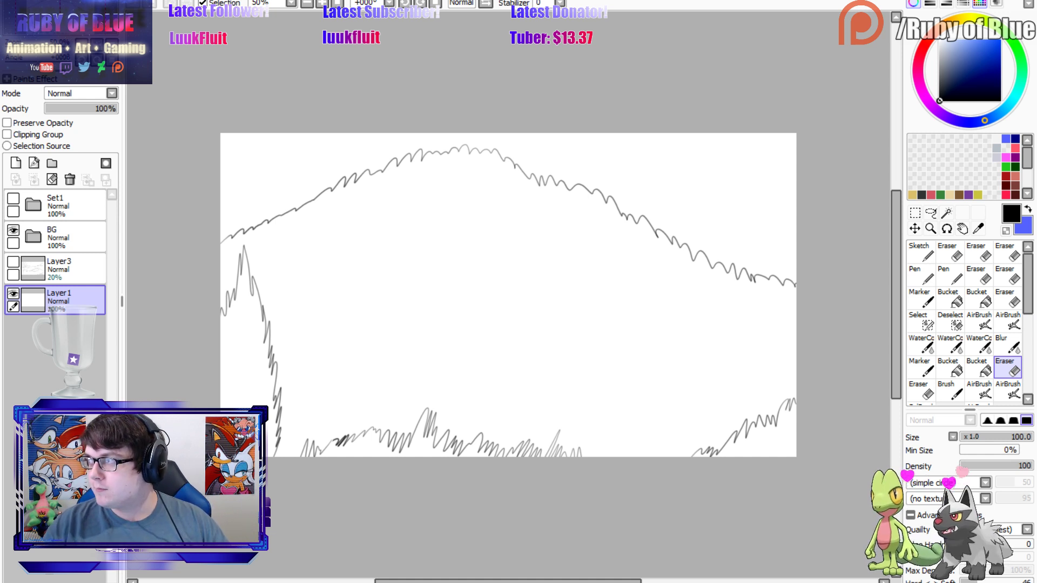
Set the opacity of Layer4 in the BG folder to 24% and add a linework layer above it.
{"action": "left_click", "coordinate": [13, 230]}
{"action": "left_click", "coordinate": [12, 230]}
{"action": "left_click", "coordinate": [33, 236]}
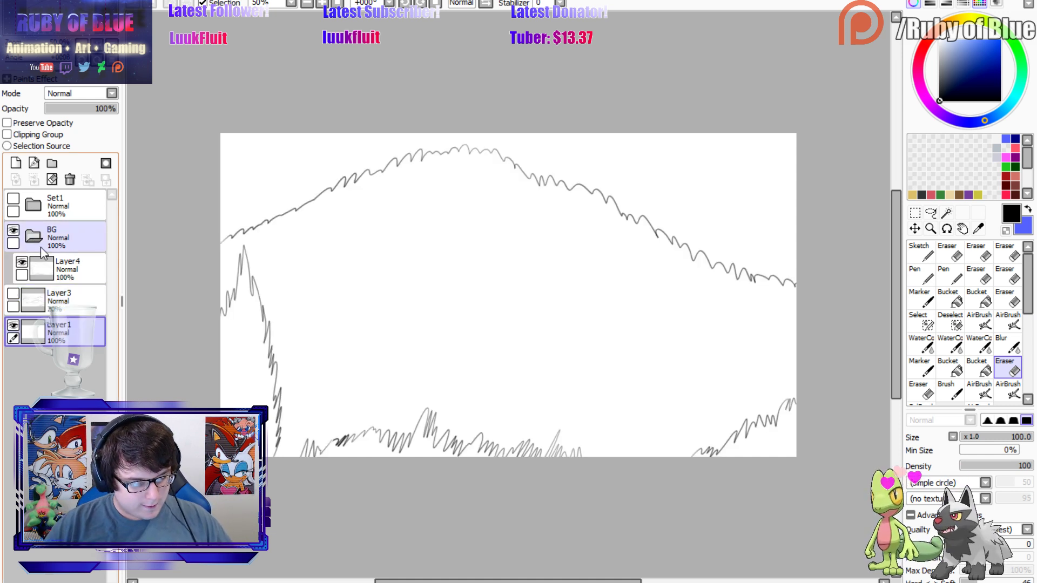
{"action": "left_click", "coordinate": [54, 267]}
{"action": "left_click", "coordinate": [59, 108]}
{"action": "left_click_drag", "start_coordinate": [62, 110], "coordinate": [63, 113]}
{"action": "left_click", "coordinate": [34, 163]}
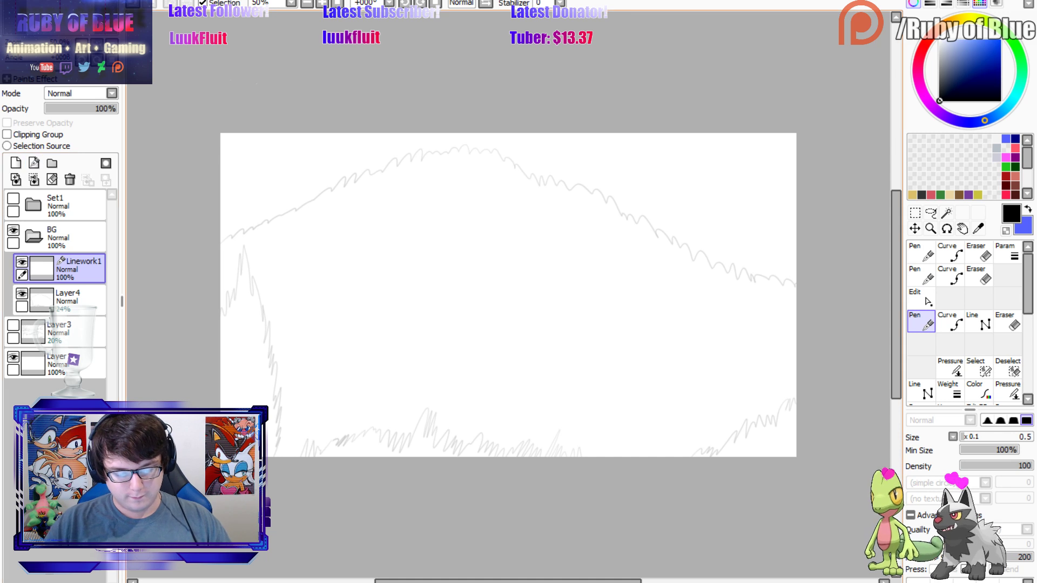
Trace the jagged outline of the bush on the canvas's left side and the grass tufts along its lower edge with the linework Pen.
{"action": "left_click_drag", "start_coordinate": [508, 295], "coordinate": [568, 252]}
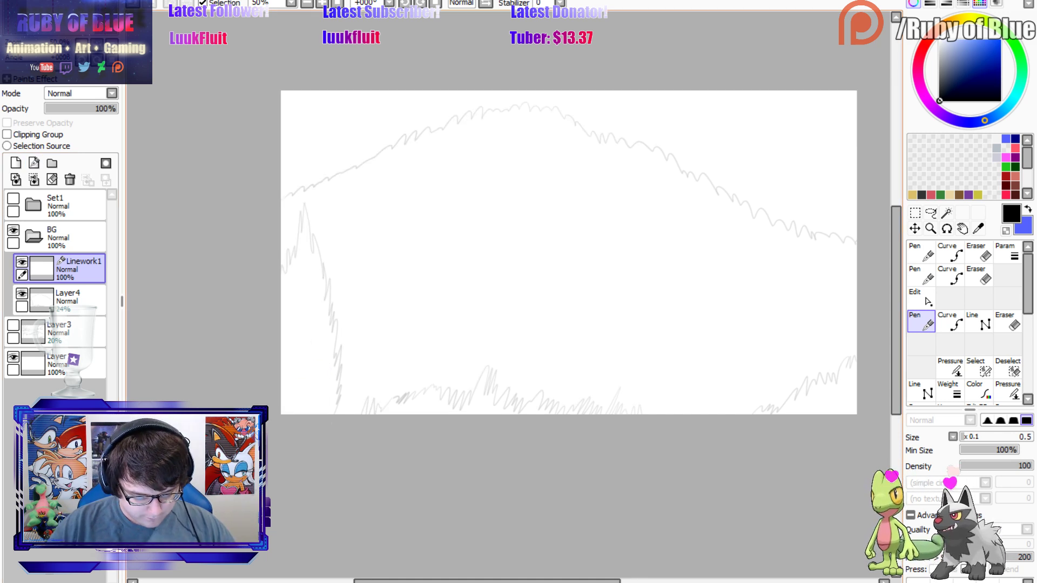
{"action": "mouse_move", "coordinate": [339, 402]}
{"action": "left_mouse_down"}
{"action": "mouse_move", "coordinate": [331, 297]}
{"action": "mouse_move", "coordinate": [299, 212]}
{"action": "mouse_move", "coordinate": [295, 254]}
{"action": "mouse_move", "coordinate": [282, 270]}
{"action": "left_mouse_up"}
{"action": "scroll", "coordinate": [512, 252], "scroll_direction": "right", "scroll_amount": 4}
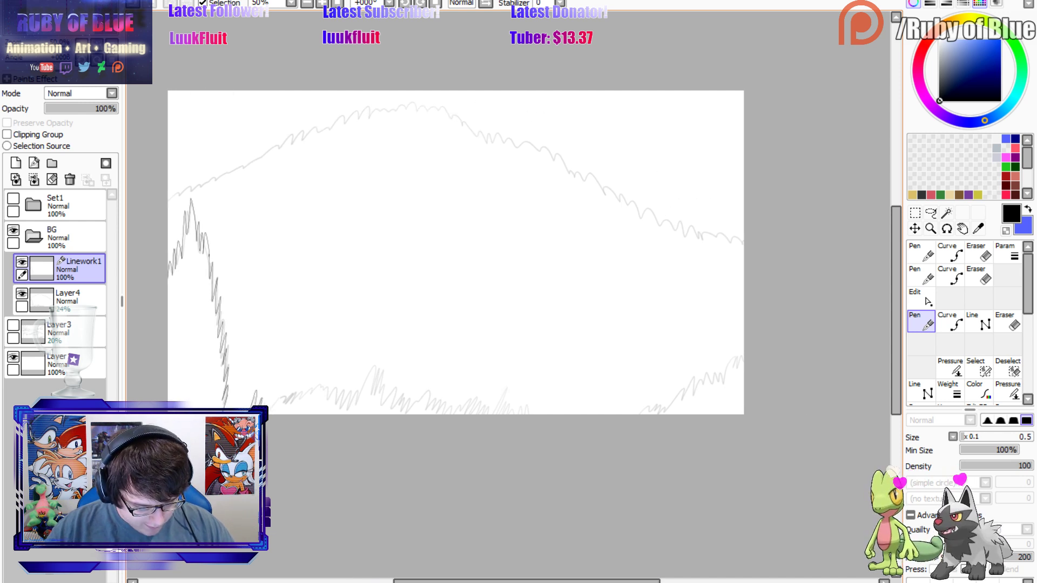
{"action": "mouse_move", "coordinate": [268, 406]}
{"action": "left_mouse_down"}
{"action": "mouse_move", "coordinate": [320, 385]}
{"action": "mouse_move", "coordinate": [343, 404]}
{"action": "mouse_move", "coordinate": [374, 368]}
{"action": "mouse_move", "coordinate": [387, 402]}
{"action": "mouse_move", "coordinate": [413, 405]}
{"action": "left_mouse_up"}
{"action": "mouse_move", "coordinate": [429, 402]}
{"action": "left_mouse_down"}
{"action": "mouse_move", "coordinate": [448, 412]}
{"action": "mouse_move", "coordinate": [466, 396]}
{"action": "mouse_move", "coordinate": [492, 406]}
{"action": "mouse_move", "coordinate": [506, 390]}
{"action": "mouse_move", "coordinate": [526, 403]}
{"action": "left_mouse_up"}
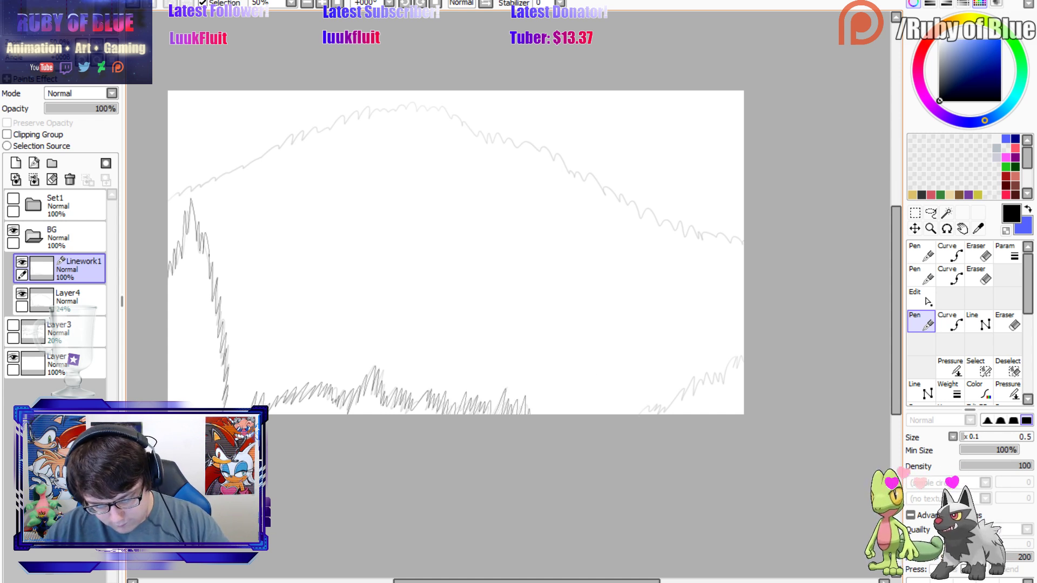
Trace the grass slope in the lower right corner and the long ragged hill line across the whole canvas.
{"action": "mouse_move", "coordinate": [642, 414]}
{"action": "left_mouse_down"}
{"action": "mouse_move", "coordinate": [701, 372]}
{"action": "mouse_move", "coordinate": [724, 385]}
{"action": "mouse_move", "coordinate": [742, 351]}
{"action": "left_mouse_up"}
{"action": "left_click_drag", "start_coordinate": [698, 385], "coordinate": [705, 374]}
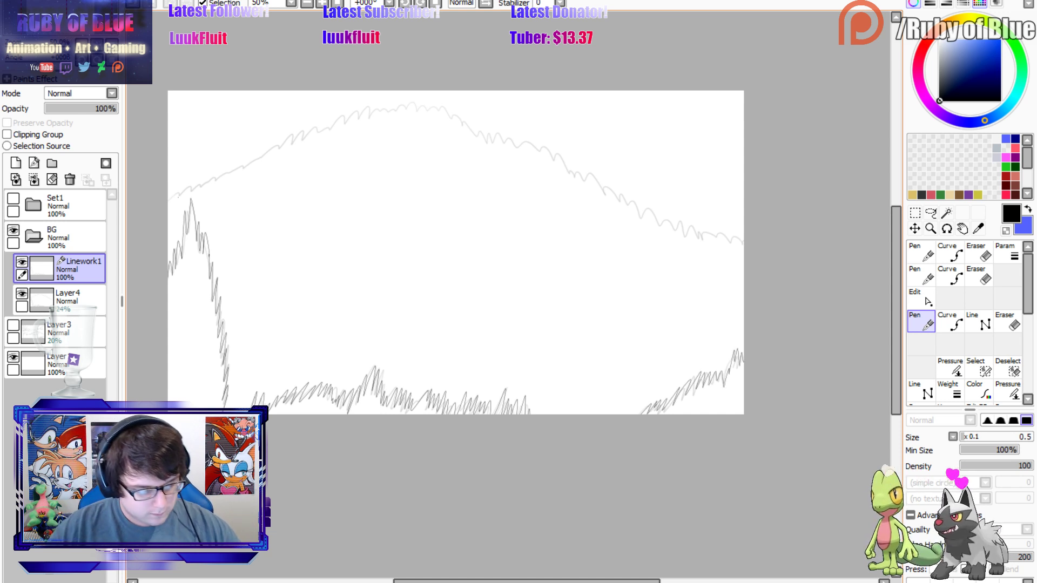
{"action": "mouse_move", "coordinate": [169, 198]}
{"action": "left_mouse_down"}
{"action": "mouse_move", "coordinate": [296, 132]}
{"action": "mouse_move", "coordinate": [418, 102]}
{"action": "mouse_move", "coordinate": [486, 140]}
{"action": "mouse_move", "coordinate": [546, 155]}
{"action": "mouse_move", "coordinate": [675, 231]}
{"action": "mouse_move", "coordinate": [742, 243]}
{"action": "left_mouse_up"}
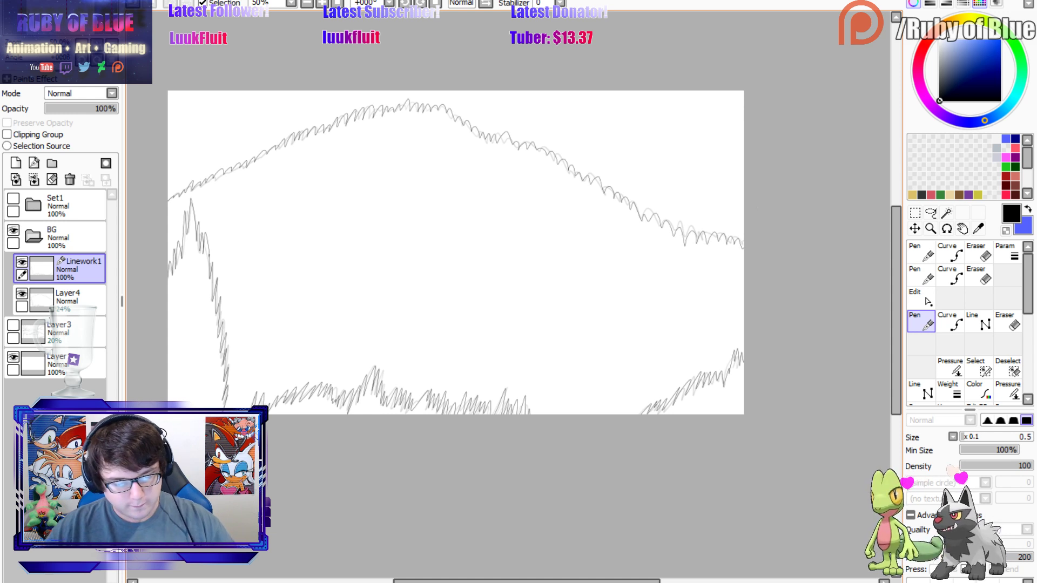
Convert the traced linework layer to a normal layer and show the Set1 folder above the collapsed BG folder.
{"action": "key", "text": "e"}
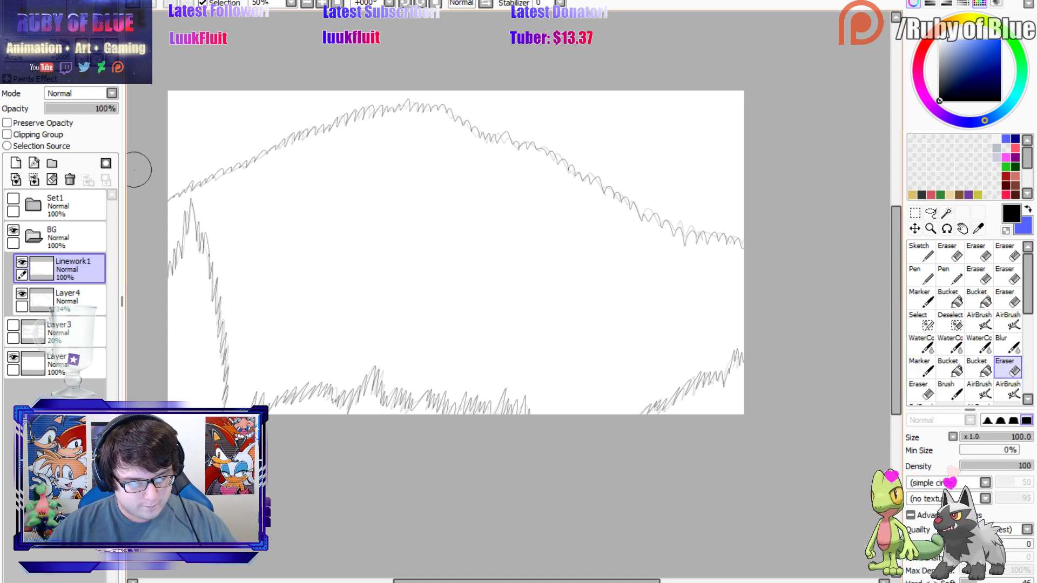
{"action": "left_click", "coordinate": [21, 262]}
{"action": "left_click", "coordinate": [22, 262]}
{"action": "left_click", "coordinate": [33, 236]}
{"action": "left_click", "coordinate": [13, 198]}
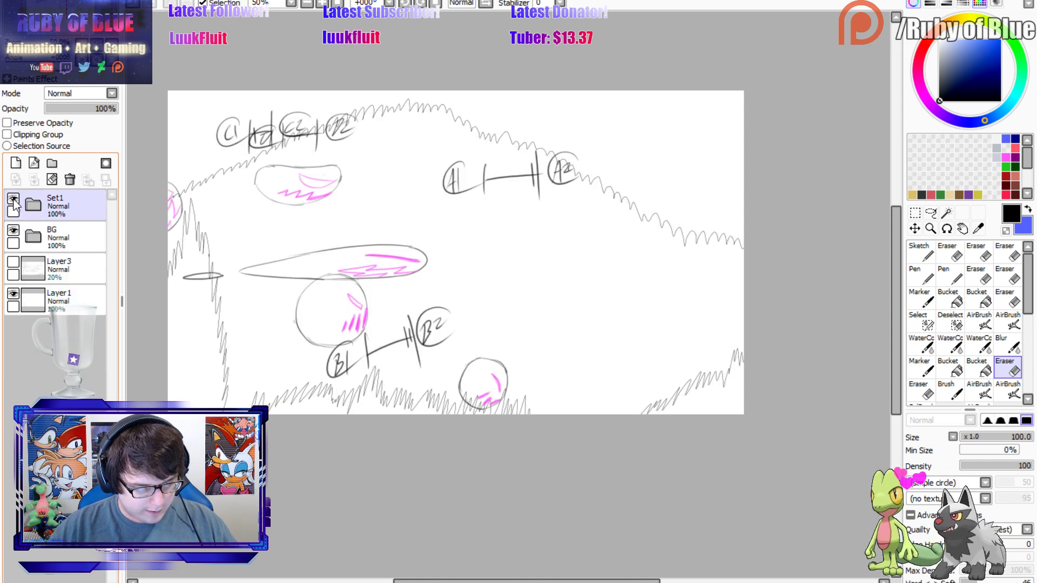
{"action": "key", "text": "Home"}
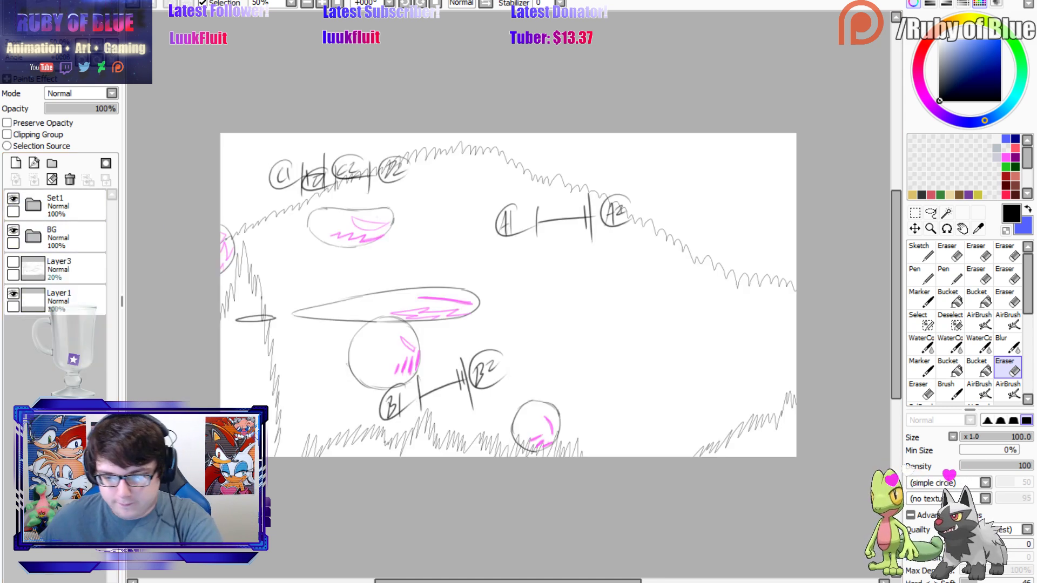
In the backyard scene's canvas, set the background sketch layer's opacity to 25% and add a linework layer.
{"action": "key", "text": "ctrl+Tab"}
{"action": "key", "text": "ctrl+Tab"}
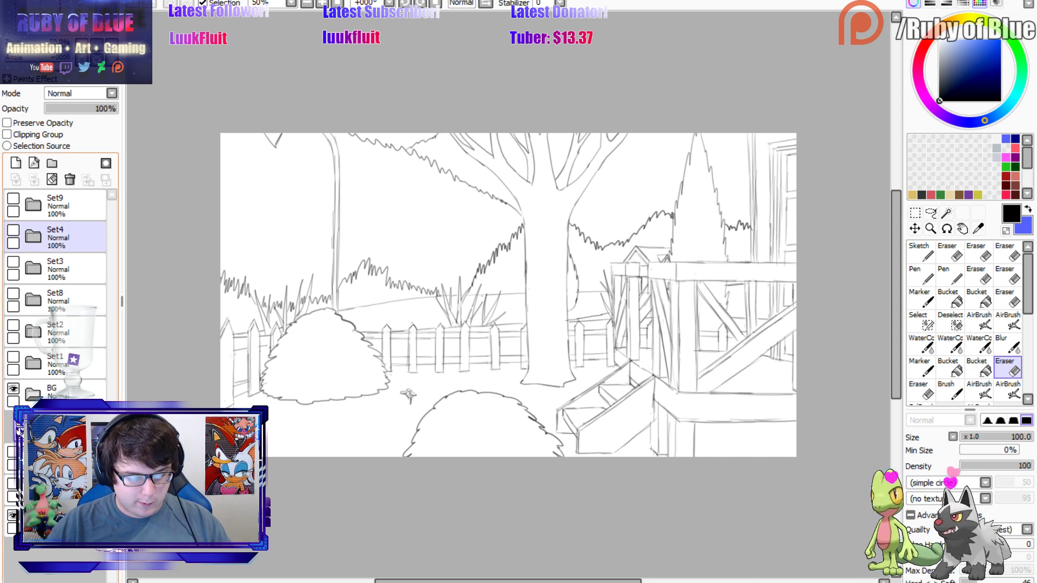
{"action": "left_click", "coordinate": [60, 109]}
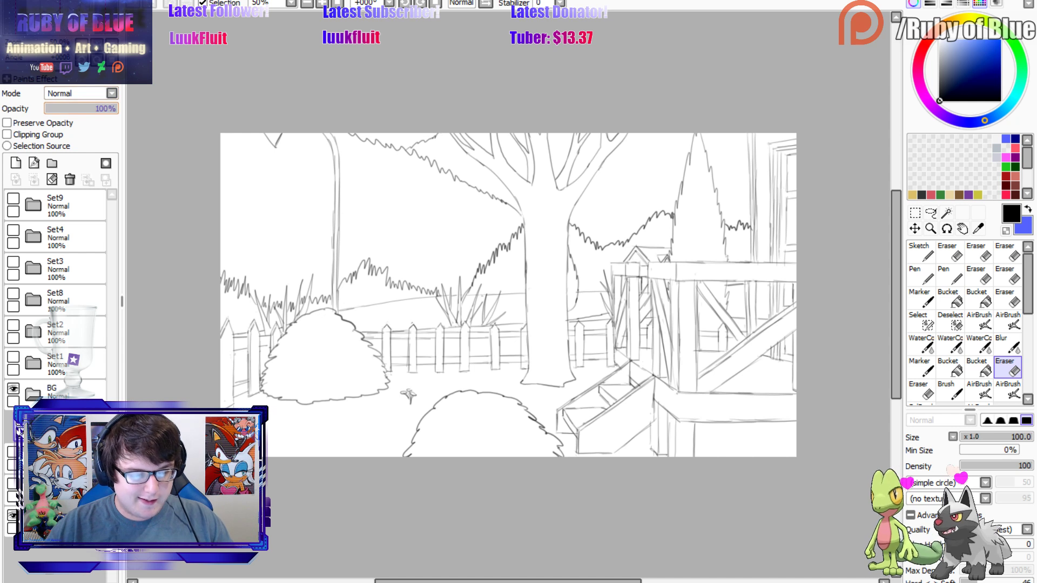
{"action": "left_click", "coordinate": [63, 112]}
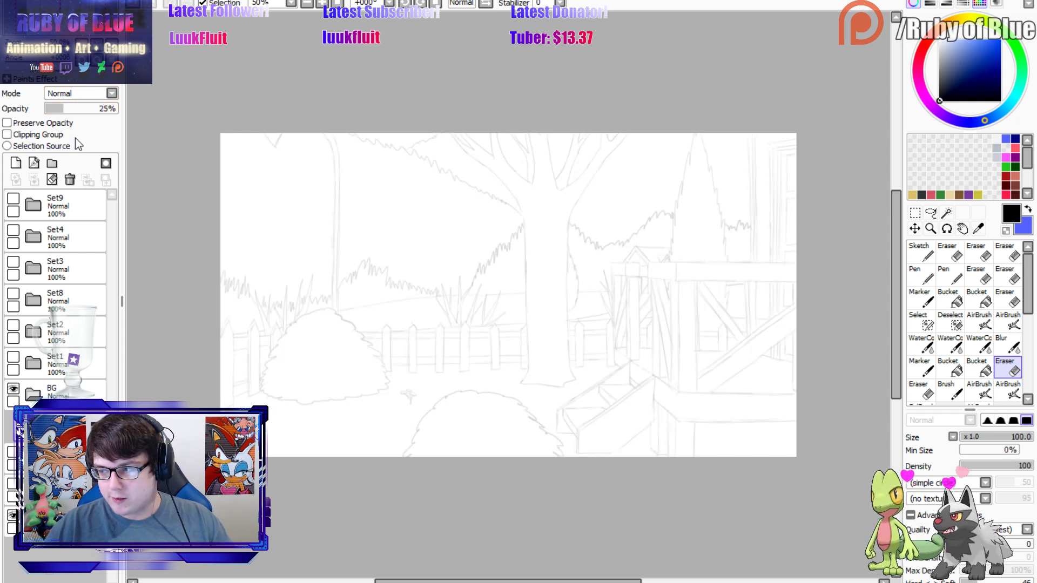
{"action": "left_click", "coordinate": [35, 162]}
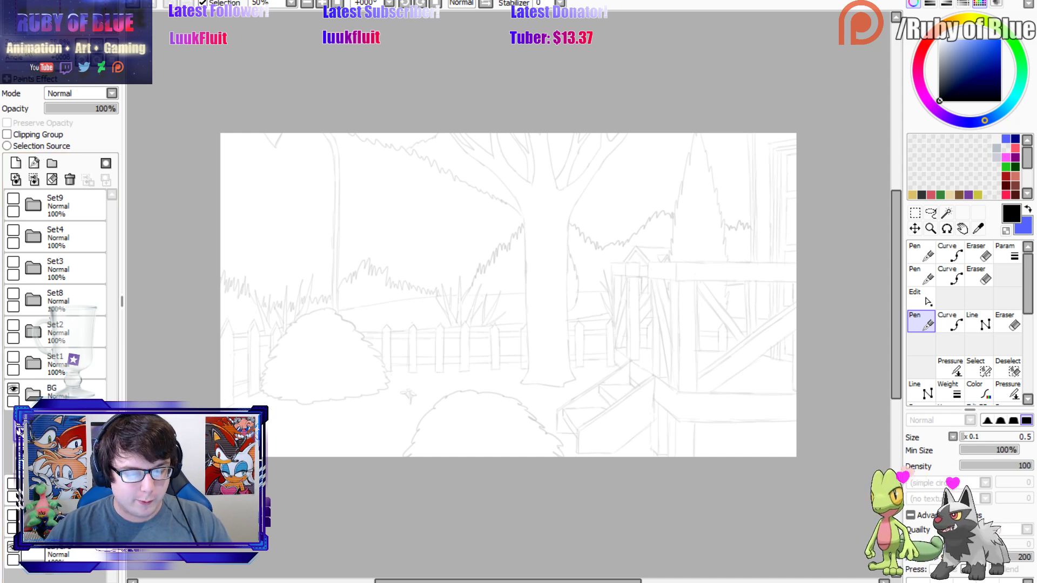
Trace the big tree's outline with the Curve tool, down one side of the trunk, across its base and up the other side.
{"action": "mouse_move", "coordinate": [38, 44]}
{"action": "left_mouse_down"}
{"action": "mouse_move", "coordinate": [56, 33]}
{"action": "mouse_move", "coordinate": [49, 26]}
{"action": "left_mouse_up"}
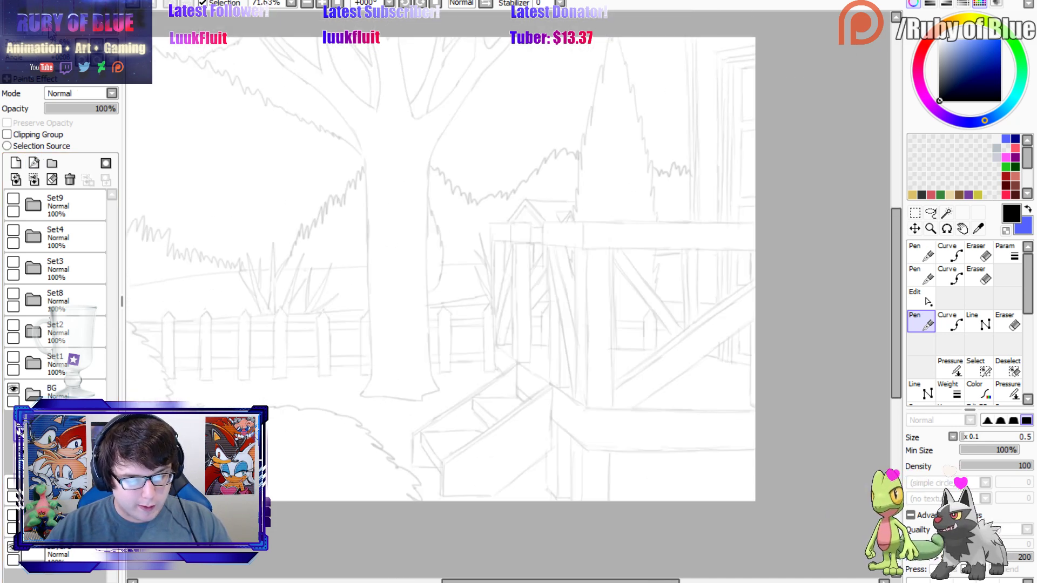
{"action": "key", "text": "c"}
{"action": "left_click", "coordinate": [261, 38]}
{"action": "left_click", "coordinate": [281, 66]}
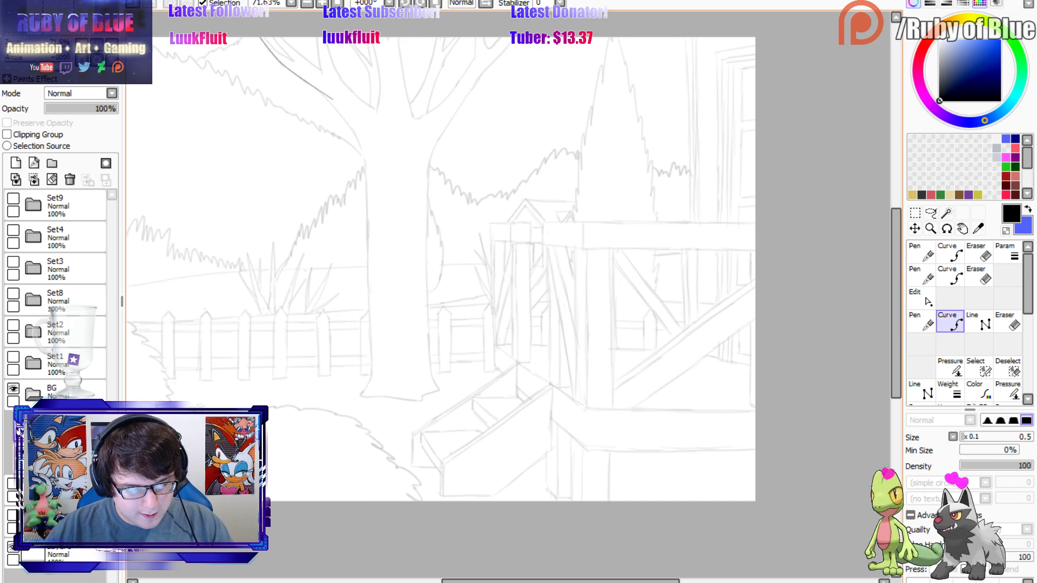
{"action": "left_click", "coordinate": [333, 100]}
{"action": "left_click", "coordinate": [360, 140]}
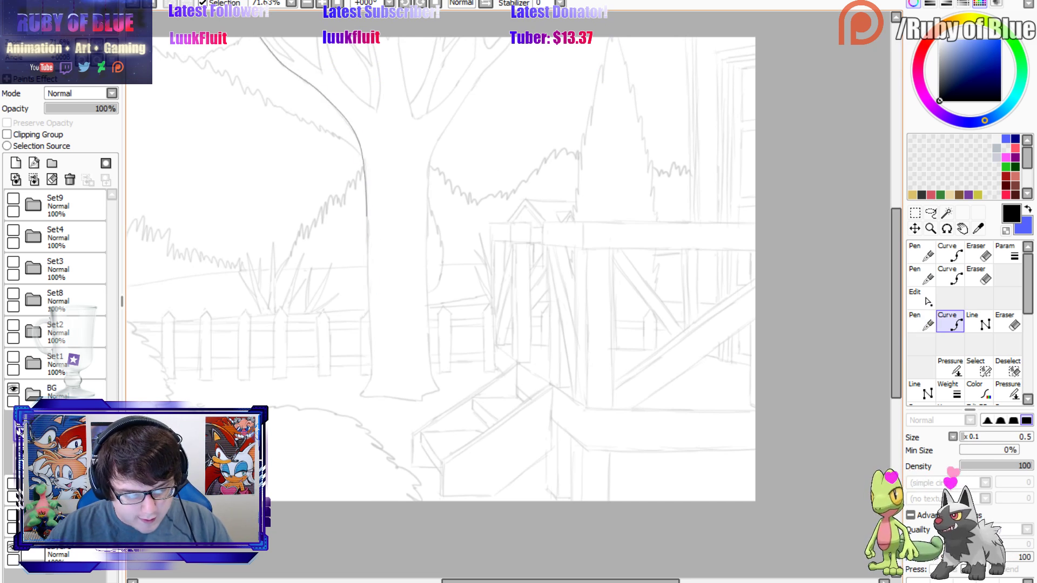
{"action": "left_click", "coordinate": [367, 254]}
{"action": "left_click", "coordinate": [372, 370]}
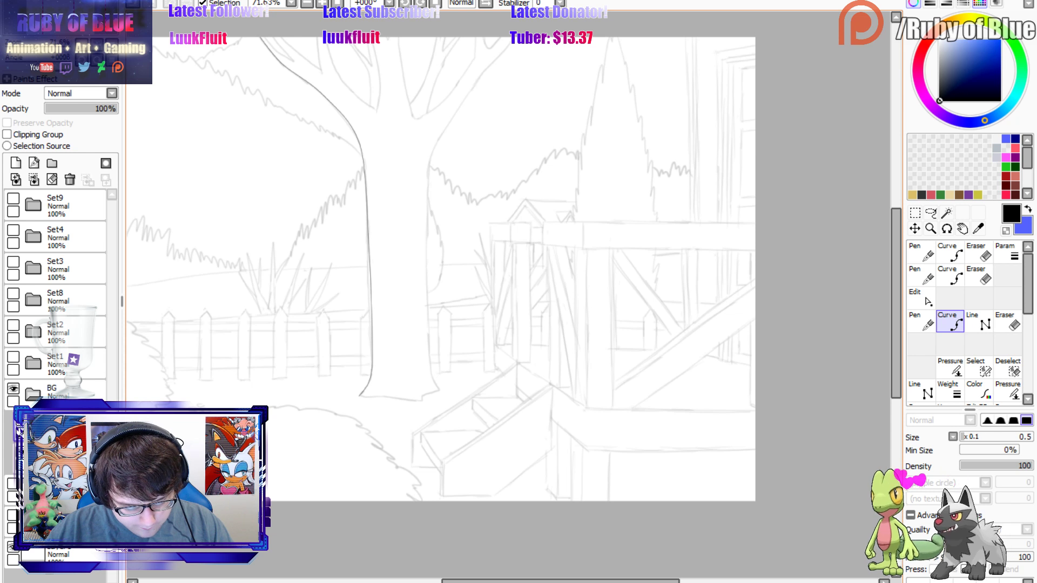
{"action": "left_click", "coordinate": [360, 397]}
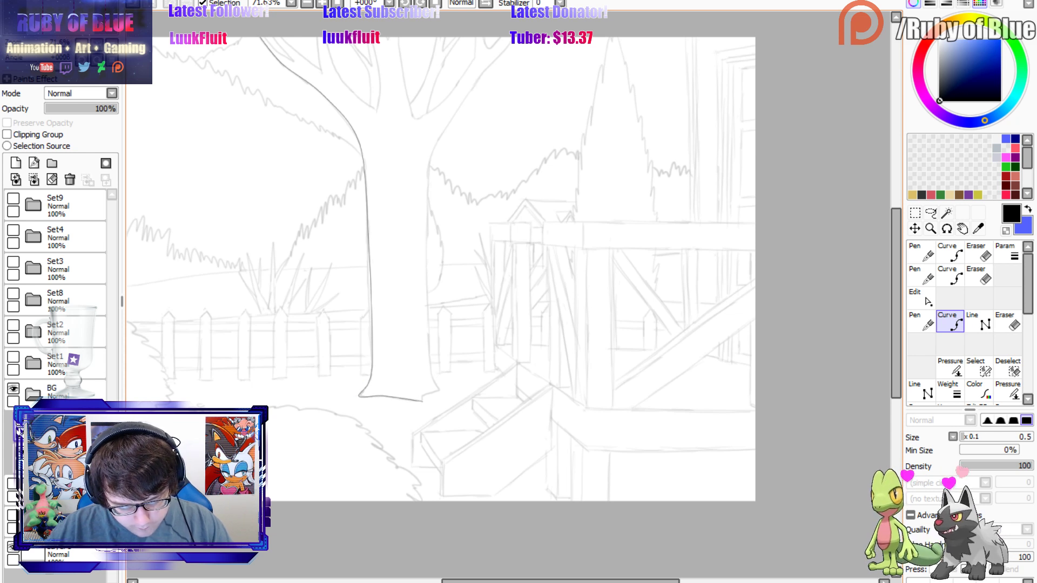
{"action": "left_click", "coordinate": [437, 393]}
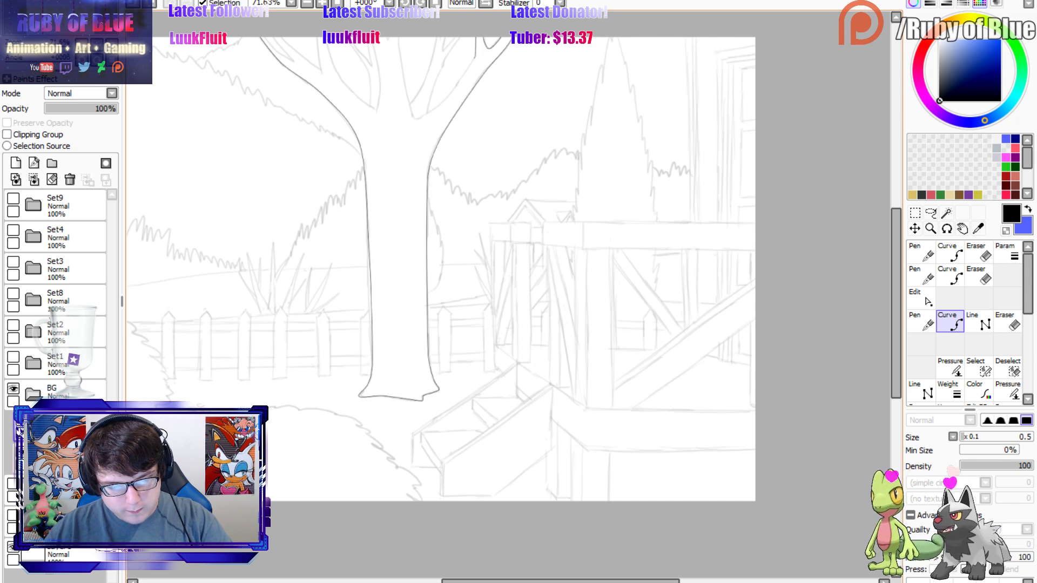
Trace the inner edge of the tree's right-hand fork as a curve running up to the canvas's upper edge.
{"action": "left_click", "coordinate": [476, 56]}
{"action": "left_click", "coordinate": [447, 95]}
{"action": "left_click", "coordinate": [424, 115]}
{"action": "left_click", "coordinate": [414, 117]}
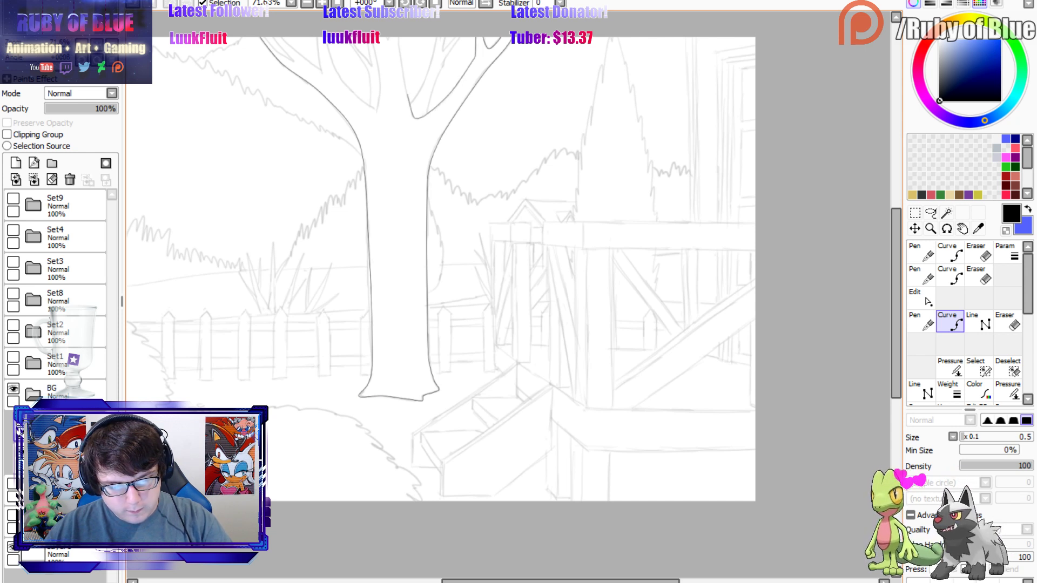
{"action": "left_click", "coordinate": [405, 84]}
{"action": "double_click", "coordinate": [399, 30]}
{"action": "key", "text": "n"}
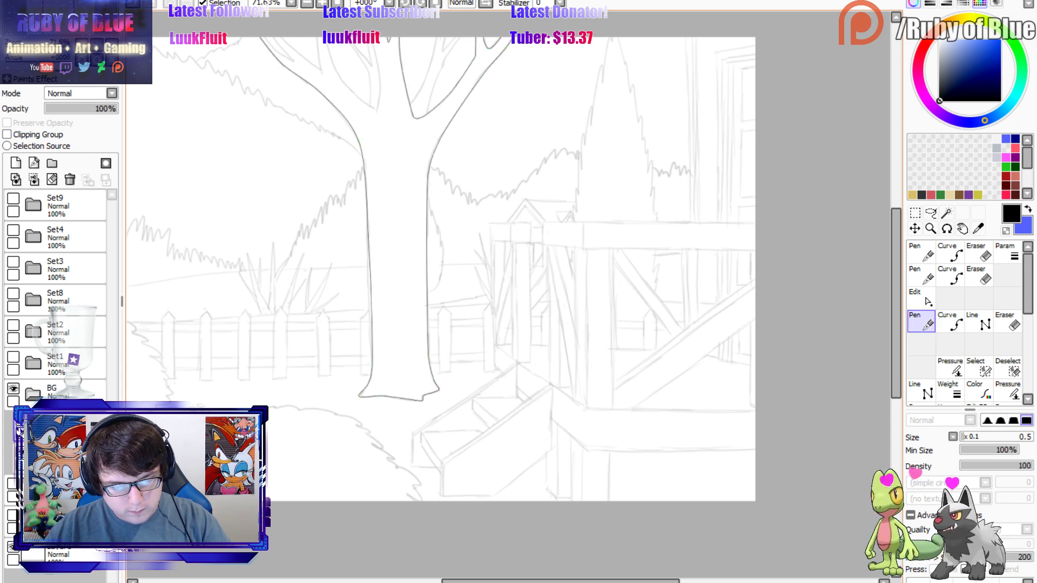
Trace the remaining inner branches of the tree with curves.
{"action": "key", "text": "b"}
{"action": "left_click", "coordinate": [374, 46]}
{"action": "left_click", "coordinate": [381, 78]}
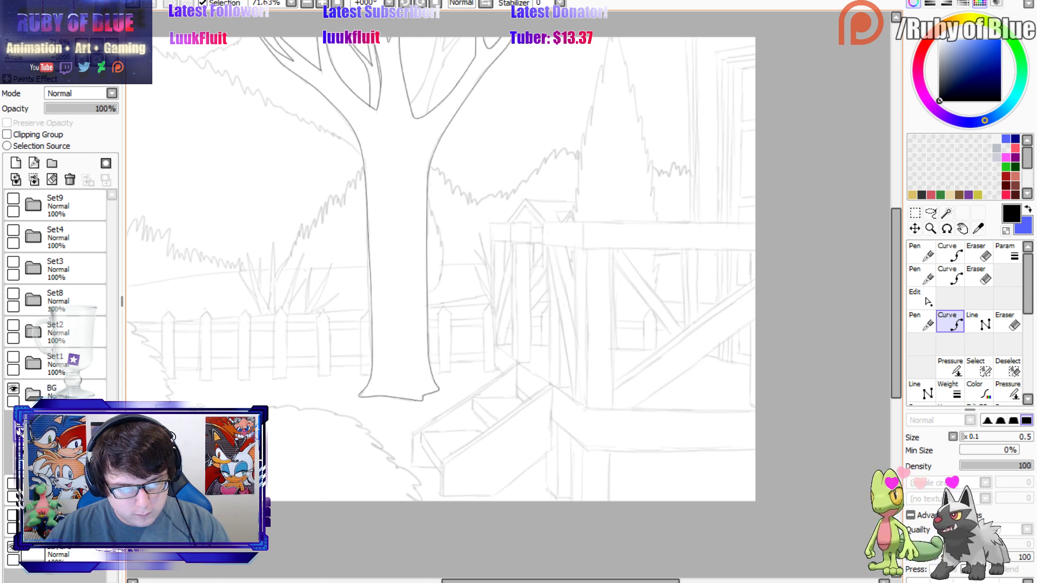
{"action": "left_click", "coordinate": [410, 103]}
{"action": "left_click", "coordinate": [425, 80]}
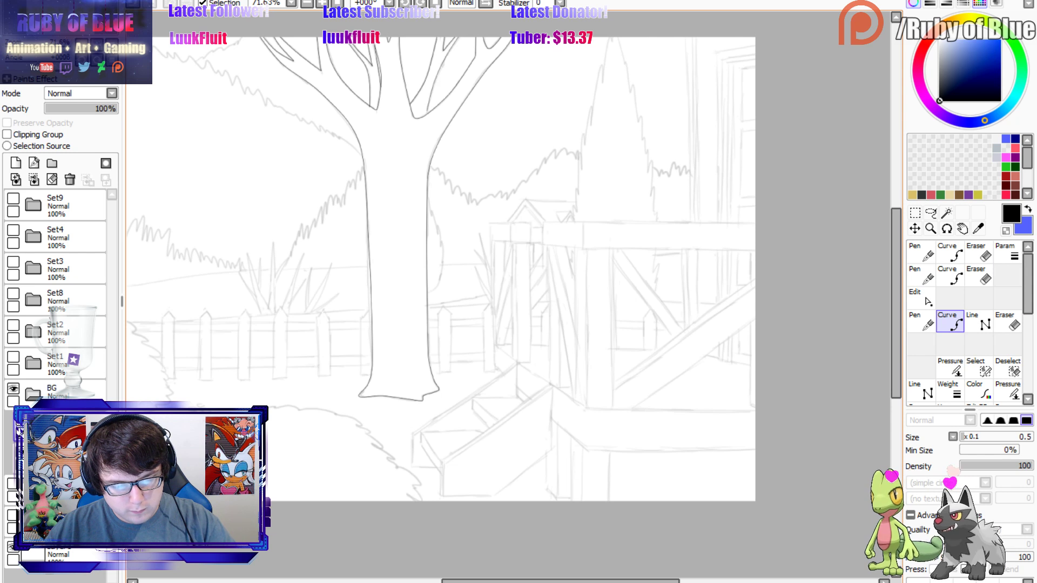
Trace the deck's top railing board and its corner edge with the Line tool on a new linework layer.
{"action": "left_click", "coordinate": [34, 163]}
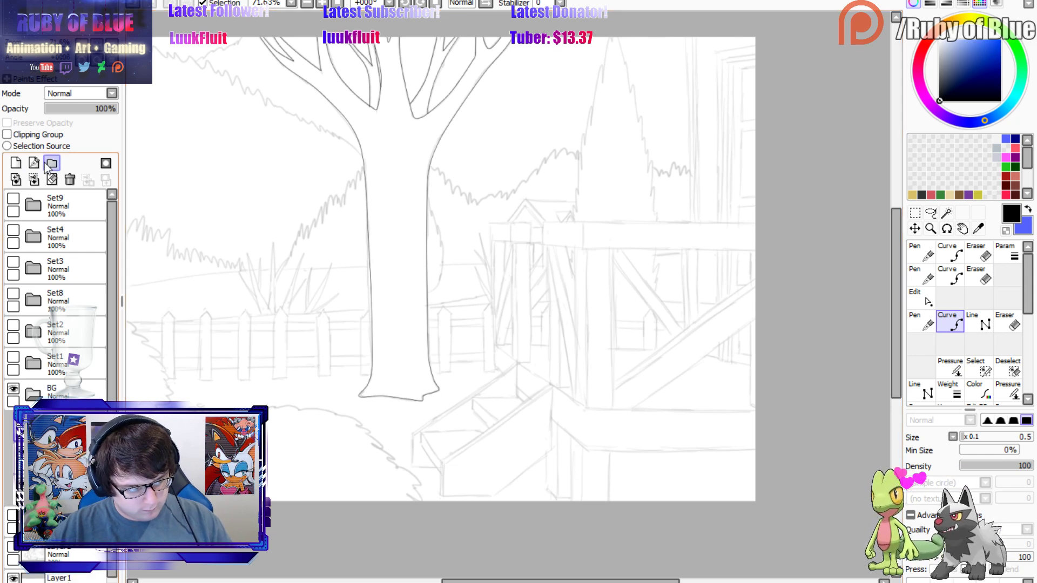
{"action": "left_click", "coordinate": [978, 322]}
{"action": "left_click_drag", "start_coordinate": [756, 222], "coordinate": [493, 224]}
{"action": "left_click", "coordinate": [489, 223]}
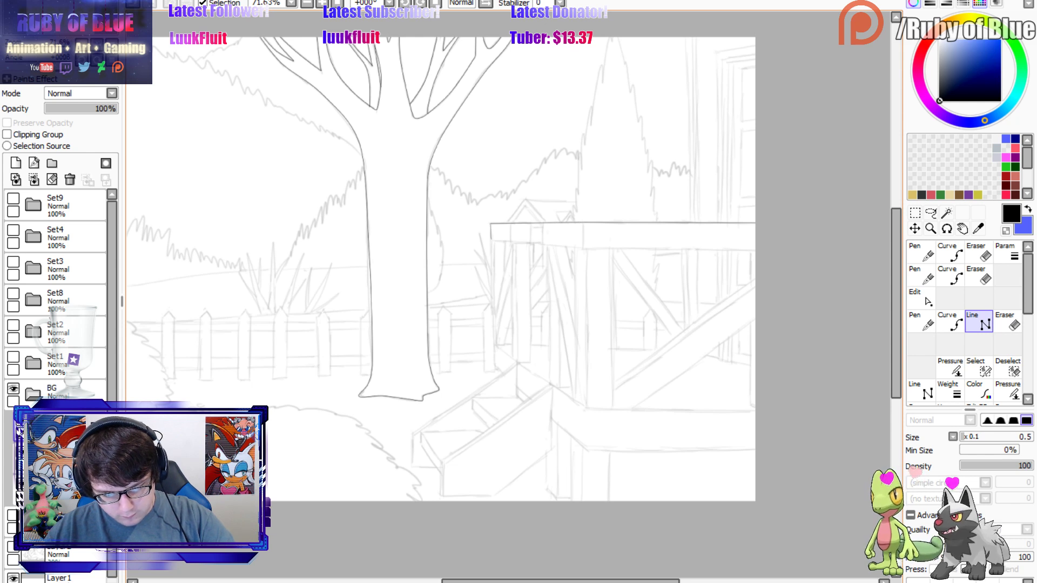
{"action": "left_click", "coordinate": [491, 240]}
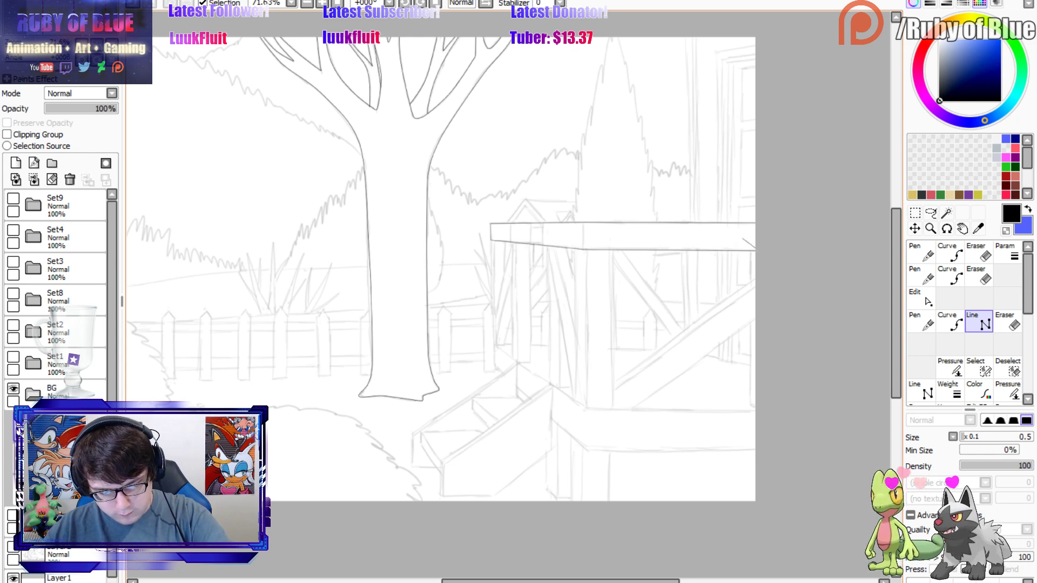
{"action": "left_click", "coordinate": [755, 251]}
{"action": "left_click_drag", "start_coordinate": [582, 223], "coordinate": [583, 250]}
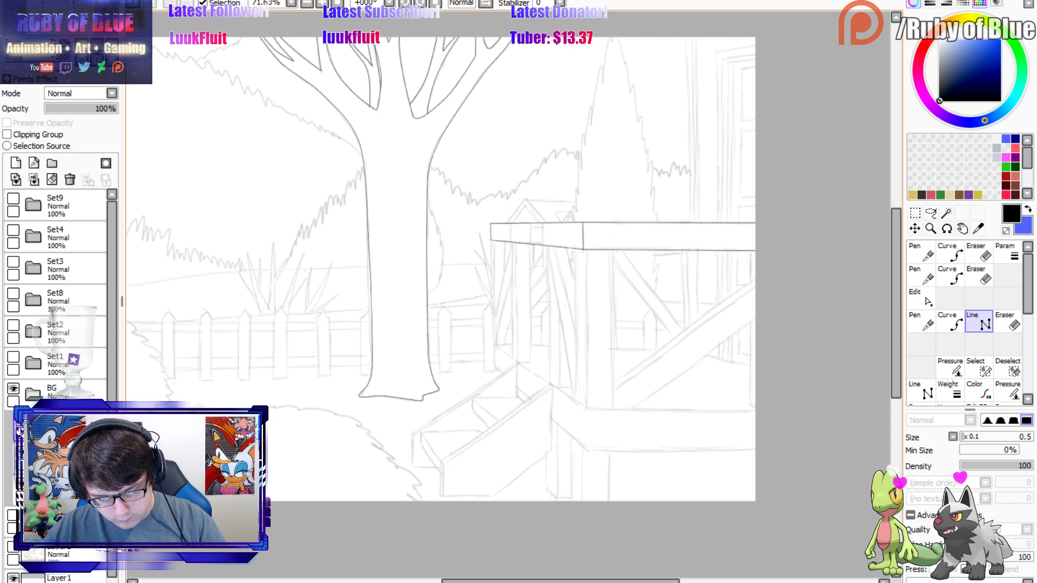
Trace the deck floor's front, side and back edges and the lower edge of its fascia with straight lines.
{"action": "left_click", "coordinate": [494, 343]}
{"action": "left_click", "coordinate": [585, 406]}
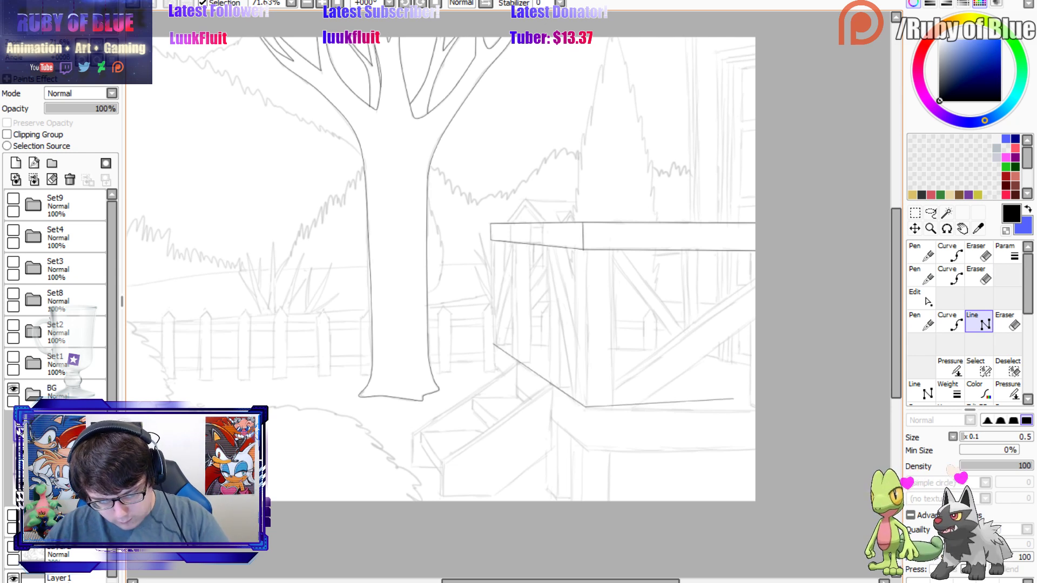
{"action": "left_click", "coordinate": [755, 409]}
{"action": "left_click", "coordinate": [755, 448]}
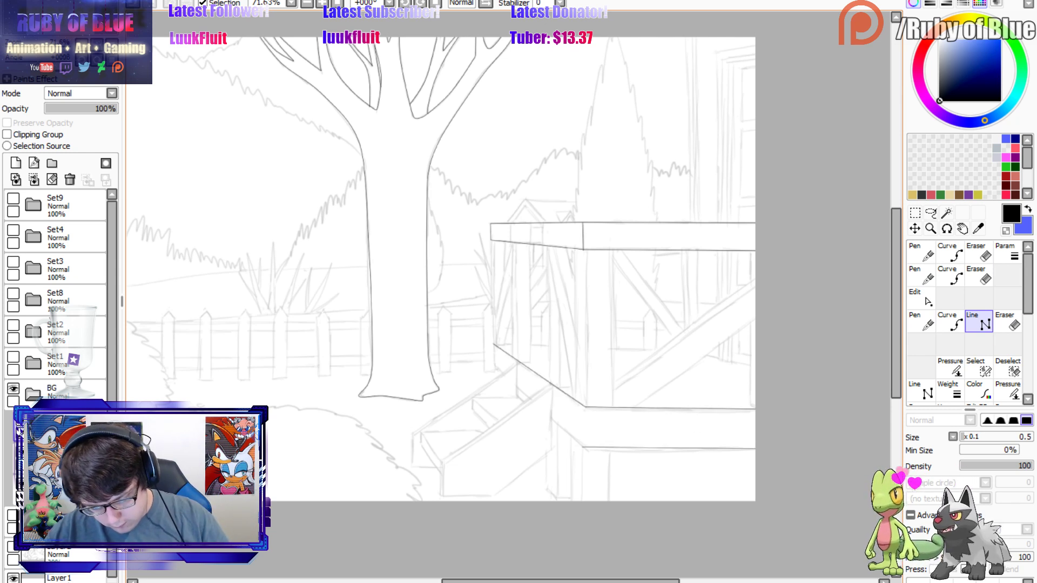
{"action": "left_click", "coordinate": [585, 448]}
{"action": "left_click", "coordinate": [495, 365]}
{"action": "left_click", "coordinate": [492, 343]}
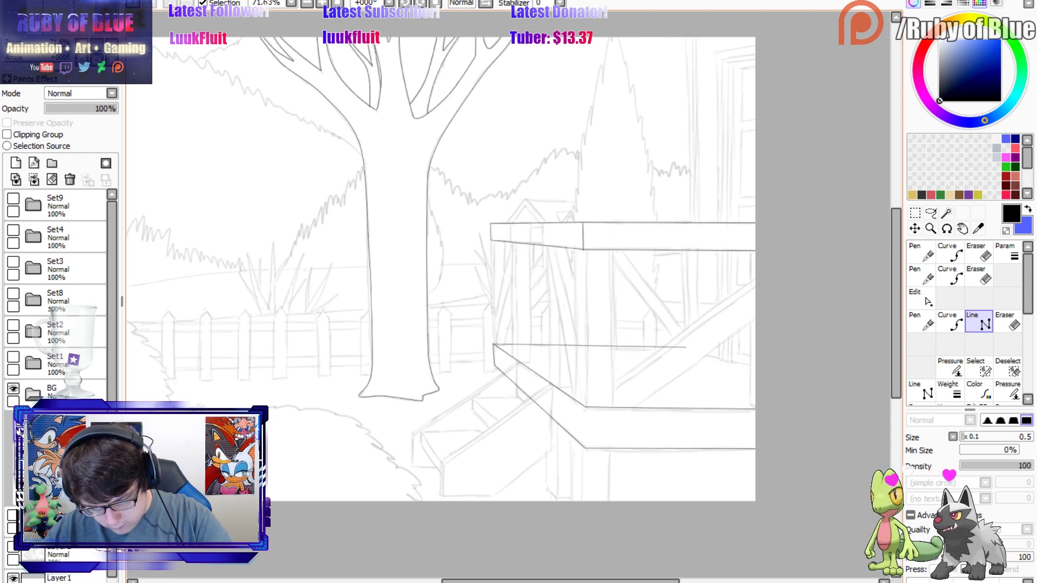
{"action": "left_click", "coordinate": [689, 351]}
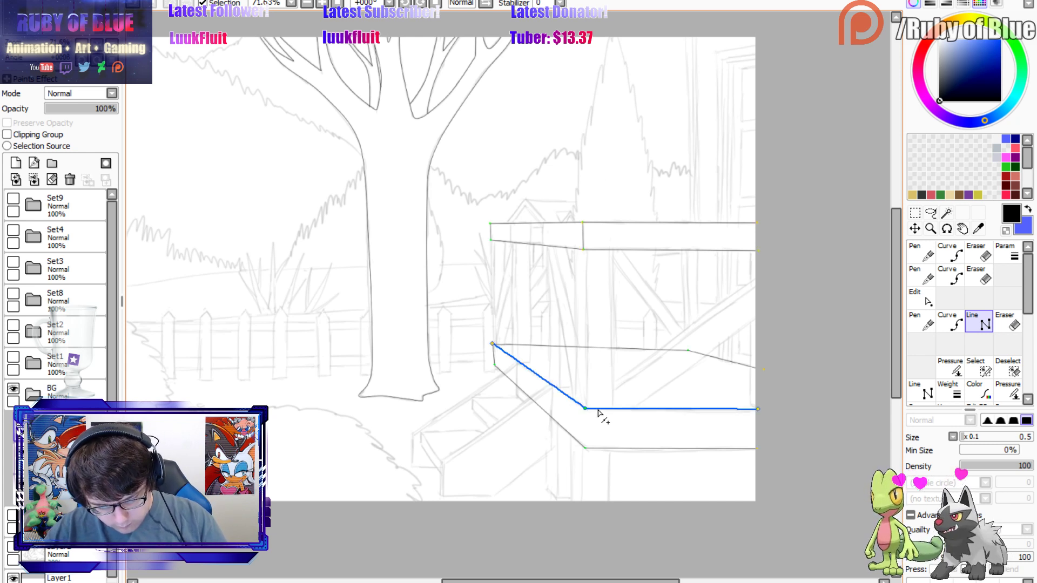
Move the front edge points of the deck floor slightly down and draw the vertical edge at the deck's front corner.
{"action": "left_click_drag", "start_coordinate": [586, 408], "coordinate": [587, 411]}
{"action": "left_click_drag", "start_coordinate": [757, 409], "coordinate": [758, 410]}
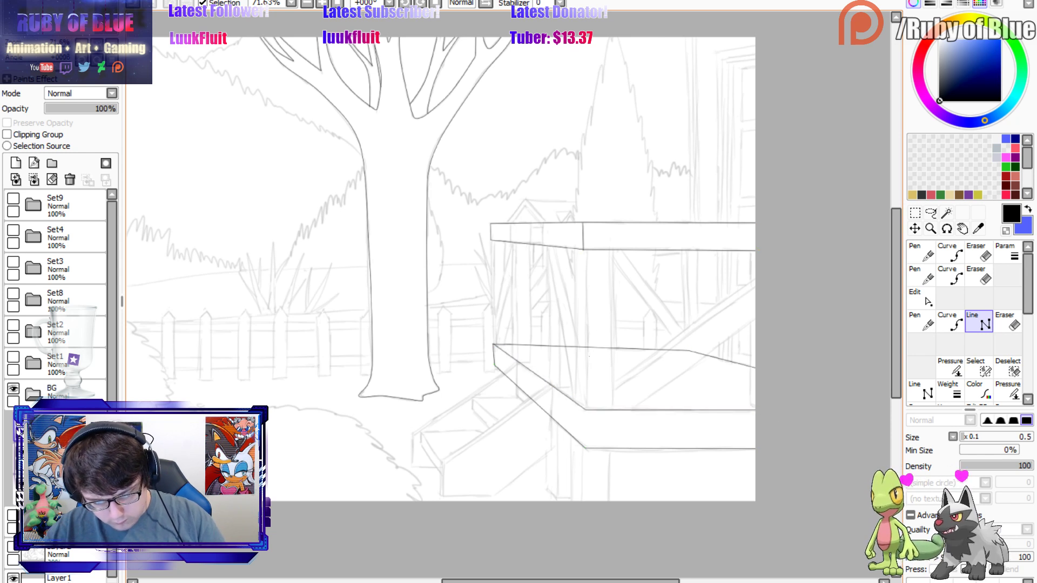
{"action": "left_click_drag", "start_coordinate": [586, 410], "coordinate": [586, 449]}
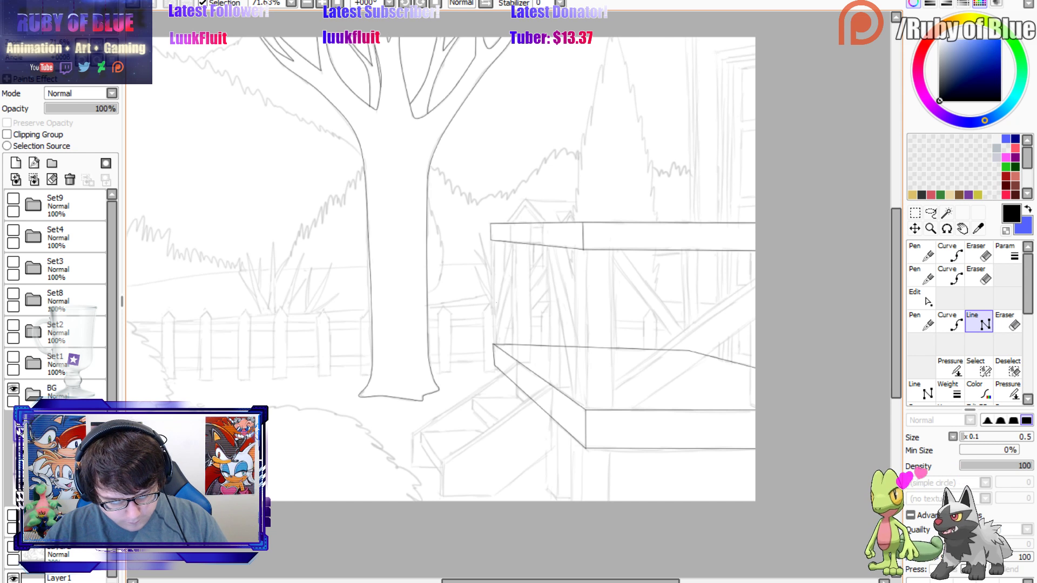
Erase the deck fascia's lower edge where the stairs meet it, then cut a gap in the side railing board and close its ends.
{"action": "key", "text": "e"}
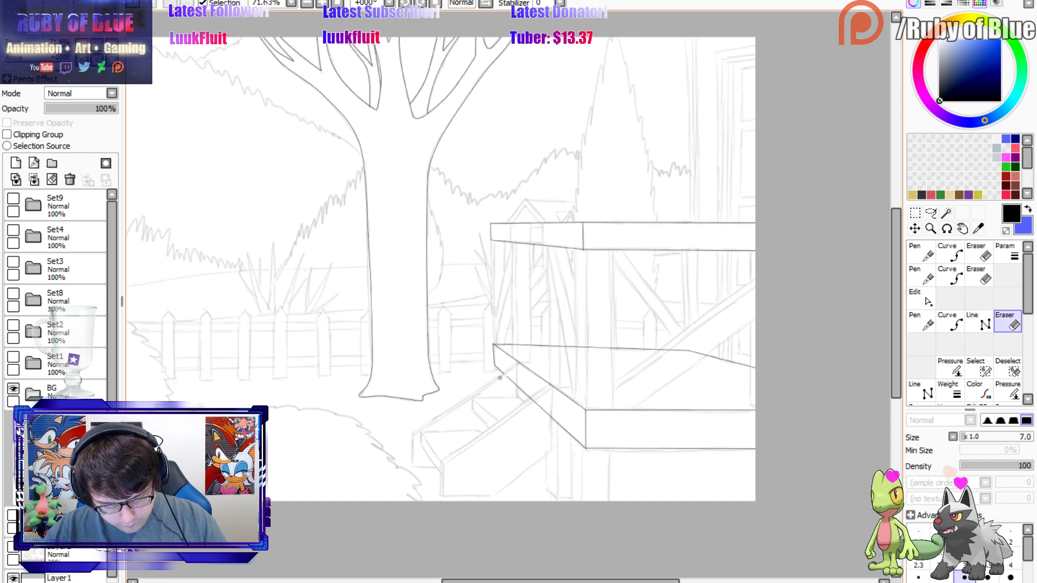
{"action": "left_click_drag", "start_coordinate": [513, 379], "coordinate": [548, 417]}
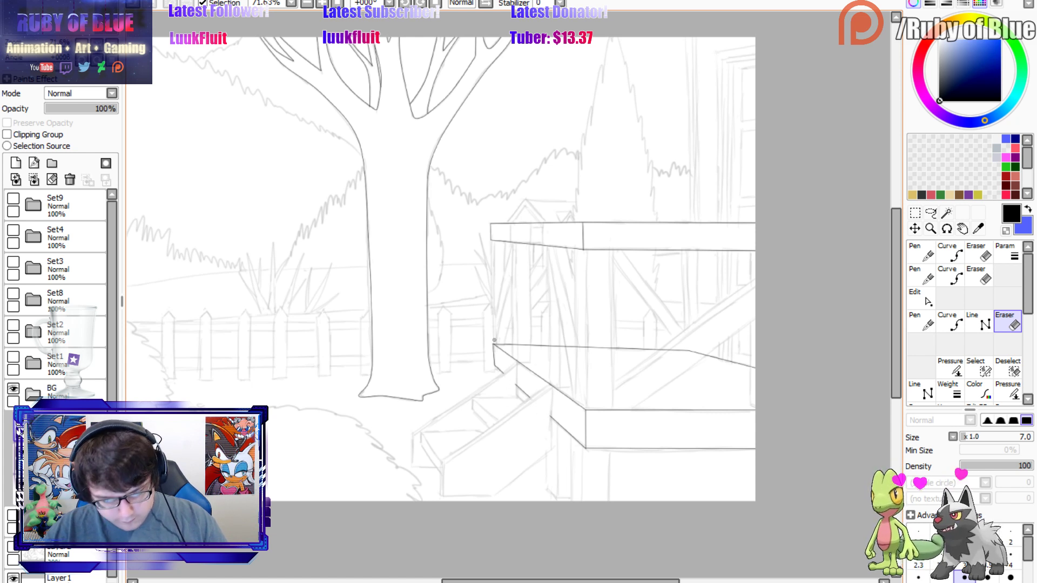
{"action": "left_click_drag", "start_coordinate": [538, 217], "coordinate": [543, 246]}
{"action": "key", "text": "l"}
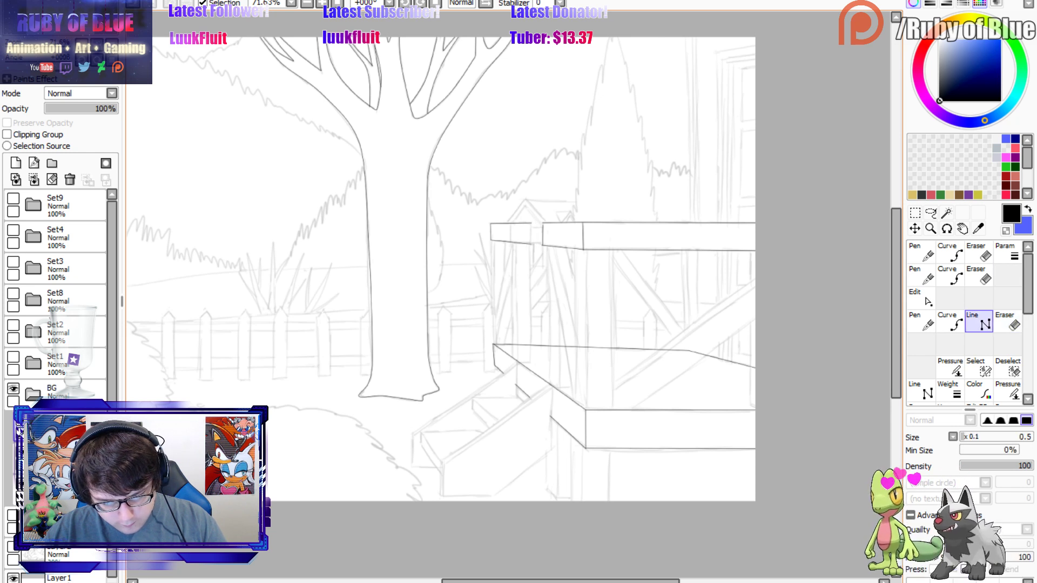
{"action": "key", "text": "e"}
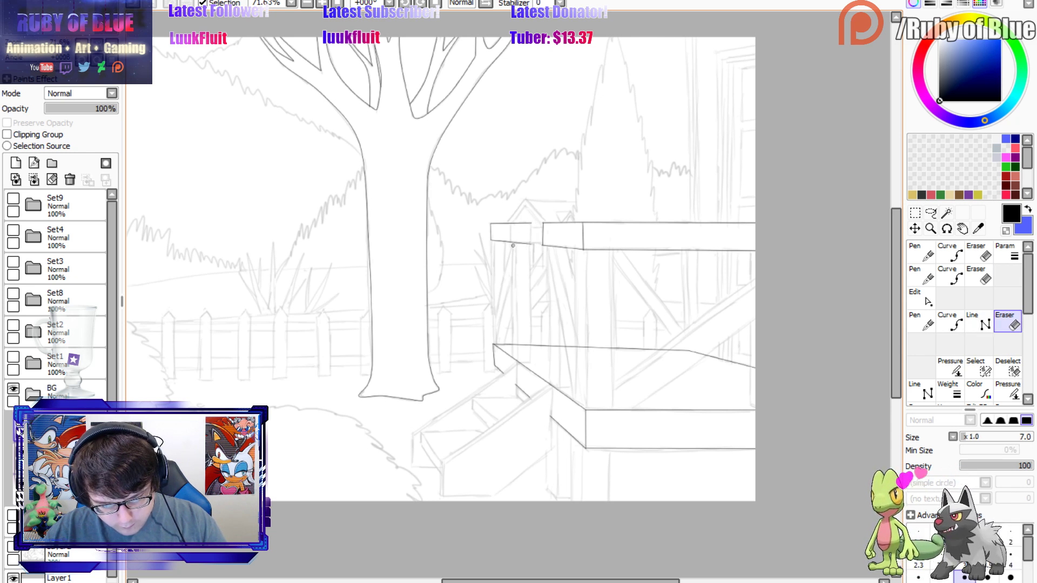
{"action": "key", "text": "l"}
{"action": "mouse_move", "coordinate": [513, 242]}
{"action": "left_mouse_down"}
{"action": "mouse_move", "coordinate": [531, 242]}
{"action": "mouse_move", "coordinate": [530, 222]}
{"action": "mouse_move", "coordinate": [512, 243]}
{"action": "left_mouse_up"}
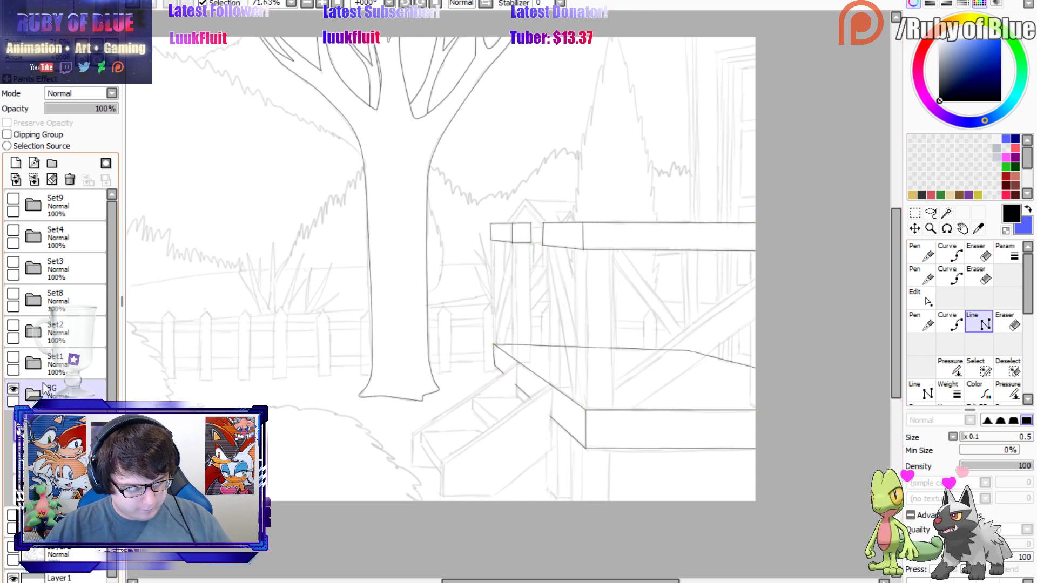
Trace the deck's front corner post with vertical lines down to the ground and erase the parts overlapping the fascia.
{"action": "left_click", "coordinate": [31, 230]}
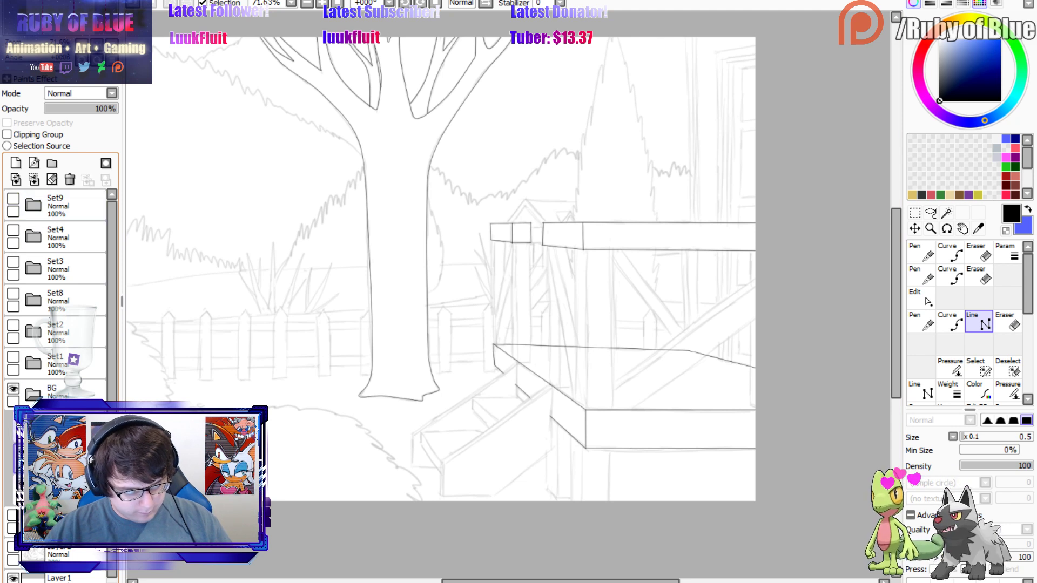
{"action": "mouse_move", "coordinate": [577, 248]}
{"action": "left_mouse_down"}
{"action": "mouse_move", "coordinate": [572, 501]}
{"action": "mouse_move", "coordinate": [611, 248]}
{"action": "mouse_move", "coordinate": [587, 473]}
{"action": "left_mouse_up"}
{"action": "left_click_drag", "start_coordinate": [588, 287], "coordinate": [586, 496]}
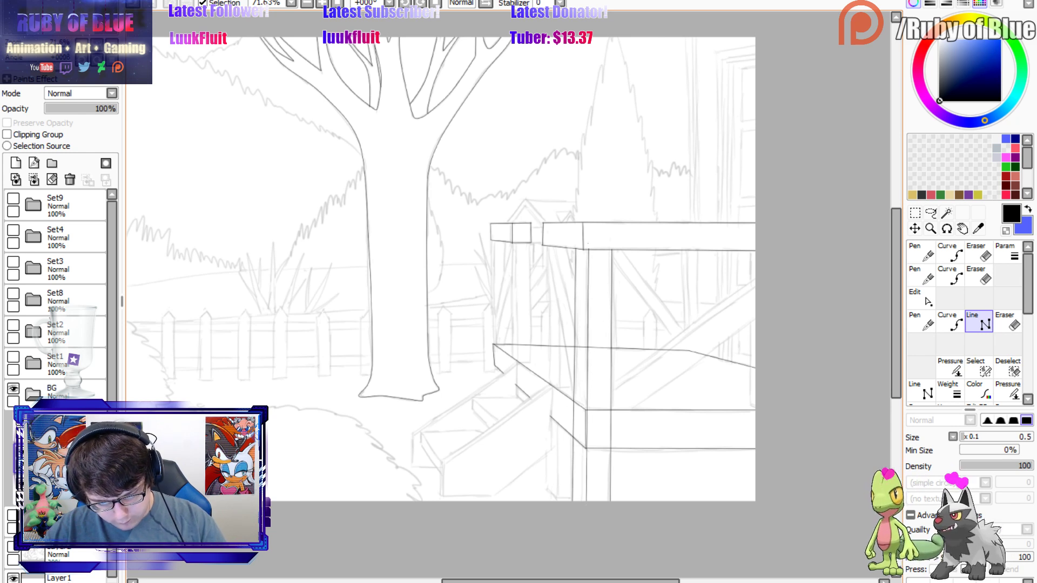
{"action": "left_click_drag", "start_coordinate": [589, 251], "coordinate": [590, 251]}
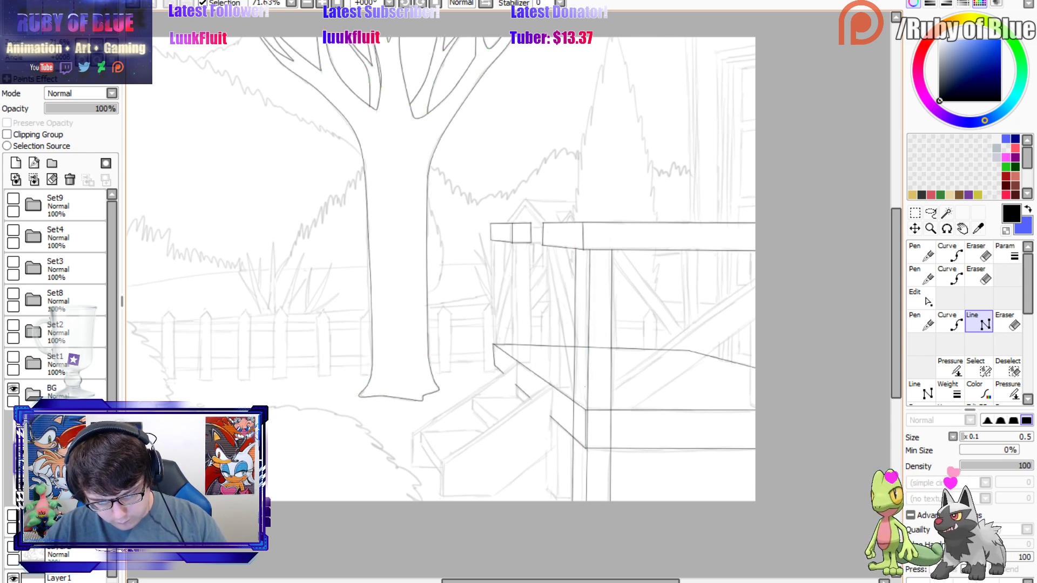
{"action": "key", "text": "e"}
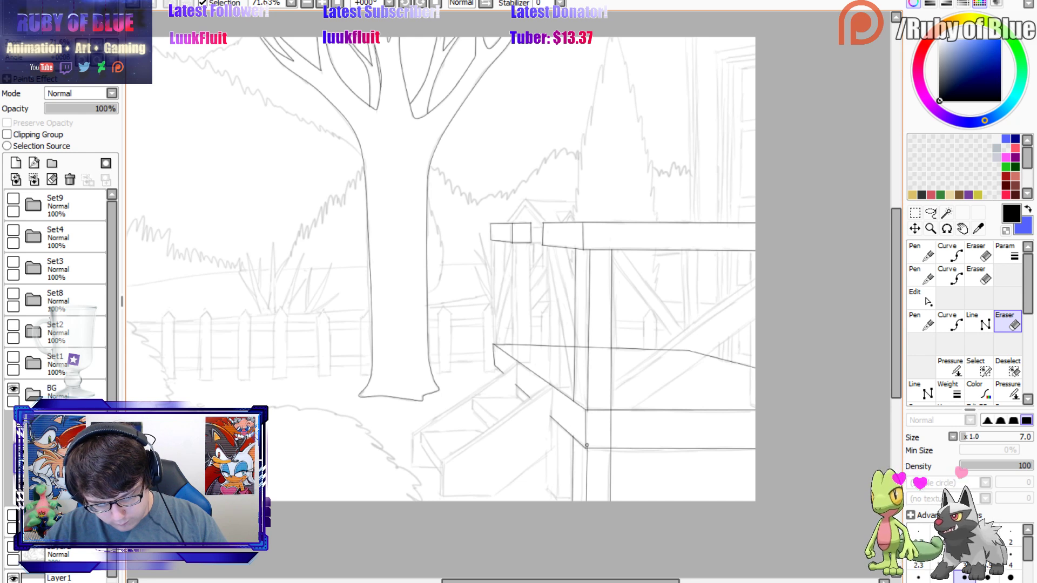
{"action": "left_click_drag", "start_coordinate": [612, 414], "coordinate": [611, 445]}
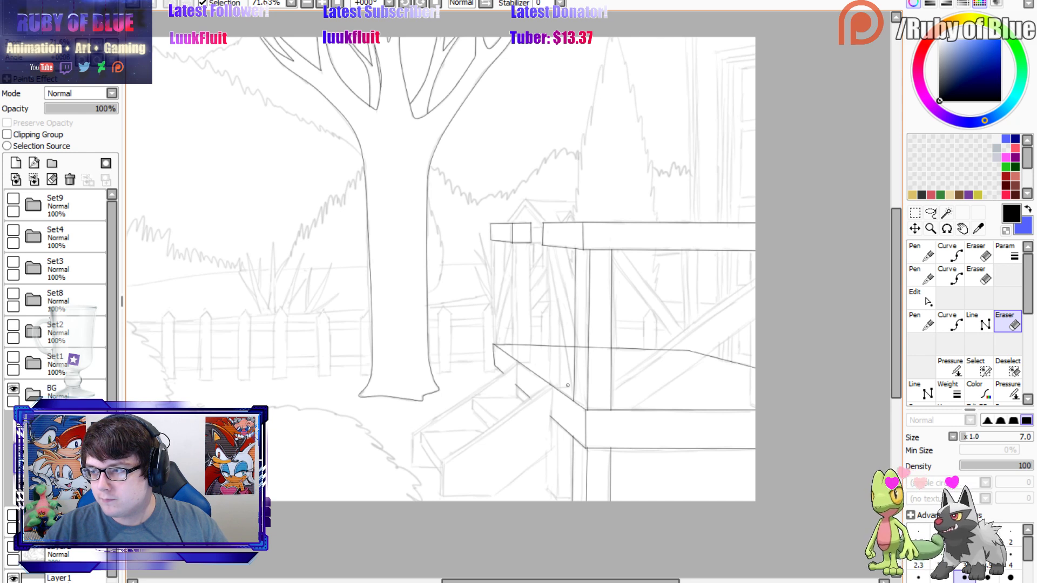
Trace the closed outline of the near stair stringer with straight lines and nudge its end points into place against the deck.
{"action": "key", "text": "l"}
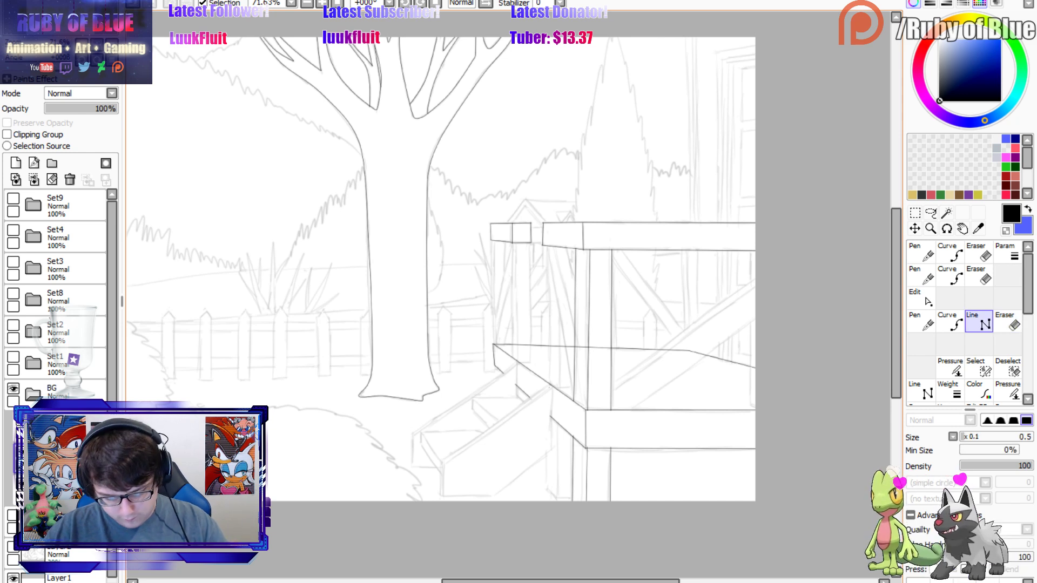
{"action": "left_click", "coordinate": [551, 384]}
{"action": "left_click", "coordinate": [443, 460]}
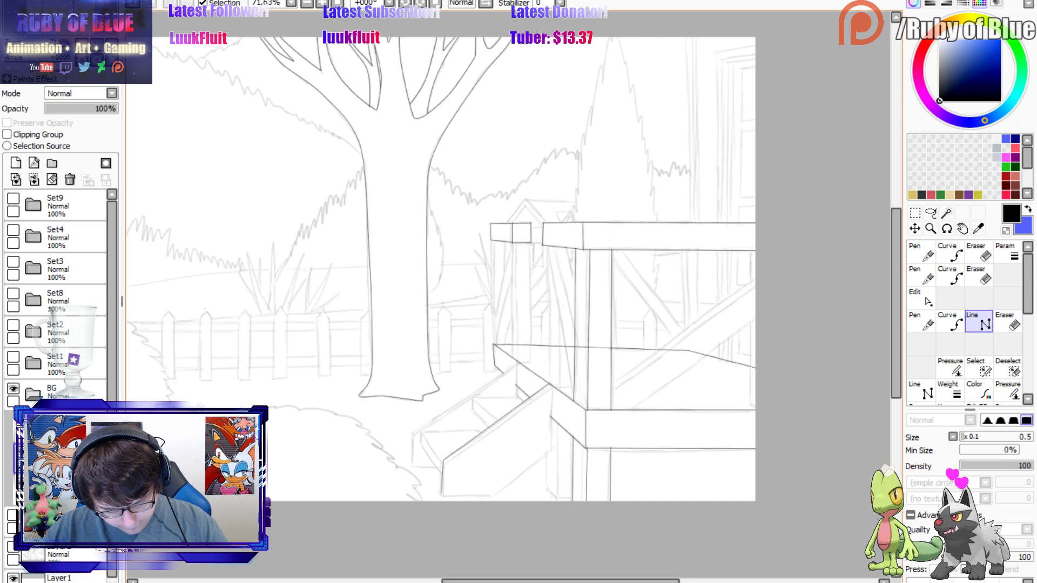
{"action": "left_click", "coordinate": [441, 494]}
{"action": "left_click", "coordinate": [493, 496]}
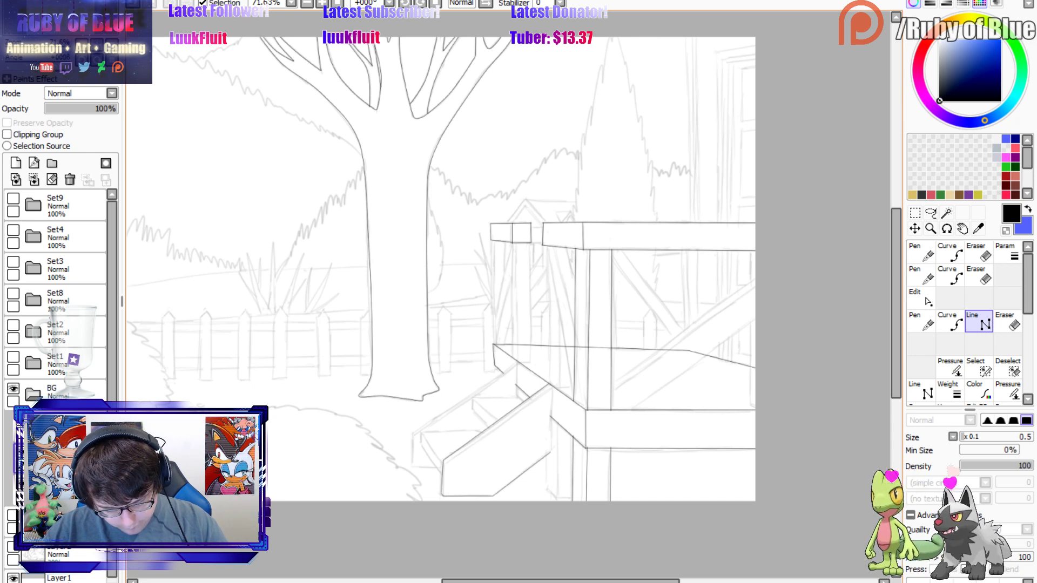
{"action": "left_click", "coordinate": [551, 452]}
{"action": "left_click", "coordinate": [552, 386]}
{"action": "key", "text": "n"}
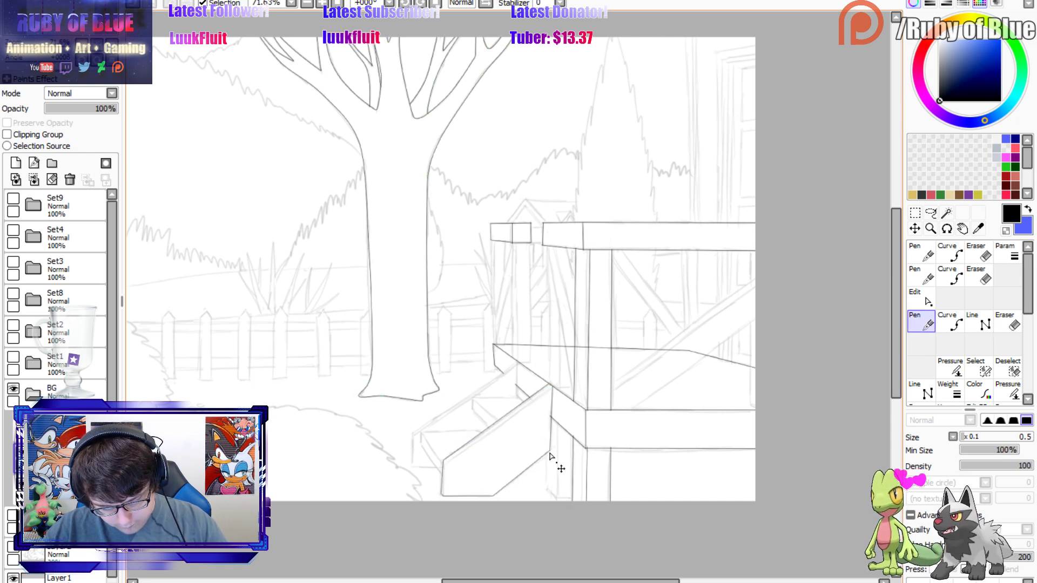
{"action": "left_click_drag", "start_coordinate": [551, 450], "coordinate": [549, 451]}
{"action": "left_click_drag", "start_coordinate": [552, 386], "coordinate": [551, 385]}
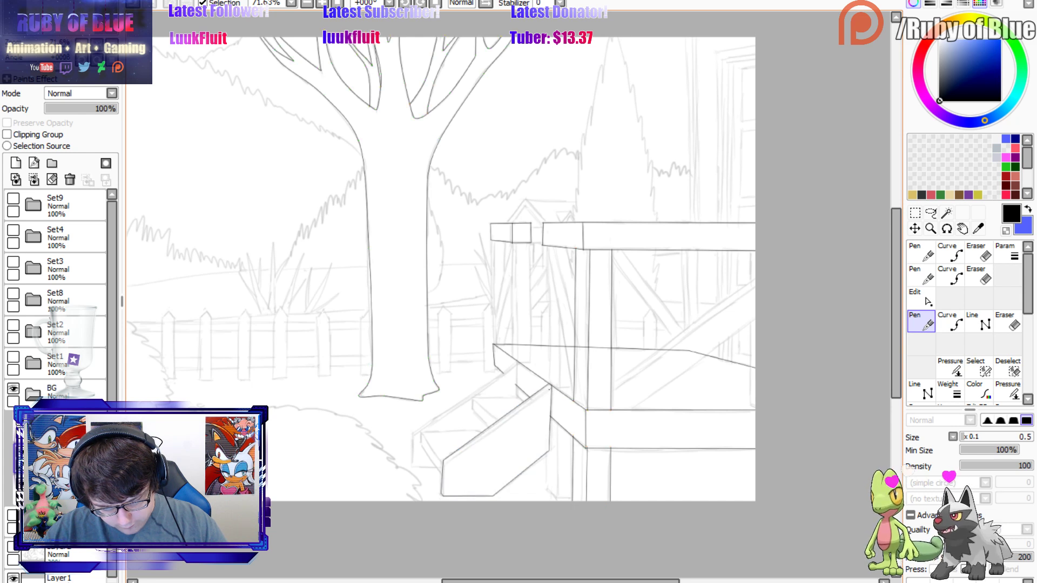
Draw the inner parallel edge of the near stair stringer to show the board's thickness.
{"action": "key", "text": "l"}
{"action": "left_click", "coordinate": [551, 385]}
{"action": "left_click", "coordinate": [446, 463]}
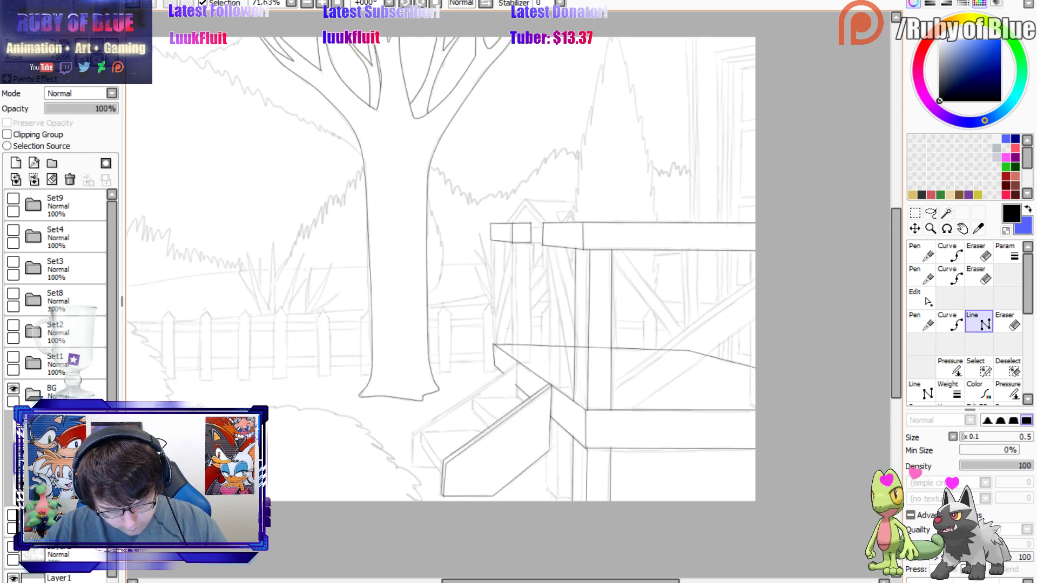
Trace the far stair stringer's top edge and lower end, adding a parallel line for its thickness.
{"action": "left_click", "coordinate": [517, 361]}
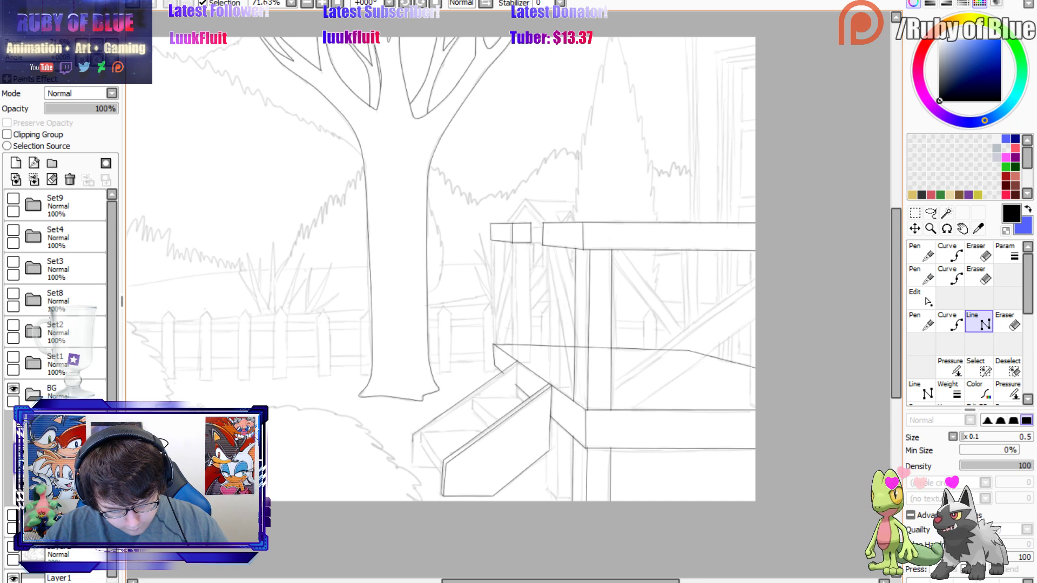
{"action": "left_click", "coordinate": [413, 434]}
{"action": "left_click", "coordinate": [412, 466]}
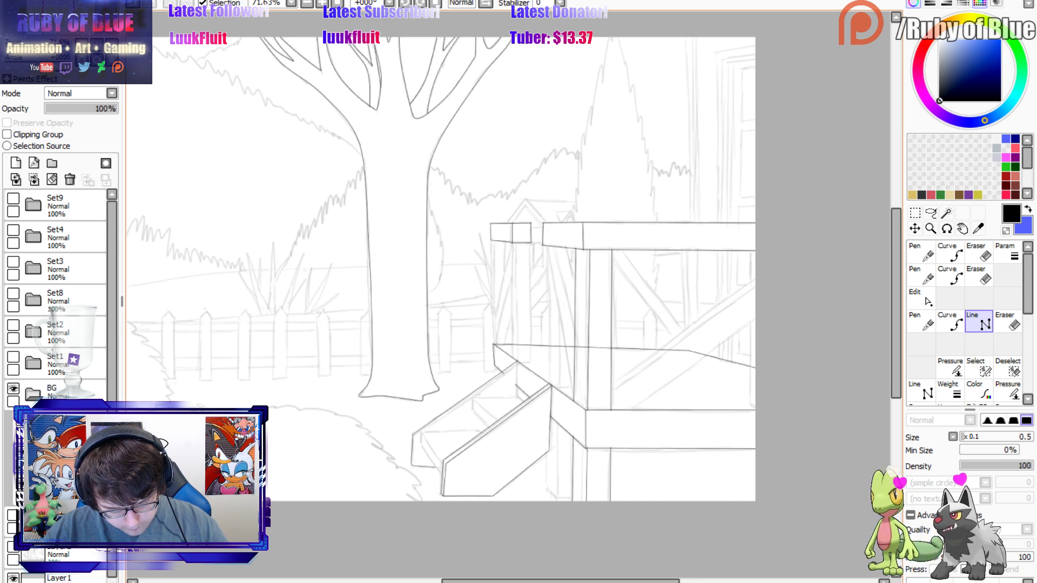
{"action": "left_click", "coordinate": [517, 365]}
{"action": "left_click", "coordinate": [415, 435]}
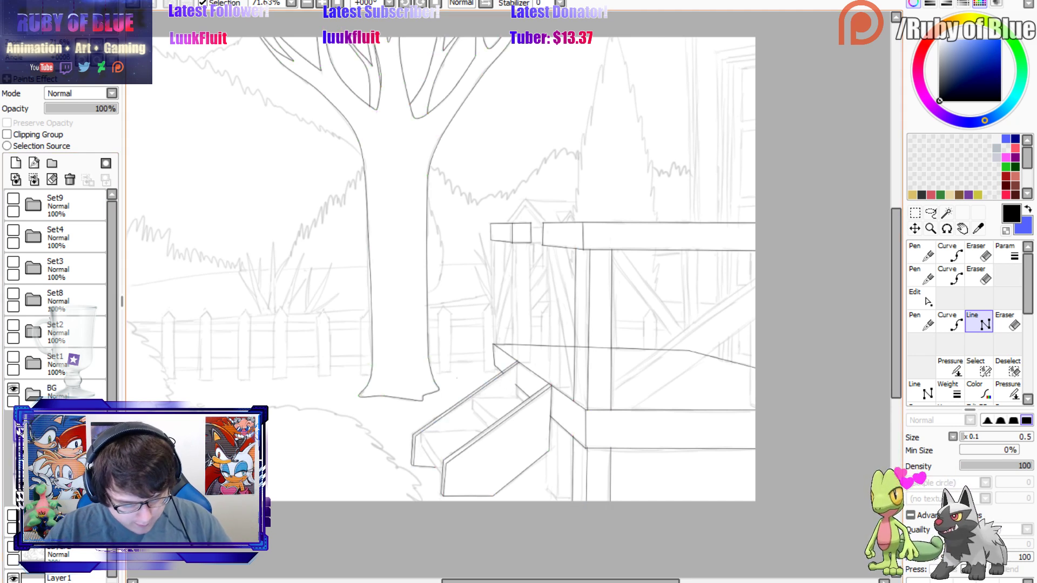
Trace the stair treads and risers between the two stringers, erasing the overlapping line ends.
{"action": "key", "text": "e"}
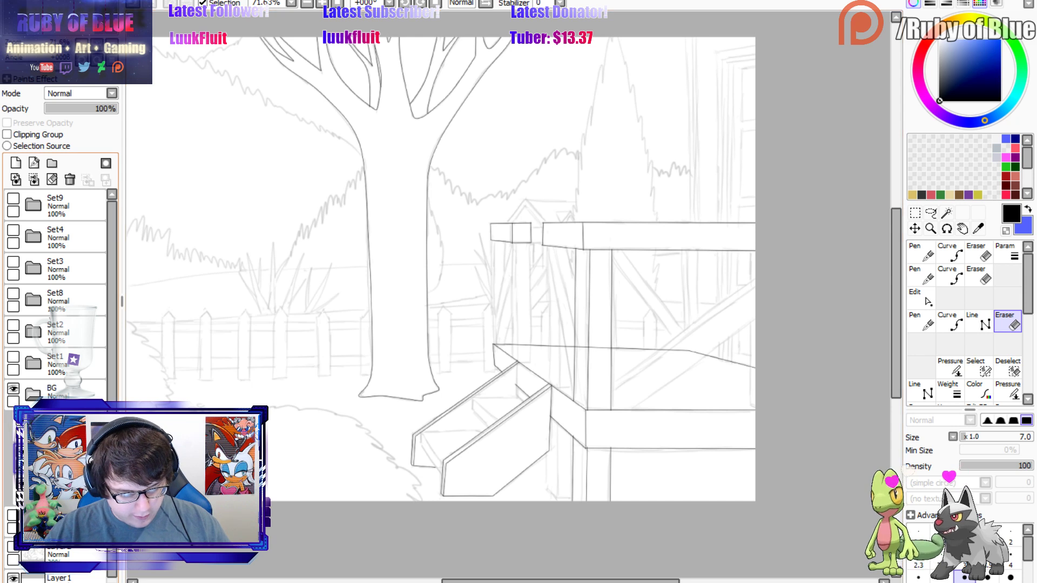
{"action": "key", "text": "l"}
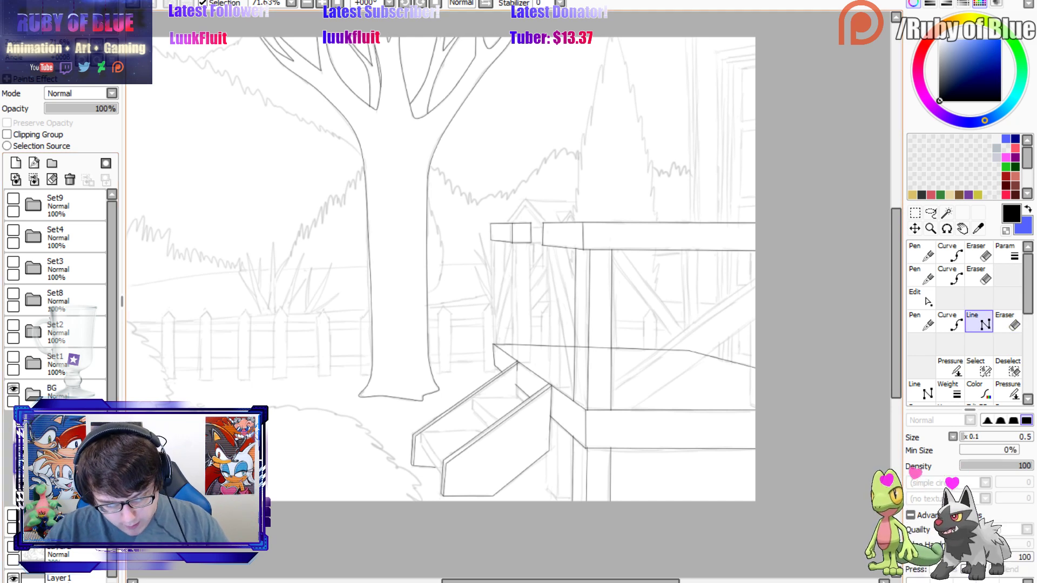
{"action": "key", "text": "e"}
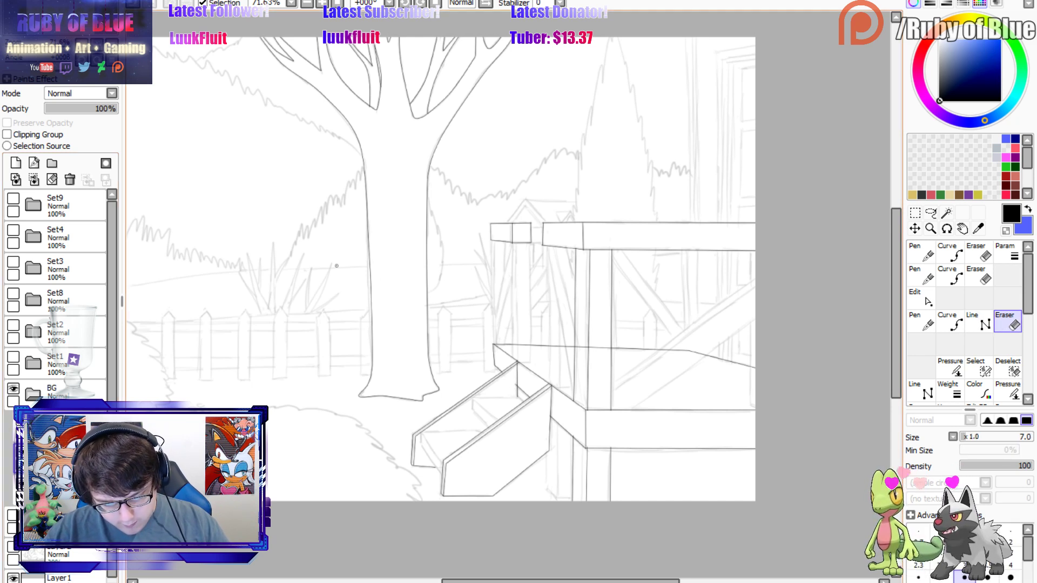
{"action": "left_click", "coordinate": [514, 365]}
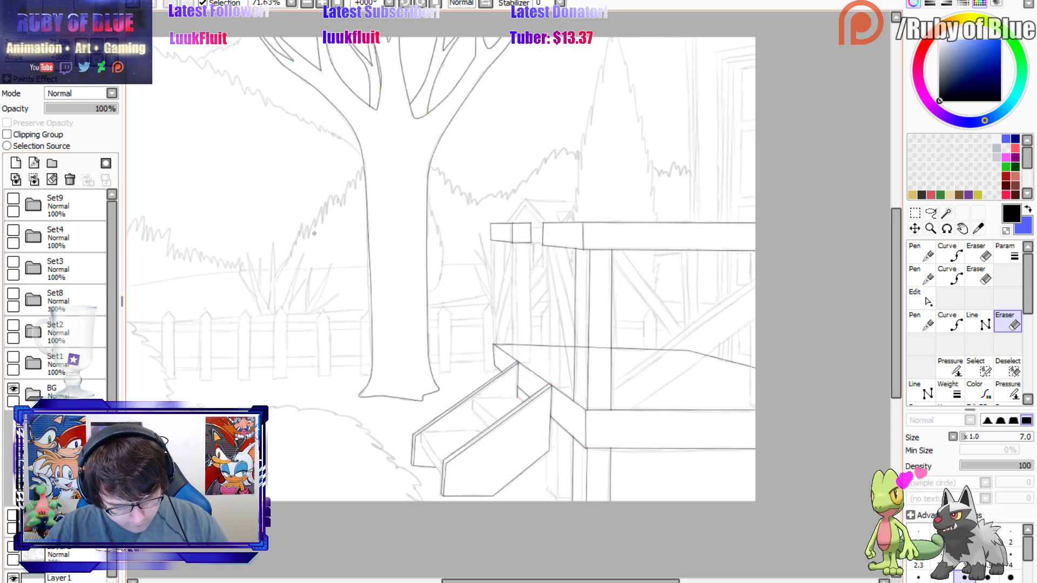
{"action": "key", "text": "l"}
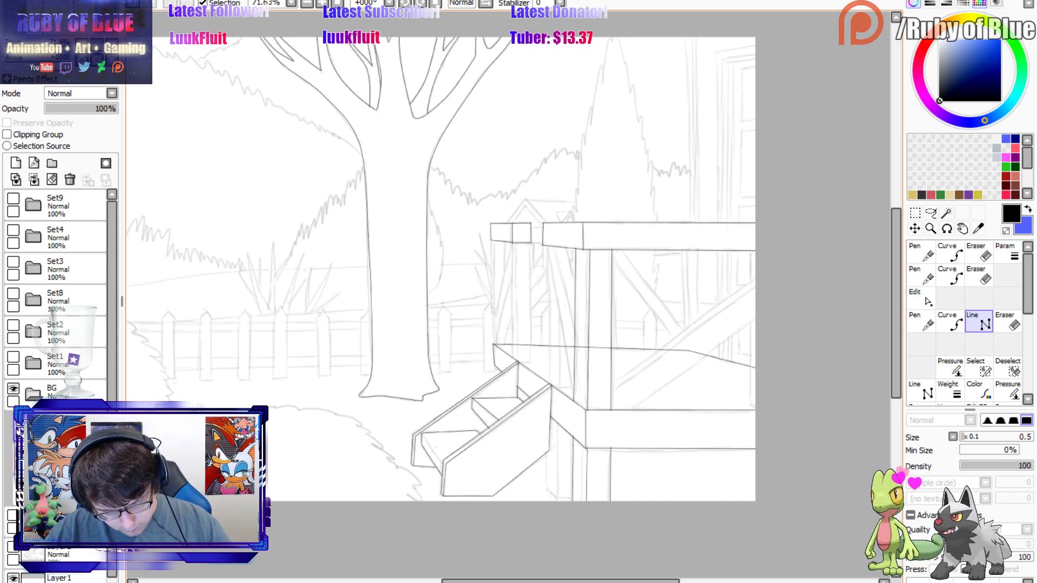
Trace the support post behind the stairs below the deck and its vertical edge from the stairs up to the railing board.
{"action": "key", "text": "n"}
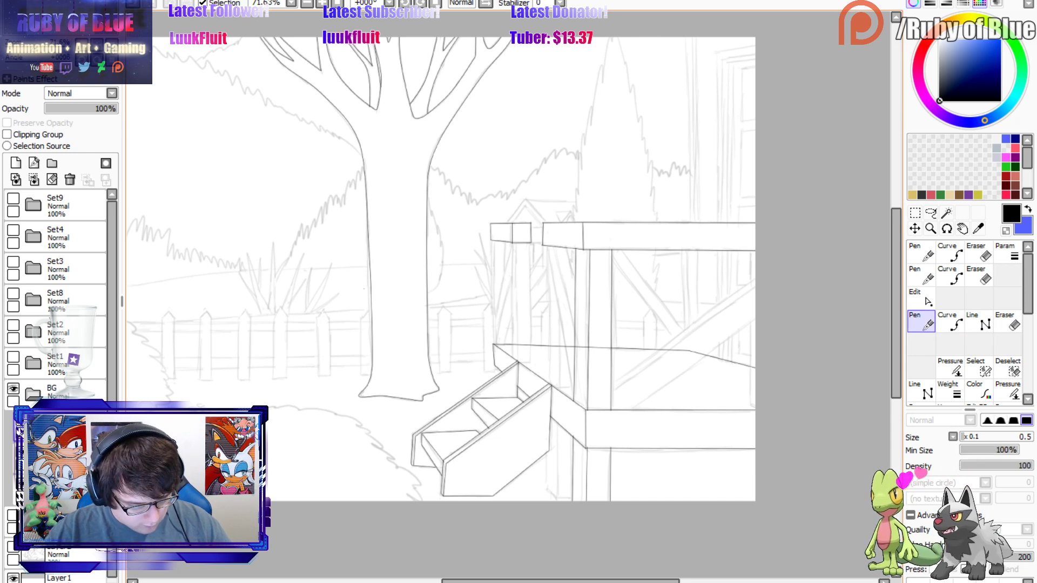
{"action": "key", "text": "l"}
{"action": "left_click", "coordinate": [547, 452]}
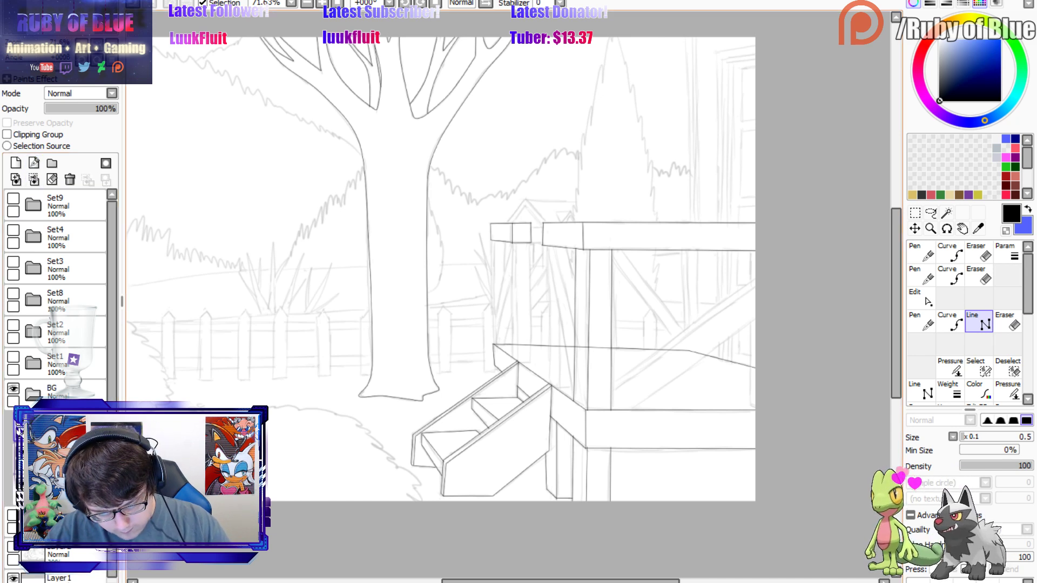
{"action": "left_click", "coordinate": [549, 385]}
{"action": "double_click", "coordinate": [547, 246]}
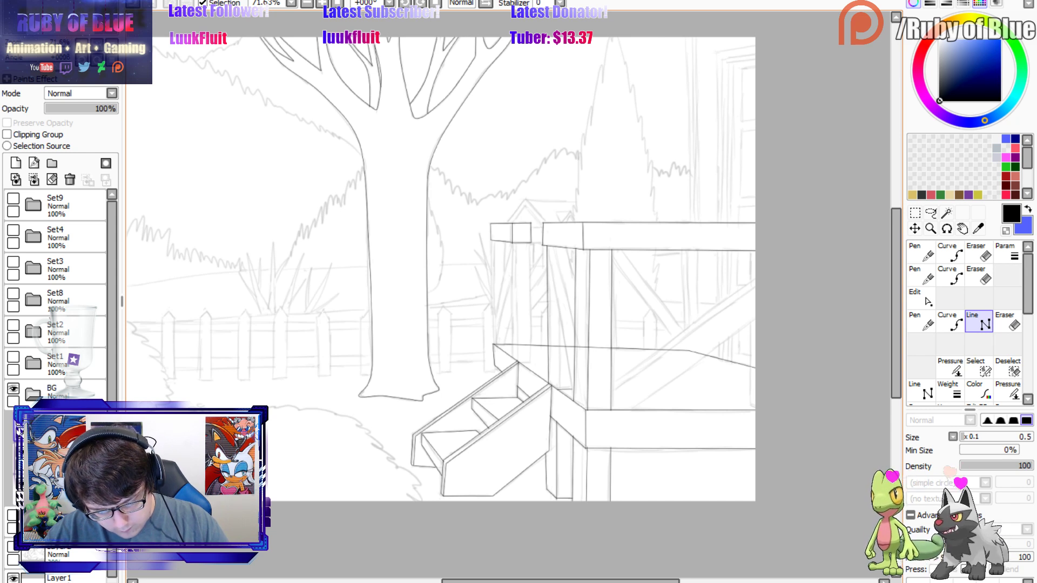
Trace the edges of the slanted braces in the side railing between the stair post and the front corner post.
{"action": "left_click", "coordinate": [573, 394]}
{"action": "double_click", "coordinate": [547, 250]}
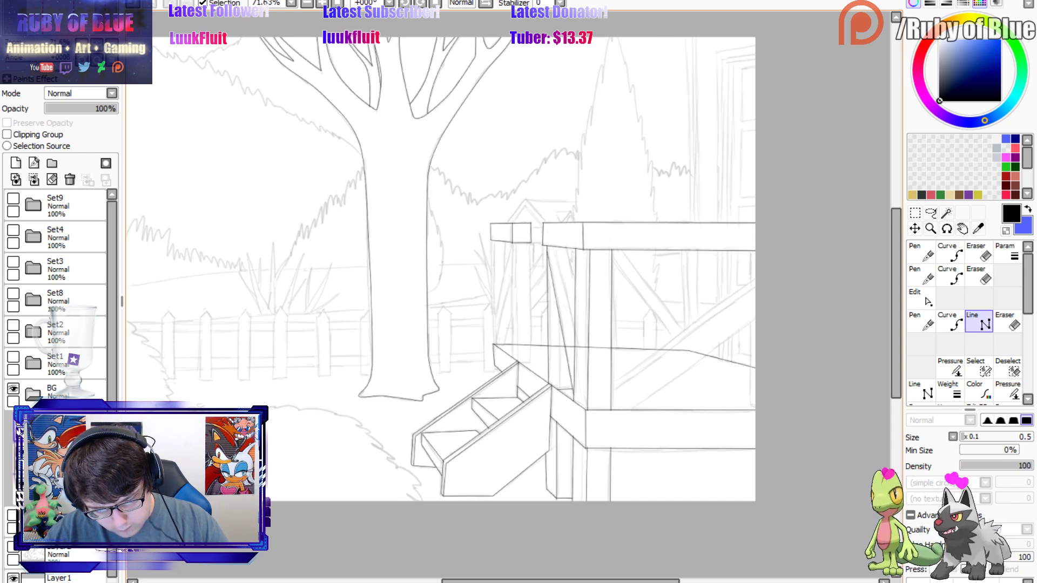
{"action": "left_click", "coordinate": [566, 248]}
{"action": "double_click", "coordinate": [575, 282]}
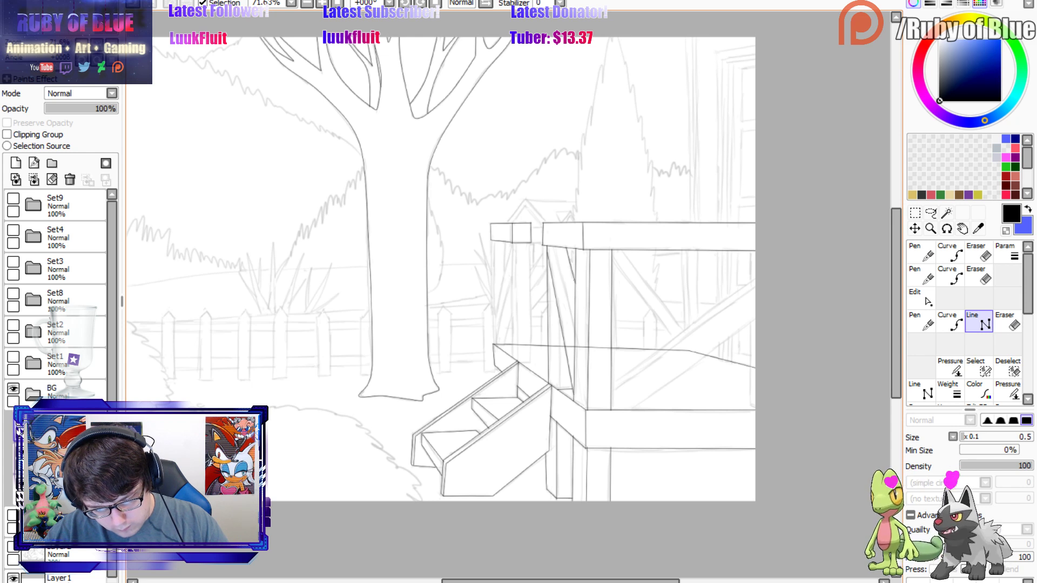
{"action": "left_click", "coordinate": [553, 248]}
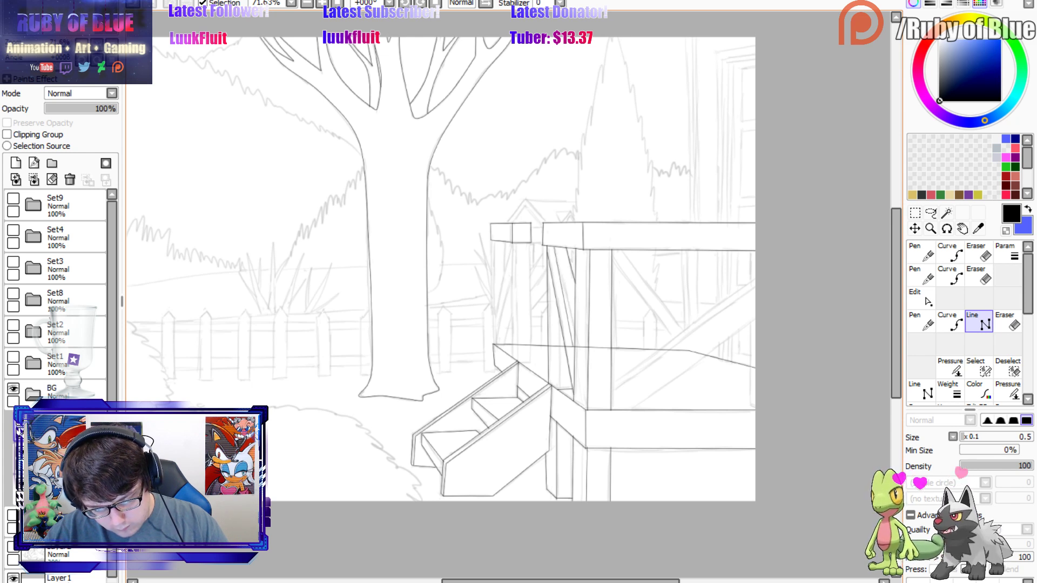
{"action": "double_click", "coordinate": [575, 347]}
{"action": "key", "text": "n"}
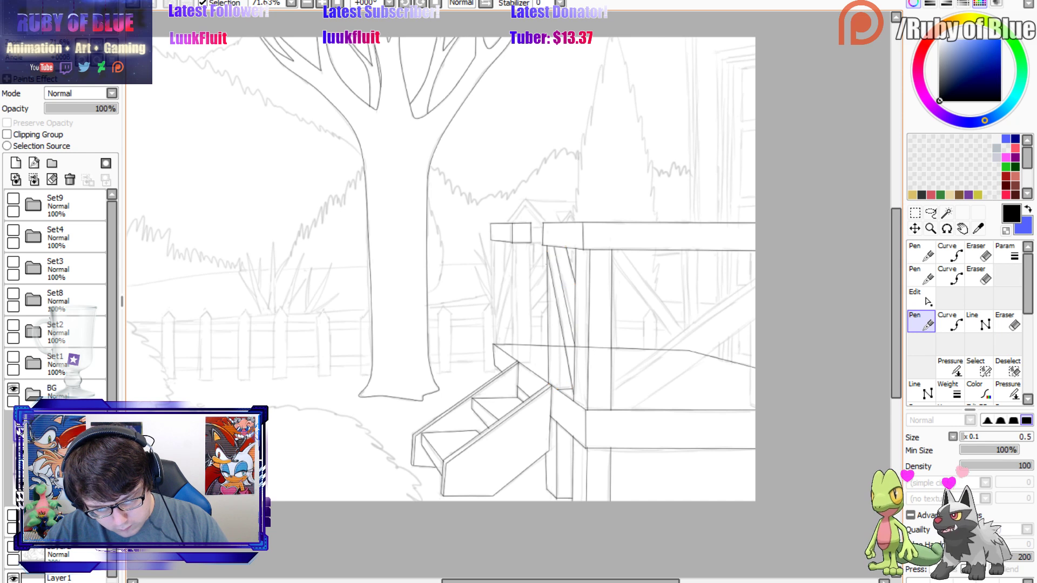
Trace the edges of the long diagonal beam rising from the front corner post's base to the canvas edge.
{"action": "key", "text": "l"}
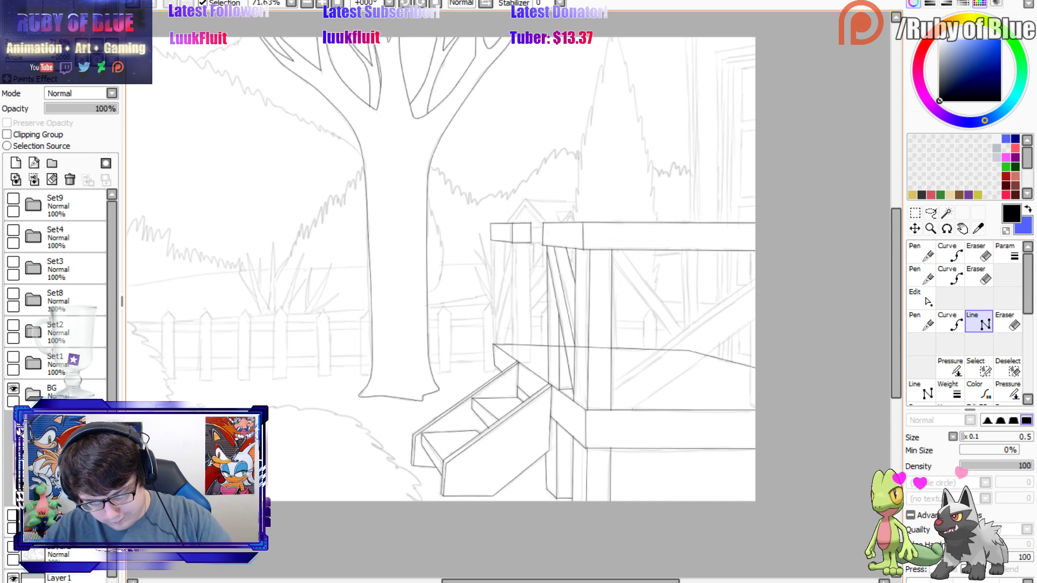
{"action": "left_click", "coordinate": [630, 409]}
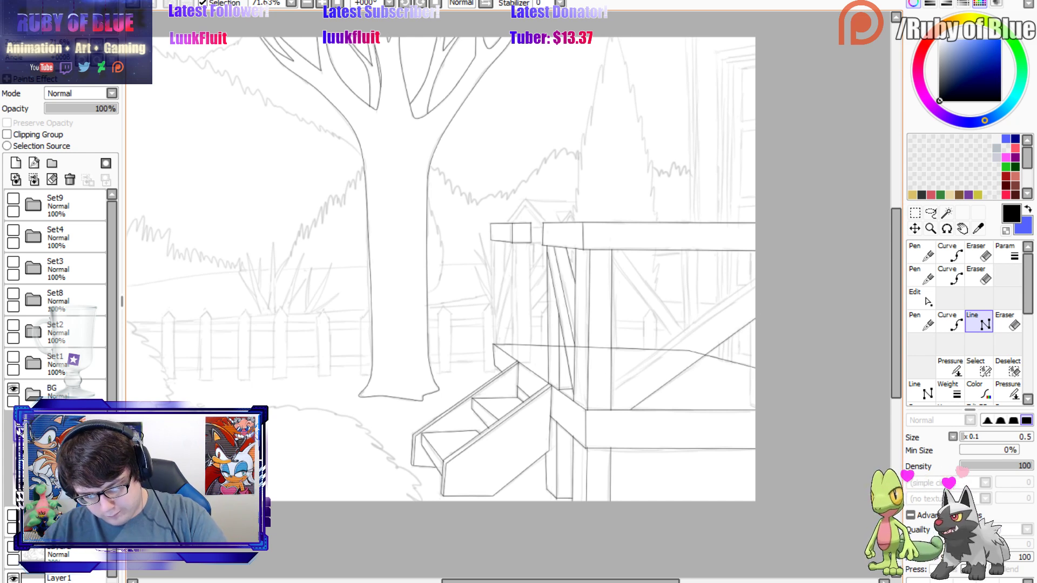
{"action": "left_click", "coordinate": [757, 279]}
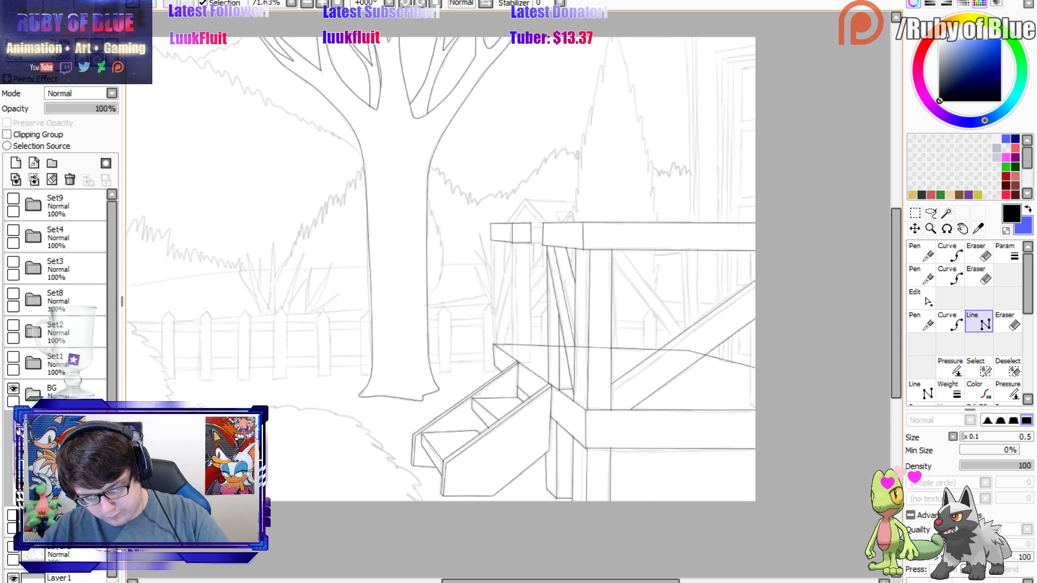
{"action": "key", "text": "n"}
{"action": "key", "text": "l"}
{"action": "left_click", "coordinate": [611, 391]}
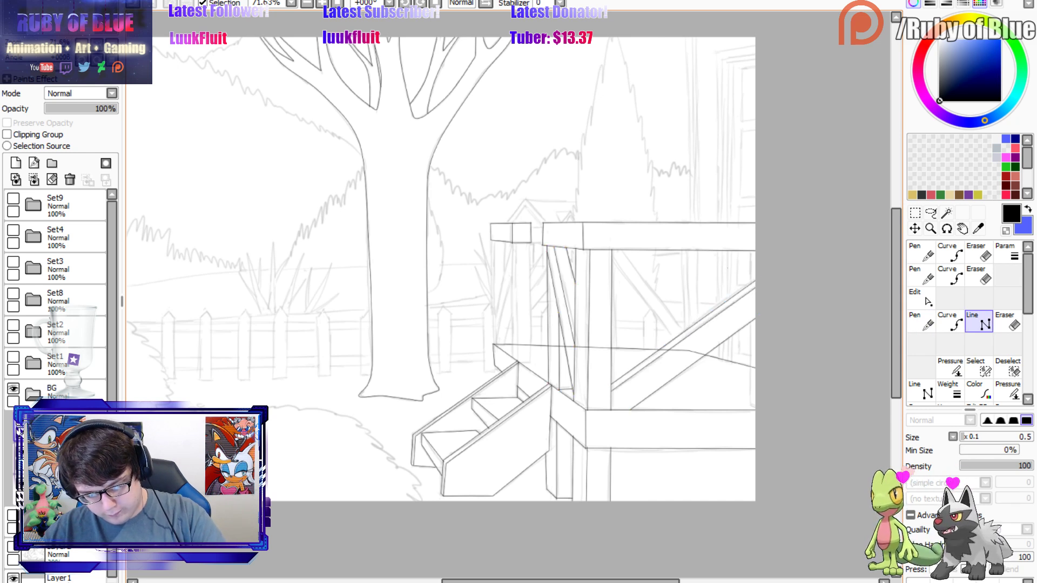
Trace the vertical edge near the canvas border from the deck up to the front rail and erase the deck line's overshoot beyond it.
{"action": "left_click", "coordinate": [751, 404]}
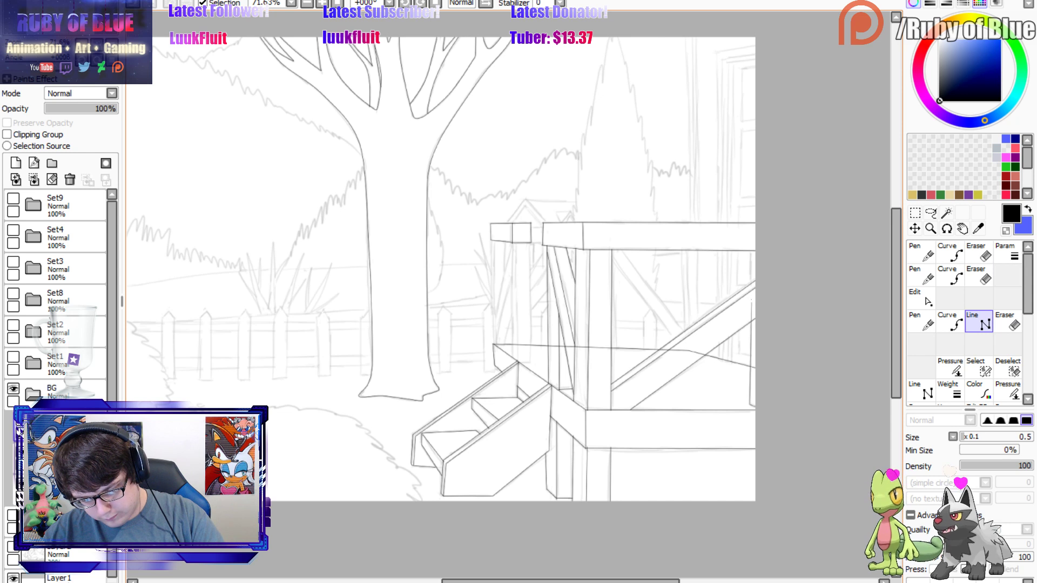
{"action": "left_click", "coordinate": [752, 250]}
{"action": "key", "text": "e"}
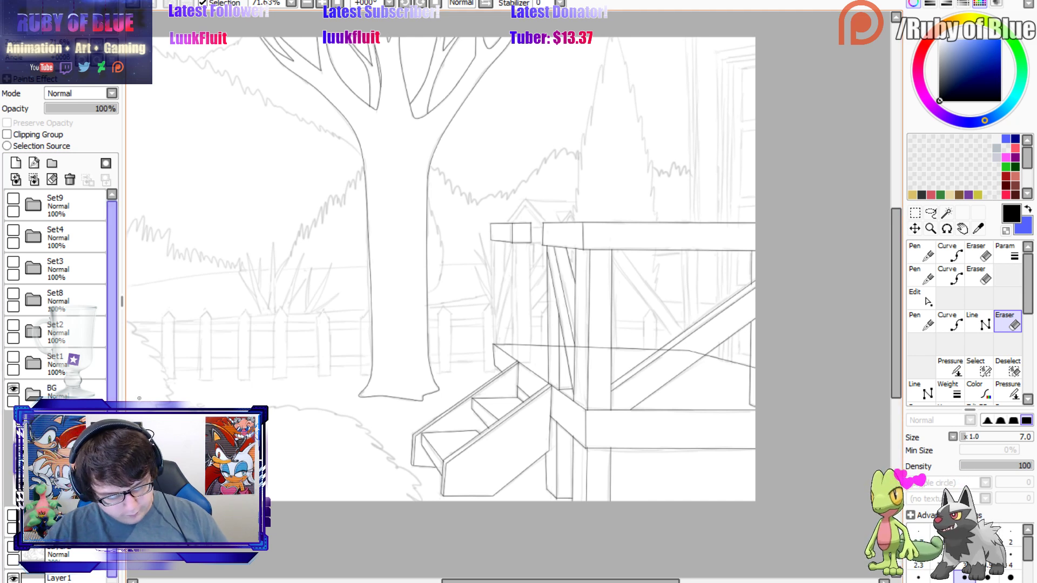
{"action": "left_click_drag", "start_coordinate": [756, 367], "coordinate": [750, 364]}
{"action": "key", "text": "n"}
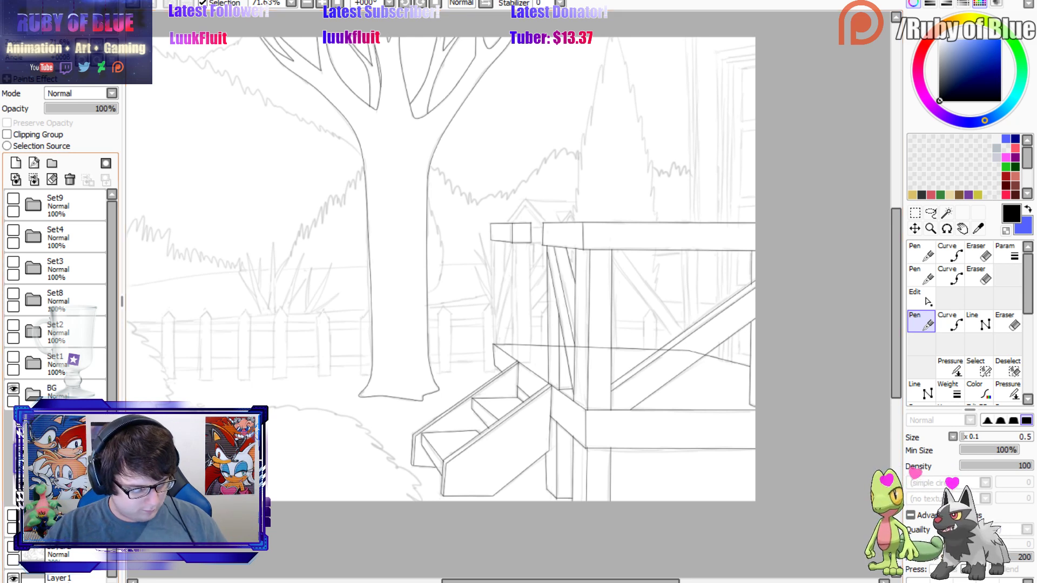
Erase the deck's back floor line where it crosses the stair post, the front corner post and the diagonal beam.
{"action": "key", "text": "e"}
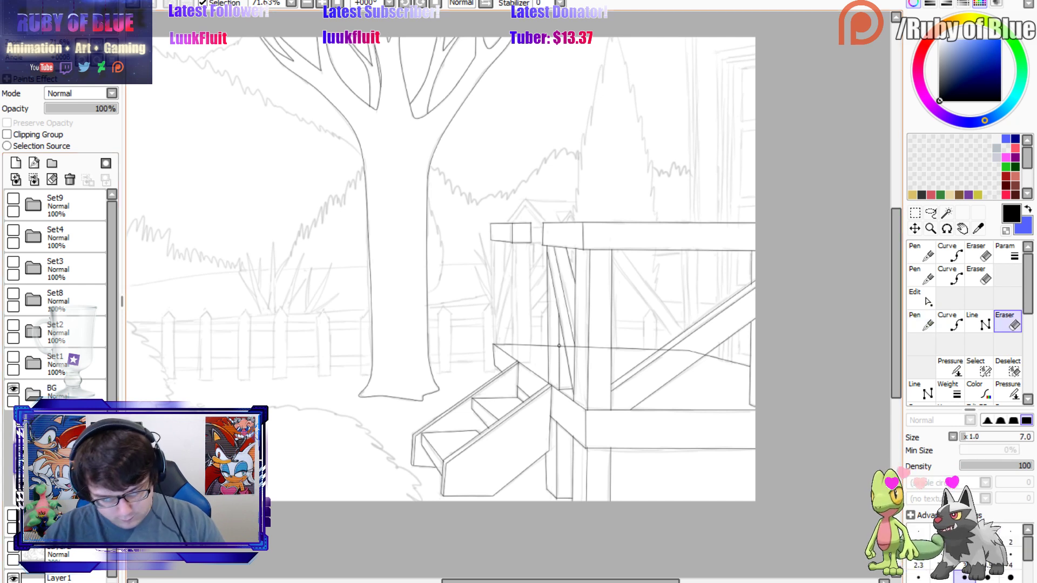
{"action": "left_click_drag", "start_coordinate": [583, 346], "coordinate": [608, 348]}
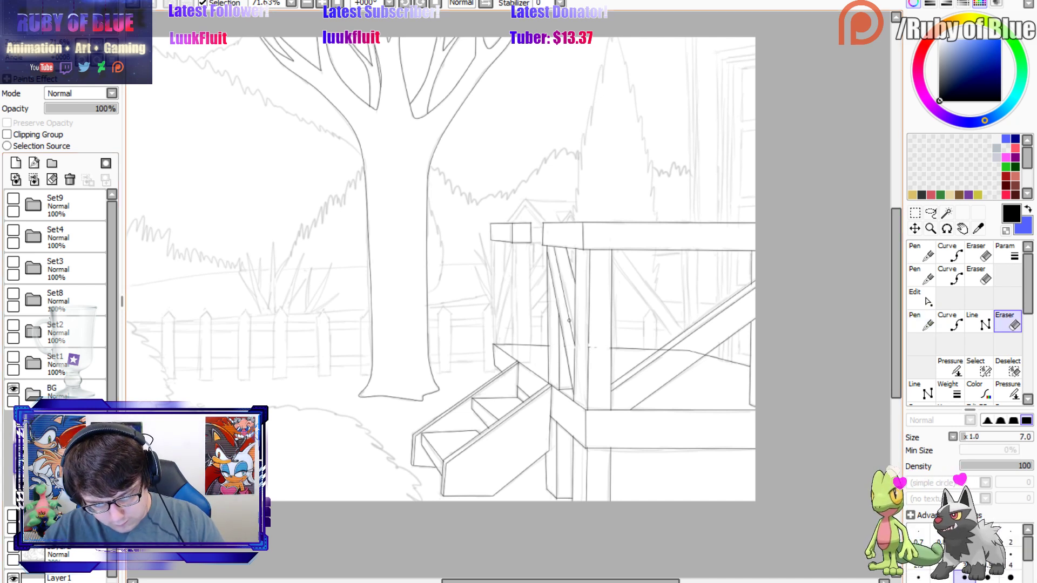
{"action": "key", "text": "ctrl+z"}
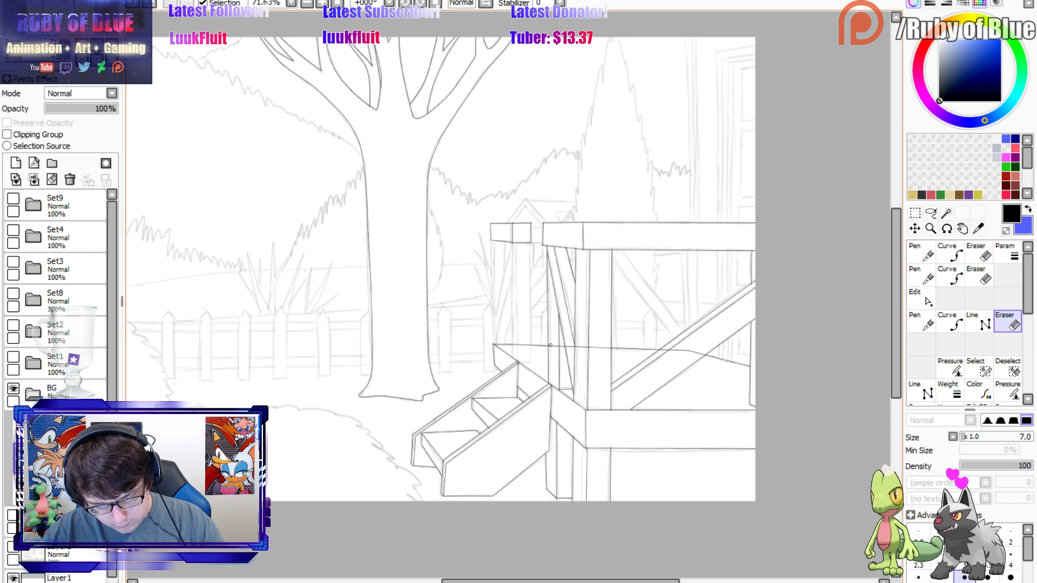
{"action": "left_click_drag", "start_coordinate": [564, 361], "coordinate": [622, 365]}
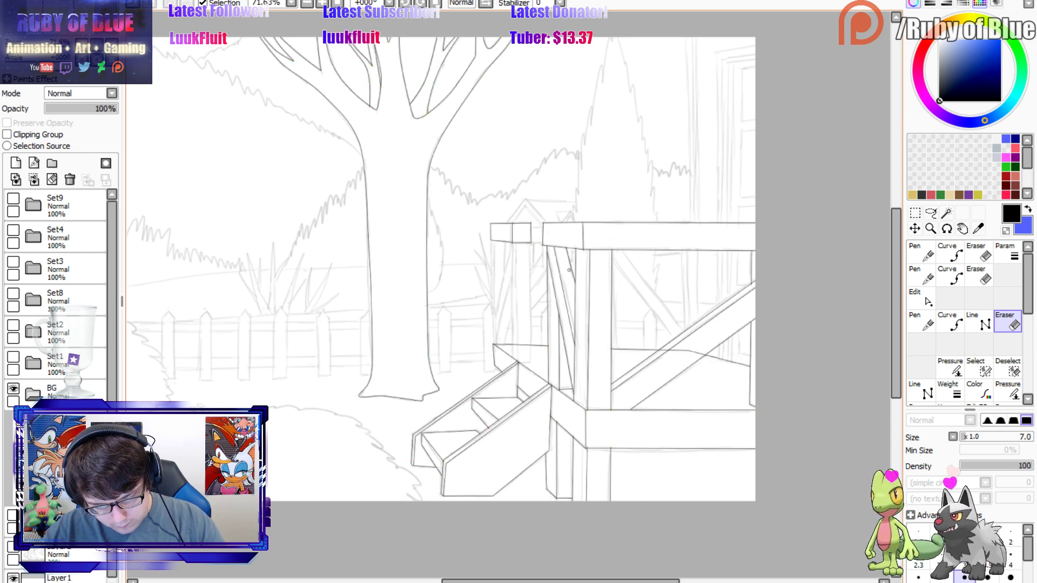
{"action": "mouse_move", "coordinate": [682, 347]}
{"action": "left_mouse_down"}
{"action": "mouse_move", "coordinate": [700, 350]}
{"action": "mouse_move", "coordinate": [656, 358]}
{"action": "mouse_move", "coordinate": [663, 347]}
{"action": "left_mouse_up"}
Trace the vertical edges of the narrow upright behind the diagonal beam, from the front rail down to the beam.
{"action": "key", "text": "l"}
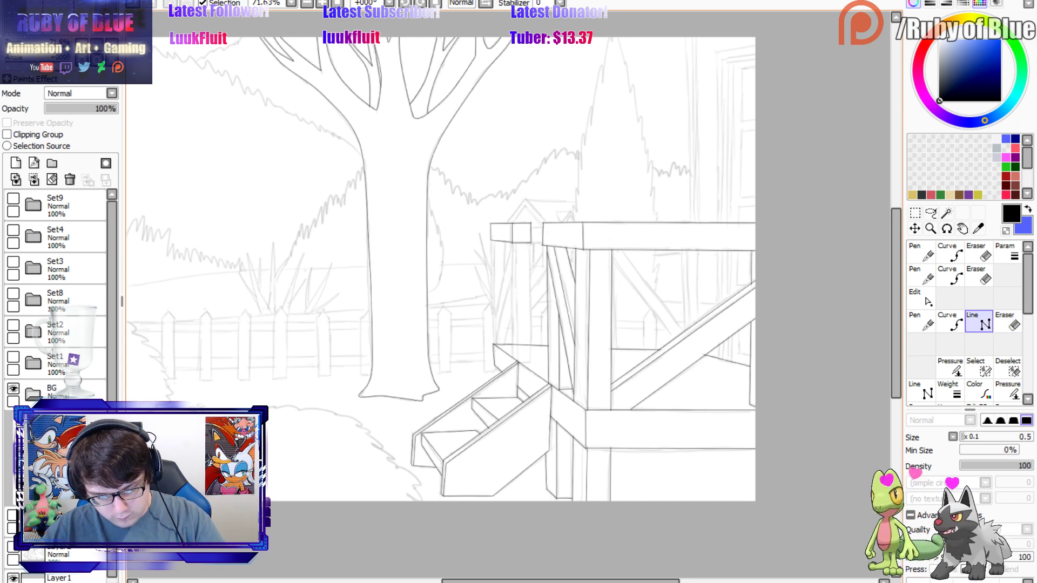
{"action": "mouse_move", "coordinate": [698, 249]}
{"action": "left_mouse_down"}
{"action": "mouse_move", "coordinate": [698, 324]}
{"action": "mouse_move", "coordinate": [683, 250]}
{"action": "mouse_move", "coordinate": [689, 326]}
{"action": "left_mouse_up"}
{"action": "key", "text": "n"}
{"action": "key", "text": "l"}
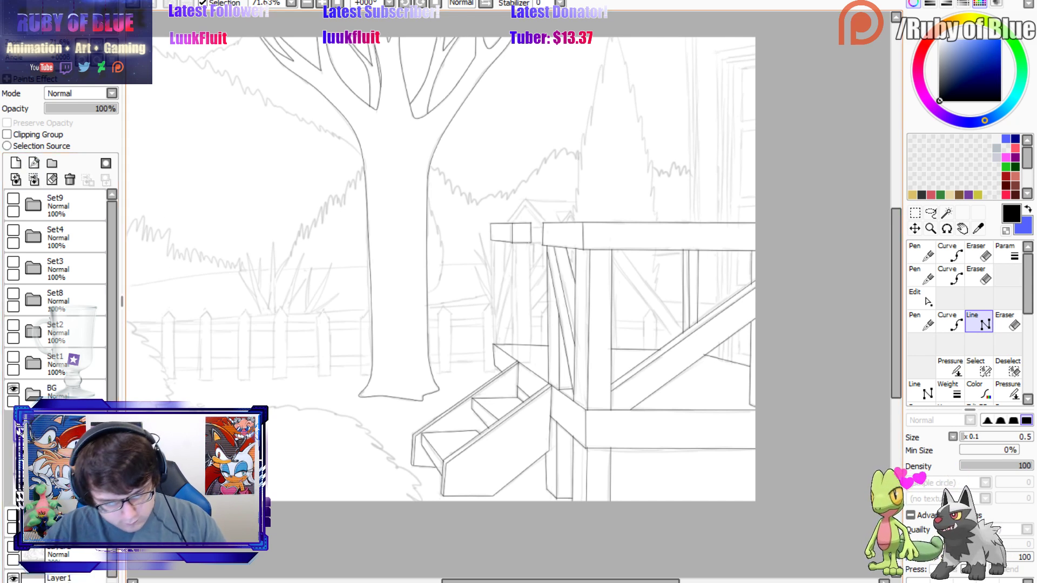
Trace the edges of the post under the short railing board behind the stairs, erasing the floor line that crosses it.
{"action": "left_click", "coordinate": [530, 243]}
{"action": "left_click", "coordinate": [530, 360]}
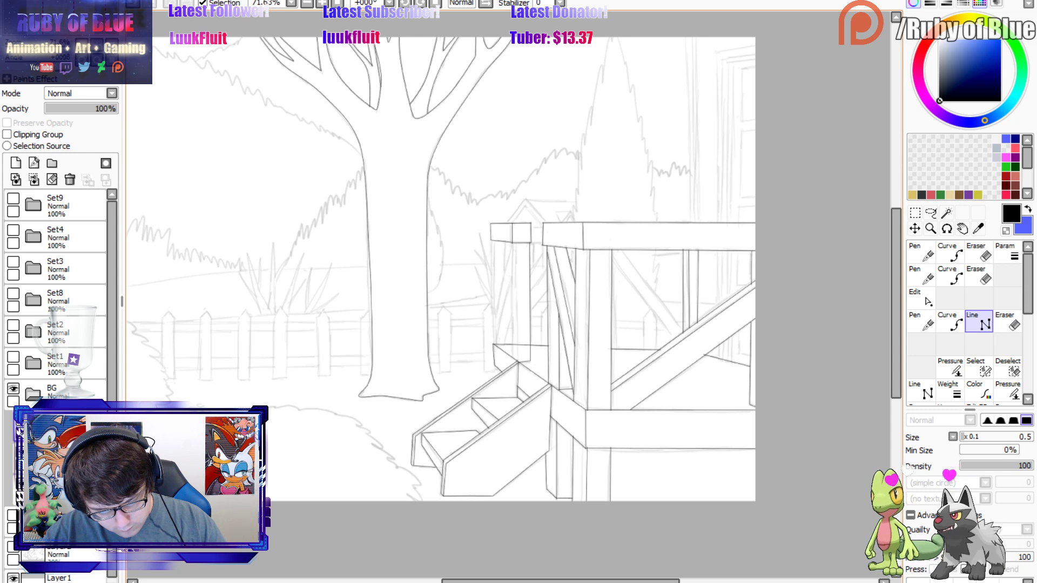
{"action": "left_click", "coordinate": [513, 358]}
{"action": "left_click", "coordinate": [510, 243]}
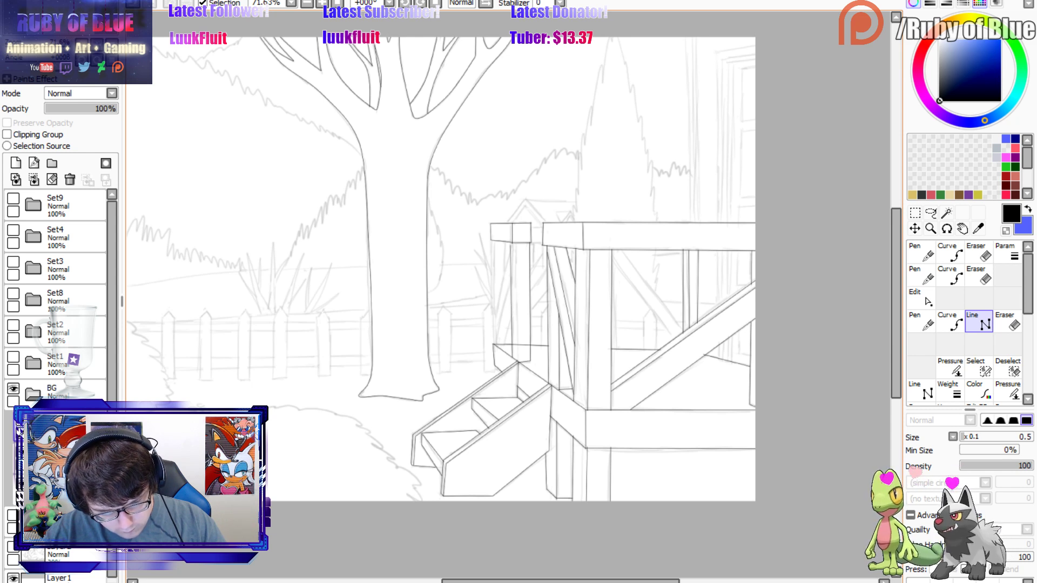
{"action": "left_click", "coordinate": [519, 243]}
{"action": "double_click", "coordinate": [519, 360]}
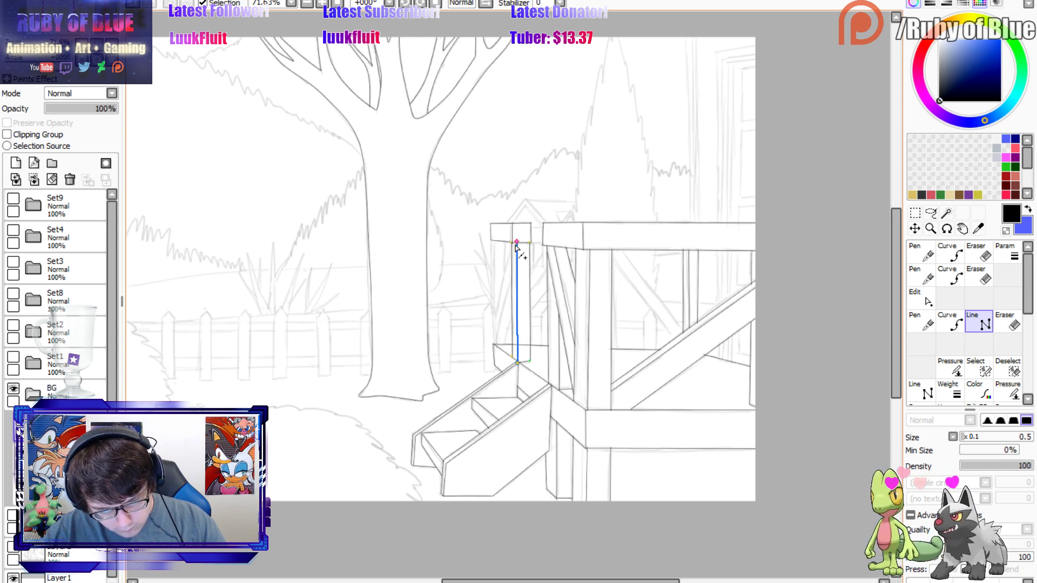
{"action": "left_click_drag", "start_coordinate": [518, 245], "coordinate": [519, 244]}
{"action": "key", "text": "e"}
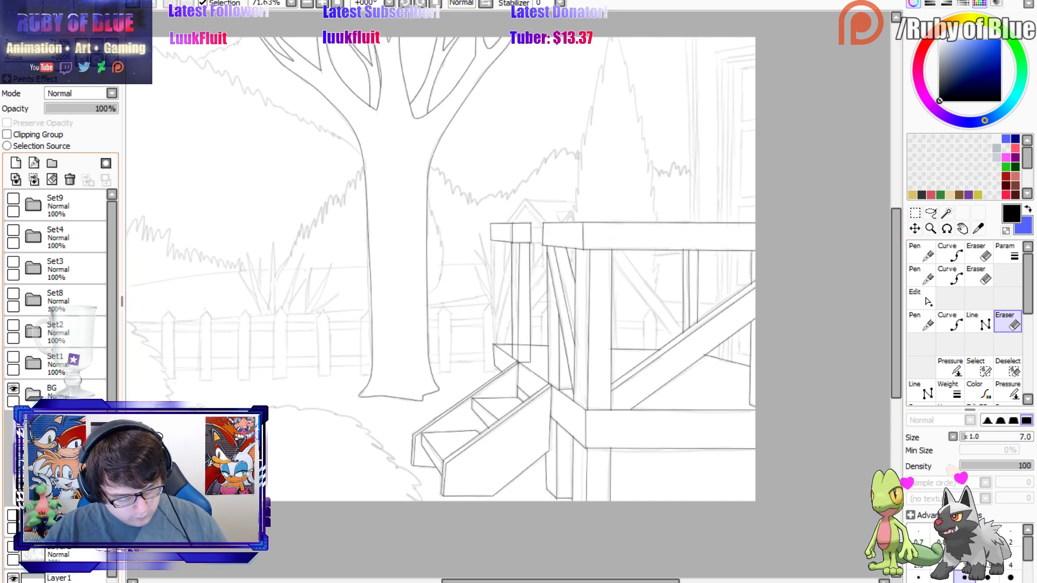
{"action": "left_click_drag", "start_coordinate": [513, 344], "coordinate": [529, 345]}
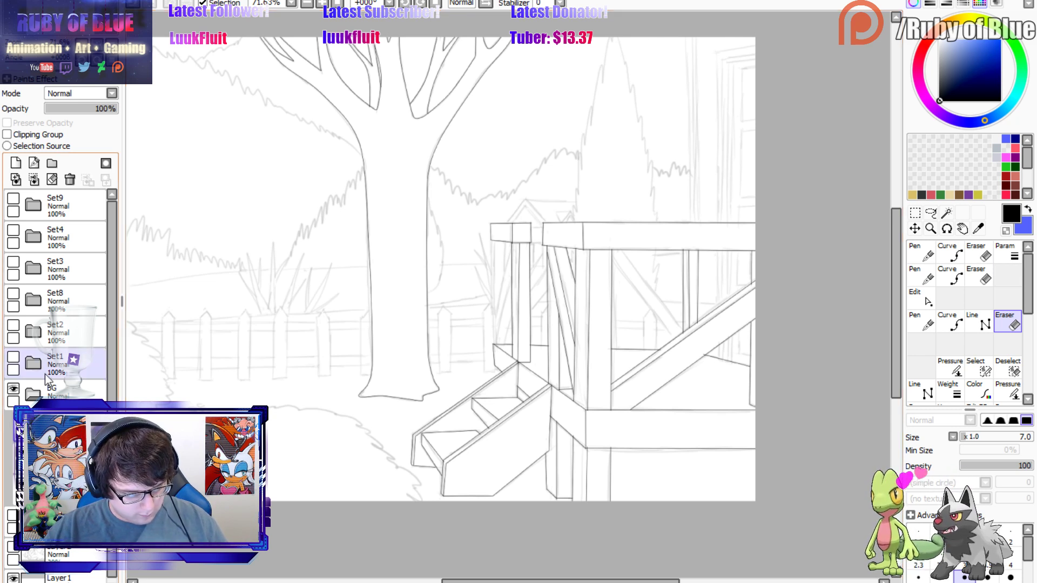
Trace the slanted brace from the top of the post behind the stairs to the deck's far corner, erasing the overlapping floor line.
{"action": "key", "text": "l"}
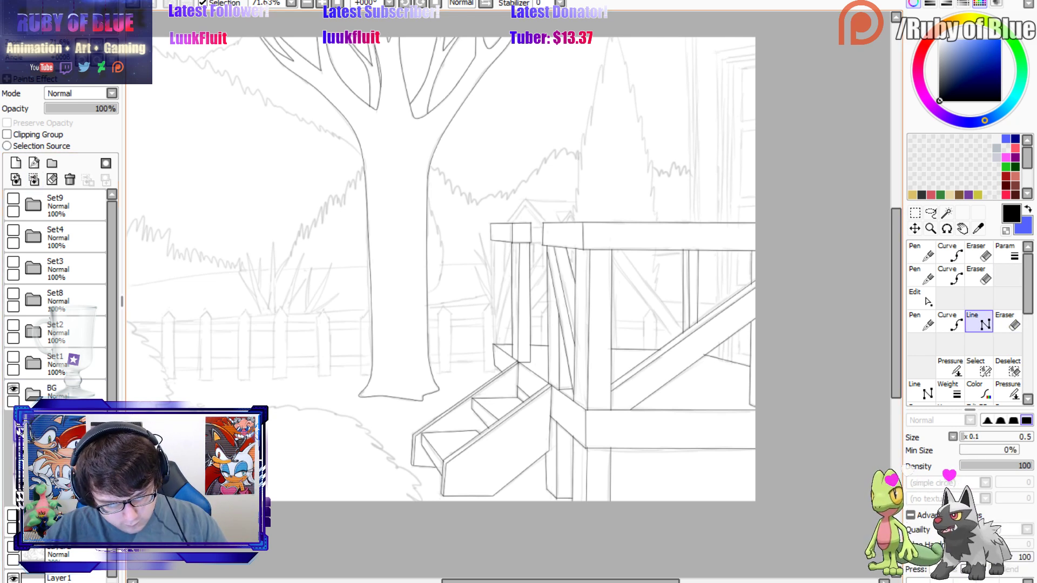
{"action": "left_click_drag", "start_coordinate": [512, 243], "coordinate": [495, 337]}
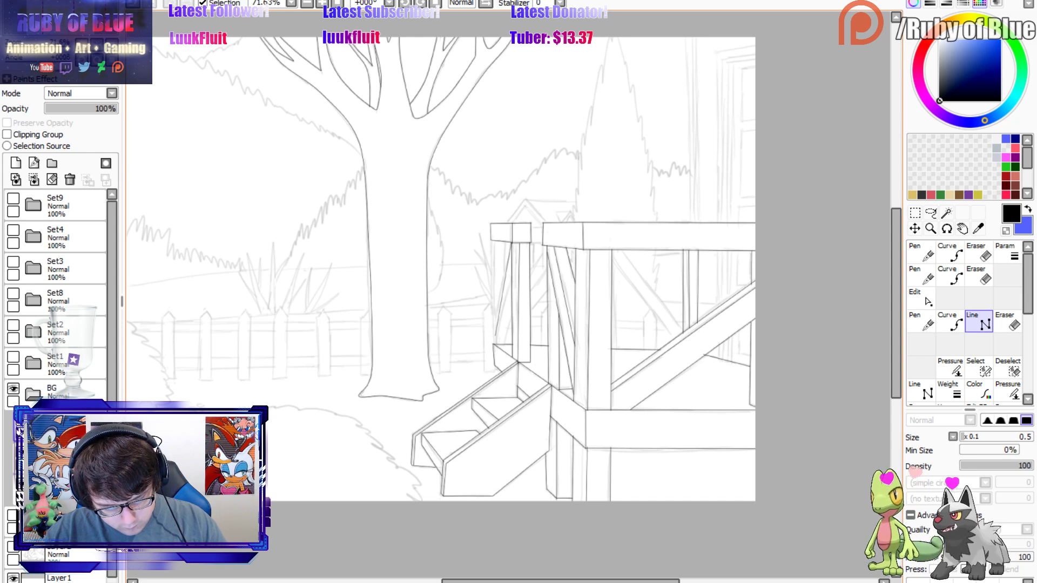
{"action": "key", "text": "n"}
{"action": "key", "text": "e"}
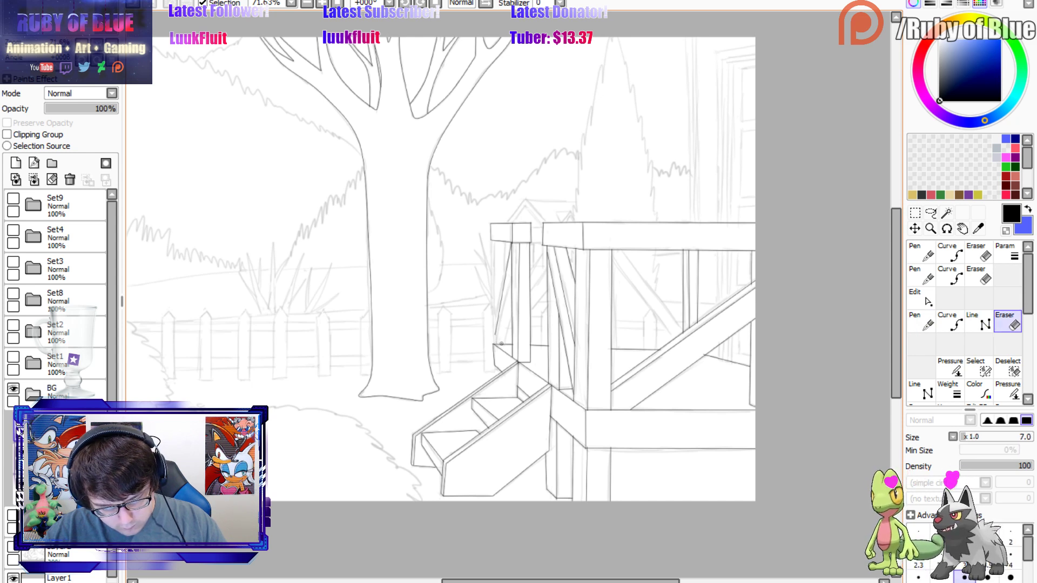
{"action": "left_click_drag", "start_coordinate": [501, 344], "coordinate": [505, 347]}
{"action": "key", "text": "l"}
{"action": "key", "text": "n"}
{"action": "key", "text": "l"}
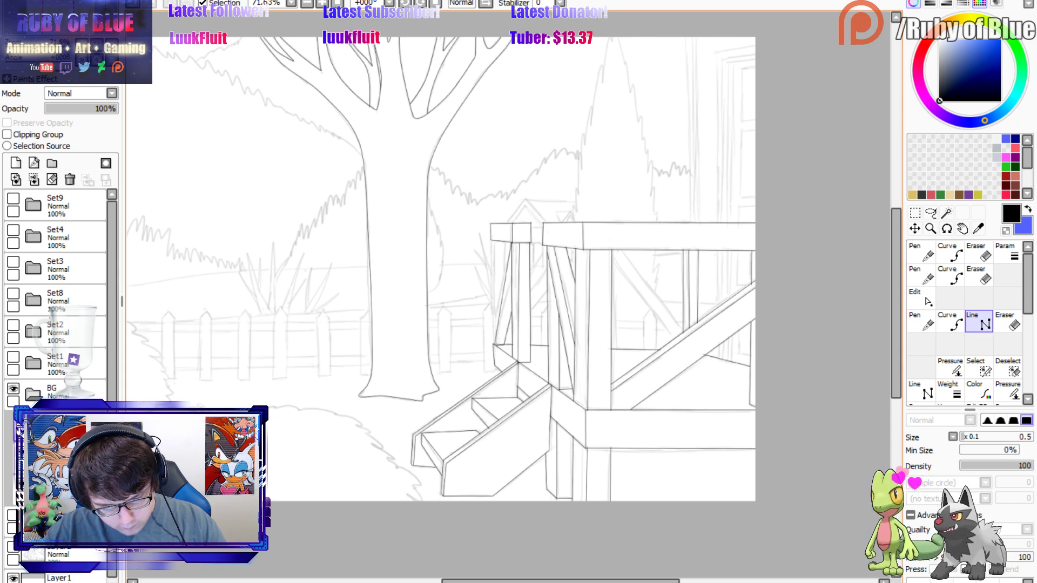
Trace the outer vertical edge at the deck's far corner and the crossing slanted brace beside it.
{"action": "left_click_drag", "start_coordinate": [493, 242], "coordinate": [494, 344]}
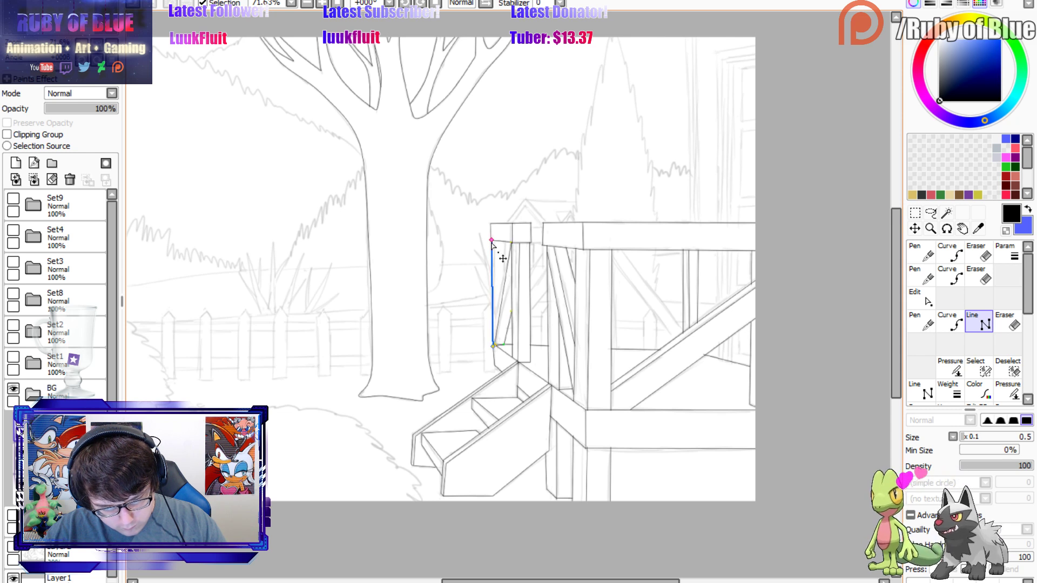
{"action": "left_click_drag", "start_coordinate": [491, 242], "coordinate": [505, 276], "text": "ctrl"}
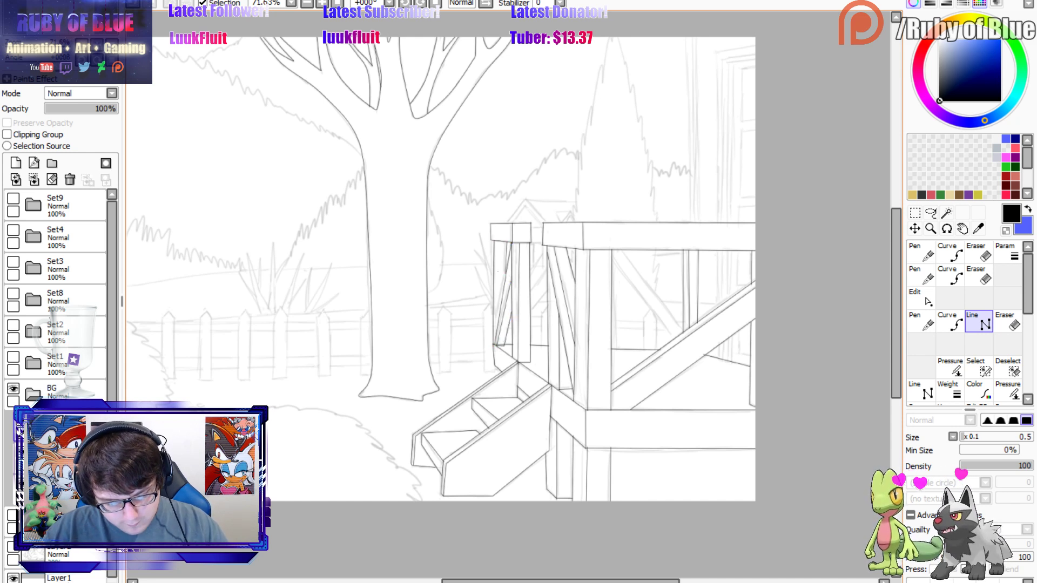
{"action": "left_click_drag", "start_coordinate": [494, 240], "coordinate": [502, 355]}
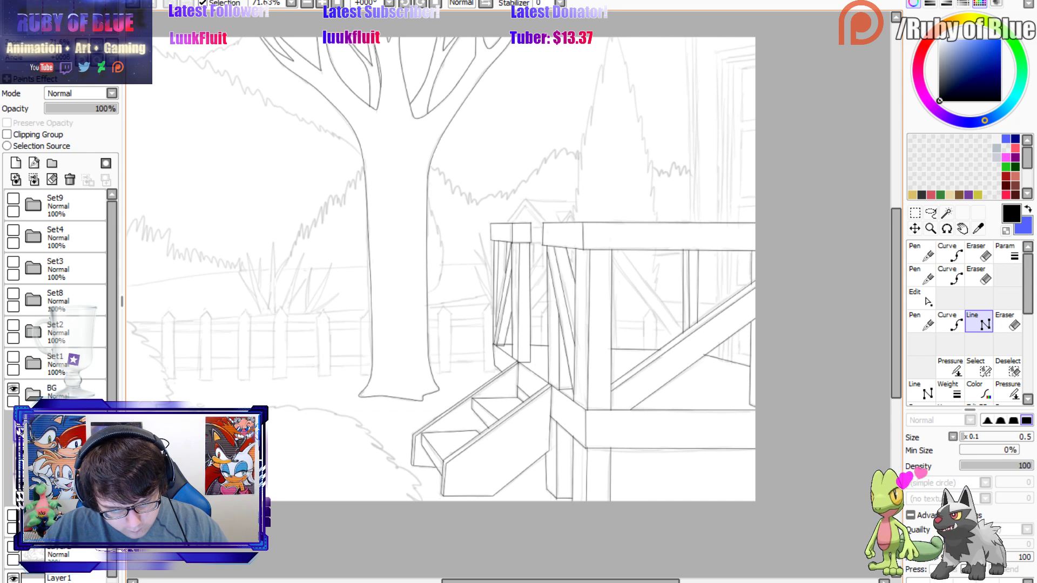
Trace the upper and lower edges of the far rail board across the gap between the short board and the front railing.
{"action": "key", "text": "e"}
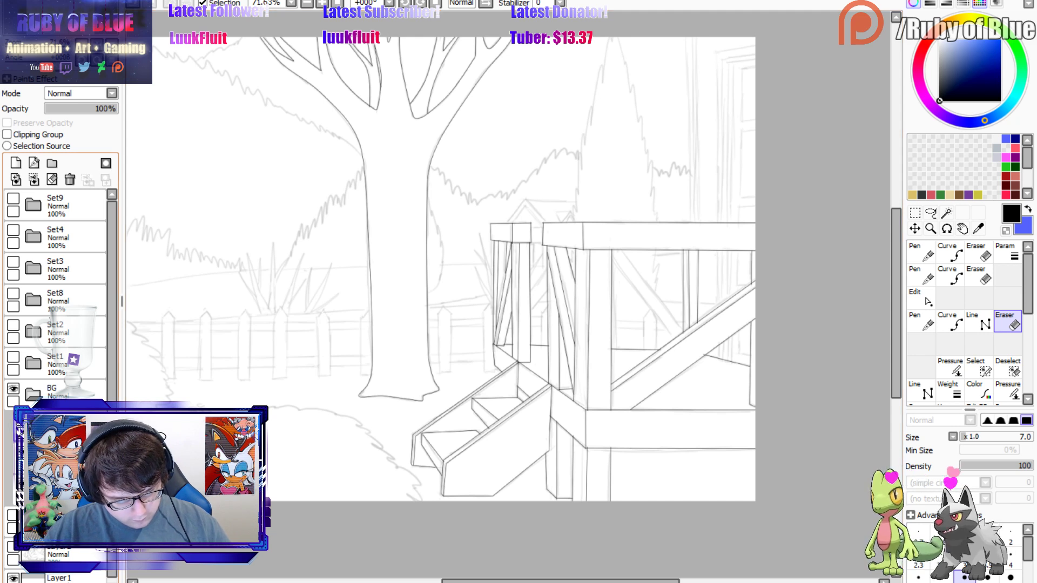
{"action": "key", "text": "e"}
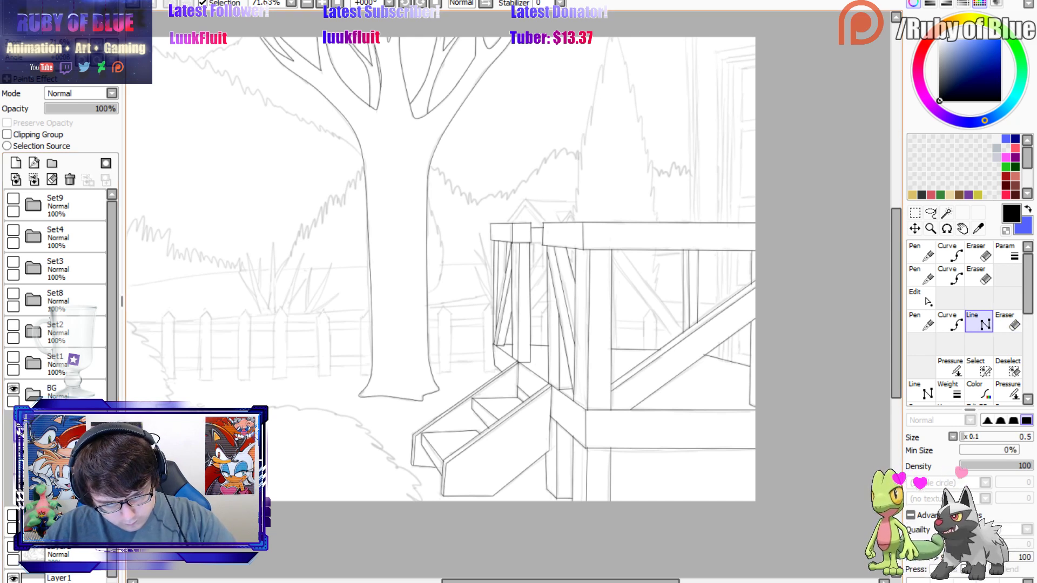
{"action": "left_click_drag", "start_coordinate": [531, 242], "coordinate": [542, 244]}
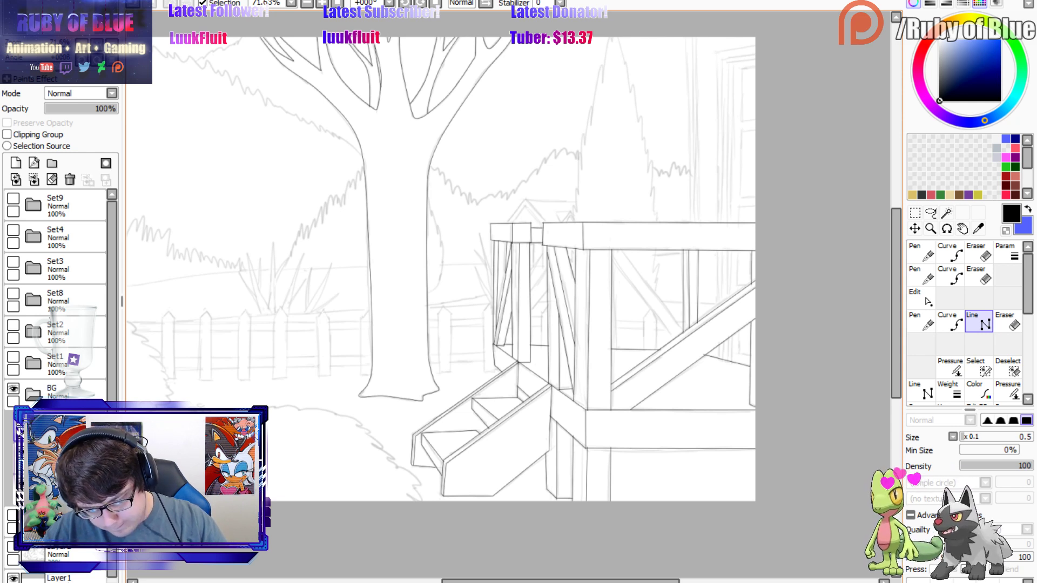
Trace both edges of the slanted brace in the front railing, from the corner post's top down to the diagonal beam.
{"action": "left_click_drag", "start_coordinate": [621, 251], "coordinate": [683, 331]}
{"action": "left_click_drag", "start_coordinate": [611, 259], "coordinate": [675, 337]}
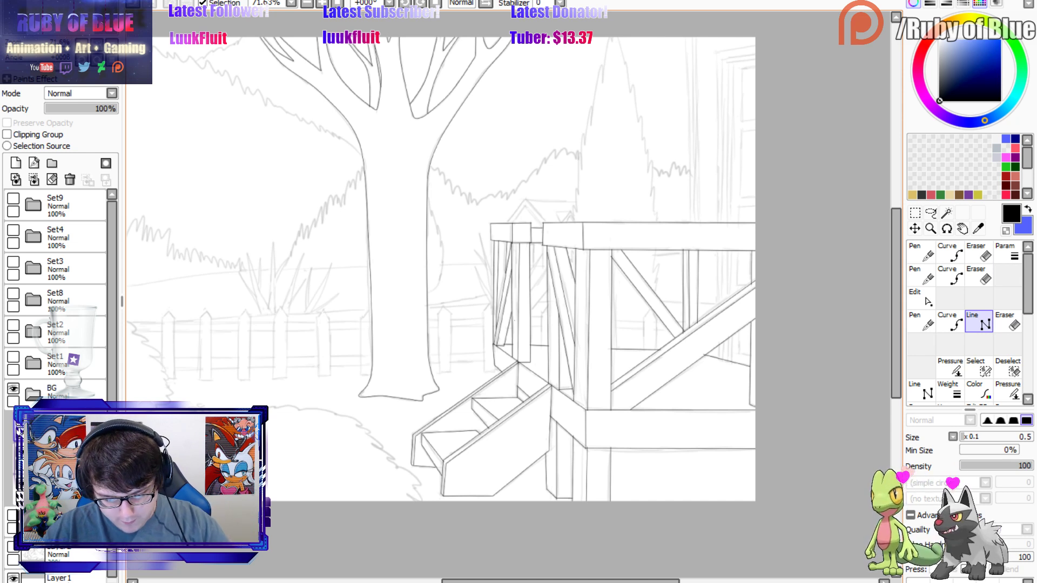
{"action": "key", "text": "n"}
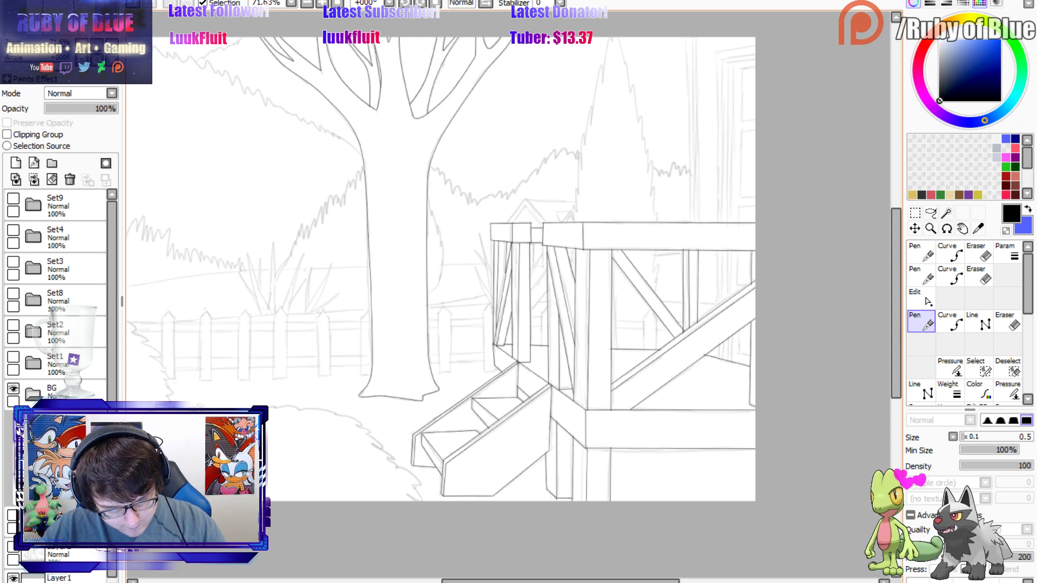
Trace the far railing's slanted brace between the rear post and the front corner, erasing the parts that cross the nearer posts and braces.
{"action": "key", "text": "l"}
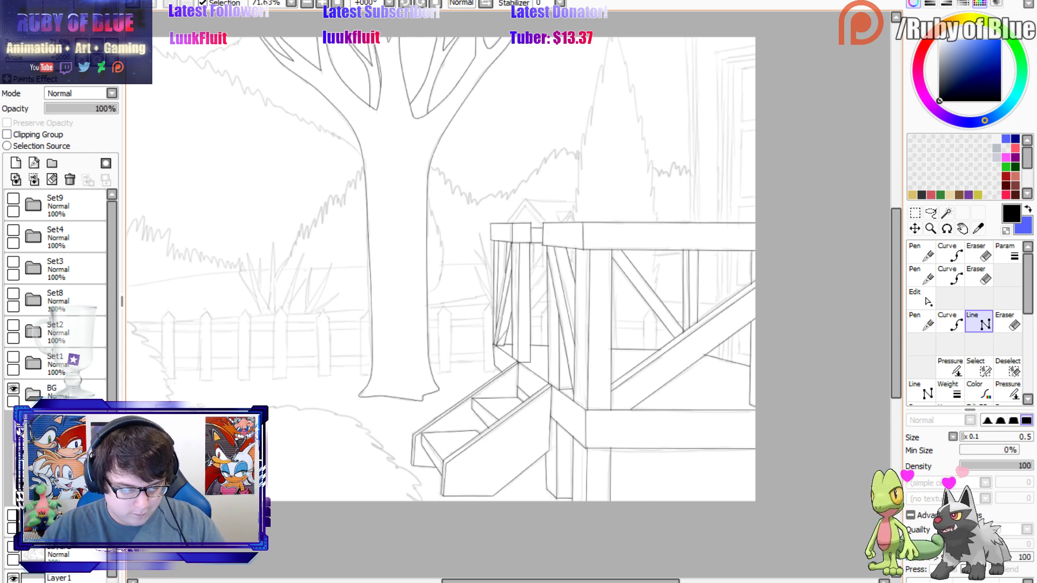
{"action": "left_click", "coordinate": [507, 329]}
{"action": "double_click", "coordinate": [576, 262]}
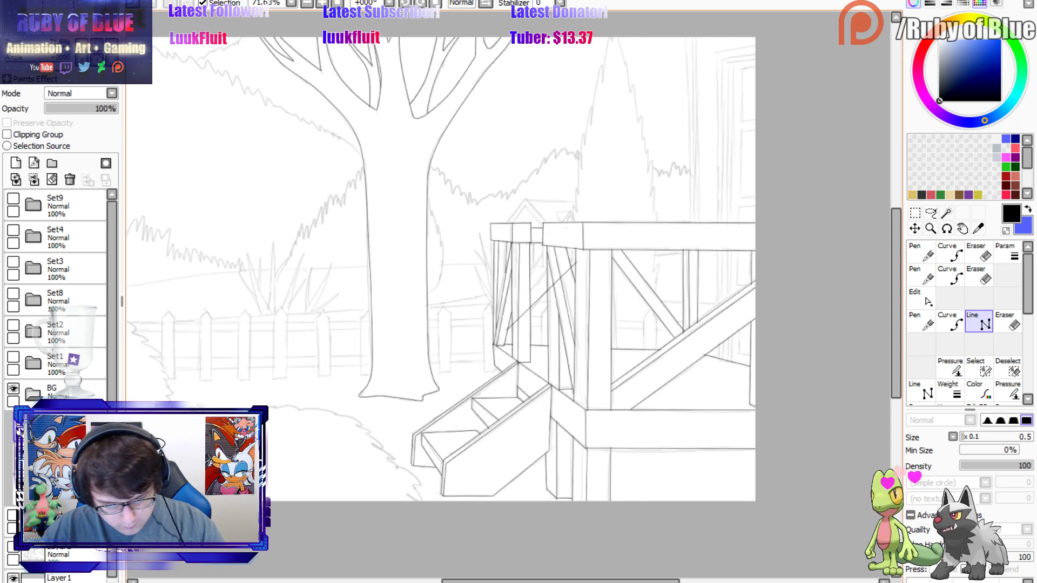
{"action": "left_click", "coordinate": [574, 249]}
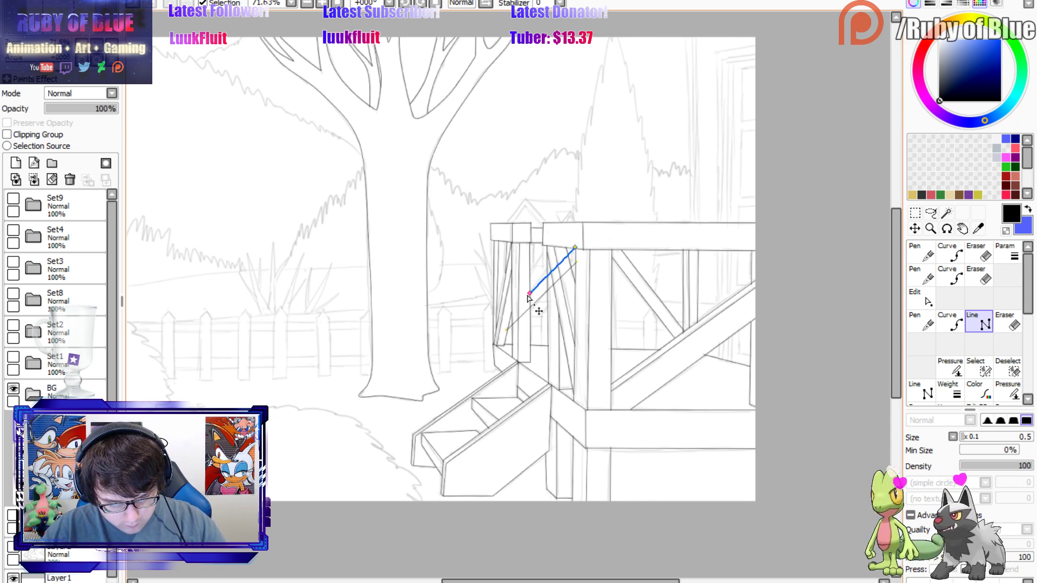
{"action": "key", "text": "e"}
{"action": "left_click_drag", "start_coordinate": [513, 322], "coordinate": [522, 315]}
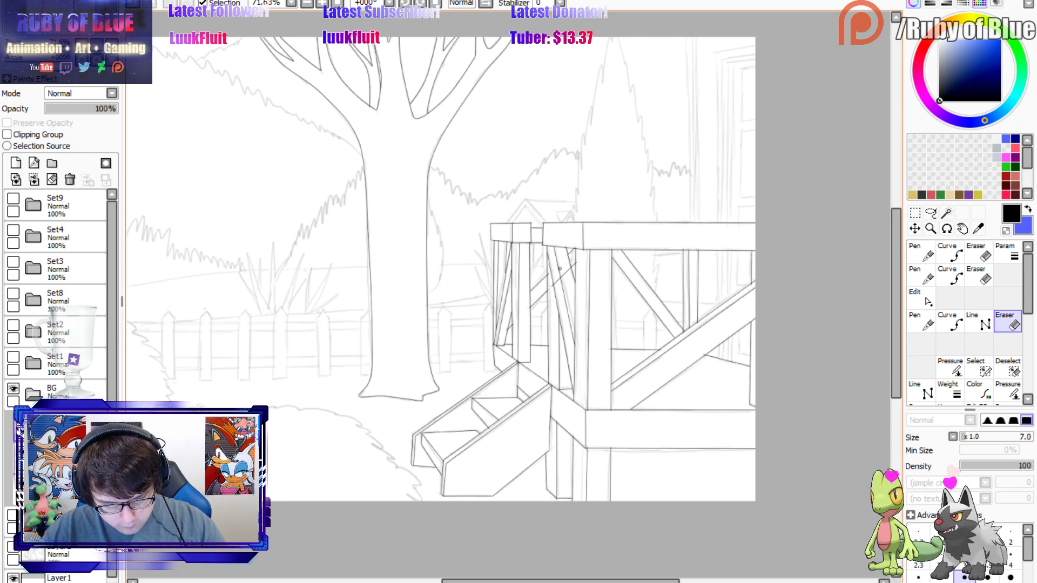
{"action": "left_click_drag", "start_coordinate": [570, 268], "coordinate": [553, 286]}
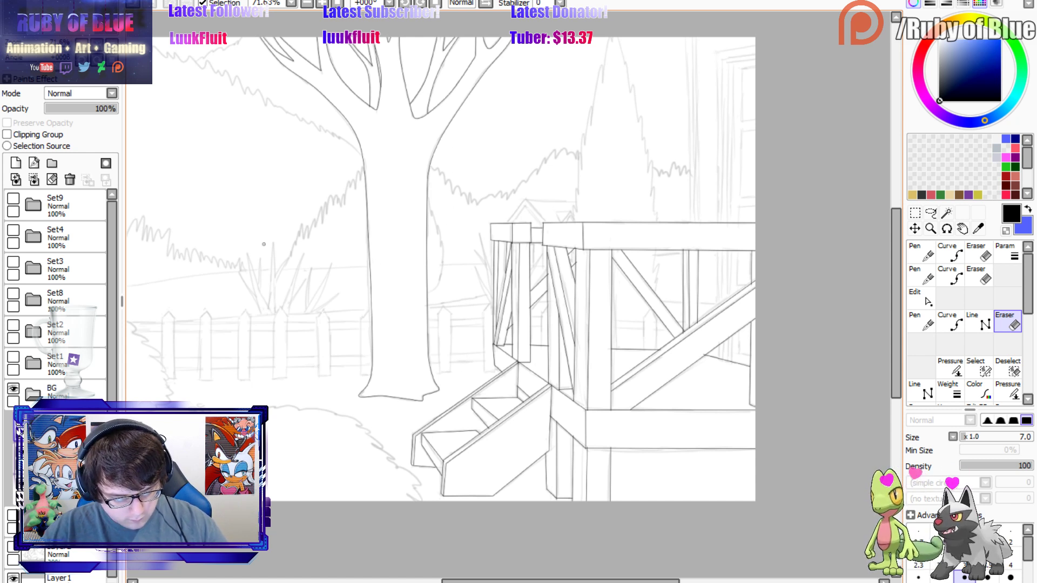
Trace two more slanted brace edges between the deck's far post and front corner post, erasing the parts that cross the nearer posts.
{"action": "left_click", "coordinate": [67, 207]}
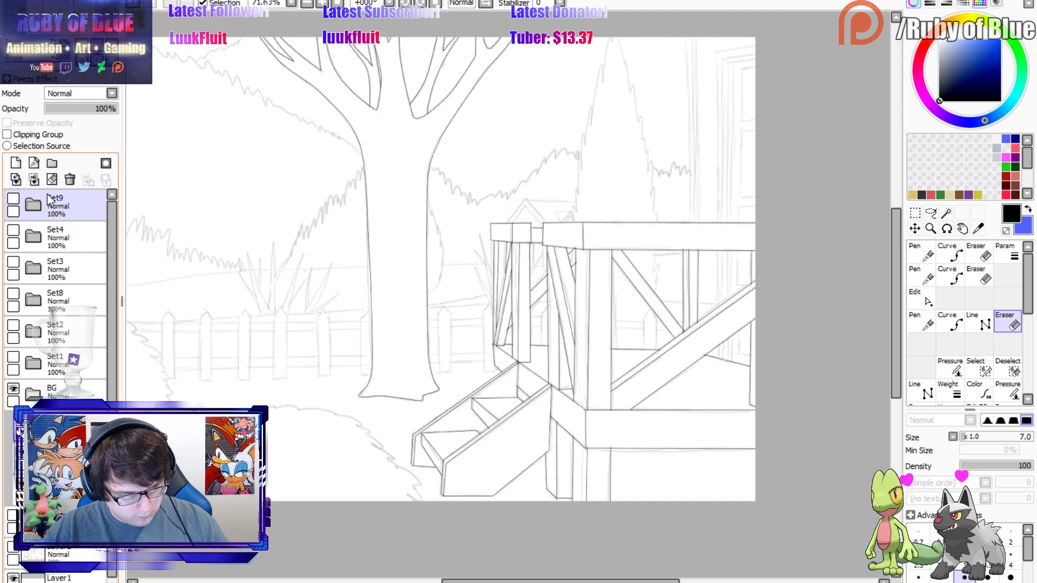
{"action": "left_click", "coordinate": [51, 227]}
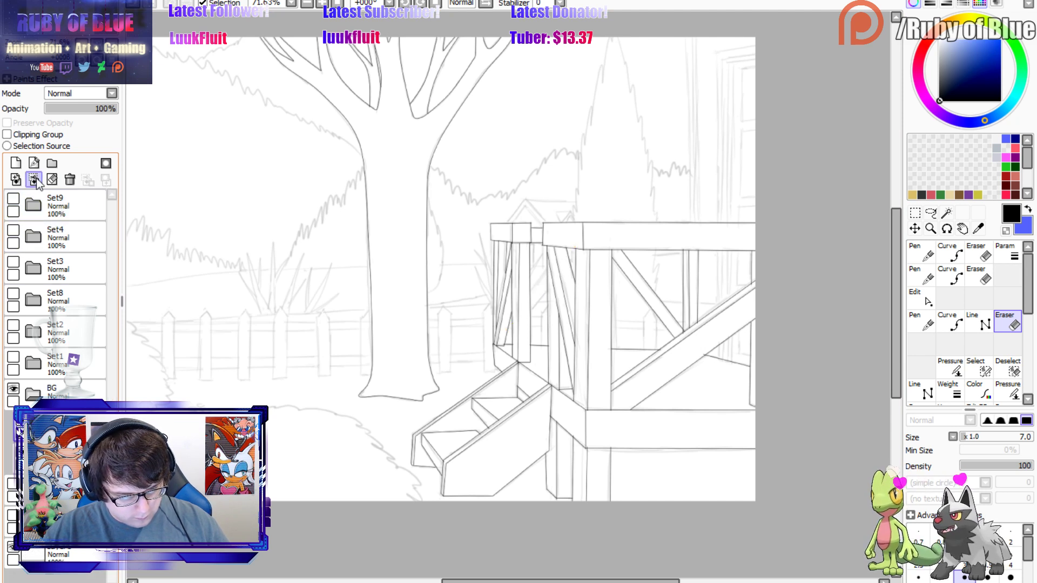
{"action": "key", "text": "l"}
{"action": "left_click_drag", "start_coordinate": [509, 331], "coordinate": [575, 270]}
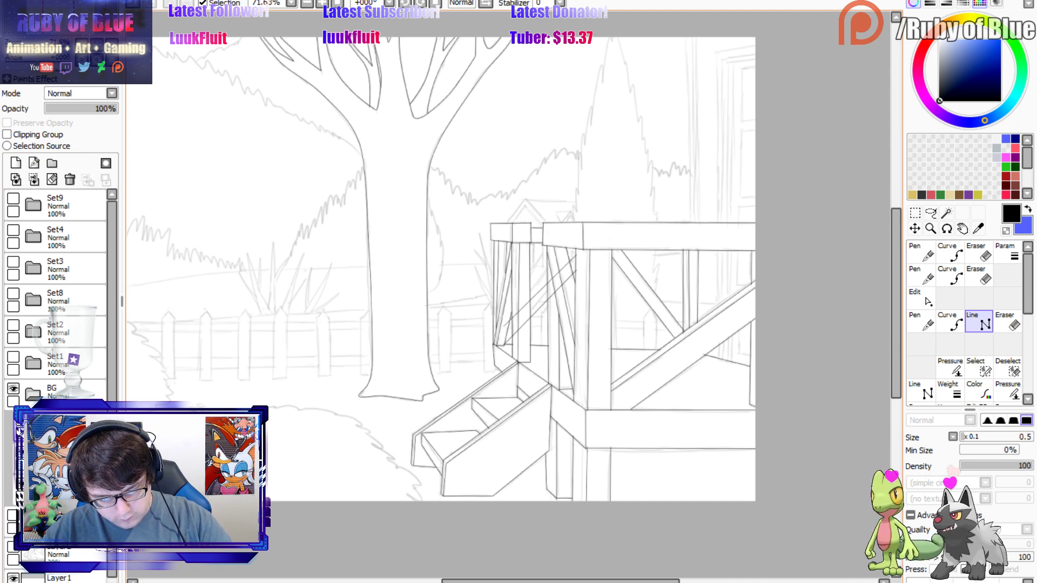
{"action": "left_click_drag", "start_coordinate": [575, 258], "coordinate": [508, 323]}
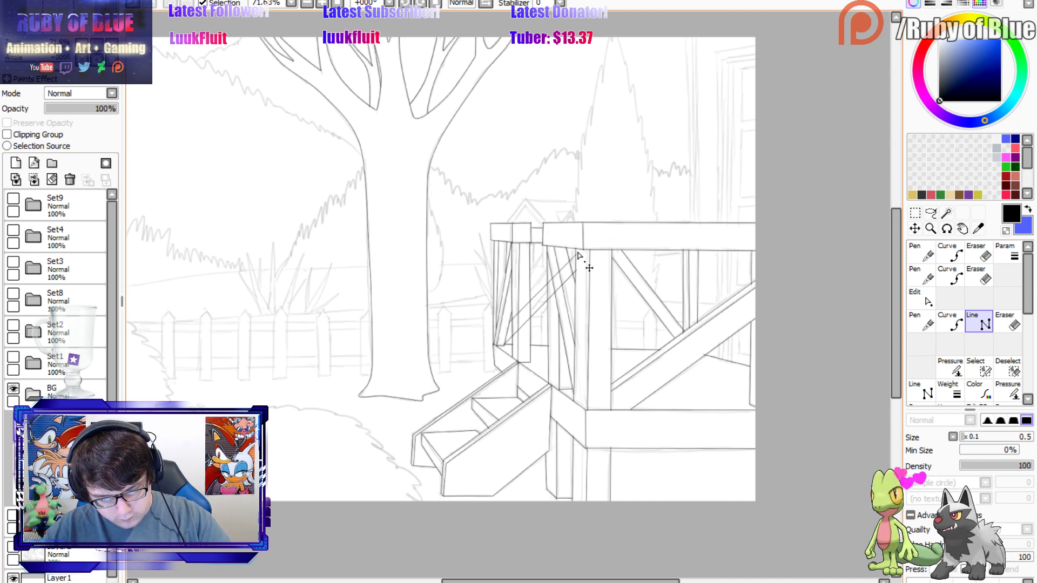
{"action": "key", "text": "e"}
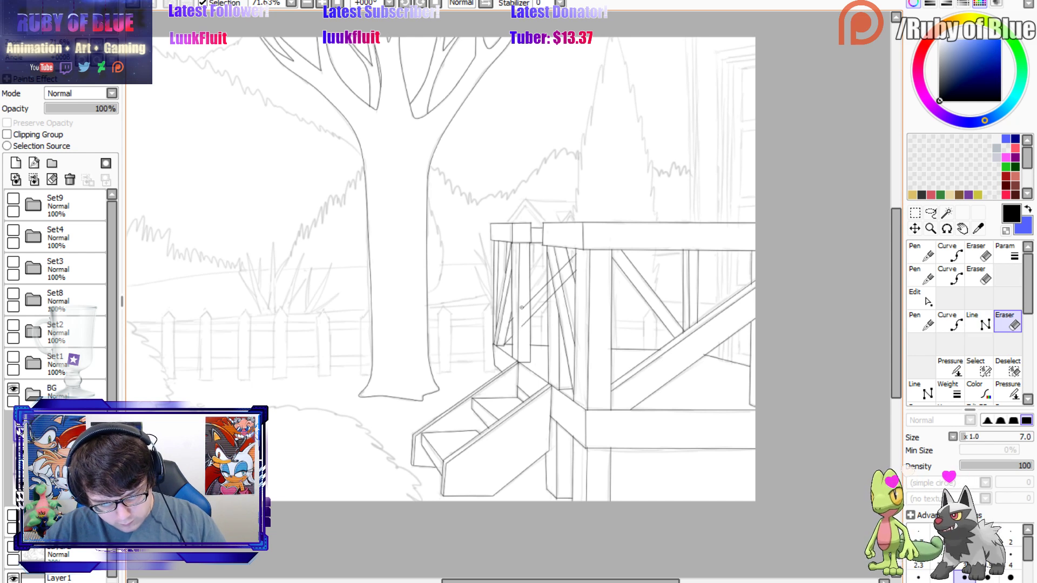
{"action": "mouse_move", "coordinate": [521, 307]}
{"action": "left_mouse_down"}
{"action": "mouse_move", "coordinate": [528, 301]}
{"action": "mouse_move", "coordinate": [529, 317]}
{"action": "left_mouse_up"}
{"action": "mouse_move", "coordinate": [549, 280]}
{"action": "left_mouse_down"}
{"action": "mouse_move", "coordinate": [568, 264]}
{"action": "mouse_move", "coordinate": [557, 281]}
{"action": "mouse_move", "coordinate": [571, 275]}
{"action": "mouse_move", "coordinate": [555, 293]}
{"action": "left_mouse_up"}
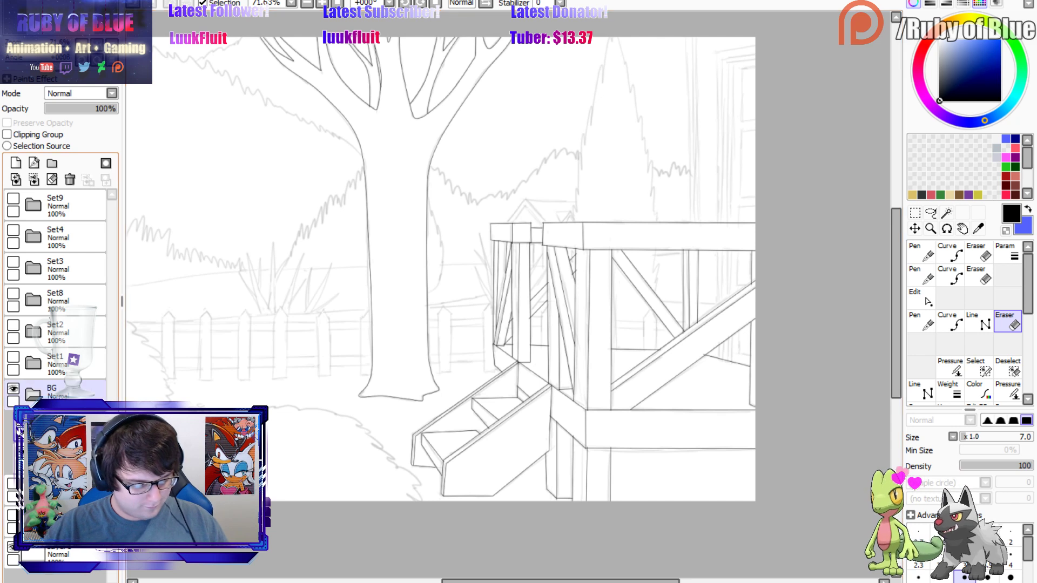
Add a new linework layer and trace the jagged outline of the foreground bush beside the stairs.
{"action": "left_click", "coordinate": [34, 163]}
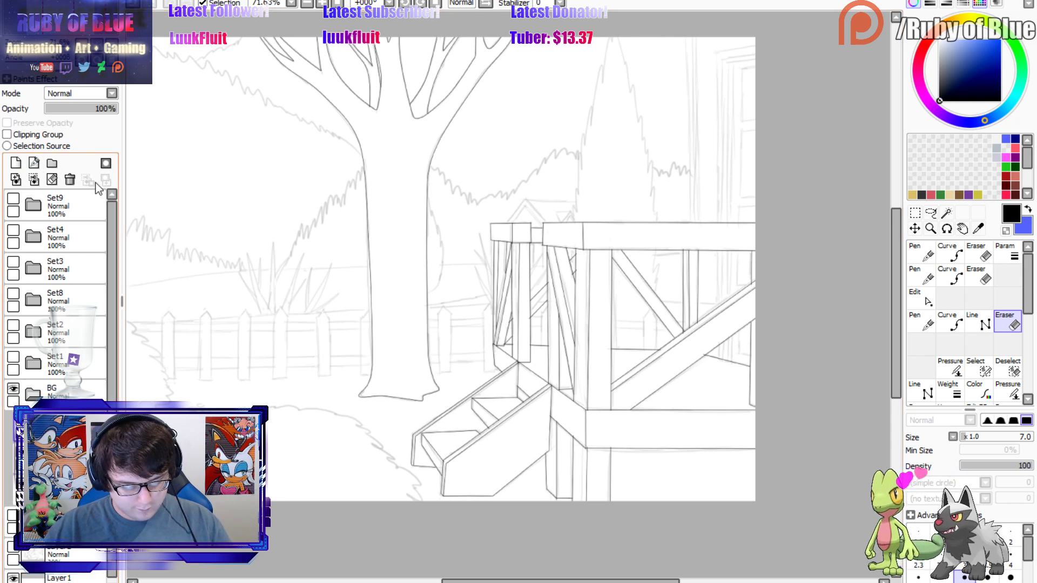
{"action": "left_click_drag", "start_coordinate": [44, 29], "coordinate": [34, 29]}
{"action": "key", "text": "n"}
{"action": "mouse_move", "coordinate": [399, 408]}
{"action": "left_mouse_down"}
{"action": "mouse_move", "coordinate": [343, 448]}
{"action": "mouse_move", "coordinate": [319, 502]}
{"action": "left_mouse_up"}
{"action": "mouse_move", "coordinate": [425, 404]}
{"action": "left_mouse_down"}
{"action": "mouse_move", "coordinate": [405, 408]}
{"action": "mouse_move", "coordinate": [498, 425]}
{"action": "mouse_move", "coordinate": [553, 487]}
{"action": "mouse_move", "coordinate": [542, 502]}
{"action": "left_mouse_up"}
{"action": "left_click_drag", "start_coordinate": [530, 458], "coordinate": [522, 467]}
{"action": "scroll", "coordinate": [506, 270], "scroll_direction": "right", "scroll_amount": 3}
{"action": "mouse_move", "coordinate": [520, 562]}
{"action": "left_mouse_down"}
{"action": "mouse_move", "coordinate": [449, 558]}
{"action": "mouse_move", "coordinate": [539, 557]}
{"action": "left_mouse_up"}
Trace the jagged outline of the bush in front of the fence with the Pen tool, completing its lower right side.
{"action": "key", "text": "l"}
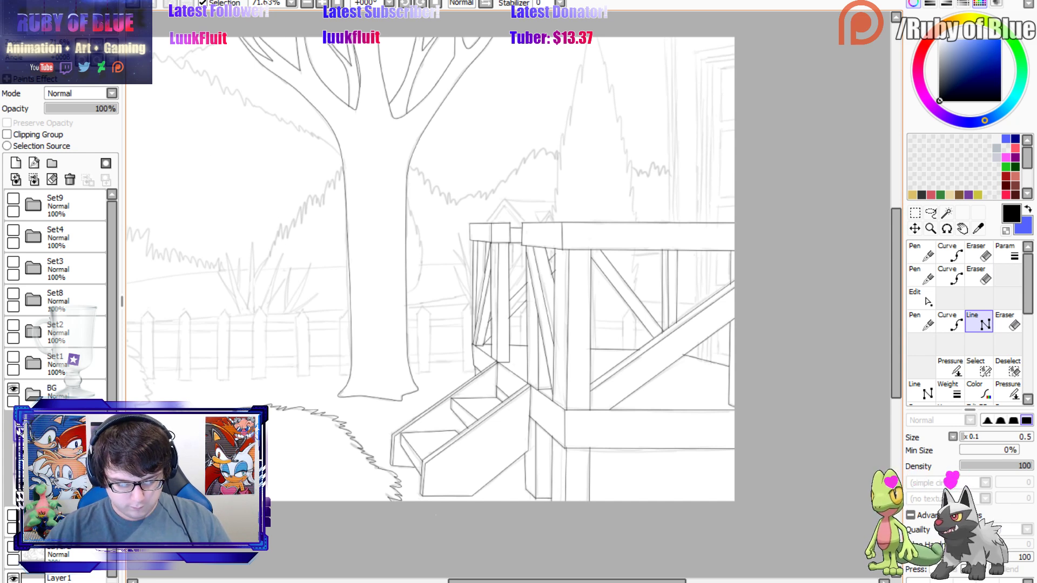
{"action": "mouse_move", "coordinate": [472, 574]}
{"action": "left_mouse_down"}
{"action": "mouse_move", "coordinate": [322, 573]}
{"action": "mouse_move", "coordinate": [401, 574]}
{"action": "mouse_move", "coordinate": [357, 573]}
{"action": "left_mouse_up"}
{"action": "key", "text": "n"}
{"action": "mouse_move", "coordinate": [401, 297]}
{"action": "left_mouse_down"}
{"action": "mouse_move", "coordinate": [343, 352]}
{"action": "mouse_move", "coordinate": [334, 409]}
{"action": "mouse_move", "coordinate": [407, 426]}
{"action": "mouse_move", "coordinate": [518, 397]}
{"action": "left_mouse_up"}
{"action": "mouse_move", "coordinate": [399, 296]}
{"action": "left_mouse_down"}
{"action": "mouse_move", "coordinate": [439, 291]}
{"action": "mouse_move", "coordinate": [506, 352]}
{"action": "left_mouse_up"}
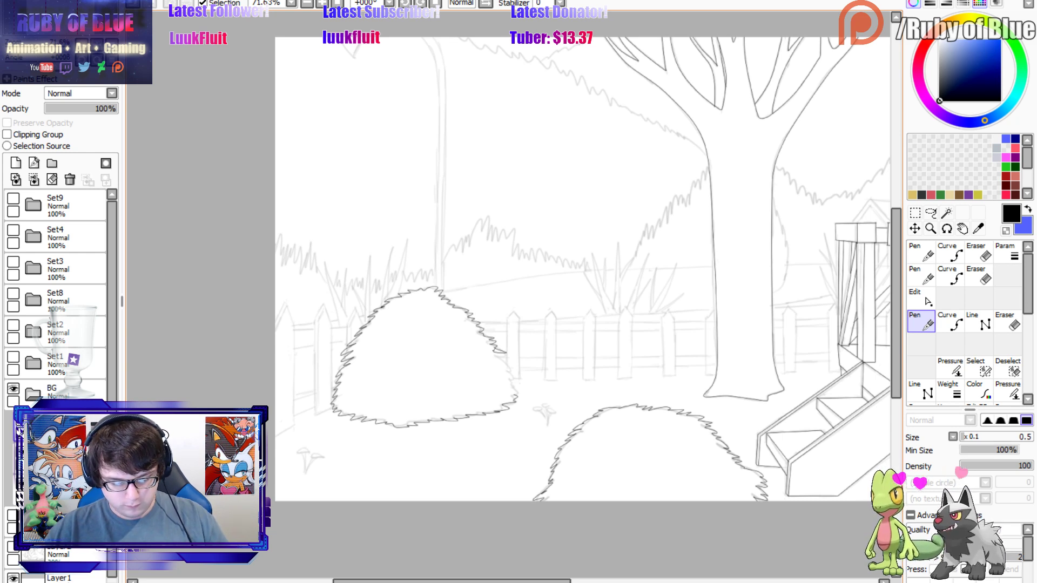
{"action": "key", "text": "e"}
{"action": "key", "text": "e"}
{"action": "key", "text": "e"}
{"action": "key", "text": "e"}
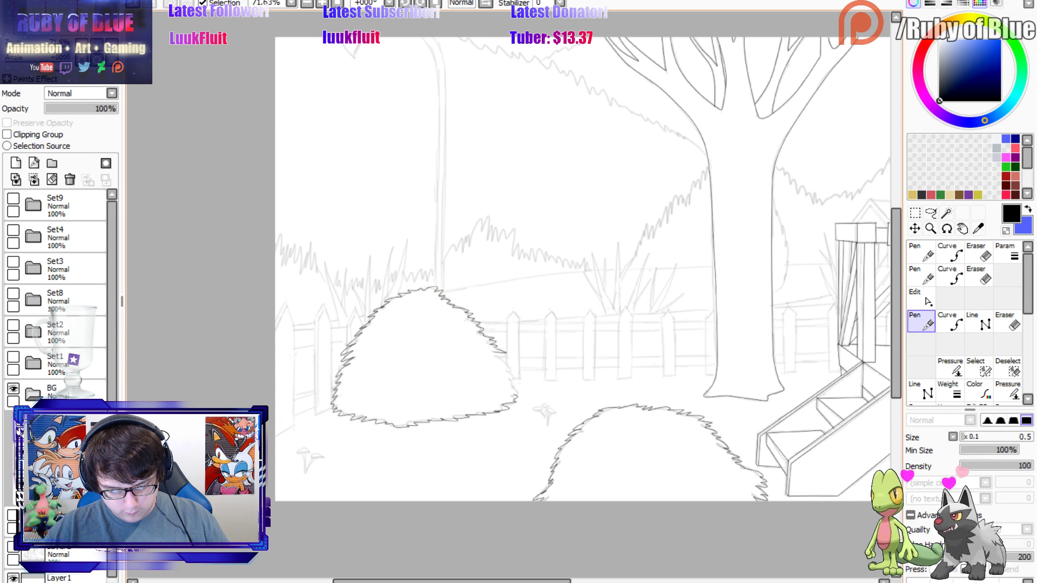
{"action": "key", "text": "e"}
{"action": "key", "text": "e"}
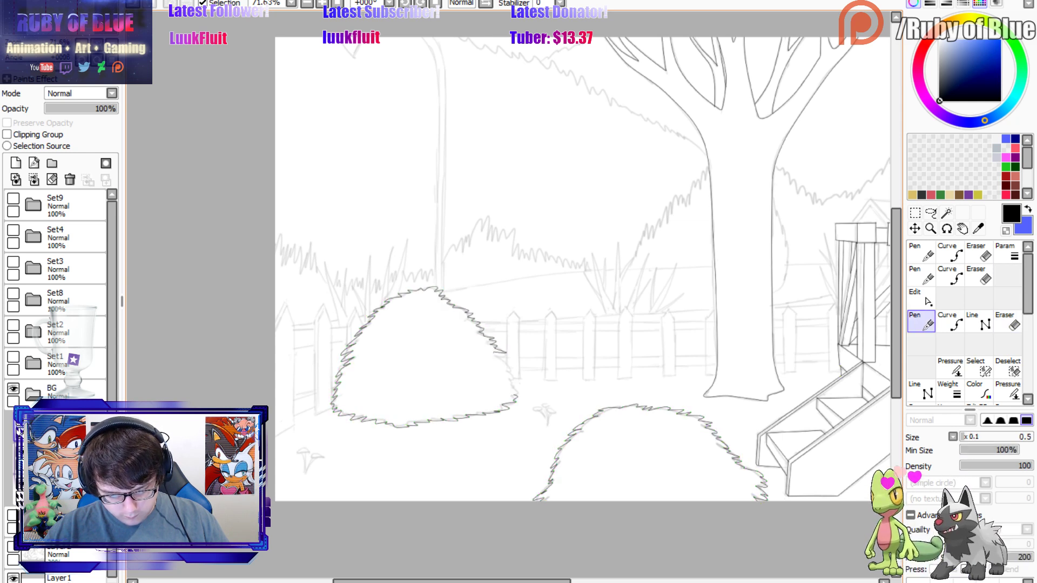
{"action": "left_click_drag", "start_coordinate": [493, 350], "coordinate": [520, 389]}
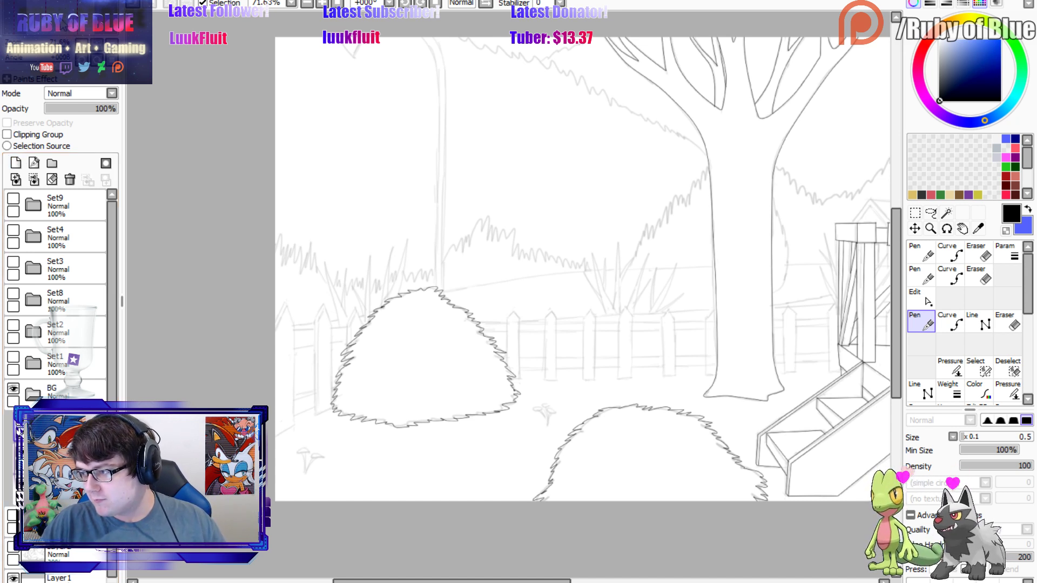
Trace the edges of the fence's upper and lower rails between the canvas's left border and the bush with straight lines.
{"action": "scroll", "coordinate": [584, 254], "scroll_direction": "down", "scroll_amount": 2}
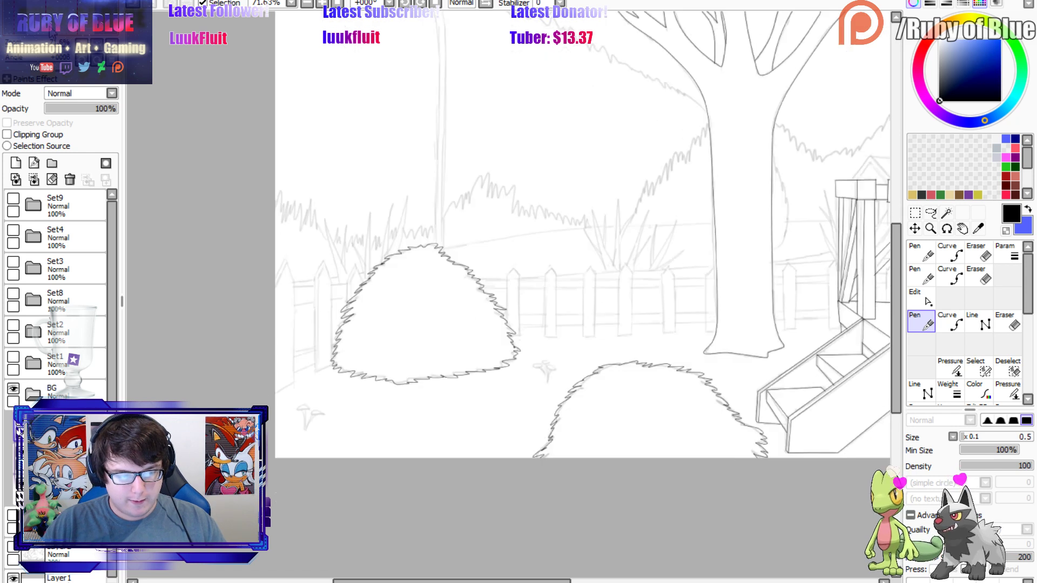
{"action": "left_click", "coordinate": [978, 322]}
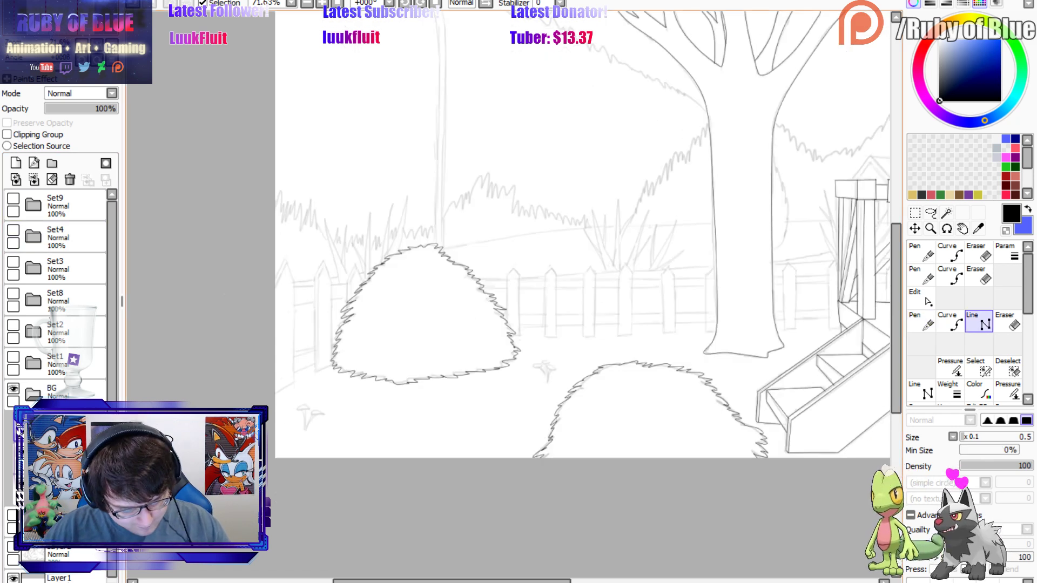
{"action": "left_click", "coordinate": [364, 282]}
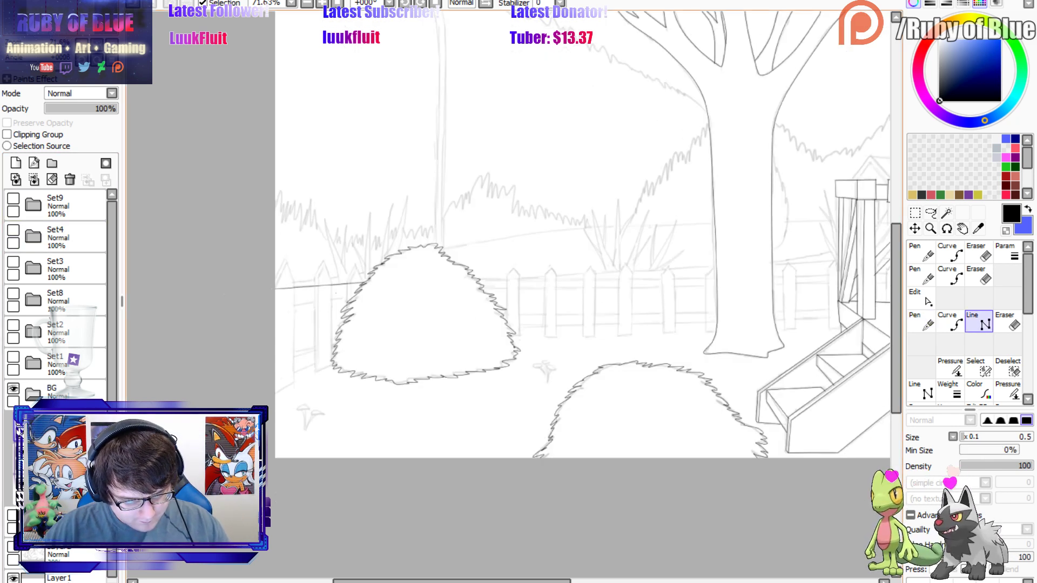
{"action": "left_click", "coordinate": [353, 296]}
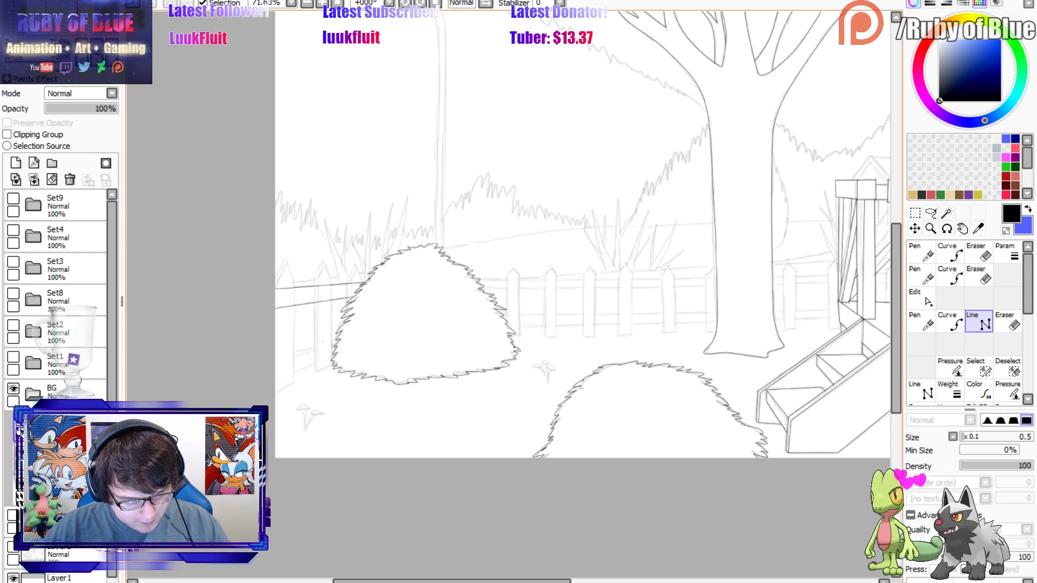
{"action": "left_click", "coordinate": [335, 343]}
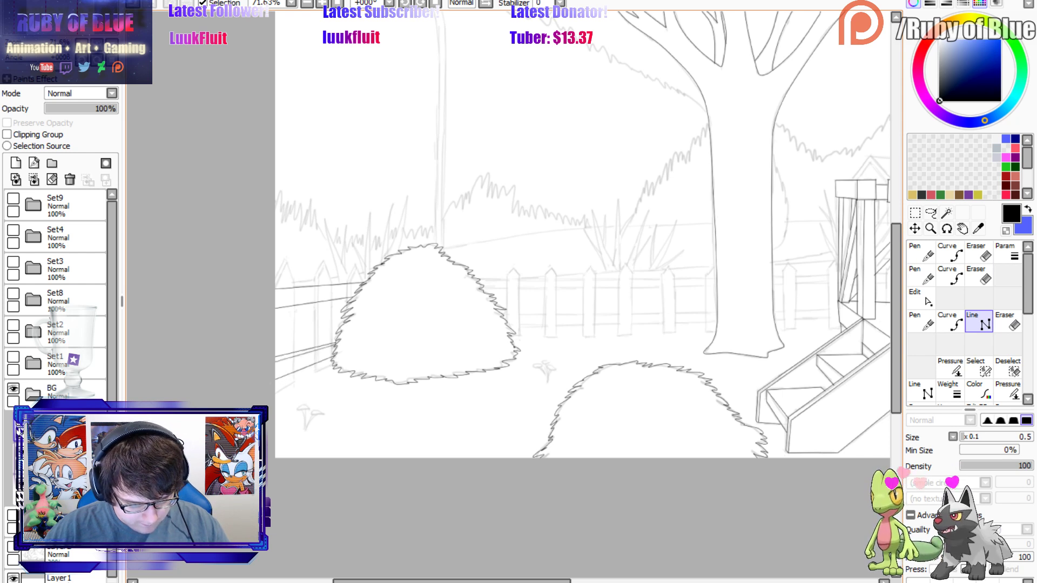
{"action": "key", "text": "n"}
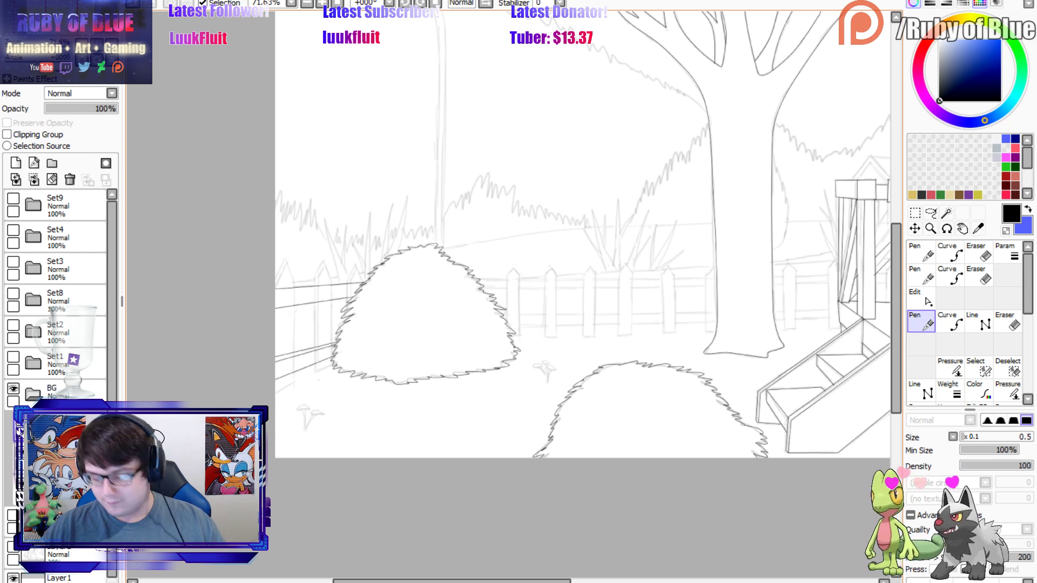
Trace both edges of the back fence's upper rail from the bush across the tree trunk to the deck railing.
{"action": "left_click_drag", "start_coordinate": [452, 580], "coordinate": [492, 581]}
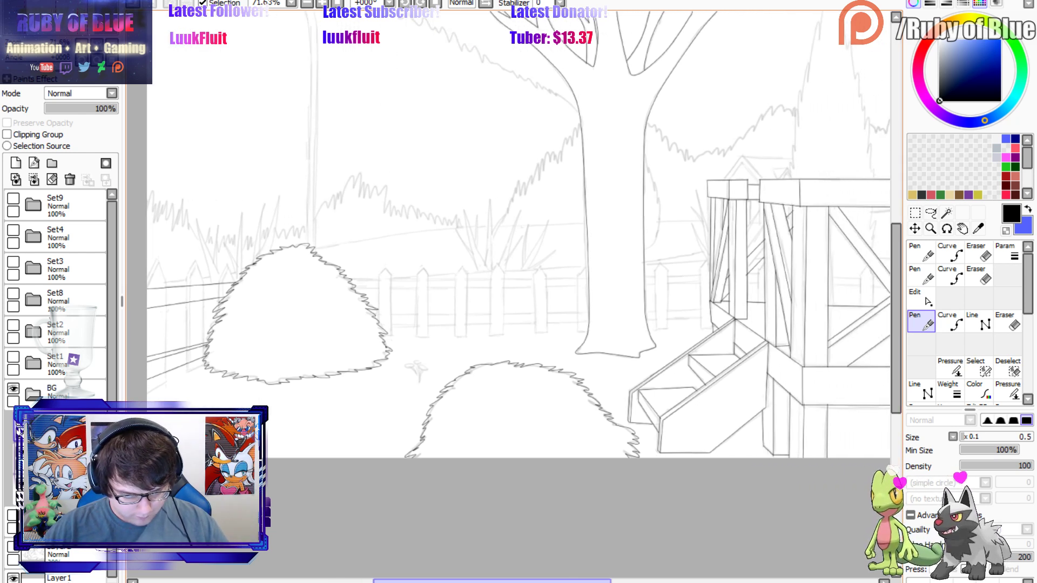
{"action": "key", "text": "l"}
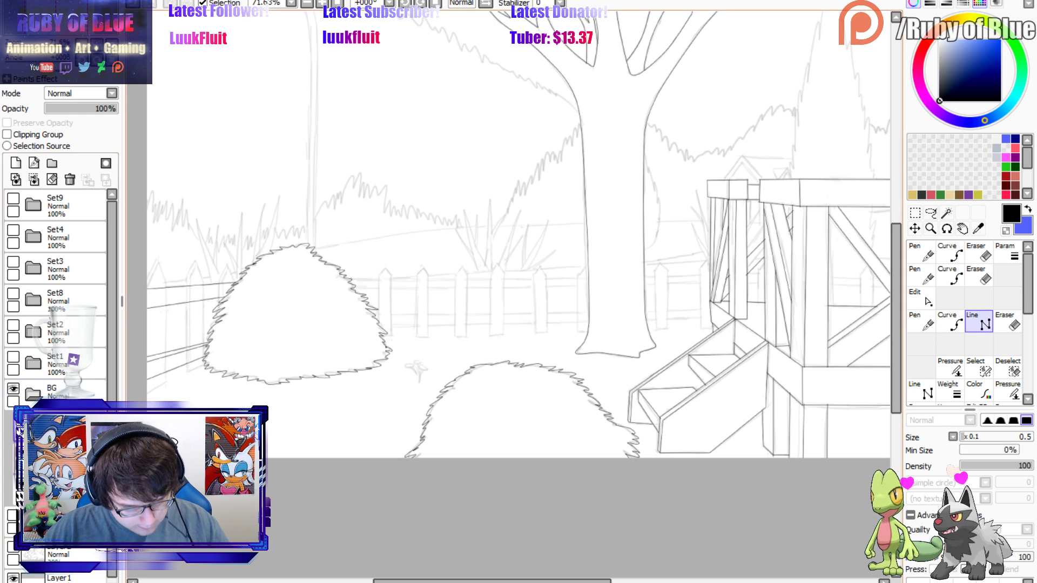
{"action": "left_click", "coordinate": [350, 280]}
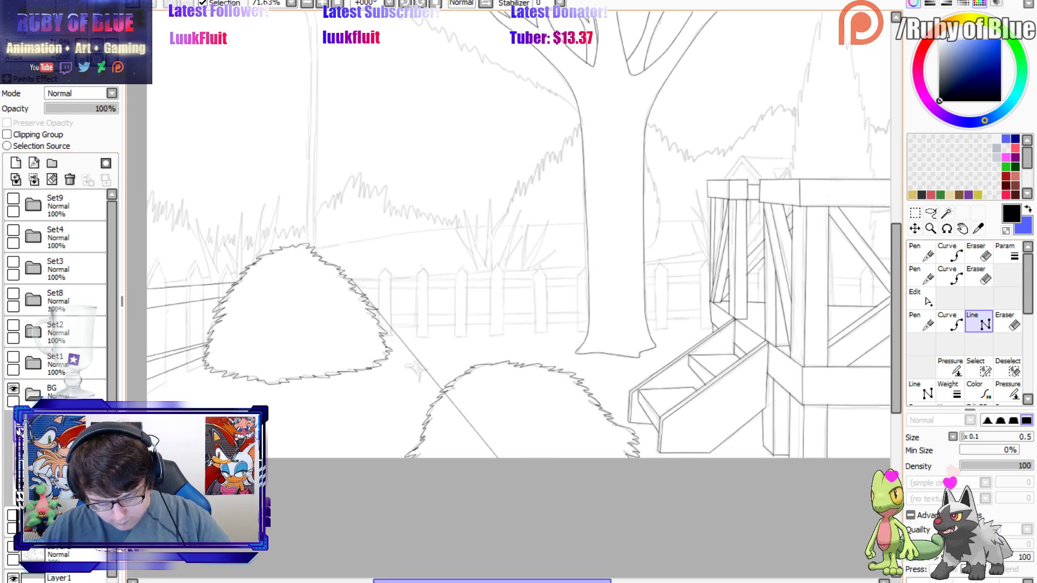
{"action": "left_click_drag", "start_coordinate": [604, 580], "coordinate": [657, 580]}
{"action": "double_click", "coordinate": [733, 279]}
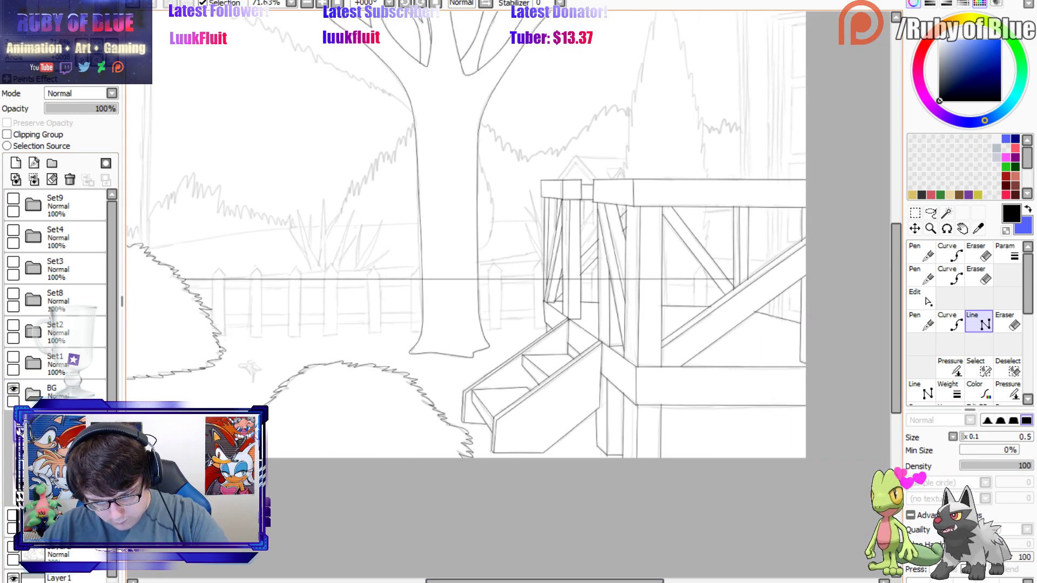
{"action": "left_click", "coordinate": [598, 279]}
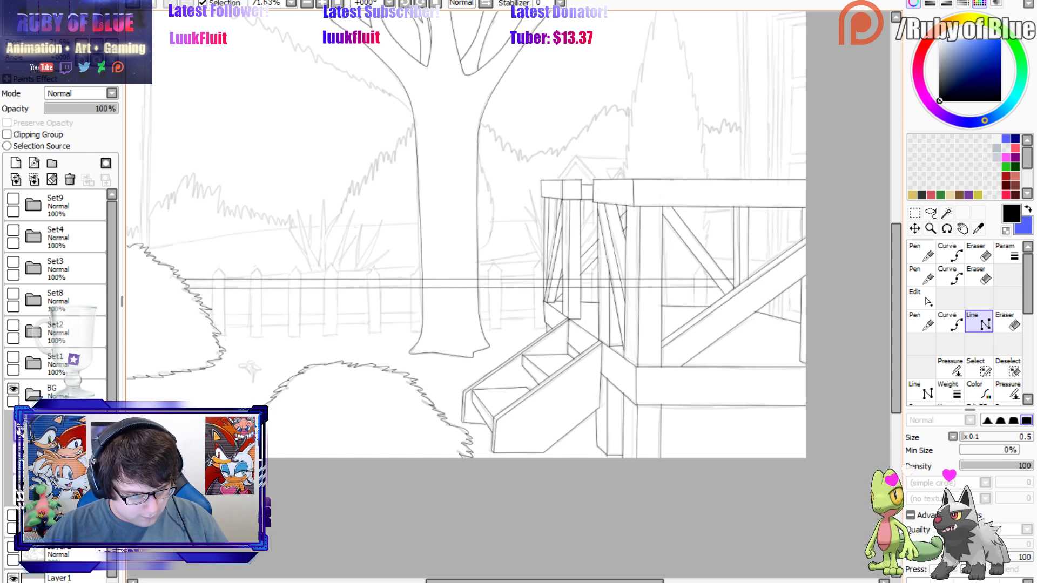
{"action": "double_click", "coordinate": [187, 288]}
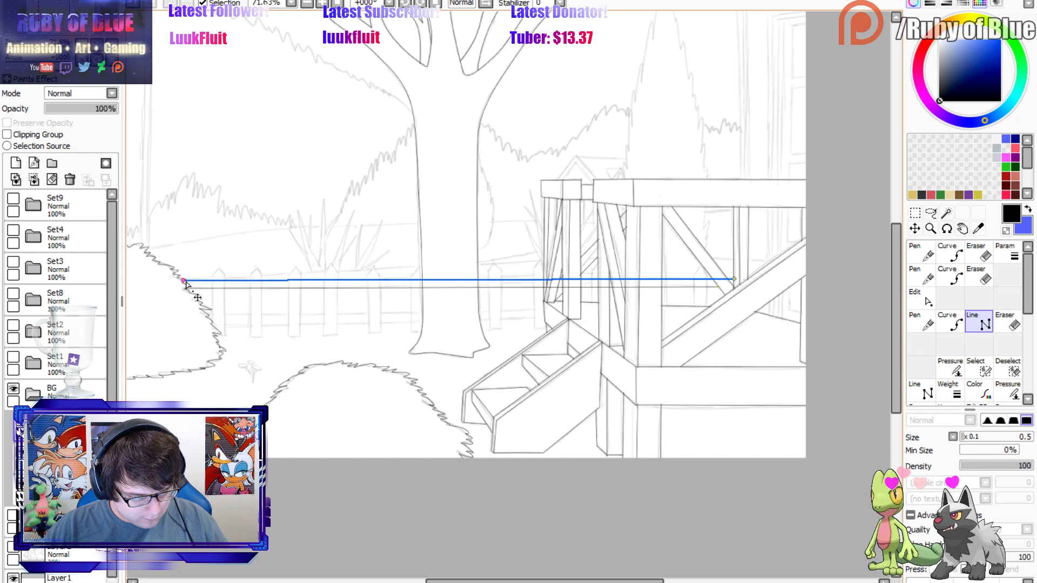
Trace both edges of the back fence's lower rail from the bush to the deck's far post.
{"action": "left_click", "coordinate": [211, 316]}
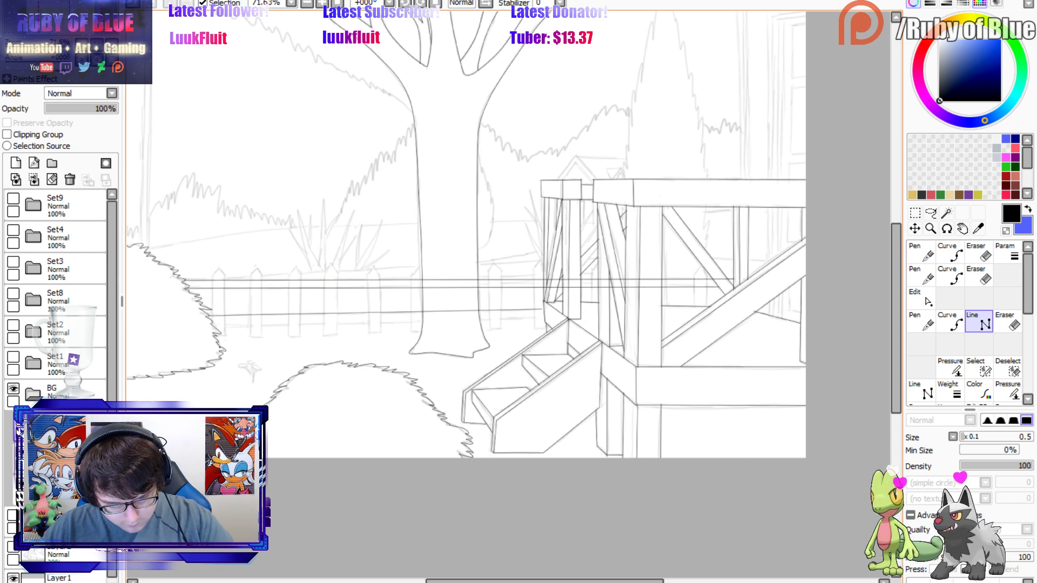
{"action": "double_click", "coordinate": [544, 309]}
{"action": "key", "text": "n"}
{"action": "key", "text": "l"}
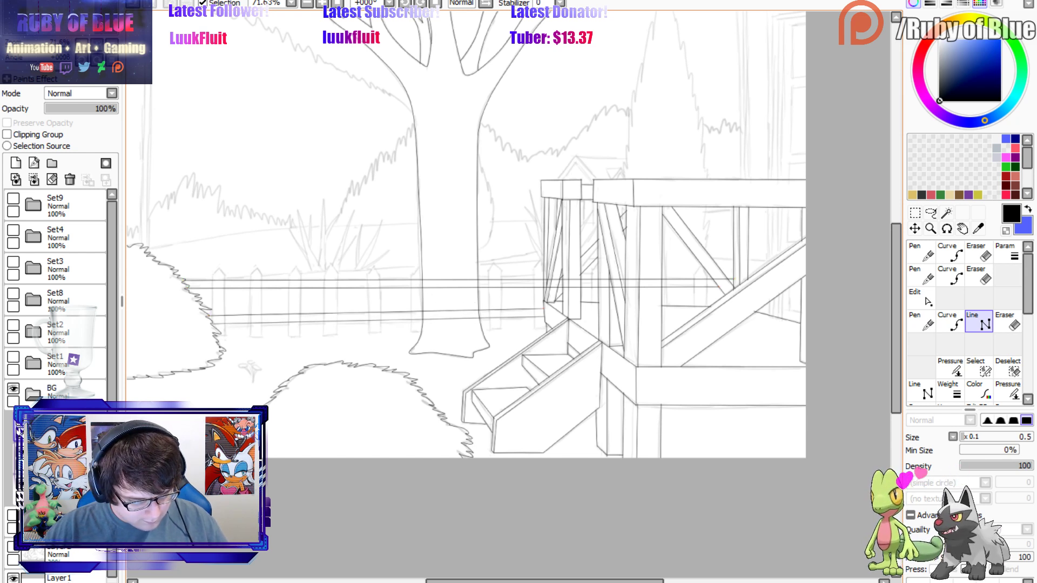
Adjust the end points of the lower fence rail's edges so the rail runs level between the bush and the deck.
{"action": "key", "text": "n"}
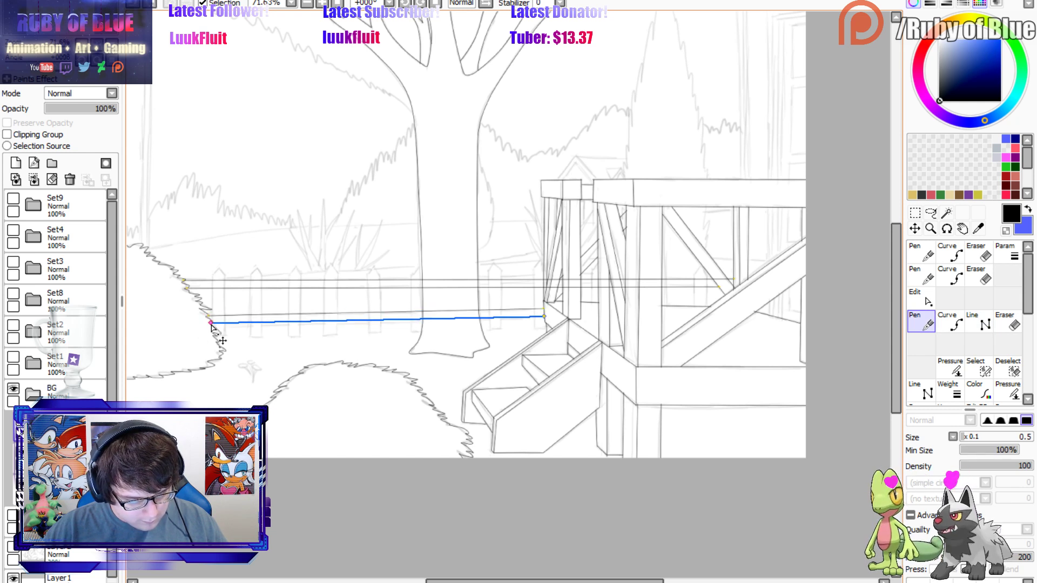
{"action": "left_click_drag", "start_coordinate": [211, 323], "coordinate": [211, 322]}
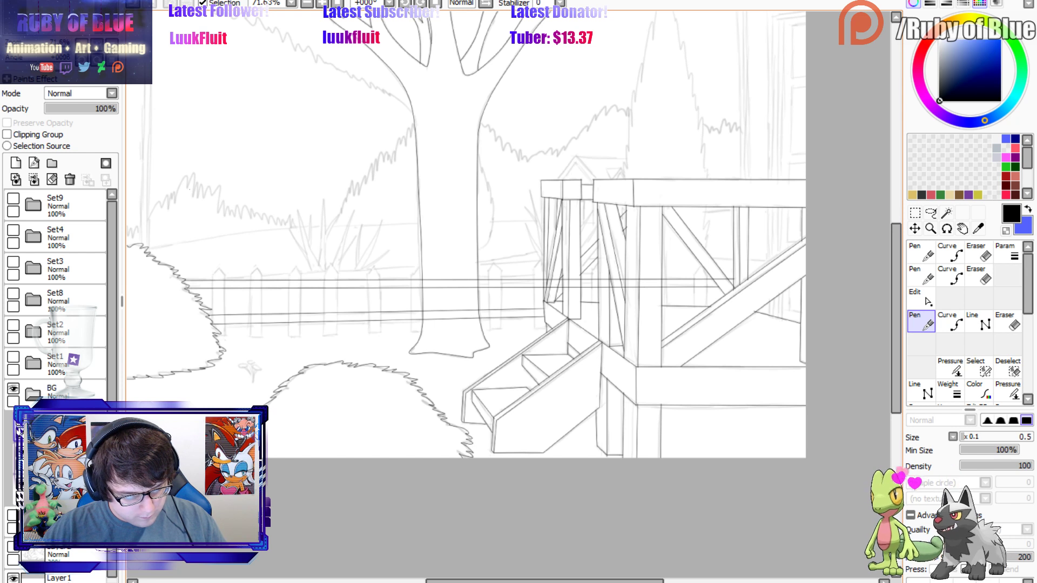
{"action": "left_click_drag", "start_coordinate": [466, 580], "coordinate": [514, 579]}
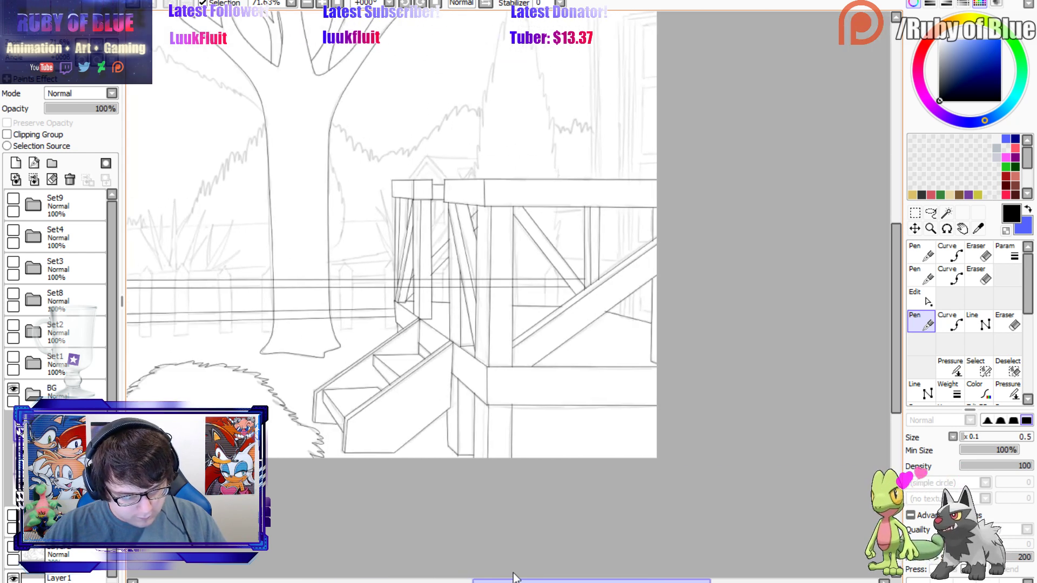
{"action": "left_click_drag", "start_coordinate": [395, 316], "coordinate": [646, 323]}
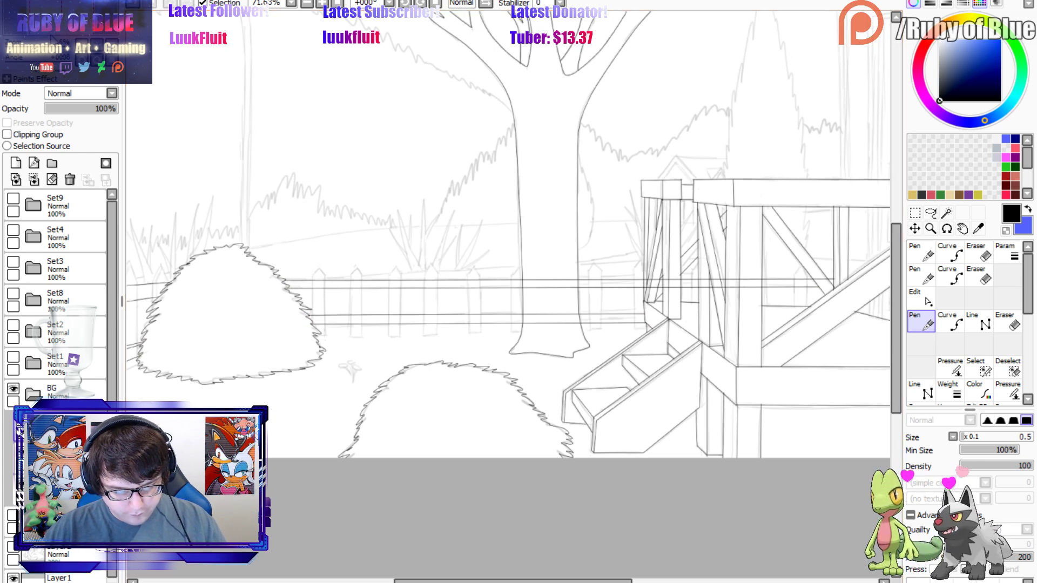
Erase the parts of the fence rails that cross the tree trunk and the deck's railing posts and braces.
{"action": "mouse_move", "coordinate": [459, 580]}
{"action": "left_mouse_down"}
{"action": "mouse_move", "coordinate": [443, 580]}
{"action": "mouse_move", "coordinate": [468, 581]}
{"action": "left_mouse_up"}
{"action": "key", "text": "e"}
{"action": "mouse_move", "coordinate": [499, 276]}
{"action": "left_mouse_down"}
{"action": "mouse_move", "coordinate": [500, 304]}
{"action": "mouse_move", "coordinate": [503, 280]}
{"action": "mouse_move", "coordinate": [547, 281]}
{"action": "mouse_move", "coordinate": [514, 282]}
{"action": "mouse_move", "coordinate": [505, 259]}
{"action": "mouse_move", "coordinate": [504, 286]}
{"action": "mouse_move", "coordinate": [548, 288]}
{"action": "mouse_move", "coordinate": [520, 287]}
{"action": "mouse_move", "coordinate": [548, 315]}
{"action": "mouse_move", "coordinate": [498, 314]}
{"action": "mouse_move", "coordinate": [536, 313]}
{"action": "mouse_move", "coordinate": [498, 324]}
{"action": "mouse_move", "coordinate": [548, 322]}
{"action": "left_mouse_up"}
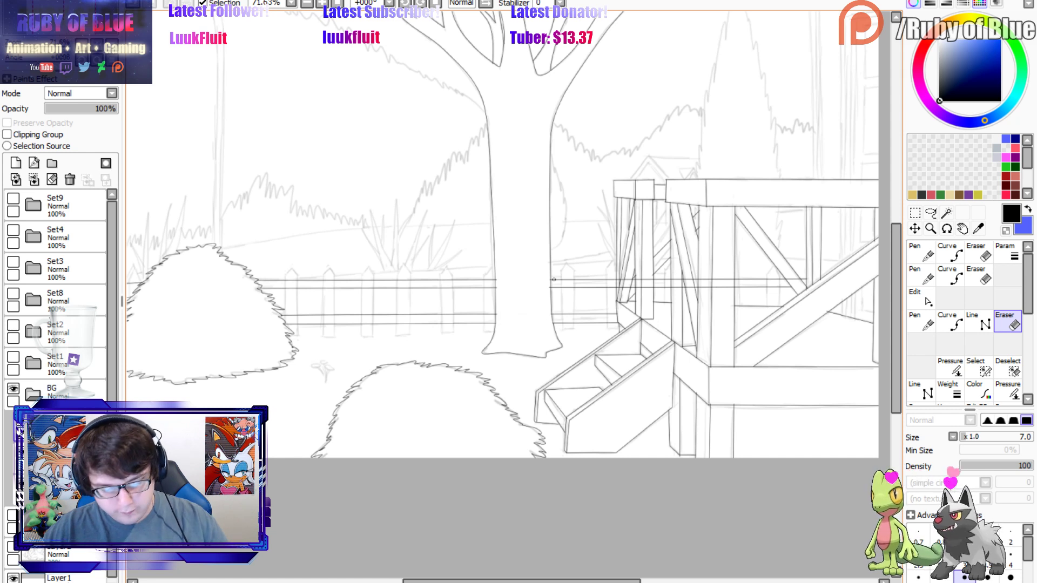
{"action": "left_click_drag", "start_coordinate": [508, 581], "coordinate": [555, 581]}
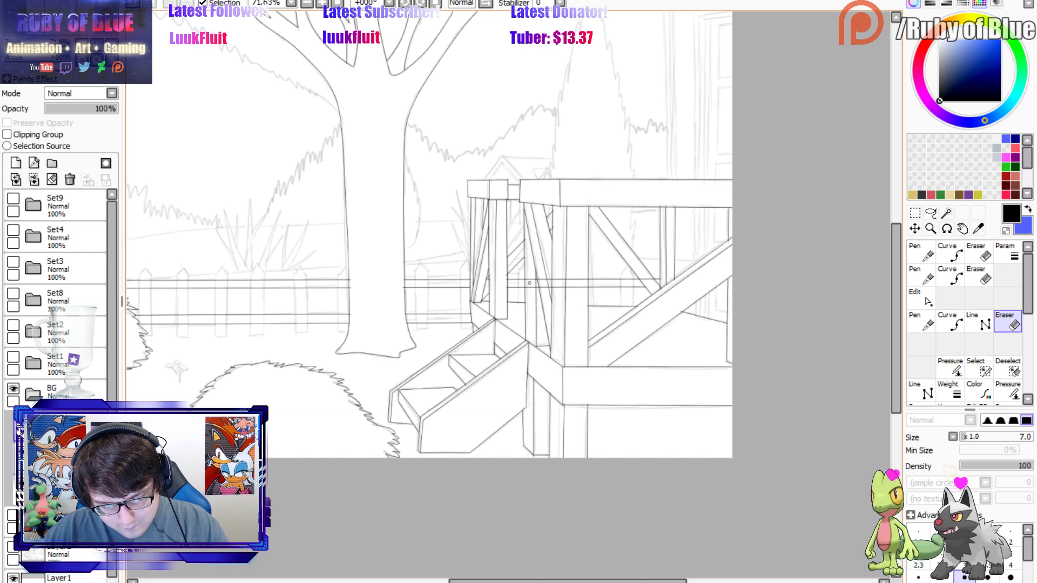
{"action": "left_click_drag", "start_coordinate": [527, 281], "coordinate": [588, 280]}
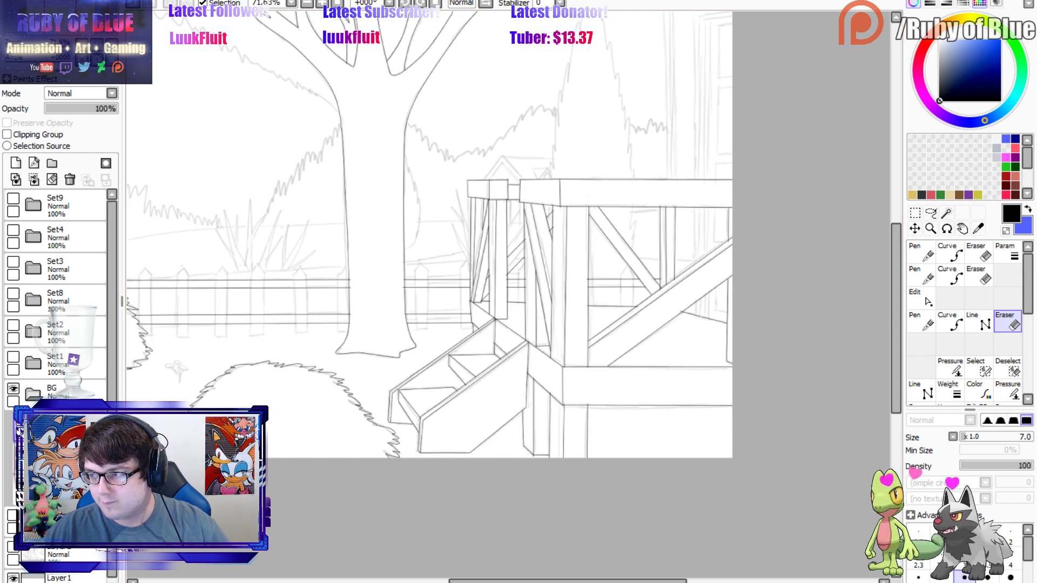
Trace the two pointed pickets of the side fence beside the large bush with straight lines.
{"action": "left_click_drag", "start_coordinate": [557, 582], "coordinate": [445, 556]}
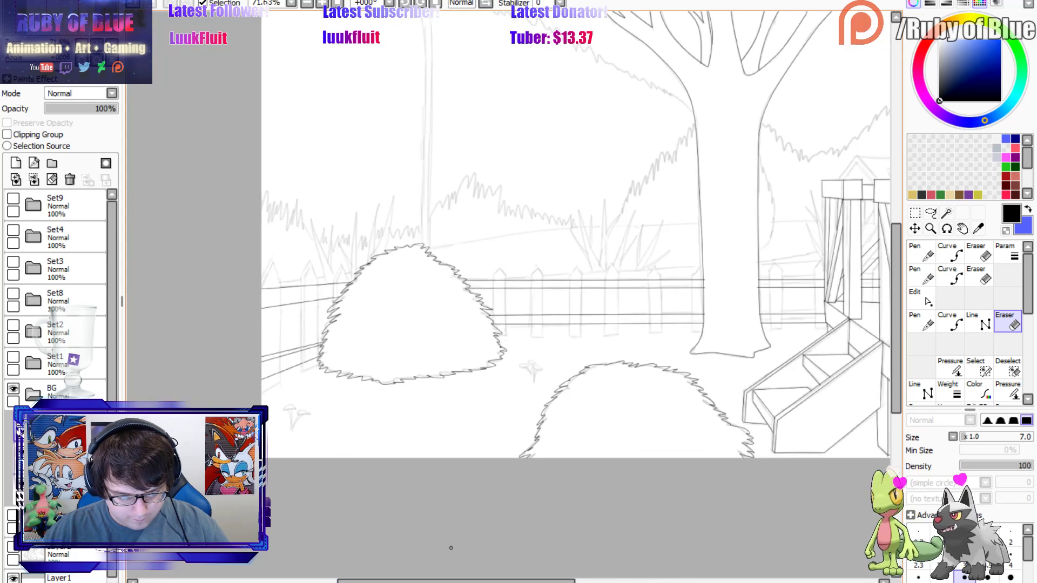
{"action": "left_click", "coordinate": [978, 322]}
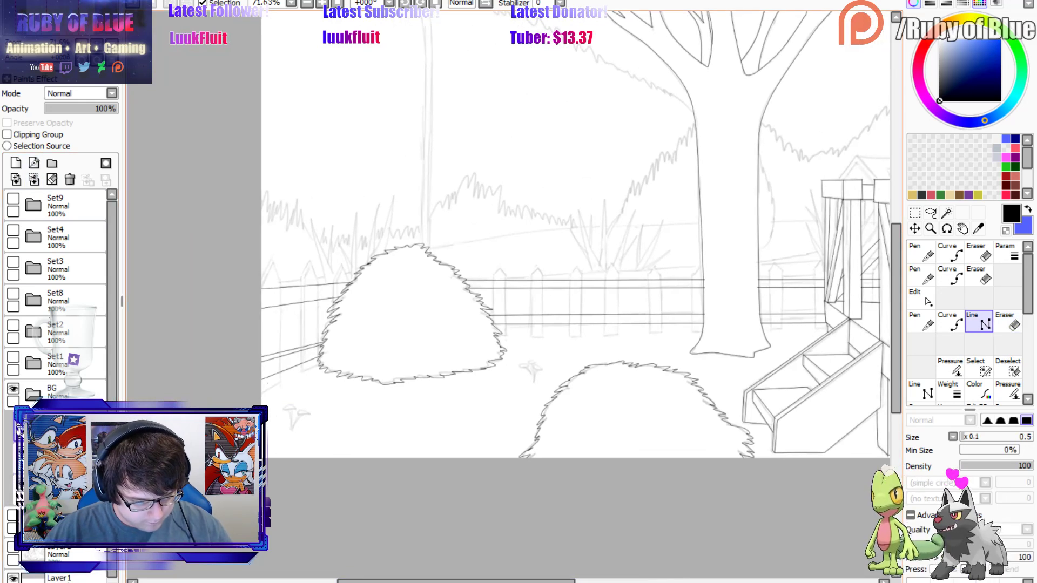
{"action": "left_click", "coordinate": [319, 365]}
{"action": "left_click", "coordinate": [319, 279]}
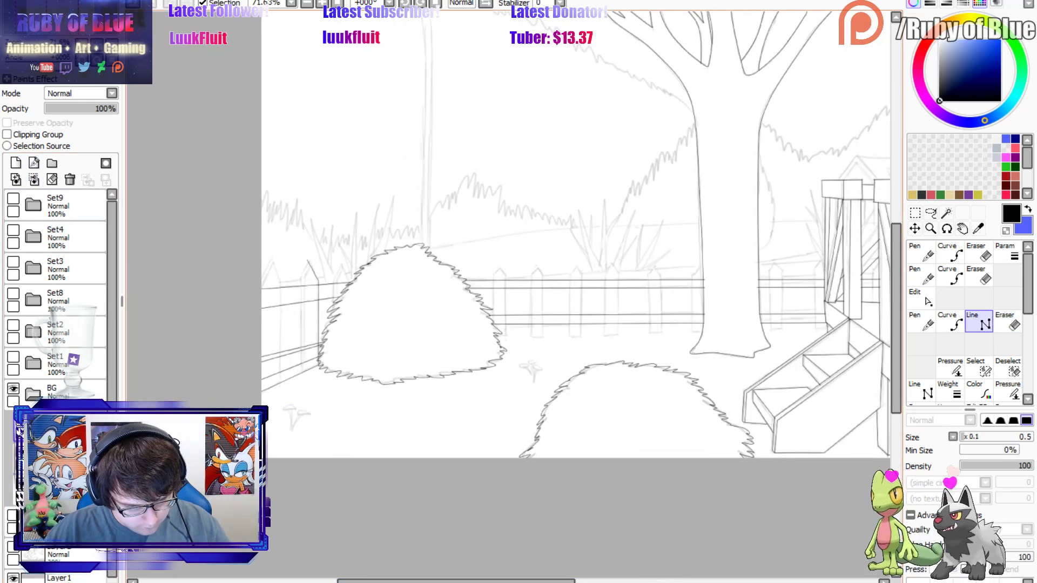
{"action": "left_click", "coordinate": [309, 263]}
{"action": "left_click", "coordinate": [301, 280]}
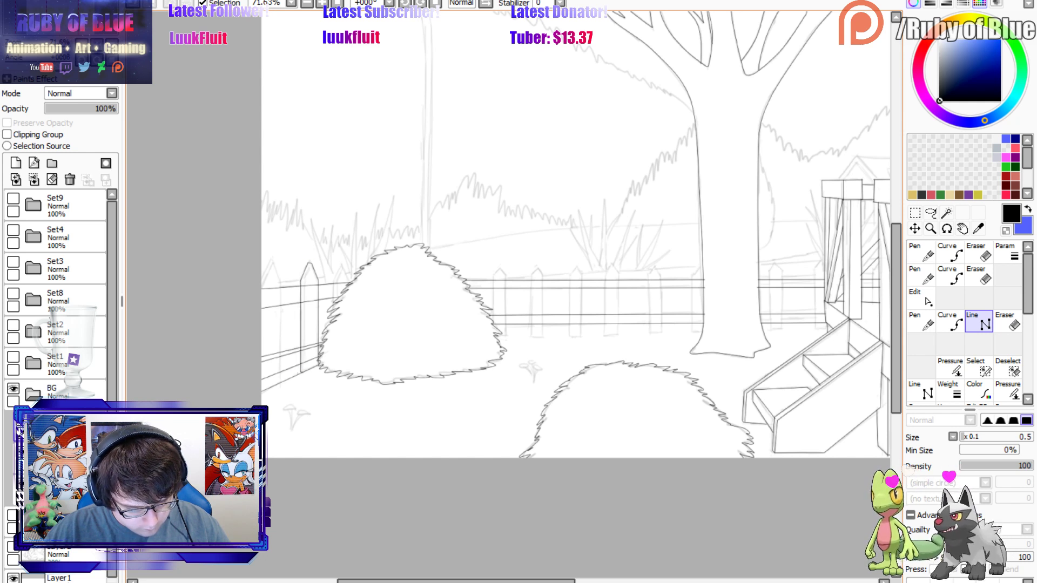
{"action": "left_click", "coordinate": [281, 384]}
{"action": "left_click", "coordinate": [281, 281]}
{"action": "left_click", "coordinate": [273, 260]}
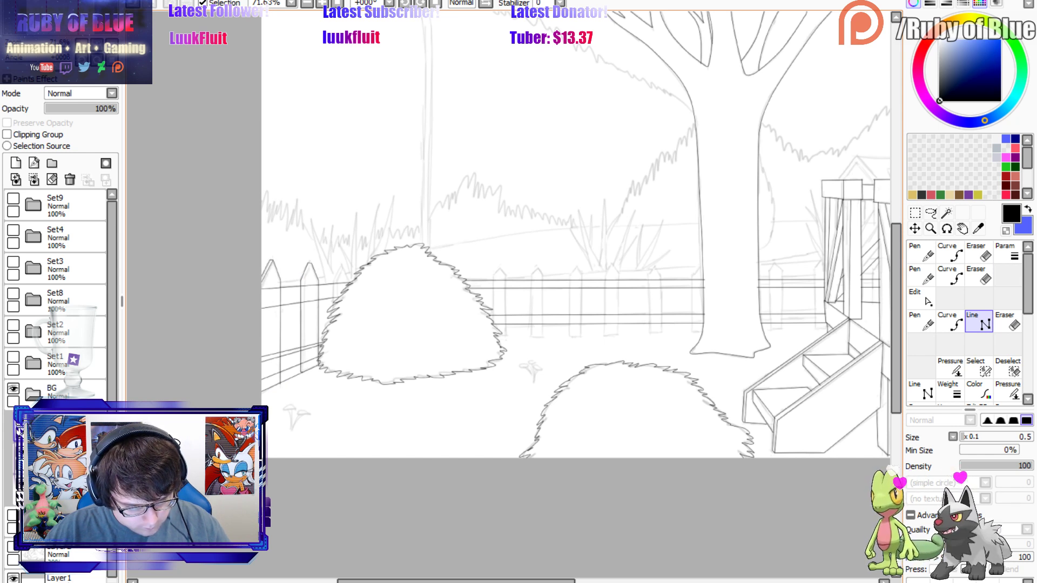
{"action": "key", "text": "e"}
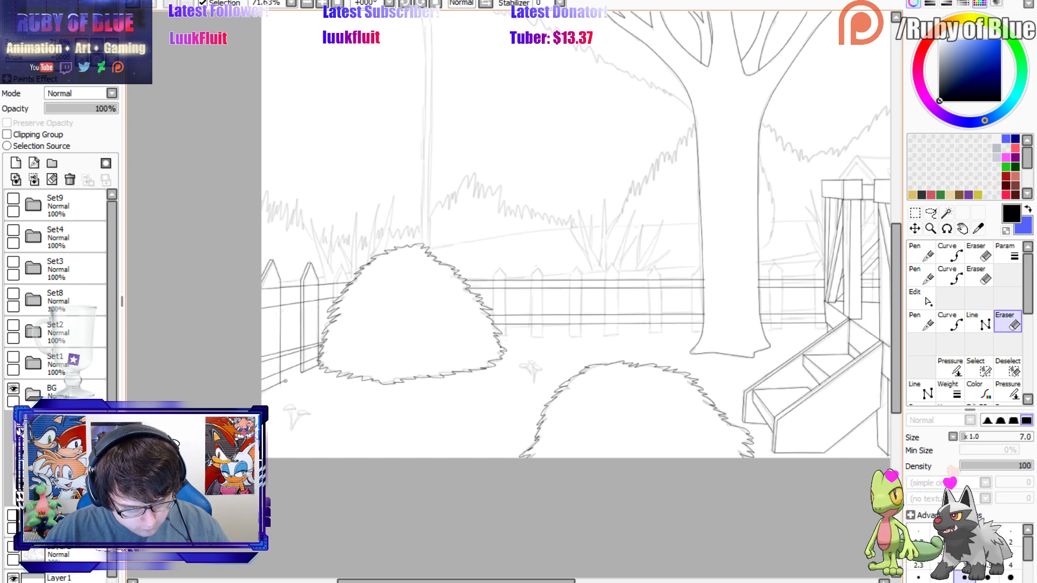
Trace a straight base line under the back fence from the bush to the deck stairs.
{"action": "left_click_drag", "start_coordinate": [349, 581], "coordinate": [413, 580]}
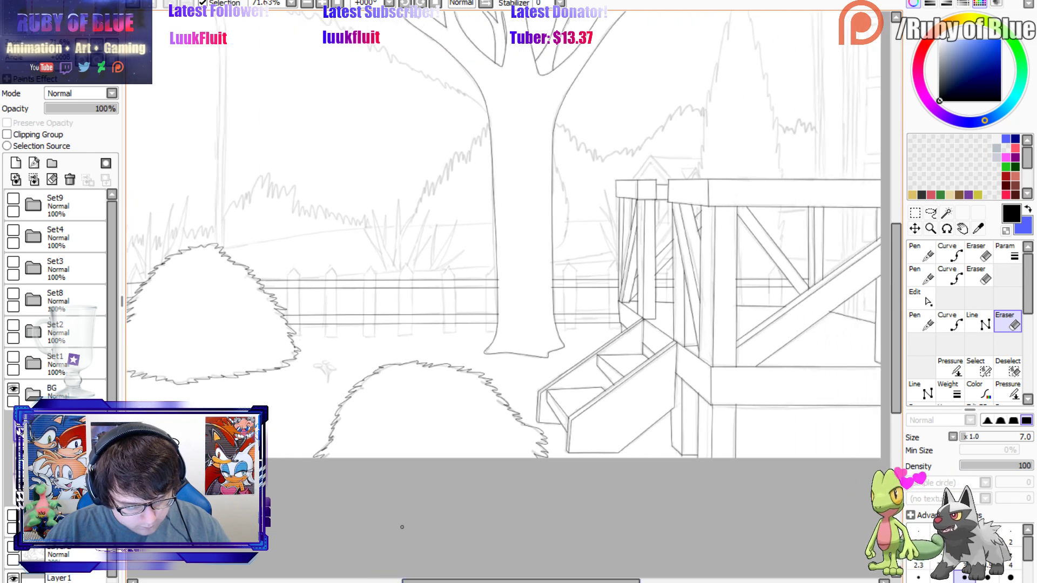
{"action": "key", "text": "e"}
{"action": "left_click", "coordinate": [293, 335]}
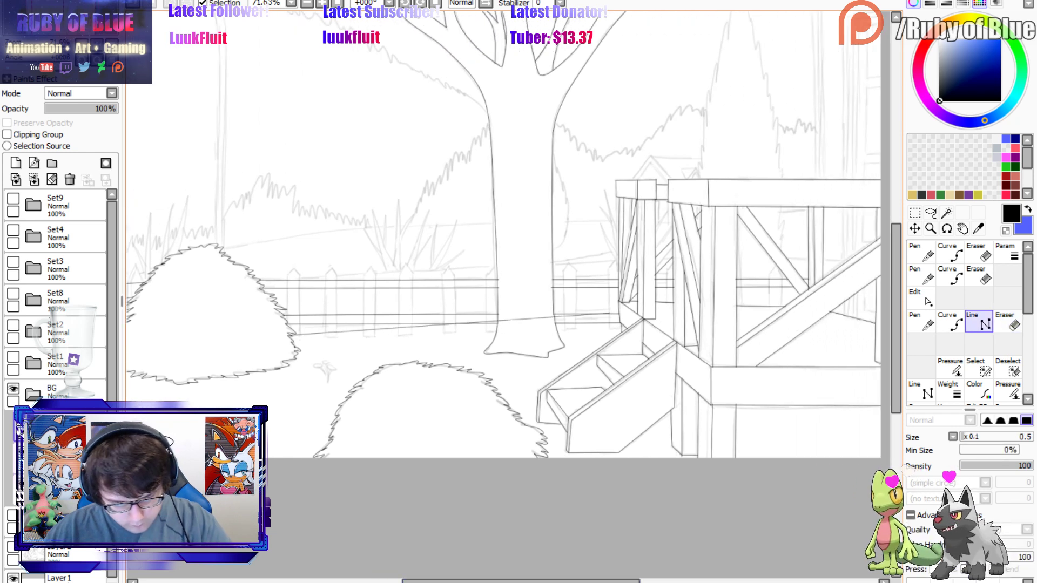
{"action": "double_click", "coordinate": [632, 328]}
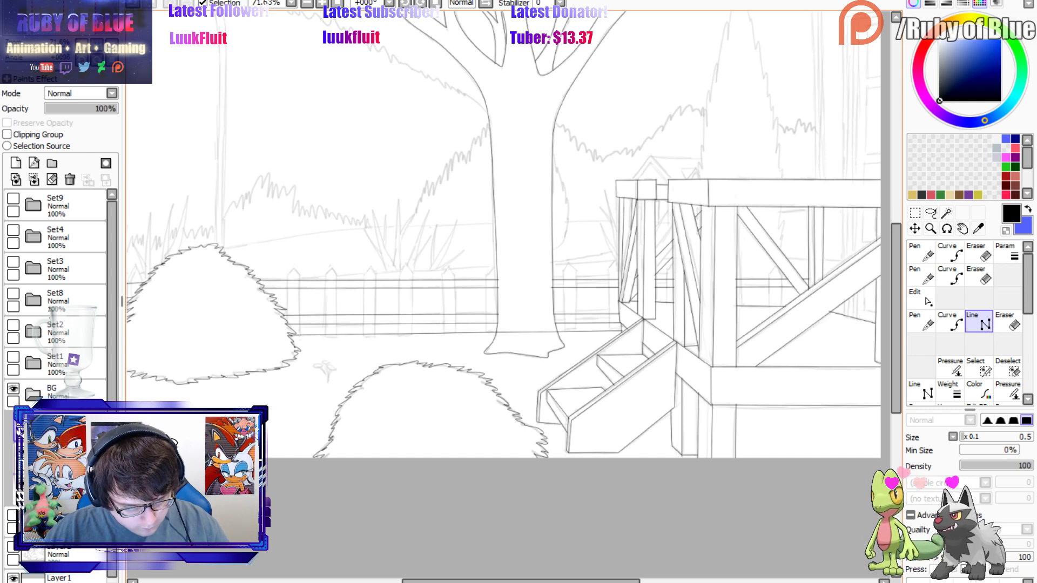
Trace the back fence's first three pointed pickets next to the bush down to the base line.
{"action": "left_click", "coordinate": [298, 335]}
{"action": "left_click", "coordinate": [287, 276]}
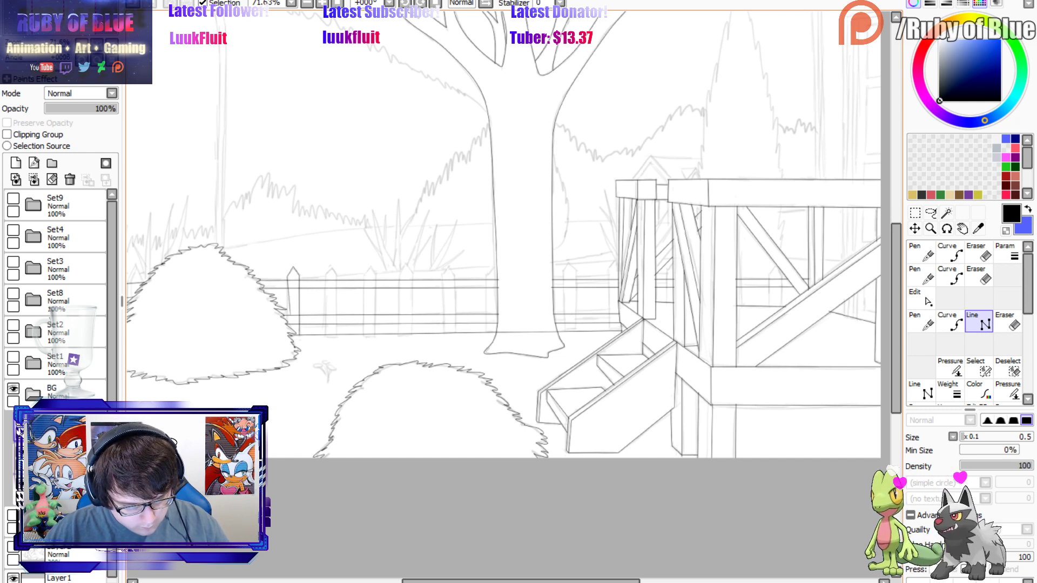
{"action": "left_click", "coordinate": [325, 334]}
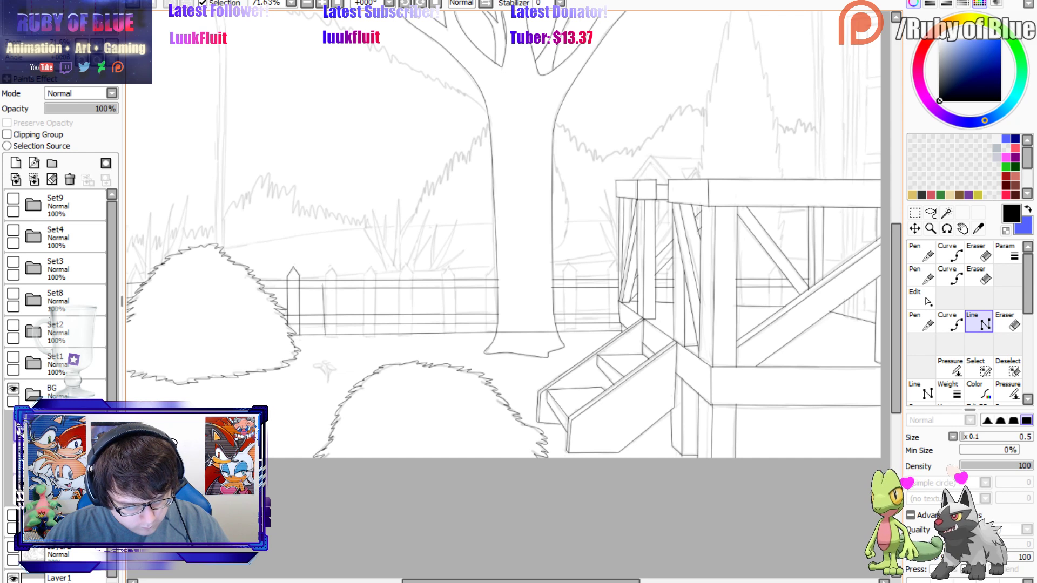
{"action": "left_click", "coordinate": [337, 276]}
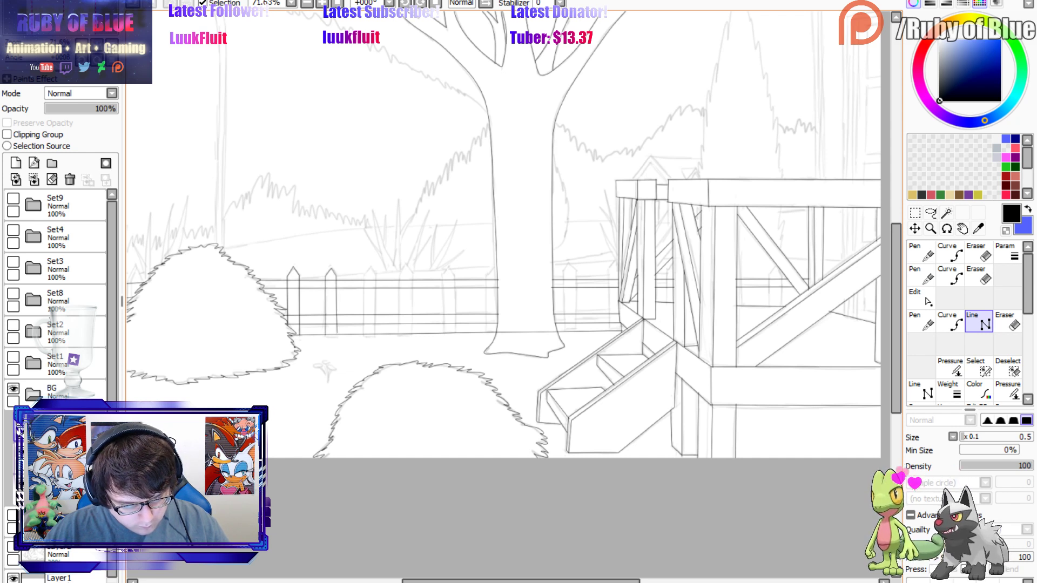
{"action": "left_click", "coordinate": [363, 335]}
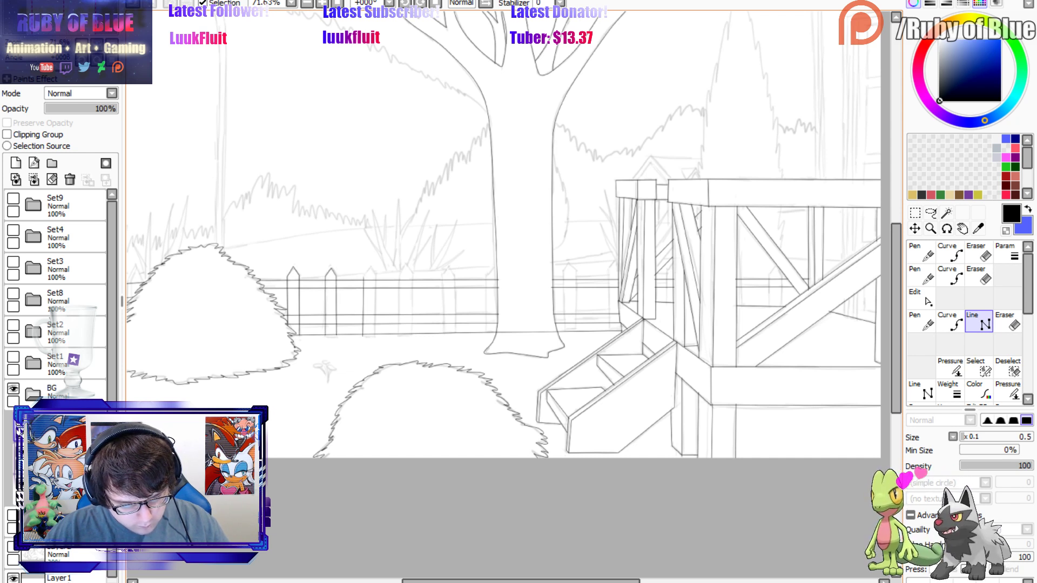
{"action": "left_click", "coordinate": [376, 276]}
{"action": "double_click", "coordinate": [376, 334]}
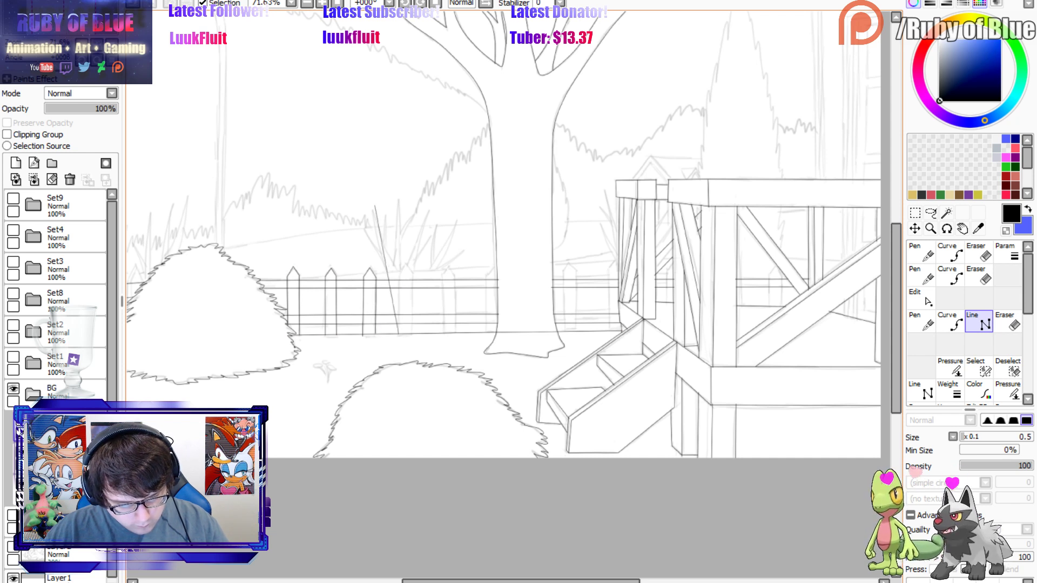
Trace the back fence's next three pointed pickets, ending with the one against the tree trunk.
{"action": "left_click", "coordinate": [403, 278]}
{"action": "double_click", "coordinate": [403, 335]}
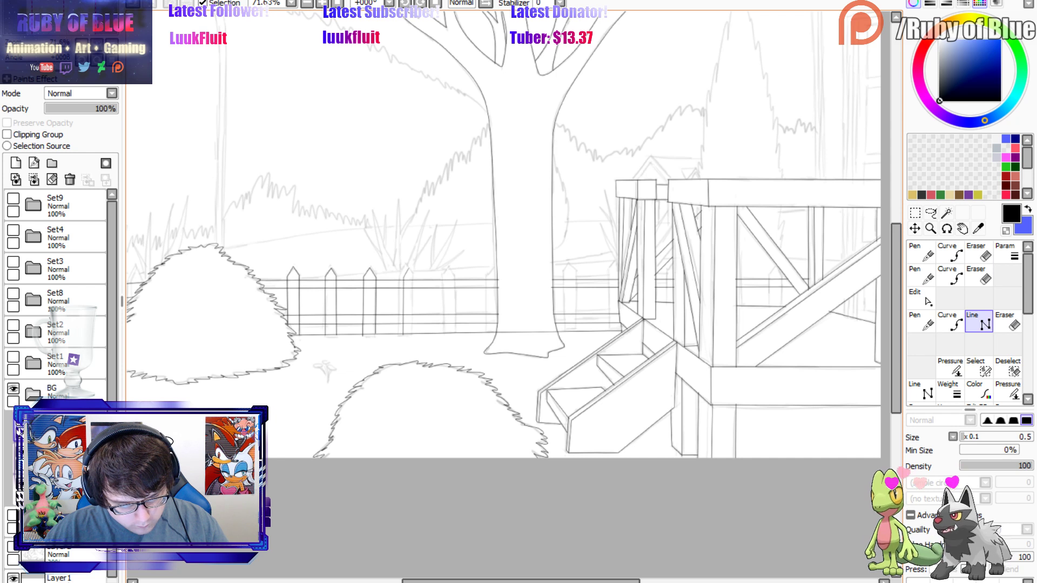
{"action": "left_click", "coordinate": [410, 266]}
{"action": "left_click", "coordinate": [417, 278]}
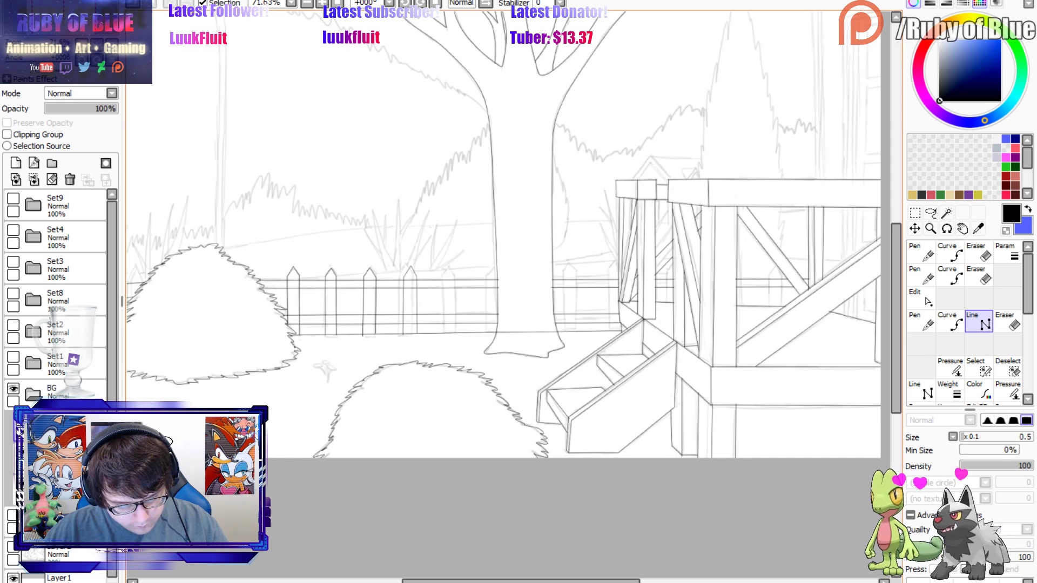
{"action": "double_click", "coordinate": [417, 334]}
{"action": "left_click", "coordinate": [444, 292]}
{"action": "double_click", "coordinate": [444, 336]}
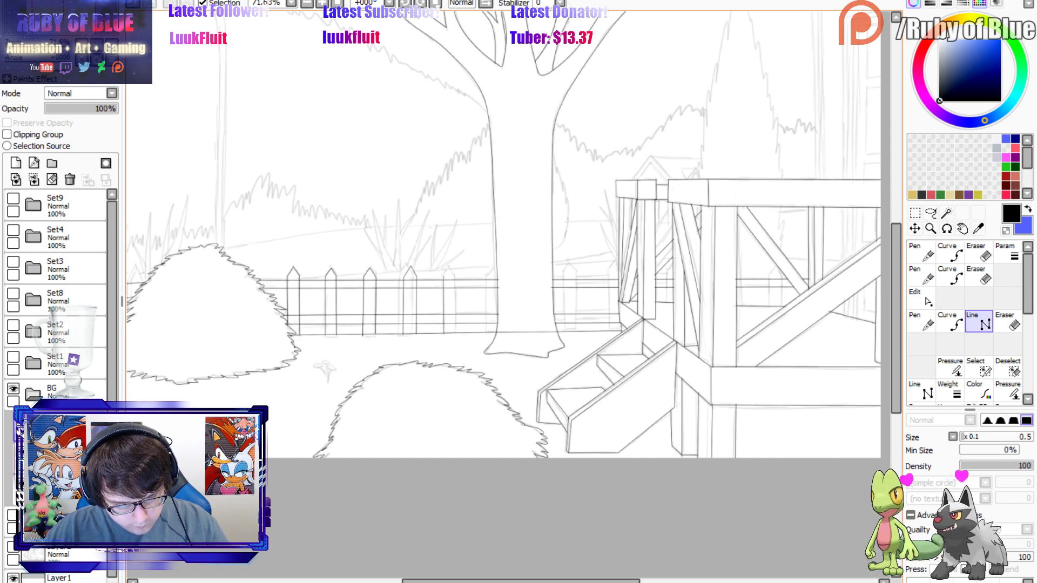
{"action": "left_click", "coordinate": [456, 286]}
{"action": "double_click", "coordinate": [456, 335]}
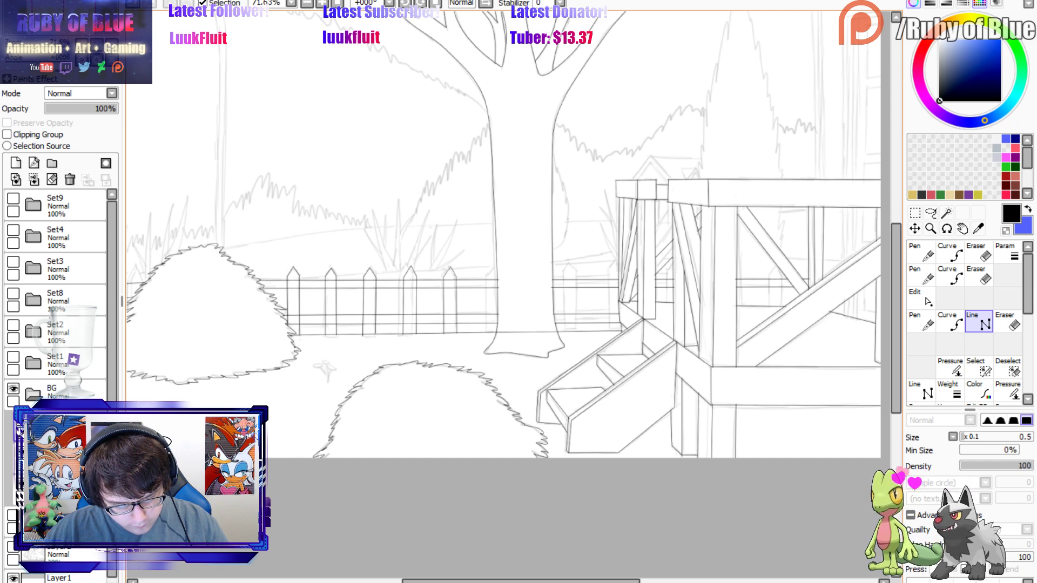
{"action": "left_click", "coordinate": [486, 292]}
{"action": "double_click", "coordinate": [487, 333]}
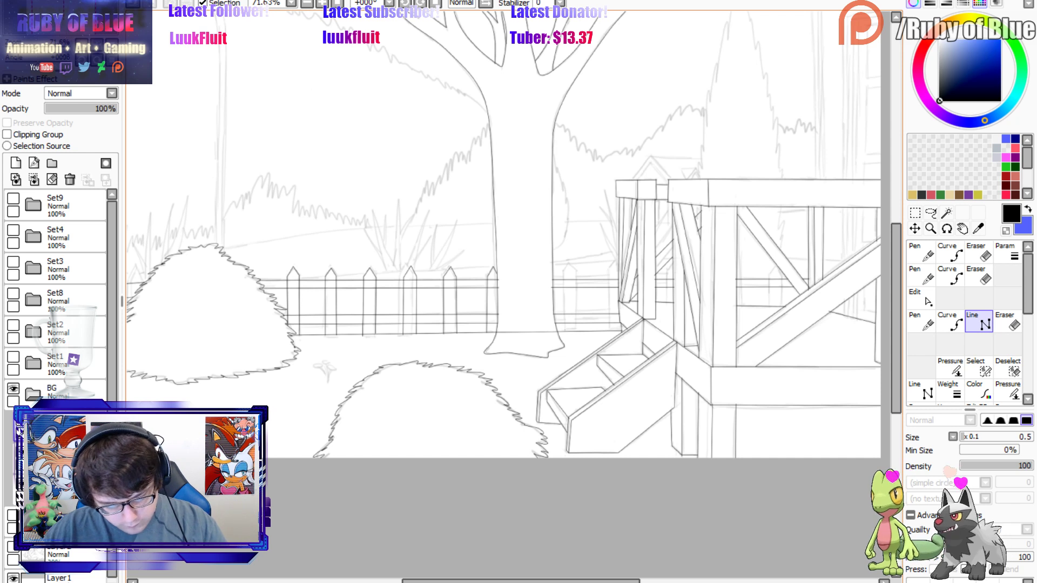
Trace the pointed pickets between the tree trunk and the deck, and the one seen through the deck railing.
{"action": "left_click", "coordinate": [564, 332]}
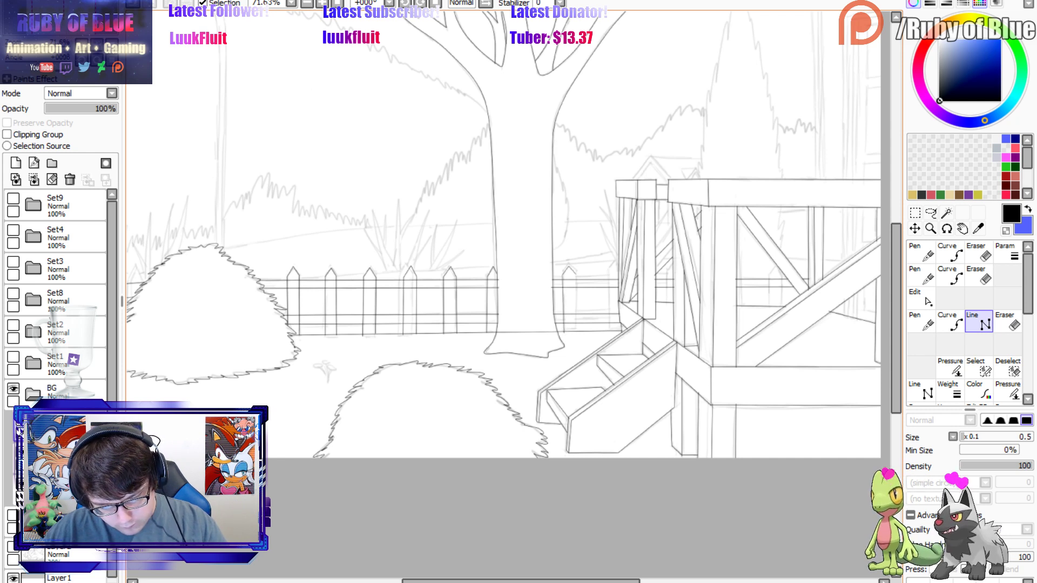
{"action": "left_click", "coordinate": [576, 275]}
{"action": "left_click", "coordinate": [609, 332]}
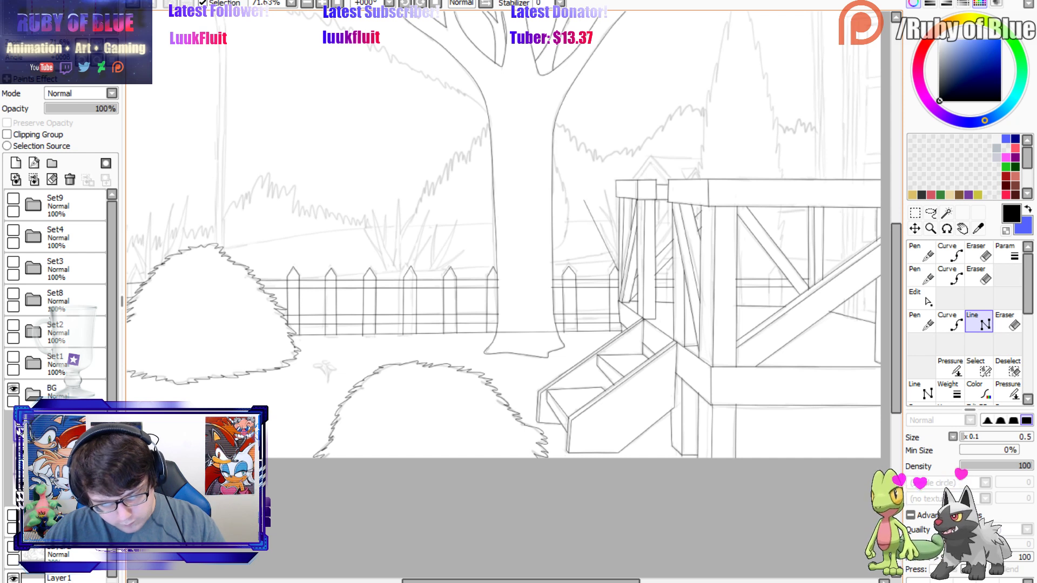
{"action": "key", "text": "n"}
{"action": "key", "text": "n"}
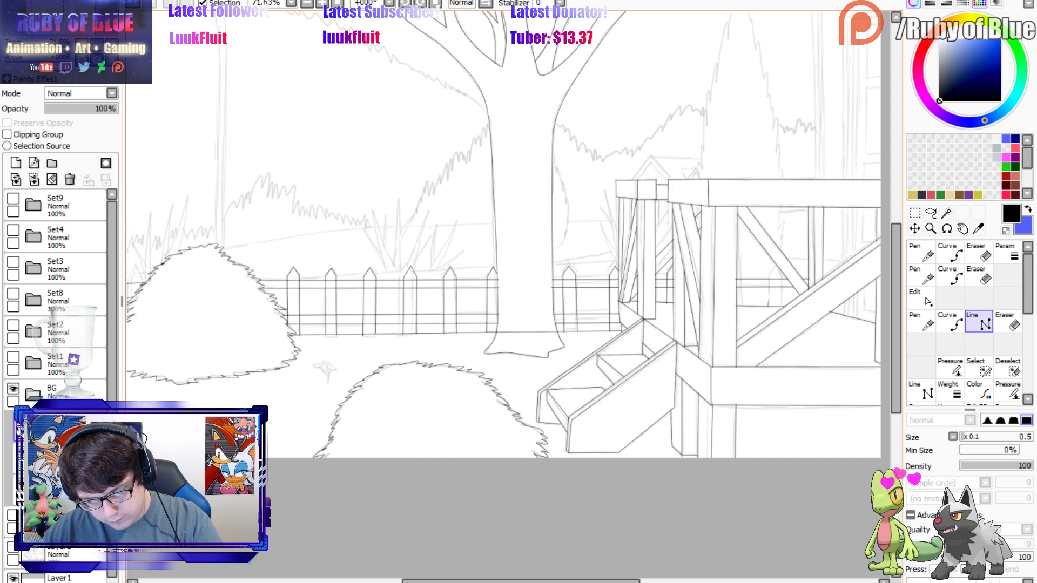
{"action": "mouse_move", "coordinate": [768, 304]}
{"action": "left_mouse_down"}
{"action": "mouse_move", "coordinate": [768, 277]}
{"action": "mouse_move", "coordinate": [781, 277]}
{"action": "left_mouse_up"}
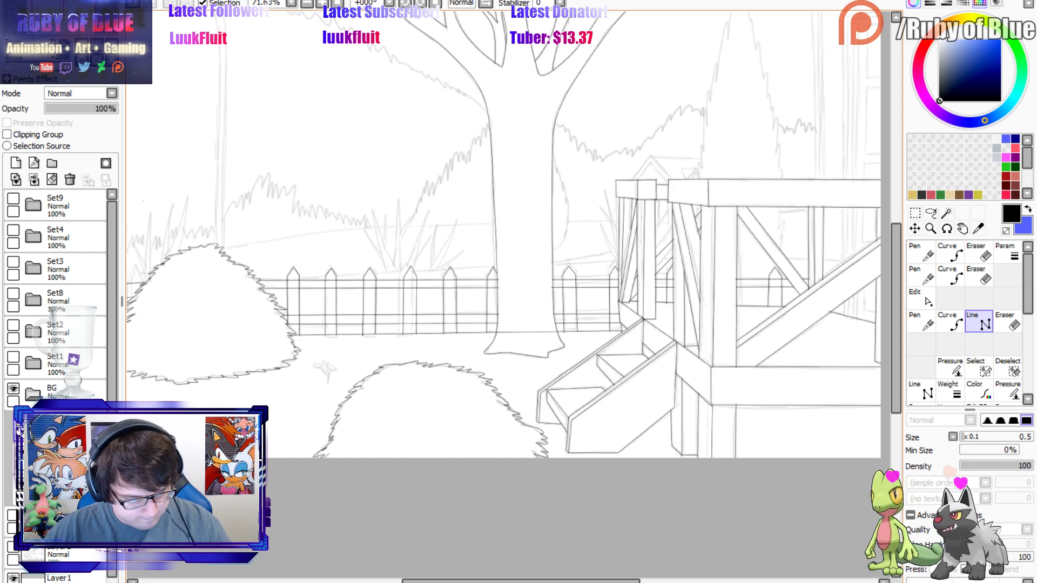
Erase the fence's base line in the gaps between the pickets and across the tree trunk.
{"action": "left_click_drag", "start_coordinate": [521, 581], "coordinate": [454, 581]}
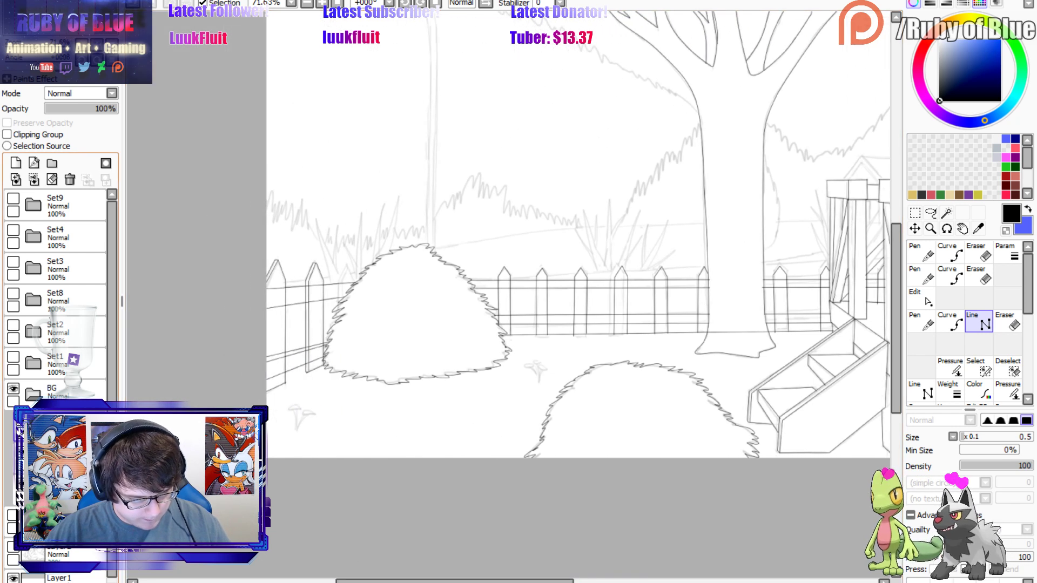
{"action": "left_click_drag", "start_coordinate": [373, 582], "coordinate": [426, 582]}
{"action": "key", "text": "e"}
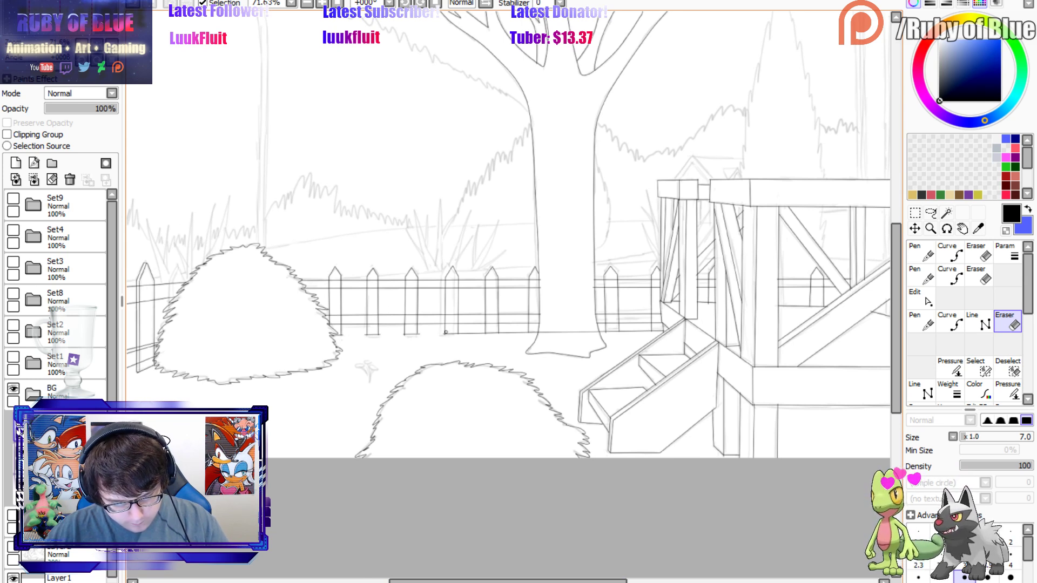
{"action": "mouse_move", "coordinate": [447, 331]}
{"action": "left_mouse_down"}
{"action": "mouse_move", "coordinate": [498, 322]}
{"action": "mouse_move", "coordinate": [504, 333]}
{"action": "mouse_move", "coordinate": [540, 323]}
{"action": "mouse_move", "coordinate": [541, 332]}
{"action": "mouse_move", "coordinate": [598, 331]}
{"action": "mouse_move", "coordinate": [550, 327]}
{"action": "left_mouse_up"}
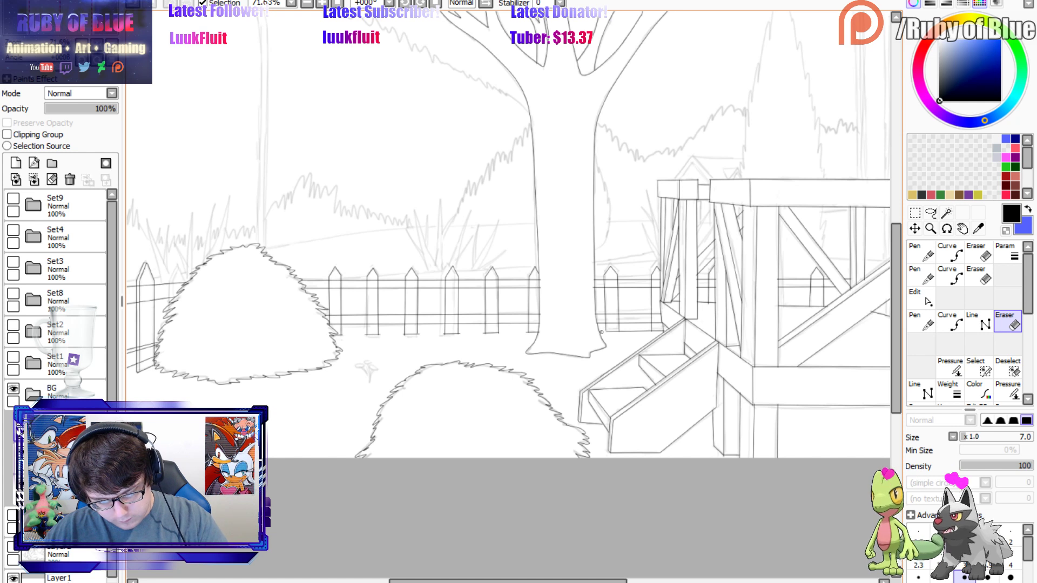
{"action": "mouse_move", "coordinate": [620, 329]}
{"action": "left_mouse_down"}
{"action": "mouse_move", "coordinate": [648, 330]}
{"action": "mouse_move", "coordinate": [632, 329]}
{"action": "left_mouse_up"}
{"action": "key", "text": "ctrl+z"}
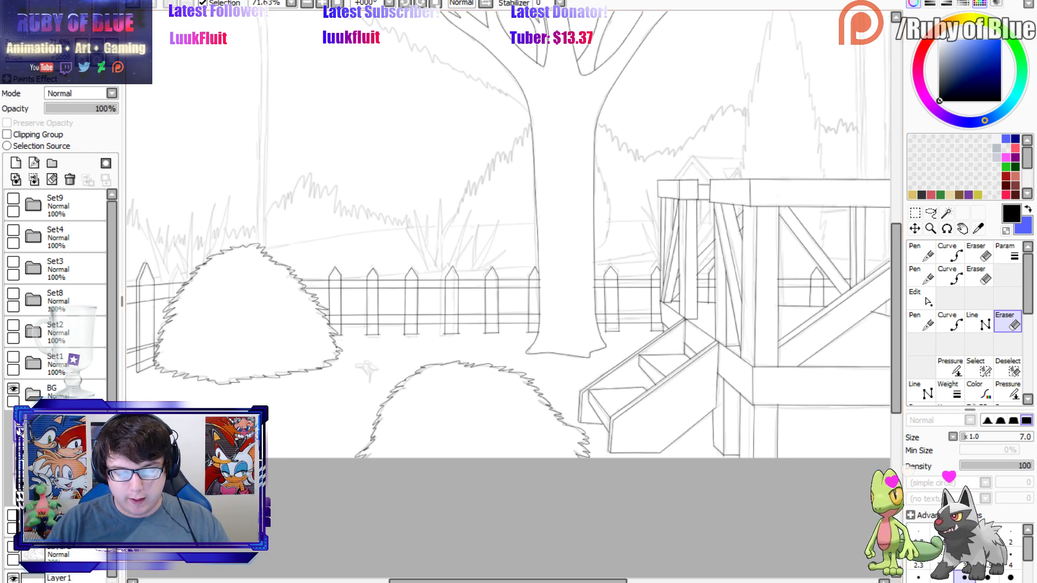
Erase the rail lines that run across the pickets of the side fence and the back fence.
{"action": "left_click_drag", "start_coordinate": [461, 581], "coordinate": [411, 581]}
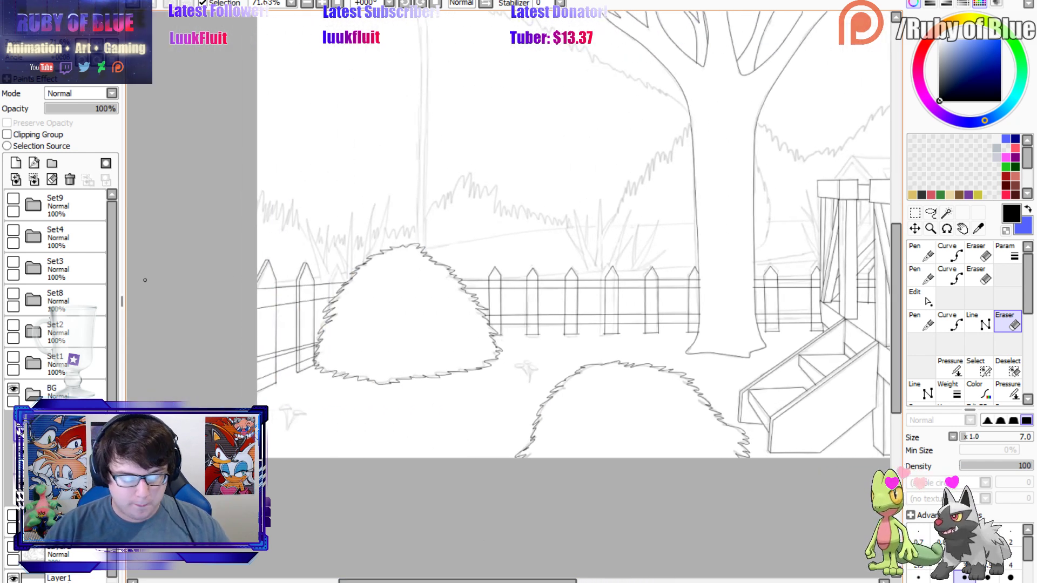
{"action": "left_click", "coordinate": [13, 421]}
{"action": "left_click", "coordinate": [13, 421]}
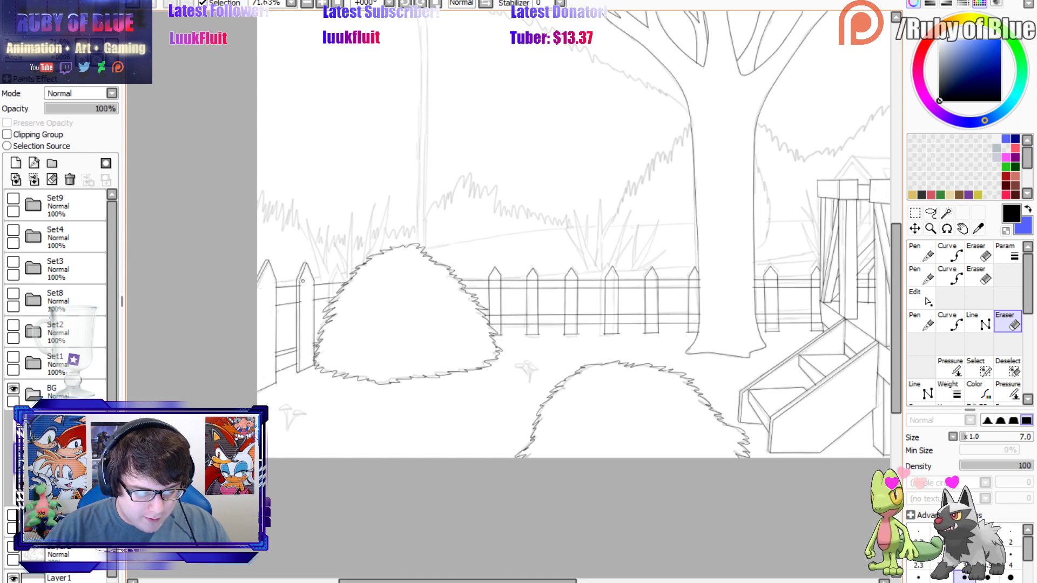
{"action": "scroll", "coordinate": [346, 405], "scroll_direction": "right", "scroll_amount": 5}
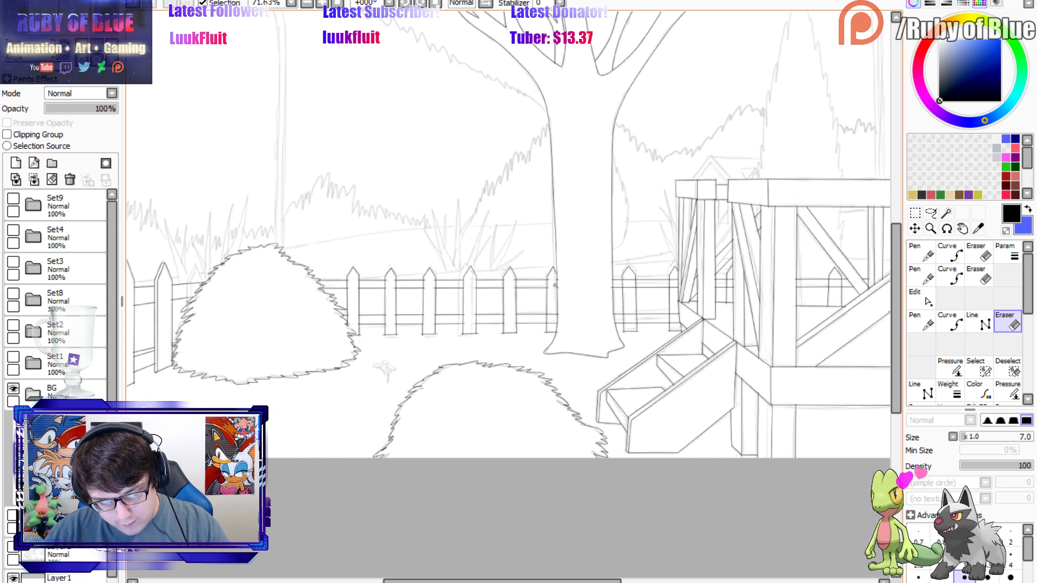
{"action": "left_click_drag", "start_coordinate": [554, 286], "coordinate": [555, 331]}
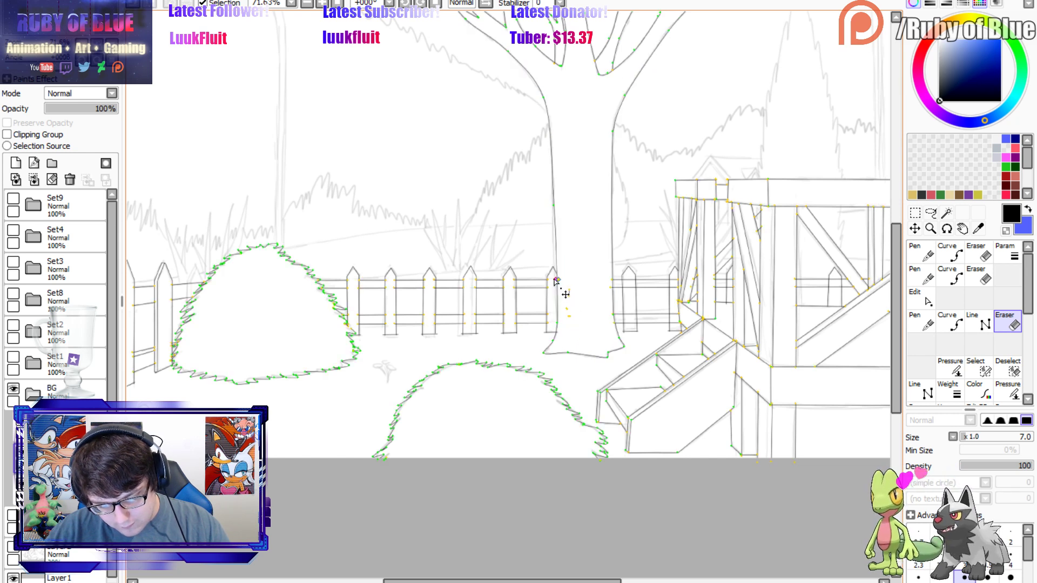
Erase the leftover fence lines that run into the tree trunk, past the picket beside the deck stairs, and behind the deck railing.
{"action": "left_click_drag", "start_coordinate": [568, 286], "coordinate": [568, 293]}
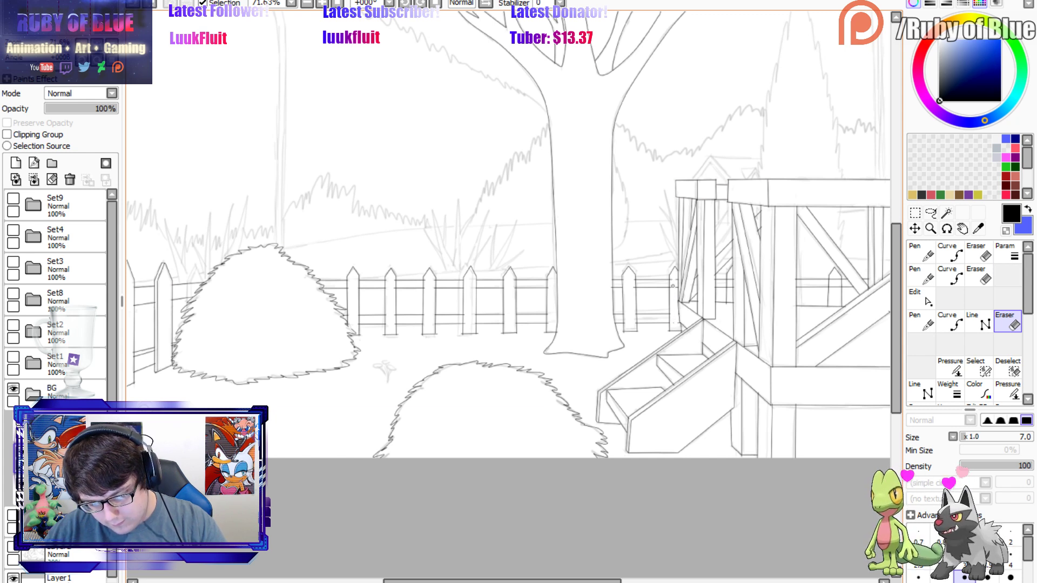
{"action": "key", "text": "ctrl"}
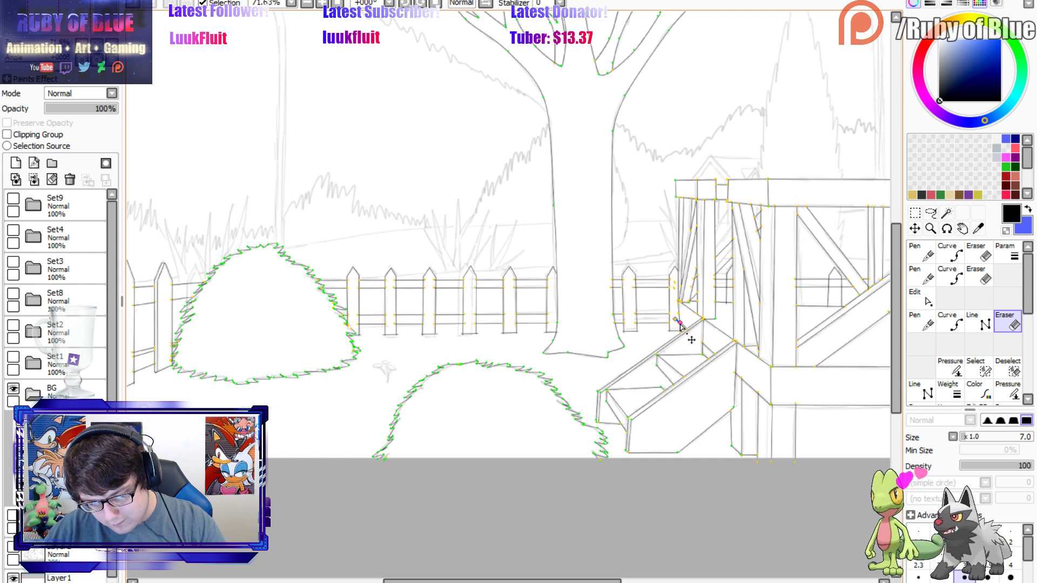
{"action": "left_click_drag", "start_coordinate": [680, 323], "coordinate": [680, 321]}
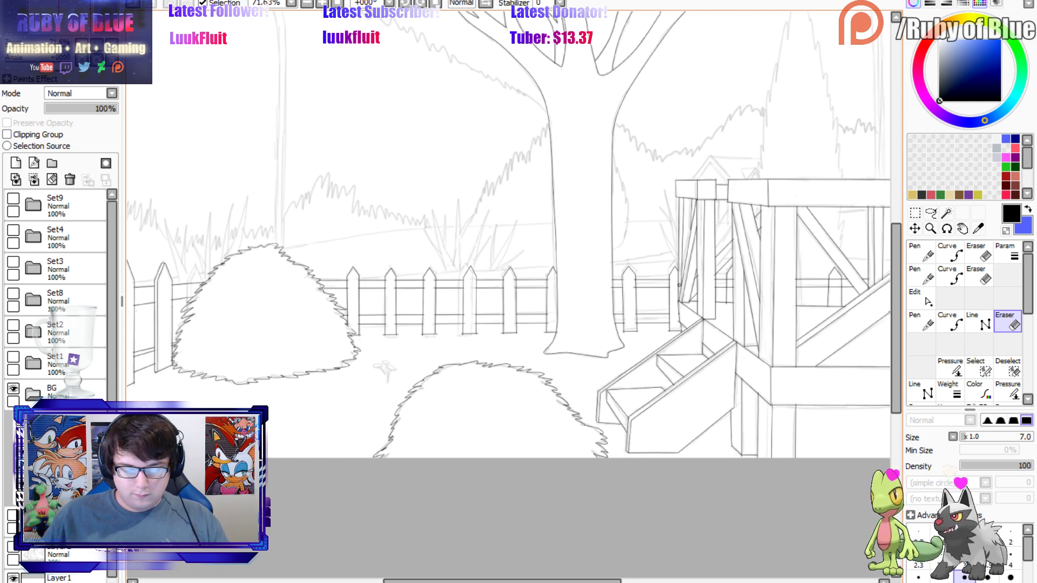
{"action": "left_click_drag", "start_coordinate": [679, 284], "coordinate": [504, 295]}
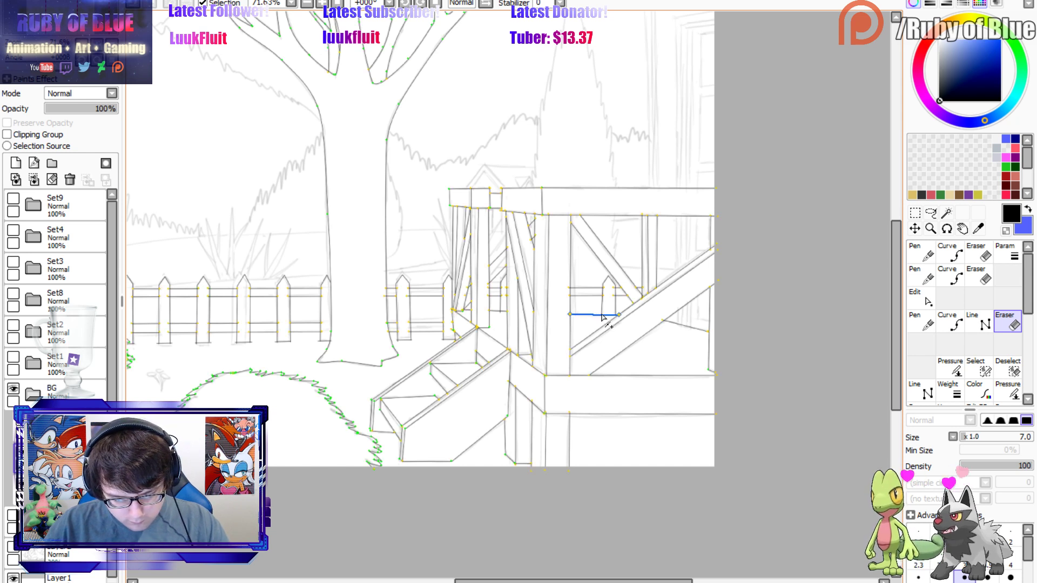
{"action": "left_click_drag", "start_coordinate": [379, 243], "coordinate": [726, 234]}
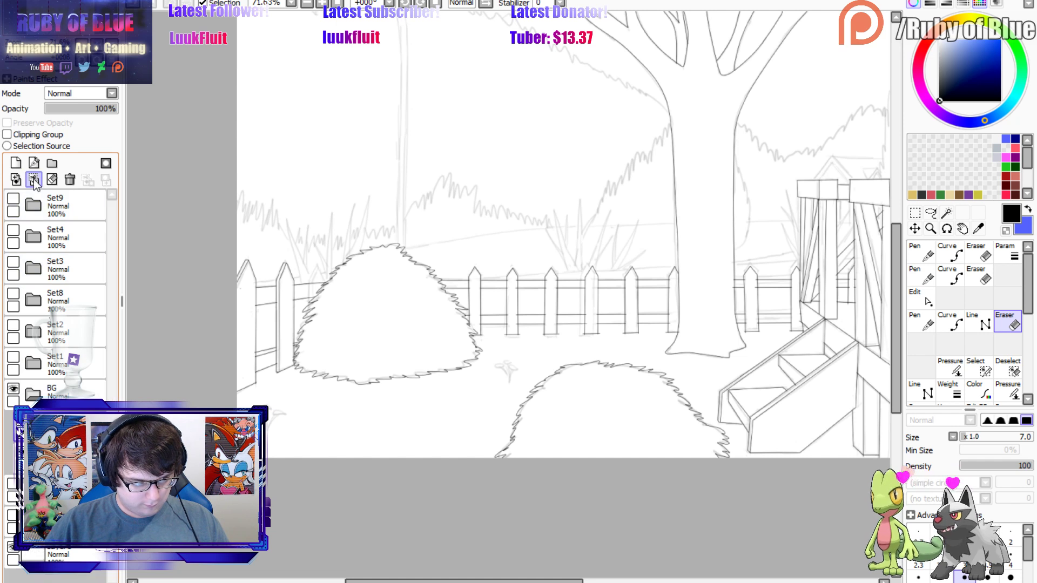
Trace both edges of the slender trunk behind the large bush, curving its upper end, and the small V-shaped branch fork beside it.
{"action": "left_click", "coordinate": [49, 27]}
{"action": "key", "text": "e"}
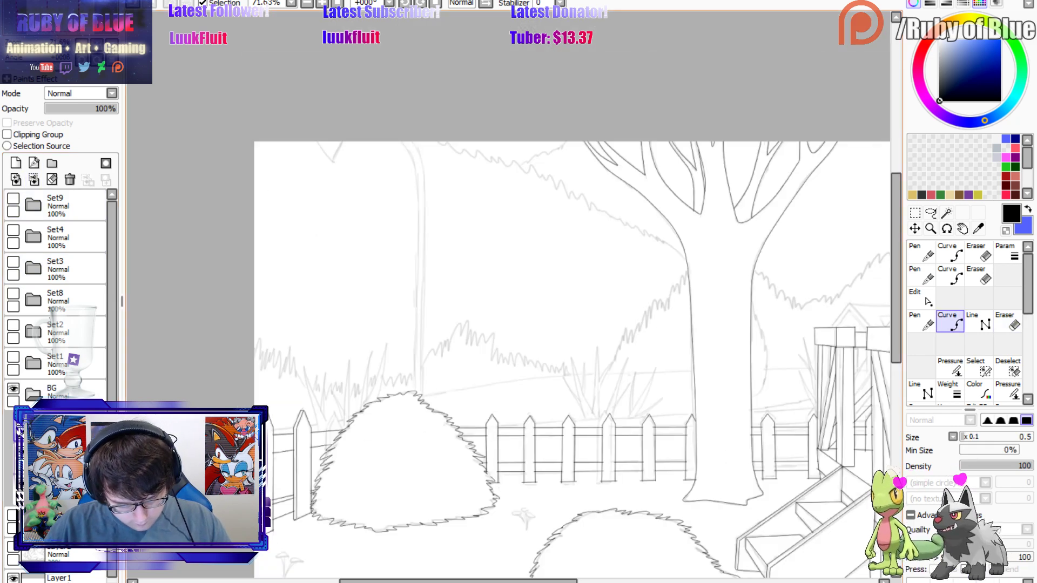
{"action": "left_click", "coordinate": [416, 391]}
{"action": "left_click", "coordinate": [415, 174]}
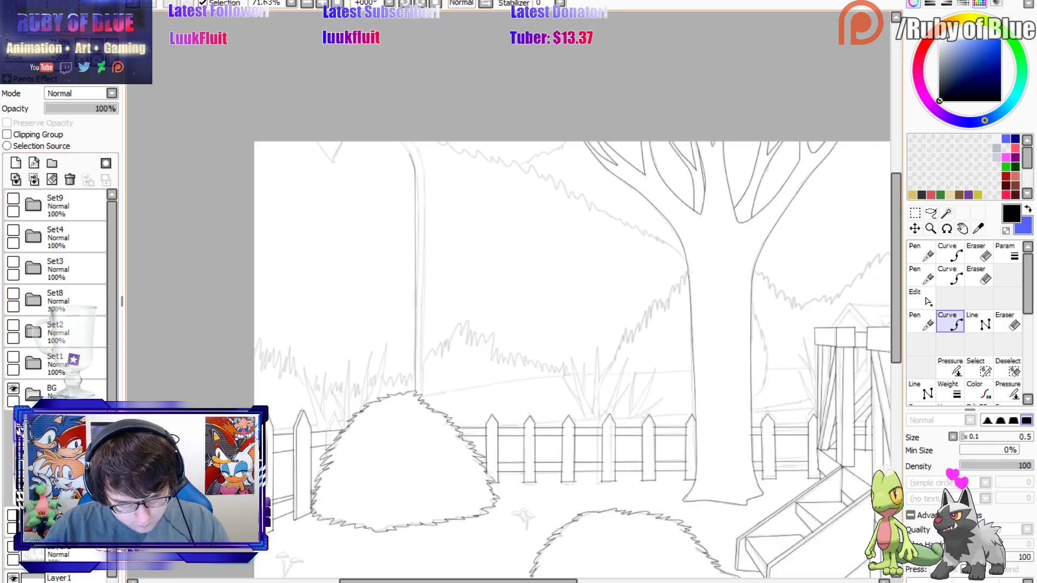
{"action": "left_click", "coordinate": [411, 143]}
{"action": "left_click", "coordinate": [421, 157]}
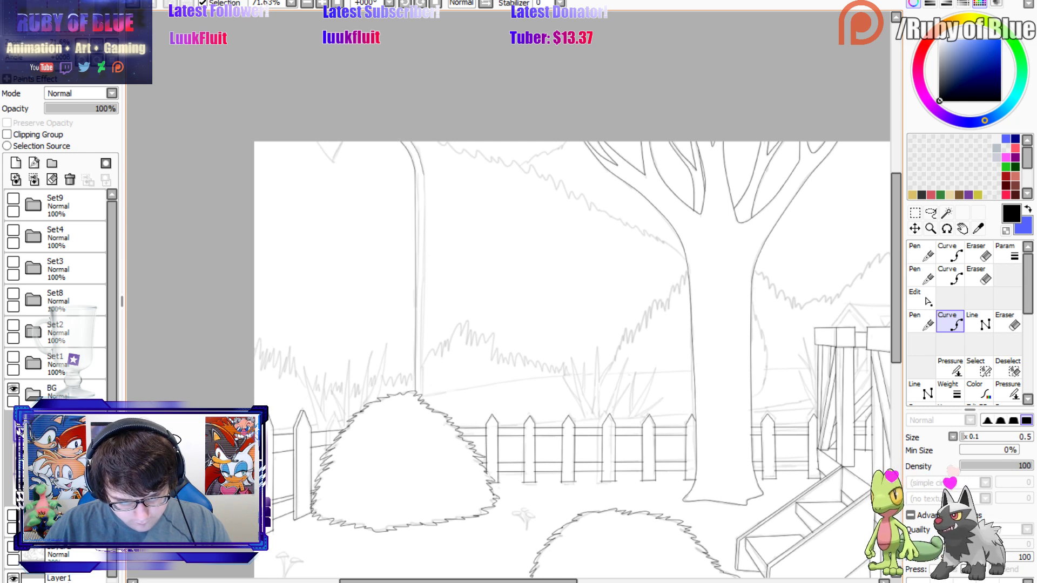
{"action": "left_click", "coordinate": [423, 178]}
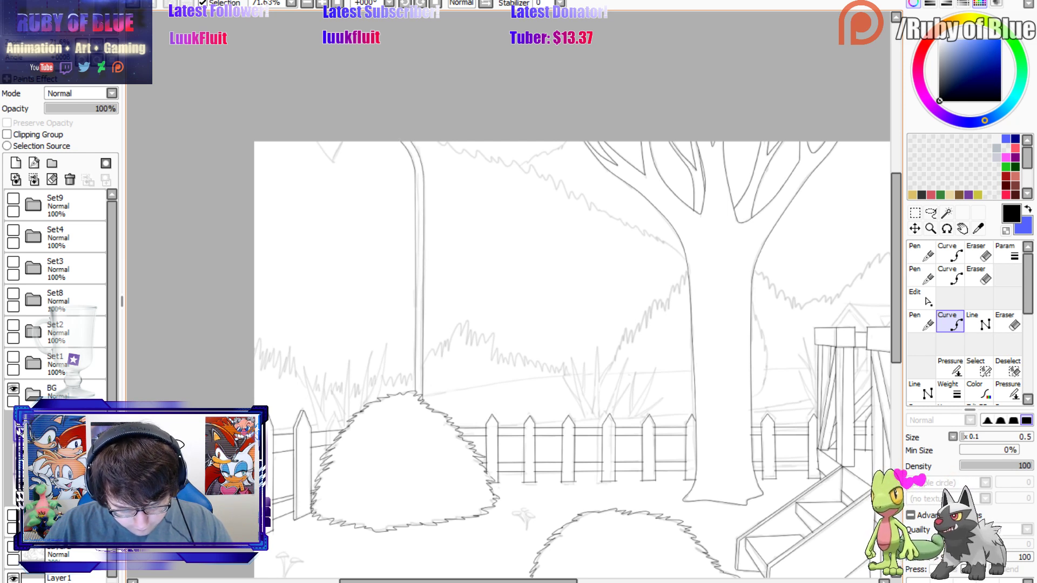
{"action": "left_click_drag", "start_coordinate": [414, 172], "coordinate": [415, 172]}
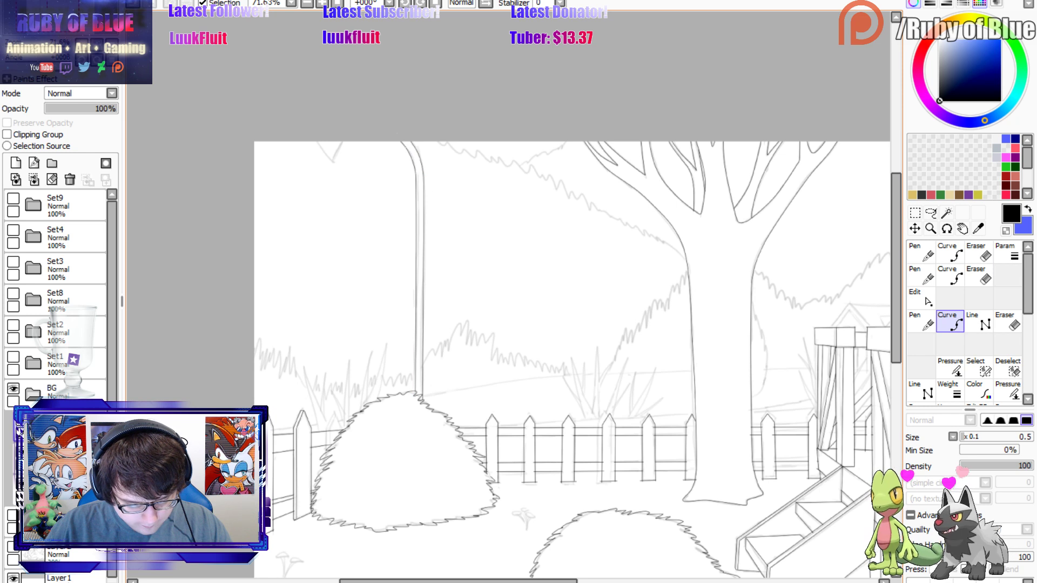
{"action": "key", "text": "Return"}
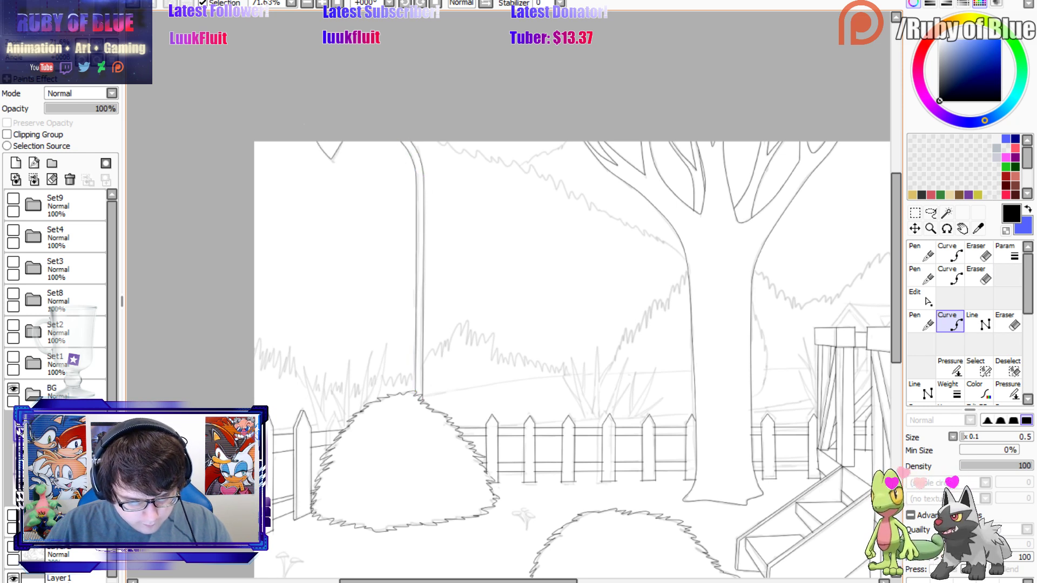
Trace the jagged outline of the cone-shaped tree behind the deck, including through the railing, and the foliage edge beside the large tree trunk.
{"action": "mouse_move", "coordinate": [42, 29]}
{"action": "left_mouse_down"}
{"action": "mouse_move", "coordinate": [57, 38]}
{"action": "mouse_move", "coordinate": [57, 30]}
{"action": "mouse_move", "coordinate": [57, 42]}
{"action": "mouse_move", "coordinate": [47, 25]}
{"action": "left_mouse_up"}
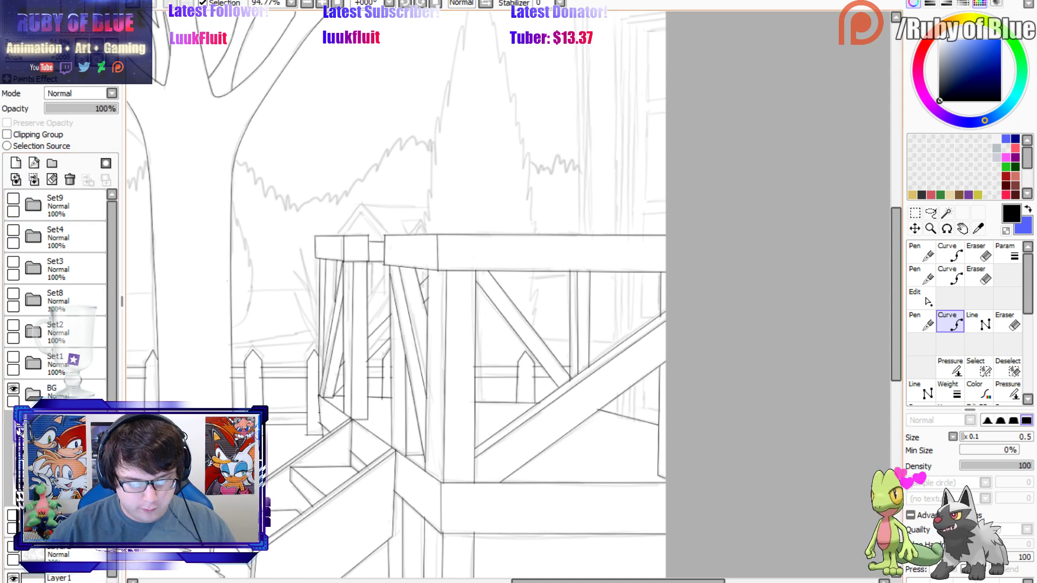
{"action": "key", "text": "n"}
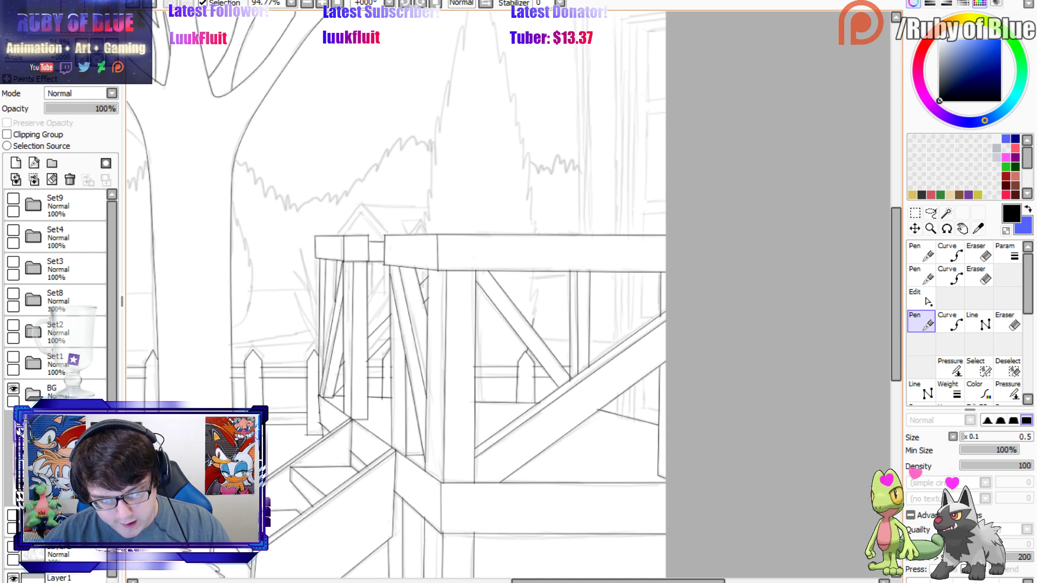
{"action": "left_click_drag", "start_coordinate": [534, 317], "coordinate": [529, 276]}
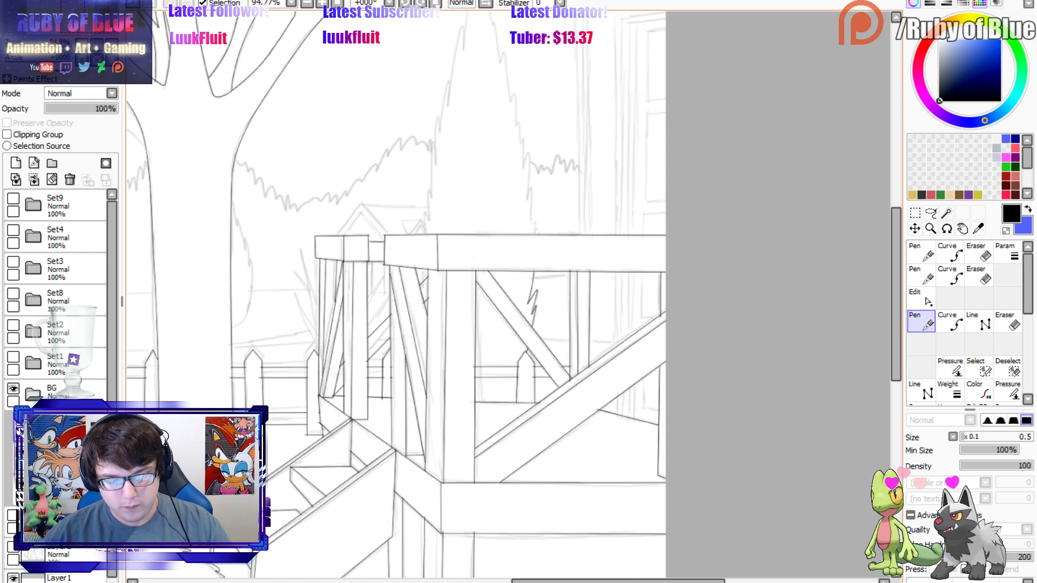
{"action": "scroll", "coordinate": [396, 295], "scroll_direction": "up", "scroll_amount": 1}
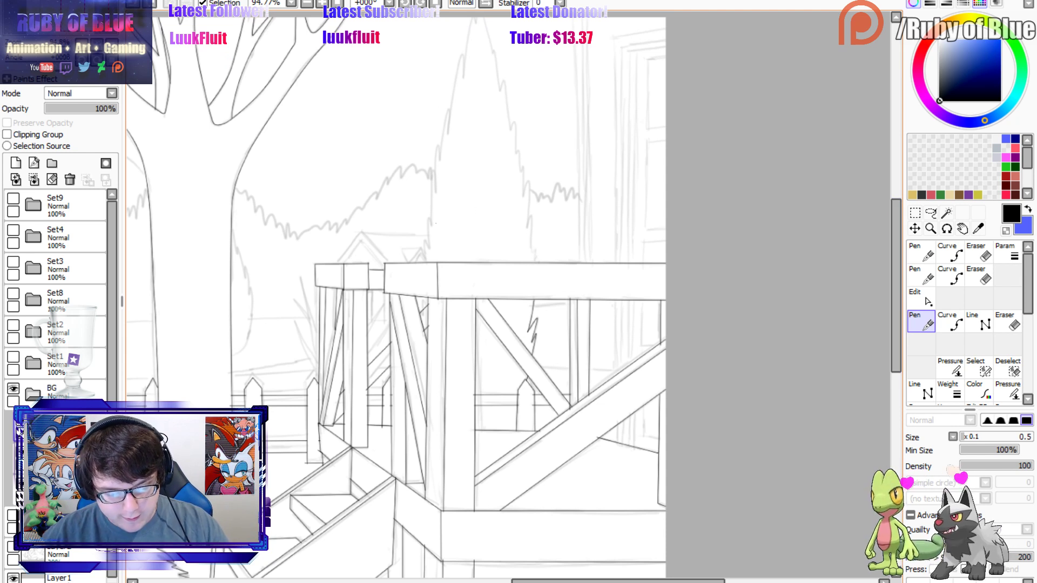
{"action": "left_click_drag", "start_coordinate": [424, 262], "coordinate": [465, 54]}
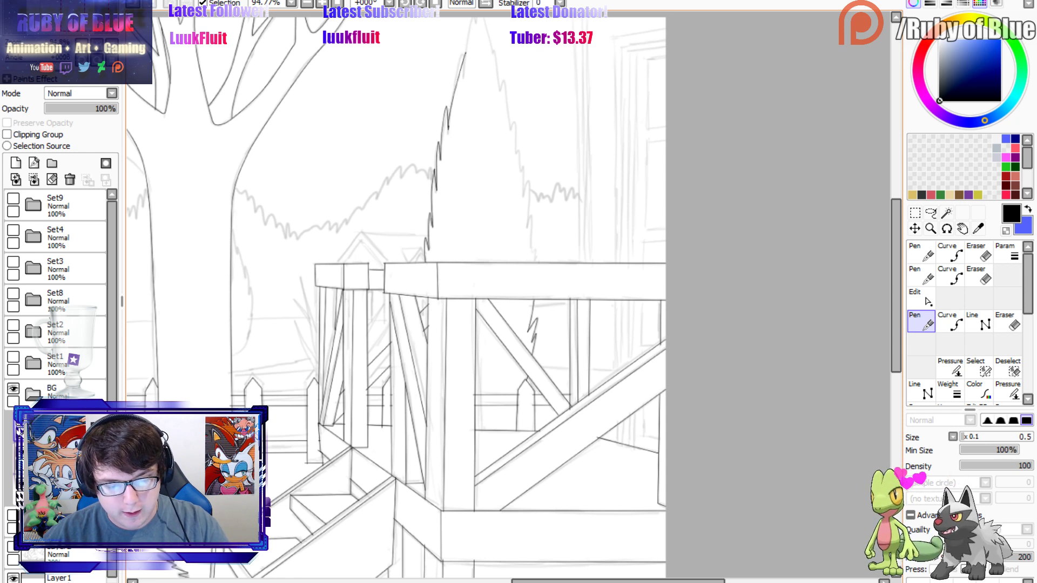
{"action": "key", "text": "ctrl+z"}
{"action": "mouse_move", "coordinate": [448, 127]}
{"action": "left_mouse_down"}
{"action": "mouse_move", "coordinate": [467, 25]}
{"action": "mouse_move", "coordinate": [493, 57]}
{"action": "mouse_move", "coordinate": [514, 132]}
{"action": "mouse_move", "coordinate": [533, 256]}
{"action": "left_mouse_up"}
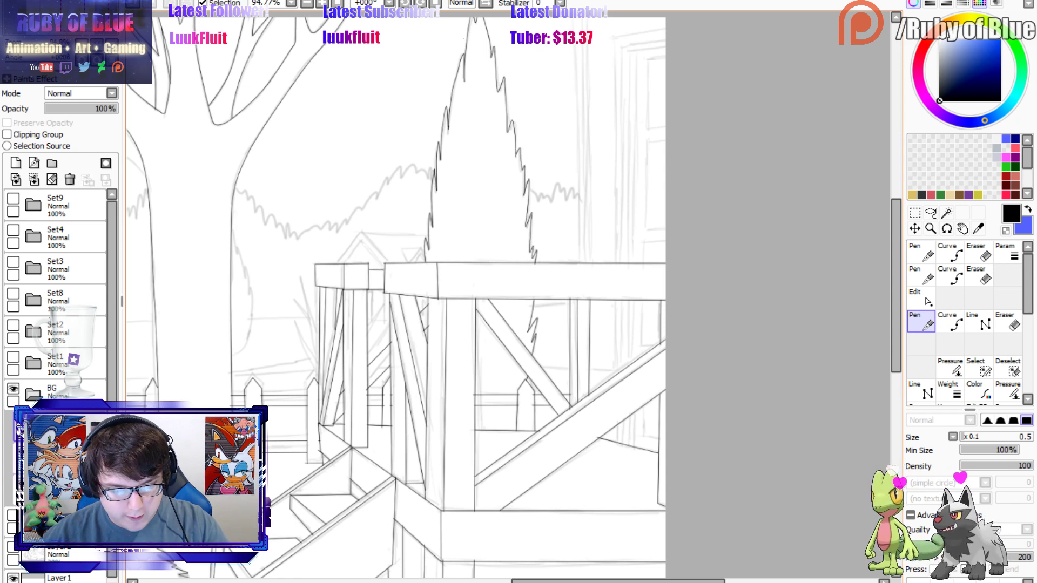
{"action": "key", "text": "ctrl"}
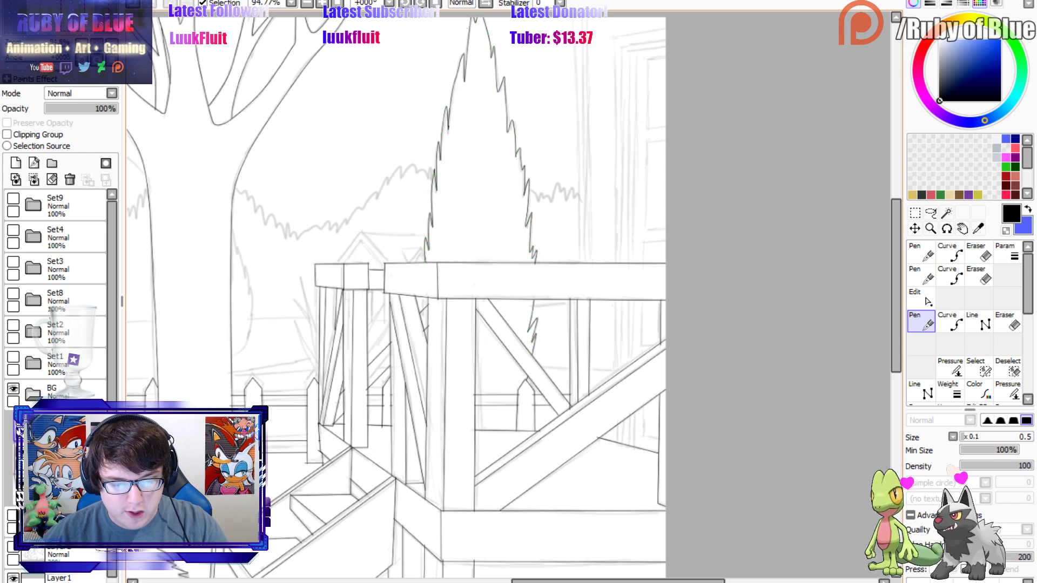
{"action": "left_click_drag", "start_coordinate": [464, 55], "coordinate": [460, 54], "text": "ctrl"}
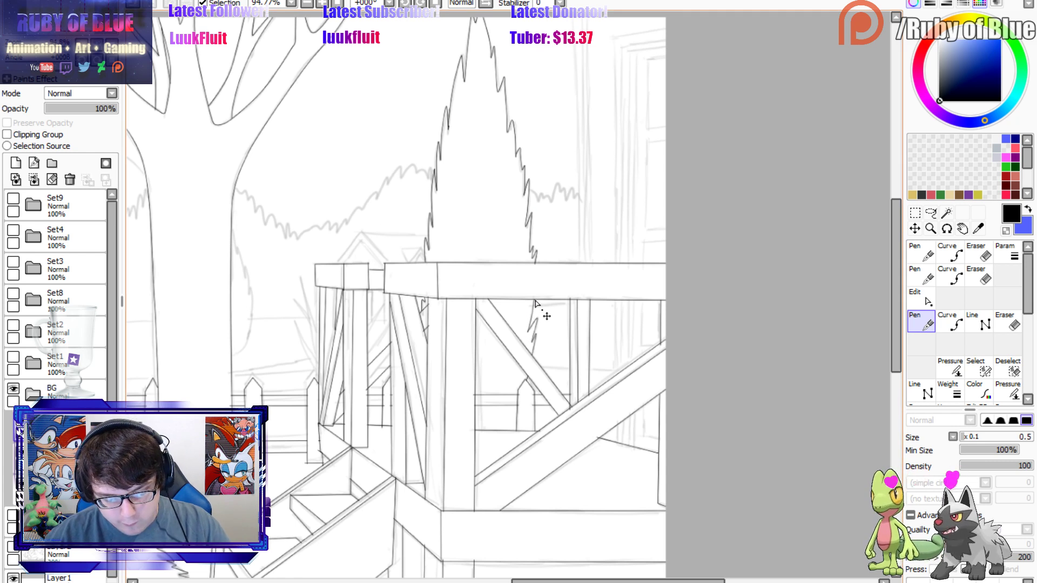
{"action": "left_click_drag", "start_coordinate": [378, 324], "coordinate": [643, 289]}
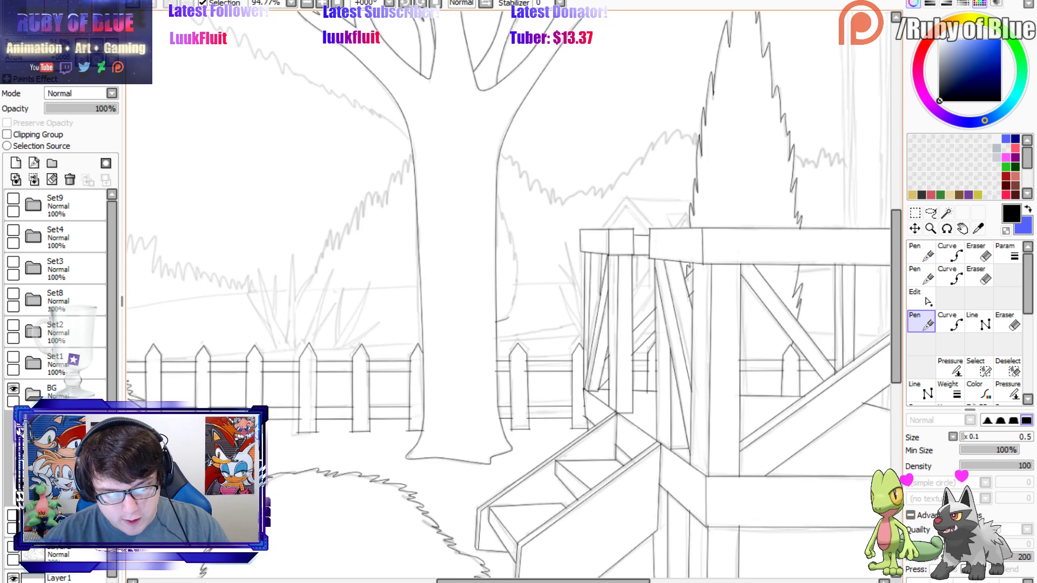
{"action": "mouse_move", "coordinate": [511, 319]}
{"action": "left_mouse_down"}
{"action": "mouse_move", "coordinate": [516, 267]}
{"action": "mouse_move", "coordinate": [501, 205]}
{"action": "left_mouse_up"}
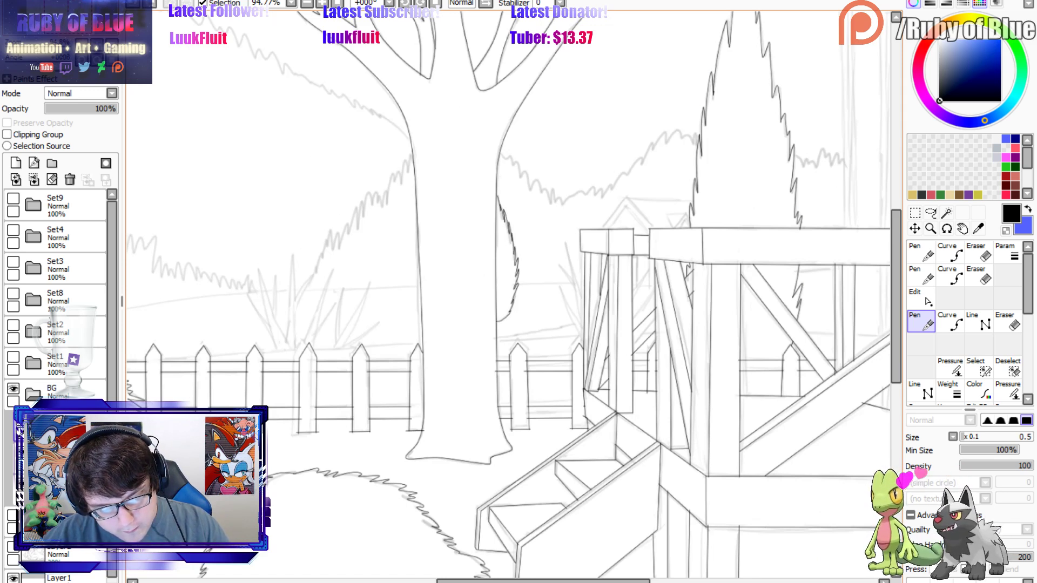
Trace the sloping ground line behind the back fence from the bush to the tree trunk, on to the deck, and through the railing.
{"action": "left_click_drag", "start_coordinate": [502, 243], "coordinate": [800, 173]}
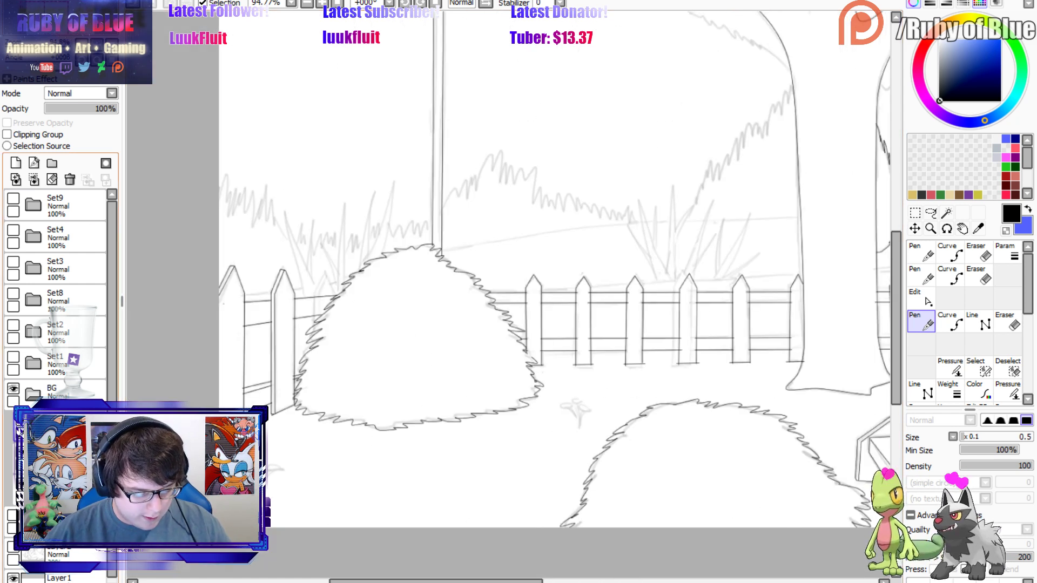
{"action": "scroll", "coordinate": [509, 270], "scroll_direction": "right", "scroll_amount": 6}
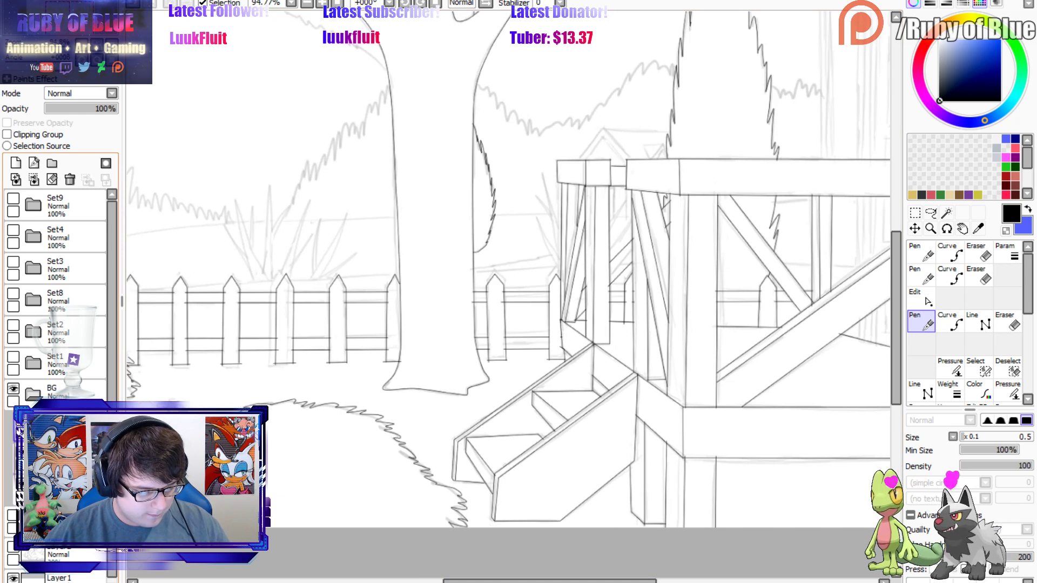
{"action": "left_click_drag", "start_coordinate": [53, 32], "coordinate": [38, 32]}
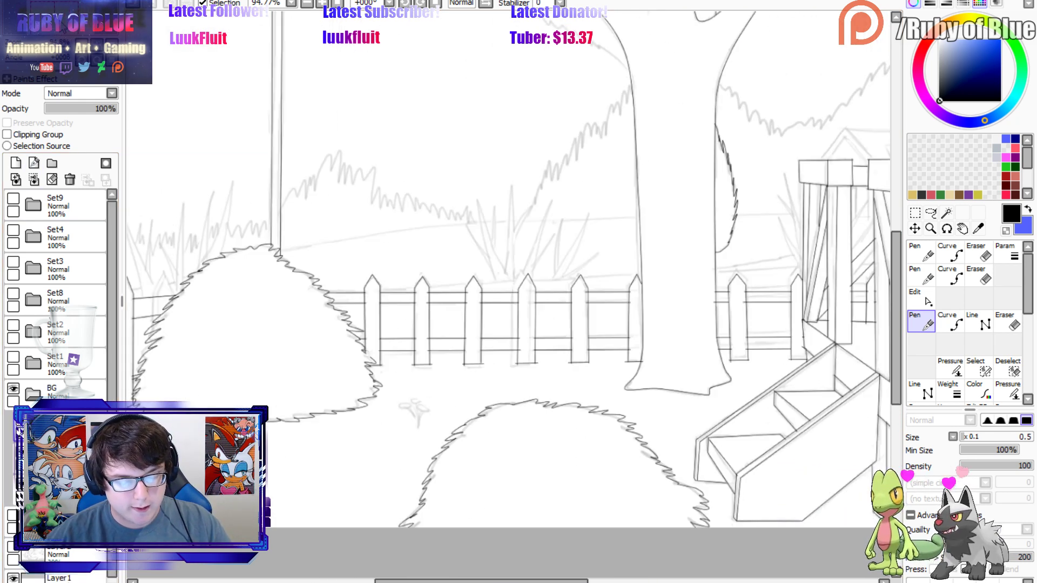
{"action": "key", "text": "c"}
{"action": "left_click", "coordinate": [380, 293]}
{"action": "key", "text": "n"}
{"action": "key", "text": "c"}
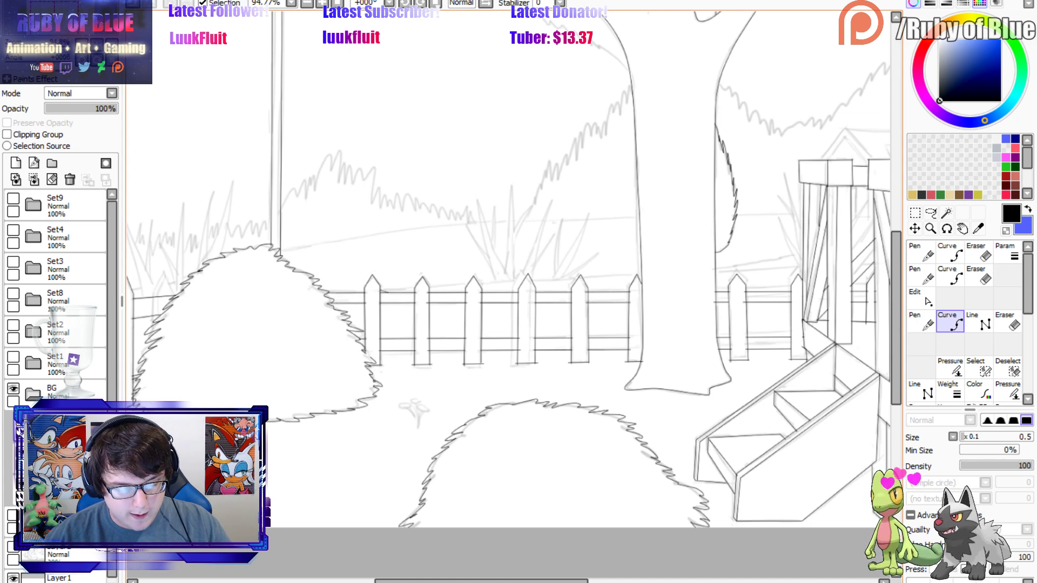
{"action": "left_click", "coordinate": [380, 291]}
{"action": "left_click_drag", "start_coordinate": [429, 580], "coordinate": [471, 581]}
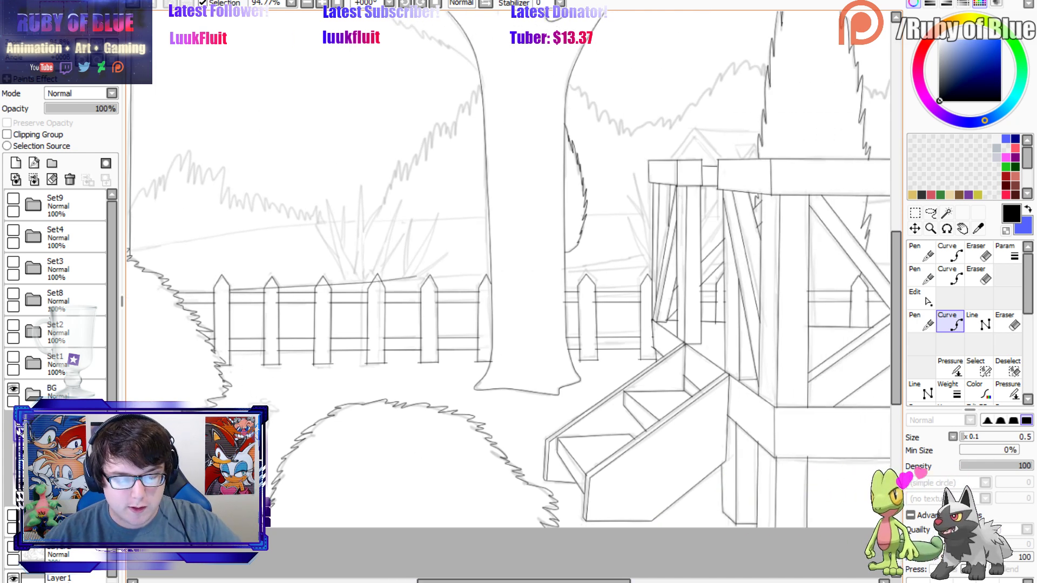
{"action": "key", "text": "n"}
{"action": "key", "text": "c"}
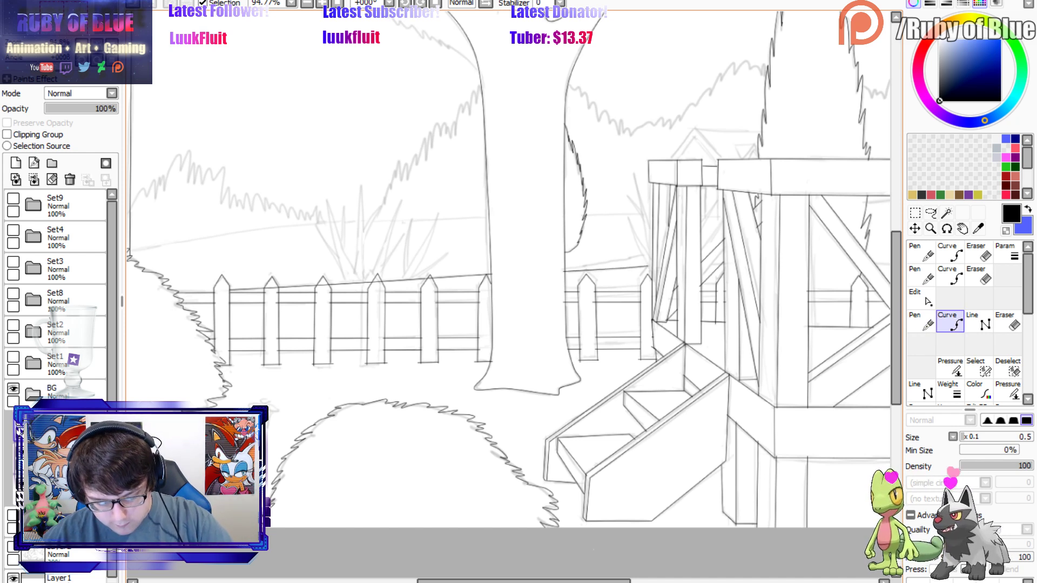
{"action": "scroll", "coordinate": [507, 270], "scroll_direction": "right", "scroll_amount": 5}
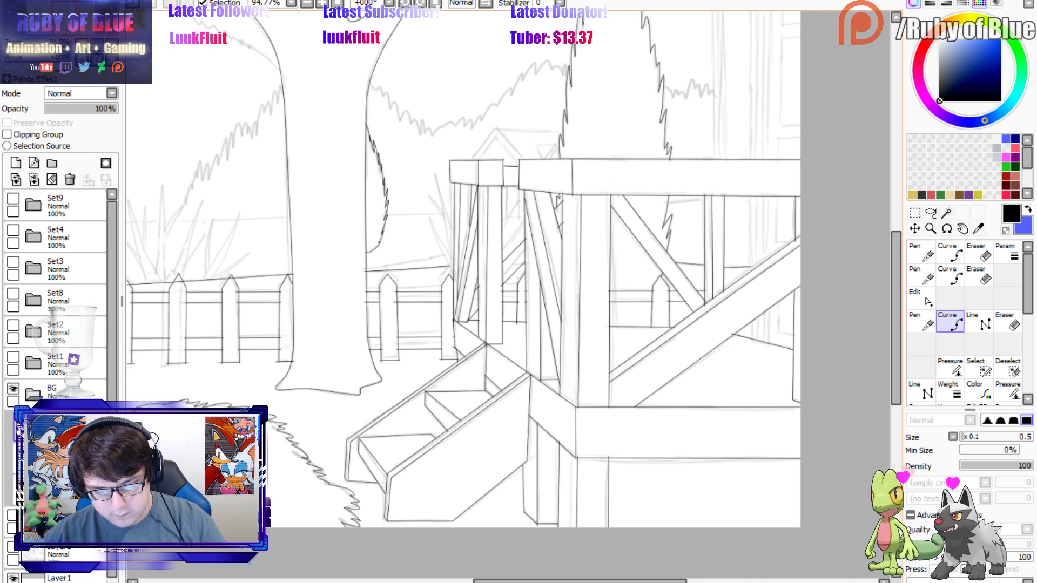
Erase the sloping ground line where it crosses the pickets of the back fence.
{"action": "key", "text": "n"}
{"action": "left_click", "coordinate": [53, 45]}
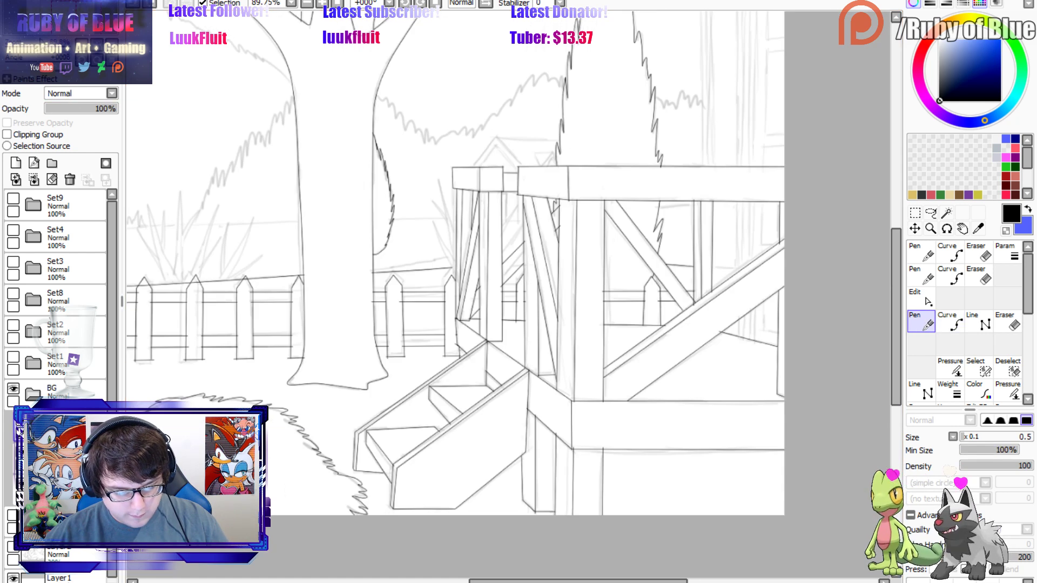
{"action": "left_click_drag", "start_coordinate": [32, 38], "coordinate": [33, 50]}
{"action": "scroll", "coordinate": [502, 330], "scroll_direction": "up", "scroll_amount": 4}
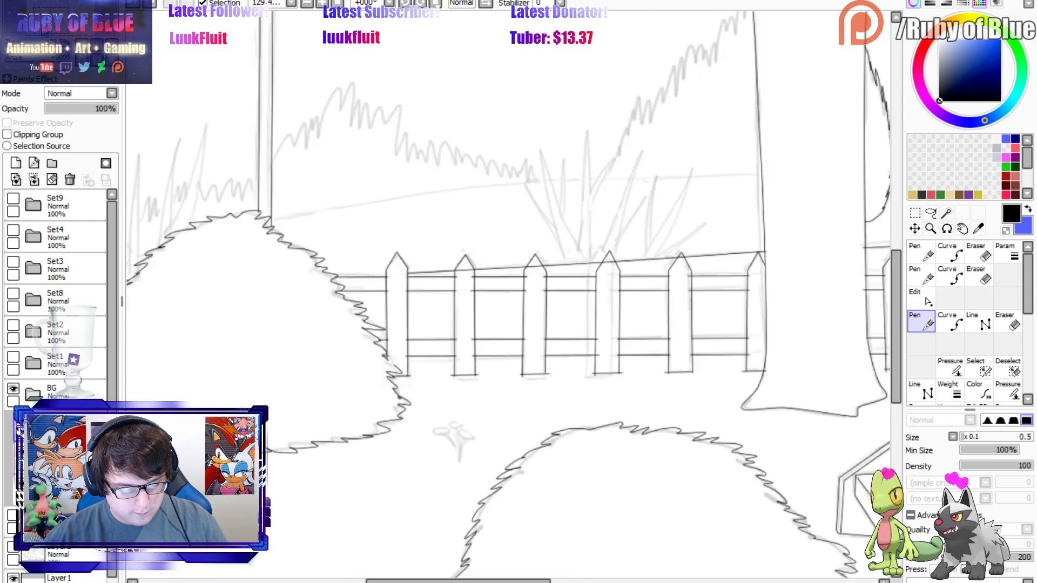
{"action": "key", "text": "e"}
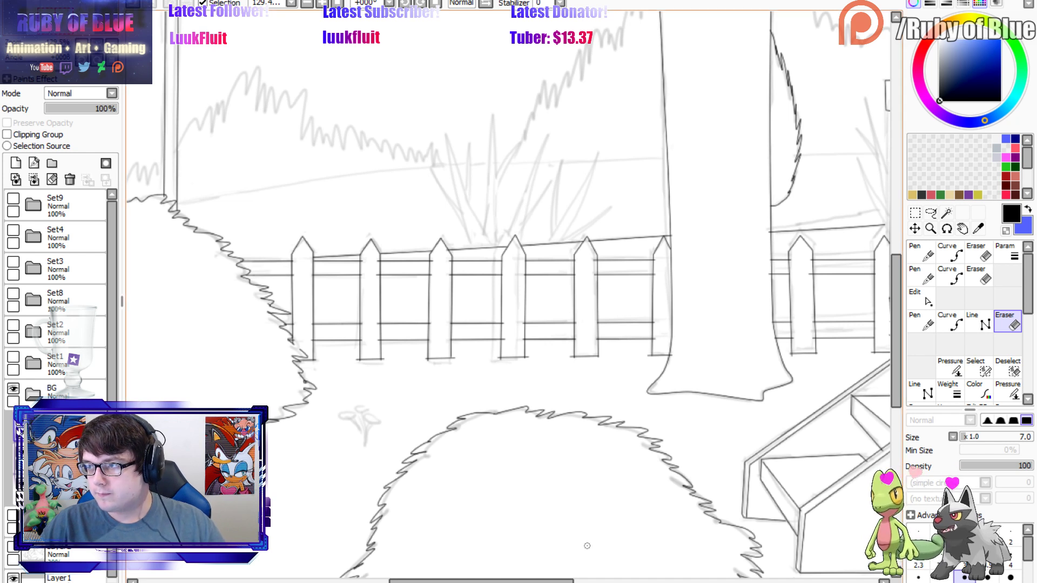
Trace both edges of the leftmost tall grass blade behind the fence, left of the large bush, with the Curve tool.
{"action": "left_click_drag", "start_coordinate": [538, 581], "coordinate": [439, 581]}
{"action": "left_click", "coordinate": [950, 322]}
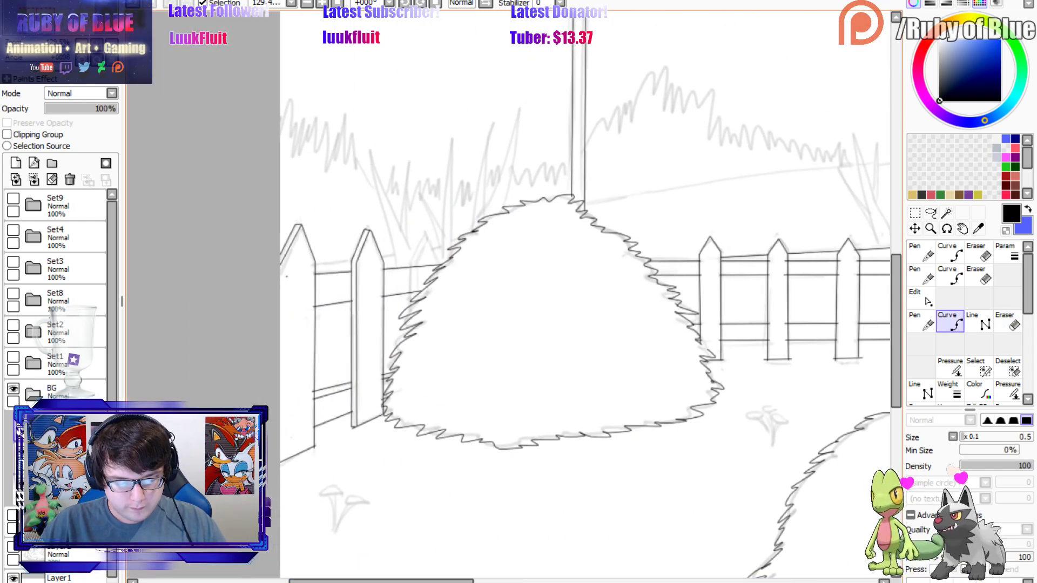
{"action": "left_click_drag", "start_coordinate": [397, 268], "coordinate": [376, 184]}
{"action": "double_click", "coordinate": [366, 133]}
{"action": "left_click", "coordinate": [366, 133]}
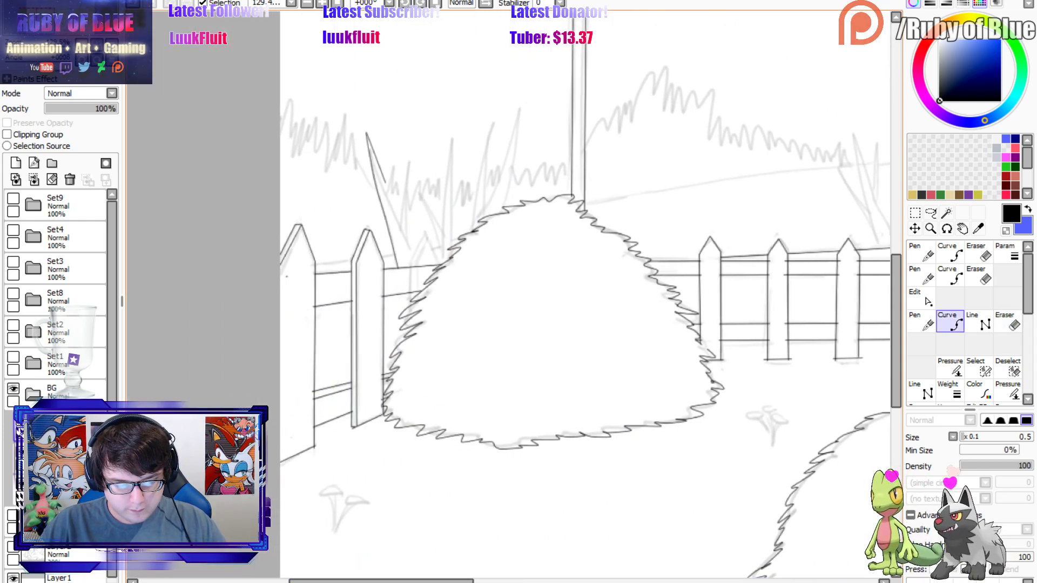
{"action": "double_click", "coordinate": [416, 266]}
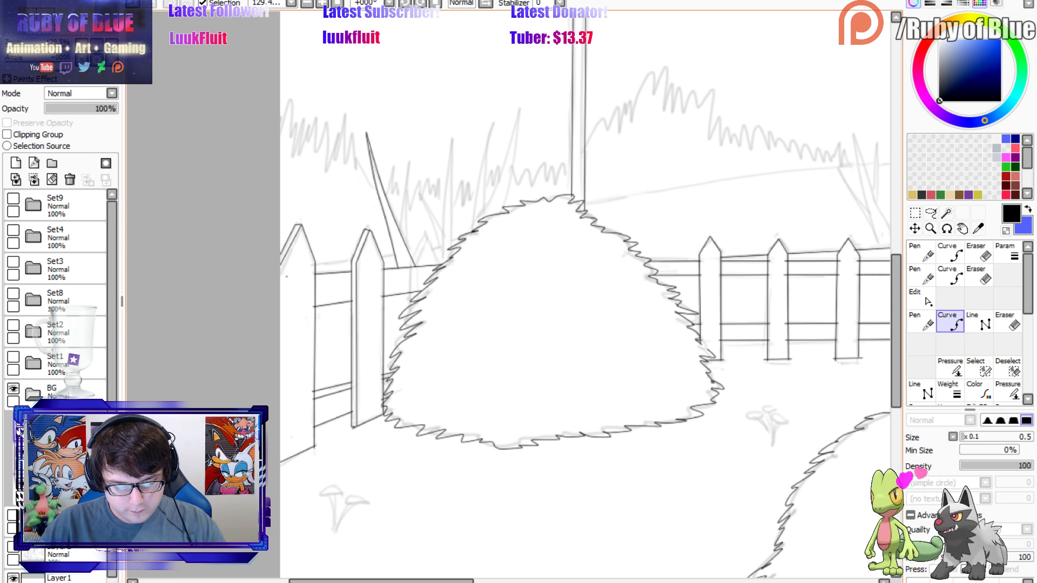
Trace both edges of the upright, narrow grass blade rising directly behind the left side of the large bush.
{"action": "left_click", "coordinate": [442, 264]}
{"action": "left_click", "coordinate": [445, 196]}
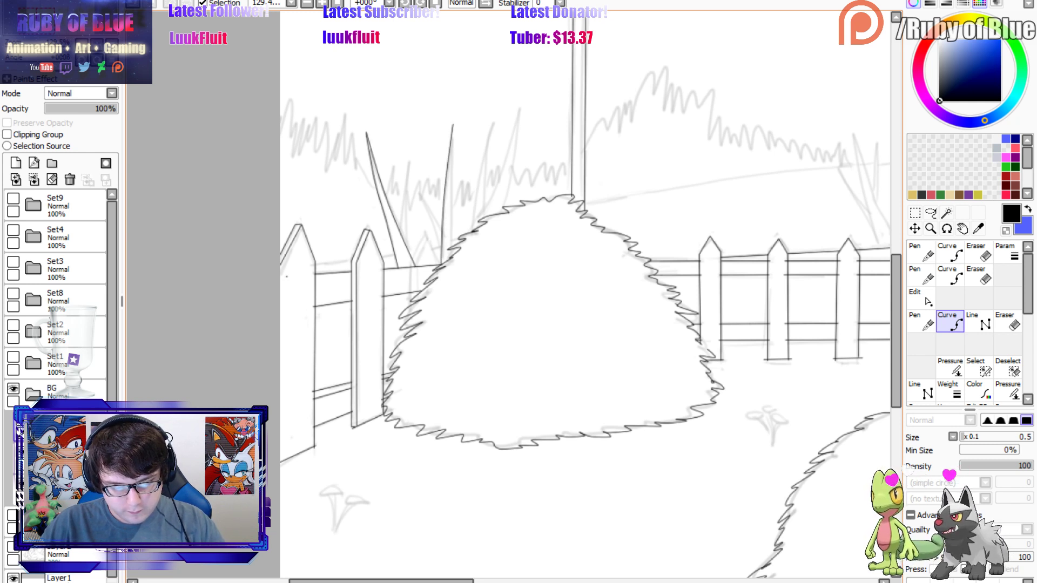
{"action": "left_click", "coordinate": [453, 125]}
{"action": "left_click", "coordinate": [454, 193]}
{"action": "double_click", "coordinate": [452, 246]}
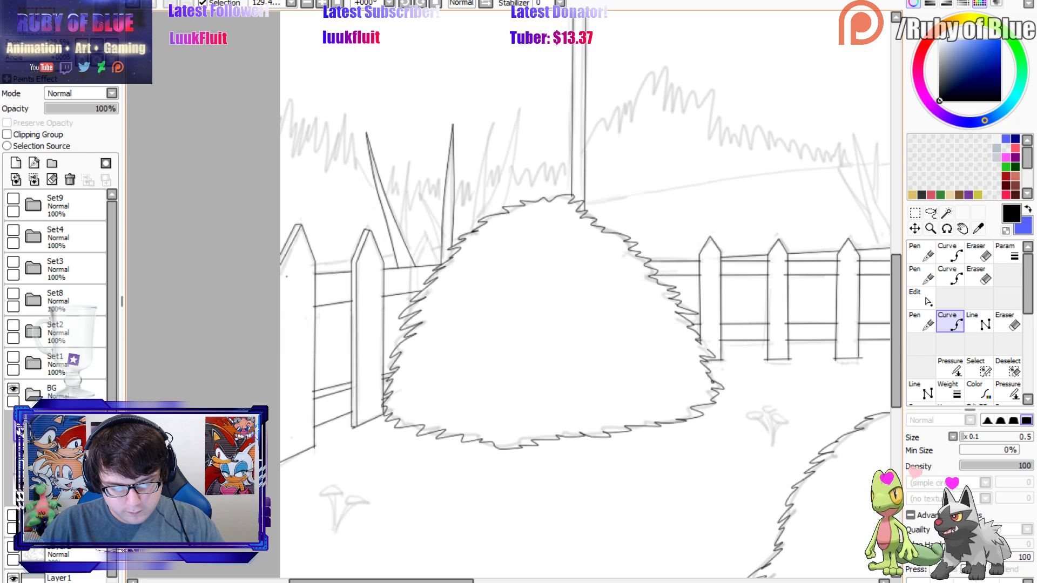
Trace the two right-leaning grass blades rising from the large bush's upper left slope.
{"action": "left_click", "coordinate": [474, 232]}
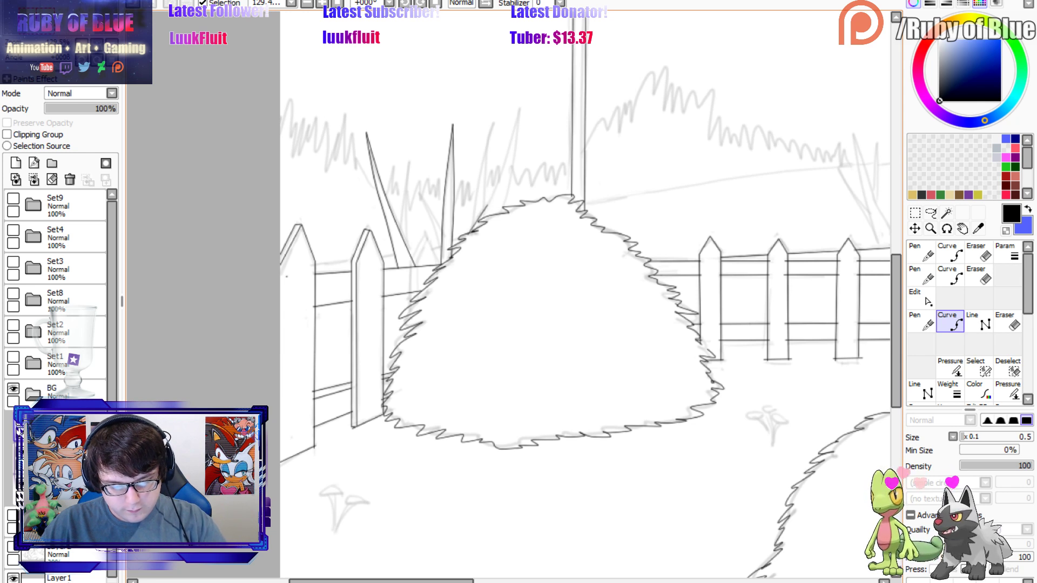
{"action": "left_click", "coordinate": [498, 178]}
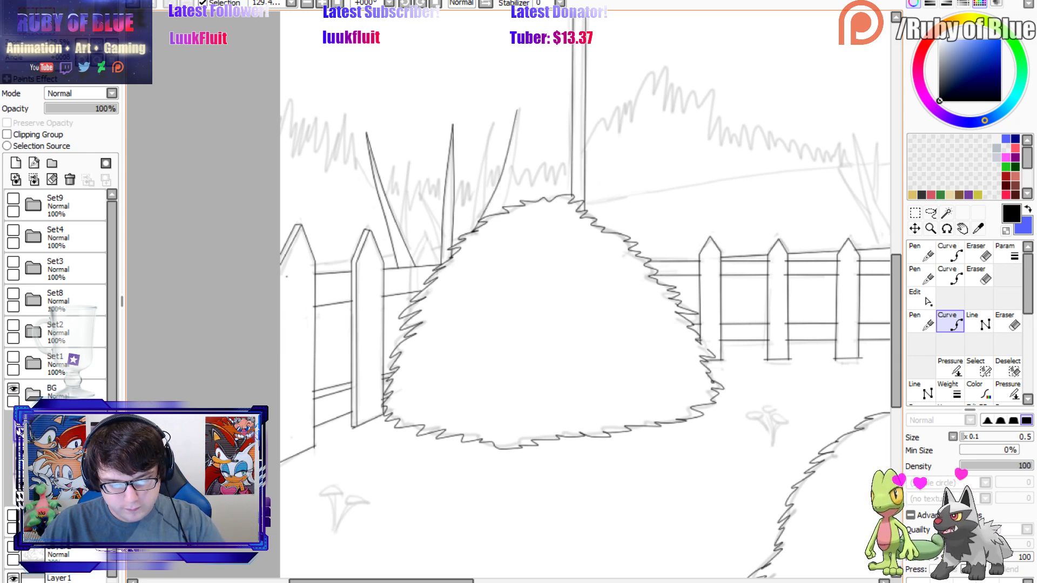
{"action": "left_click", "coordinate": [521, 105]}
{"action": "double_click", "coordinate": [501, 213]}
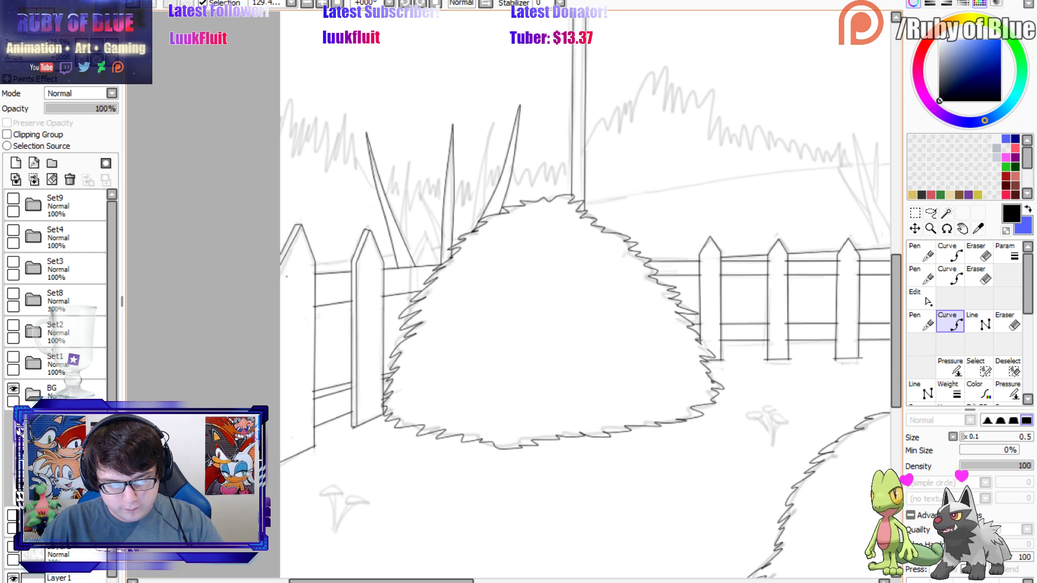
{"action": "left_click", "coordinate": [483, 215]}
{"action": "left_click", "coordinate": [485, 184]}
{"action": "left_click", "coordinate": [492, 126]}
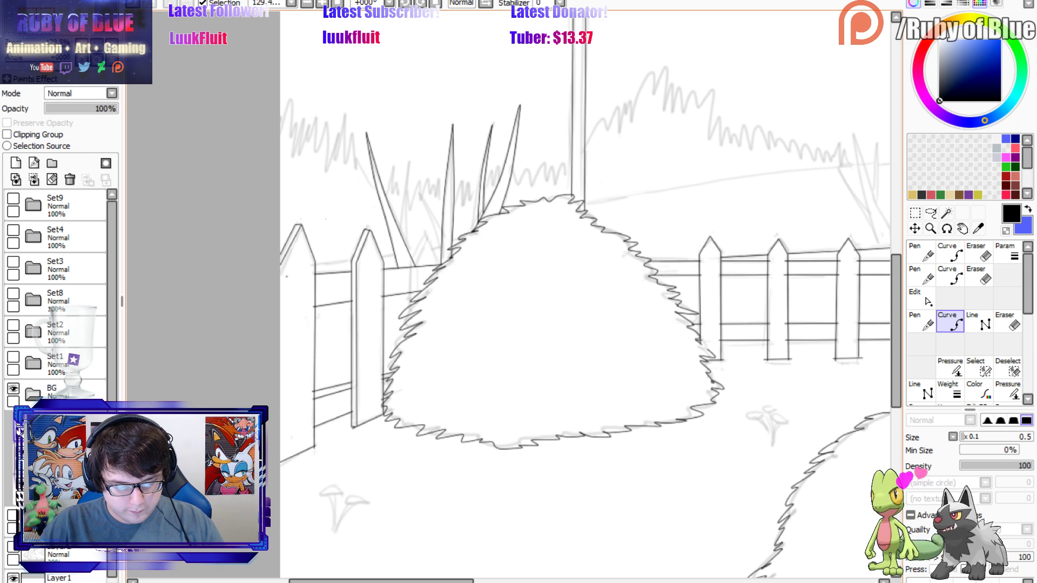
Trace the upper curved hill line from the slender trunk behind the bush to the large tree trunk, adjusting its curve to the sketch.
{"action": "scroll", "coordinate": [713, 382], "scroll_direction": "down", "scroll_amount": 5}
{"action": "scroll", "coordinate": [713, 382], "scroll_direction": "up", "scroll_amount": 3}
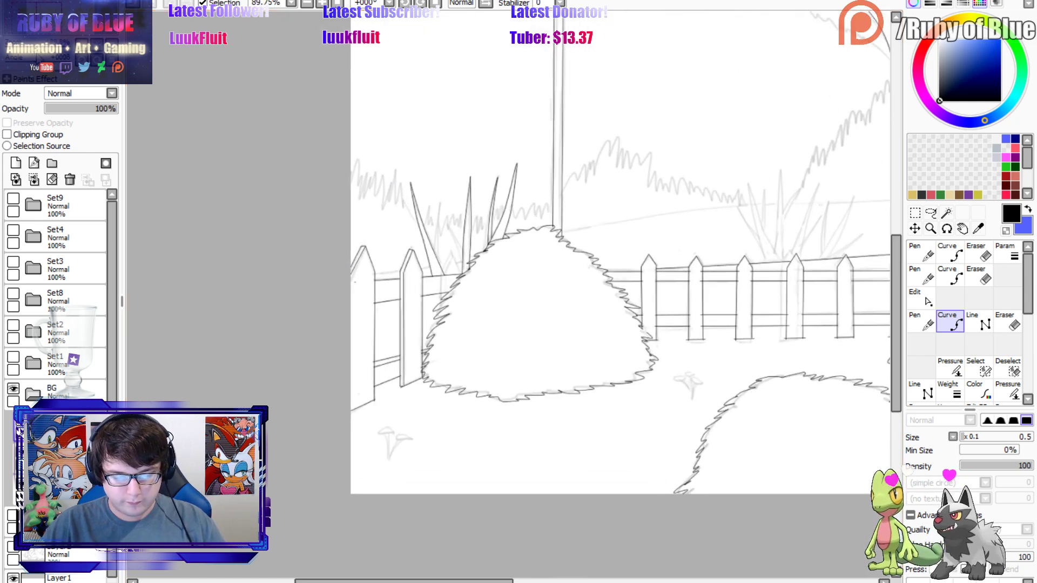
{"action": "left_click_drag", "start_coordinate": [713, 381], "coordinate": [660, 394]}
{"action": "key", "text": "n"}
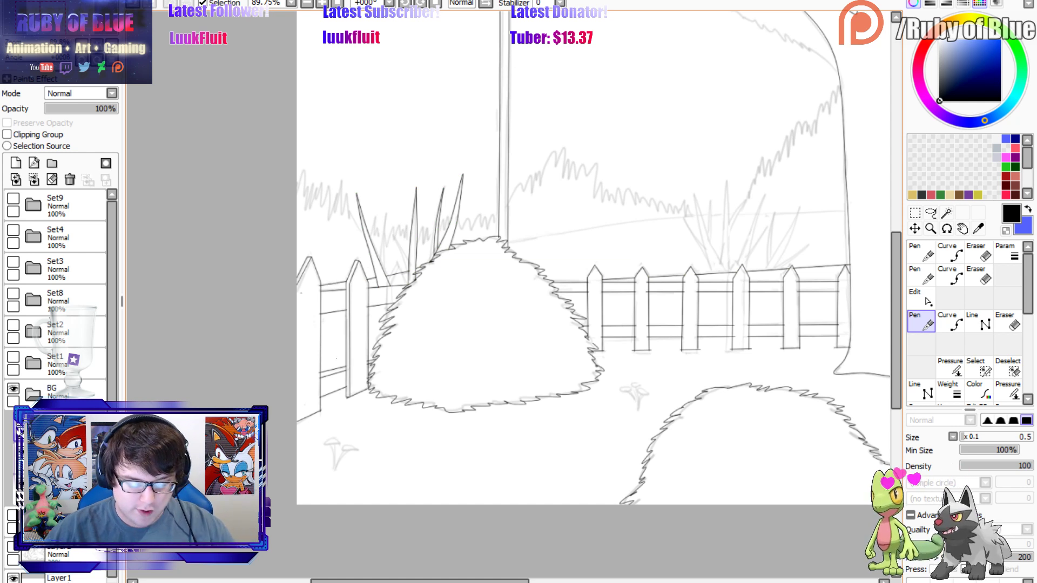
{"action": "key", "text": "e"}
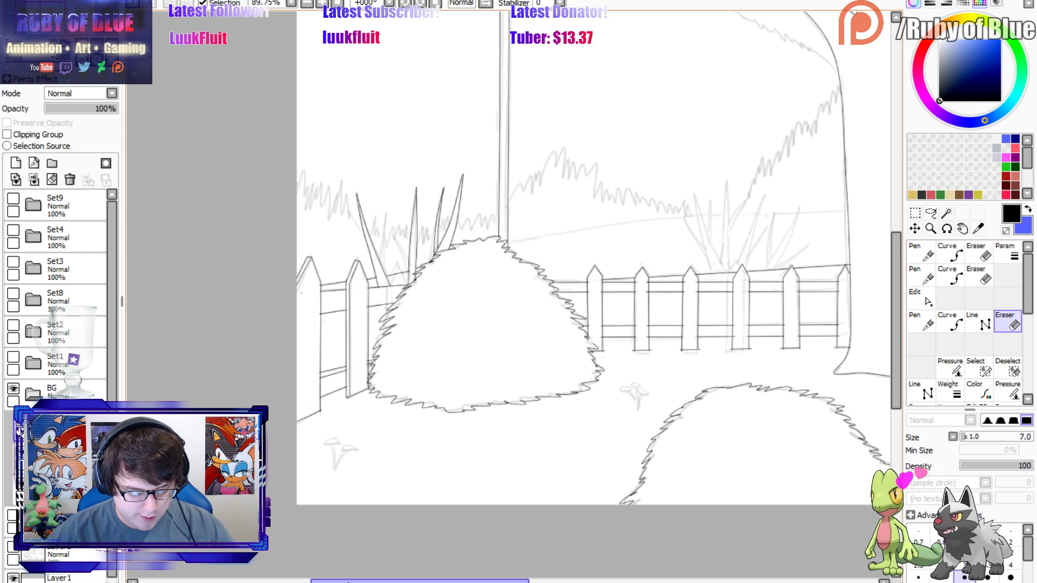
{"action": "scroll", "coordinate": [594, 260], "scroll_direction": "right", "scroll_amount": 3}
{"action": "key", "text": "c"}
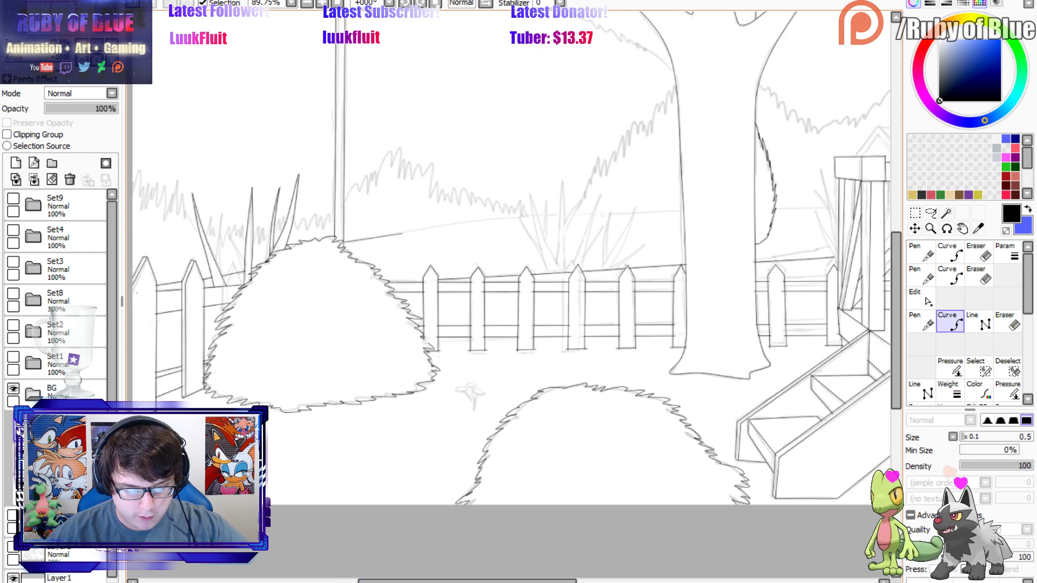
{"action": "left_click", "coordinate": [444, 226]}
{"action": "left_click", "coordinate": [599, 213]}
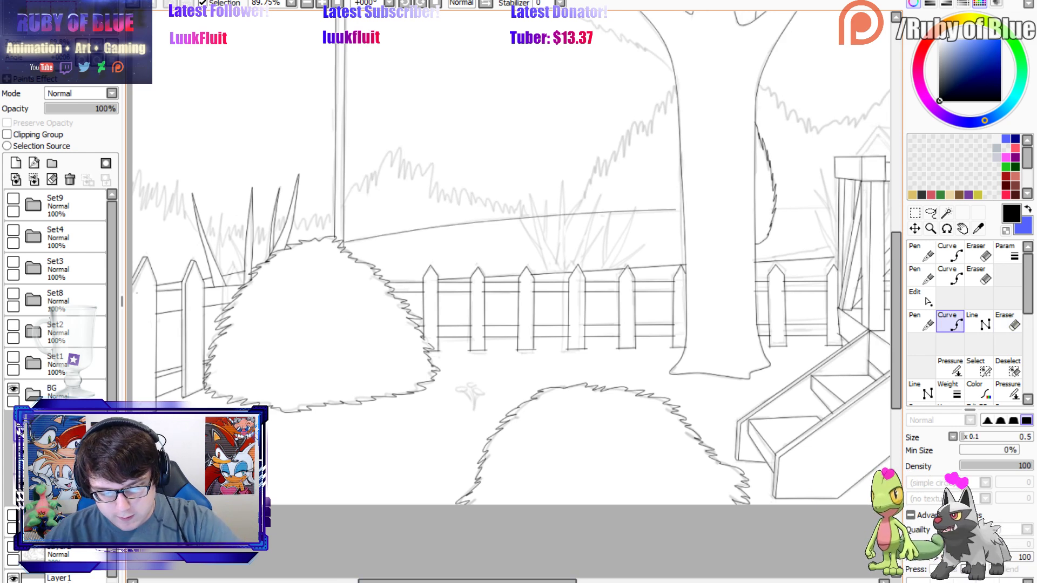
{"action": "double_click", "coordinate": [684, 210]}
{"action": "left_click", "coordinate": [601, 215], "text": "ctrl"}
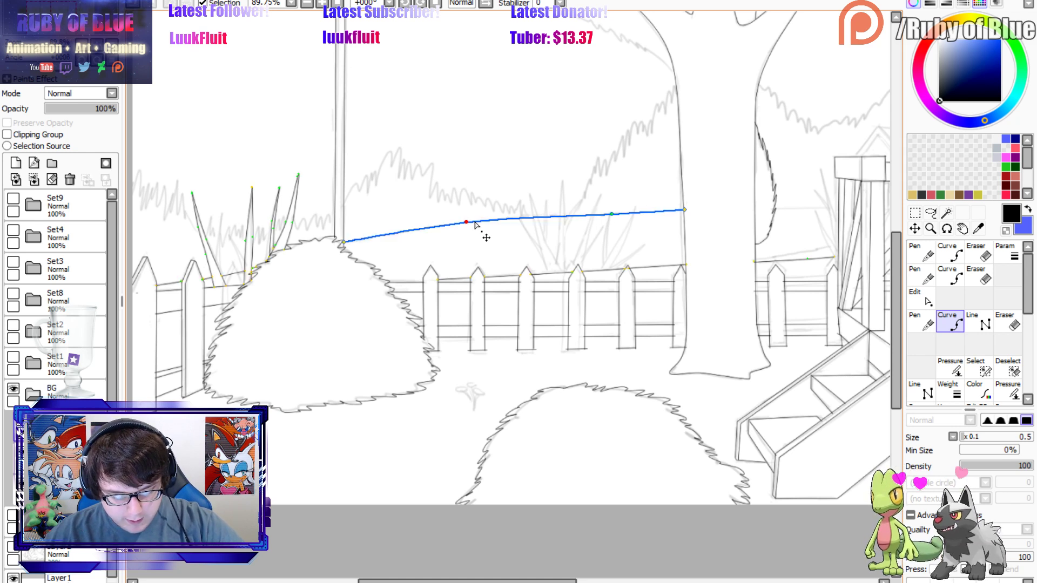
Continue the upper hill line from the foliage edge beside the large tree trunk to the deck railing.
{"action": "left_click_drag", "start_coordinate": [464, 581], "coordinate": [556, 574]}
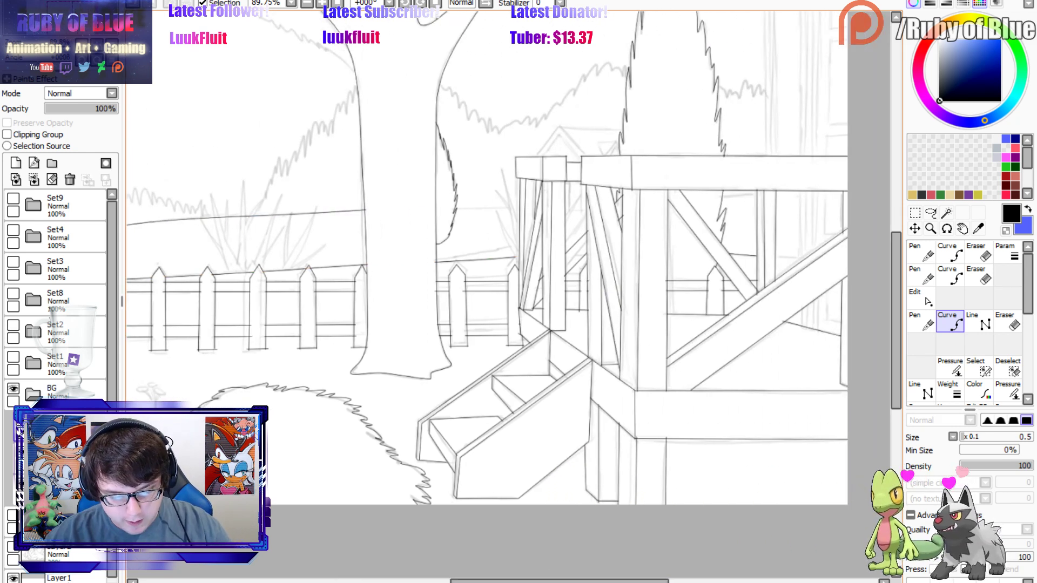
{"action": "left_click", "coordinate": [454, 207]}
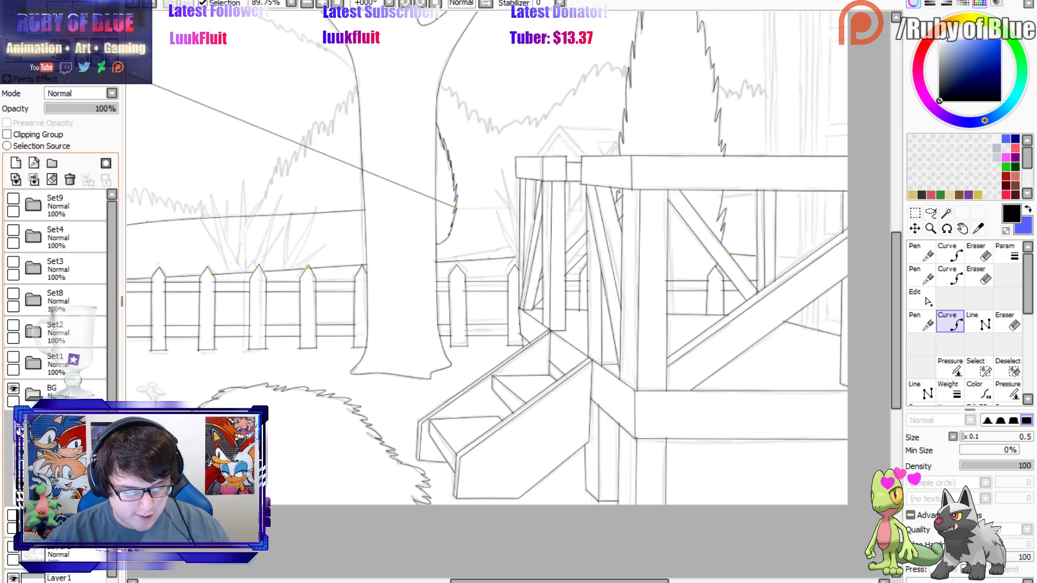
{"action": "double_click", "coordinate": [508, 208]}
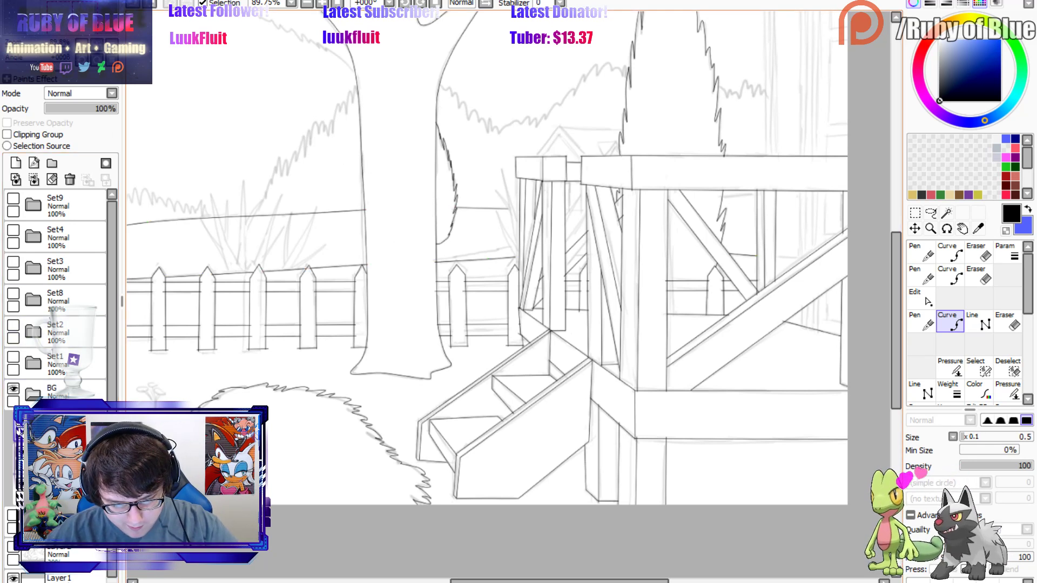
{"action": "key", "text": "n"}
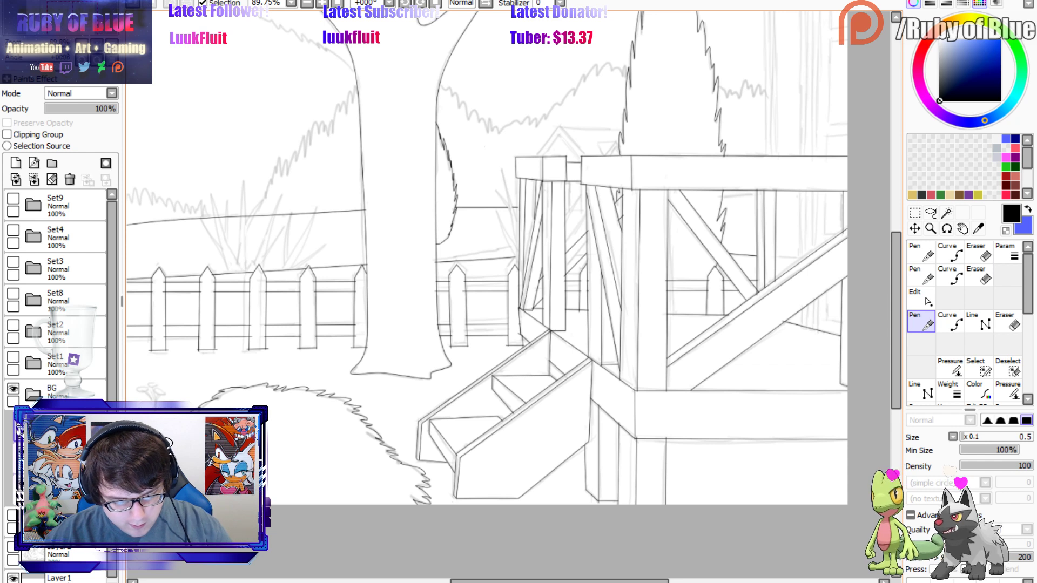
{"action": "left_click_drag", "start_coordinate": [485, 146], "coordinate": [528, 135]}
{"action": "left_click", "coordinate": [13, 428]}
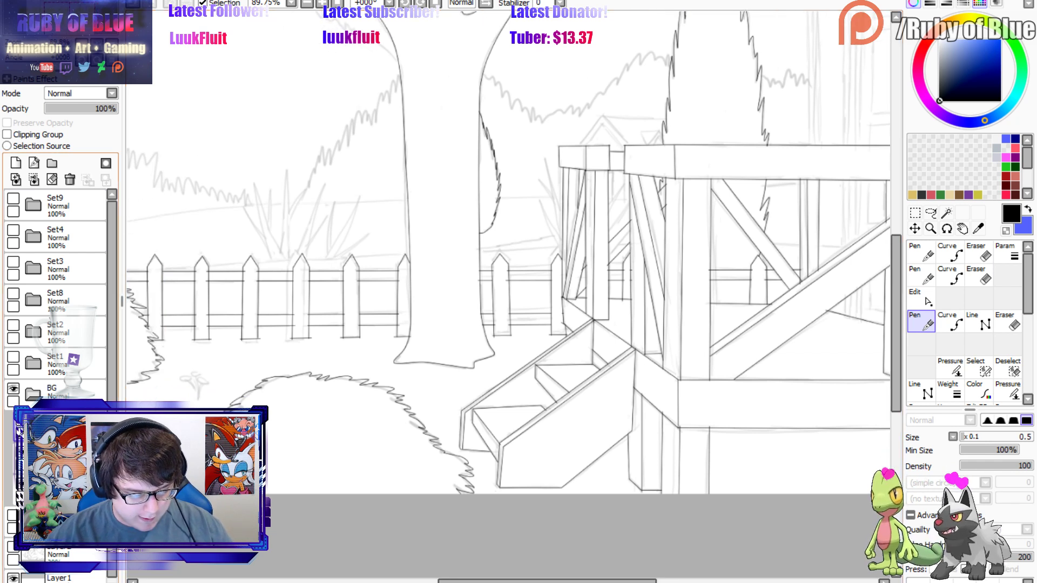
{"action": "left_click", "coordinate": [13, 429]}
{"action": "left_click", "coordinate": [13, 428]}
{"action": "left_click", "coordinate": [22, 428]}
{"action": "left_click", "coordinate": [23, 428]}
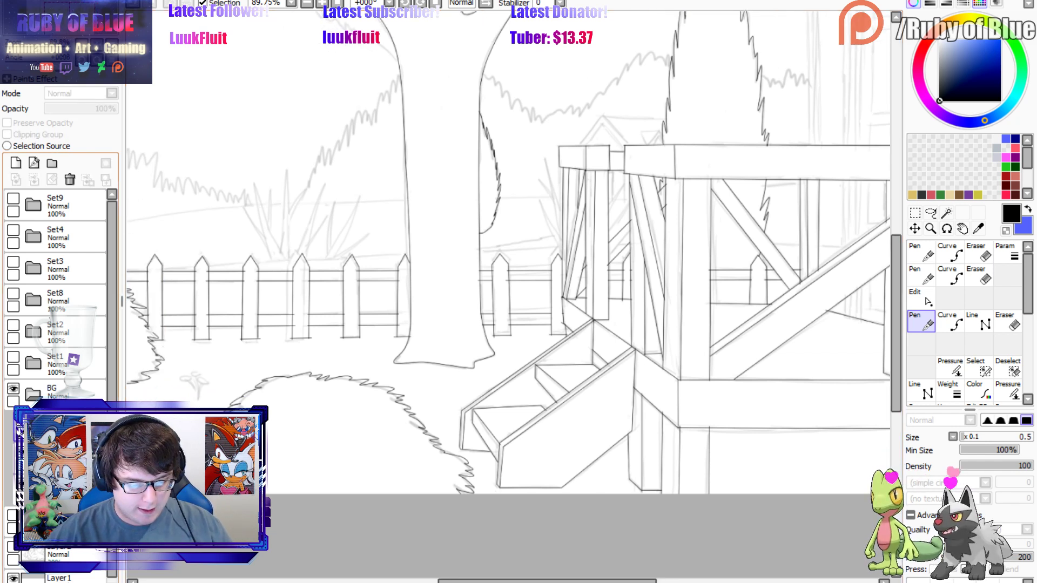
{"action": "left_click", "coordinate": [23, 428]}
{"action": "left_click", "coordinate": [65, 460]}
{"action": "left_click", "coordinate": [64, 428]}
{"action": "left_click", "coordinate": [65, 393]}
{"action": "key", "text": "ctrl+z"}
{"action": "key", "text": "ctrl+z"}
{"action": "key", "text": "ctrl+z"}
{"action": "key", "text": "ctrl+z"}
{"action": "key", "text": "ctrl+z"}
{"action": "key", "text": "ctrl+z"}
{"action": "key", "text": "ctrl+z"}
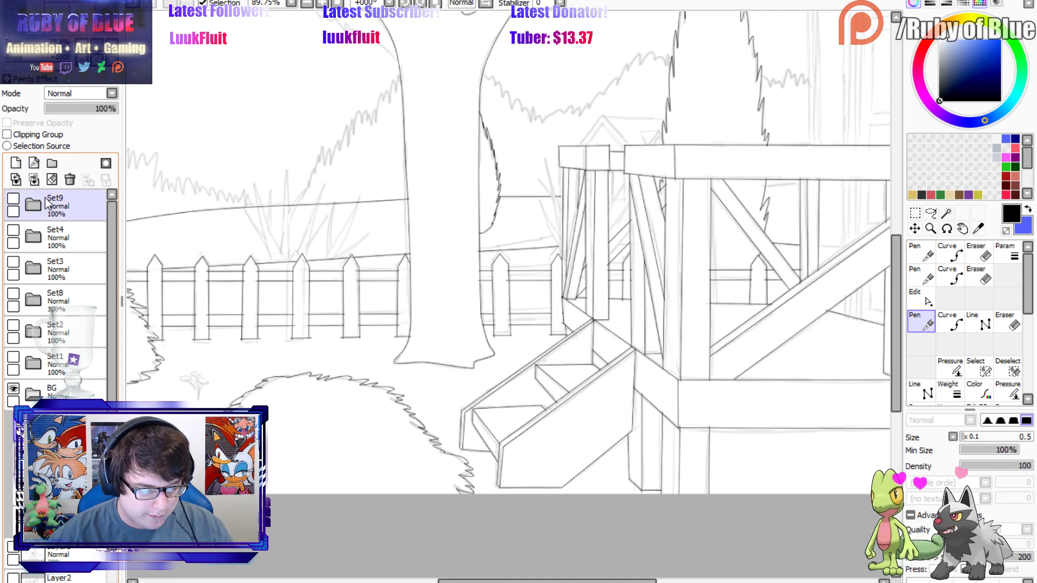
{"action": "key", "text": "ctrl+y"}
{"action": "key", "text": "ctrl+y"}
{"action": "key", "text": "ctrl+y"}
{"action": "key", "text": "ctrl+y"}
{"action": "key", "text": "ctrl+y"}
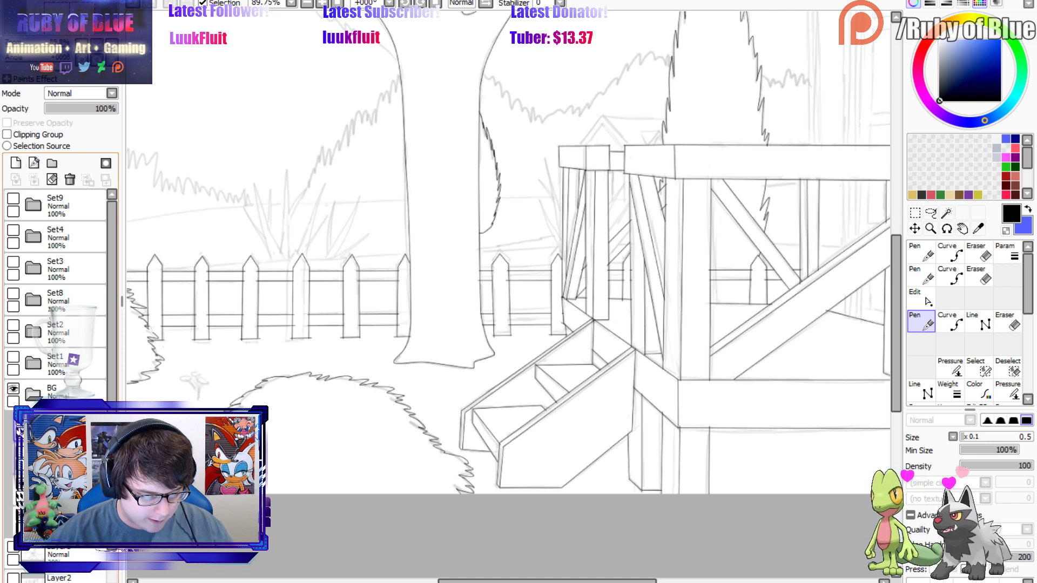
{"action": "left_click", "coordinate": [22, 484]}
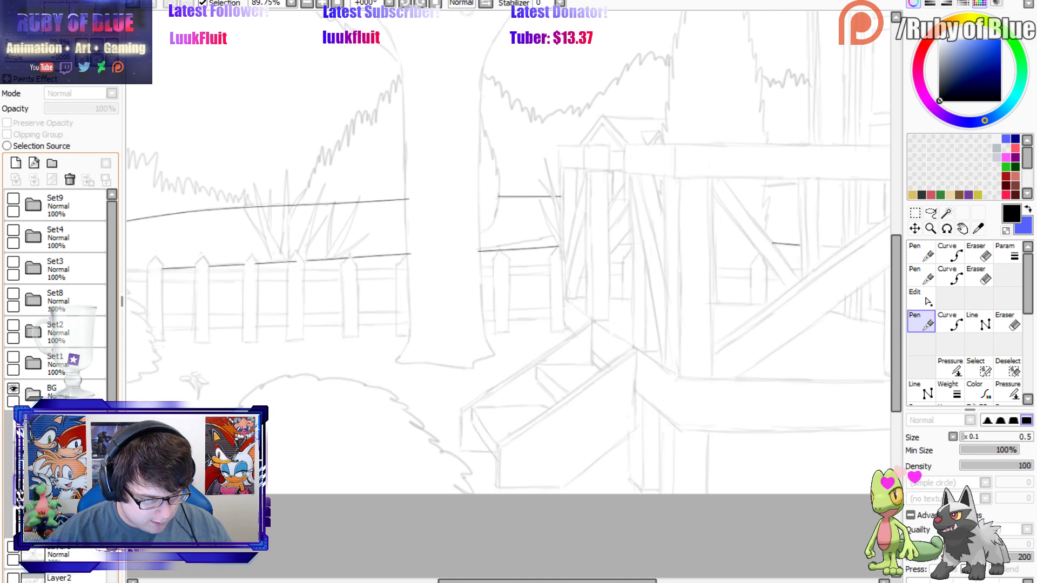
{"action": "left_click", "coordinate": [22, 484]}
{"action": "left_click", "coordinate": [70, 180]}
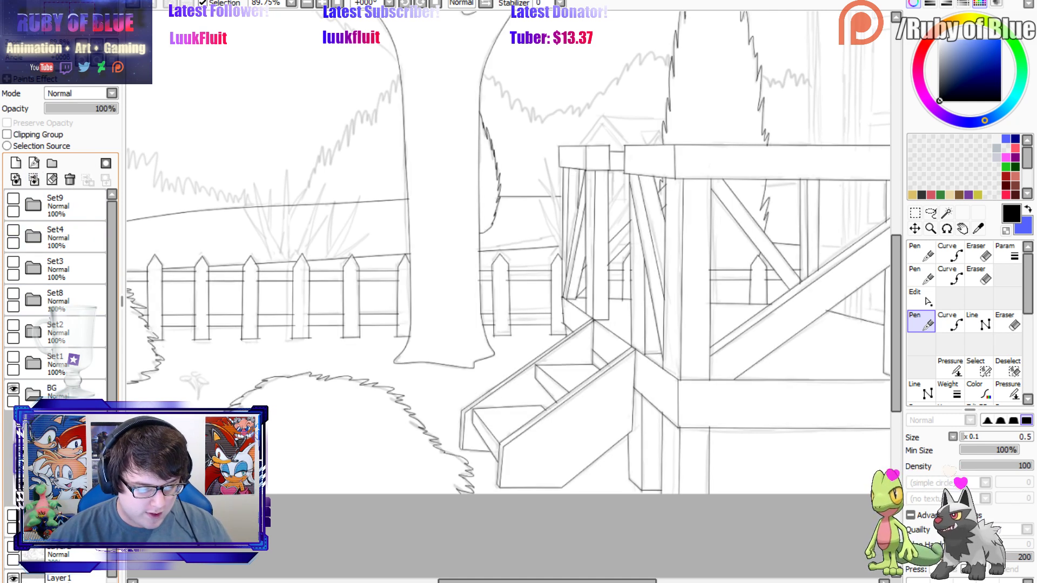
Trace the cluster of pointed grass blades behind the back fence, left of the large tree trunk.
{"action": "key", "text": "c"}
{"action": "left_click", "coordinate": [275, 262]}
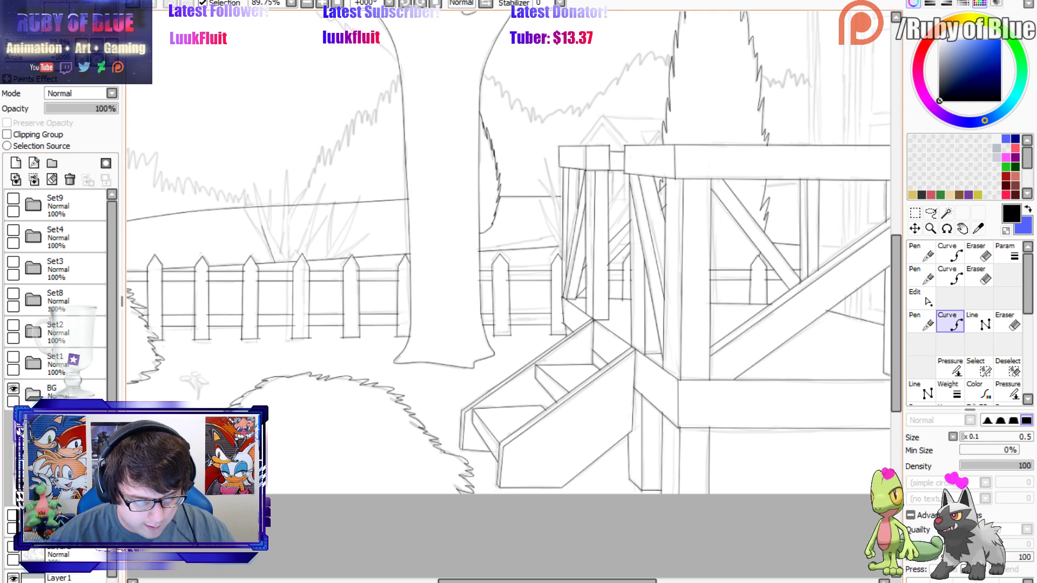
{"action": "left_click", "coordinate": [253, 179]}
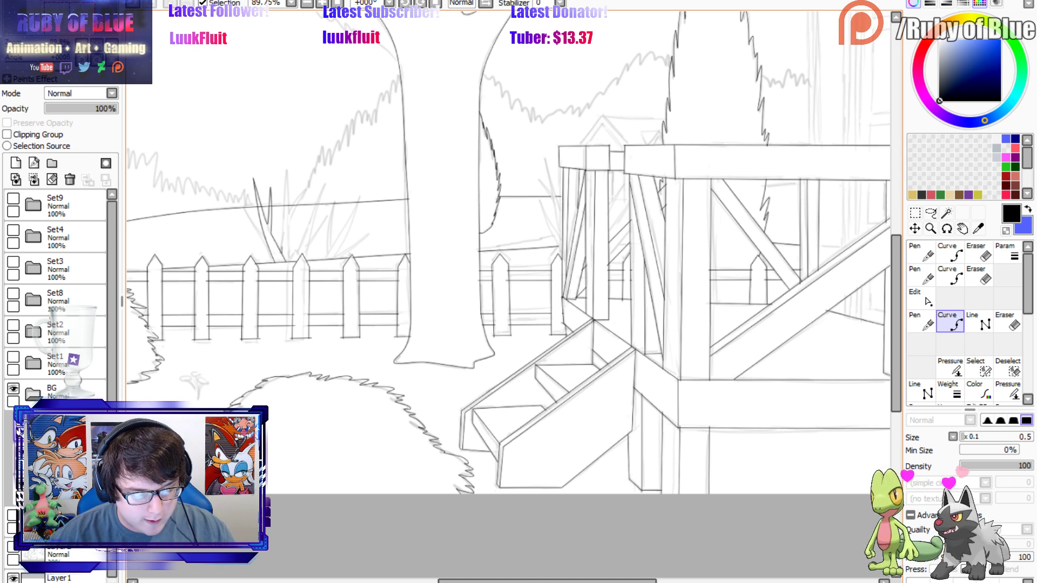
{"action": "left_click", "coordinate": [282, 252]}
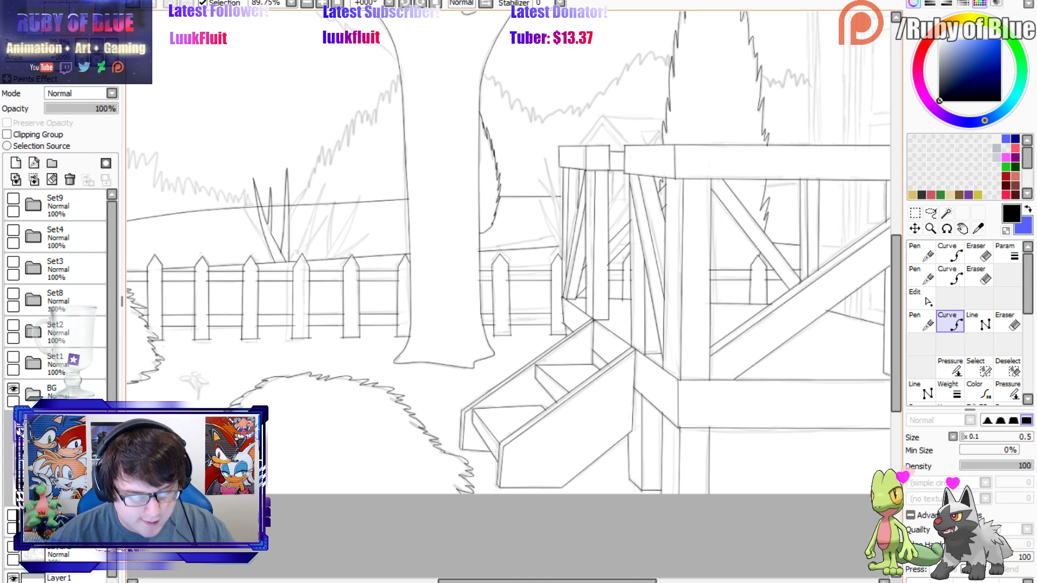
{"action": "left_click", "coordinate": [296, 259]}
{"action": "left_click", "coordinate": [325, 183]}
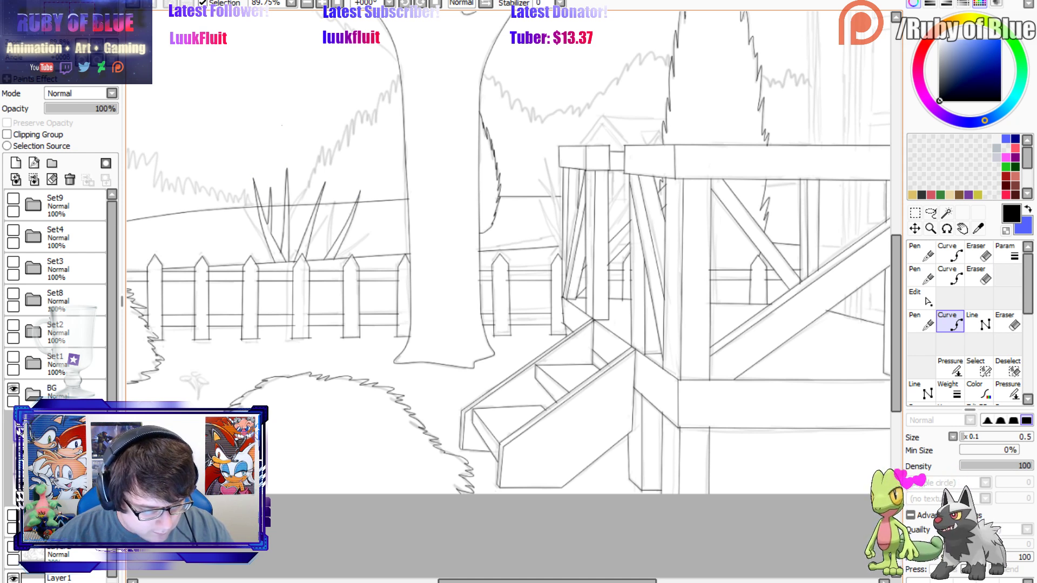
{"action": "key", "text": "e"}
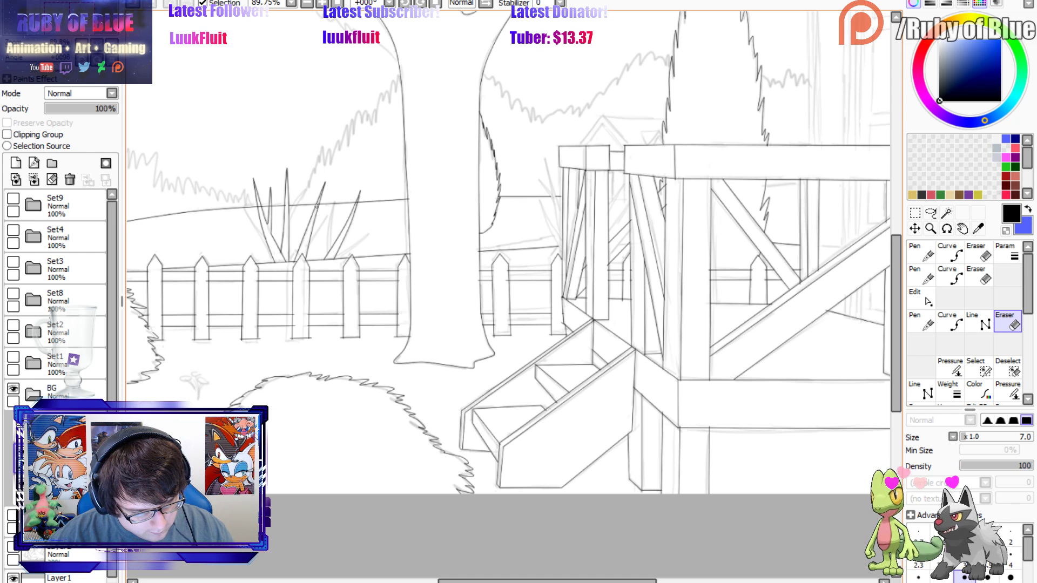
{"action": "key", "text": "n"}
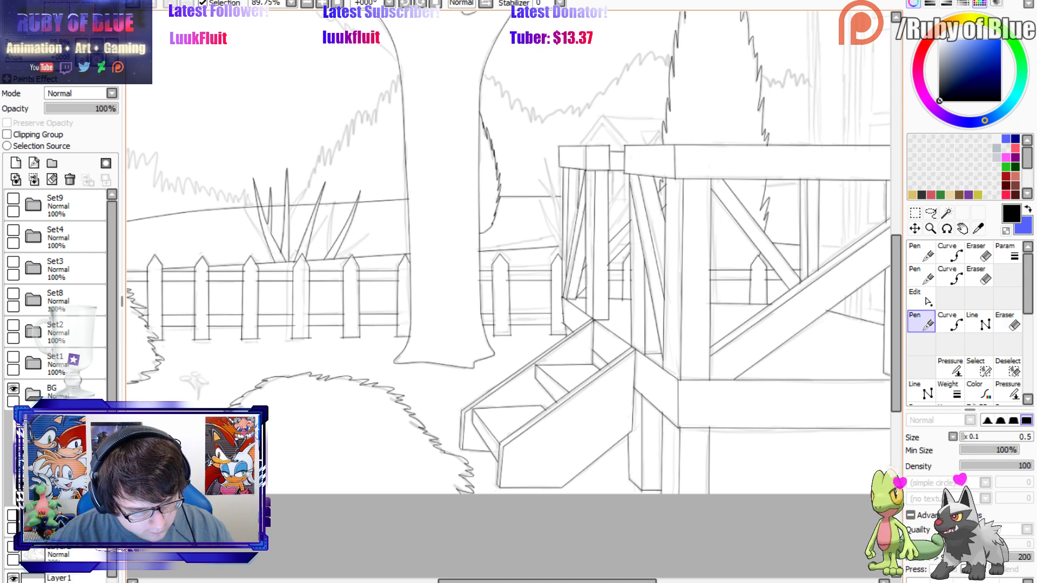
{"action": "key", "text": "e"}
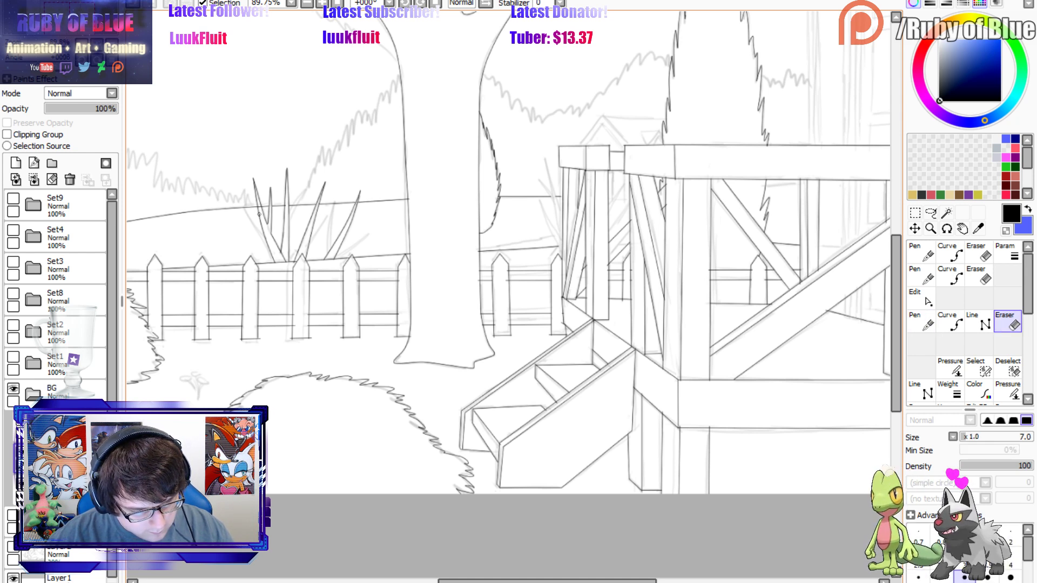
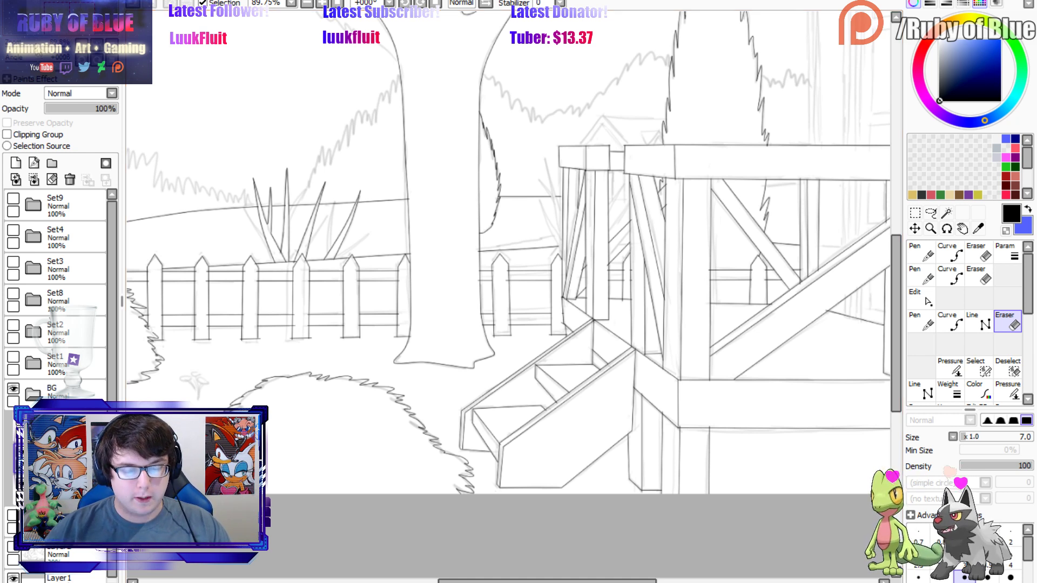
Trace the left-leaning grass blades beside the deck railing's far left post with curve strokes.
{"action": "key", "text": "ctrl+plus"}
{"action": "left_click_drag", "start_coordinate": [39, 24], "coordinate": [50, 21]}
{"action": "key", "text": "c"}
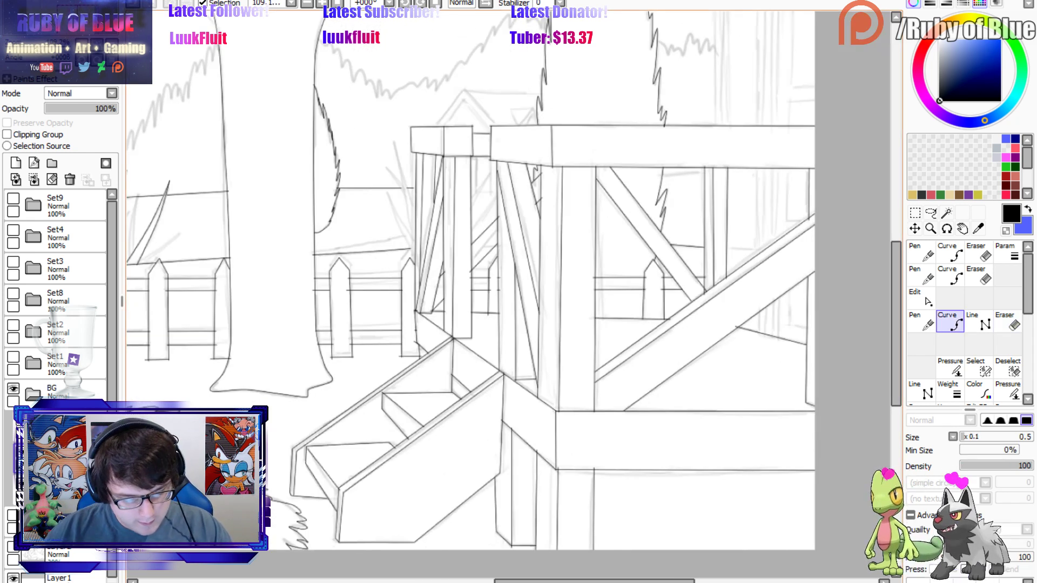
{"action": "left_click", "coordinate": [415, 222]}
{"action": "left_click", "coordinate": [392, 137]}
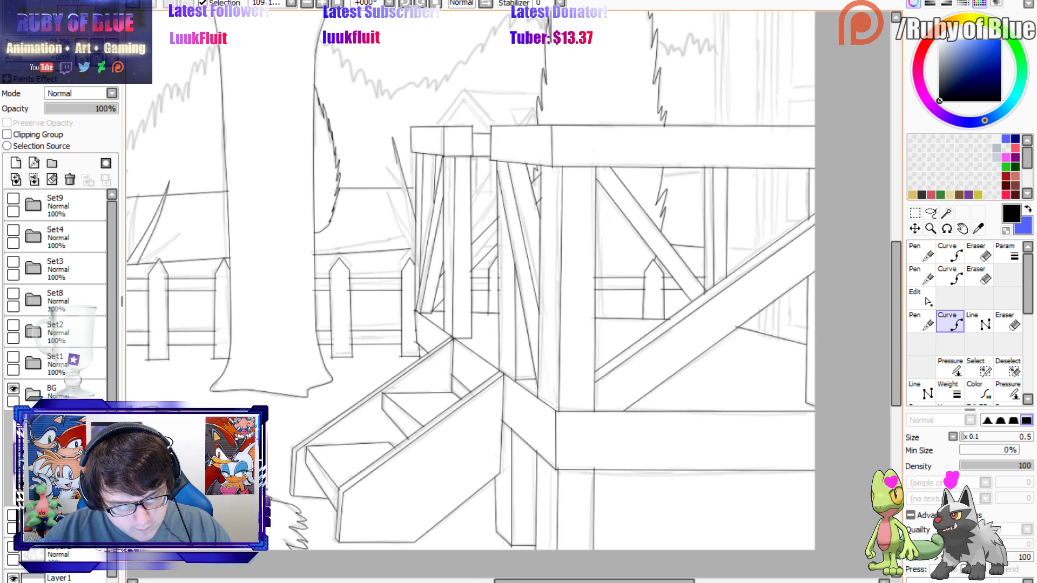
{"action": "left_click", "coordinate": [403, 189]}
{"action": "left_click", "coordinate": [415, 240]}
{"action": "key", "text": "n"}
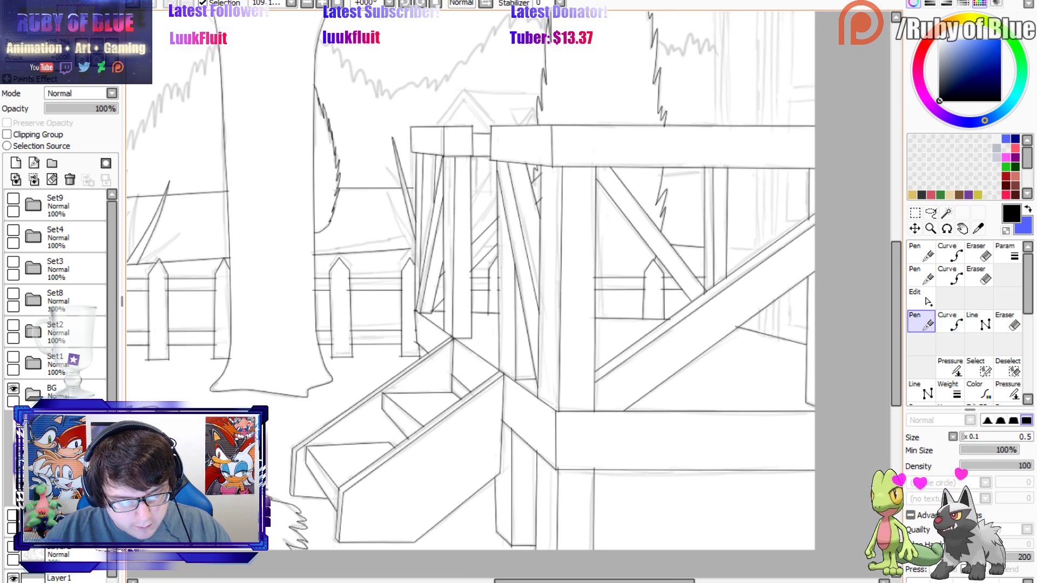
{"action": "key", "text": "c"}
{"action": "left_click", "coordinate": [415, 243]}
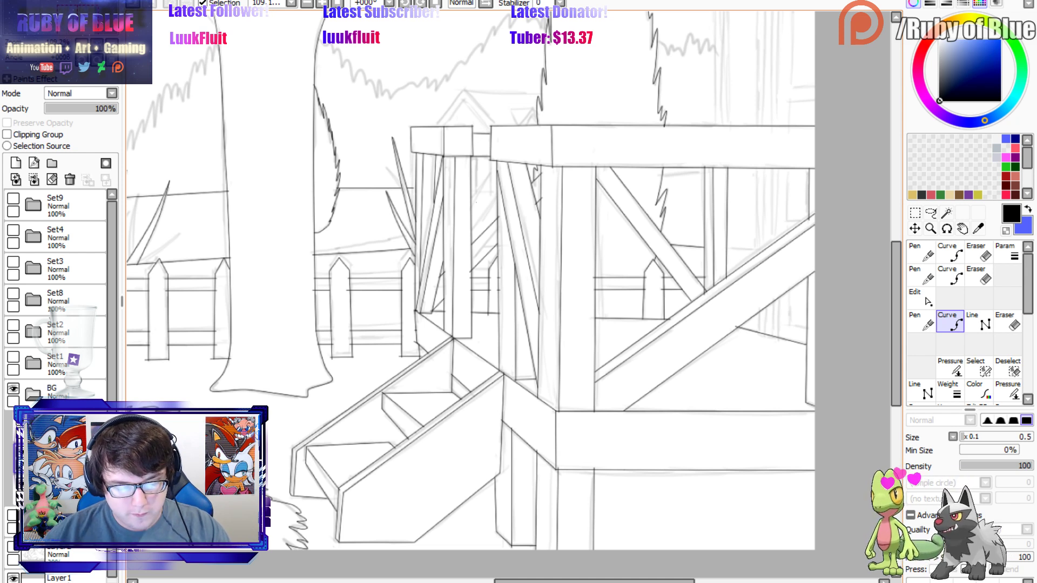
{"action": "key", "text": "n"}
Trace the right-leaning grass blades visible between the deck railing's left posts.
{"action": "key", "text": "c"}
{"action": "left_click", "coordinate": [472, 208]}
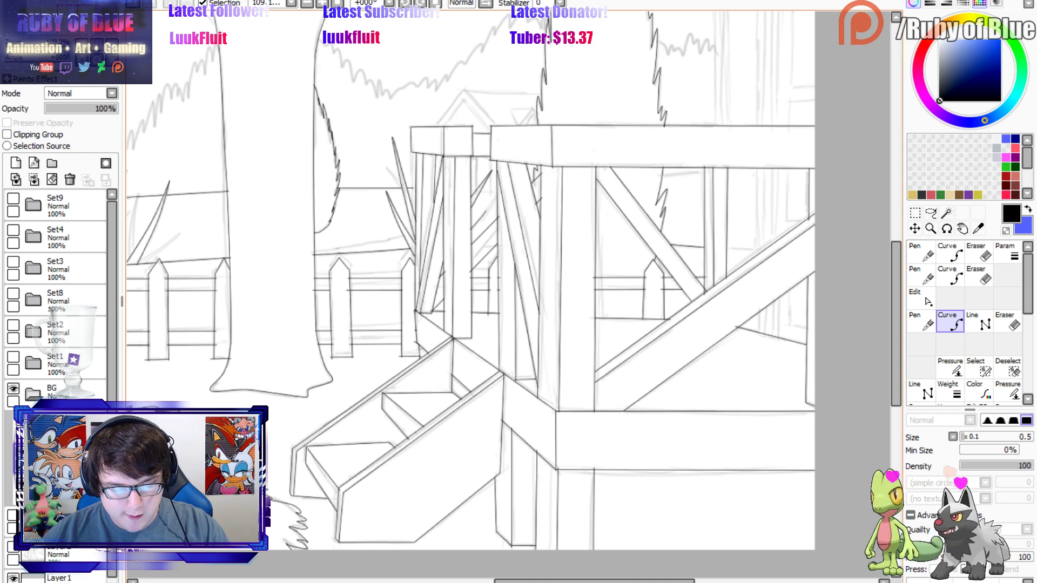
{"action": "left_click", "coordinate": [496, 195]}
{"action": "left_click", "coordinate": [485, 219]}
{"action": "double_click", "coordinate": [471, 230]}
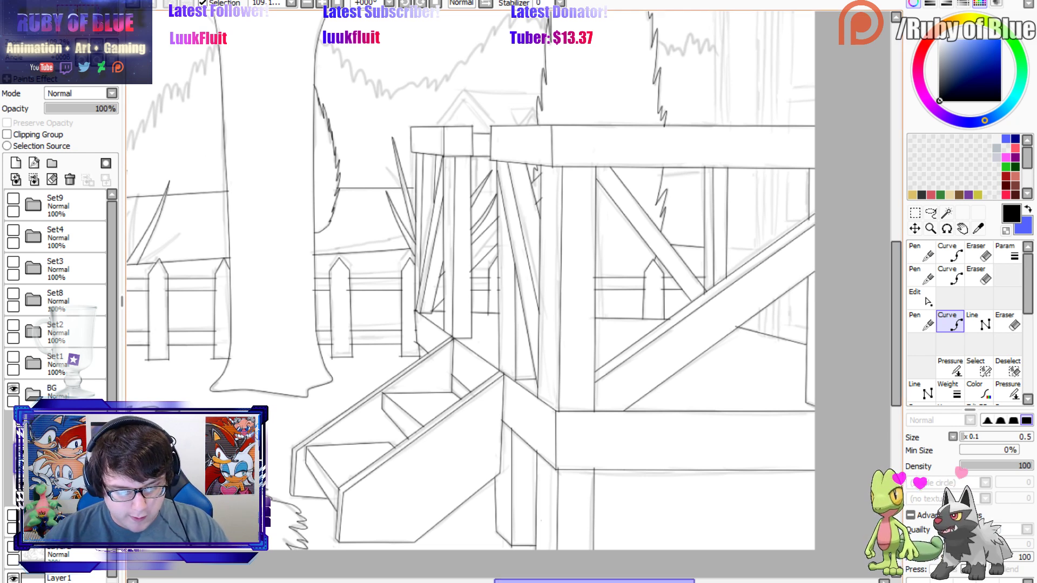
{"action": "key", "text": "ctrl"}
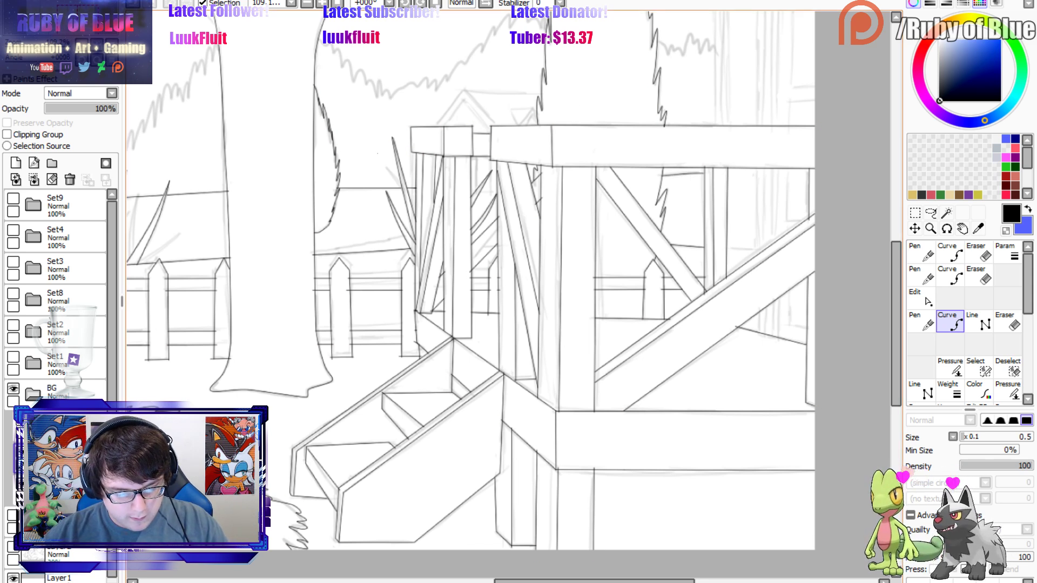
Trace the distant house's gabled roof above the deck railing with straight lines, including its ridge and inner gable edge.
{"action": "key", "text": "l"}
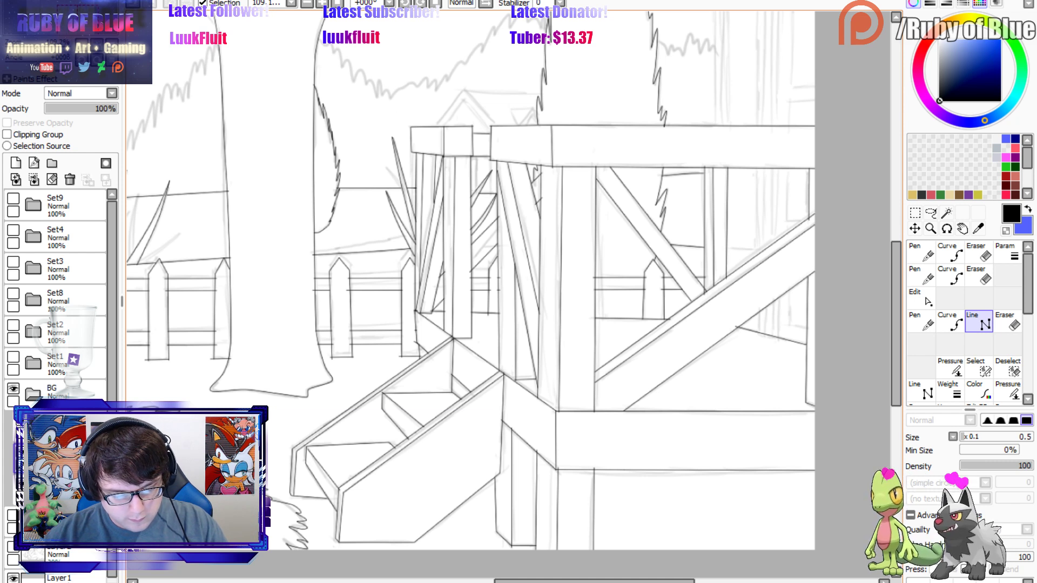
{"action": "left_click", "coordinate": [436, 126]}
{"action": "left_click", "coordinate": [465, 90]}
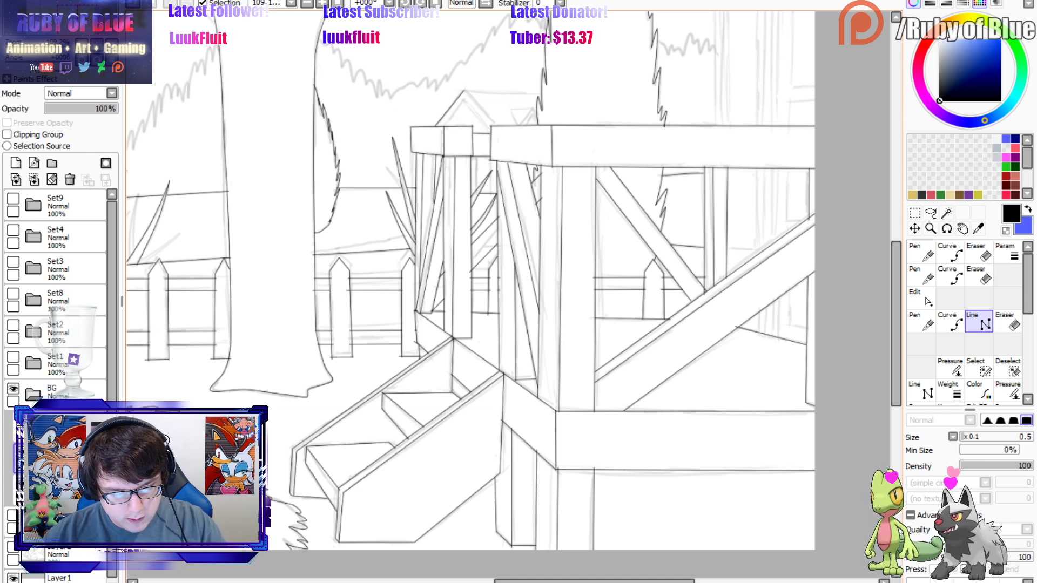
{"action": "double_click", "coordinate": [541, 92]}
{"action": "left_click", "coordinate": [465, 91]}
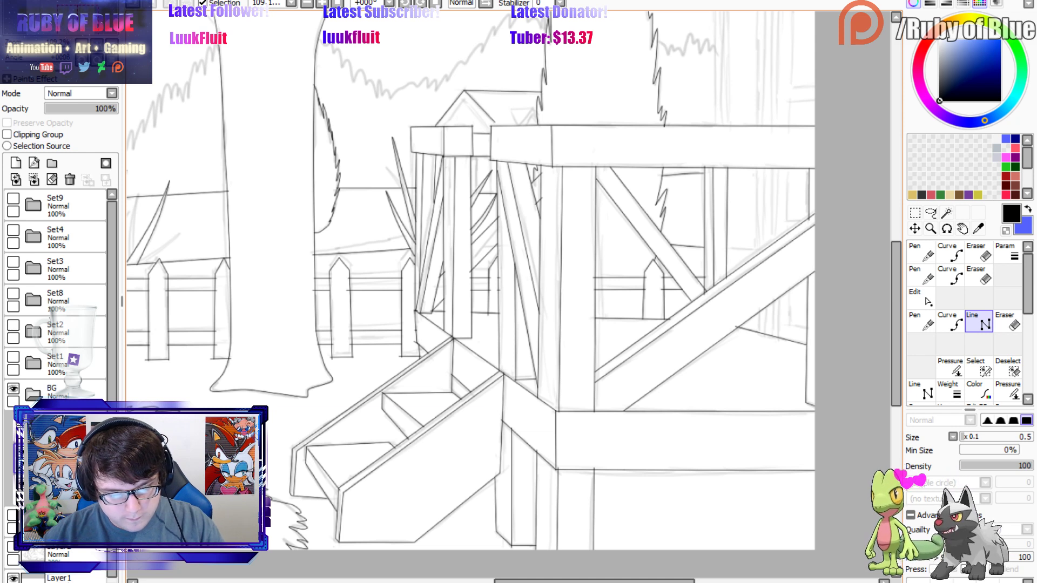
{"action": "left_click", "coordinate": [490, 126]}
{"action": "left_click", "coordinate": [464, 98]}
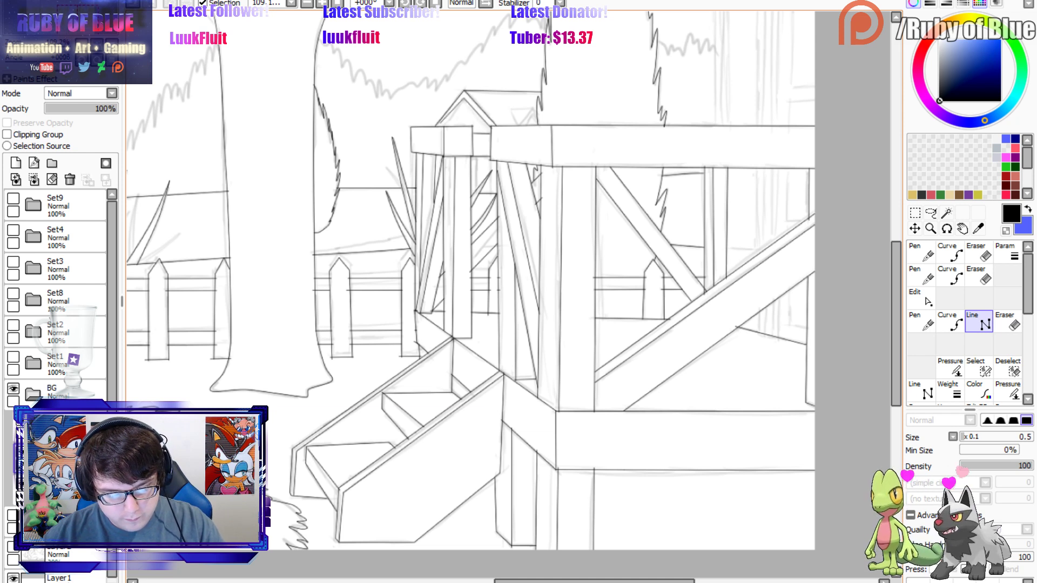
{"action": "double_click", "coordinate": [440, 126]}
Trace the small triangular shape on the distant house's roof, just left of the pointed tree.
{"action": "left_click", "coordinate": [519, 122]}
{"action": "left_click", "coordinate": [512, 110]}
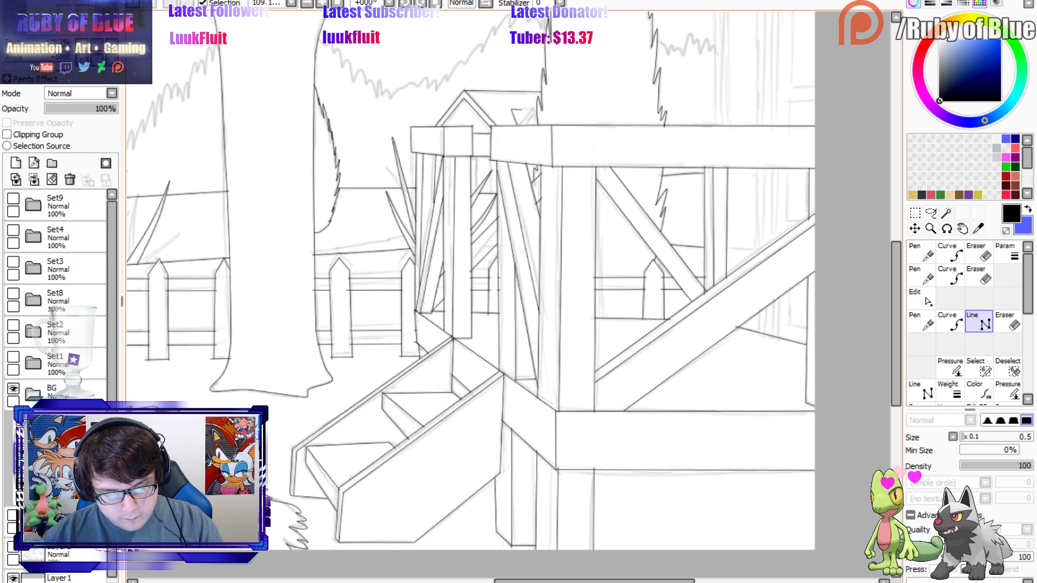
{"action": "double_click", "coordinate": [532, 109]}
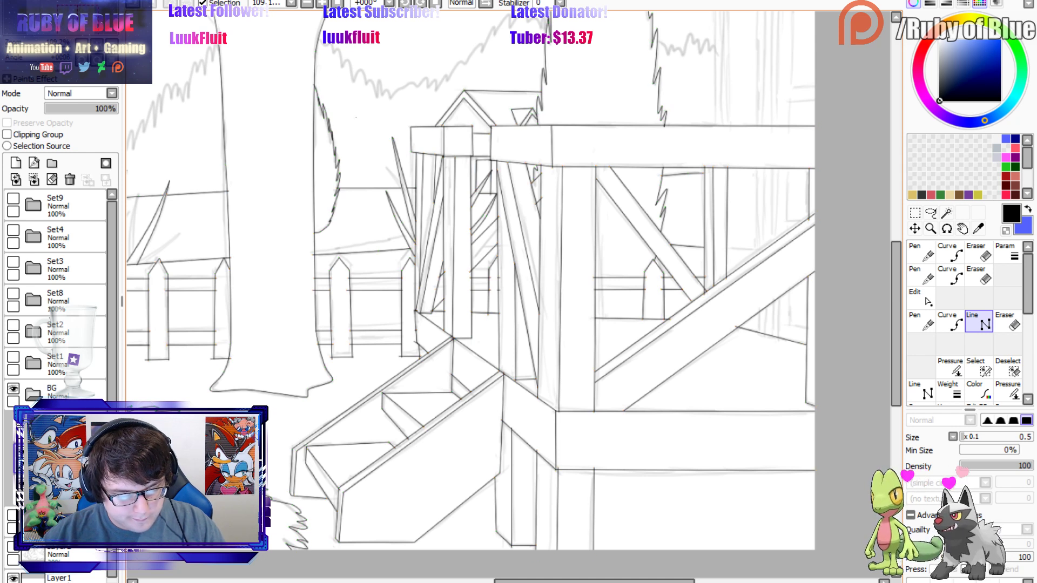
Trace the pointed fence picket partly hidden behind the large bush's left side, including its inner thickness edge.
{"action": "scroll", "coordinate": [711, 322], "scroll_direction": "down", "scroll_amount": 3}
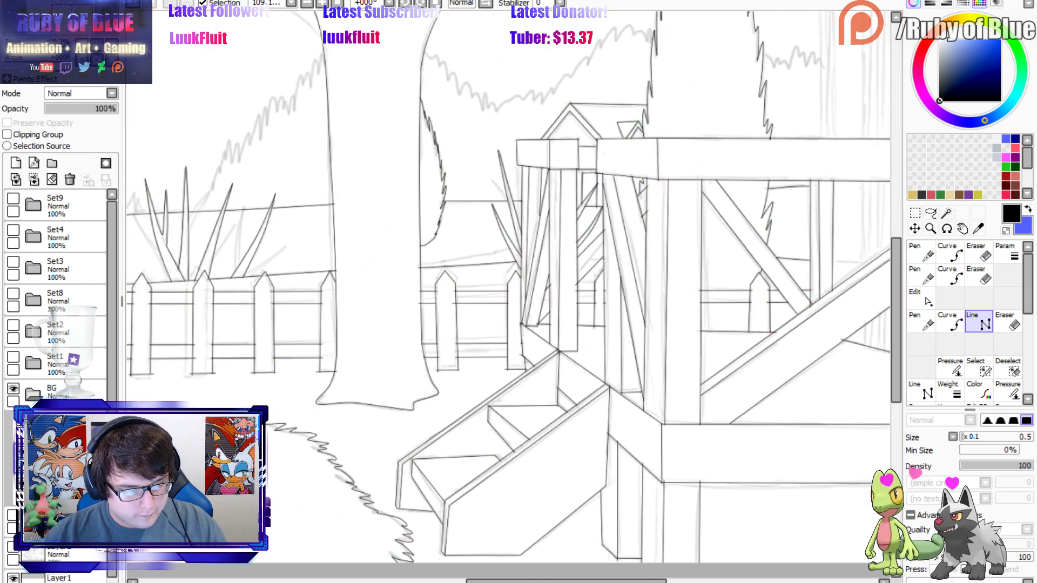
{"action": "left_click_drag", "start_coordinate": [49, 33], "coordinate": [23, 34]}
{"action": "scroll", "coordinate": [509, 294], "scroll_direction": "up", "scroll_amount": 5}
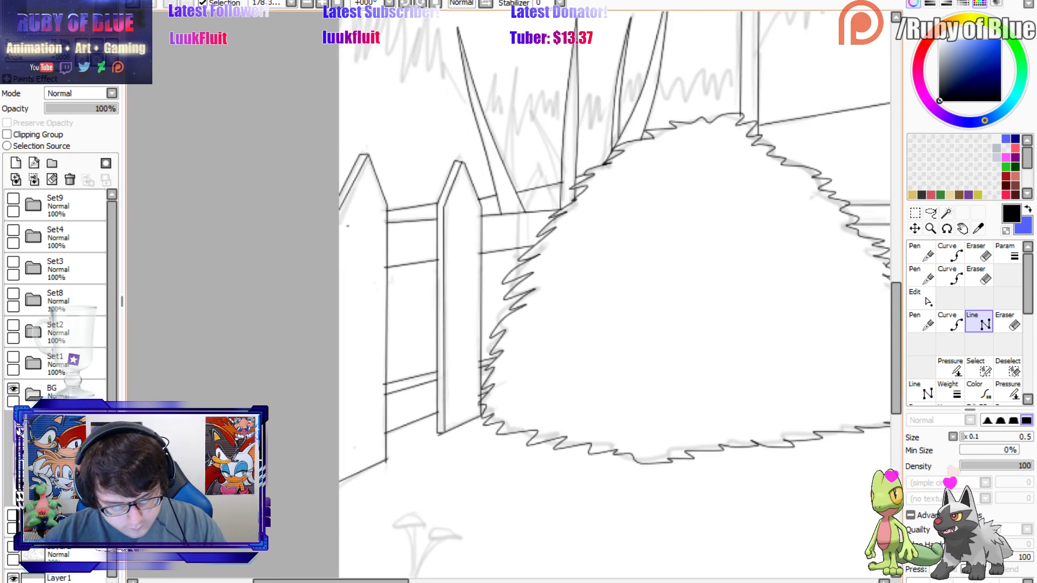
{"action": "left_click", "coordinate": [517, 302]}
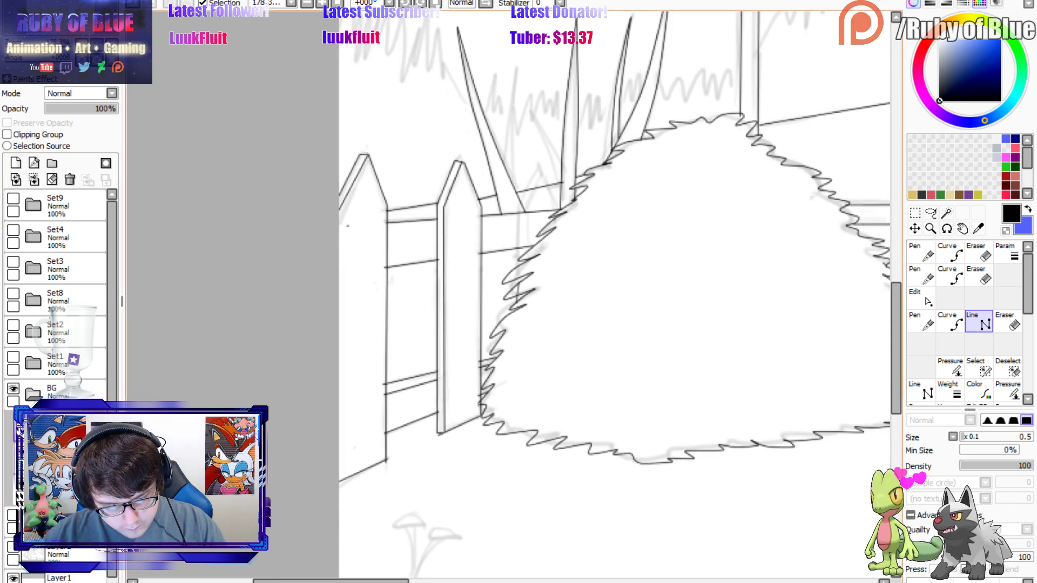
{"action": "left_click", "coordinate": [520, 202]}
{"action": "left_click", "coordinate": [542, 168]}
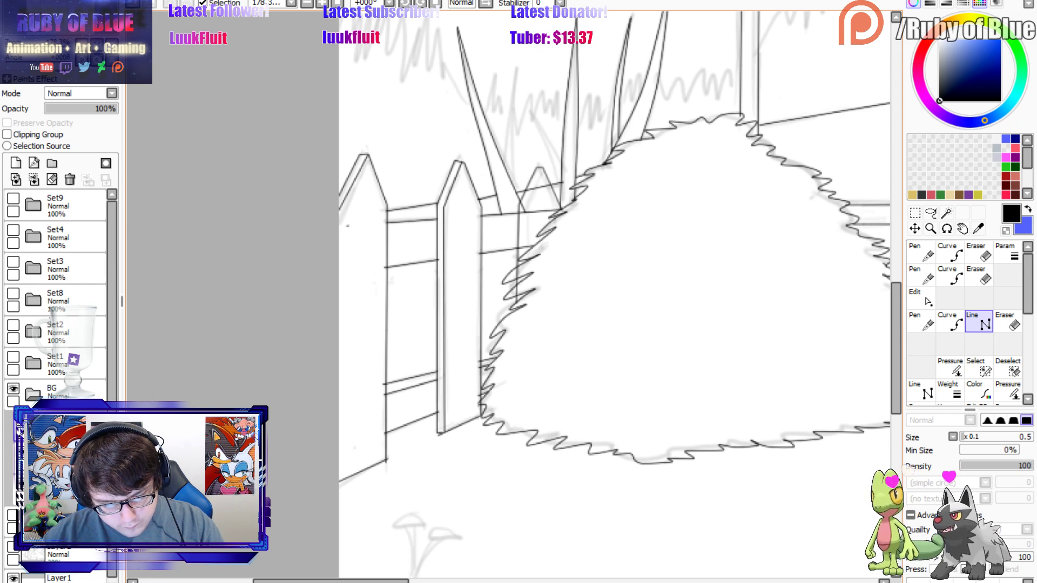
{"action": "double_click", "coordinate": [561, 210]}
{"action": "left_click", "coordinate": [543, 168]}
{"action": "left_click", "coordinate": [527, 207]}
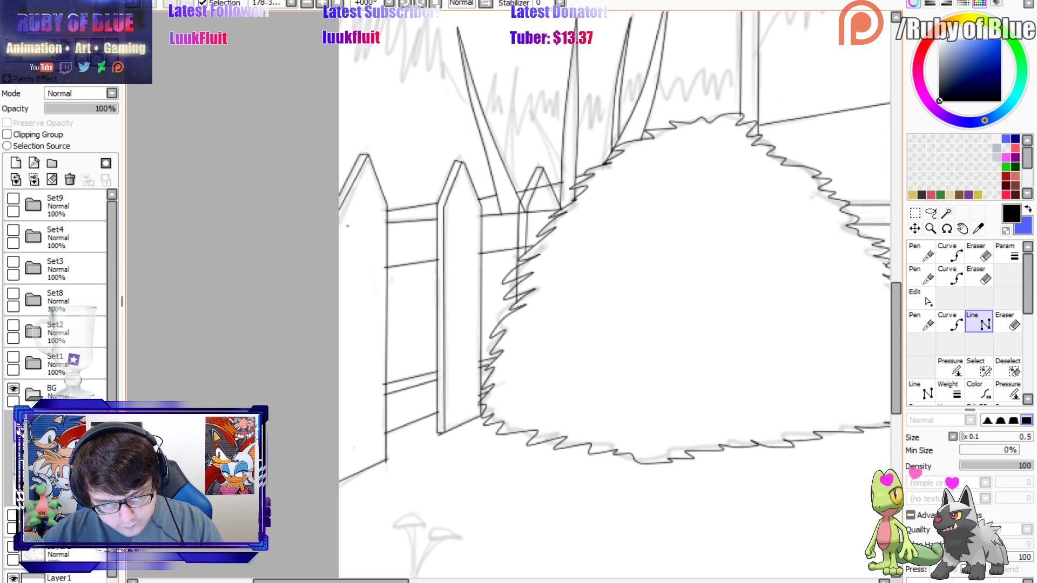
Erase the fence rail and grass lines that overlap the new picket beside the large bush.
{"action": "key", "text": "e"}
{"action": "mouse_move", "coordinate": [525, 207]}
{"action": "left_mouse_down"}
{"action": "mouse_move", "coordinate": [530, 222]}
{"action": "mouse_move", "coordinate": [509, 227]}
{"action": "mouse_move", "coordinate": [507, 243]}
{"action": "left_mouse_up"}
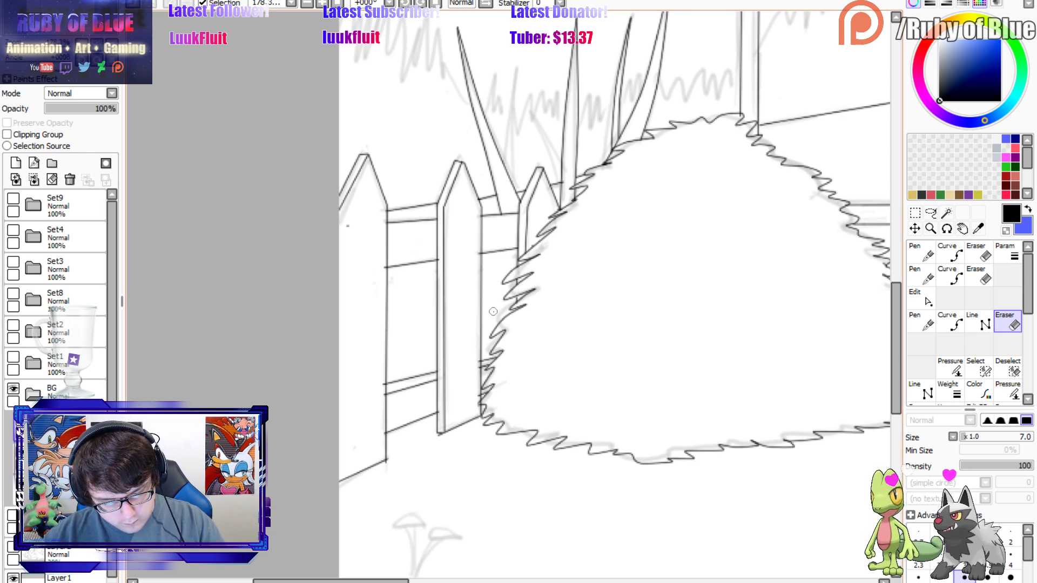
{"action": "key", "text": "n"}
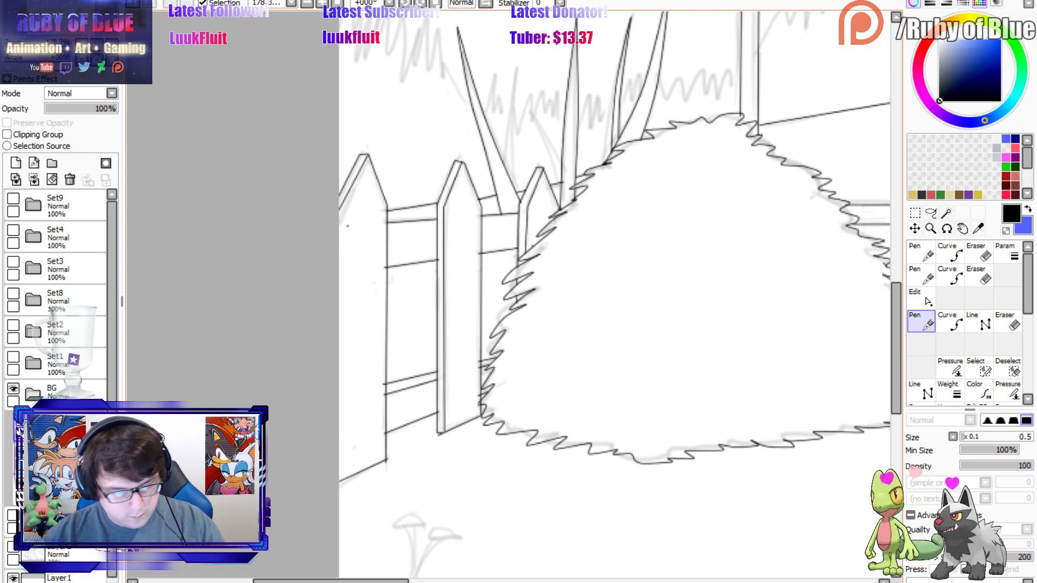
Add a new linework layer and trace the outer edge of the door frame behind the deck with straight lines.
{"action": "scroll", "coordinate": [615, 291], "scroll_direction": "down", "scroll_amount": 5}
{"action": "scroll", "coordinate": [615, 292], "scroll_direction": "up", "scroll_amount": 3}
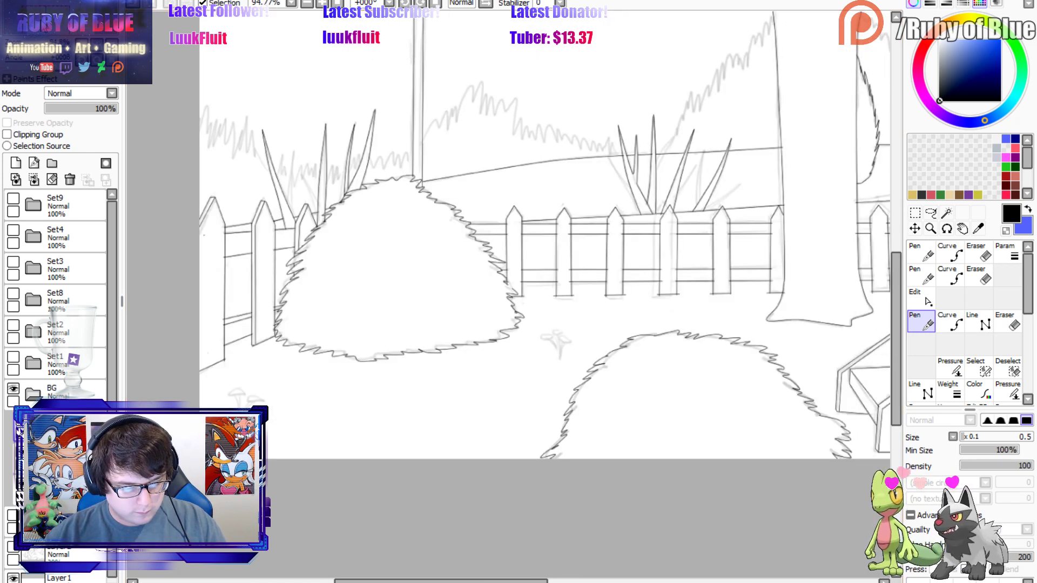
{"action": "mouse_move", "coordinate": [45, 27]}
{"action": "left_mouse_down"}
{"action": "mouse_move", "coordinate": [38, 20]}
{"action": "mouse_move", "coordinate": [74, 14]}
{"action": "mouse_move", "coordinate": [47, 11]}
{"action": "left_mouse_up"}
{"action": "left_click", "coordinate": [34, 179]}
{"action": "left_click", "coordinate": [35, 164]}
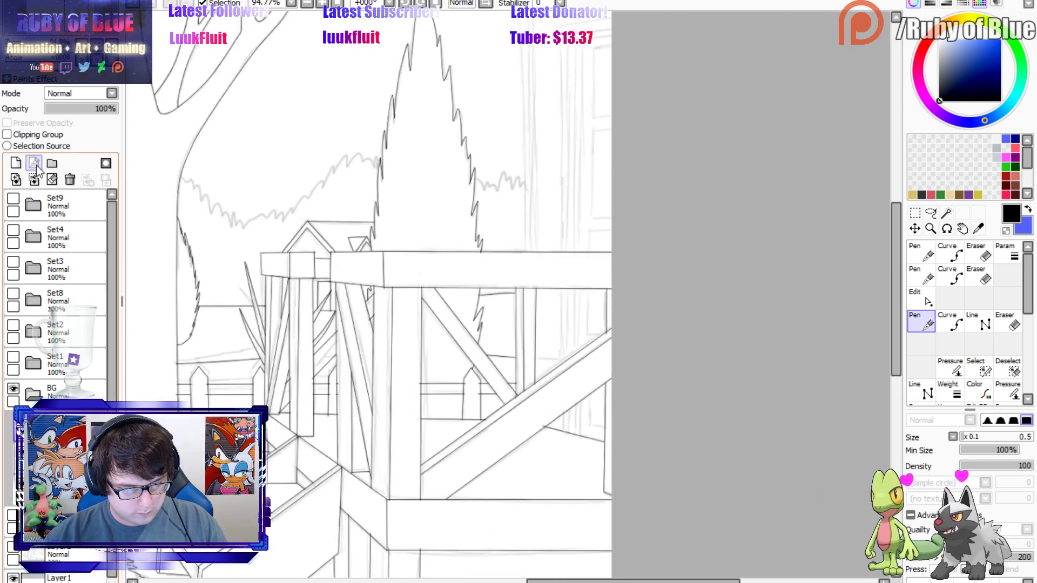
{"action": "left_click", "coordinate": [978, 323]}
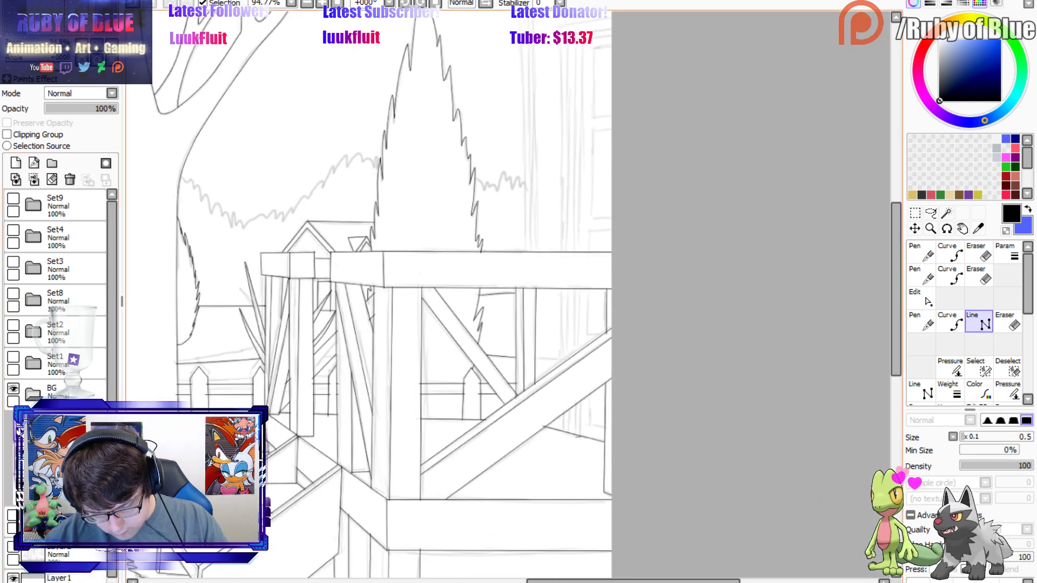
{"action": "mouse_move", "coordinate": [565, 434]}
{"action": "left_mouse_down"}
{"action": "mouse_move", "coordinate": [560, 43]}
{"action": "mouse_move", "coordinate": [611, 48]}
{"action": "left_mouse_up"}
{"action": "key", "text": "n"}
{"action": "key", "text": "n"}
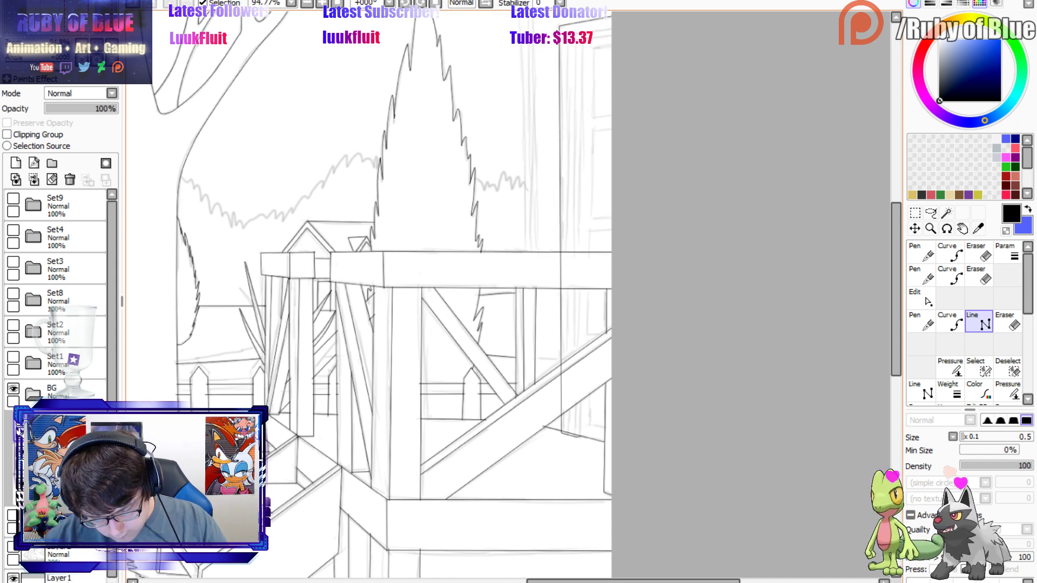
Trace the inner vertical and upper edges of the door frame behind the deck.
{"action": "left_click", "coordinate": [579, 435]}
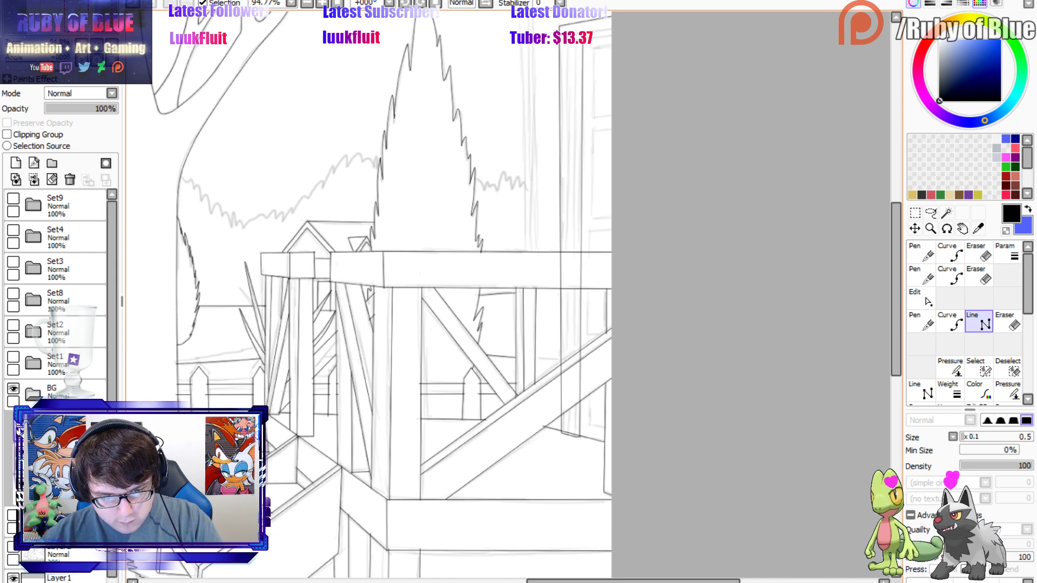
{"action": "left_click", "coordinate": [583, 42]}
{"action": "left_click", "coordinate": [575, 44]}
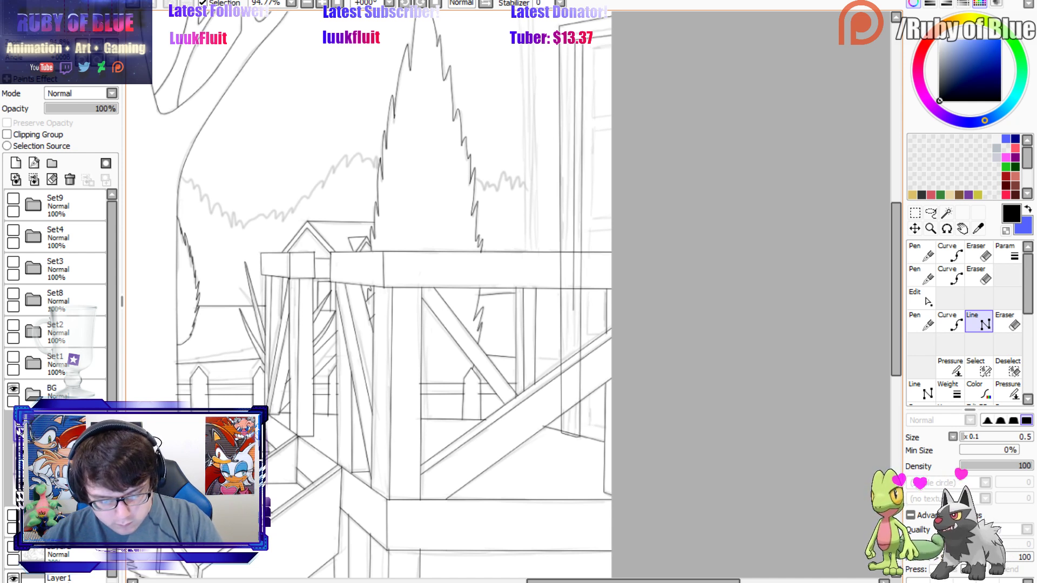
{"action": "double_click", "coordinate": [575, 436]}
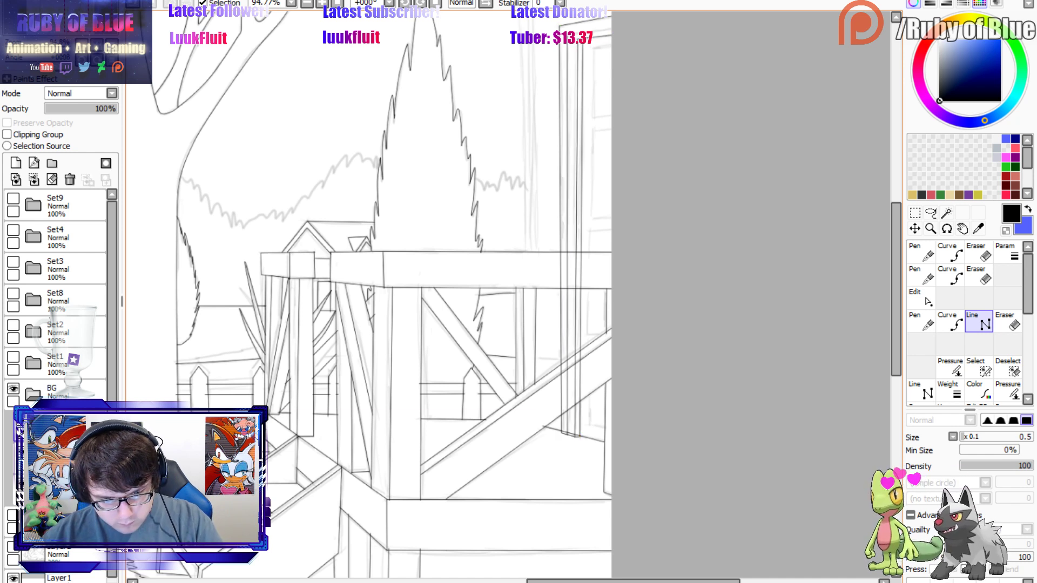
{"action": "key", "text": "n"}
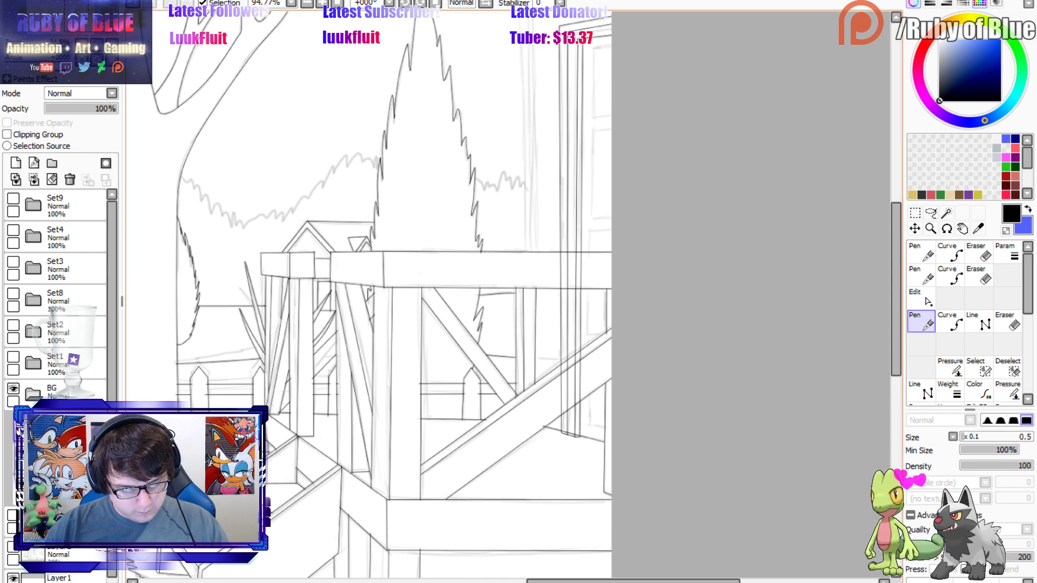
Trace the door's inset panel lines inside the frame, out to the canvas's right edge.
{"action": "left_click_drag", "start_coordinate": [589, 461], "coordinate": [520, 484]}
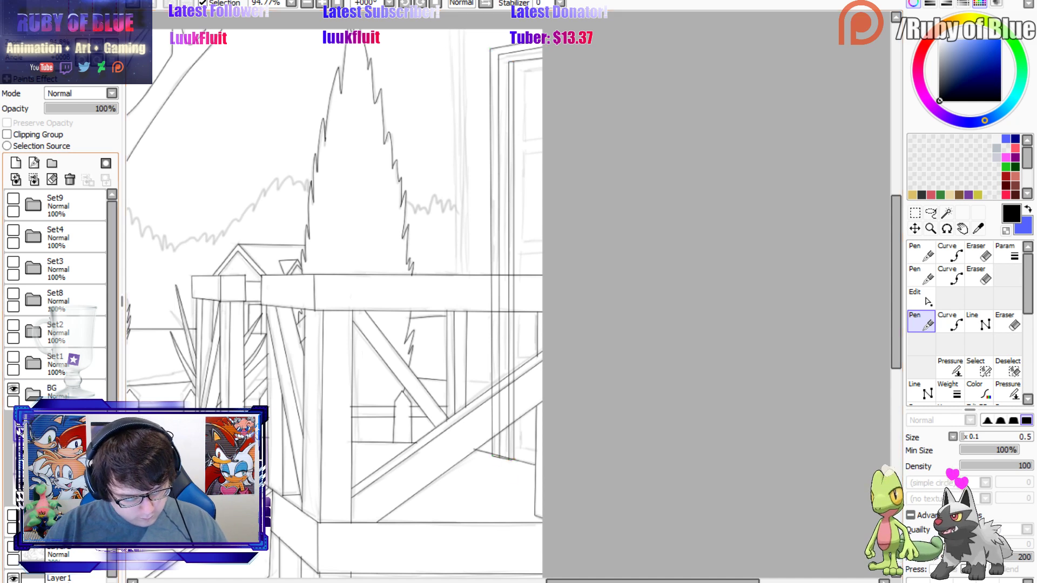
{"action": "key", "text": "l"}
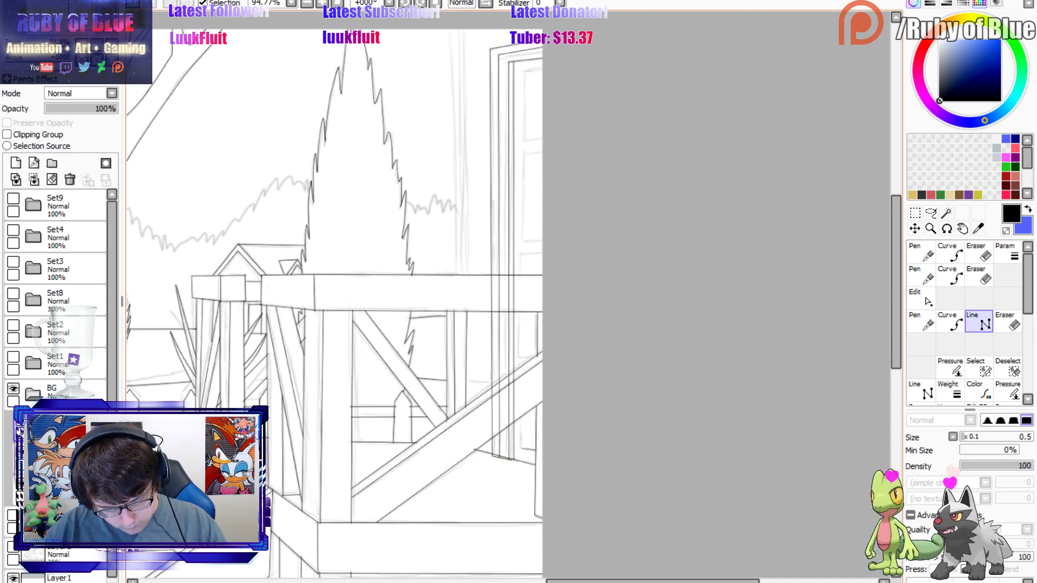
{"action": "left_click", "coordinate": [520, 448]}
{"action": "left_click", "coordinate": [525, 70]}
{"action": "double_click", "coordinate": [542, 68]}
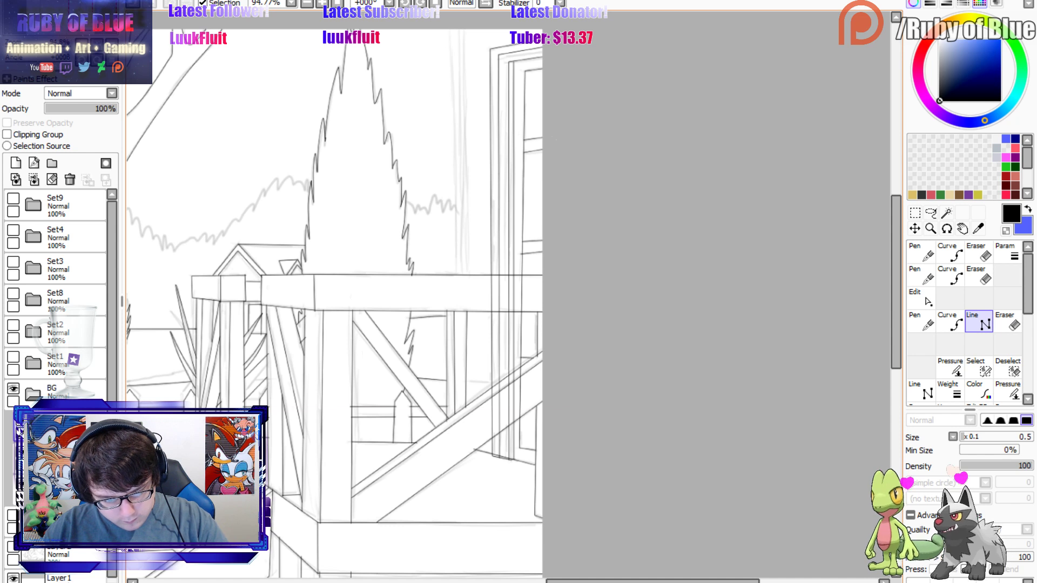
Erase the door and frame lines that cross the deck's top rail and the diagonal stair rail.
{"action": "key", "text": "e"}
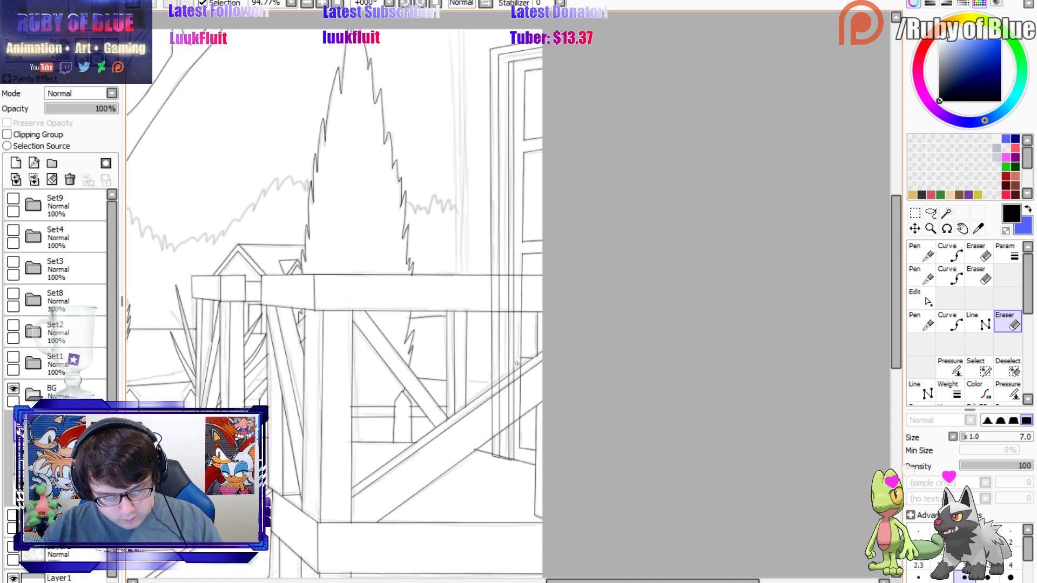
{"action": "mouse_move", "coordinate": [518, 364]}
{"action": "left_mouse_down"}
{"action": "mouse_move", "coordinate": [515, 411]}
{"action": "mouse_move", "coordinate": [504, 389]}
{"action": "mouse_move", "coordinate": [492, 395]}
{"action": "mouse_move", "coordinate": [510, 401]}
{"action": "mouse_move", "coordinate": [525, 435]}
{"action": "mouse_move", "coordinate": [517, 405]}
{"action": "mouse_move", "coordinate": [492, 430]}
{"action": "mouse_move", "coordinate": [497, 399]}
{"action": "left_mouse_up"}
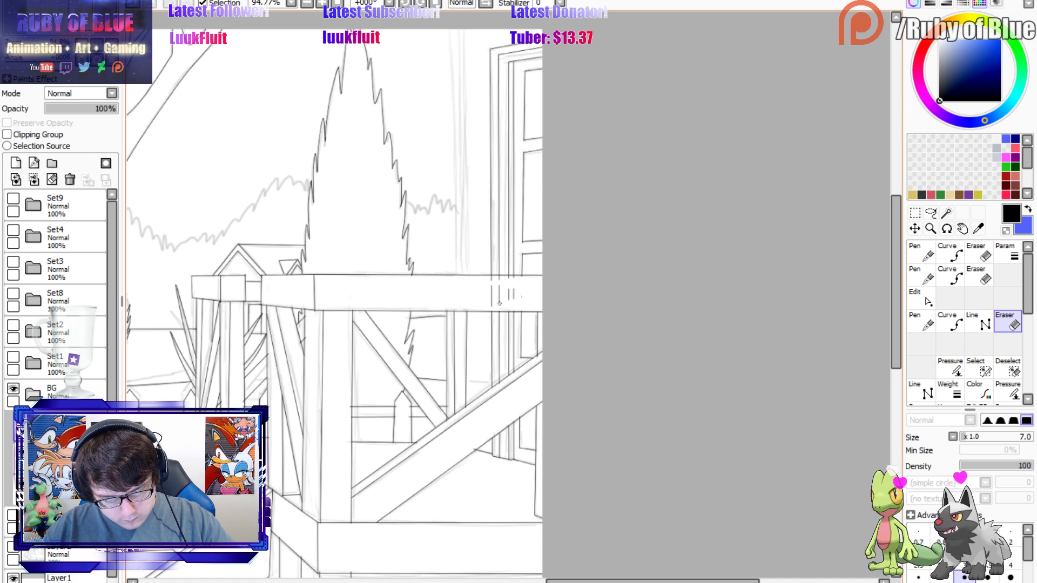
{"action": "left_click_drag", "start_coordinate": [497, 301], "coordinate": [485, 295]}
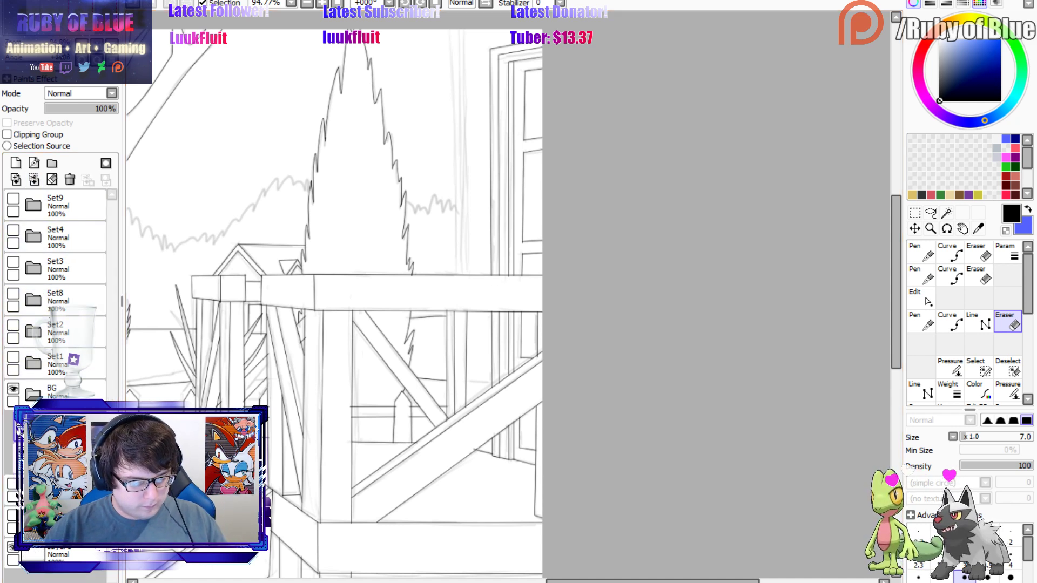
{"action": "left_click_drag", "start_coordinate": [73, 23], "coordinate": [29, 20]}
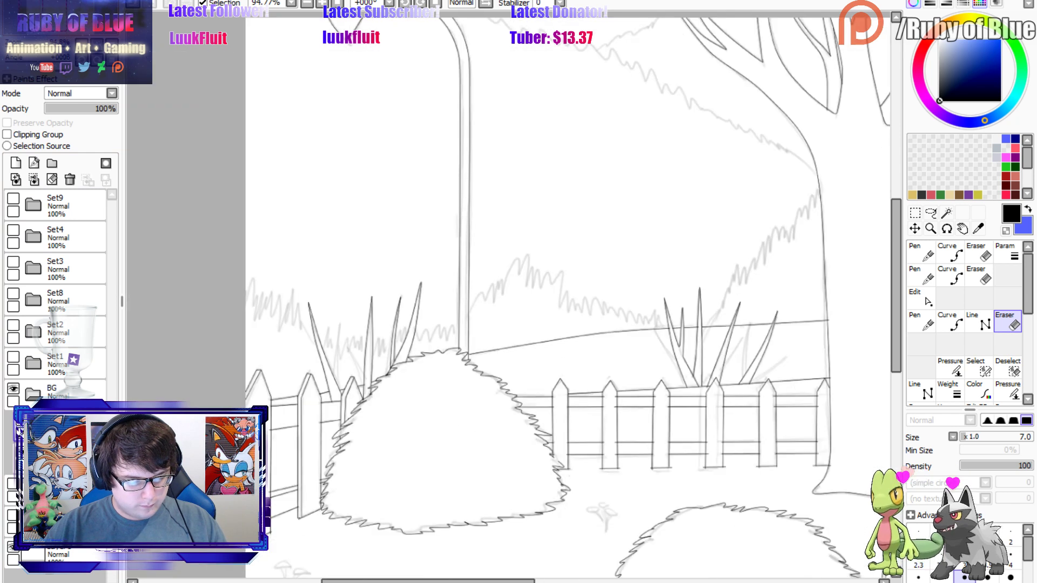
Add a new linework layer and trace the jagged hedge line behind the fence from the canvas's left edge to the big tree trunk.
{"action": "left_click", "coordinate": [40, 167]}
{"action": "mouse_move", "coordinate": [246, 297]}
{"action": "left_mouse_down"}
{"action": "mouse_move", "coordinate": [270, 299]}
{"action": "mouse_move", "coordinate": [281, 317]}
{"action": "mouse_move", "coordinate": [292, 302]}
{"action": "mouse_move", "coordinate": [318, 345]}
{"action": "mouse_move", "coordinate": [328, 329]}
{"action": "mouse_move", "coordinate": [366, 332]}
{"action": "left_mouse_up"}
{"action": "key", "text": "e"}
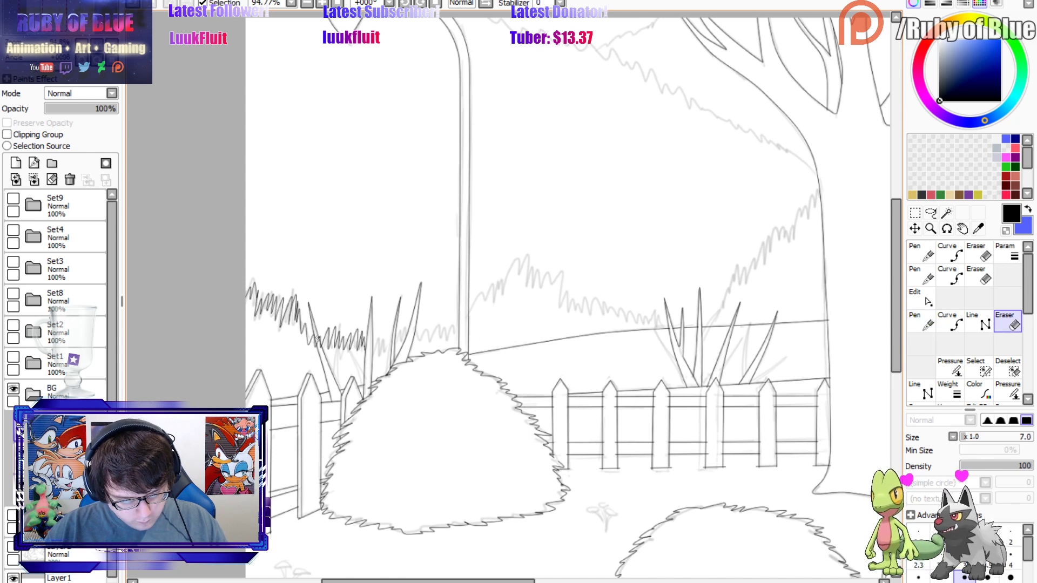
{"action": "key", "text": "n"}
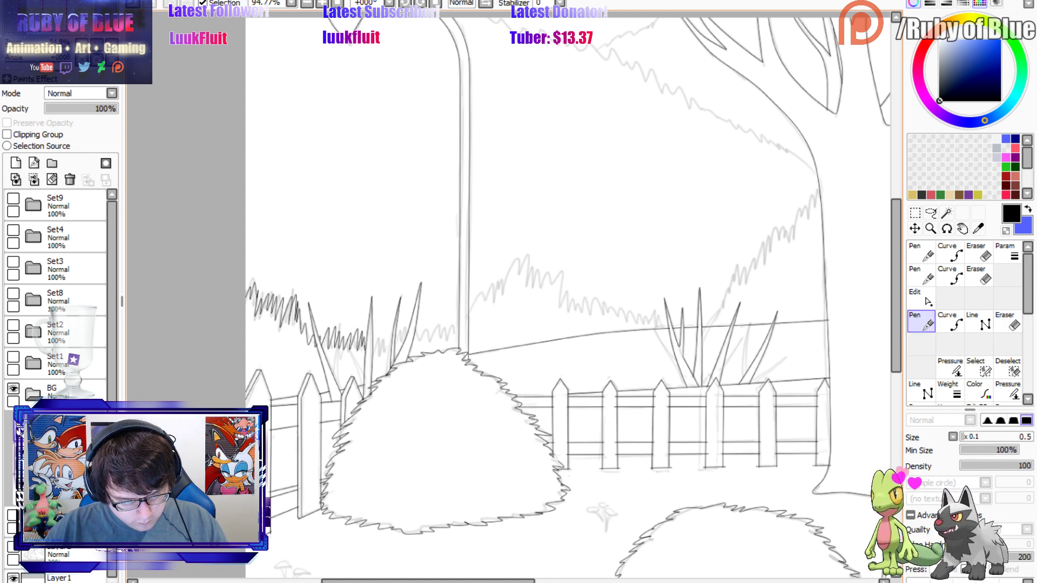
{"action": "left_click_drag", "start_coordinate": [371, 346], "coordinate": [441, 318]}
{"action": "left_click_drag", "start_coordinate": [454, 315], "coordinate": [456, 332]}
{"action": "mouse_move", "coordinate": [429, 322]}
{"action": "left_mouse_down"}
{"action": "mouse_move", "coordinate": [449, 336]}
{"action": "mouse_move", "coordinate": [516, 254]}
{"action": "mouse_move", "coordinate": [545, 287]}
{"action": "mouse_move", "coordinate": [565, 272]}
{"action": "mouse_move", "coordinate": [573, 307]}
{"action": "mouse_move", "coordinate": [653, 314]}
{"action": "mouse_move", "coordinate": [663, 327]}
{"action": "mouse_move", "coordinate": [729, 289]}
{"action": "mouse_move", "coordinate": [820, 187]}
{"action": "left_mouse_up"}
{"action": "key", "text": "ctrl+z"}
{"action": "key", "text": "ctrl+z"}
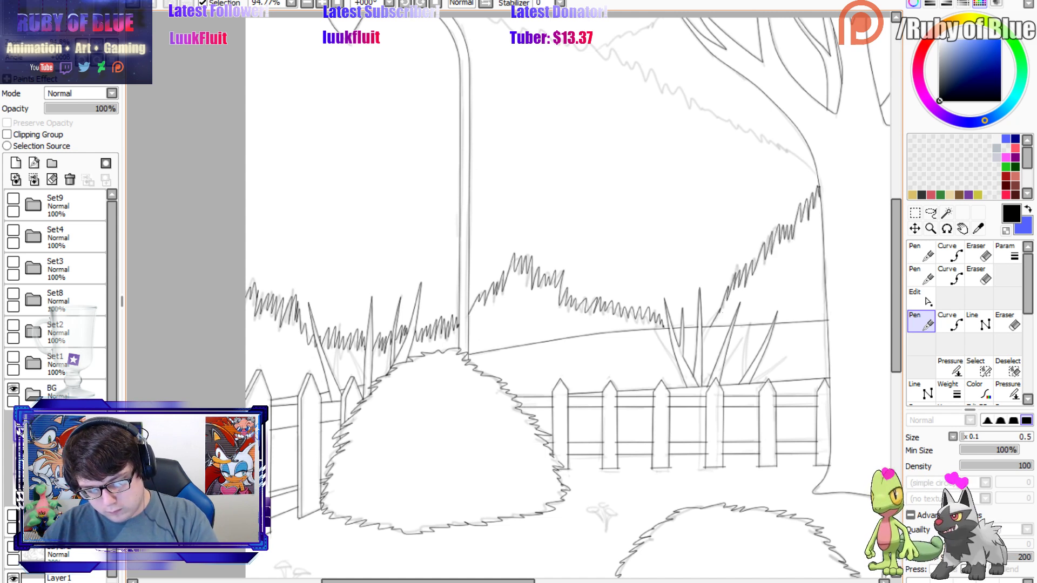
Trace the jagged hedge line from the trunk to the conifer and on to the house wall, trimming the overshoot at the wall.
{"action": "scroll", "coordinate": [507, 300], "scroll_direction": "right", "scroll_amount": 10}
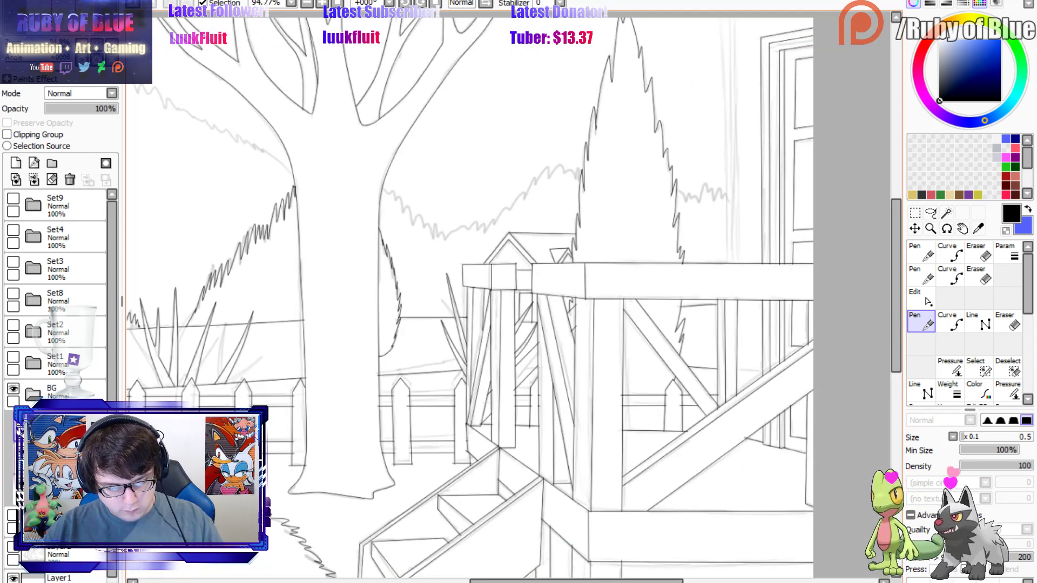
{"action": "mouse_move", "coordinate": [382, 187]}
{"action": "left_mouse_down"}
{"action": "mouse_move", "coordinate": [411, 224]}
{"action": "mouse_move", "coordinate": [443, 238]}
{"action": "mouse_move", "coordinate": [507, 205]}
{"action": "mouse_move", "coordinate": [549, 166]}
{"action": "mouse_move", "coordinate": [580, 171]}
{"action": "left_mouse_up"}
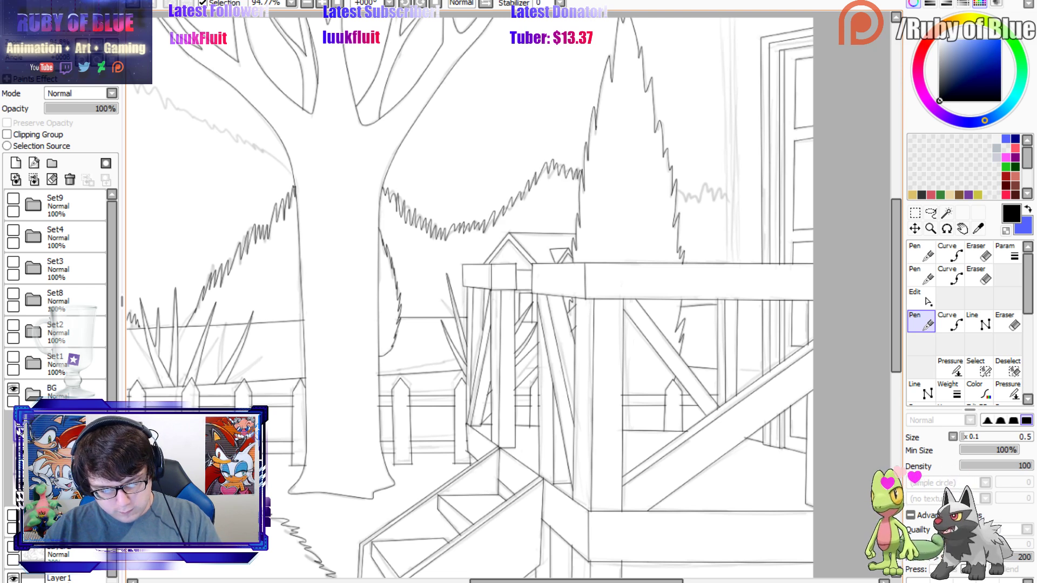
{"action": "mouse_move", "coordinate": [677, 199]}
{"action": "left_mouse_down"}
{"action": "mouse_move", "coordinate": [722, 193]}
{"action": "mouse_move", "coordinate": [733, 208]}
{"action": "left_mouse_up"}
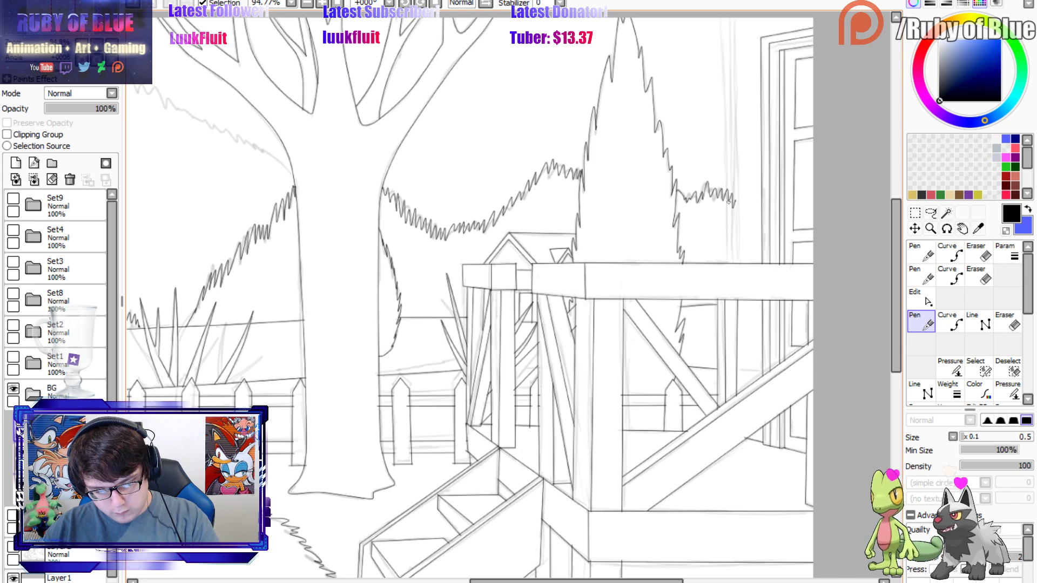
{"action": "key", "text": "e"}
{"action": "key", "text": "n"}
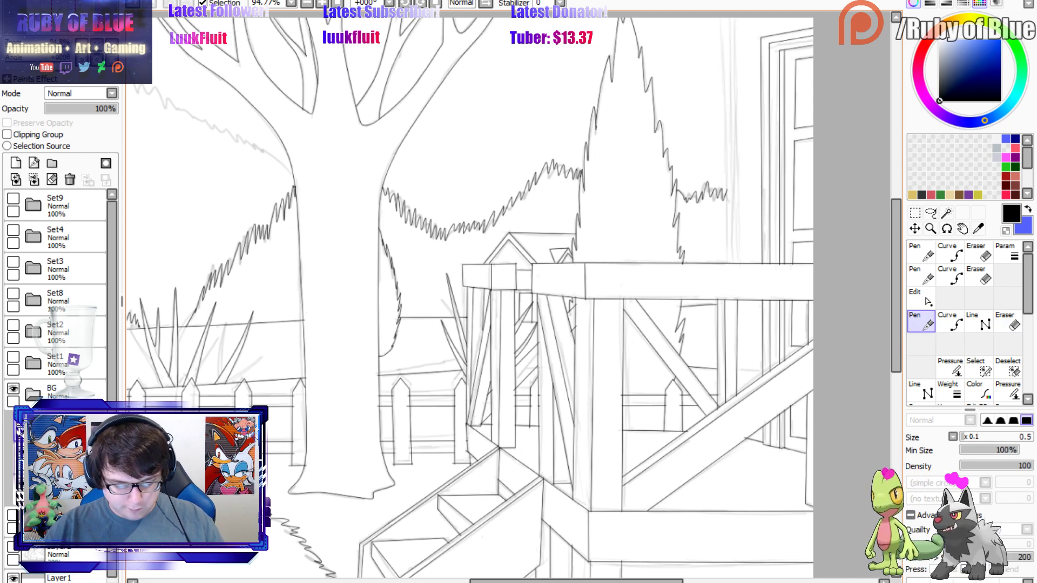
Trace the house corner's vertical lines with straight lines from the canvas's top edge down to the deck's top rail.
{"action": "left_click_drag", "start_coordinate": [576, 580], "coordinate": [624, 580]}
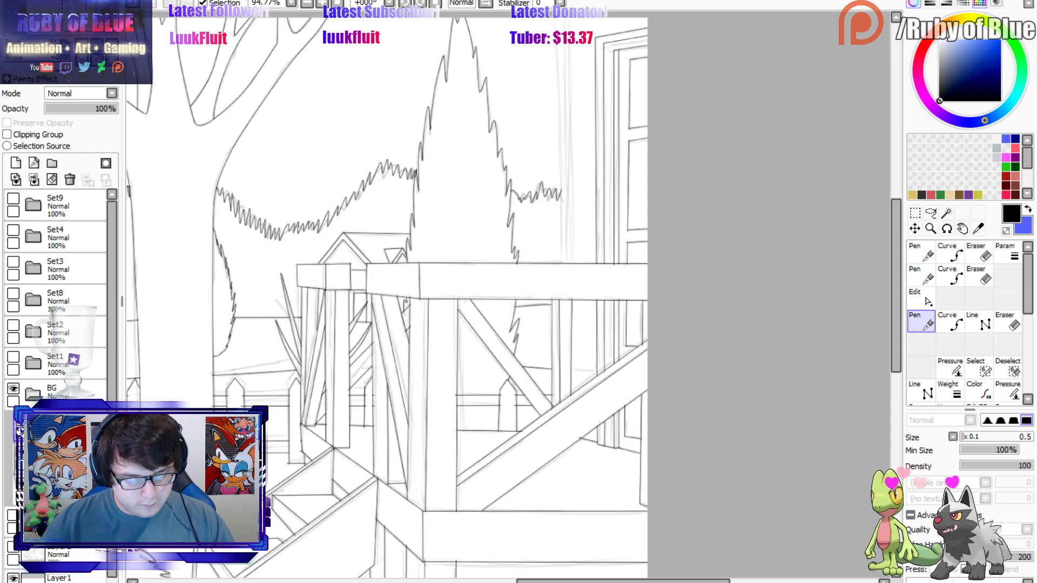
{"action": "left_click_drag", "start_coordinate": [45, 22], "coordinate": [57, 20]}
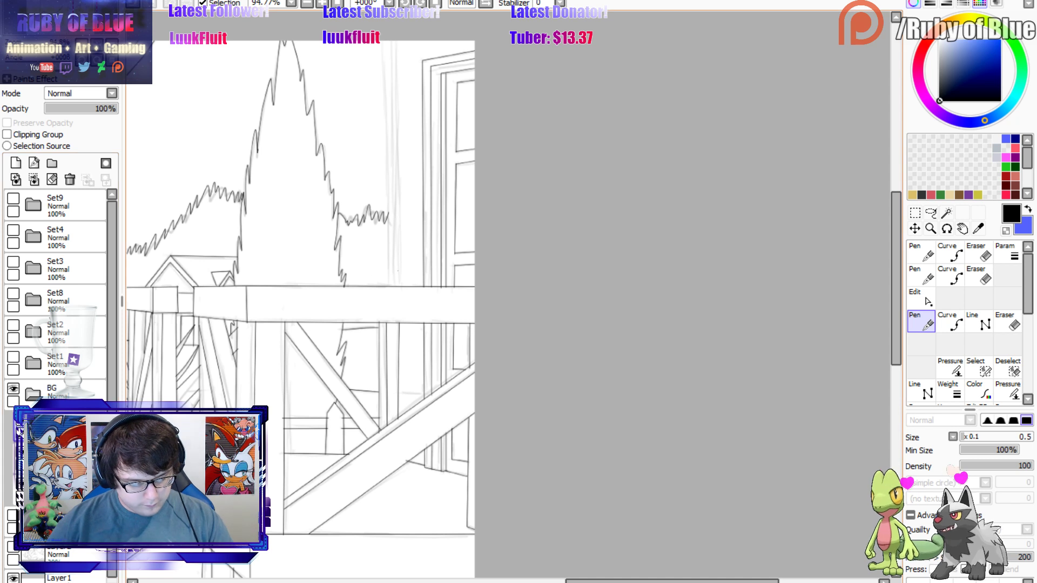
{"action": "key", "text": "shift"}
{"action": "left_click_drag", "start_coordinate": [387, 286], "coordinate": [387, 41]}
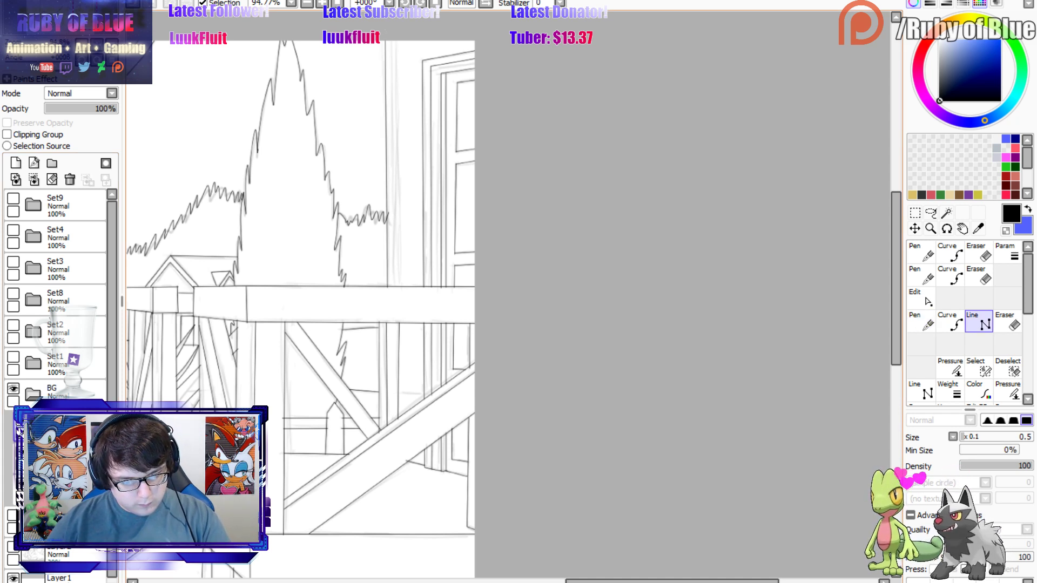
{"action": "double_click", "coordinate": [385, 41]}
{"action": "left_click", "coordinate": [398, 286]}
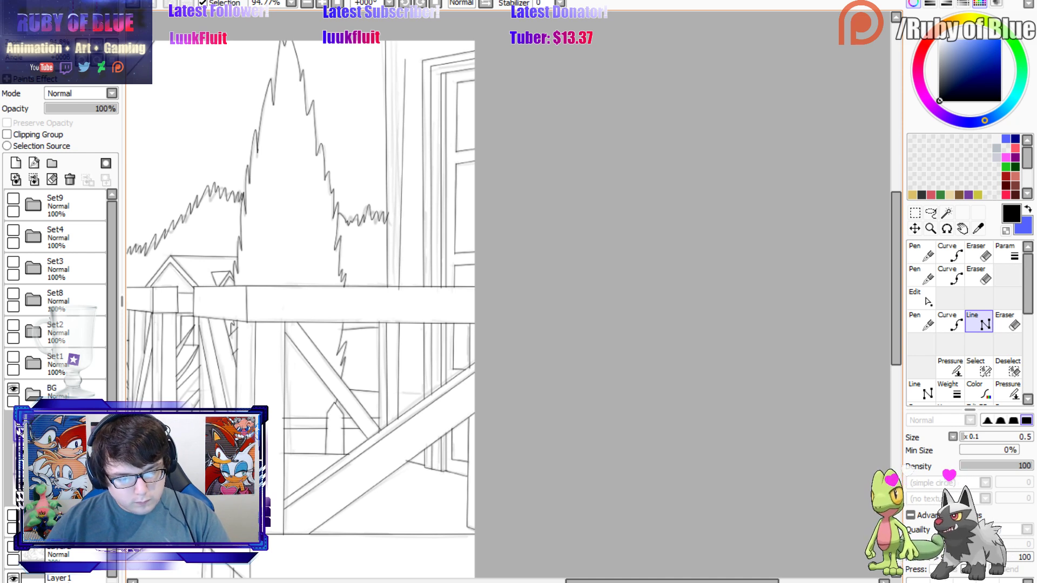
{"action": "double_click", "coordinate": [395, 41]}
{"action": "left_click", "coordinate": [394, 41]}
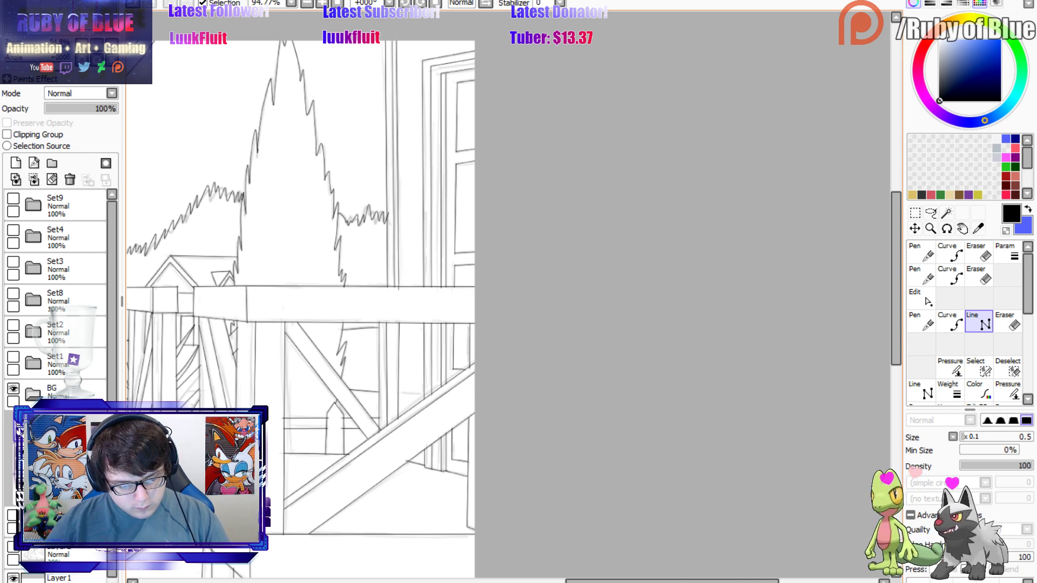
{"action": "double_click", "coordinate": [394, 287]}
{"action": "key", "text": "e"}
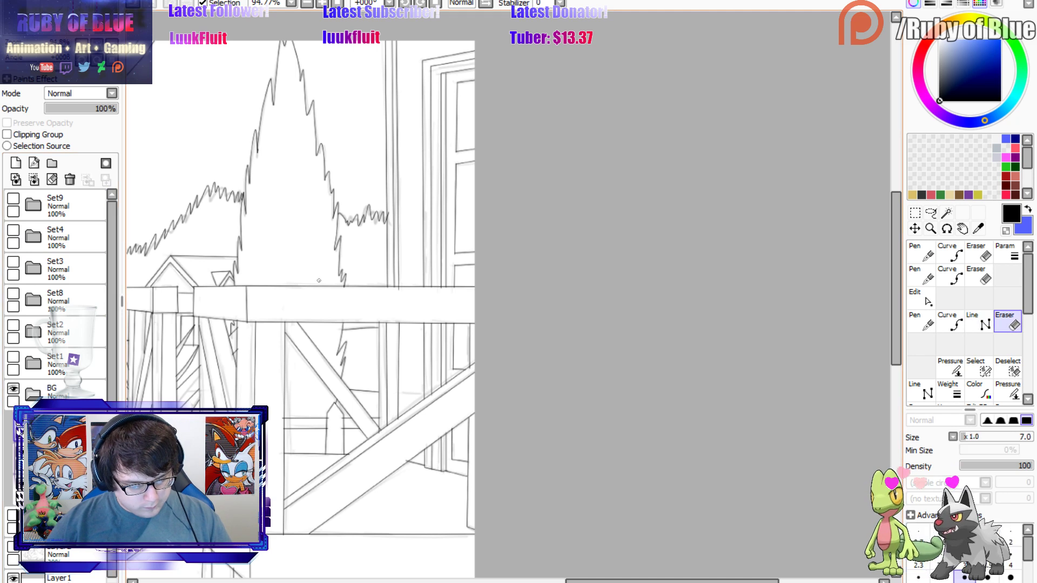
Add another linework layer and trace the distant wavy treeline from the lamp post to the trunk, including the short branch rising from it.
{"action": "left_click", "coordinate": [34, 179]}
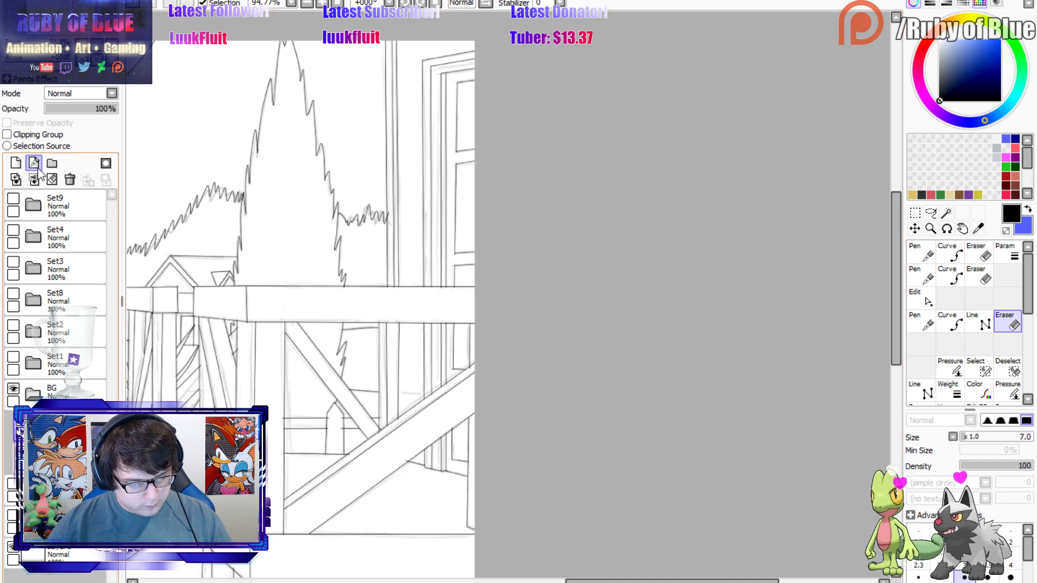
{"action": "left_click_drag", "start_coordinate": [58, 34], "coordinate": [24, 33]}
{"action": "key", "text": "n"}
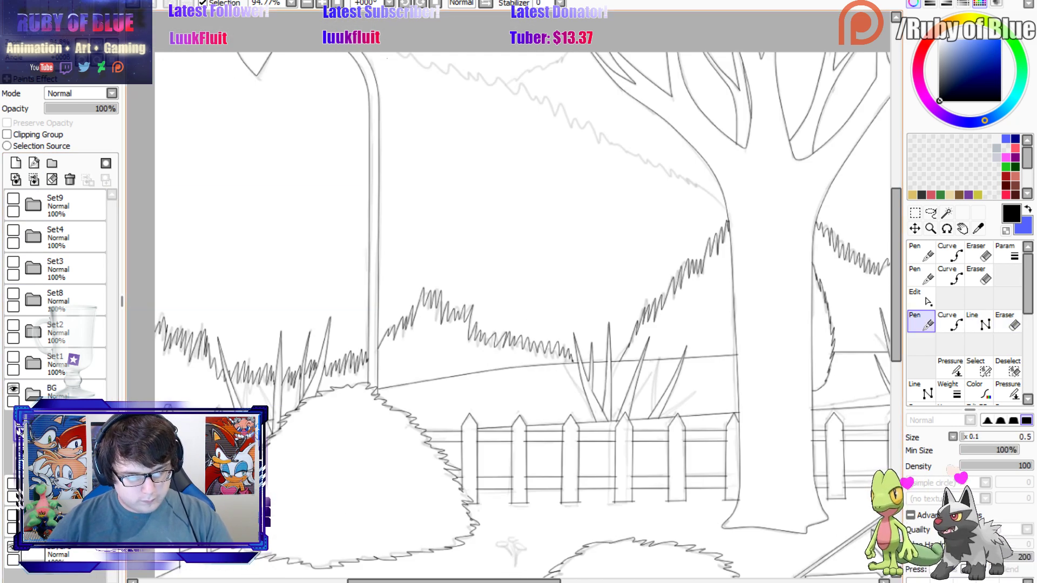
{"action": "mouse_move", "coordinate": [403, 55]}
{"action": "left_mouse_down"}
{"action": "mouse_move", "coordinate": [528, 95]}
{"action": "mouse_move", "coordinate": [727, 209]}
{"action": "left_mouse_up"}
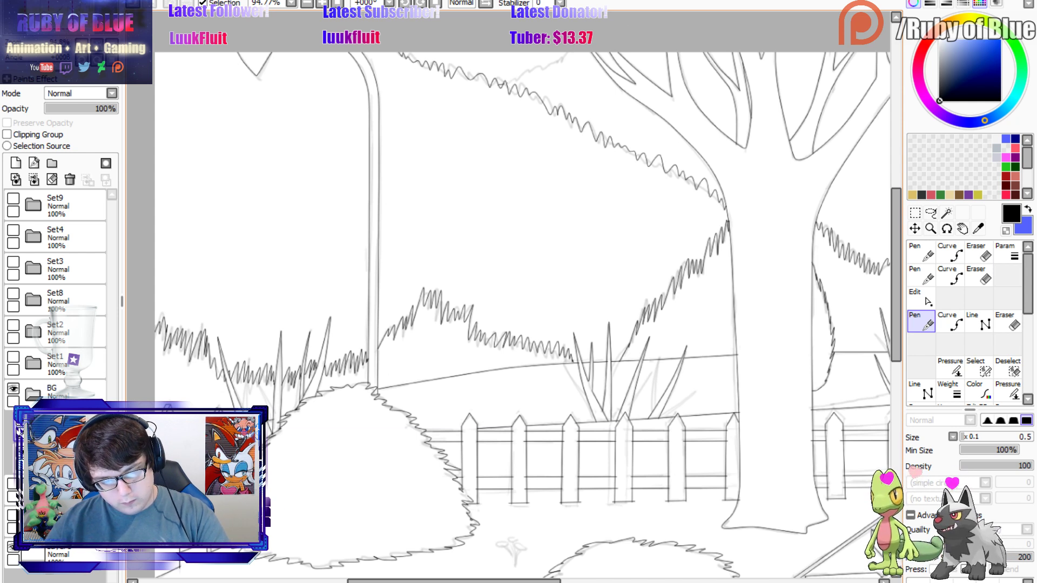
{"action": "left_click_drag", "start_coordinate": [511, 82], "coordinate": [540, 62]}
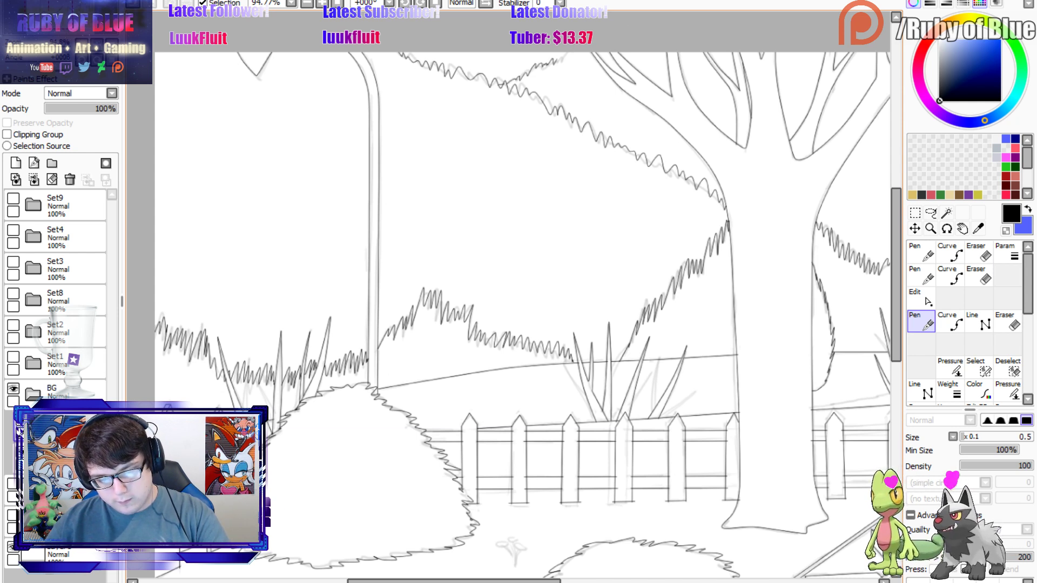
Switch to the deck close-up scene, fade its rough sketch to 25% opacity in the BG folder, and add a linework layer above it.
{"action": "left_click", "coordinate": [69, 35]}
{"action": "mouse_move", "coordinate": [81, 23]}
{"action": "left_mouse_down"}
{"action": "mouse_move", "coordinate": [44, 38]}
{"action": "mouse_move", "coordinate": [76, 27]}
{"action": "left_mouse_up"}
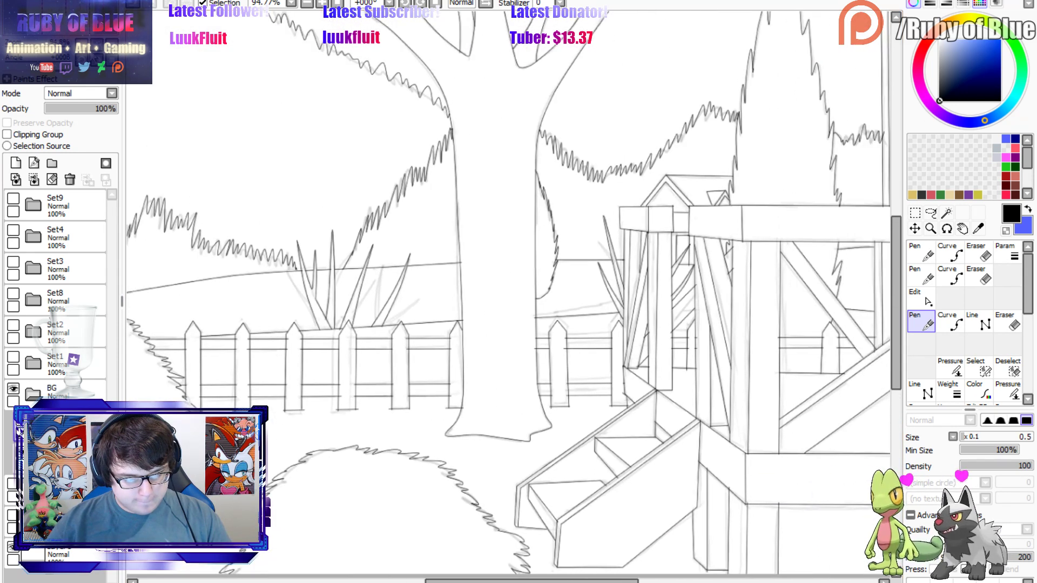
{"action": "left_click", "coordinate": [97, 43]}
{"action": "left_click", "coordinate": [111, 45]}
{"action": "left_click", "coordinate": [111, 44]}
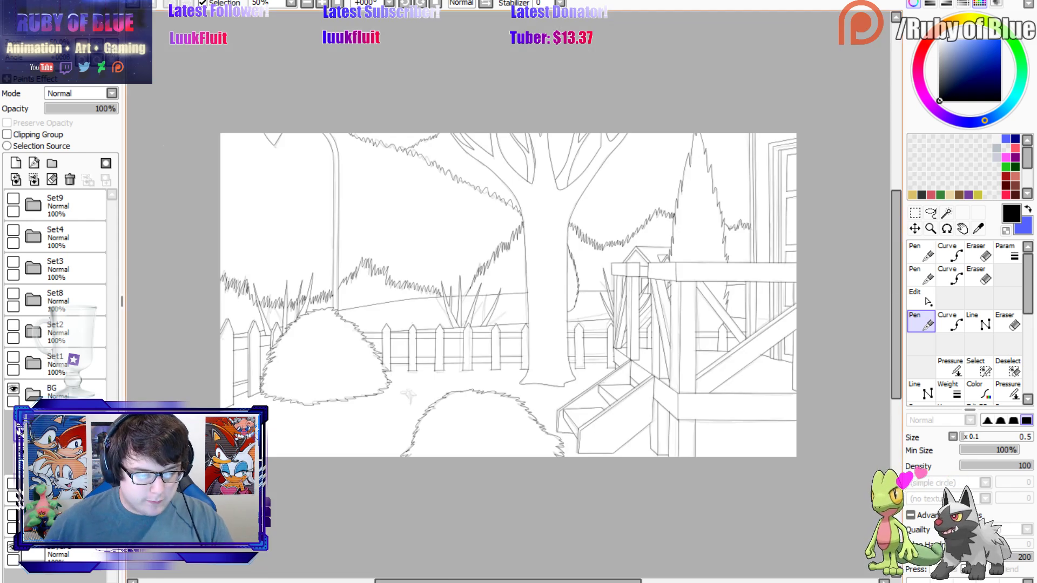
{"action": "left_click", "coordinate": [44, 389]}
{"action": "left_click", "coordinate": [34, 394]}
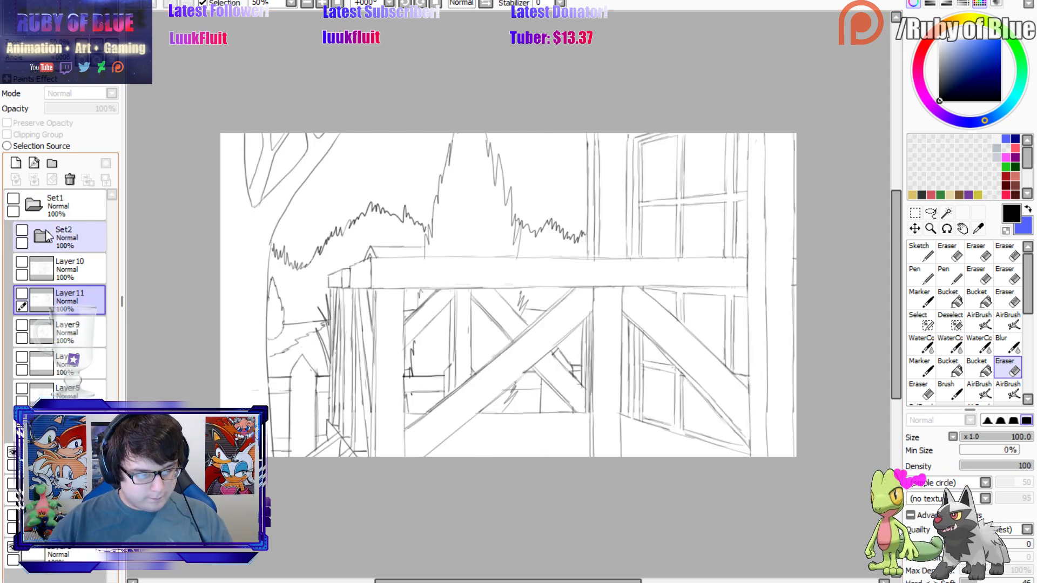
{"action": "left_click", "coordinate": [33, 205]}
{"action": "left_click", "coordinate": [31, 238]}
{"action": "left_click", "coordinate": [36, 276]}
{"action": "left_click_drag", "start_coordinate": [60, 108], "coordinate": [64, 112]}
{"action": "left_click", "coordinate": [33, 163]}
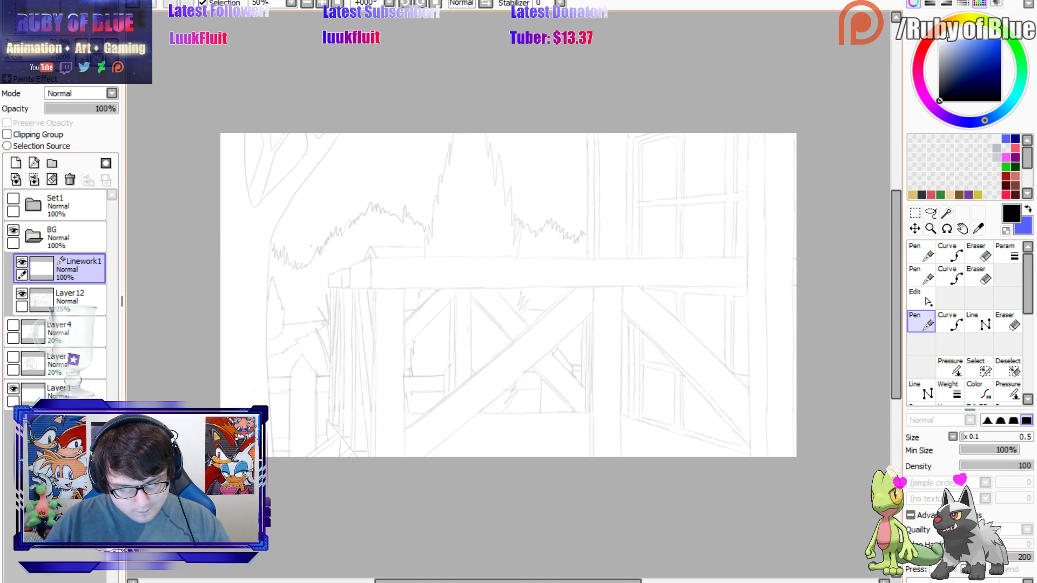
Trace the full-height vertical edges of the large post and wall near the canvas's right side with straight lines.
{"action": "key", "text": "l"}
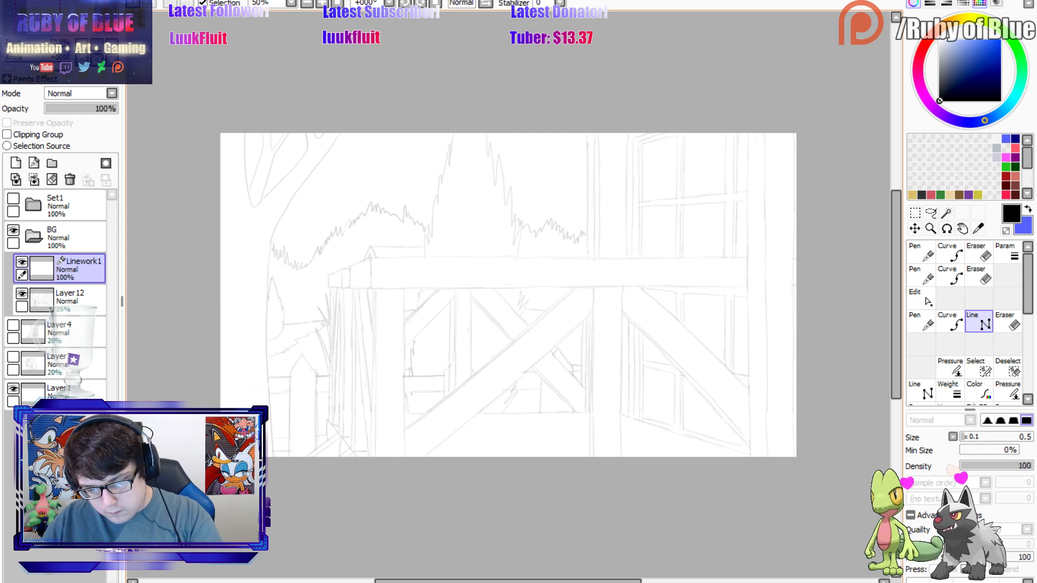
{"action": "left_click", "coordinate": [794, 133]}
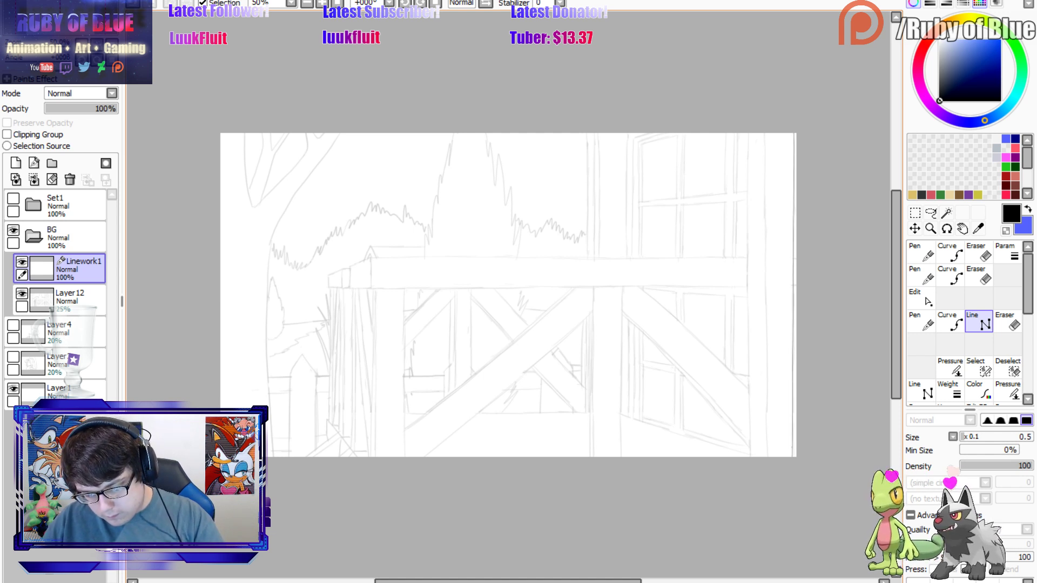
{"action": "left_click", "coordinate": [748, 133]}
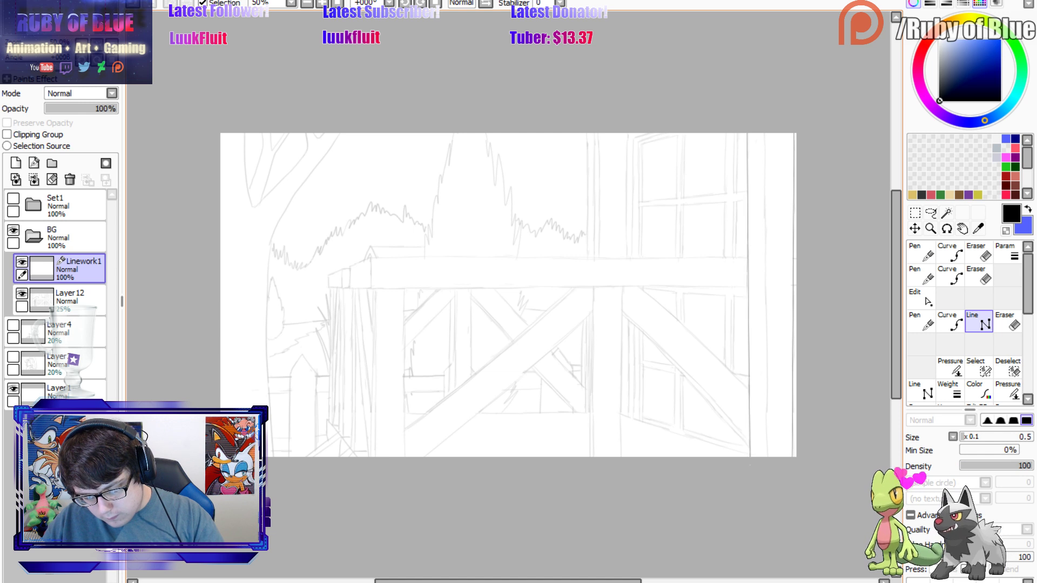
{"action": "double_click", "coordinate": [750, 457]}
{"action": "left_click", "coordinate": [767, 457]}
{"action": "double_click", "coordinate": [766, 133]}
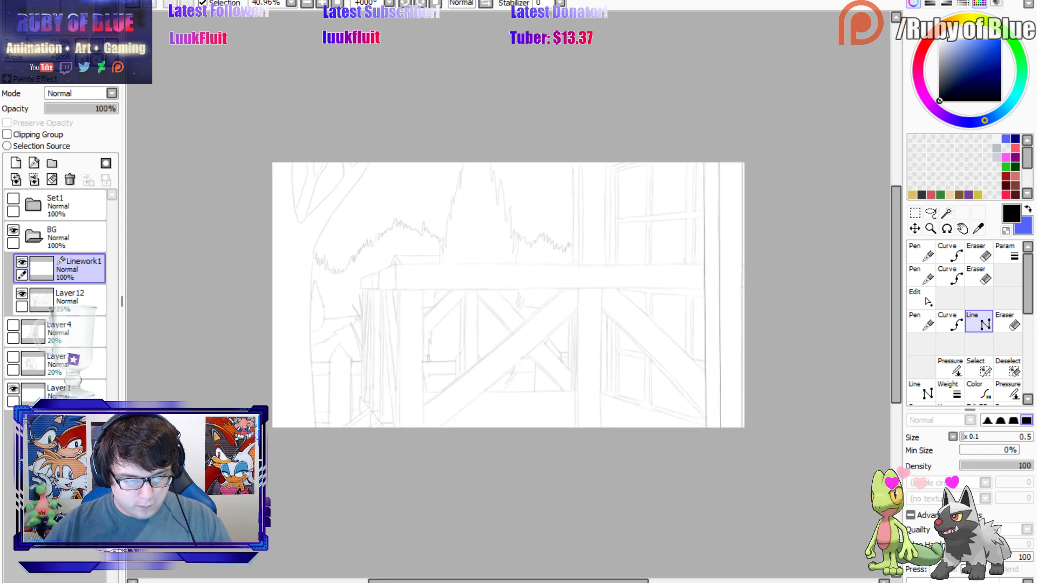
Trace the outline of the deck's top rail from the large post to its angled far end and back along the underside.
{"action": "scroll", "coordinate": [508, 294], "scroll_direction": "up", "scroll_amount": 1}
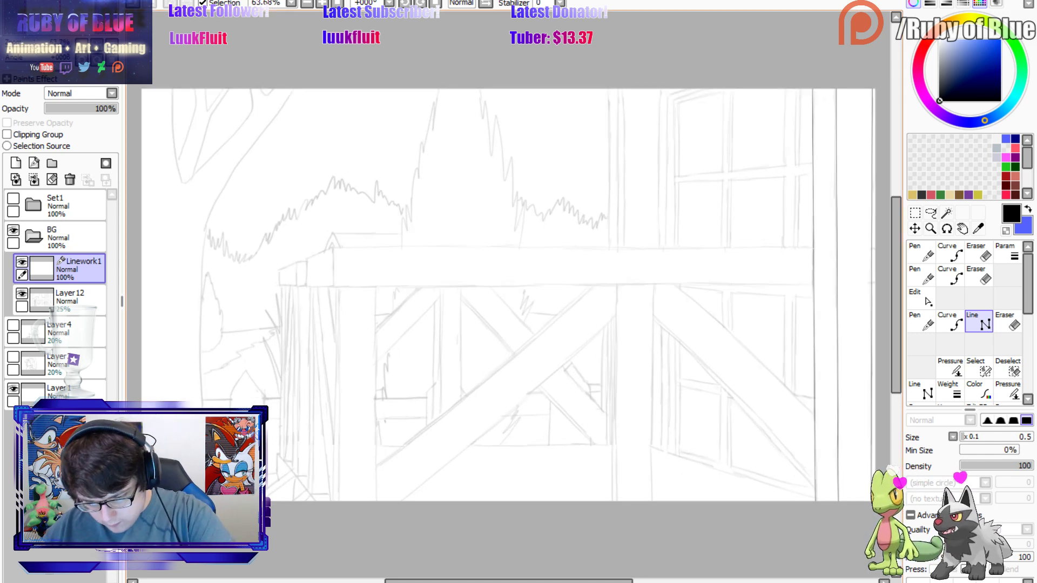
{"action": "left_click", "coordinate": [812, 248]}
{"action": "left_click", "coordinate": [333, 248]}
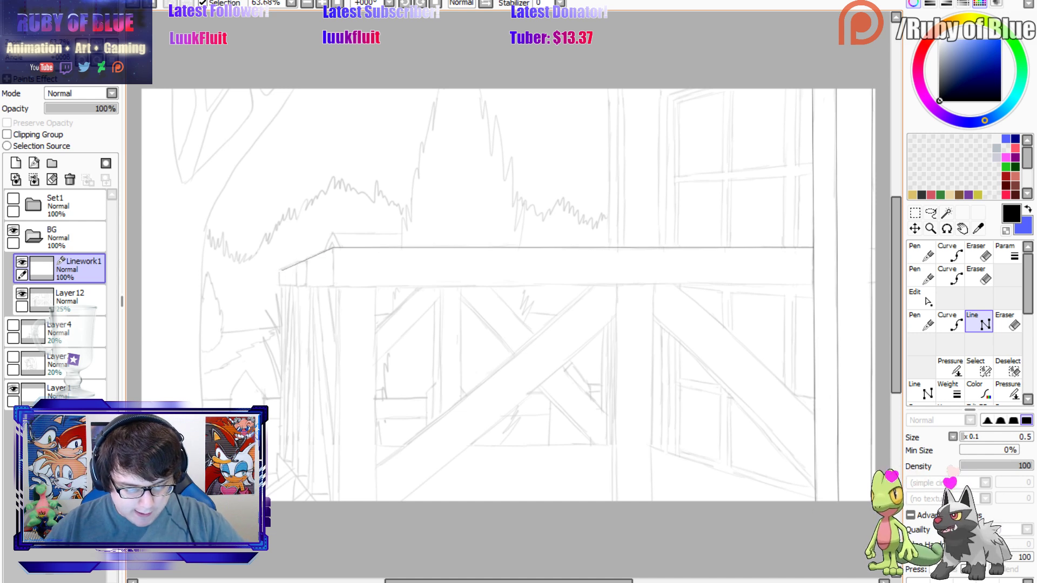
{"action": "left_click", "coordinate": [279, 285]}
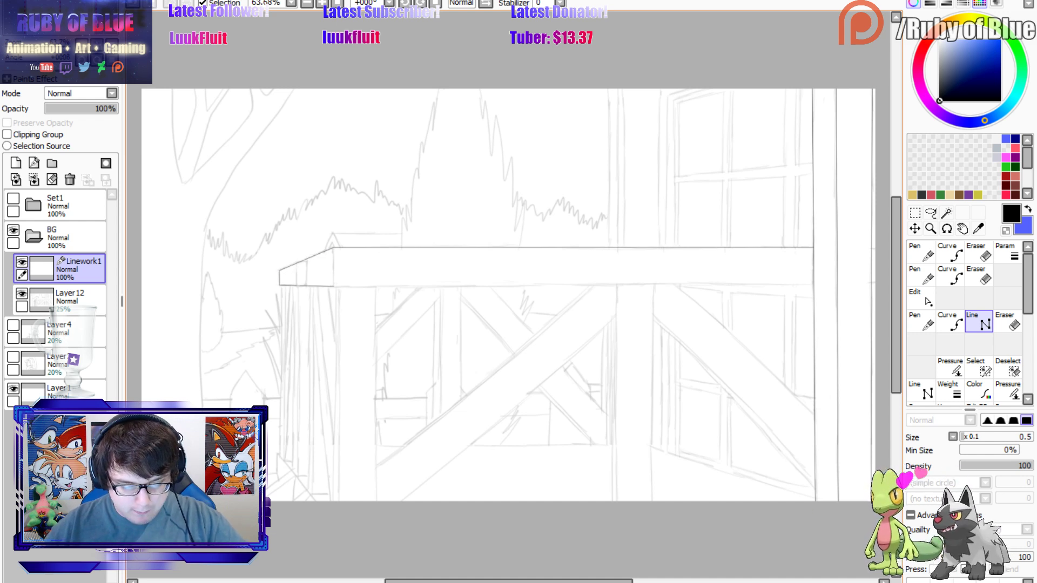
{"action": "left_click", "coordinate": [333, 287]}
{"action": "left_click", "coordinate": [813, 283]}
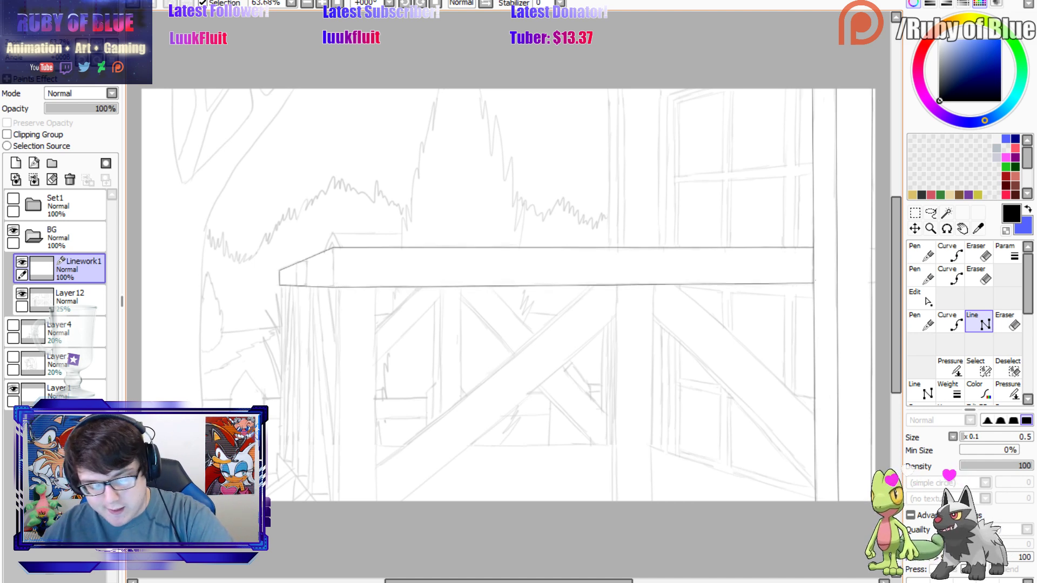
Trace the three vertical divisions at the rail's angled end and erase the excess line between them to form stepped corners.
{"action": "left_click", "coordinate": [334, 287], "text": "ctrl"}
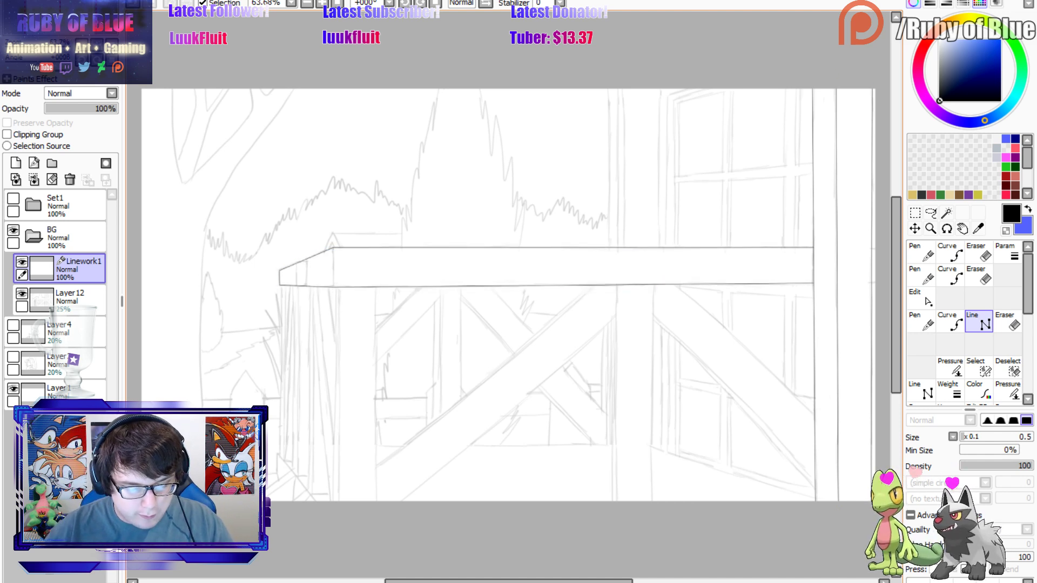
{"action": "left_click", "coordinate": [333, 247]}
{"action": "left_click", "coordinate": [307, 260]}
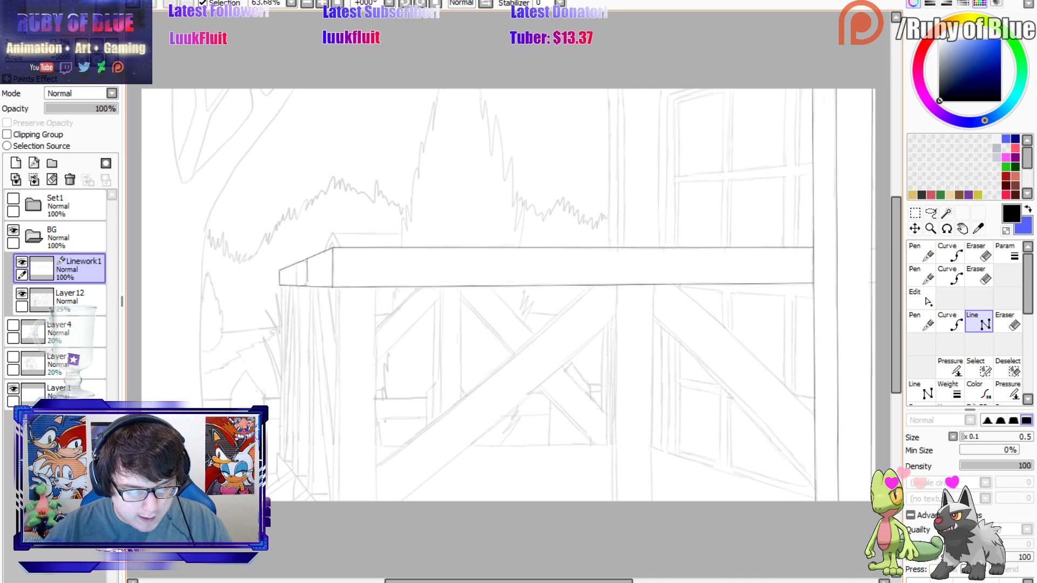
{"action": "left_click", "coordinate": [306, 286]}
{"action": "left_click", "coordinate": [297, 263]}
{"action": "left_click", "coordinate": [297, 285]}
{"action": "key", "text": "e"}
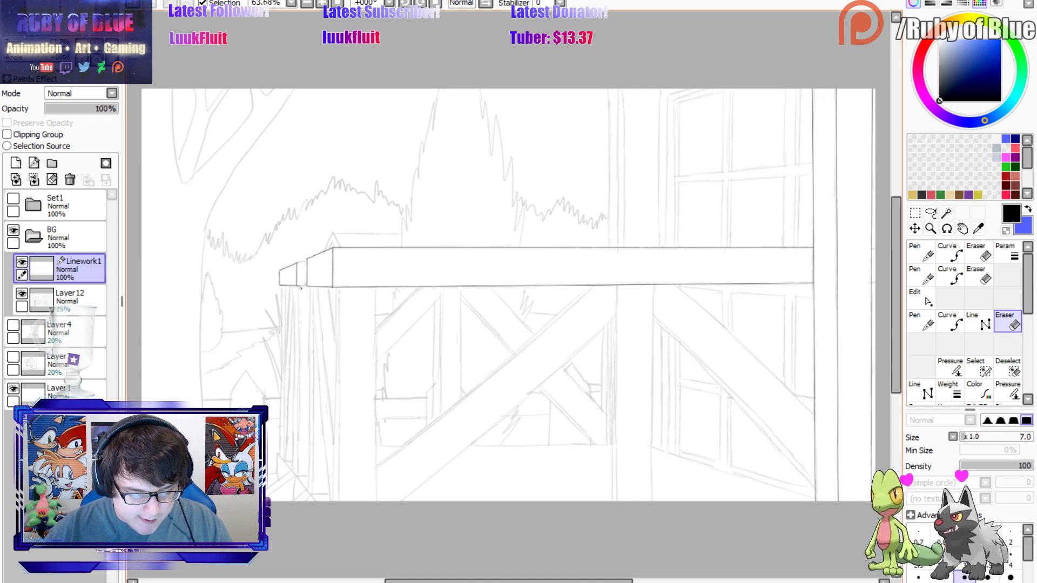
Trace the vertical edges of the near corner post below the rail's angled end with straight lines down to the canvas edge.
{"action": "key", "text": "e"}
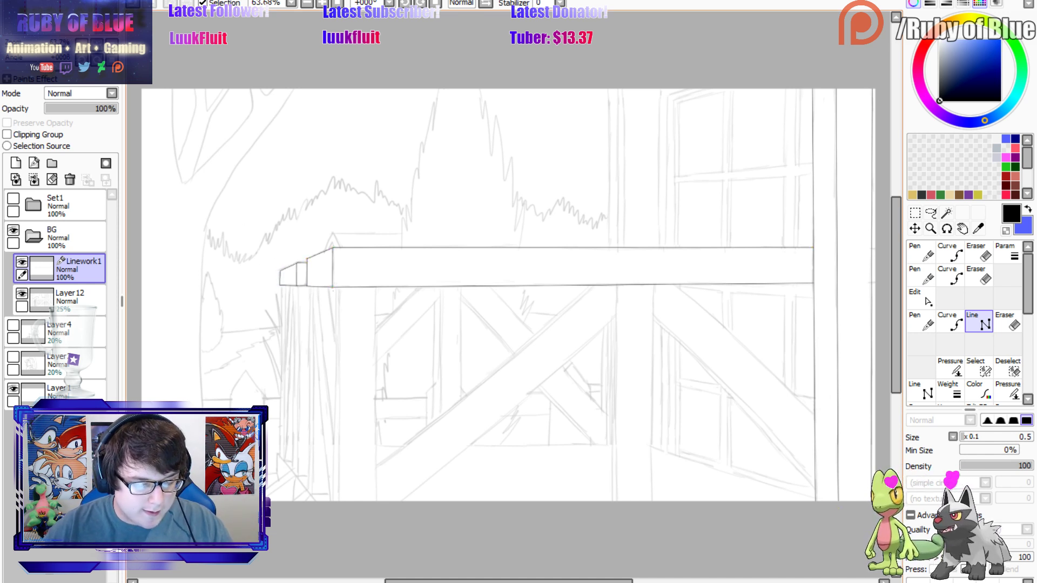
{"action": "double_click", "coordinate": [333, 501]}
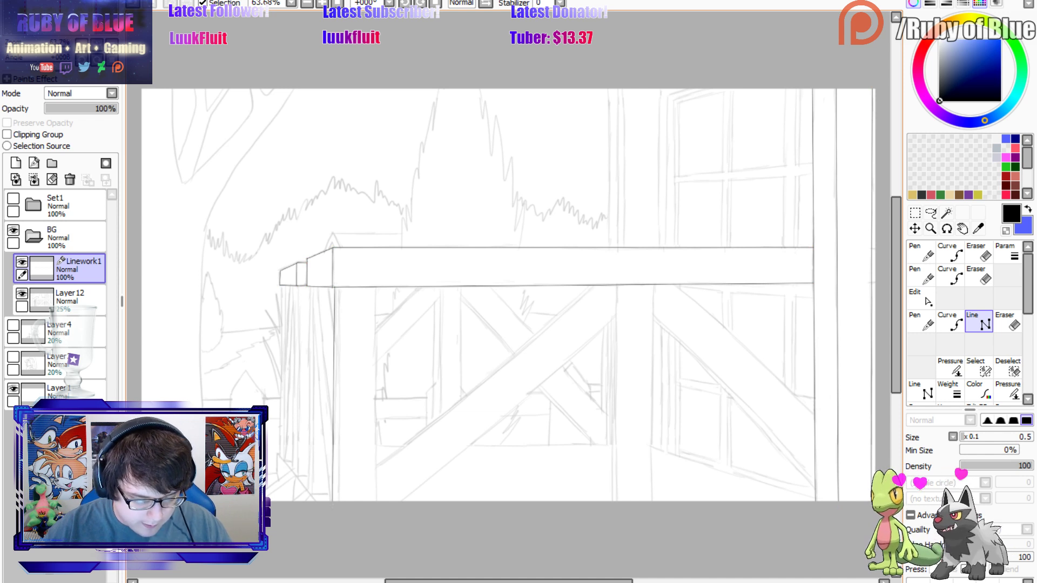
{"action": "left_click", "coordinate": [340, 287]}
{"action": "double_click", "coordinate": [338, 501]}
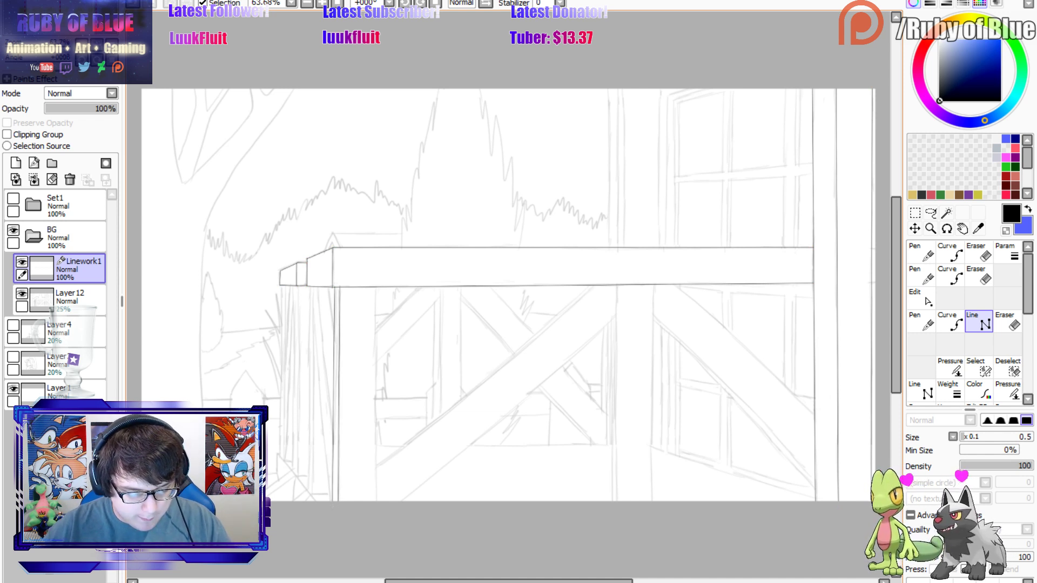
{"action": "left_click", "coordinate": [375, 287]}
{"action": "double_click", "coordinate": [374, 516]}
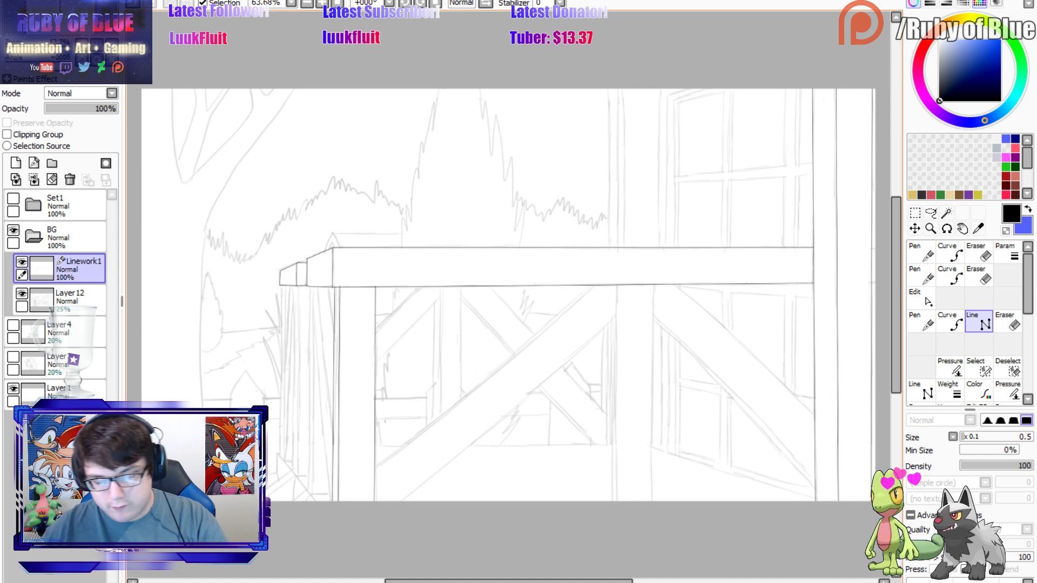
Trace both vertical edges of the middle post from the rail's underside to the bottom of the canvas.
{"action": "left_click", "coordinate": [653, 285]}
{"action": "double_click", "coordinate": [651, 501]}
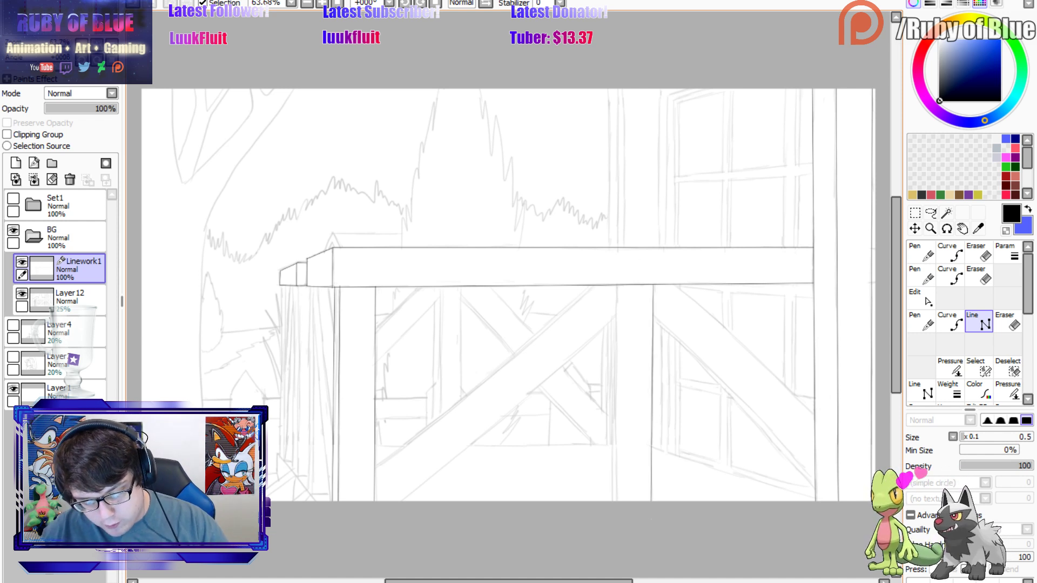
{"action": "left_click", "coordinate": [615, 286]}
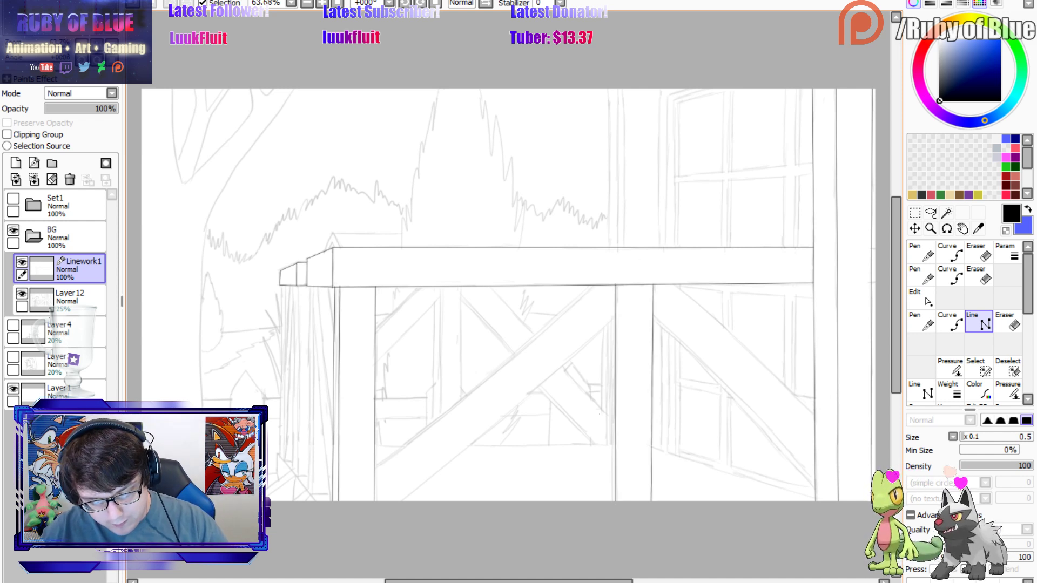
{"action": "left_click", "coordinate": [616, 518], "text": "ctrl"}
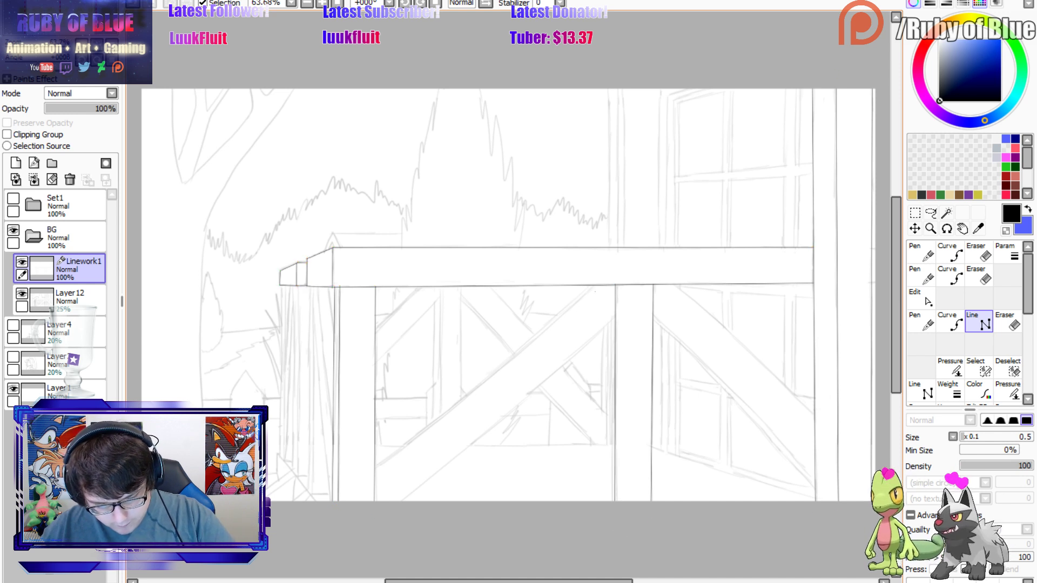
Trace the diagonal brace between the corner post and the middle post, including the parallel thickness line along its upper edge.
{"action": "left_click", "coordinate": [615, 316]}
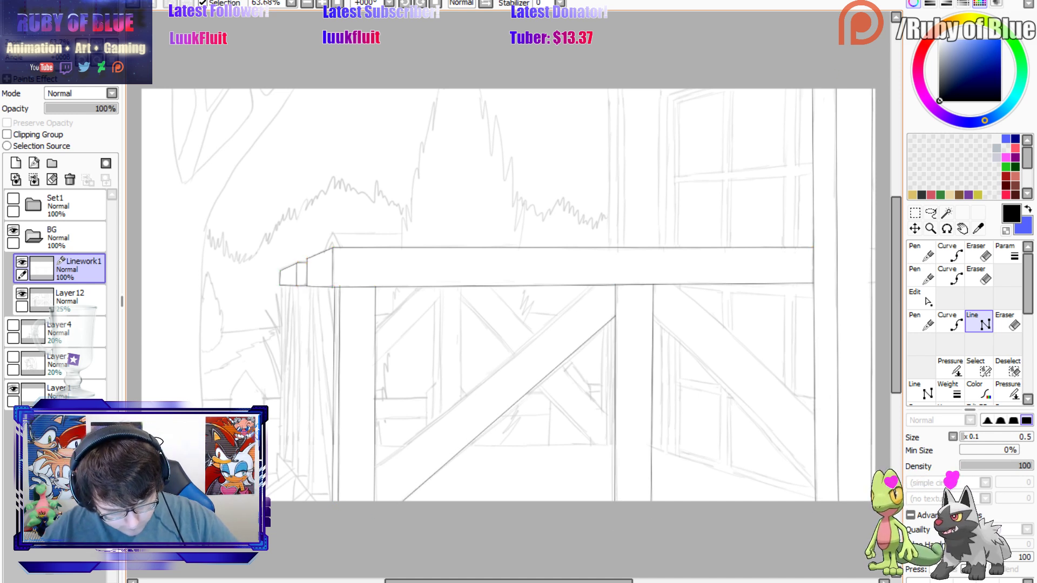
{"action": "left_click", "coordinate": [375, 467]}
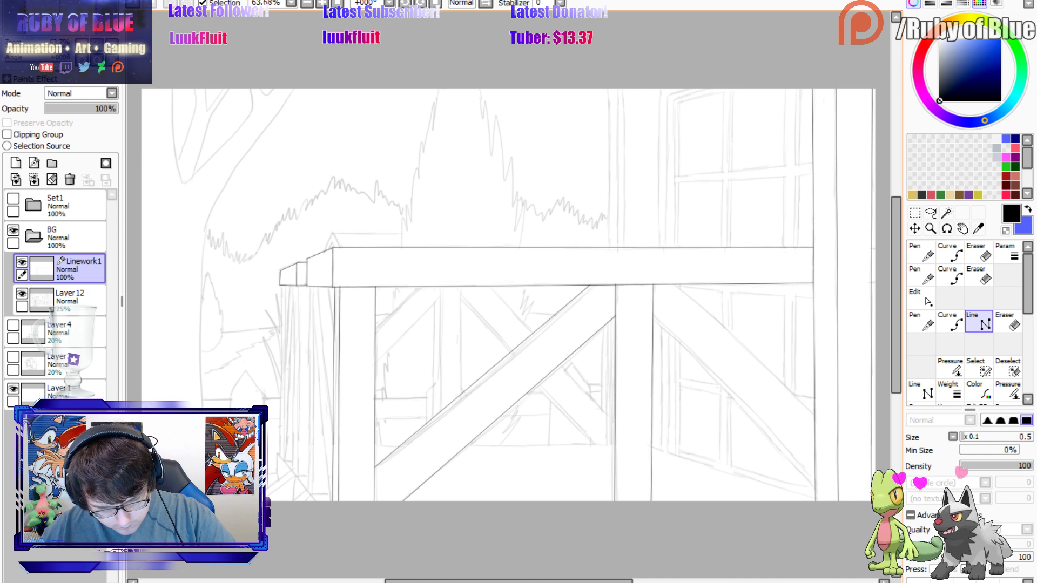
{"action": "left_click", "coordinate": [595, 286]}
{"action": "double_click", "coordinate": [374, 472]}
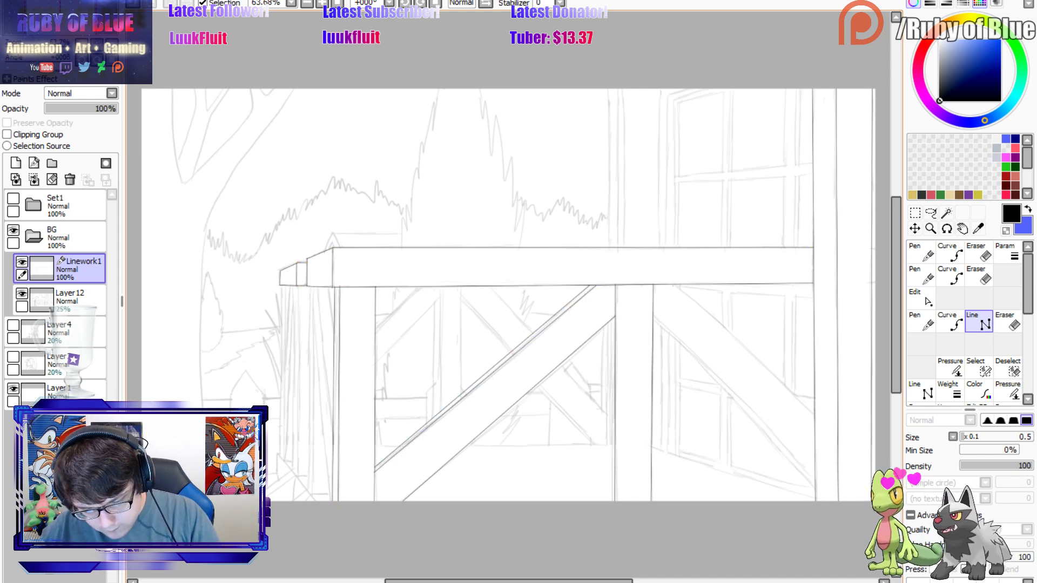
Trace the diagonal brace from the middle post to the large post with its thickness line, plus the middle post's narrow side edge.
{"action": "left_click", "coordinate": [673, 283]}
{"action": "double_click", "coordinate": [814, 416]}
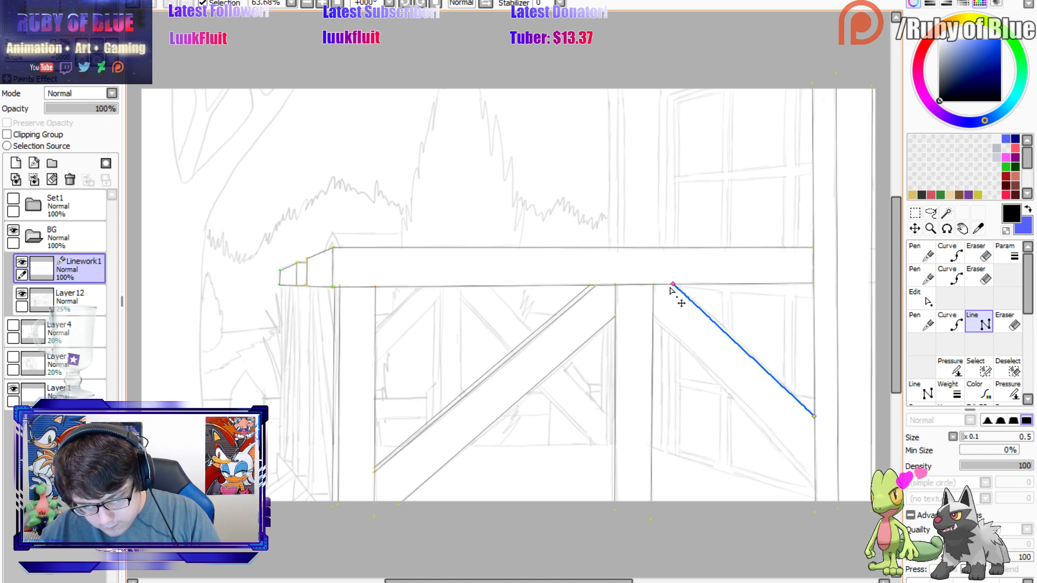
{"action": "left_click", "coordinate": [655, 318]}
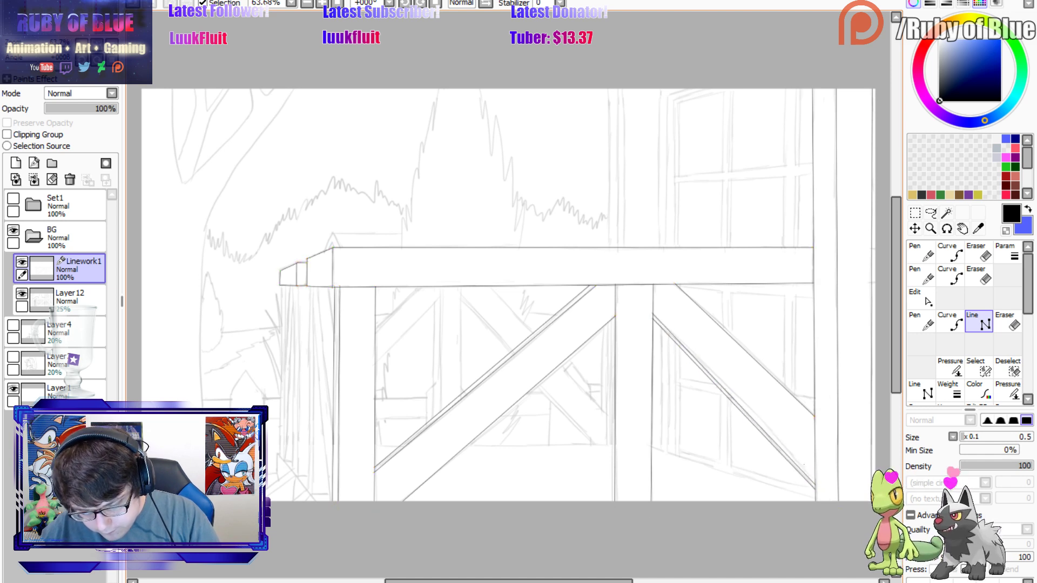
{"action": "left_click", "coordinate": [611, 320]}
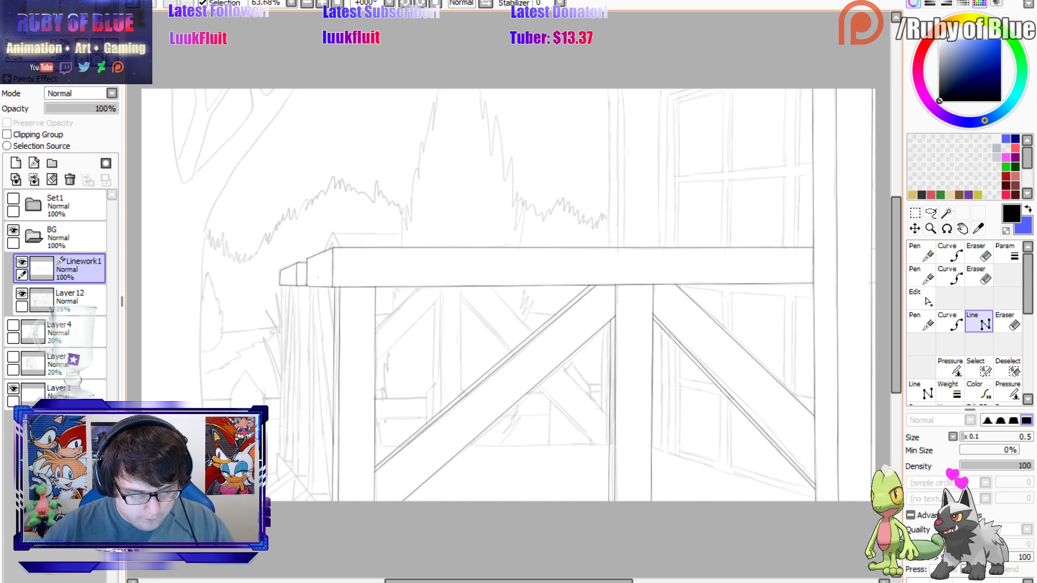
Trace the slanted brace and narrow upright beside the corner post under the angled rail end, and the slanted deck edge at their base.
{"action": "left_click", "coordinate": [317, 287]}
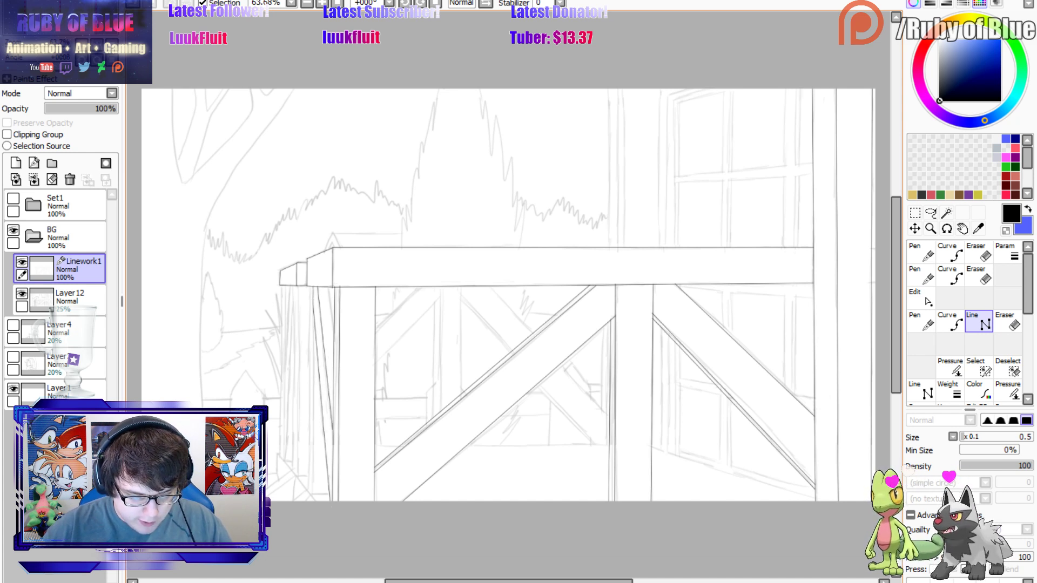
{"action": "left_click", "coordinate": [328, 287]}
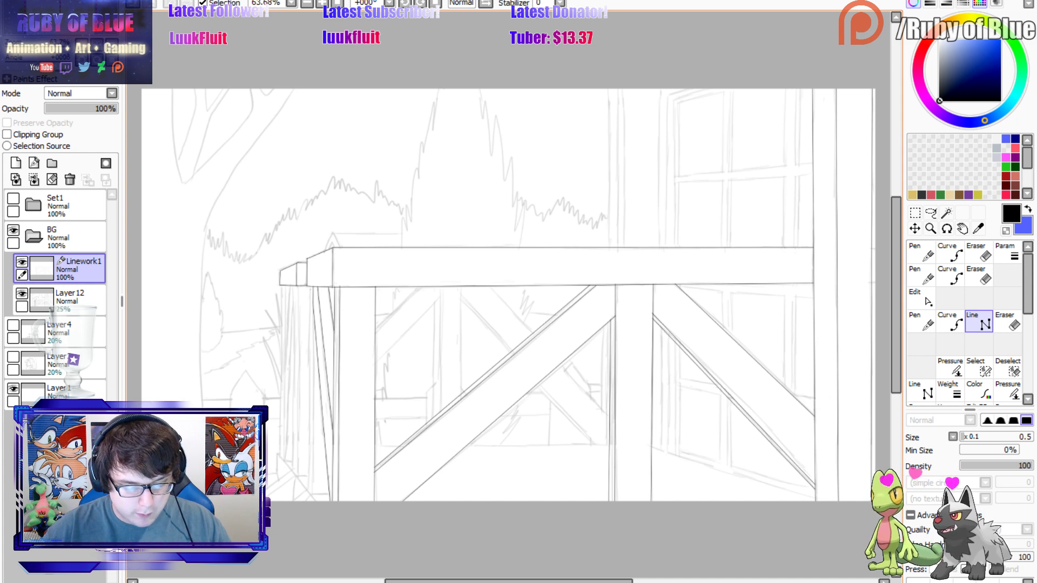
{"action": "left_click", "coordinate": [311, 287]}
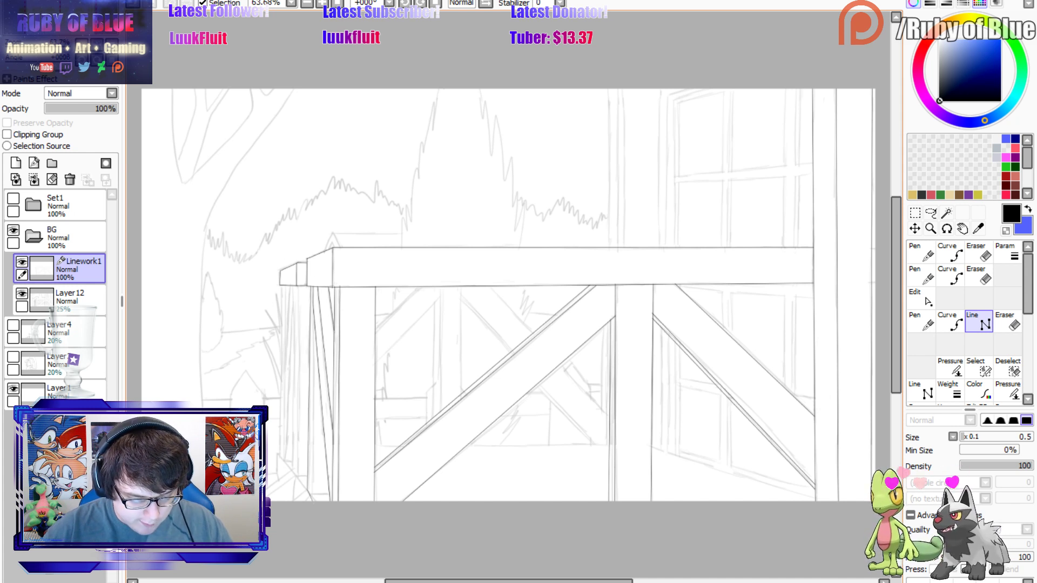
{"action": "key", "text": "n"}
{"action": "left_click", "coordinate": [314, 501]}
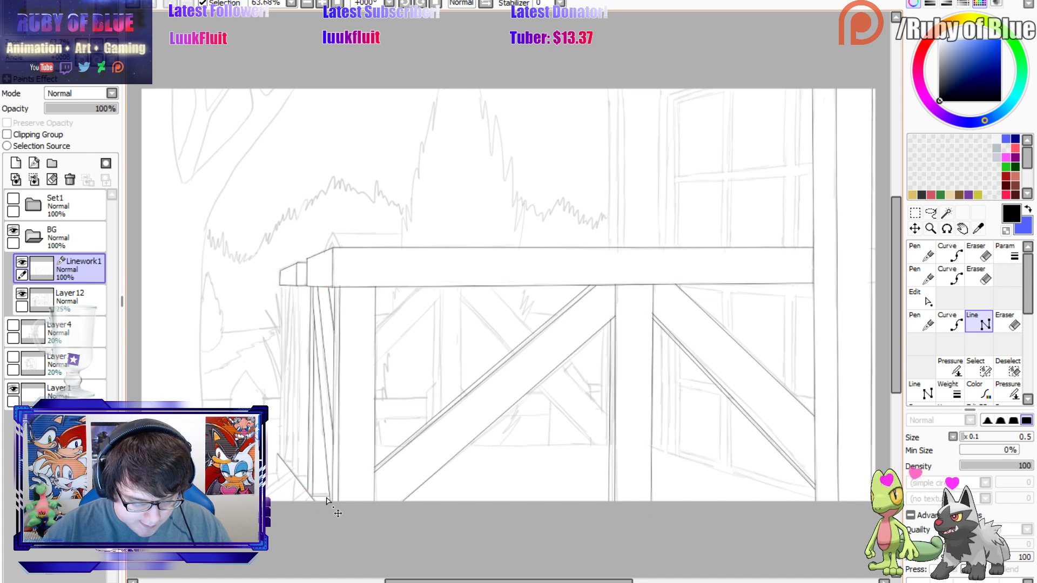
Trace the remaining far uprights beneath the angled rail end and the short board lines at their base.
{"action": "key", "text": "ctrl"}
{"action": "key", "text": "ctrl"}
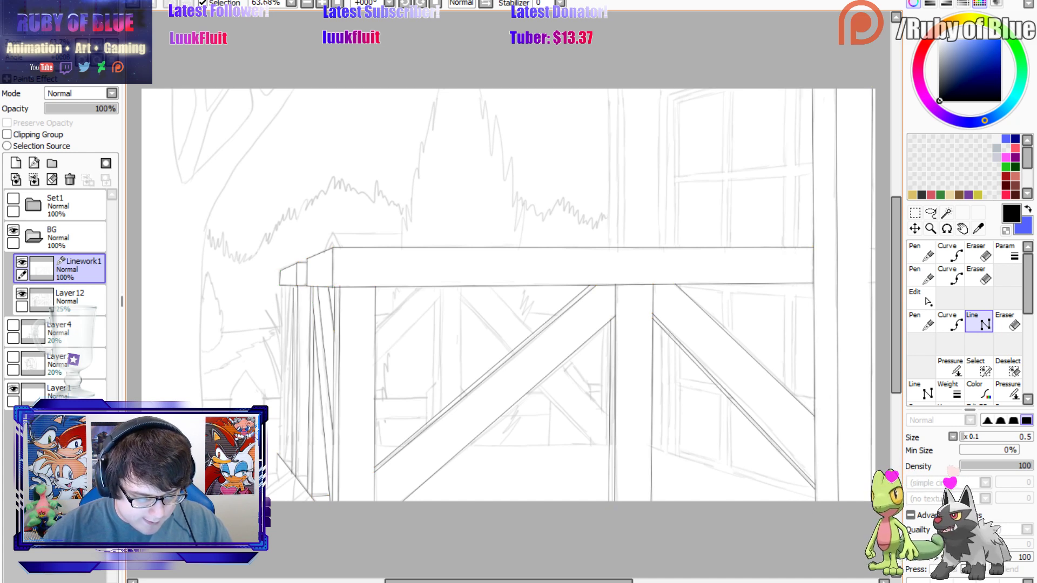
{"action": "key", "text": "ctrl"}
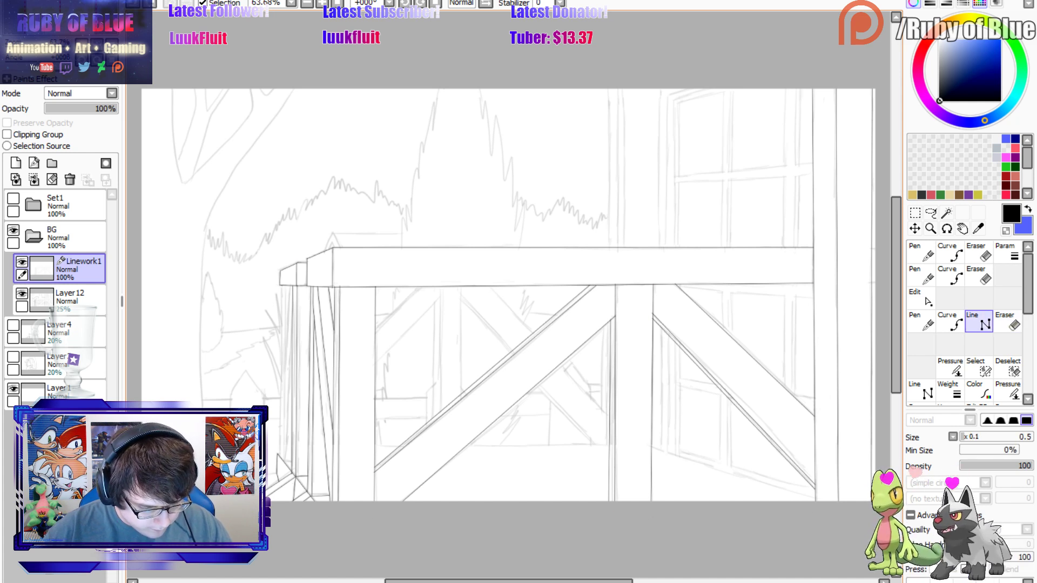
{"action": "left_click", "coordinate": [281, 287]}
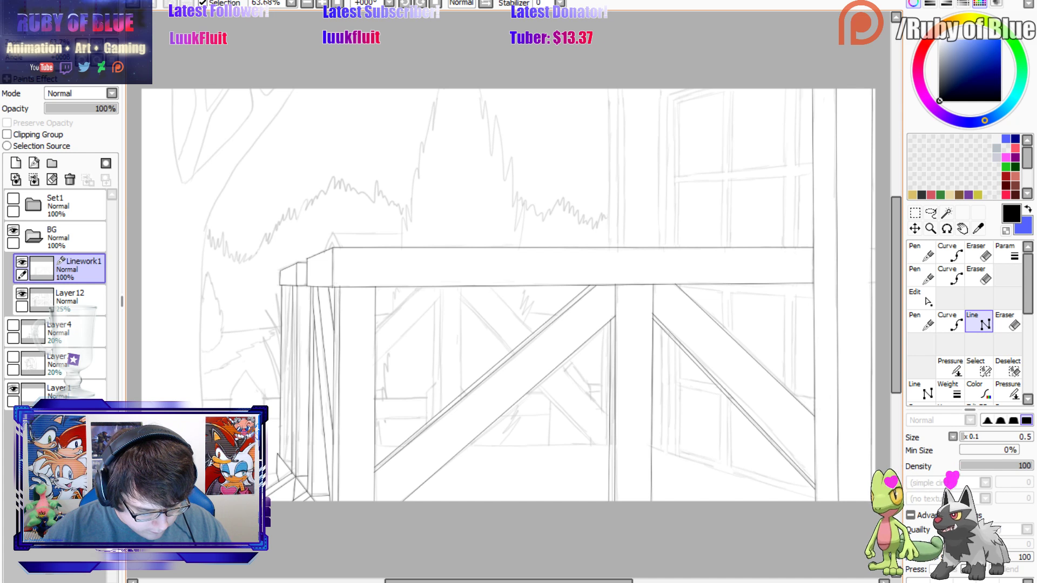
Add a second linework layer, trace the deck's far floor edges behind the railing, and erase the part crossing the posts and brace.
{"action": "left_click", "coordinate": [33, 162]}
{"action": "mouse_move", "coordinate": [279, 456]}
{"action": "left_mouse_down"}
{"action": "mouse_move", "coordinate": [616, 445]}
{"action": "mouse_move", "coordinate": [815, 489]}
{"action": "left_mouse_up"}
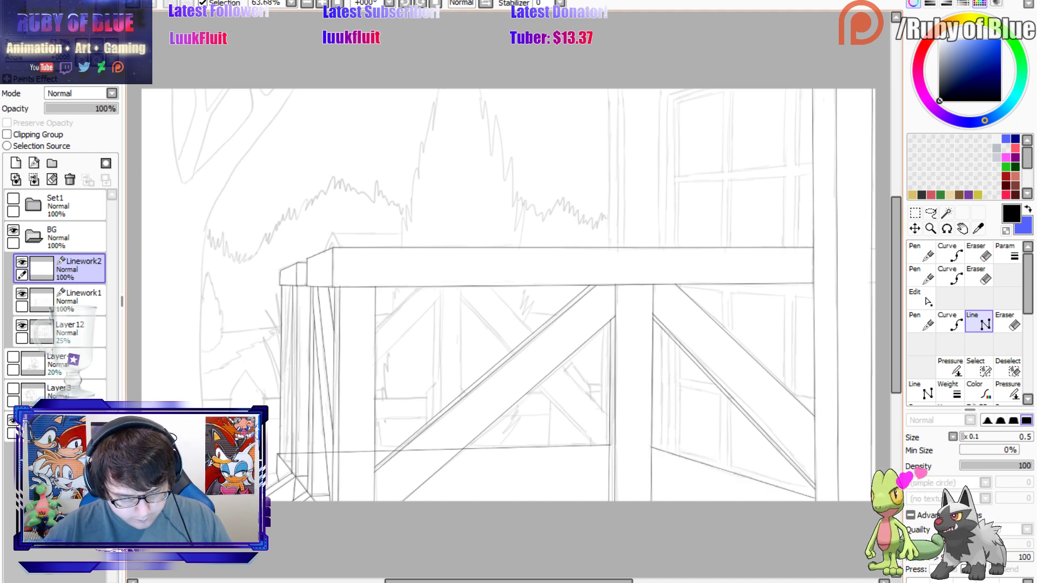
{"action": "key", "text": "e"}
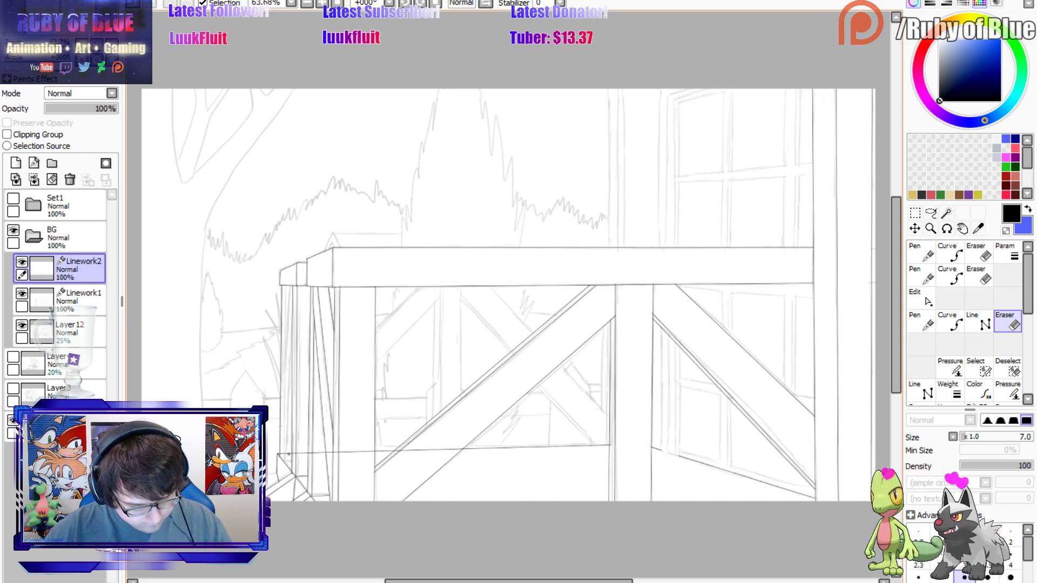
{"action": "mouse_move", "coordinate": [288, 454]}
{"action": "left_mouse_down"}
{"action": "mouse_move", "coordinate": [321, 446]}
{"action": "mouse_move", "coordinate": [299, 453]}
{"action": "mouse_move", "coordinate": [444, 448]}
{"action": "left_mouse_up"}
{"action": "key", "text": "ctrl+z"}
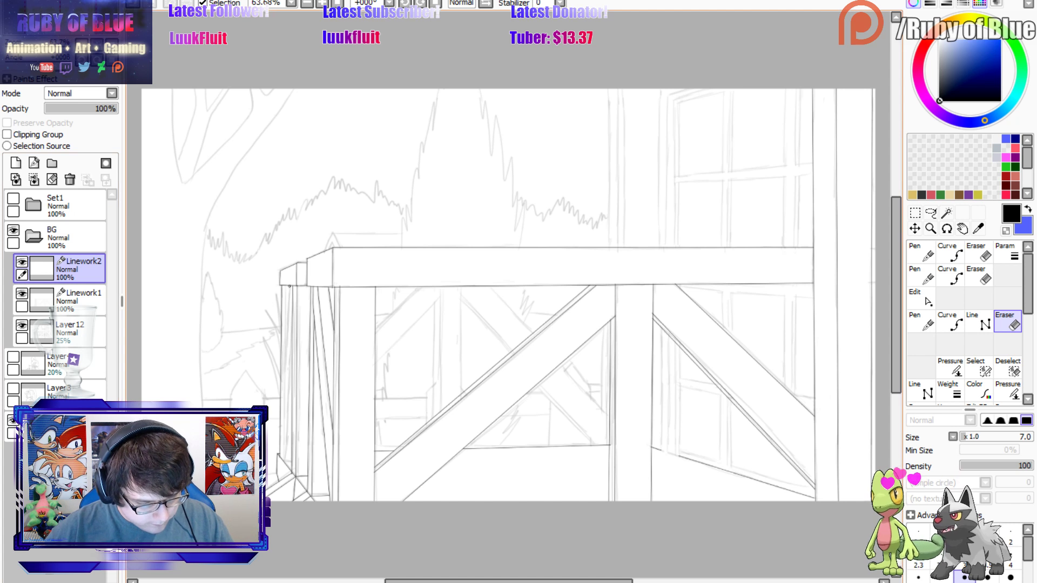
Trace the thin slanted brace lines between the far uprights under the angled rail end.
{"action": "key", "text": "l"}
{"action": "mouse_move", "coordinate": [290, 287]}
{"action": "left_mouse_down"}
{"action": "mouse_move", "coordinate": [283, 460]}
{"action": "mouse_move", "coordinate": [292, 338]}
{"action": "left_mouse_up"}
{"action": "key", "text": "n"}
{"action": "key", "text": "l"}
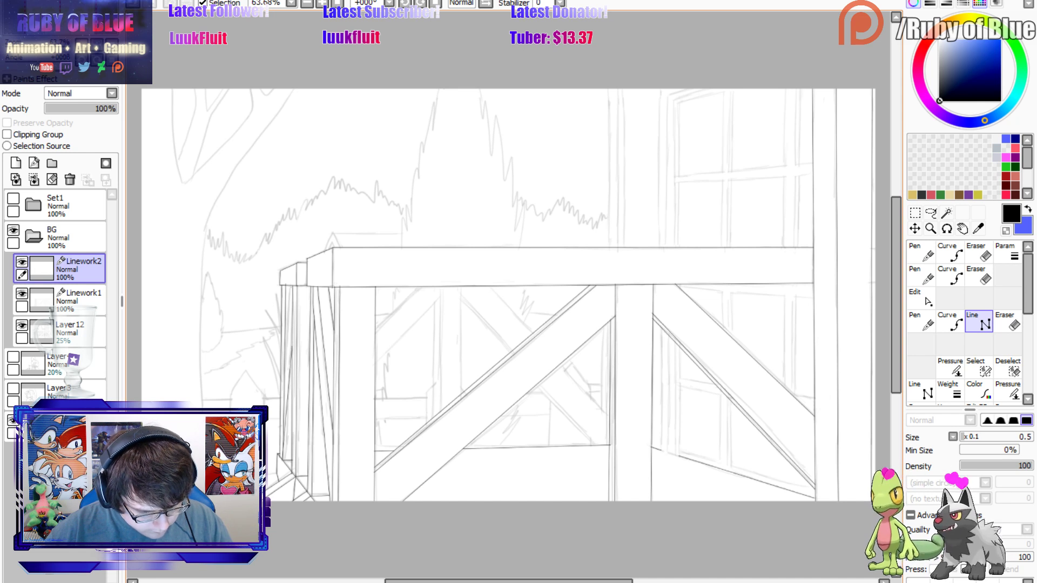
{"action": "left_click_drag", "start_coordinate": [292, 286], "coordinate": [284, 394]}
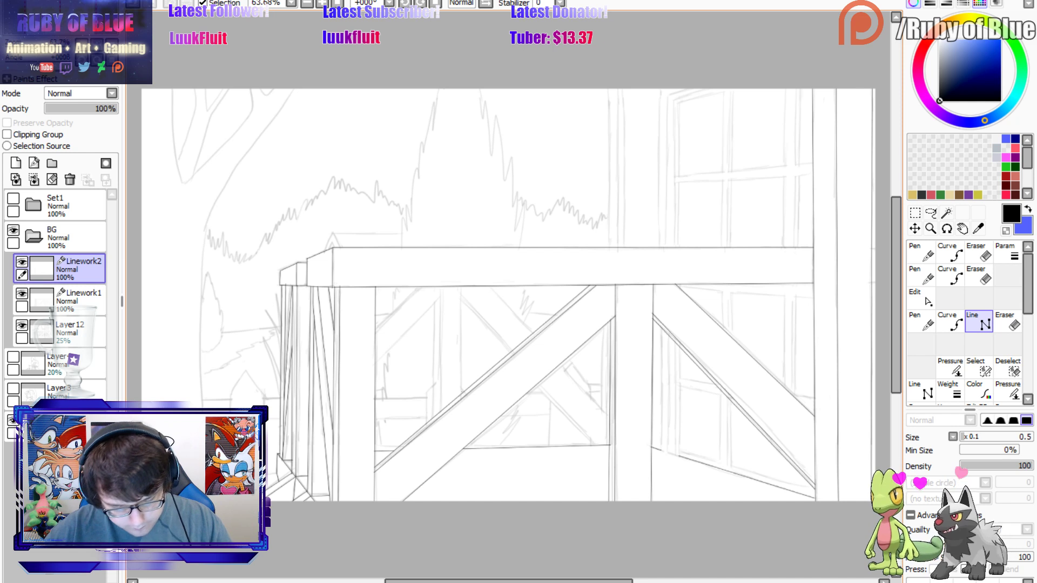
Trace the background post behind the near diagonal brace and the short diagonal brace joining it to the corner post.
{"action": "left_click_drag", "start_coordinate": [462, 384], "coordinate": [461, 286]}
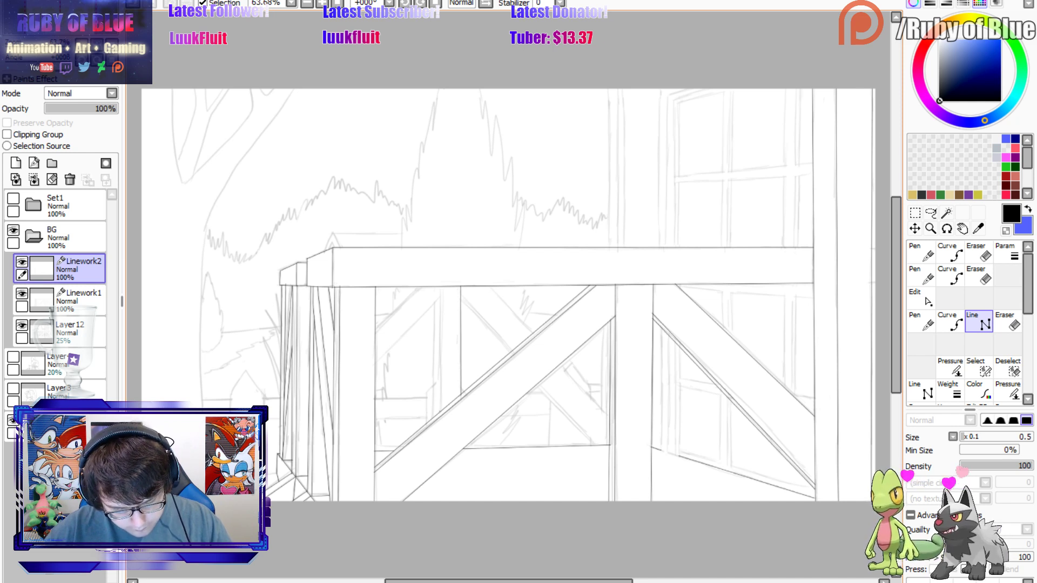
{"action": "mouse_move", "coordinate": [442, 414]}
{"action": "left_mouse_down"}
{"action": "mouse_move", "coordinate": [441, 286]}
{"action": "mouse_move", "coordinate": [377, 366]}
{"action": "left_mouse_up"}
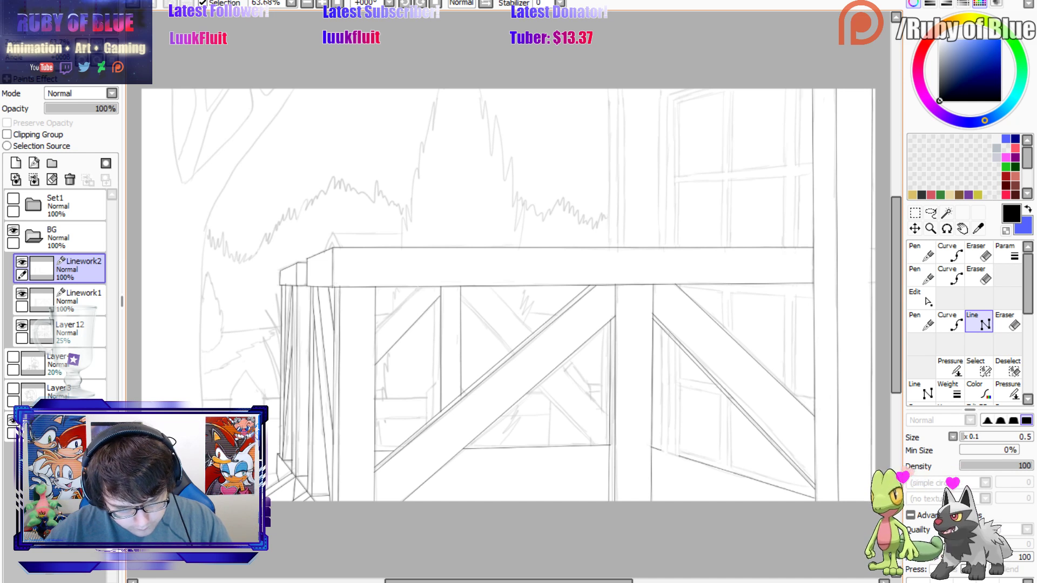
{"action": "mouse_move", "coordinate": [419, 287]}
{"action": "left_mouse_down"}
{"action": "mouse_move", "coordinate": [376, 329]}
{"action": "mouse_move", "coordinate": [421, 287]}
{"action": "left_mouse_up"}
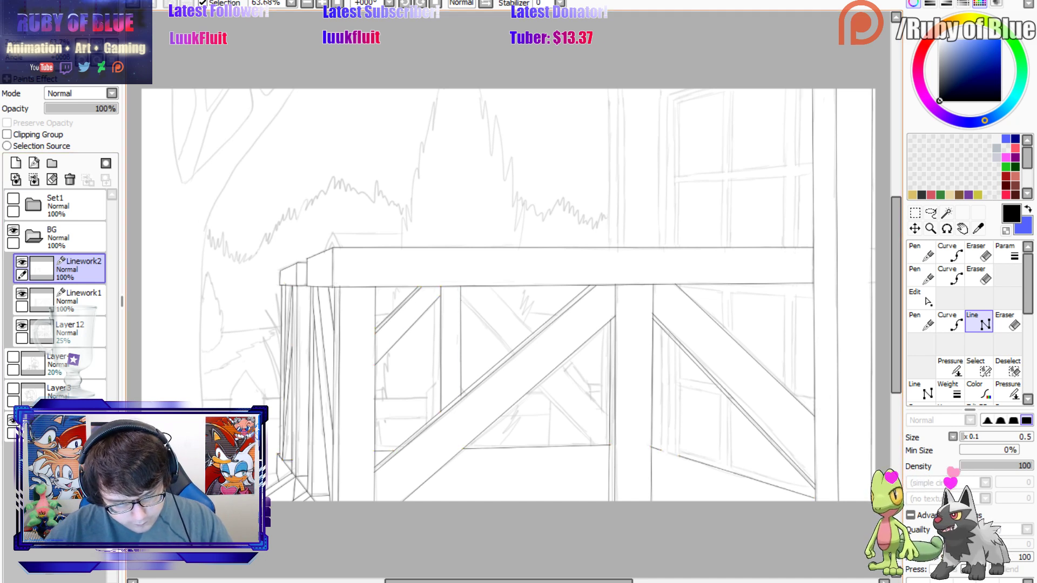
Trace the rear diagonal brace descending from the background post toward the middle post, and the thin upright beside the middle post.
{"action": "left_click_drag", "start_coordinate": [595, 446], "coordinate": [485, 282]}
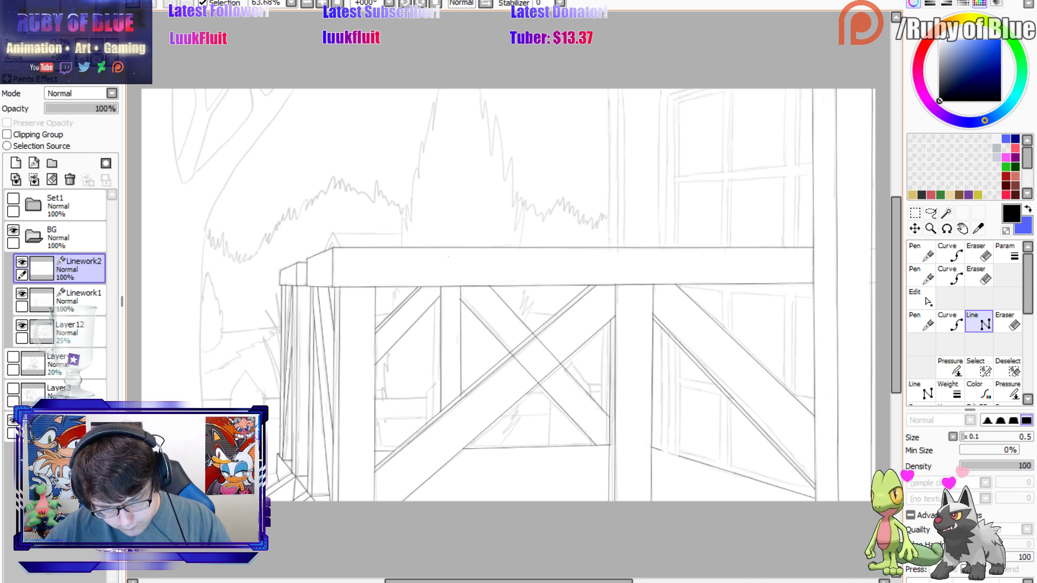
{"action": "left_click_drag", "start_coordinate": [460, 295], "coordinate": [599, 446]}
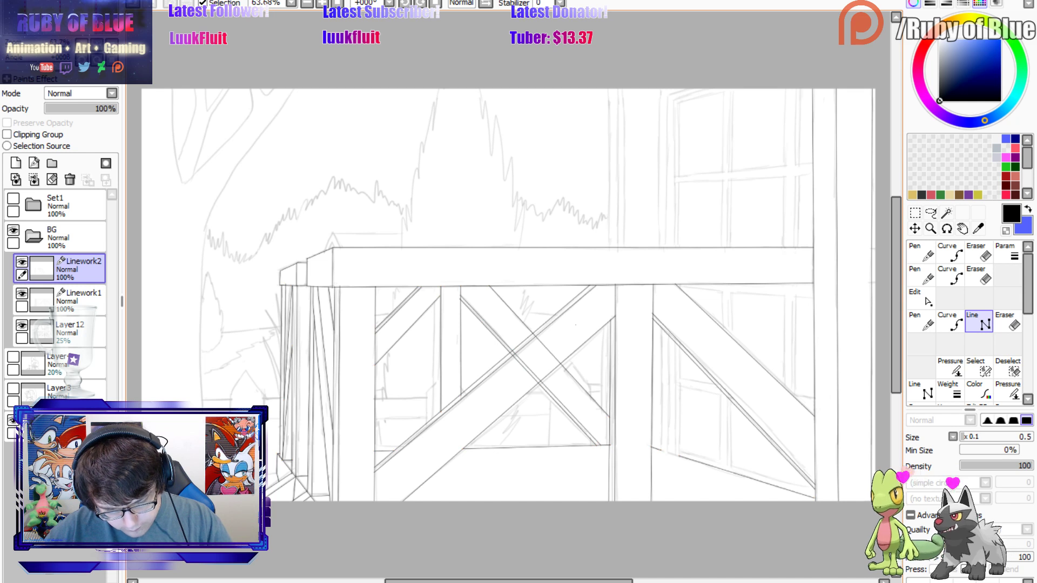
{"action": "left_click_drag", "start_coordinate": [603, 325], "coordinate": [602, 408]}
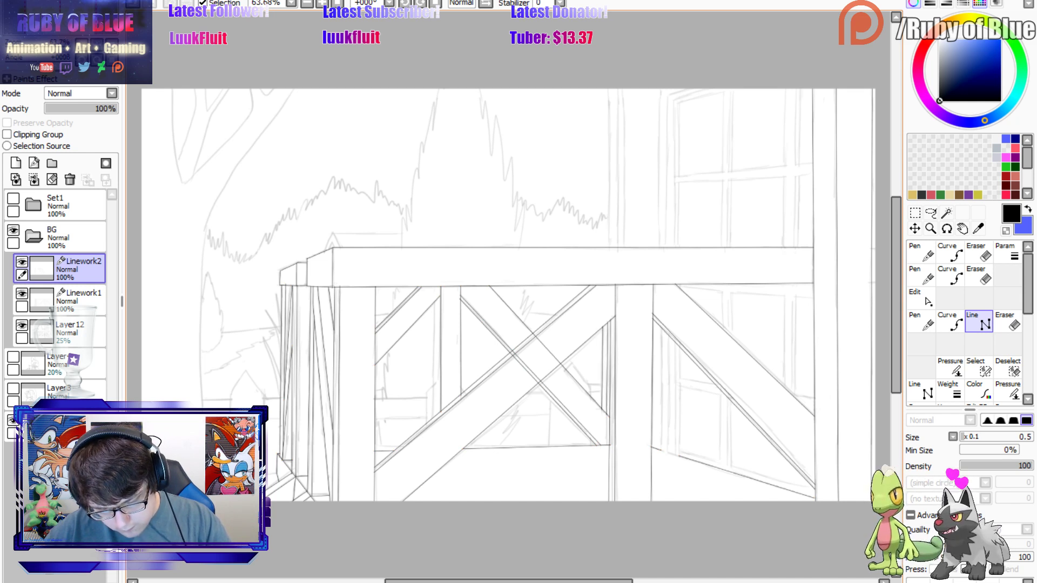
Erase the rear brace lines where they pass behind the near diagonal brace, and return to the Line tool.
{"action": "key", "text": "n"}
{"action": "key", "text": "e"}
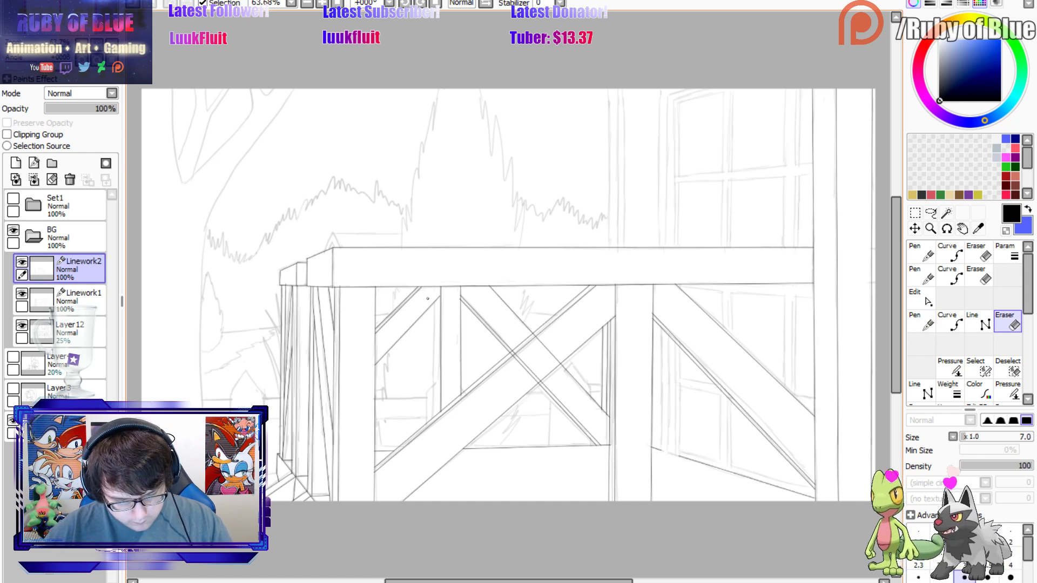
{"action": "left_click_drag", "start_coordinate": [536, 335], "coordinate": [543, 344]}
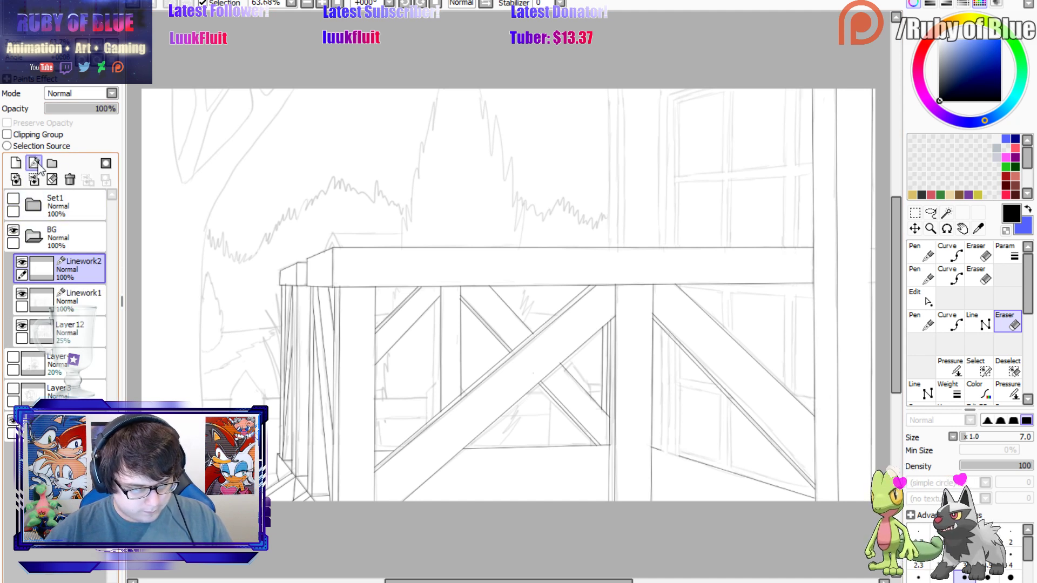
{"action": "mouse_move", "coordinate": [494, 580]}
{"action": "left_mouse_down"}
{"action": "mouse_move", "coordinate": [540, 580]}
{"action": "mouse_move", "coordinate": [513, 580]}
{"action": "left_mouse_up"}
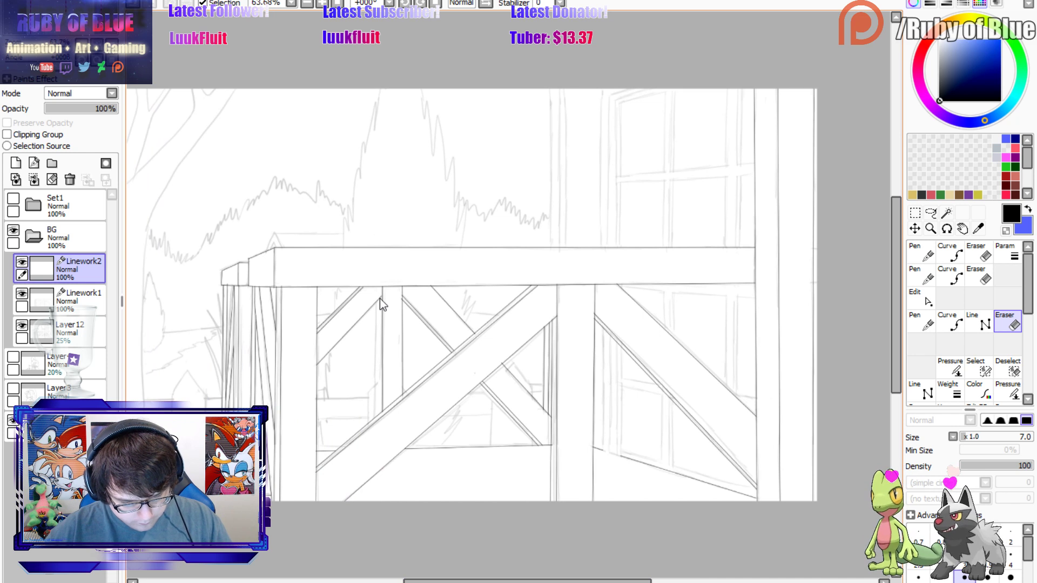
{"action": "key", "text": "n"}
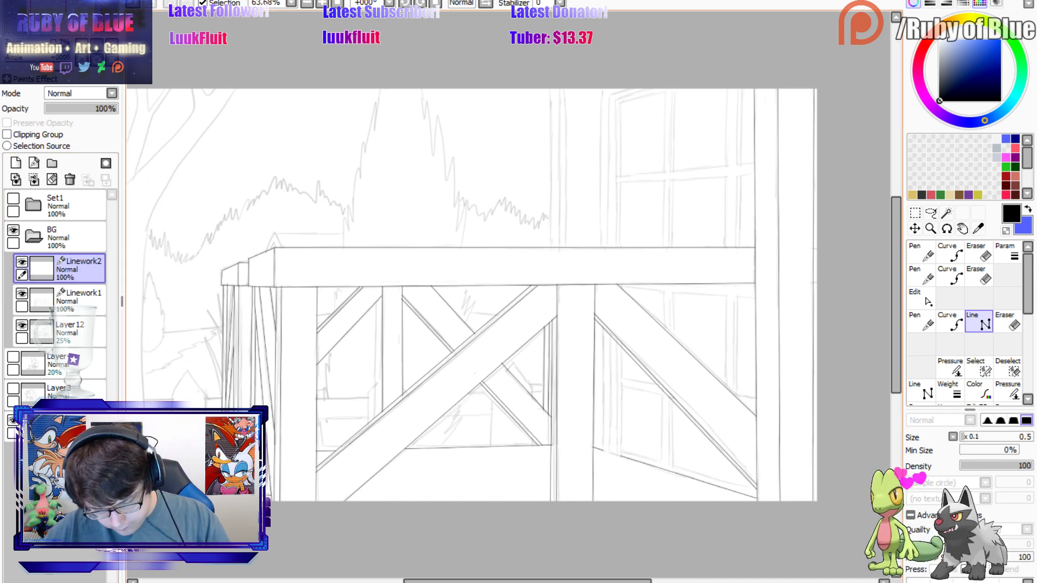
Trace the window frame's outermost vertical edge just beyond the middle post, from the wall base up to the canvas top.
{"action": "left_click", "coordinate": [604, 450]}
{"action": "left_click", "coordinate": [601, 88]}
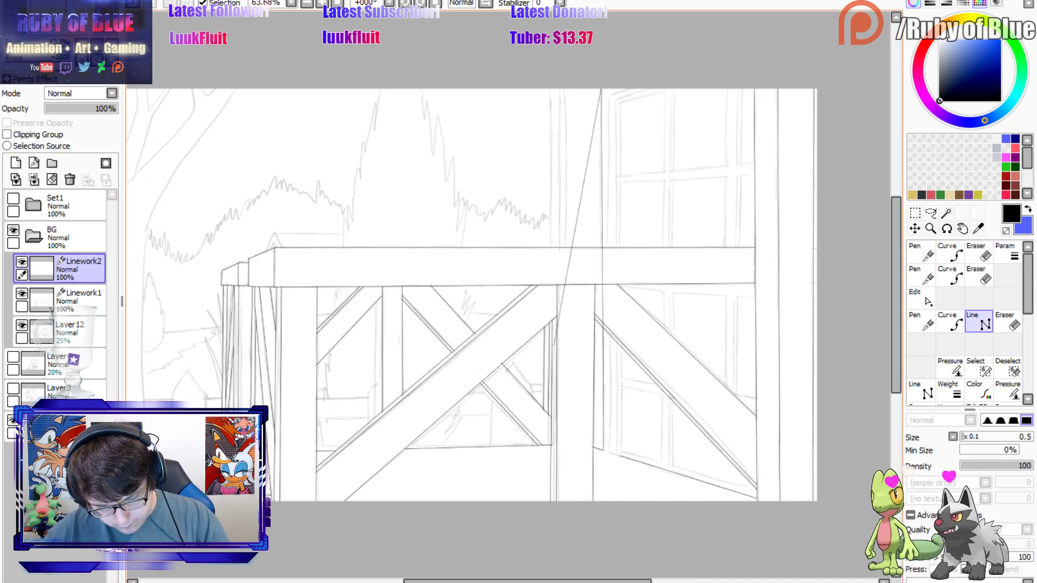
{"action": "key", "text": "b"}
{"action": "left_click_drag", "start_coordinate": [601, 87], "coordinate": [604, 84]}
{"action": "key", "text": "n"}
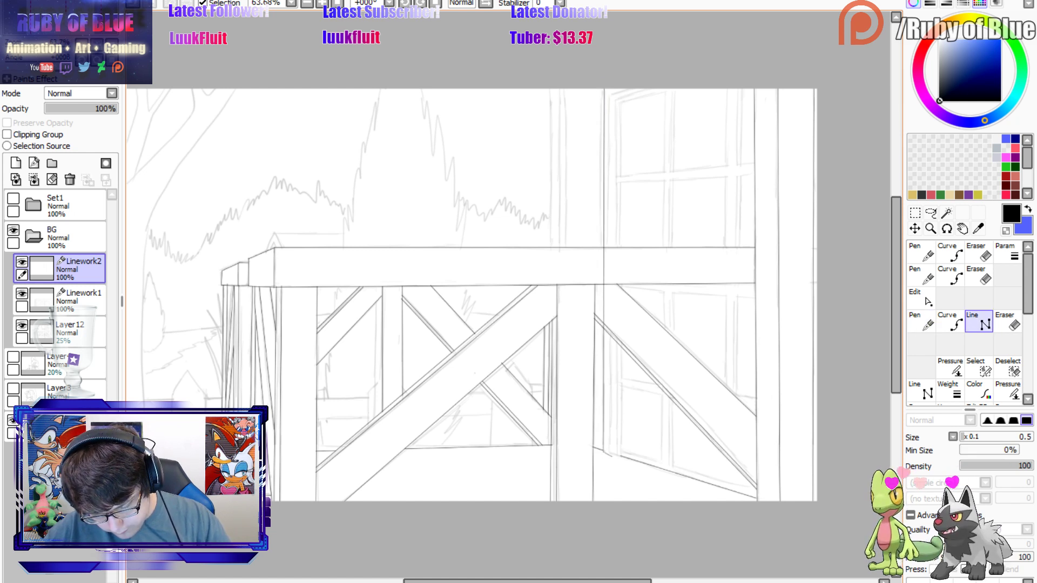
Trace the window frame's inner vertical edges beside the outermost one, and the slanted edge at the frame's upper corner.
{"action": "left_click", "coordinate": [620, 455]}
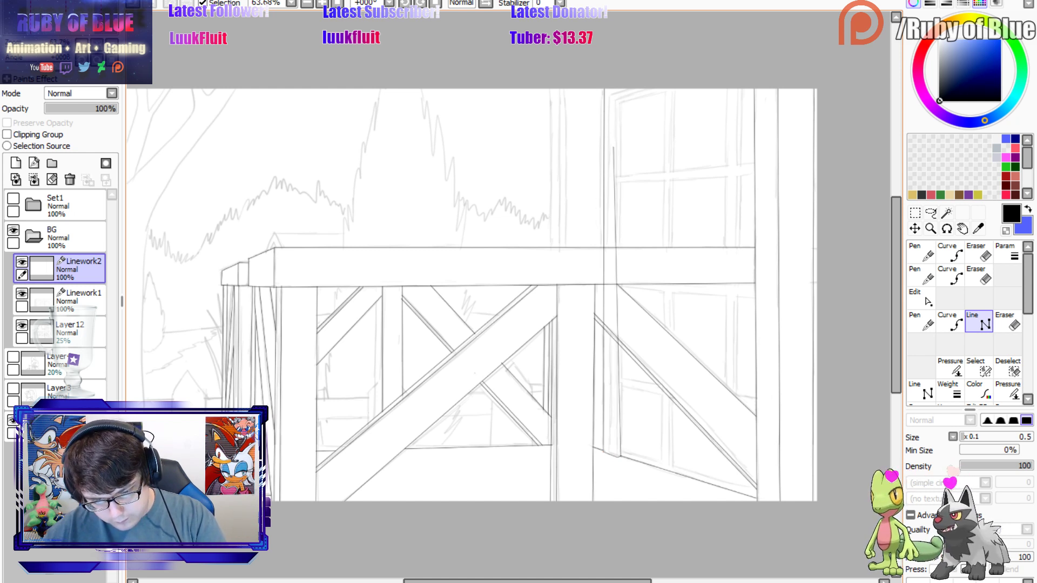
{"action": "key", "text": "n"}
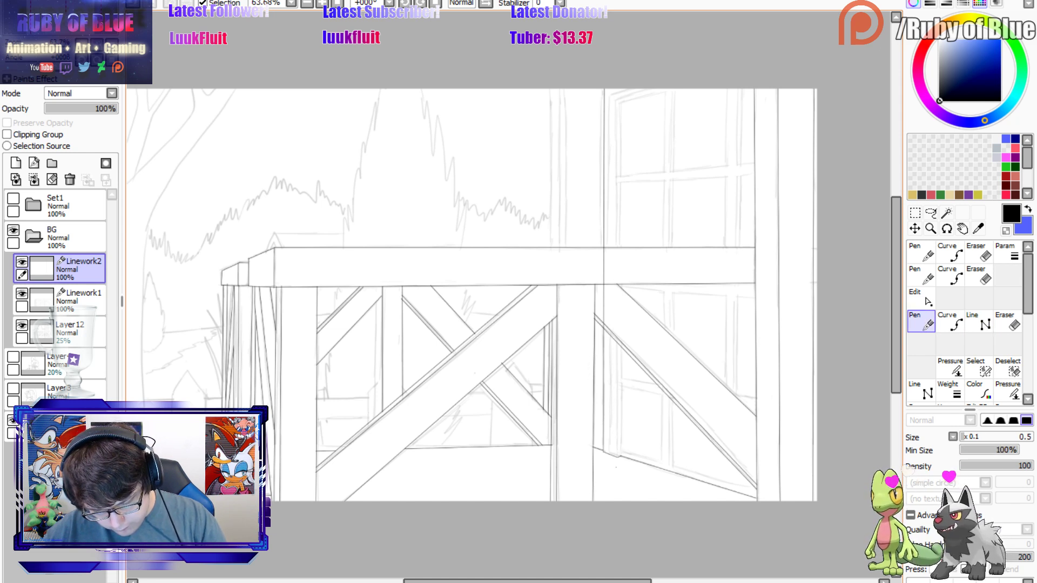
{"action": "key", "text": "l"}
{"action": "left_click", "coordinate": [617, 457]}
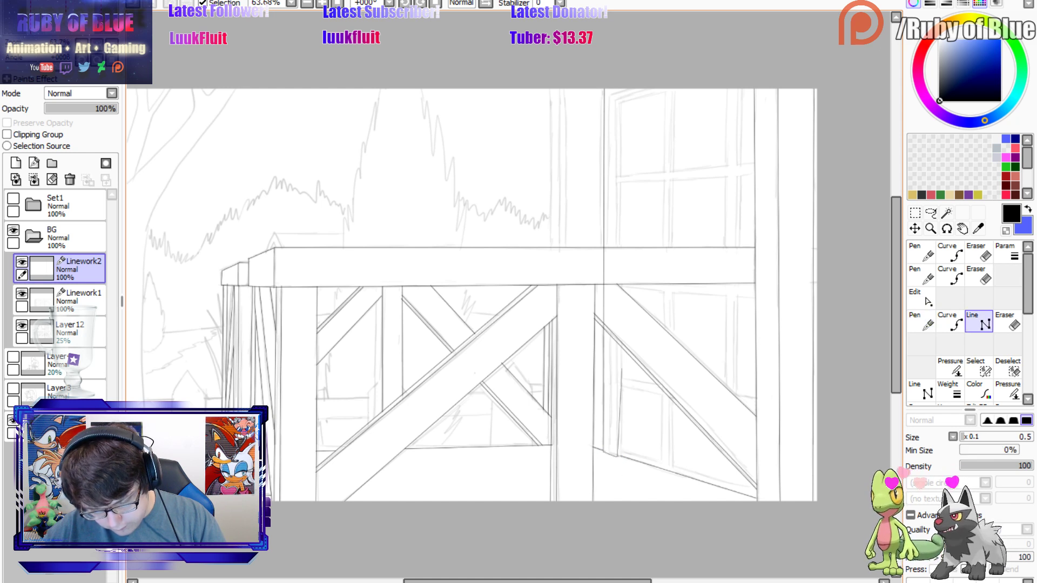
{"action": "left_click", "coordinate": [616, 102]}
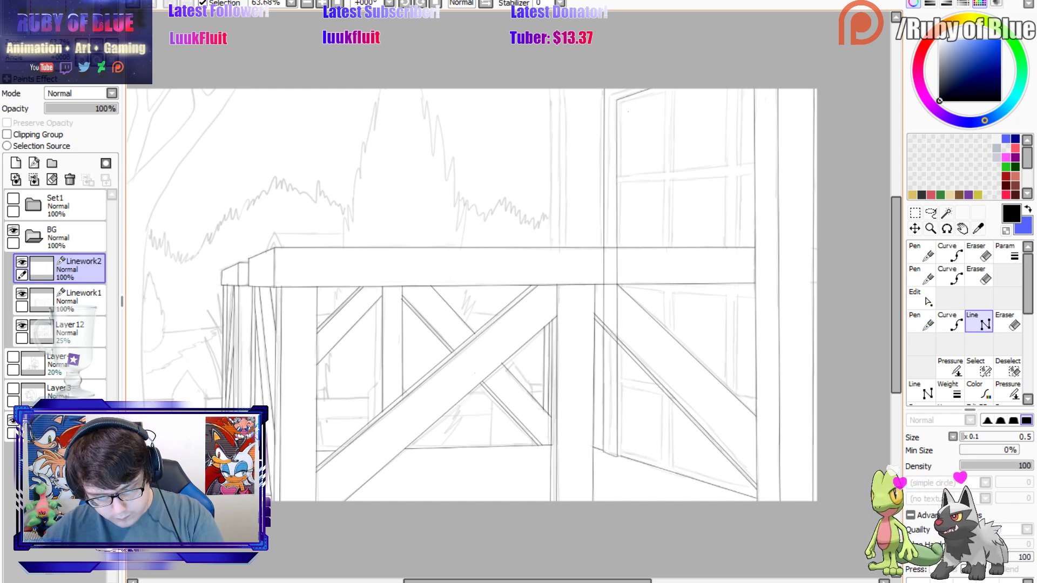
{"action": "left_click", "coordinate": [616, 456]}
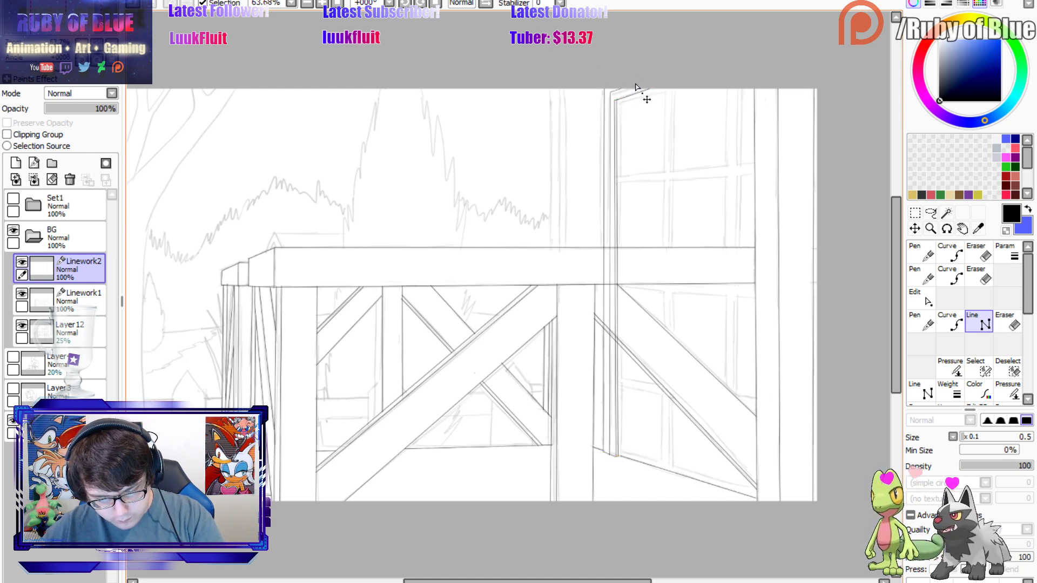
{"action": "key", "text": "n"}
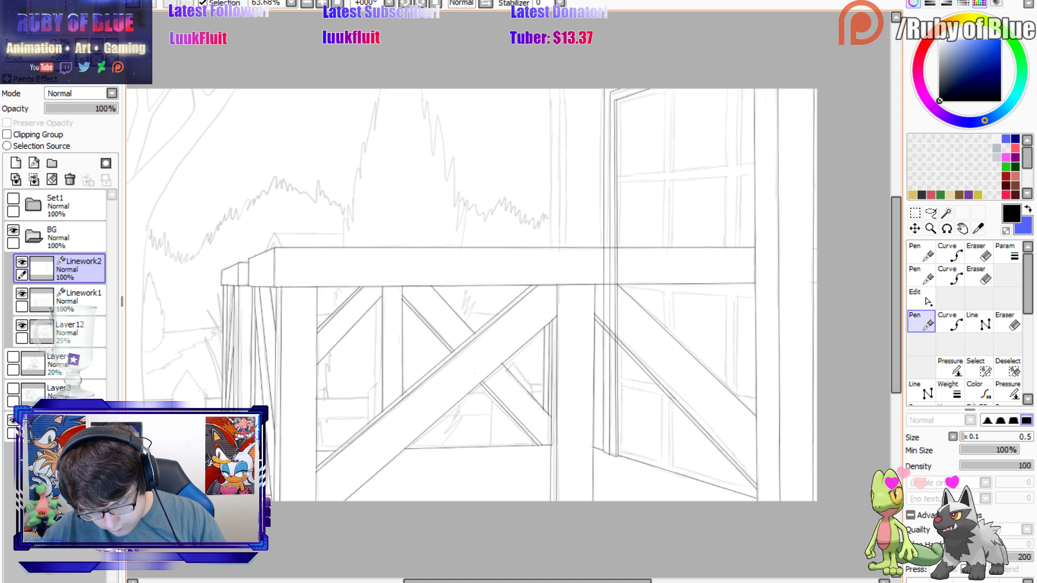
{"action": "key", "text": "n"}
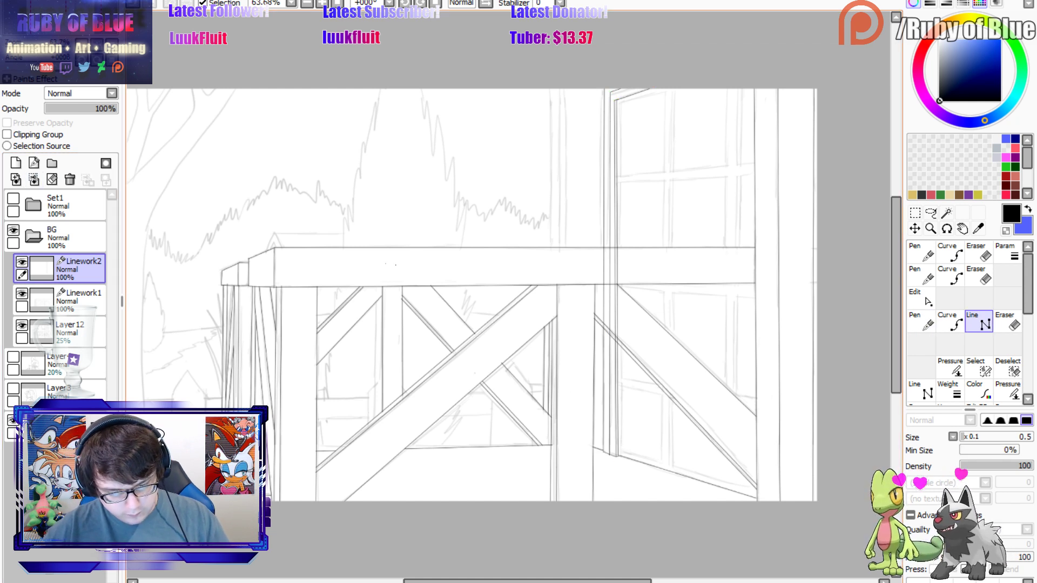
Erase the window frame lines where they pass behind the horizontal rail and diagonal brace, using a 25 px eraser, and return to the Line tool.
{"action": "key", "text": "e"}
{"action": "left_click_drag", "start_coordinate": [964, 437], "coordinate": [979, 437]}
{"action": "mouse_move", "coordinate": [604, 274]}
{"action": "left_mouse_down"}
{"action": "mouse_move", "coordinate": [616, 255]}
{"action": "mouse_move", "coordinate": [599, 260]}
{"action": "mouse_move", "coordinate": [617, 333]}
{"action": "left_mouse_up"}
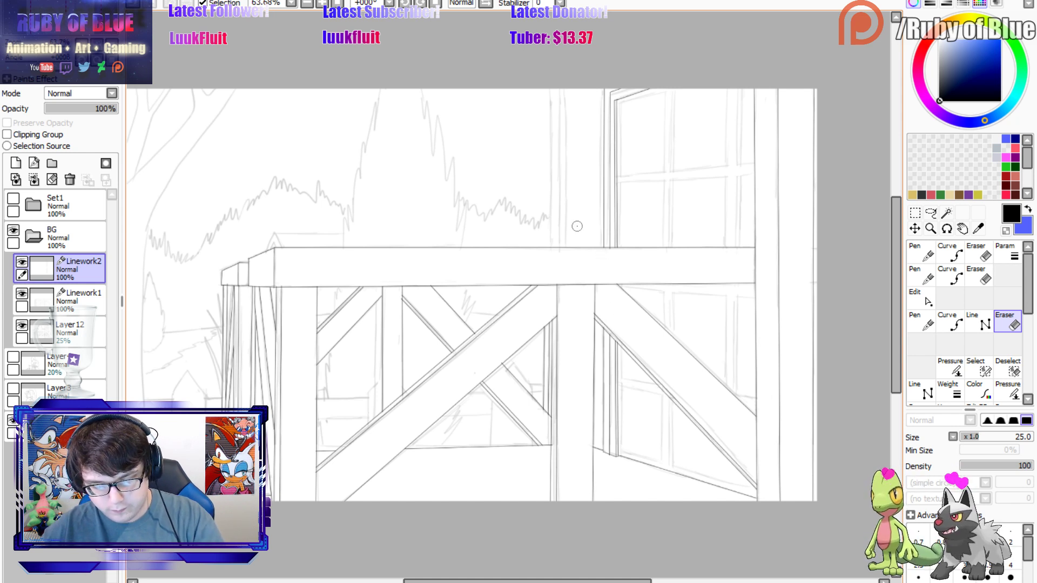
{"action": "key", "text": "e"}
Toggle the Linework2 and Linework1 layers off and on to check which lines each layer holds.
{"action": "left_click", "coordinate": [22, 262]}
{"action": "left_click", "coordinate": [23, 262]}
{"action": "left_click", "coordinate": [23, 262]}
{"action": "left_click", "coordinate": [23, 262]}
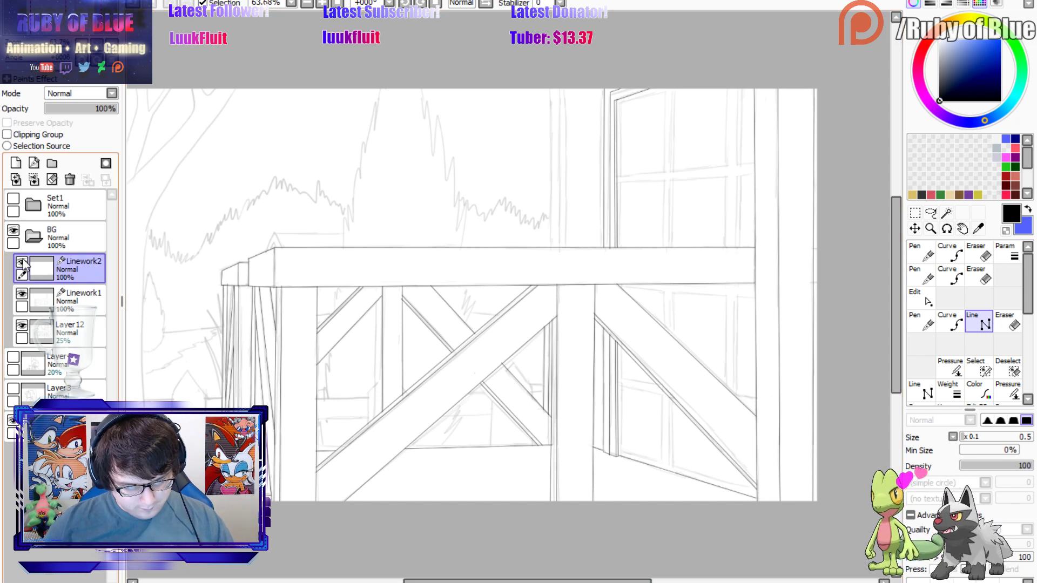
{"action": "left_click", "coordinate": [22, 293]}
{"action": "left_click", "coordinate": [22, 294]}
{"action": "left_click", "coordinate": [22, 263]}
{"action": "left_click", "coordinate": [22, 263]}
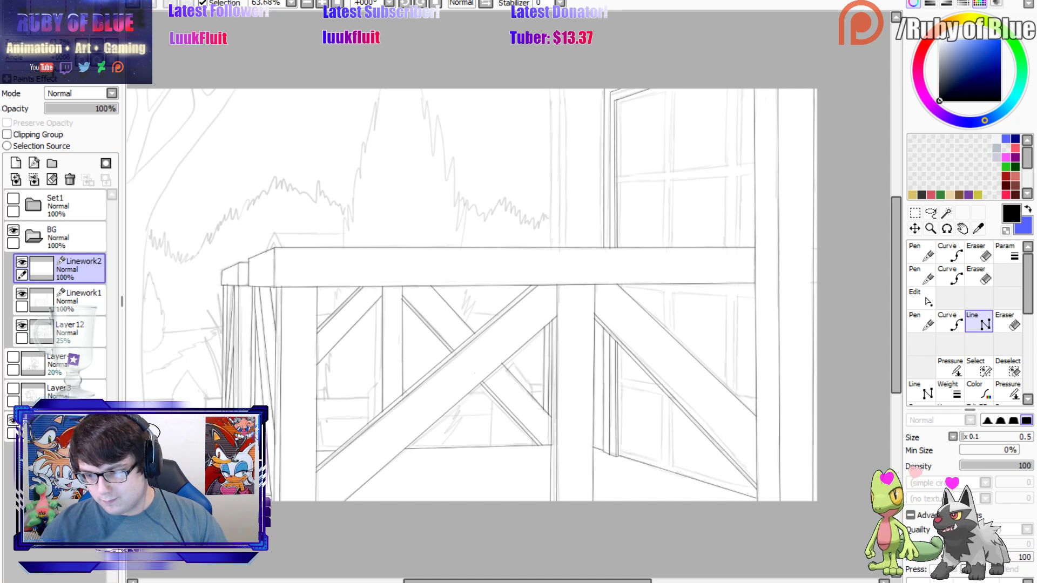
Trace the inner outline around the window panes and the vertical bar dividing the panes.
{"action": "mouse_move", "coordinate": [681, 89]}
{"action": "left_mouse_down"}
{"action": "mouse_move", "coordinate": [622, 102]}
{"action": "mouse_move", "coordinate": [625, 456]}
{"action": "mouse_move", "coordinate": [756, 489]}
{"action": "left_mouse_up"}
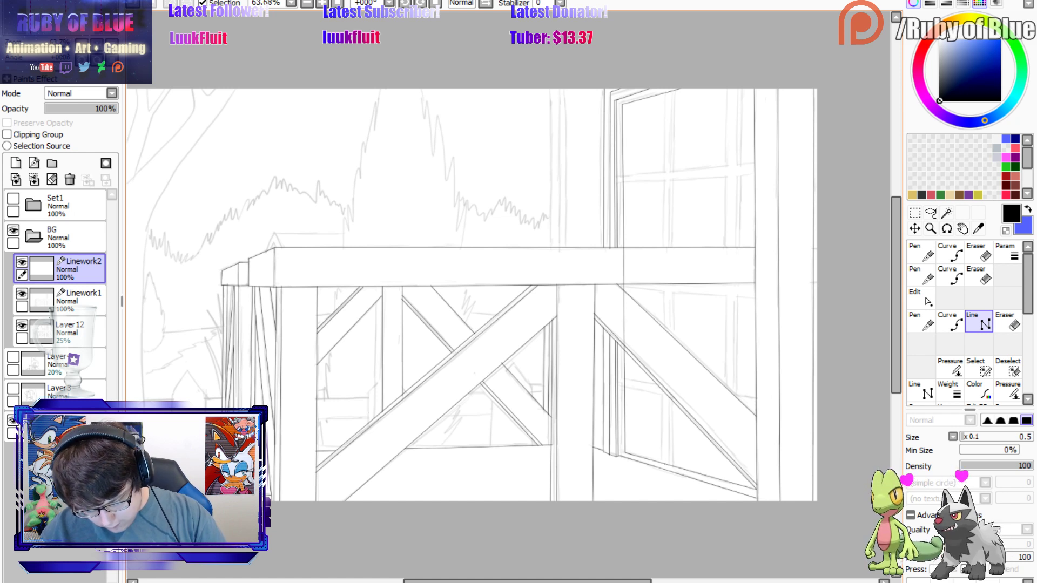
{"action": "mouse_move", "coordinate": [661, 464]}
{"action": "left_mouse_down"}
{"action": "mouse_move", "coordinate": [660, 92]}
{"action": "mouse_move", "coordinate": [664, 475]}
{"action": "mouse_move", "coordinate": [674, 413]}
{"action": "mouse_move", "coordinate": [674, 92]}
{"action": "left_mouse_up"}
{"action": "key", "text": "n"}
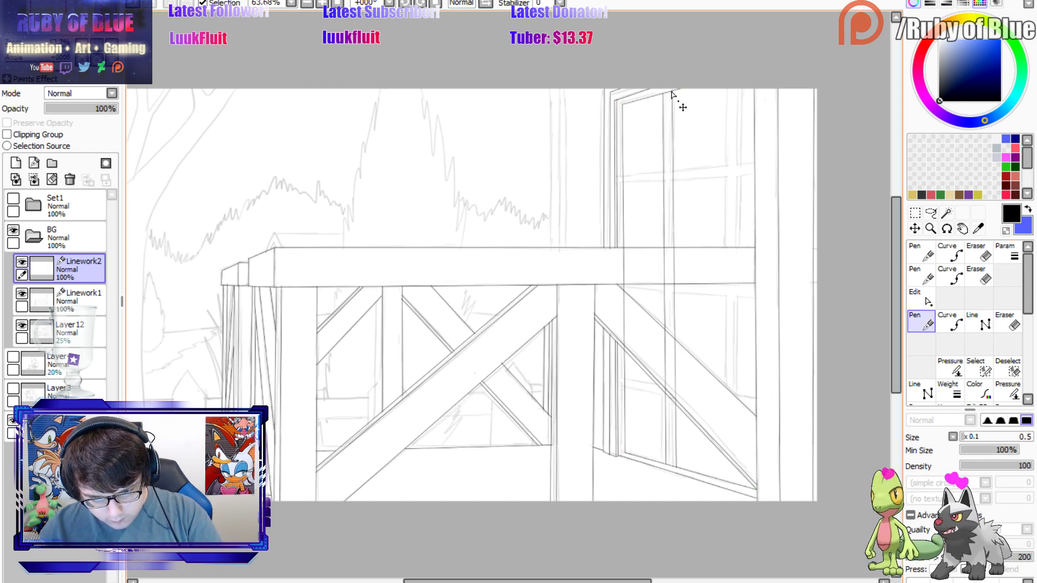
{"action": "left_click", "coordinate": [675, 469], "text": "shift"}
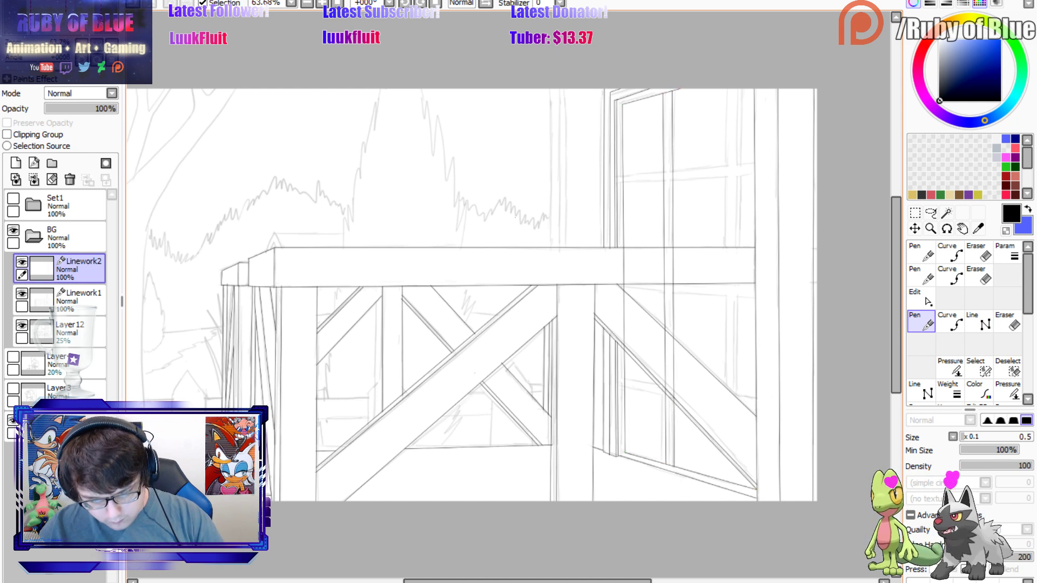
Trace the vertical window bar nearest the large post, aligning its line ends with the frame's lower edge and the canvas top.
{"action": "key", "text": "l"}
{"action": "mouse_move", "coordinate": [727, 89]}
{"action": "left_mouse_down"}
{"action": "mouse_move", "coordinate": [731, 482]}
{"action": "mouse_move", "coordinate": [740, 87]}
{"action": "left_mouse_up"}
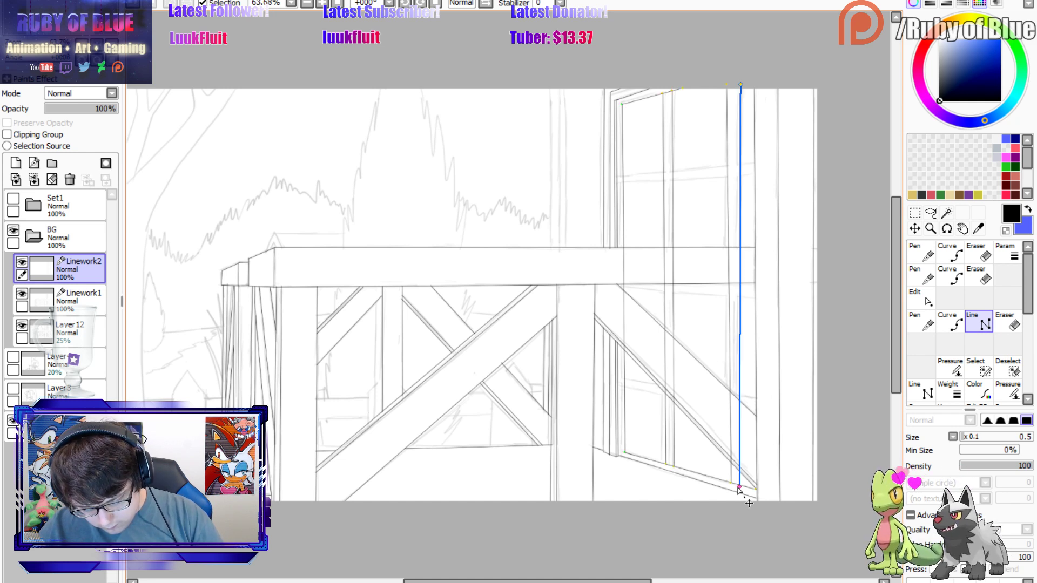
{"action": "left_click_drag", "start_coordinate": [741, 87], "coordinate": [738, 84]}
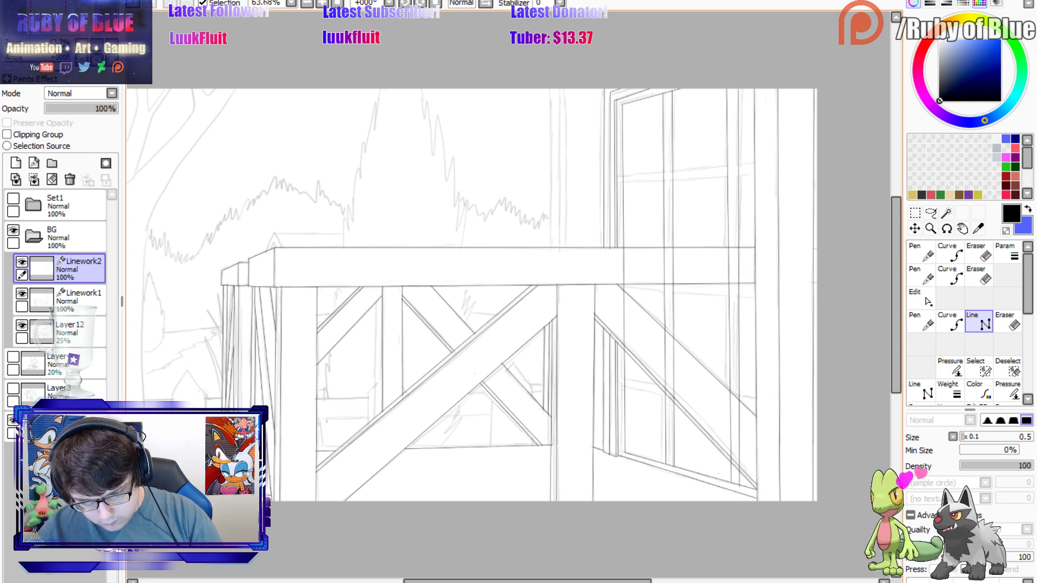
{"action": "left_click_drag", "start_coordinate": [740, 487], "coordinate": [742, 488]}
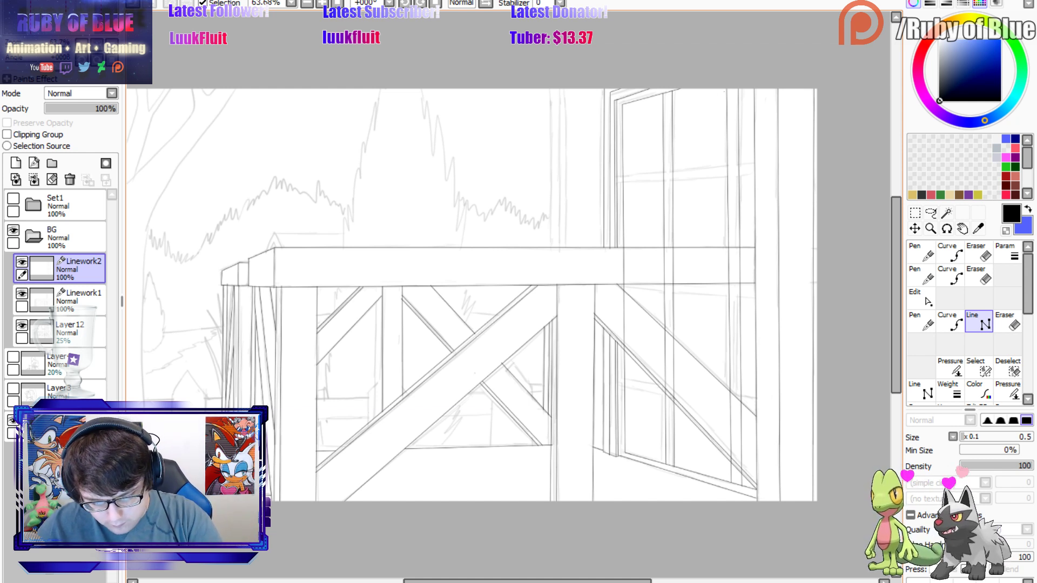
{"action": "key", "text": "n"}
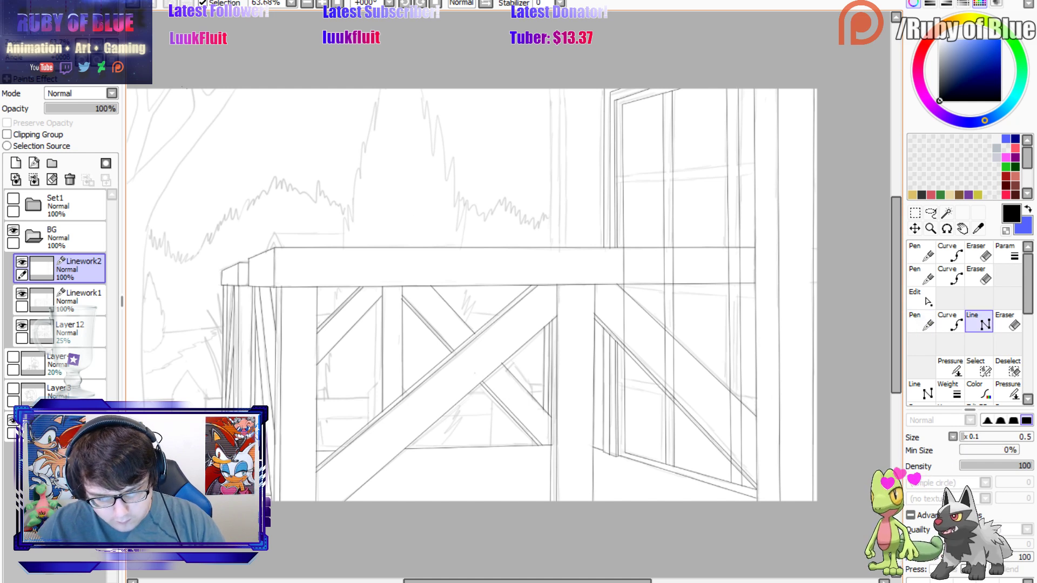
Erase the window outline and bar lines where they pass behind the horizontal rail and the diagonal brace.
{"action": "left_click", "coordinate": [35, 271]}
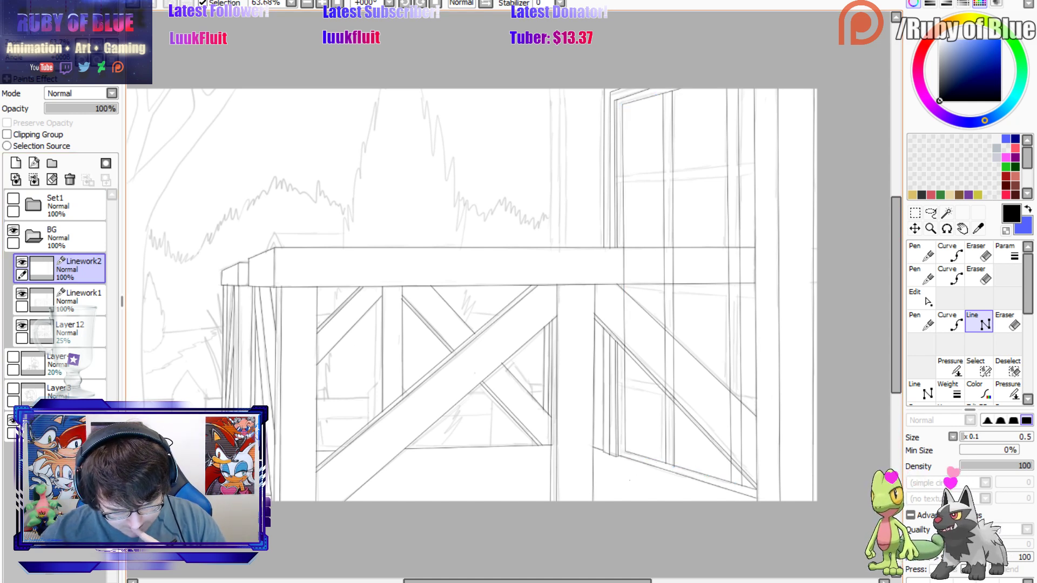
{"action": "key", "text": "e"}
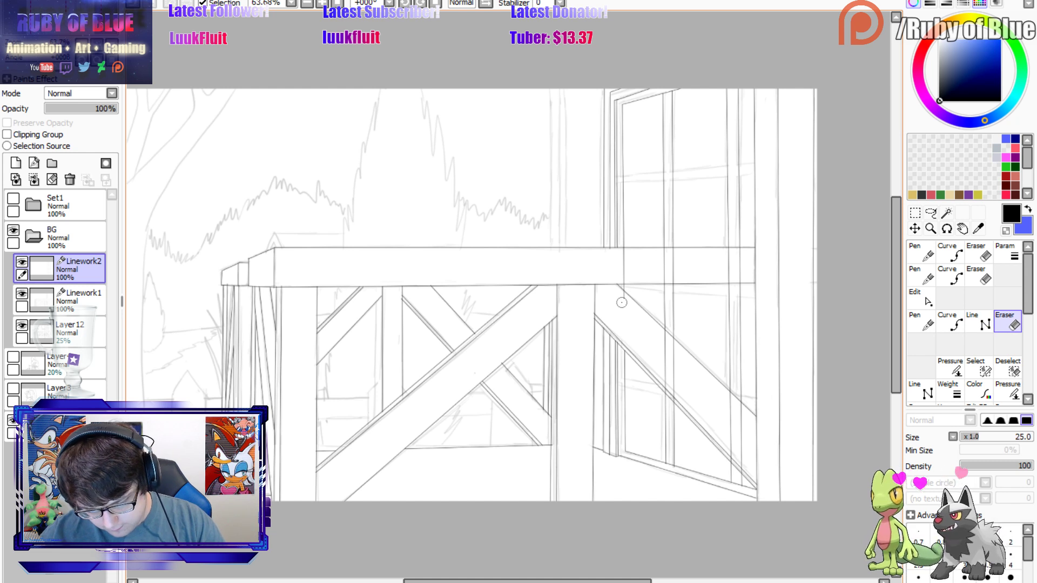
{"action": "mouse_move", "coordinate": [617, 271]}
{"action": "left_mouse_down"}
{"action": "mouse_move", "coordinate": [623, 277]}
{"action": "mouse_move", "coordinate": [624, 253]}
{"action": "left_mouse_up"}
{"action": "mouse_move", "coordinate": [721, 241]}
{"action": "left_mouse_down"}
{"action": "mouse_move", "coordinate": [737, 267]}
{"action": "mouse_move", "coordinate": [711, 275]}
{"action": "mouse_move", "coordinate": [722, 273]}
{"action": "mouse_move", "coordinate": [709, 258]}
{"action": "mouse_move", "coordinate": [735, 248]}
{"action": "mouse_move", "coordinate": [728, 258]}
{"action": "mouse_move", "coordinate": [736, 254]}
{"action": "mouse_move", "coordinate": [669, 277]}
{"action": "left_mouse_up"}
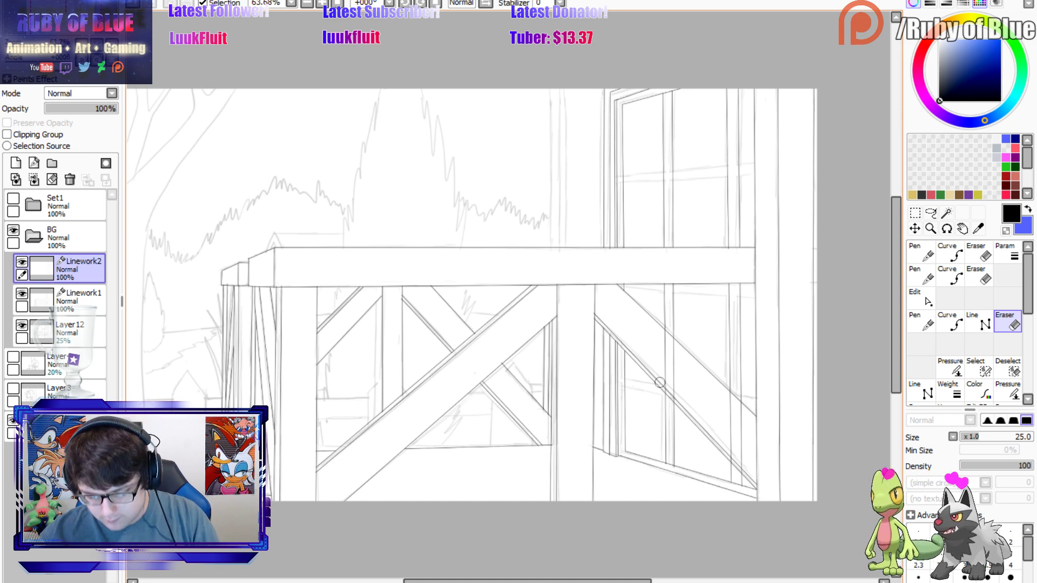
{"action": "mouse_move", "coordinate": [660, 383]}
{"action": "left_mouse_down"}
{"action": "mouse_move", "coordinate": [676, 396]}
{"action": "mouse_move", "coordinate": [666, 381]}
{"action": "left_mouse_up"}
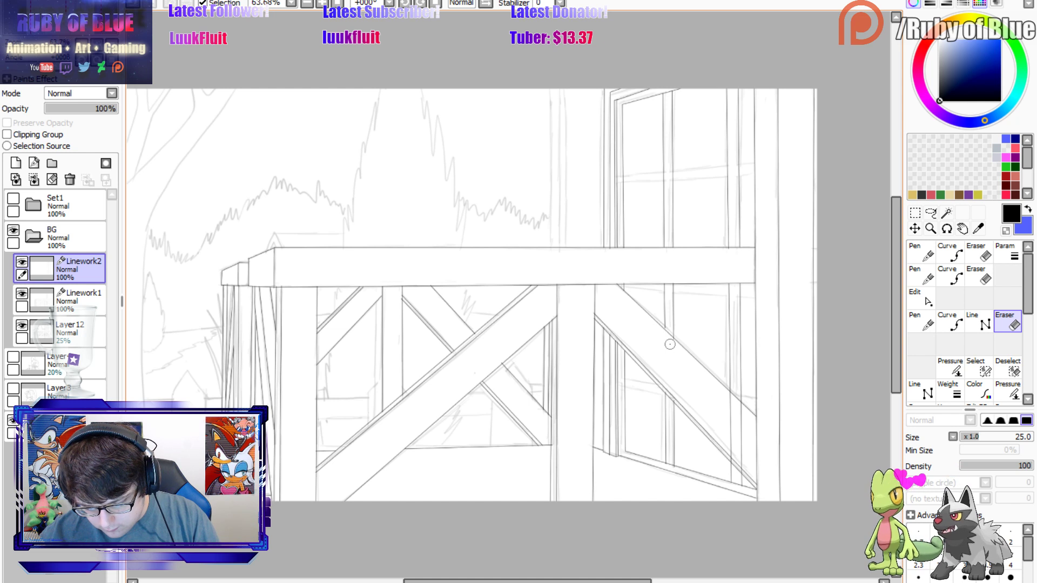
{"action": "key", "text": "ctrl"}
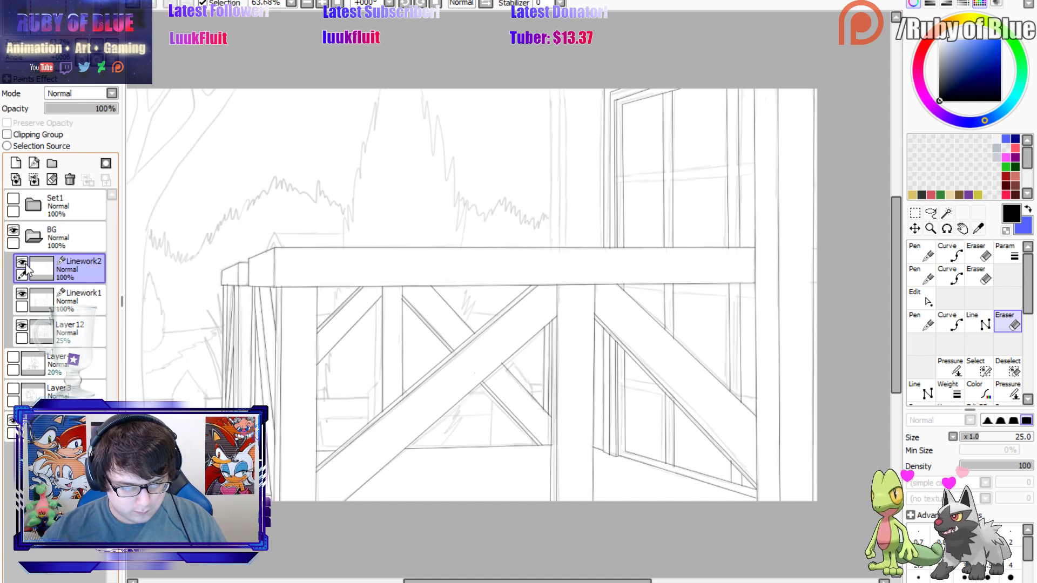
Merge Linework2 down into Linework1, add a new linework layer above it, and select the Line tool.
{"action": "left_click", "coordinate": [33, 179]}
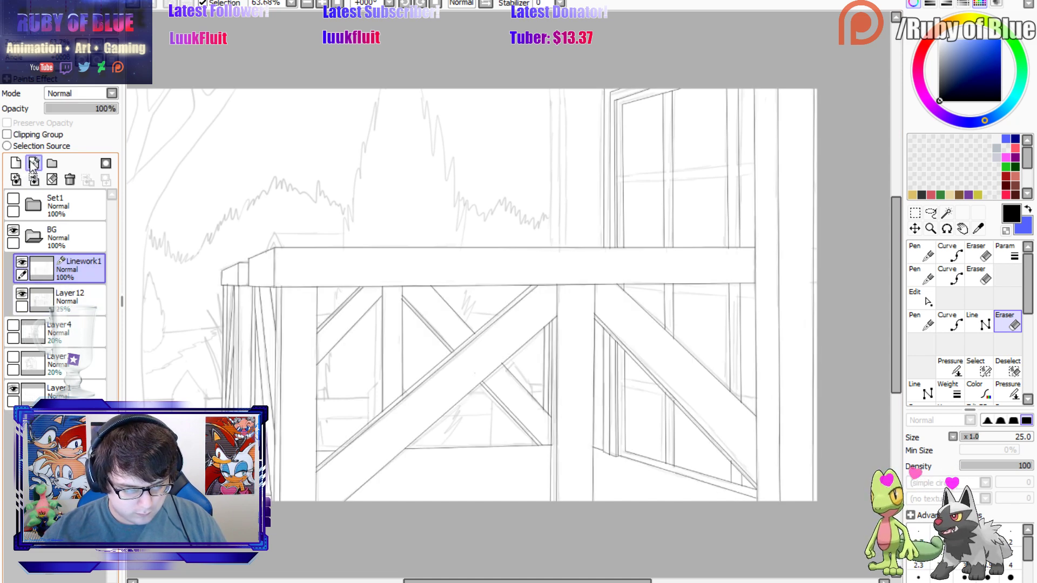
{"action": "left_click", "coordinate": [34, 163]}
{"action": "key", "text": "l"}
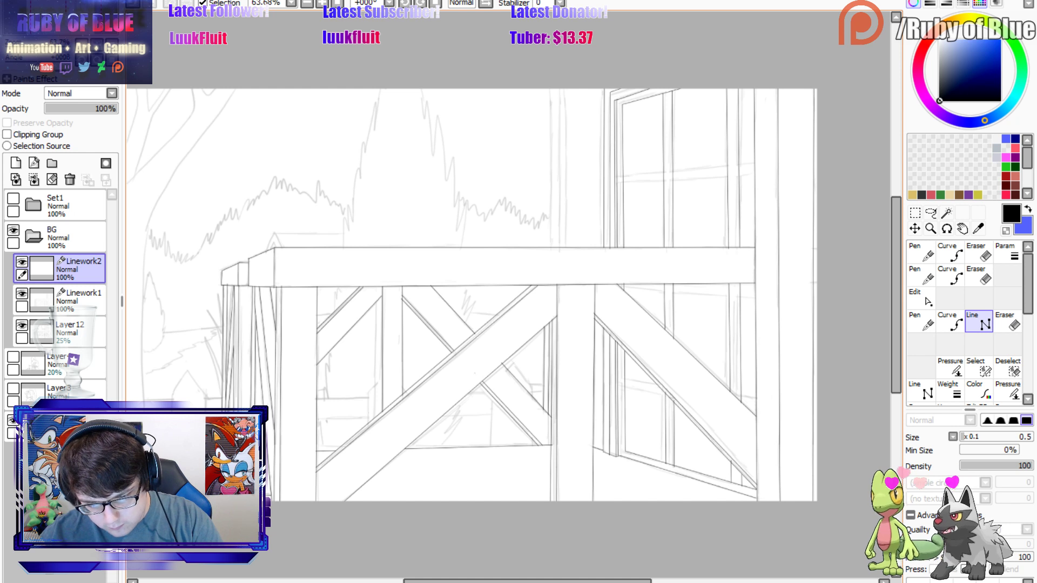
Trace one more thin edge along each vertical window bar, and erase the parts behind the rail and brace.
{"action": "left_click_drag", "start_coordinate": [675, 89], "coordinate": [676, 471]}
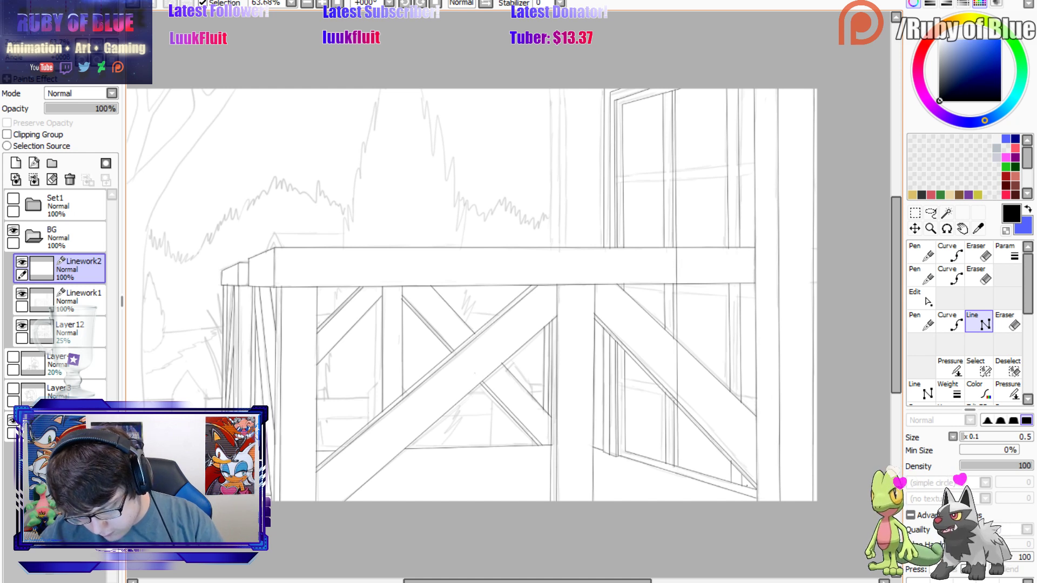
{"action": "left_click_drag", "start_coordinate": [745, 486], "coordinate": [741, 84]}
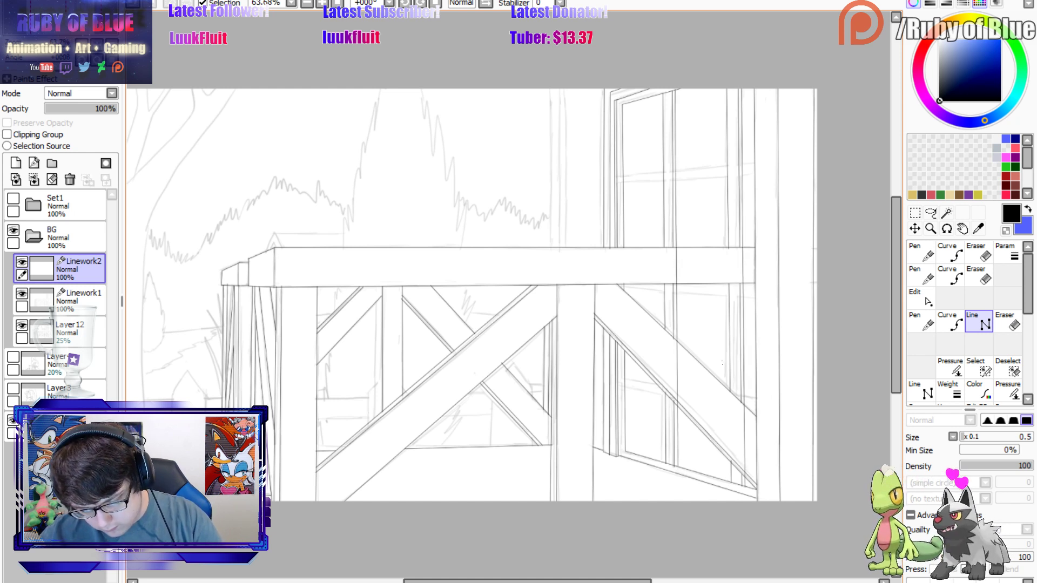
{"action": "key", "text": "e"}
{"action": "left_click_drag", "start_coordinate": [741, 413], "coordinate": [742, 458]}
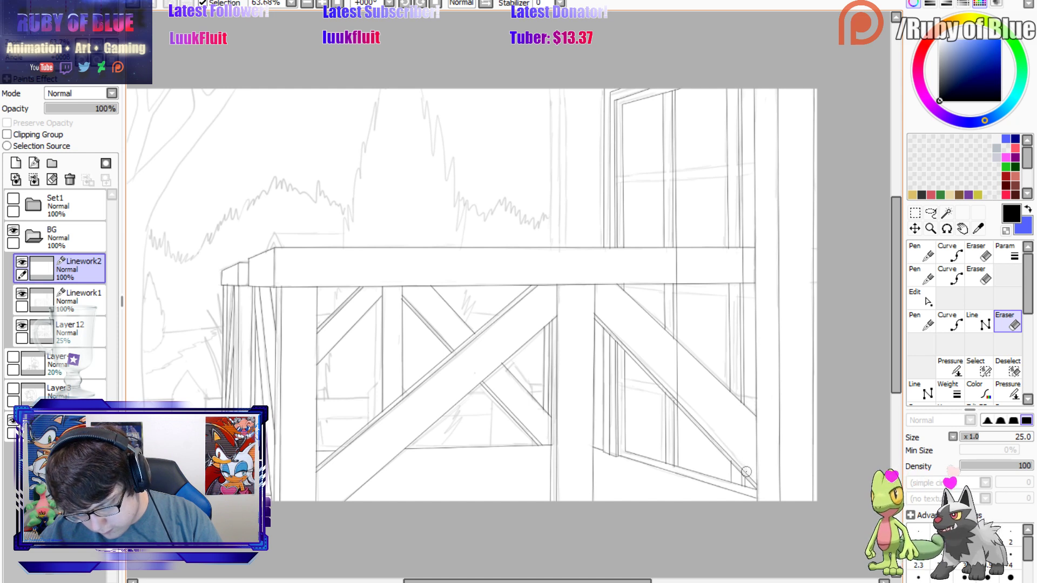
{"action": "left_click_drag", "start_coordinate": [741, 276], "coordinate": [741, 255]}
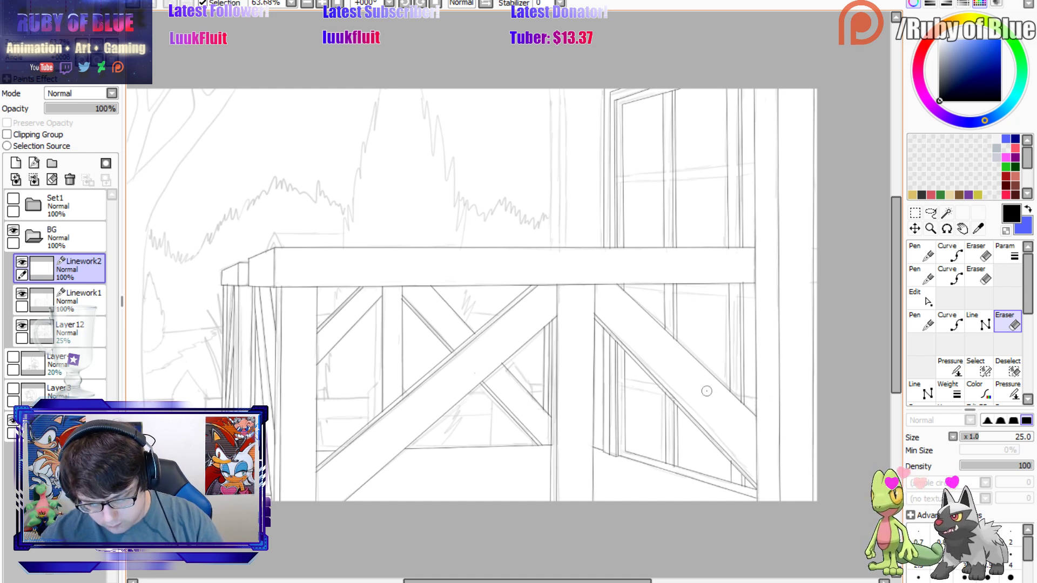
Merge the added bar edges down into Linework1, create another empty linework layer, and return to the Line tool.
{"action": "key", "text": "n"}
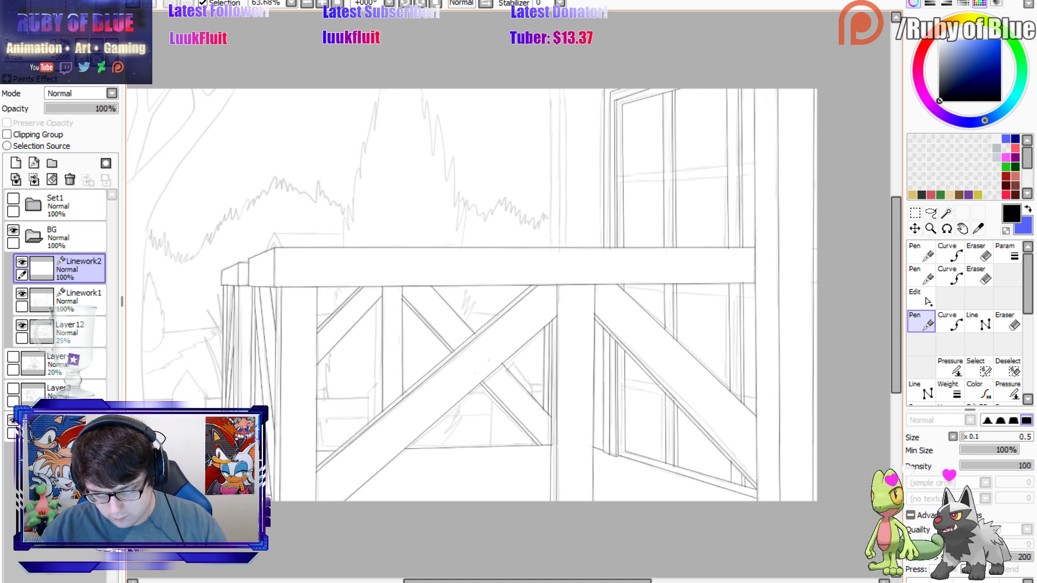
{"action": "key", "text": "e"}
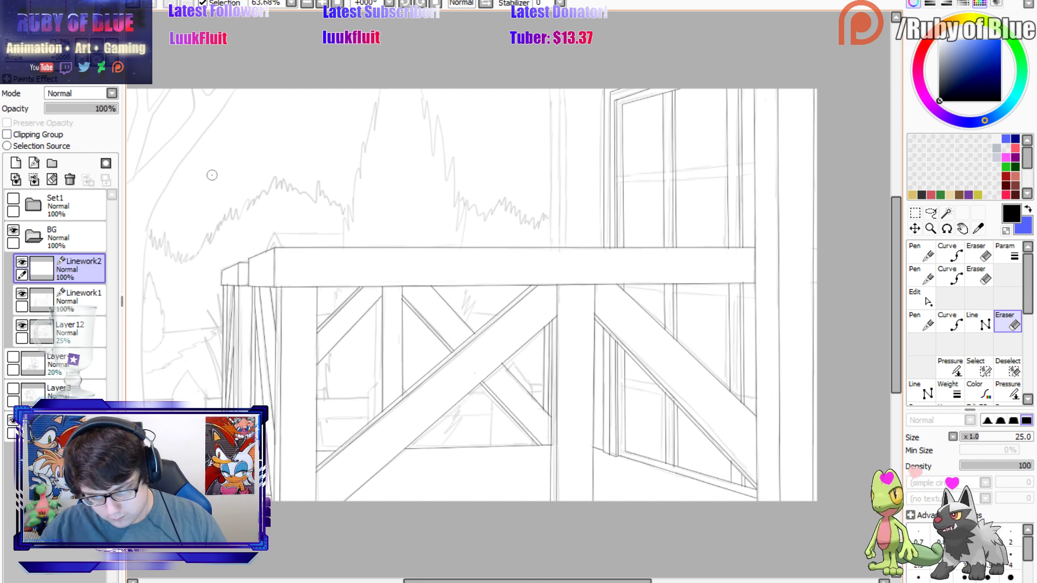
{"action": "left_click", "coordinate": [22, 262]}
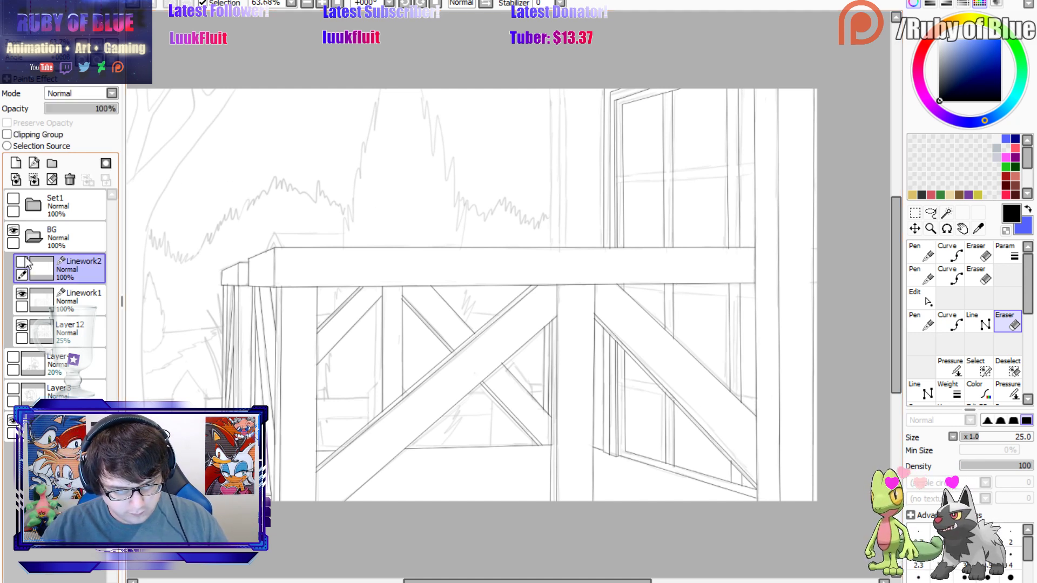
{"action": "left_click", "coordinate": [23, 261]}
{"action": "left_click", "coordinate": [34, 179]}
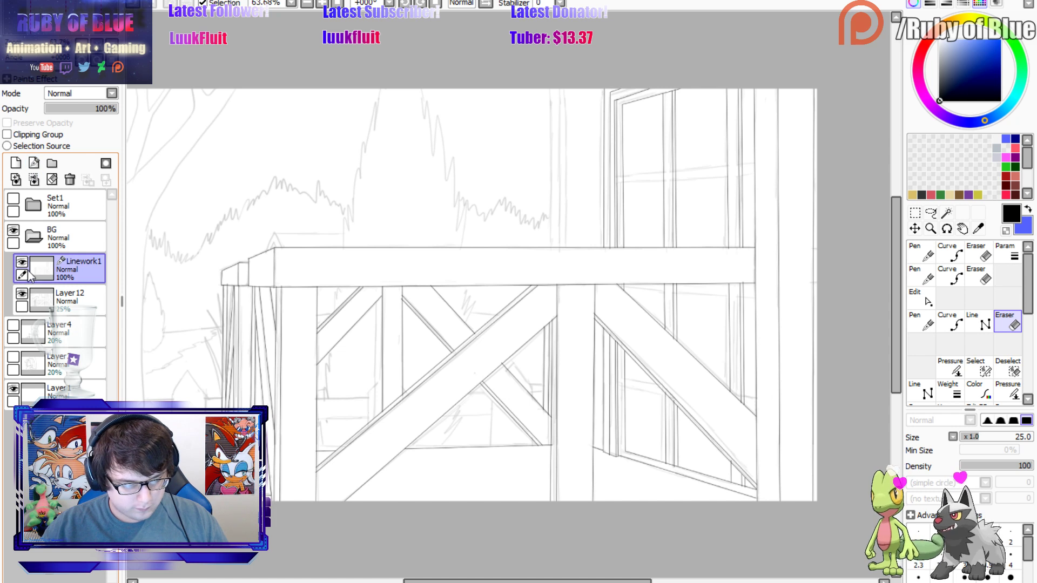
{"action": "left_click", "coordinate": [22, 262]}
{"action": "left_click", "coordinate": [23, 262]}
{"action": "left_click", "coordinate": [33, 163]}
{"action": "key", "text": "l"}
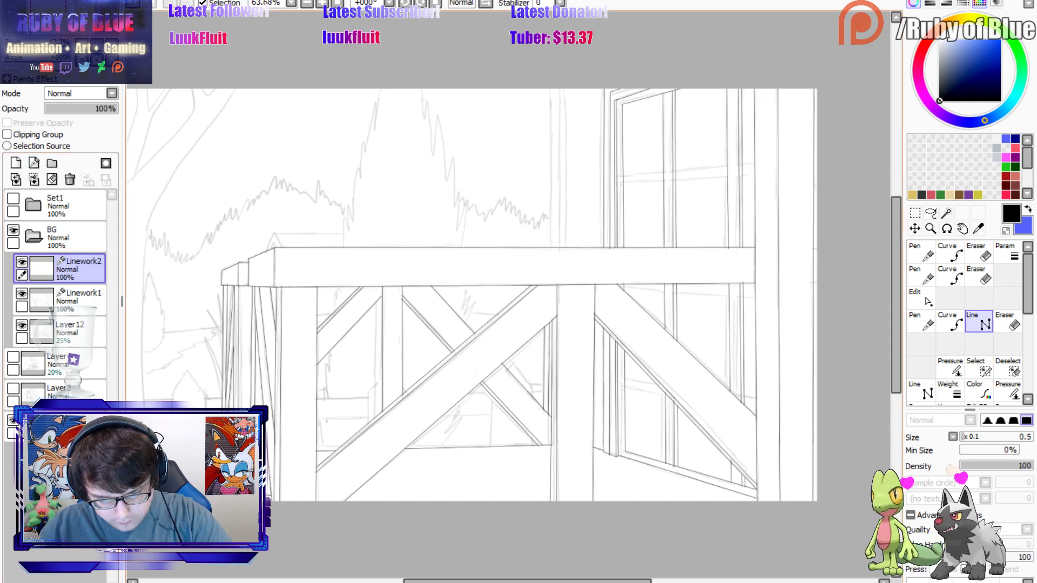
Trace the window's horizontal bars as straight lines, two above the deck rail, one just beneath it and one lower behind the diagonal brace.
{"action": "left_click_drag", "start_coordinate": [623, 184], "coordinate": [756, 175]}
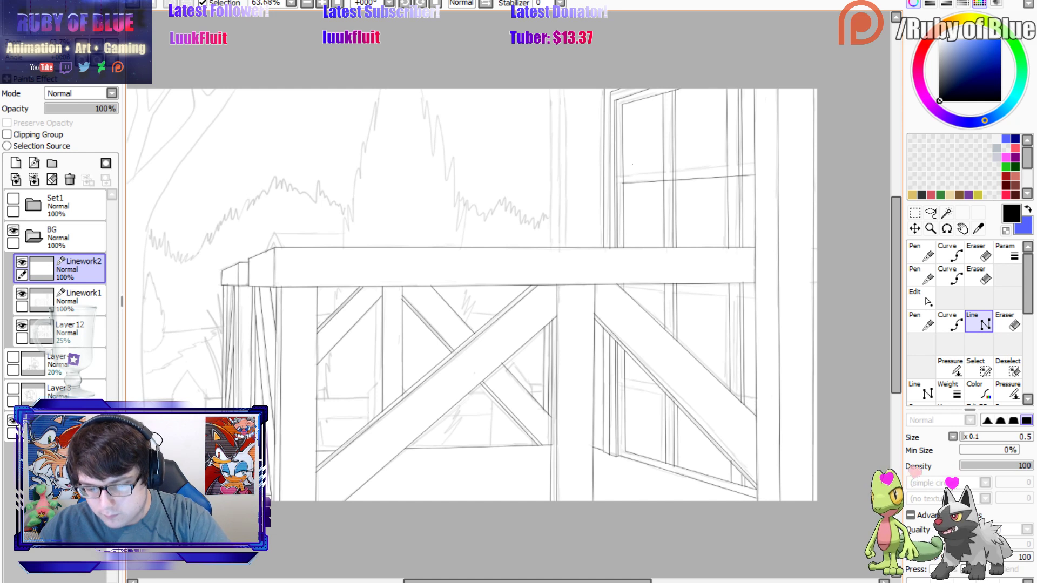
{"action": "left_click_drag", "start_coordinate": [624, 176], "coordinate": [754, 164]}
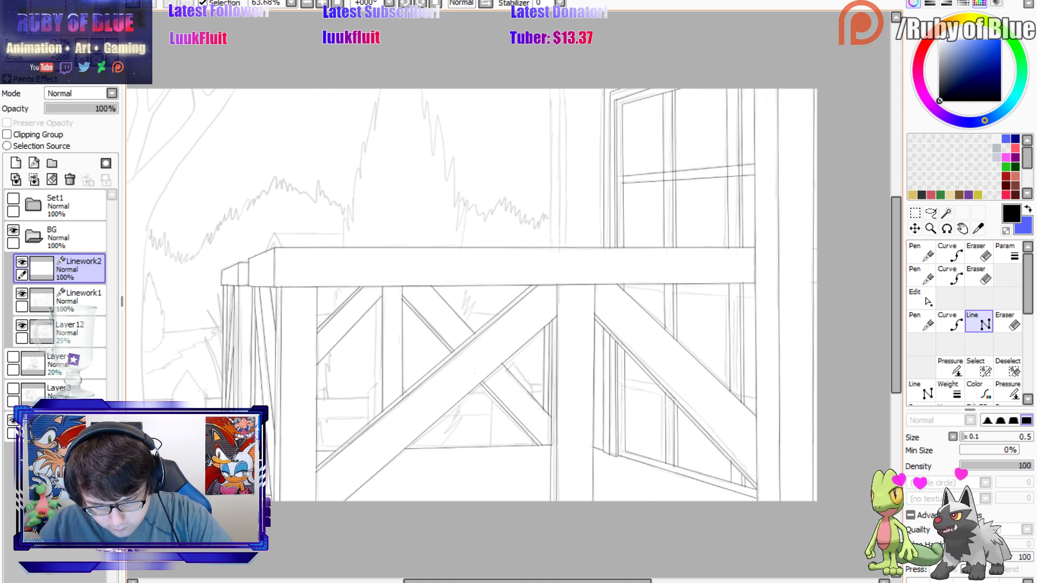
{"action": "left_click_drag", "start_coordinate": [624, 286], "coordinate": [754, 295]}
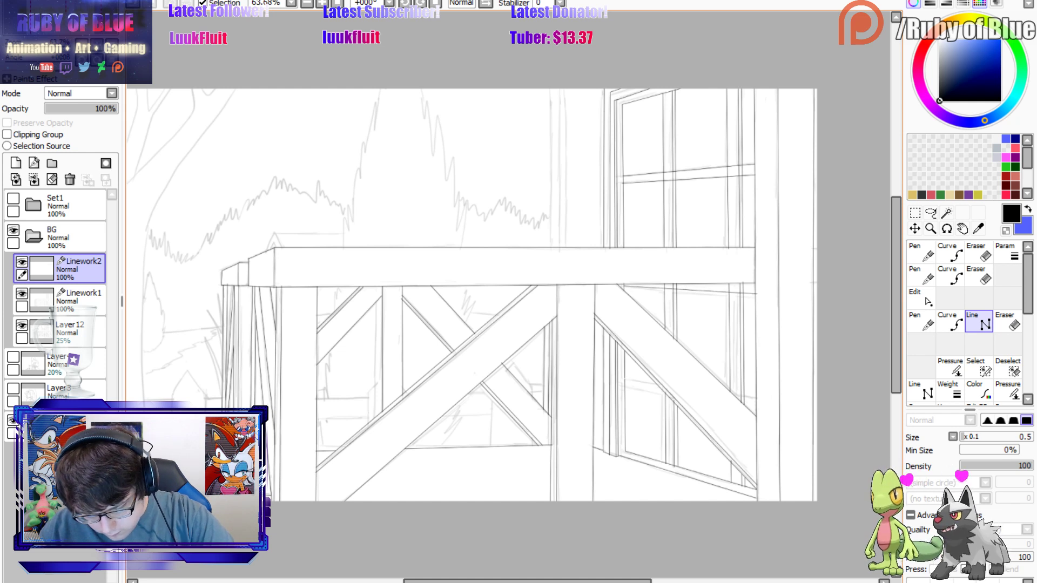
{"action": "left_click_drag", "start_coordinate": [624, 378], "coordinate": [756, 398]}
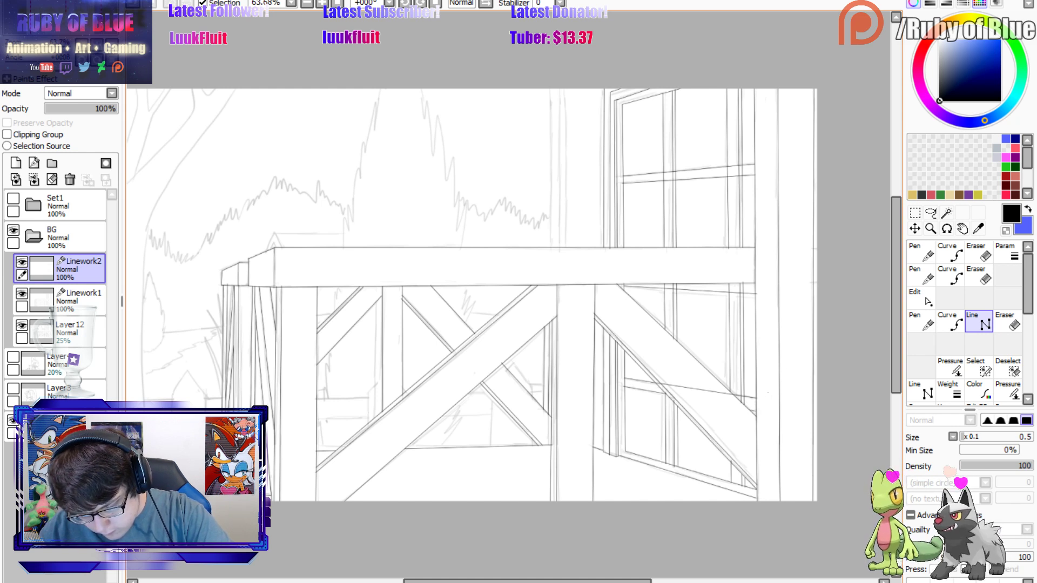
Erase the horizontal bar lines where they cross the diagonal brace and the vertical window bars, and merge Linework2 down into Linework1.
{"action": "key", "text": "e"}
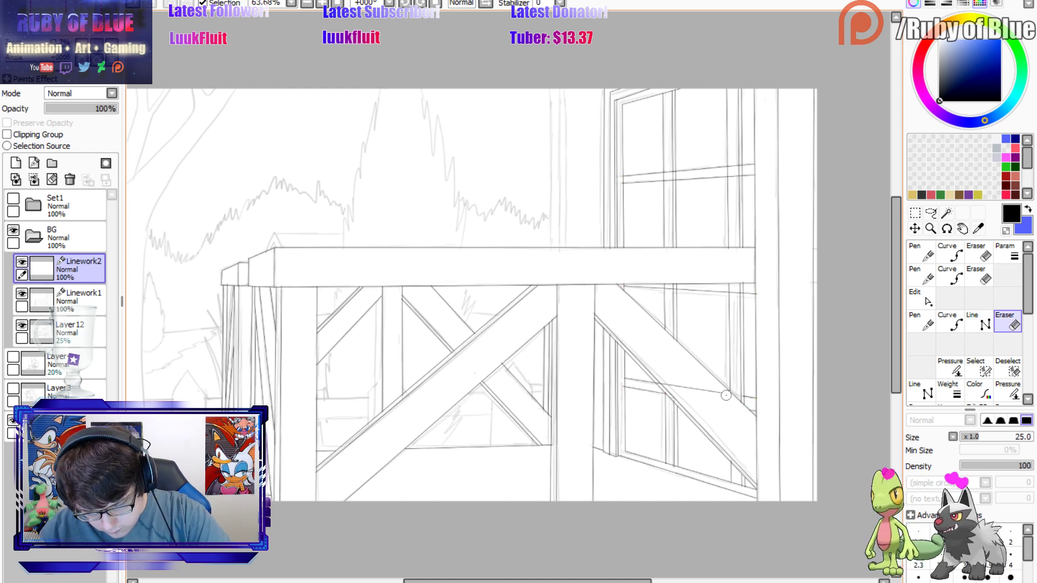
{"action": "mouse_move", "coordinate": [726, 395]}
{"action": "left_mouse_down"}
{"action": "mouse_move", "coordinate": [656, 379]}
{"action": "mouse_move", "coordinate": [681, 379]}
{"action": "left_mouse_up"}
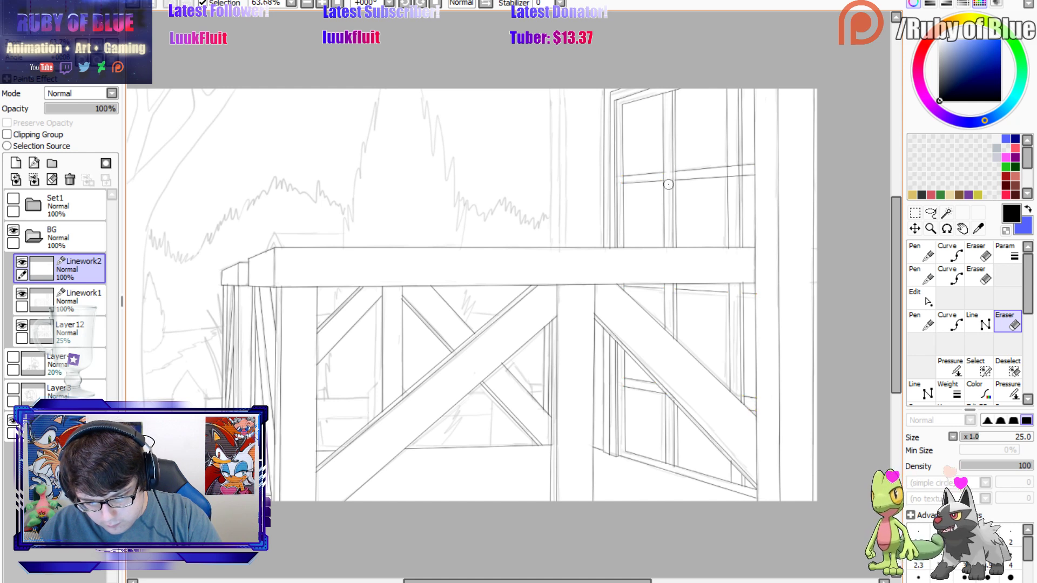
{"action": "key", "text": "n"}
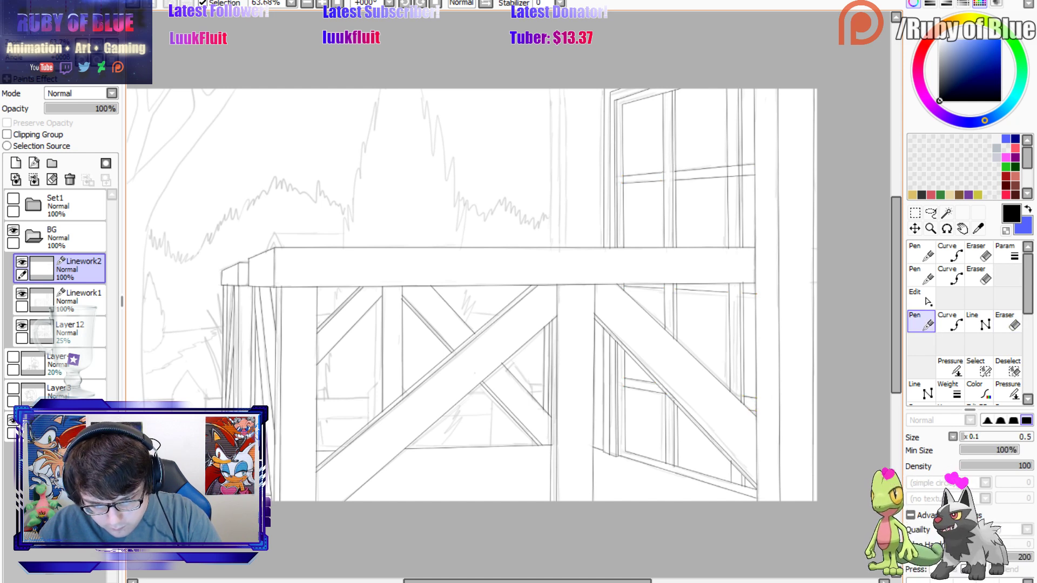
{"action": "key", "text": "e"}
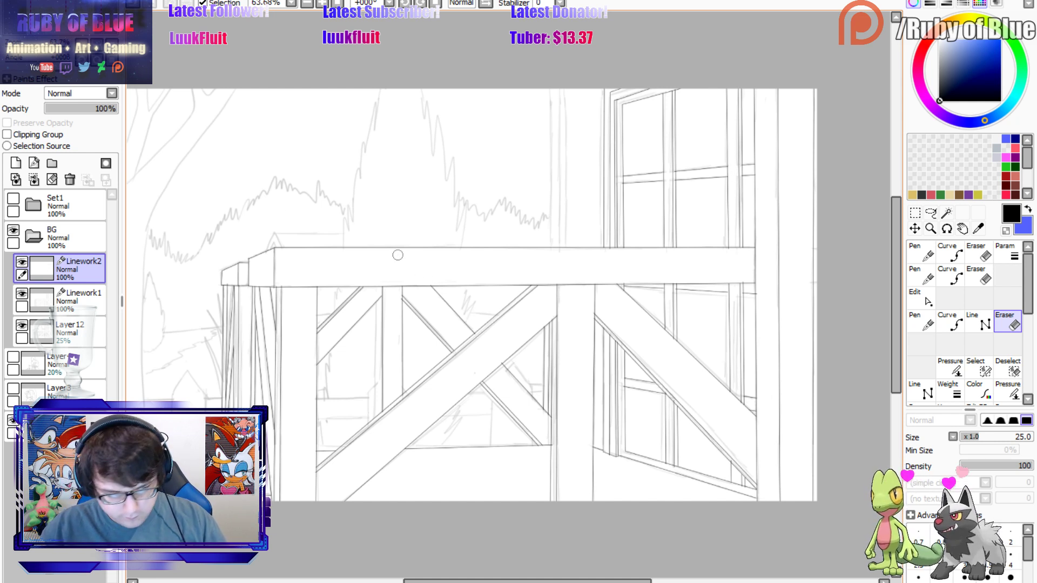
{"action": "key", "text": "ctrl+e"}
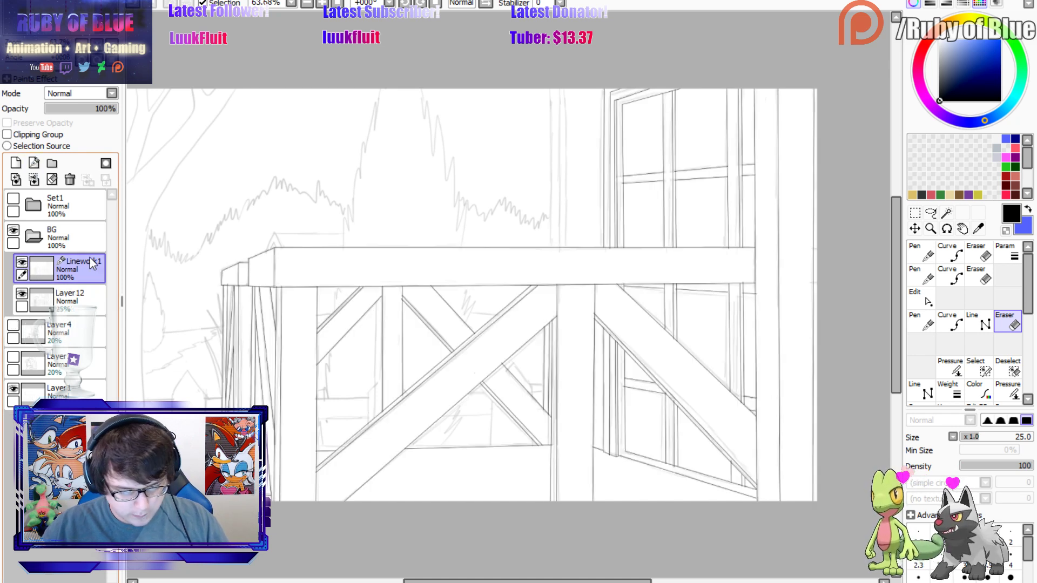
Trace the three vertical edges of the wall trim beside the window, from the deck rail up past the canvas's upper edge.
{"action": "key", "text": "l"}
{"action": "mouse_move", "coordinate": [550, 248]}
{"action": "left_mouse_down"}
{"action": "mouse_move", "coordinate": [550, 89]}
{"action": "mouse_move", "coordinate": [550, 154]}
{"action": "left_mouse_up"}
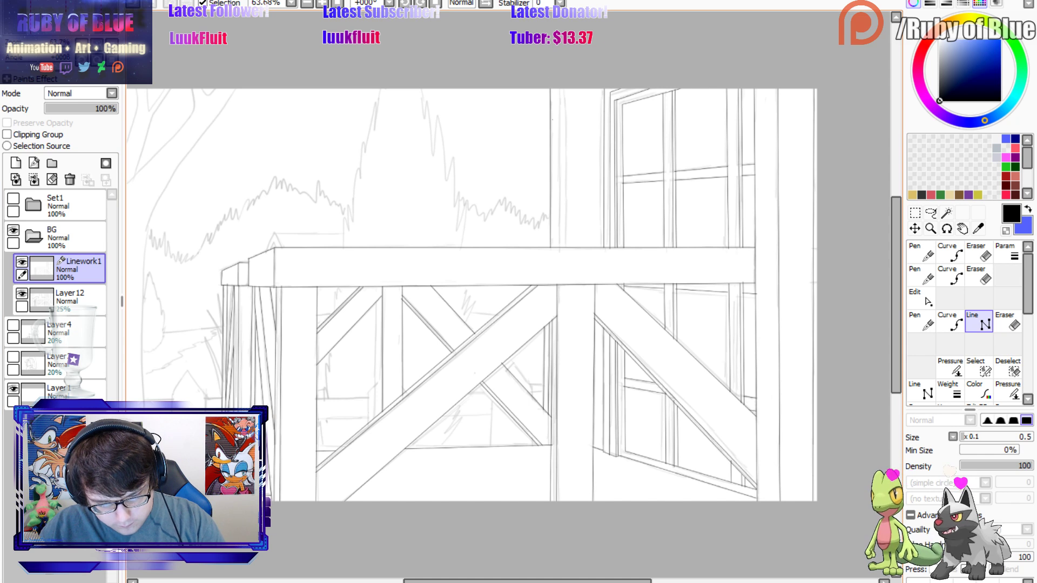
{"action": "left_click_drag", "start_coordinate": [565, 252], "coordinate": [564, 193]}
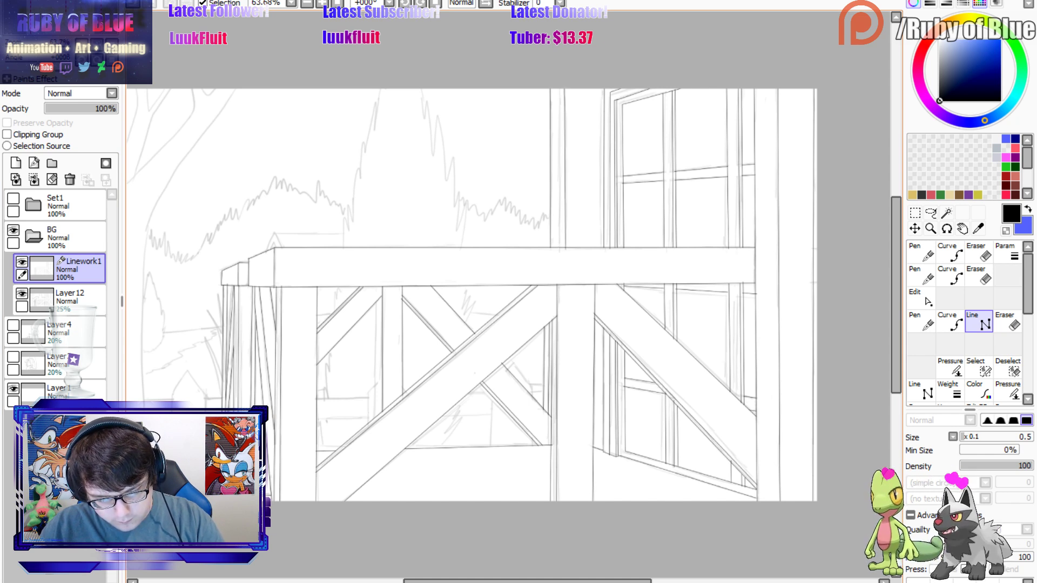
{"action": "left_click", "coordinate": [560, 250]}
{"action": "double_click", "coordinate": [559, 82]}
{"action": "left_click_drag", "start_coordinate": [558, 255], "coordinate": [559, 250]}
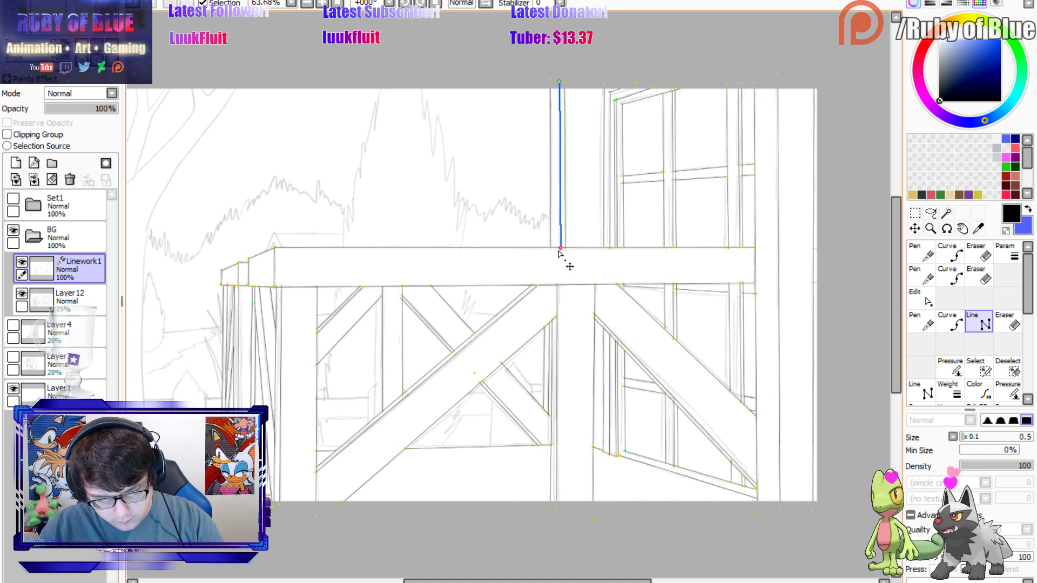
{"action": "key", "text": "n"}
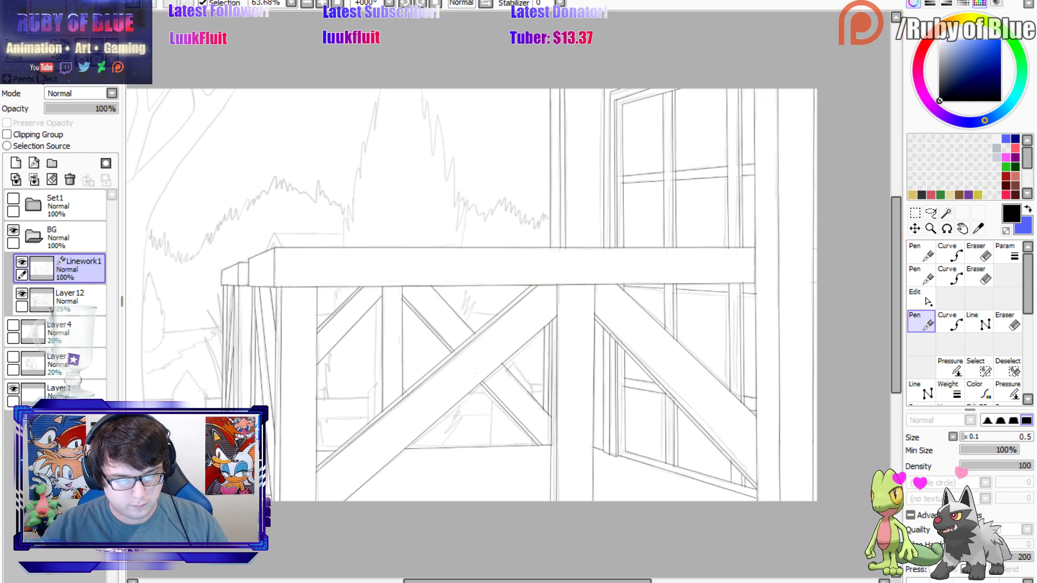
{"action": "key", "text": "l"}
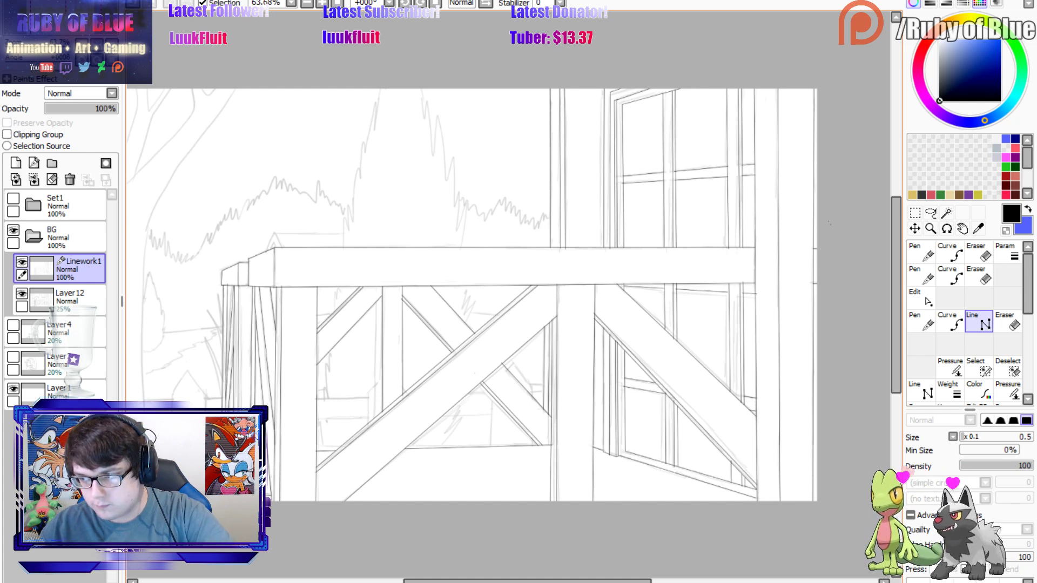
{"action": "key", "text": "n"}
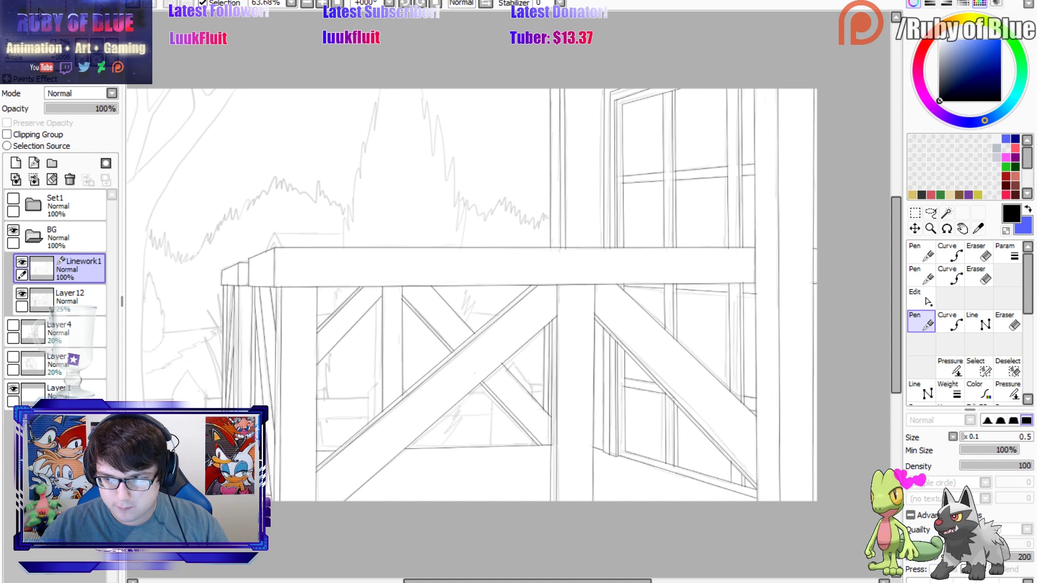
Ink the large tree's trunk edge and branch outlines over the sketch with the Curve tool on Linework1.
{"action": "left_click_drag", "start_coordinate": [475, 372], "coordinate": [668, 358]}
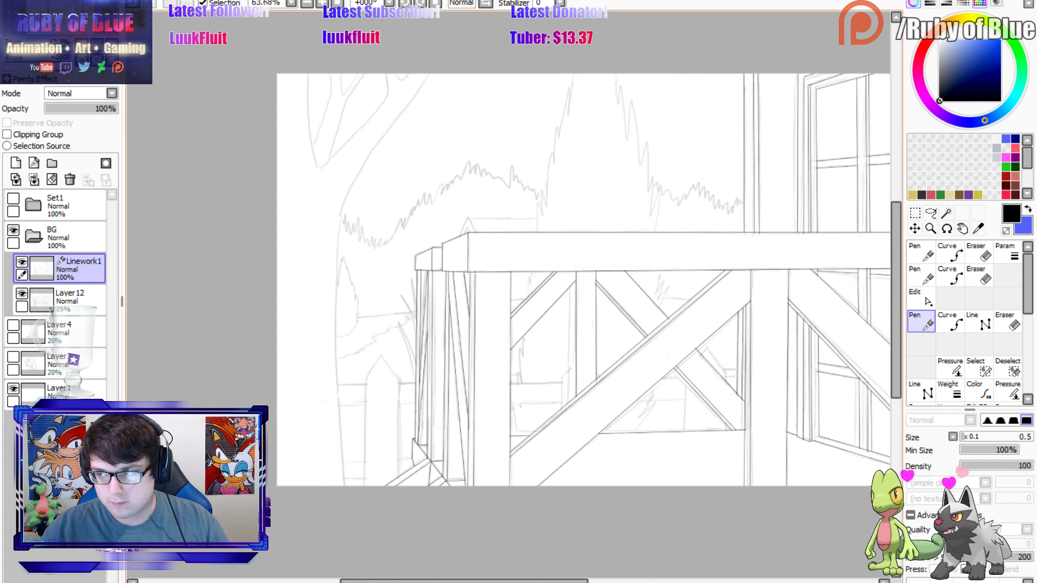
{"action": "key", "text": "c"}
{"action": "left_click", "coordinate": [344, 484]}
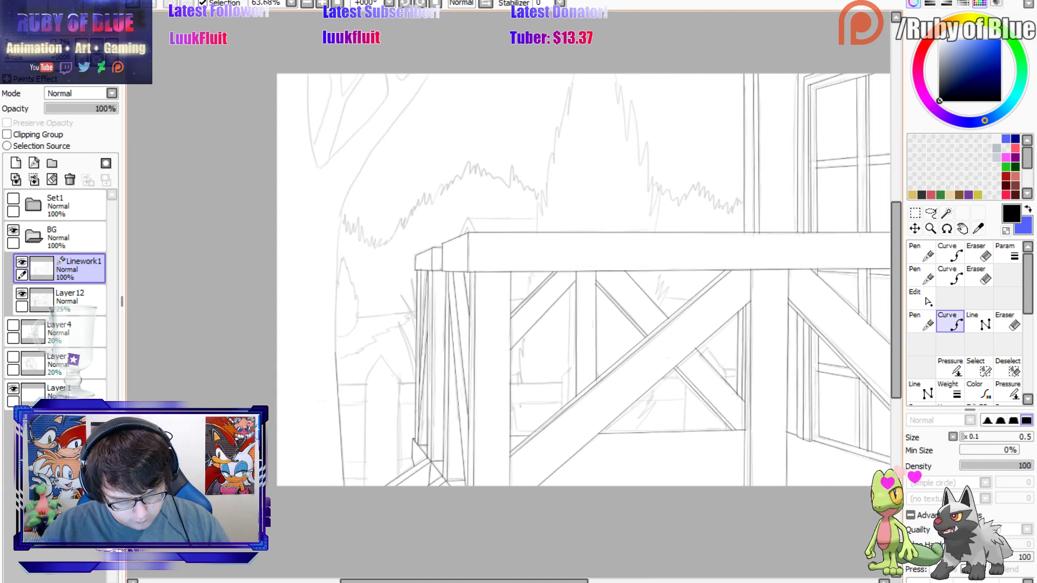
{"action": "left_click", "coordinate": [336, 373]}
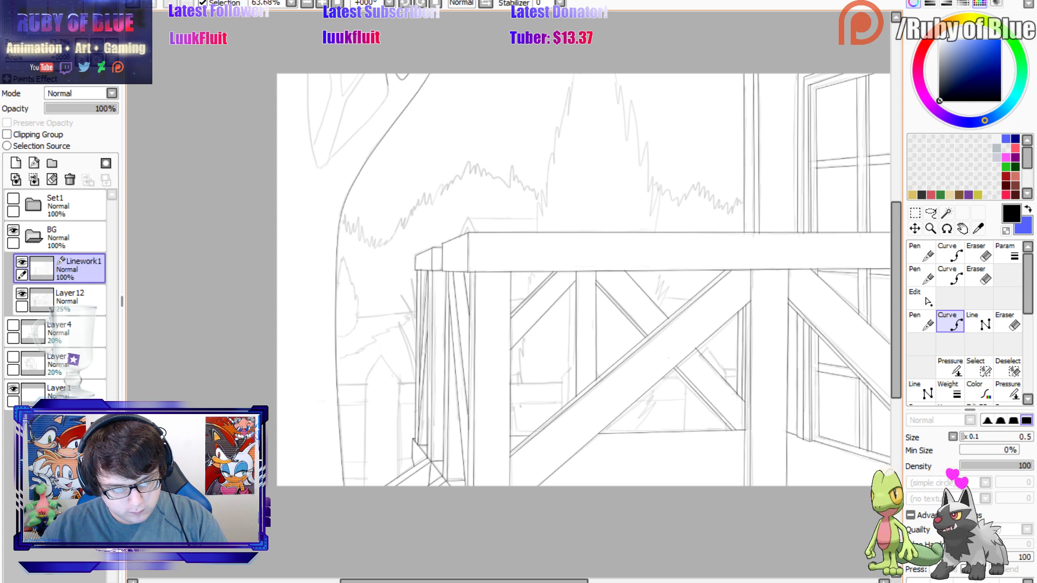
{"action": "left_click", "coordinate": [358, 127]}
{"action": "left_click", "coordinate": [322, 167]}
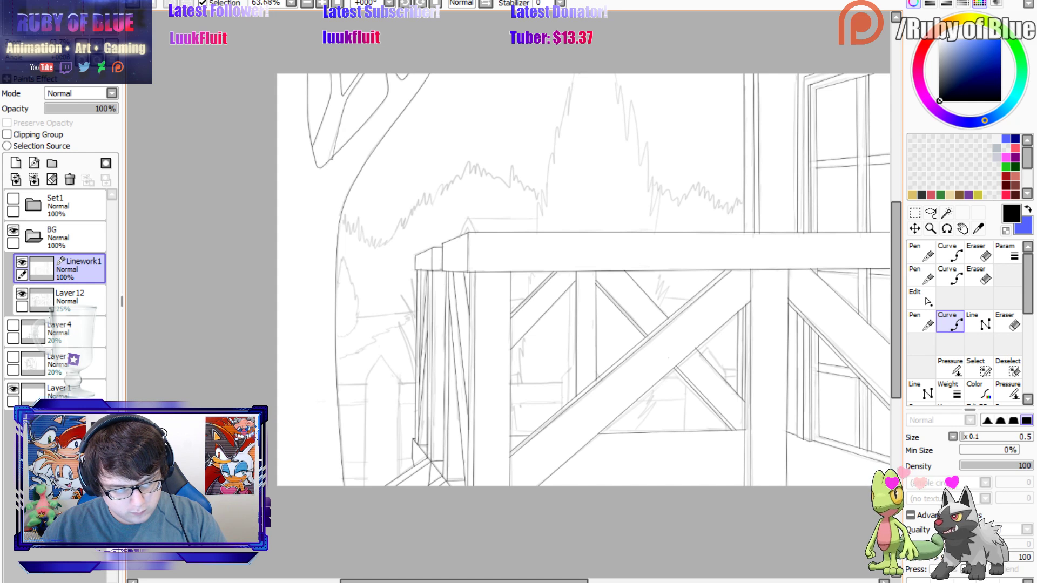
Ink the jagged sides of the tall pine above the porch railing with the Pen tool.
{"action": "key", "text": "n"}
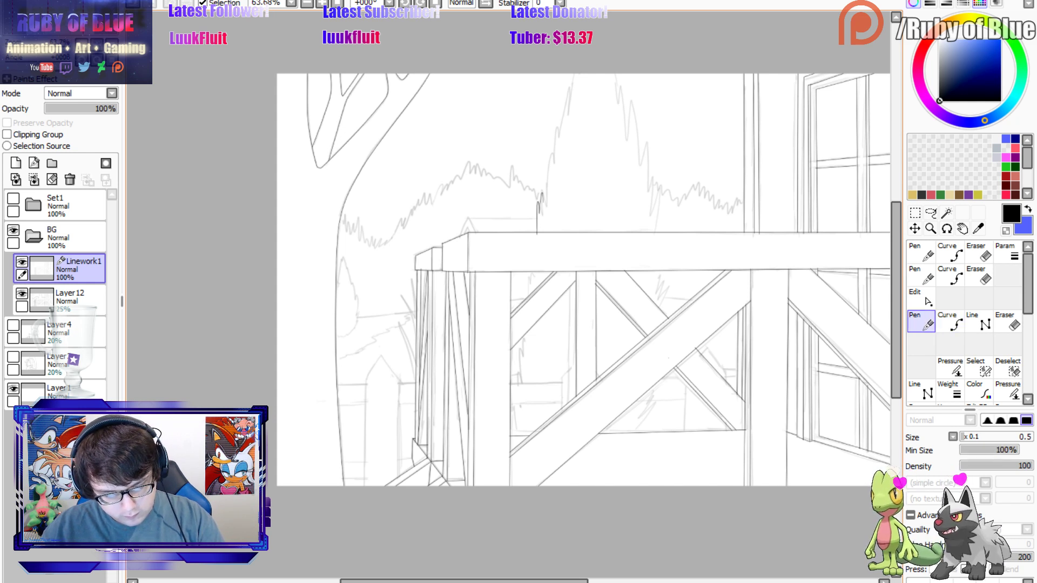
{"action": "key", "text": "ctrl+z"}
{"action": "mouse_move", "coordinate": [537, 234]}
{"action": "left_mouse_down"}
{"action": "mouse_move", "coordinate": [559, 118]}
{"action": "mouse_move", "coordinate": [587, 64]}
{"action": "mouse_move", "coordinate": [615, 77]}
{"action": "mouse_move", "coordinate": [657, 221]}
{"action": "left_mouse_up"}
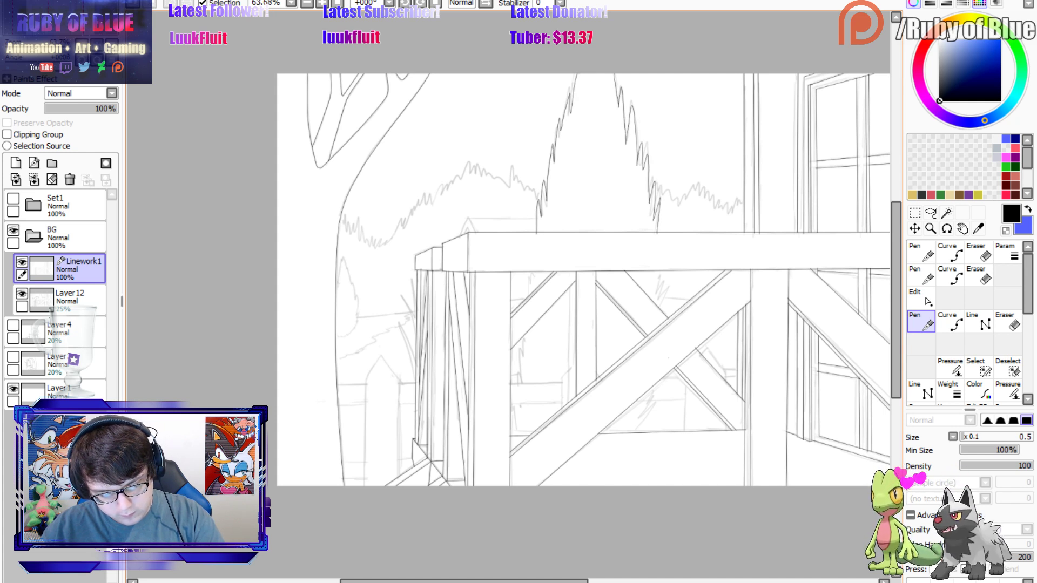
Add a new linework layer and ink the pine's jagged edges in the gaps beneath the top rail.
{"action": "left_click_drag", "start_coordinate": [33, 27], "coordinate": [44, 28]}
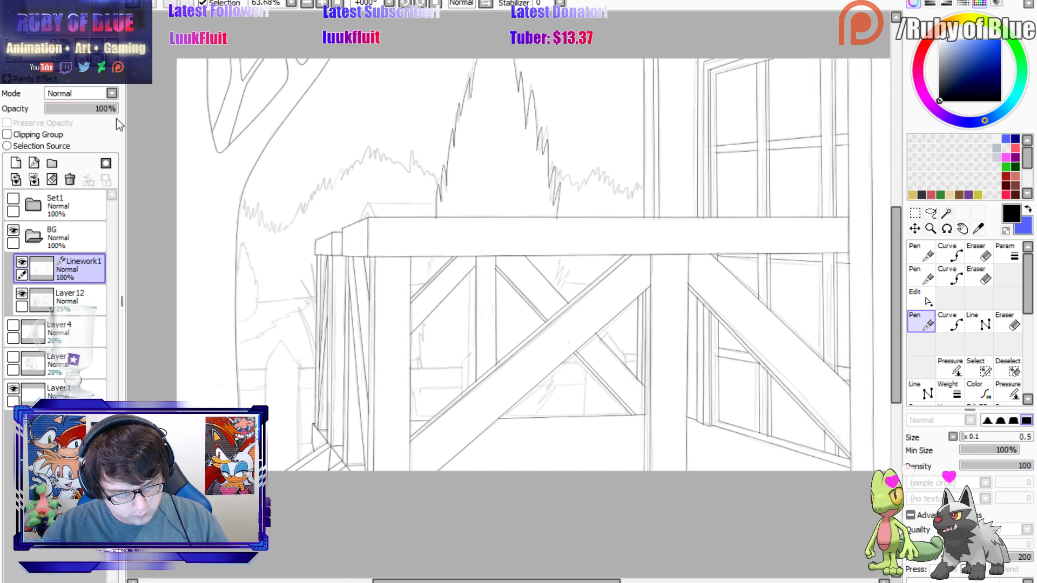
{"action": "left_click", "coordinate": [34, 164]}
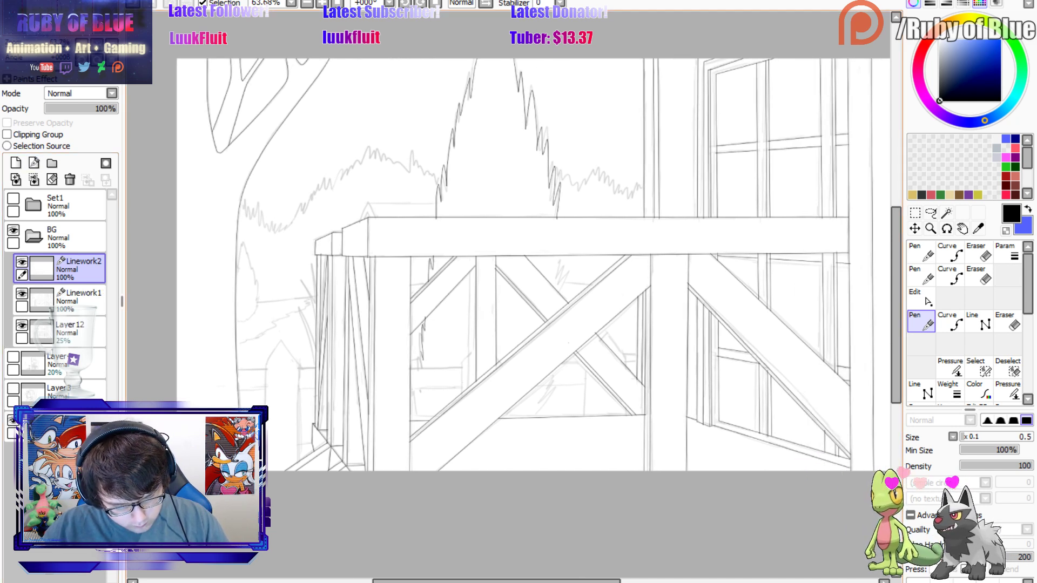
{"action": "key", "text": "ctrl+z"}
{"action": "left_click_drag", "start_coordinate": [422, 347], "coordinate": [419, 369]}
{"action": "left_click_drag", "start_coordinate": [425, 319], "coordinate": [421, 333]}
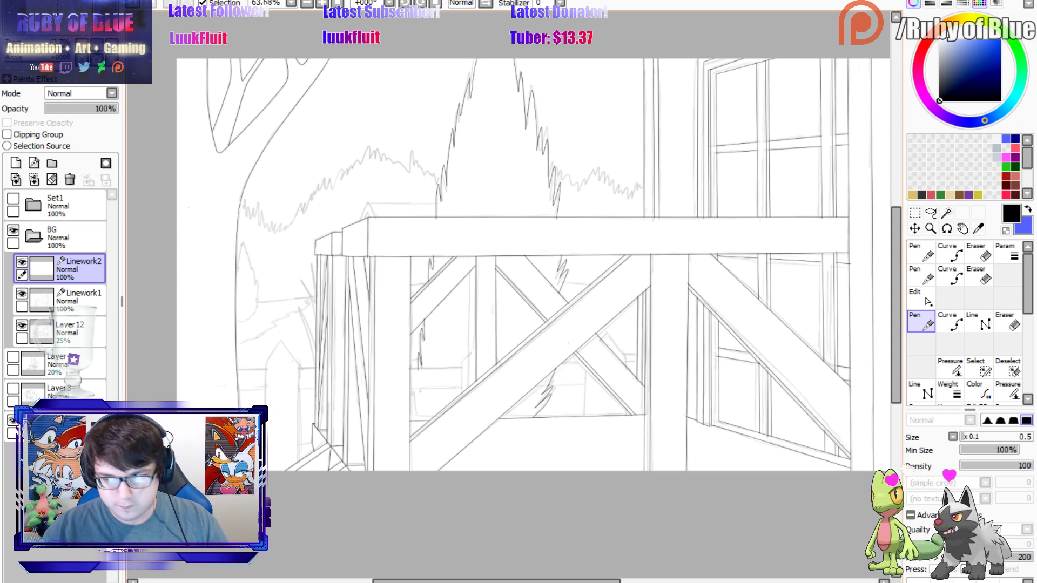
{"action": "left_click", "coordinate": [21, 262]}
{"action": "left_click", "coordinate": [22, 262]}
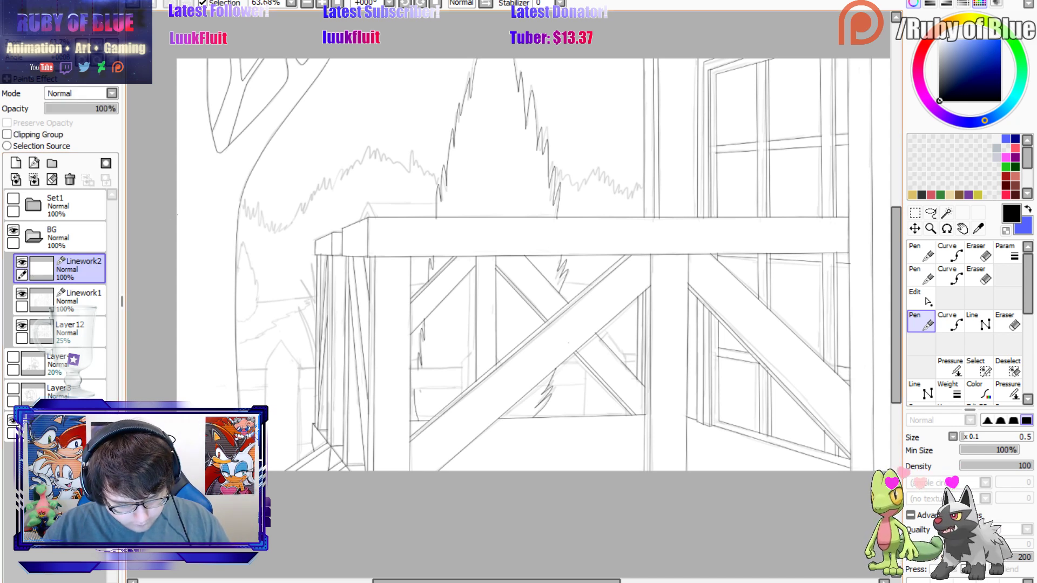
Ink the lower left edge of the pine between the railing beams and merge Linework2 down into Linework1.
{"action": "key", "text": "ctrl+z"}
{"action": "left_click_drag", "start_coordinate": [411, 371], "coordinate": [421, 419]}
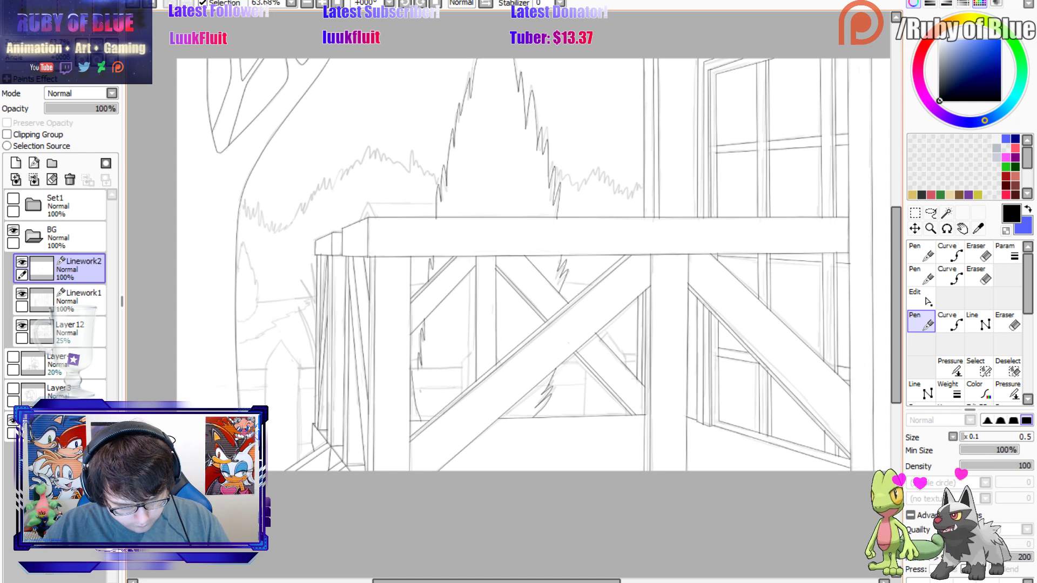
{"action": "key", "text": "ctrl+z"}
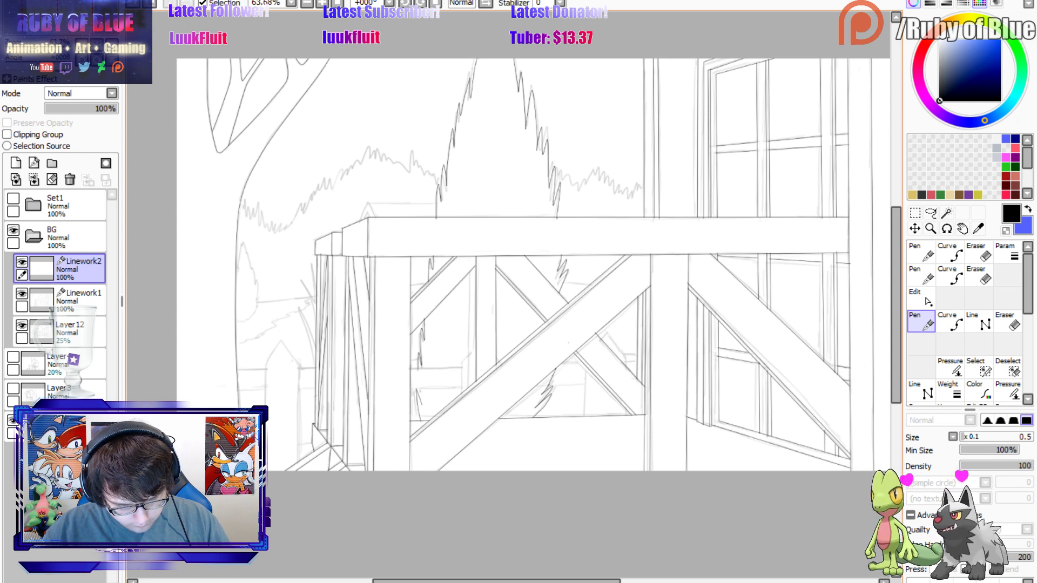
{"action": "left_click_drag", "start_coordinate": [419, 366], "coordinate": [422, 405]}
{"action": "key", "text": "ctrl+z"}
{"action": "left_click_drag", "start_coordinate": [419, 368], "coordinate": [422, 408]}
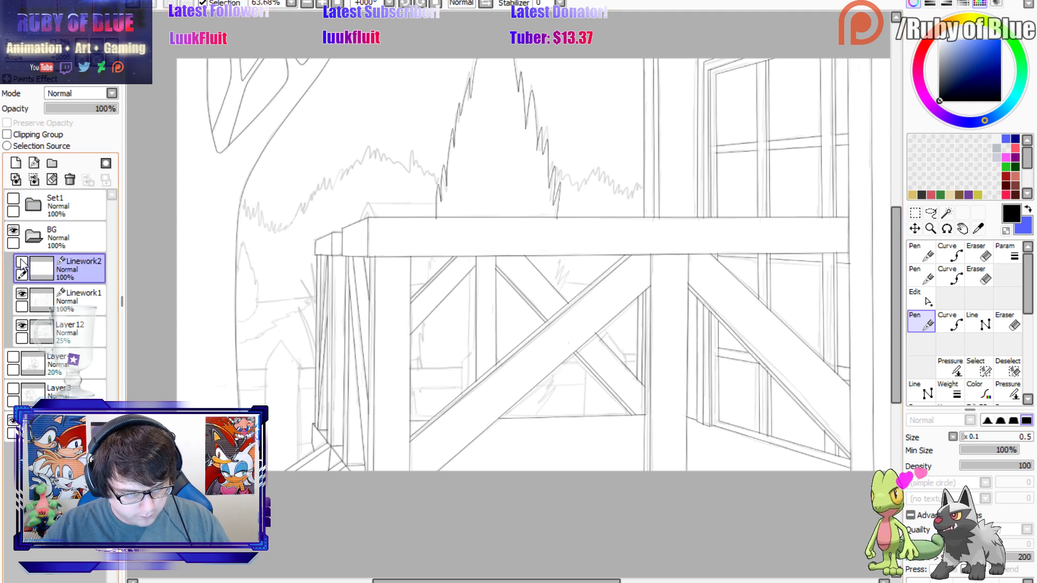
{"action": "left_click", "coordinate": [34, 179]}
Add a new linework layer and draw the background fence's long horizontal rails and short lower line with the Line tool.
{"action": "left_click", "coordinate": [33, 163]}
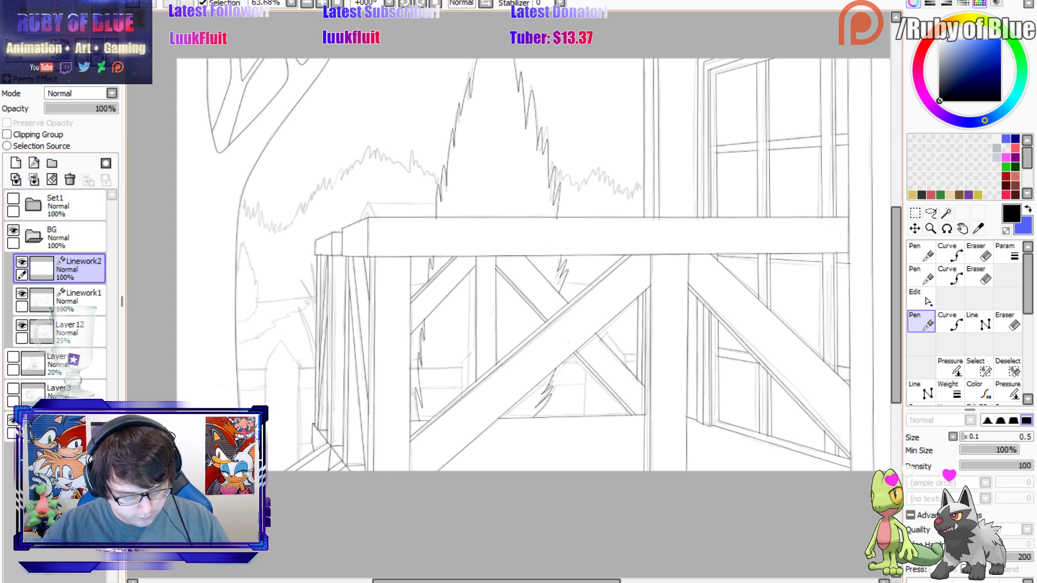
{"action": "key", "text": "l"}
{"action": "left_click_drag", "start_coordinate": [238, 370], "coordinate": [641, 363]}
{"action": "left_click_drag", "start_coordinate": [586, 384], "coordinate": [238, 391]}
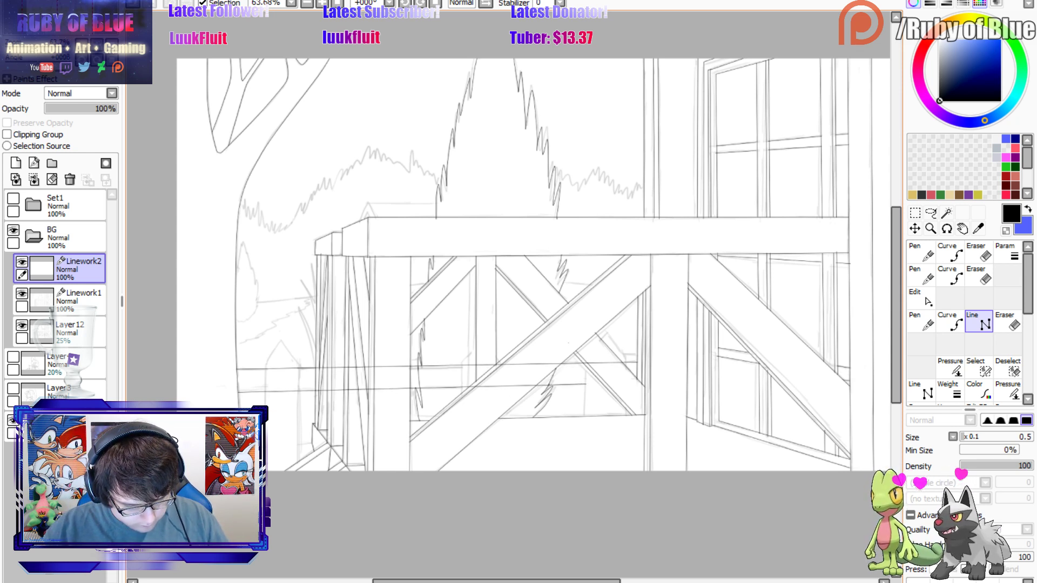
{"action": "left_click_drag", "start_coordinate": [311, 438], "coordinate": [268, 440]}
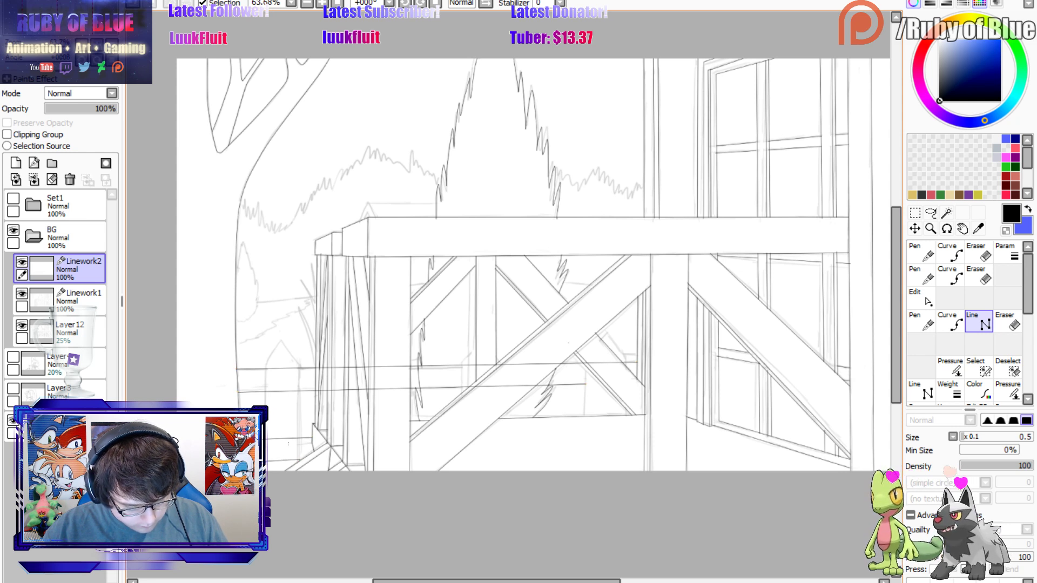
{"action": "left_click", "coordinate": [286, 464], "text": "ctrl+shift"}
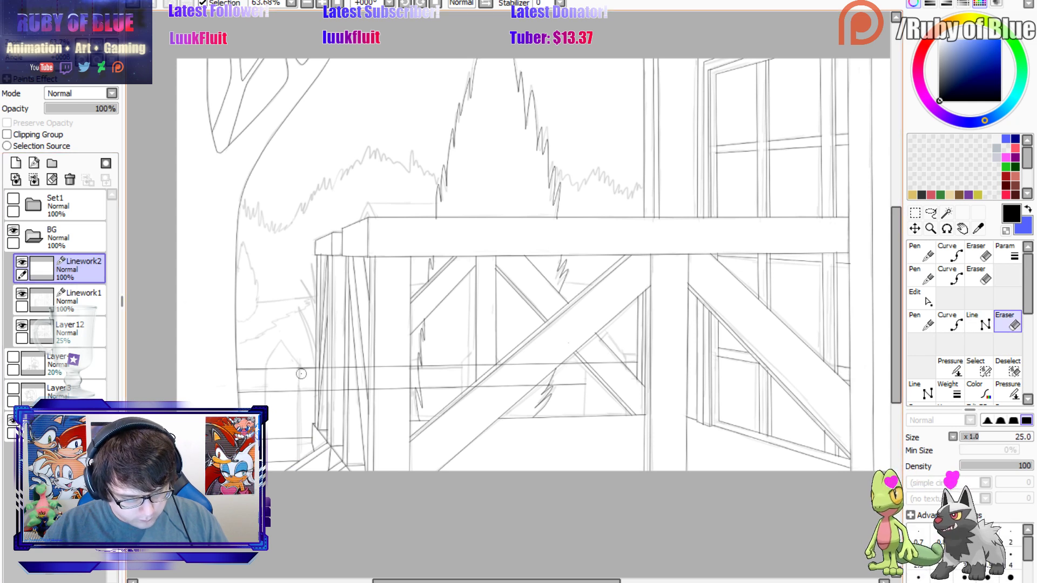
Erase the fence rail lines where they cross the porch railing's posts and diagonal beams.
{"action": "key", "text": "e"}
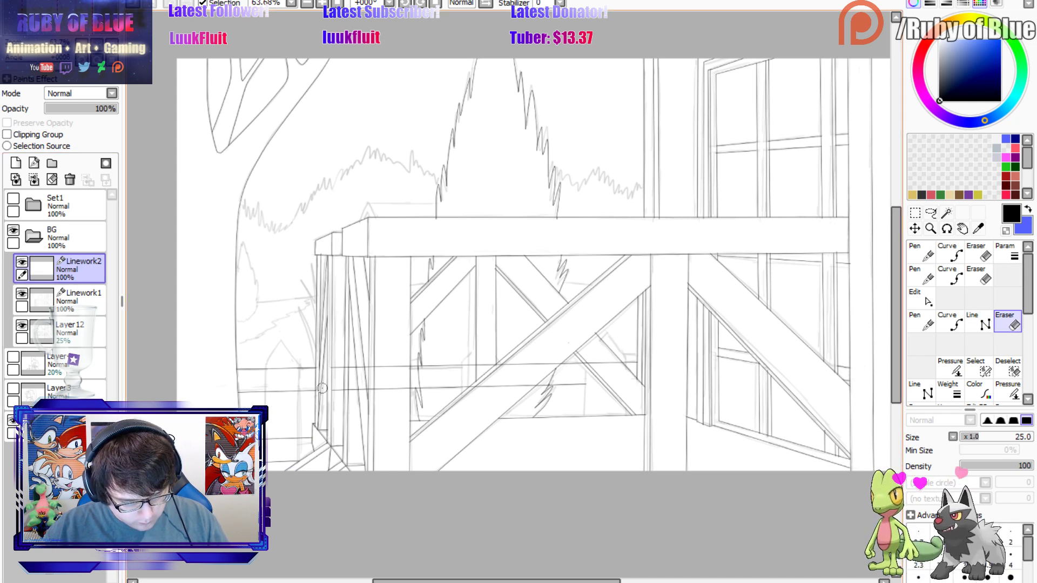
{"action": "mouse_move", "coordinate": [334, 389]}
{"action": "left_mouse_down"}
{"action": "mouse_move", "coordinate": [355, 404]}
{"action": "mouse_move", "coordinate": [364, 380]}
{"action": "mouse_move", "coordinate": [374, 388]}
{"action": "mouse_move", "coordinate": [401, 369]}
{"action": "left_mouse_up"}
{"action": "key", "text": "ctrl+z"}
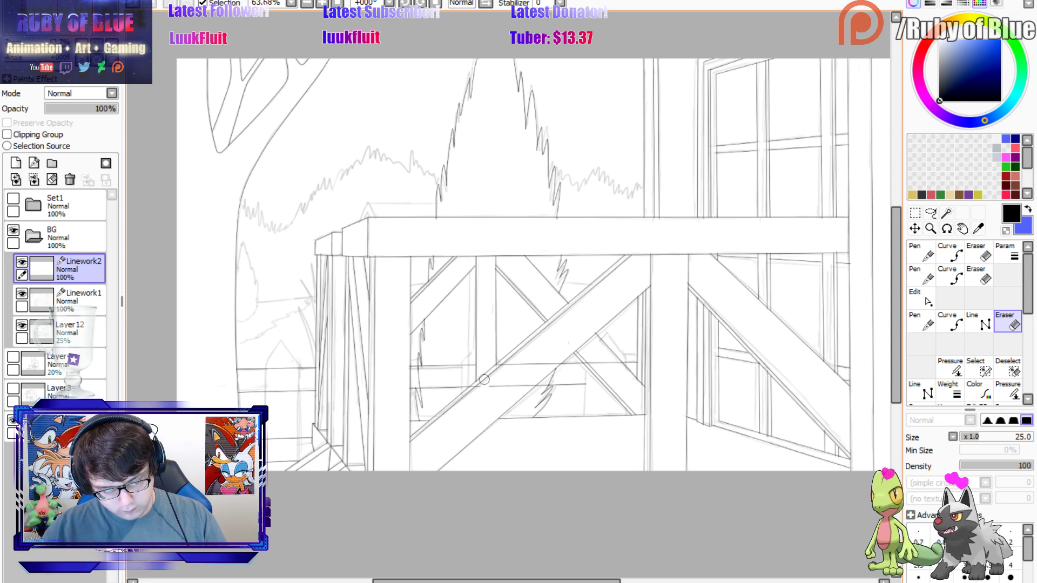
{"action": "key", "text": "n"}
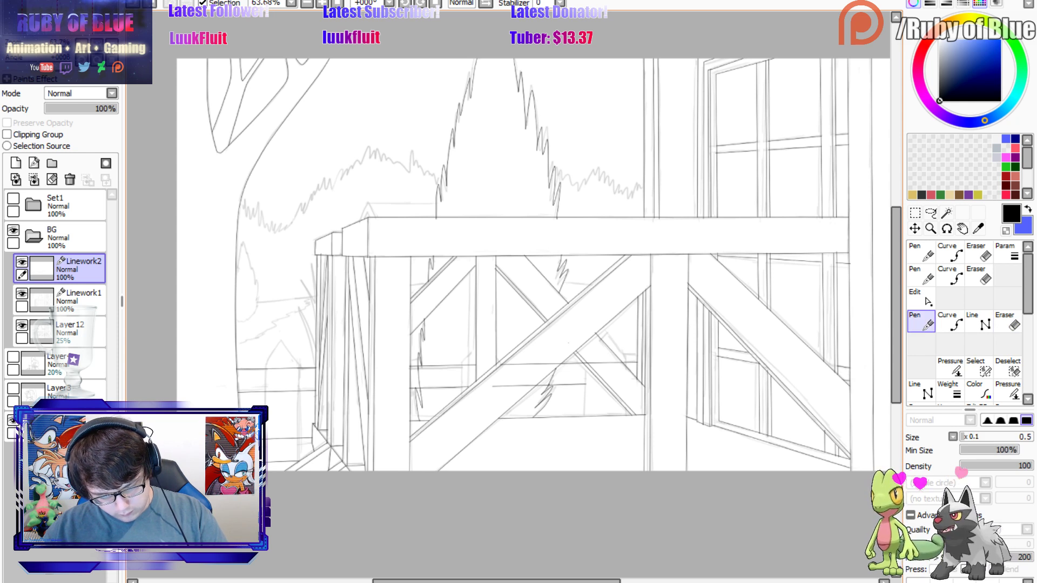
{"action": "key", "text": "e"}
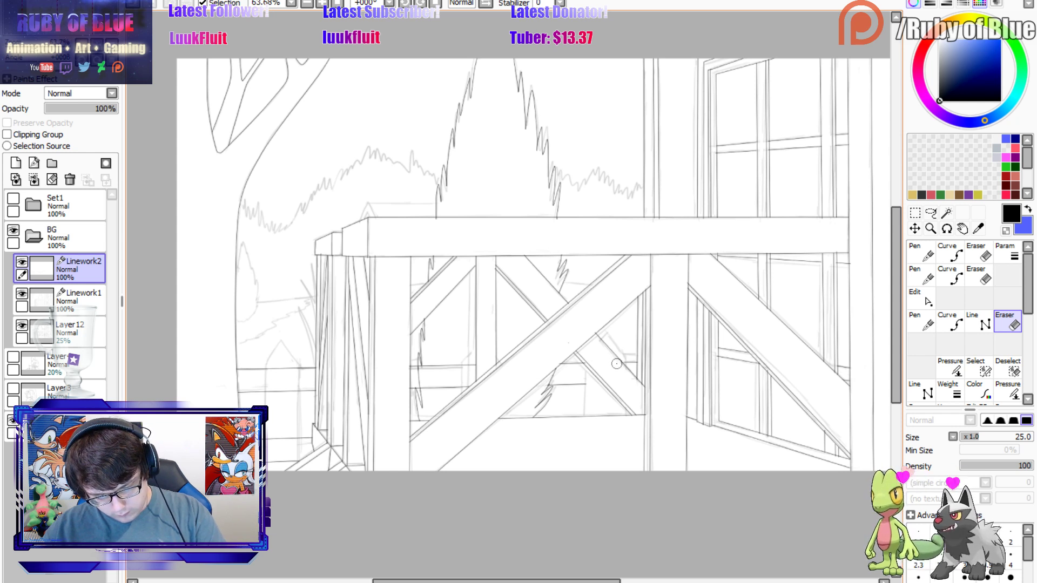
Draw the pointed fence pickets on a new linework layer and erase the rails running through them on Linework2.
{"action": "left_click", "coordinate": [34, 180]}
{"action": "key", "text": "l"}
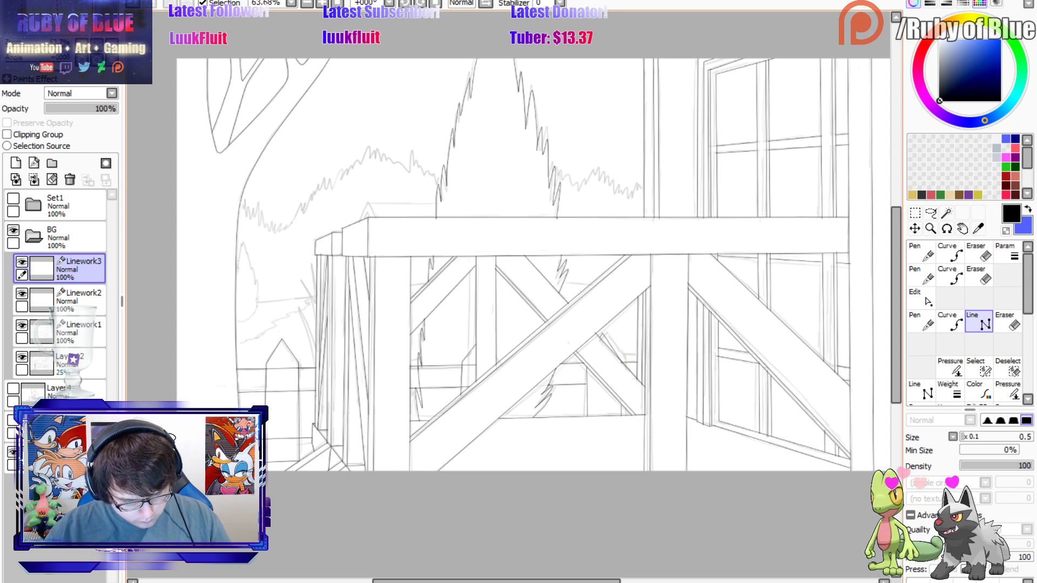
{"action": "key", "text": "e"}
{"action": "left_click", "coordinate": [97, 302]}
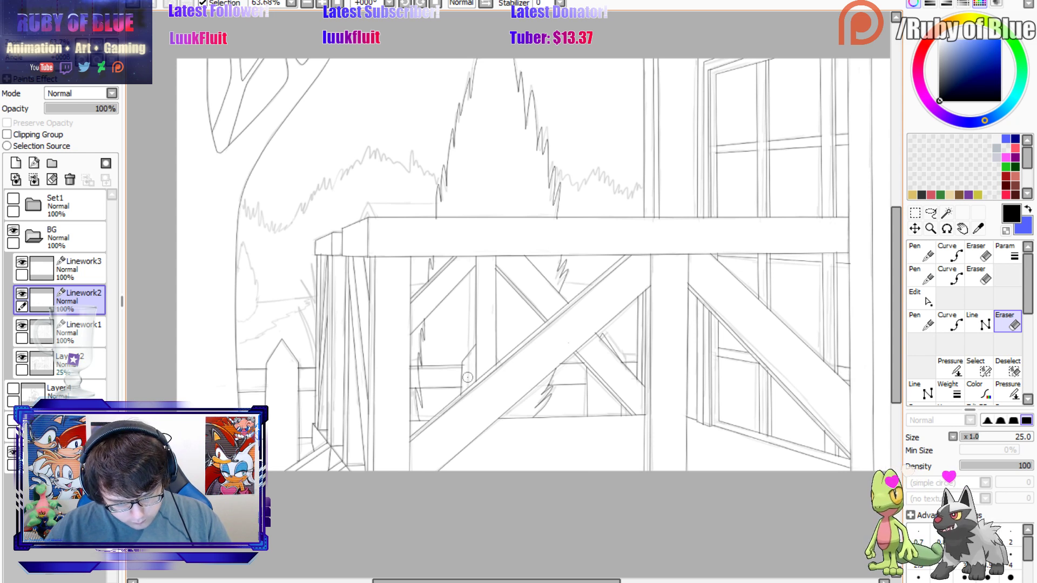
{"action": "key", "text": "n"}
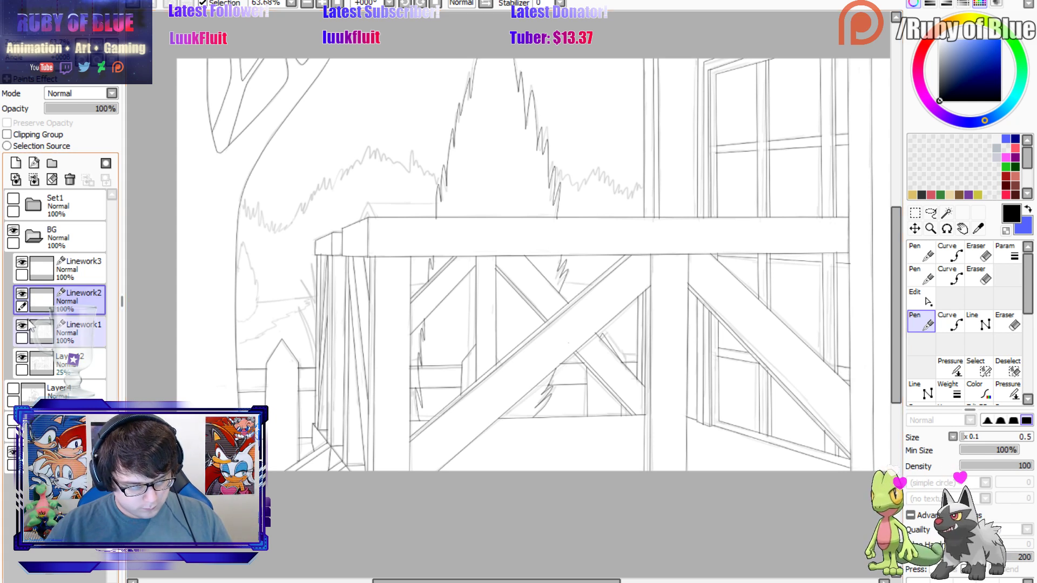
Merge the fence layers down into Linework1 and ink the small bush beside the tree trunk on a new linework layer.
{"action": "left_click", "coordinate": [33, 180]}
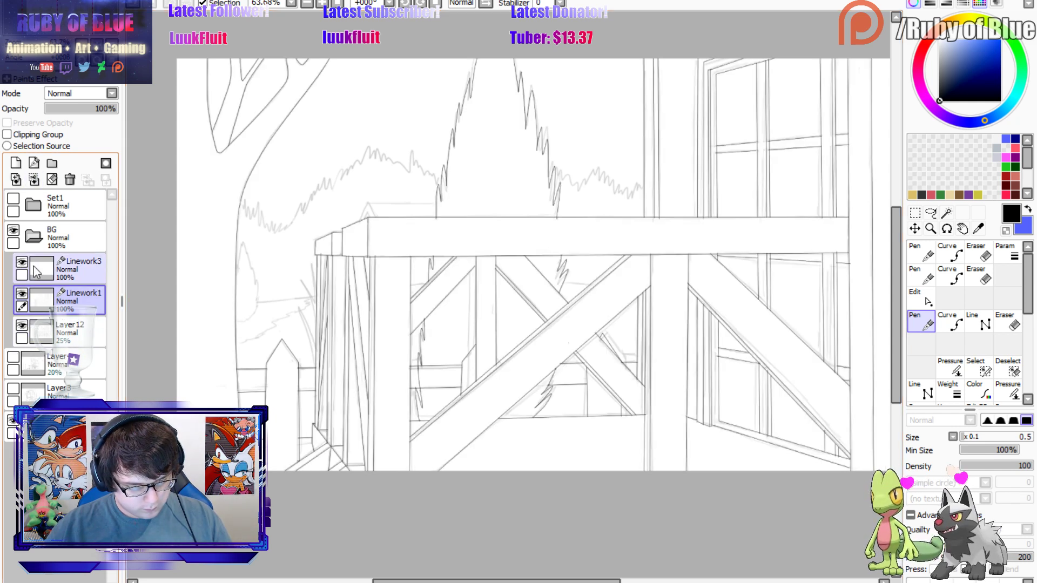
{"action": "key", "text": "ctrl+z"}
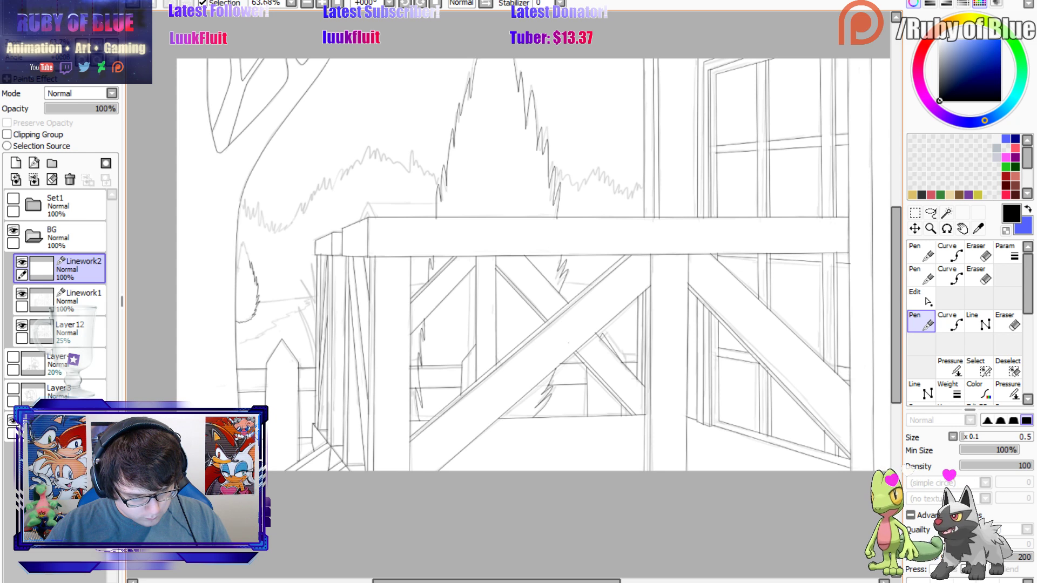
{"action": "key", "text": "l"}
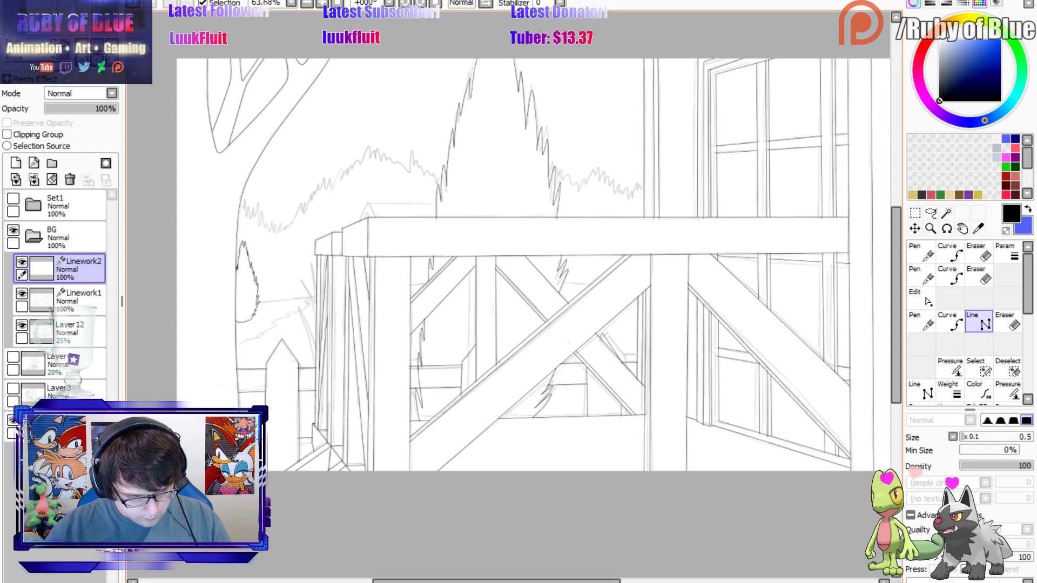
Draw the hill line from the bush with the Curve tool, erase it across the railing posts, and merge the layer down.
{"action": "key", "text": "c"}
{"action": "left_click", "coordinate": [25, 262]}
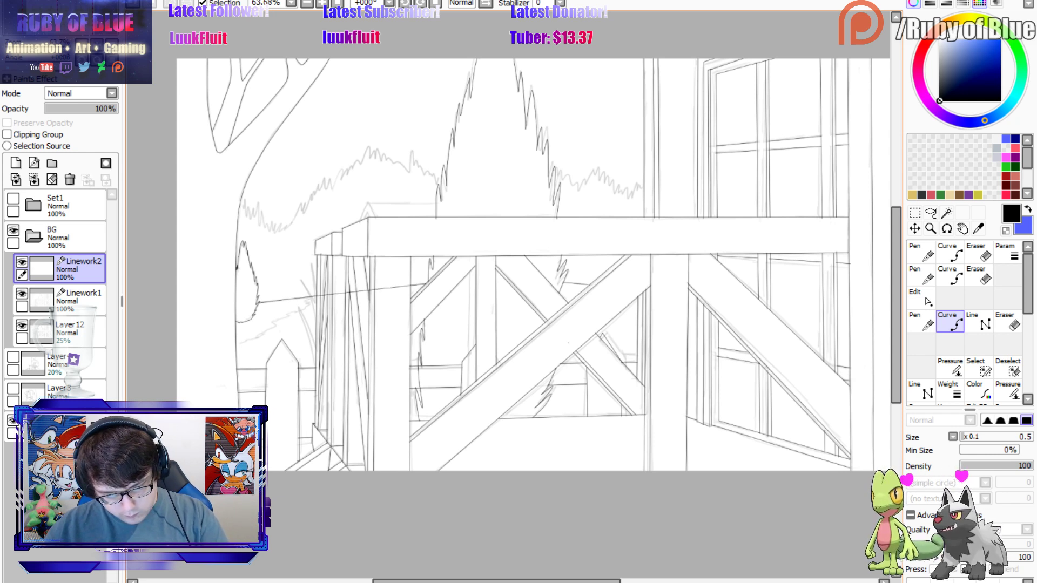
{"action": "key", "text": "e"}
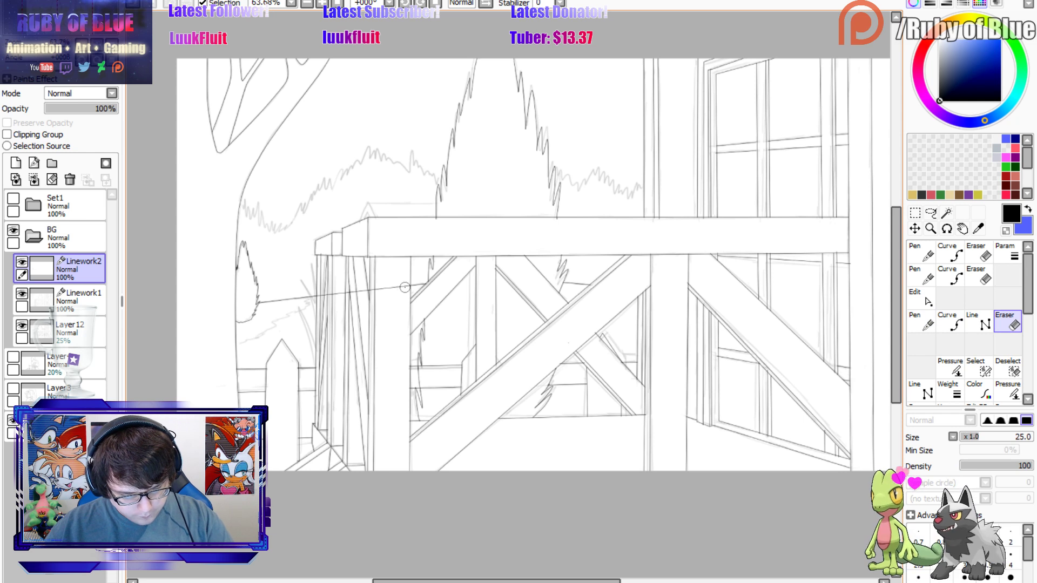
{"action": "mouse_move", "coordinate": [385, 268]}
{"action": "left_mouse_down"}
{"action": "mouse_move", "coordinate": [376, 289]}
{"action": "mouse_move", "coordinate": [328, 294]}
{"action": "left_mouse_up"}
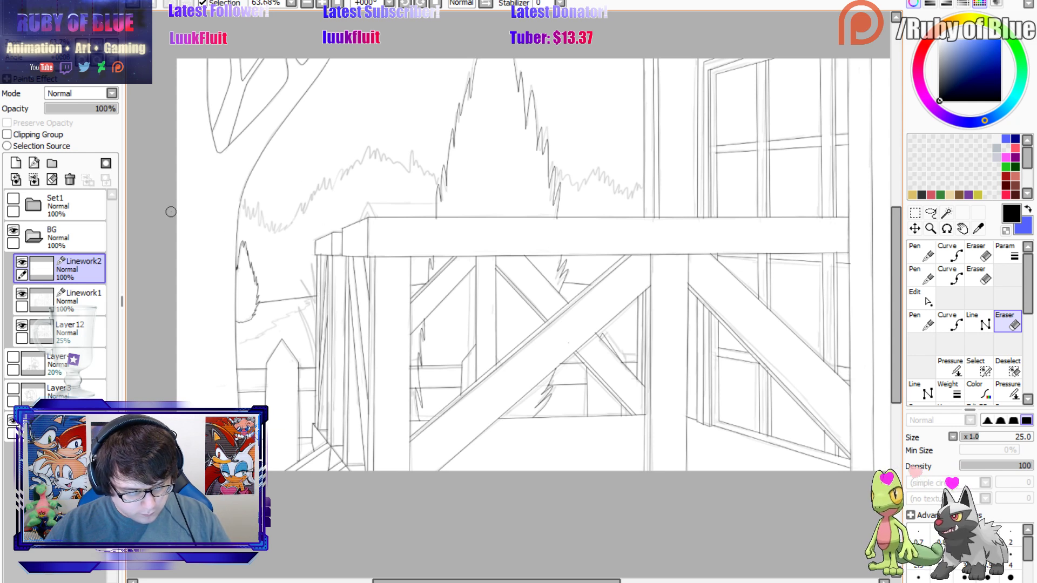
{"action": "left_click", "coordinate": [21, 263]}
{"action": "left_click", "coordinate": [22, 263]}
{"action": "left_click", "coordinate": [34, 180]}
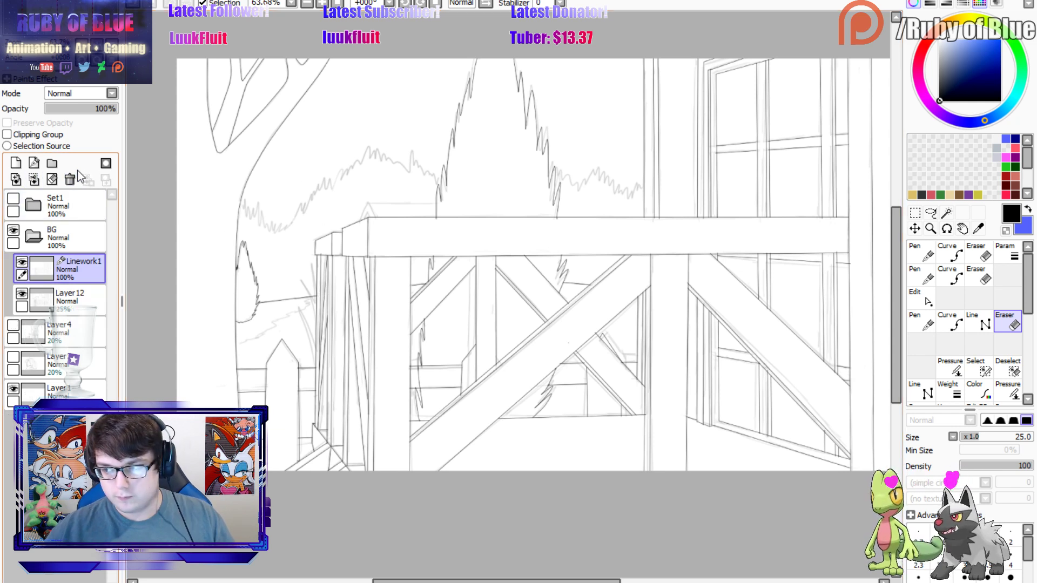
Add a new linework layer and draw the distant roof's slope and ridge from the railing to the pine with the Line tool.
{"action": "left_click", "coordinate": [34, 163]}
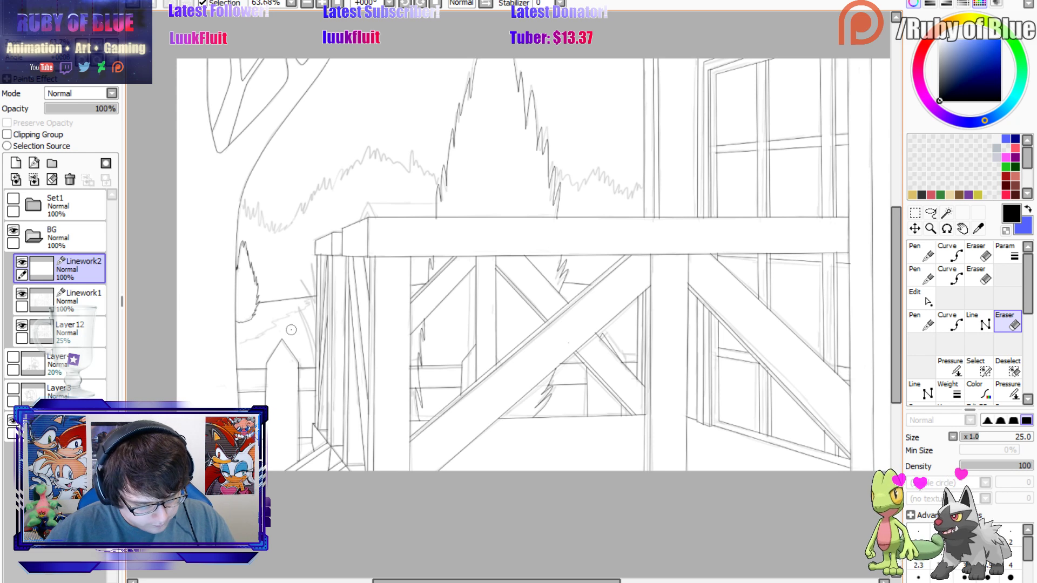
{"action": "key", "text": "n"}
{"action": "key", "text": "b"}
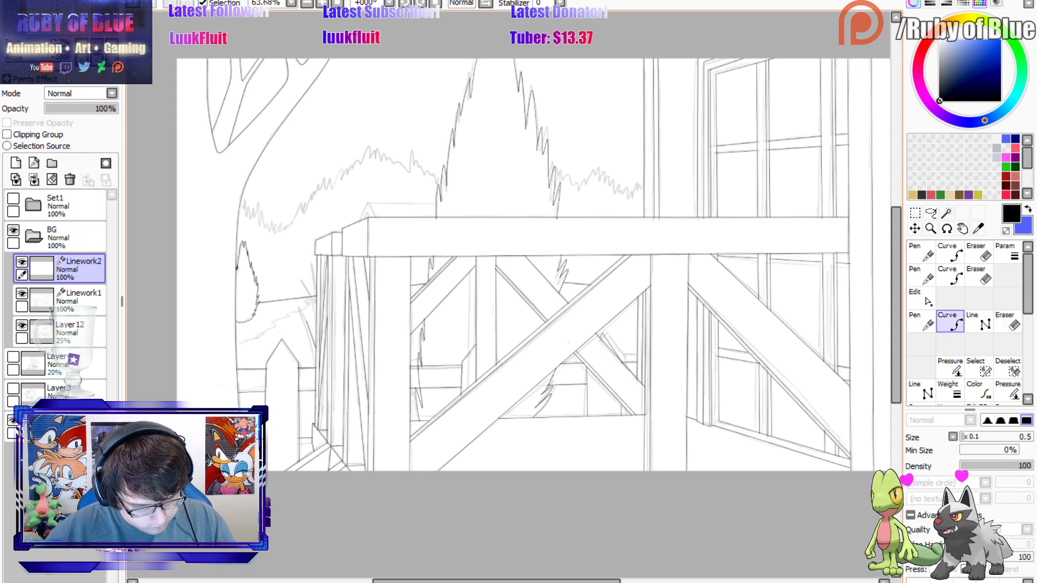
{"action": "key", "text": "v"}
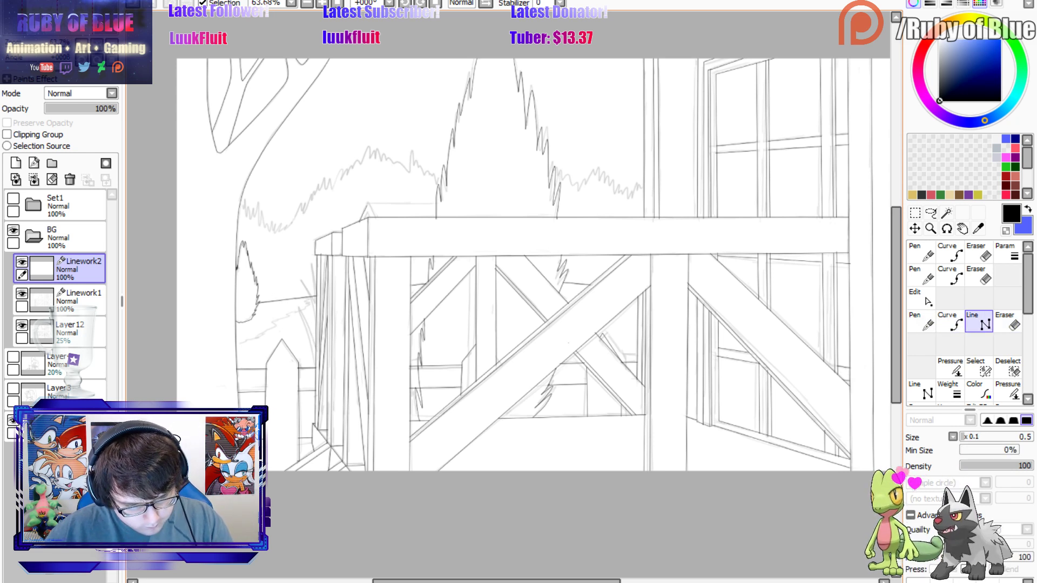
{"action": "left_click", "coordinate": [358, 221]}
{"action": "left_click", "coordinate": [367, 203]}
{"action": "left_click", "coordinate": [436, 204]}
{"action": "key", "text": "n"}
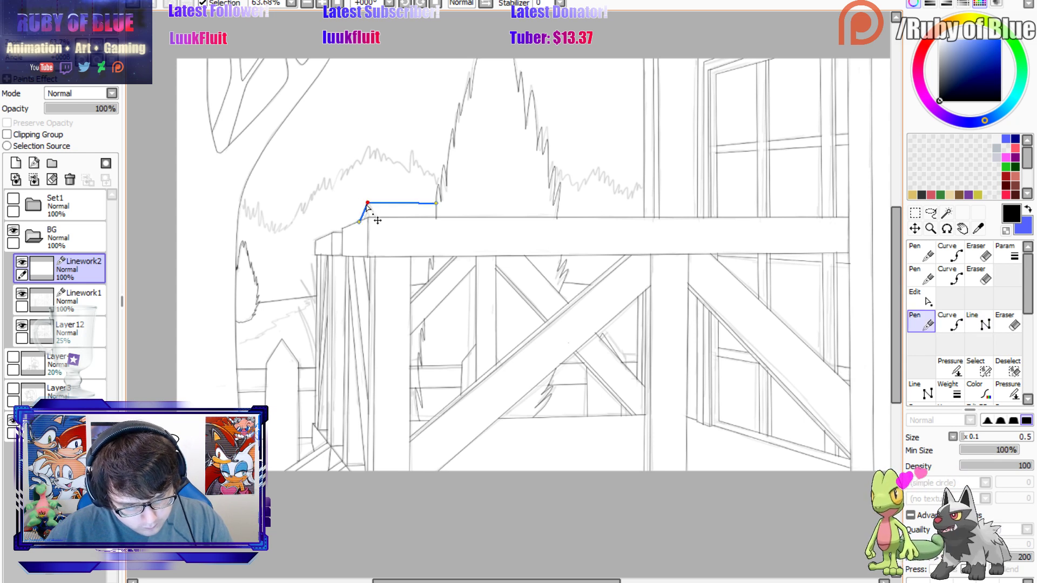
Complete the distant roof's small gable with the Line tool and ink the jagged treeline on both sides of the pine with the Pen.
{"action": "key", "text": "Escape"}
{"action": "key", "text": "v"}
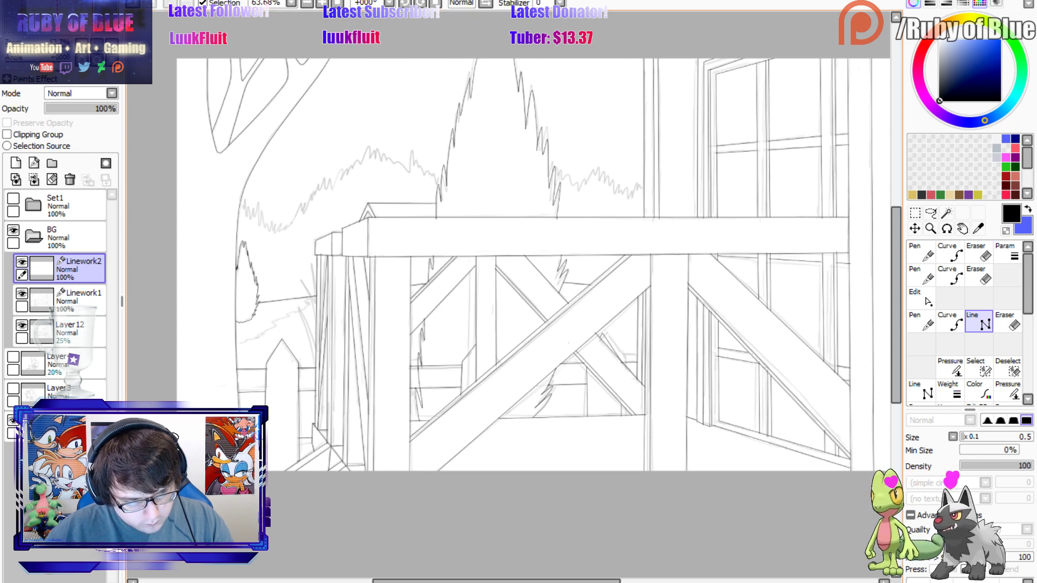
{"action": "key", "text": "n"}
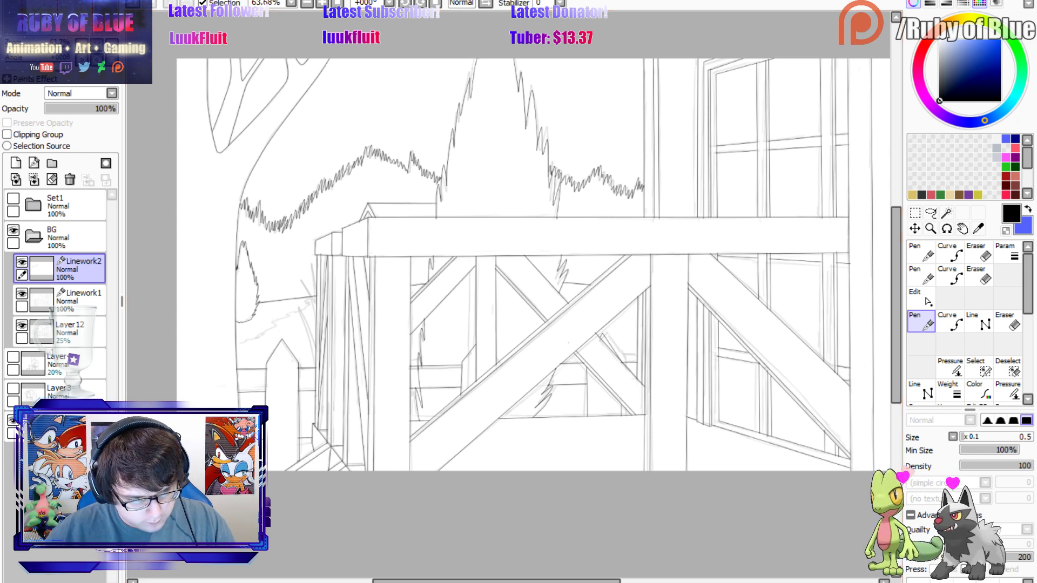
{"action": "left_click", "coordinate": [33, 180]}
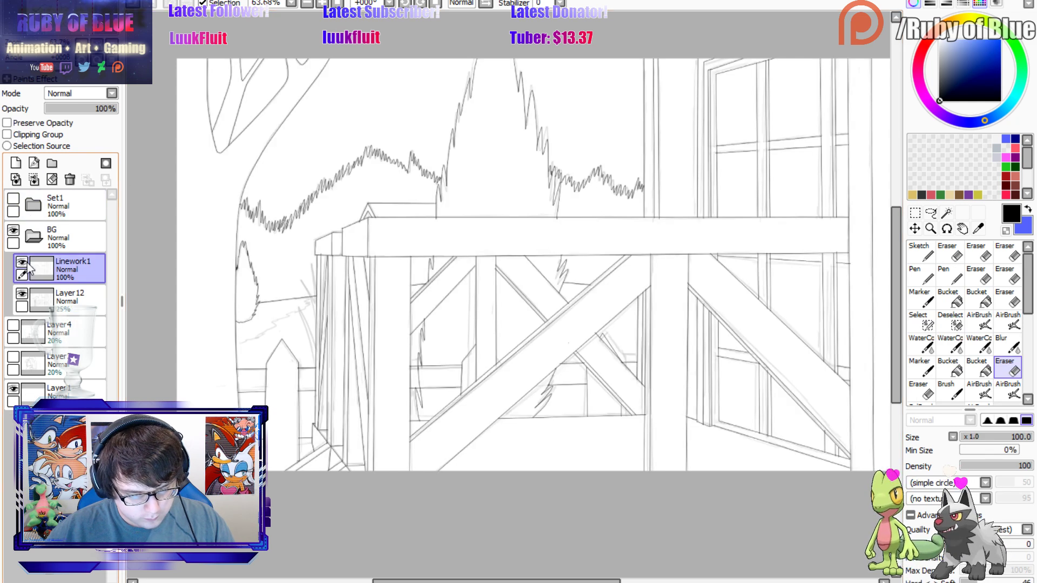
{"action": "left_click", "coordinate": [24, 264]}
{"action": "left_click", "coordinate": [24, 264]}
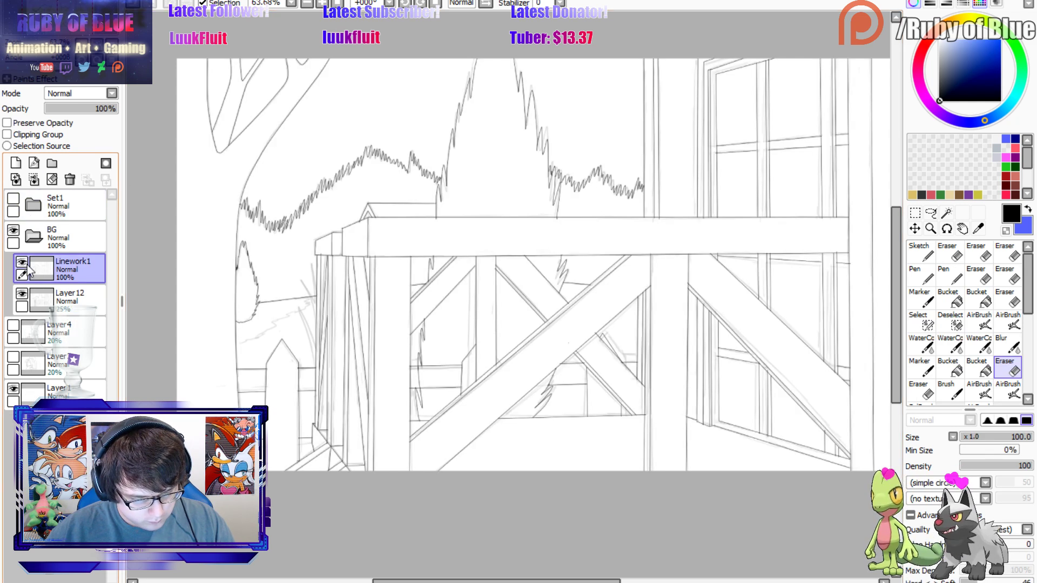
{"action": "left_click", "coordinate": [22, 263]}
{"action": "left_click", "coordinate": [22, 263]}
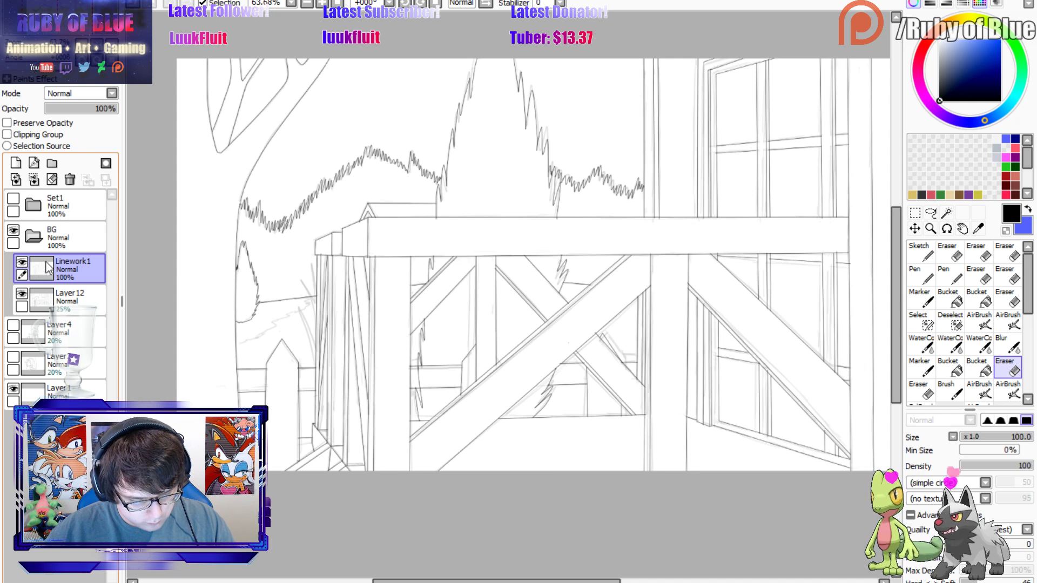
{"action": "key", "text": "ctrl+z"}
Check both linework layers by hiding and showing them, and merge Linework2 down into Linework1.
{"action": "left_click", "coordinate": [23, 263]}
{"action": "left_click", "coordinate": [23, 263]}
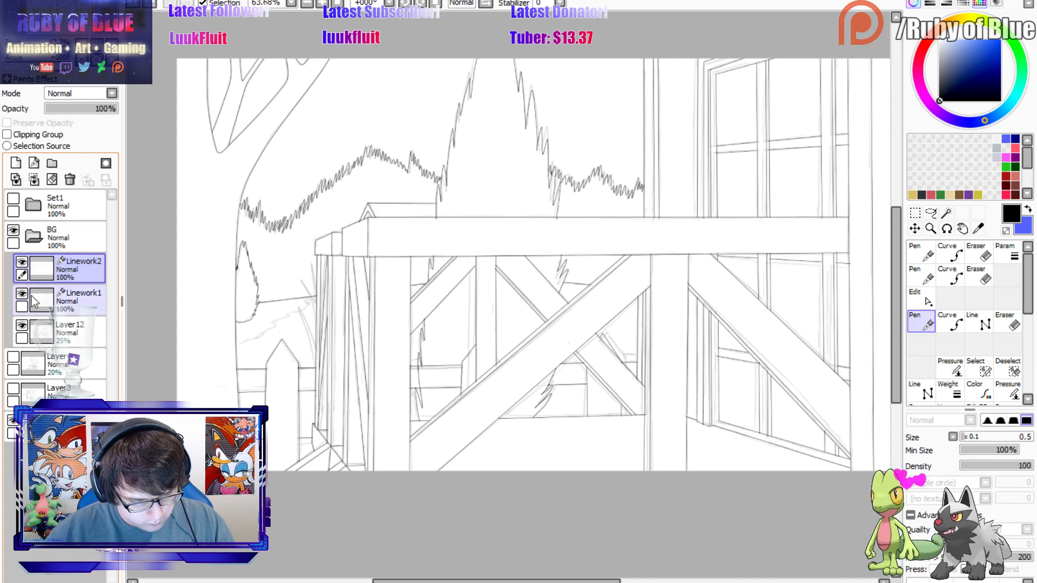
{"action": "left_click", "coordinate": [22, 295]}
{"action": "left_click", "coordinate": [23, 294]}
{"action": "key", "text": "ctrl+e"}
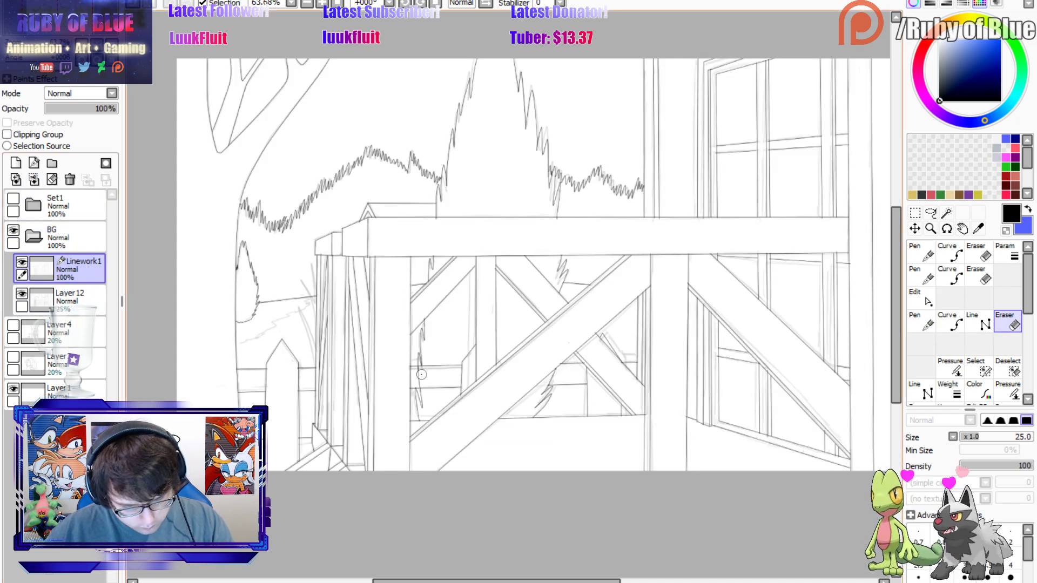
Erase the pine outline crossing the fence rails, adjust its lower points behind the railing, and ink a short distant line beside the post.
{"action": "key", "text": "e"}
{"action": "left_click_drag", "start_coordinate": [420, 383], "coordinate": [422, 380]}
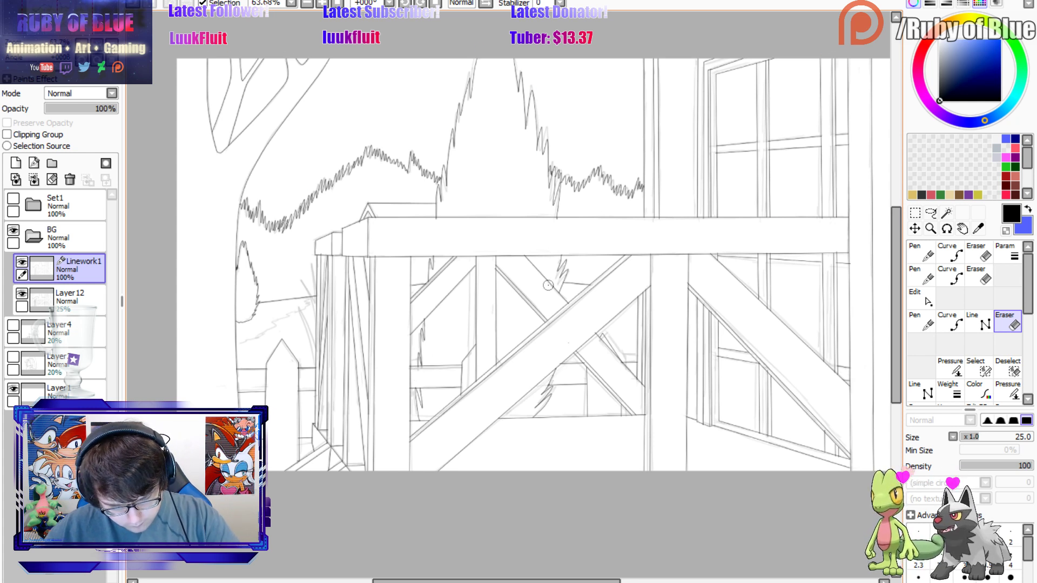
{"action": "key", "text": "ctrl"}
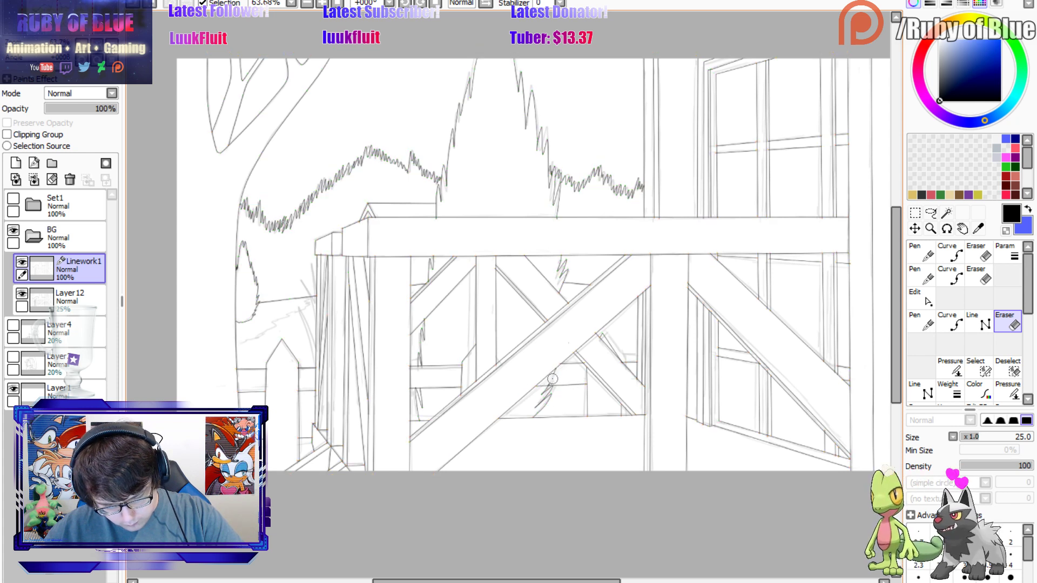
{"action": "key", "text": "ctrl"}
{"action": "key", "text": "ctrl"}
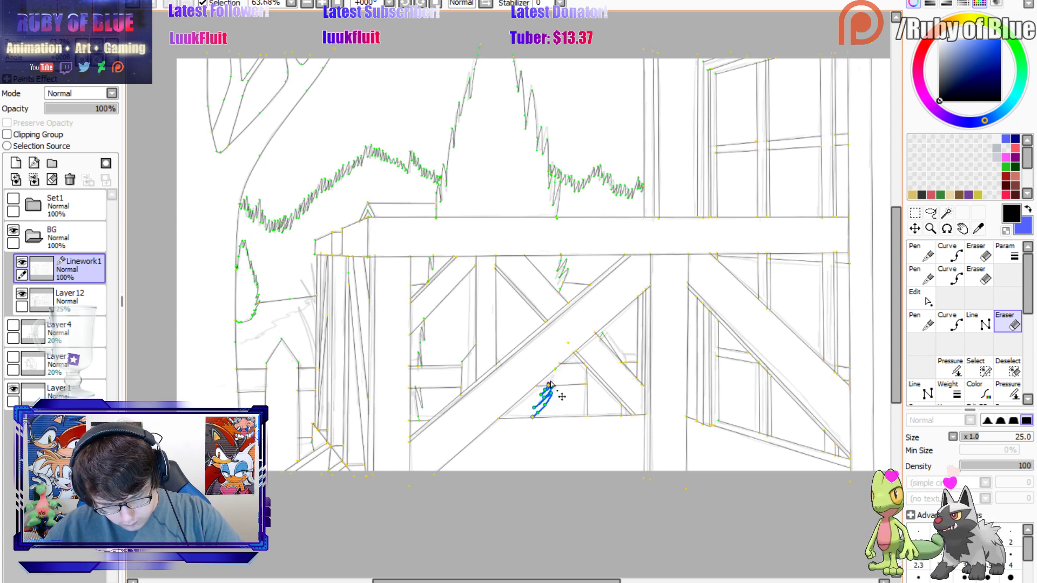
{"action": "key", "text": "n"}
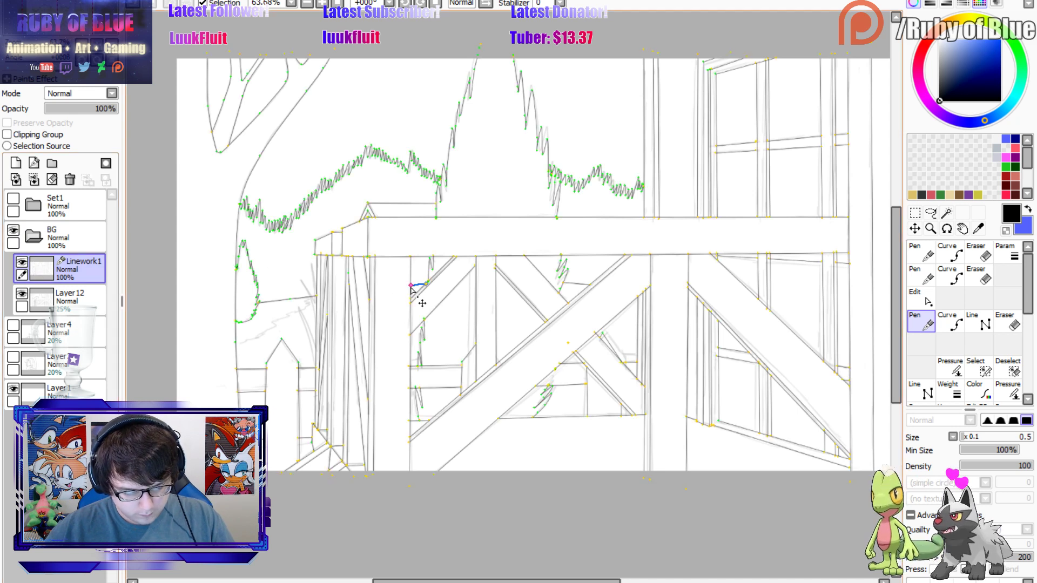
Check the inked porch by hiding and showing Linework1, and convert that layer to a raster layer.
{"action": "left_click", "coordinate": [24, 264]}
{"action": "left_click", "coordinate": [25, 264]}
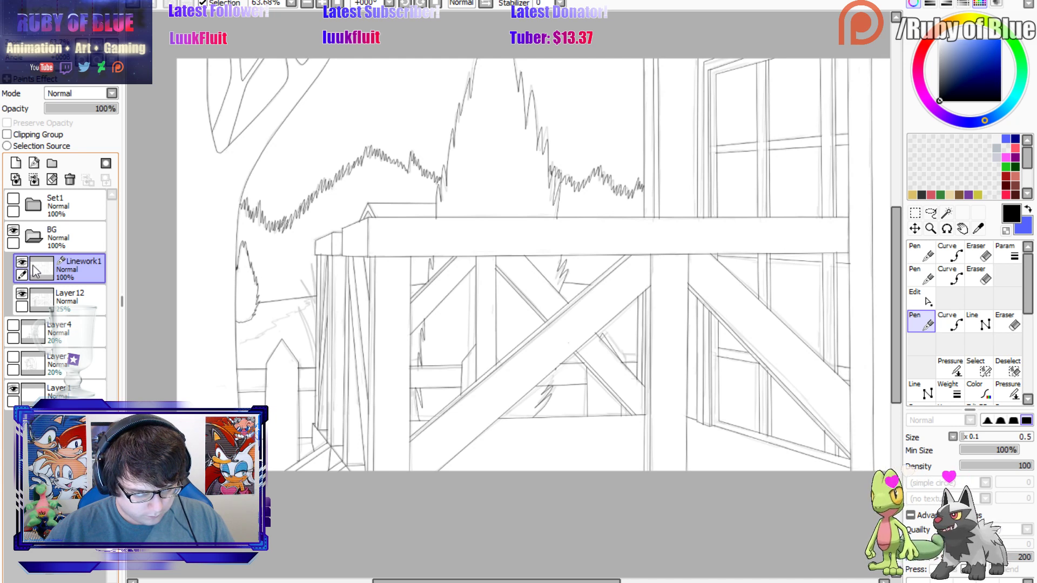
{"action": "left_click", "coordinate": [21, 261]}
{"action": "left_click", "coordinate": [21, 262]}
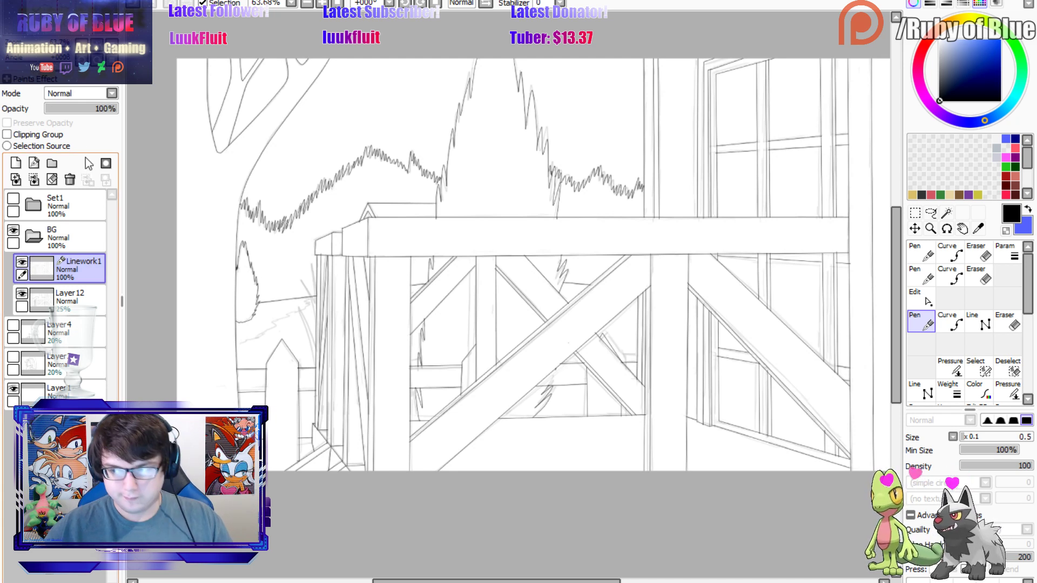
{"action": "left_click", "coordinate": [23, 264]}
{"action": "left_click", "coordinate": [25, 265]}
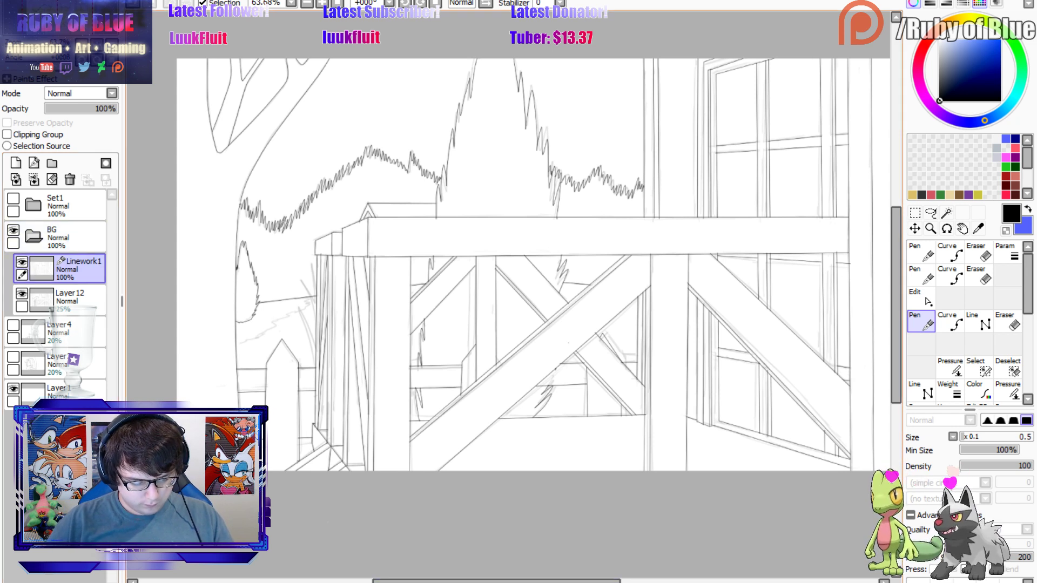
{"action": "mouse_move", "coordinate": [407, 581]}
{"action": "left_mouse_down"}
{"action": "mouse_move", "coordinate": [487, 581]}
{"action": "mouse_move", "coordinate": [376, 581]}
{"action": "mouse_move", "coordinate": [392, 580]}
{"action": "left_mouse_up"}
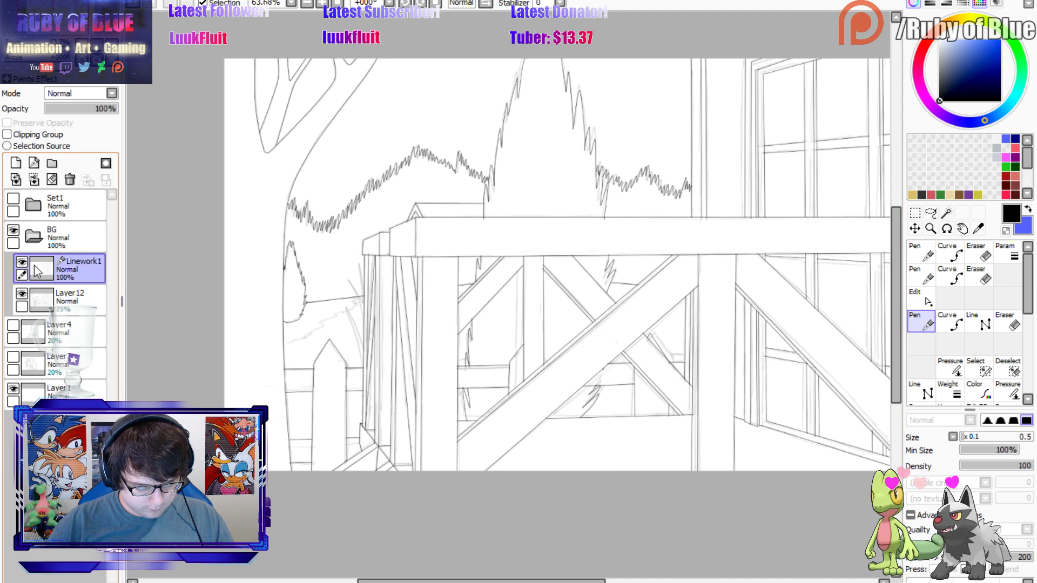
{"action": "left_click", "coordinate": [109, 180]}
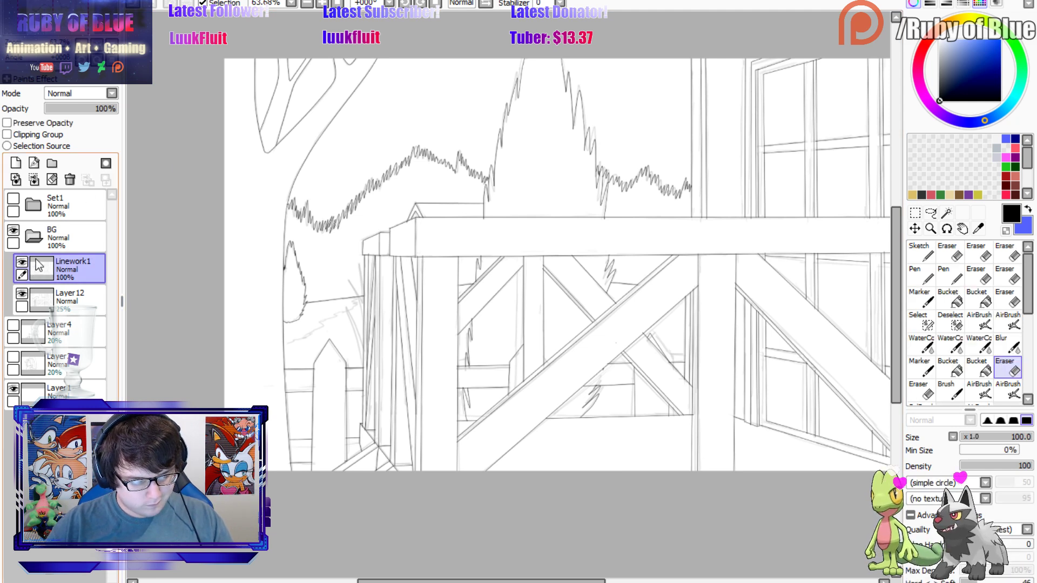
Collapse the BG folder and show the Set1 folder to view the character sketch over the inked background.
{"action": "left_click", "coordinate": [33, 236]}
{"action": "left_click", "coordinate": [13, 199]}
{"action": "left_click", "coordinate": [13, 198]}
{"action": "left_click", "coordinate": [13, 199]}
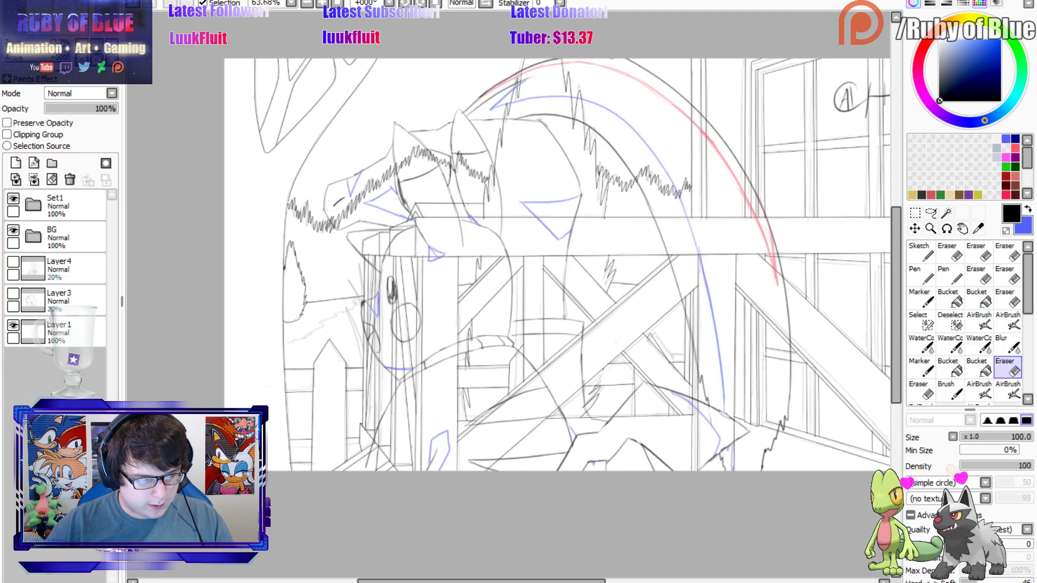
{"action": "key", "text": "ctrl+minus"}
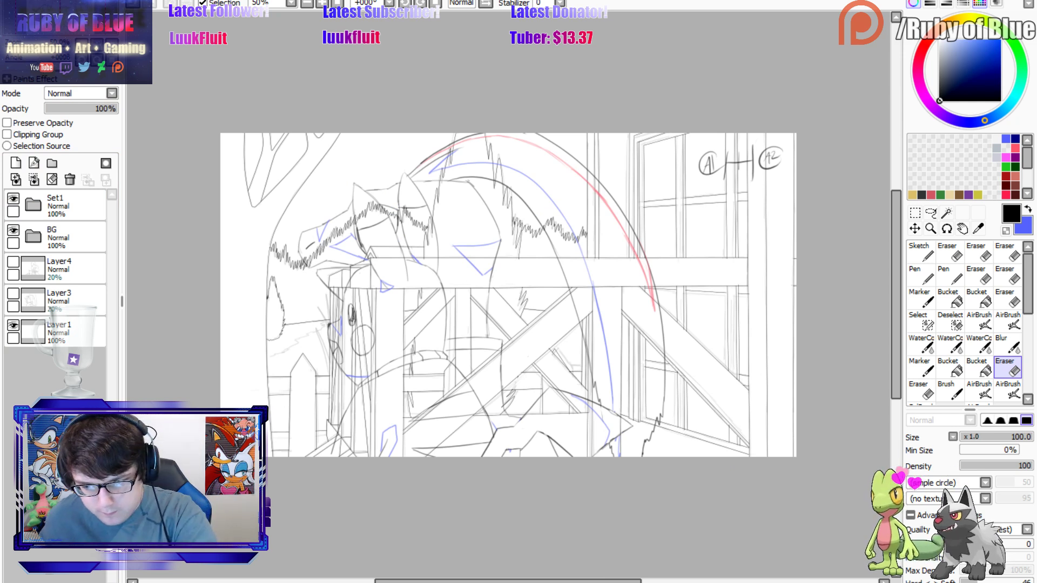
Switch to the interior drawing with the plank floor and set the opacity of Layer3 in the BG folder to 25%.
{"action": "key", "text": "ctrl+Tab"}
{"action": "key", "text": "ctrl+Tab"}
{"action": "key", "text": "ctrl+Tab"}
{"action": "key", "text": "ctrl+Tab"}
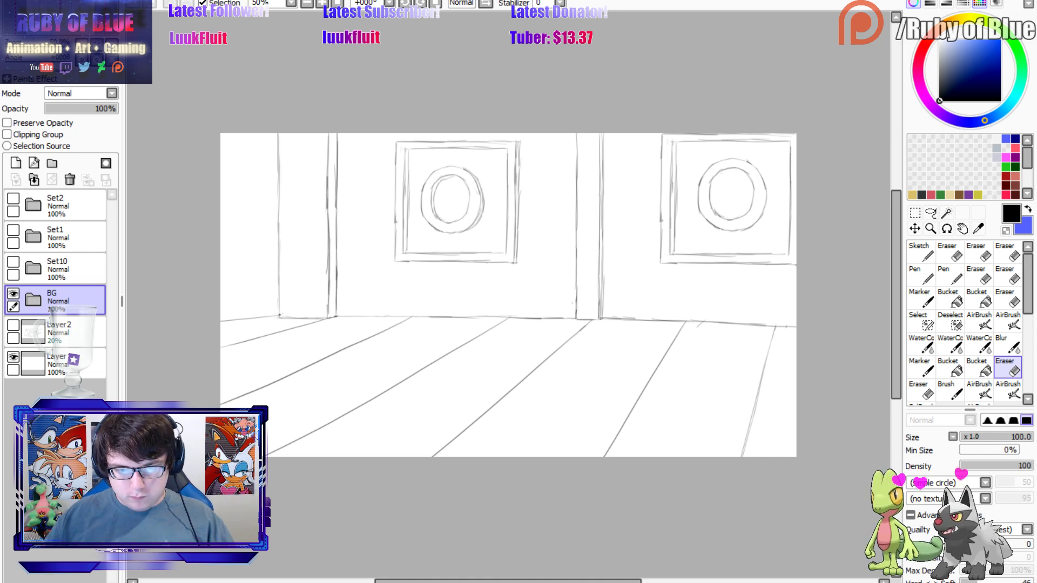
{"action": "left_click", "coordinate": [32, 299]}
{"action": "left_click", "coordinate": [70, 330]}
{"action": "left_click", "coordinate": [61, 110]}
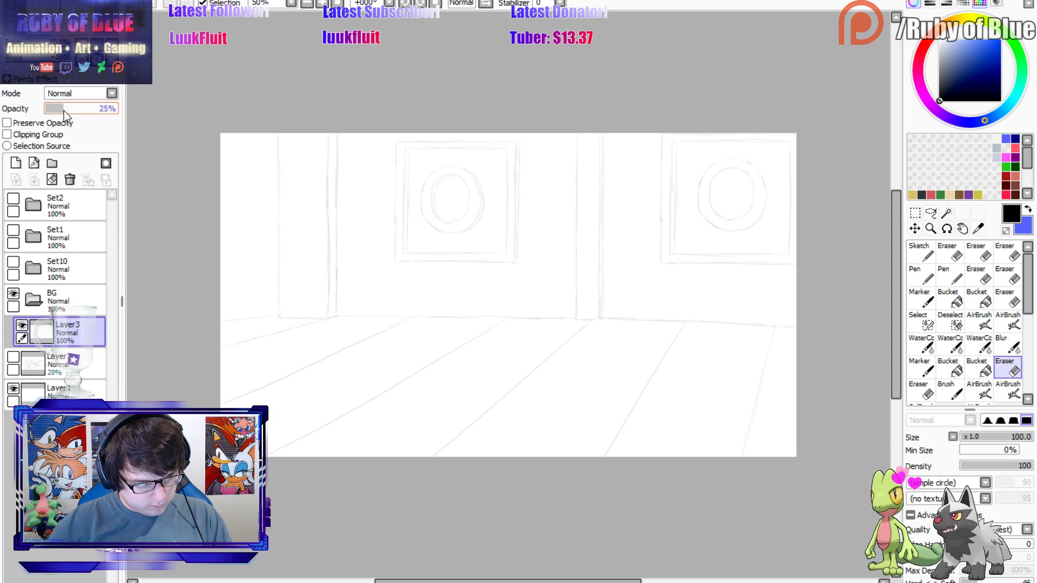
Add a linework layer, draw the line where the walls meet the floor with the Line tool, and erase it across the corner pillar.
{"action": "left_click", "coordinate": [34, 162]}
{"action": "left_click", "coordinate": [978, 322]}
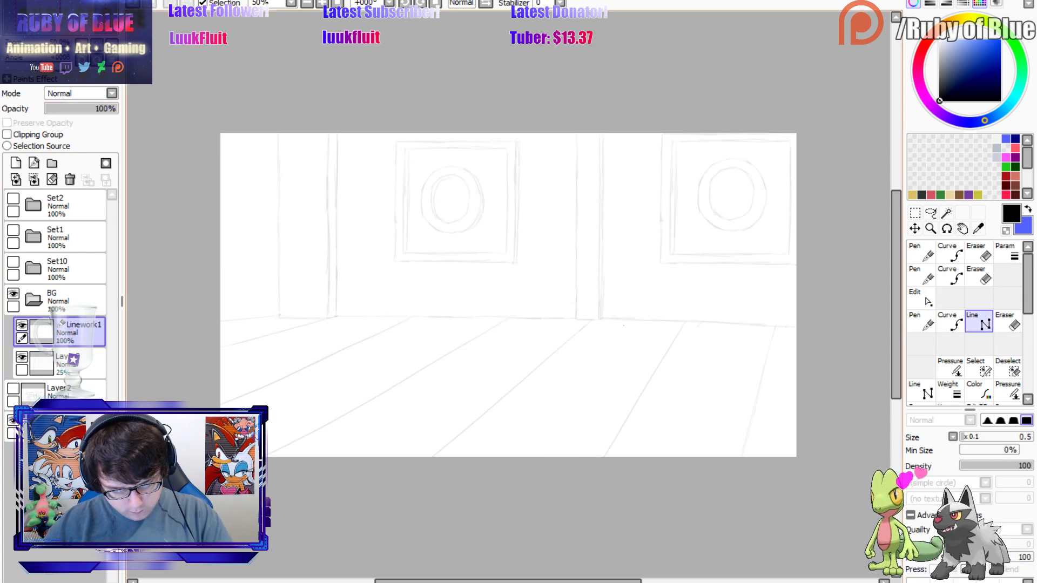
{"action": "left_click_drag", "start_coordinate": [796, 326], "coordinate": [221, 321]}
{"action": "key", "text": "e"}
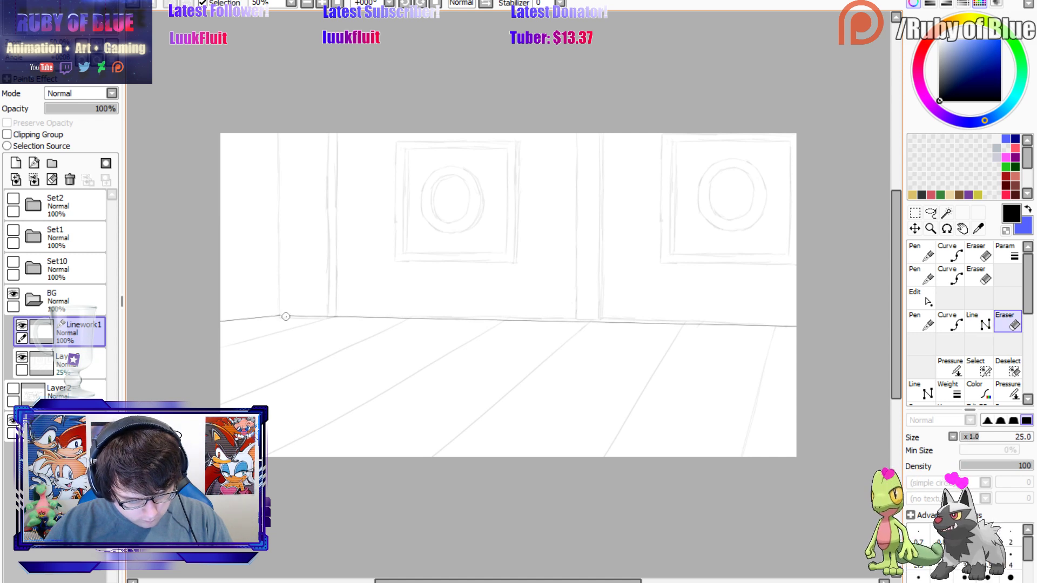
{"action": "left_click_drag", "start_coordinate": [286, 317], "coordinate": [332, 318]}
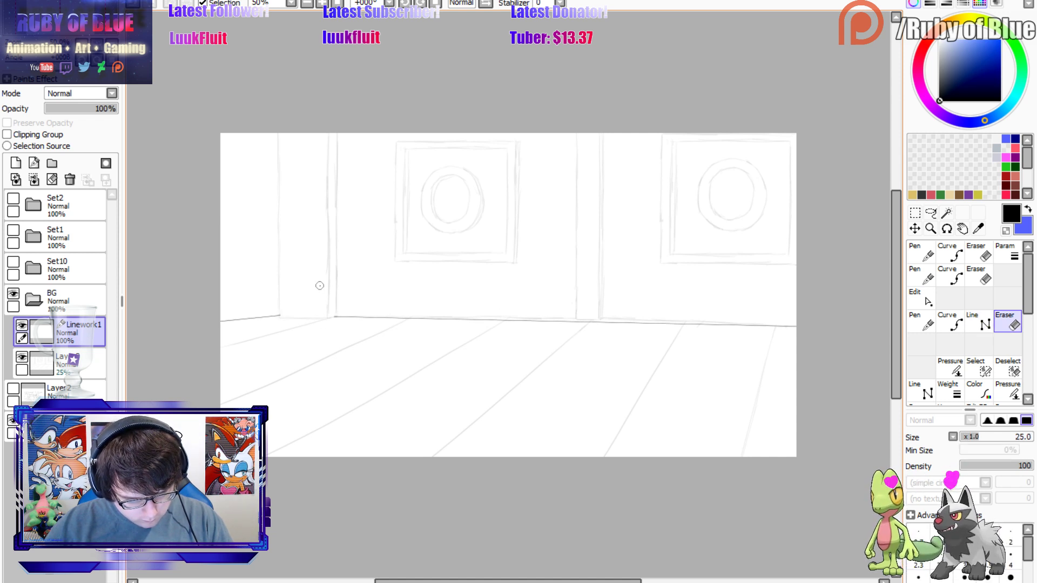
Draw the corner pillar's base and vertical edges on a new linework layer with the Line tool, and straighten the edges by moving their upper ends.
{"action": "key", "text": "n"}
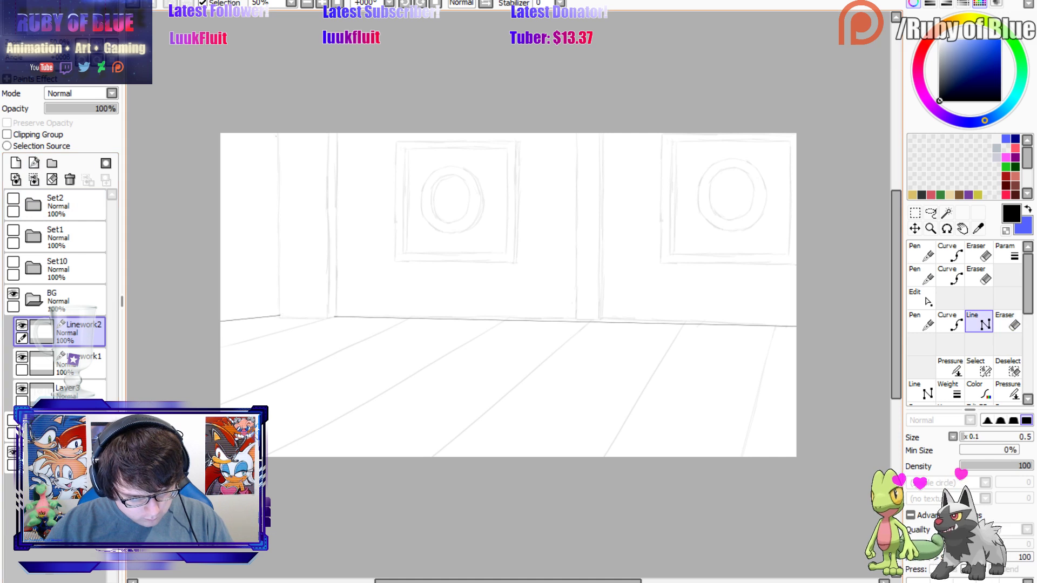
{"action": "left_click", "coordinate": [275, 133]}
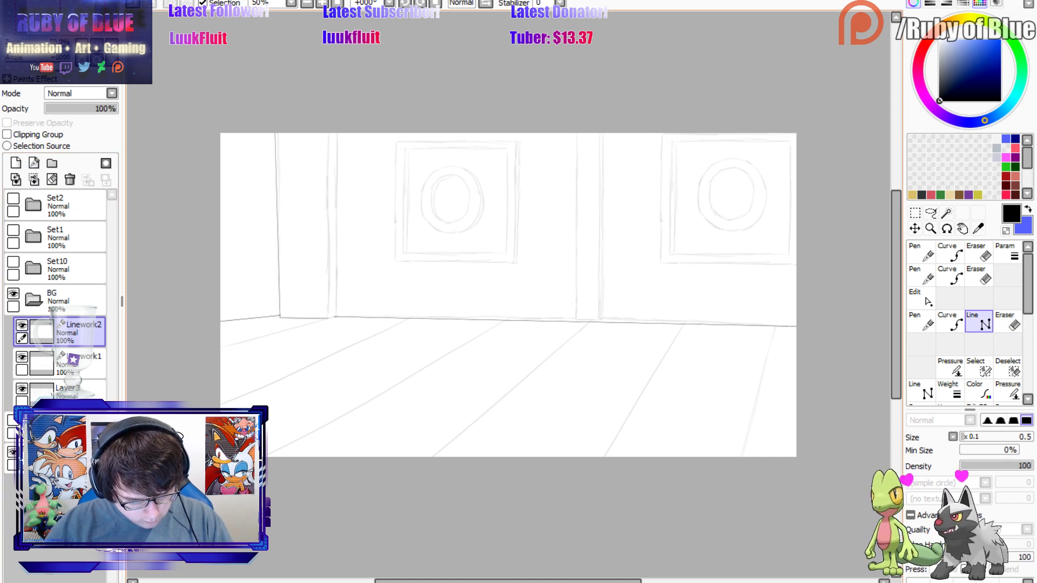
{"action": "left_click", "coordinate": [335, 317]}
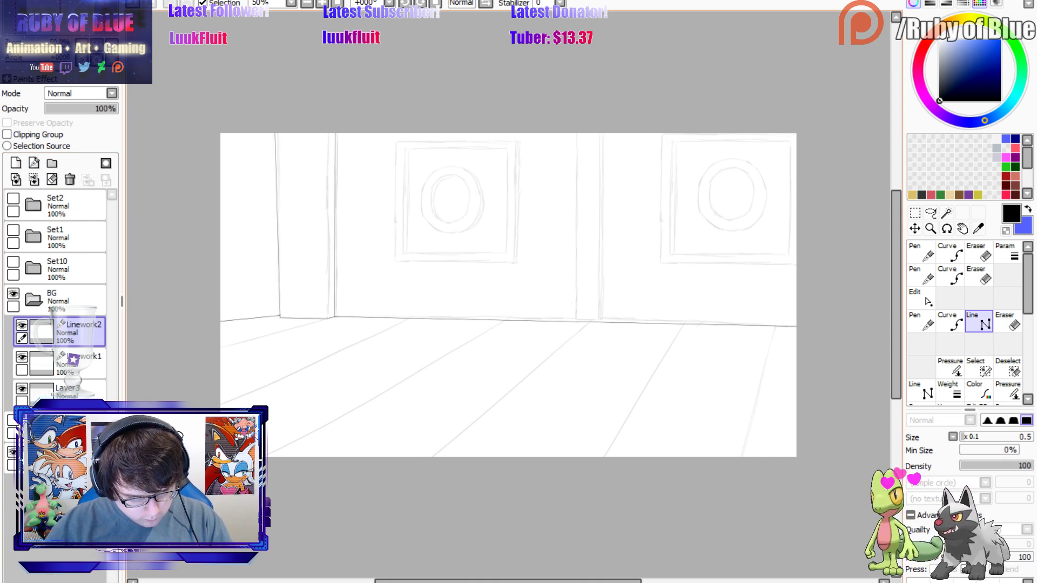
{"action": "left_click", "coordinate": [335, 123]}
{"action": "key", "text": "n"}
{"action": "key", "text": "n"}
{"action": "left_click", "coordinate": [327, 318]}
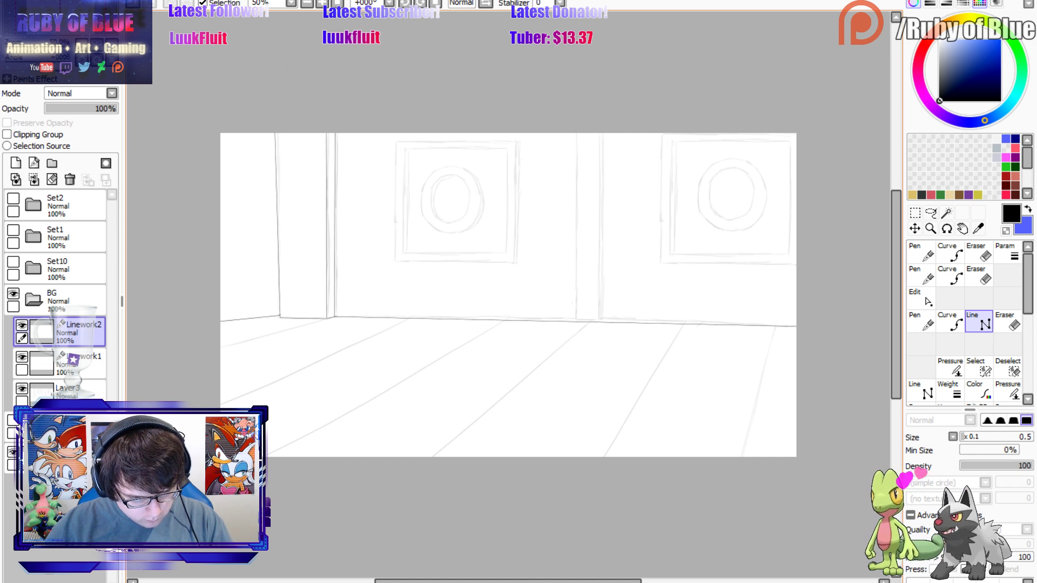
{"action": "double_click", "coordinate": [277, 129]}
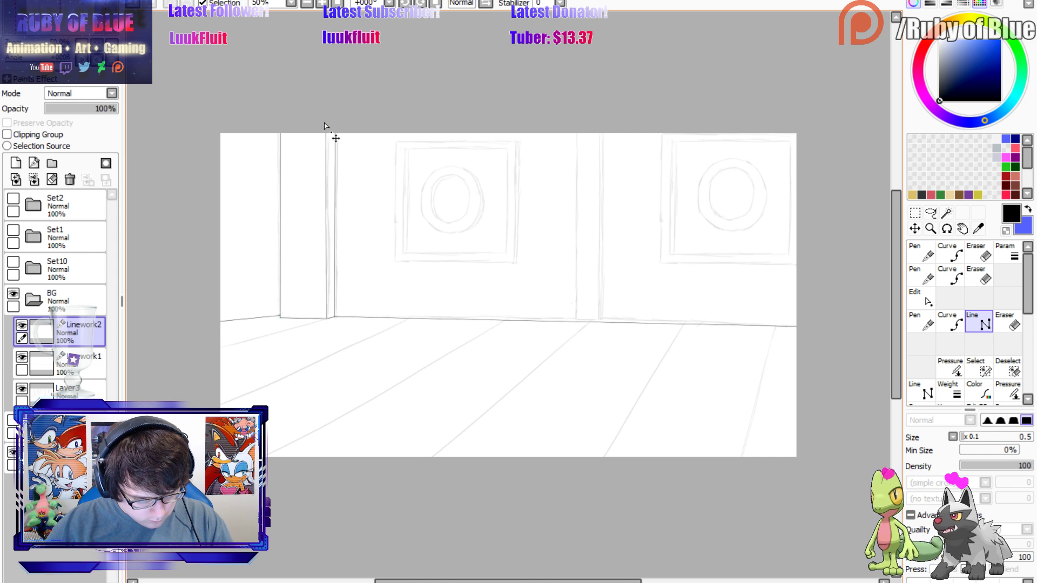
{"action": "left_click_drag", "start_coordinate": [326, 124], "coordinate": [333, 124]}
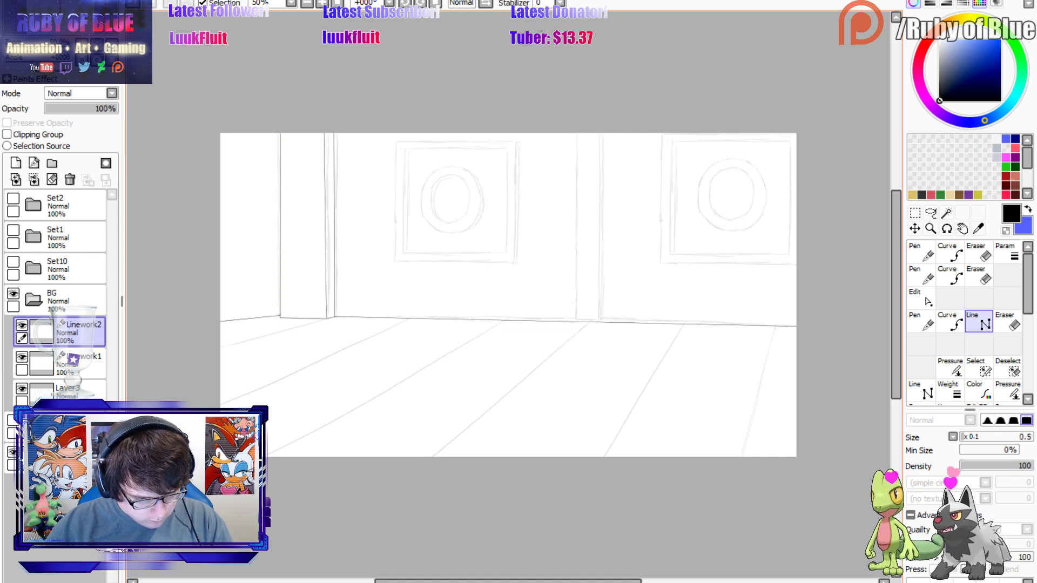
Select Linework1 and move the outer end of the long floor line slightly upward at the canvas edge.
{"action": "key", "text": "e"}
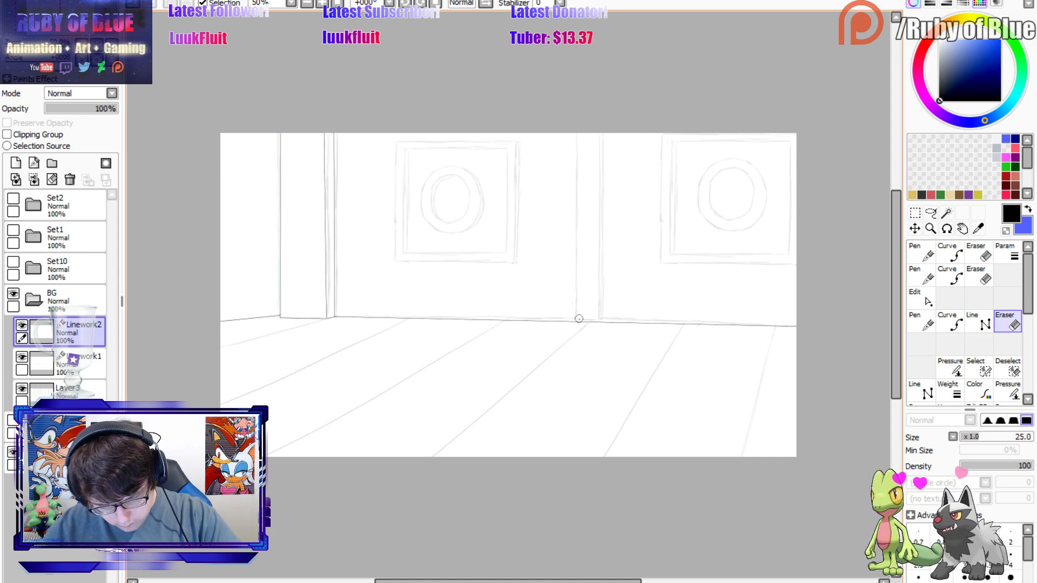
{"action": "left_click", "coordinate": [21, 325]}
{"action": "left_click", "coordinate": [21, 325]}
{"action": "left_click", "coordinate": [22, 357]}
{"action": "left_click", "coordinate": [21, 357]}
{"action": "left_click", "coordinate": [42, 358]}
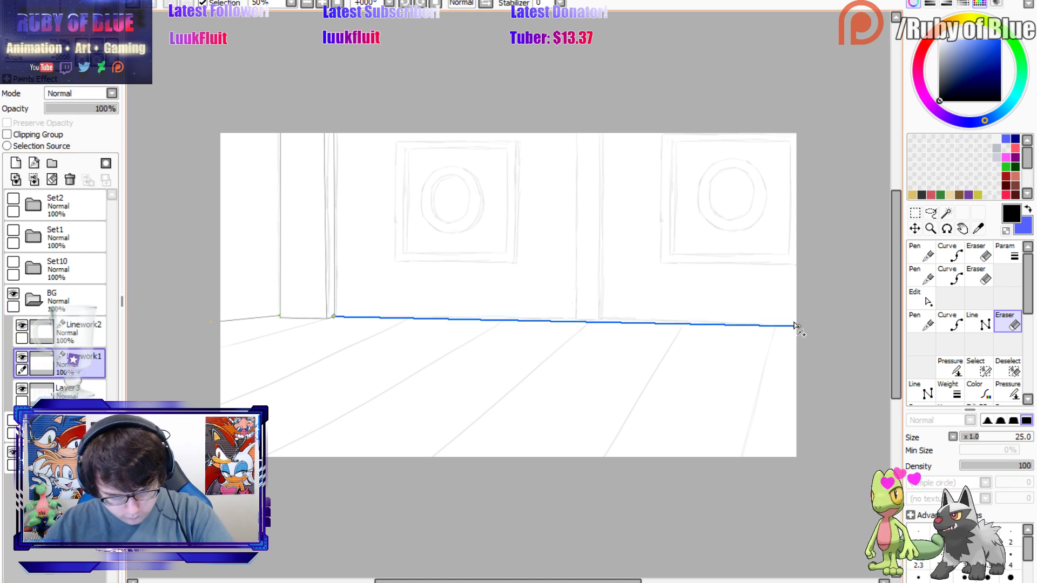
{"action": "left_click_drag", "start_coordinate": [796, 326], "coordinate": [798, 324]}
{"action": "key", "text": "ctrl+z"}
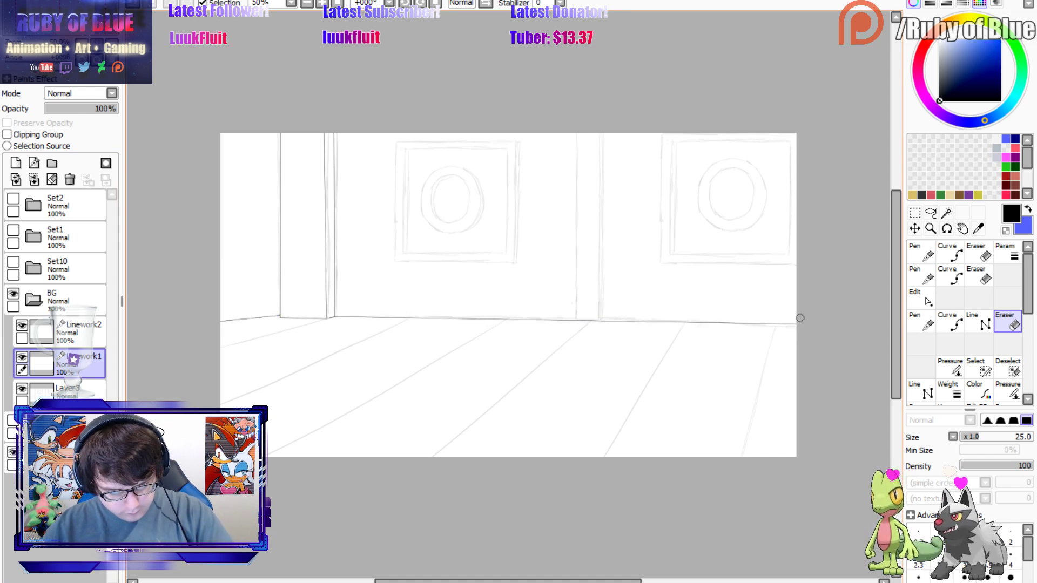
Draw the second pillar's base and vertical edges on Linework2 with the Line tool.
{"action": "left_click", "coordinate": [81, 332]}
{"action": "left_click", "coordinate": [979, 323]}
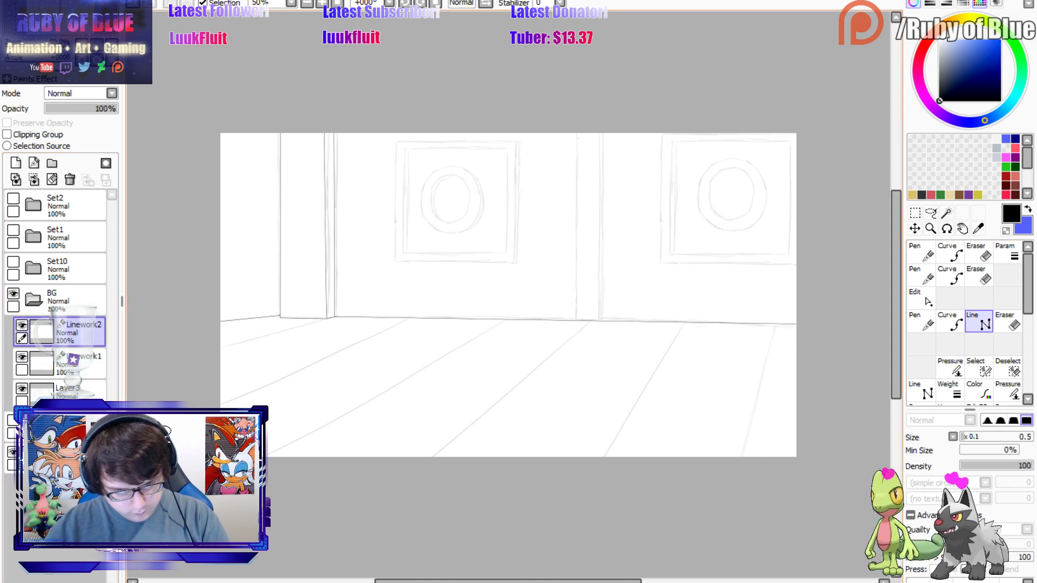
{"action": "mouse_move", "coordinate": [576, 134]}
{"action": "left_mouse_down"}
{"action": "mouse_move", "coordinate": [576, 320]}
{"action": "mouse_move", "coordinate": [602, 133]}
{"action": "left_mouse_up"}
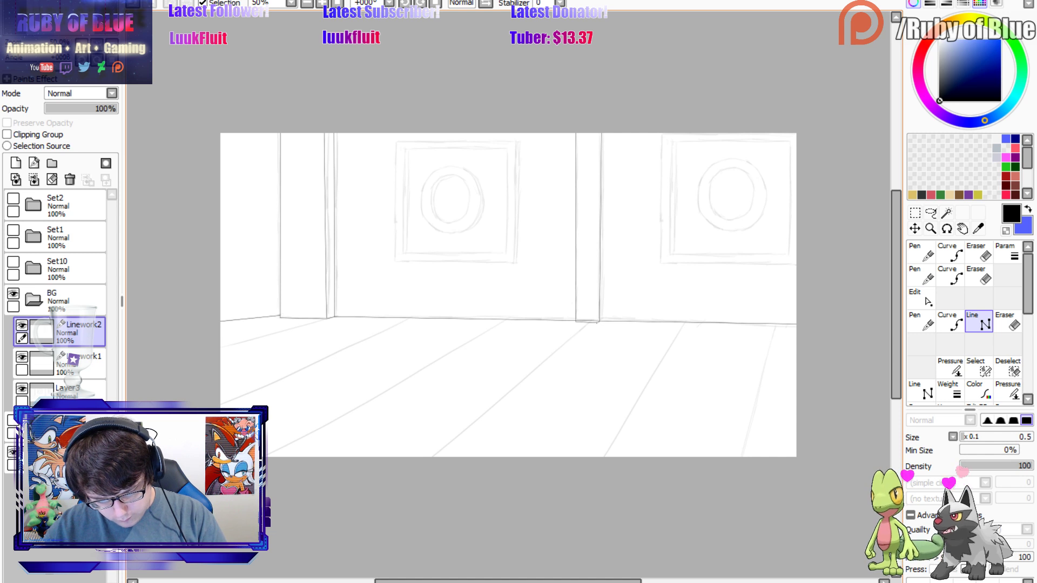
{"action": "left_click_drag", "start_coordinate": [597, 322], "coordinate": [600, 128]}
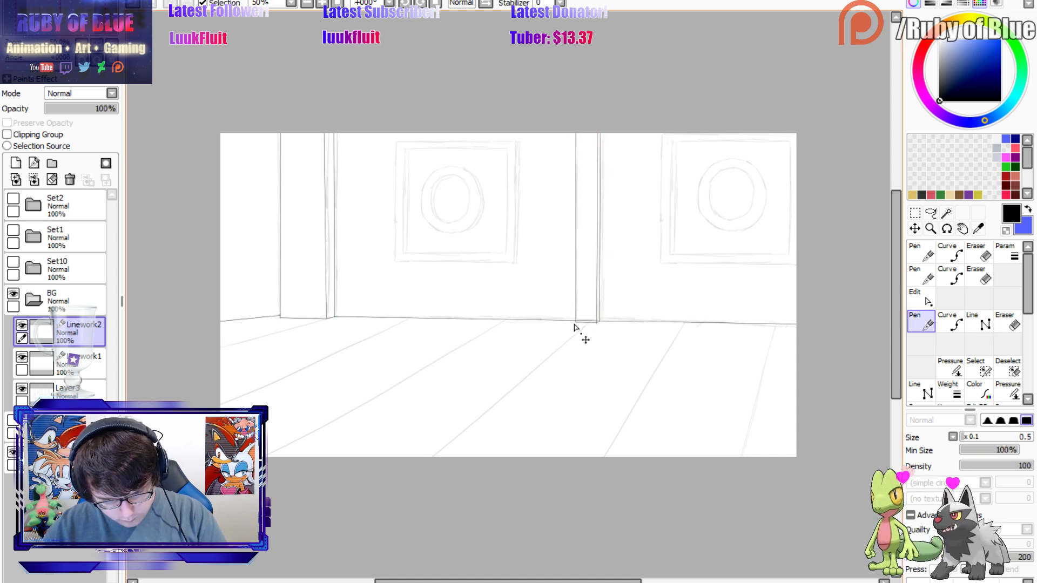
Erase the floor line where it crosses the second pillar on Linework1, and merge Linework2 down into it.
{"action": "left_click", "coordinate": [56, 363]}
{"action": "key", "text": "e"}
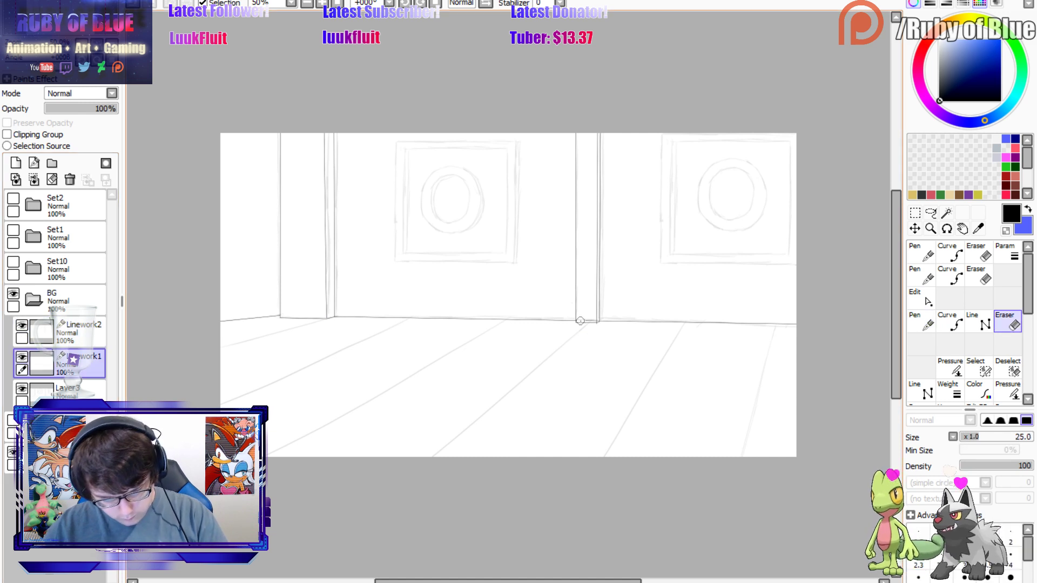
{"action": "left_click", "coordinate": [43, 331]}
{"action": "left_click", "coordinate": [34, 180]}
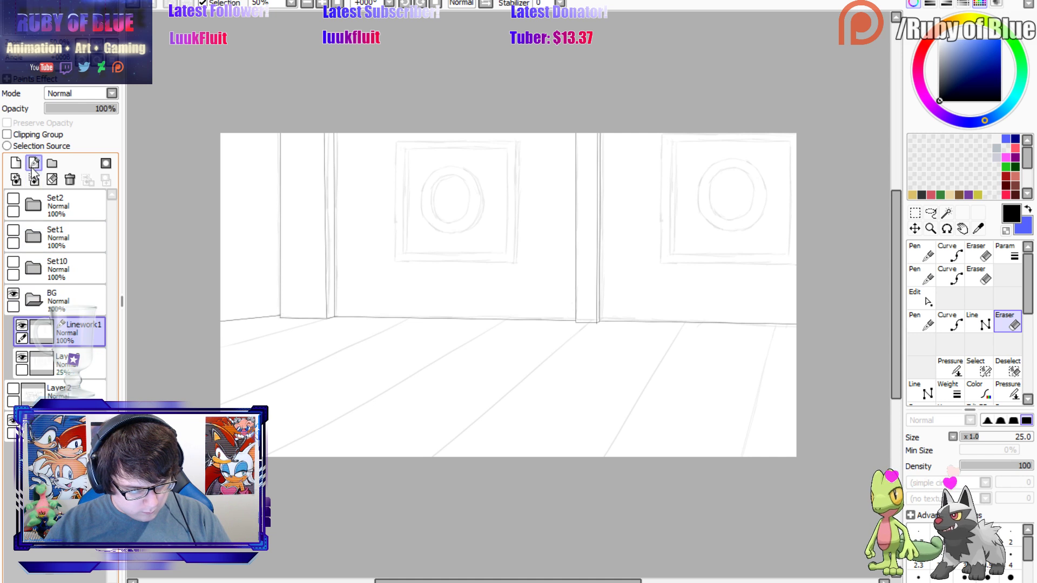
Add a linework layer and draw the first wall frame's outer edges with the Line tool, extending the horizontals to the canvas edge and doubling the pillar-side vertical.
{"action": "left_click", "coordinate": [34, 163]}
{"action": "key", "text": "l"}
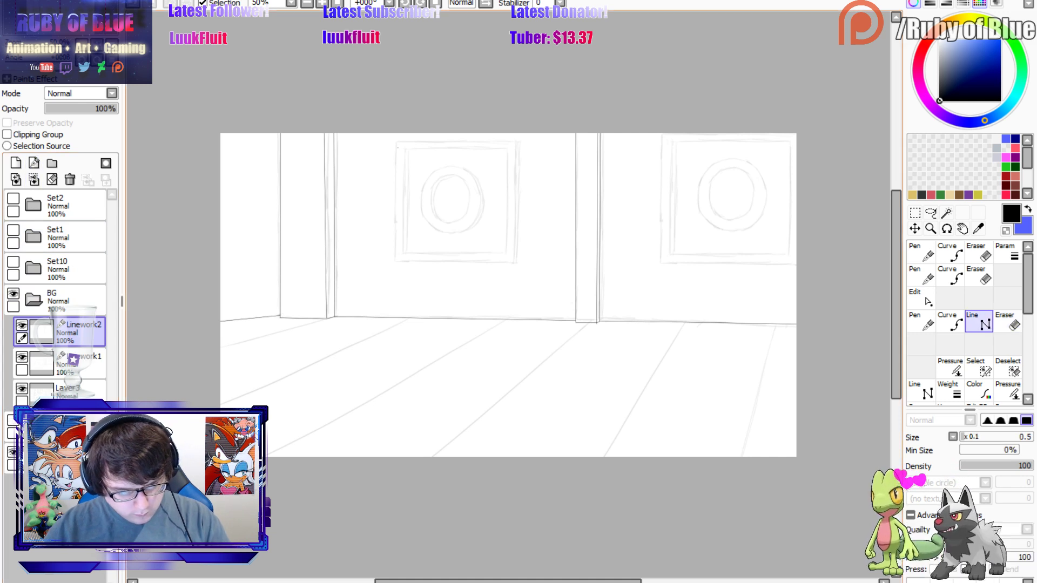
{"action": "left_click", "coordinate": [396, 143]}
{"action": "left_click", "coordinate": [395, 262]}
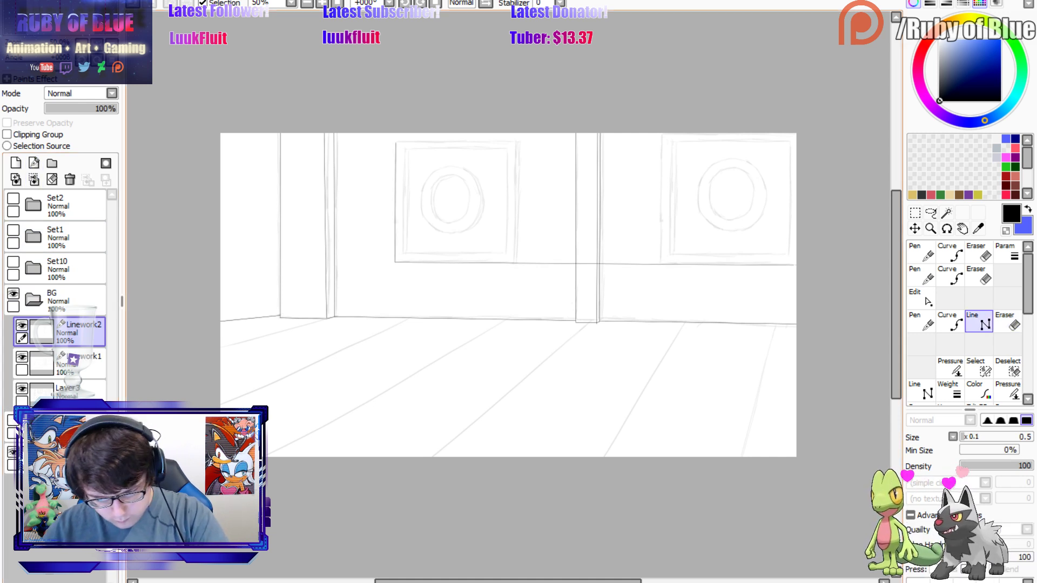
{"action": "double_click", "coordinate": [796, 265]}
{"action": "left_click", "coordinate": [396, 143]}
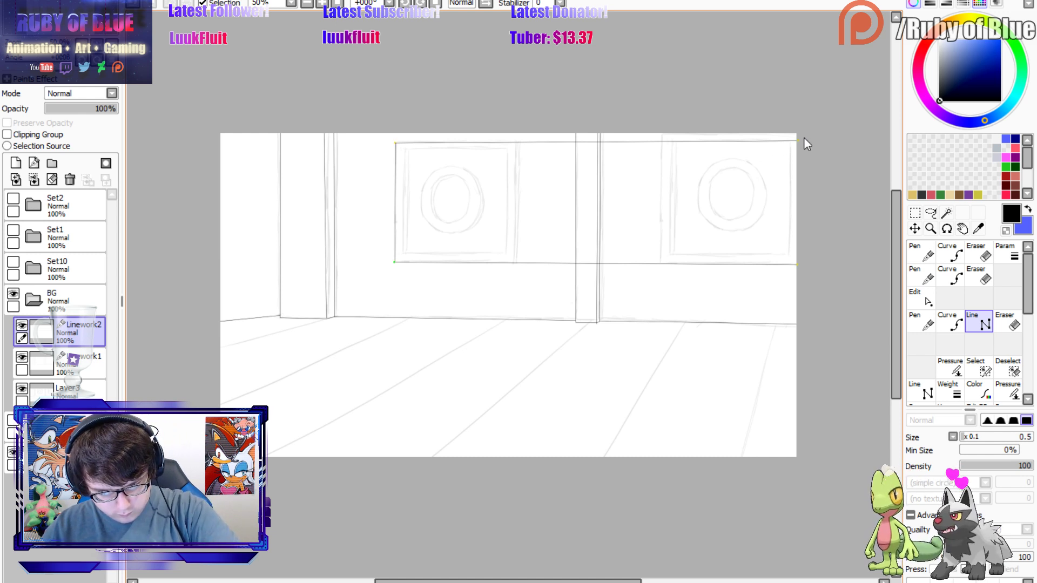
{"action": "left_click_drag", "start_coordinate": [803, 143], "coordinate": [801, 139]}
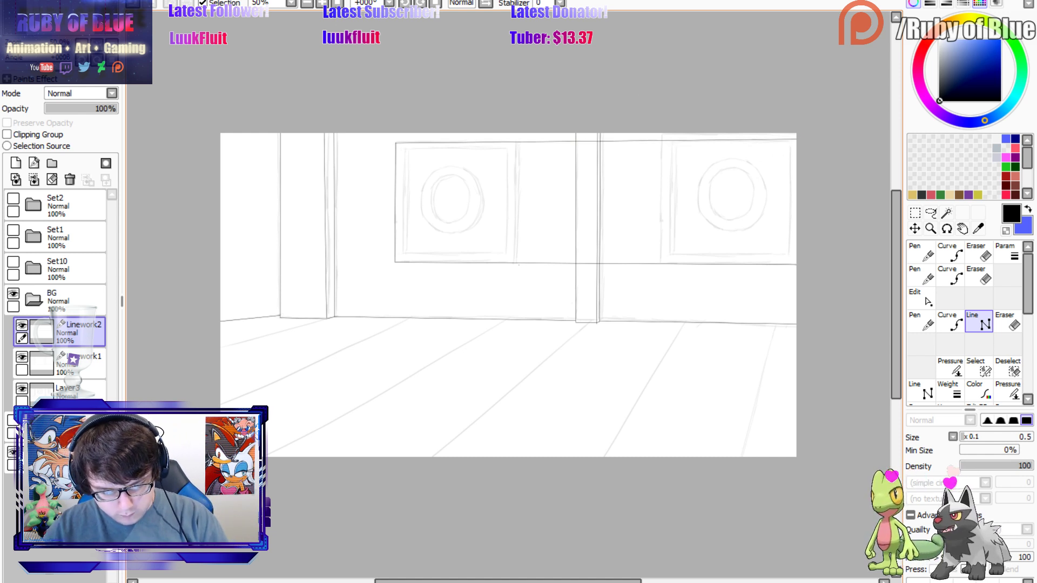
{"action": "left_click_drag", "start_coordinate": [517, 263], "coordinate": [517, 141]}
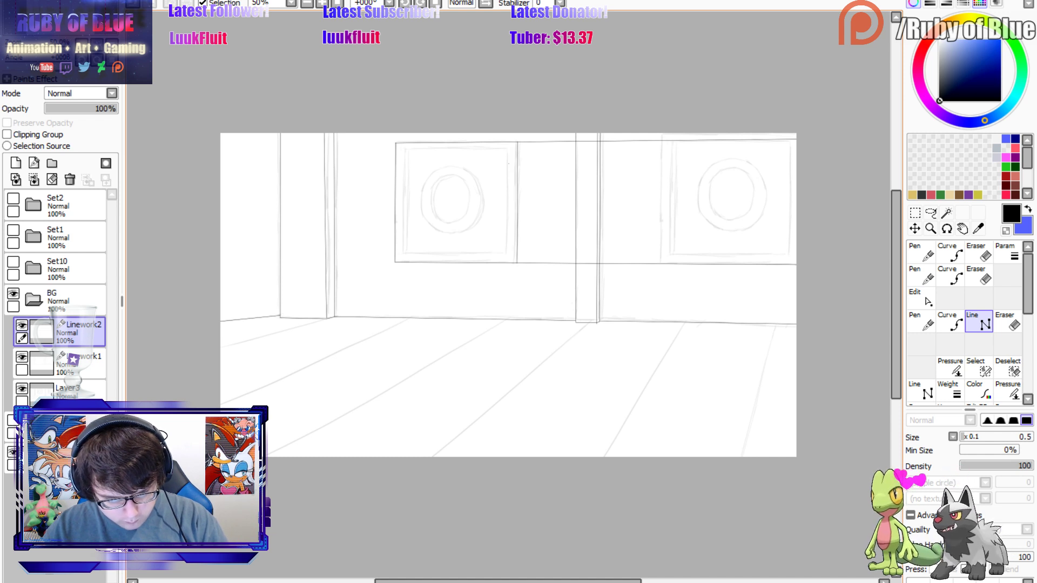
{"action": "left_click_drag", "start_coordinate": [514, 263], "coordinate": [513, 142]}
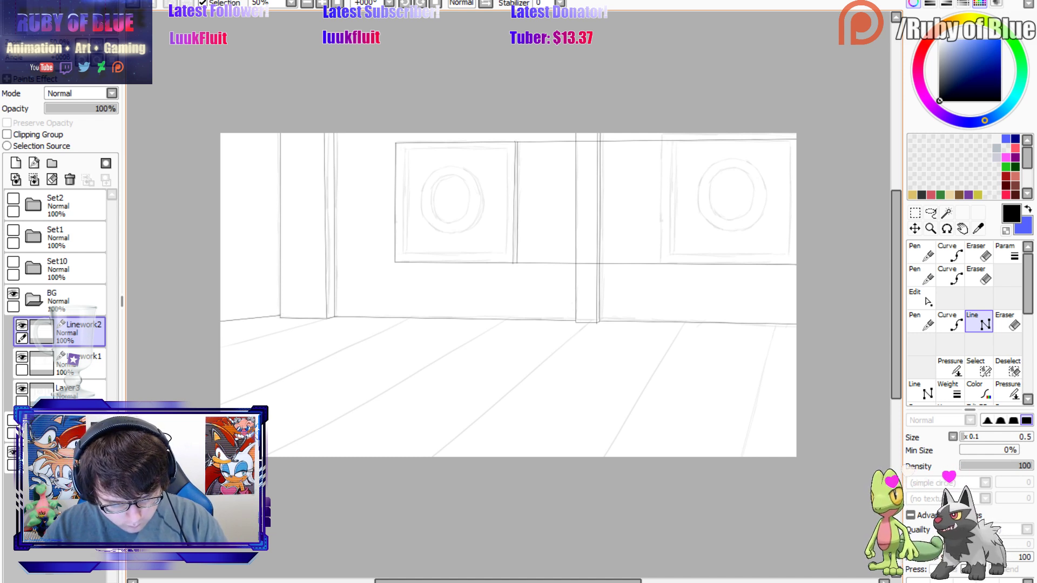
{"action": "key", "text": "n"}
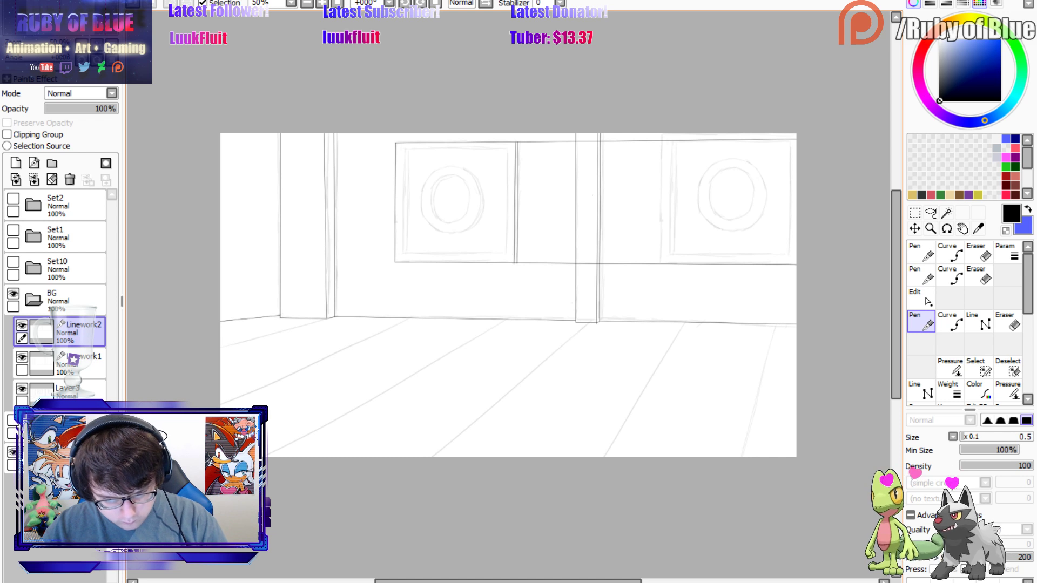
{"action": "key", "text": "n"}
{"action": "left_click_drag", "start_coordinate": [661, 265], "coordinate": [662, 140]}
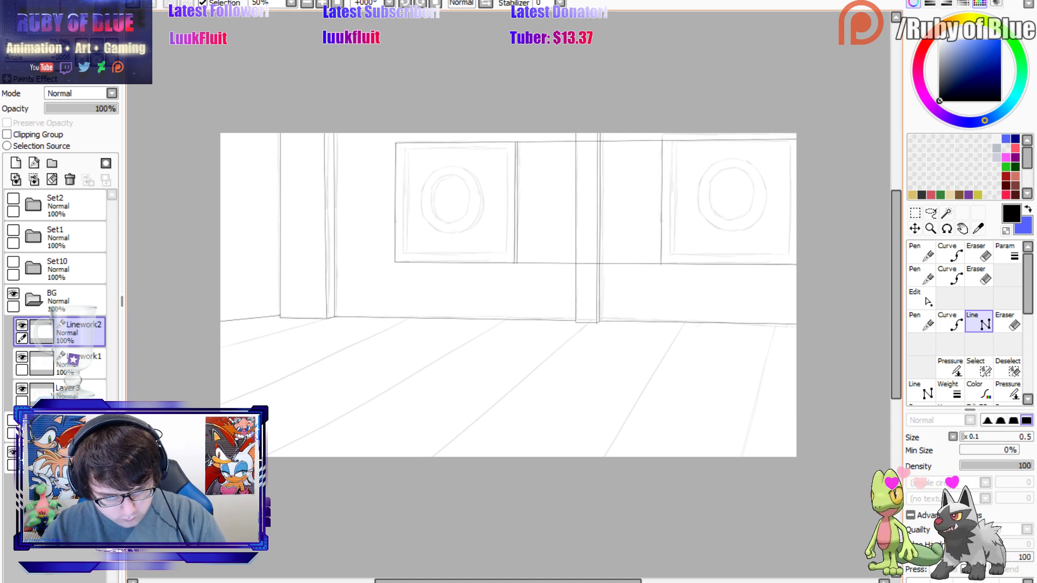
{"action": "key", "text": "ctrl+z"}
{"action": "key", "text": "n"}
{"action": "key", "text": "n"}
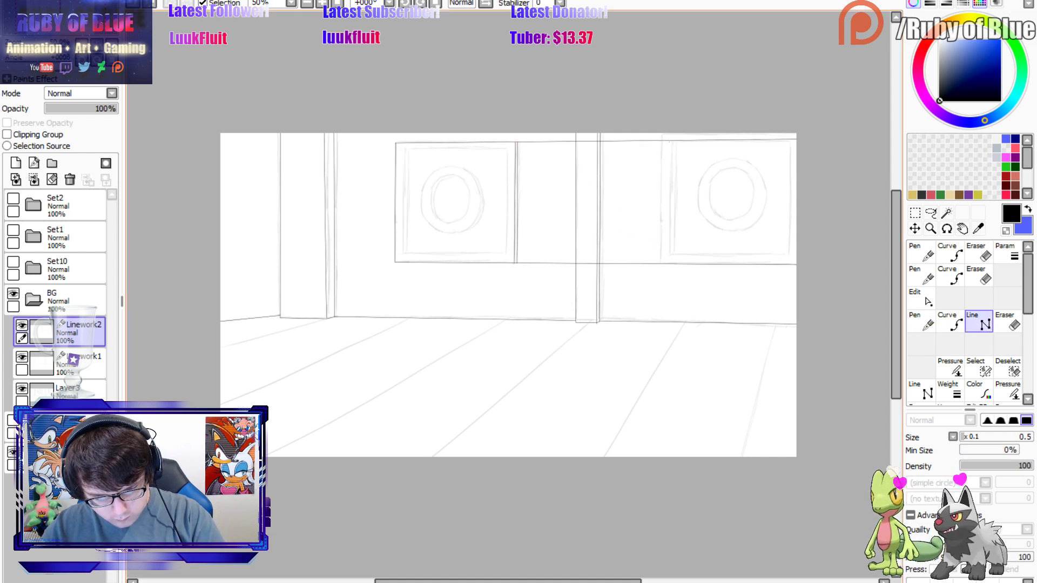
{"action": "left_click_drag", "start_coordinate": [681, 141], "coordinate": [681, 264]}
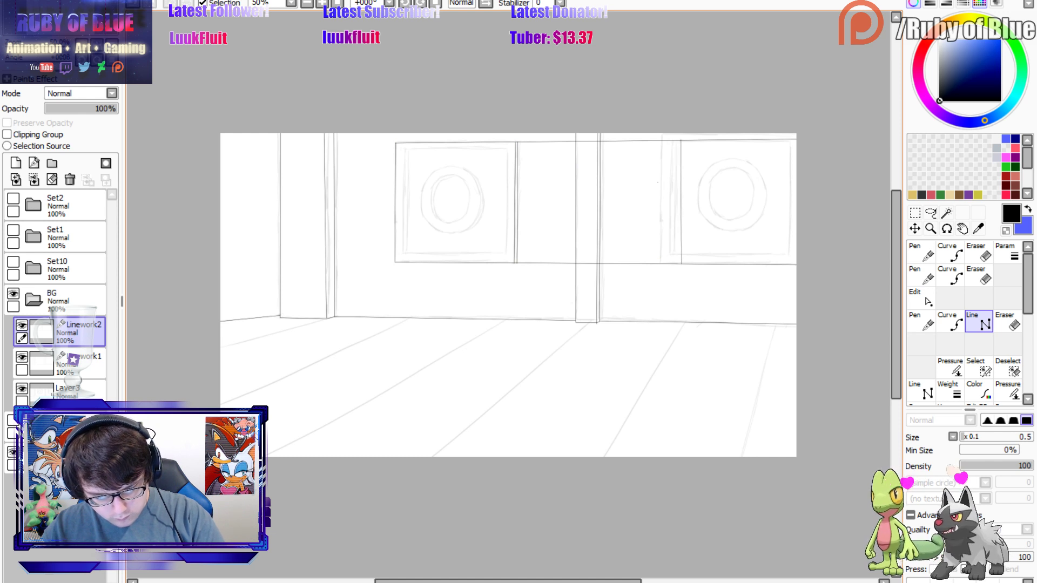
{"action": "key", "text": "ctrl+z"}
{"action": "key", "text": "ctrl+z"}
{"action": "key", "text": "ctrl+z"}
Draw the second frame's outer vertical edge, its inner rectangle and the inner depth line with the Line tool.
{"action": "key", "text": "n"}
{"action": "key", "text": "n"}
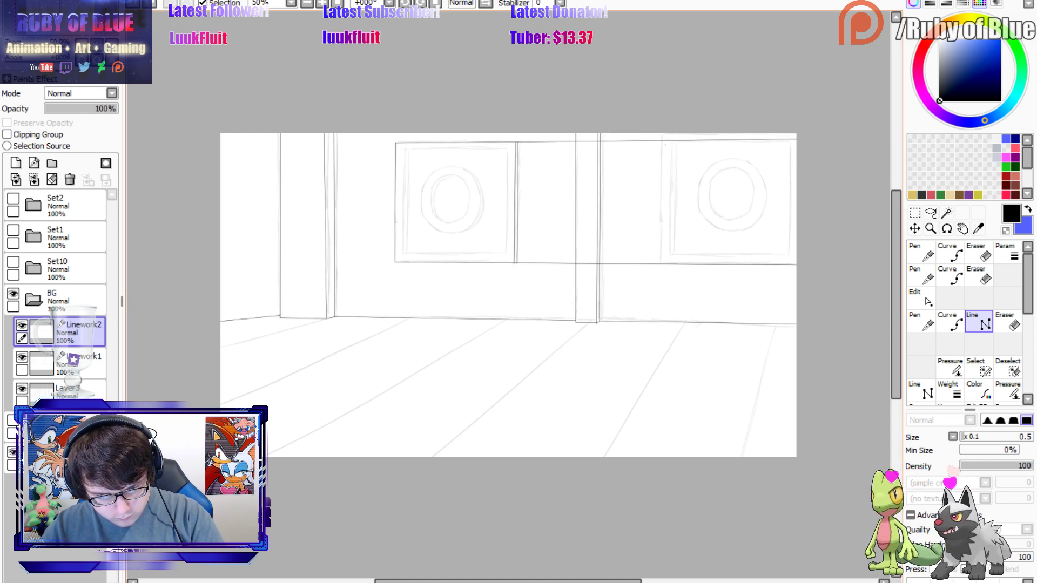
{"action": "left_click_drag", "start_coordinate": [664, 141], "coordinate": [665, 265]}
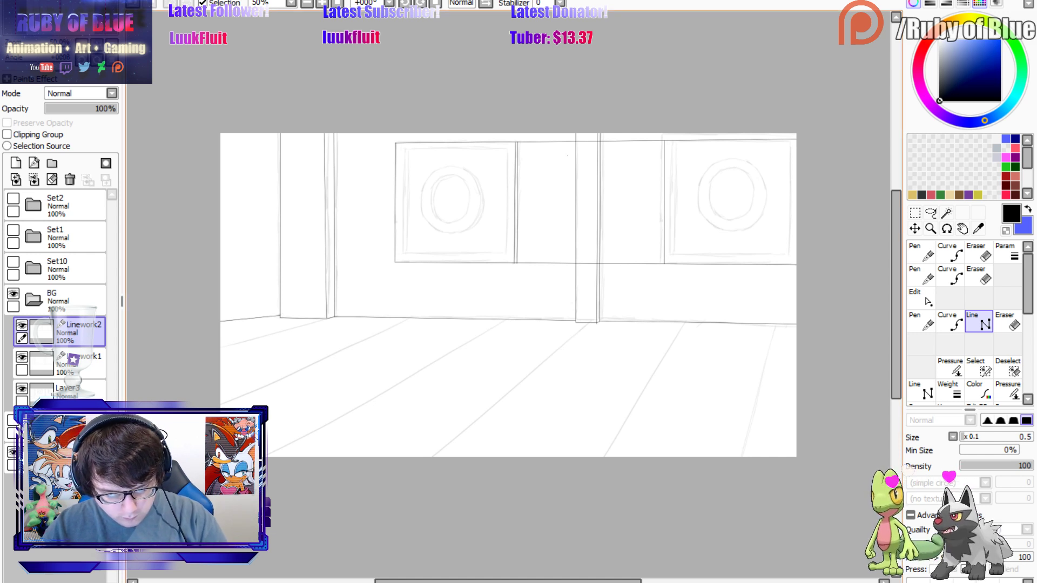
{"action": "left_click_drag", "start_coordinate": [677, 146], "coordinate": [790, 255]}
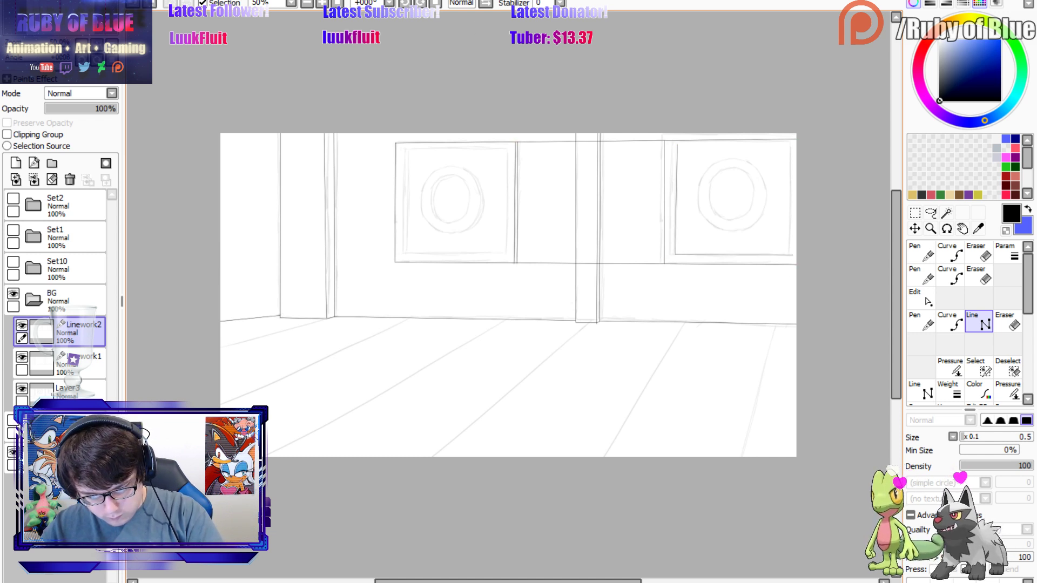
{"action": "left_click_drag", "start_coordinate": [791, 254], "coordinate": [791, 142]}
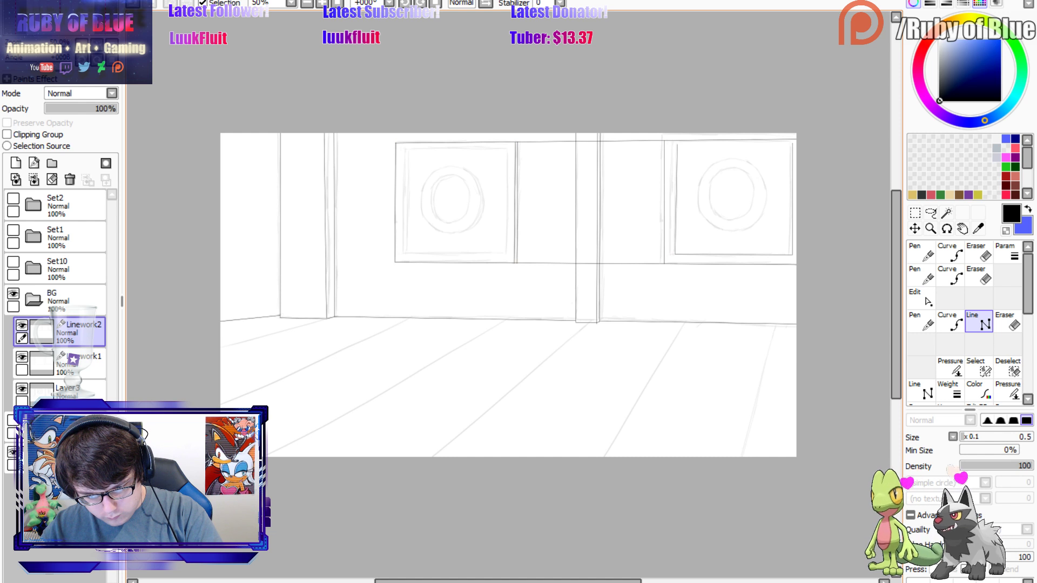
{"action": "mouse_move", "coordinate": [792, 145]}
{"action": "left_mouse_down"}
{"action": "mouse_move", "coordinate": [731, 133]}
{"action": "mouse_move", "coordinate": [675, 149]}
{"action": "left_mouse_up"}
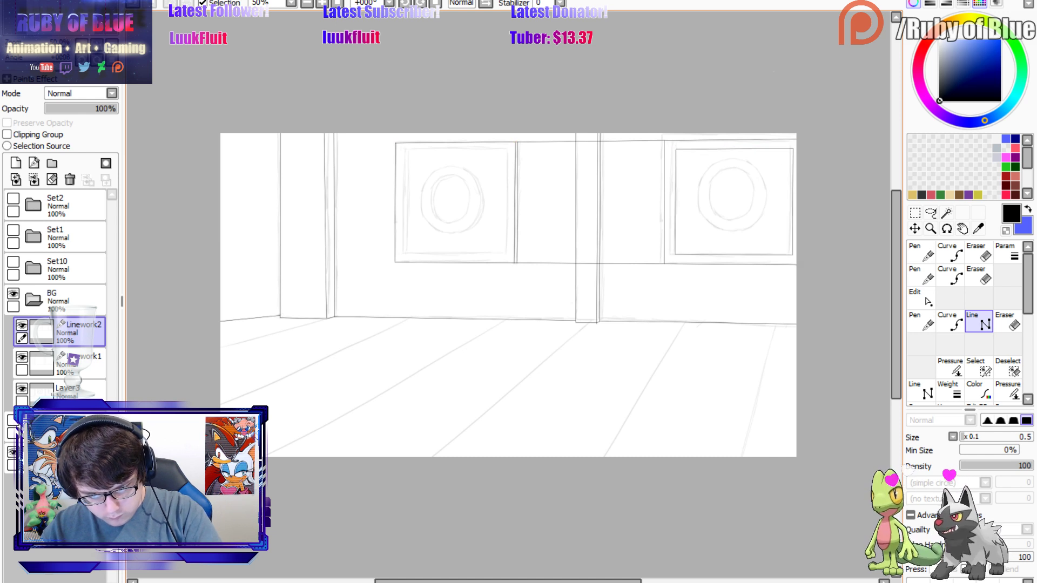
{"action": "left_click_drag", "start_coordinate": [675, 149], "coordinate": [676, 149]}
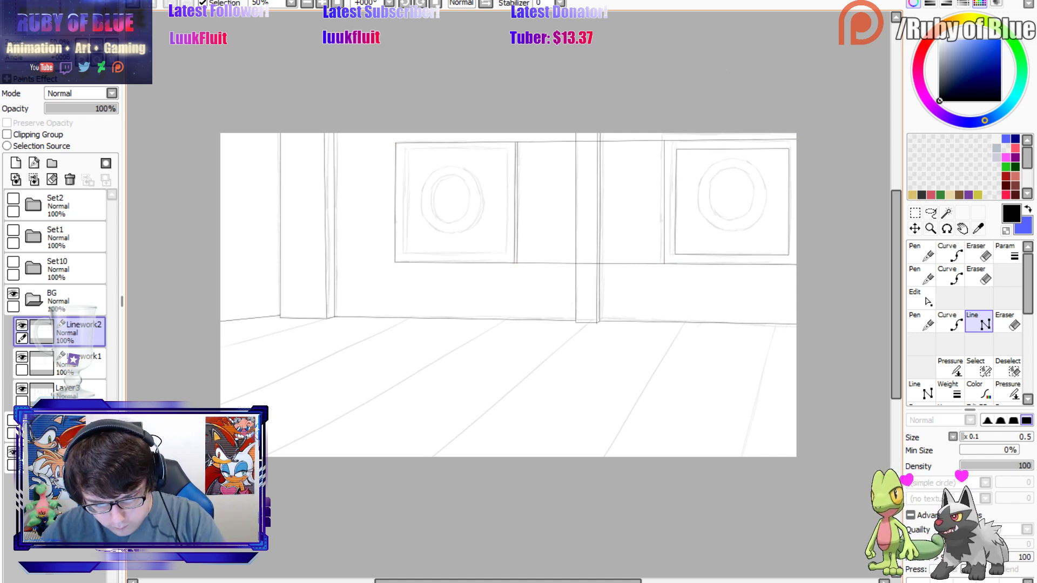
{"action": "left_click", "coordinate": [680, 149]}
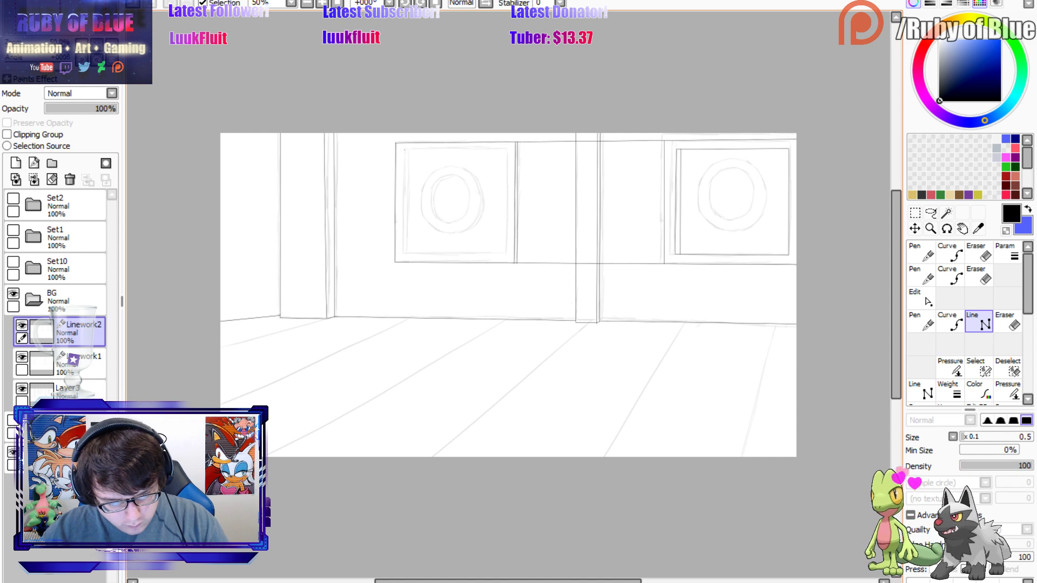
Draw the first frame's inner rectangle and a vertical depth line just inside it with the Line tool.
{"action": "left_click", "coordinate": [505, 149]}
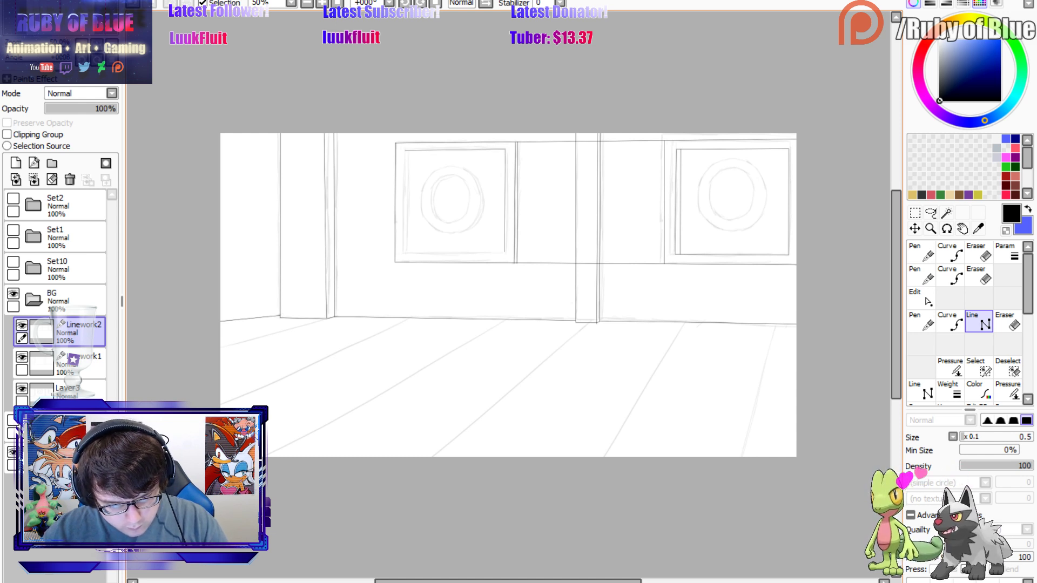
{"action": "left_click", "coordinate": [506, 252]}
{"action": "left_click", "coordinate": [403, 252]}
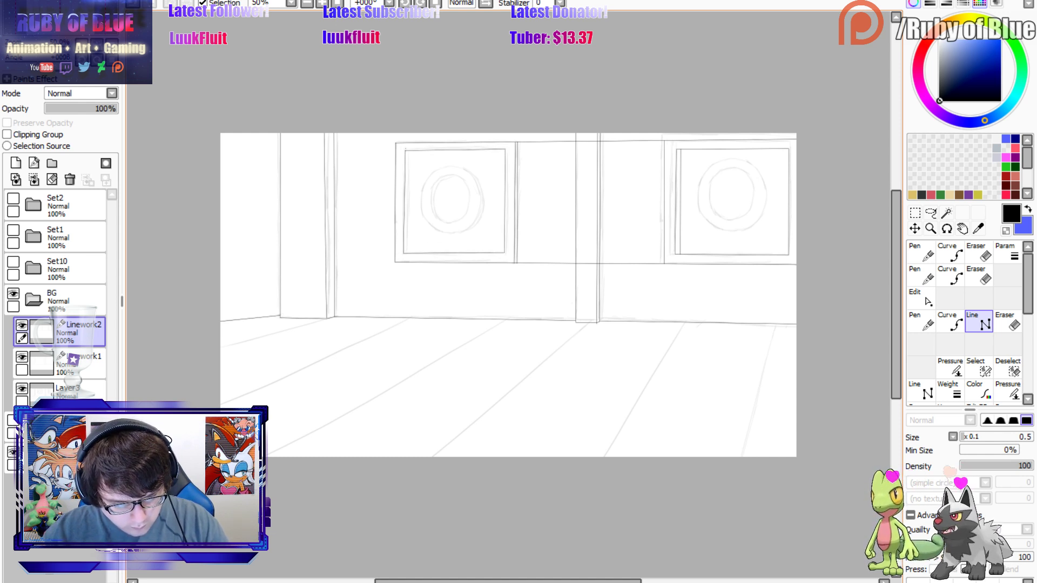
{"action": "double_click", "coordinate": [405, 150]}
{"action": "left_click", "coordinate": [407, 253]}
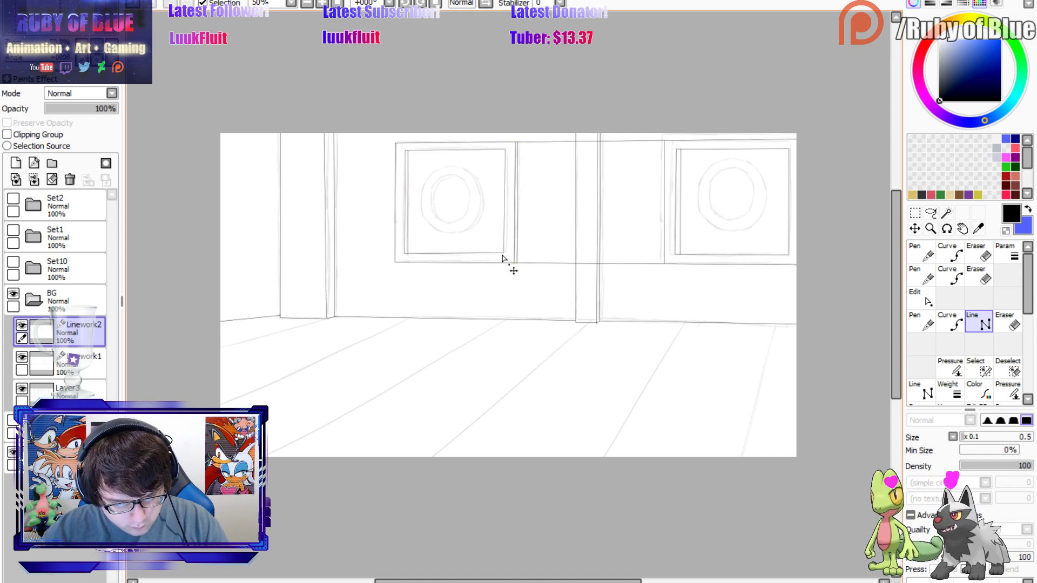
Ink the outer circle inside the first frame with the Curve tool, refine its points, and add an inner thickness arc along its pillar-facing side.
{"action": "key", "text": "c"}
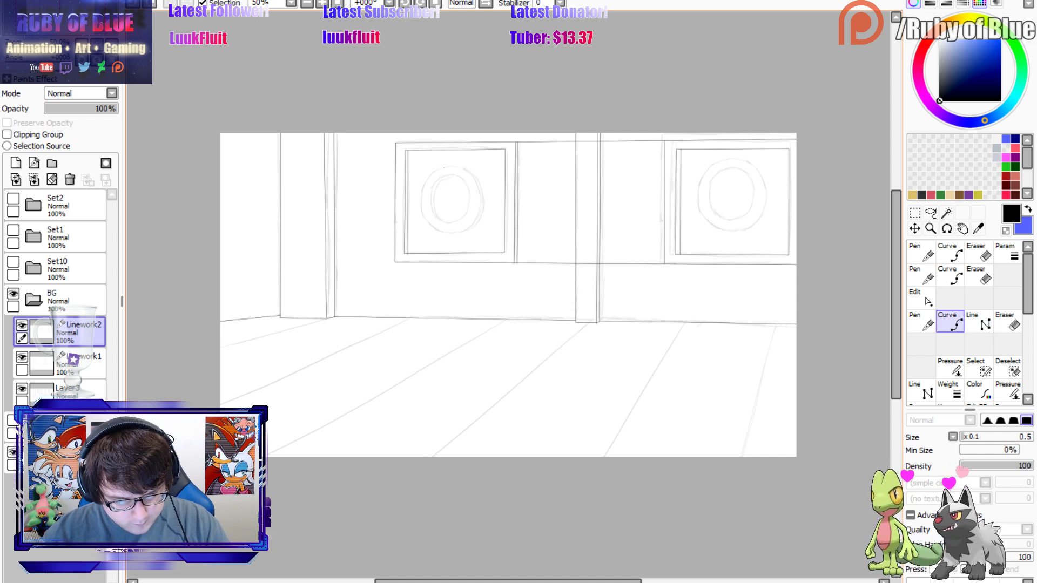
{"action": "left_click", "coordinate": [444, 168]}
{"action": "left_click", "coordinate": [421, 208]}
{"action": "left_click", "coordinate": [434, 229]}
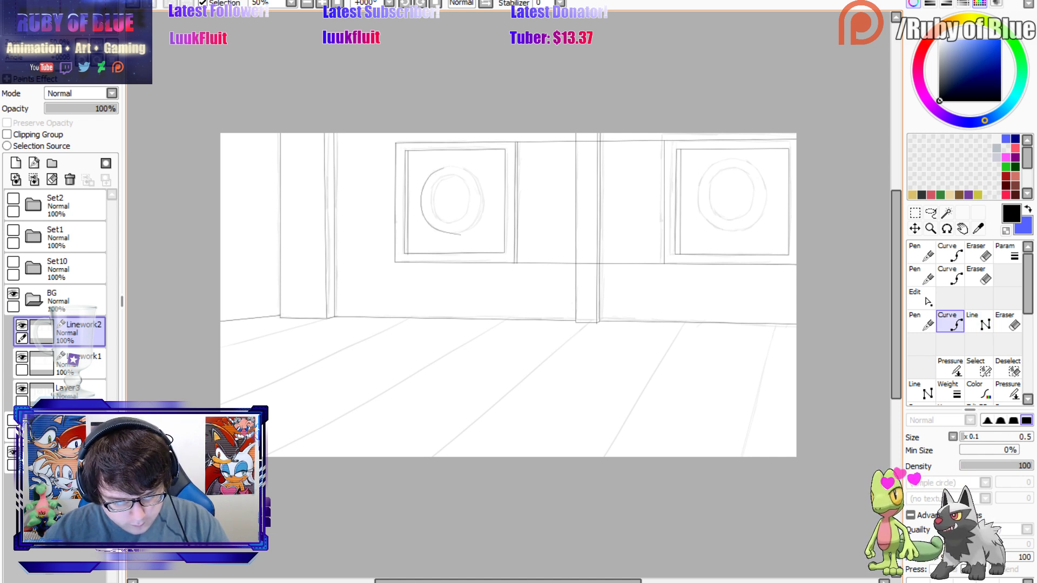
{"action": "left_click", "coordinate": [464, 232]}
{"action": "left_click", "coordinate": [481, 219]}
{"action": "left_click", "coordinate": [481, 192]}
{"action": "left_click", "coordinate": [466, 171]}
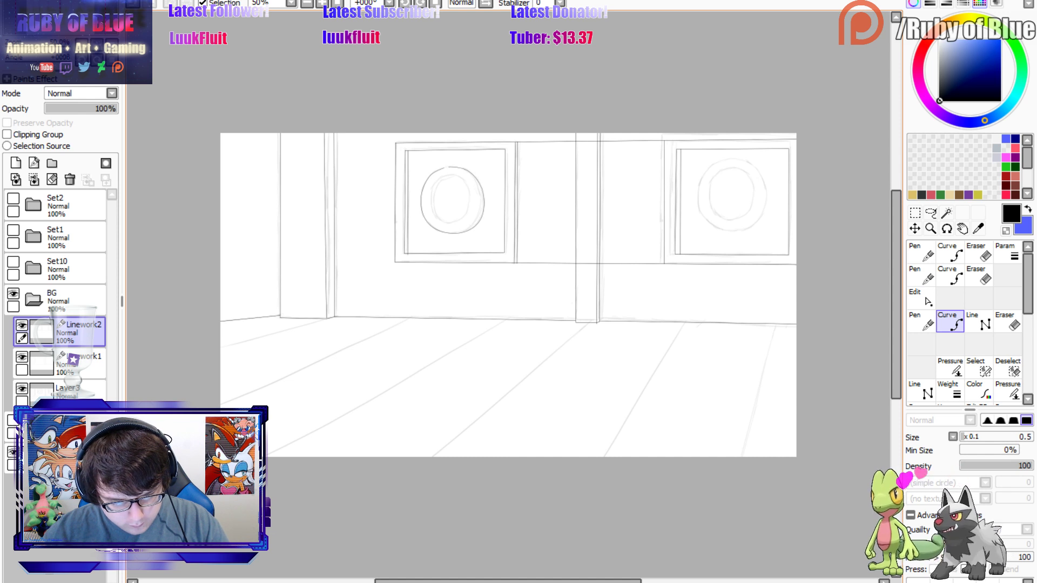
{"action": "key", "text": "ctrl"}
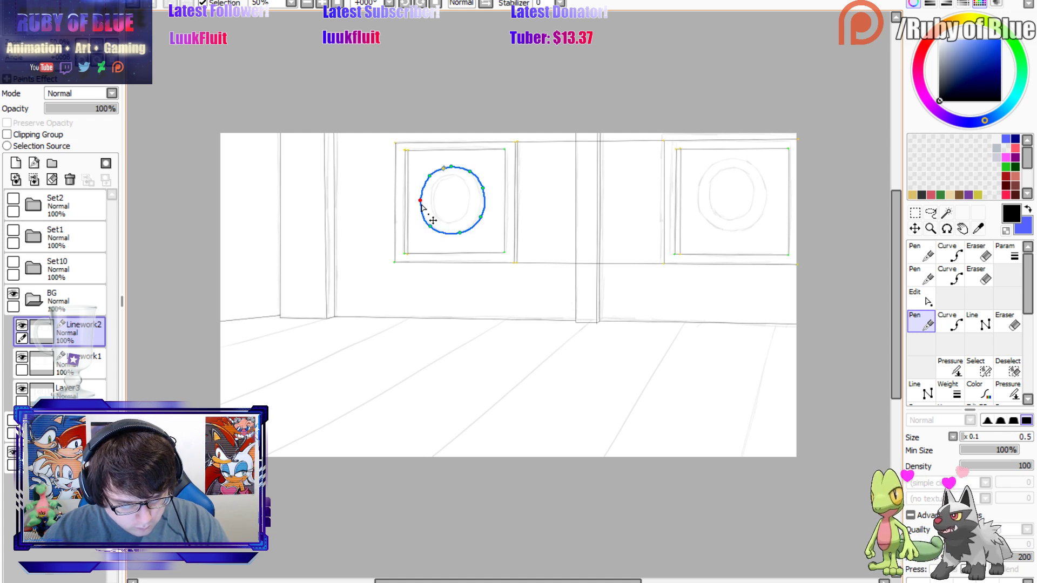
{"action": "key", "text": "c"}
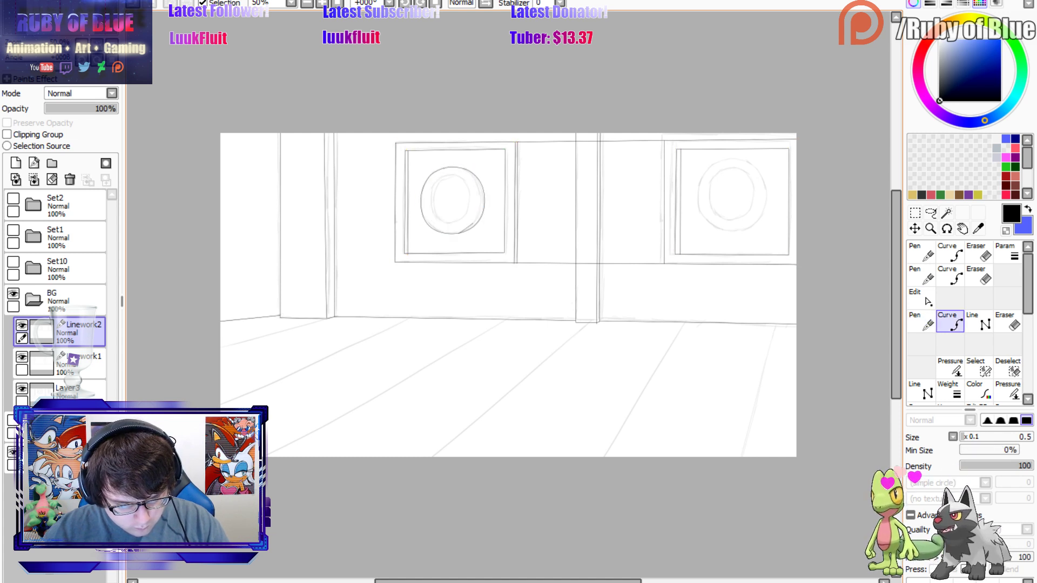
{"action": "left_click", "coordinate": [480, 202]}
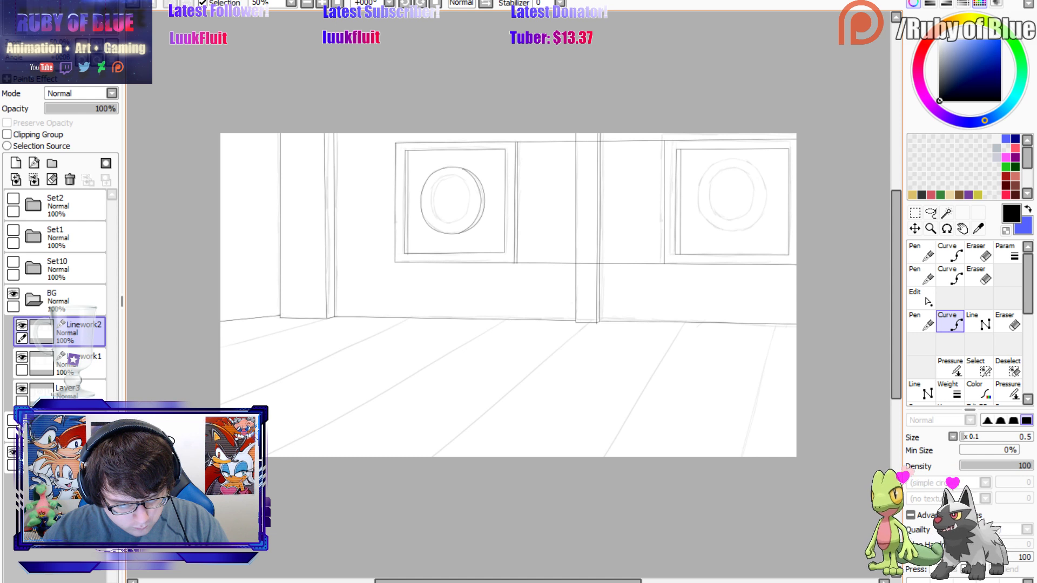
{"action": "key", "text": "n"}
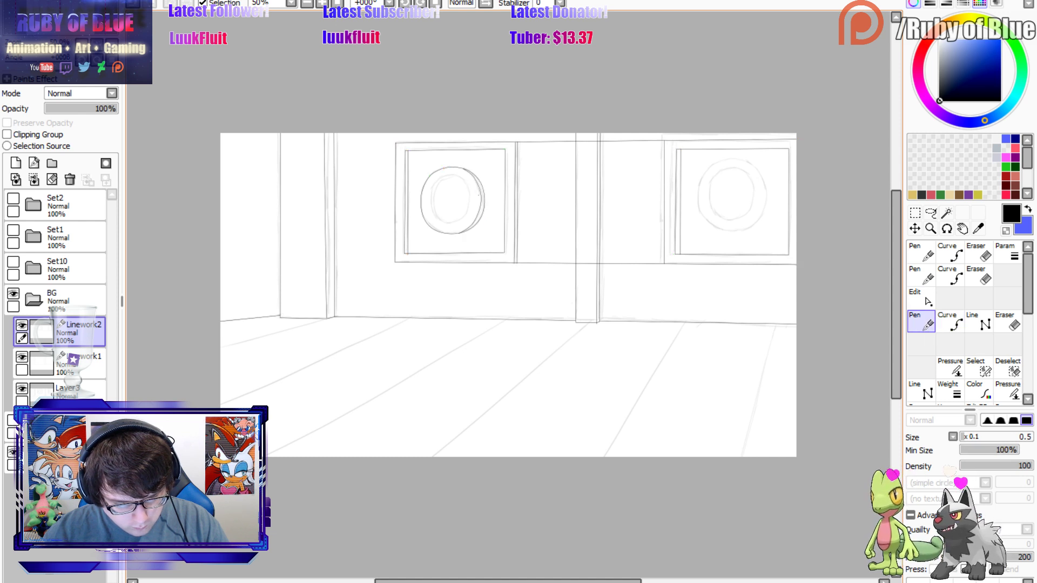
{"action": "left_click_drag", "start_coordinate": [458, 166], "coordinate": [484, 233]}
{"action": "key", "text": "ctrl+z"}
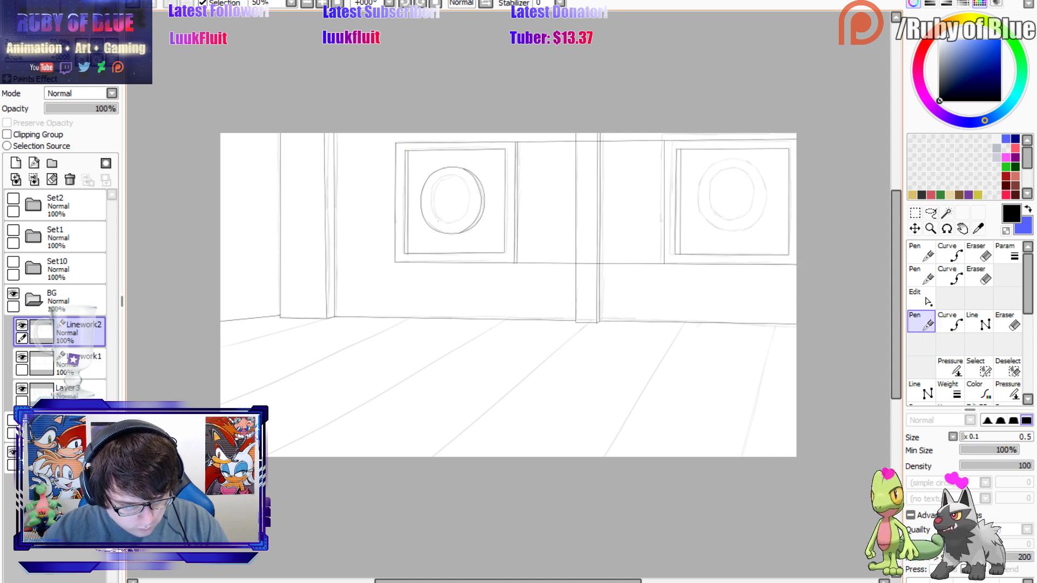
{"action": "left_click_drag", "start_coordinate": [462, 167], "coordinate": [475, 231]}
{"action": "key", "text": "ctrl+z"}
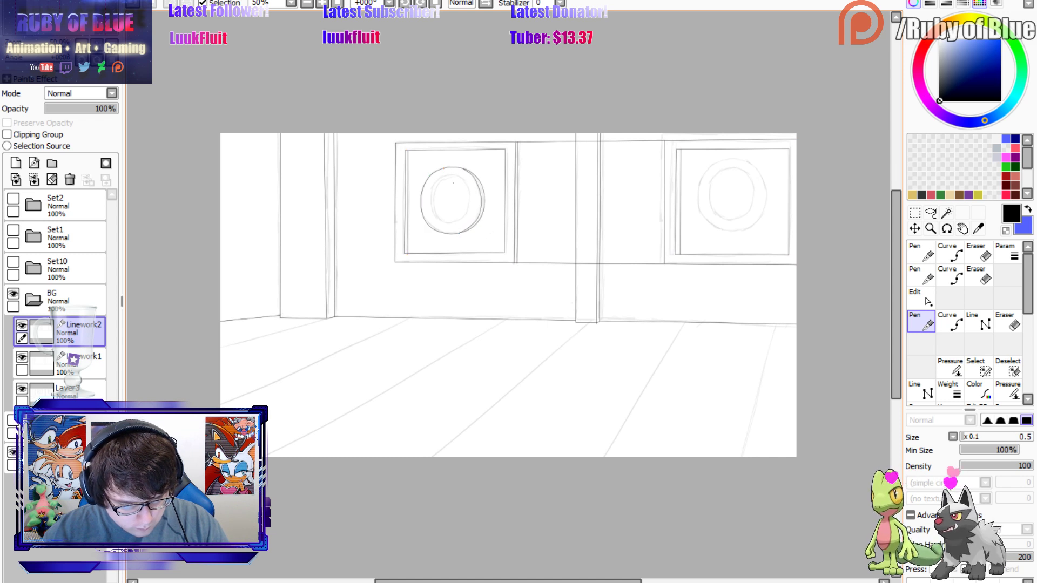
Ink a pointed almond shape inside the first frame's circle using the Curve and Pen tools.
{"action": "key", "text": "ctrl"}
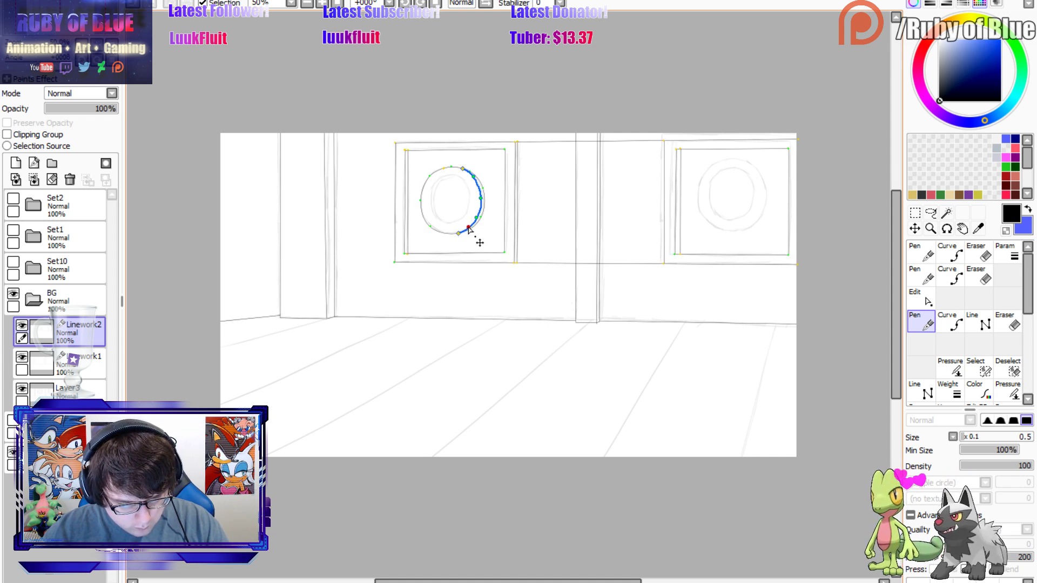
{"action": "key", "text": "c"}
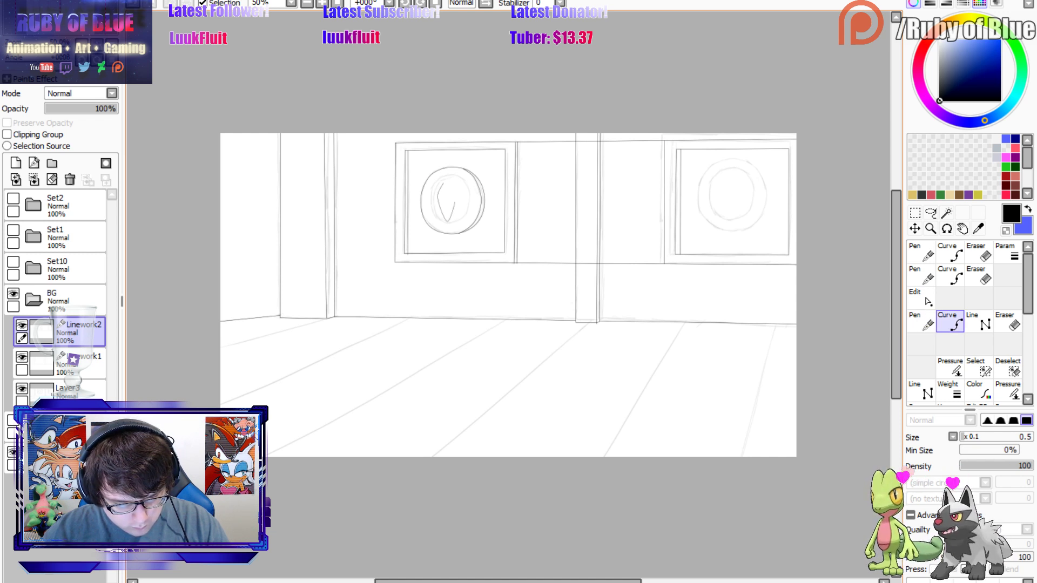
{"action": "key", "text": "n"}
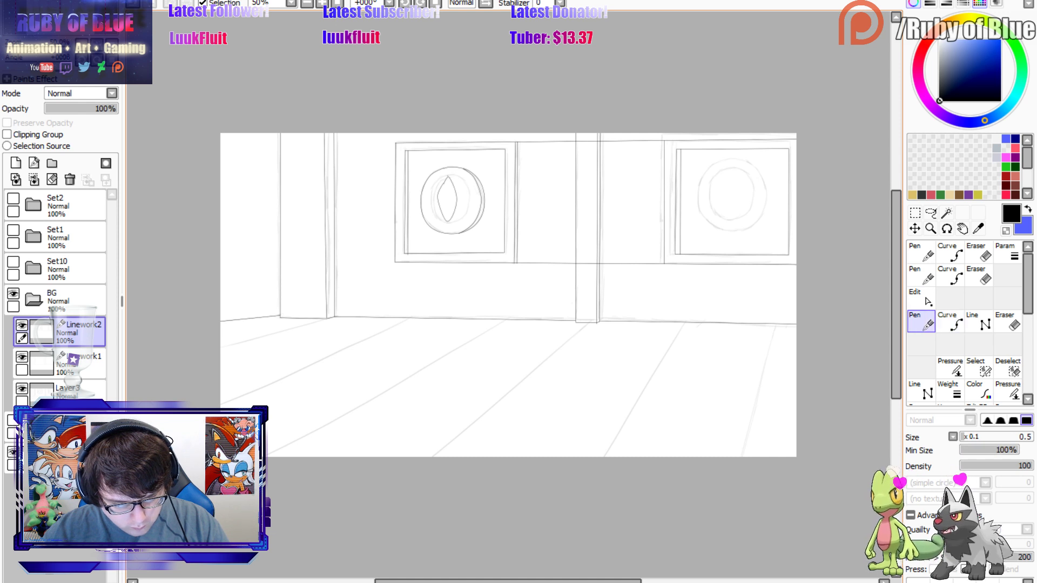
{"action": "mouse_move", "coordinate": [446, 178]}
{"action": "left_mouse_down"}
{"action": "mouse_move", "coordinate": [449, 220]}
{"action": "mouse_move", "coordinate": [459, 202]}
{"action": "mouse_move", "coordinate": [436, 205]}
{"action": "mouse_move", "coordinate": [454, 201]}
{"action": "mouse_move", "coordinate": [446, 188]}
{"action": "left_mouse_up"}
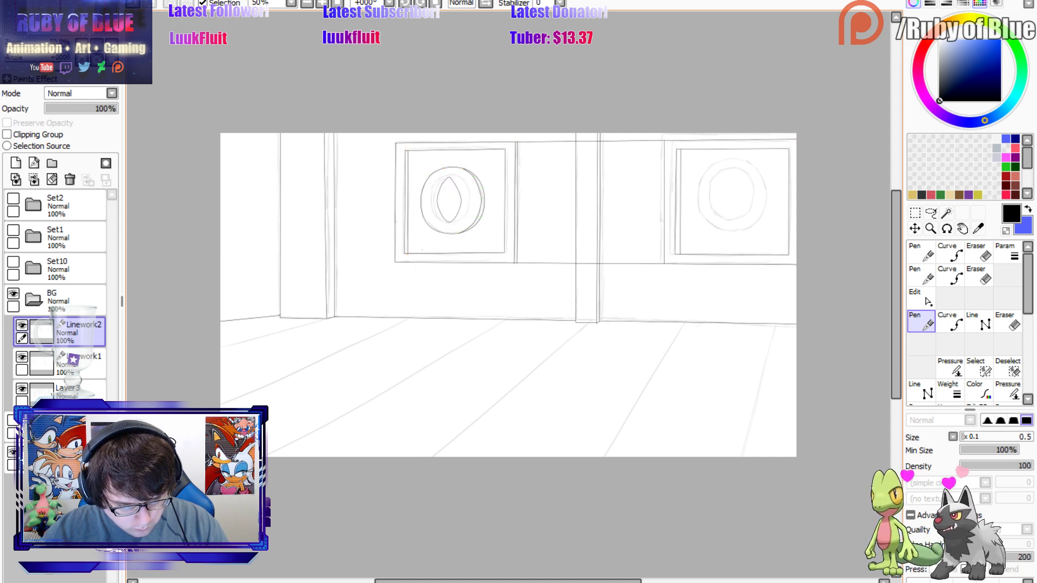
Ink the outer circle inside the second frame with the Curve tool, adjust its points, and add a thickness arc along its right side.
{"action": "key", "text": "c"}
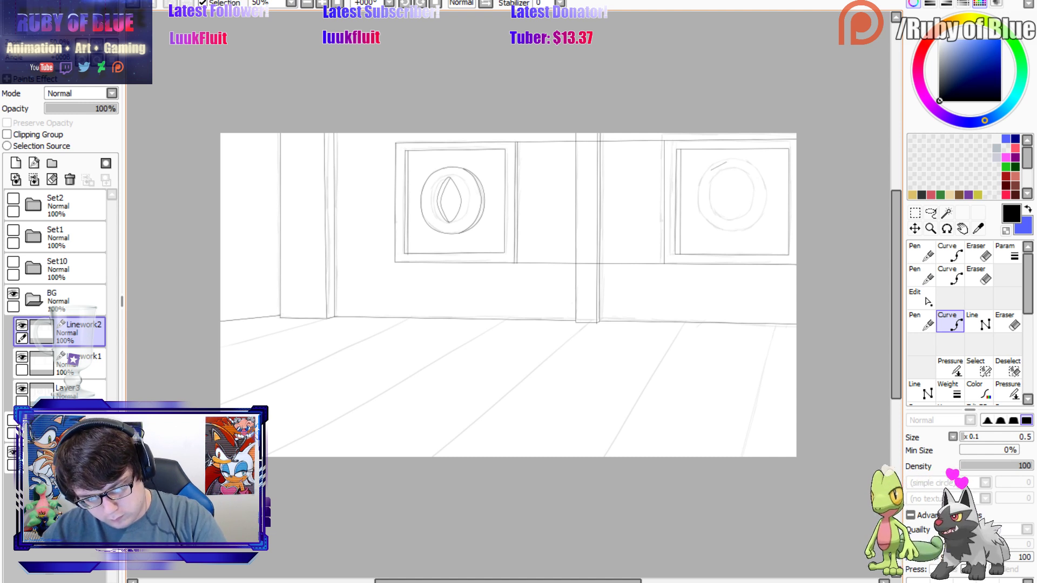
{"action": "mouse_move", "coordinate": [711, 170]}
{"action": "left_mouse_down"}
{"action": "mouse_move", "coordinate": [702, 223]}
{"action": "mouse_move", "coordinate": [743, 238]}
{"action": "mouse_move", "coordinate": [769, 186]}
{"action": "mouse_move", "coordinate": [747, 165]}
{"action": "left_mouse_up"}
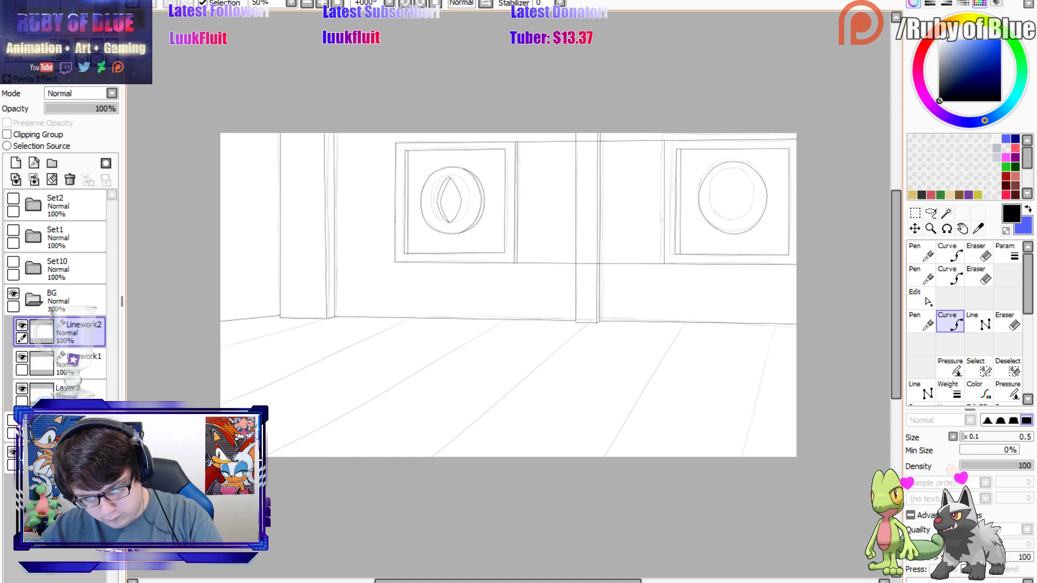
{"action": "key", "text": "ctrl"}
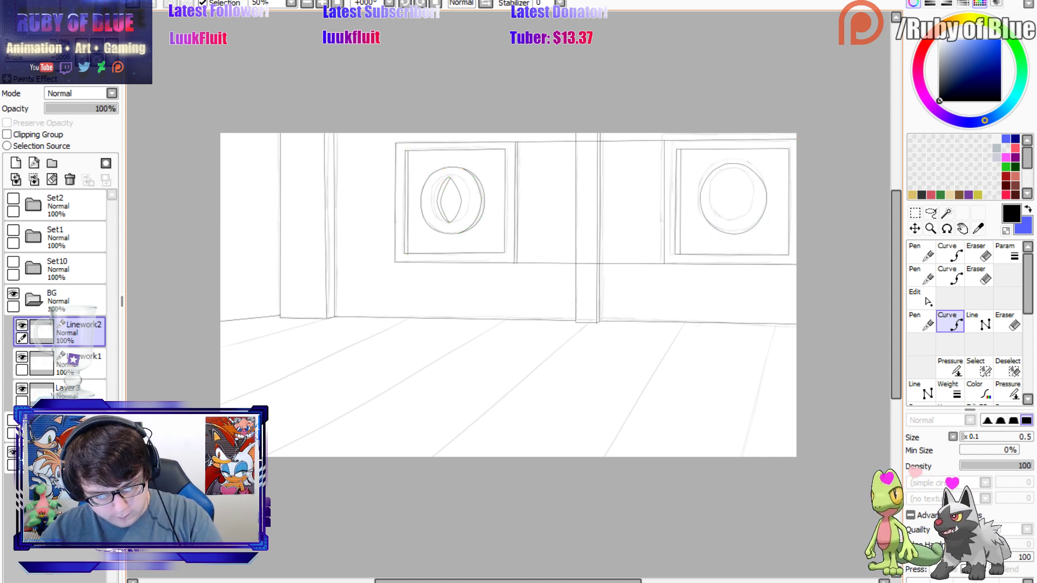
{"action": "key", "text": "l"}
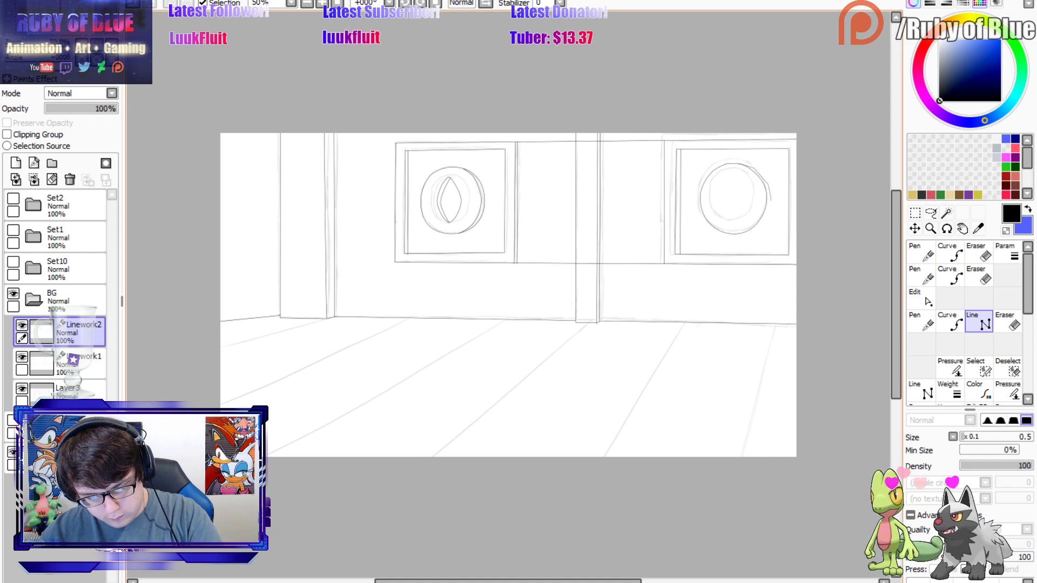
{"action": "key", "text": "ctrl+z"}
{"action": "key", "text": "c"}
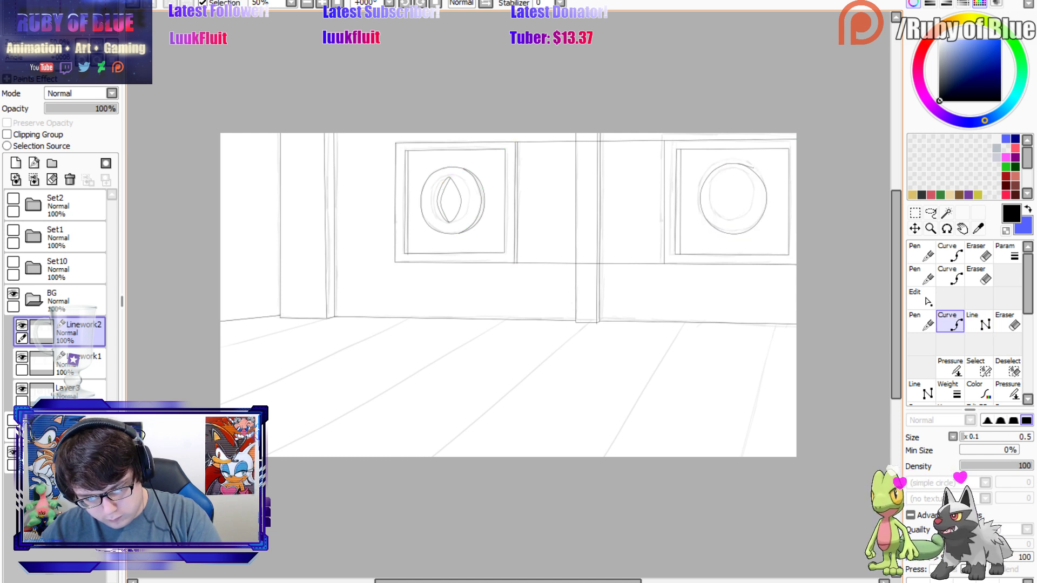
{"action": "left_click", "coordinate": [769, 187]}
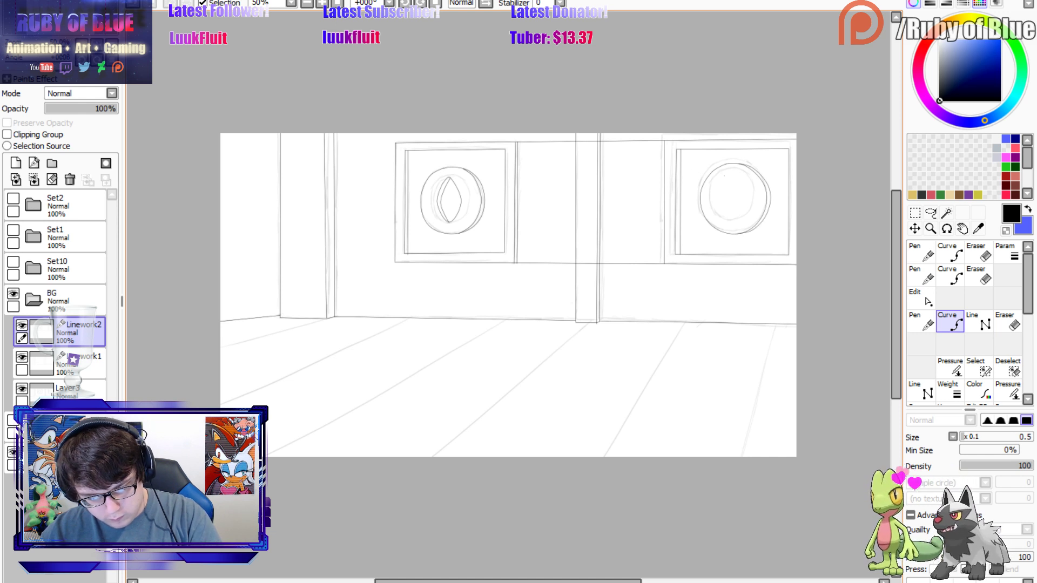
Ink the pointed almond shape inside the second frame's circle and adjust the curve points of the first frame's ornament.
{"action": "left_click_drag", "start_coordinate": [727, 214], "coordinate": [736, 204]}
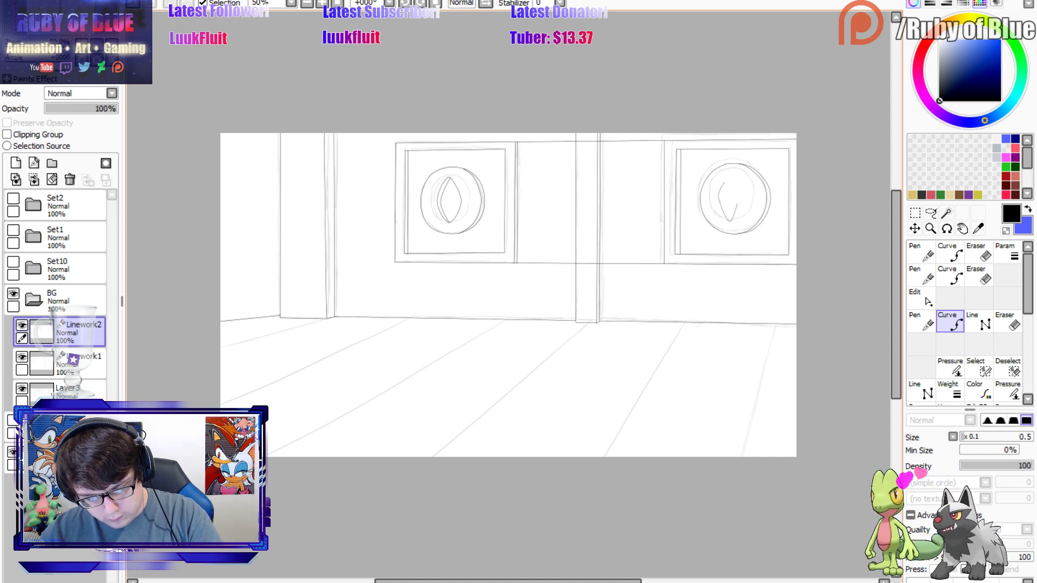
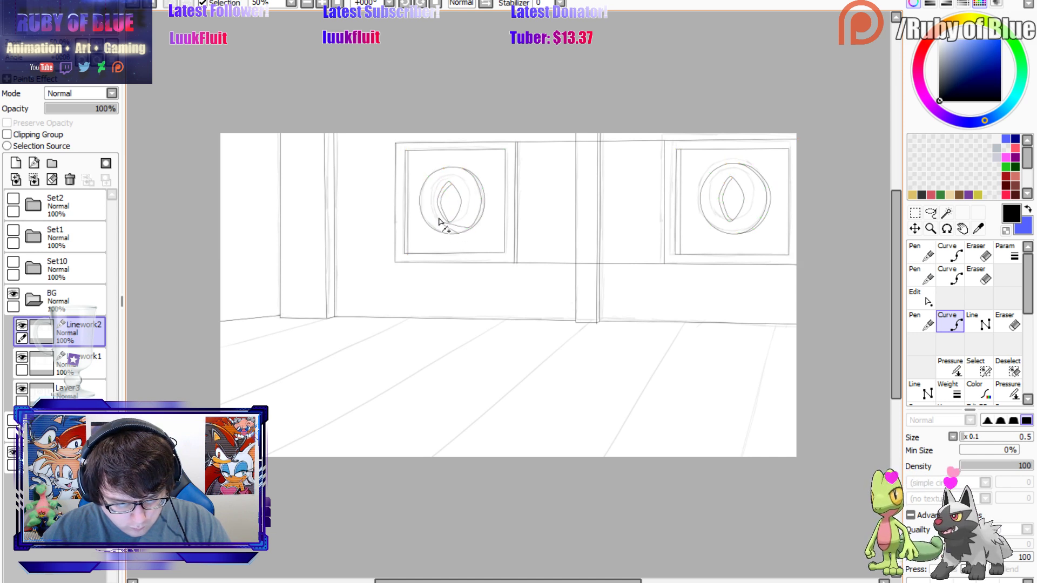
{"action": "key", "text": "ctrl"}
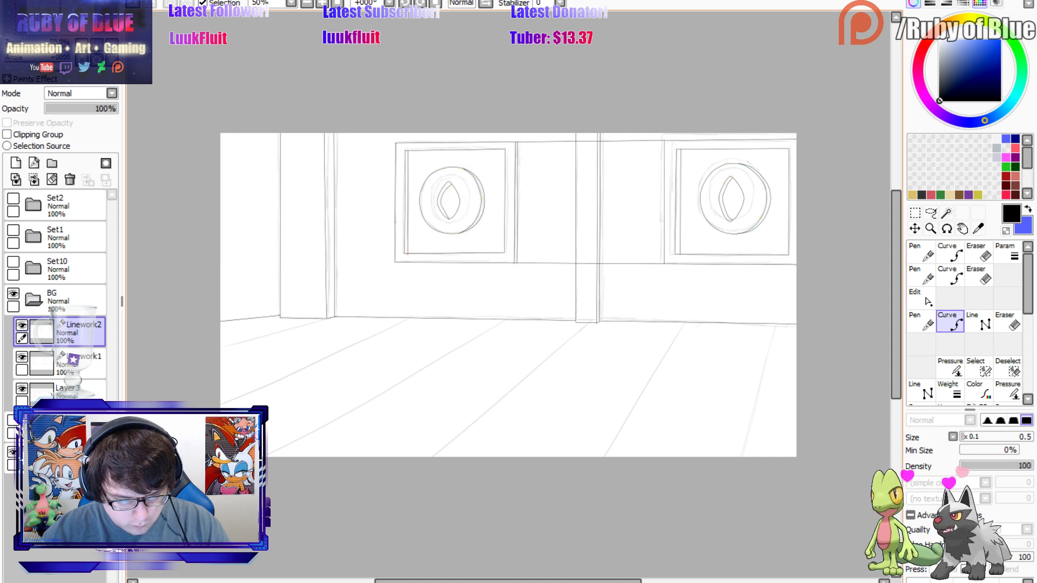
{"action": "key", "text": "n"}
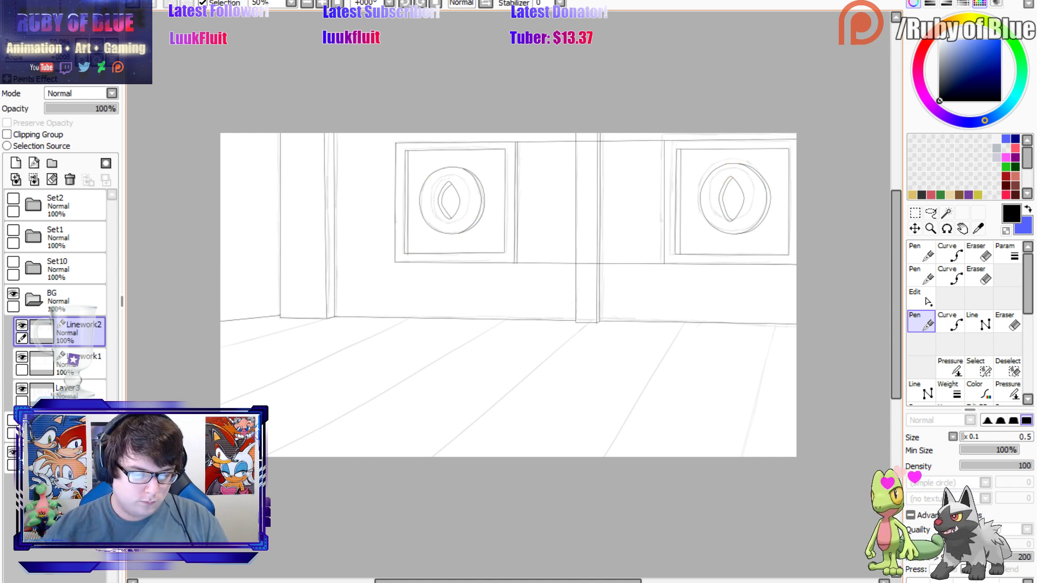
Erase the horizontal construction lines between the two wall frames and merge the Linework2 layer into the linework layer below.
{"action": "key", "text": "e"}
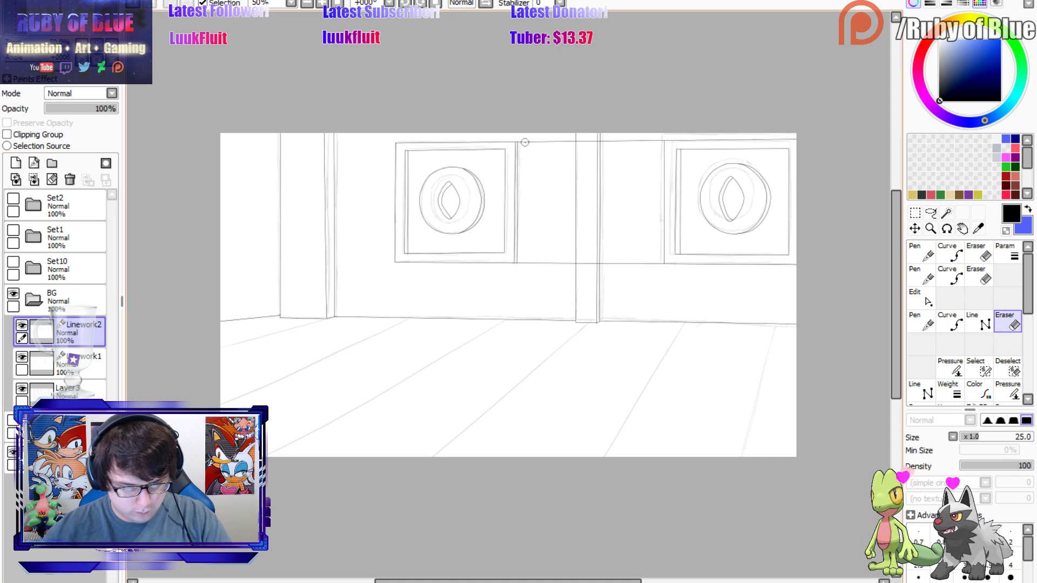
{"action": "mouse_move", "coordinate": [524, 143]}
{"action": "left_mouse_down"}
{"action": "mouse_move", "coordinate": [658, 138]}
{"action": "mouse_move", "coordinate": [524, 141]}
{"action": "left_mouse_up"}
{"action": "mouse_move", "coordinate": [528, 266]}
{"action": "left_mouse_down"}
{"action": "mouse_move", "coordinate": [518, 261]}
{"action": "mouse_move", "coordinate": [656, 263]}
{"action": "mouse_move", "coordinate": [518, 259]}
{"action": "mouse_move", "coordinate": [551, 258]}
{"action": "left_mouse_up"}
{"action": "key", "text": "ctrl+z"}
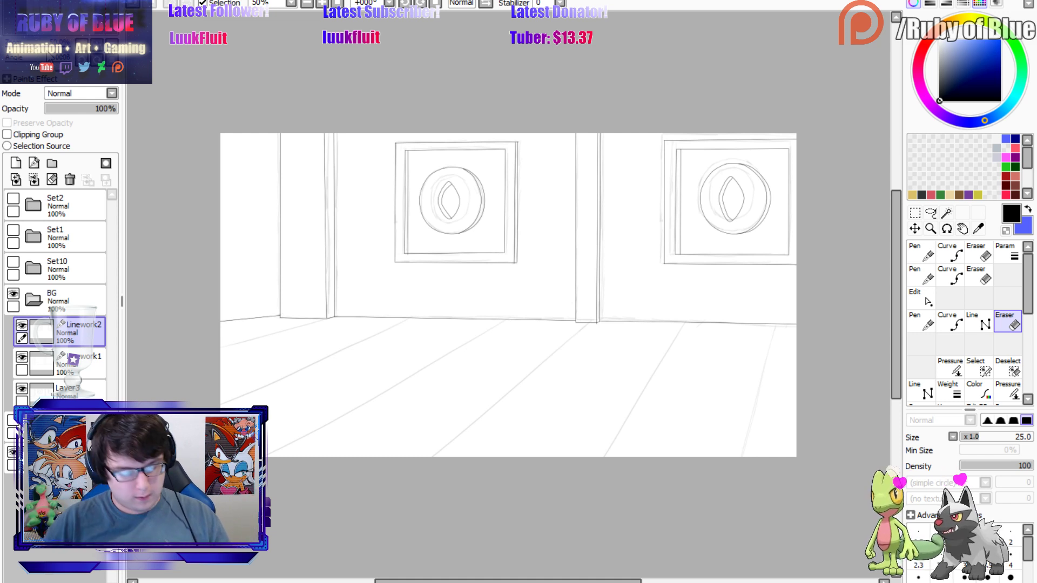
{"action": "left_click", "coordinate": [33, 180]}
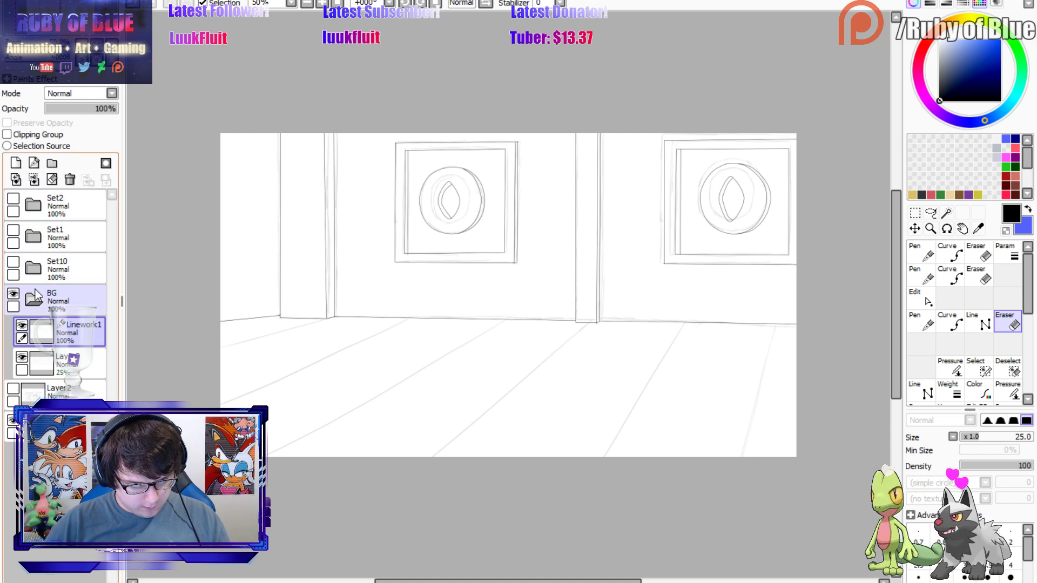
Collapse the BG folder and briefly show the Set10 folder to check the character sketches against the background.
{"action": "left_click", "coordinate": [66, 244]}
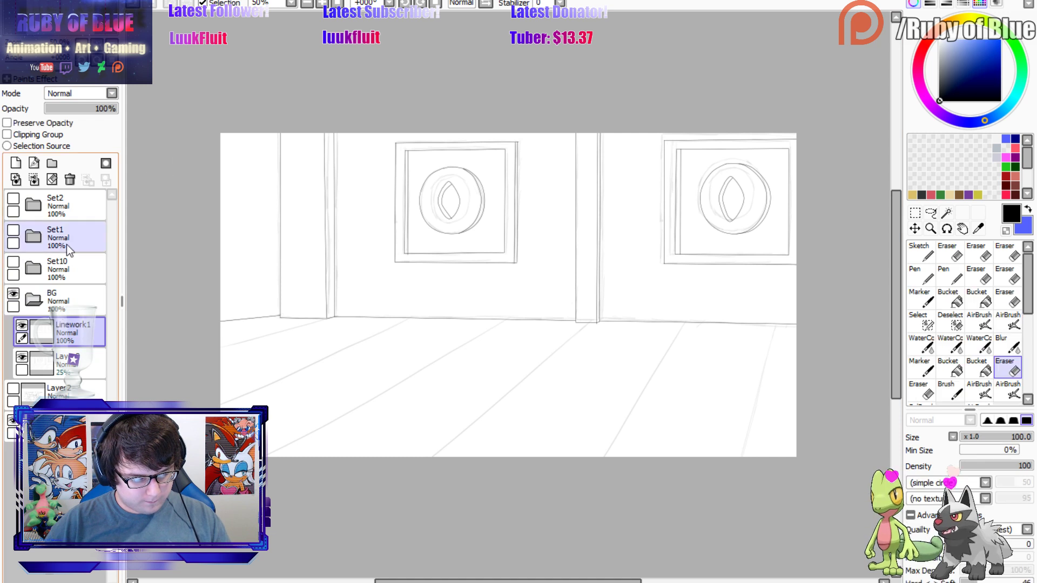
{"action": "left_click", "coordinate": [57, 267]}
{"action": "left_click", "coordinate": [13, 263]}
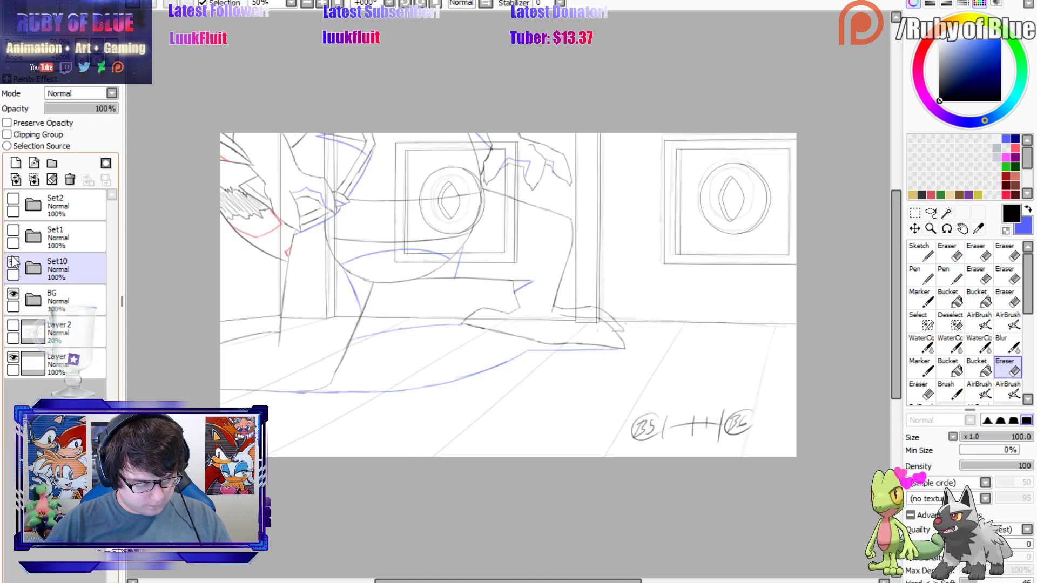
{"action": "left_click", "coordinate": [14, 263]}
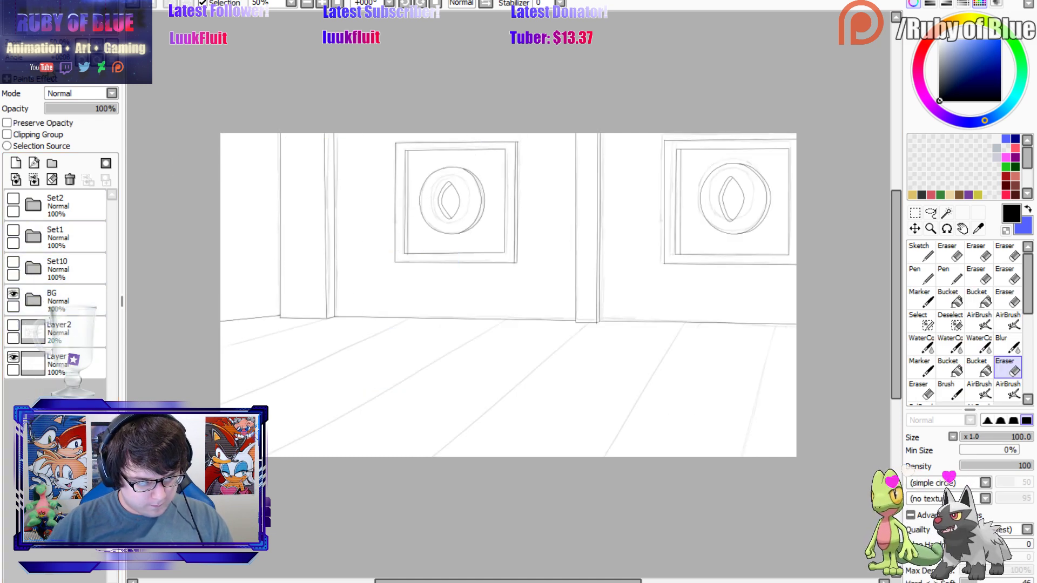
Switch to the outdoor scene document, lower Layer8 in the BG folder to 25% opacity, and add a linework layer above it.
{"action": "key", "text": "ctrl+Tab"}
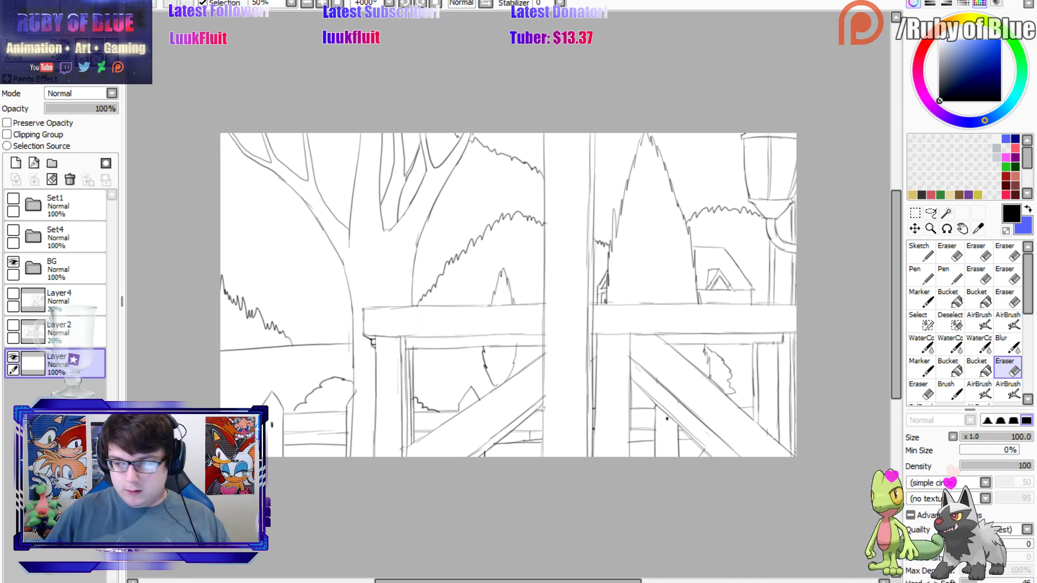
{"action": "left_click", "coordinate": [33, 268]}
{"action": "left_click", "coordinate": [48, 297]}
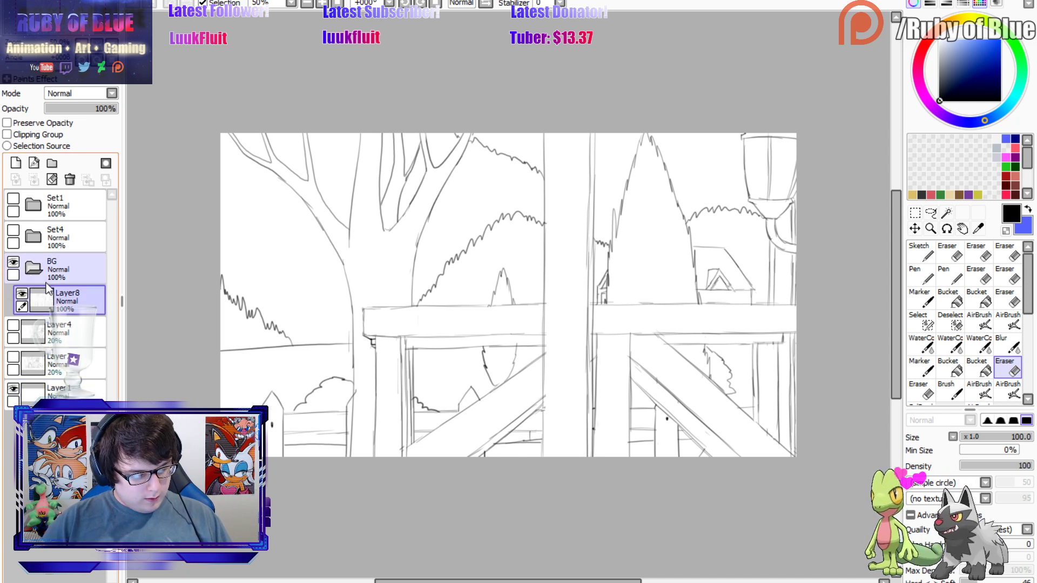
{"action": "left_click", "coordinate": [62, 108]}
{"action": "left_click_drag", "start_coordinate": [62, 108], "coordinate": [64, 111]}
{"action": "left_click", "coordinate": [33, 162]}
{"action": "mouse_move", "coordinate": [21, 29]}
{"action": "left_mouse_down"}
{"action": "mouse_move", "coordinate": [31, 42]}
{"action": "mouse_move", "coordinate": [36, 29]}
{"action": "left_mouse_up"}
Draw the horizontal beam's outline out to the canvas edge with the Line tool, and ink the small notch beneath its end.
{"action": "left_click", "coordinate": [978, 320]}
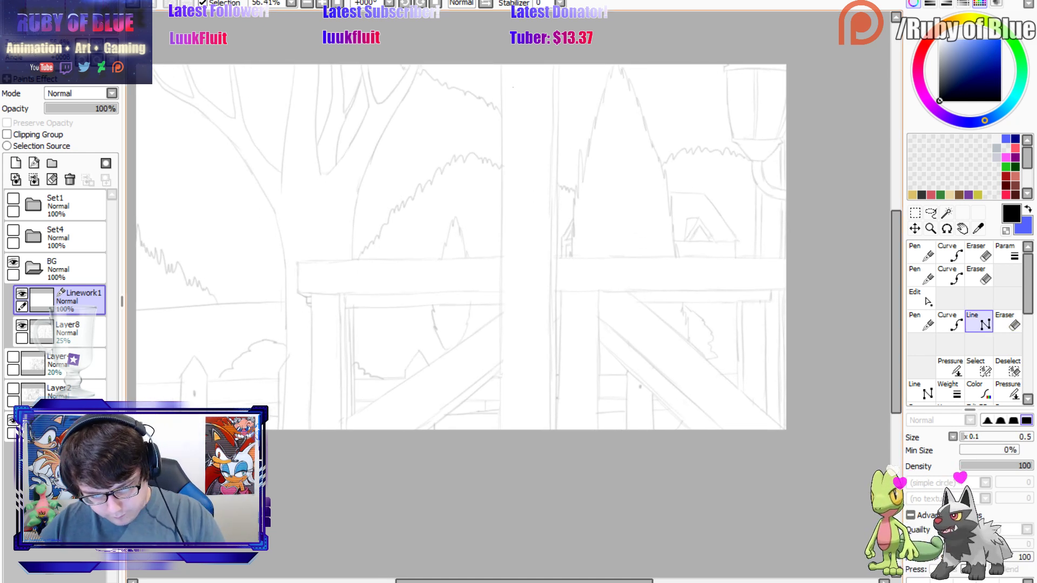
{"action": "mouse_move", "coordinate": [785, 258]}
{"action": "left_mouse_down"}
{"action": "mouse_move", "coordinate": [343, 229]}
{"action": "mouse_move", "coordinate": [296, 263]}
{"action": "mouse_move", "coordinate": [496, 293]}
{"action": "mouse_move", "coordinate": [786, 289]}
{"action": "left_mouse_up"}
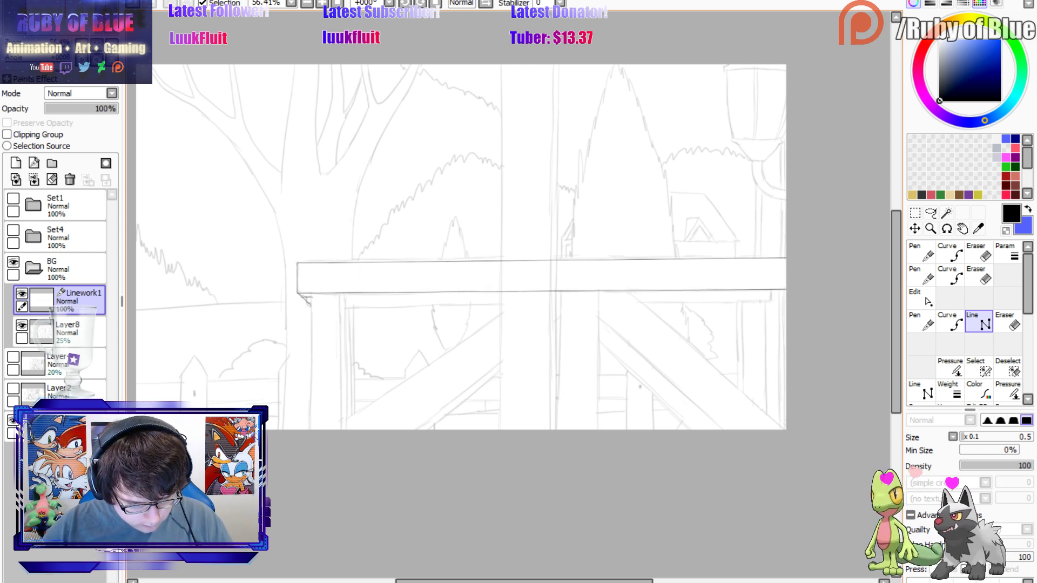
{"action": "key", "text": "e"}
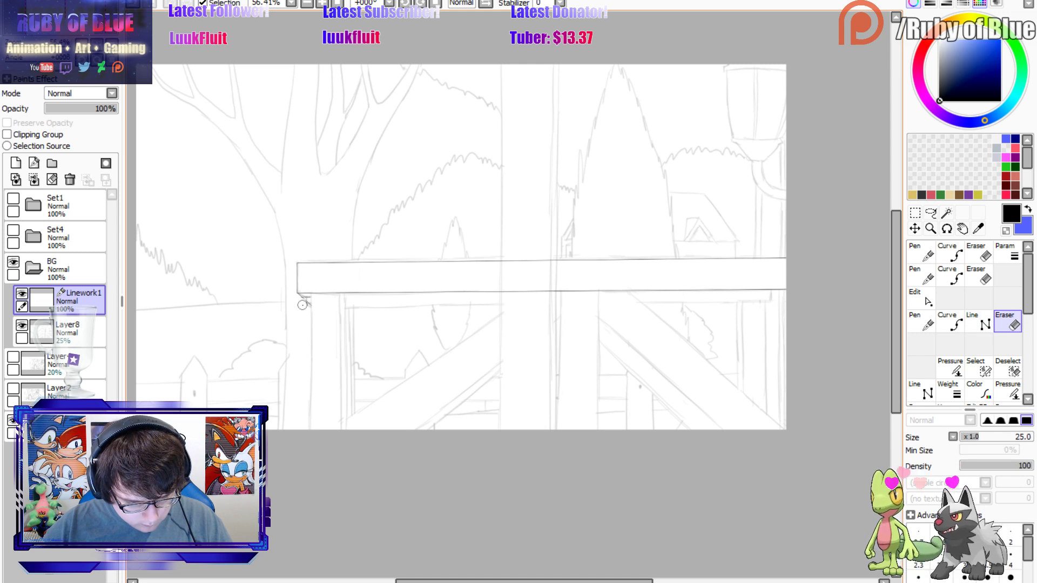
{"action": "key", "text": "e"}
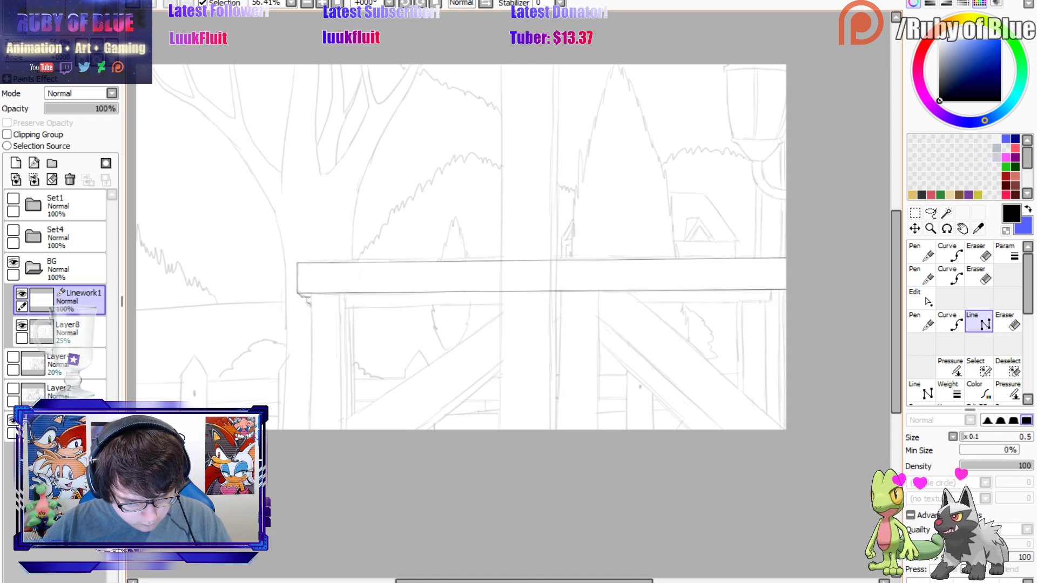
{"action": "key", "text": "n"}
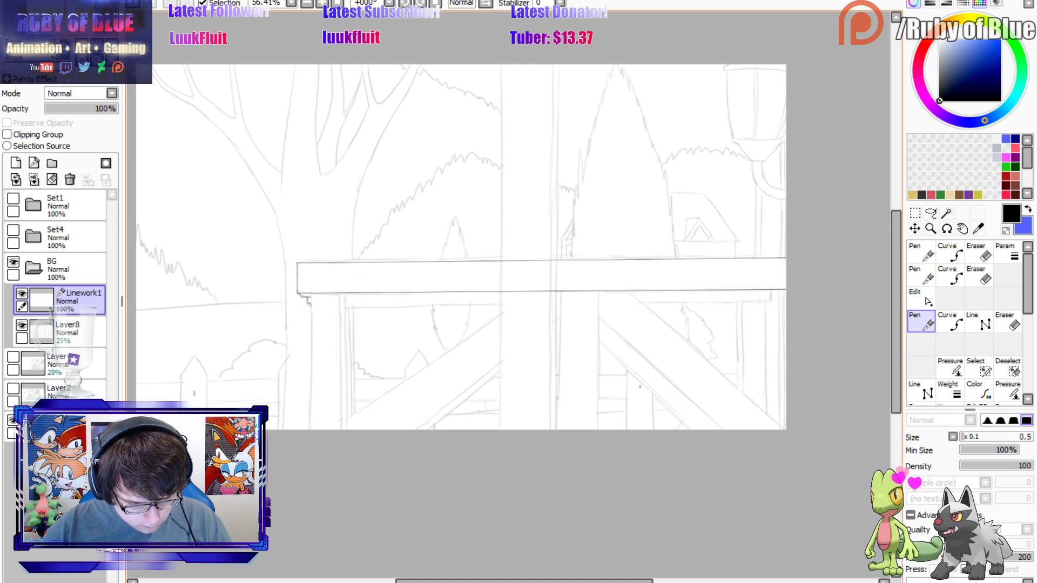
{"action": "key", "text": "n"}
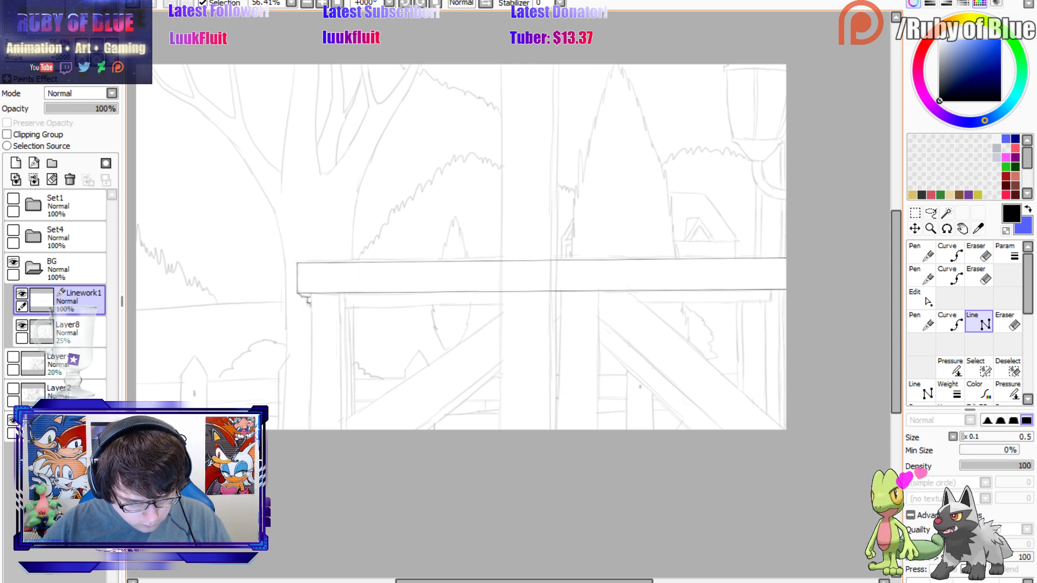
Draw the end post's vertical edges with a doubled inner side, and add a second line along the beam's underside.
{"action": "left_click", "coordinate": [311, 294]}
{"action": "left_click_drag", "start_coordinate": [310, 435], "coordinate": [313, 443]}
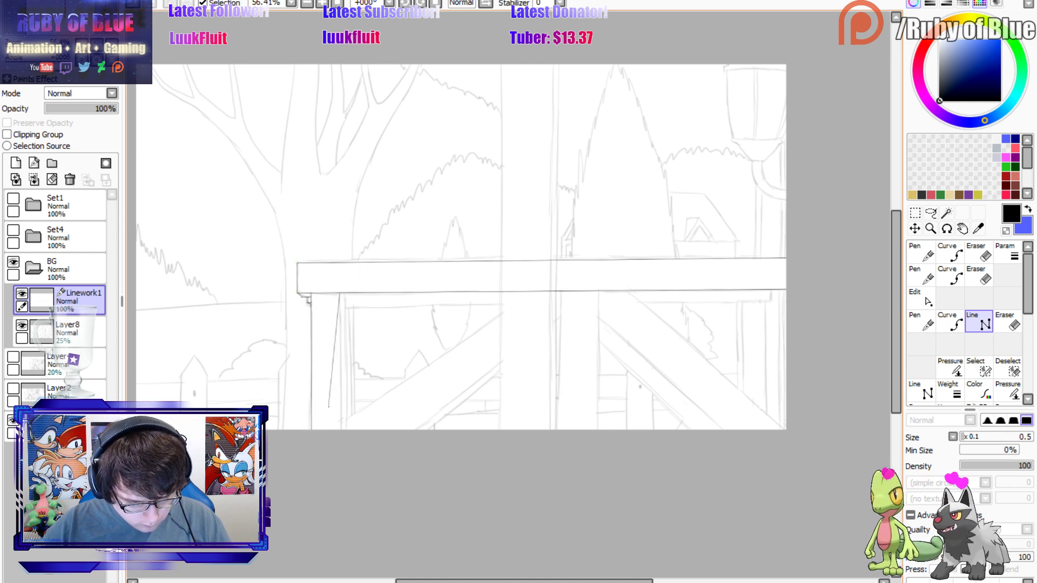
{"action": "left_click", "coordinate": [786, 293]}
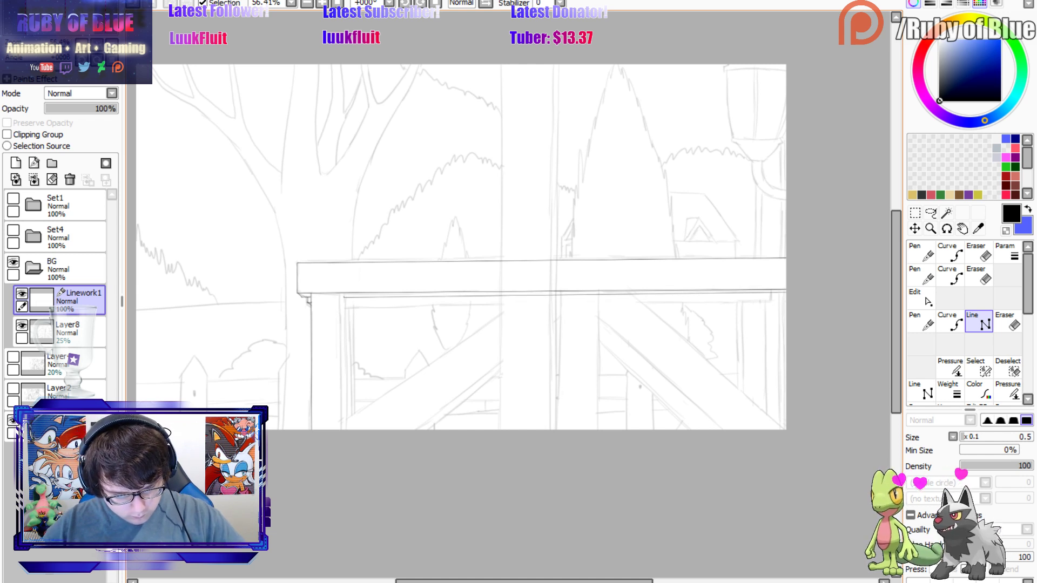
{"action": "double_click", "coordinate": [340, 297]}
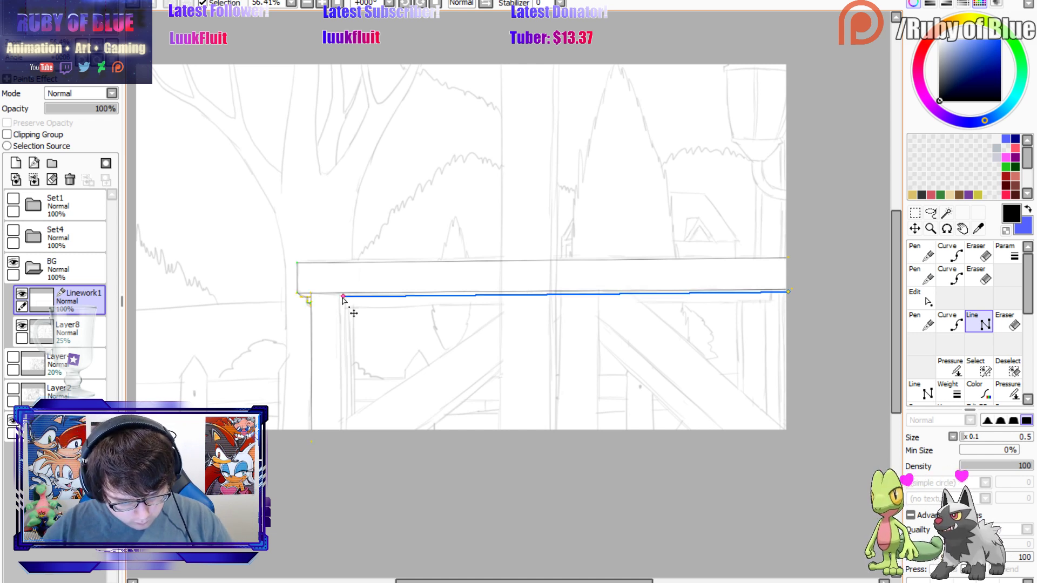
{"action": "left_click", "coordinate": [344, 293]}
{"action": "double_click", "coordinate": [347, 429]}
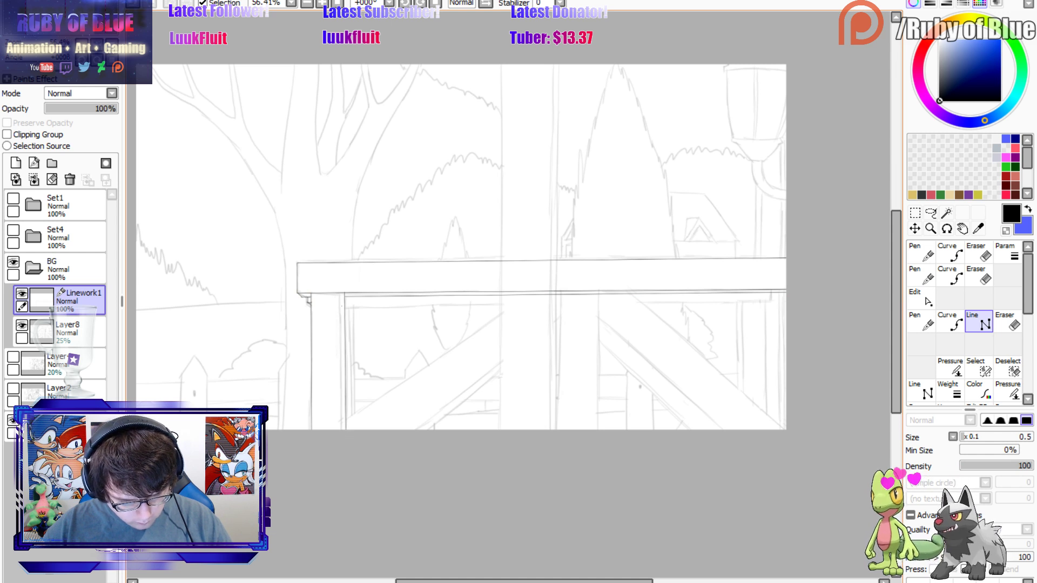
{"action": "left_click", "coordinate": [340, 293]}
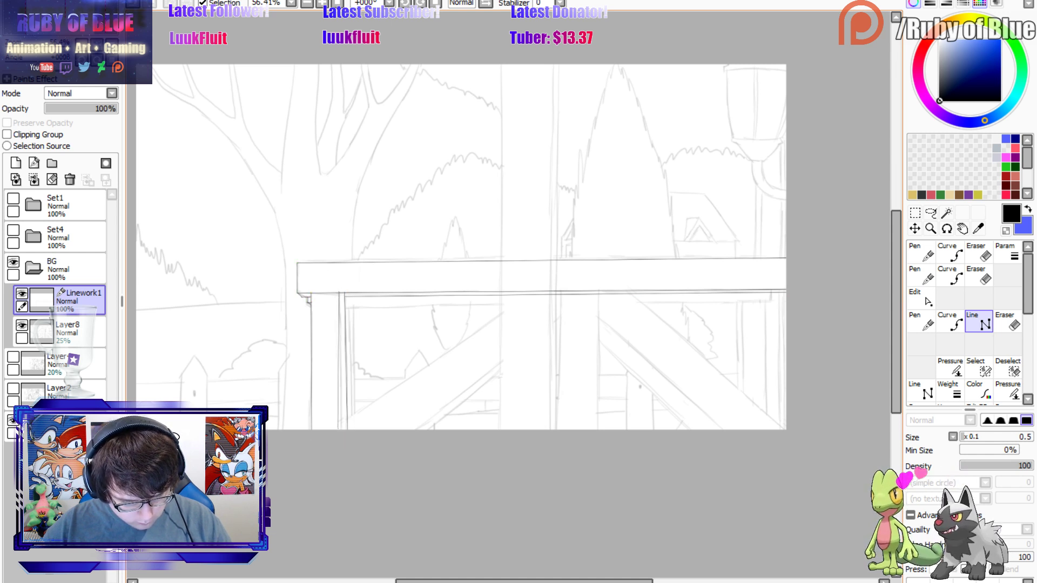
Draw both vertical edges of the middle post from the beam's underside to the canvas bottom with the Line tool.
{"action": "left_click", "coordinate": [559, 294]}
{"action": "double_click", "coordinate": [561, 430]}
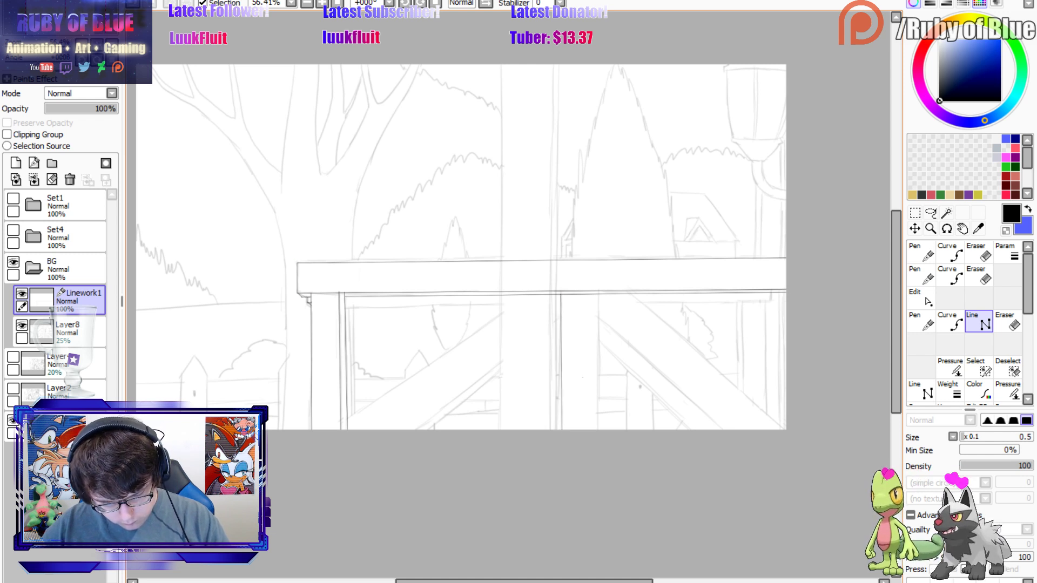
{"action": "left_click", "coordinate": [598, 430]}
{"action": "double_click", "coordinate": [598, 294]}
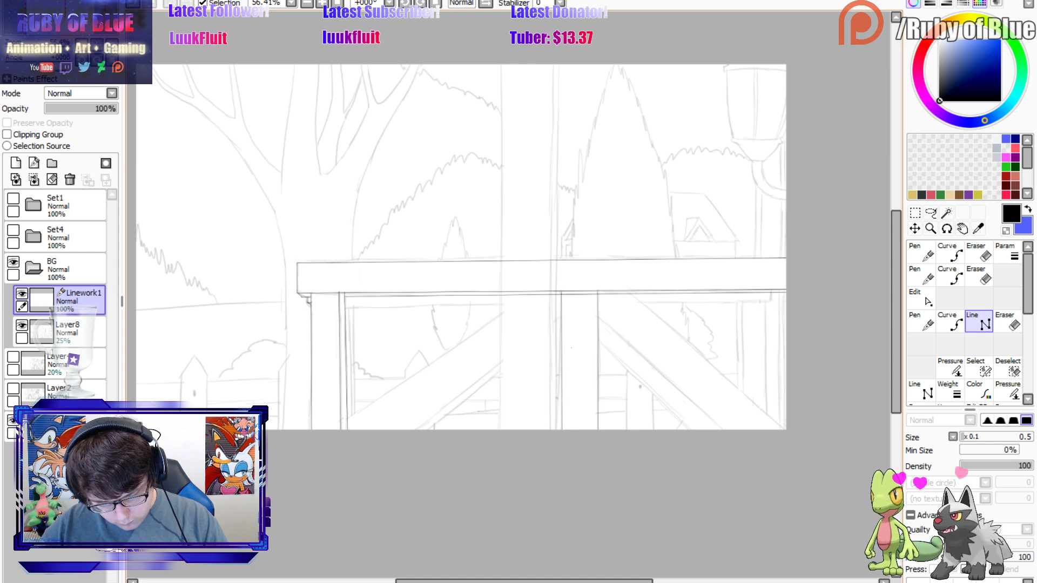
Erase the beam's second underside line across the middle post, and draw the upper edge of the brace descending to the canvas corner.
{"action": "key", "text": "e"}
{"action": "mouse_move", "coordinate": [581, 299]}
{"action": "left_mouse_down"}
{"action": "mouse_move", "coordinate": [592, 297]}
{"action": "mouse_move", "coordinate": [569, 299]}
{"action": "left_mouse_up"}
{"action": "key", "text": "bracketleft"}
{"action": "key", "text": "bracketleft"}
{"action": "key", "text": "bracketleft"}
{"action": "key", "text": "bracketleft"}
{"action": "key", "text": "bracketleft"}
{"action": "key", "text": "bracketleft"}
{"action": "key", "text": "bracketleft"}
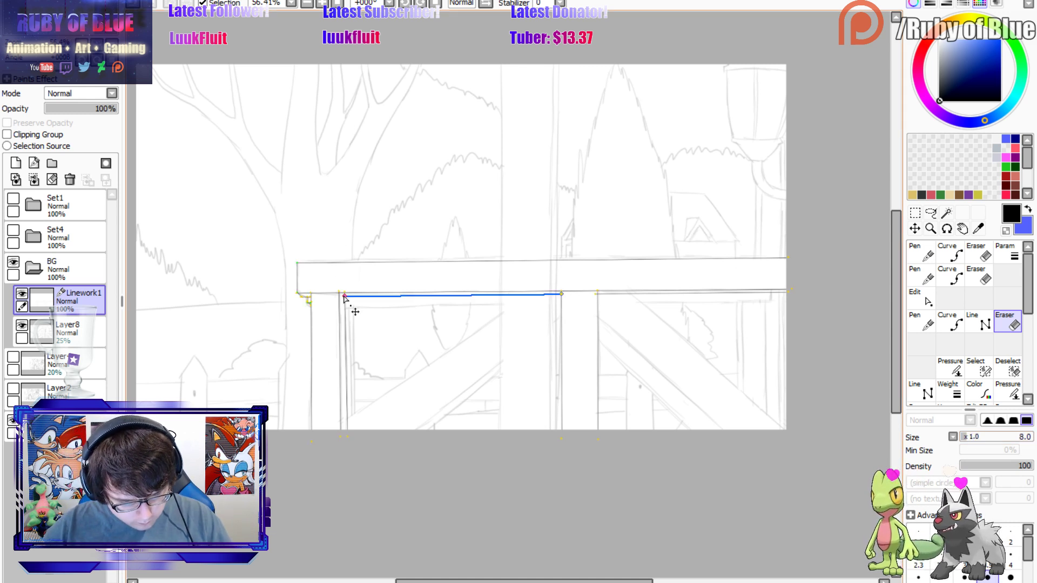
{"action": "key", "text": "l"}
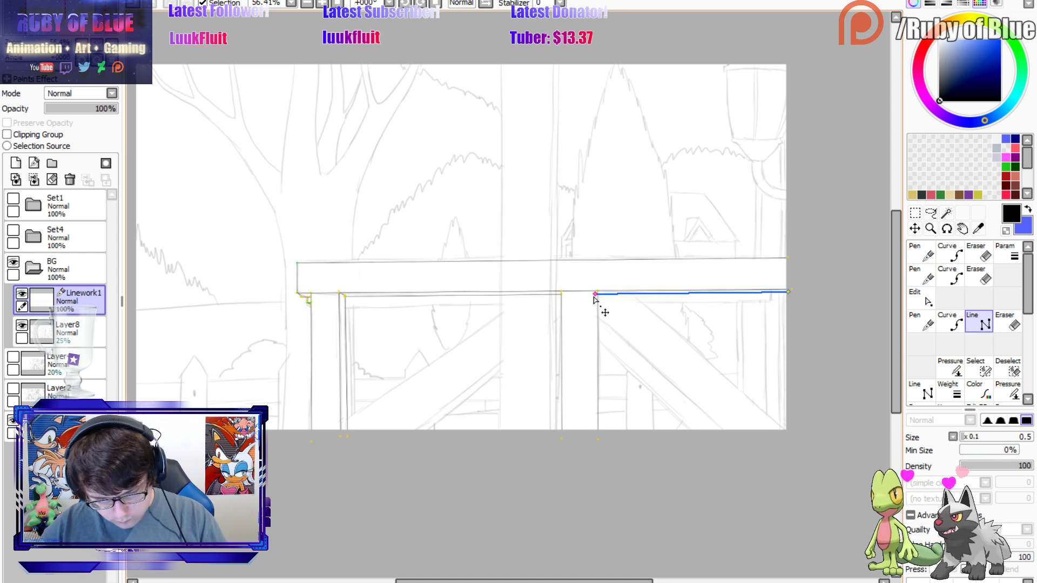
{"action": "left_click_drag", "start_coordinate": [627, 291], "coordinate": [785, 428]}
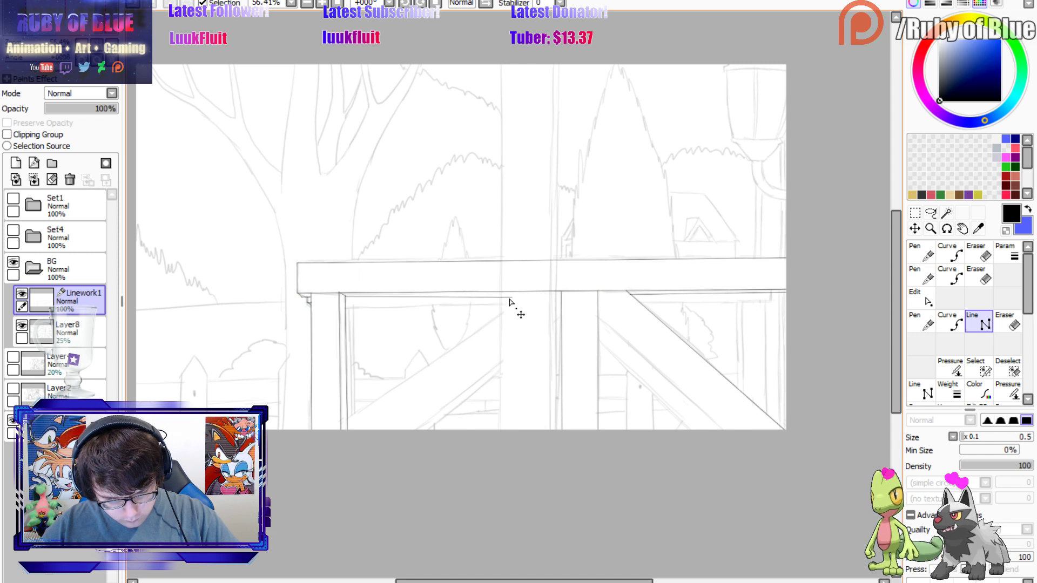
{"action": "left_click_drag", "start_coordinate": [562, 317], "coordinate": [413, 431]}
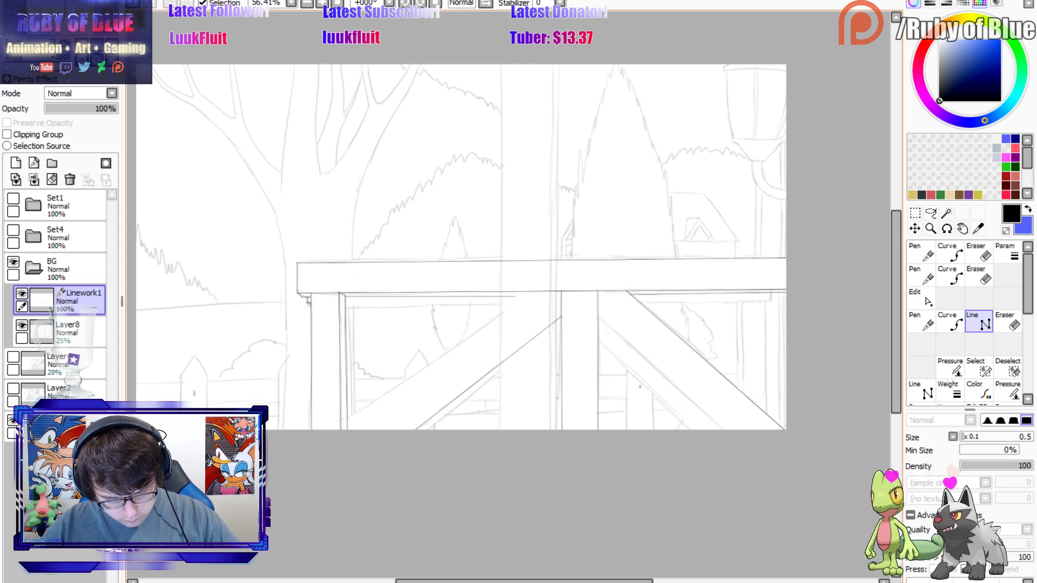
{"action": "left_click_drag", "start_coordinate": [523, 292], "coordinate": [340, 423]}
{"action": "key", "text": "ctrl+z"}
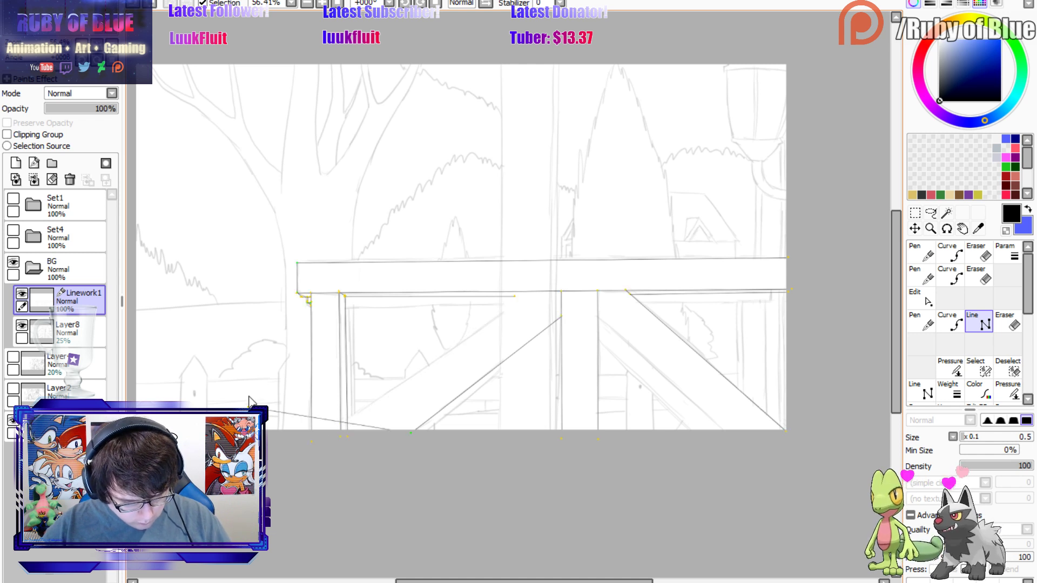
{"action": "key", "text": "n"}
{"action": "key", "text": "ctrl+z"}
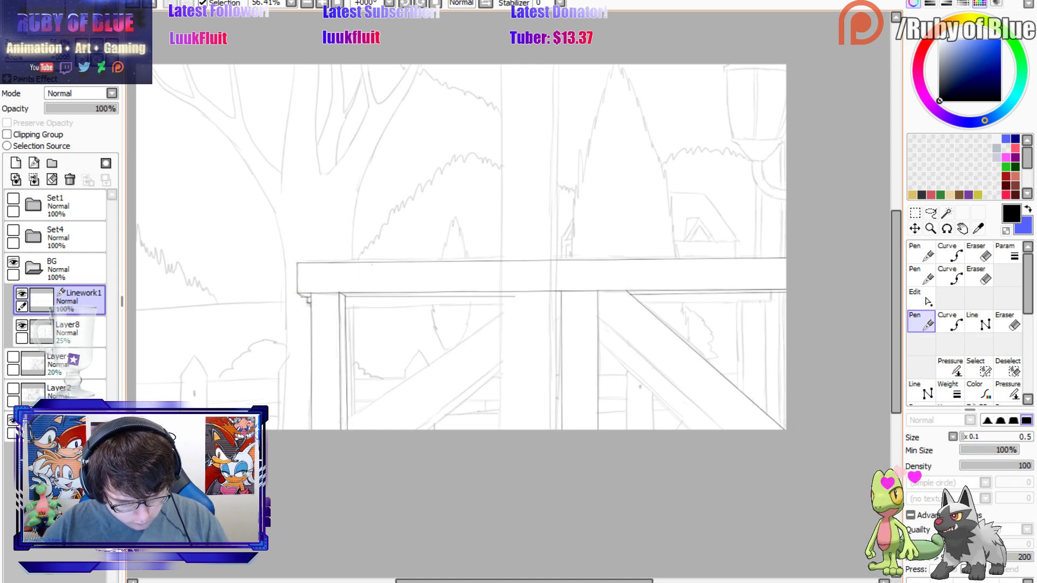
Draw both edges of the brace between the end post and the middle post down to the canvas bottom with the Line tool.
{"action": "key", "text": "l"}
{"action": "left_click", "coordinate": [531, 292]}
{"action": "double_click", "coordinate": [363, 429]}
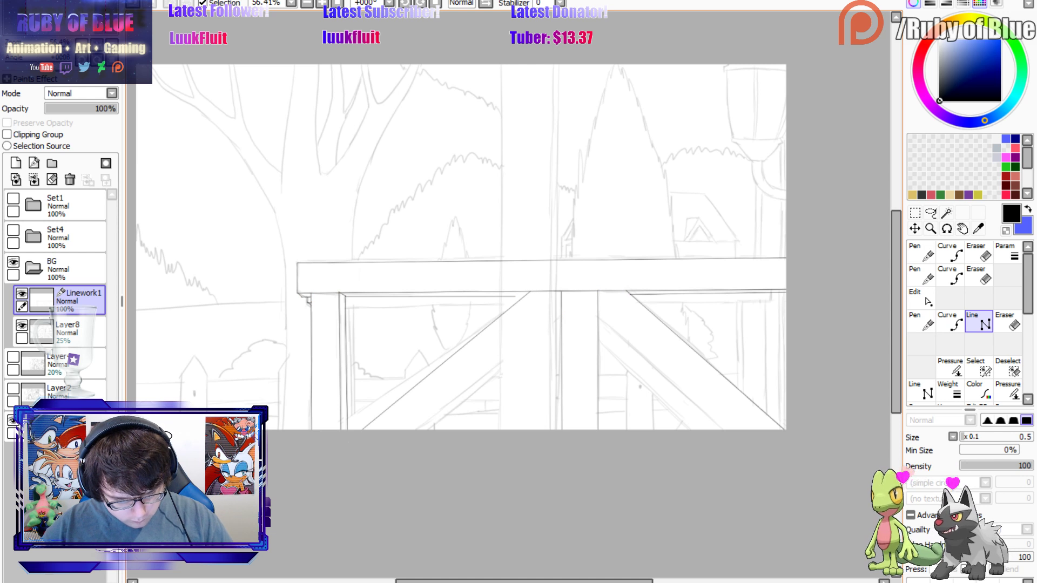
{"action": "left_click", "coordinate": [561, 319]}
{"action": "double_click", "coordinate": [432, 440]}
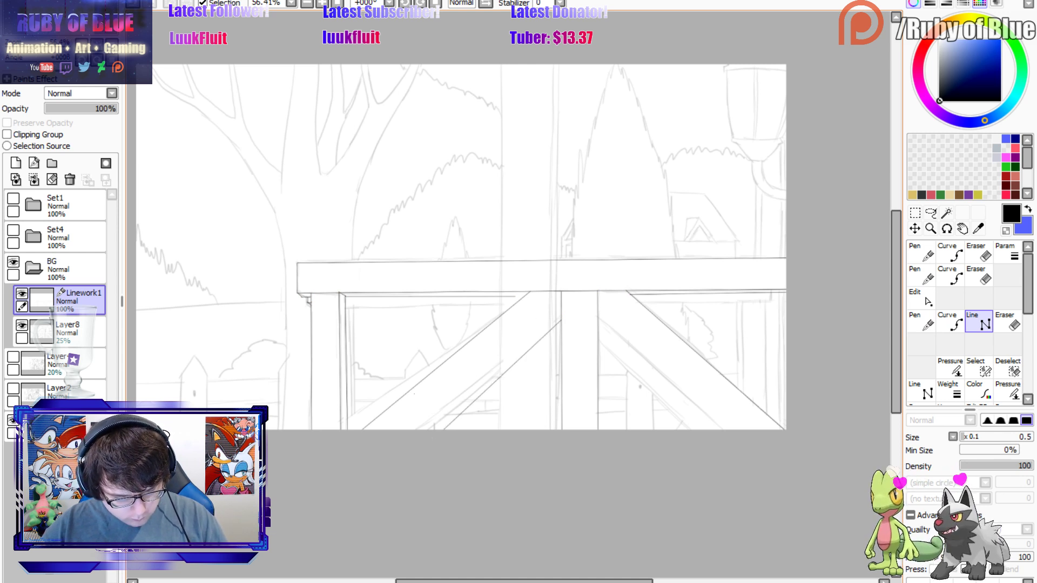
{"action": "key", "text": "ctrl"}
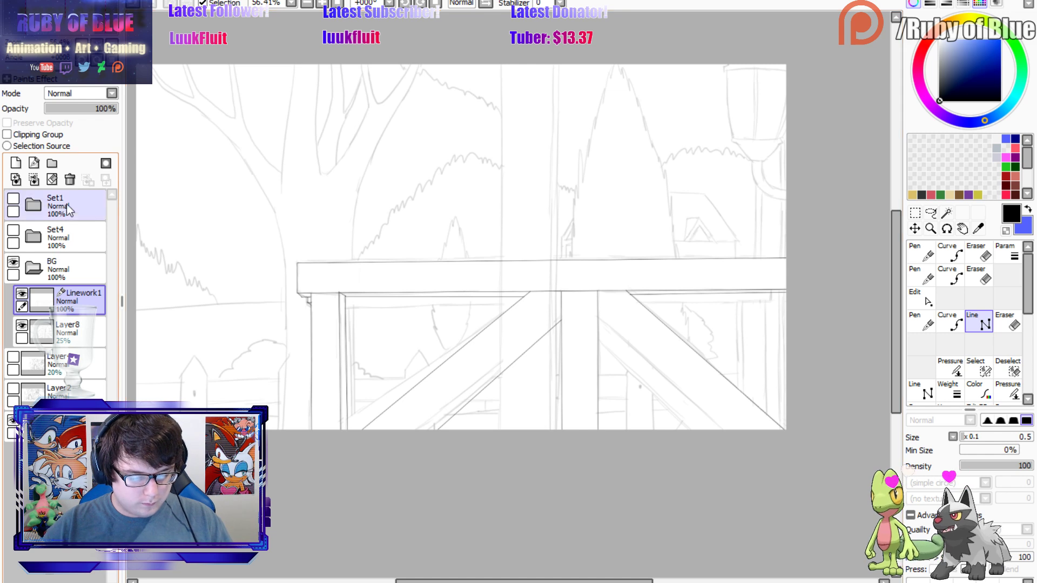
{"action": "left_click", "coordinate": [14, 231]}
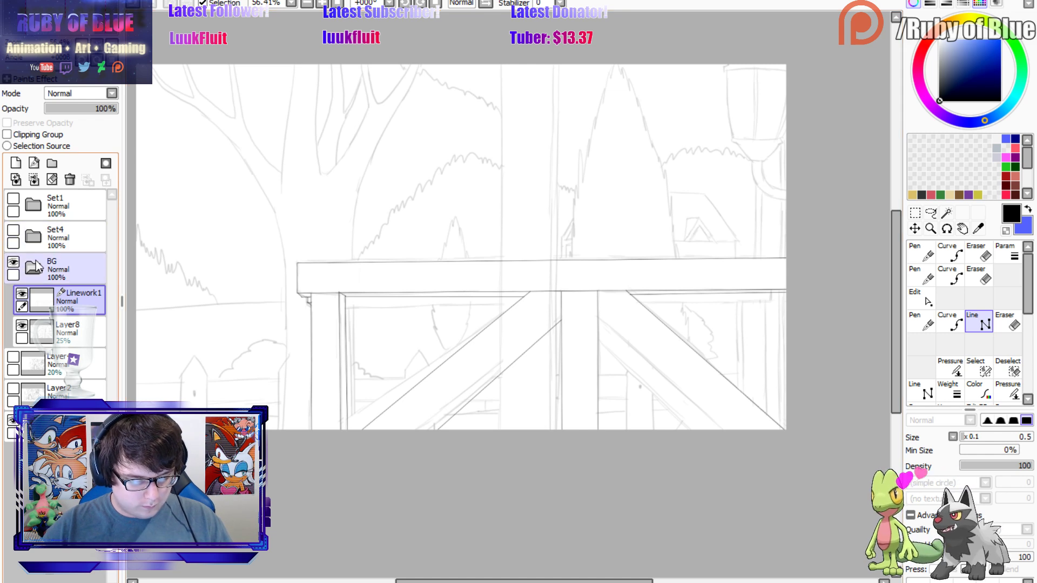
{"action": "left_click", "coordinate": [14, 231]}
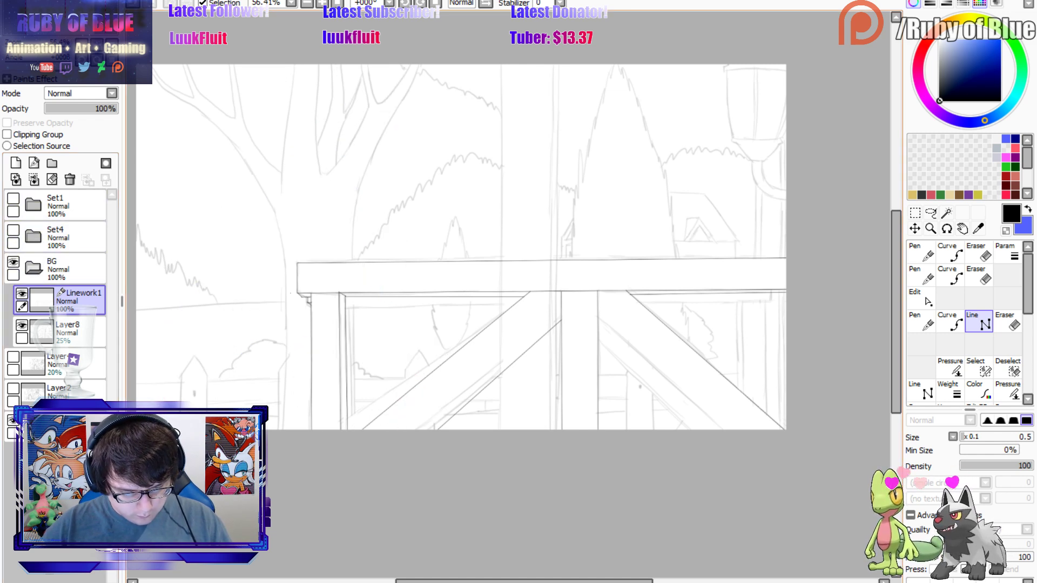
Erase the remaining second line along the beam's underside on both sides of the middle post.
{"action": "key", "text": "e"}
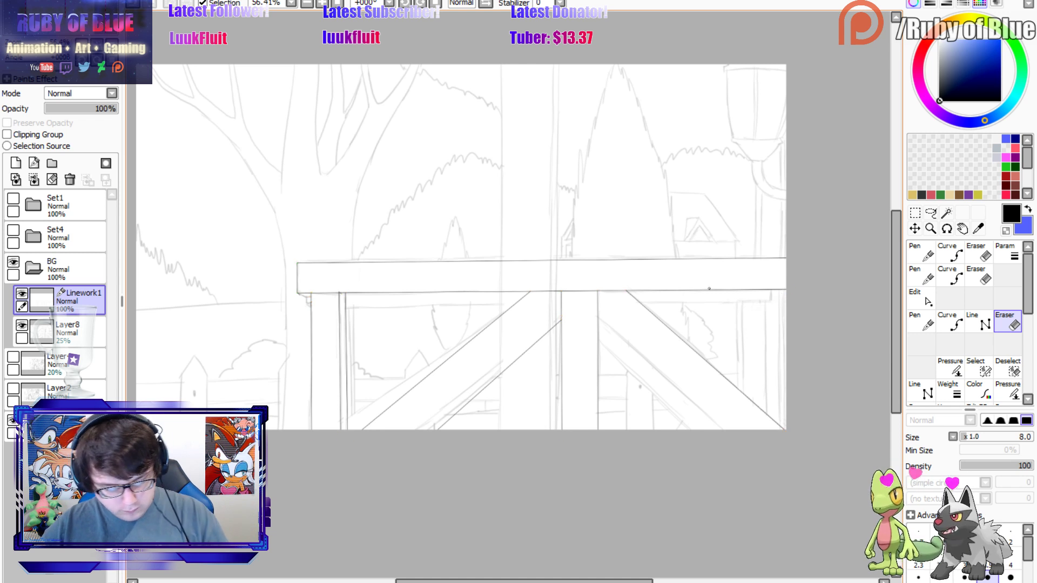
{"action": "key", "text": "l"}
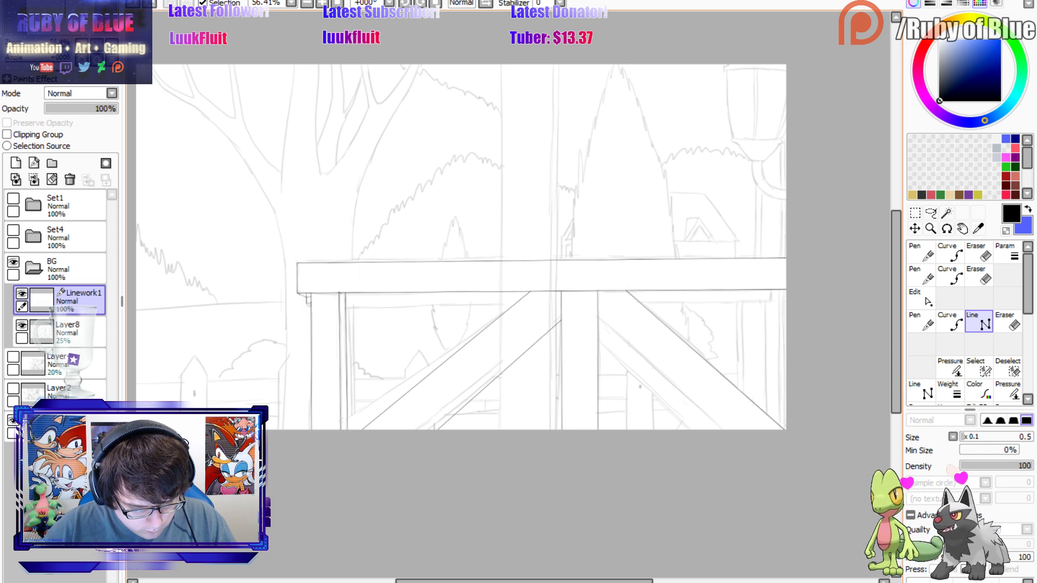
{"action": "key", "text": "n"}
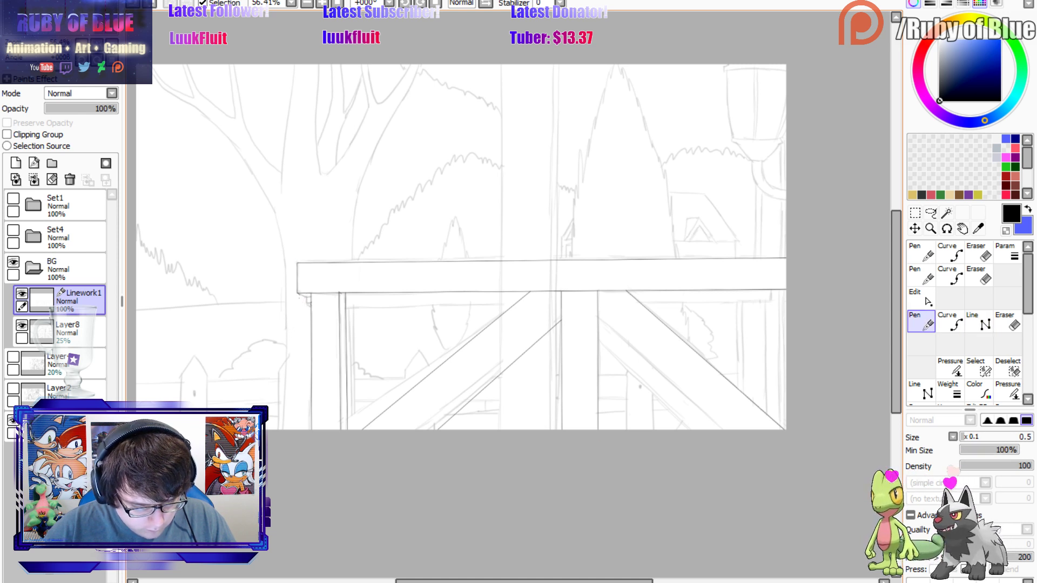
{"action": "key", "text": "l"}
{"action": "key", "text": "e"}
{"action": "key", "text": "l"}
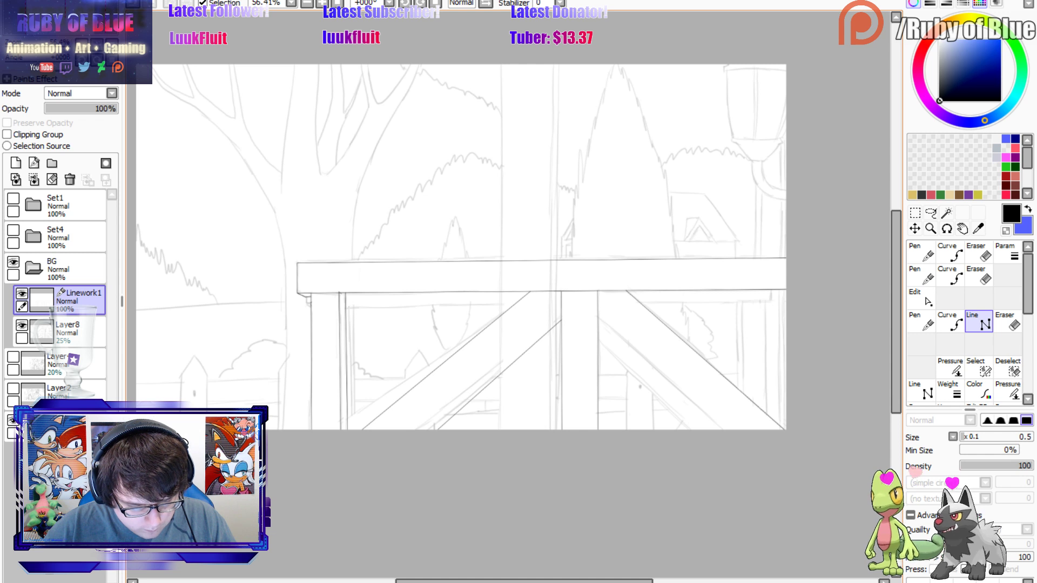
{"action": "left_click", "coordinate": [345, 308]}
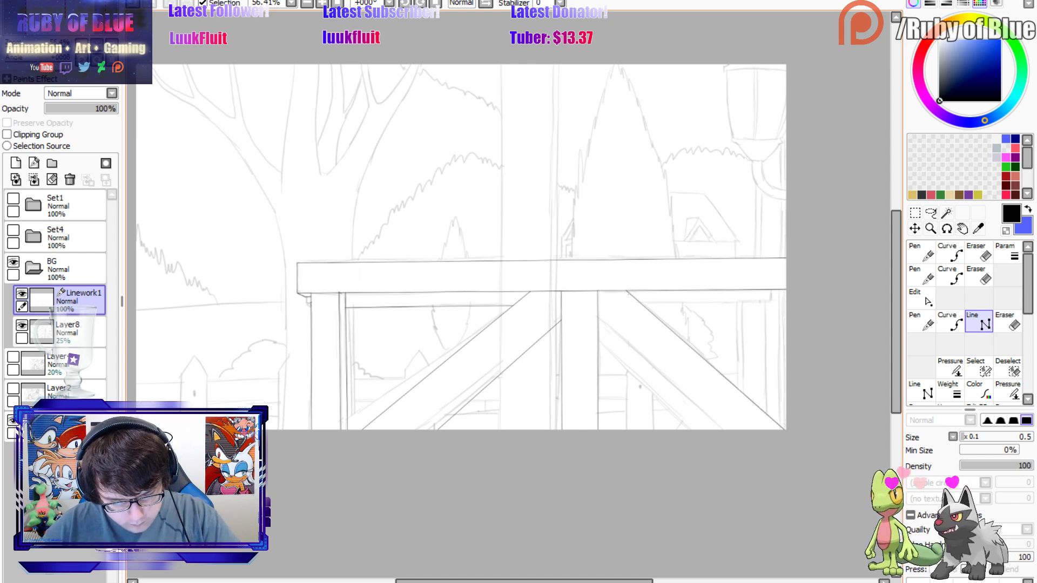
{"action": "key", "text": "ctrl+z"}
{"action": "key", "text": "n"}
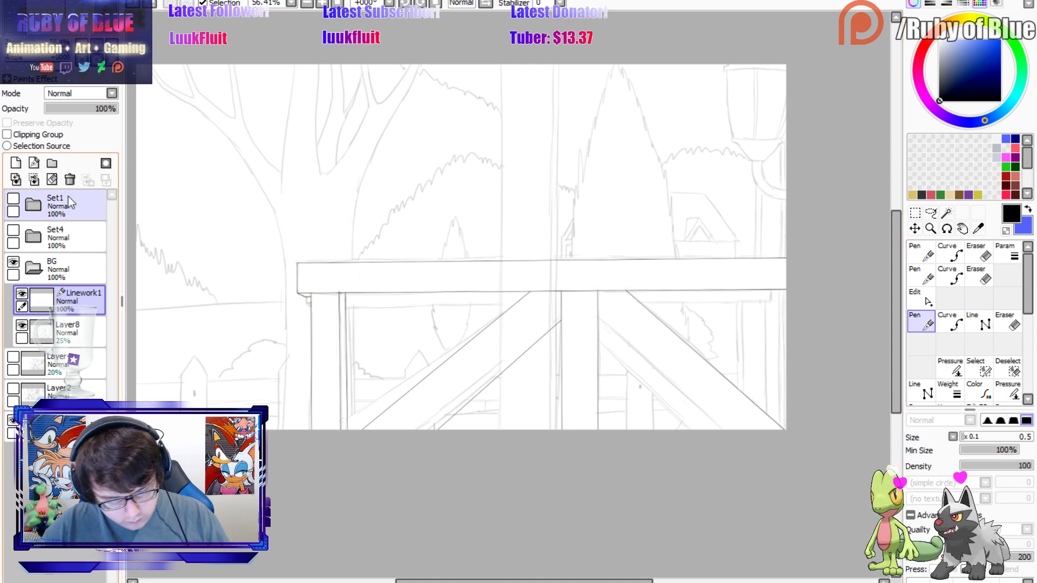
Add a linework layer above Linework1 and draw the lower rail beneath the beam, closing its far end with a short vertical line.
{"action": "key", "text": "l"}
{"action": "left_click", "coordinate": [34, 163]}
{"action": "left_click", "coordinate": [345, 307]}
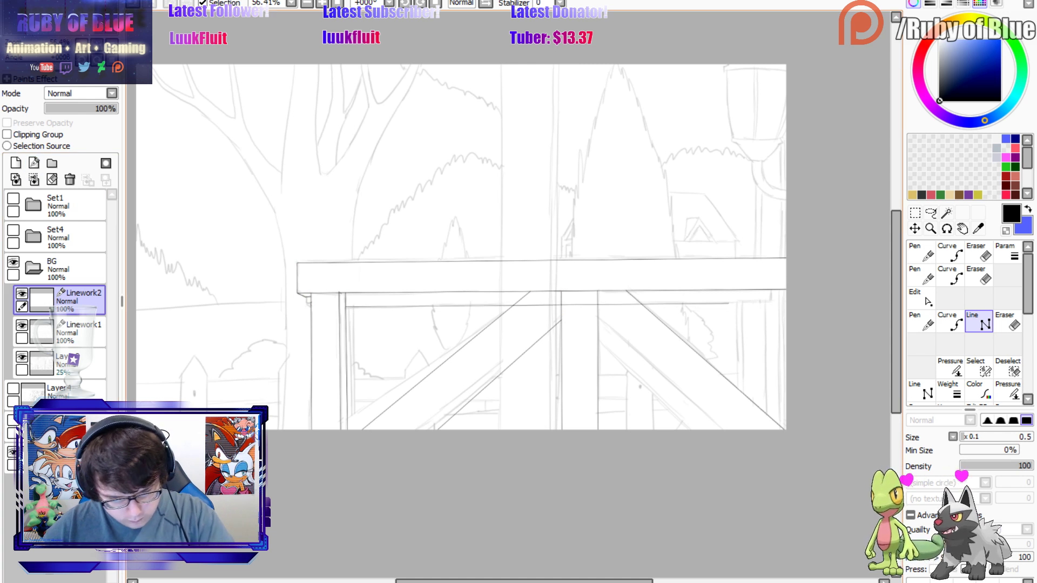
{"action": "left_click", "coordinate": [771, 305]}
{"action": "double_click", "coordinate": [772, 290]}
Erase the lower rail's line where it crosses the two braces and the middle post.
{"action": "key", "text": "n"}
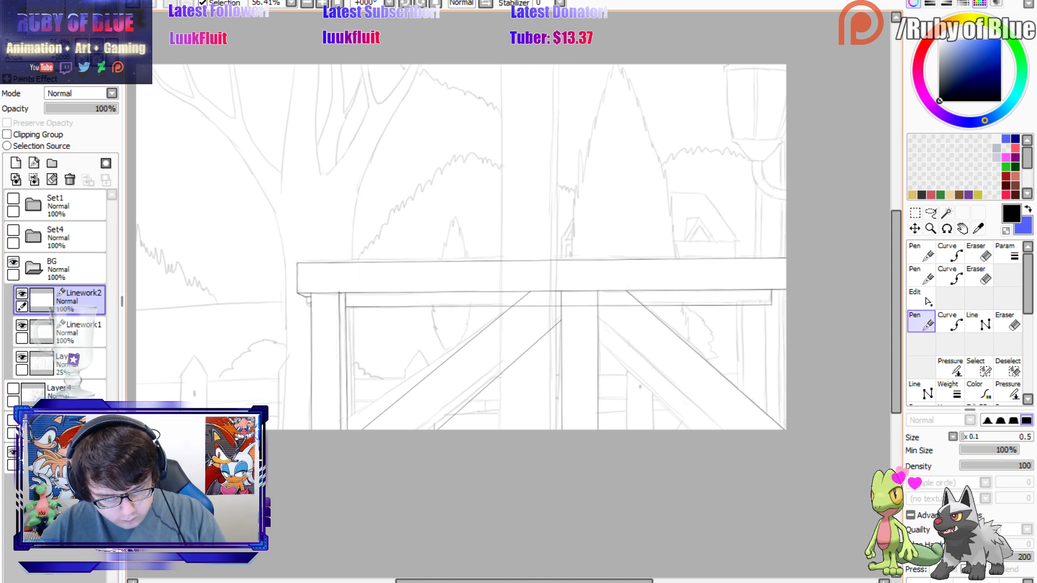
{"action": "key", "text": "e"}
{"action": "left_click_drag", "start_coordinate": [528, 306], "coordinate": [640, 304]}
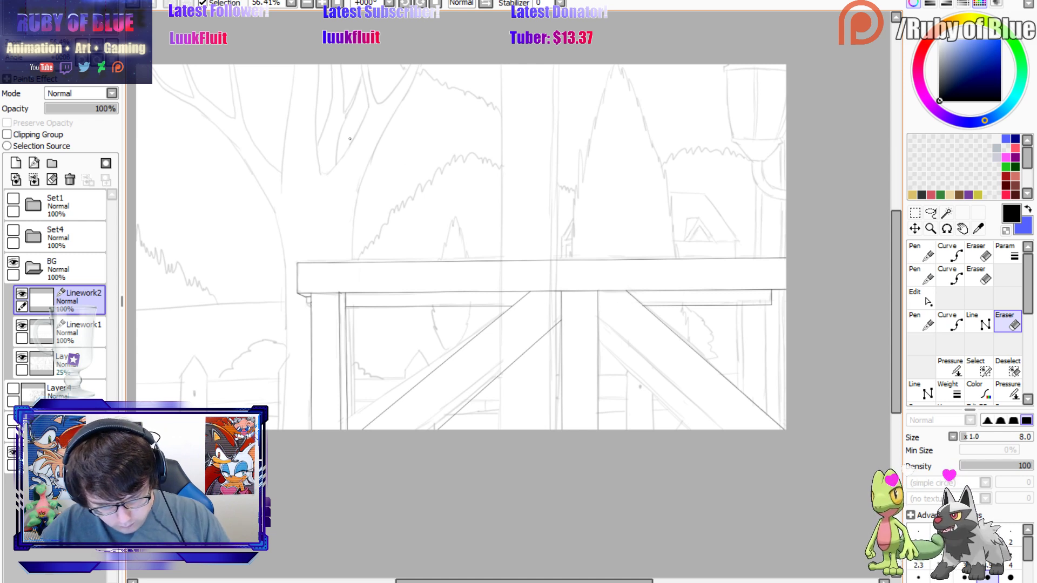
Draw the lower edge of the right-hand brace from the middle post to the canvas bottom, with a parallel second line beneath it.
{"action": "key", "text": "l"}
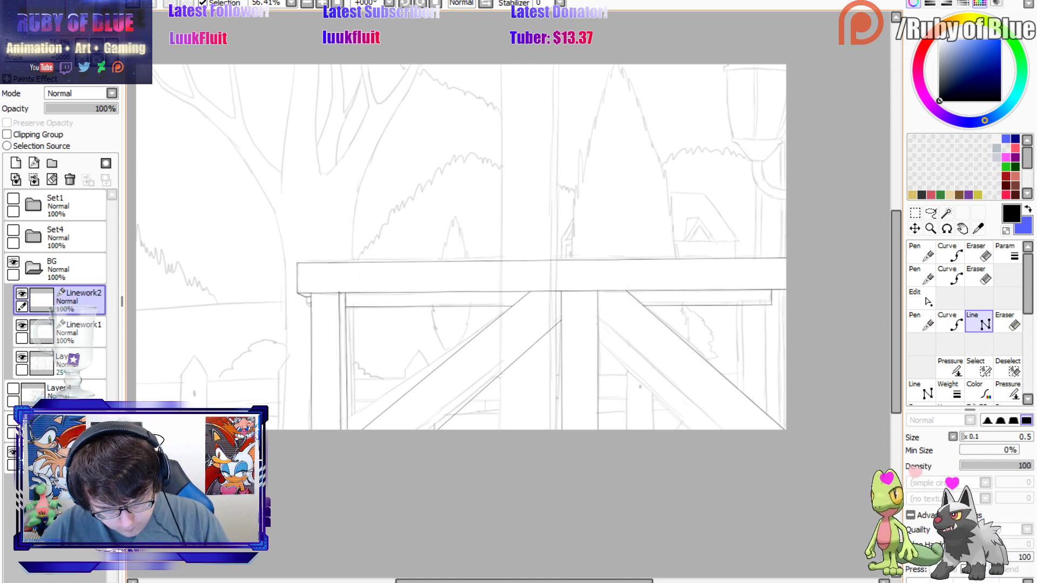
{"action": "left_click_drag", "start_coordinate": [596, 326], "coordinate": [704, 430]}
{"action": "key", "text": "n"}
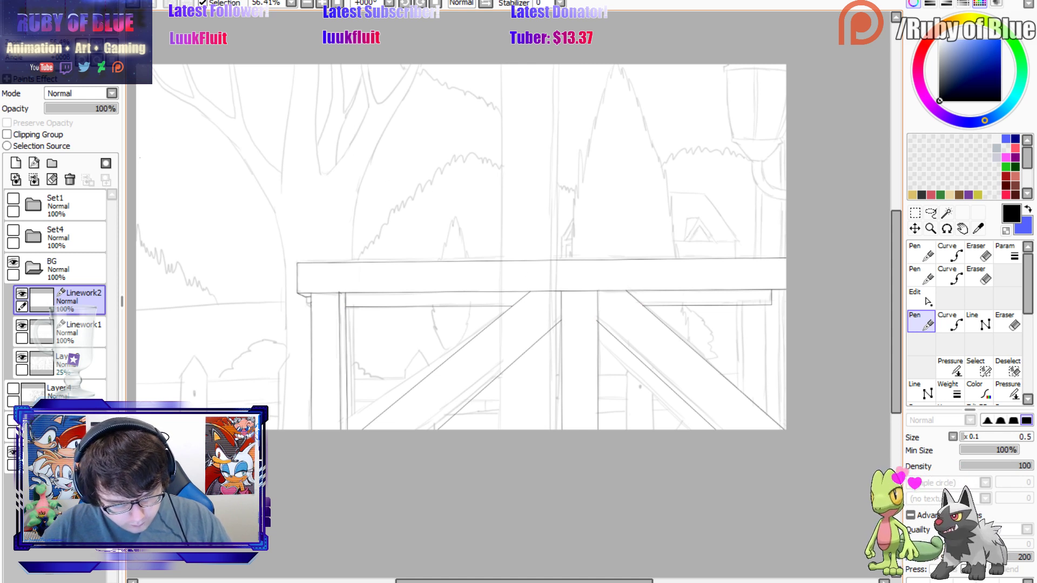
{"action": "key", "text": "l"}
{"action": "left_click_drag", "start_coordinate": [598, 340], "coordinate": [693, 430]}
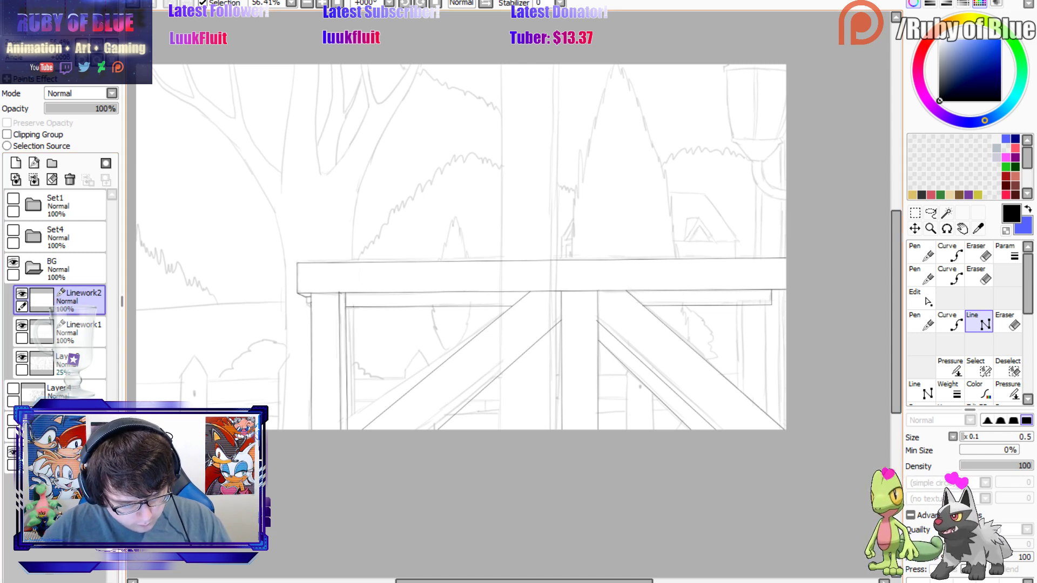
Draw another vertical line along the end post's inner side, and the far post's edges between the lower rail and the brace.
{"action": "left_click_drag", "start_coordinate": [352, 306], "coordinate": [352, 429]}
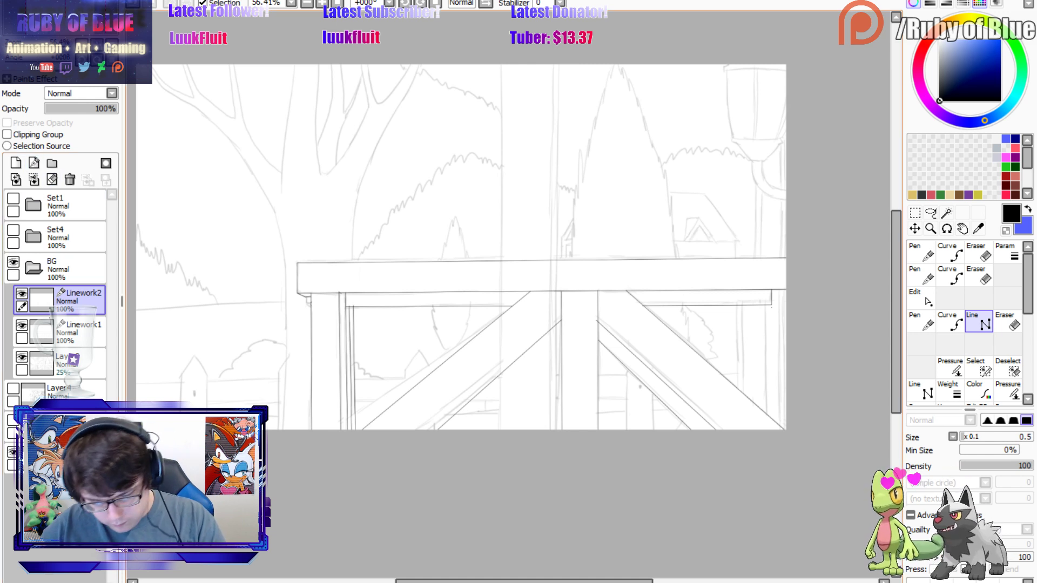
{"action": "left_click_drag", "start_coordinate": [766, 304], "coordinate": [744, 394]}
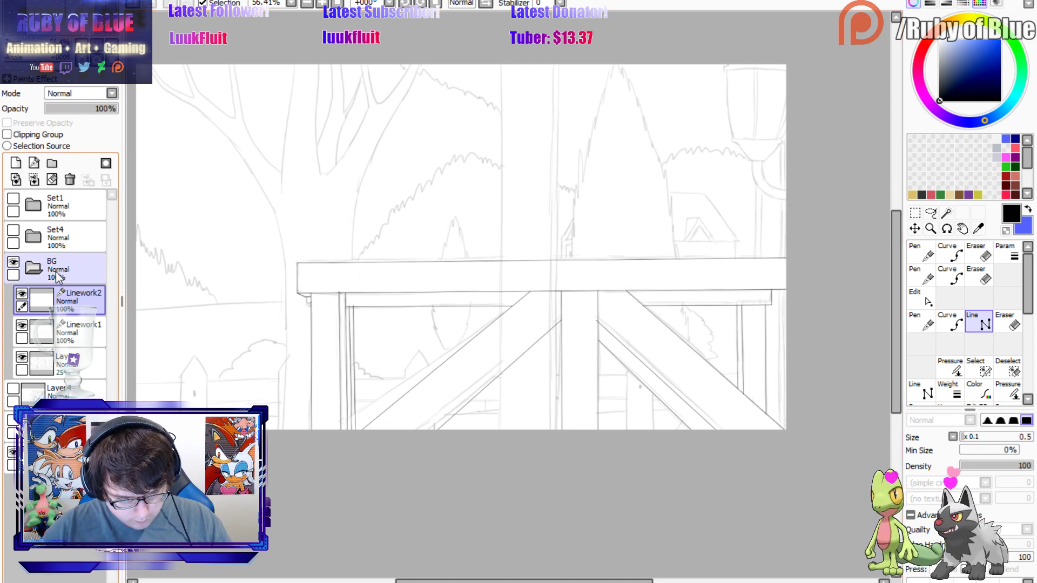
Hide and show Linework2 and Linework1 to check which lines each holds, returning to Linework2.
{"action": "left_click", "coordinate": [25, 268]}
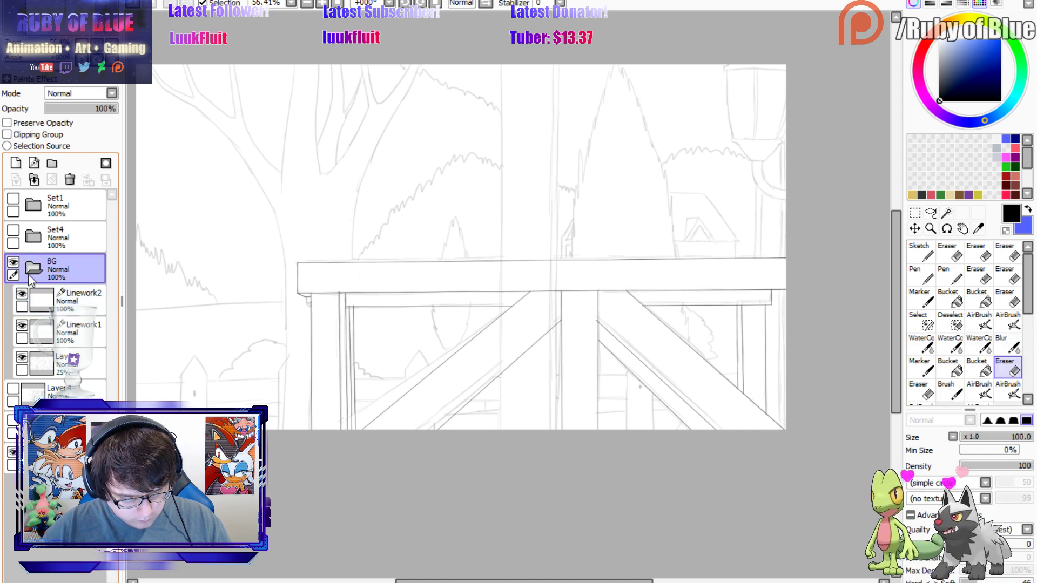
{"action": "left_click", "coordinate": [21, 293]}
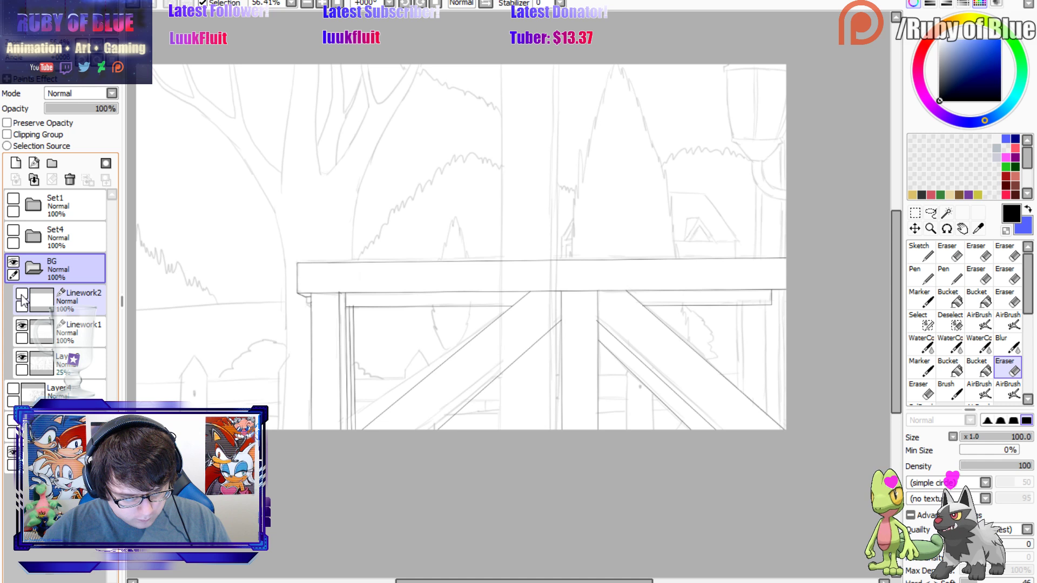
{"action": "left_click", "coordinate": [22, 326]}
{"action": "left_click", "coordinate": [22, 325]}
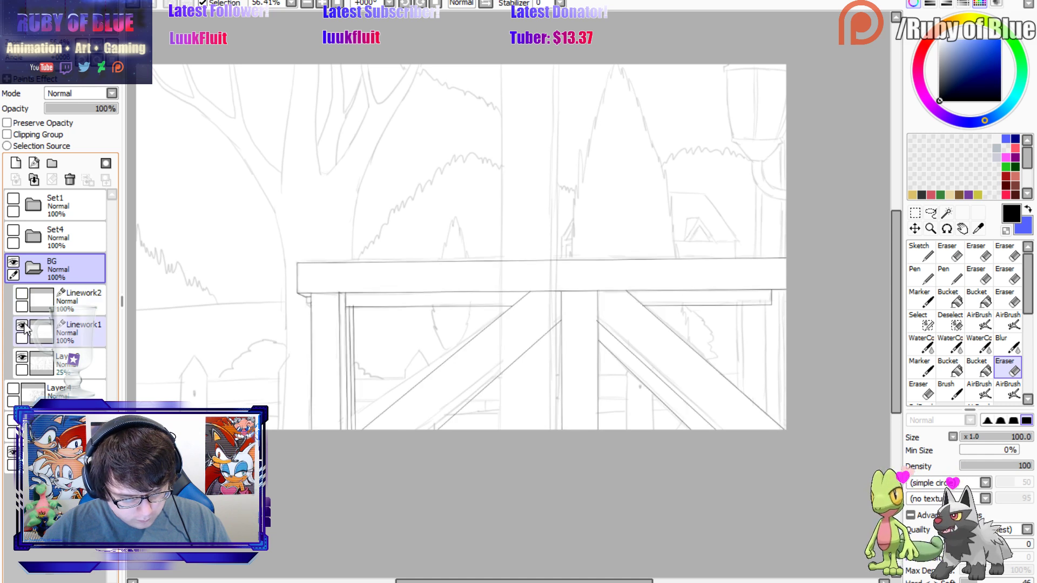
{"action": "left_click", "coordinate": [21, 293]}
{"action": "left_click", "coordinate": [43, 299]}
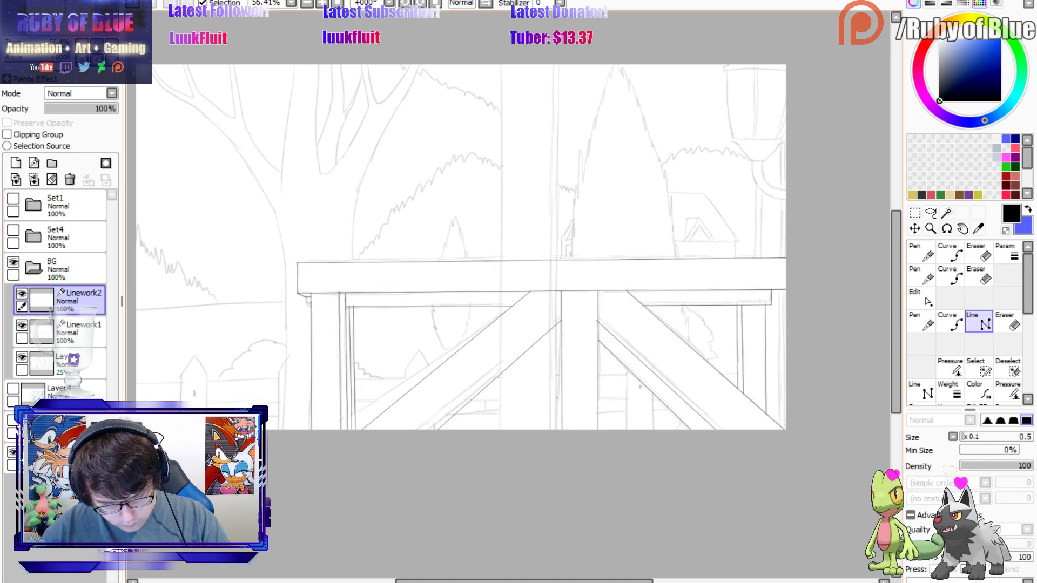
{"action": "left_click", "coordinate": [562, 335]}
{"action": "double_click", "coordinate": [453, 429]}
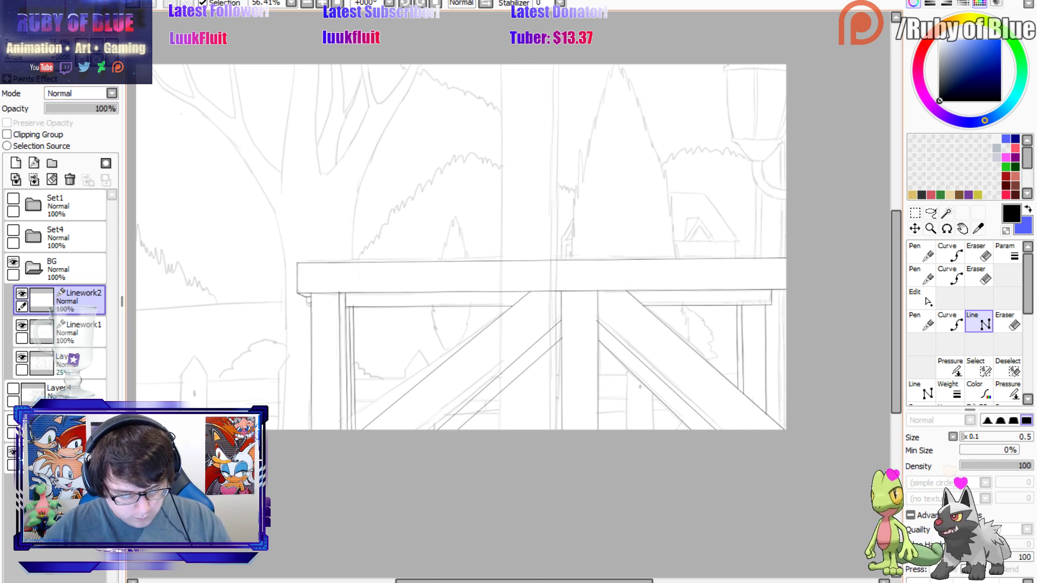
{"action": "key", "text": "n"}
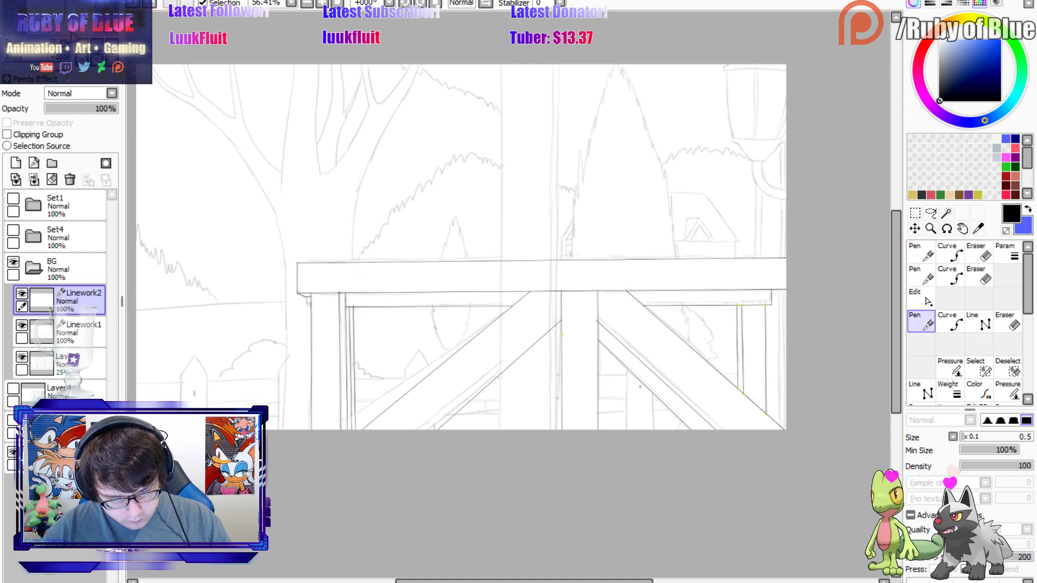
{"action": "left_click_drag", "start_coordinate": [508, 292], "coordinate": [520, 311]}
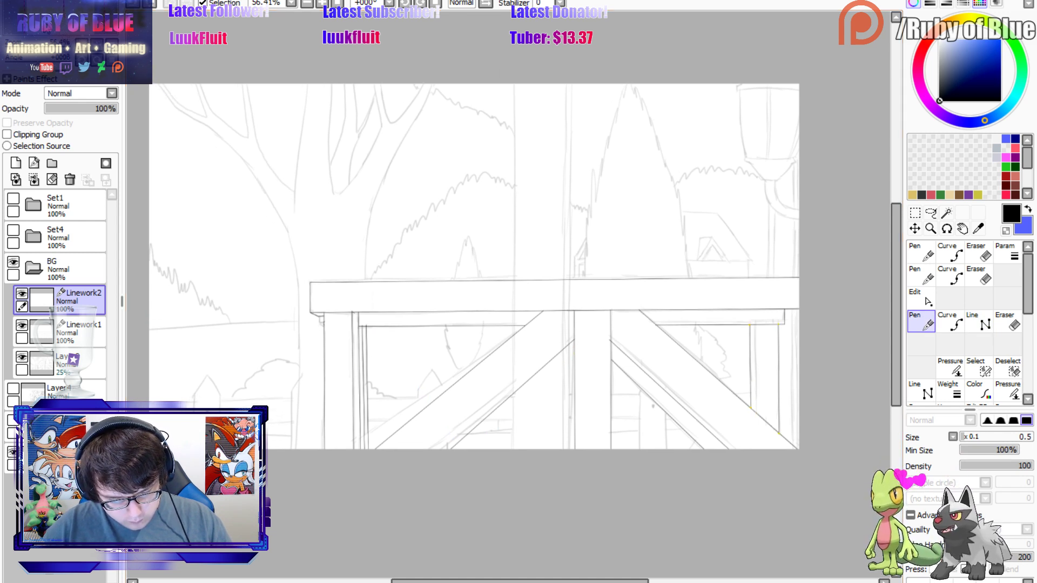
{"action": "key", "text": "ctrl+z"}
{"action": "key", "text": "ctrl+z"}
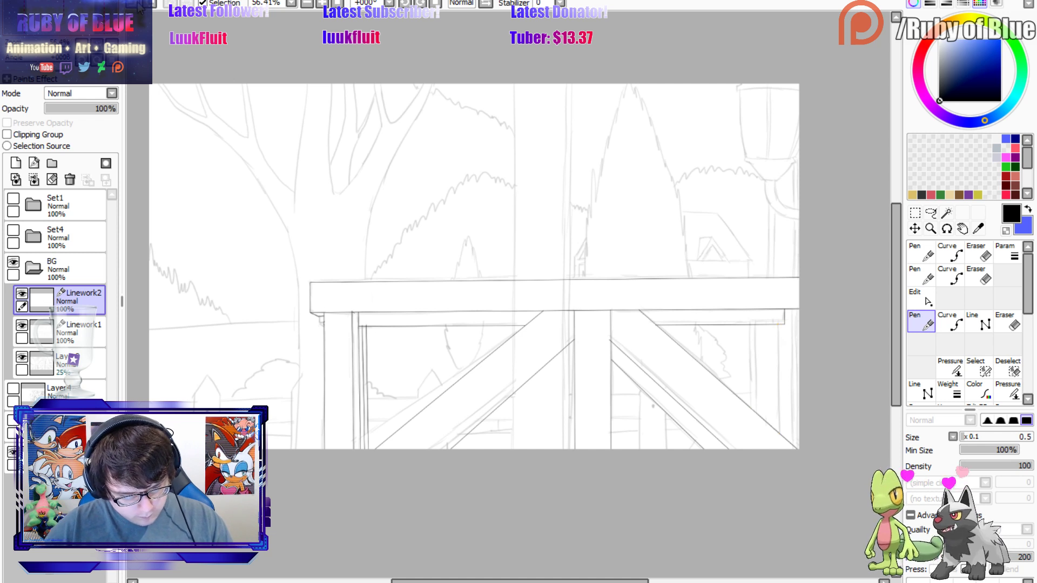
Redraw the far post's inner edge from rail to brace, and draw the left-hand brace's second lower line down to the canvas bottom.
{"action": "mouse_move", "coordinate": [778, 325]}
{"action": "left_mouse_down"}
{"action": "mouse_move", "coordinate": [779, 432]}
{"action": "mouse_move", "coordinate": [757, 413]}
{"action": "left_mouse_up"}
{"action": "left_click_drag", "start_coordinate": [576, 356], "coordinate": [470, 450]}
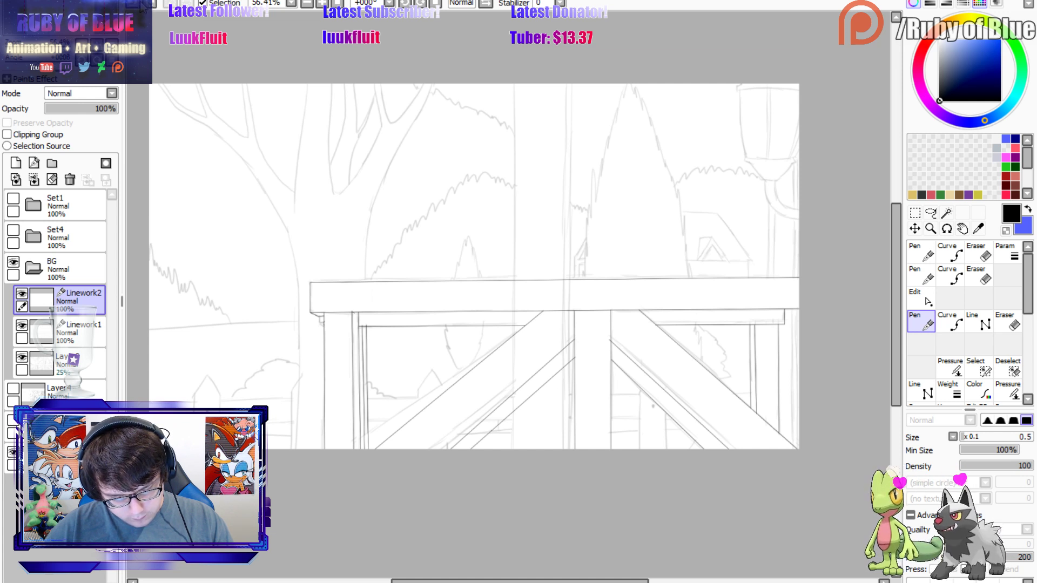
{"action": "key", "text": "ctrl+z"}
{"action": "left_click_drag", "start_coordinate": [576, 356], "coordinate": [471, 450]}
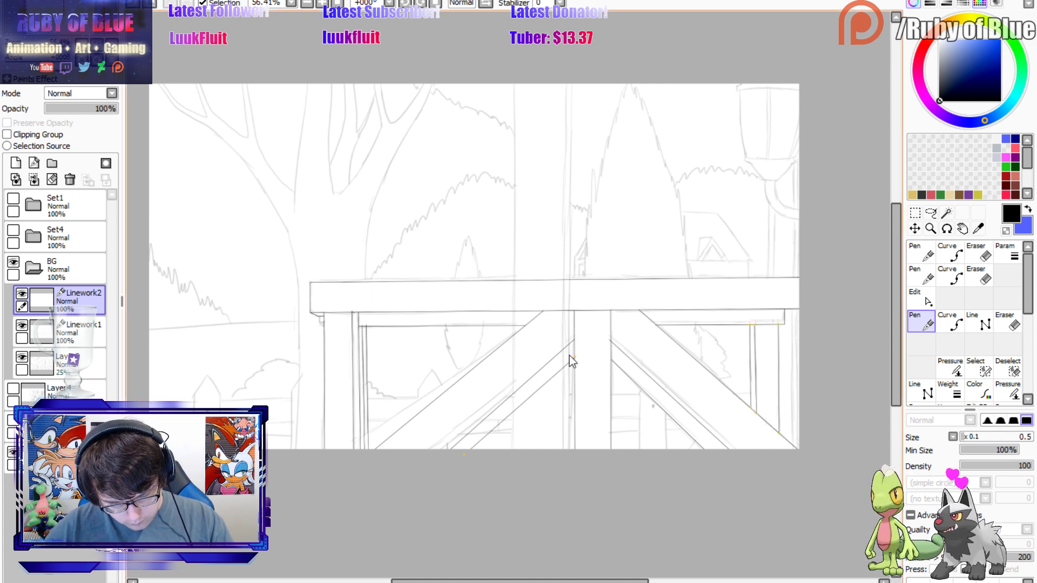
Draw the left-hand brace's lower parallel line to the canvas bottom and a vertical line down the middle post's left side.
{"action": "left_click_drag", "start_coordinate": [575, 356], "coordinate": [470, 449]}
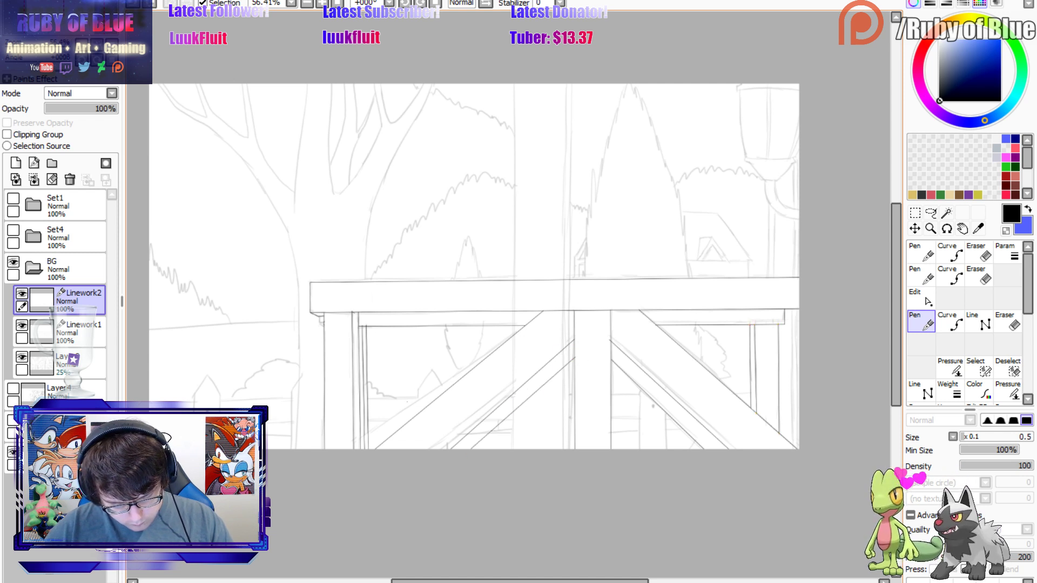
{"action": "left_click_drag", "start_coordinate": [575, 356], "coordinate": [448, 465]}
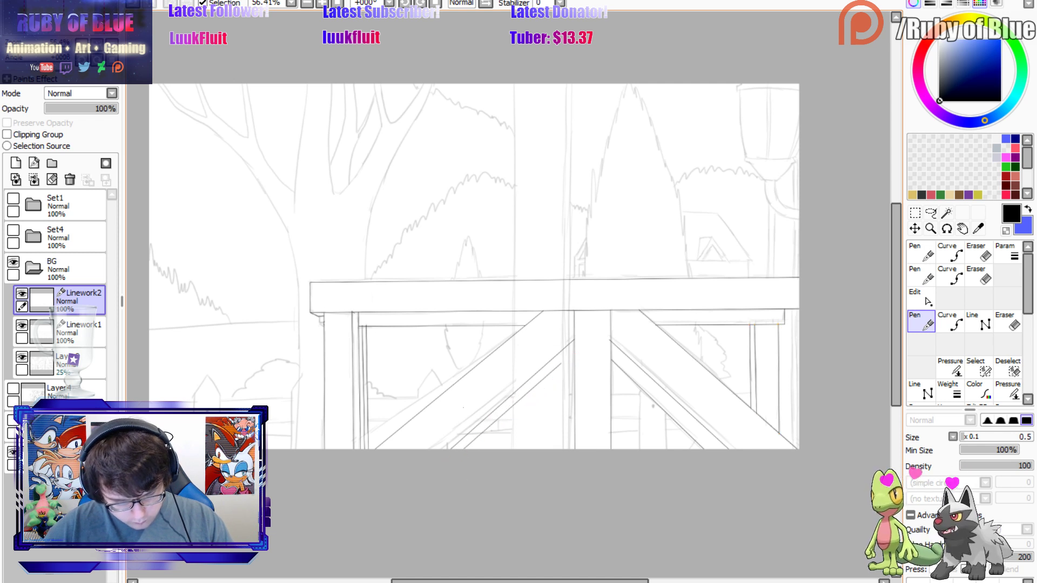
{"action": "left_click", "coordinate": [979, 323]}
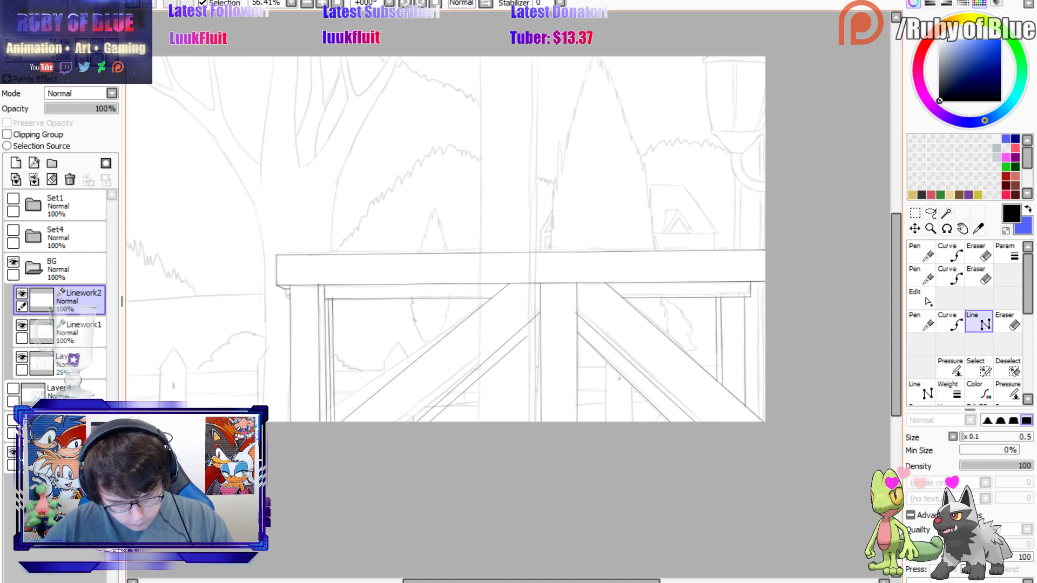
{"action": "left_click", "coordinate": [530, 321]}
{"action": "double_click", "coordinate": [529, 422]}
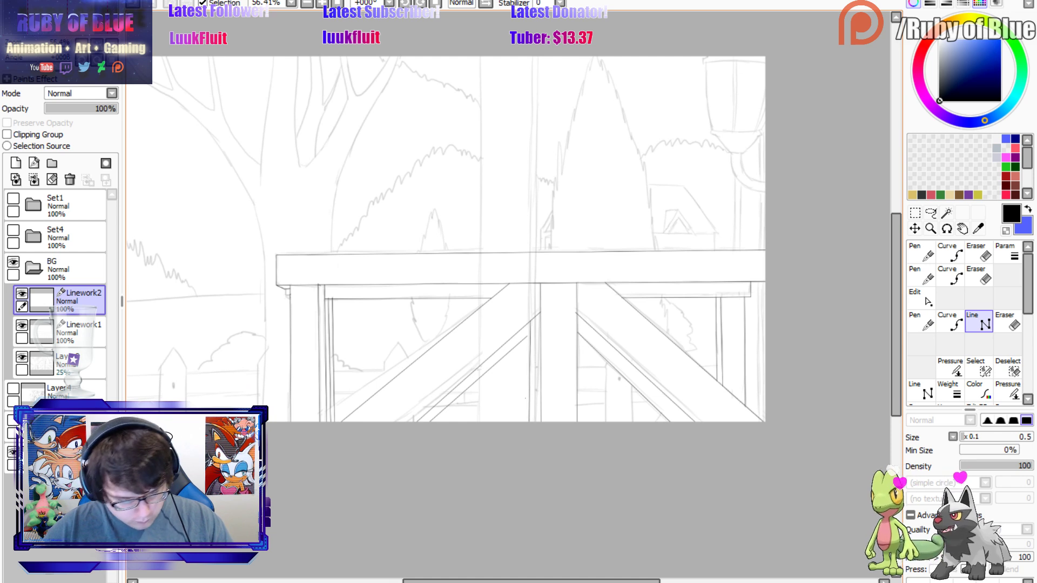
{"action": "left_click_drag", "start_coordinate": [529, 421], "coordinate": [530, 453]}
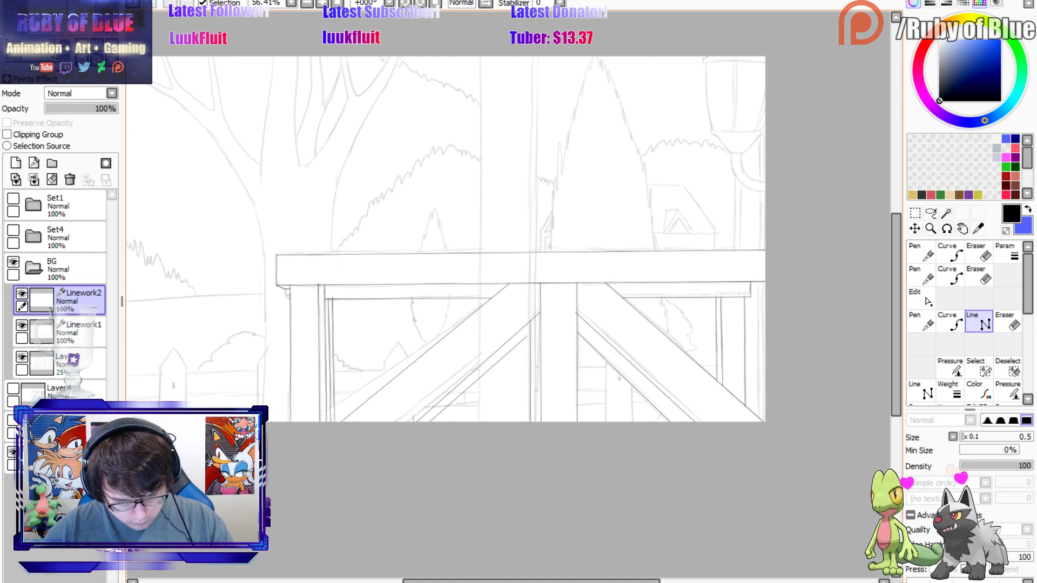
{"action": "left_click_drag", "start_coordinate": [527, 336], "coordinate": [528, 335]}
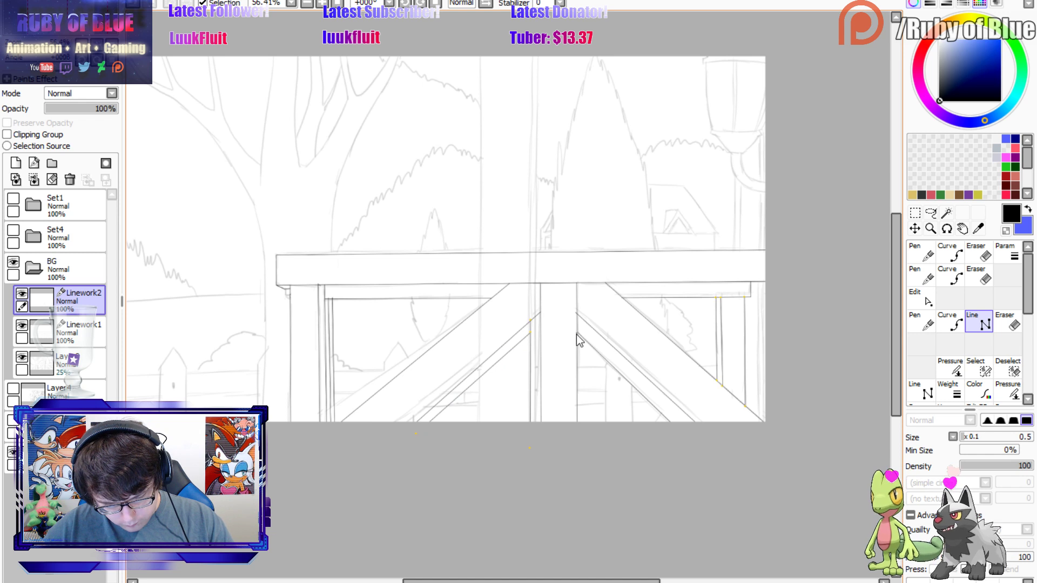
Merge Linework2 down into Linework1 and add a new linework layer above it for the lamp.
{"action": "left_click", "coordinate": [66, 322]}
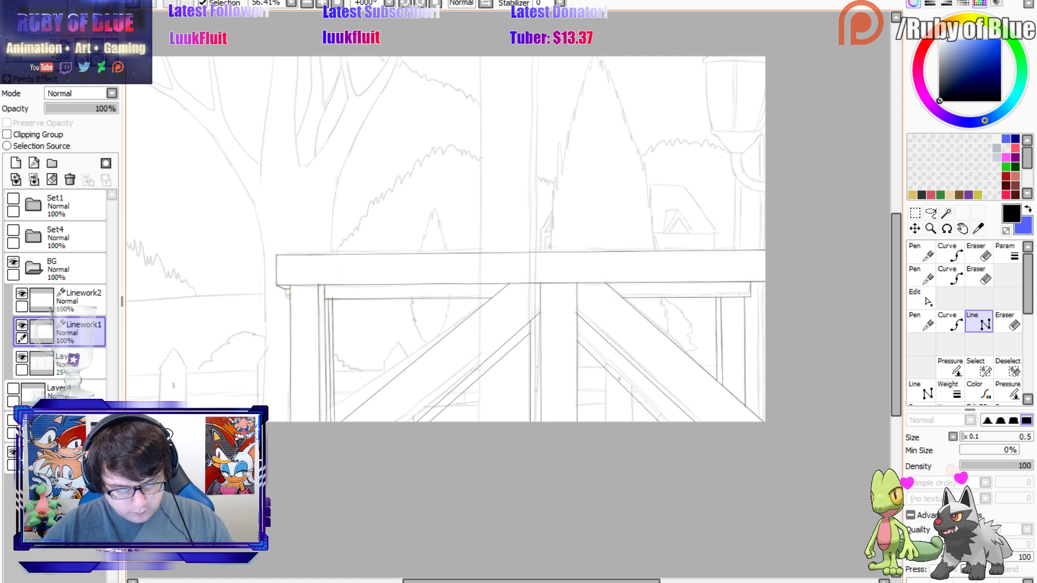
{"action": "left_click", "coordinate": [41, 297]}
{"action": "left_click", "coordinate": [34, 179]}
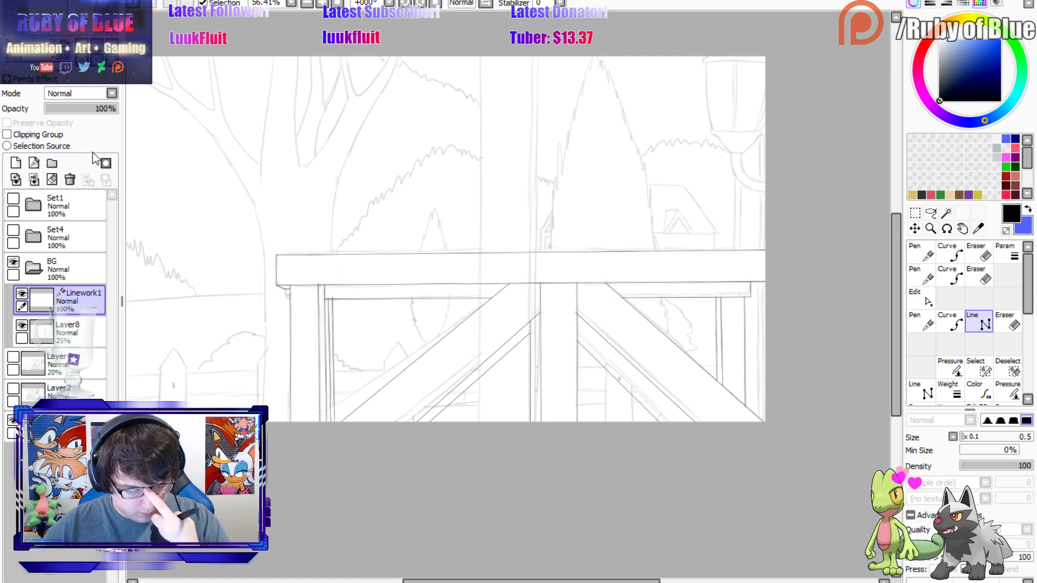
{"action": "left_click_drag", "start_coordinate": [38, 27], "coordinate": [61, 20]}
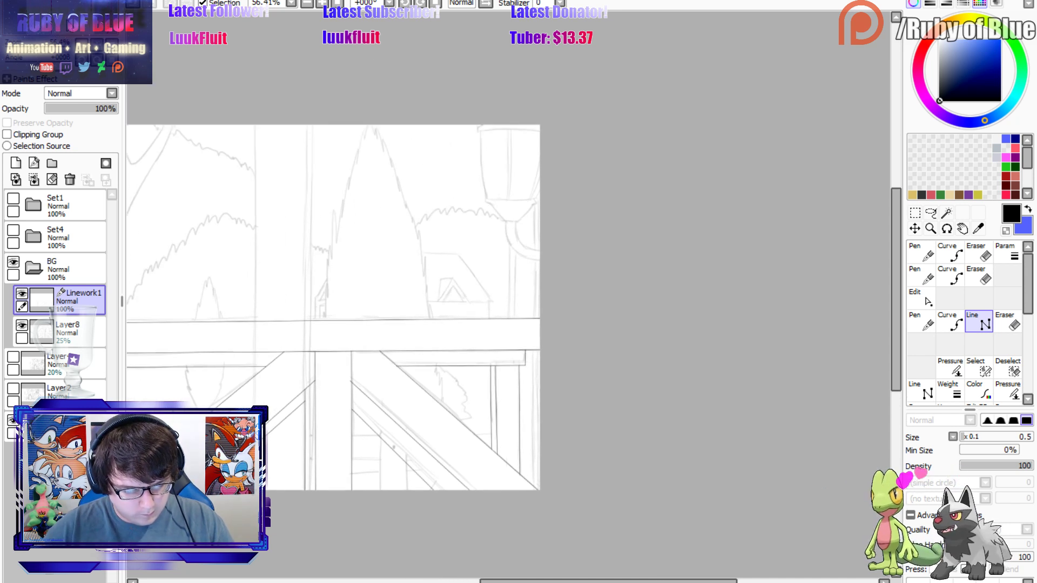
{"action": "left_click", "coordinate": [34, 163]}
Ink the street lamp's top rim, glass sides and funnel-shaped base with the Curve tool.
{"action": "key", "text": "c"}
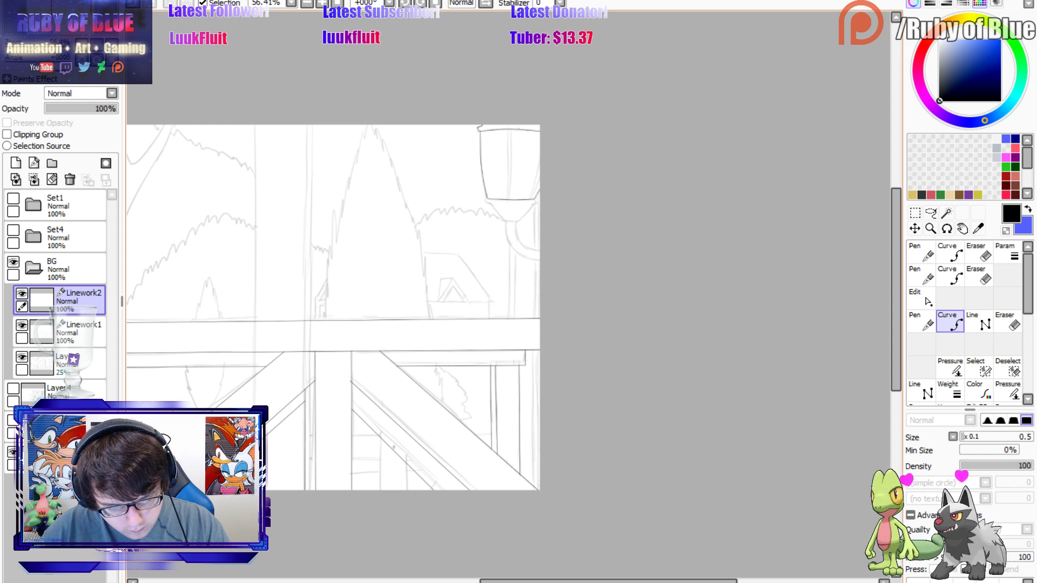
{"action": "double_click", "coordinate": [544, 186]}
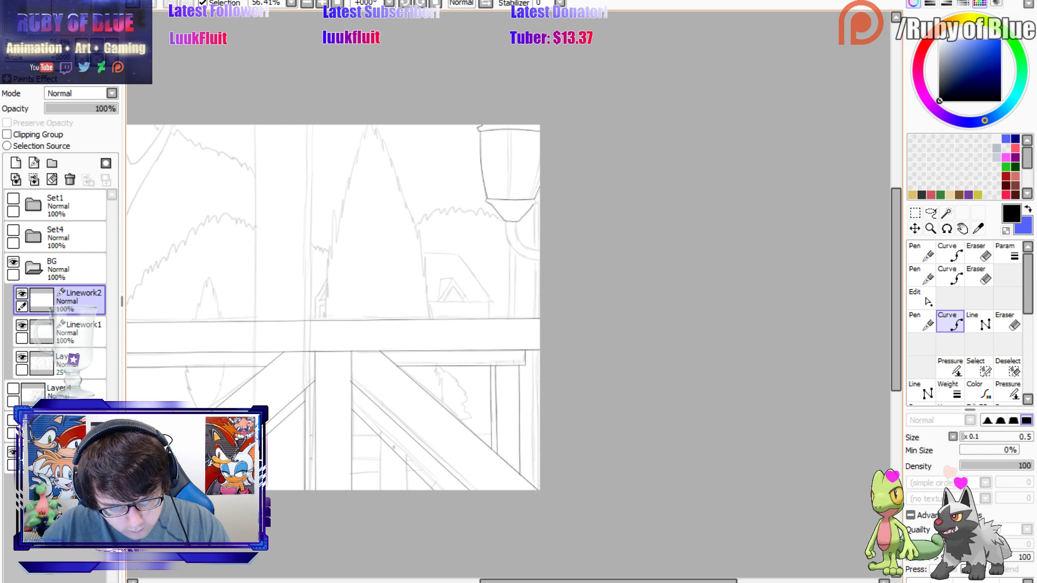
{"action": "double_click", "coordinate": [538, 203]}
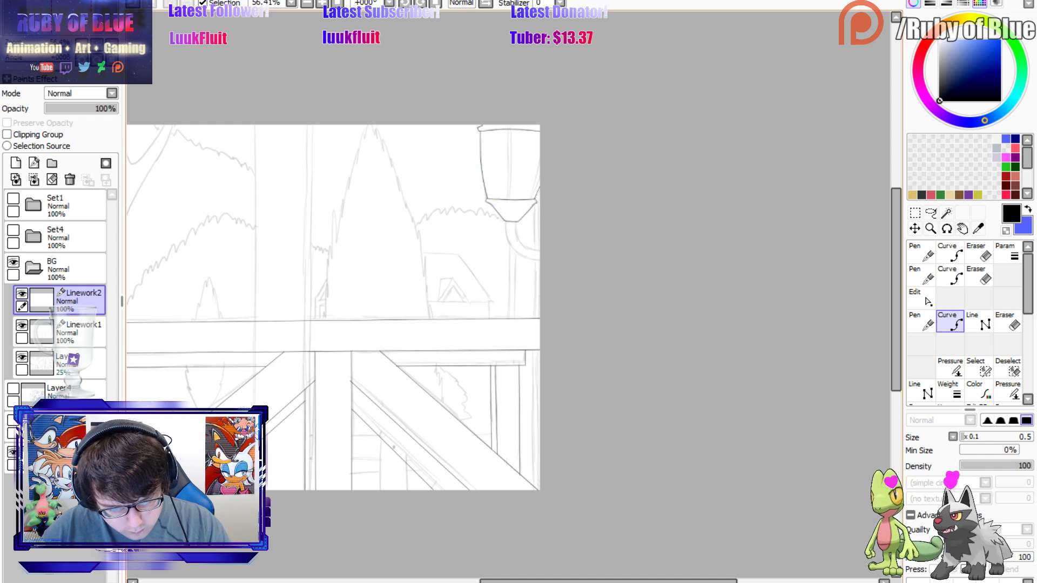
Draw both edges of the curved bracket under the lamp and the dividing bars on its glass.
{"action": "left_click", "coordinate": [506, 222]}
{"action": "left_click", "coordinate": [510, 244]}
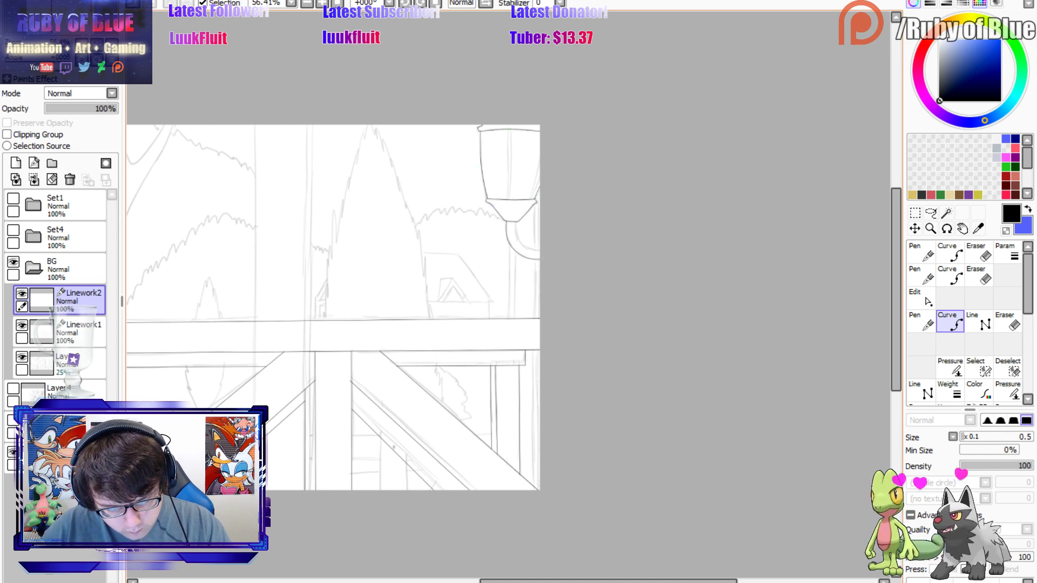
{"action": "left_click", "coordinate": [516, 222]}
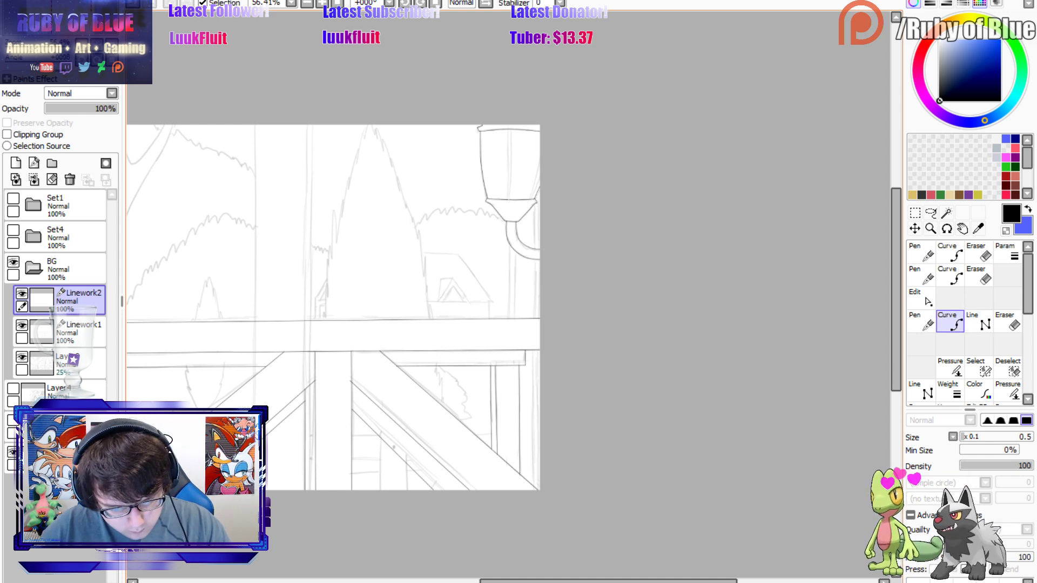
{"action": "left_click", "coordinate": [509, 199]}
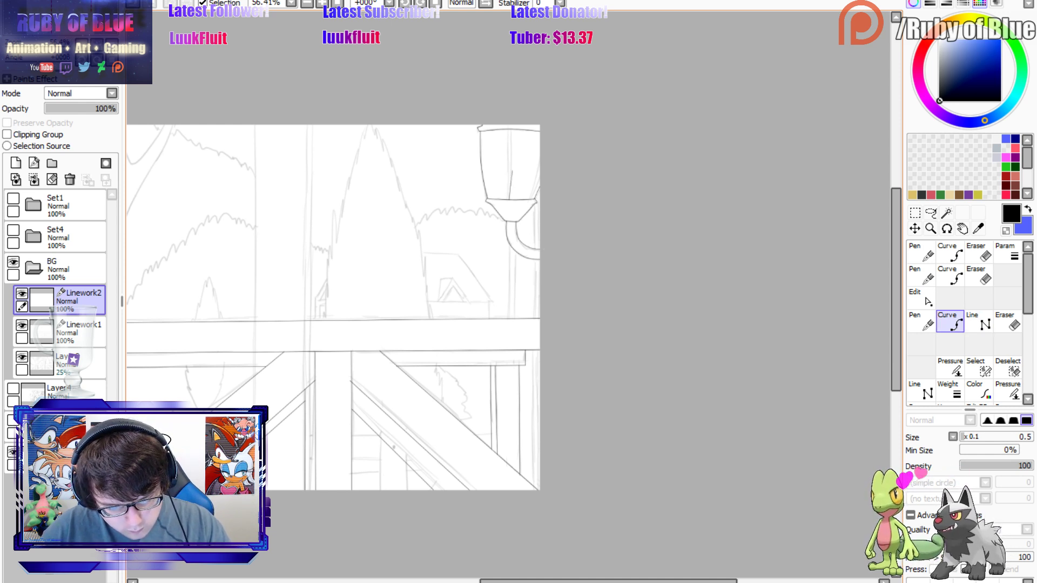
{"action": "left_click", "coordinate": [507, 200]}
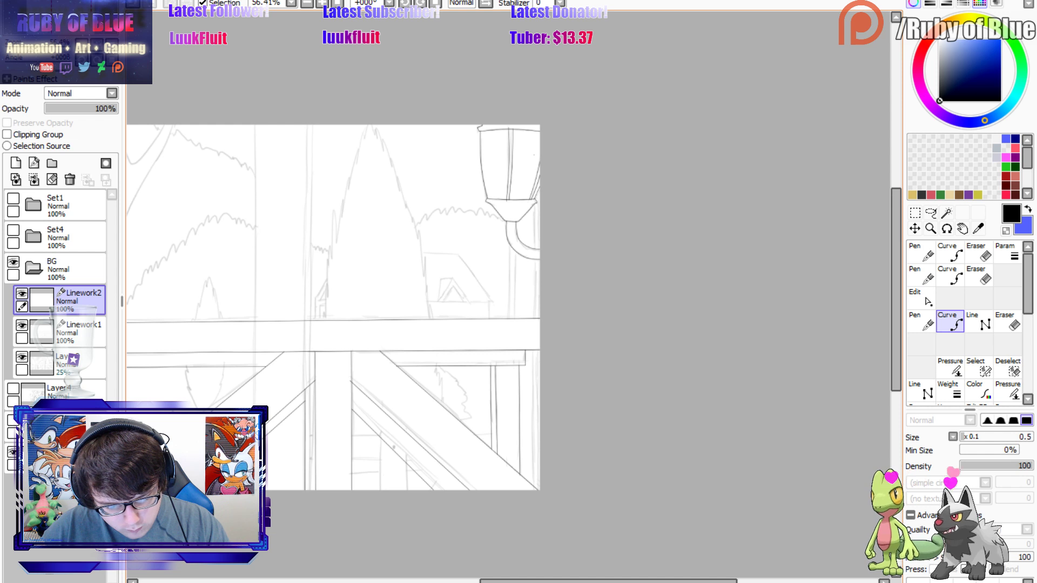
Hide and show Linework2 and Linework1 to compare which lines each layer holds.
{"action": "key", "text": "n"}
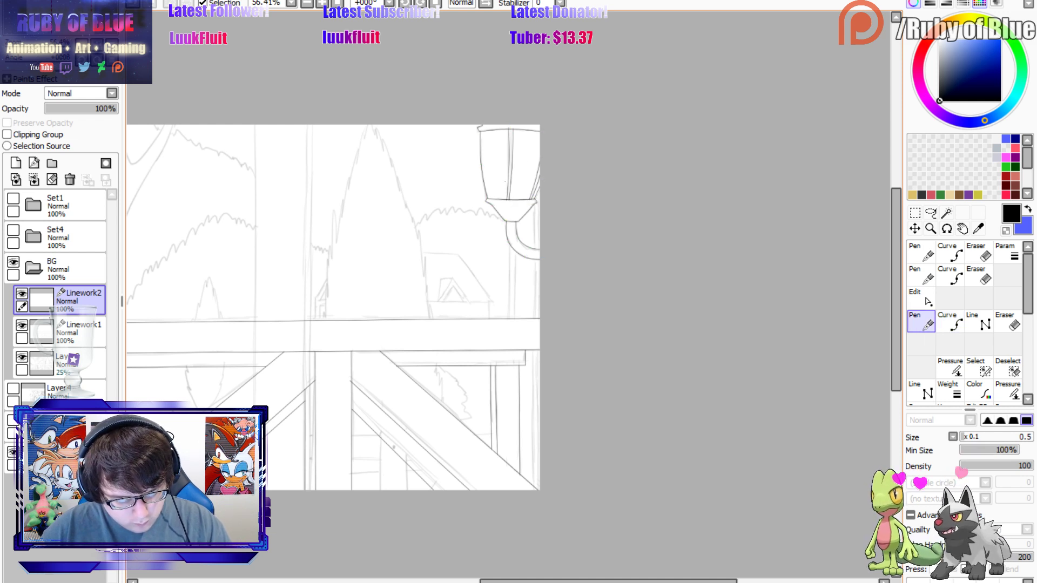
{"action": "left_click", "coordinate": [22, 293]}
{"action": "left_click", "coordinate": [22, 294]}
{"action": "left_click", "coordinate": [22, 294]}
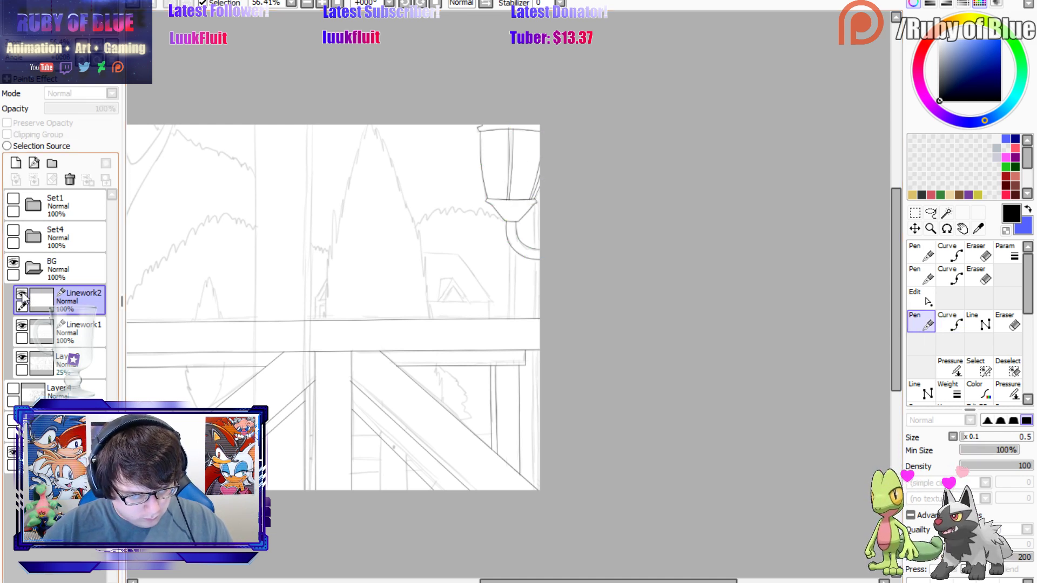
{"action": "left_click", "coordinate": [22, 326]}
{"action": "left_click", "coordinate": [21, 325]}
{"action": "left_click", "coordinate": [21, 294]}
{"action": "left_click", "coordinate": [22, 294]}
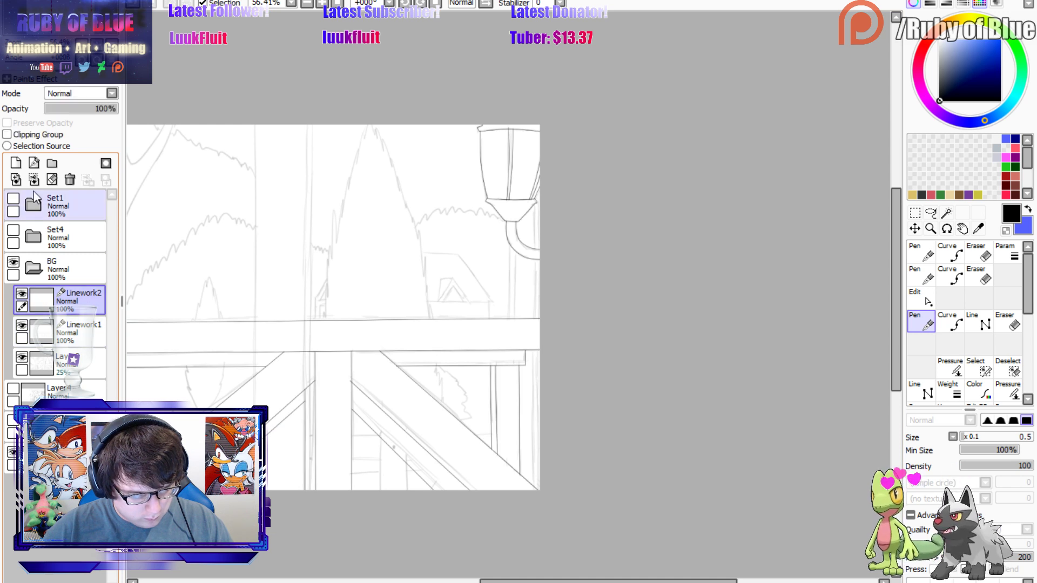
Draw the lamp post's vertical lines below the lantern with the Line tool and erase the part crossing the wooden beam.
{"action": "key", "text": "l"}
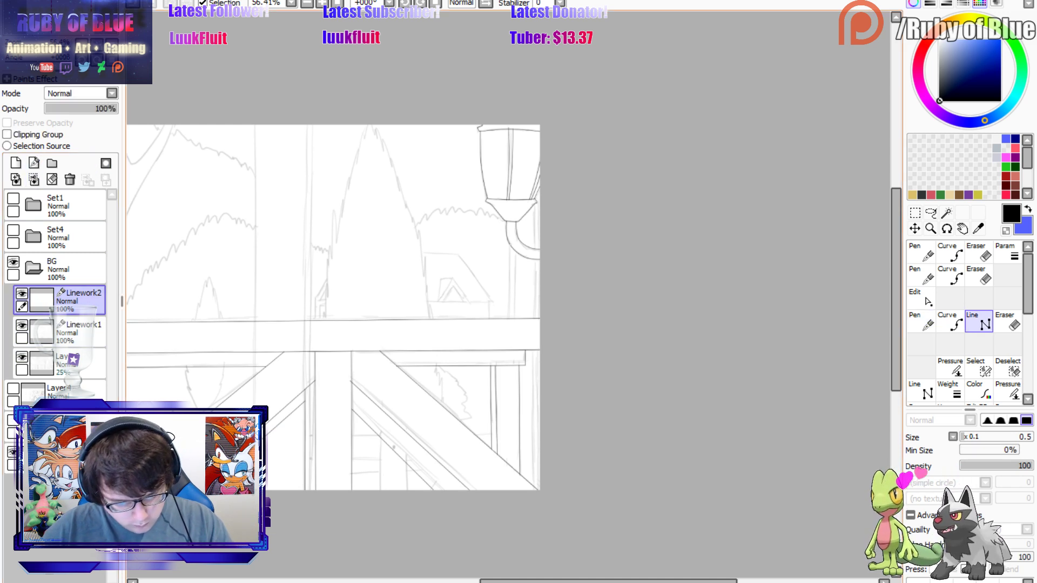
{"action": "left_click_drag", "start_coordinate": [508, 253], "coordinate": [508, 317]}
{"action": "left_click_drag", "start_coordinate": [514, 258], "coordinate": [513, 321]}
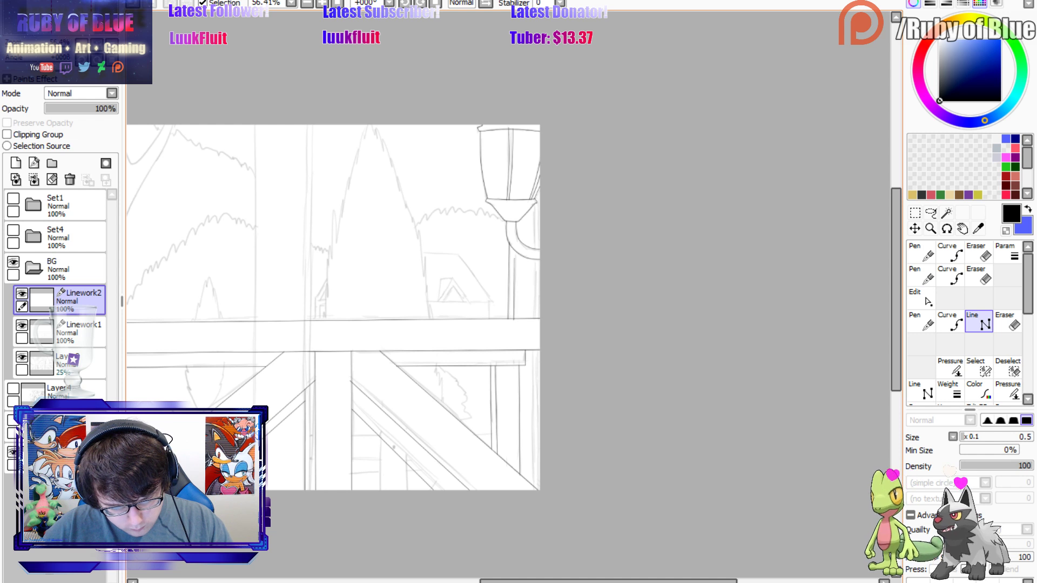
{"action": "mouse_move", "coordinate": [535, 204]}
{"action": "left_mouse_down"}
{"action": "mouse_move", "coordinate": [531, 486]}
{"action": "mouse_move", "coordinate": [537, 187]}
{"action": "mouse_move", "coordinate": [533, 204]}
{"action": "left_mouse_up"}
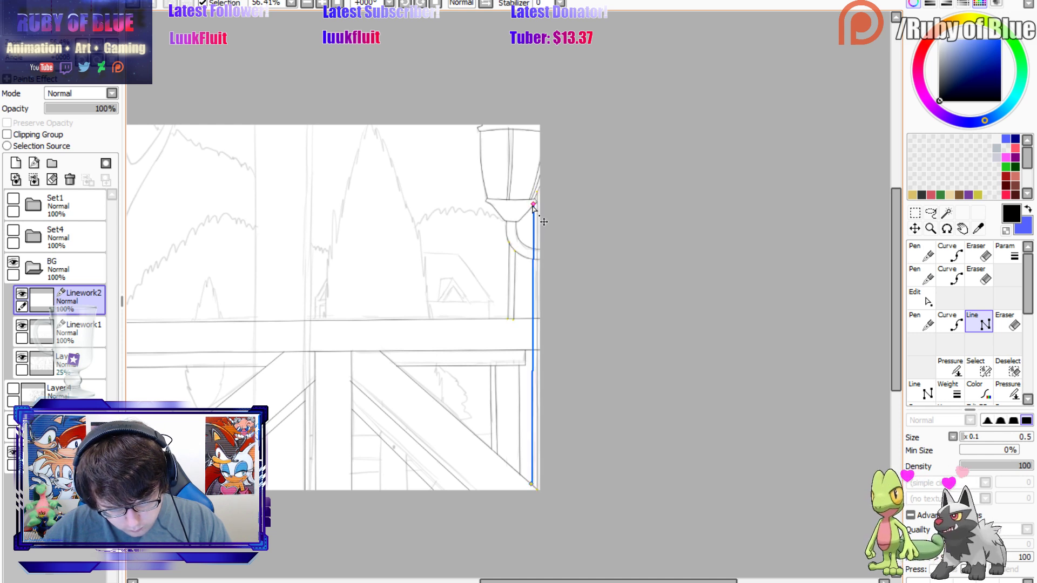
{"action": "key", "text": "e"}
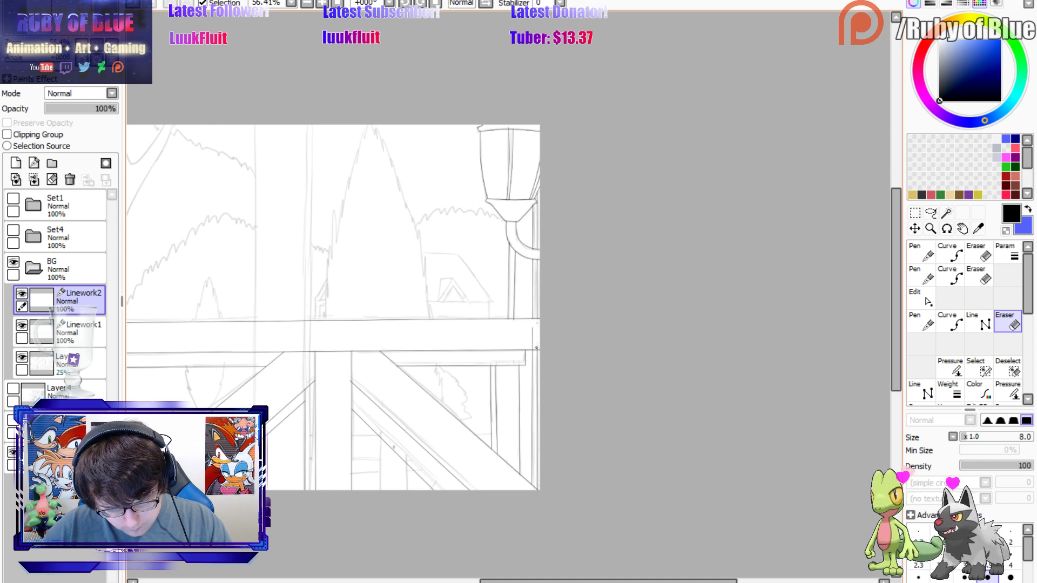
{"action": "left_click_drag", "start_coordinate": [533, 347], "coordinate": [537, 322]}
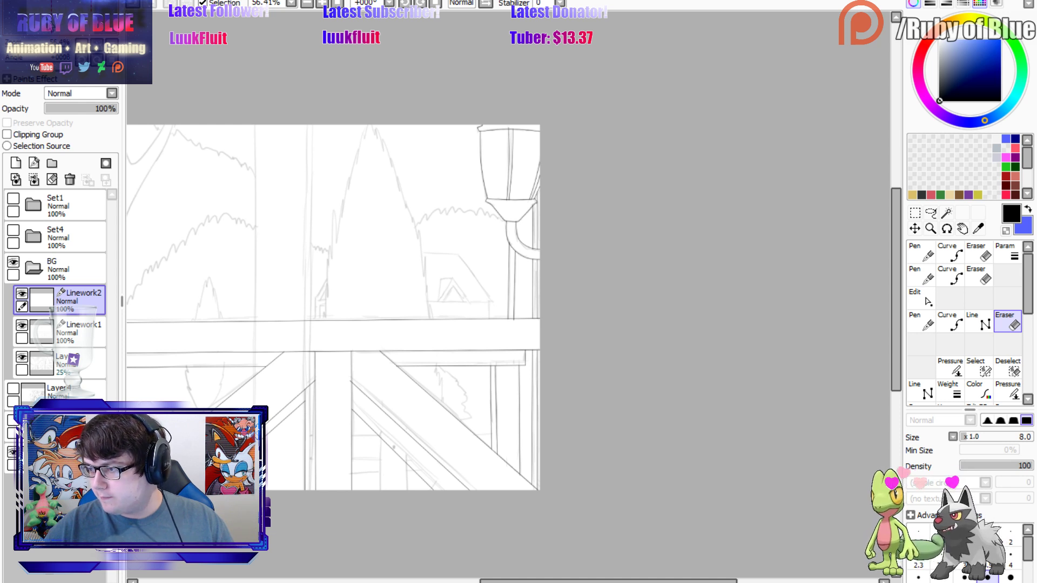
Ink the tree trunk's left edge as one curve from the canvas bottom up along the outer branch to the canvas top.
{"action": "left_click_drag", "start_coordinate": [51, 24], "coordinate": [32, 24]}
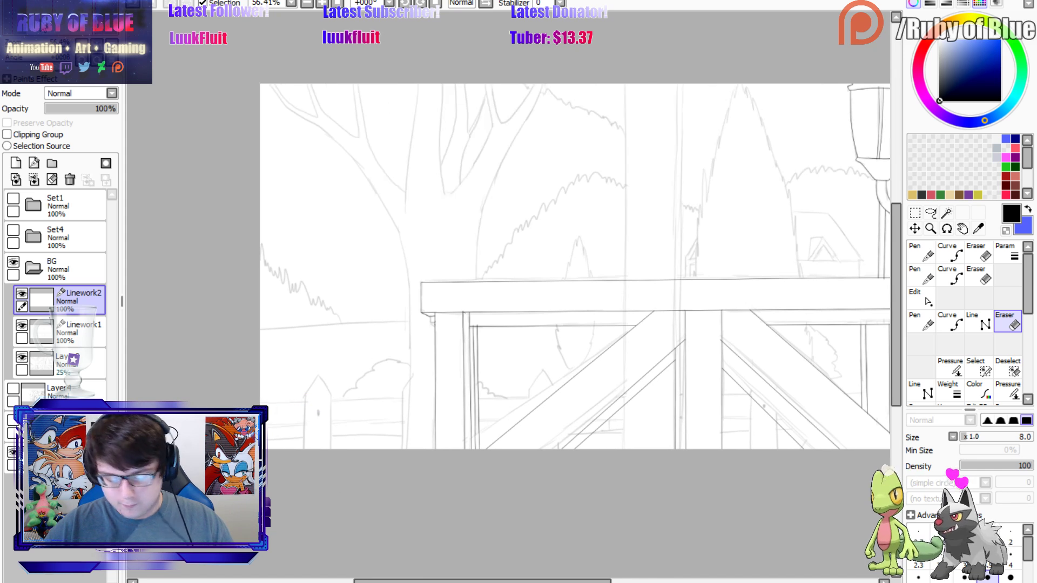
{"action": "key", "text": "c"}
{"action": "left_click", "coordinate": [410, 392]}
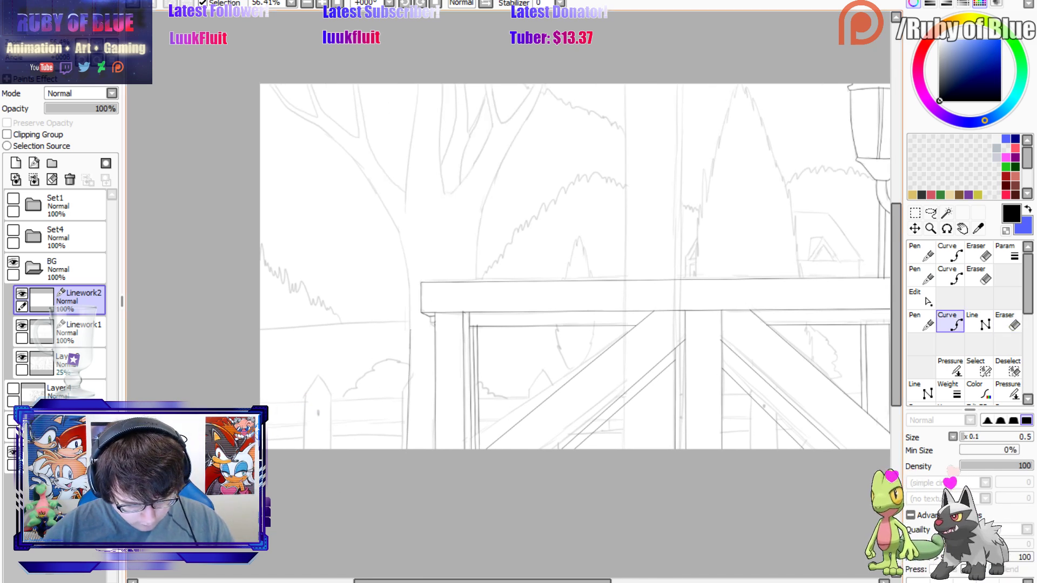
{"action": "left_click", "coordinate": [410, 329]}
{"action": "left_click", "coordinate": [401, 238]}
{"action": "left_click", "coordinate": [387, 209]}
{"action": "left_click", "coordinate": [318, 126]}
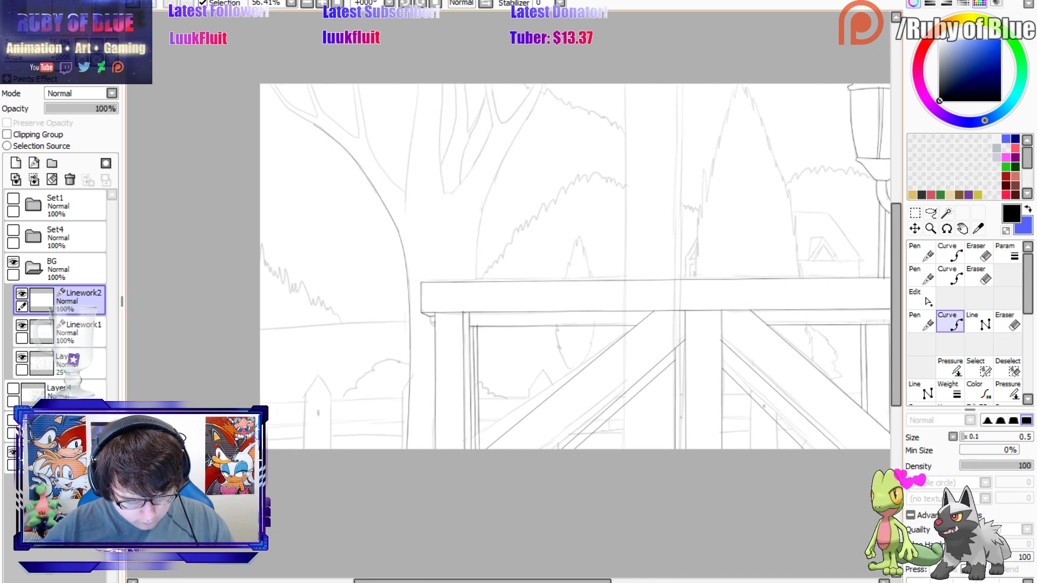
{"action": "left_click", "coordinate": [290, 111]}
{"action": "left_click", "coordinate": [270, 85]}
Ink the inner edges of the tree's left branches, forming the narrow forks down to the trunk.
{"action": "left_click", "coordinate": [274, 85]}
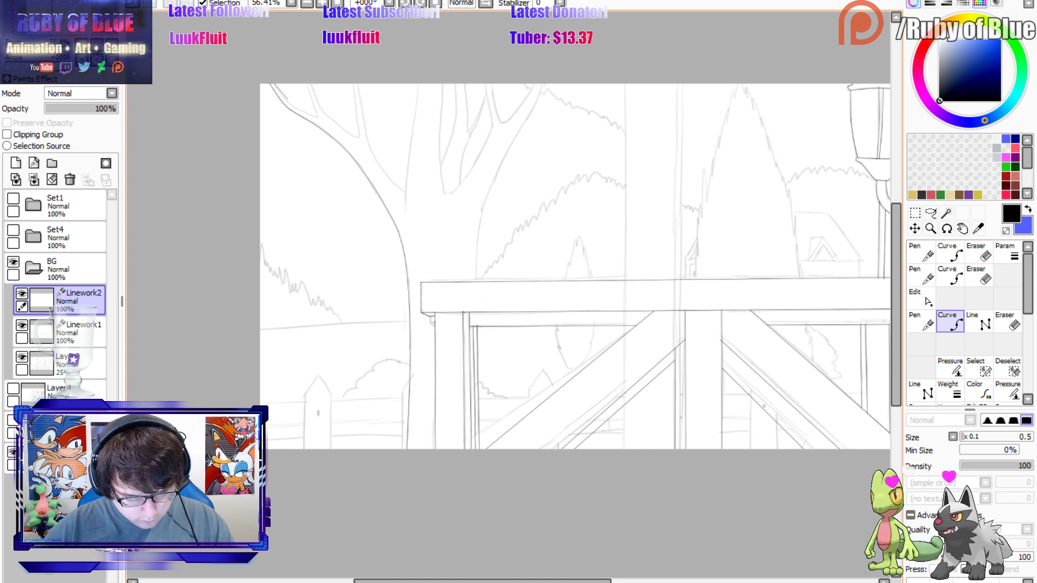
{"action": "left_click", "coordinate": [291, 104]}
{"action": "left_click", "coordinate": [316, 117]}
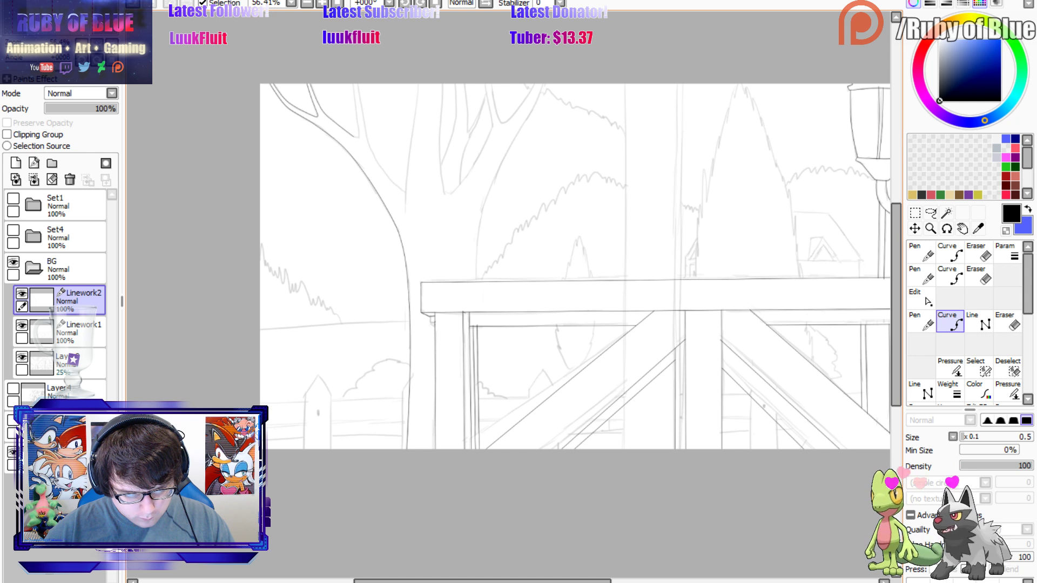
{"action": "left_click", "coordinate": [357, 116]}
{"action": "left_click", "coordinate": [352, 85]}
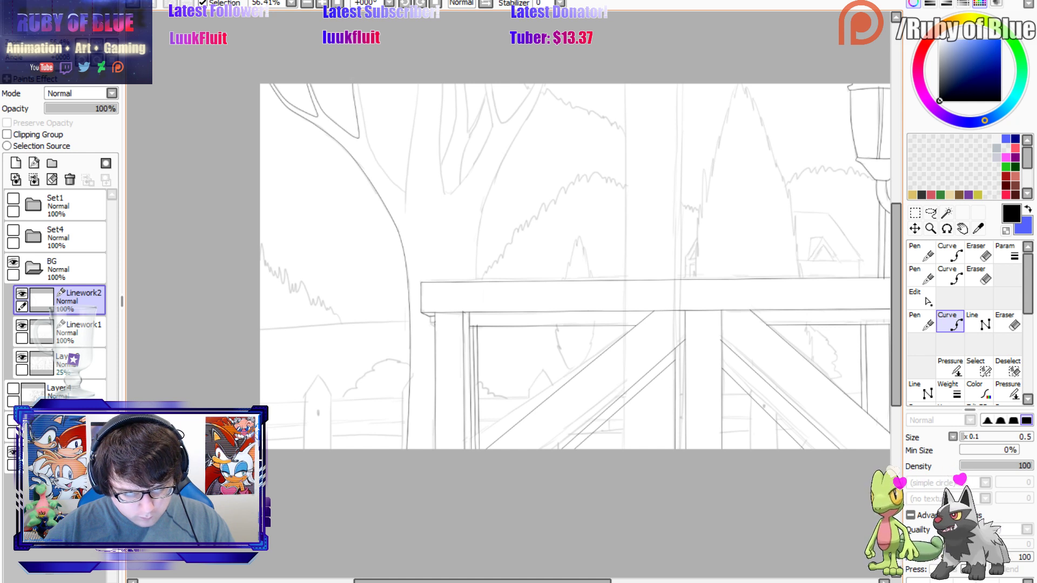
{"action": "left_click", "coordinate": [358, 85]}
{"action": "left_click", "coordinate": [363, 120]}
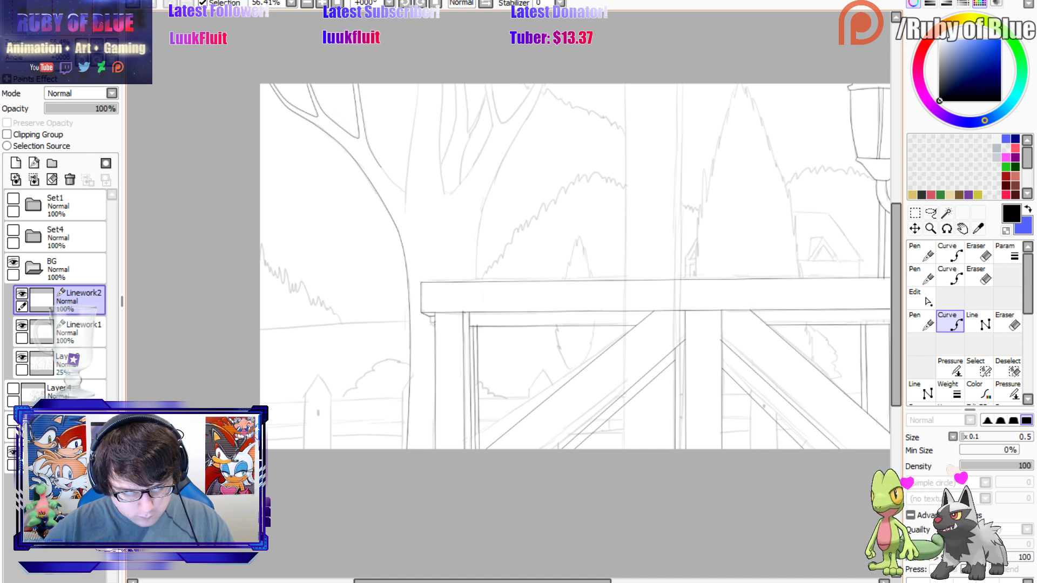
{"action": "left_click", "coordinate": [405, 192]}
Draw the left edge of the tree's central branch from the trunk fork up to the canvas top.
{"action": "key", "text": "n"}
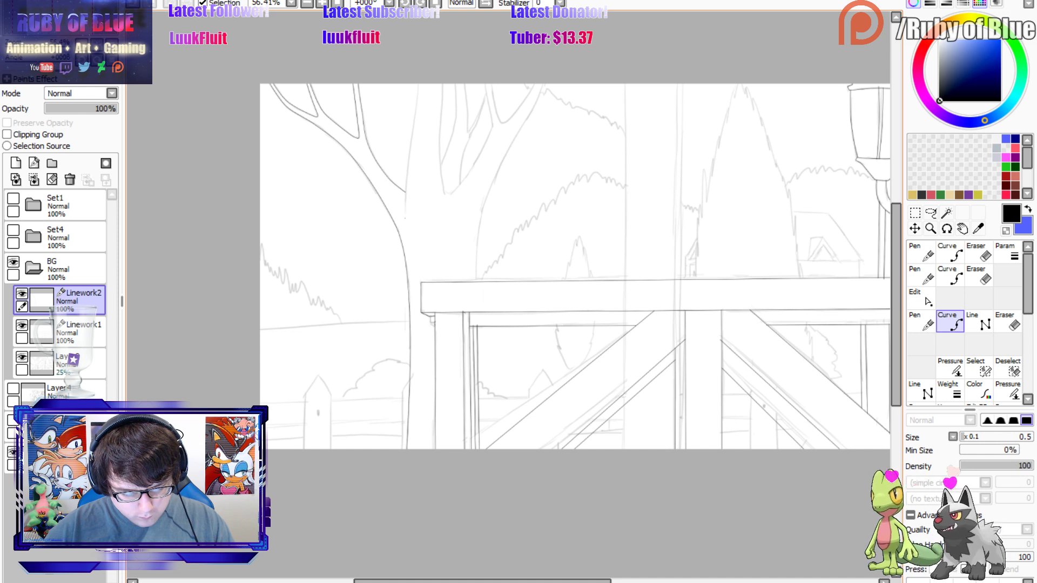
{"action": "left_click", "coordinate": [405, 217]}
{"action": "left_click", "coordinate": [406, 182]}
{"action": "left_click", "coordinate": [418, 85]}
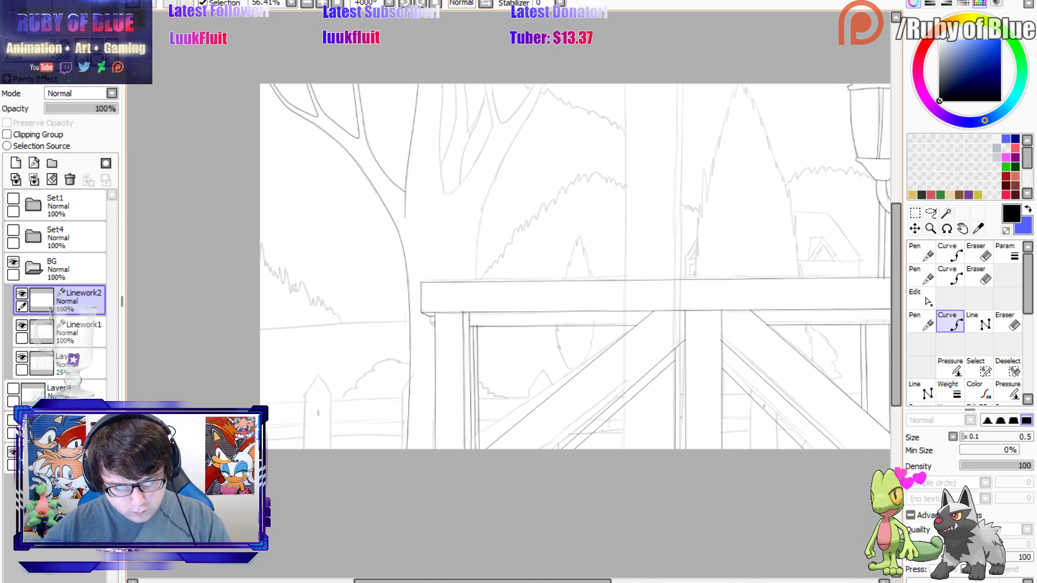
Draw the deep fork between the central and right-hand branches, curving from the canvas top down and back up.
{"action": "left_click", "coordinate": [442, 85]}
{"action": "left_click", "coordinate": [440, 161]}
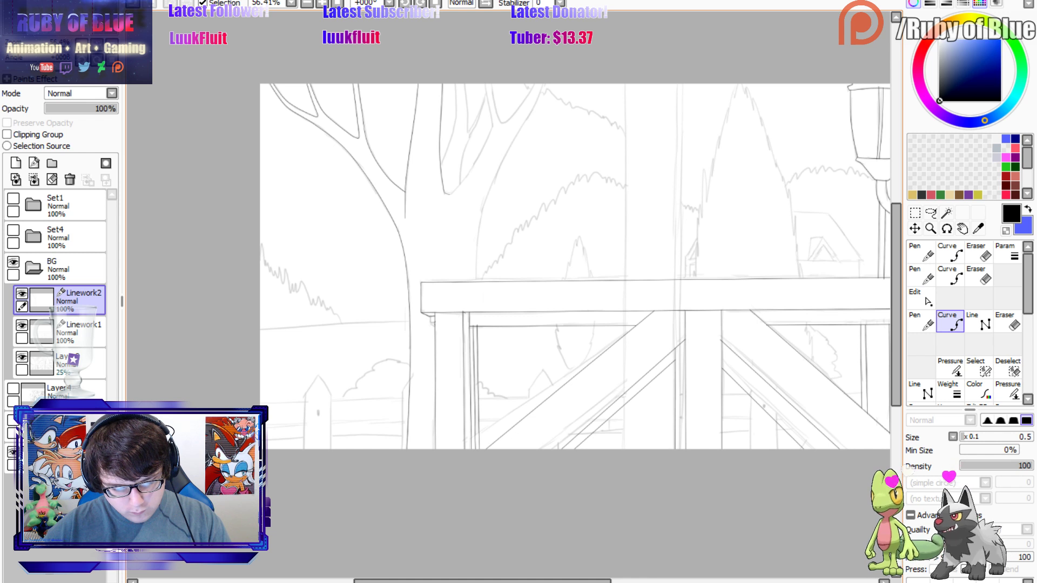
{"action": "left_click", "coordinate": [468, 177]}
{"action": "left_click", "coordinate": [491, 126]}
{"action": "left_click", "coordinate": [487, 95]}
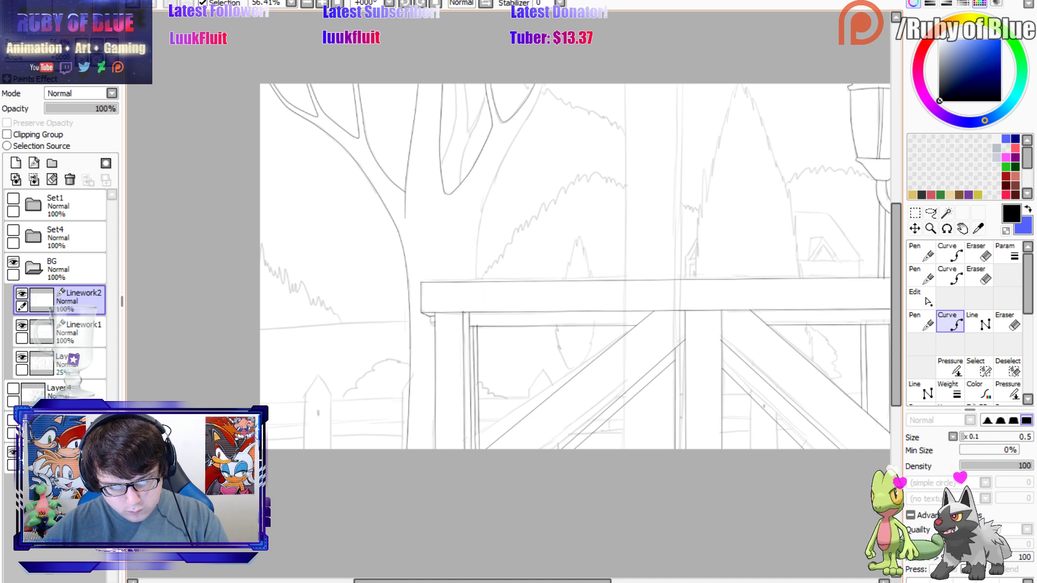
Ink the right edge of the tree trunk as one curve from the canvas top down to the horizontal beam.
{"action": "left_click", "coordinate": [542, 85]}
{"action": "left_click", "coordinate": [533, 110]}
{"action": "left_click", "coordinate": [505, 160]}
{"action": "left_click", "coordinate": [482, 216]}
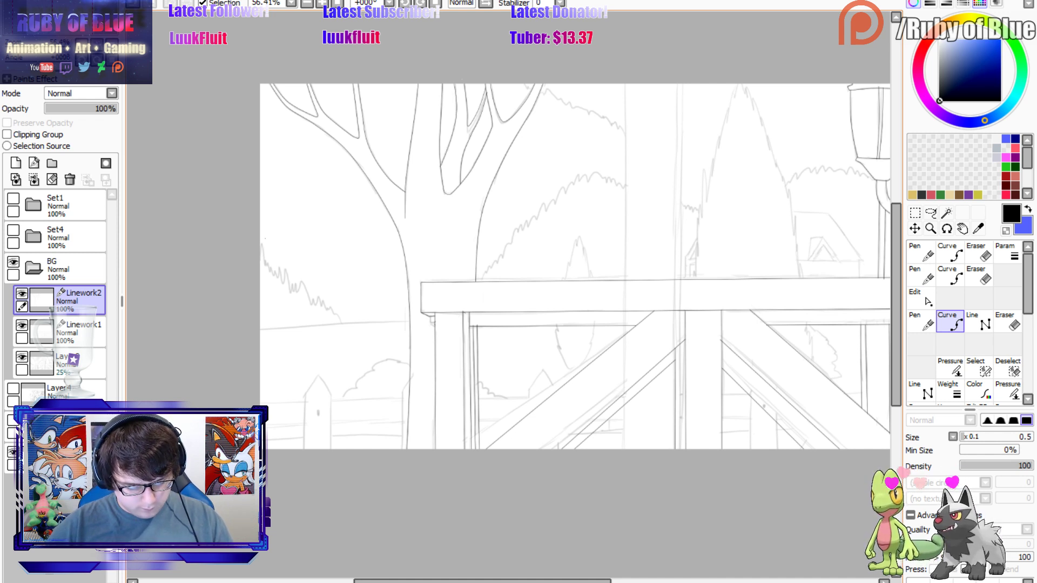
Draw two straight horizontal fence rail lines from the canvas's left edge across behind the tree and wooden beams.
{"action": "mouse_move", "coordinate": [38, 32]}
{"action": "left_mouse_down"}
{"action": "mouse_move", "coordinate": [61, 33]}
{"action": "mouse_move", "coordinate": [39, 34]}
{"action": "left_mouse_up"}
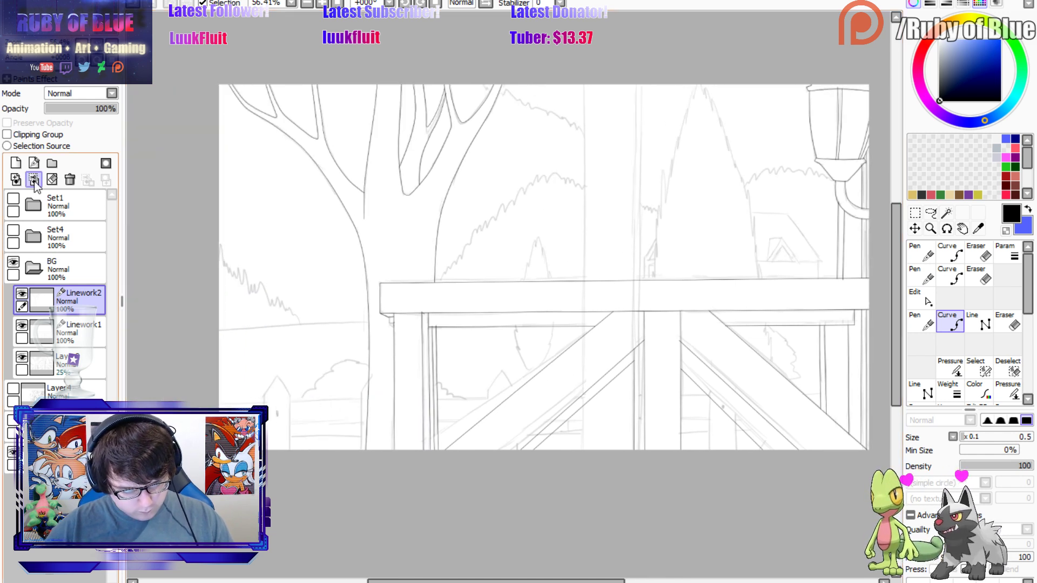
{"action": "left_click", "coordinate": [978, 321]}
{"action": "left_click", "coordinate": [219, 402]}
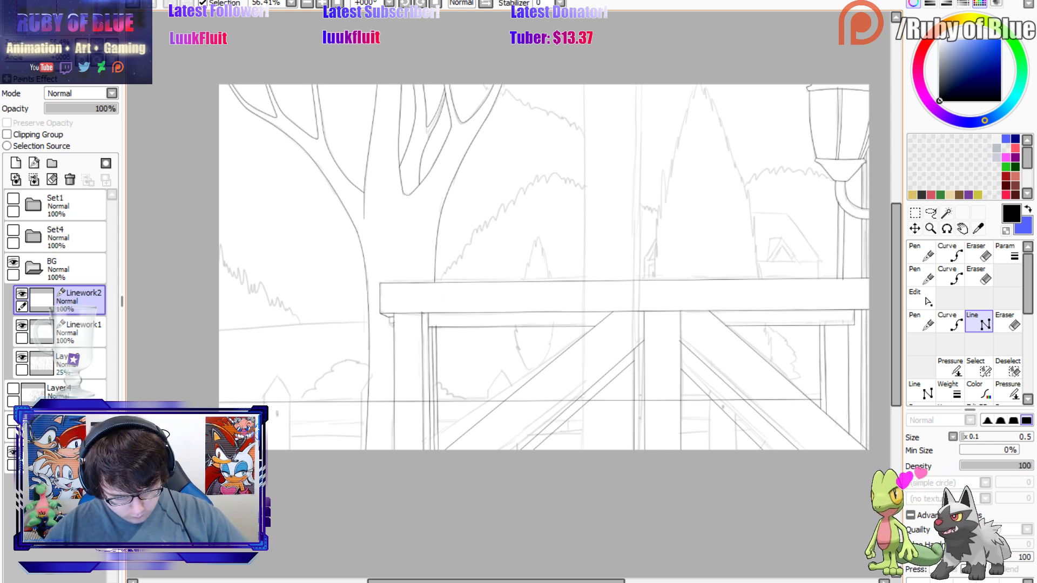
{"action": "left_click", "coordinate": [219, 425]}
{"action": "double_click", "coordinate": [736, 421]}
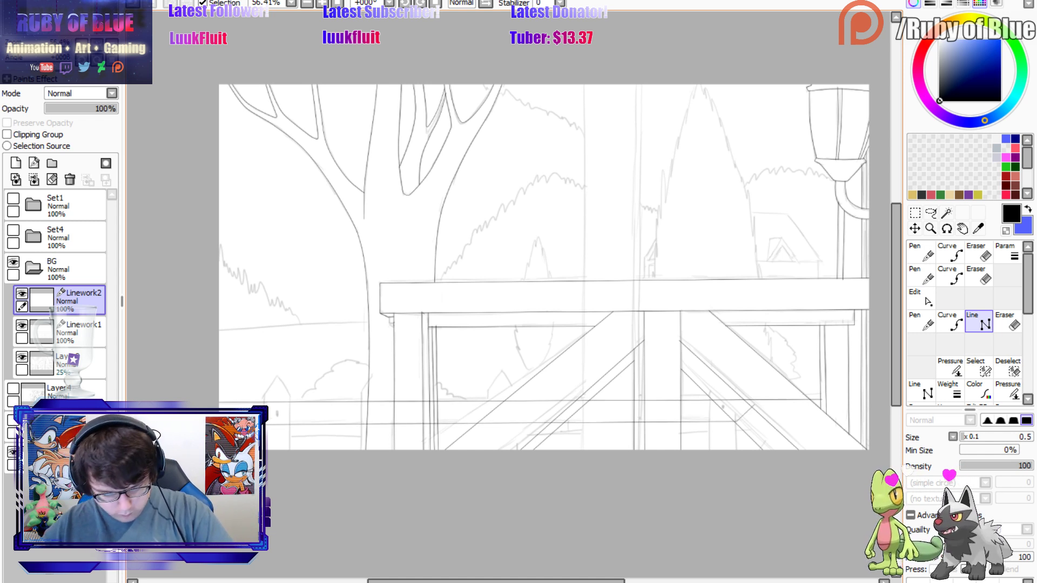
Erase the fence rail lines where they cross the diagonal braces, the vertical posts and the tree trunk.
{"action": "left_click", "coordinate": [921, 321]}
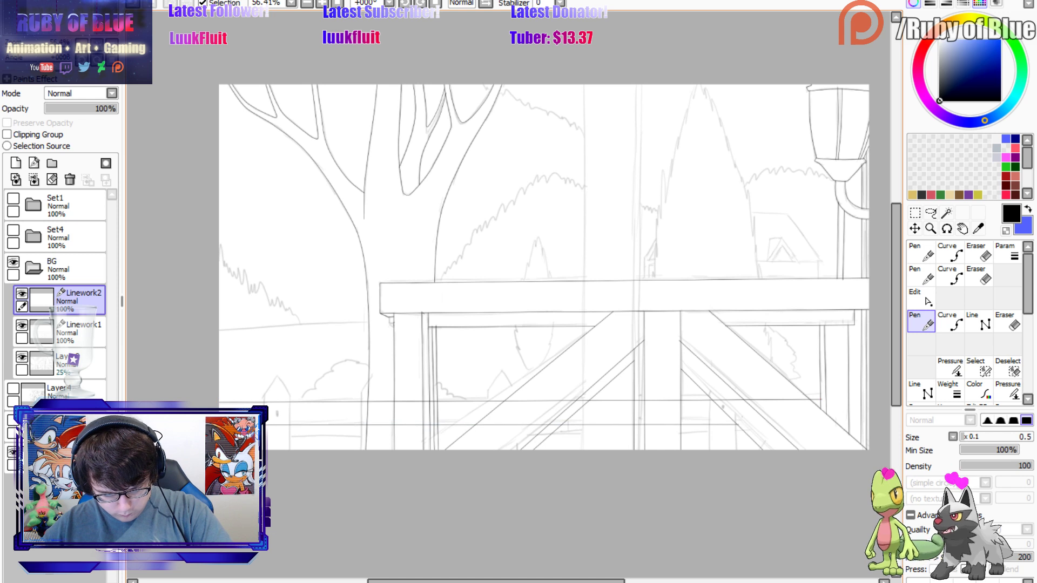
{"action": "key", "text": "e"}
{"action": "left_click", "coordinate": [740, 427]}
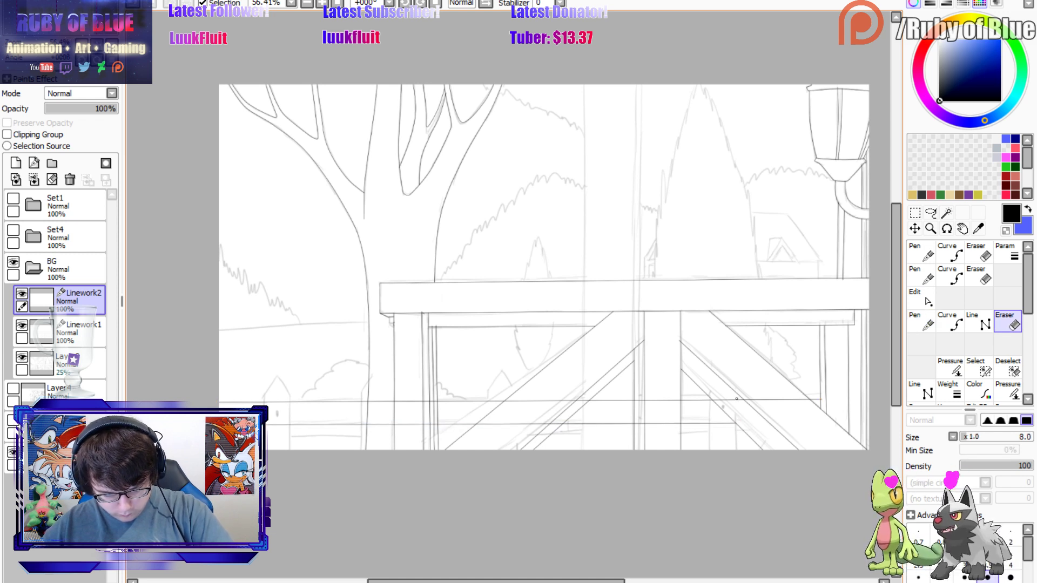
{"action": "left_click_drag", "start_coordinate": [714, 398], "coordinate": [787, 398]}
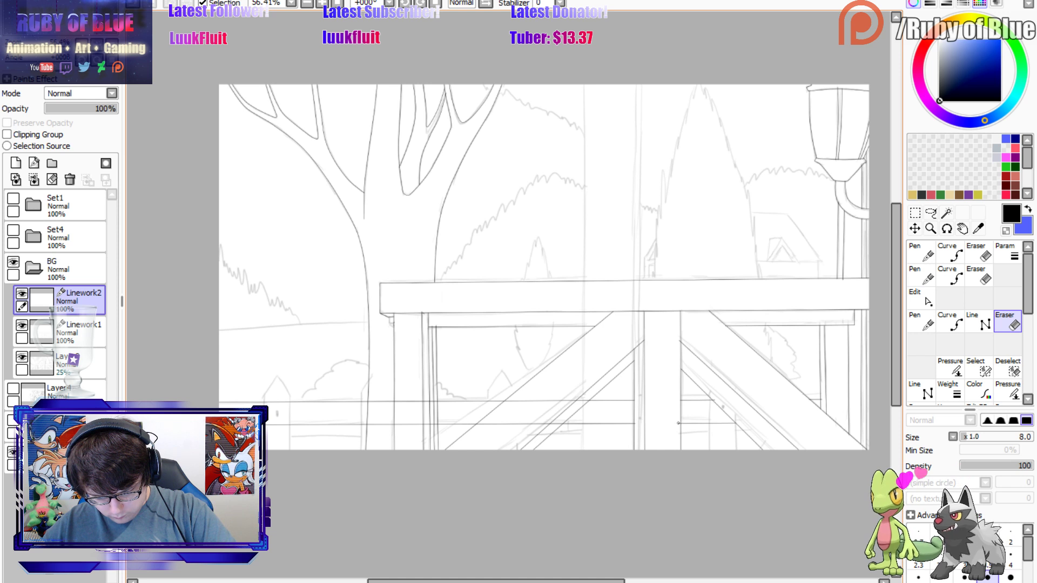
{"action": "mouse_move", "coordinate": [580, 400]}
{"action": "left_mouse_down"}
{"action": "mouse_move", "coordinate": [506, 401]}
{"action": "mouse_move", "coordinate": [583, 399]}
{"action": "mouse_move", "coordinate": [549, 424]}
{"action": "mouse_move", "coordinate": [558, 423]}
{"action": "mouse_move", "coordinate": [478, 424]}
{"action": "mouse_move", "coordinate": [532, 422]}
{"action": "left_mouse_up"}
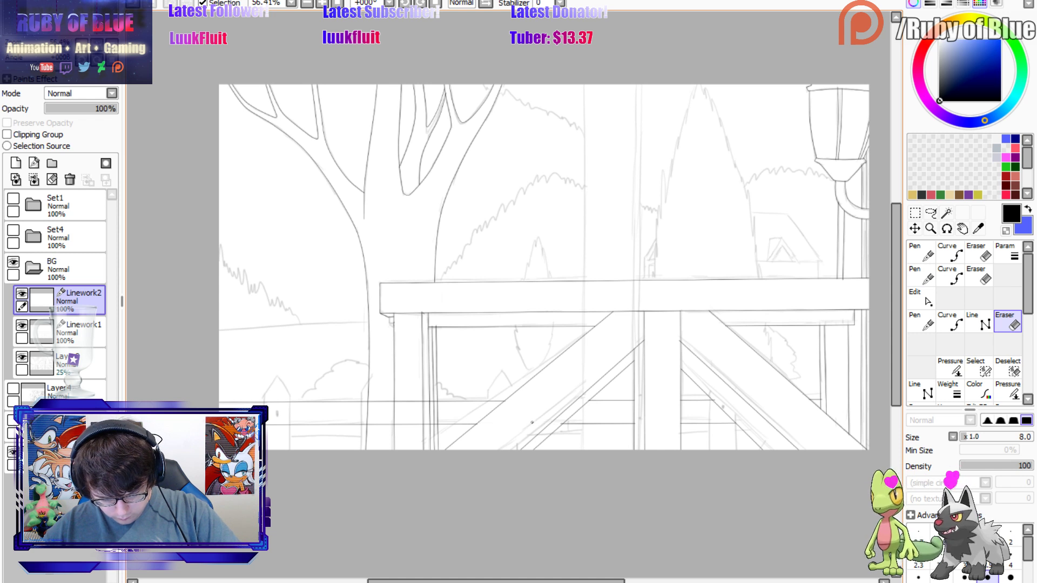
{"action": "left_click_drag", "start_coordinate": [405, 402], "coordinate": [379, 400]}
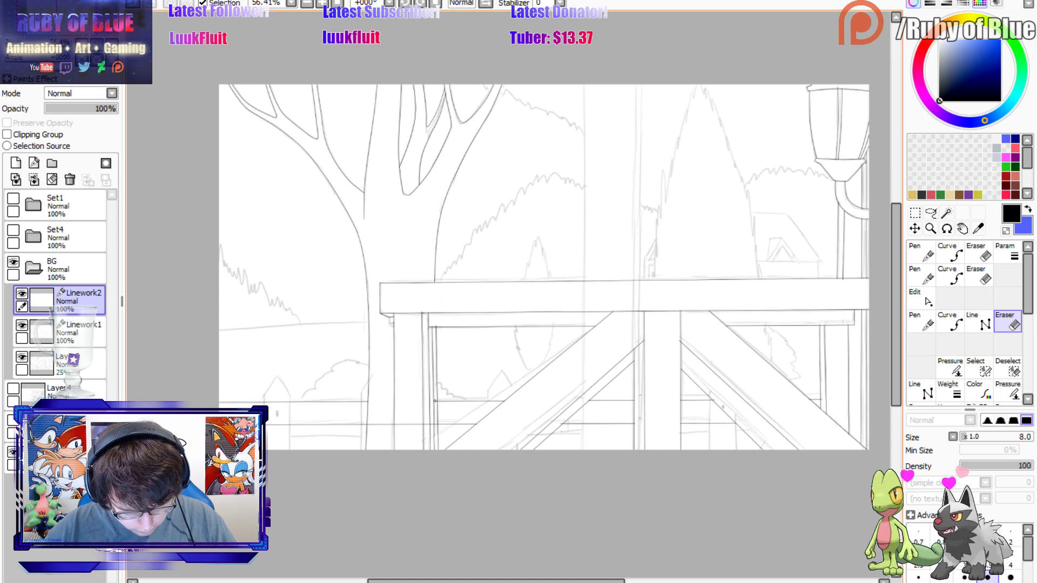
{"action": "mouse_move", "coordinate": [434, 425]}
{"action": "left_mouse_down"}
{"action": "mouse_move", "coordinate": [369, 424]}
{"action": "mouse_move", "coordinate": [417, 423]}
{"action": "left_mouse_up"}
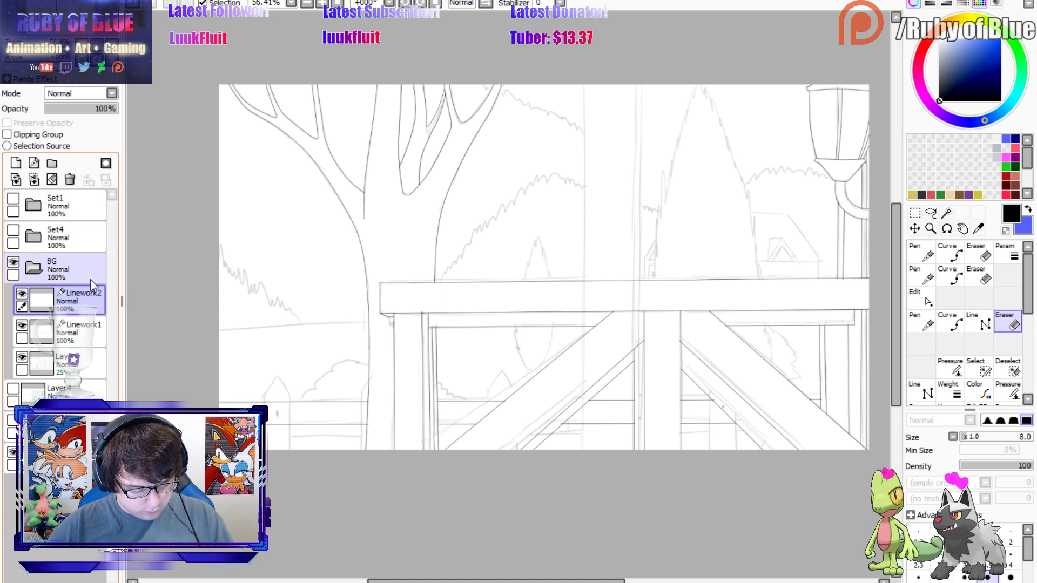
Ink the pointed fence picket left of the tree trunk with straight lines.
{"action": "key", "text": "n"}
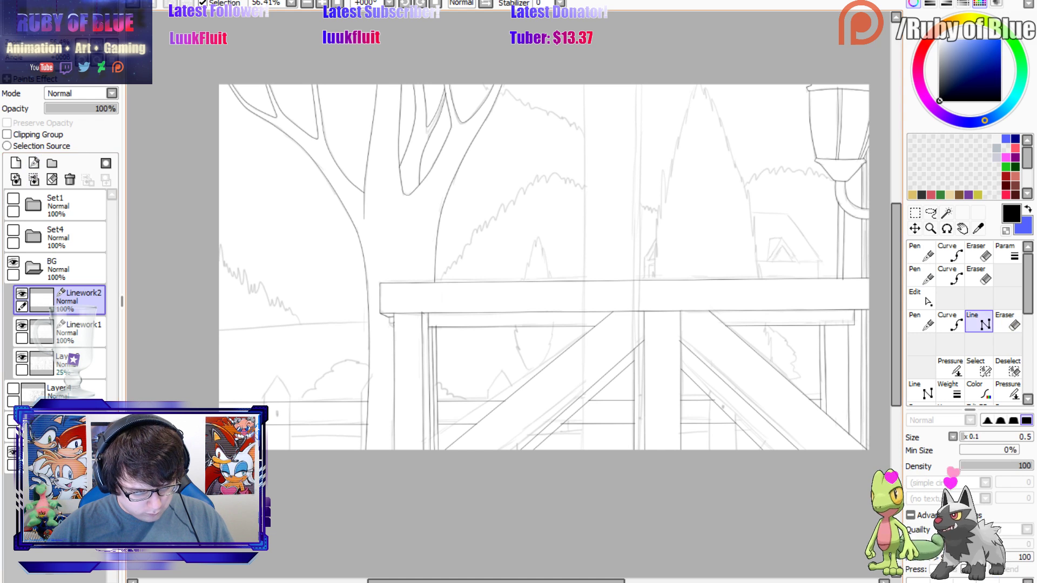
{"action": "left_click", "coordinate": [278, 377]}
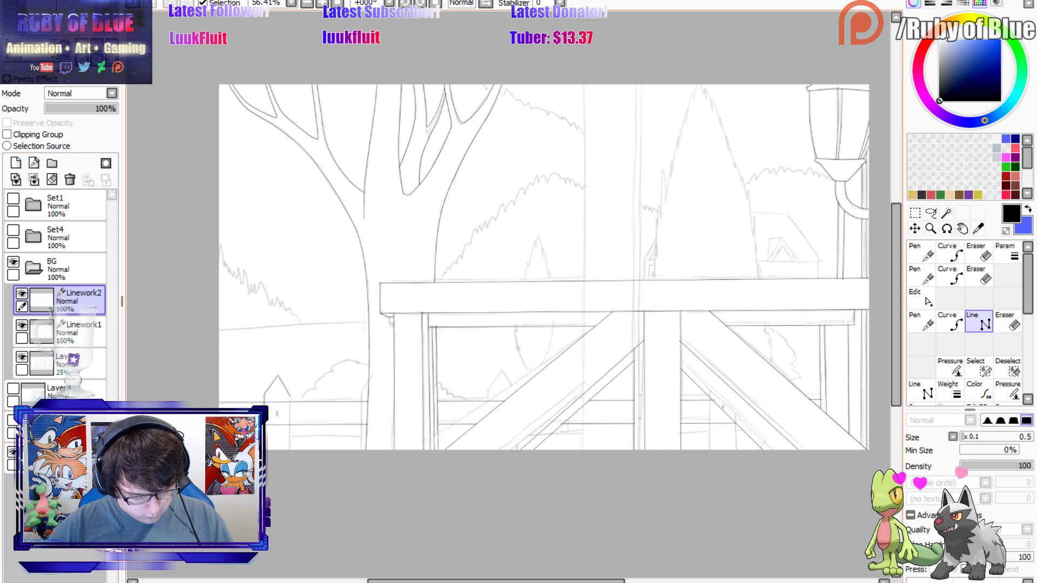
{"action": "left_click", "coordinate": [290, 397]}
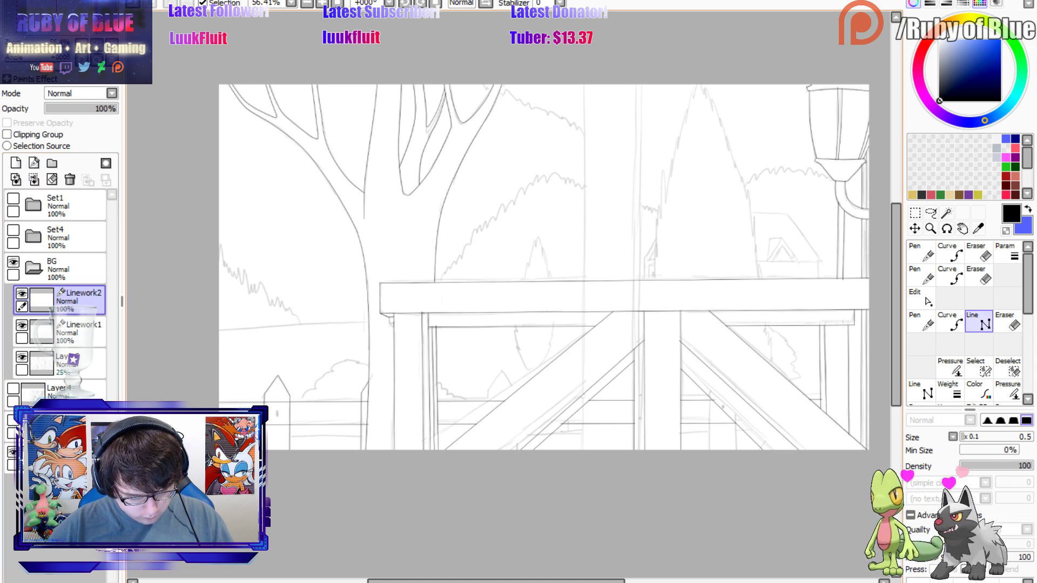
Ink the pointed fence picket between the left post and the left diagonal brace, redoing its tip with straight lines.
{"action": "left_click", "coordinate": [486, 417]}
{"action": "left_click", "coordinate": [487, 391]}
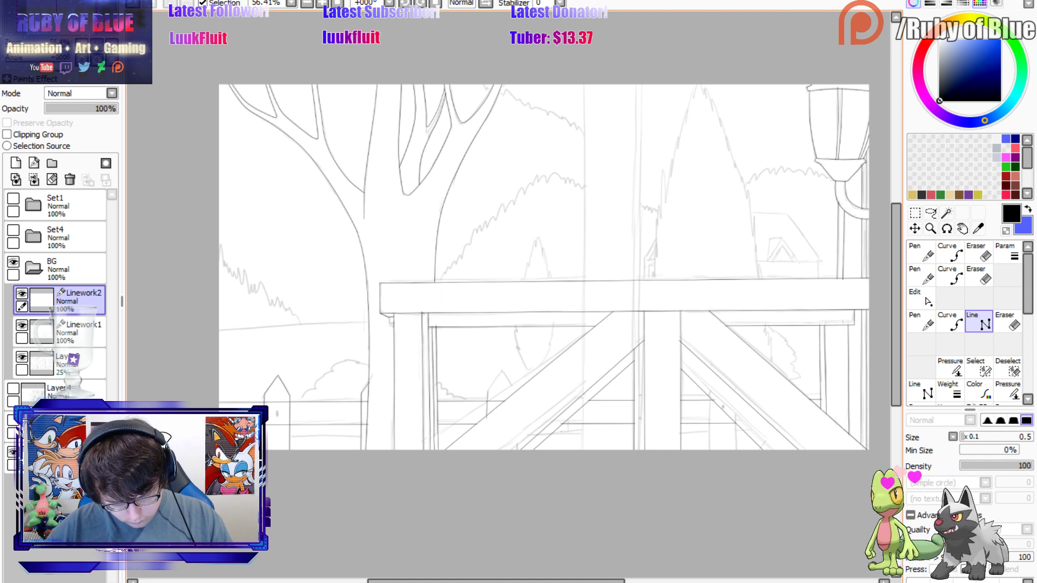
{"action": "left_click", "coordinate": [502, 372]}
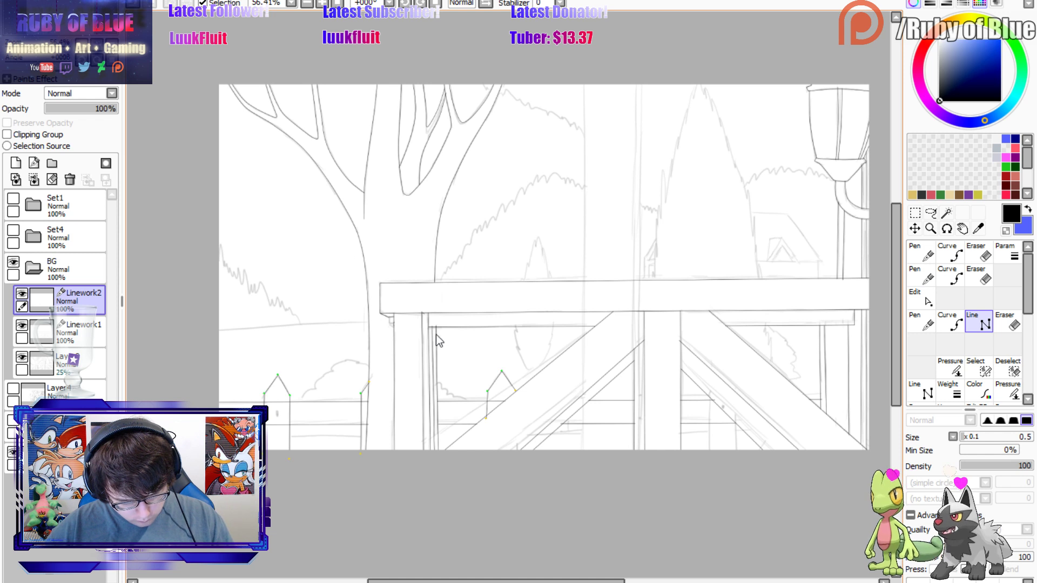
{"action": "key", "text": "ctrl+z"}
{"action": "key", "text": "ctrl+z"}
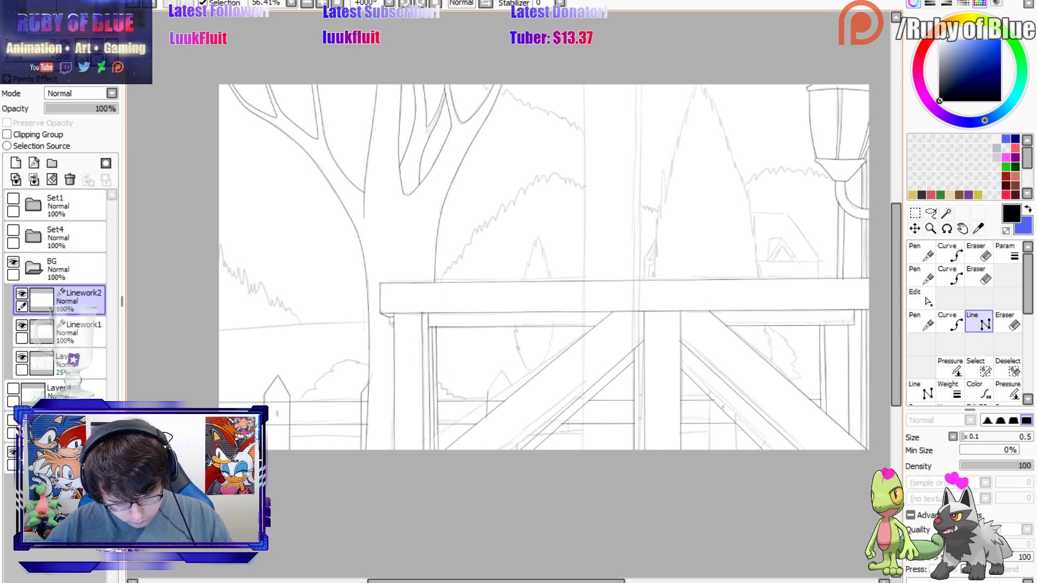
{"action": "left_click", "coordinate": [488, 391]}
{"action": "left_click", "coordinate": [500, 372]}
{"action": "left_click", "coordinate": [511, 396]}
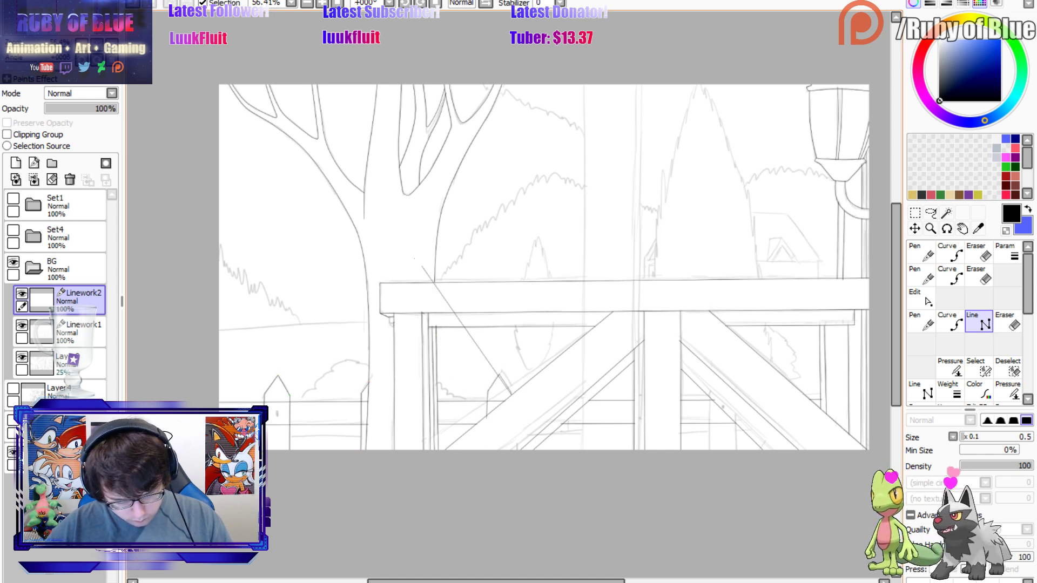
{"action": "key", "text": "n"}
{"action": "key", "text": "l"}
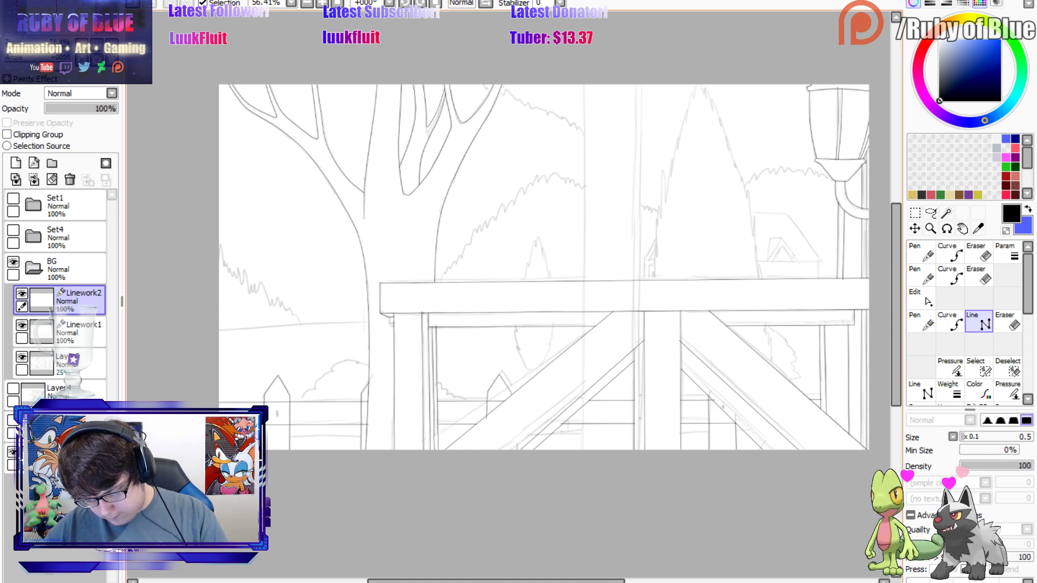
On the Linework1 layer, erase the fence rail lines running through the picket beside the left diagonal brace.
{"action": "left_click", "coordinate": [38, 330]}
{"action": "key", "text": "e"}
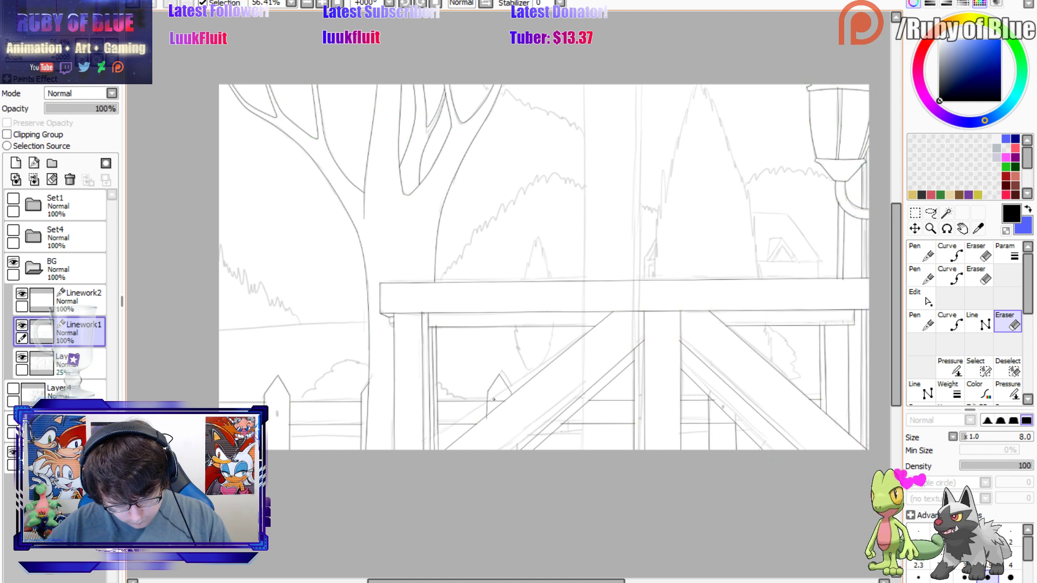
{"action": "key", "text": "ctrl"}
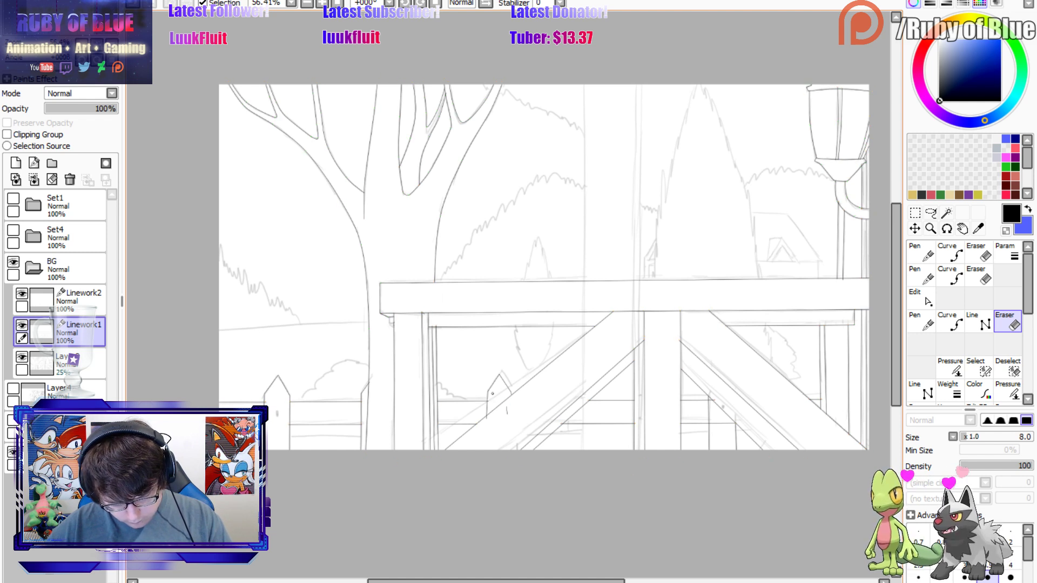
{"action": "left_click_drag", "start_coordinate": [507, 408], "coordinate": [502, 417]}
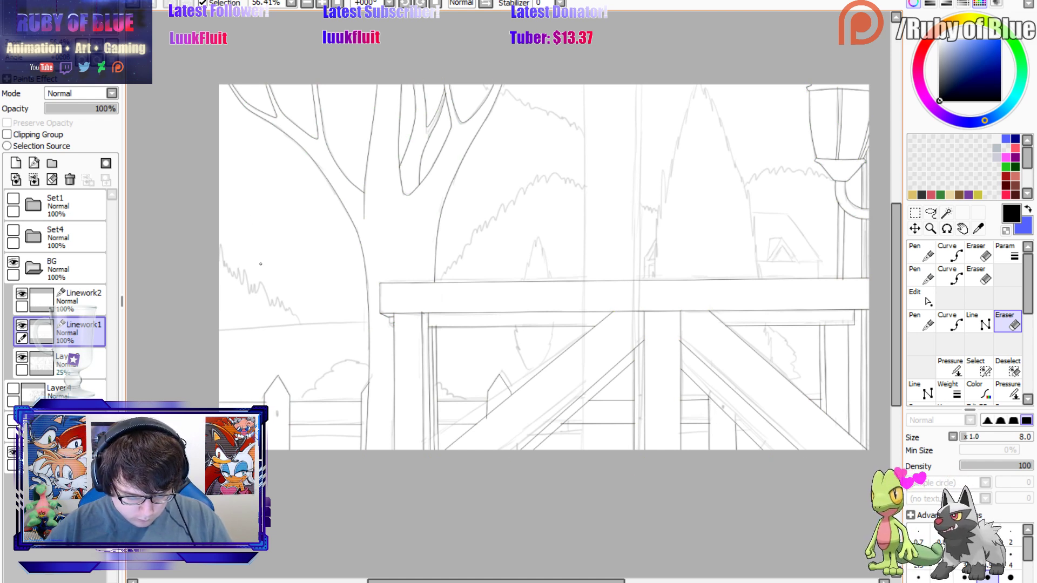
Check the Linework1 layer by toggling its visibility, and merge the Linework2 layer down into it.
{"action": "left_click", "coordinate": [22, 326]}
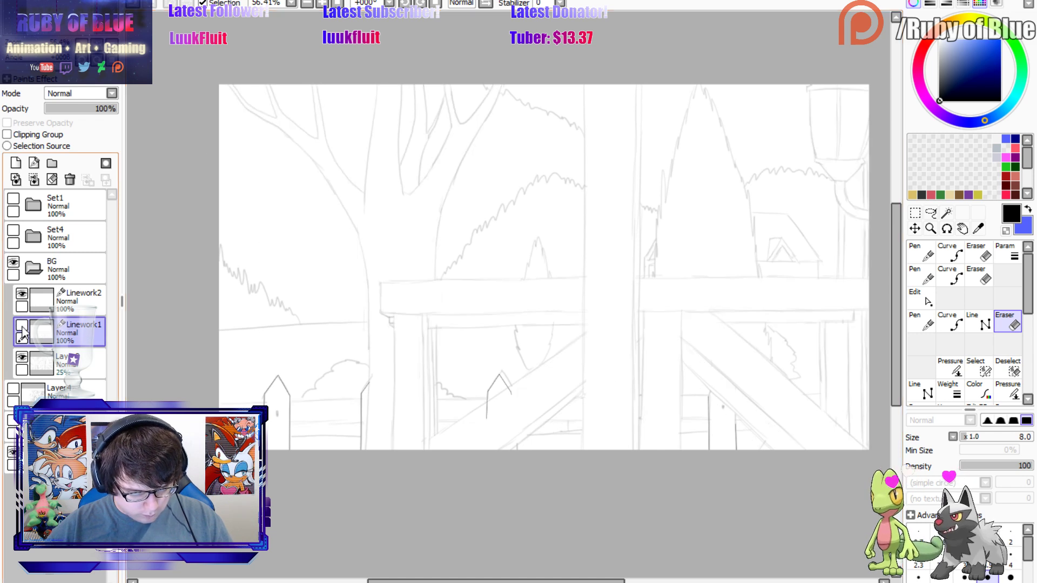
{"action": "left_click", "coordinate": [22, 326]}
{"action": "left_click", "coordinate": [70, 299]}
{"action": "left_click", "coordinate": [33, 180]}
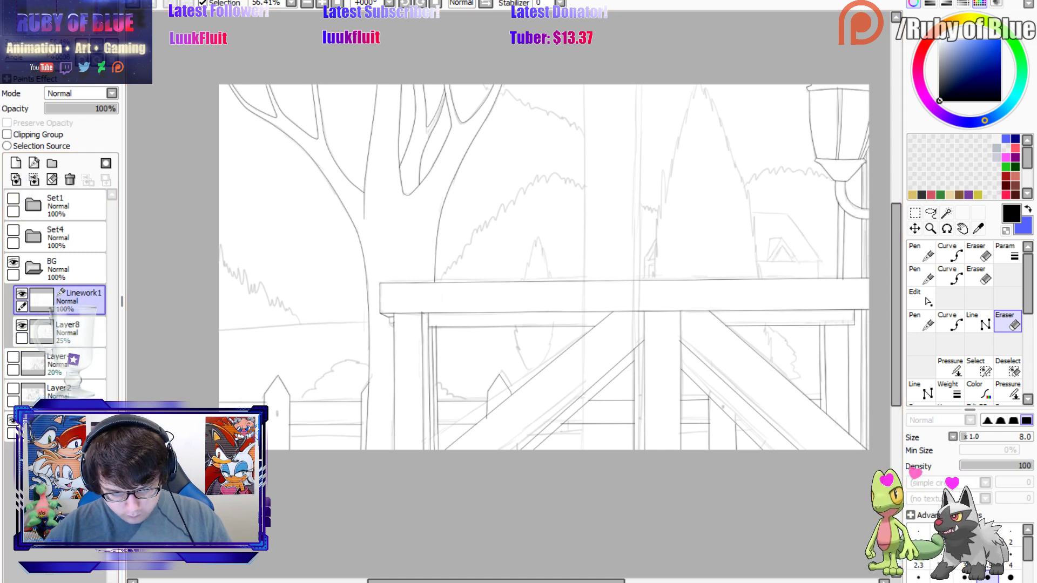
Ink the jagged outline of the tall pointed tree above and below the beam, plus the foliage beside it under the beam.
{"action": "mouse_move", "coordinate": [47, 45]}
{"action": "left_mouse_down"}
{"action": "mouse_move", "coordinate": [38, 48]}
{"action": "mouse_move", "coordinate": [54, 31]}
{"action": "left_mouse_up"}
{"action": "left_click", "coordinate": [48, 29]}
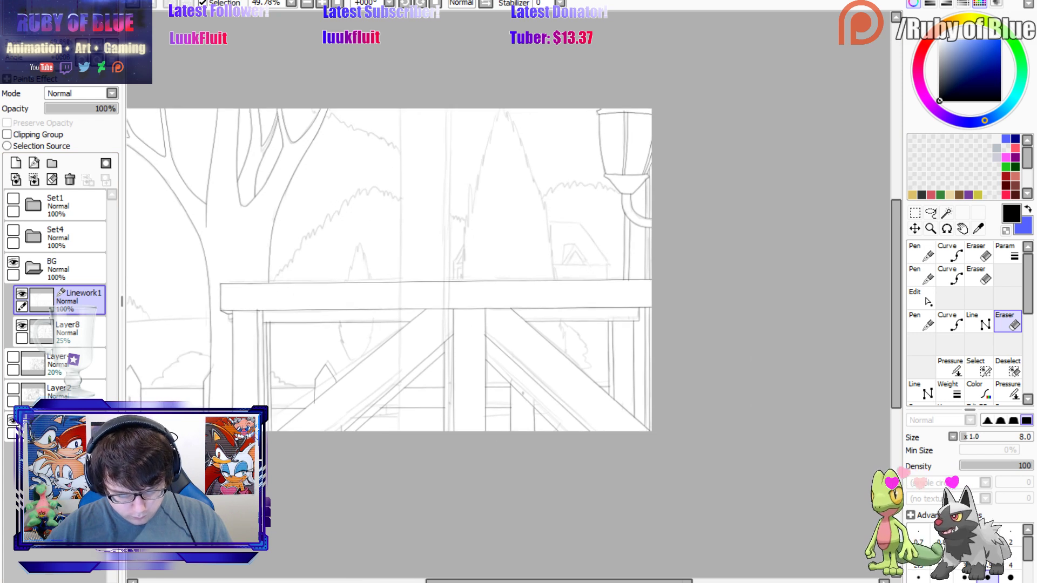
{"action": "key", "text": "n"}
{"action": "left_click_drag", "start_coordinate": [567, 356], "coordinate": [561, 324]}
{"action": "mouse_move", "coordinate": [554, 280]}
{"action": "left_mouse_down"}
{"action": "mouse_move", "coordinate": [543, 195]}
{"action": "mouse_move", "coordinate": [506, 109]}
{"action": "left_mouse_up"}
{"action": "key", "text": "ctrl+z"}
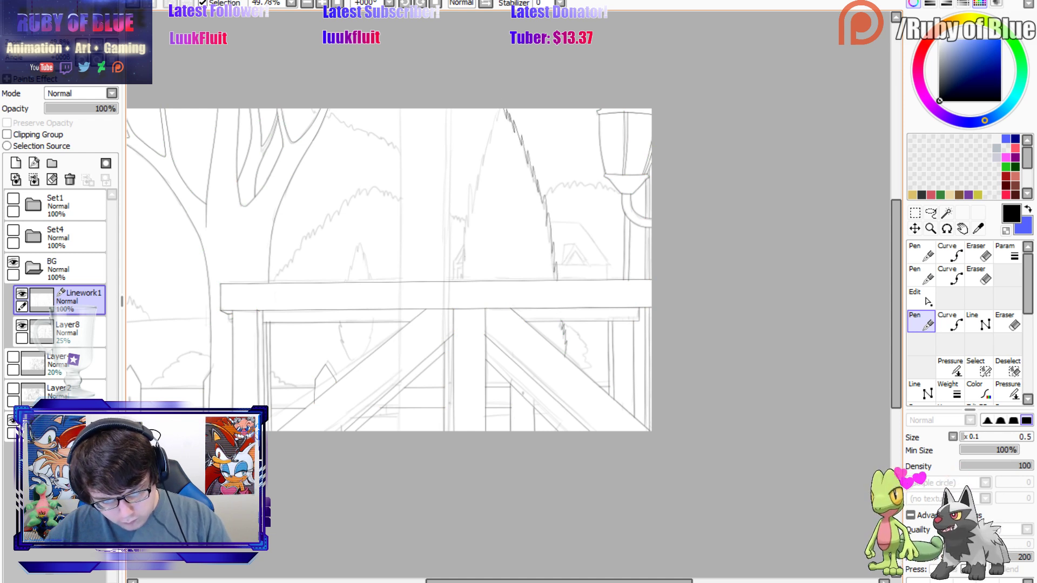
{"action": "mouse_move", "coordinate": [460, 282]}
{"action": "left_mouse_down"}
{"action": "mouse_move", "coordinate": [470, 192]}
{"action": "mouse_move", "coordinate": [501, 110]}
{"action": "left_mouse_up"}
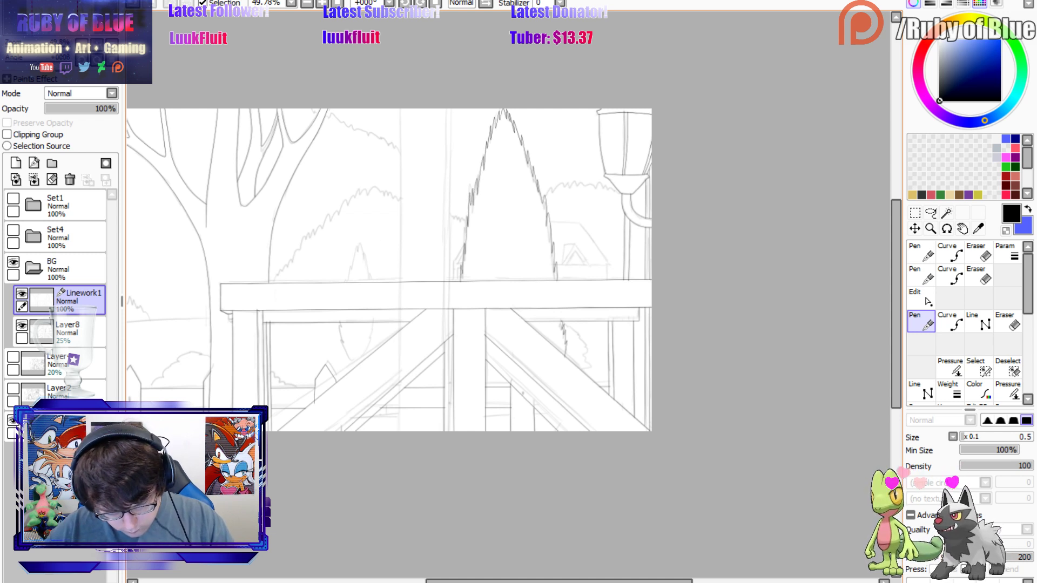
{"action": "left_click_drag", "start_coordinate": [580, 342], "coordinate": [591, 349]}
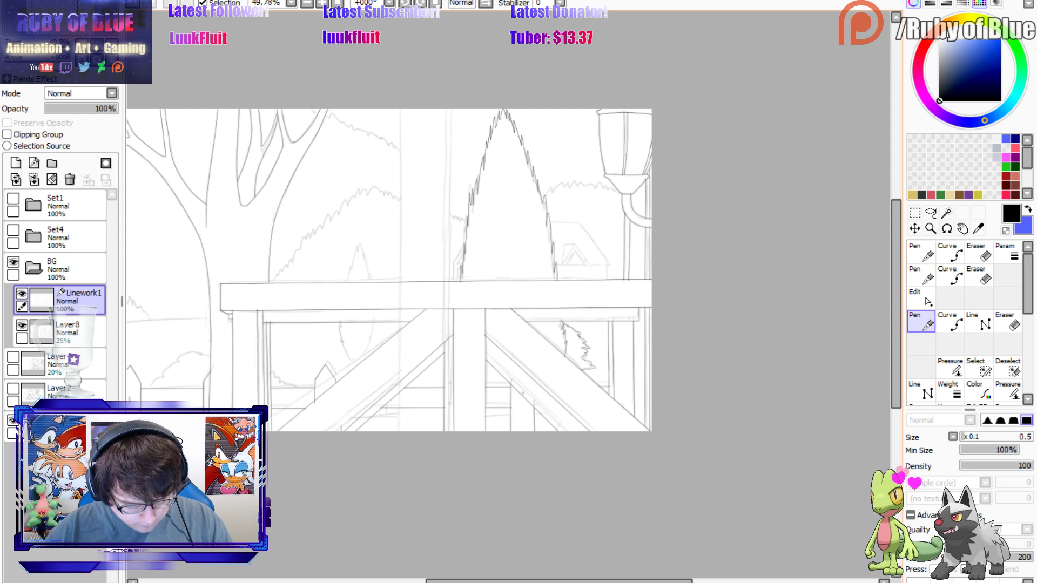
Draw the gently curved hill line left of the tree trunk and ink the bumpy bushes behind the fence.
{"action": "left_click_drag", "start_coordinate": [446, 581], "coordinate": [406, 582]}
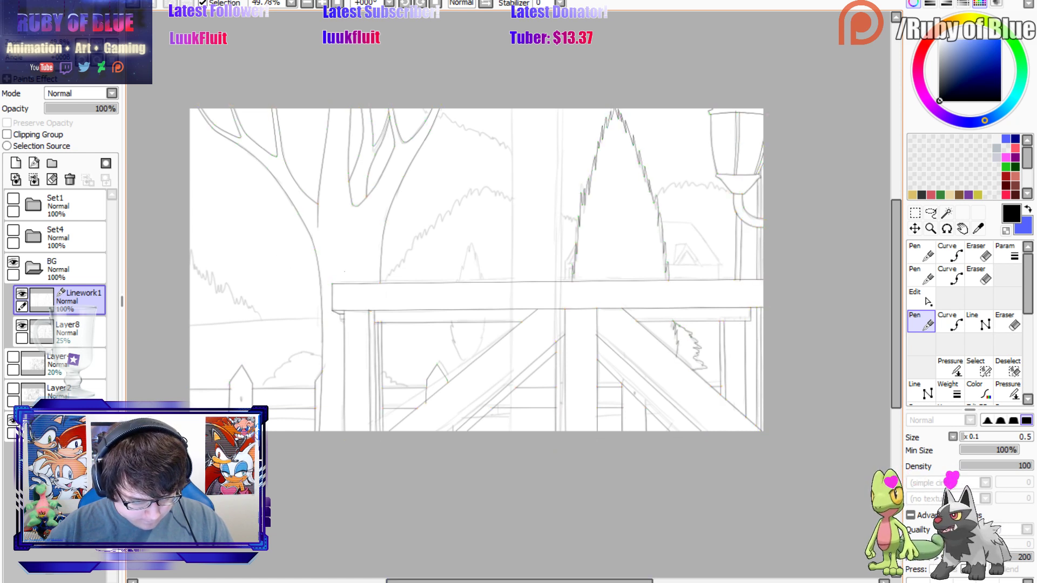
{"action": "key", "text": "n"}
{"action": "key", "text": "n"}
{"action": "left_click", "coordinate": [323, 318]}
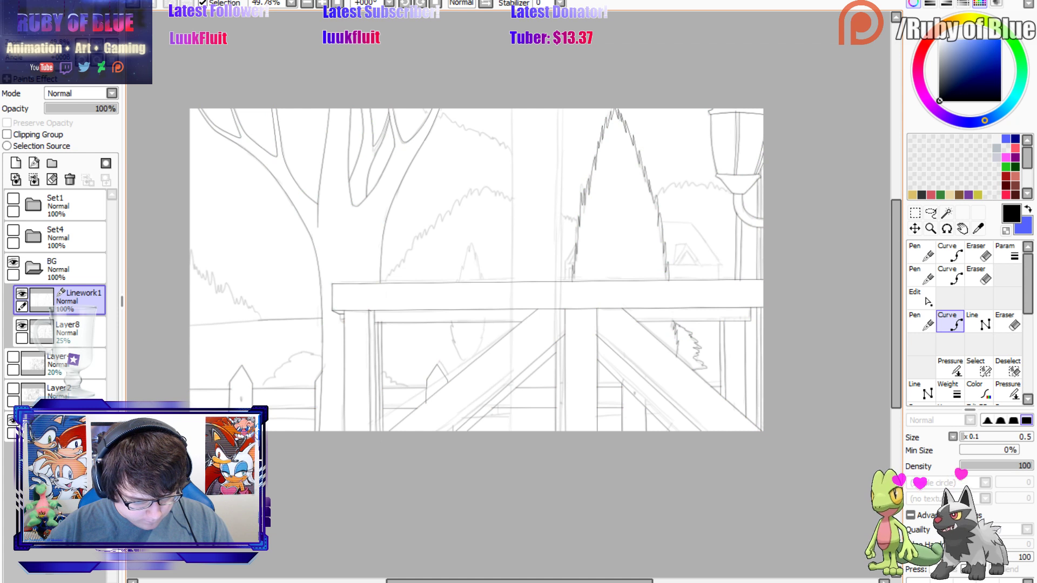
{"action": "left_click", "coordinate": [258, 321]}
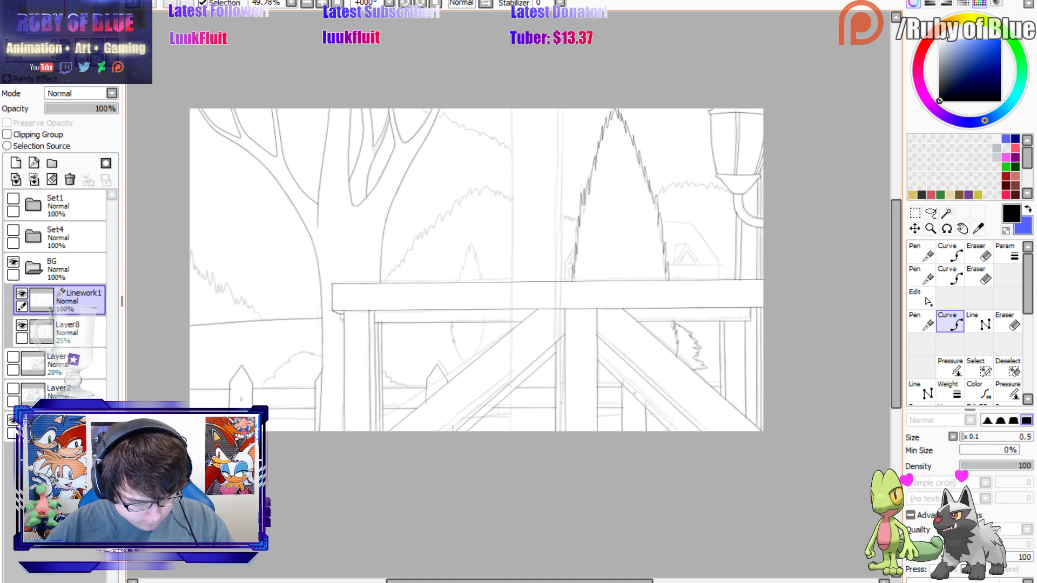
{"action": "key", "text": "n"}
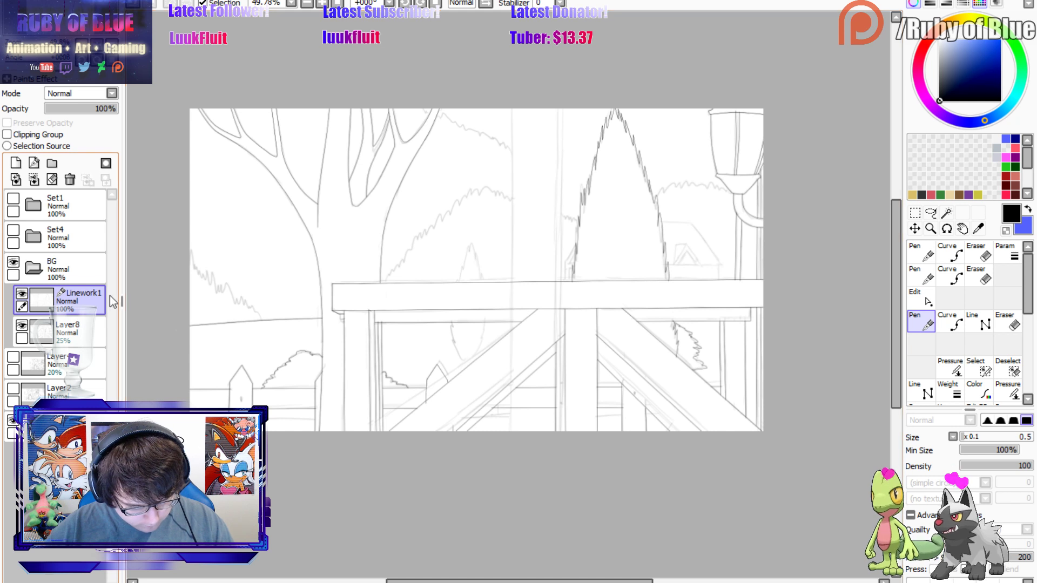
Add a new linework layer and draw a curved ground line across the lower part of the fence.
{"action": "left_click", "coordinate": [34, 163]}
{"action": "key", "text": "b"}
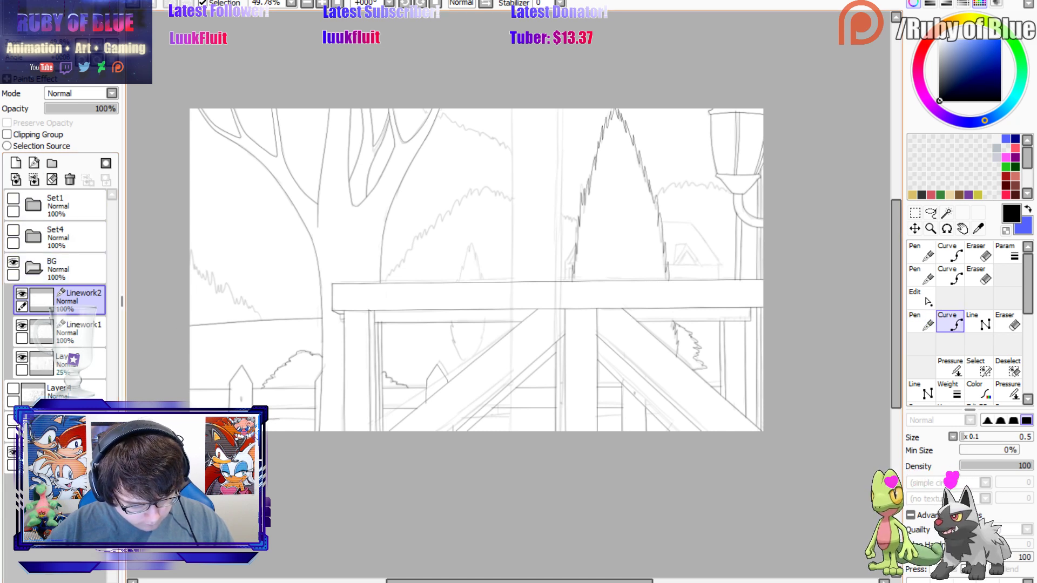
{"action": "left_click", "coordinate": [491, 414]}
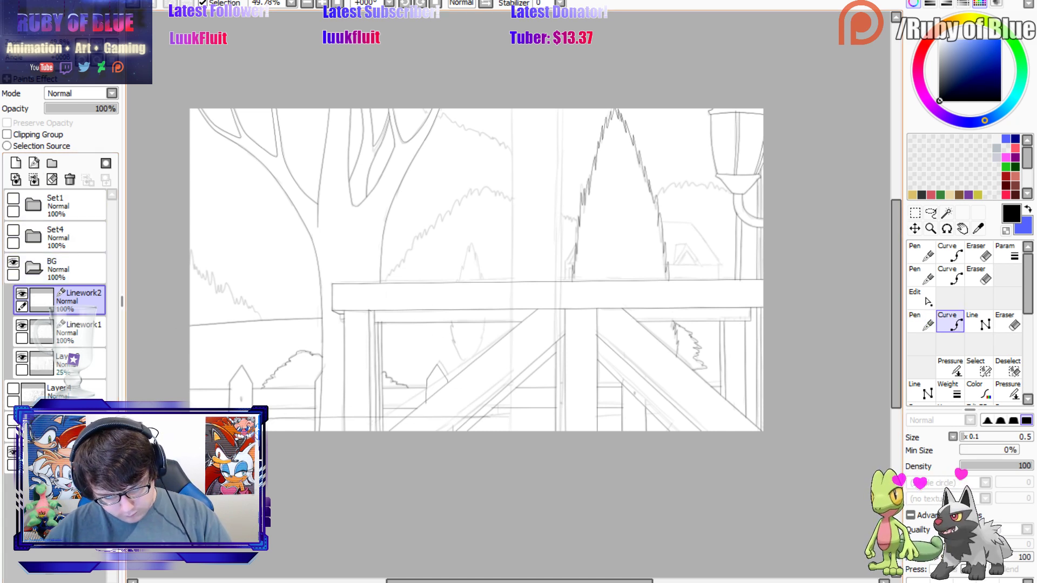
Erase the curved ground line where it crosses the posts and diagonal braces of the wooden structure.
{"action": "key", "text": "e"}
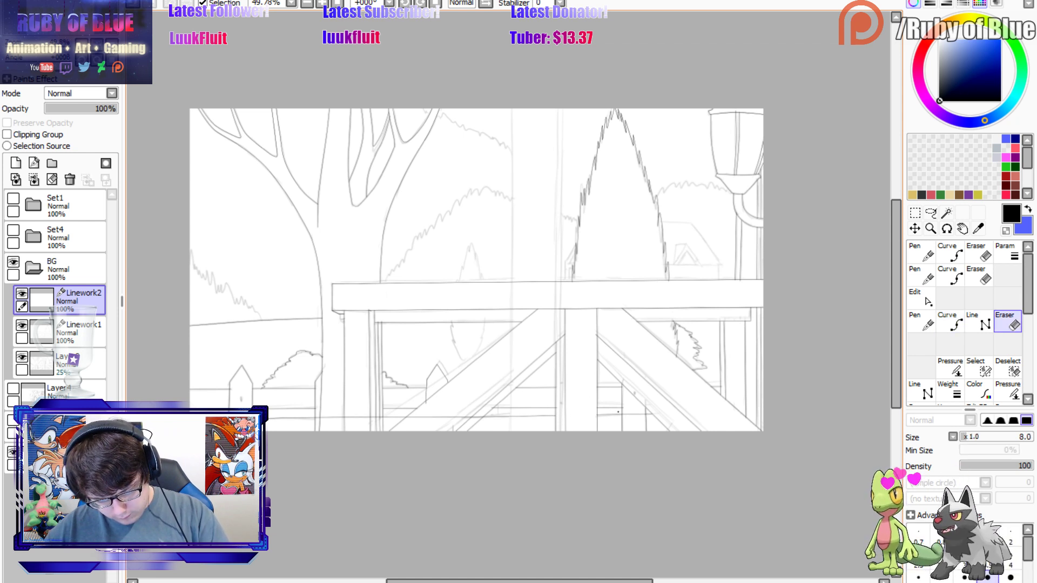
{"action": "left_click_drag", "start_coordinate": [623, 414], "coordinate": [640, 413]}
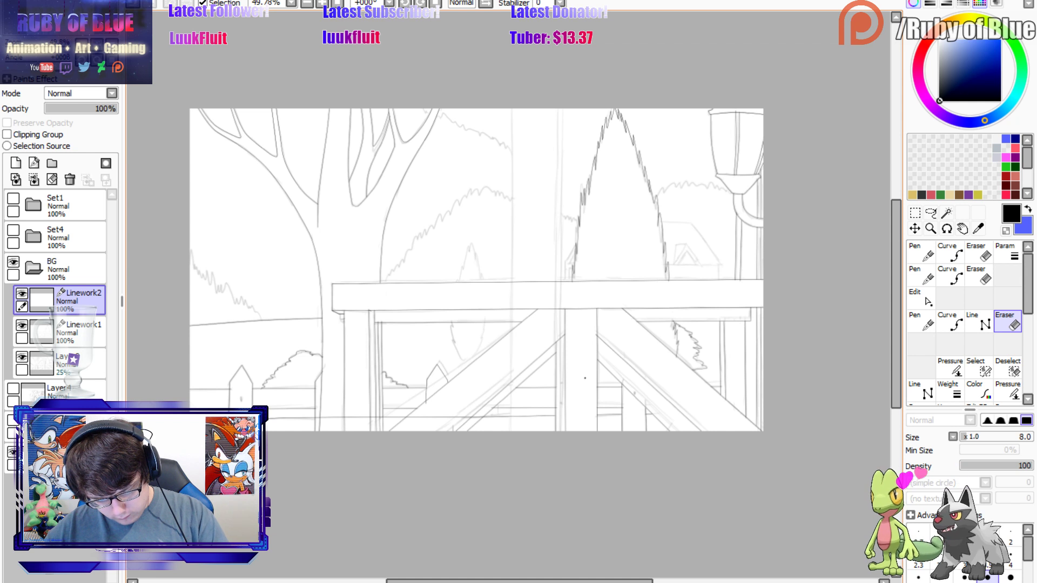
{"action": "mouse_move", "coordinate": [482, 416]}
{"action": "left_mouse_down"}
{"action": "mouse_move", "coordinate": [419, 417]}
{"action": "mouse_move", "coordinate": [408, 394]}
{"action": "mouse_move", "coordinate": [368, 418]}
{"action": "mouse_move", "coordinate": [379, 418]}
{"action": "mouse_move", "coordinate": [334, 415]}
{"action": "left_mouse_up"}
{"action": "key", "text": "ctrl+z"}
{"action": "key", "text": "n"}
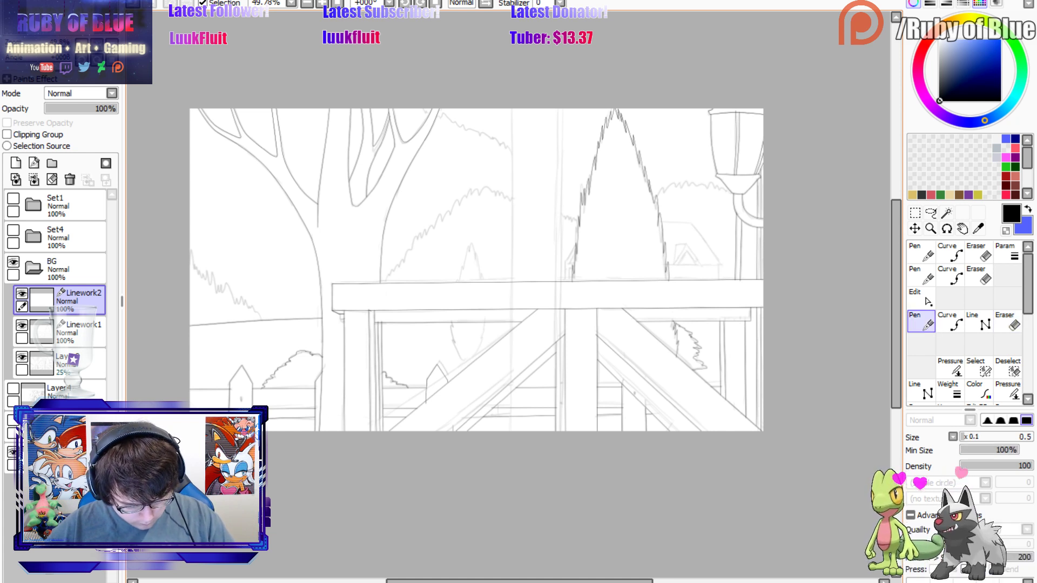
{"action": "key", "text": "e"}
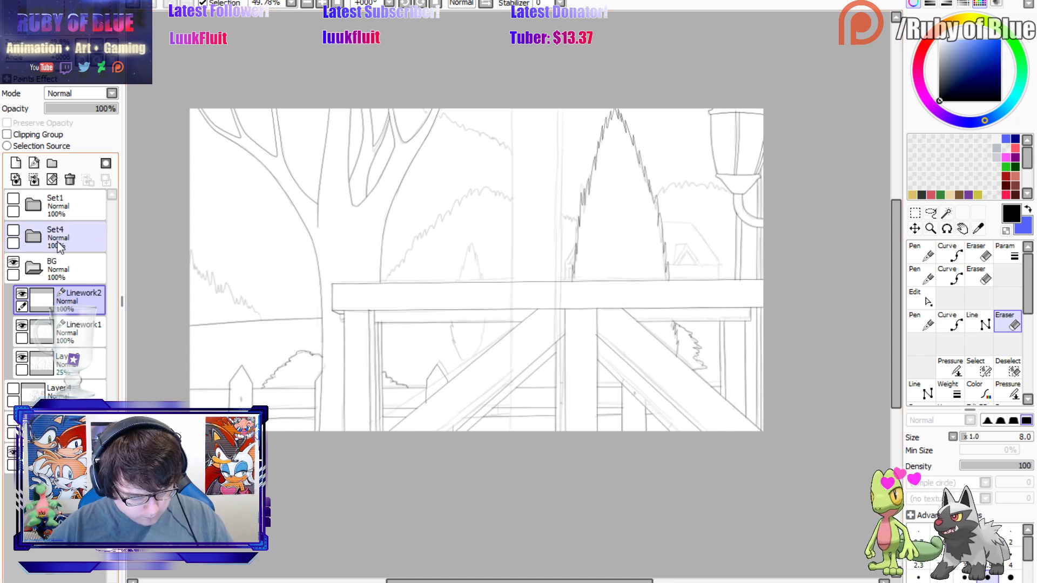
Merge the Linework2 layer down into Linework1 and add a fresh linework layer above it.
{"action": "left_click", "coordinate": [46, 296]}
{"action": "left_click", "coordinate": [34, 179]}
{"action": "left_click", "coordinate": [33, 162]}
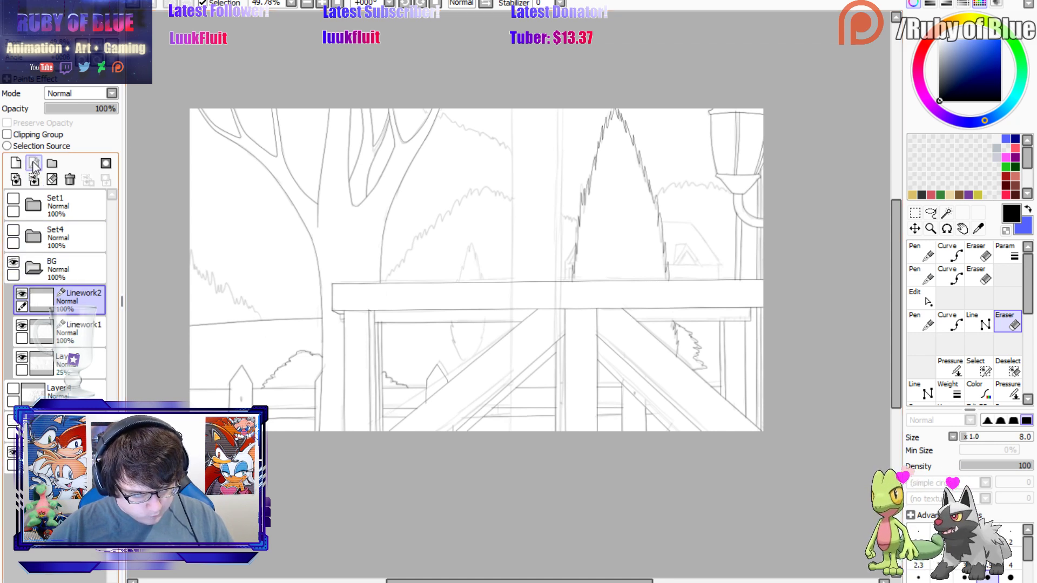
Ink the small pointed tree above and below the beam, plus the jagged foliage on both sides of the large tree trunk.
{"action": "key", "text": "n"}
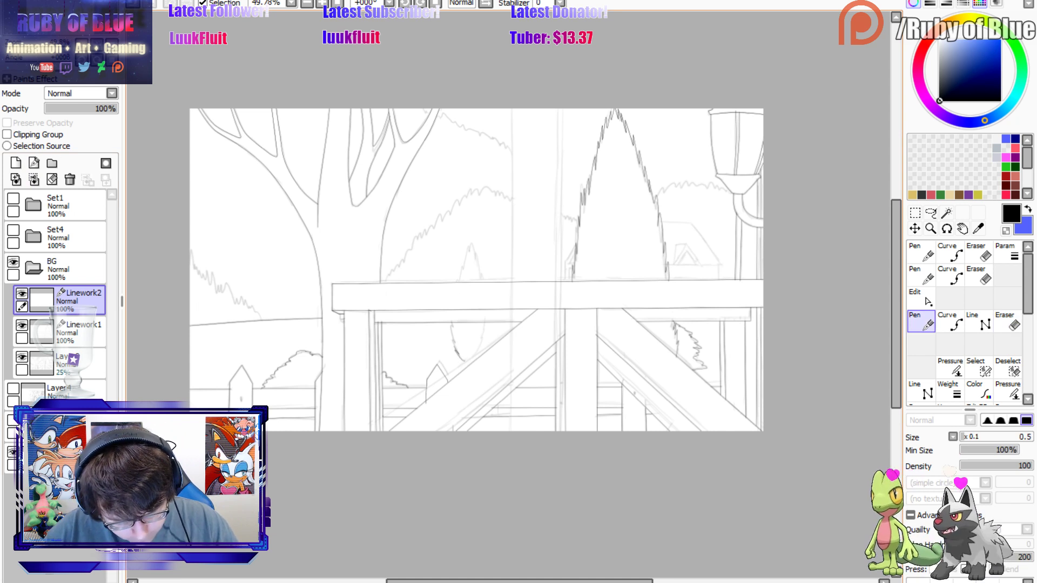
{"action": "left_click_drag", "start_coordinate": [450, 327], "coordinate": [455, 344]}
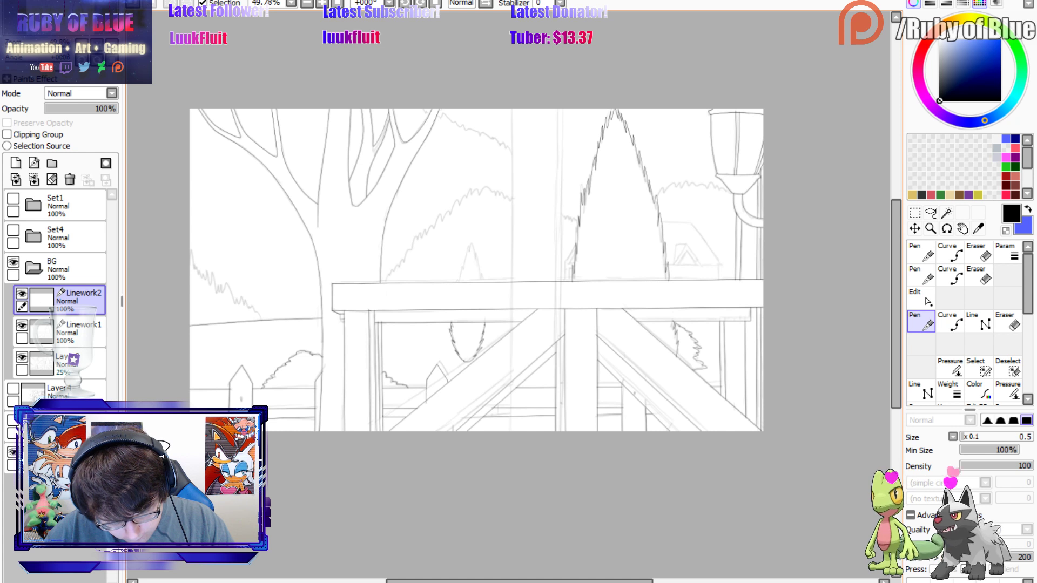
{"action": "mouse_move", "coordinate": [460, 274]}
{"action": "left_mouse_down"}
{"action": "mouse_move", "coordinate": [470, 248]}
{"action": "mouse_move", "coordinate": [482, 276]}
{"action": "left_mouse_up"}
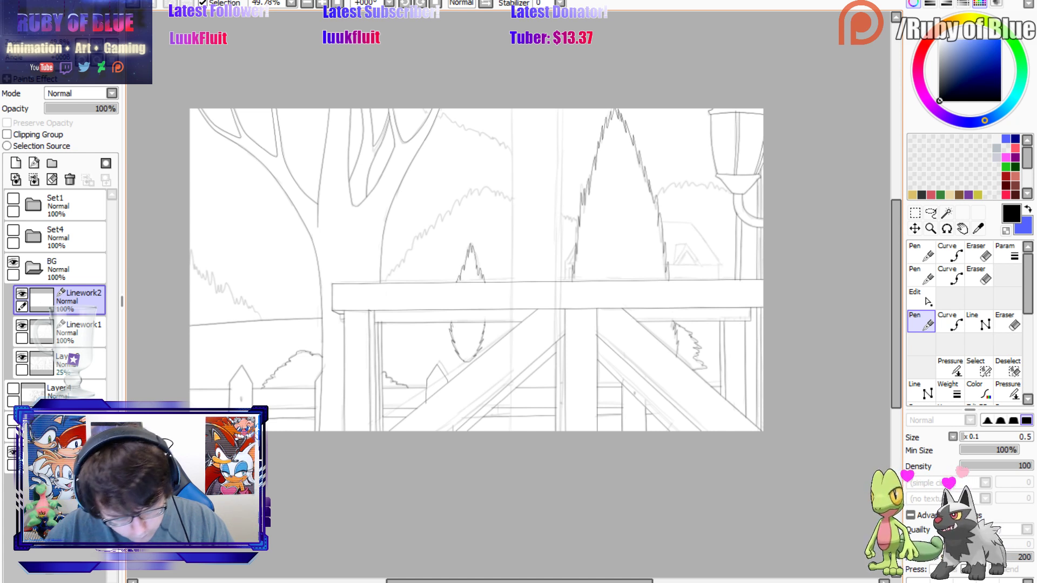
{"action": "left_click_drag", "start_coordinate": [193, 261], "coordinate": [230, 295]}
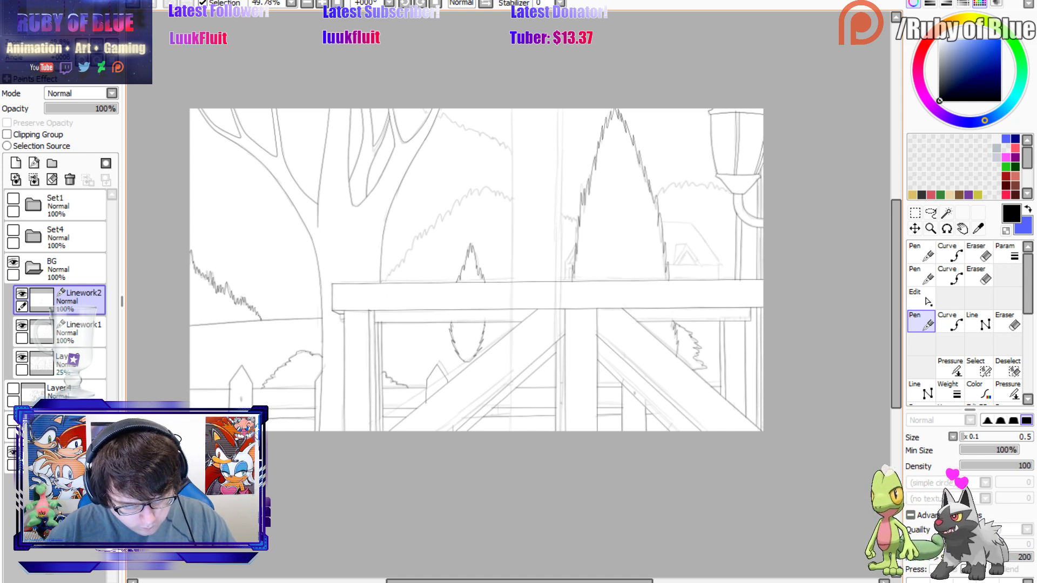
{"action": "mouse_move", "coordinate": [389, 276]}
{"action": "left_mouse_down"}
{"action": "mouse_move", "coordinate": [441, 212]}
{"action": "mouse_move", "coordinate": [487, 186]}
{"action": "mouse_move", "coordinate": [575, 222]}
{"action": "left_mouse_up"}
Draw the roof outline and straight eave line of the distant house between the pointed tree and the lamp post.
{"action": "left_click", "coordinate": [978, 321]}
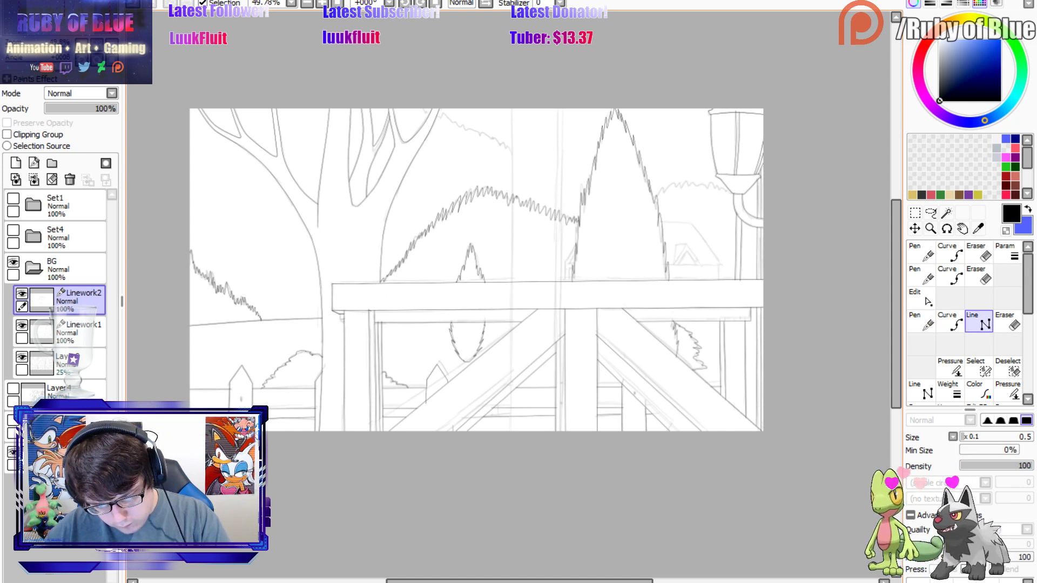
{"action": "left_click", "coordinate": [662, 222]}
{"action": "left_click", "coordinate": [721, 264]}
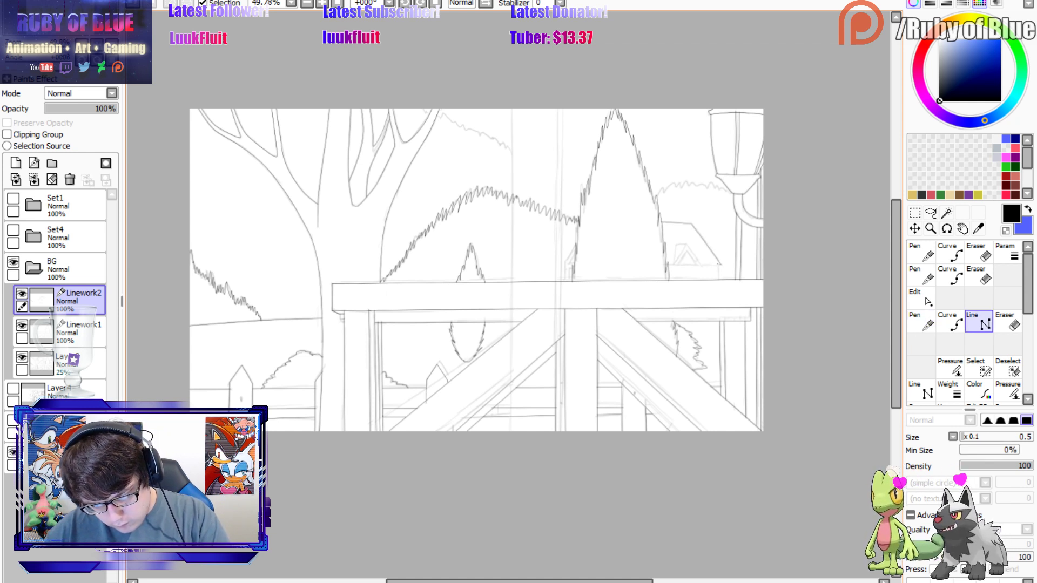
{"action": "left_click", "coordinate": [663, 264]}
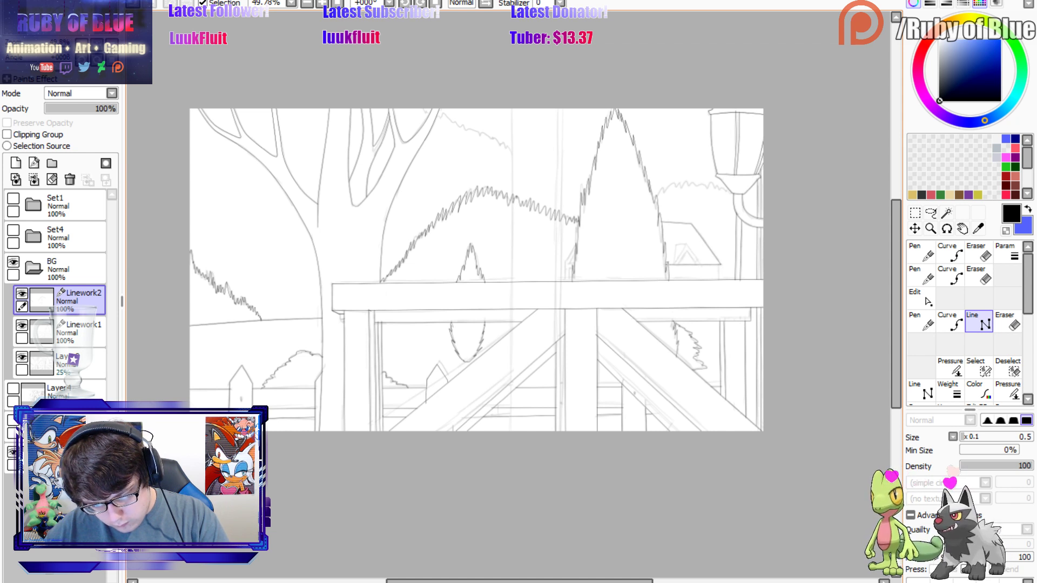
{"action": "key", "text": "n"}
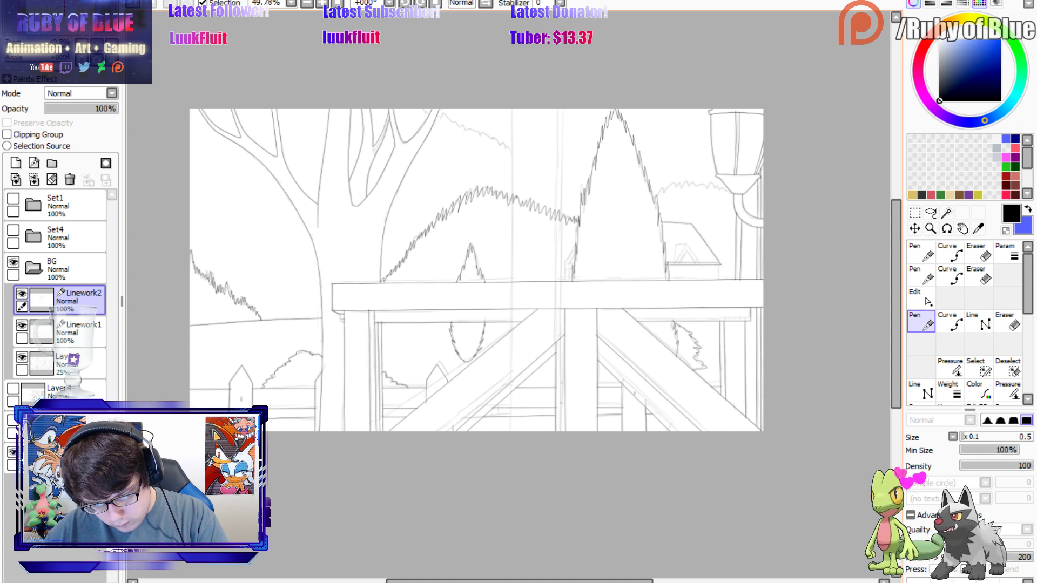
{"action": "key", "text": "ctrl+z"}
Draw the triangular gable on the distant house's roof with straight lines.
{"action": "key", "text": "u"}
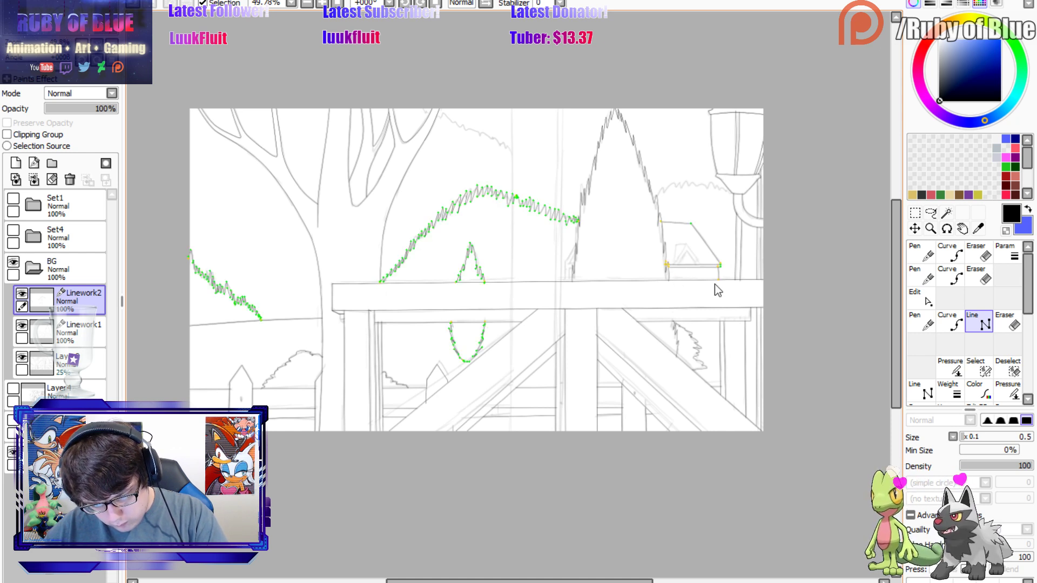
{"action": "left_click", "coordinate": [699, 262]}
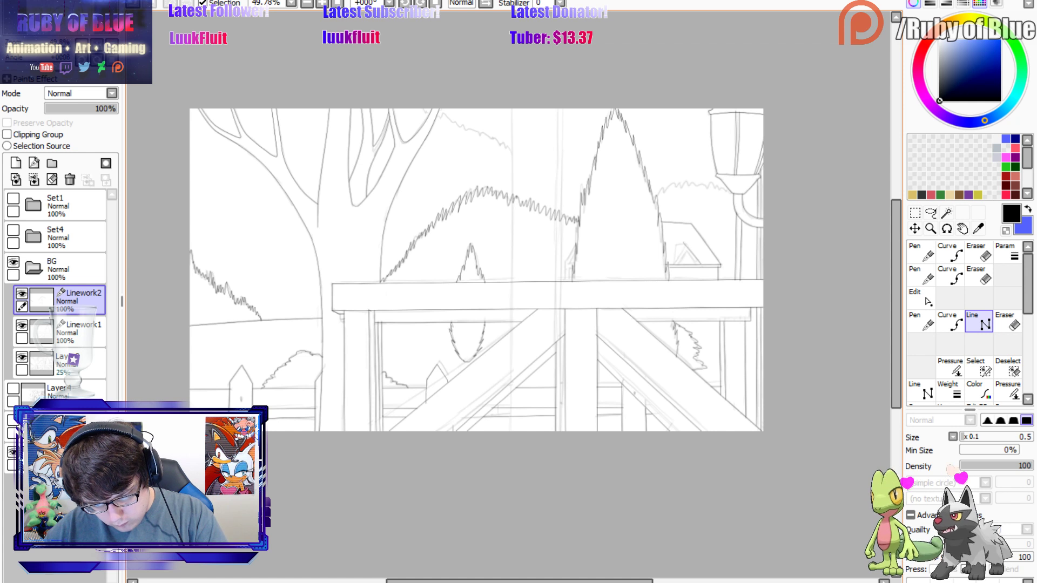
{"action": "left_click", "coordinate": [686, 244]}
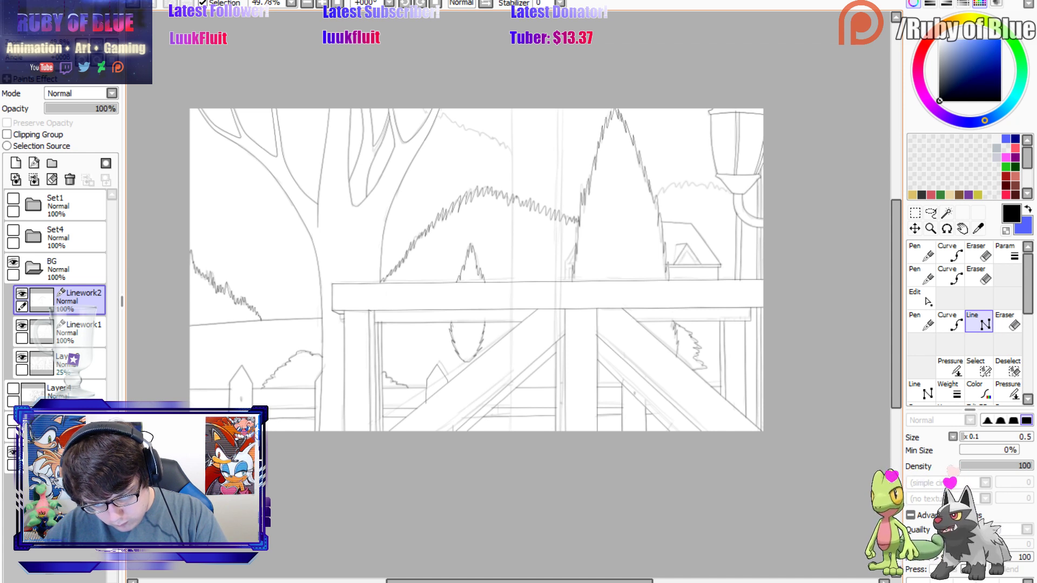
{"action": "left_click", "coordinate": [676, 265], "text": "shift"}
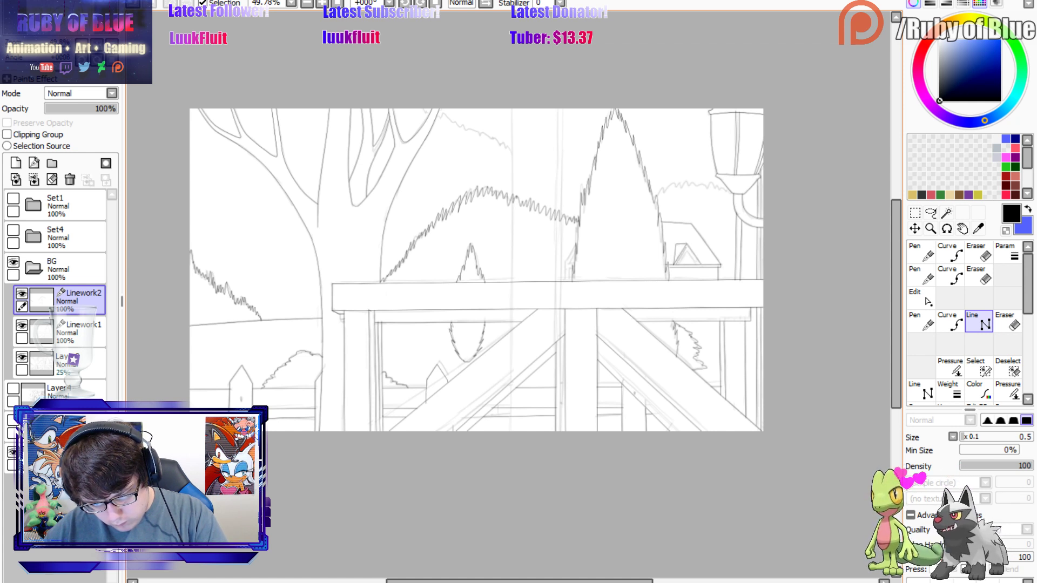
{"action": "left_click", "coordinate": [700, 264]}
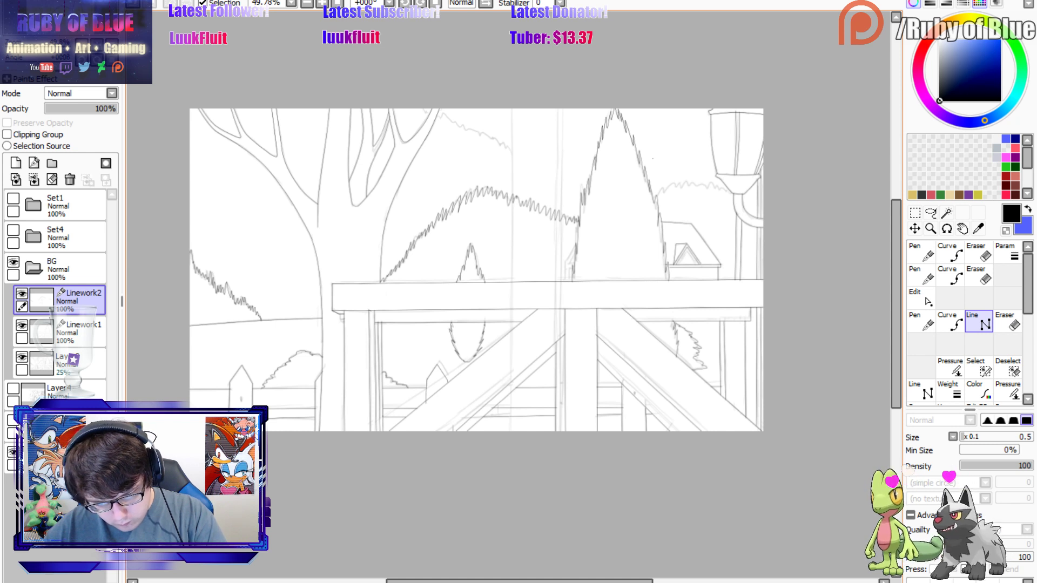
Ink the jagged treelines on both sides of the tall pointed tree, toward the lamp post and the large tree's branches.
{"action": "key", "text": "n"}
{"action": "left_click_drag", "start_coordinate": [662, 190], "coordinate": [687, 182]}
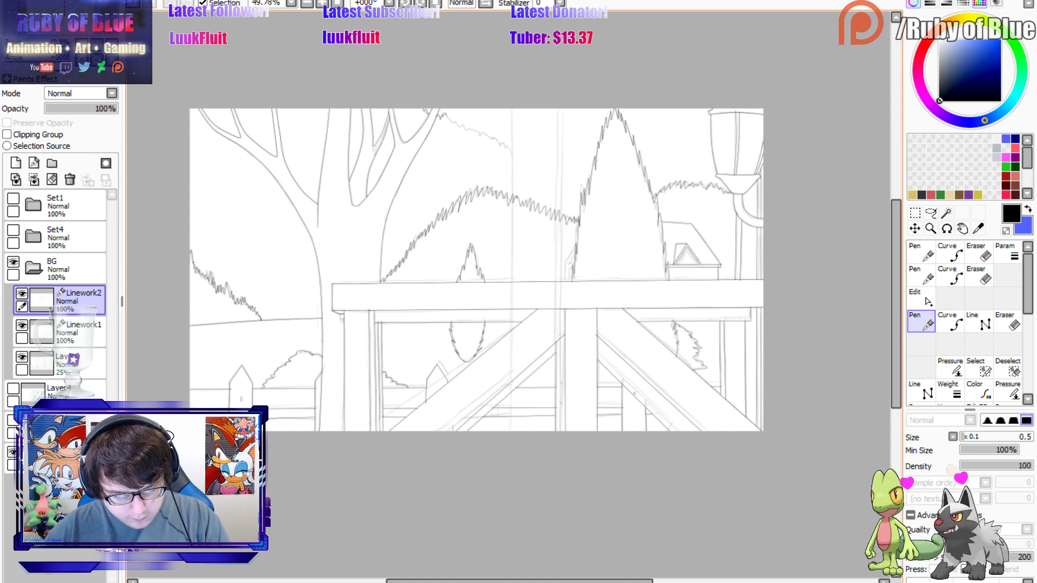
{"action": "mouse_move", "coordinate": [460, 123]}
{"action": "left_mouse_down"}
{"action": "mouse_move", "coordinate": [531, 158]}
{"action": "mouse_move", "coordinate": [566, 161]}
{"action": "left_mouse_up"}
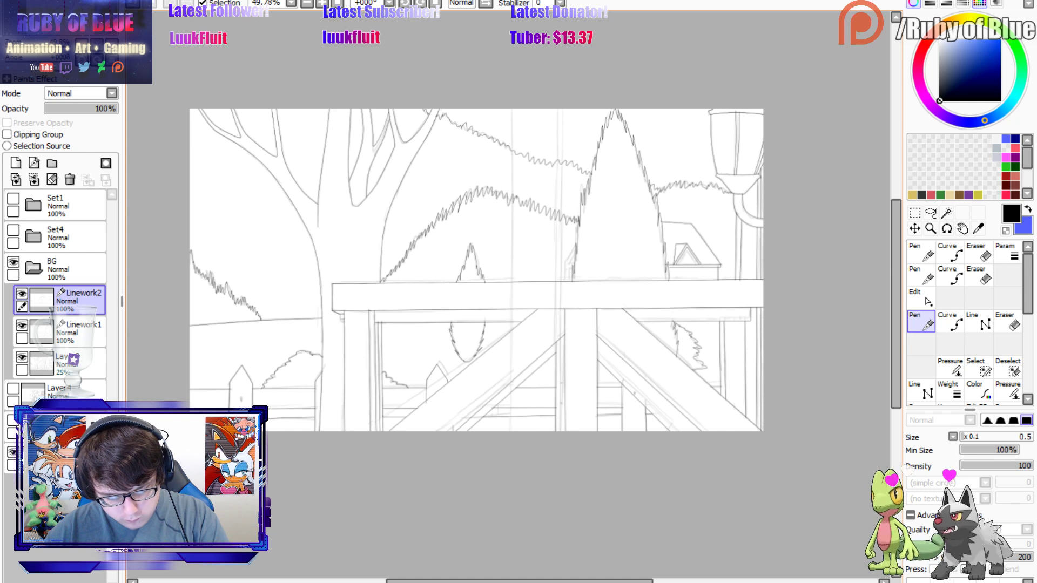
Look at the door and wall lamp drawing, return to the beam scene and check Linework2 by toggling its visibility.
{"action": "key", "text": "ctrl+Tab"}
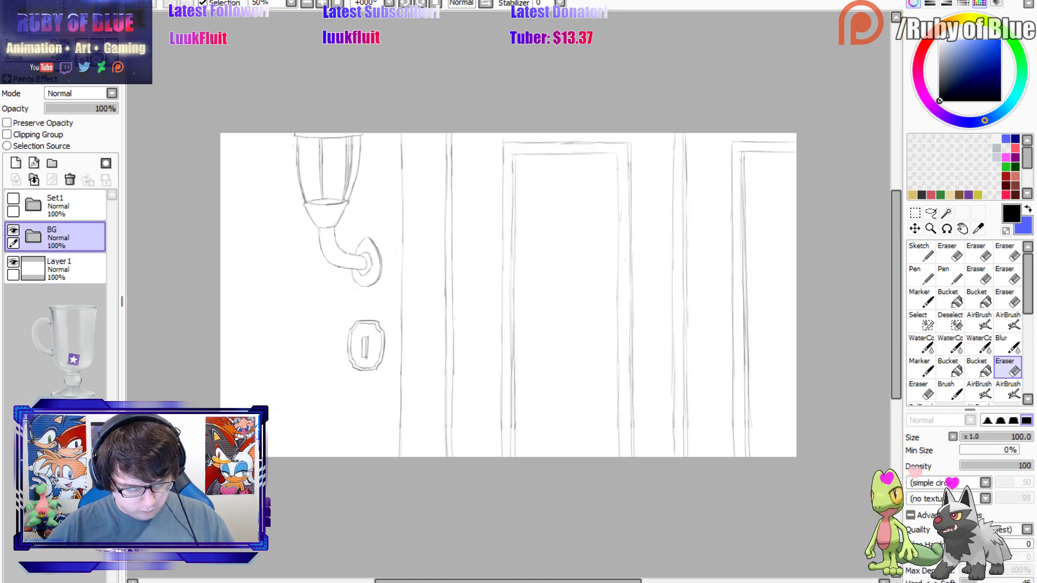
{"action": "key", "text": "ctrl+shift+Tab"}
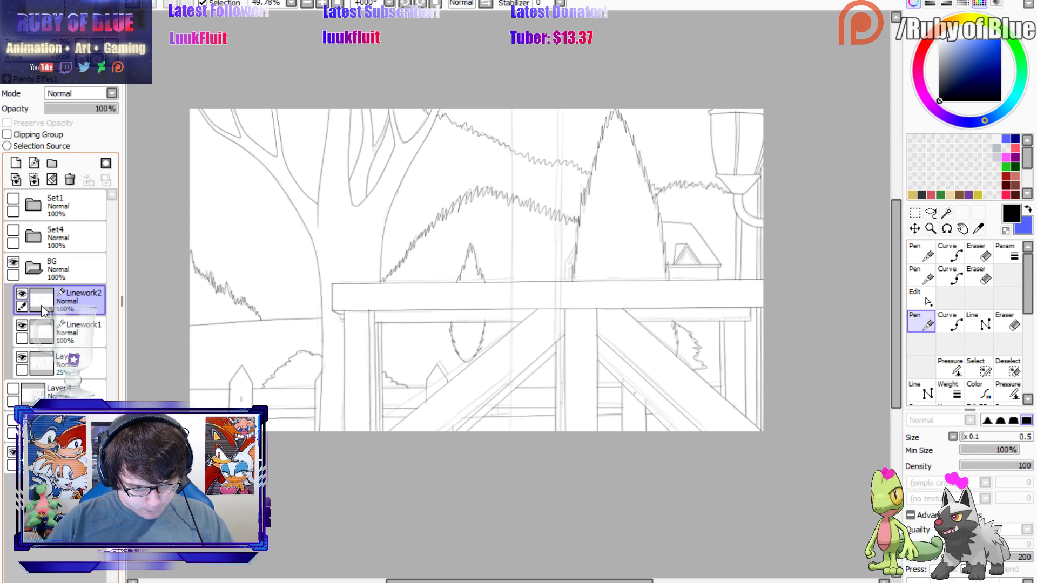
{"action": "left_click", "coordinate": [22, 294]}
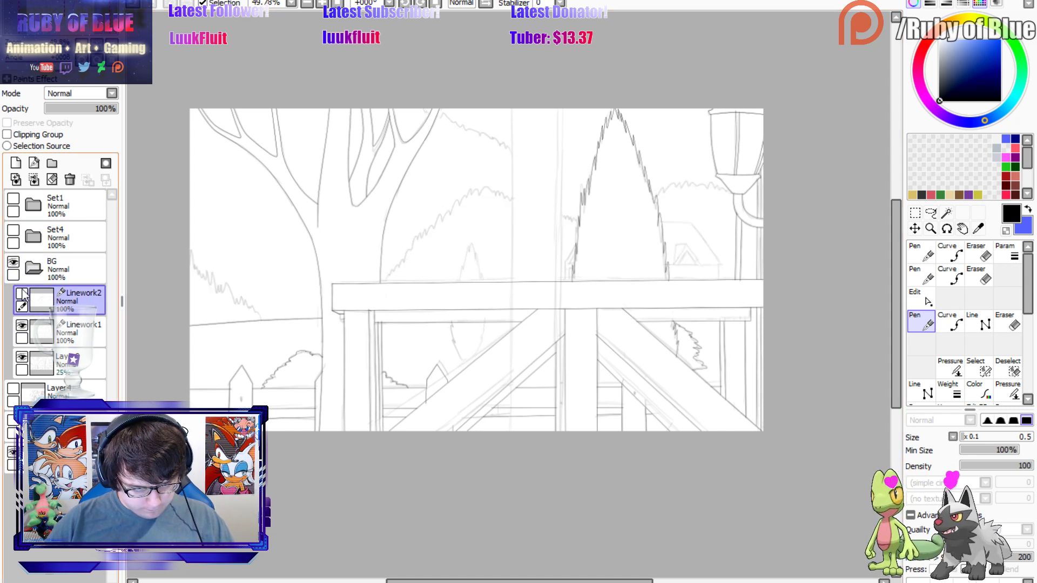
{"action": "left_click", "coordinate": [23, 294]}
Ink the small house part showing left of the tall pointed tree above the beam, and merge Linework2 down into Linework1.
{"action": "key", "text": "l"}
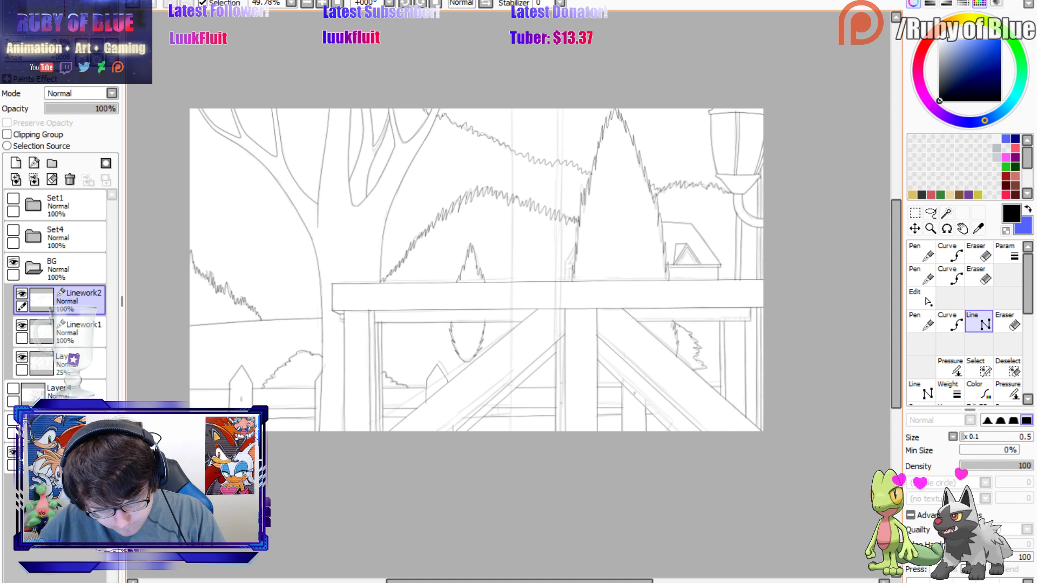
{"action": "left_click", "coordinate": [575, 243]}
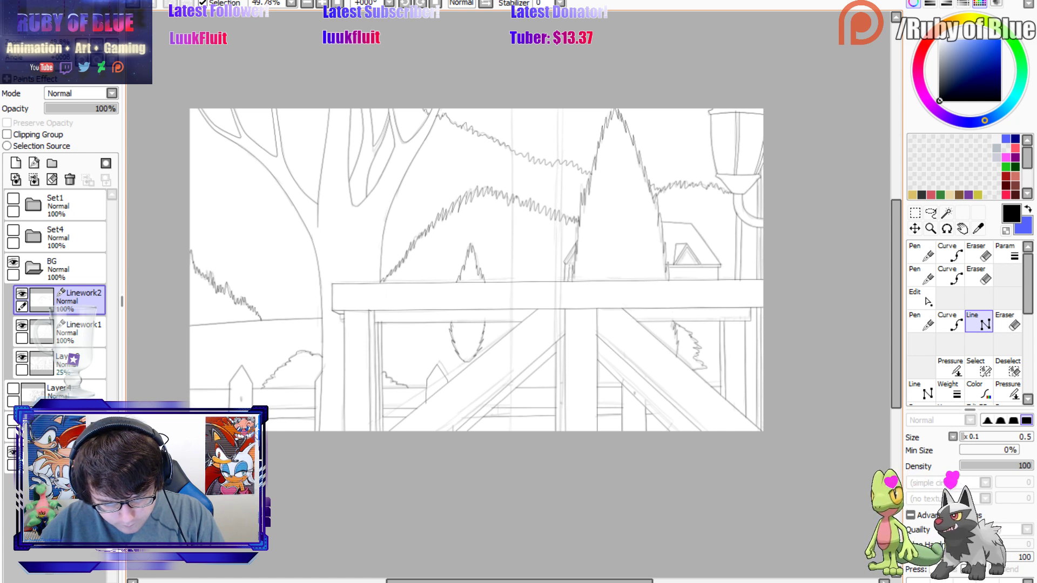
{"action": "key", "text": "ctrl+z"}
{"action": "key", "text": "n"}
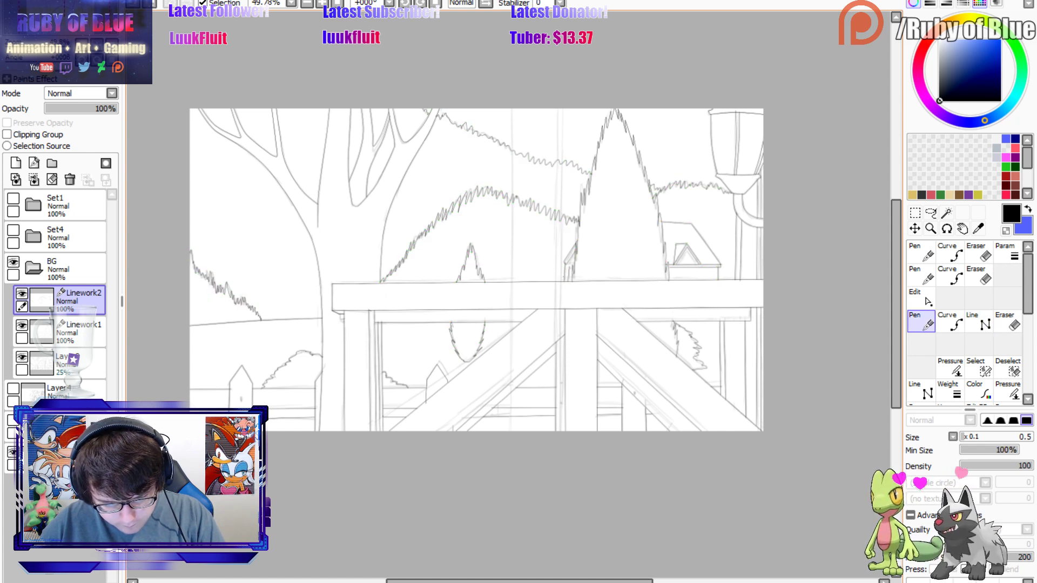
{"action": "key", "text": "l"}
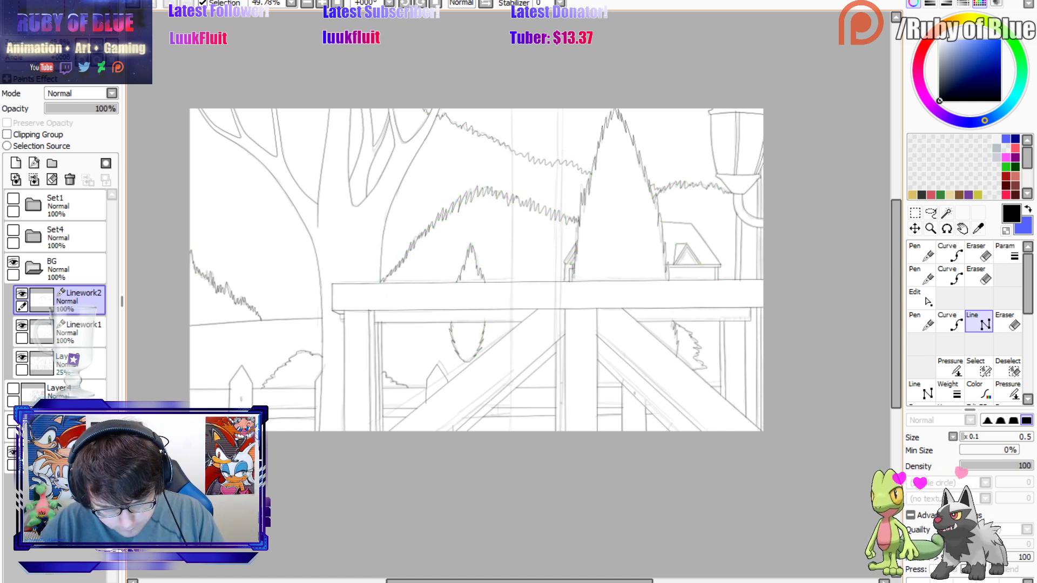
{"action": "key", "text": "n"}
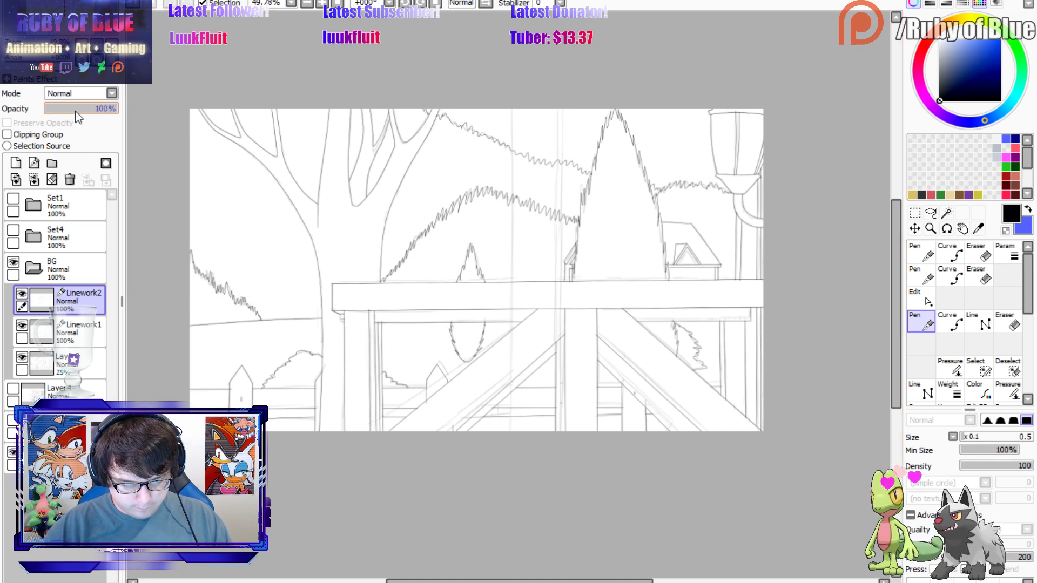
{"action": "left_click", "coordinate": [33, 179]}
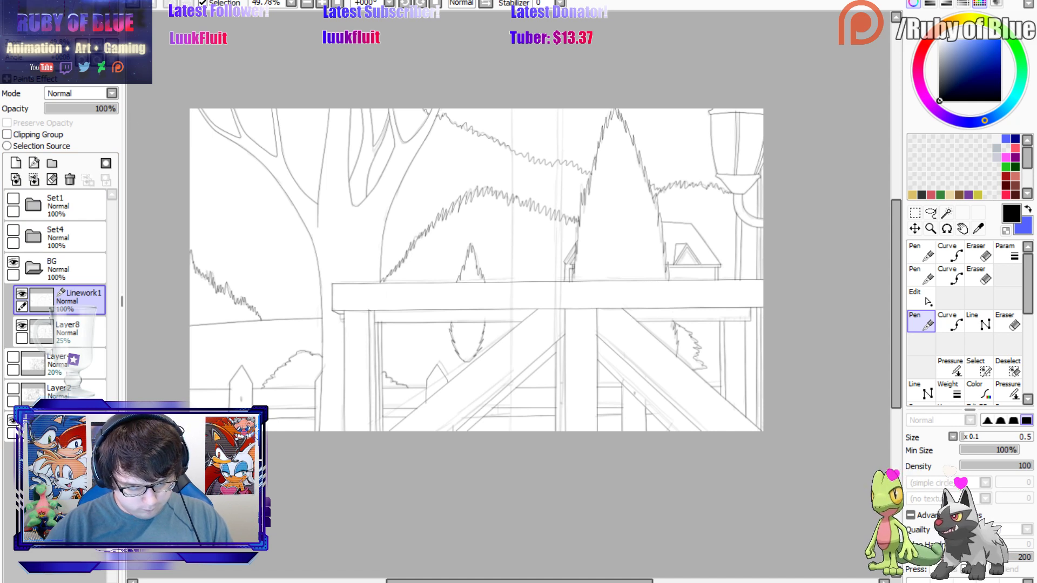
Switch to the yard drawing, examine its porch area up close, and add a trial linework layer there before deleting it.
{"action": "key", "text": "ctrl+Tab"}
{"action": "key", "text": "ctrl+Tab"}
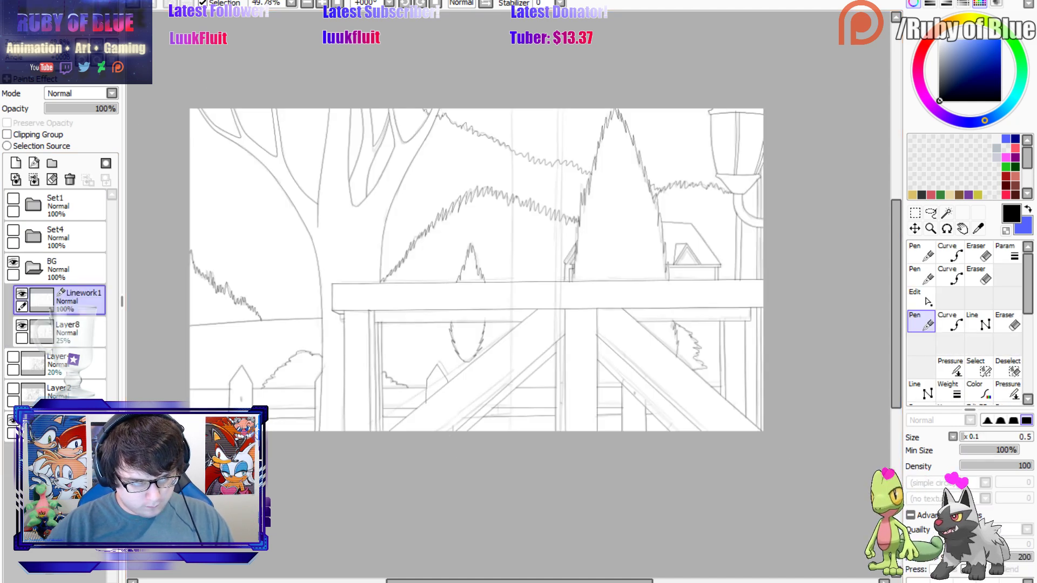
{"action": "key", "text": "ctrl+Tab"}
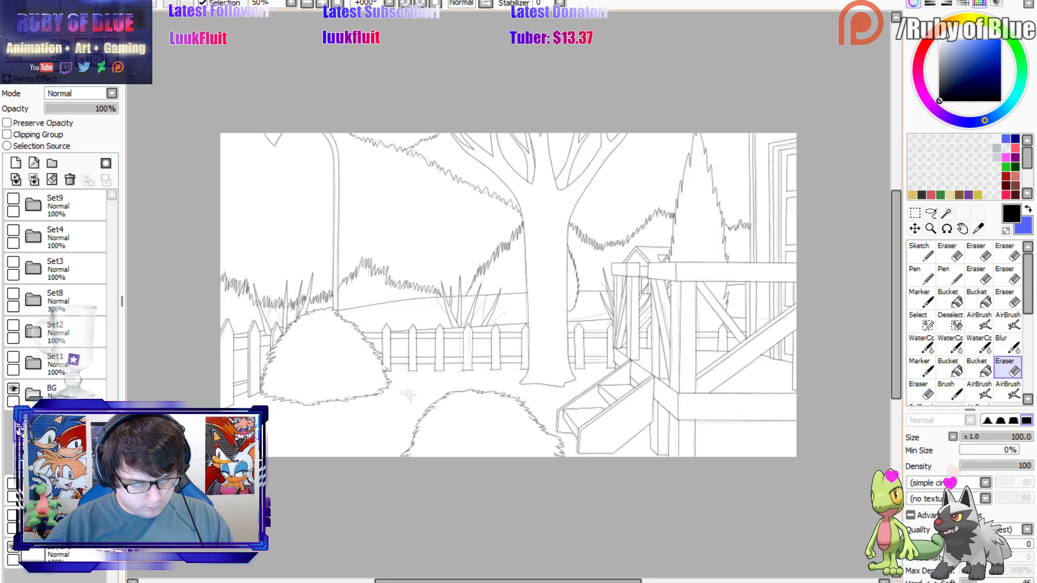
{"action": "left_click_drag", "start_coordinate": [594, 292], "coordinate": [334, 287]}
{"action": "scroll", "coordinate": [447, 265], "scroll_direction": "up", "scroll_amount": 5}
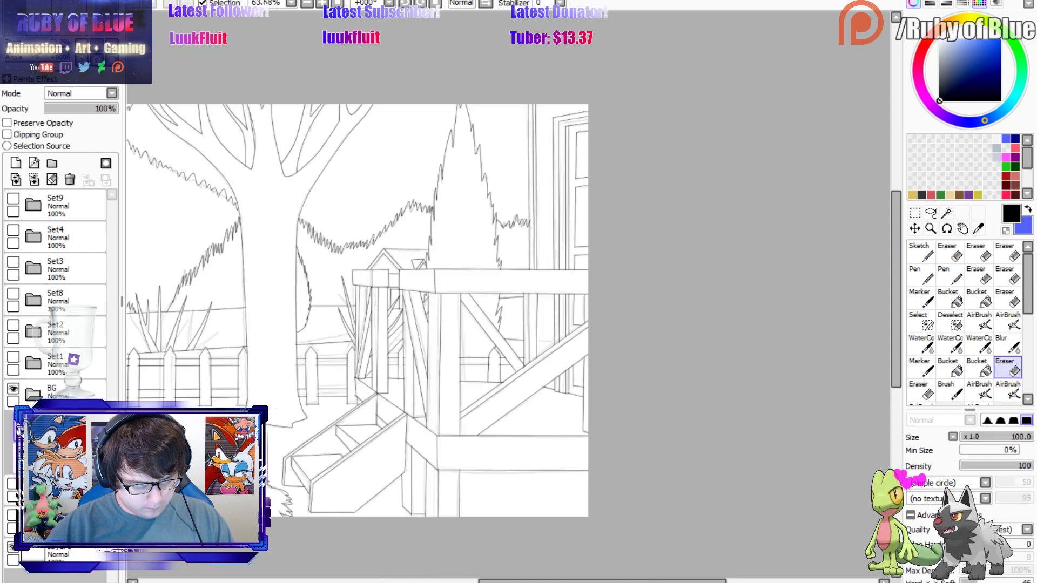
{"action": "left_click", "coordinate": [34, 162]}
{"action": "key", "text": "l"}
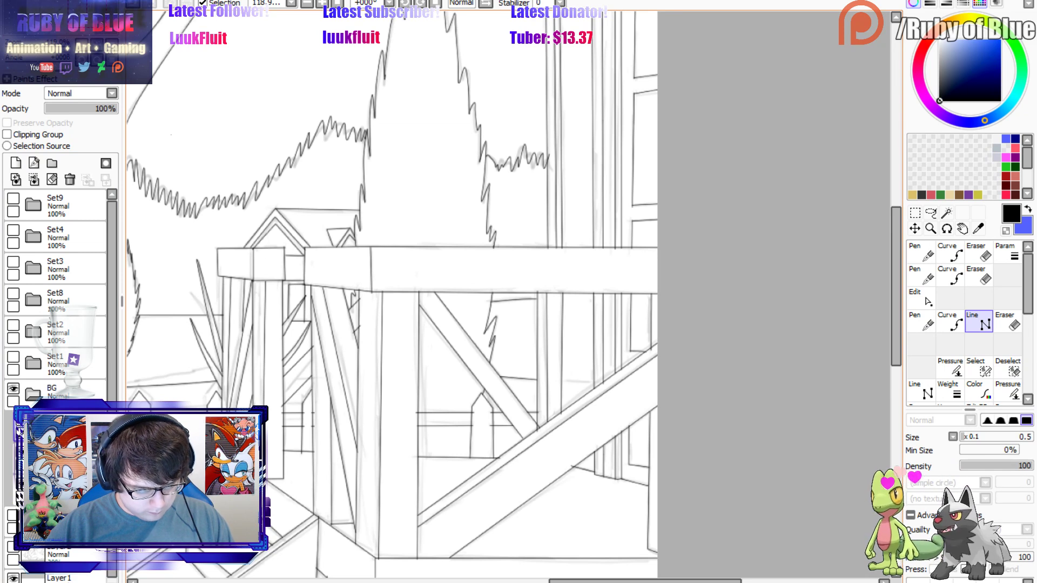
{"action": "left_click", "coordinate": [70, 180]}
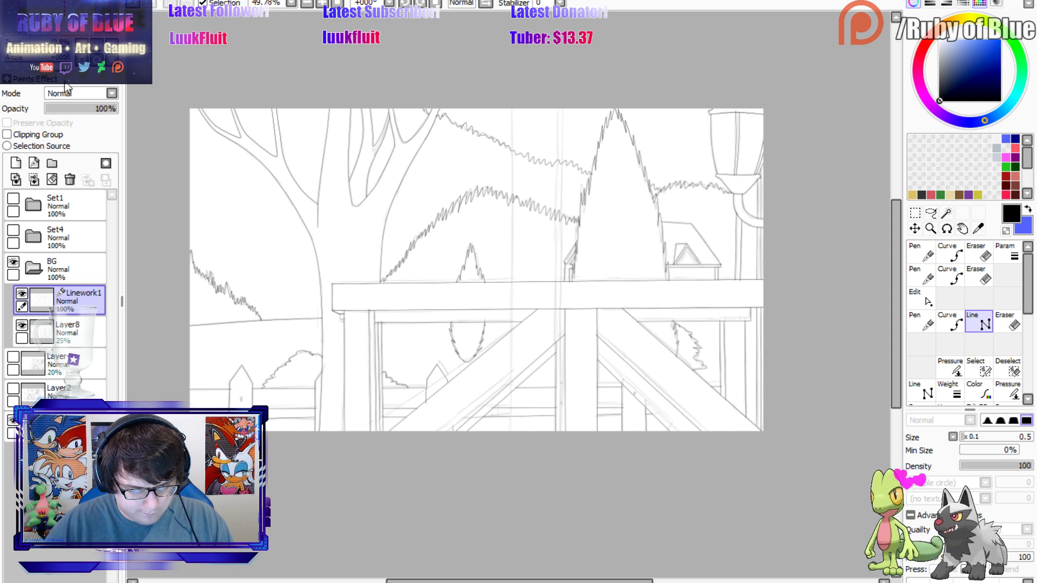
Check the merged Linework1 layer in the beam scene by toggling its visibility.
{"action": "left_click", "coordinate": [23, 293]}
{"action": "left_click", "coordinate": [22, 293]}
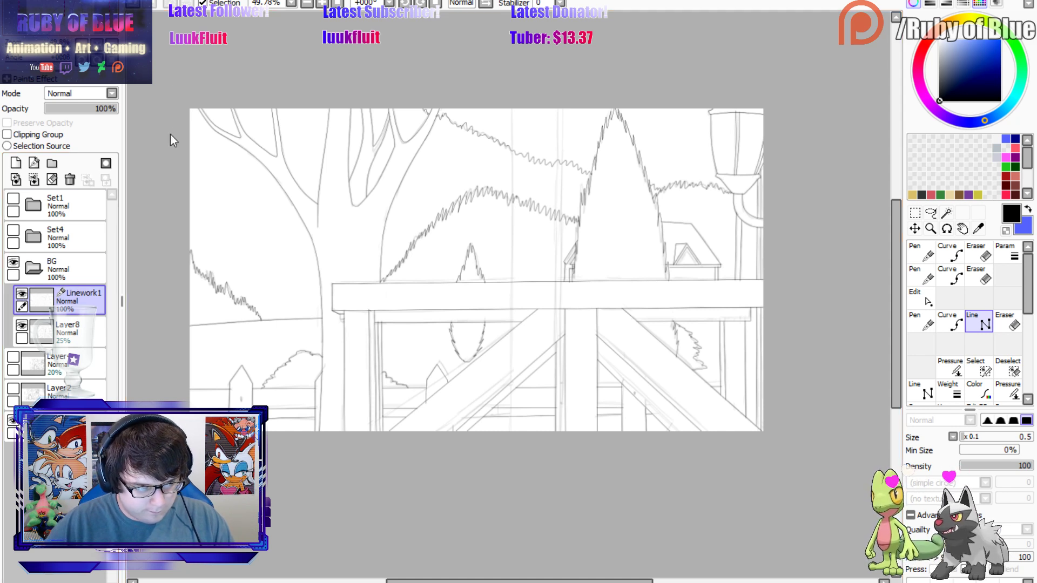
Add a Linework2 linework layer above Linework1 in the BG folder and ink the tall post's three vertical edges across the full canvas height.
{"action": "left_click", "coordinate": [36, 267]}
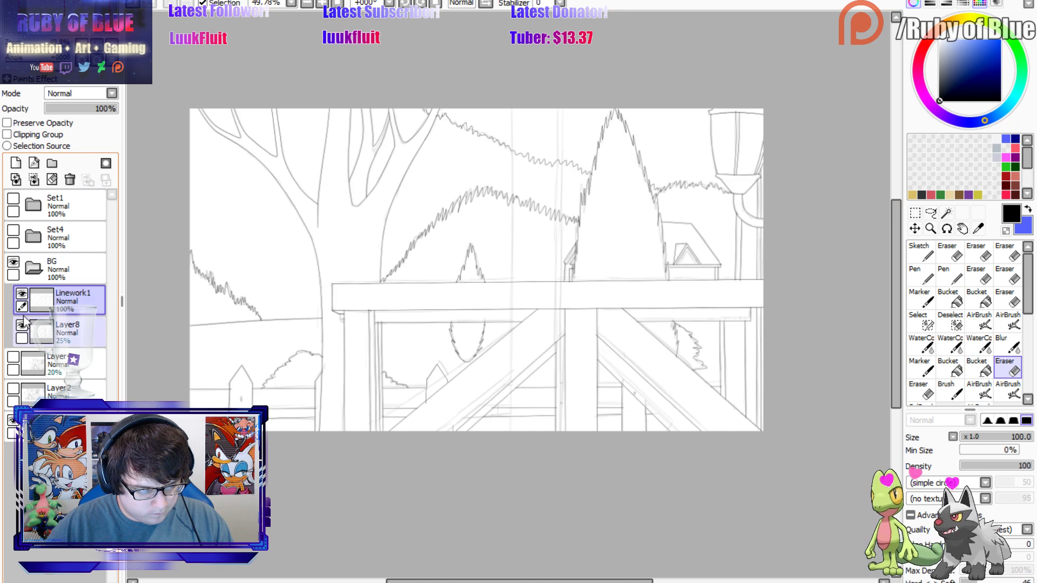
{"action": "left_click", "coordinate": [36, 267]}
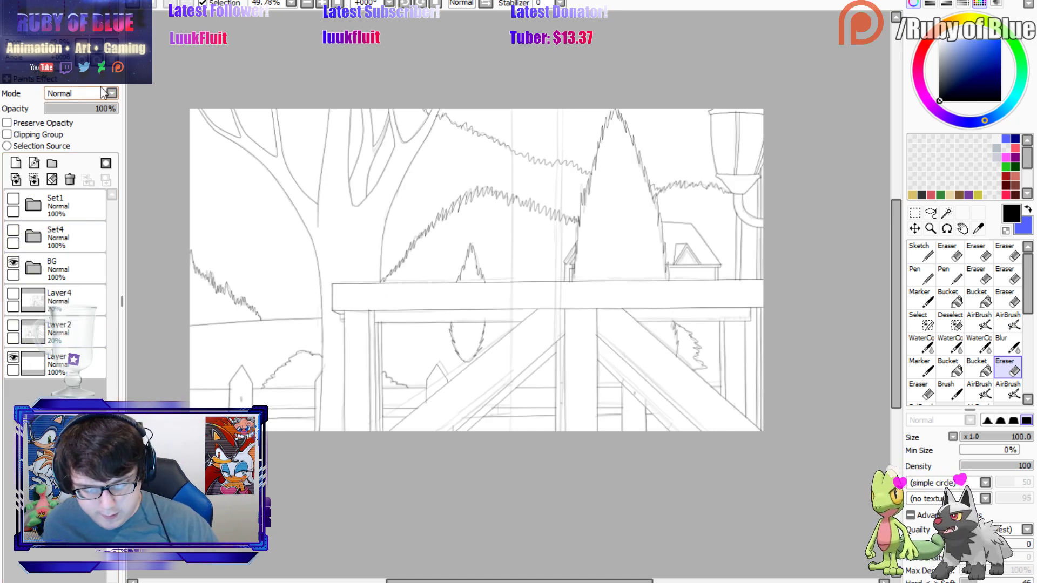
{"action": "left_click", "coordinate": [33, 163]}
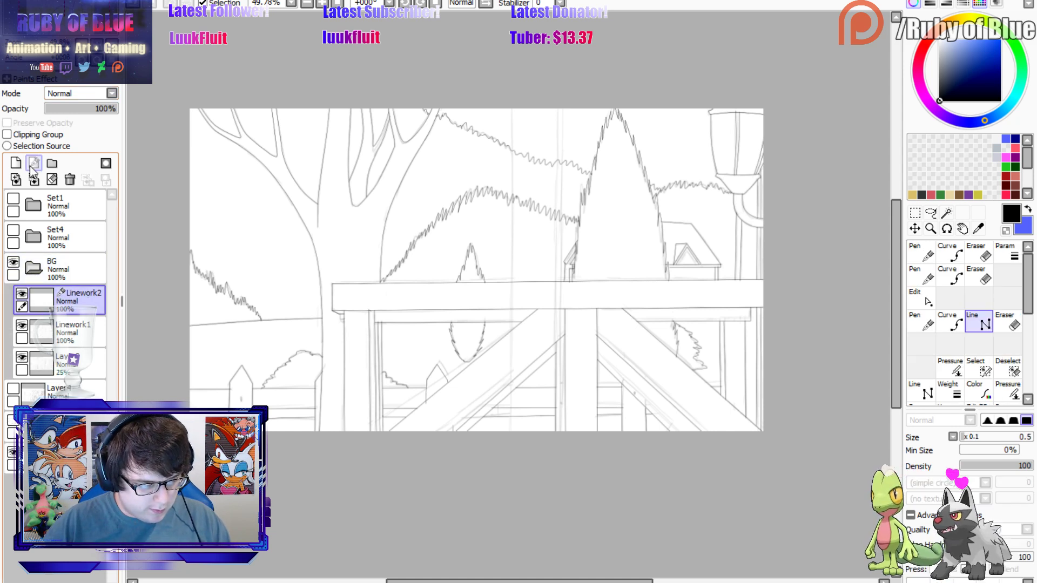
{"action": "left_click", "coordinate": [510, 109], "text": "shift"}
{"action": "left_click", "coordinate": [509, 430], "text": "shift"}
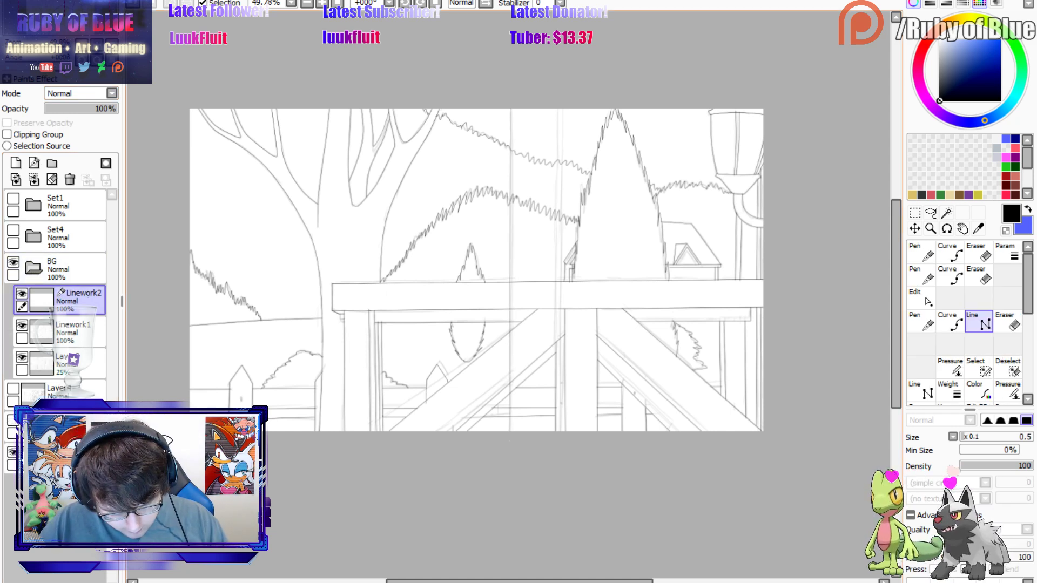
{"action": "left_click", "coordinate": [561, 109], "text": "shift"}
{"action": "left_click", "coordinate": [562, 430], "text": "shift"}
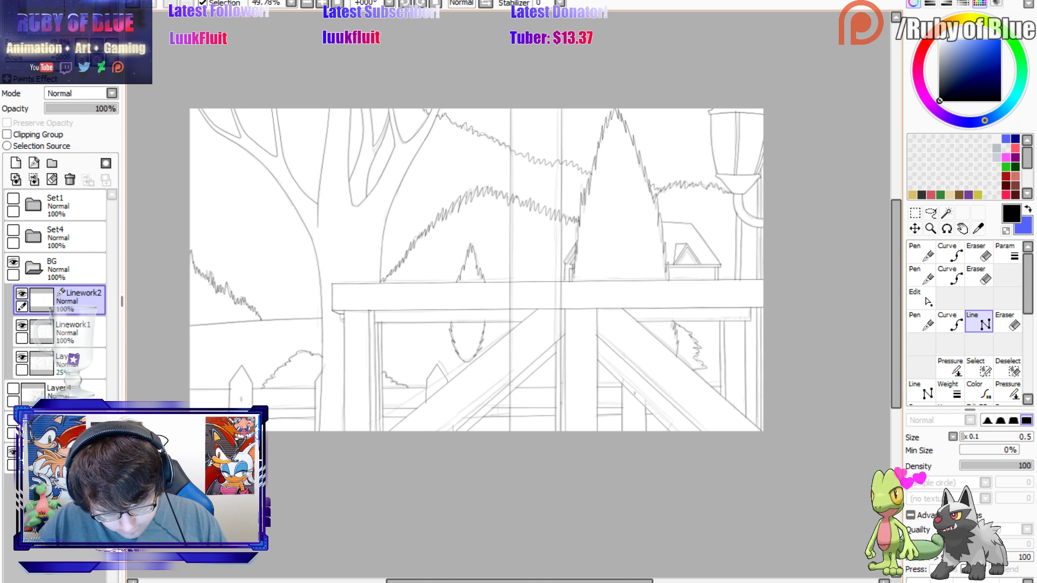
{"action": "left_click", "coordinate": [555, 430], "text": "shift"}
{"action": "left_click", "coordinate": [556, 110], "text": "shift"}
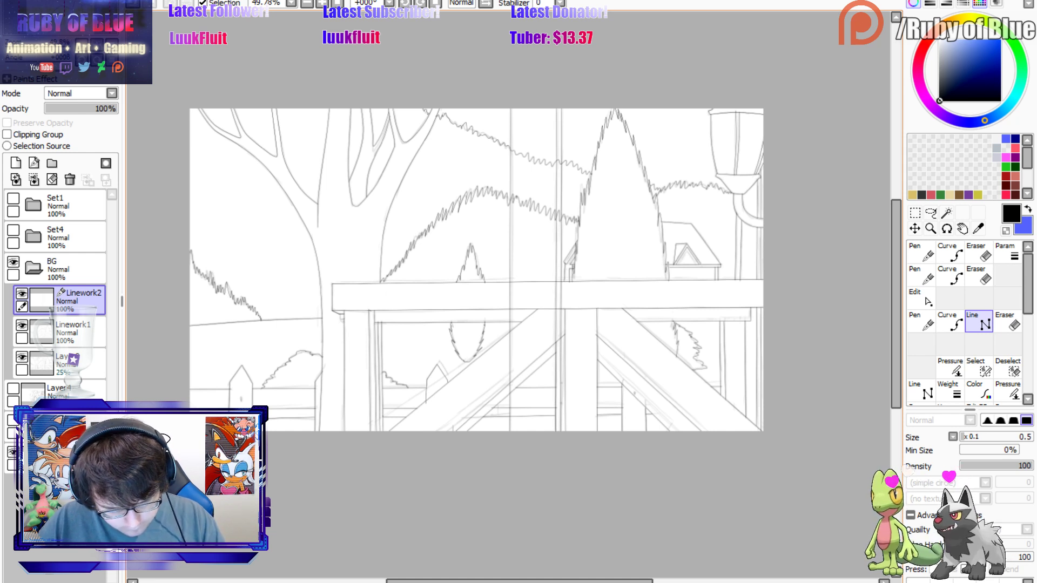
Select the post's interior between the Linework2 edges with the Magic Wand, hiding Linework1 and the sketch layer to do so, and show Linework1 again.
{"action": "key", "text": "e"}
{"action": "left_click", "coordinate": [158, 1]}
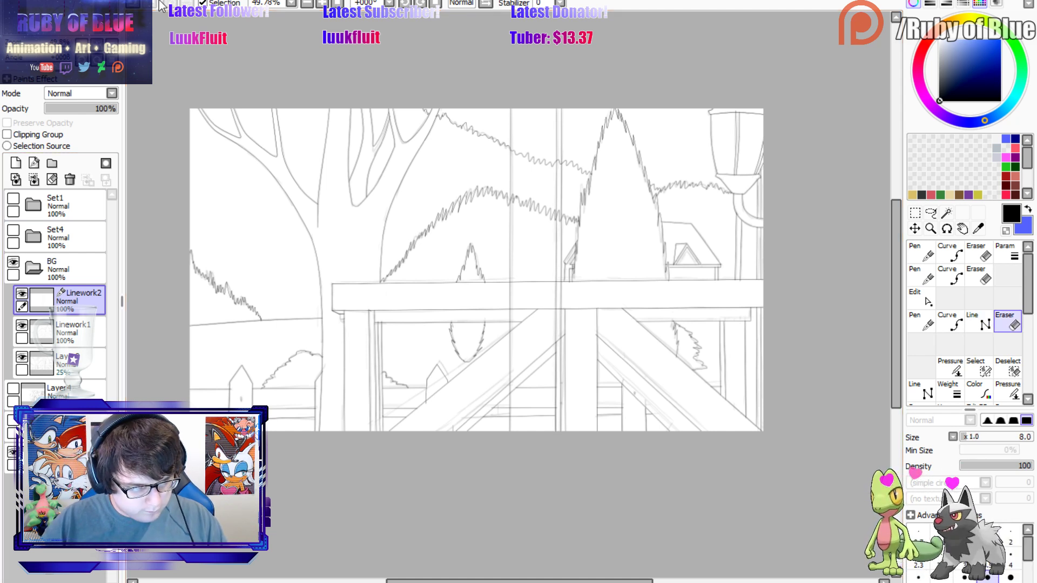
{"action": "left_click", "coordinate": [124, 210]}
{"action": "left_click", "coordinate": [22, 325]}
{"action": "left_click", "coordinate": [21, 357]}
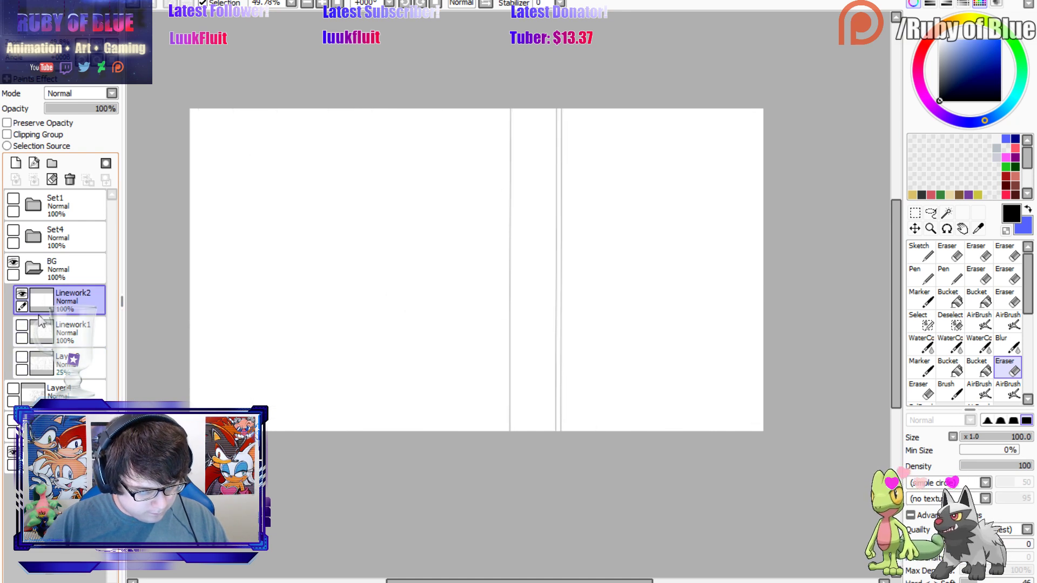
{"action": "key", "text": "w"}
{"action": "left_click", "coordinate": [525, 285]}
{"action": "left_click", "coordinate": [261, 121]}
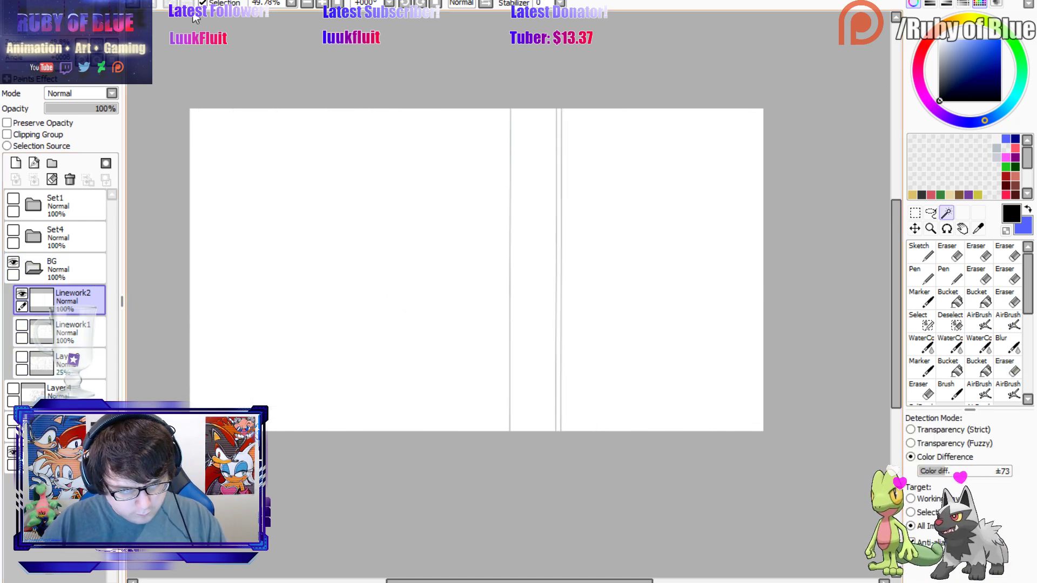
{"action": "left_click", "coordinate": [575, 228], "text": "shift"}
{"action": "left_click", "coordinate": [185, 2]}
{"action": "left_click", "coordinate": [22, 325]}
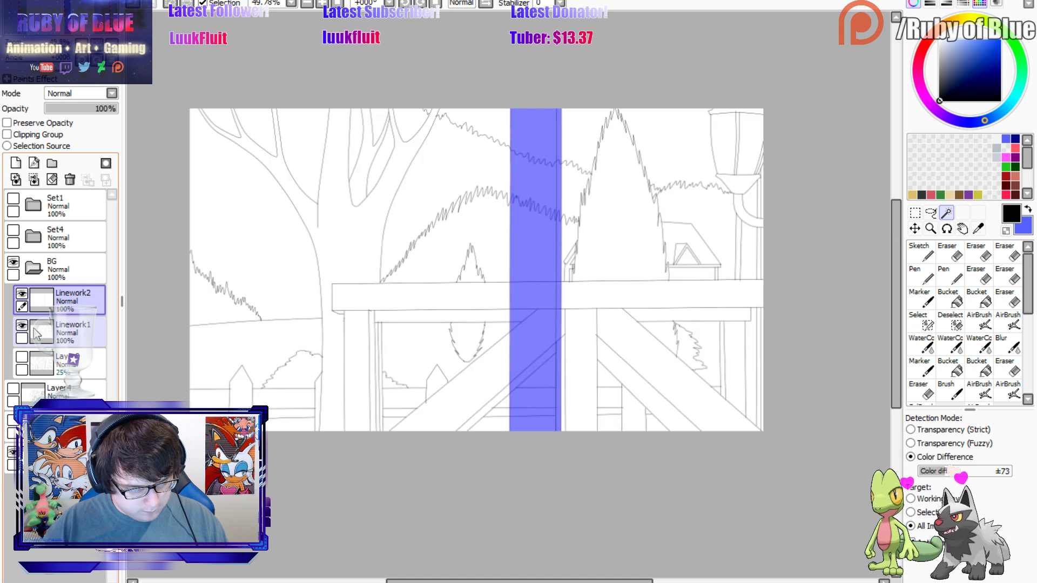
Delete the Linework1 lines crossing the selected post area, deselect, and merge Linework2 down into Linework1.
{"action": "left_click", "coordinate": [41, 332]}
{"action": "key", "text": "Delete"}
{"action": "left_click", "coordinate": [169, 4]}
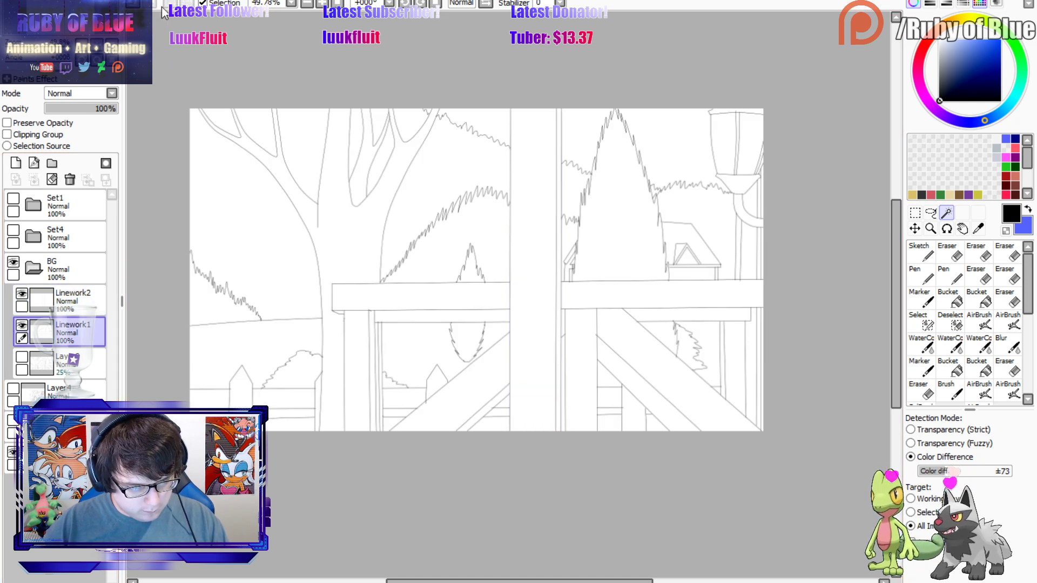
{"action": "left_click", "coordinate": [73, 299]}
{"action": "left_click", "coordinate": [34, 180]}
{"action": "left_click_drag", "start_coordinate": [597, 274], "coordinate": [561, 262]}
{"action": "scroll", "coordinate": [543, 273], "scroll_direction": "up", "scroll_amount": 4}
{"action": "key", "text": "Home"}
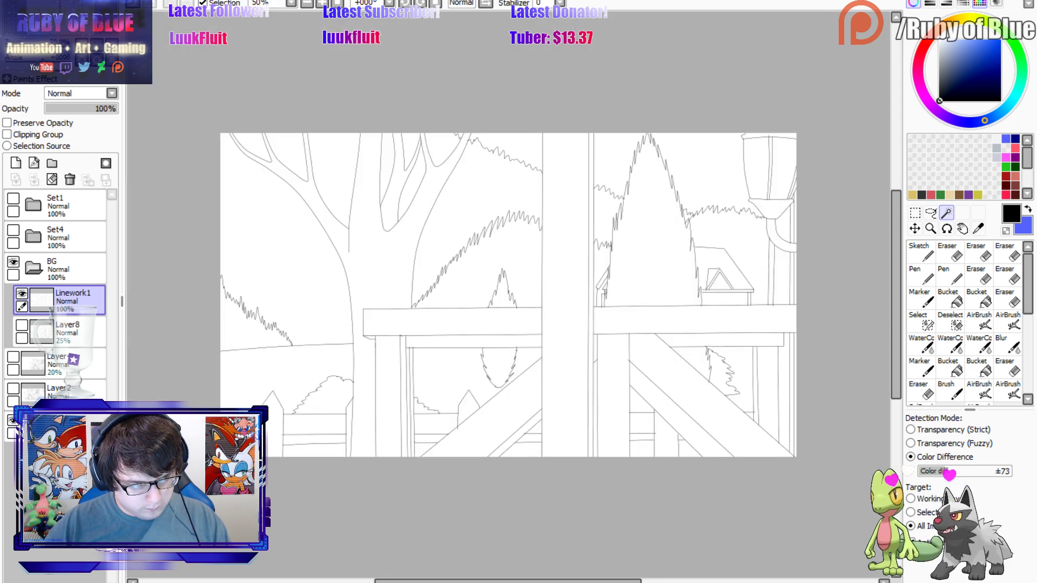
Collapse the BG folder and switch to the door and wall lamp drawing.
{"action": "left_click", "coordinate": [33, 267]}
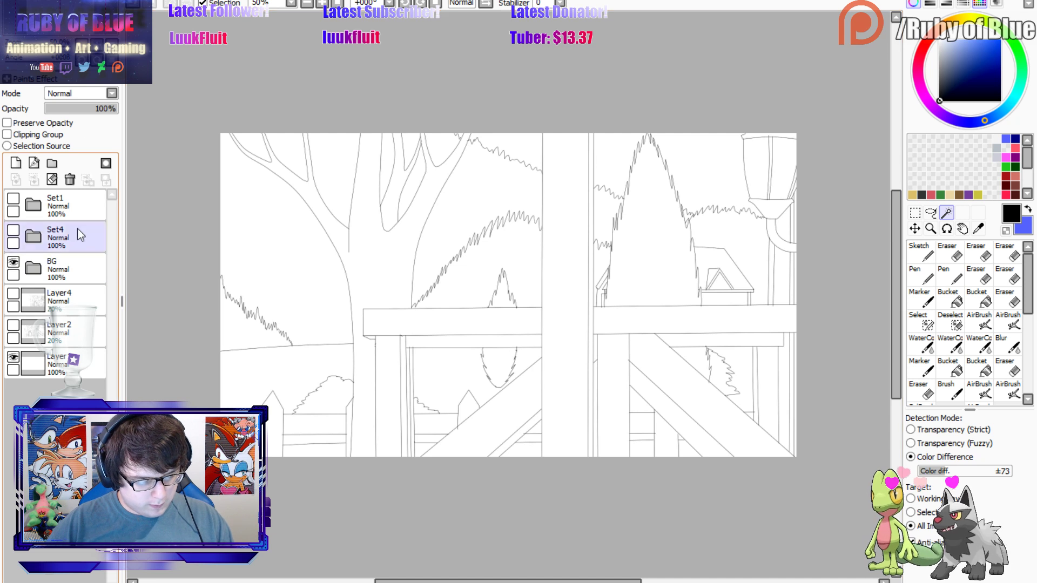
{"action": "left_click", "coordinate": [59, 363]}
{"action": "key", "text": "m"}
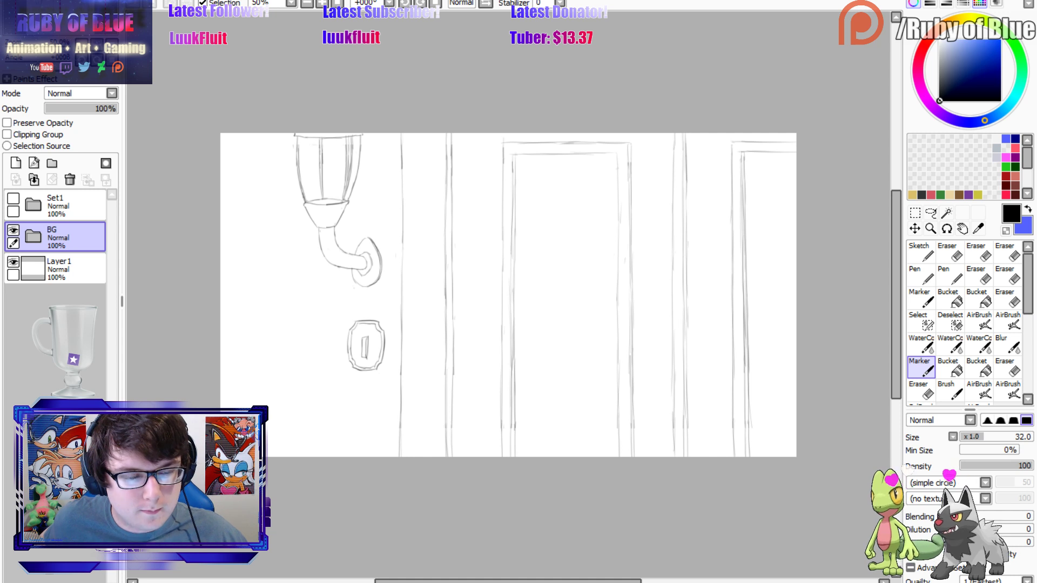
Lower the sketch Layer2 in the BG folder to 24% opacity and add a Linework1 linework layer above it.
{"action": "left_click", "coordinate": [33, 236]}
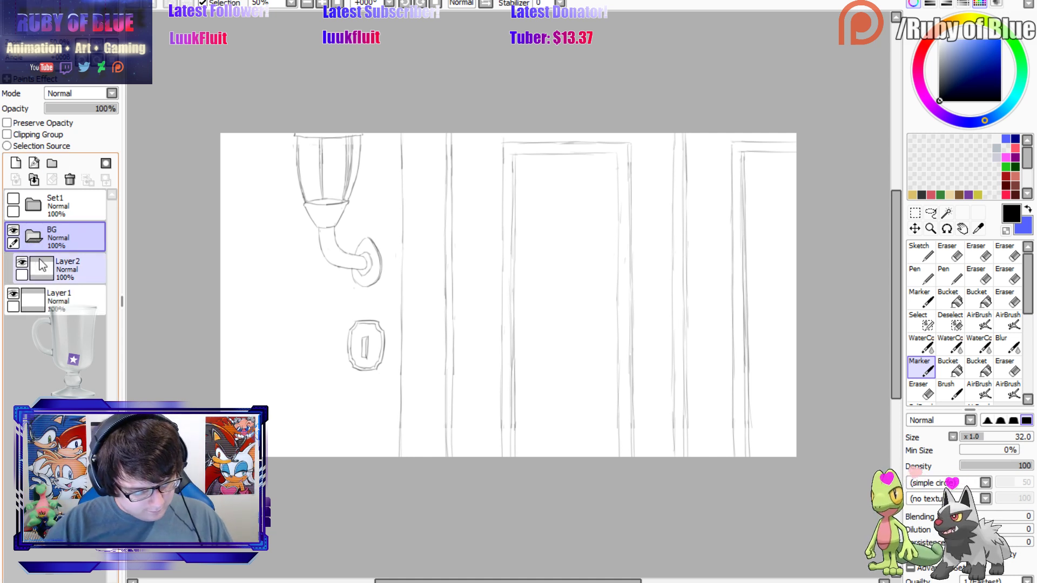
{"action": "left_click", "coordinate": [65, 268]}
{"action": "left_click", "coordinate": [63, 107]}
{"action": "left_click", "coordinate": [33, 163]}
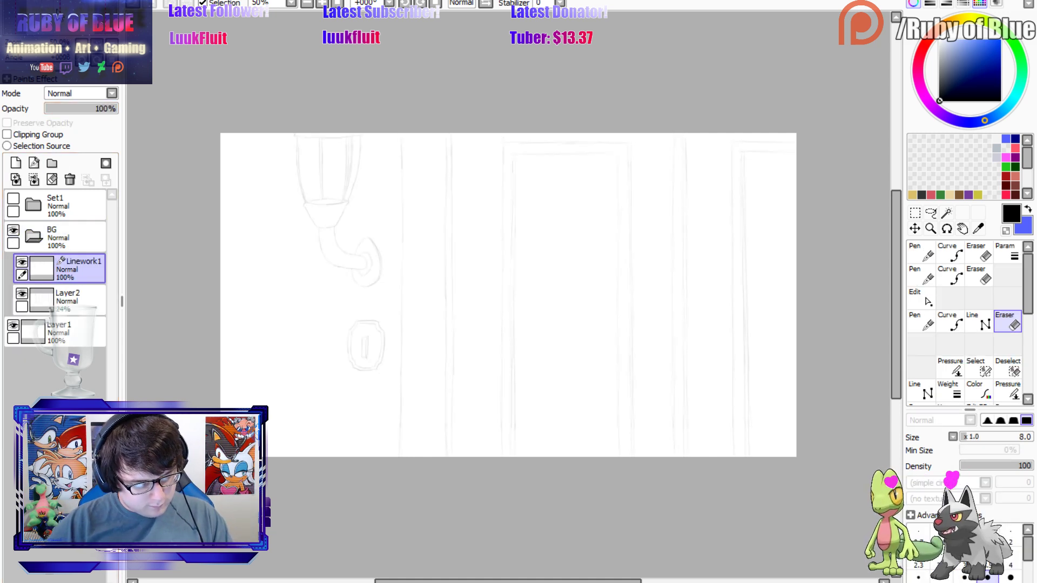
{"action": "mouse_move", "coordinate": [56, 42]}
{"action": "left_mouse_down"}
{"action": "mouse_move", "coordinate": [44, 42]}
{"action": "mouse_move", "coordinate": [57, 42]}
{"action": "left_mouse_up"}
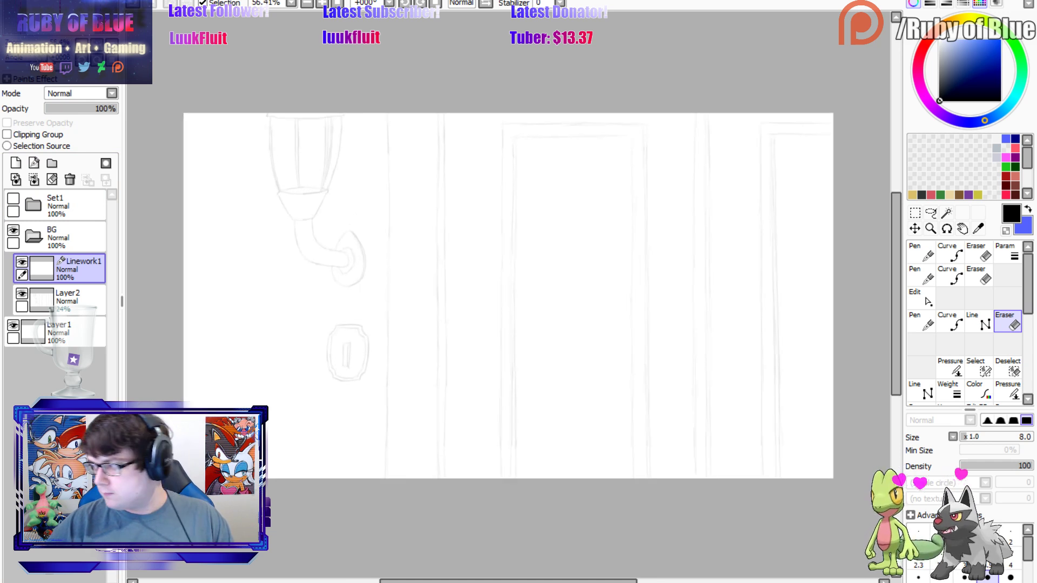
Ink the three full-height vertical wall trim lines between the wall lamp and the door with the Line tool.
{"action": "key", "text": "n"}
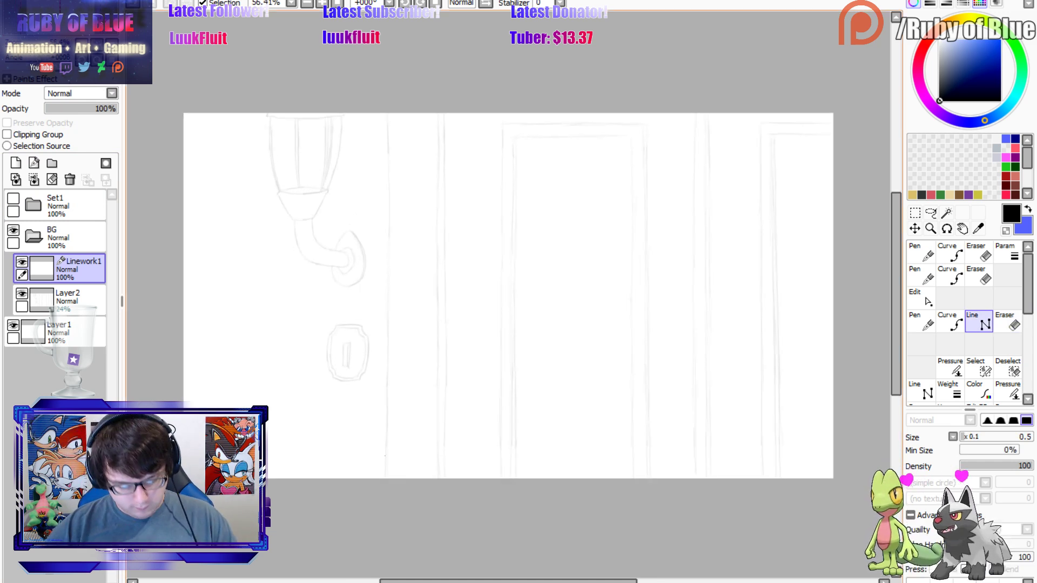
{"action": "left_click", "coordinate": [386, 480]}
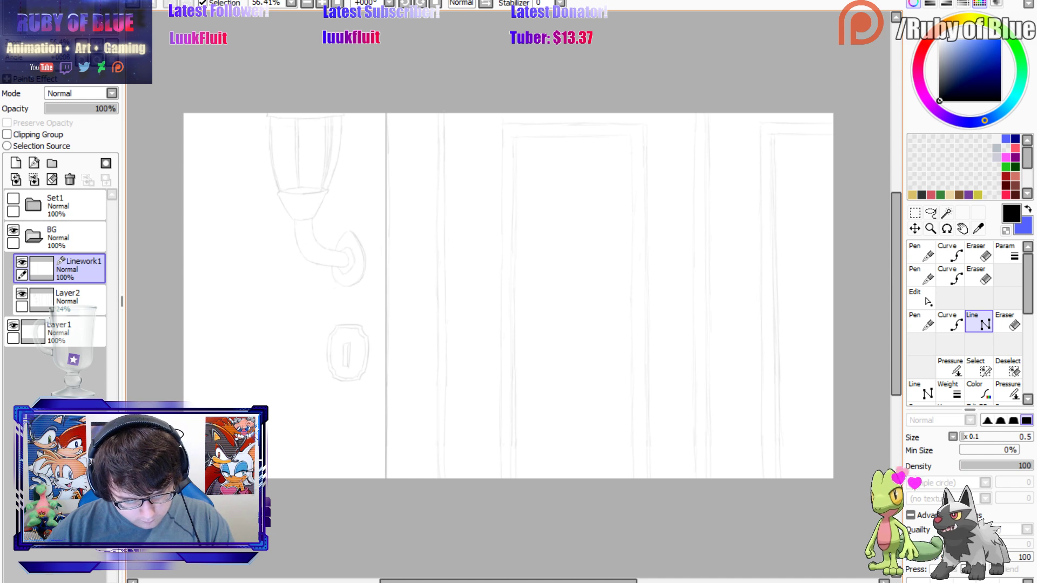
{"action": "left_click", "coordinate": [443, 111]}
{"action": "double_click", "coordinate": [445, 477]}
{"action": "left_click", "coordinate": [440, 479]}
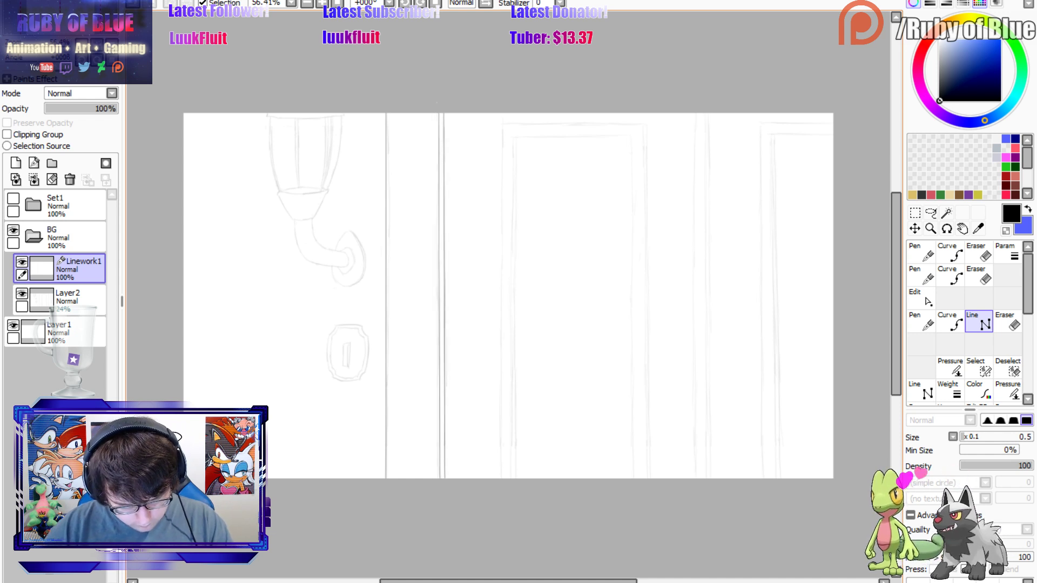
{"action": "double_click", "coordinate": [437, 102]}
Ink the curved top rim of the wall lamp with the Curve tool.
{"action": "left_click", "coordinate": [949, 321]}
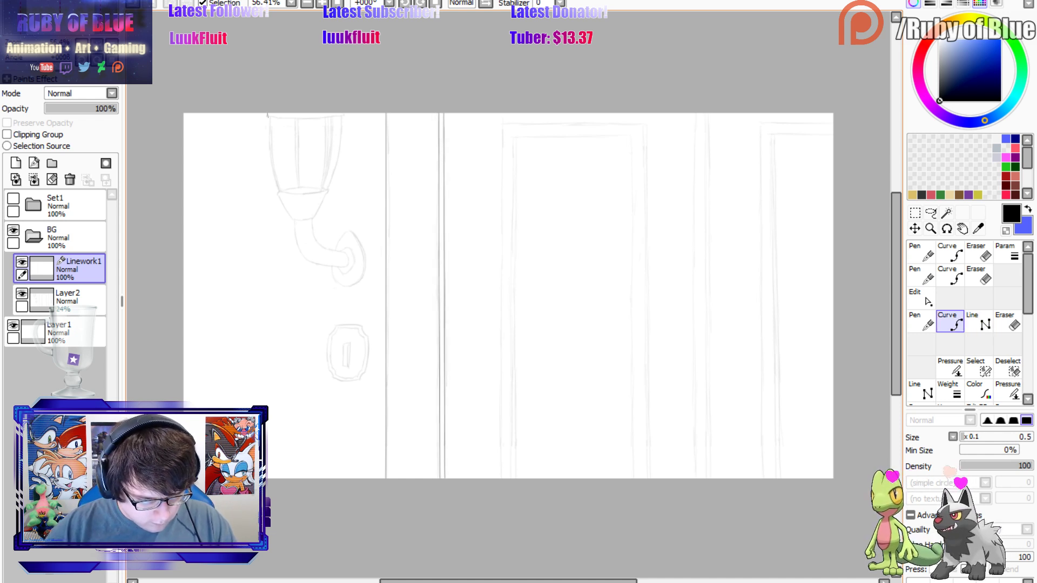
{"action": "left_click", "coordinate": [306, 119]}
{"action": "double_click", "coordinate": [341, 116]}
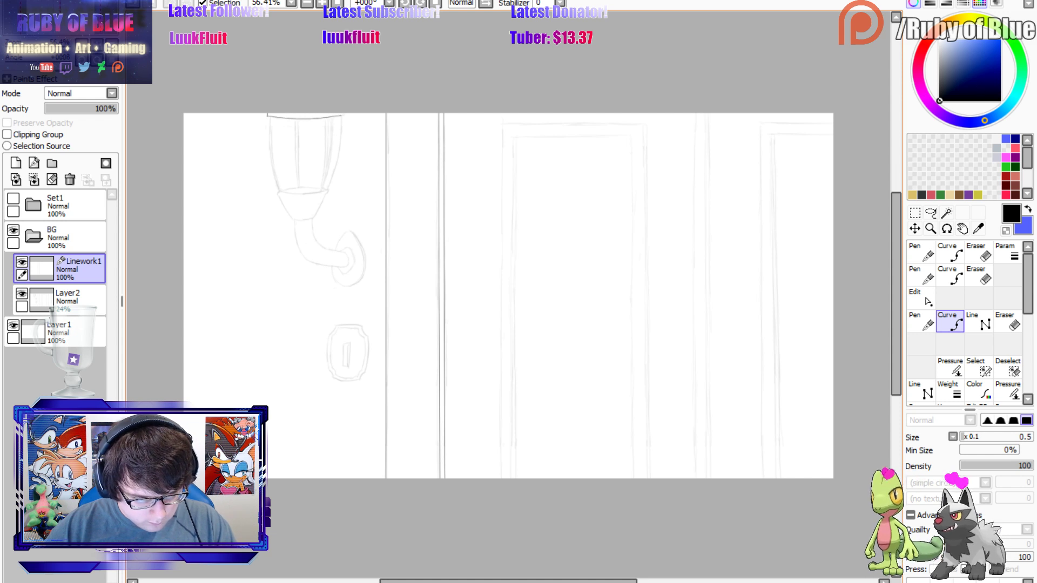
Ink the lamp glass outline below the rim, tracing its left side, curved bottom edge and right side.
{"action": "key", "text": "l"}
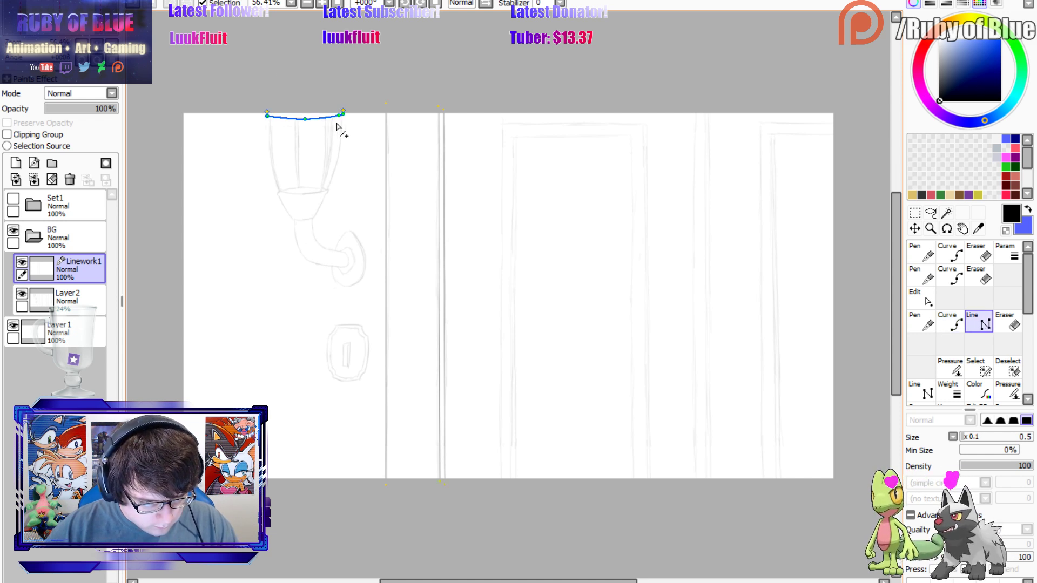
{"action": "left_click", "coordinate": [270, 117]}
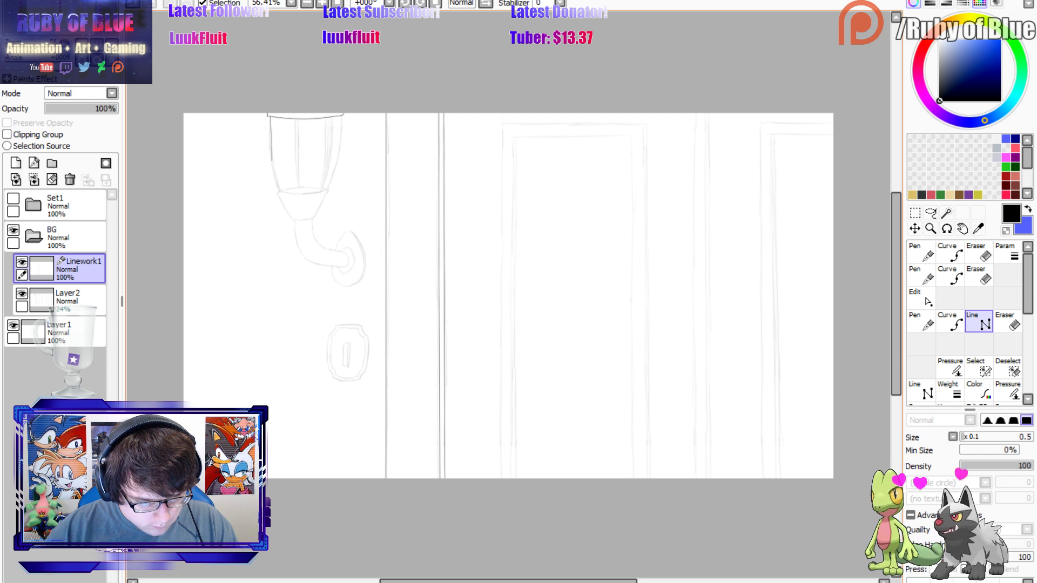
{"action": "key", "text": "c"}
{"action": "left_click", "coordinate": [273, 156]}
{"action": "left_click", "coordinate": [300, 195]}
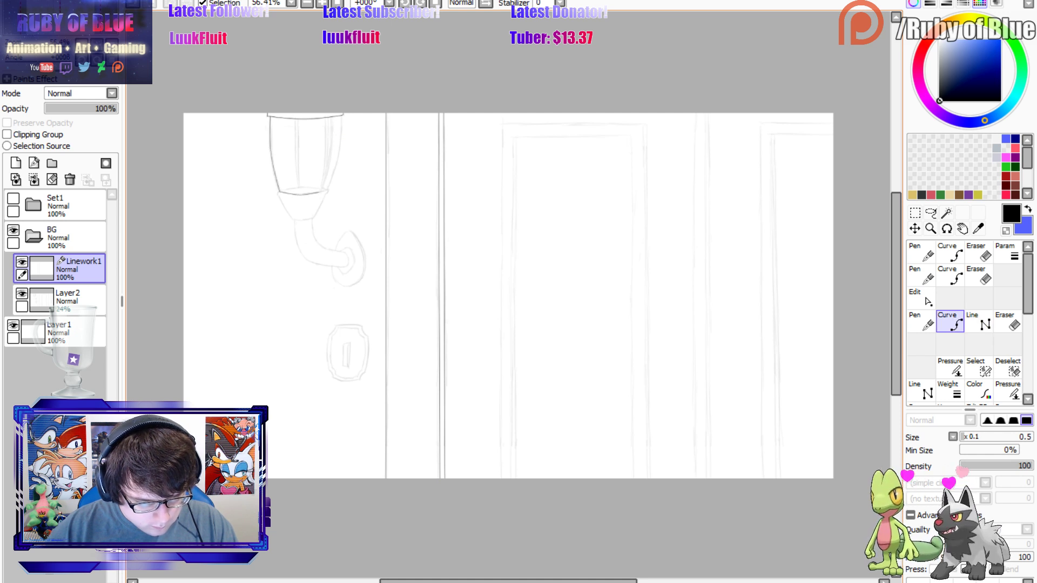
{"action": "left_click", "coordinate": [326, 190]}
{"action": "left_click", "coordinate": [338, 153]}
{"action": "left_click", "coordinate": [342, 116]}
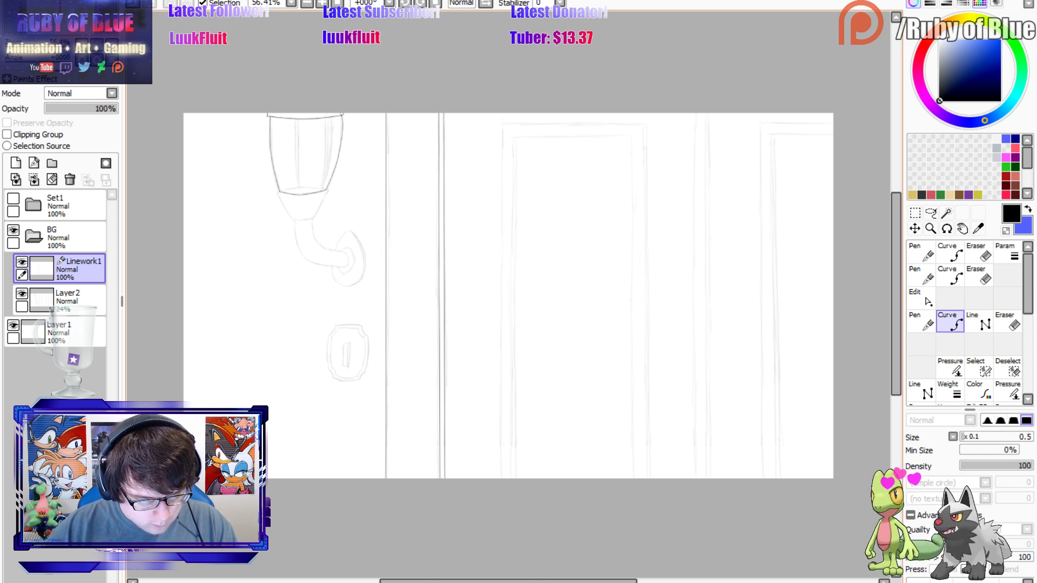
Refine the lamp glass's right edge and ink the curved inner rib beside it.
{"action": "key", "text": "p"}
{"action": "key", "text": "c"}
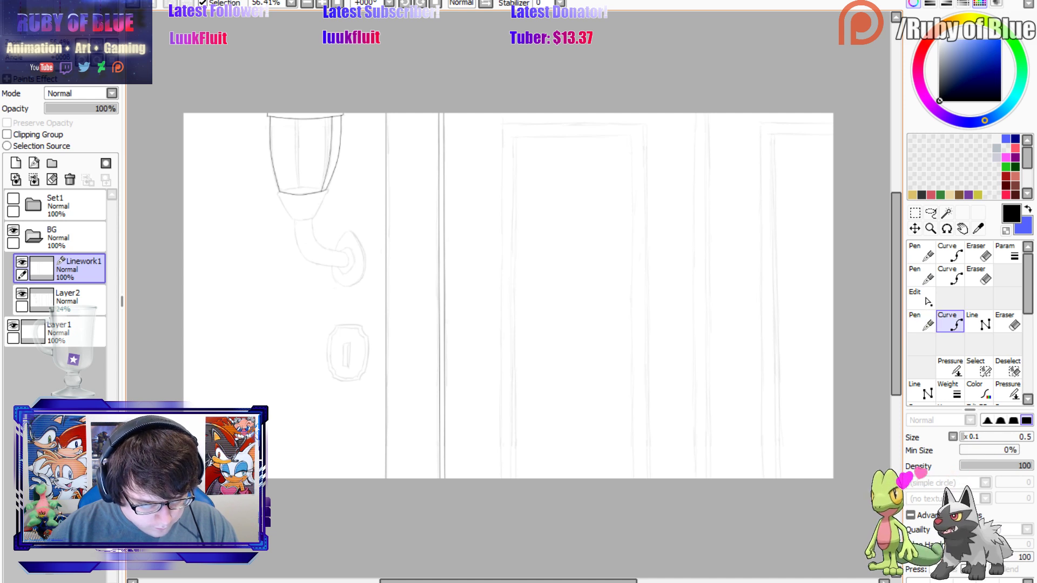
{"action": "left_click", "coordinate": [321, 192]}
{"action": "left_click", "coordinate": [327, 153]}
{"action": "left_click", "coordinate": [330, 119]}
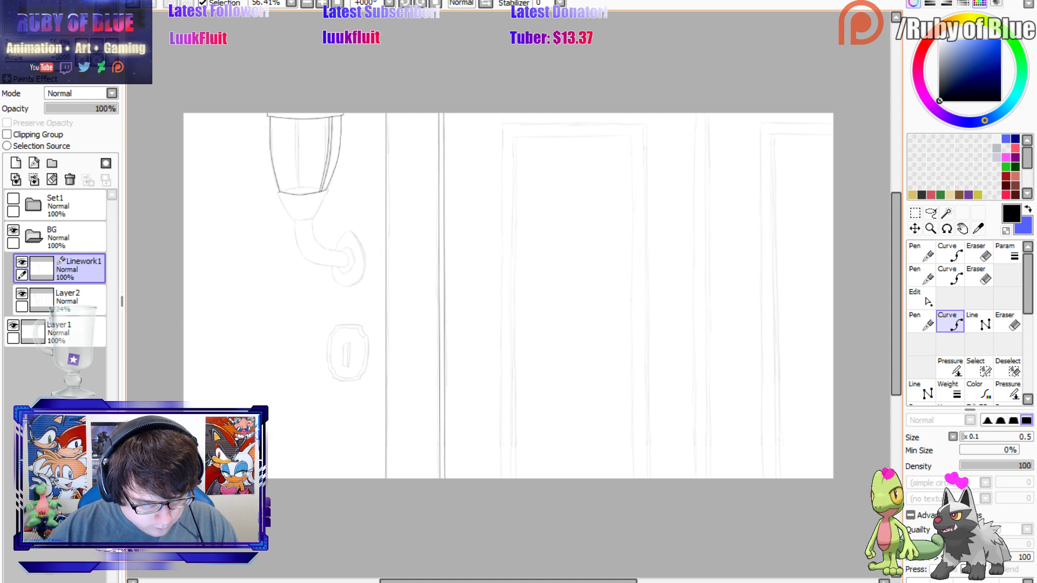
Ink the tapered cup beneath the lamp glass.
{"action": "left_click", "coordinate": [277, 193]}
{"action": "key", "text": "p"}
{"action": "key", "text": "c"}
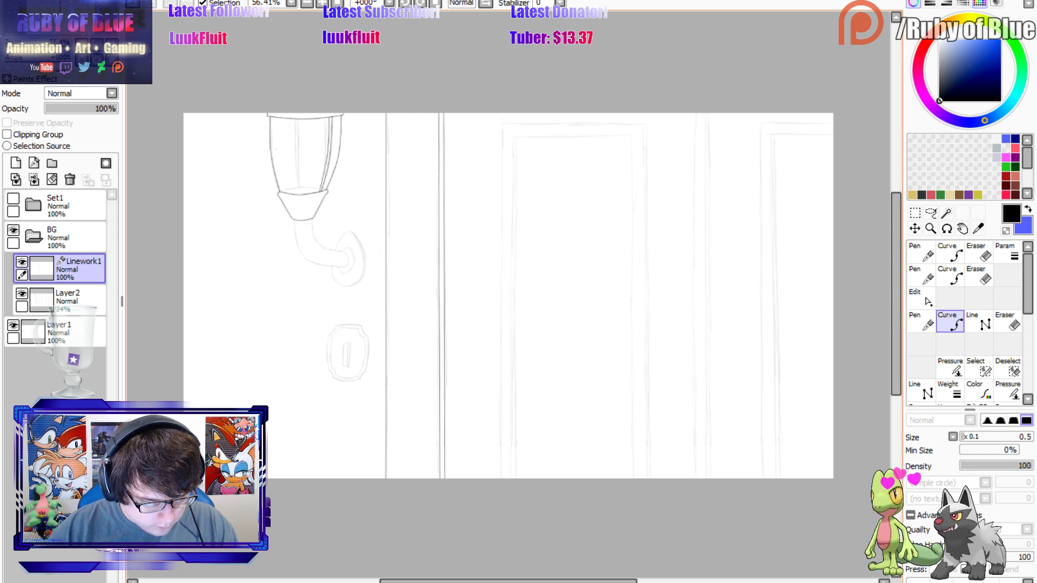
Ink both edges of the lamp's curved arm from the tapered cup to the wall mount, redoing the inner edge.
{"action": "left_click", "coordinate": [297, 246]}
{"action": "left_click", "coordinate": [315, 265]}
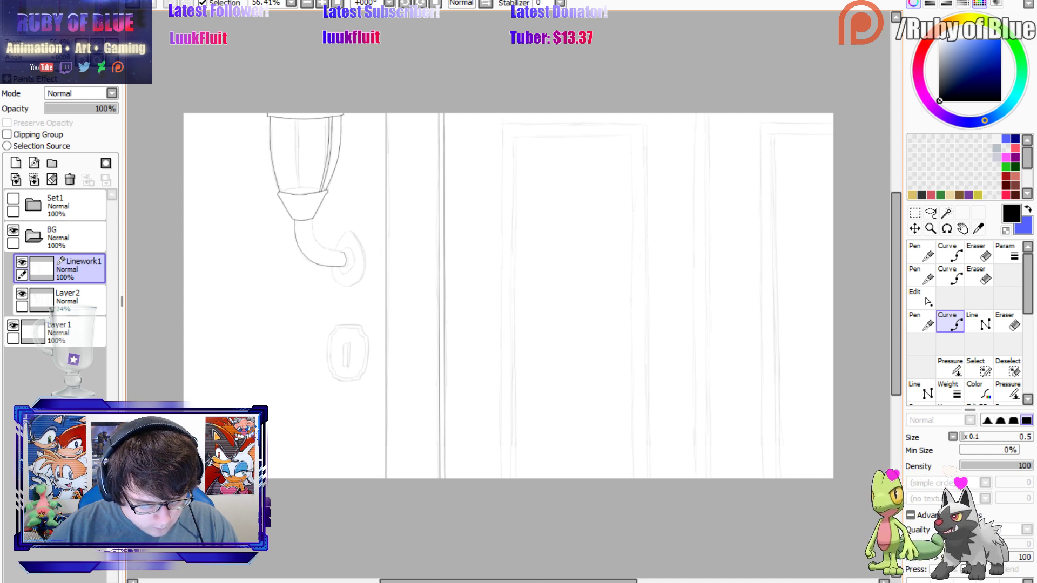
{"action": "double_click", "coordinate": [312, 219]}
{"action": "key", "text": "n"}
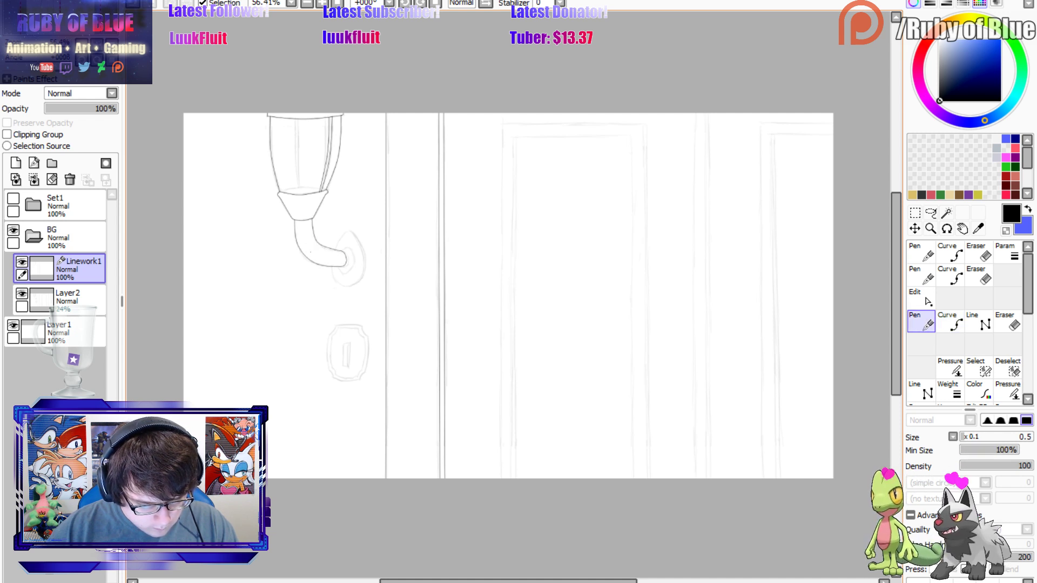
{"action": "left_click", "coordinate": [333, 250], "text": "ctrl"}
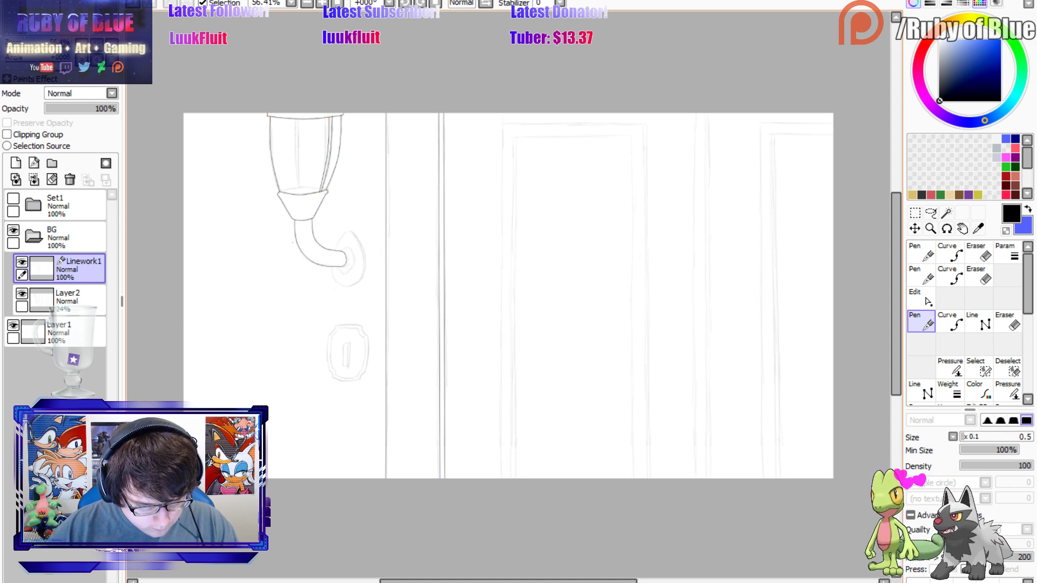
{"action": "key", "text": "c"}
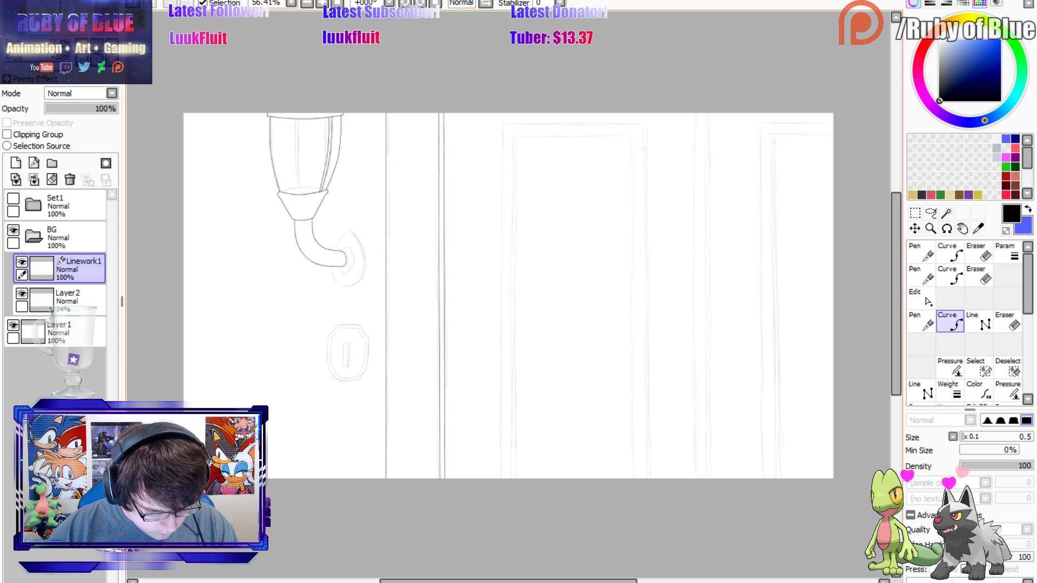
Ink the outer oval outline of the lamp's wall mount with the Curve tool.
{"action": "left_click", "coordinate": [349, 232]}
{"action": "left_click", "coordinate": [363, 276]}
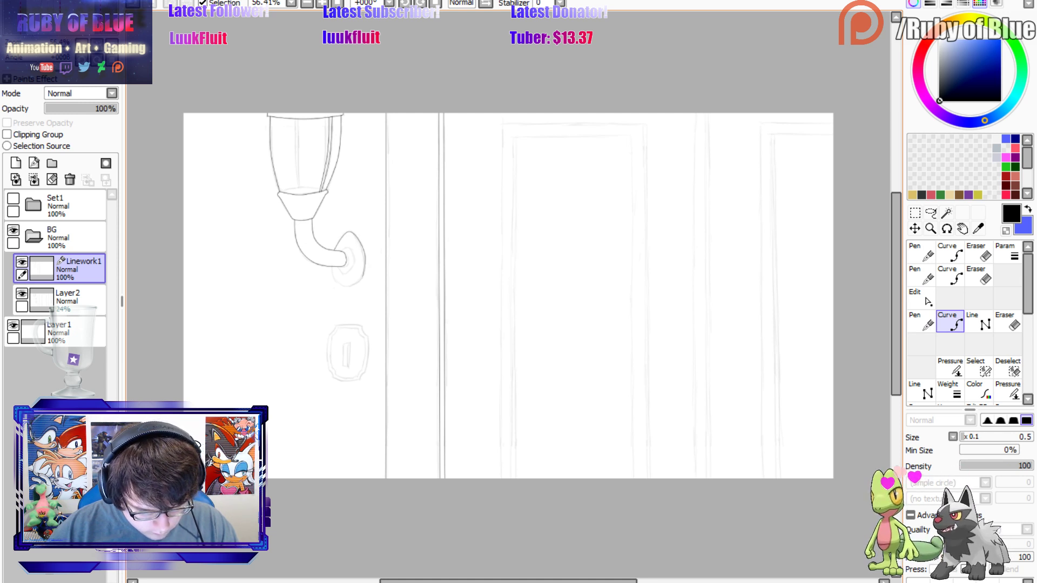
{"action": "left_click", "coordinate": [346, 287]}
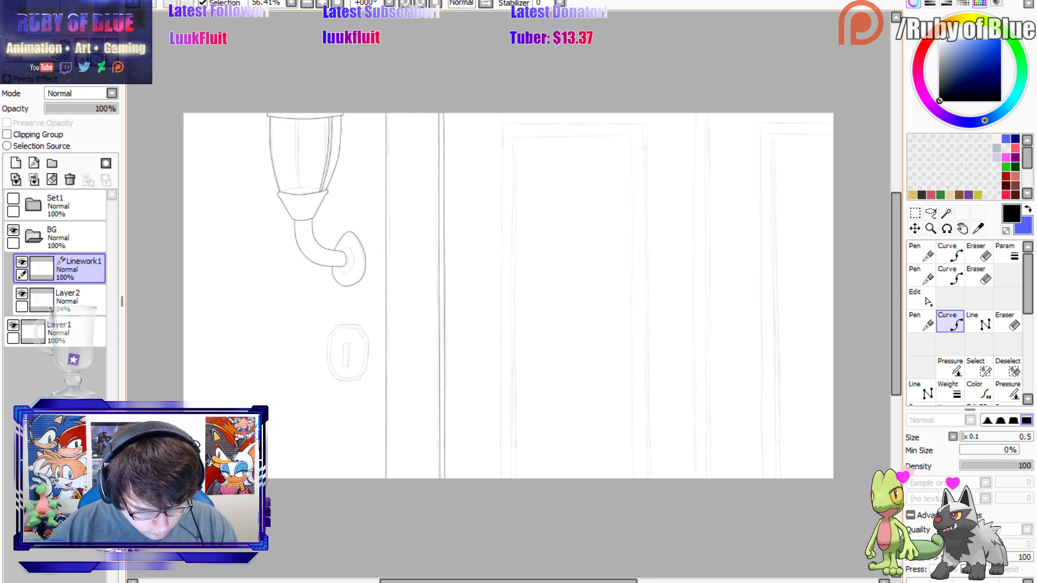
Refine the control points of the wall mount's outer oval outline.
{"action": "key", "text": "n"}
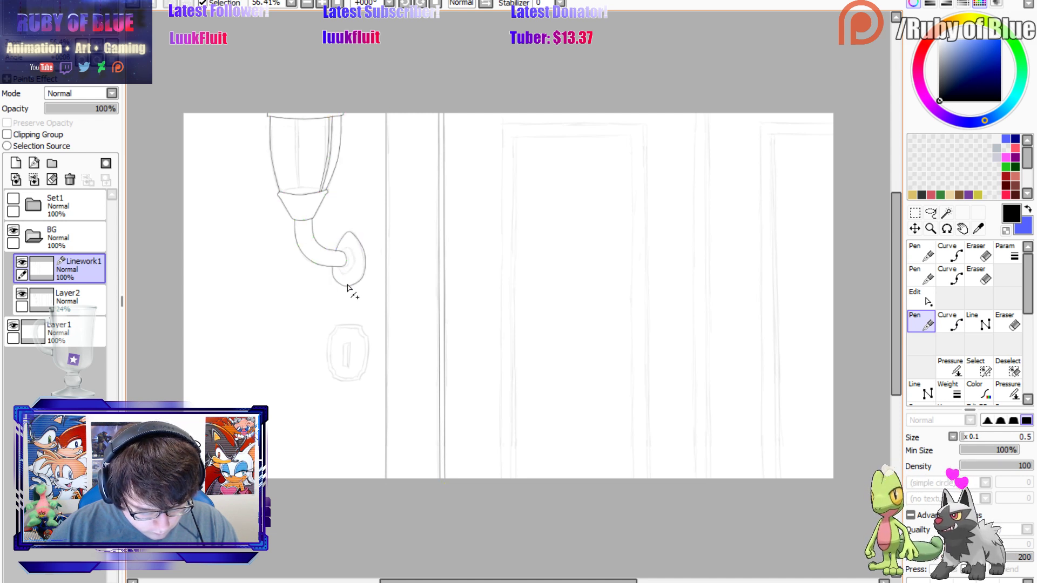
{"action": "key", "text": "ctrl"}
{"action": "key", "text": "ctrl"}
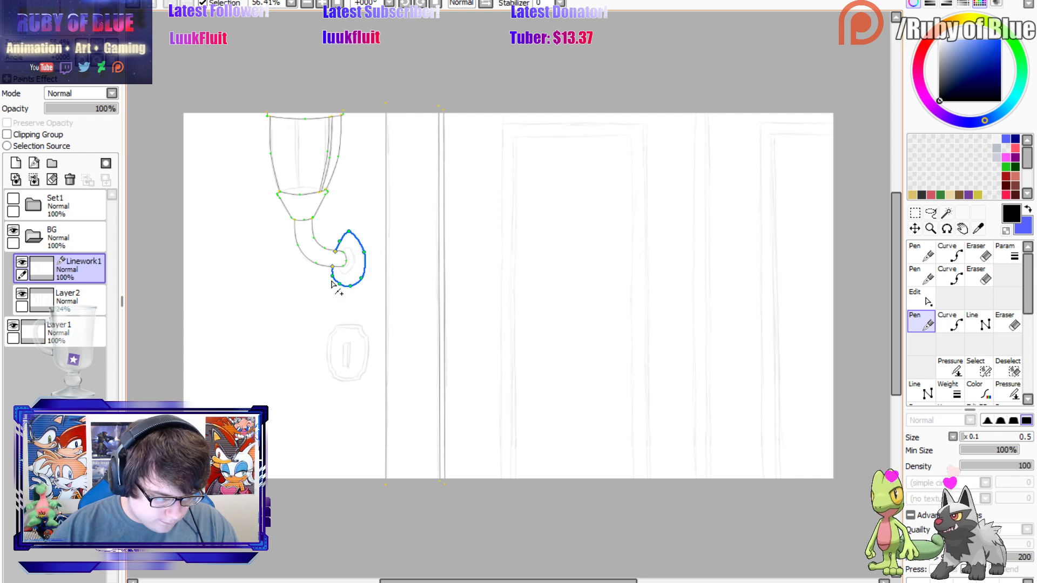
Ink the wall mount's inner oval and the small ring around the lamp arm's end with the Curve tool, then refine them.
{"action": "key", "text": "n"}
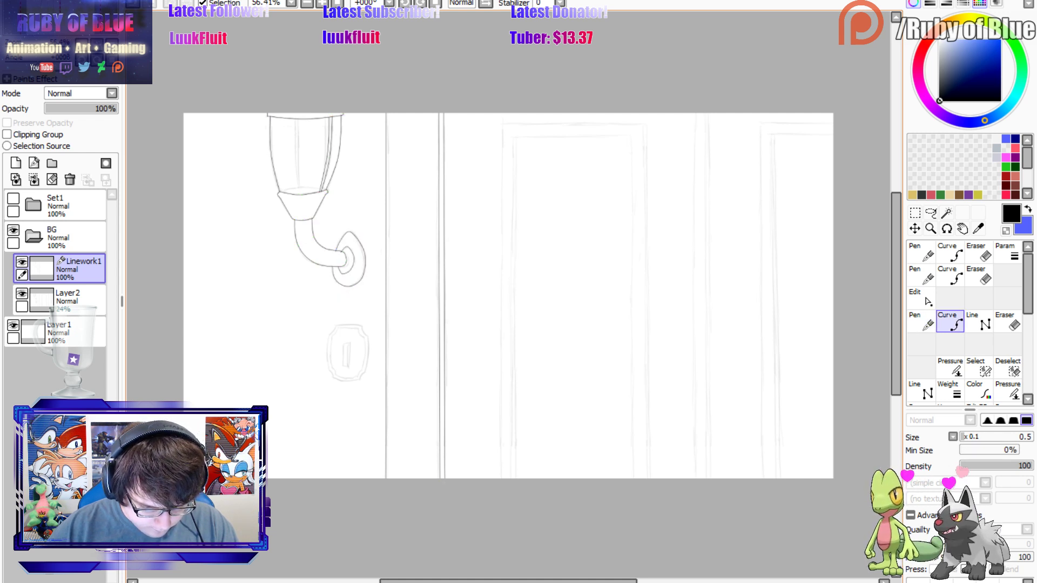
{"action": "key", "text": "n"}
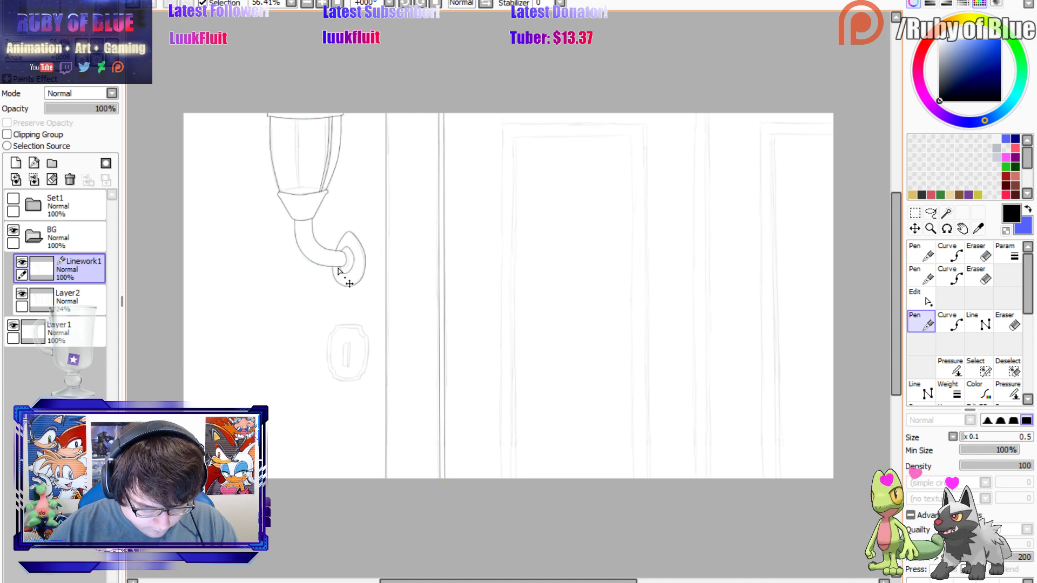
{"action": "key", "text": "n"}
{"action": "key", "text": "n"}
{"action": "key", "text": "n"}
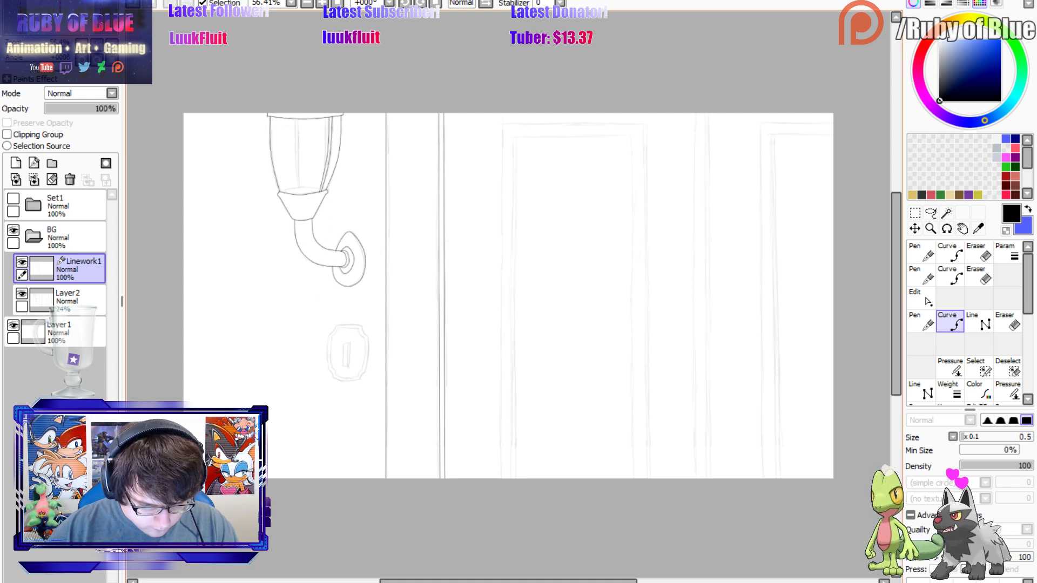
Ink the first door panel's outer left edge and one straight top edge running across to the canvas border with the Line tool.
{"action": "key", "text": "n"}
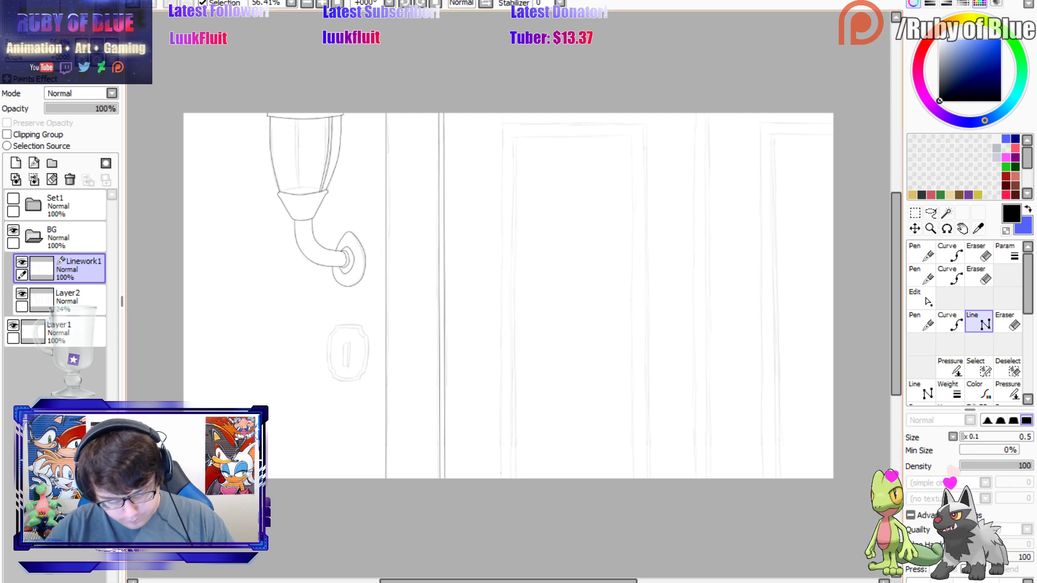
{"action": "left_click", "coordinate": [501, 478]}
{"action": "left_click", "coordinate": [503, 124]}
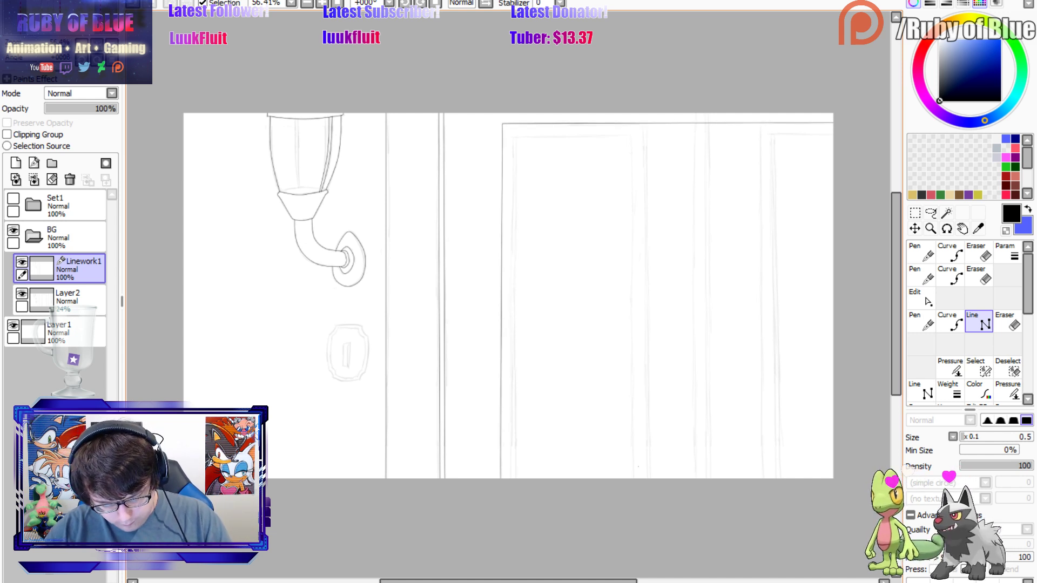
Ink the first door panel's outer right edge as two close lines and the second panel's outer left edge.
{"action": "scroll", "coordinate": [508, 296], "scroll_direction": "right", "scroll_amount": 4}
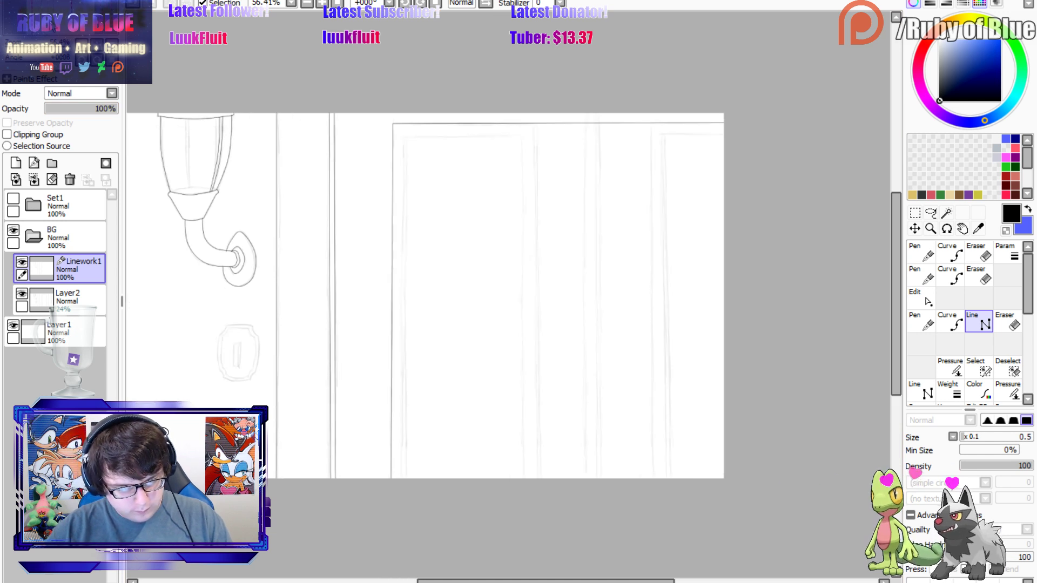
{"action": "left_click", "coordinate": [420, 124]}
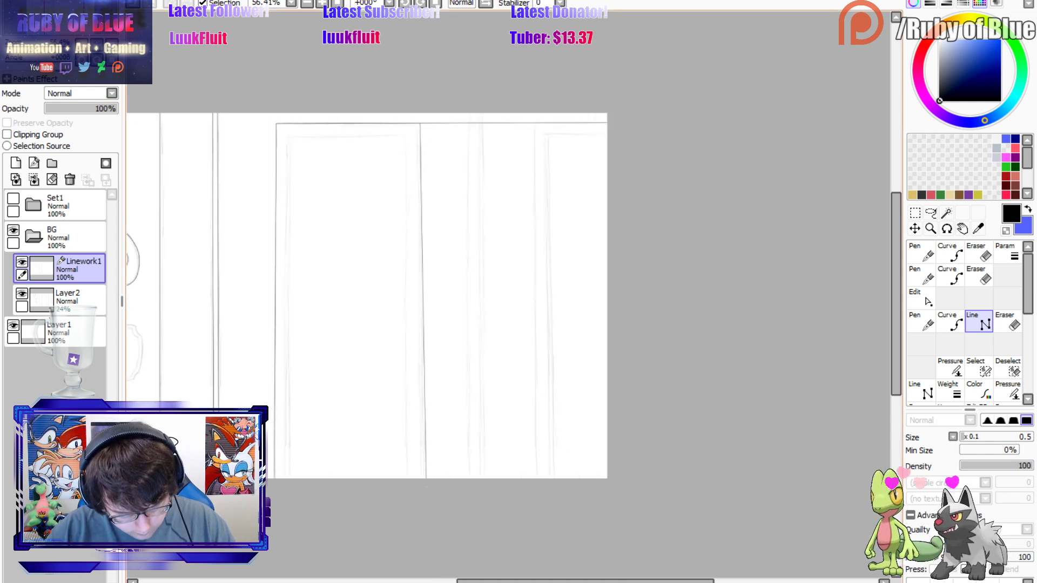
{"action": "left_click", "coordinate": [425, 478]}
{"action": "left_click", "coordinate": [423, 478]}
{"action": "left_click", "coordinate": [417, 124]}
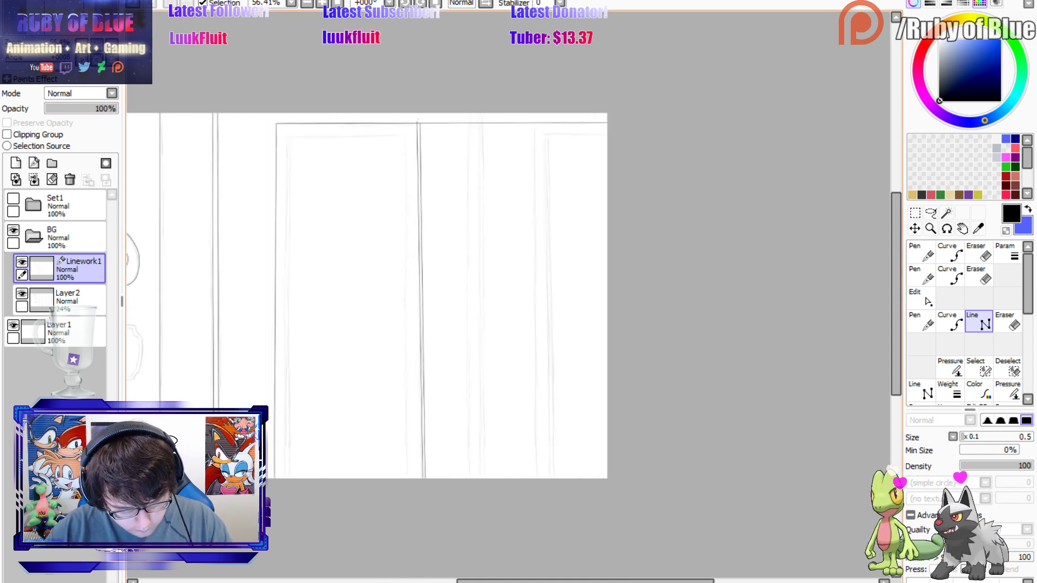
{"action": "left_click", "coordinate": [533, 123]}
{"action": "left_click", "coordinate": [534, 478]}
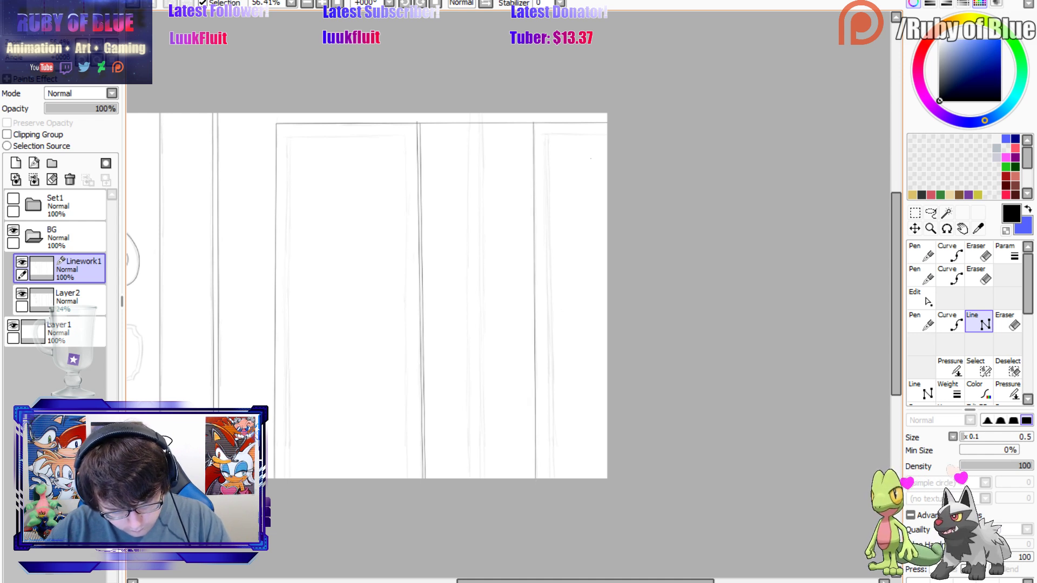
Ink the inner top line across both door panels and the first panel's inner left edge, erasing the top line between the panels.
{"action": "left_click", "coordinate": [607, 134]}
{"action": "left_click", "coordinate": [287, 138]}
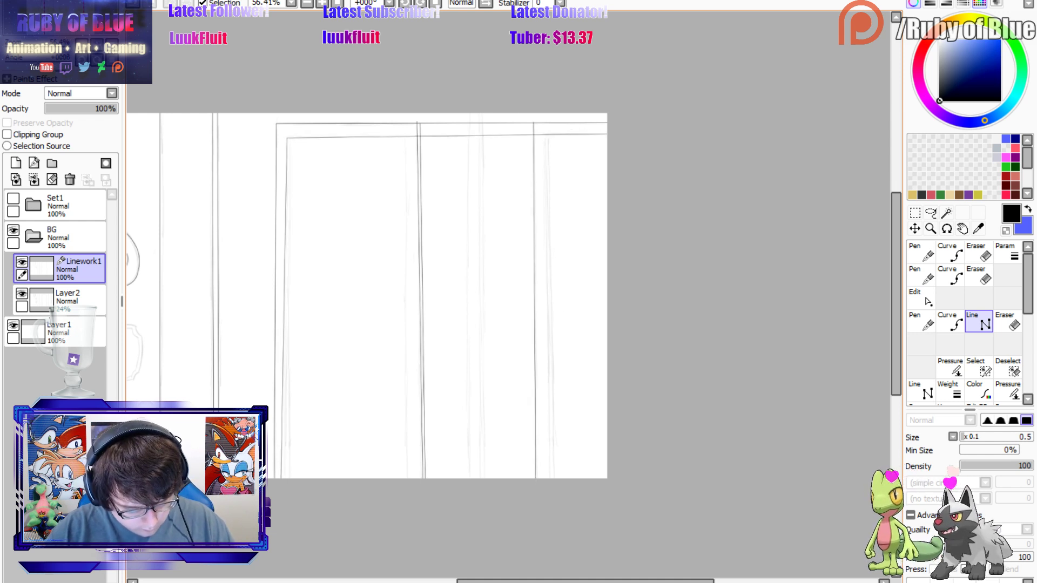
{"action": "key", "text": "e"}
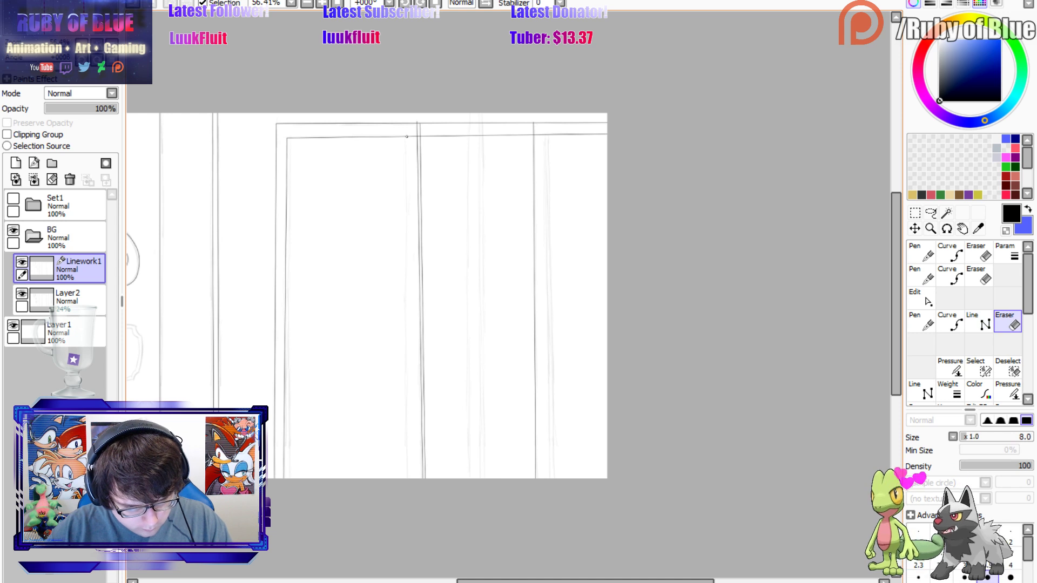
{"action": "left_click_drag", "start_coordinate": [417, 138], "coordinate": [545, 136]}
Ink the second panel's doubled inner left edge, then the first panel's second inner left line and inner right edge.
{"action": "key", "text": "l"}
{"action": "left_click", "coordinate": [546, 135]}
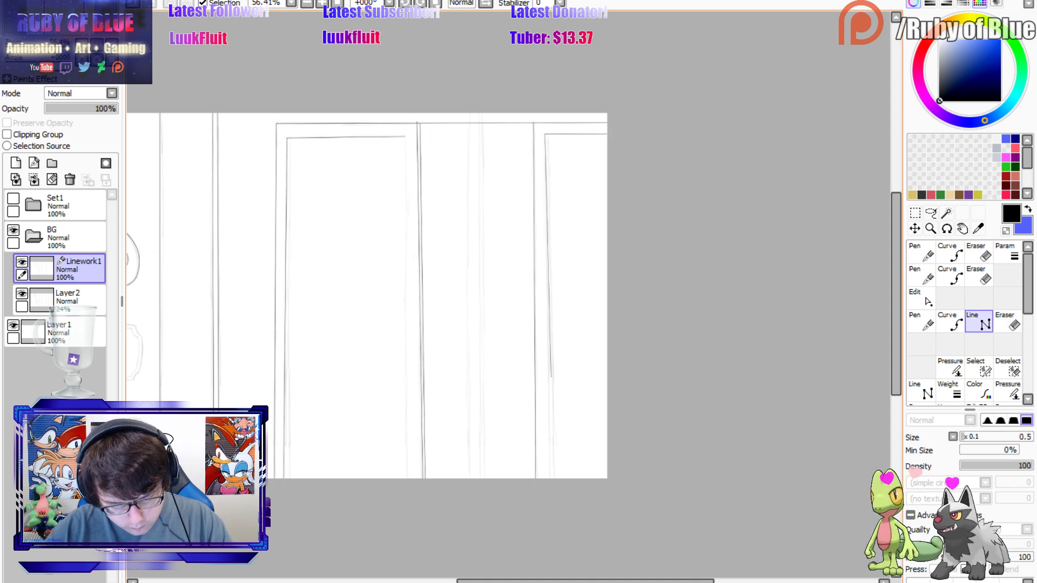
{"action": "left_click", "coordinate": [553, 478]}
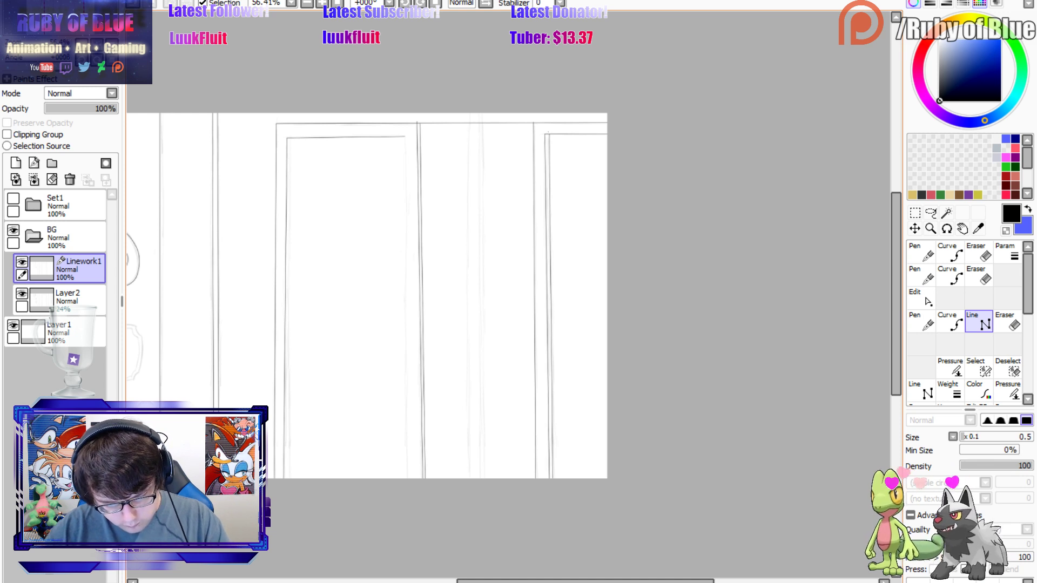
{"action": "left_click", "coordinate": [290, 138]}
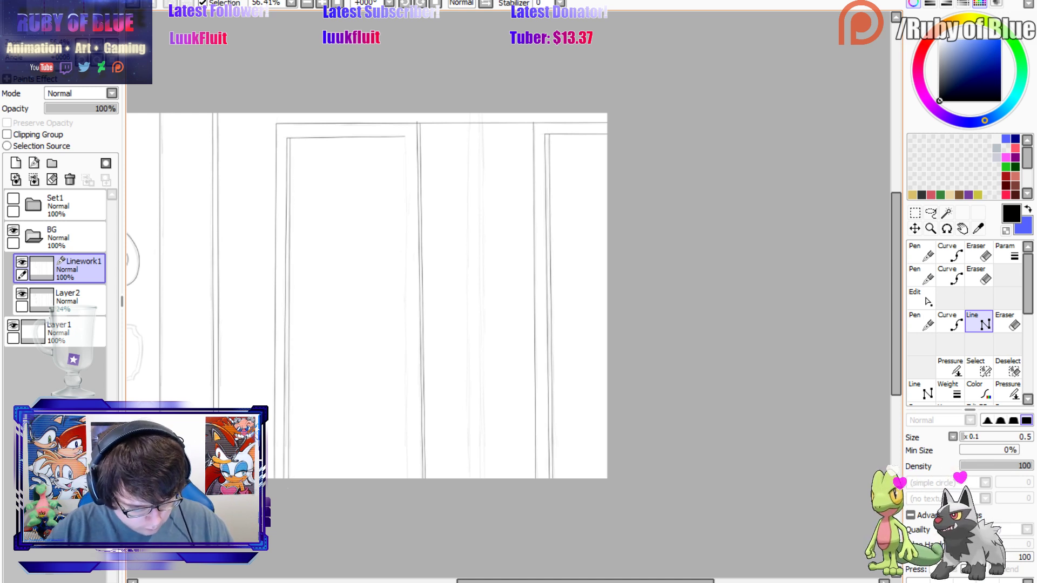
{"action": "left_click", "coordinate": [405, 136]}
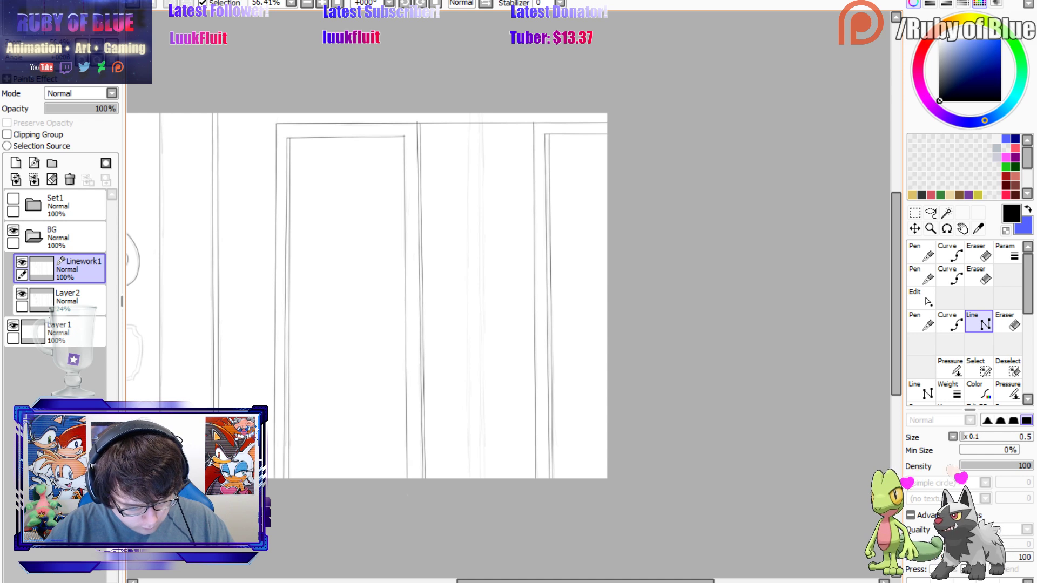
Erase the outer top line across the gap between the doors and ink the gap's two full-height vertical lines.
{"action": "key", "text": "e"}
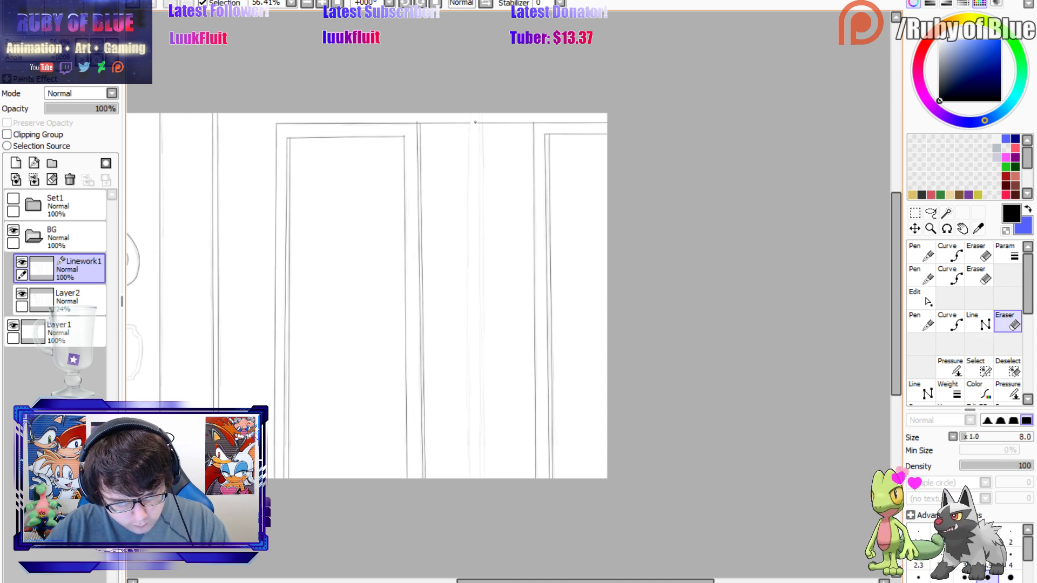
{"action": "key", "text": "e"}
{"action": "left_click", "coordinate": [470, 115]}
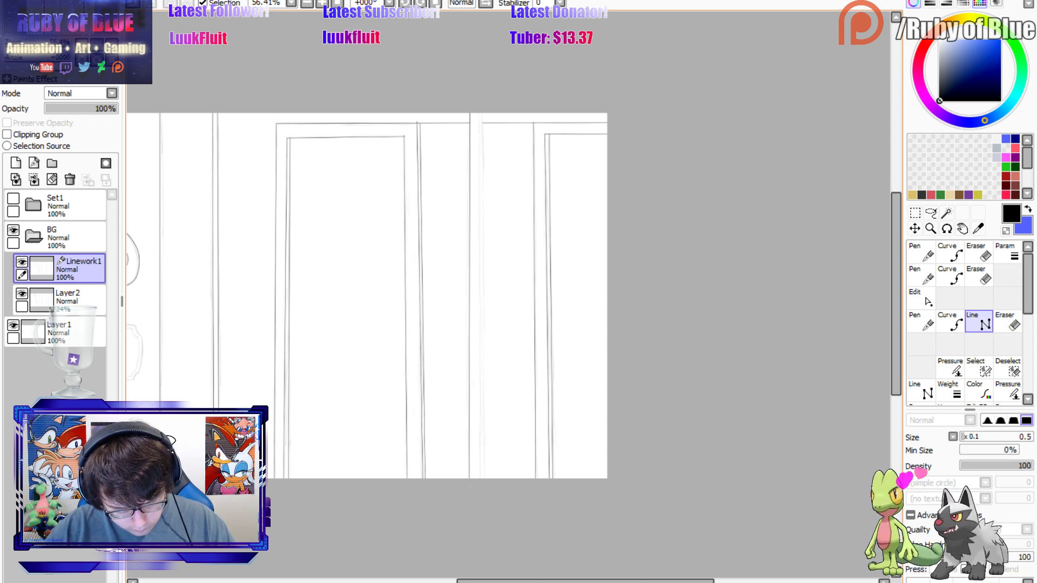
{"action": "left_click", "coordinate": [482, 109]}
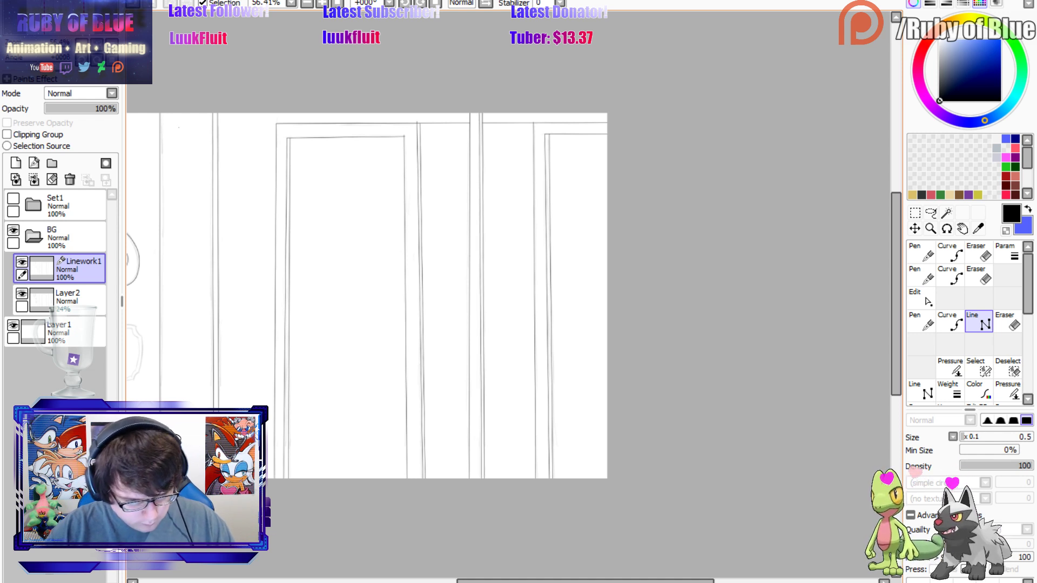
Erase the leftover outer top line between the first and second door panels on both sides of the gap.
{"action": "key", "text": "e"}
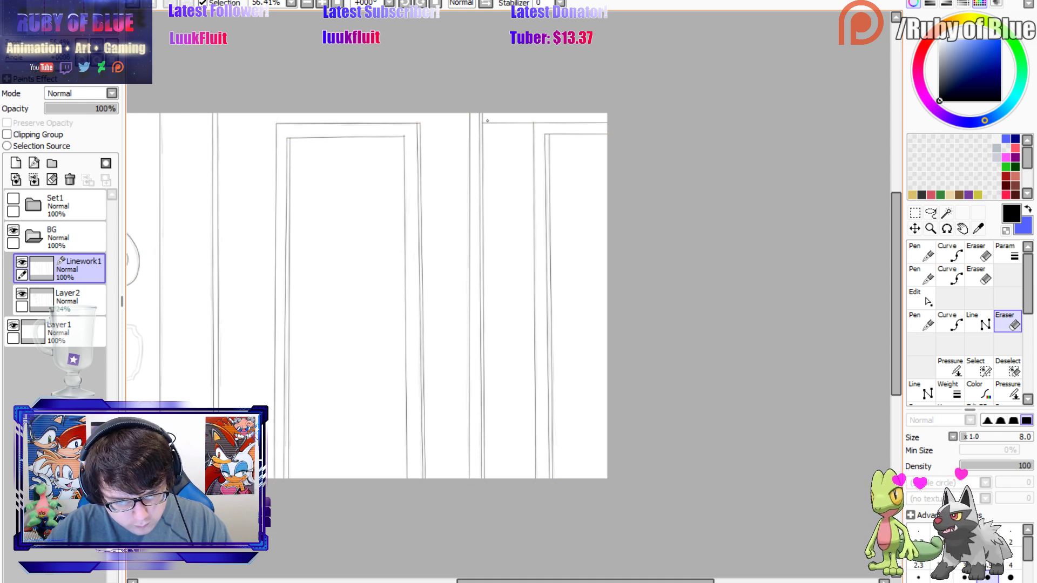
{"action": "left_click_drag", "start_coordinate": [484, 123], "coordinate": [492, 123]}
{"action": "left_click", "coordinate": [494, 124]}
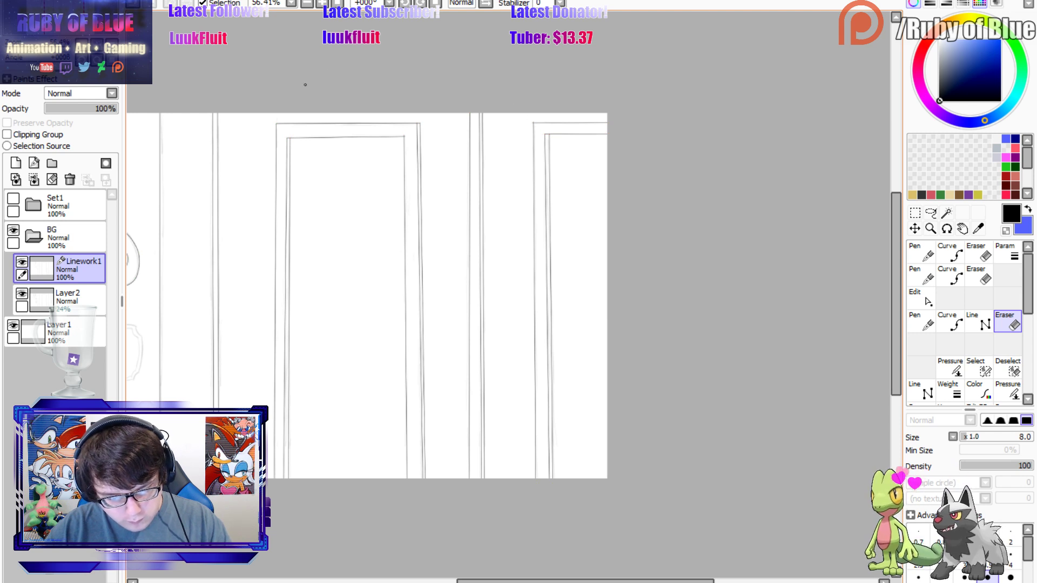
Ink the notched outer outline of the plaque below the wall lamp with the Curve tool and bow its right edge slightly outward.
{"action": "left_click_drag", "start_coordinate": [486, 581], "coordinate": [403, 580]}
{"action": "scroll", "coordinate": [325, 366], "scroll_direction": "up", "scroll_amount": 4}
{"action": "left_click", "coordinate": [951, 323]}
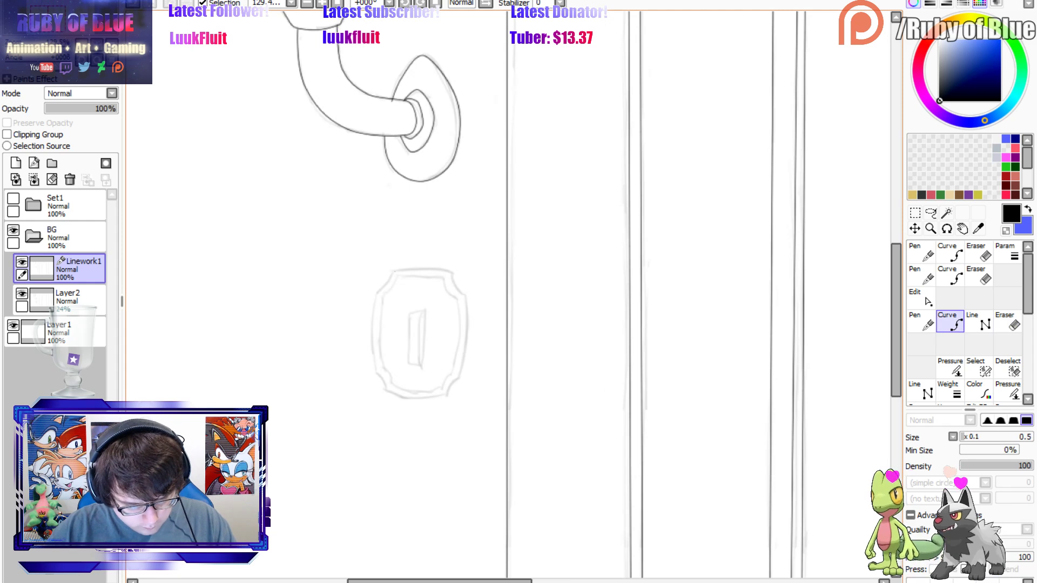
{"action": "left_click", "coordinate": [395, 271]}
{"action": "left_click", "coordinate": [421, 269]}
{"action": "left_click", "coordinate": [450, 273]}
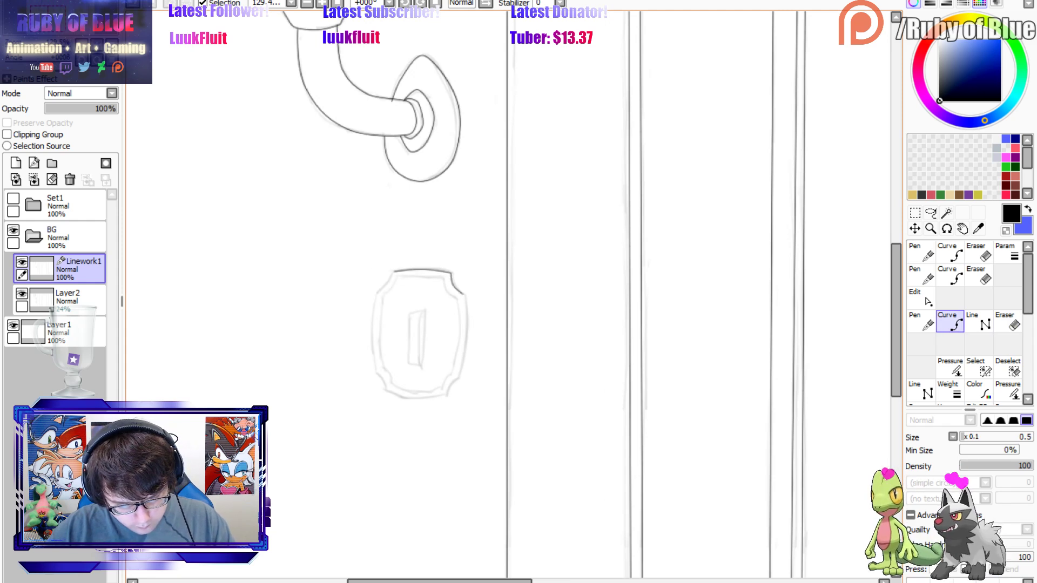
{"action": "left_click", "coordinate": [466, 296]}
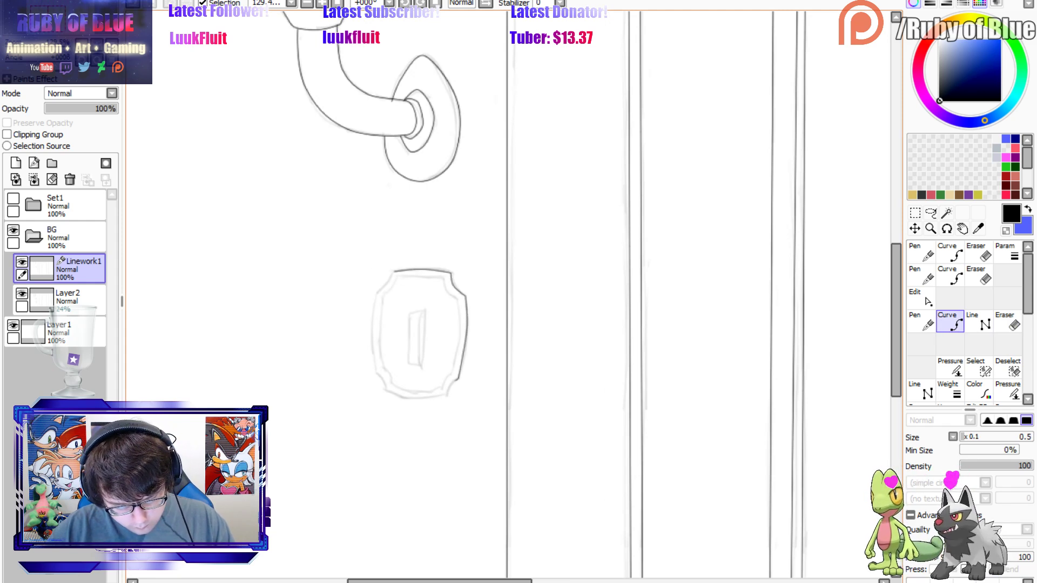
{"action": "left_click", "coordinate": [459, 379]}
{"action": "left_click", "coordinate": [446, 396]}
{"action": "left_click", "coordinate": [415, 399]}
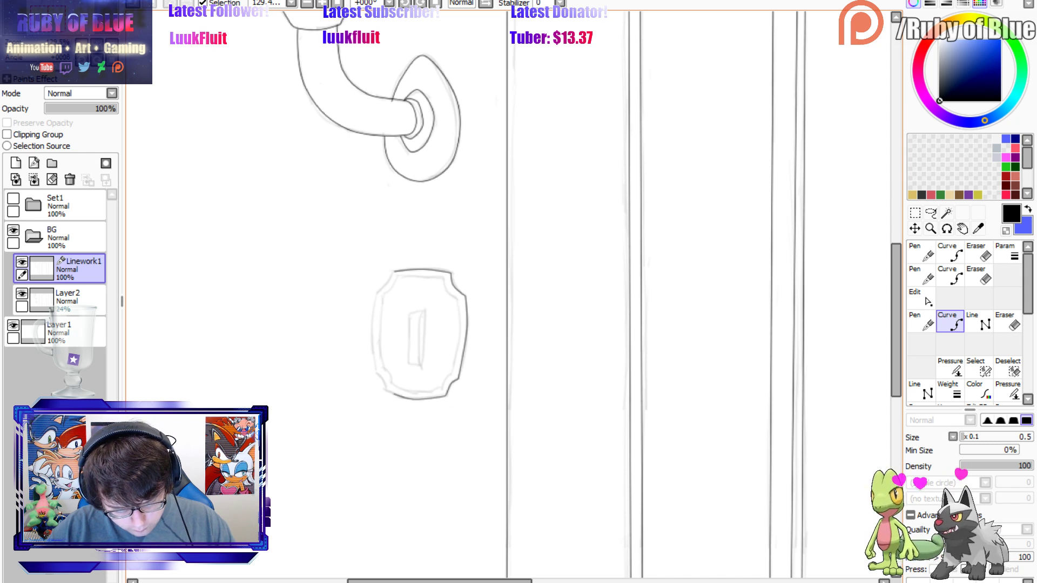
{"action": "left_click", "coordinate": [376, 373]}
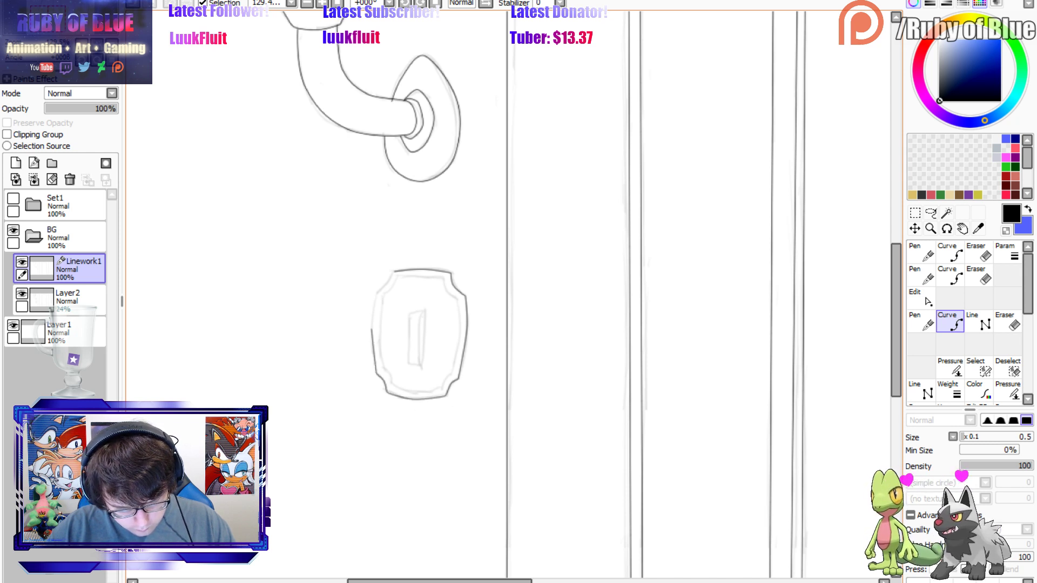
{"action": "left_click", "coordinate": [371, 331]}
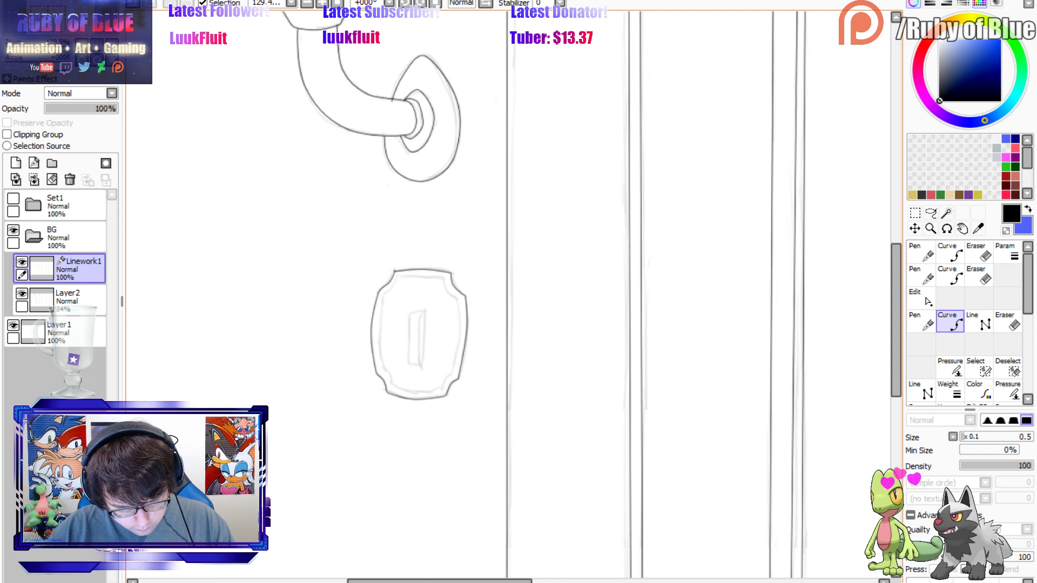
{"action": "key", "text": "n"}
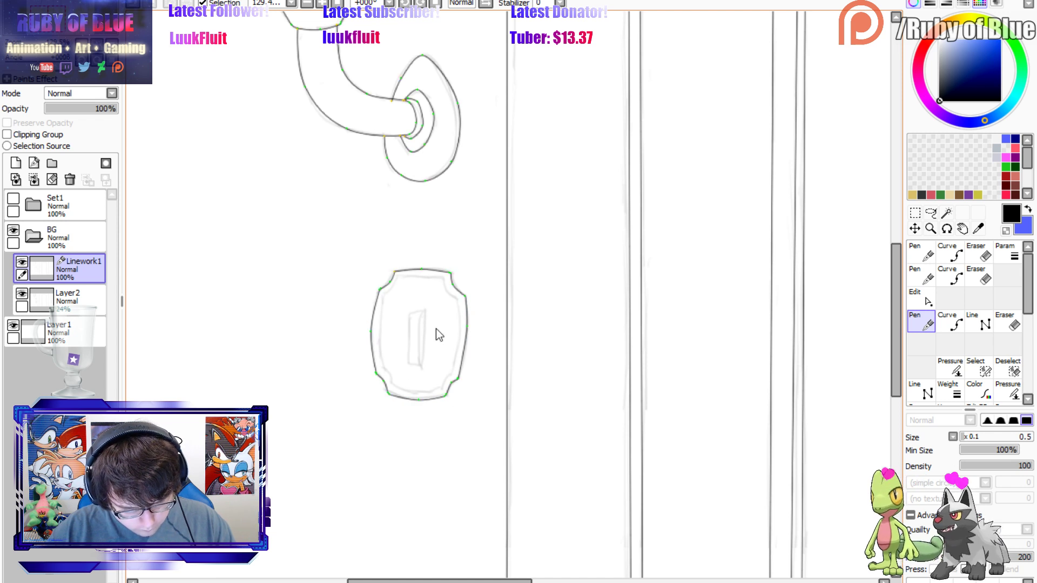
Ink the plaque's notched inner outline parallel to its border with the Curve tool and adjust its top edge.
{"action": "key", "text": "c"}
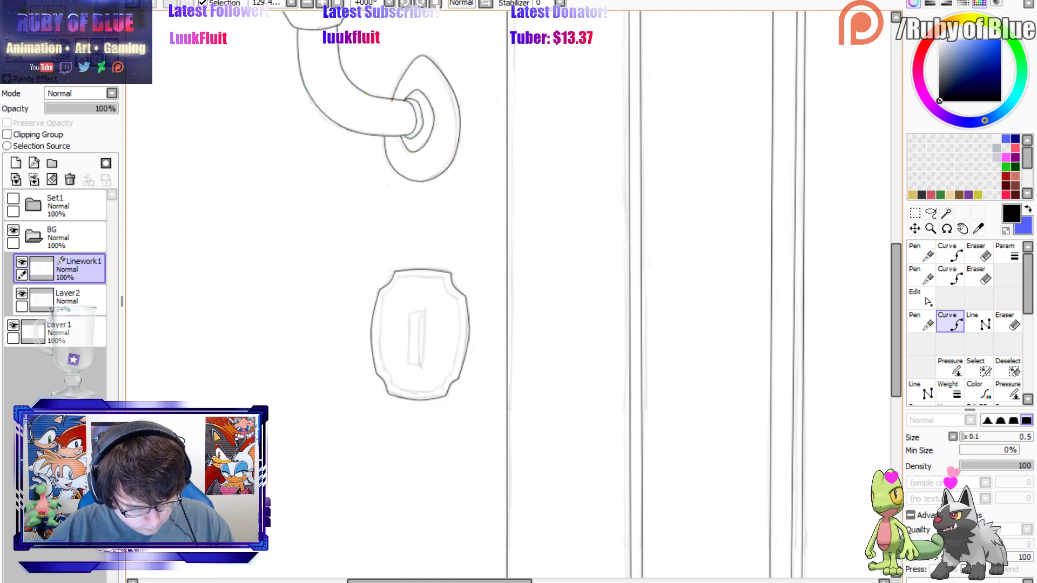
{"action": "left_click", "coordinate": [384, 294]}
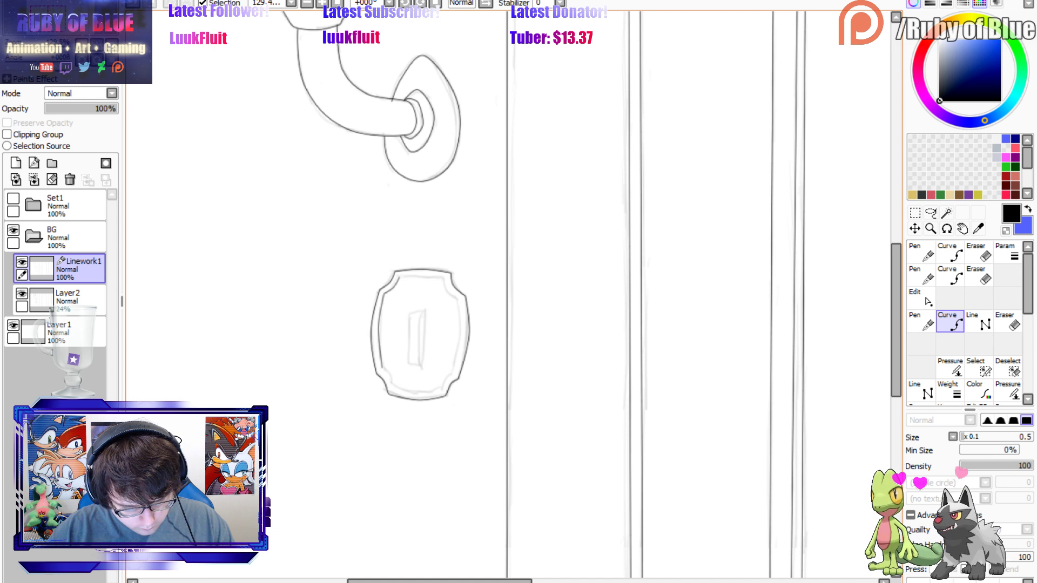
{"action": "left_click", "coordinate": [383, 371]}
{"action": "left_click", "coordinate": [395, 390]}
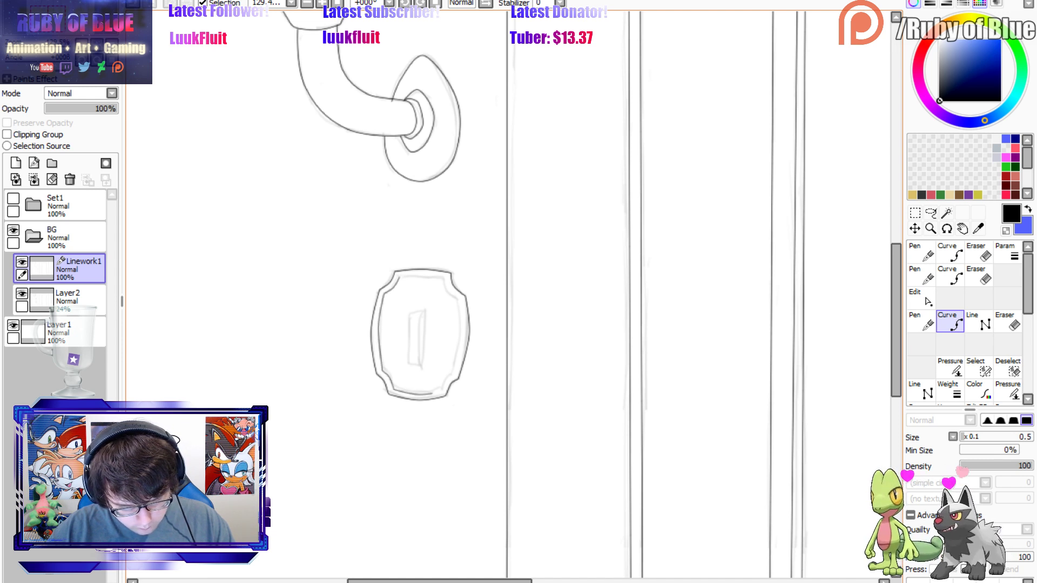
{"action": "left_click", "coordinate": [453, 377]}
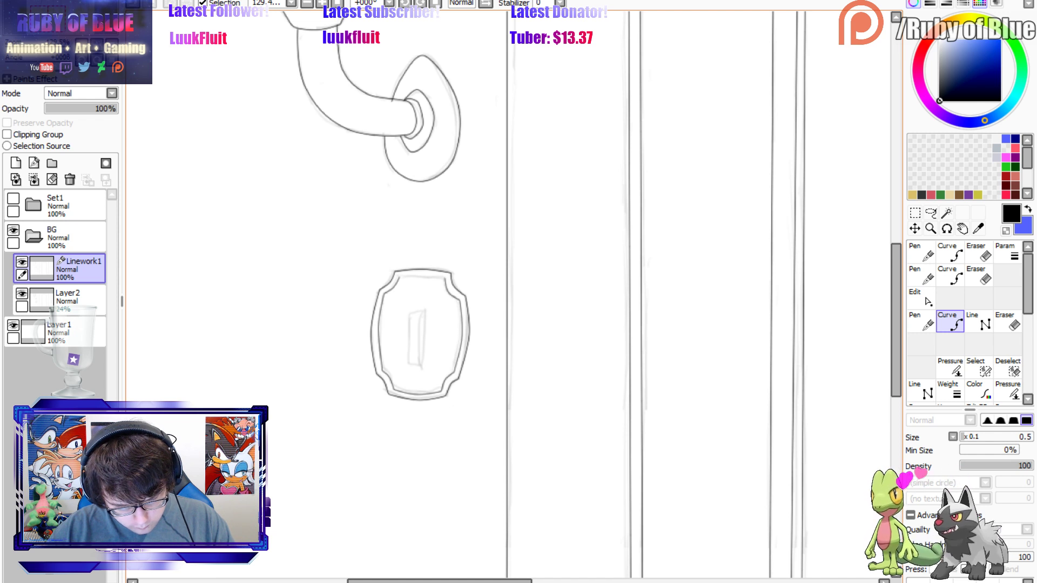
{"action": "left_click", "coordinate": [444, 277]}
{"action": "left_click", "coordinate": [419, 276]}
{"action": "double_click", "coordinate": [399, 277]}
{"action": "key", "text": "n"}
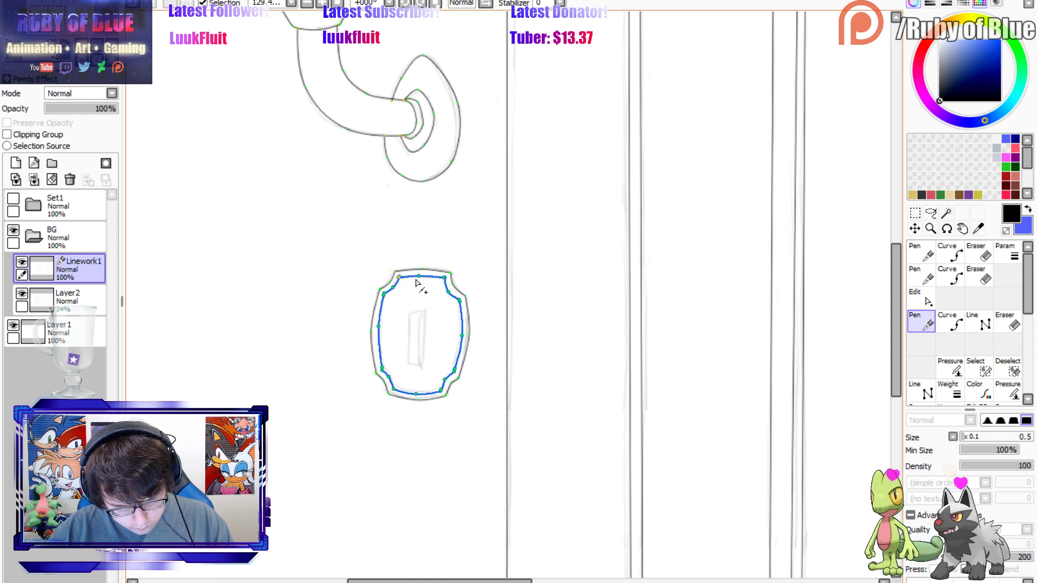
{"action": "left_click_drag", "start_coordinate": [417, 278], "coordinate": [420, 277]}
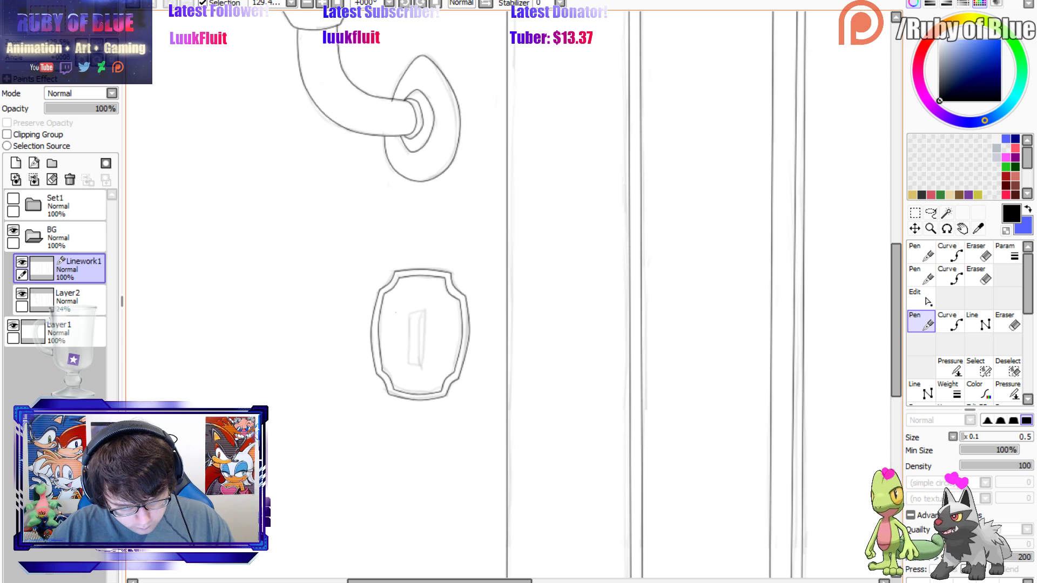
Raise the plaque's top edge slightly, ink the narrow upright slot at its centre with the Curve tool, and adjust the slot's corner points.
{"action": "left_click_drag", "start_coordinate": [420, 269], "coordinate": [420, 272]}
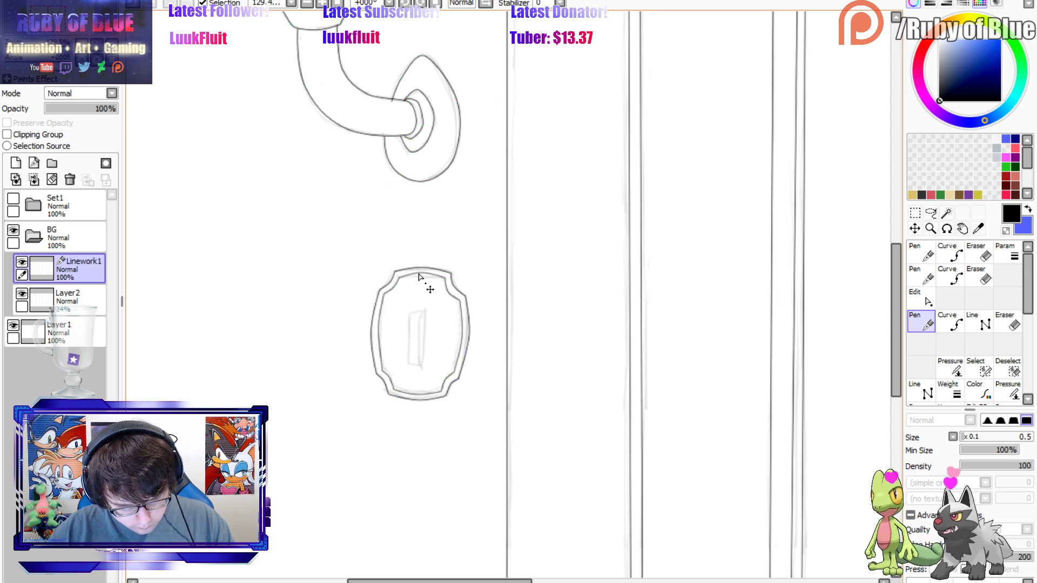
{"action": "key", "text": "c"}
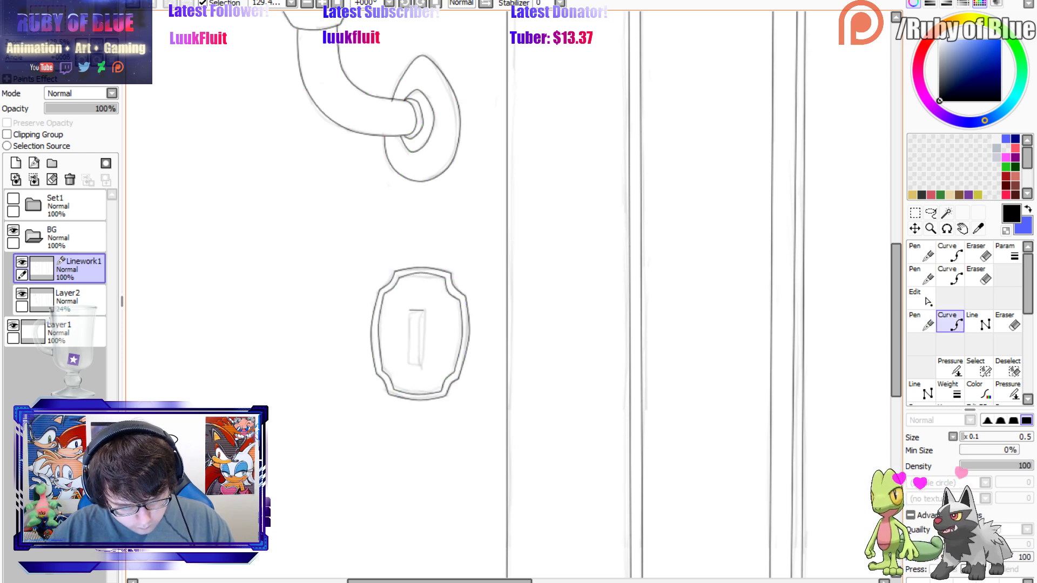
{"action": "left_click", "coordinate": [423, 312]}
{"action": "left_click", "coordinate": [413, 366]}
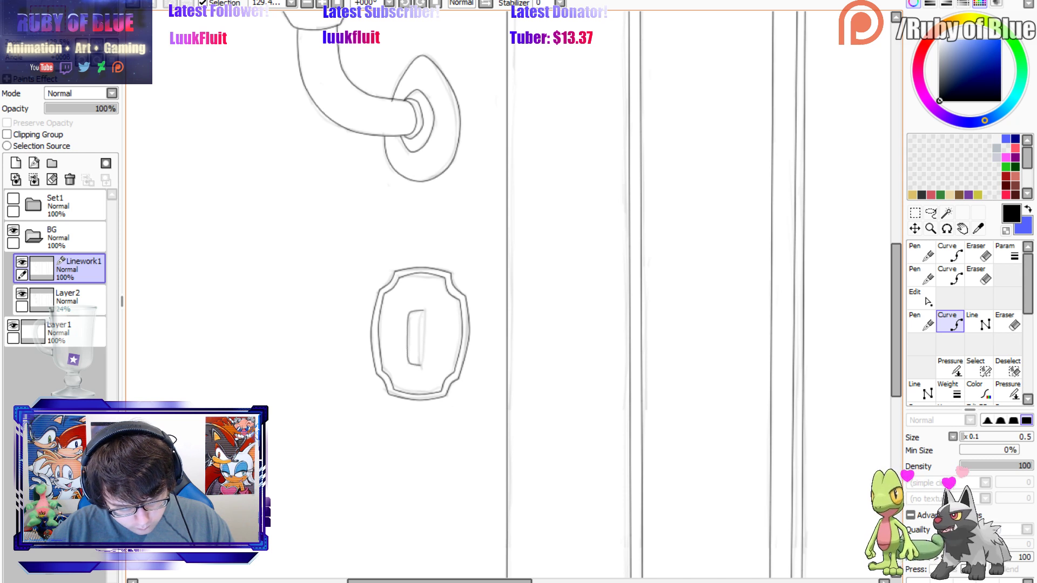
{"action": "left_click", "coordinate": [422, 365]}
{"action": "left_click", "coordinate": [424, 310]}
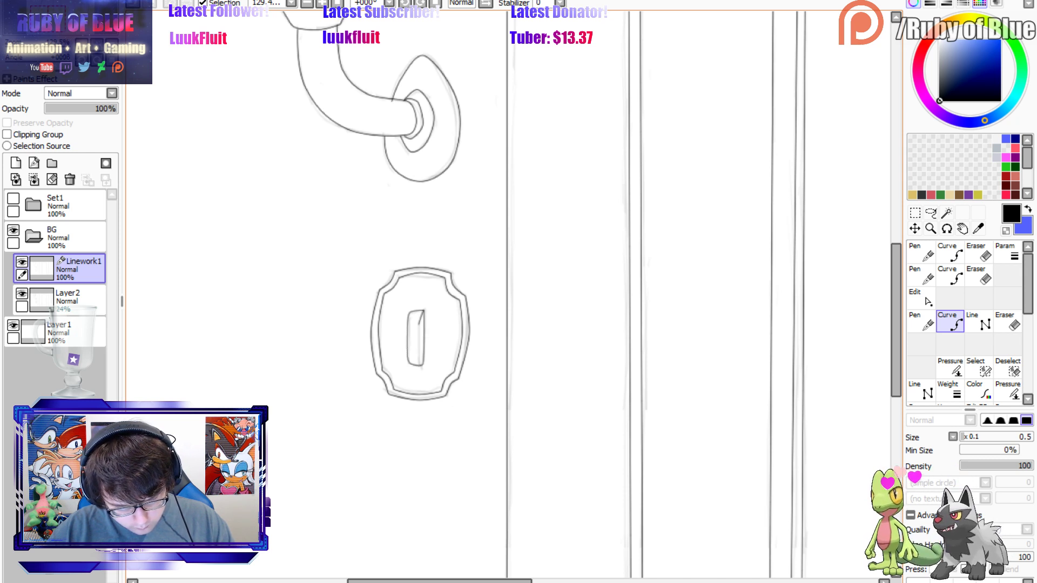
{"action": "left_click", "coordinate": [419, 324]}
{"action": "left_click", "coordinate": [413, 310]}
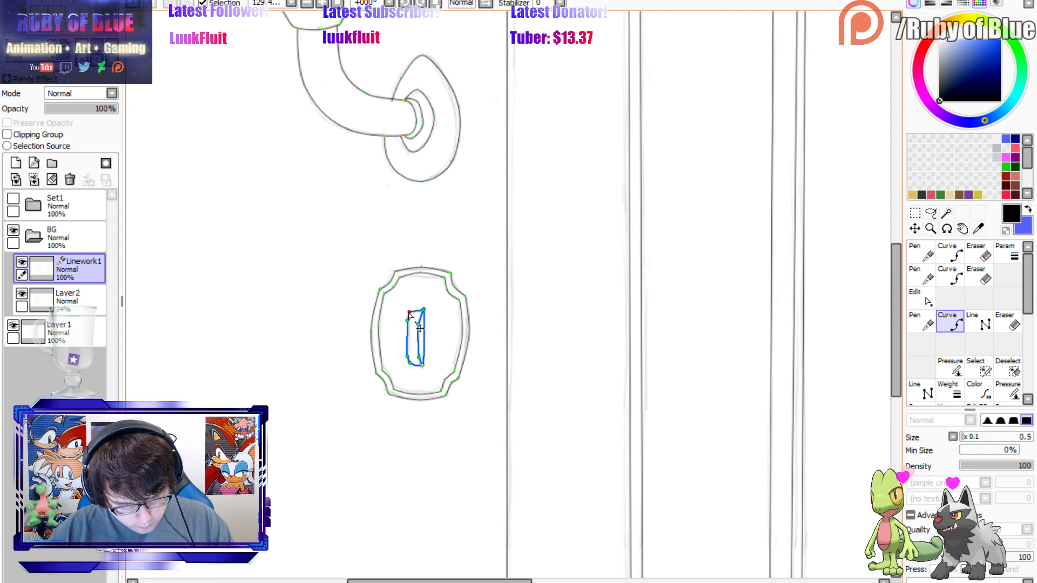
{"action": "left_click_drag", "start_coordinate": [416, 308], "coordinate": [411, 310]}
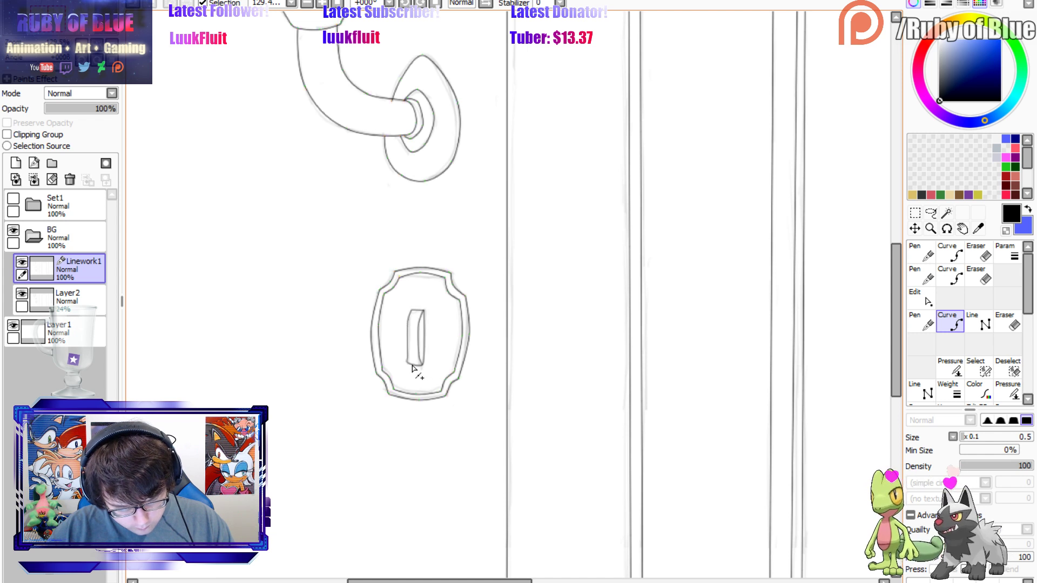
{"action": "key", "text": "ctrl+z"}
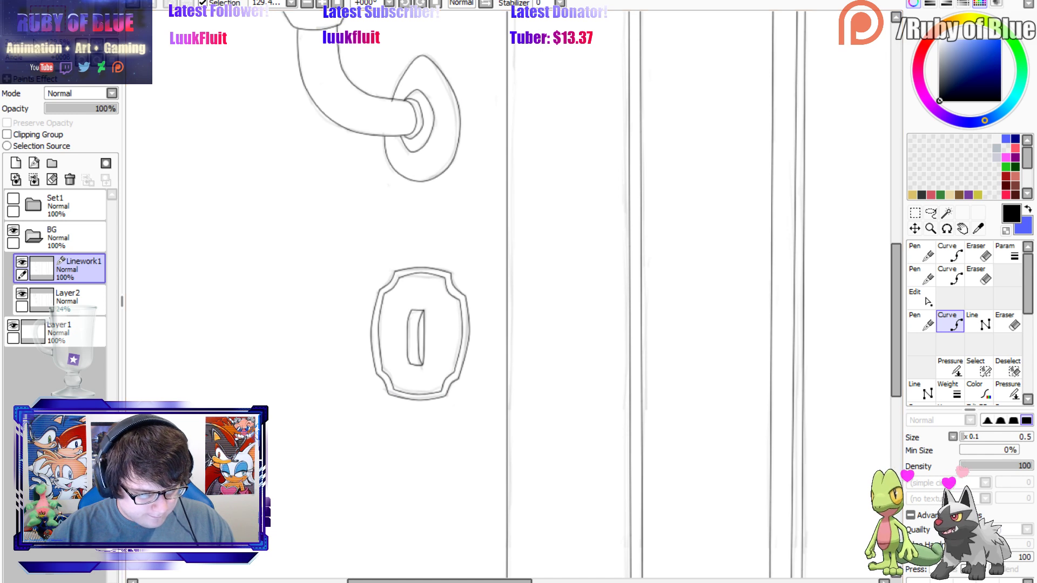
Convert the Linework1 layer to a raster layer and make a rectangular selection around the plaque.
{"action": "left_click_drag", "start_coordinate": [34, 42], "coordinate": [32, 53]}
{"action": "left_click", "coordinate": [111, 44]}
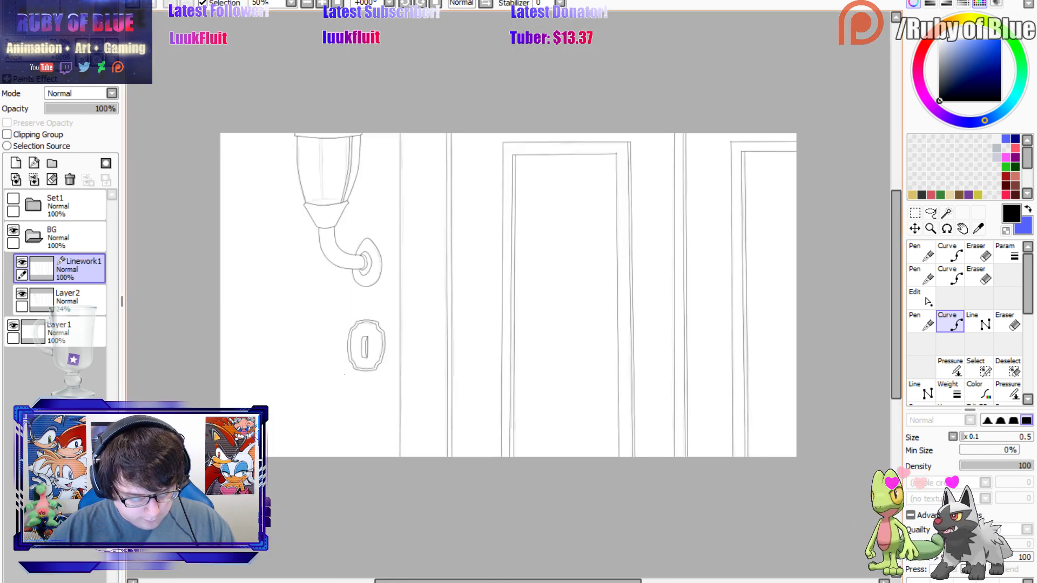
{"action": "key", "text": "m"}
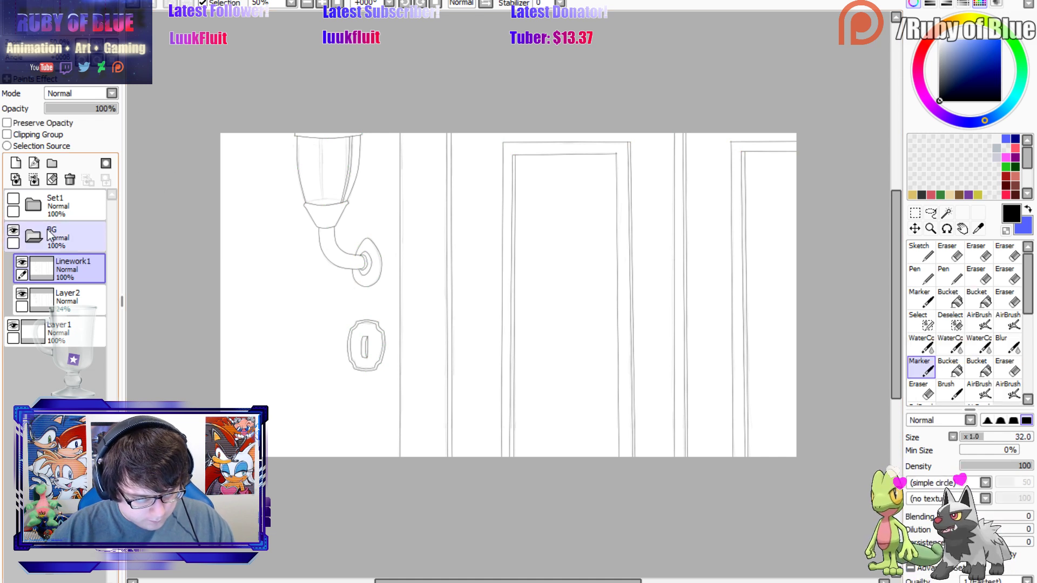
{"action": "left_click_drag", "start_coordinate": [326, 304], "coordinate": [386, 390]}
{"action": "key", "text": "ctrl+t"}
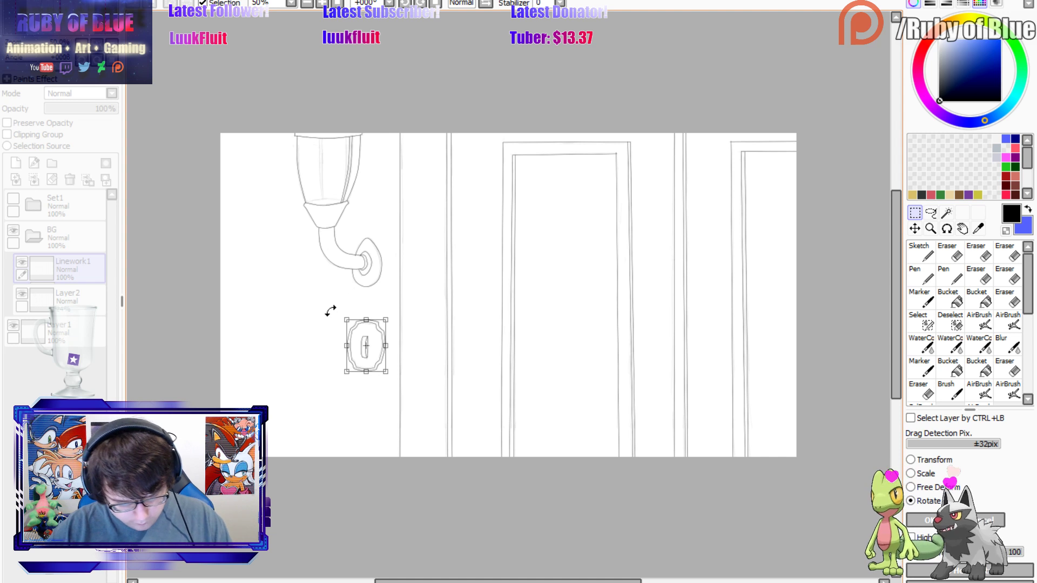
{"action": "key", "text": "Return"}
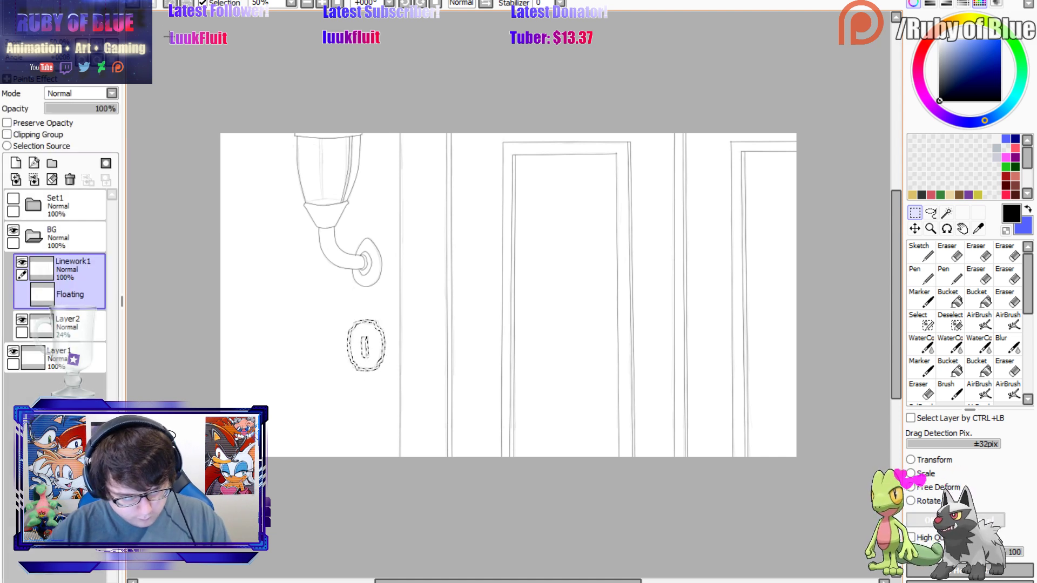
{"action": "key", "text": "ctrl+d"}
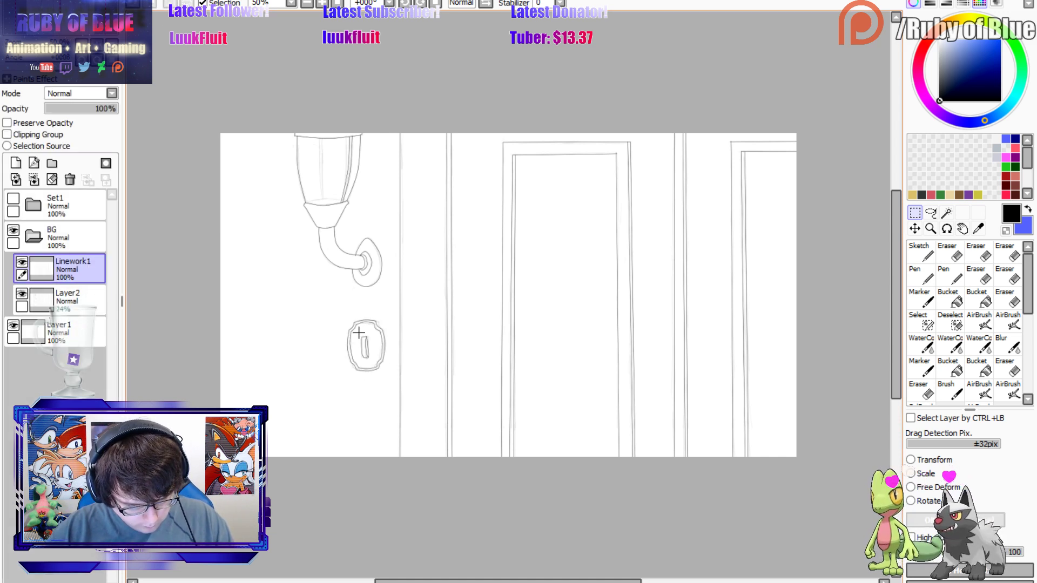
{"action": "key", "text": "ctrl+z"}
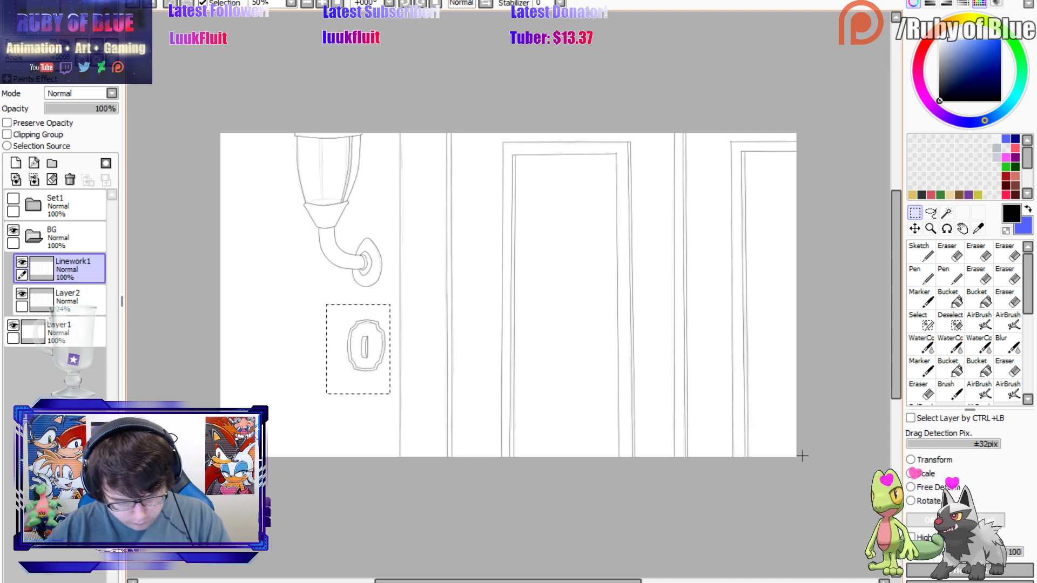
Rotate the selected plaque very slightly, apply the transform and clear the selection.
{"action": "key", "text": "ctrl+t"}
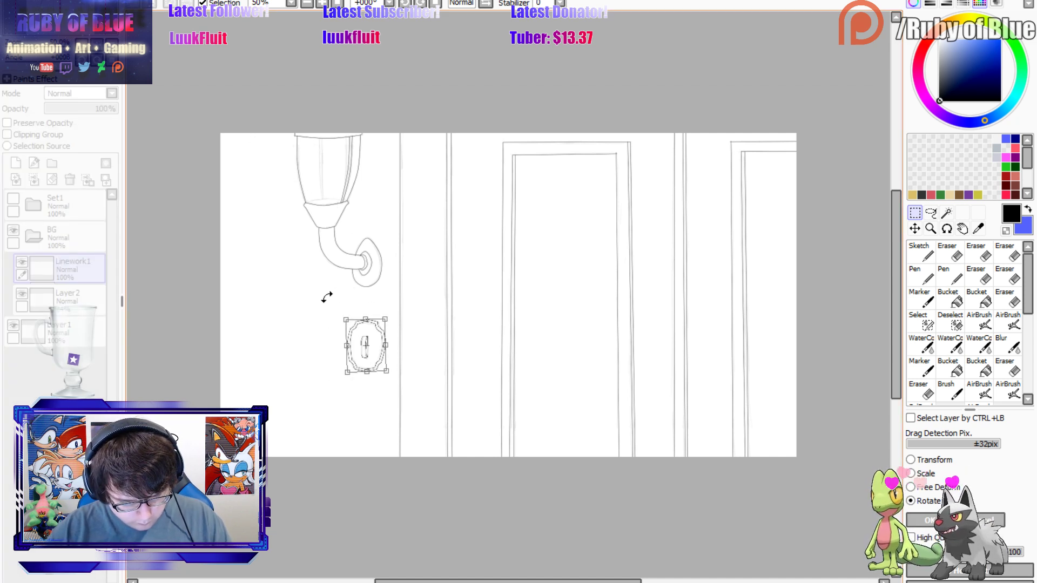
{"action": "left_click", "coordinate": [917, 521]}
{"action": "key", "text": "ctrl+d"}
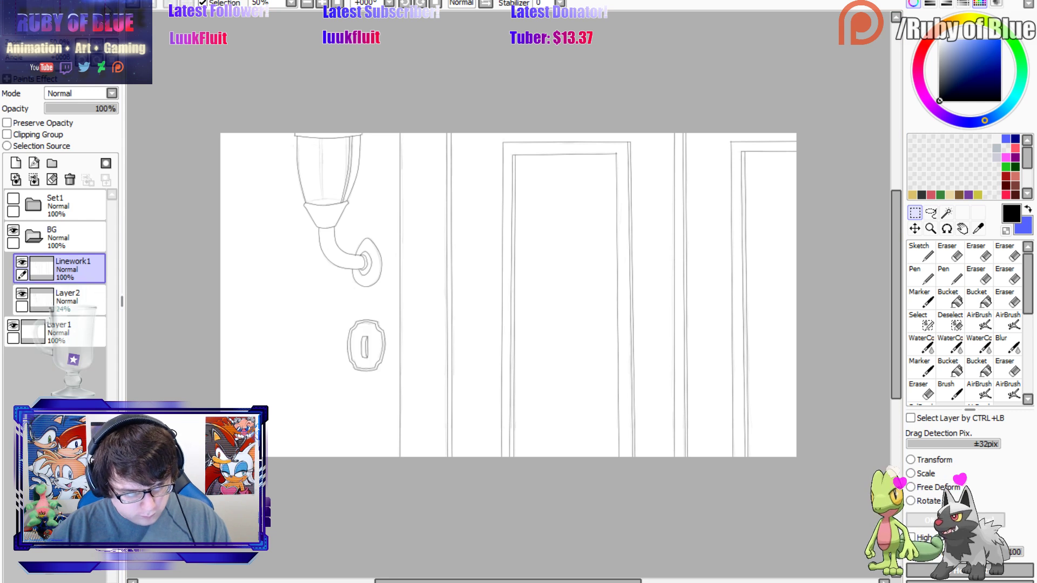
Select the slot inside the plaque, rotate it slightly, apply the transform and clear the selection.
{"action": "scroll", "coordinate": [261, 239], "scroll_direction": "up", "scroll_amount": 5}
{"action": "left_click_drag", "start_coordinate": [250, 230], "coordinate": [303, 338]}
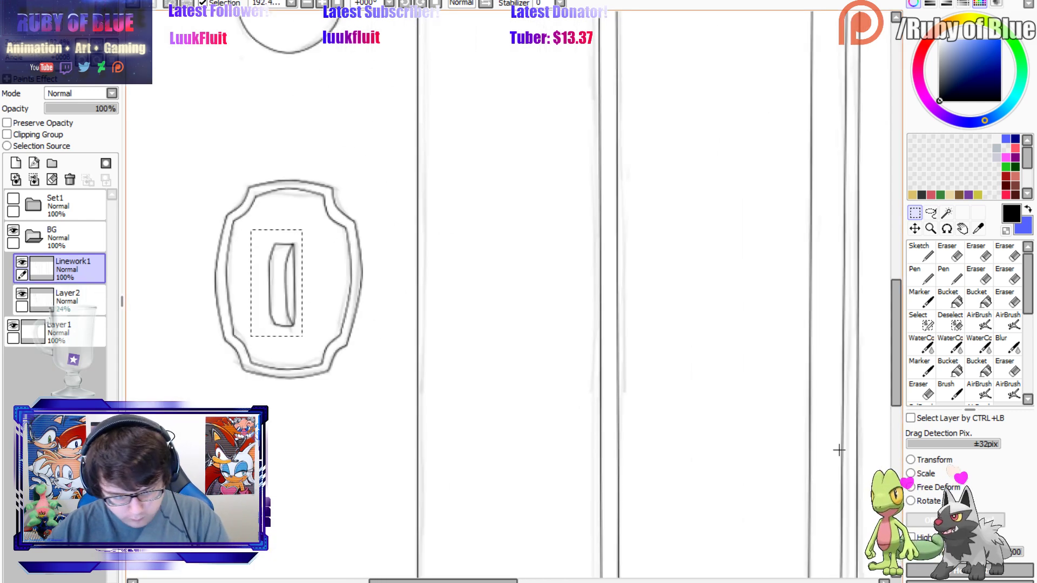
{"action": "key", "text": "ctrl+t"}
{"action": "left_click_drag", "start_coordinate": [274, 224], "coordinate": [283, 213]}
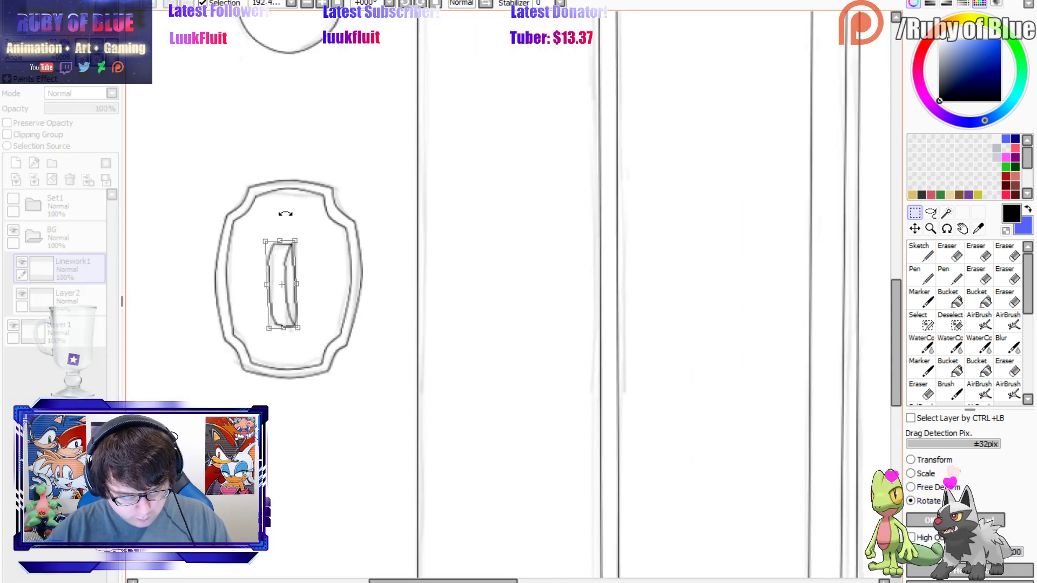
{"action": "key", "text": "Return"}
{"action": "key", "text": "ctrl+d"}
{"action": "key", "text": "Home"}
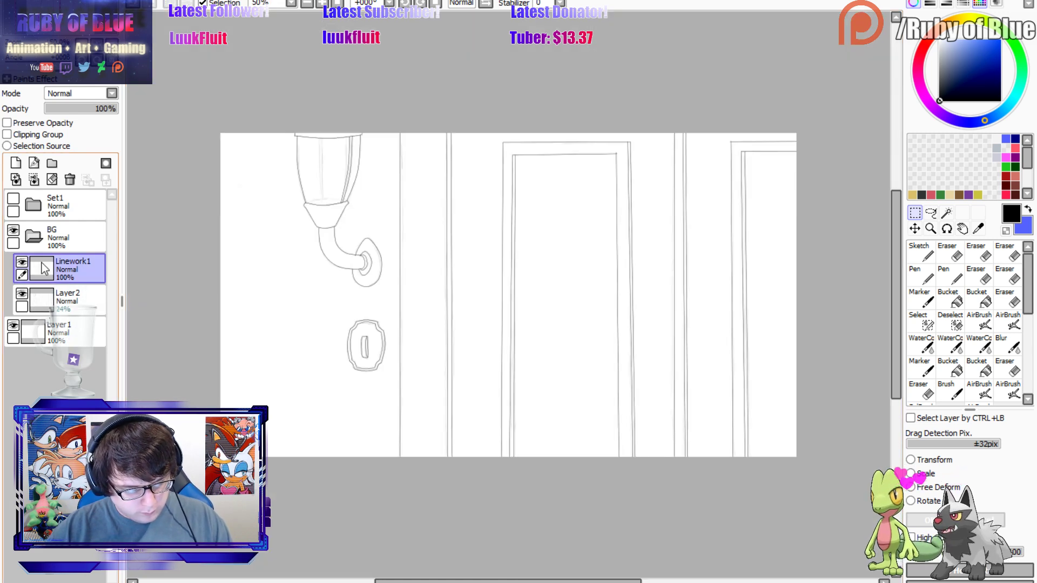
Collapse the BG folder and toggle Set1's visibility to check the sketches in the door and living-room scenes.
{"action": "left_click", "coordinate": [33, 238]}
{"action": "left_click", "coordinate": [12, 199]}
{"action": "left_click", "coordinate": [12, 199]}
{"action": "left_click", "coordinate": [12, 198]}
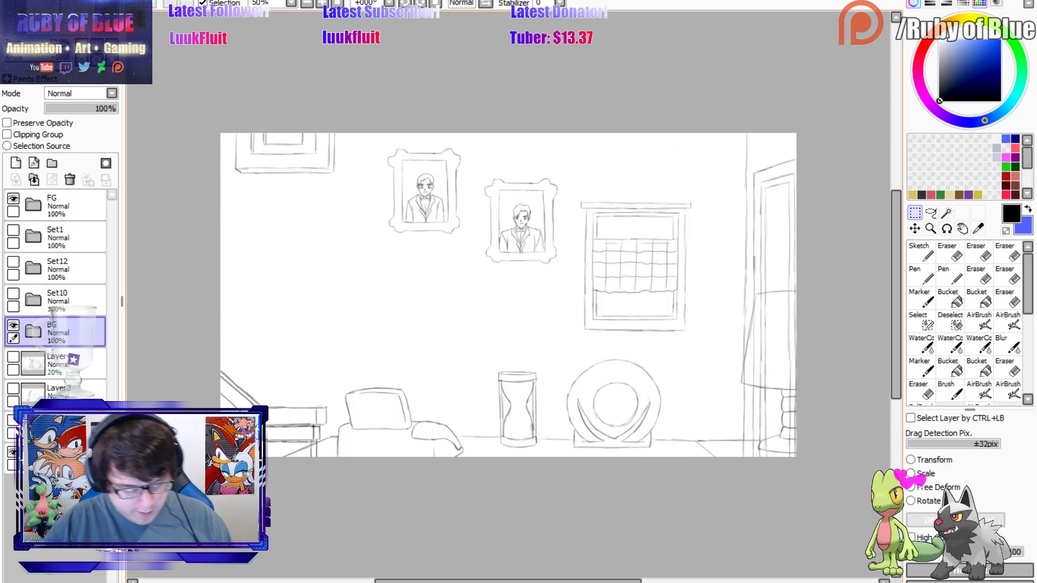
{"action": "left_click", "coordinate": [13, 231]}
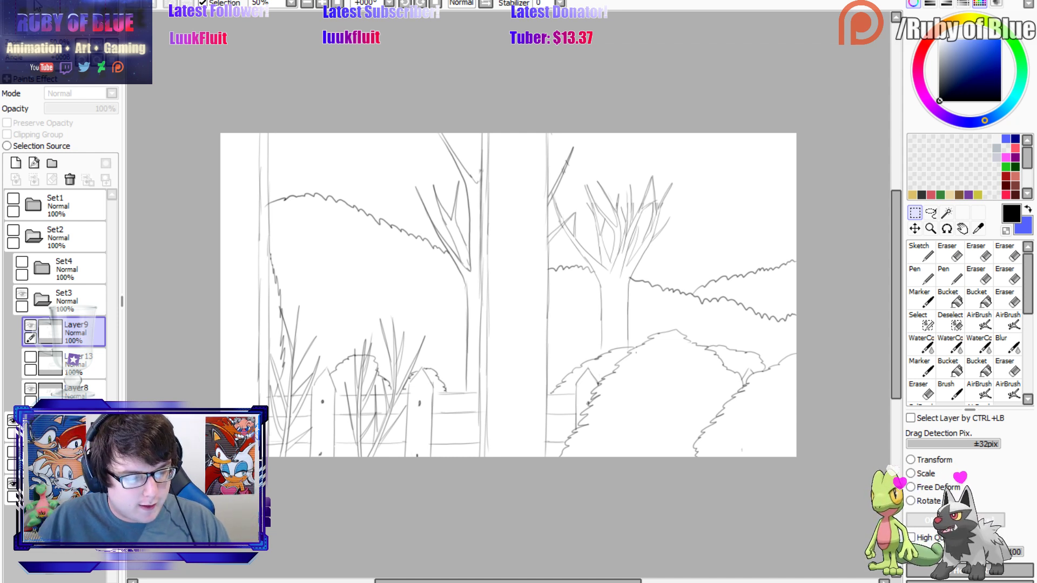
Collapse Set3 in the outdoor window scene and toggle the BG folder and its layers to check what each one holds.
{"action": "left_click", "coordinate": [42, 299]}
{"action": "left_click", "coordinate": [13, 326]}
{"action": "left_click", "coordinate": [13, 326]}
{"action": "left_click", "coordinate": [32, 334]}
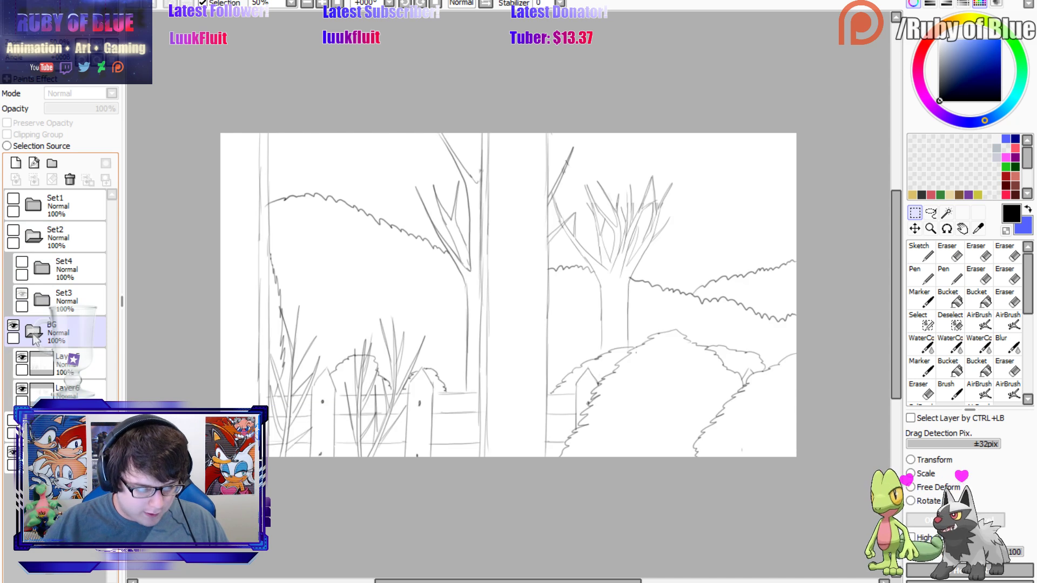
{"action": "left_click", "coordinate": [21, 357]}
{"action": "left_click", "coordinate": [21, 357]}
{"action": "left_click", "coordinate": [22, 357]}
{"action": "left_click", "coordinate": [22, 357]}
{"action": "left_click", "coordinate": [23, 388]}
{"action": "left_click", "coordinate": [22, 388]}
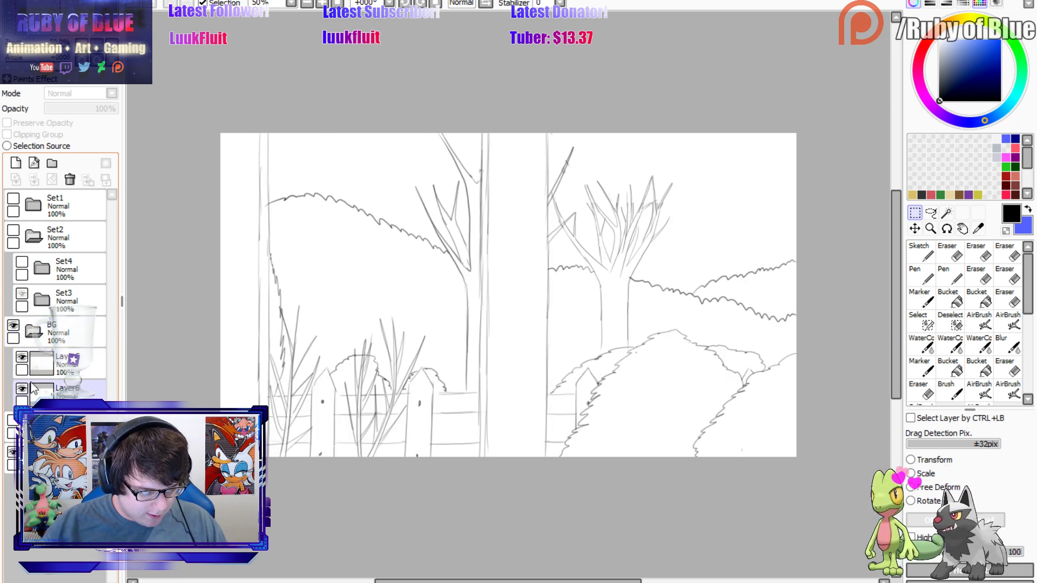
{"action": "left_click", "coordinate": [23, 388]}
{"action": "left_click", "coordinate": [23, 388]}
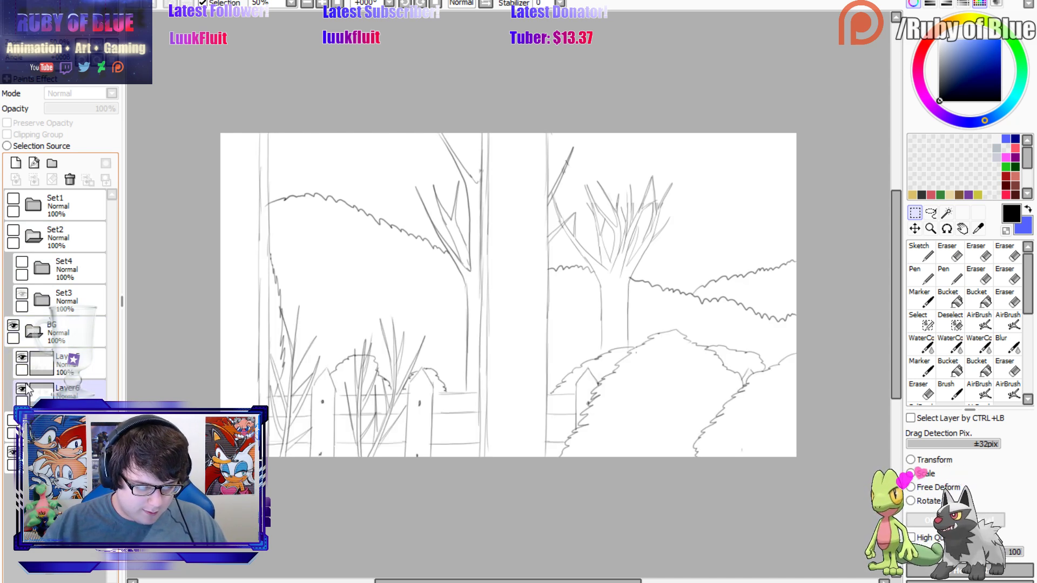
{"action": "left_click", "coordinate": [24, 386]}
{"action": "left_click", "coordinate": [24, 387]}
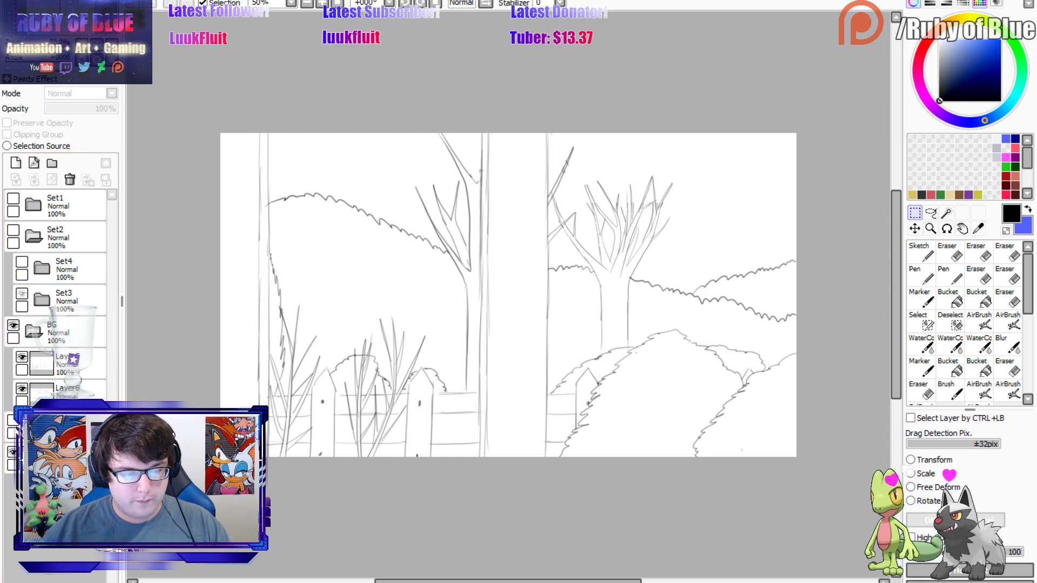
{"action": "left_click", "coordinate": [28, 367]}
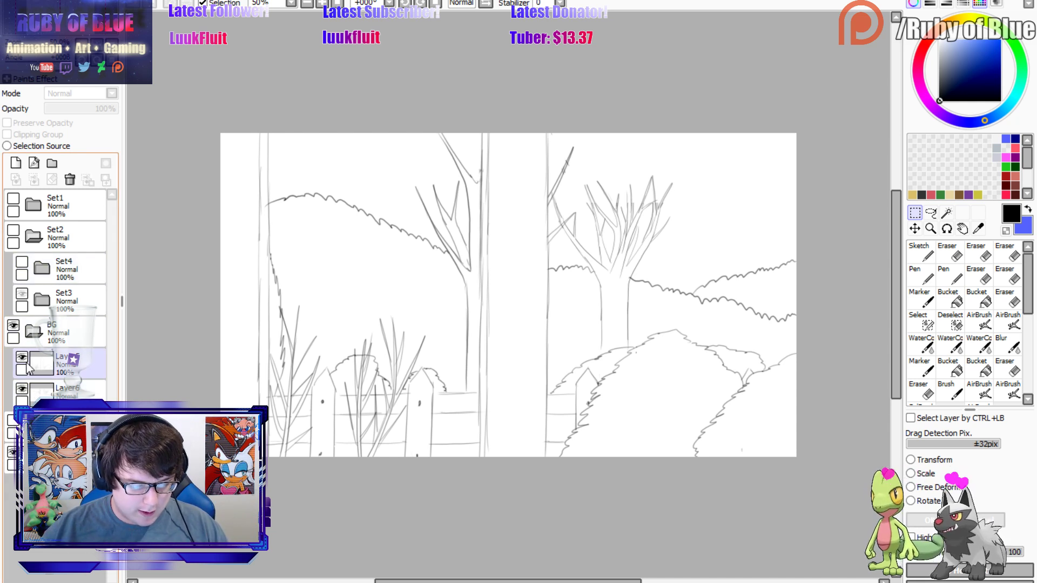
{"action": "left_click", "coordinate": [24, 359]}
{"action": "left_click", "coordinate": [24, 359]}
Merge the two layers in the BG folder and lower the merged sketch's opacity to 25%.
{"action": "left_click", "coordinate": [41, 362]}
{"action": "left_click", "coordinate": [36, 175]}
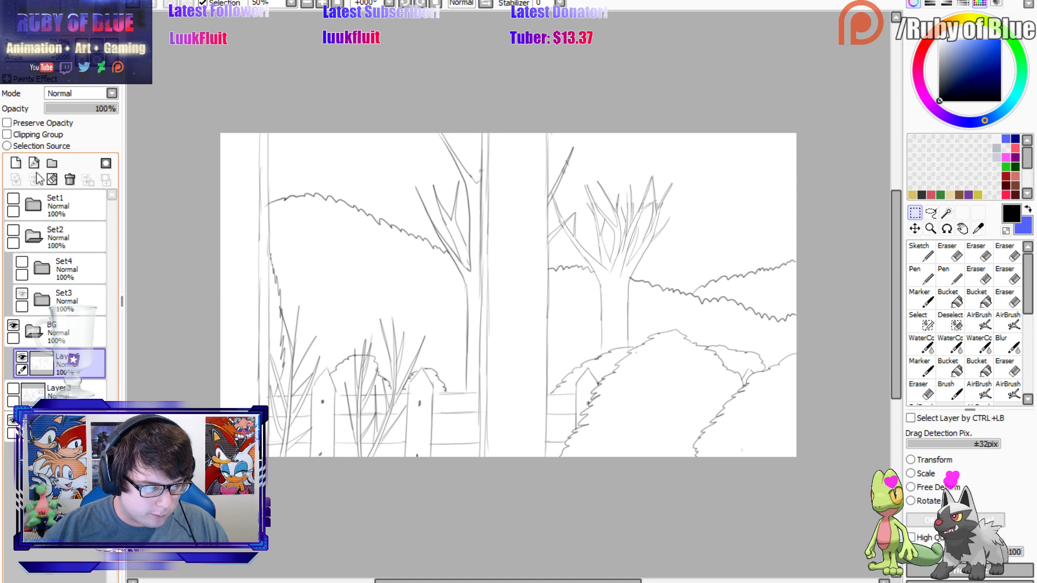
{"action": "left_click_drag", "start_coordinate": [67, 111], "coordinate": [63, 111]}
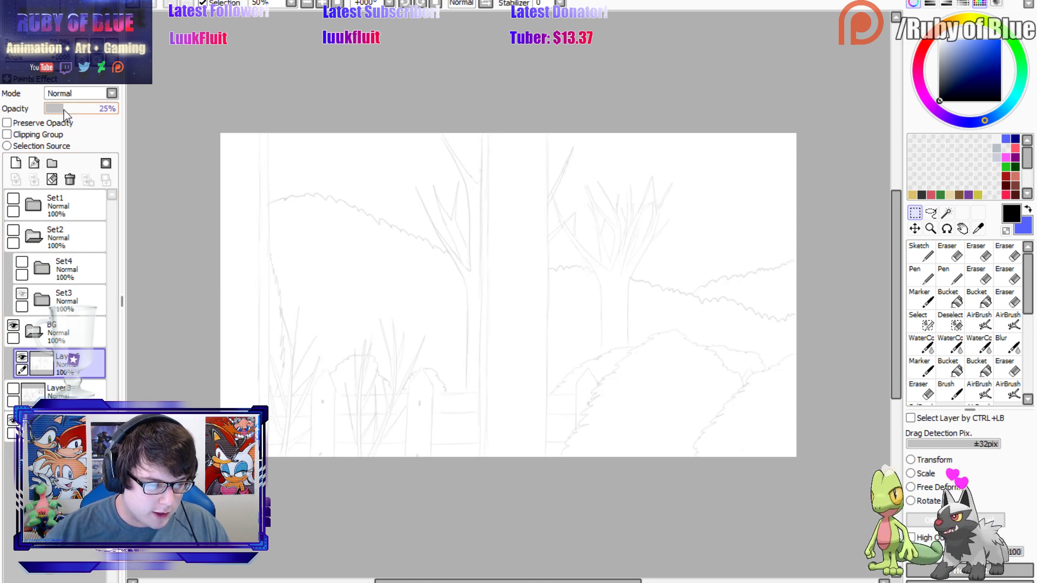
Add a linework layer above the faded sketch and ink the window frame's five full-height vertical lines with the Line tool.
{"action": "left_click", "coordinate": [33, 163]}
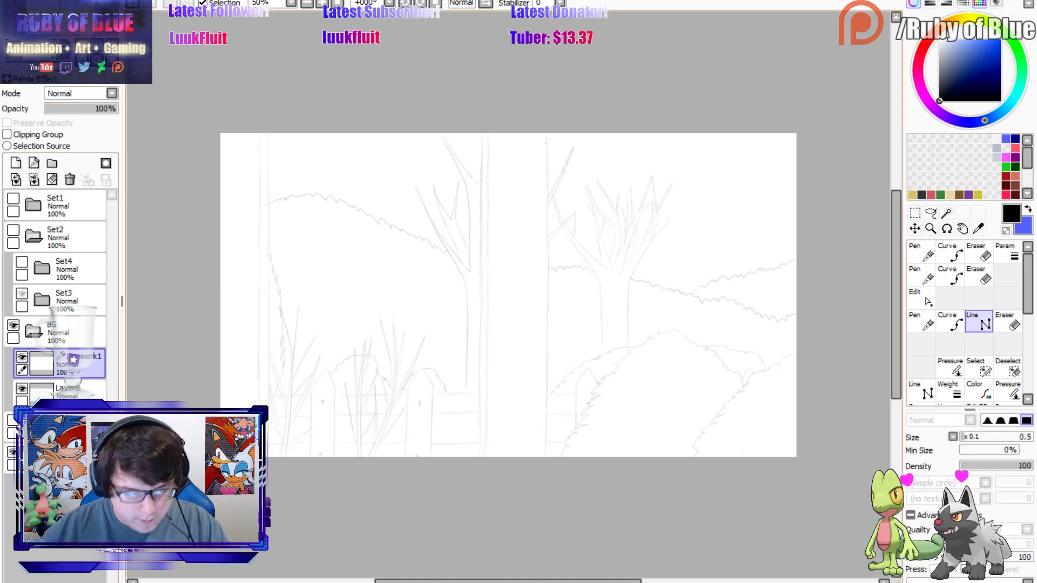
{"action": "left_click_drag", "start_coordinate": [546, 151], "coordinate": [547, 457]}
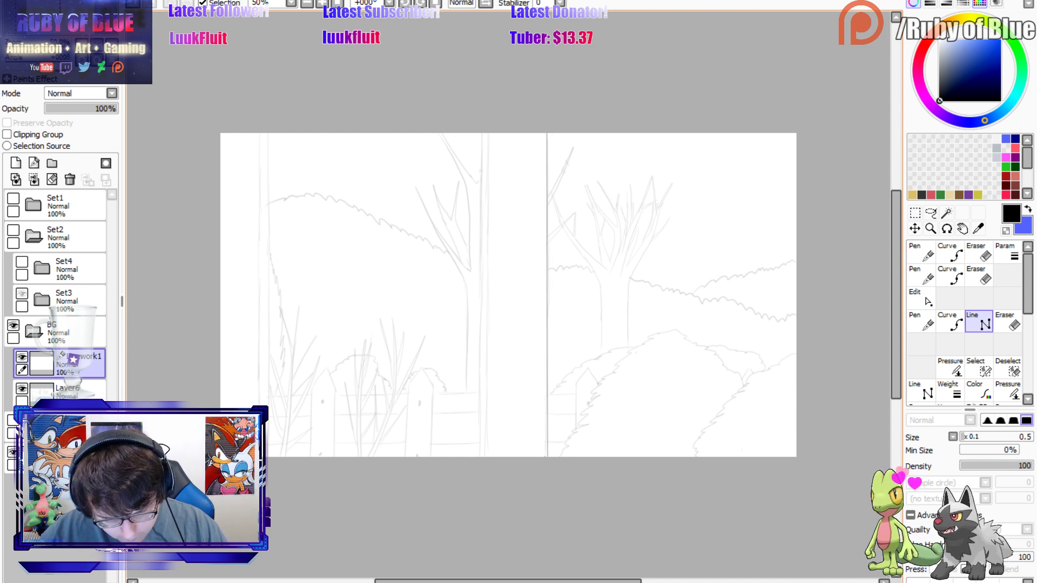
{"action": "left_click_drag", "start_coordinate": [482, 134], "coordinate": [479, 456]}
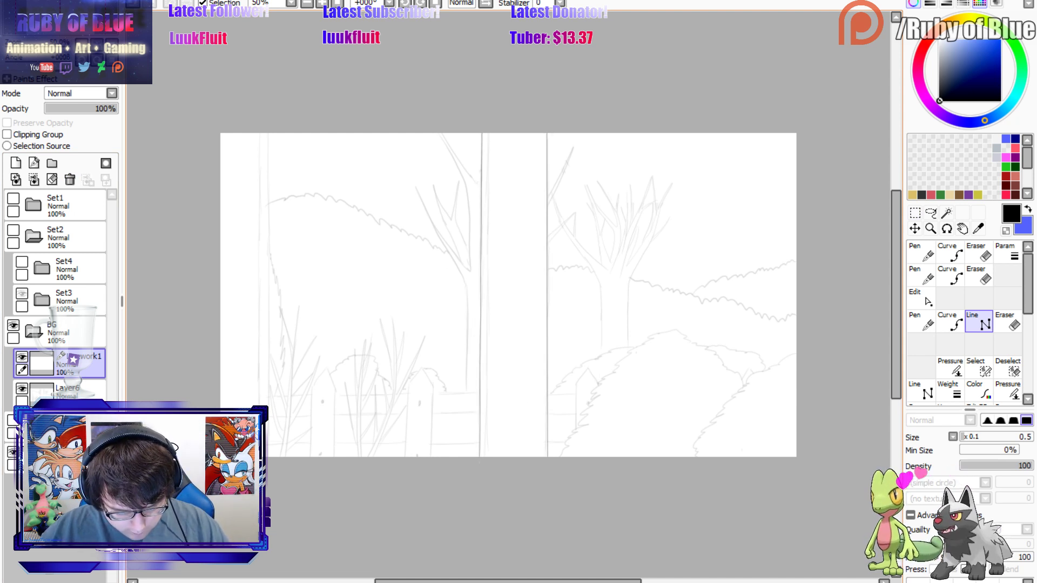
{"action": "left_click_drag", "start_coordinate": [486, 133], "coordinate": [486, 457]}
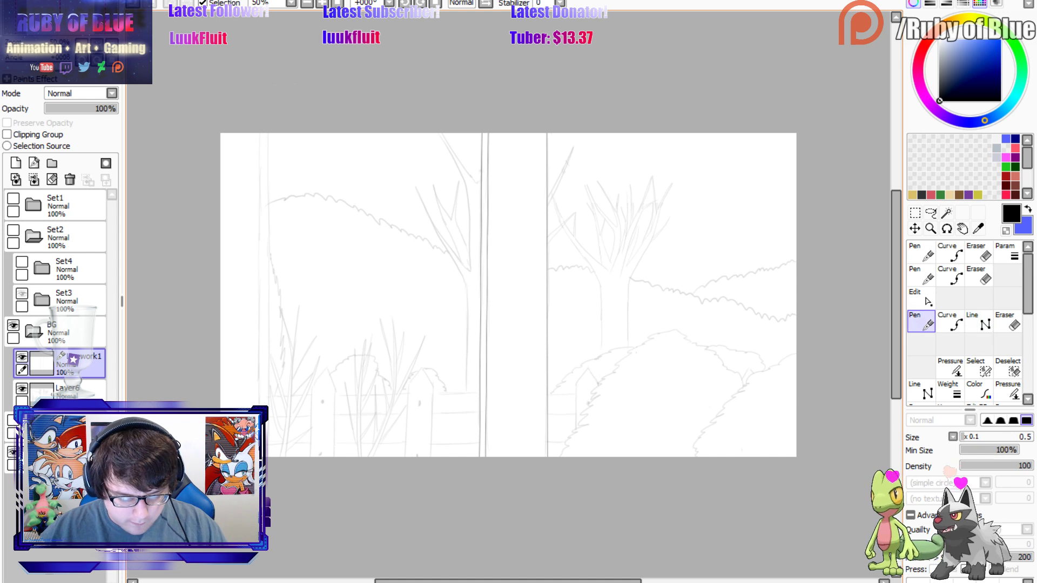
{"action": "mouse_move", "coordinate": [267, 133]}
{"action": "left_mouse_down"}
{"action": "mouse_move", "coordinate": [267, 470]}
{"action": "mouse_move", "coordinate": [260, 115]}
{"action": "mouse_move", "coordinate": [266, 131]}
{"action": "left_mouse_up"}
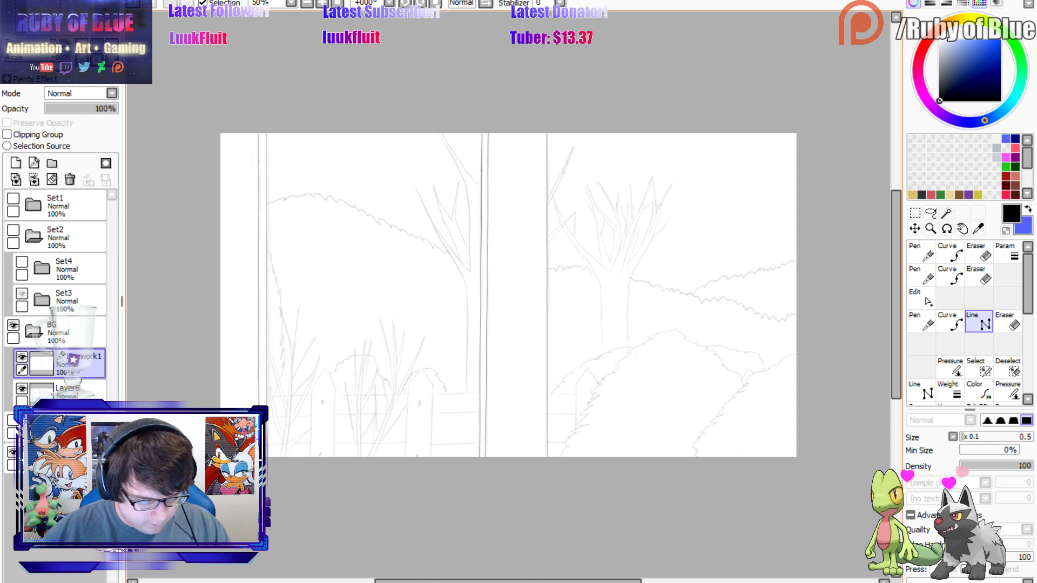
Ink the jagged leafy outlines of the two large foreground bushes with the Pen tool.
{"action": "left_click", "coordinate": [921, 322]}
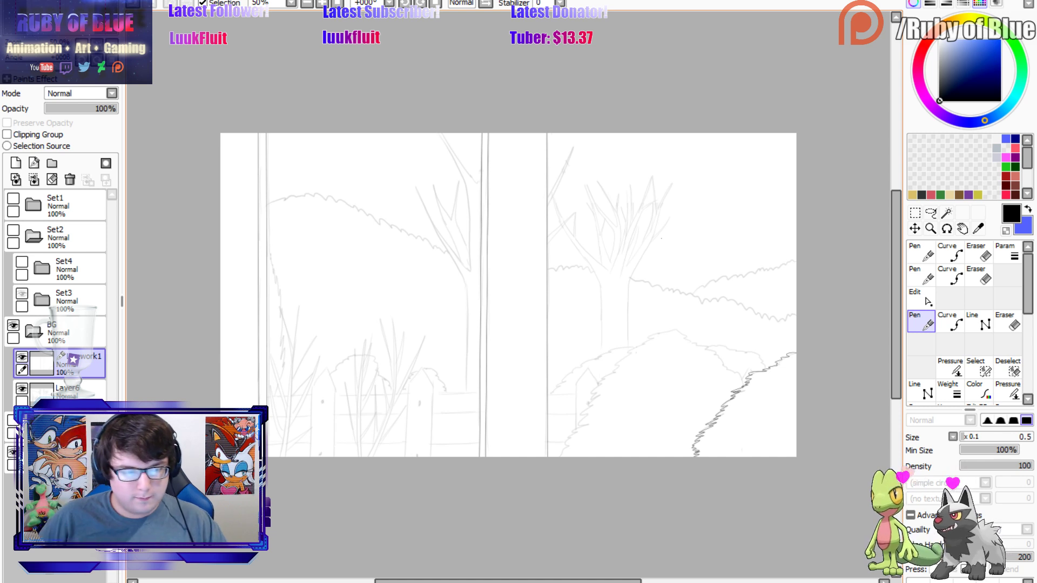
{"action": "mouse_move", "coordinate": [42, 17]}
{"action": "left_mouse_down"}
{"action": "mouse_move", "coordinate": [62, 42]}
{"action": "mouse_move", "coordinate": [48, 36]}
{"action": "mouse_move", "coordinate": [80, 27]}
{"action": "left_mouse_up"}
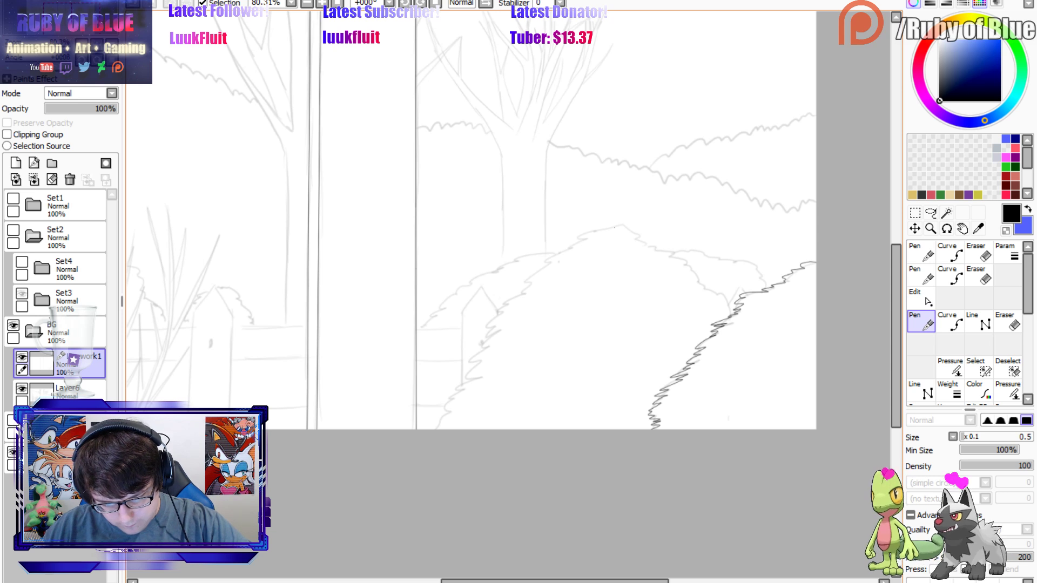
{"action": "left_click_drag", "start_coordinate": [549, 259], "coordinate": [489, 321]}
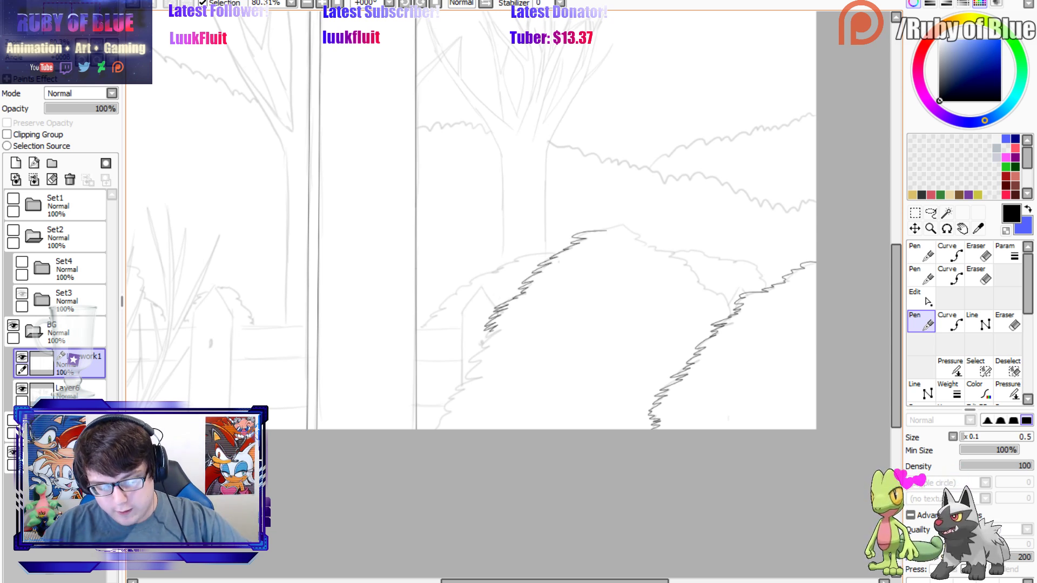
{"action": "left_click_drag", "start_coordinate": [468, 365], "coordinate": [462, 381]}
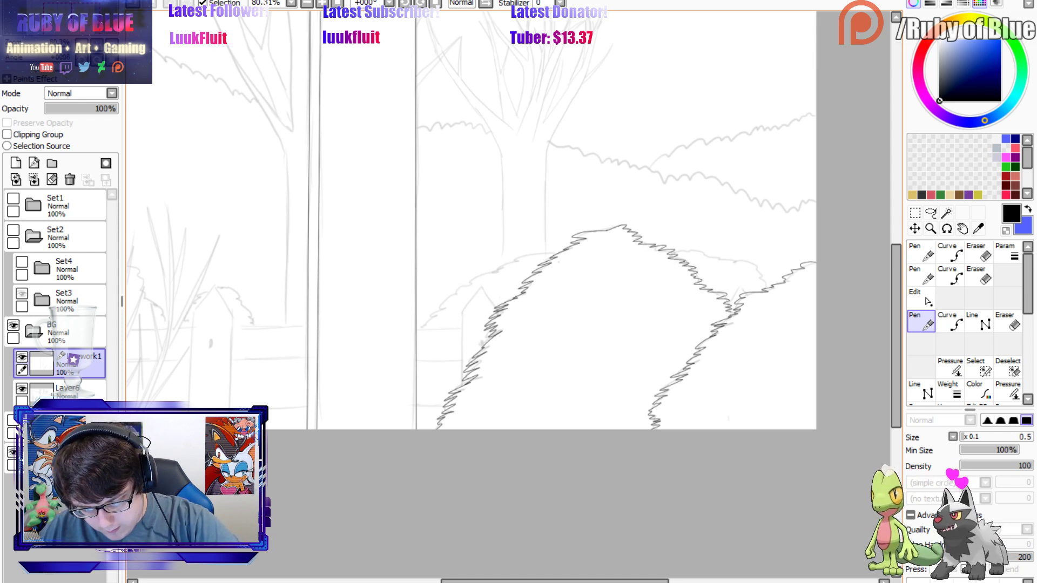
Add a new linework layer and draw a straight upper edge for the fence rail from the window frame to the bush.
{"action": "mouse_move", "coordinate": [48, 13]}
{"action": "left_mouse_down"}
{"action": "mouse_move", "coordinate": [34, 11]}
{"action": "mouse_move", "coordinate": [34, 47]}
{"action": "mouse_move", "coordinate": [40, 22]}
{"action": "left_mouse_up"}
{"action": "left_click", "coordinate": [34, 163]}
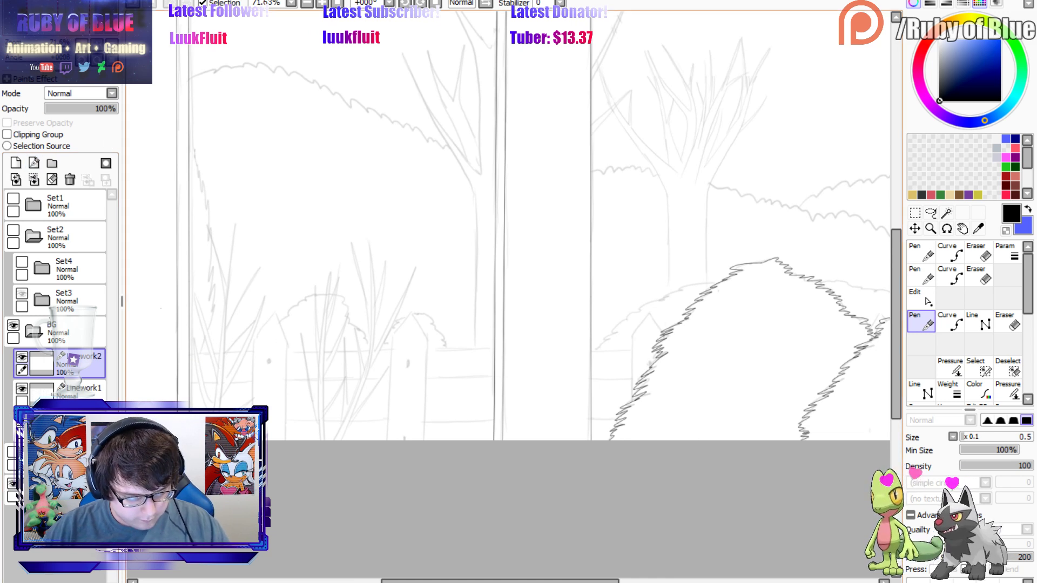
{"action": "key", "text": "l"}
{"action": "left_click", "coordinate": [654, 352]}
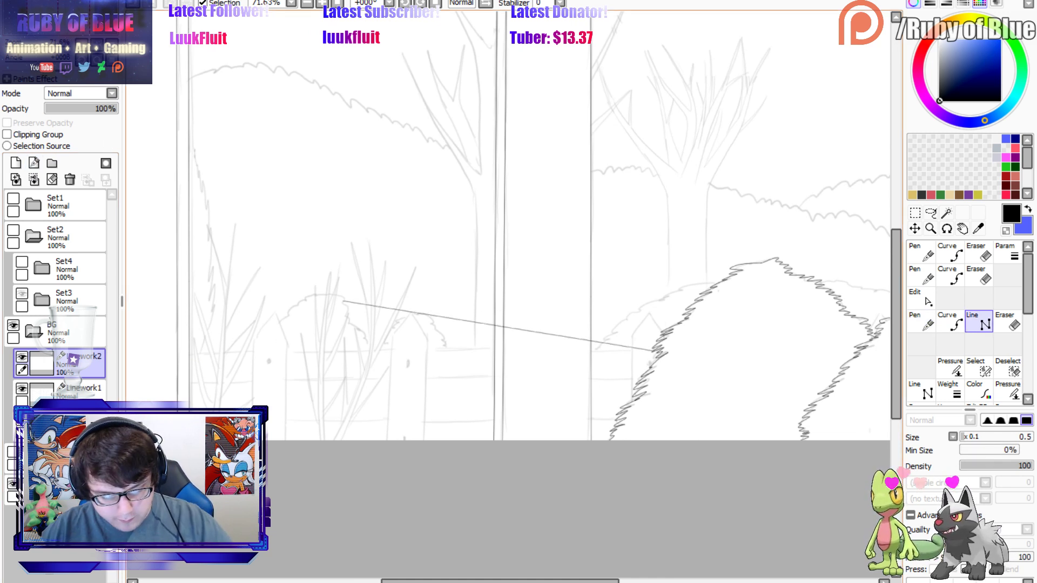
{"action": "left_click", "coordinate": [189, 349]}
{"action": "key", "text": "Return"}
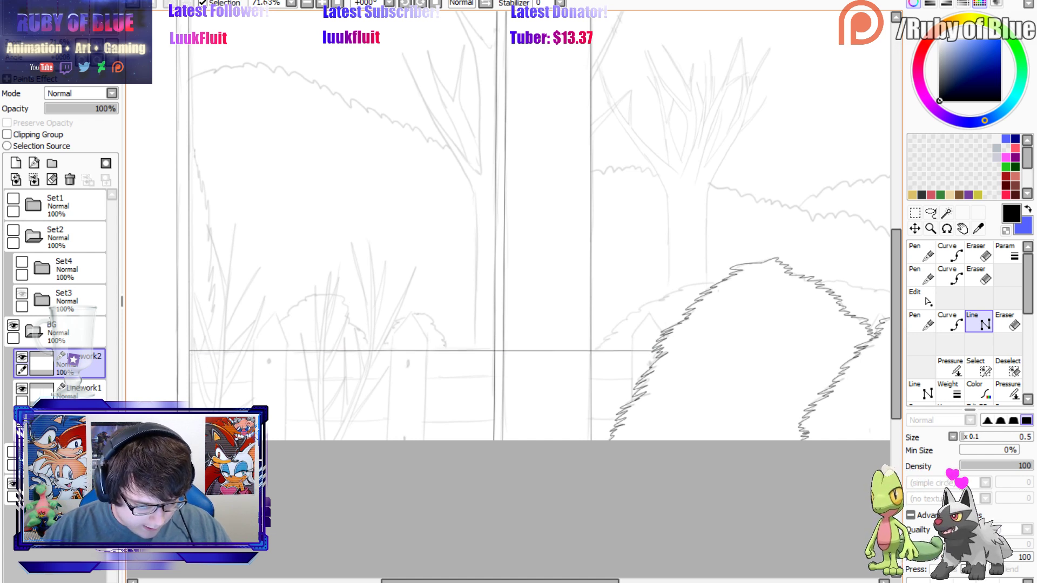
Draw the rail's straight lower edge from the window frame to the bush and align its end point with the sketch.
{"action": "left_click", "coordinate": [189, 378]}
{"action": "left_click", "coordinate": [639, 381]}
{"action": "key", "text": "Return"}
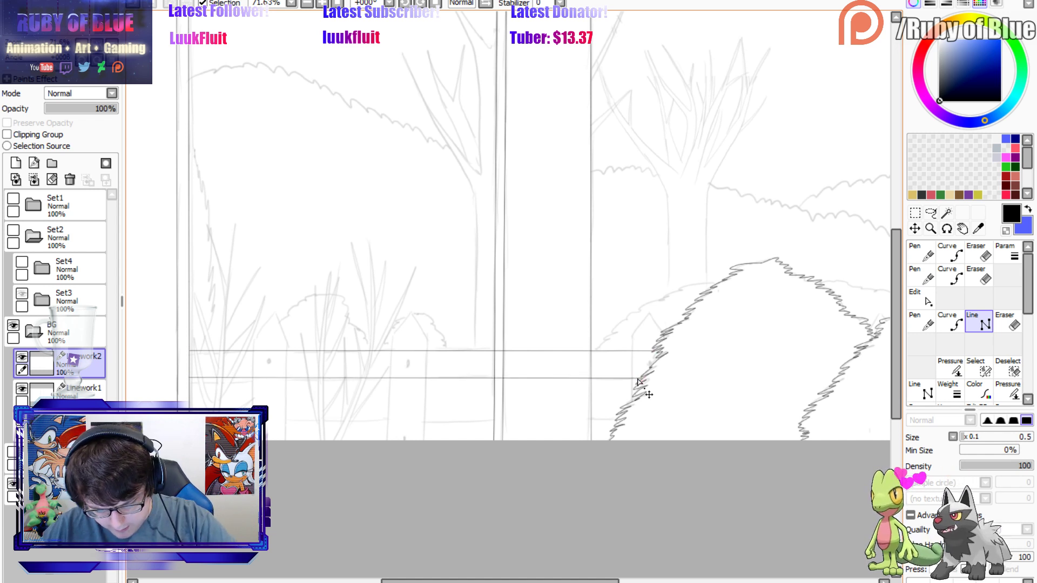
{"action": "left_click_drag", "start_coordinate": [641, 380], "coordinate": [641, 377]}
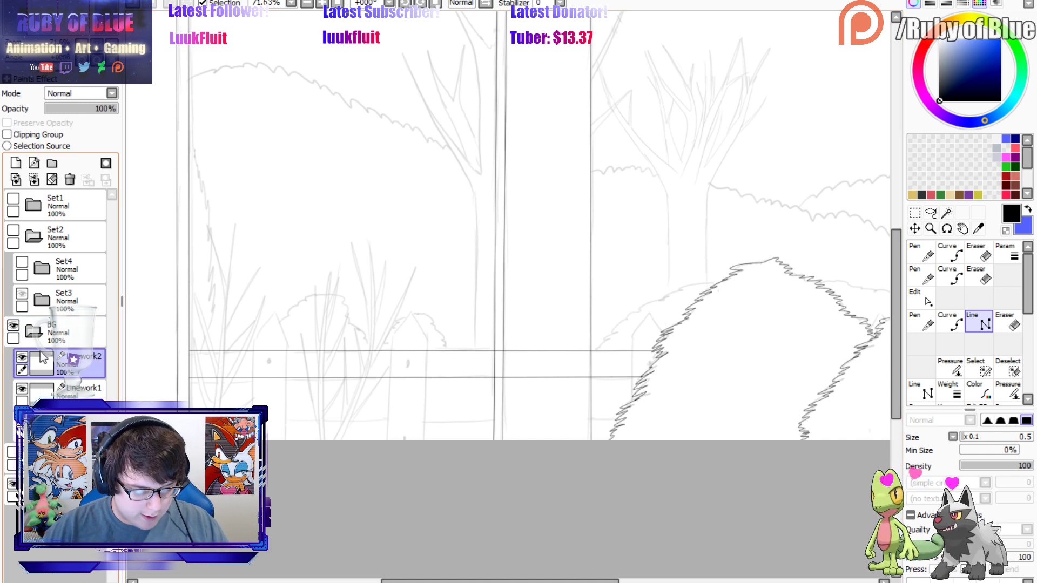
Toggle the visibility of the Linework2 and Linework1 layers to compare the rail lines with the underlying sketch.
{"action": "left_click", "coordinate": [23, 357]}
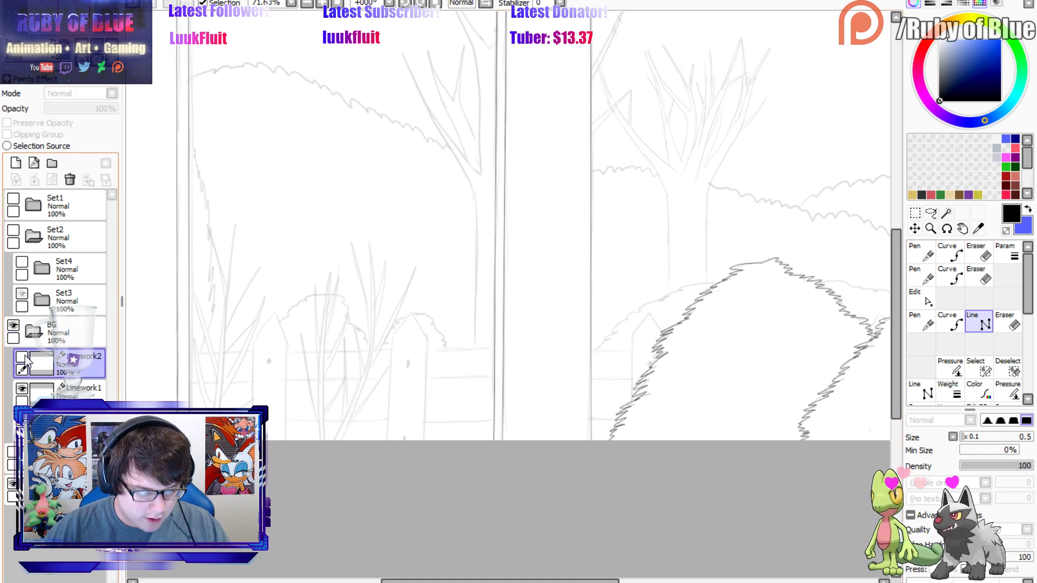
{"action": "left_click", "coordinate": [22, 357]}
{"action": "left_click", "coordinate": [23, 357]}
{"action": "left_click", "coordinate": [22, 357]}
{"action": "left_click", "coordinate": [22, 357]}
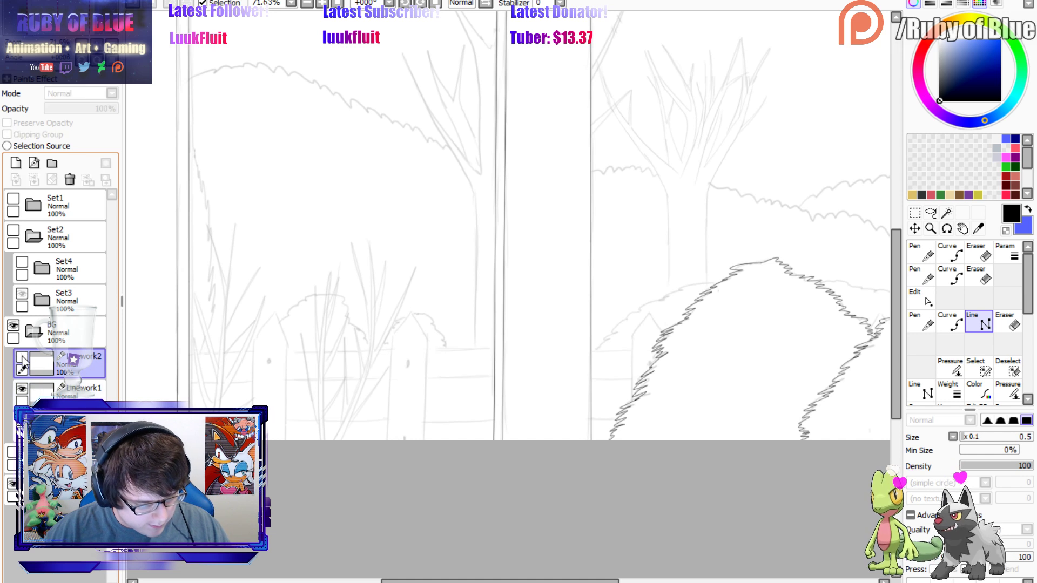
{"action": "left_click", "coordinate": [22, 365]}
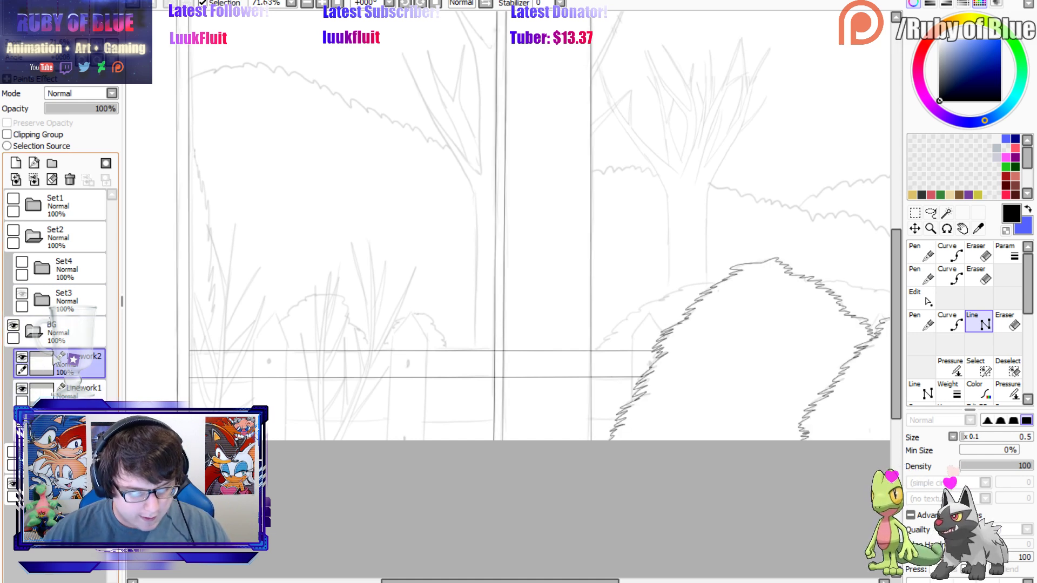
{"action": "left_click", "coordinate": [22, 357]}
{"action": "left_click", "coordinate": [23, 357]}
{"action": "left_click", "coordinate": [23, 388]}
{"action": "left_click", "coordinate": [22, 357]}
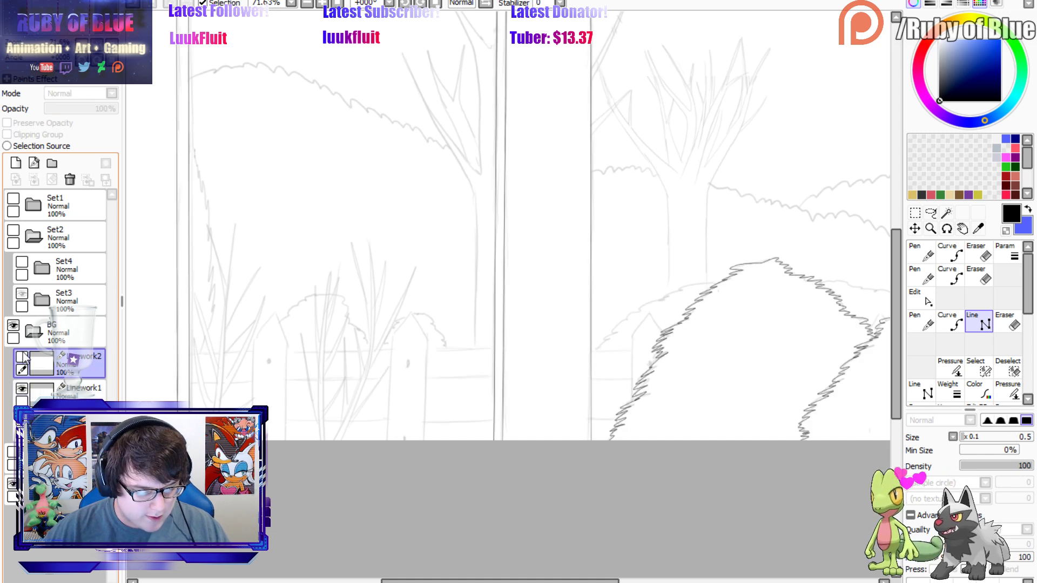
{"action": "left_click", "coordinate": [22, 357]}
{"action": "left_click", "coordinate": [22, 357]}
{"action": "left_click", "coordinate": [23, 357]}
{"action": "left_click", "coordinate": [22, 357]}
{"action": "left_click", "coordinate": [22, 357]}
{"action": "left_click", "coordinate": [23, 357]}
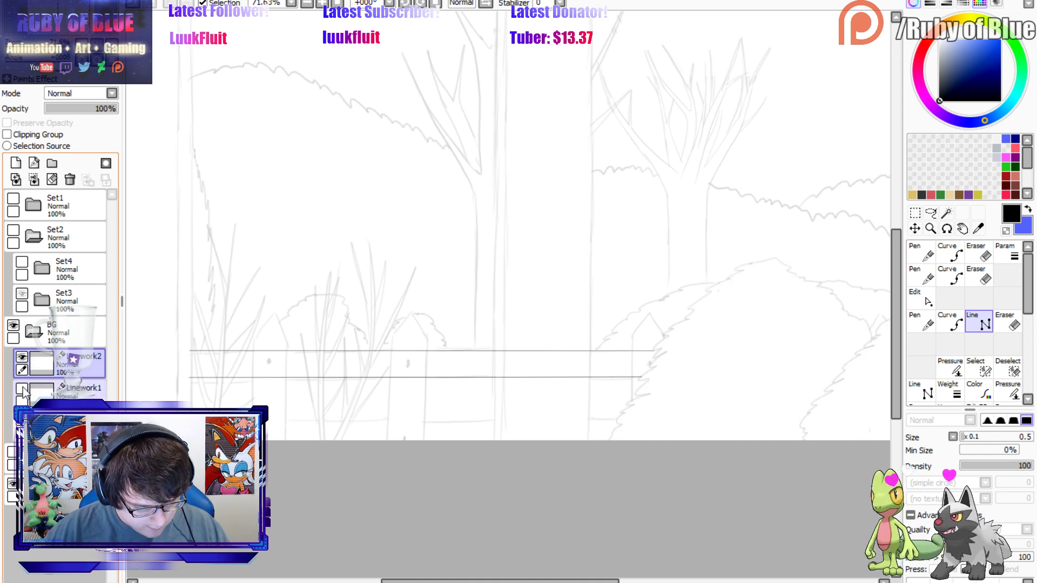
{"action": "left_click", "coordinate": [22, 357]}
Outline the first pointed fence picket with straight lines on the Linework1 layer, following the sketch.
{"action": "left_click", "coordinate": [43, 392]}
{"action": "left_click_drag", "start_coordinate": [250, 364], "coordinate": [250, 408]}
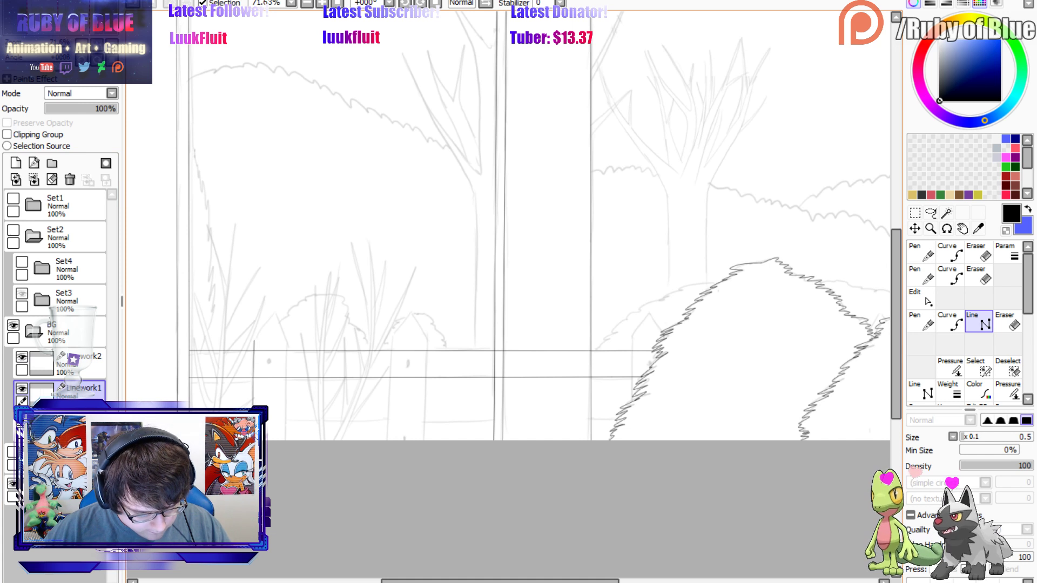
{"action": "left_click_drag", "start_coordinate": [288, 438], "coordinate": [287, 352]}
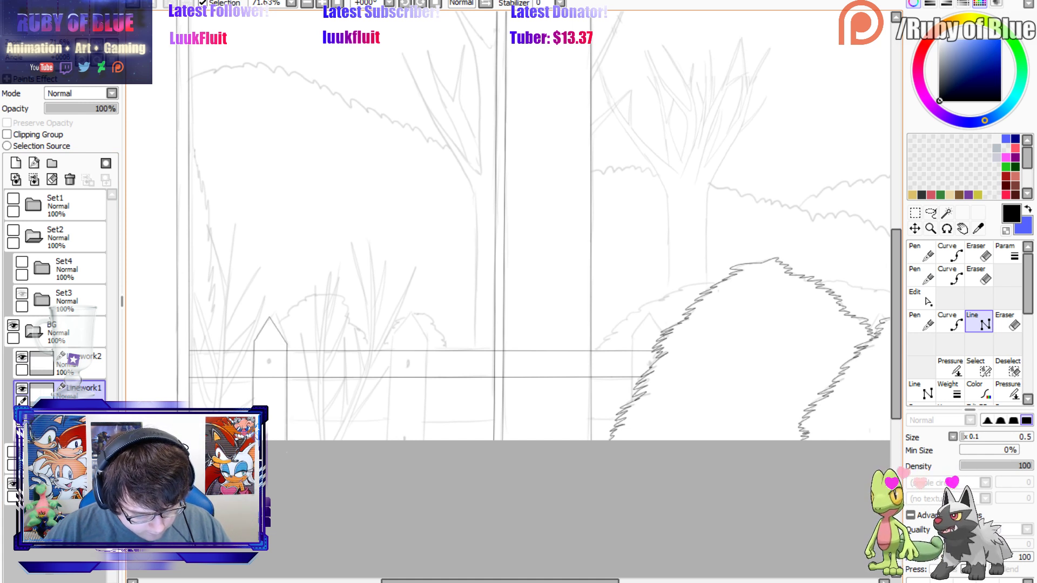
Outline the second pointed picket with straight lines down to the canvas edge and adjust its tip slightly.
{"action": "left_click_drag", "start_coordinate": [389, 437], "coordinate": [389, 330]}
{"action": "left_click", "coordinate": [391, 341]}
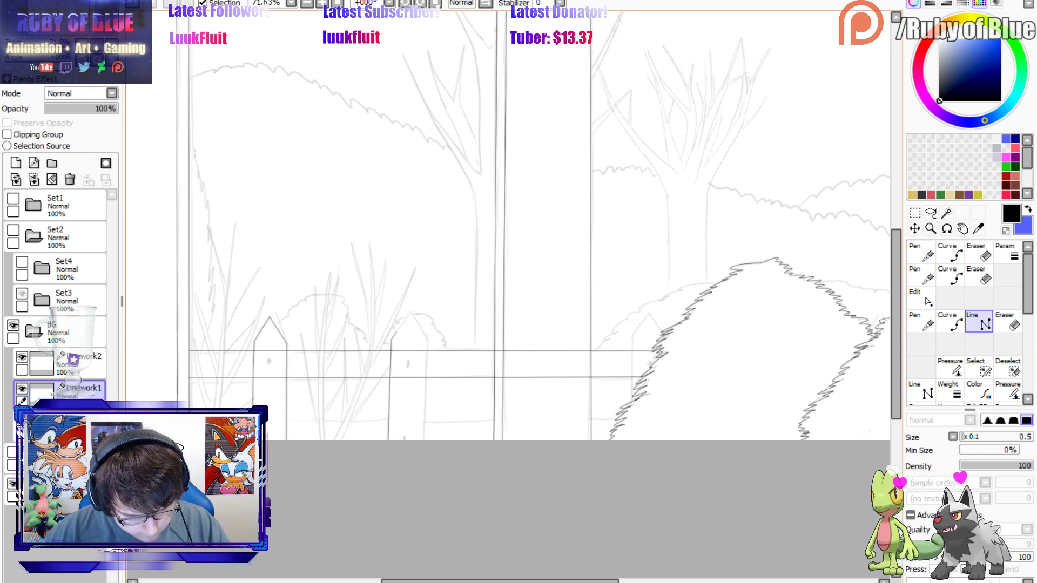
{"action": "left_click", "coordinate": [406, 318]}
{"action": "left_click", "coordinate": [425, 343]}
{"action": "double_click", "coordinate": [424, 448]}
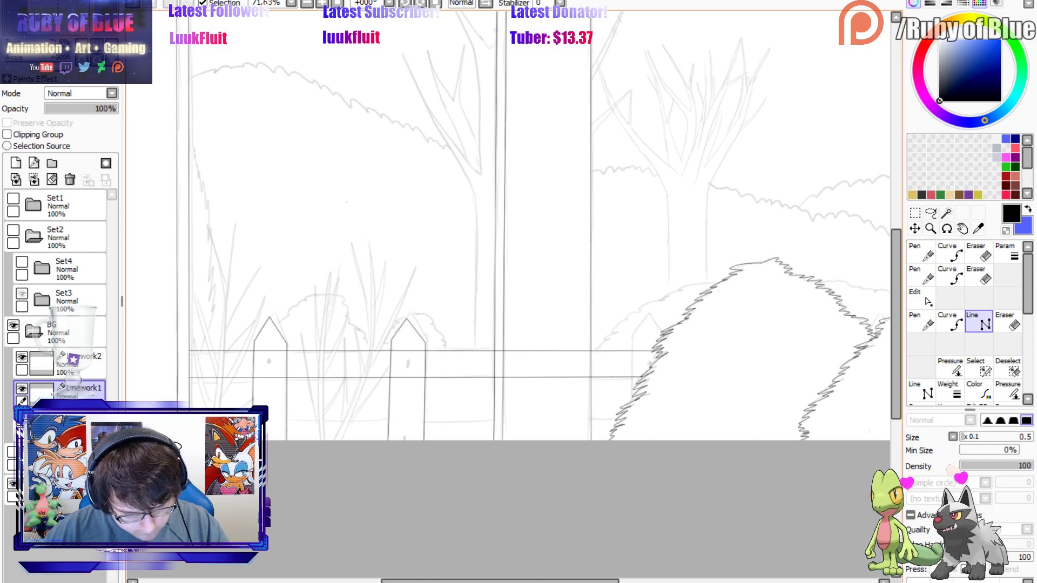
{"action": "left_click_drag", "start_coordinate": [407, 319], "coordinate": [409, 314]}
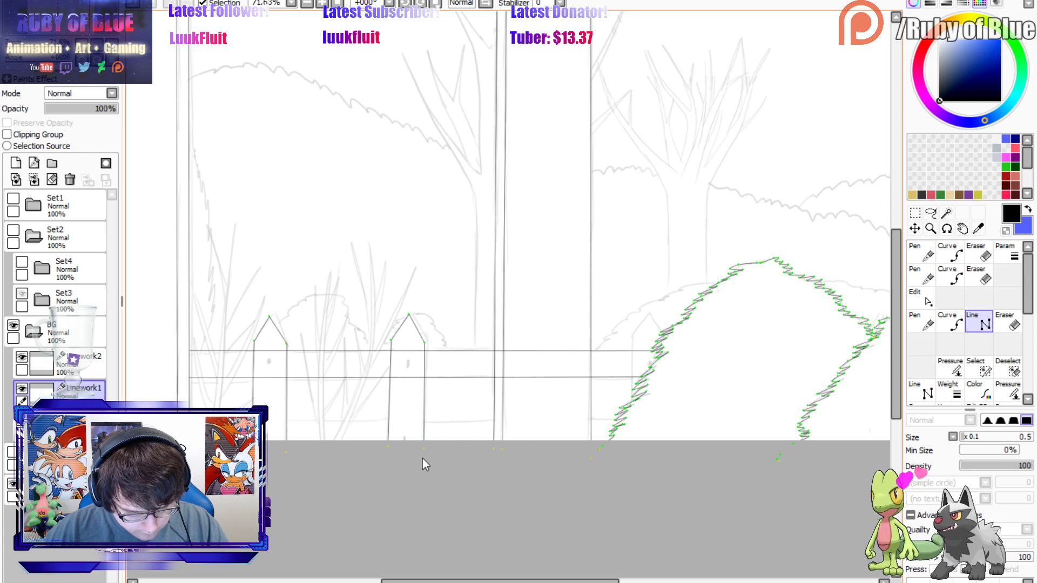
Outline the visible part of the third picket behind the bush and check the Linework1 layer against the sketch.
{"action": "left_click", "coordinate": [631, 403]}
{"action": "left_click", "coordinate": [632, 342]}
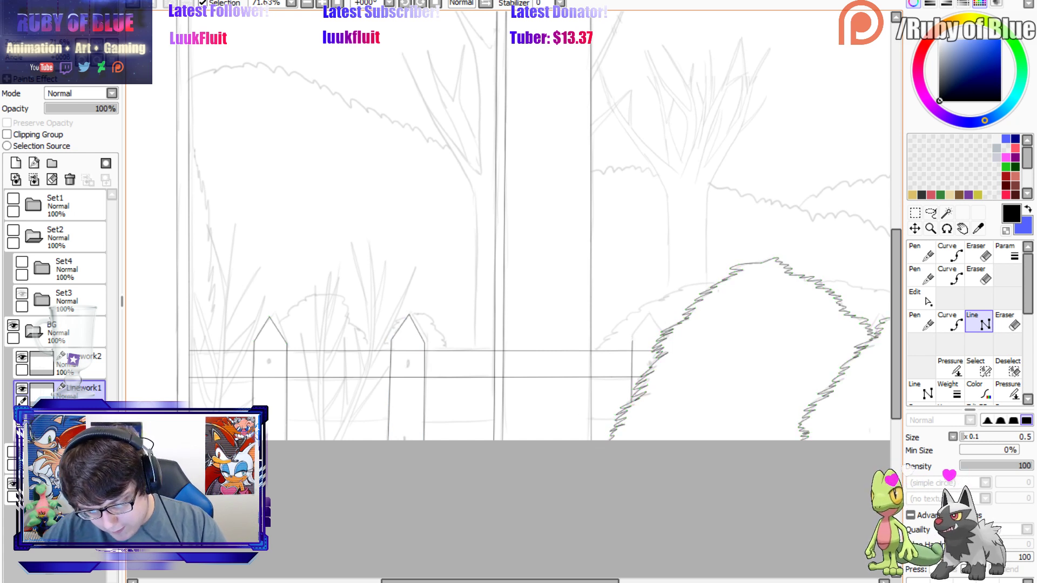
{"action": "left_click", "coordinate": [651, 313]}
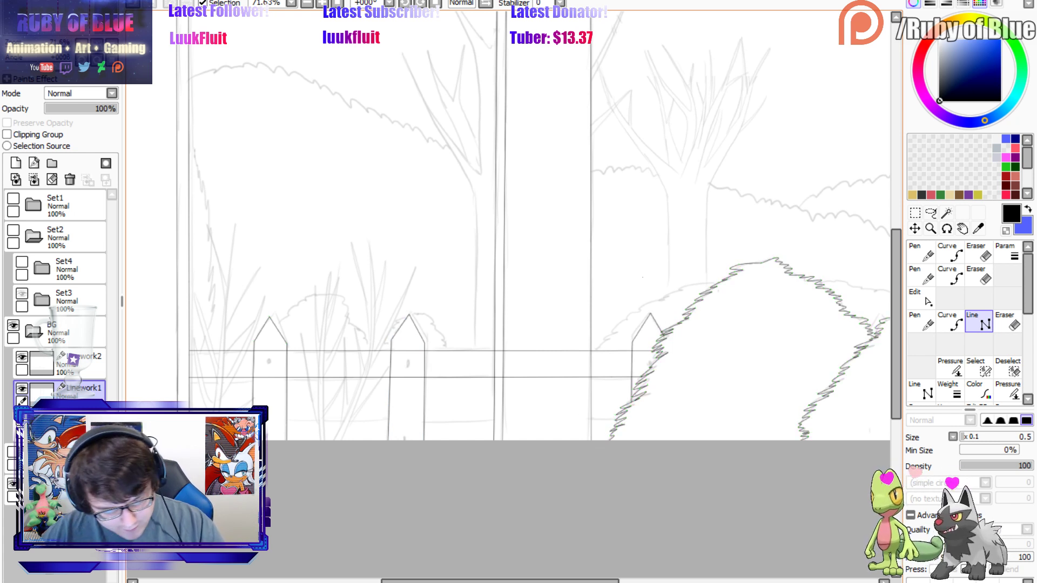
{"action": "left_click", "coordinate": [21, 388]}
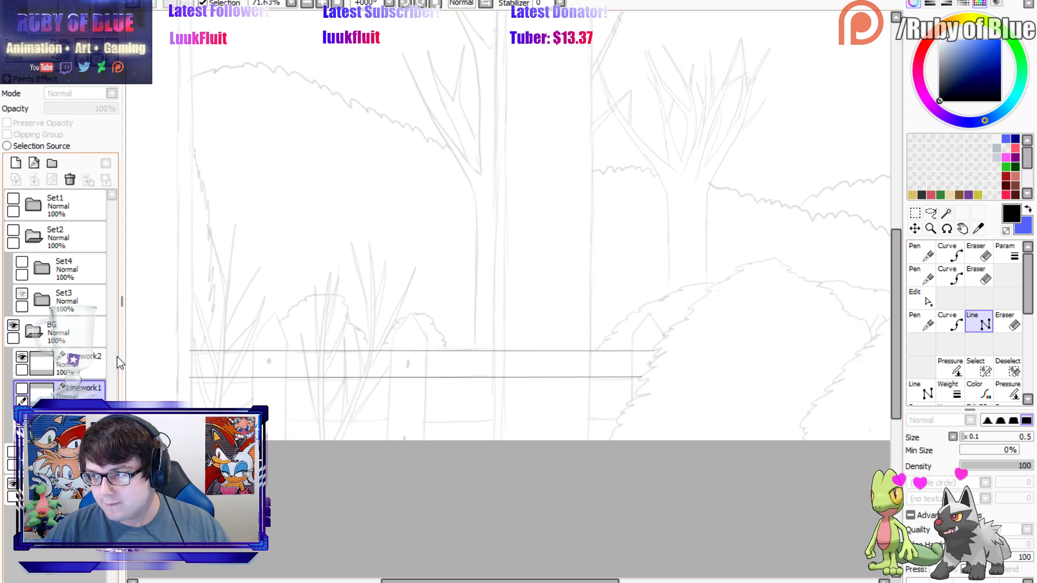
{"action": "left_click", "coordinate": [22, 389]}
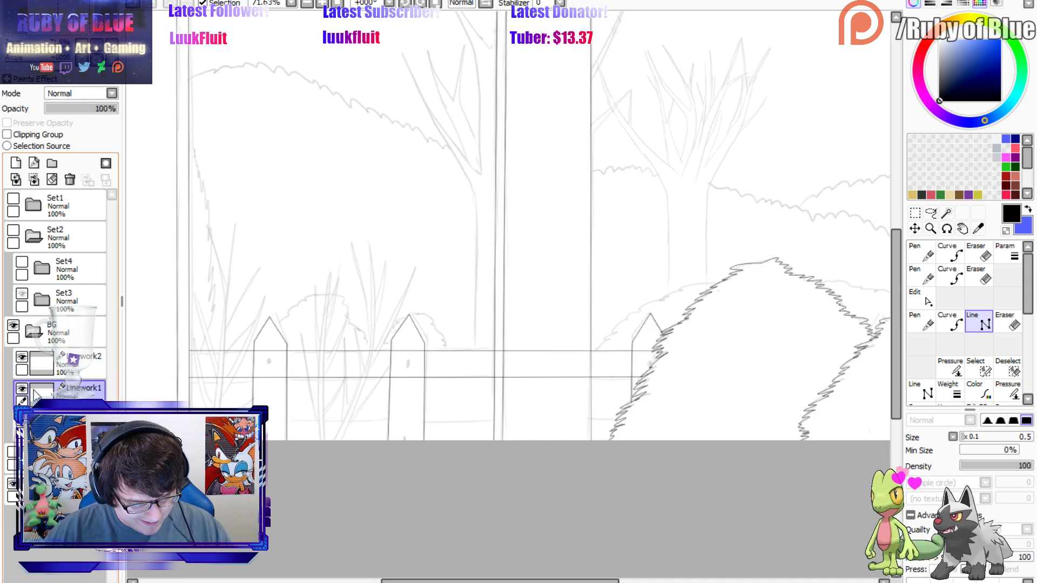
{"action": "left_click", "coordinate": [22, 388]}
{"action": "left_click", "coordinate": [22, 388]}
Try to erase the line overlaps where the pickets cross the rail on the Linework1 layer, and undo the strokes.
{"action": "key", "text": "e"}
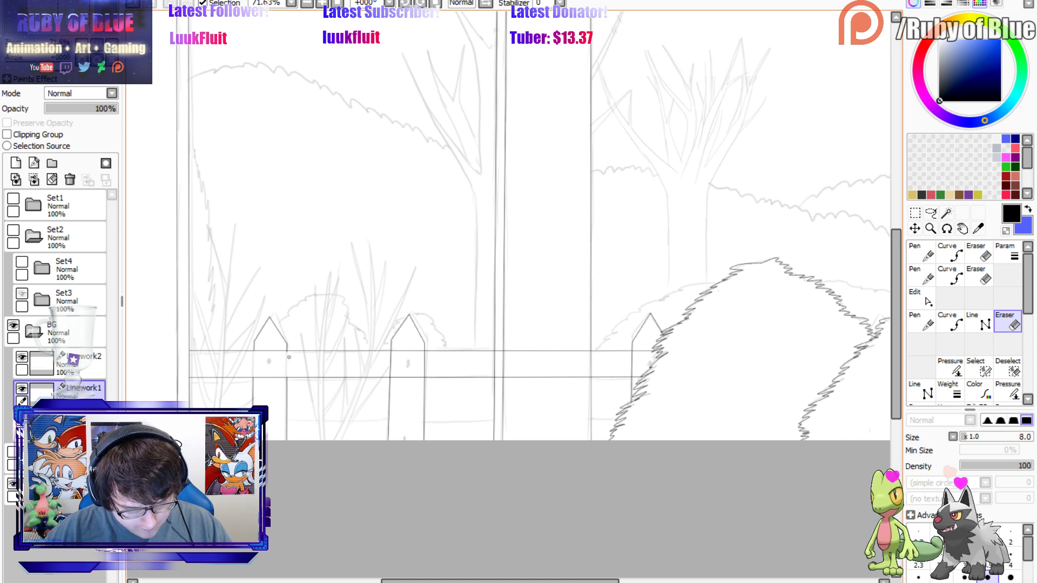
{"action": "mouse_move", "coordinate": [390, 350]}
{"action": "left_mouse_down"}
{"action": "mouse_move", "coordinate": [389, 378]}
{"action": "mouse_move", "coordinate": [424, 363]}
{"action": "left_mouse_up"}
{"action": "key", "text": "n"}
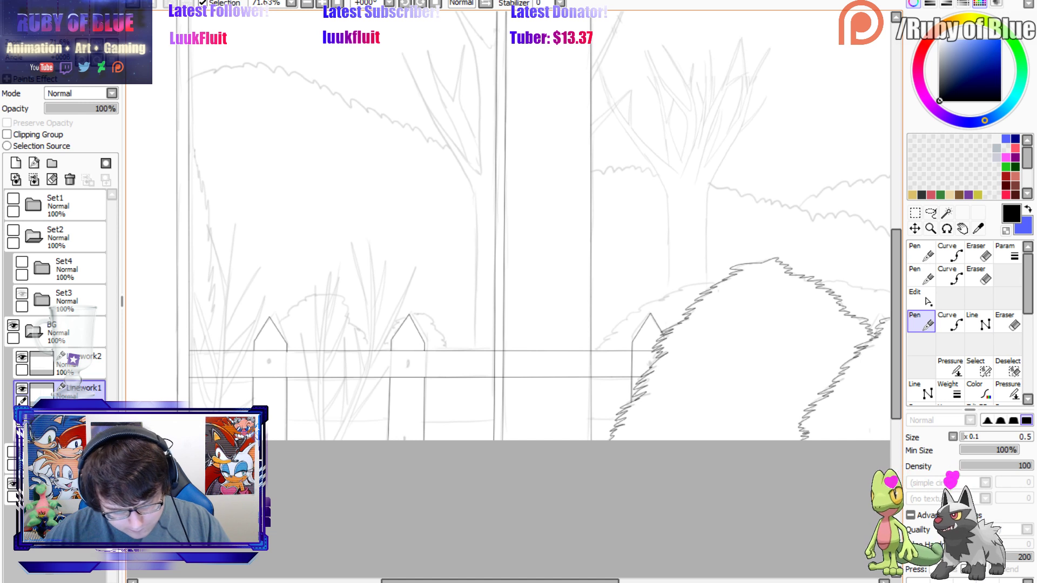
{"action": "key", "text": "e"}
{"action": "left_click_drag", "start_coordinate": [632, 351], "coordinate": [631, 374]}
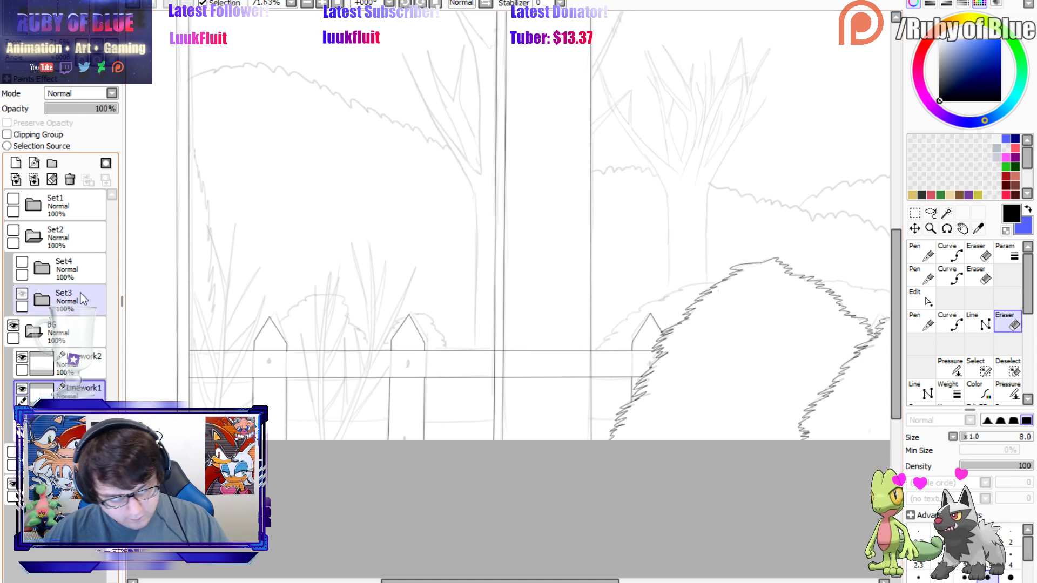
{"action": "key", "text": "ctrl+z"}
{"action": "key", "text": "ctrl+z"}
{"action": "key", "text": "ctrl+z"}
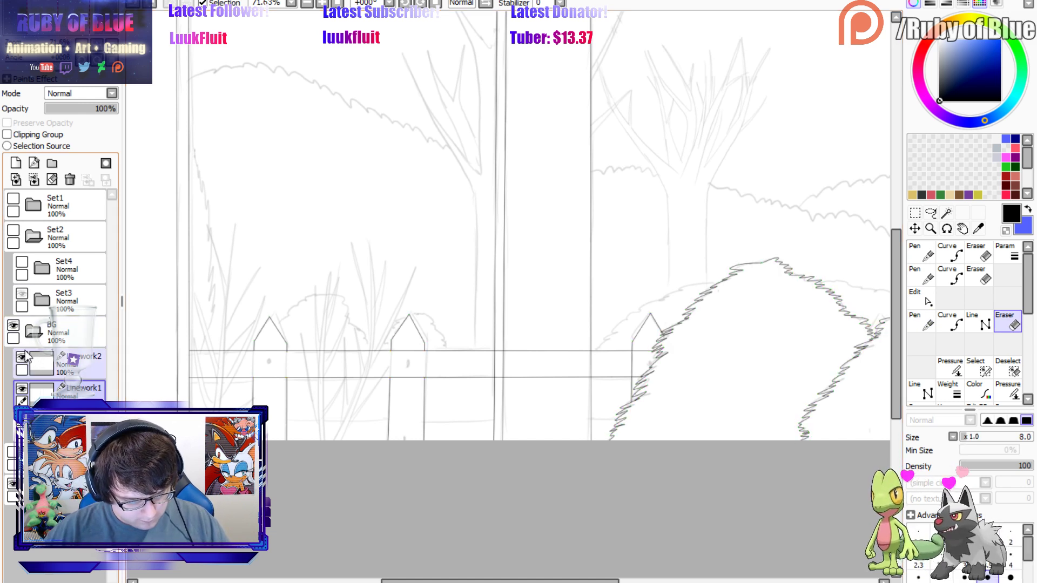
Erase the rail lines on the Linework2 layer where they cross the pickets and the empty gap between the window frames.
{"action": "left_click", "coordinate": [30, 363]}
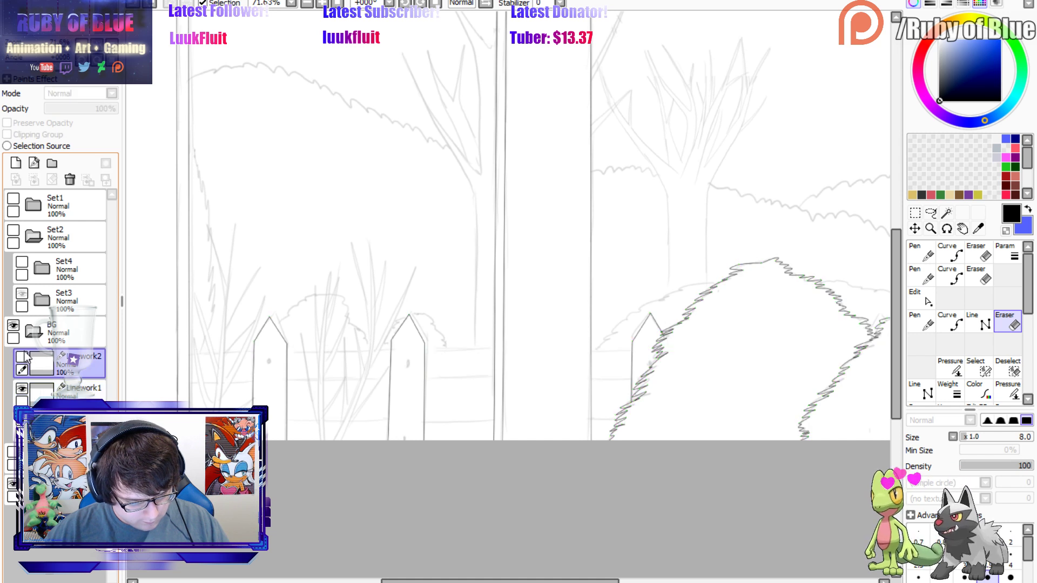
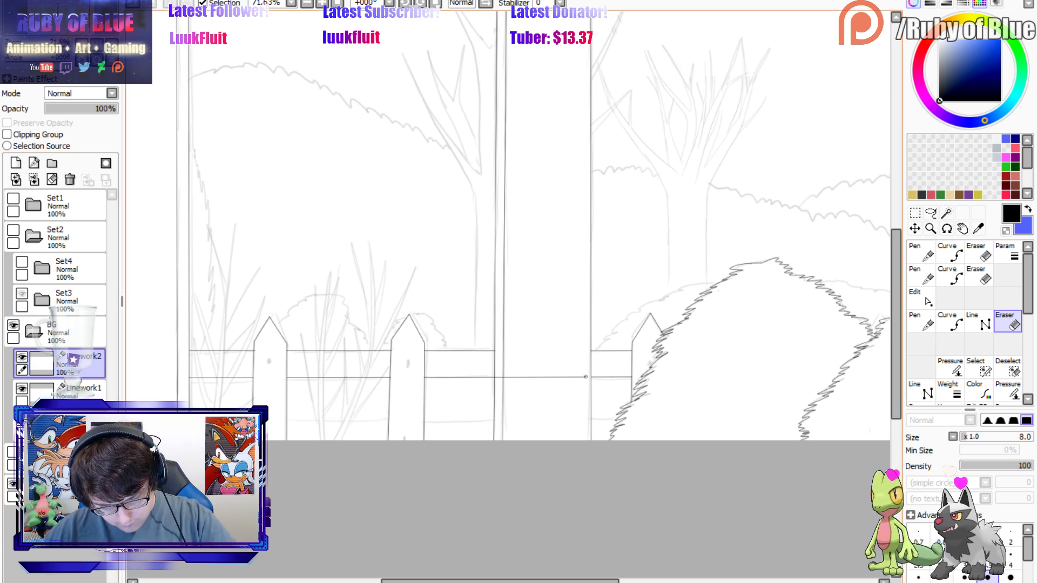
{"action": "left_click_drag", "start_coordinate": [585, 376], "coordinate": [506, 378]}
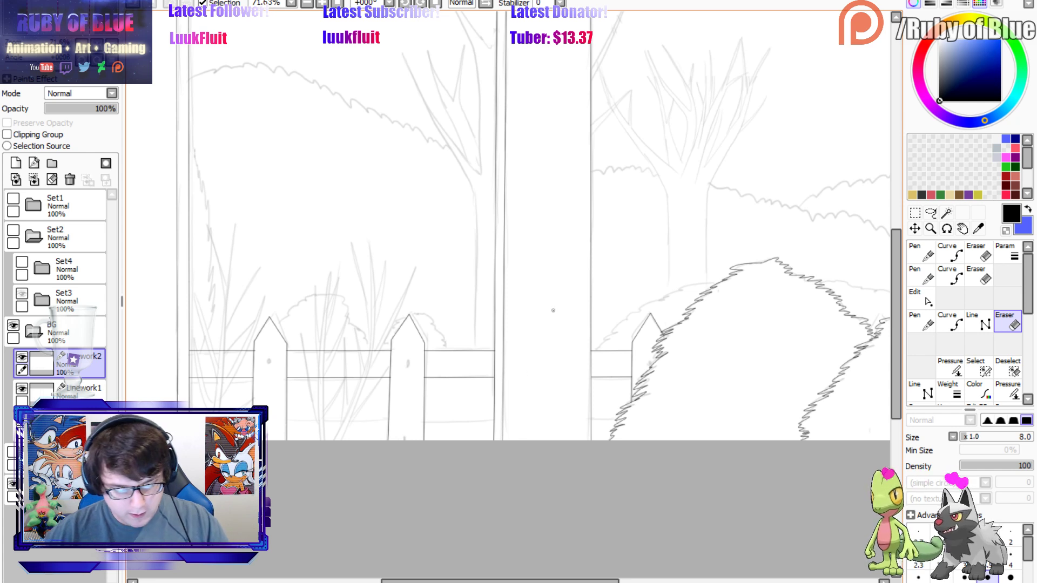
Touch up the rail's lower edge between the second picket and the window frame with the Pen.
{"action": "left_click_drag", "start_coordinate": [553, 311], "coordinate": [553, 225]}
{"action": "scroll", "coordinate": [553, 225], "scroll_direction": "up", "scroll_amount": 3}
{"action": "key", "text": "n"}
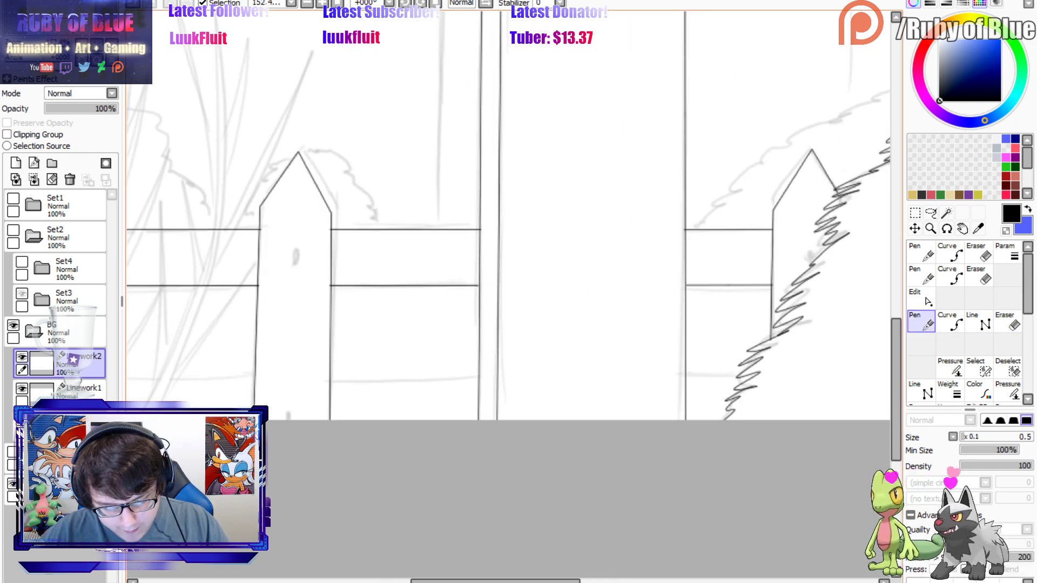
{"action": "left_click_drag", "start_coordinate": [331, 286], "coordinate": [479, 286]}
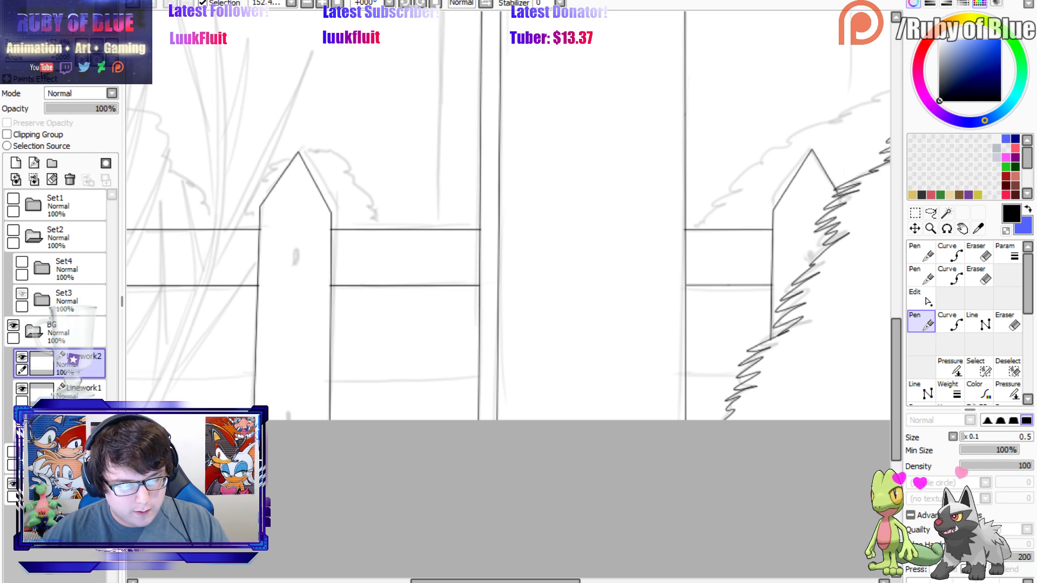
{"action": "scroll", "coordinate": [508, 216], "scroll_direction": "down", "scroll_amount": 4}
{"action": "scroll", "coordinate": [508, 216], "scroll_direction": "up", "scroll_amount": 2}
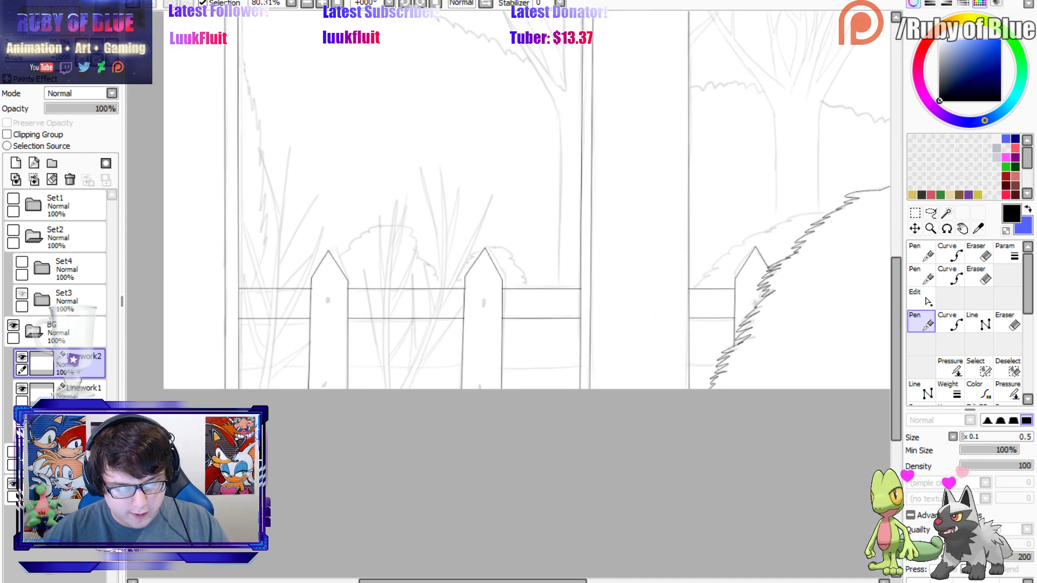
{"action": "left_click_drag", "start_coordinate": [594, 259], "coordinate": [508, 281]}
{"action": "scroll", "coordinate": [508, 282], "scroll_direction": "down", "scroll_amount": 1}
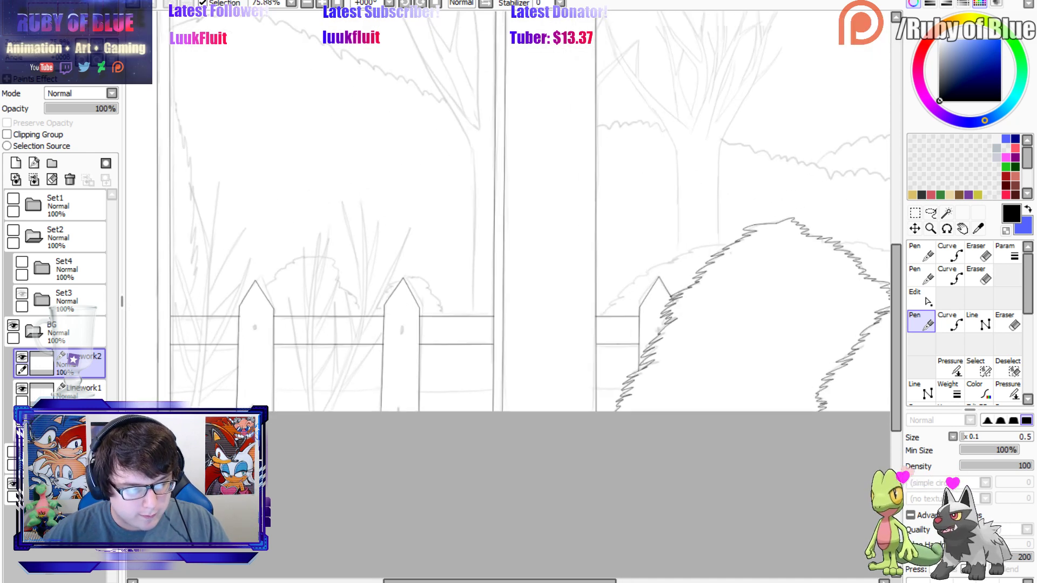
{"action": "scroll", "coordinate": [529, 248], "scroll_direction": "down", "scroll_amount": 1}
{"action": "scroll", "coordinate": [529, 249], "scroll_direction": "up", "scroll_amount": 5}
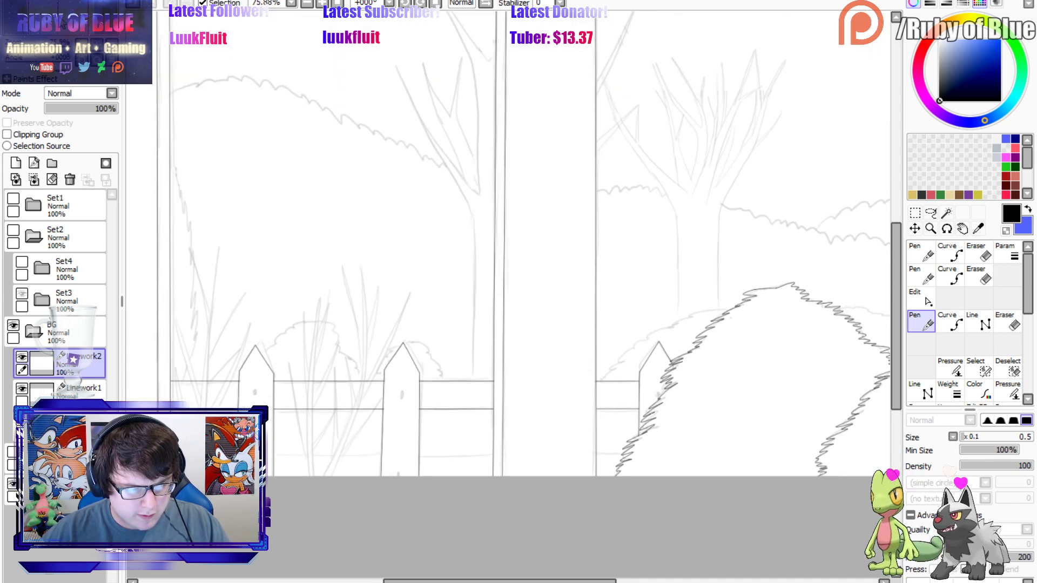
Draw a straight fence line along the canvas's bottom edge on Linework2 and erase its part in the gap between the window frames.
{"action": "left_click_drag", "start_coordinate": [61, 22], "coordinate": [49, 18]}
{"action": "left_click", "coordinate": [21, 357]}
{"action": "left_click", "coordinate": [22, 357]}
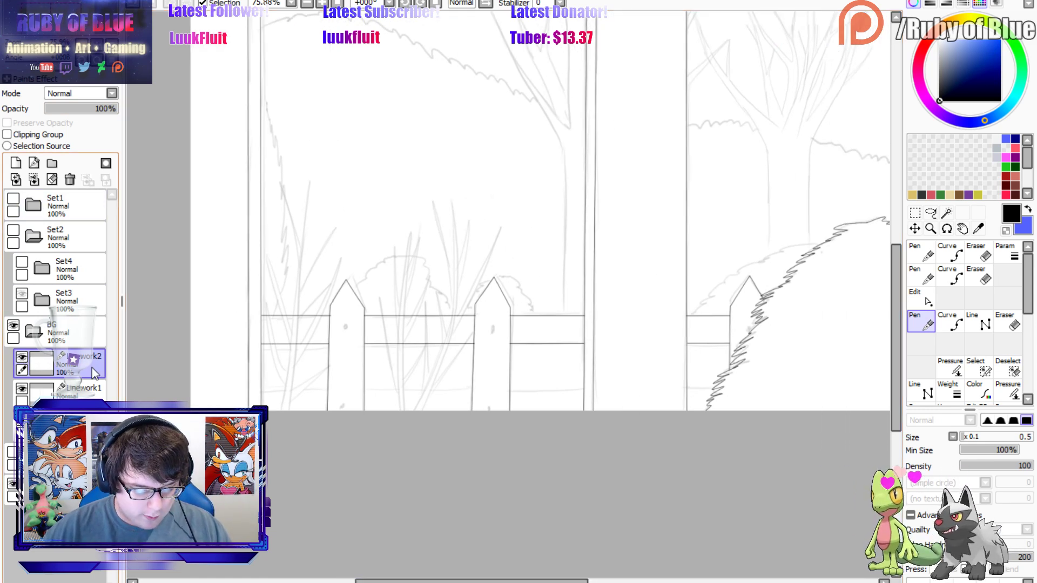
{"action": "left_click", "coordinate": [950, 322]}
{"action": "double_click", "coordinate": [709, 408]}
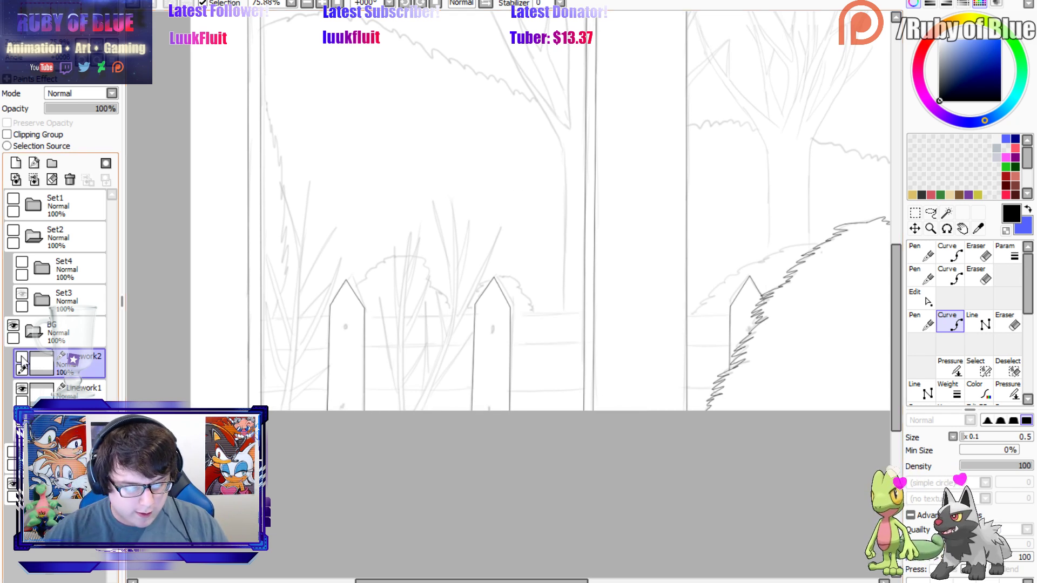
{"action": "key", "text": "e"}
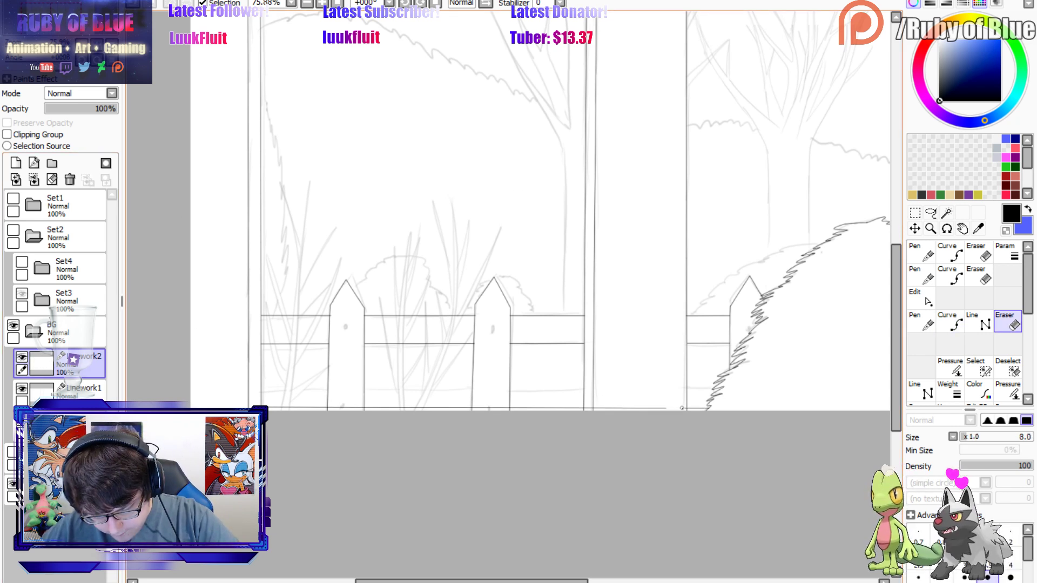
{"action": "mouse_move", "coordinate": [682, 407]}
{"action": "left_mouse_down"}
{"action": "mouse_move", "coordinate": [587, 407]}
{"action": "mouse_move", "coordinate": [679, 331]}
{"action": "left_mouse_up"}
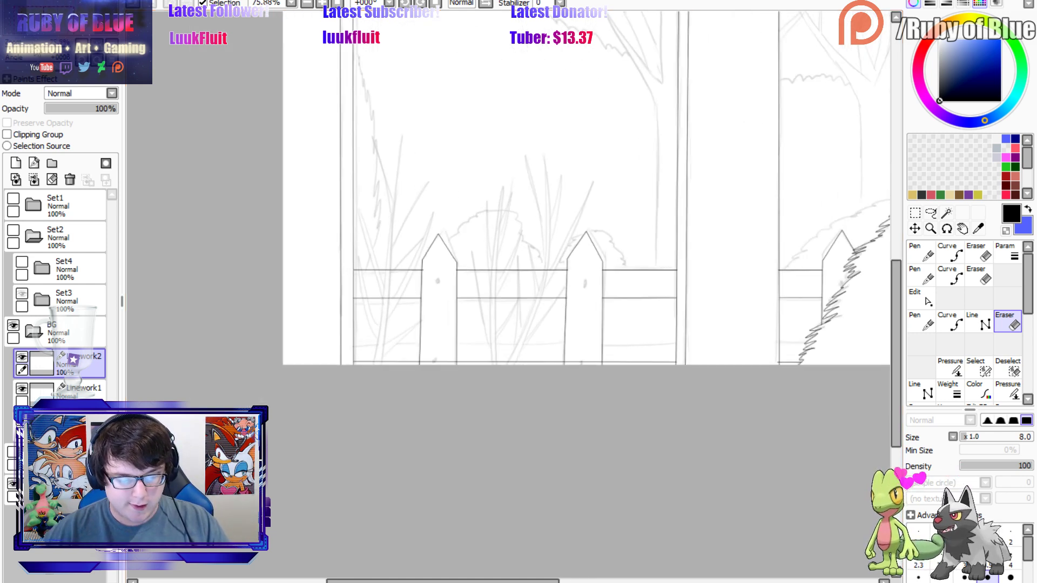
Merge the Linework2 layer down into Linework1 and add a new linework layer above it.
{"action": "key", "text": "Page_Up"}
{"action": "key", "text": "Page_Up"}
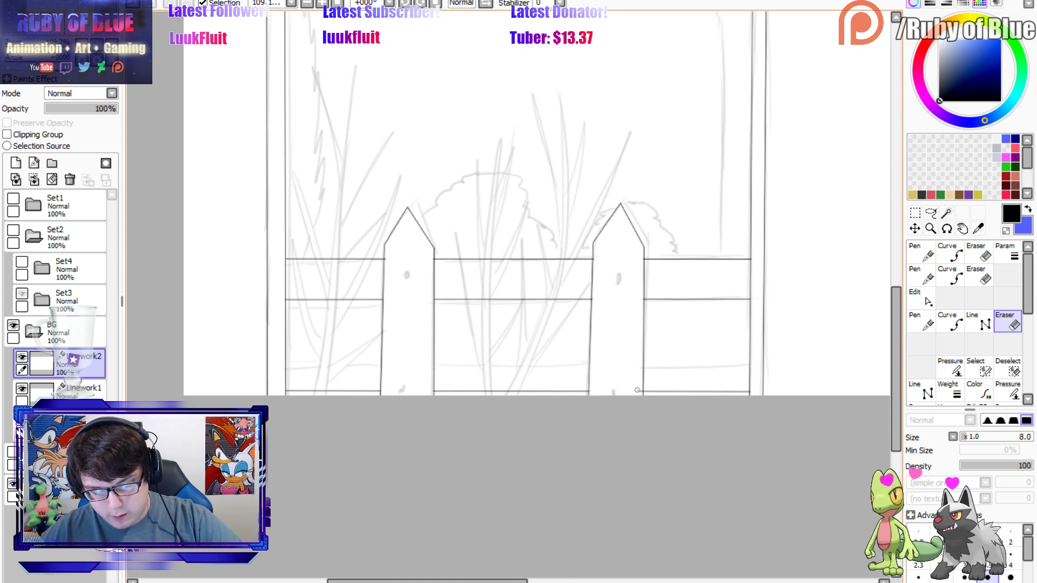
{"action": "left_click_drag", "start_coordinate": [485, 581], "coordinate": [562, 581]}
{"action": "left_click", "coordinate": [38, 179]}
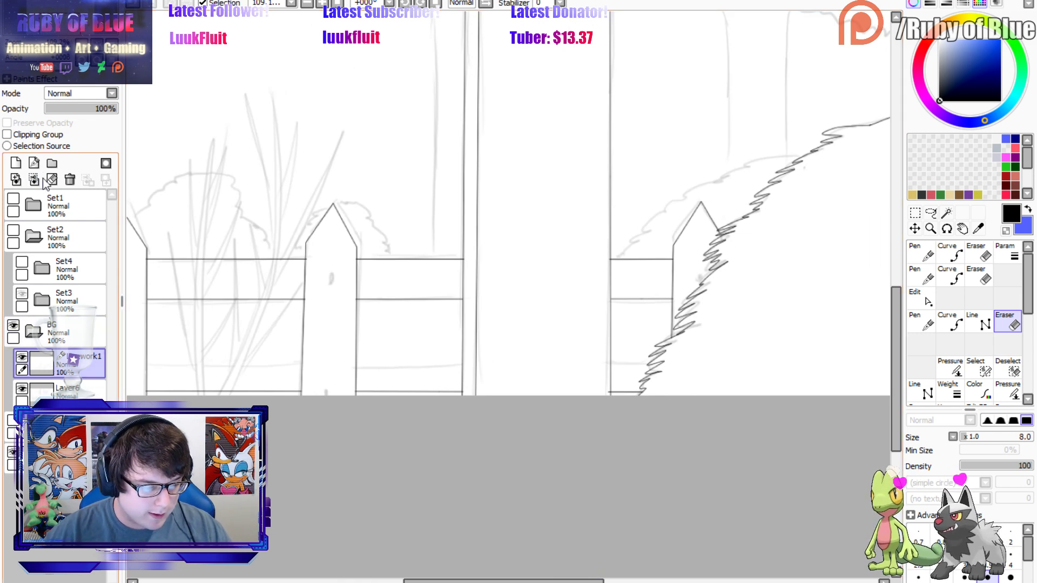
{"action": "left_click_drag", "start_coordinate": [437, 582], "coordinate": [365, 581]}
{"action": "left_click_drag", "start_coordinate": [59, 42], "coordinate": [39, 31]}
{"action": "key", "text": "ctrl+z"}
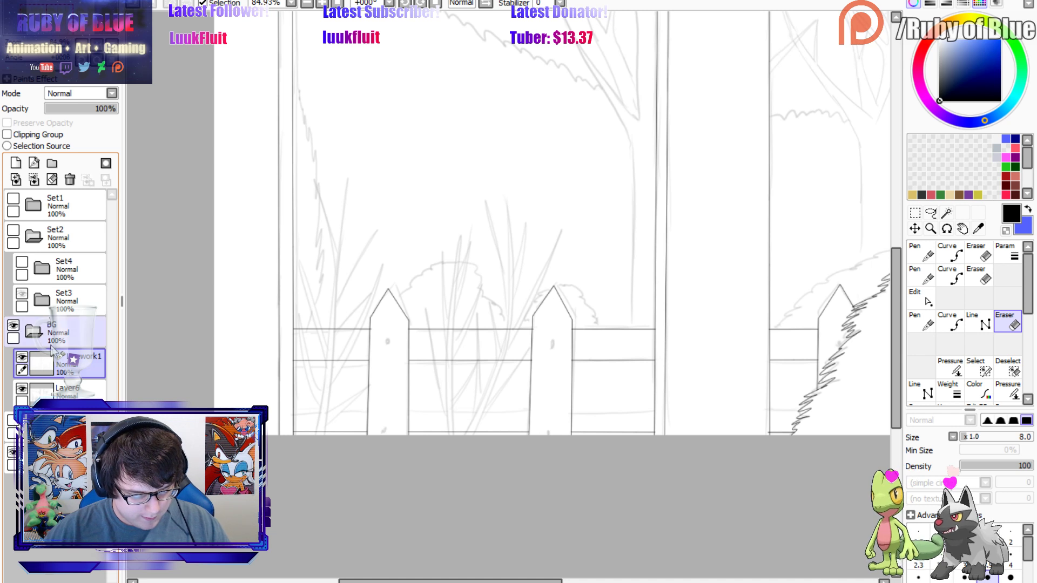
Ink three thin plant stems over the fence, one beside the first picket and two between the pickets, with the Curve tool on Linework2.
{"action": "key", "text": "c"}
{"action": "left_click", "coordinate": [324, 434]}
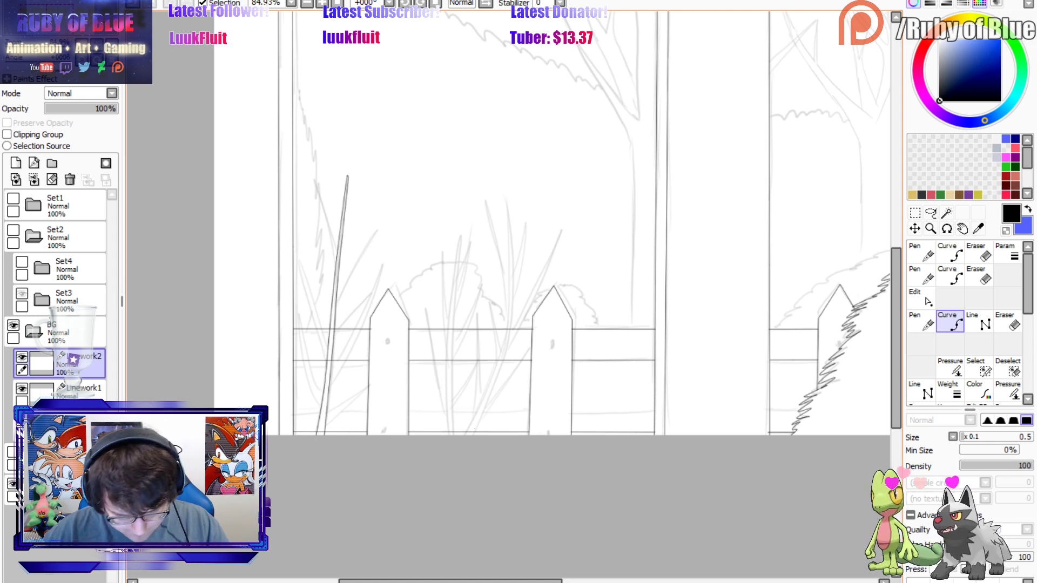
{"action": "left_click", "coordinate": [348, 176]}
{"action": "left_click", "coordinate": [471, 435]}
{"action": "left_click", "coordinate": [506, 331]}
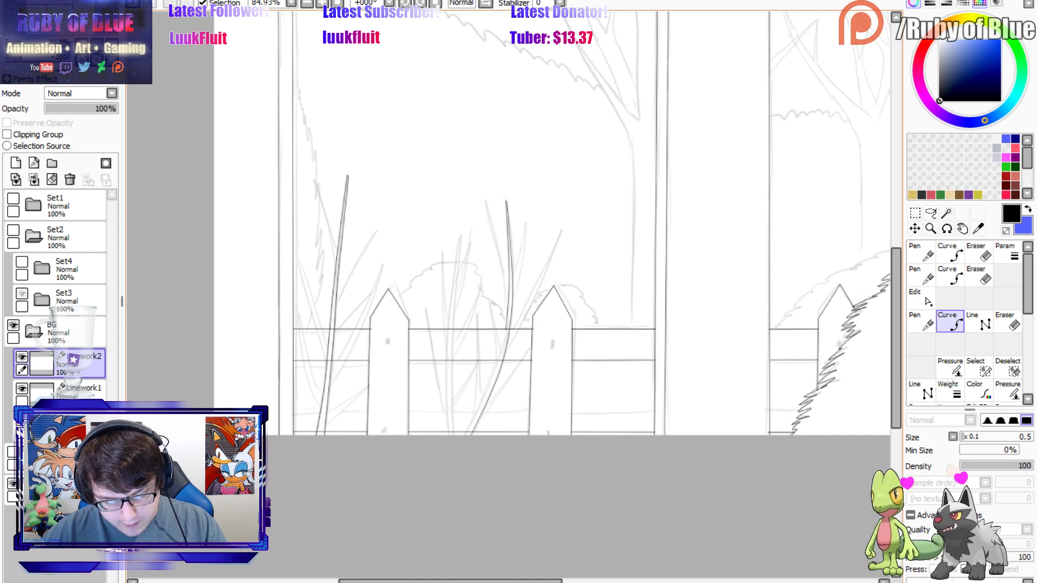
{"action": "left_click", "coordinate": [486, 390]}
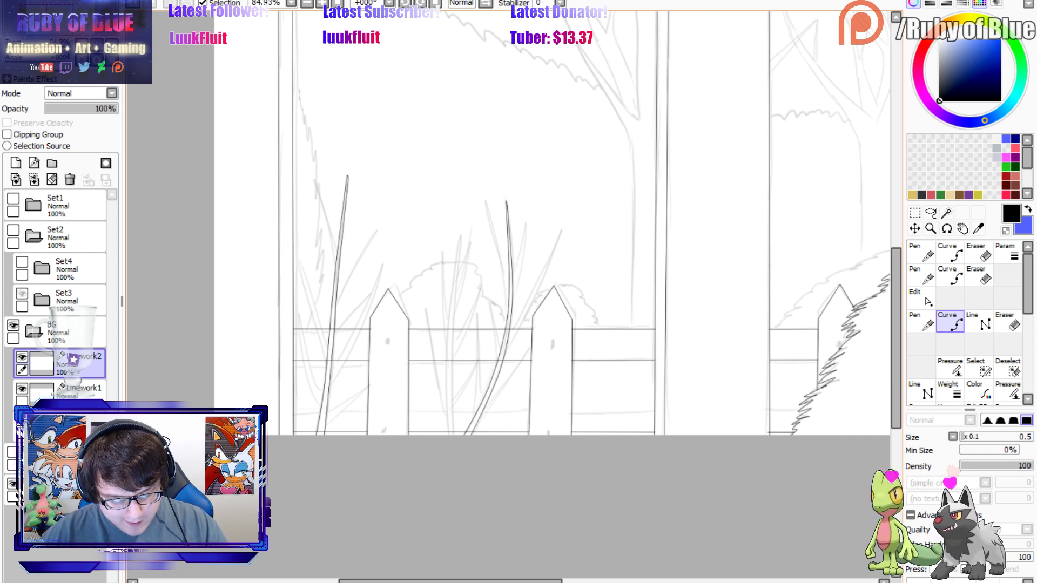
{"action": "left_click", "coordinate": [454, 434]}
{"action": "left_click", "coordinate": [452, 355]}
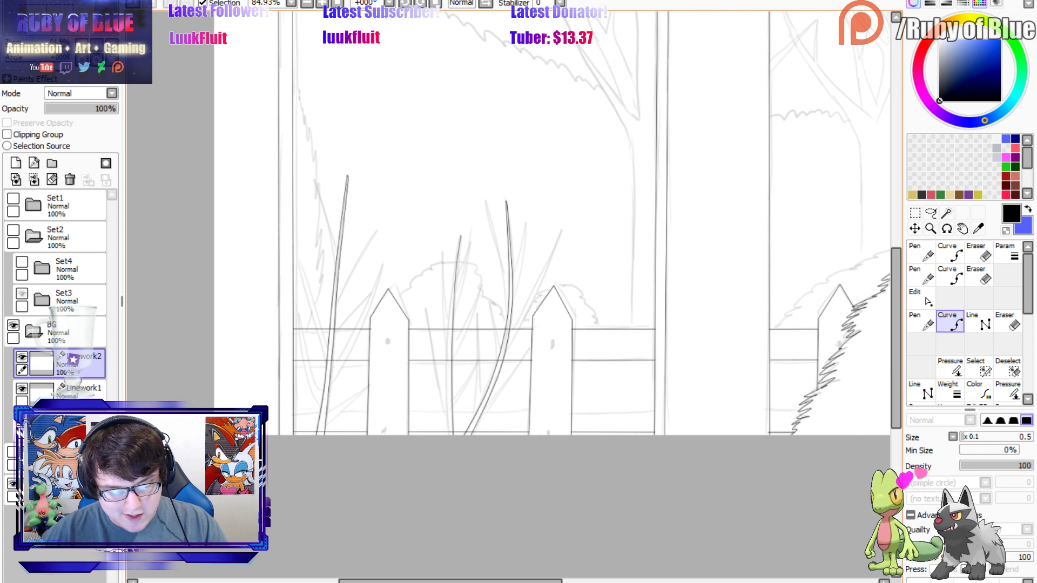
{"action": "left_click", "coordinate": [453, 267]}
{"action": "left_click", "coordinate": [445, 363]}
{"action": "double_click", "coordinate": [449, 443]}
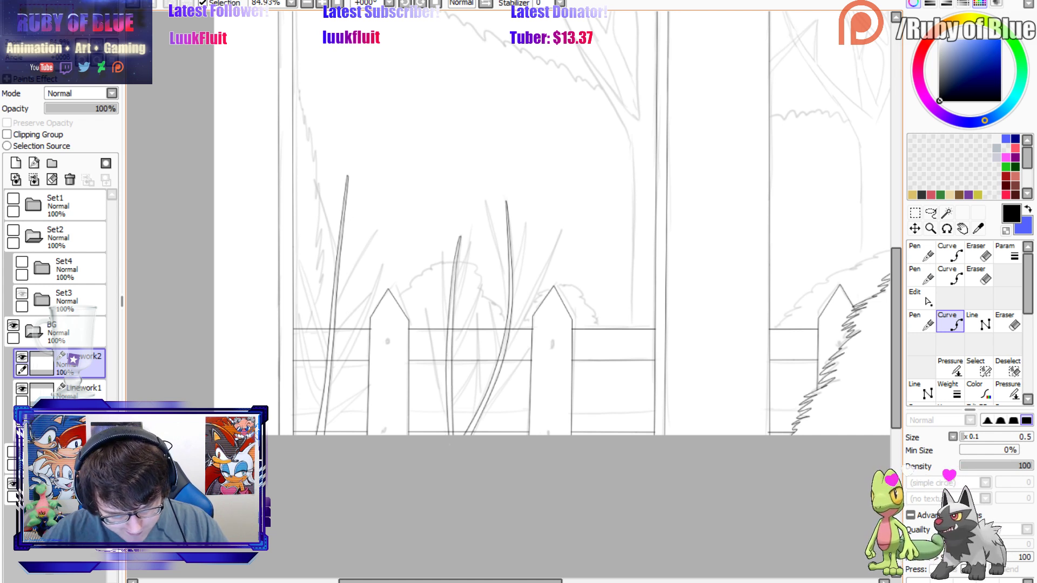
Erase the fence rail lines on Linework1 where they run through the inked plant stems.
{"action": "key", "text": "ctrl"}
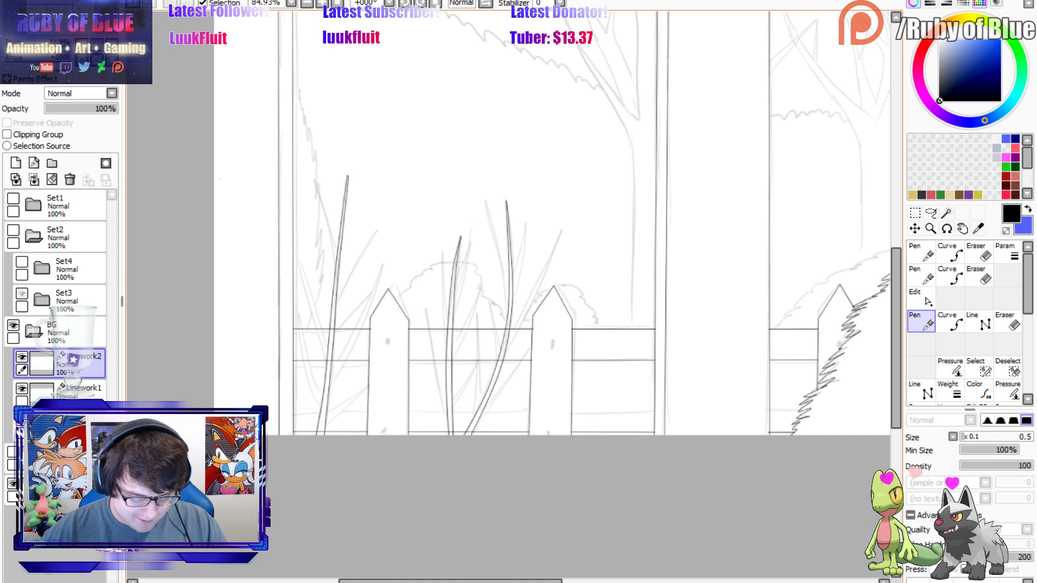
{"action": "left_click", "coordinate": [22, 357]}
{"action": "left_click", "coordinate": [22, 357]}
{"action": "left_click", "coordinate": [47, 390]}
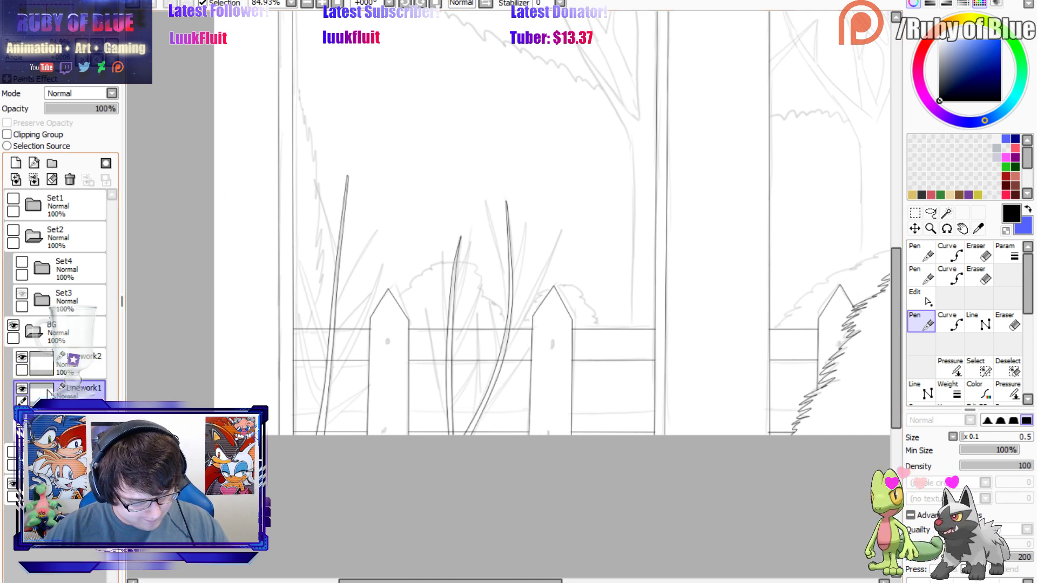
{"action": "key", "text": "e"}
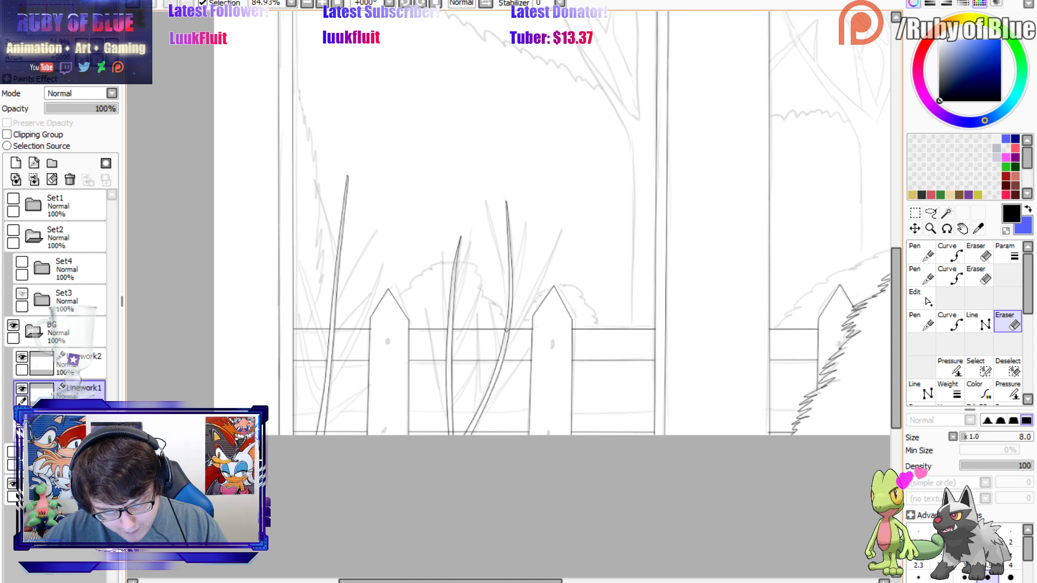
Merge the plant stems on Linework2 down into Linework1 and add another new linework layer above it.
{"action": "left_click", "coordinate": [81, 360]}
{"action": "left_click", "coordinate": [33, 179]}
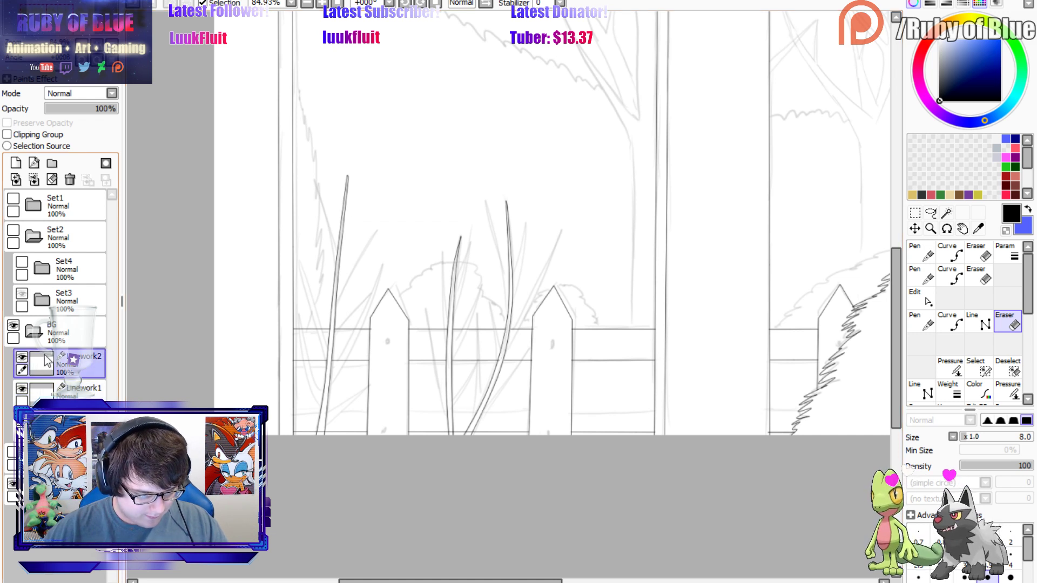
{"action": "key", "text": "ctrl+z"}
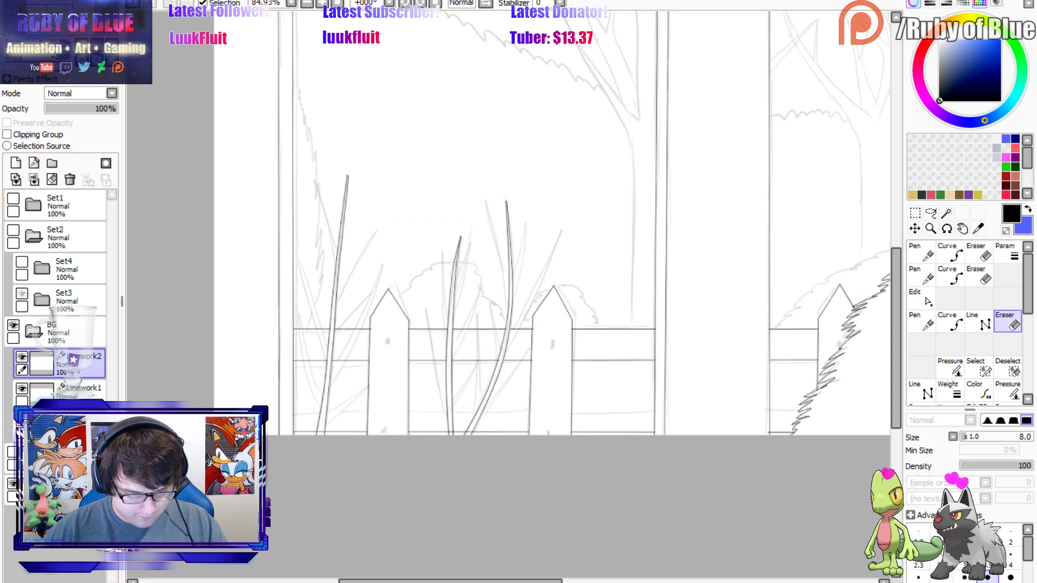
Check what the BG folder and its two linework layers hold by toggling their visibility.
{"action": "mouse_move", "coordinate": [46, 46]}
{"action": "left_mouse_down"}
{"action": "mouse_move", "coordinate": [31, 47]}
{"action": "mouse_move", "coordinate": [60, 27]}
{"action": "mouse_move", "coordinate": [51, 25]}
{"action": "left_mouse_up"}
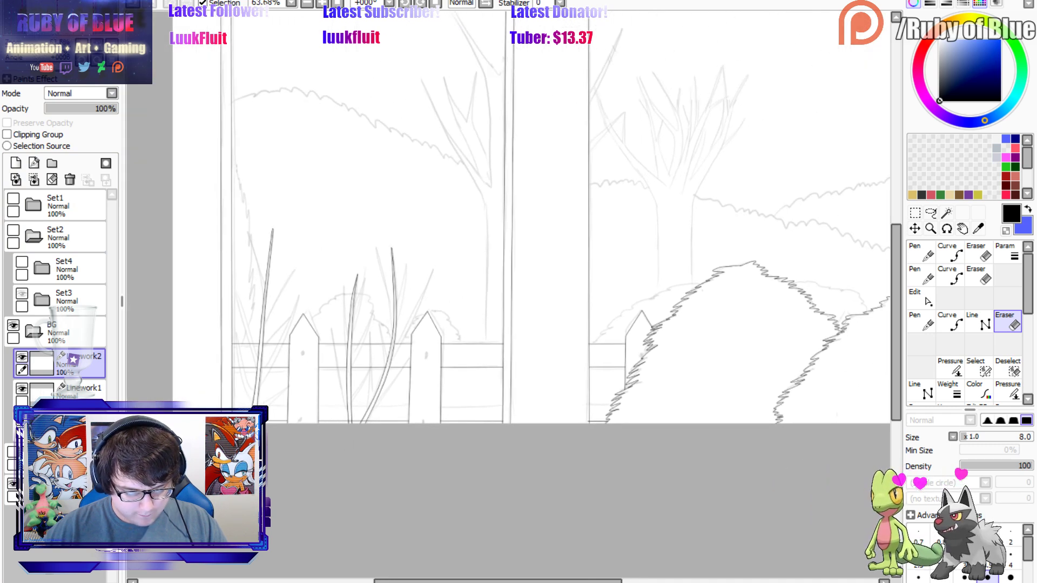
{"action": "left_click", "coordinate": [34, 329]}
{"action": "left_click", "coordinate": [14, 326]}
{"action": "left_click", "coordinate": [14, 326]}
{"action": "left_click", "coordinate": [33, 336]}
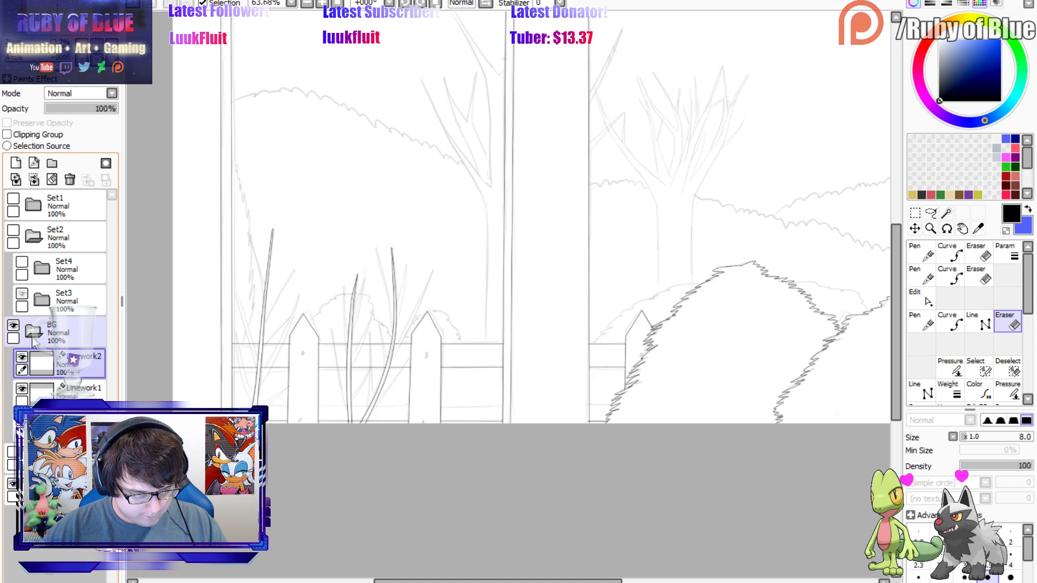
{"action": "left_click", "coordinate": [22, 356]}
{"action": "left_click", "coordinate": [21, 389]}
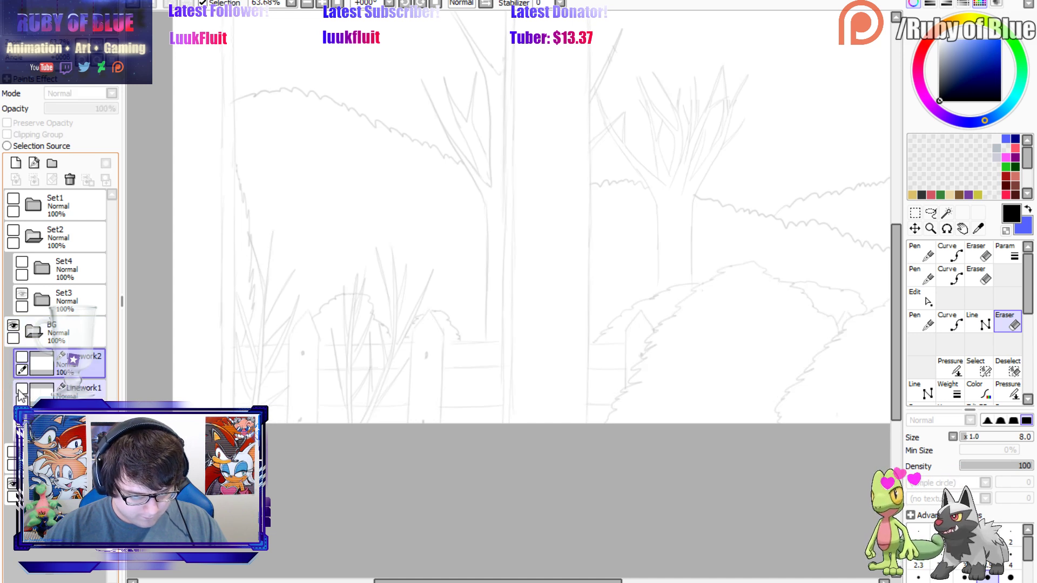
{"action": "left_click", "coordinate": [21, 389]}
{"action": "left_click", "coordinate": [22, 356]}
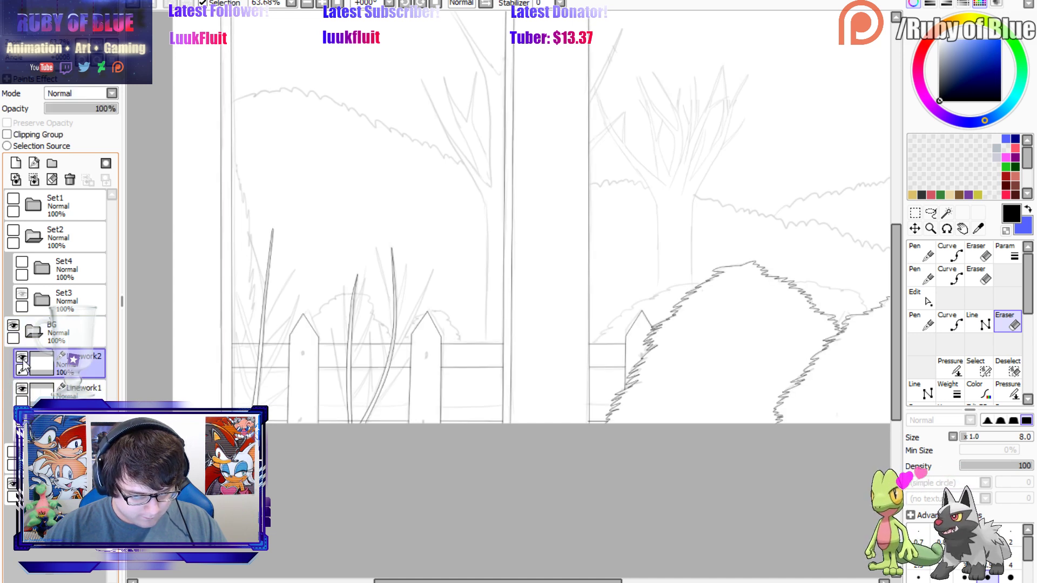
Select the end points of all the segments of the bottom fence line on Linework1 and move them up to the sketched lower rail.
{"action": "left_click", "coordinate": [76, 386]}
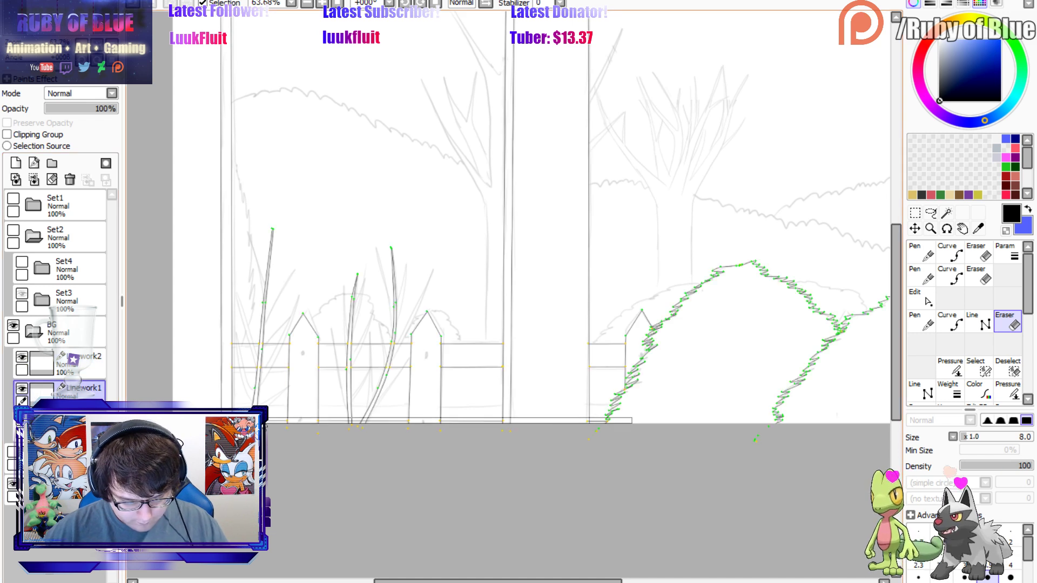
{"action": "left_click", "coordinate": [241, 415], "text": "ctrl+shift"}
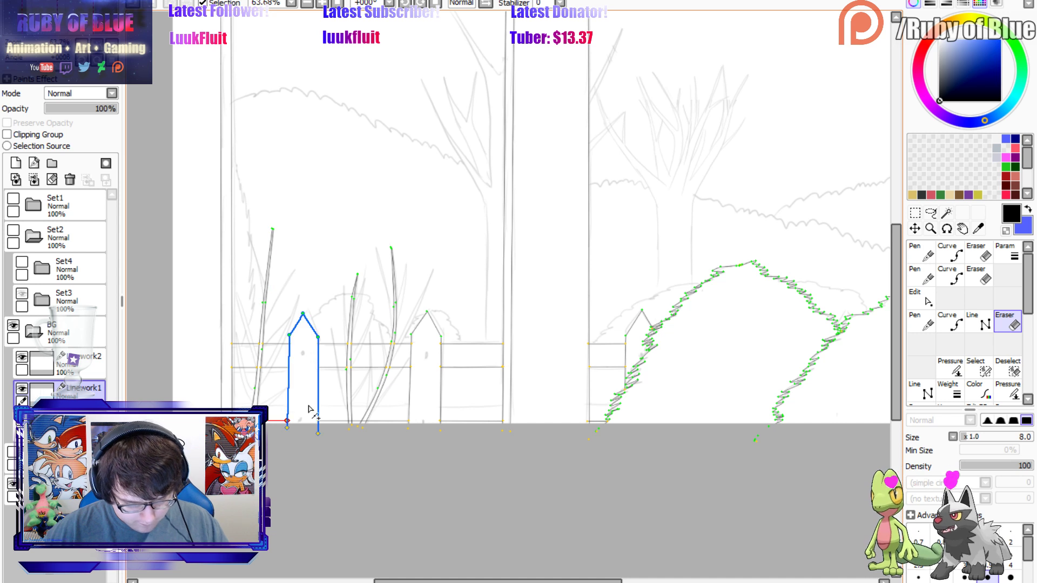
{"action": "left_click", "coordinate": [318, 422], "text": "ctrl+shift"}
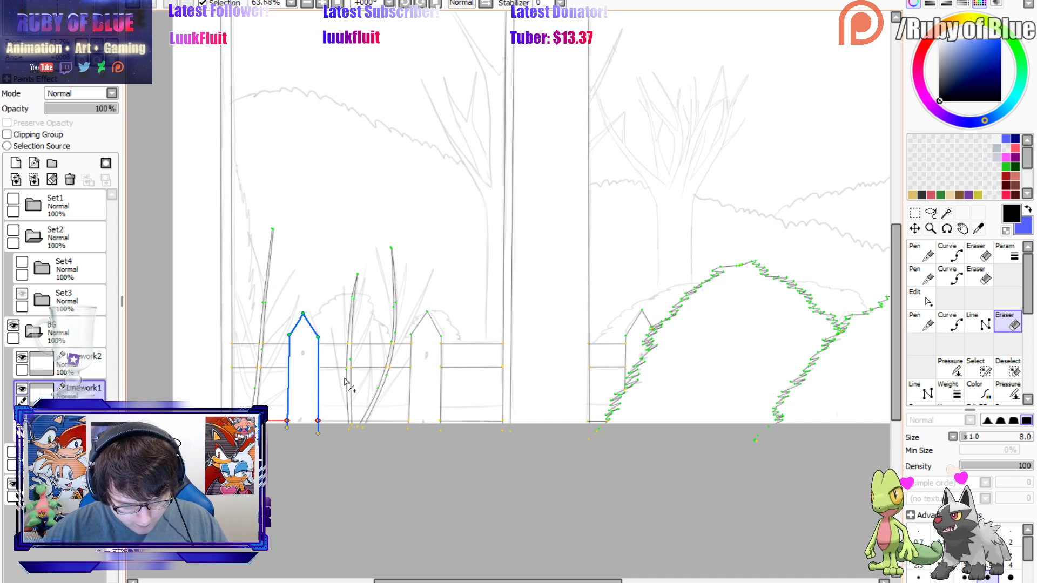
{"action": "left_click", "coordinate": [408, 421], "text": "ctrl+shift"}
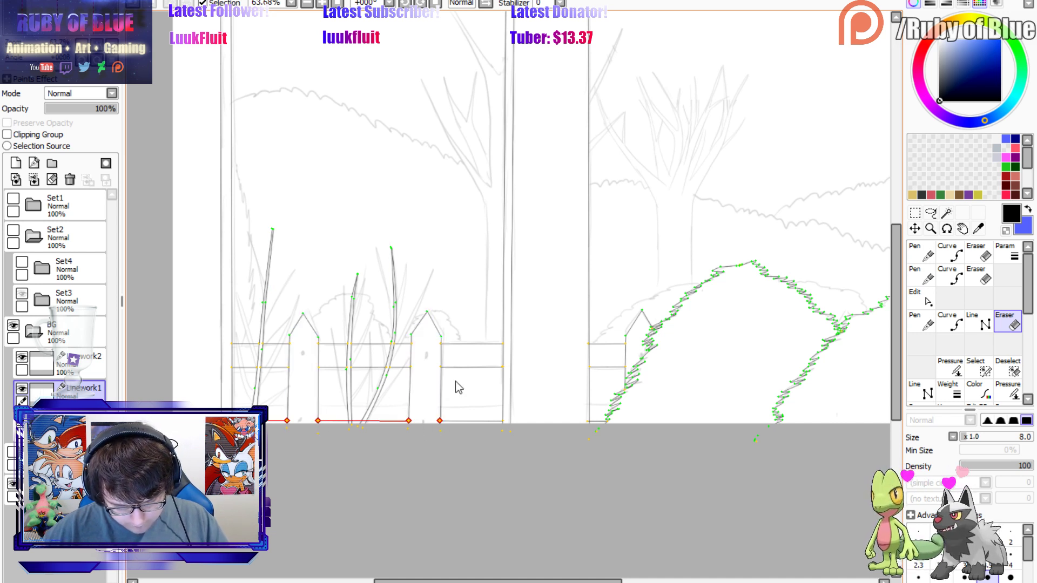
{"action": "left_click", "coordinate": [503, 421], "text": "ctrl+shift"}
{"action": "left_click", "coordinate": [587, 421], "text": "ctrl+shift"}
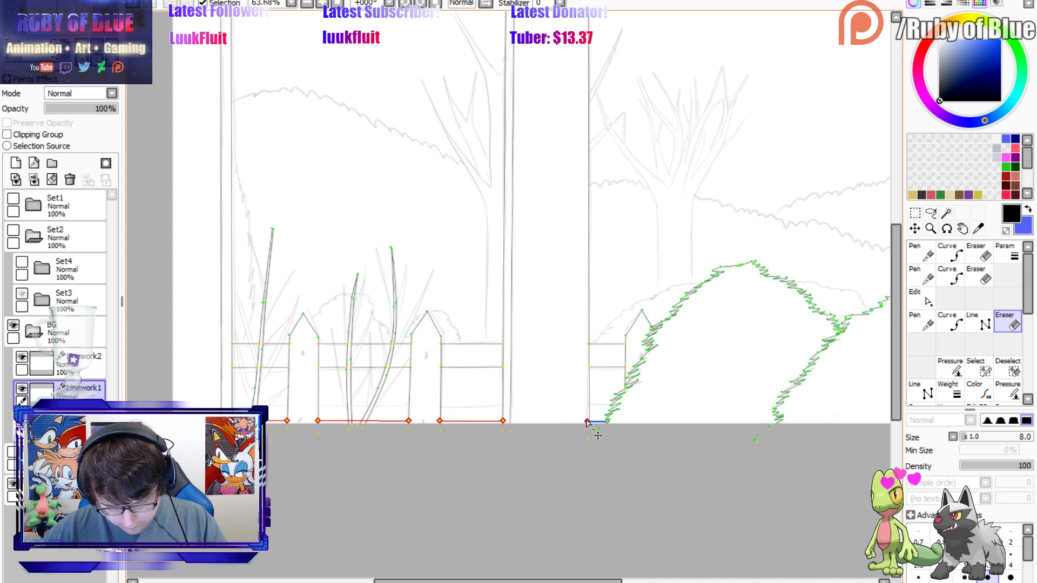
{"action": "left_click", "coordinate": [608, 421], "text": "ctrl+shift"}
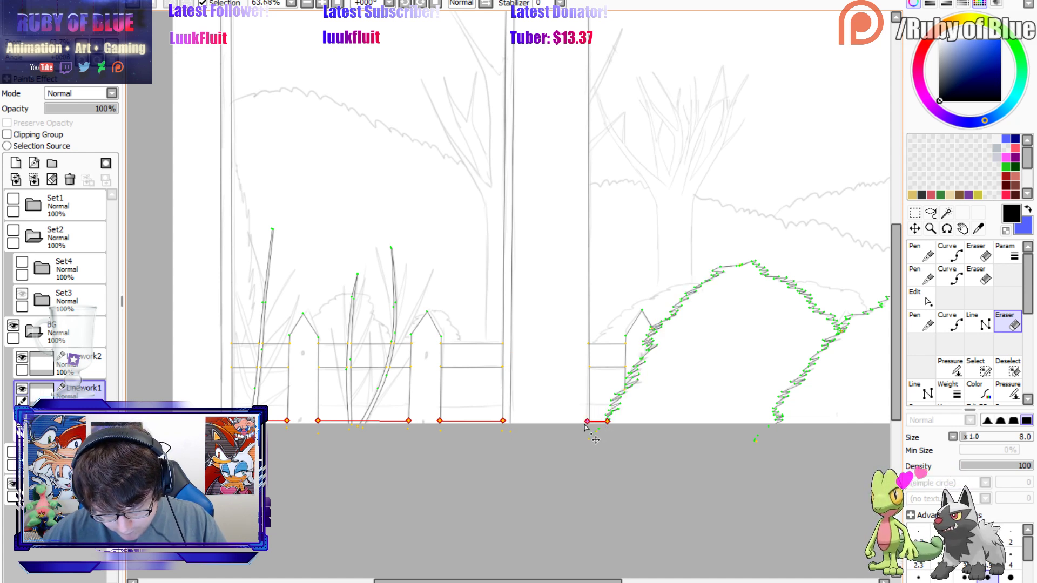
{"action": "left_click_drag", "start_coordinate": [232, 420], "coordinate": [231, 407]}
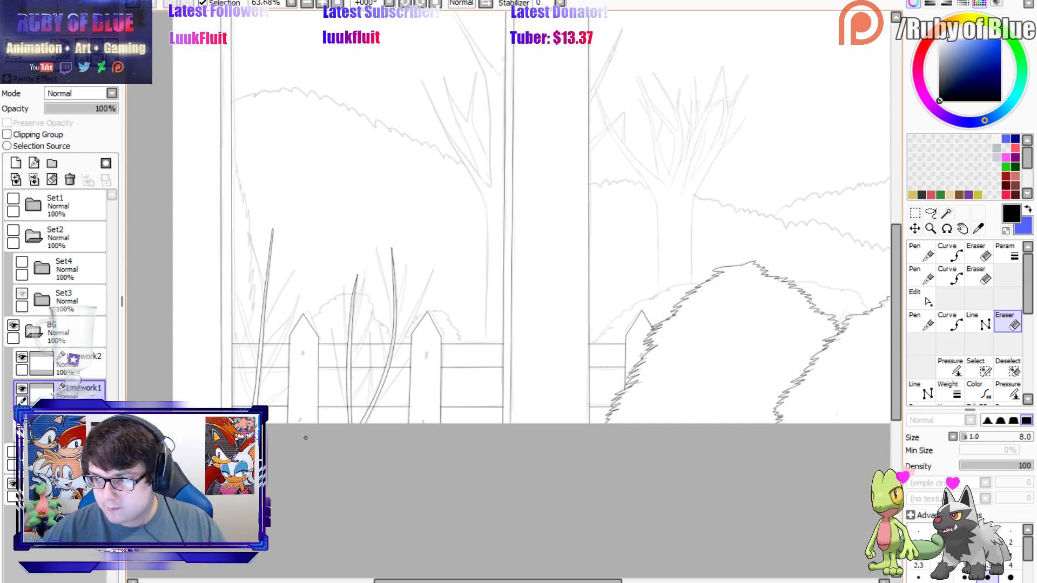
Set the Eraser size to 3 and clean up the overlaps and ends of the repositioned lower rail on Linework1.
{"action": "left_click", "coordinate": [23, 389]}
{"action": "left_click", "coordinate": [23, 388]}
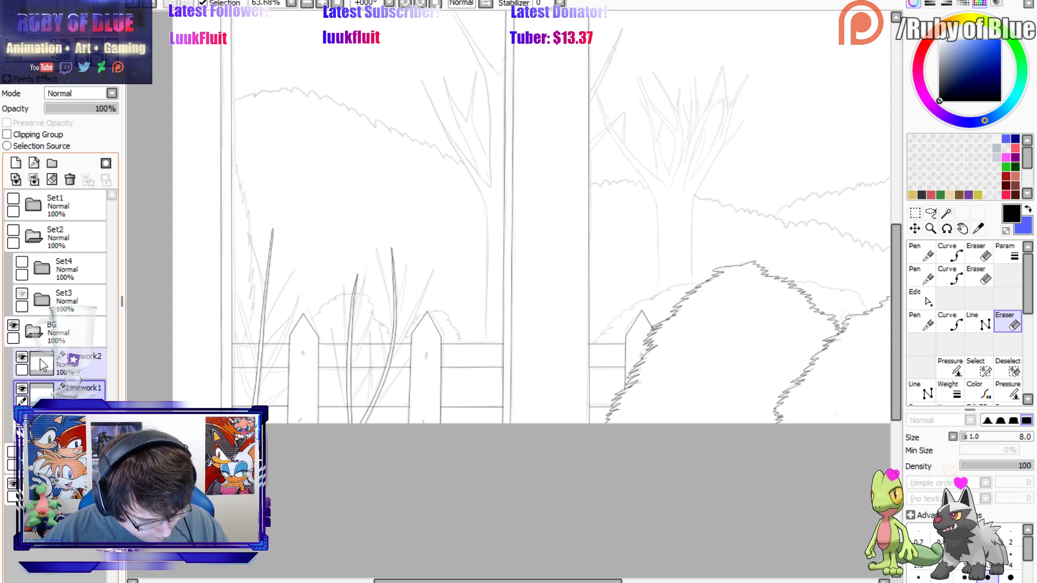
{"action": "left_click", "coordinate": [25, 389]}
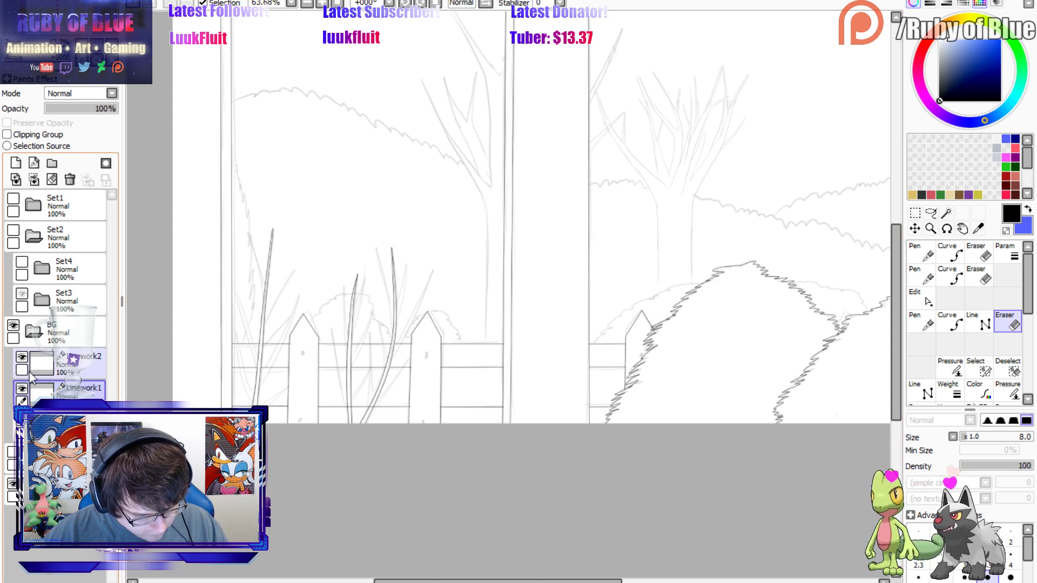
{"action": "left_click", "coordinate": [22, 356]}
{"action": "left_click", "coordinate": [22, 357]}
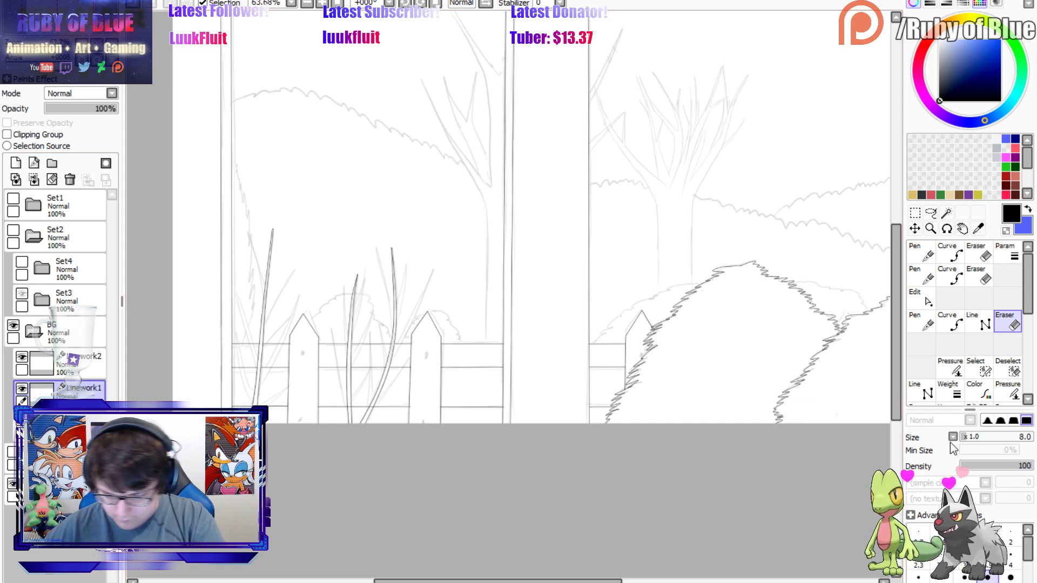
{"action": "left_click", "coordinate": [962, 435]}
{"action": "left_click_drag", "start_coordinate": [365, 387], "coordinate": [486, 255]}
{"action": "scroll", "coordinate": [497, 255], "scroll_direction": "up", "scroll_amount": 4}
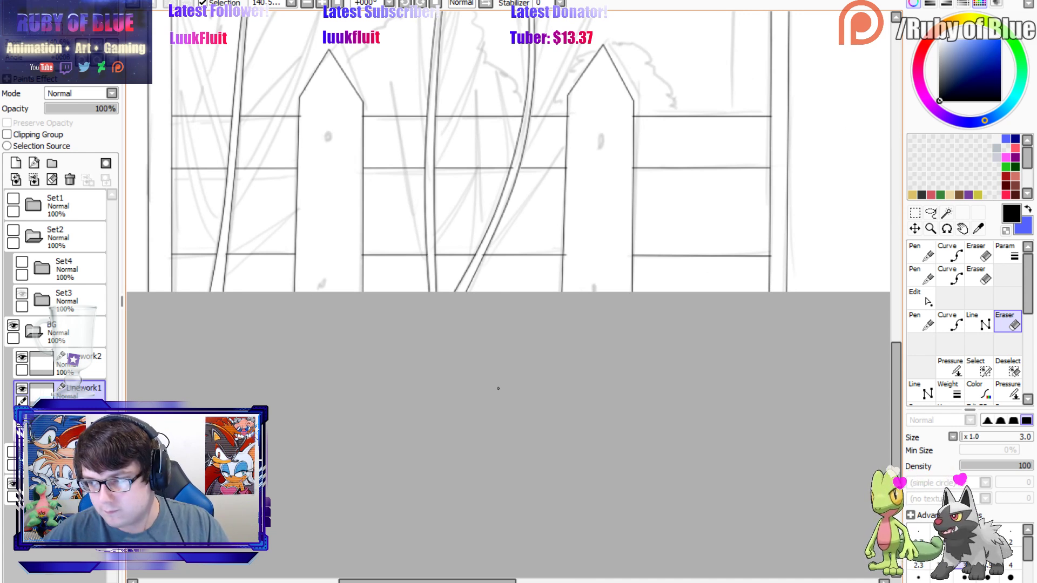
{"action": "left_click_drag", "start_coordinate": [508, 581], "coordinate": [601, 580]}
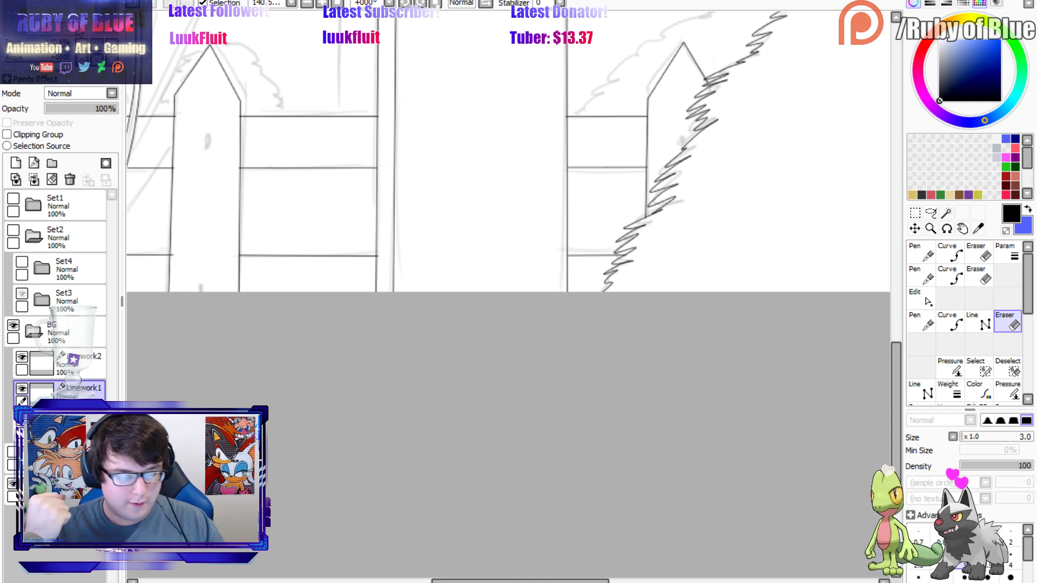
Merge the upper Linework2 layer down into Linework1 in the BG folder.
{"action": "left_click", "coordinate": [81, 357]}
{"action": "left_click", "coordinate": [34, 180]}
{"action": "left_click", "coordinate": [44, 44]}
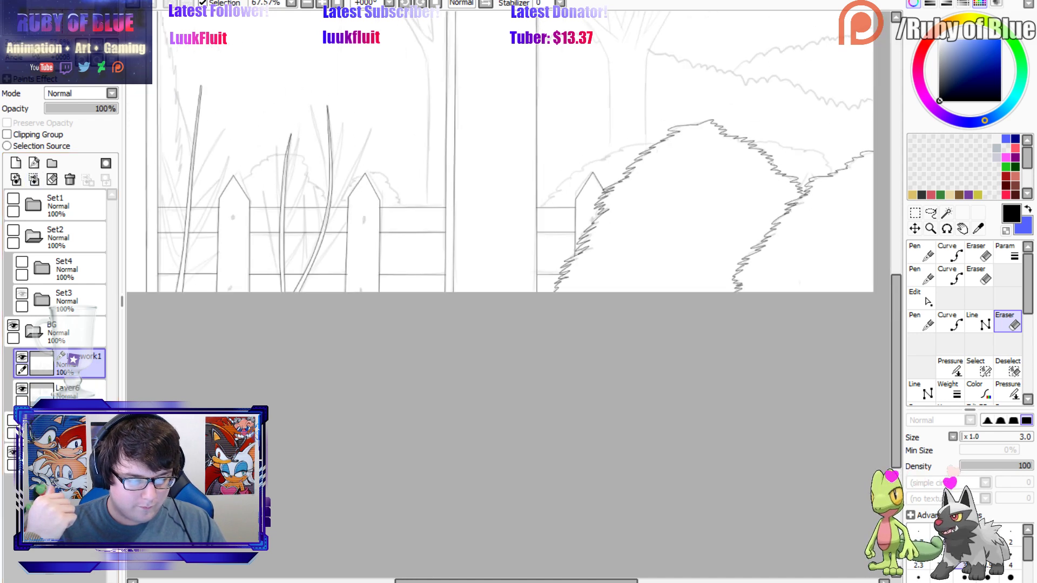
{"action": "mouse_move", "coordinate": [44, 45]}
{"action": "left_mouse_down"}
{"action": "mouse_move", "coordinate": [40, 24]}
{"action": "mouse_move", "coordinate": [54, 42]}
{"action": "mouse_move", "coordinate": [41, 27]}
{"action": "left_mouse_up"}
Ink the jagged foliage edge beside the left window frame with the Pen on Linework1, redoing the first stroke.
{"action": "key", "text": "n"}
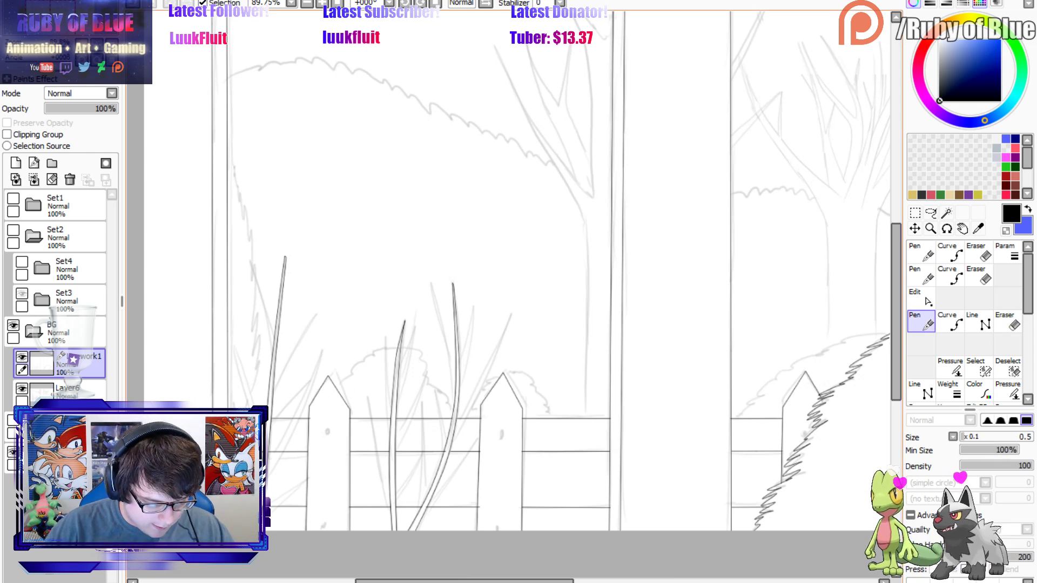
{"action": "left_click_drag", "start_coordinate": [256, 377], "coordinate": [261, 339]}
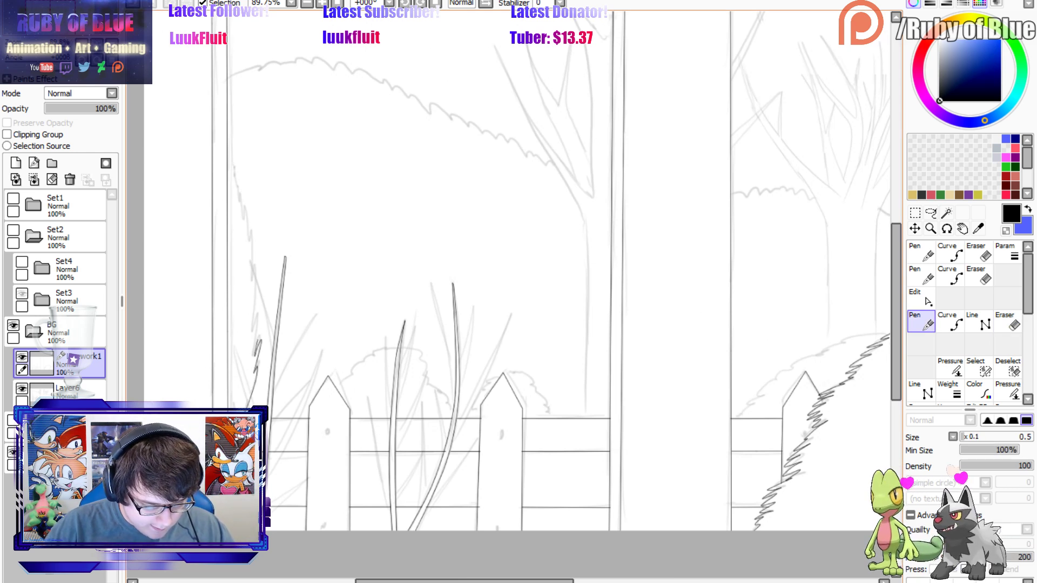
{"action": "key", "text": "ctrl+z"}
{"action": "left_click_drag", "start_coordinate": [247, 407], "coordinate": [260, 361]}
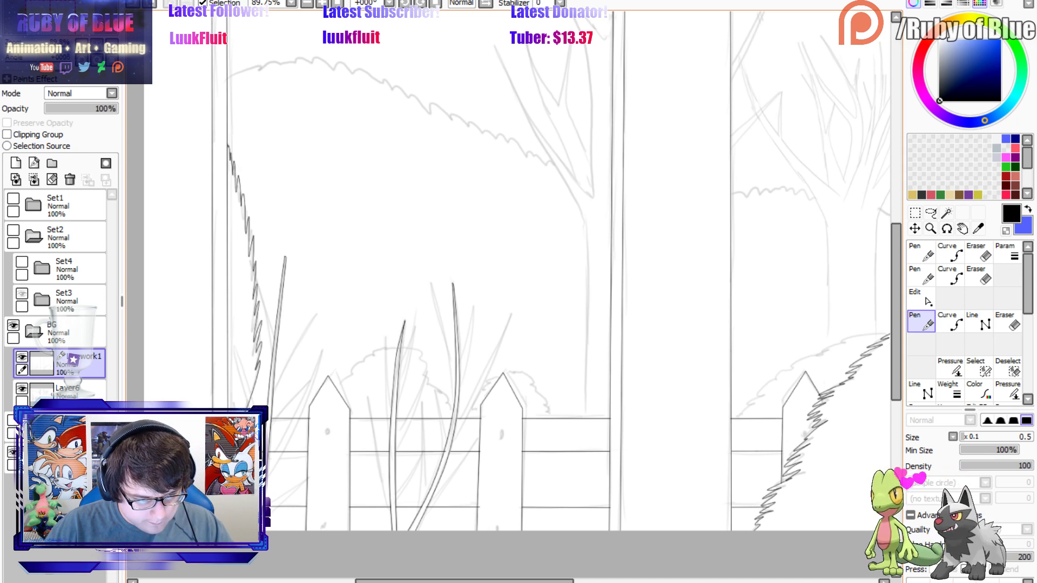
{"action": "left_click_drag", "start_coordinate": [261, 365], "coordinate": [254, 255]}
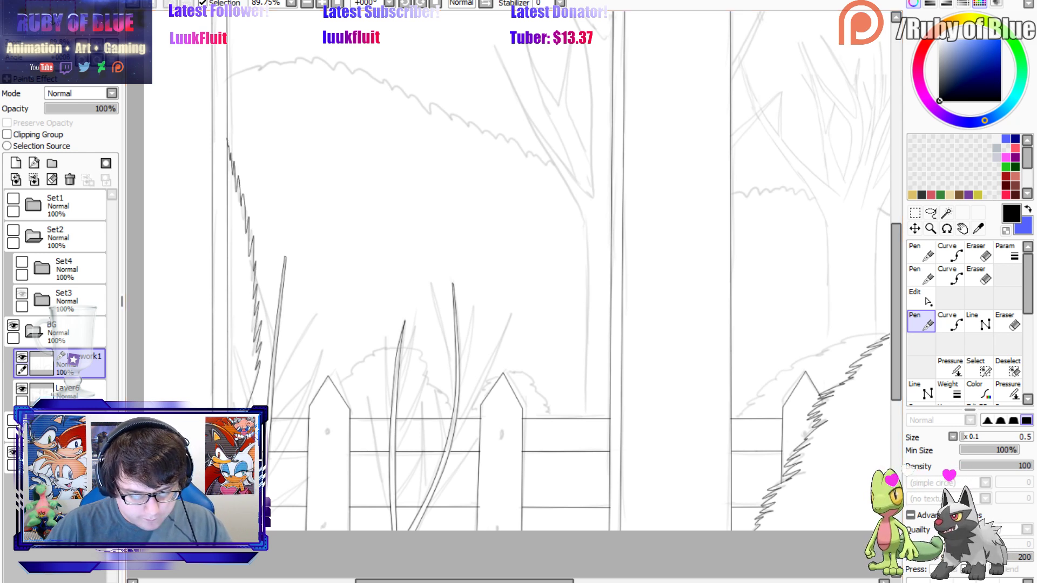
Ink the jagged outlines of the two smaller bushes behind the large bush in the right window with the Pen on Linework1.
{"action": "left_click_drag", "start_coordinate": [756, 378], "coordinate": [375, 280]}
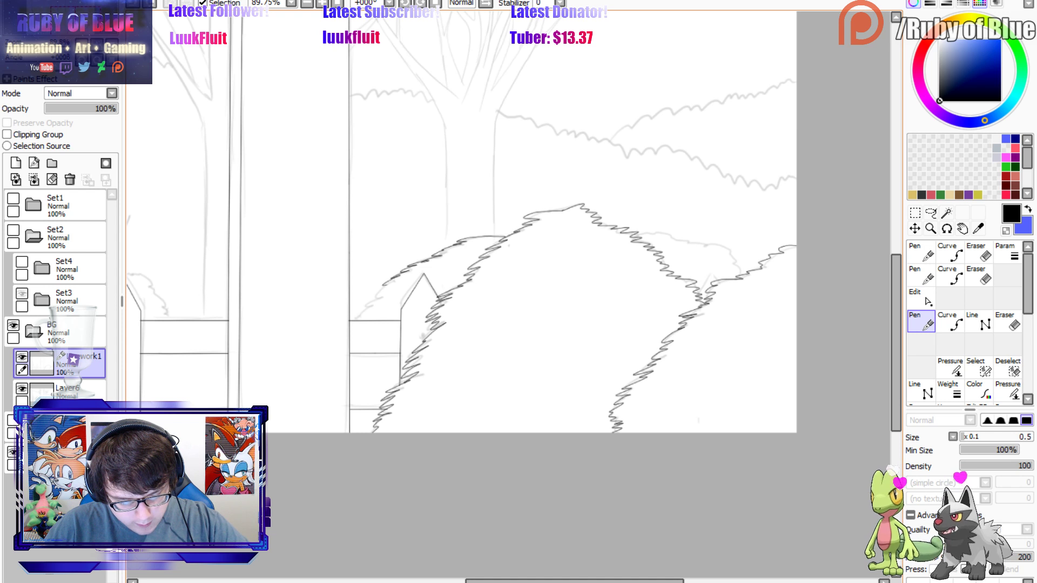
{"action": "left_click_drag", "start_coordinate": [361, 315], "coordinate": [352, 320]}
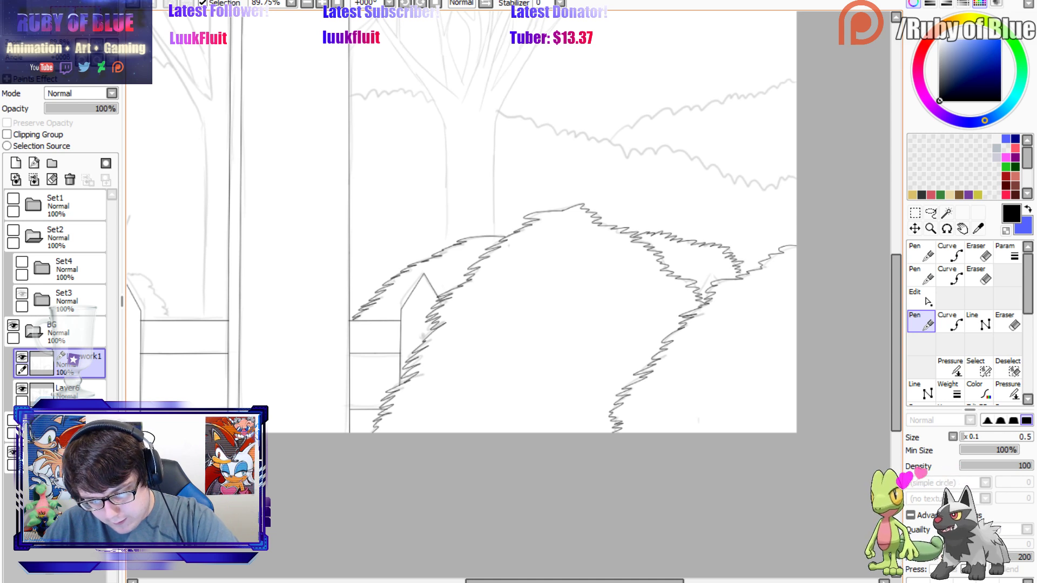
{"action": "left_click_drag", "start_coordinate": [650, 233], "coordinate": [684, 241]}
Ink the jagged outlines of the small bushes behind the left window's picket fence with the Pen on Linework1.
{"action": "mouse_move", "coordinate": [751, 259]}
{"action": "left_mouse_down"}
{"action": "mouse_move", "coordinate": [717, 301]}
{"action": "mouse_move", "coordinate": [795, 411]}
{"action": "left_mouse_up"}
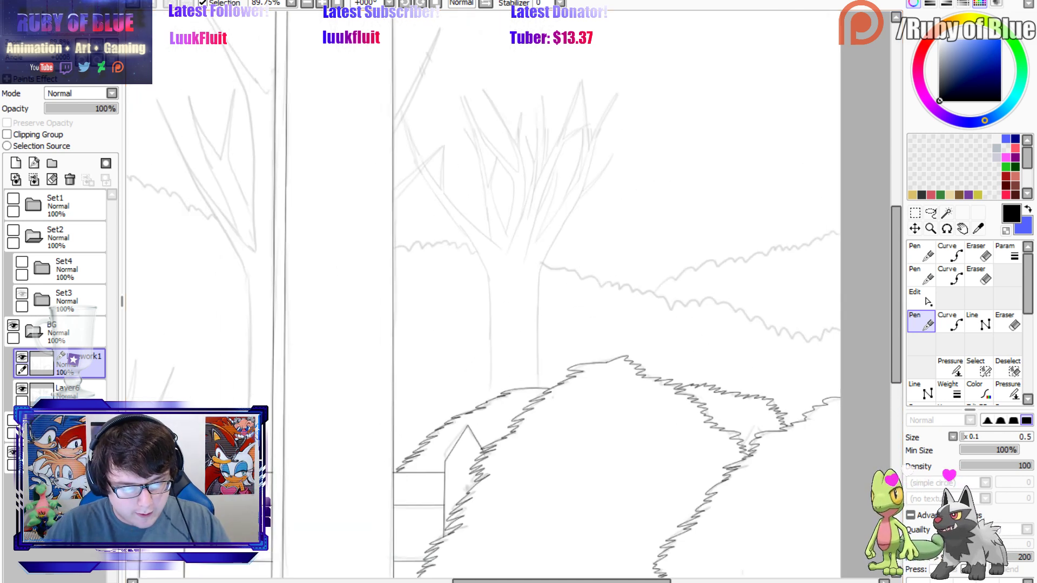
{"action": "left_click_drag", "start_coordinate": [625, 356], "coordinate": [753, 377]}
{"action": "scroll", "coordinate": [513, 296], "scroll_direction": "down", "scroll_amount": 4}
{"action": "scroll", "coordinate": [513, 296], "scroll_direction": "up", "scroll_amount": 3}
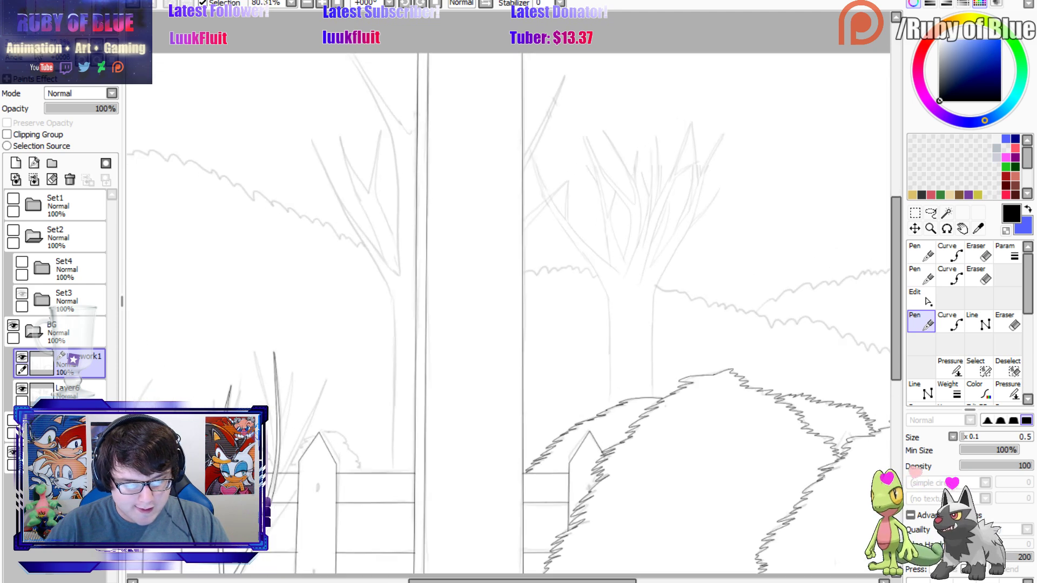
{"action": "left_click", "coordinate": [949, 321]}
{"action": "left_click_drag", "start_coordinate": [50, 25], "coordinate": [43, 33]}
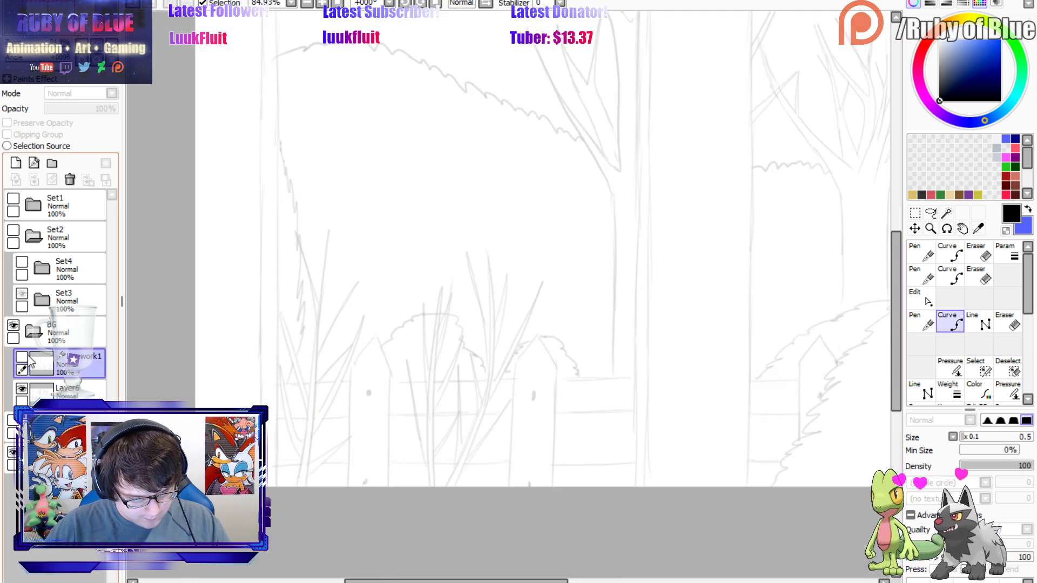
{"action": "key", "text": "n"}
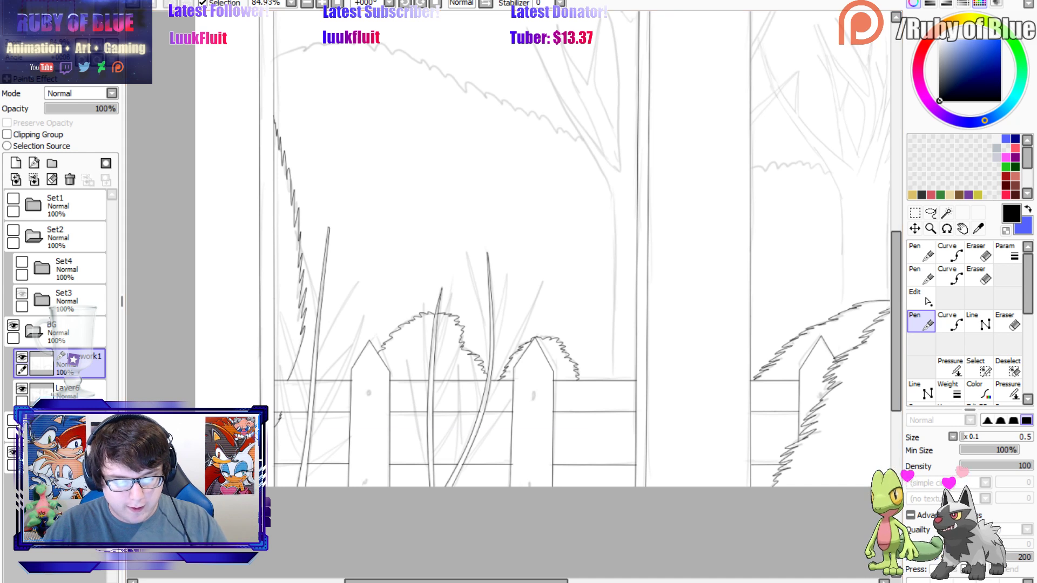
Ink the left tree's trunk edge and both sides of its outer left branch with the Curve tool, ending at the main fork.
{"action": "left_click_drag", "start_coordinate": [589, 361], "coordinate": [383, 464]}
{"action": "key", "text": "c"}
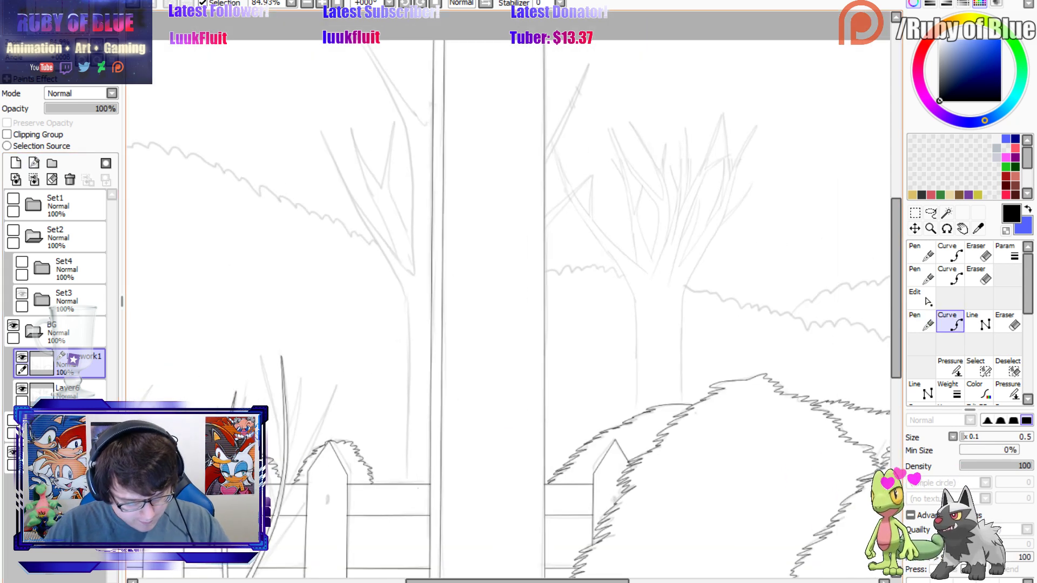
{"action": "left_click", "coordinate": [407, 483]}
{"action": "left_click", "coordinate": [407, 333]}
{"action": "left_click", "coordinate": [404, 294]}
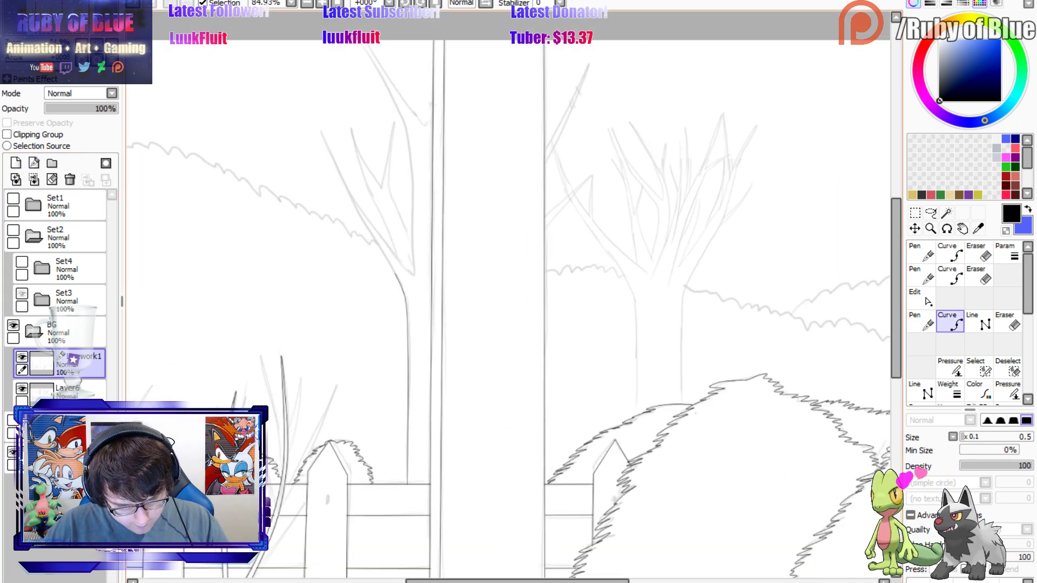
{"action": "left_click", "coordinate": [393, 273]}
{"action": "left_click", "coordinate": [352, 207]}
{"action": "double_click", "coordinate": [320, 130]}
{"action": "left_click", "coordinate": [320, 130]}
{"action": "left_click", "coordinate": [357, 207]}
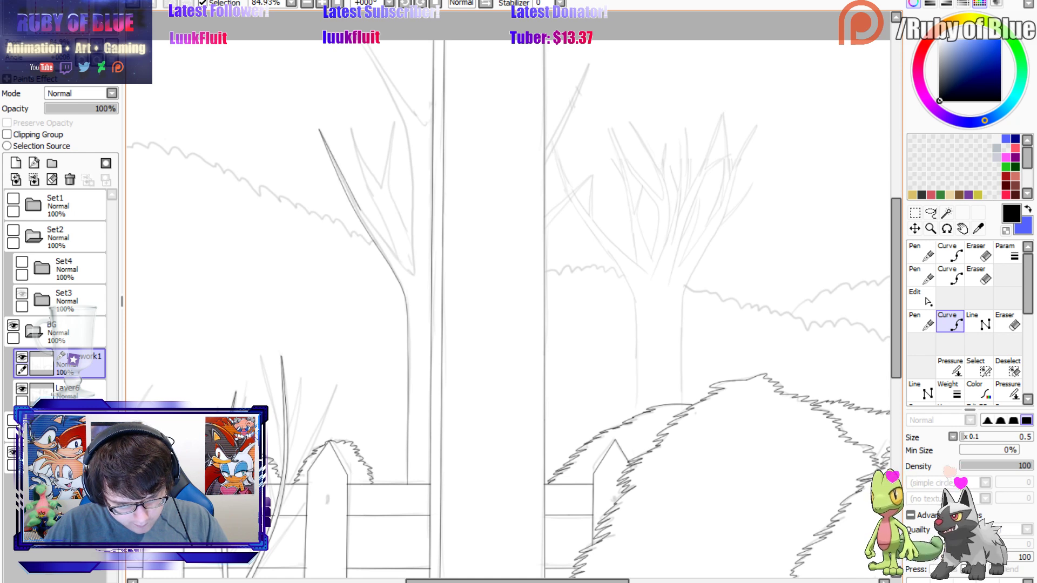
{"action": "left_click", "coordinate": [413, 271]}
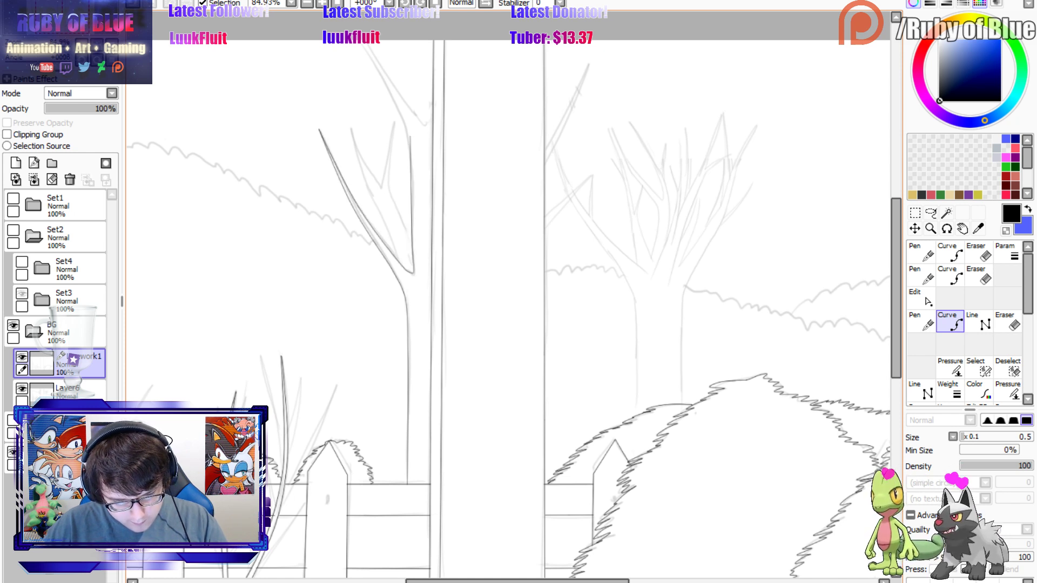
Ink the left tree's upper limb up to the window post, adjust its fork, and ink the branches emerging in the right window.
{"action": "left_click", "coordinate": [394, 103]}
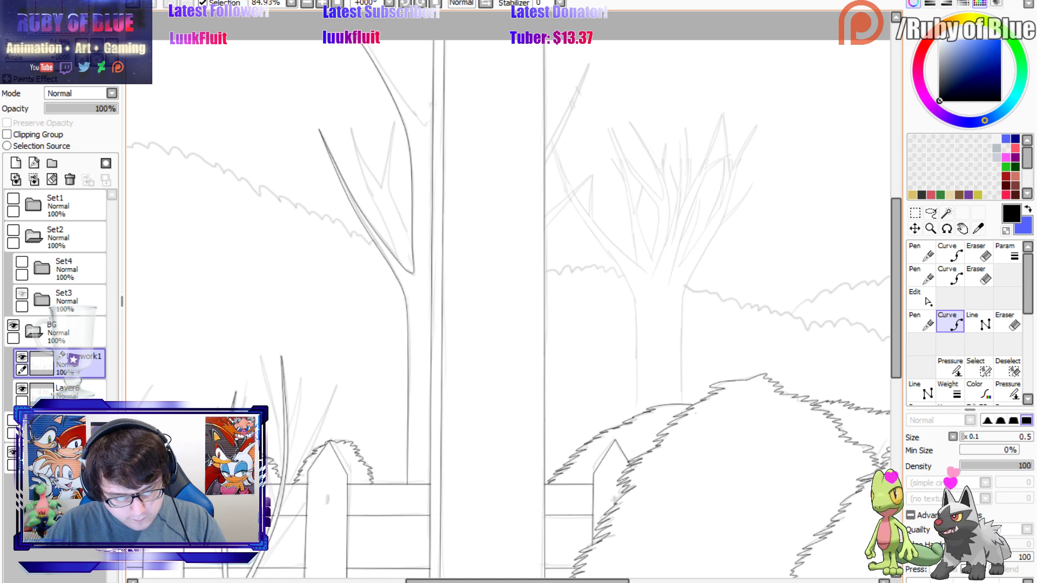
{"action": "left_click", "coordinate": [399, 90]}
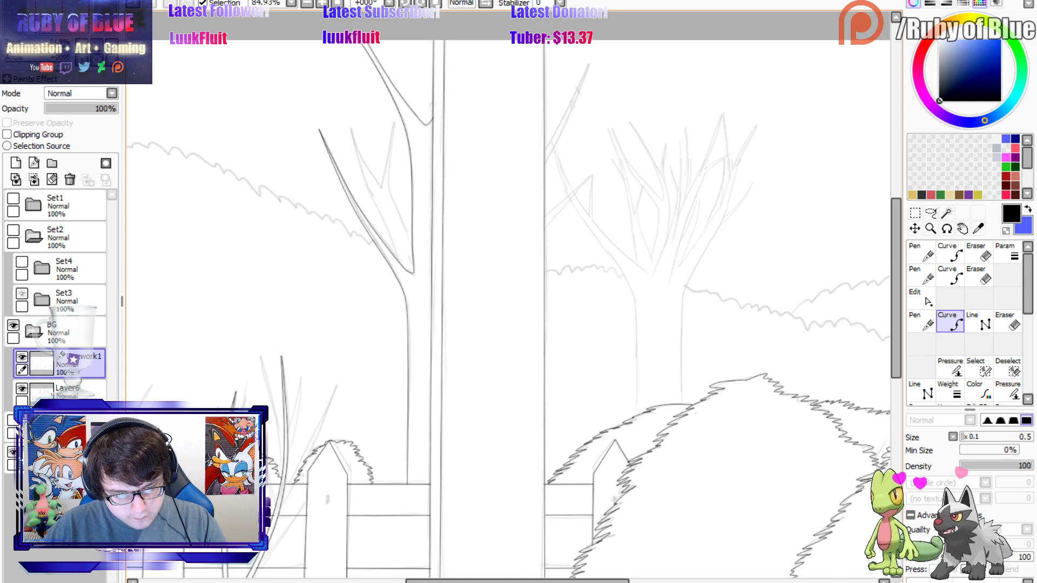
{"action": "left_click_drag", "start_coordinate": [413, 273], "coordinate": [411, 270]}
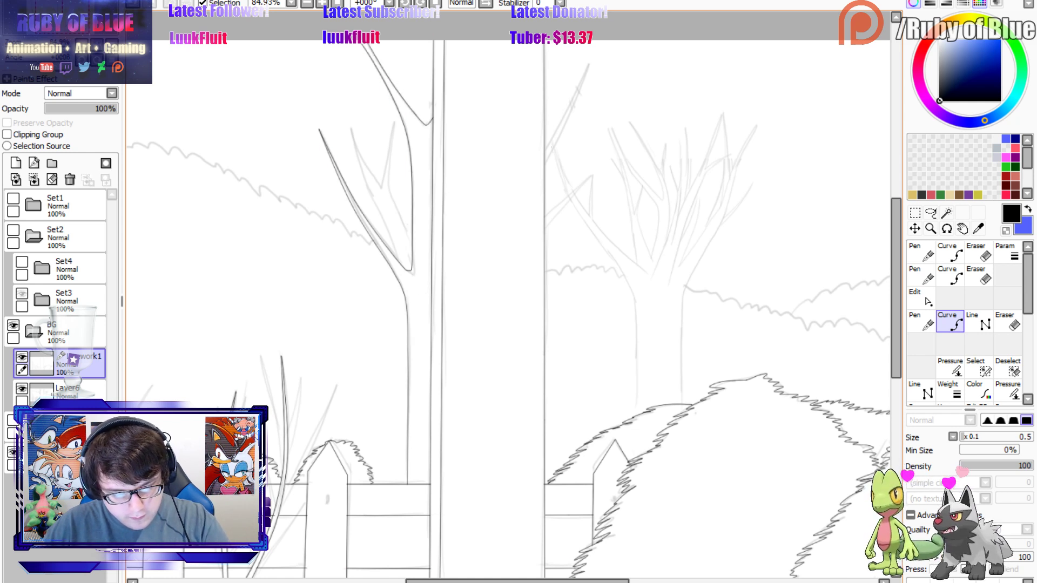
{"action": "left_click", "coordinate": [544, 151]}
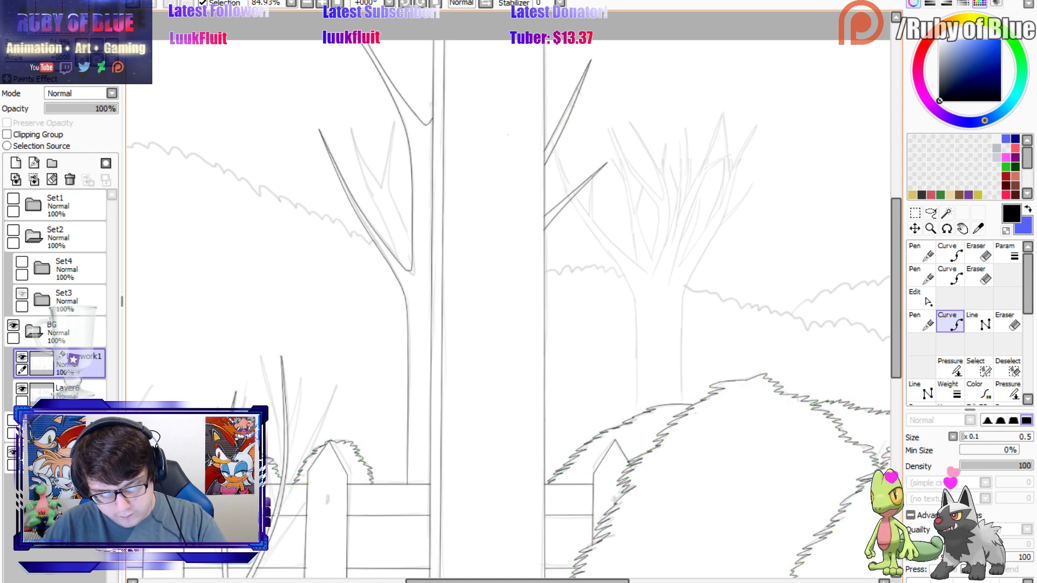
Ink the forked inner branch between the left tree's outer branch and upper limb with the Curve tool.
{"action": "left_click", "coordinate": [412, 239]}
{"action": "left_click", "coordinate": [389, 193]}
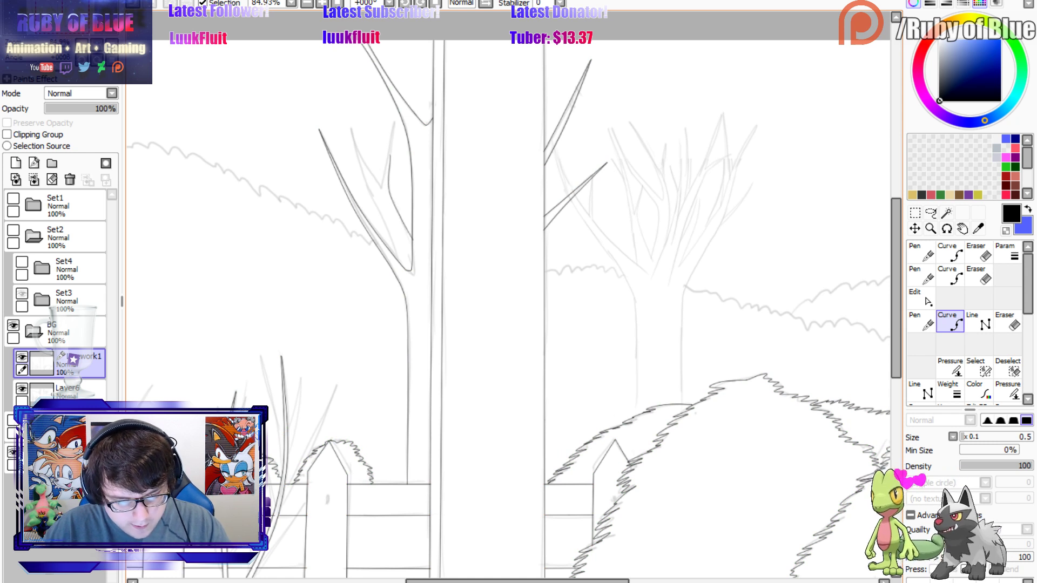
{"action": "left_click", "coordinate": [395, 121]}
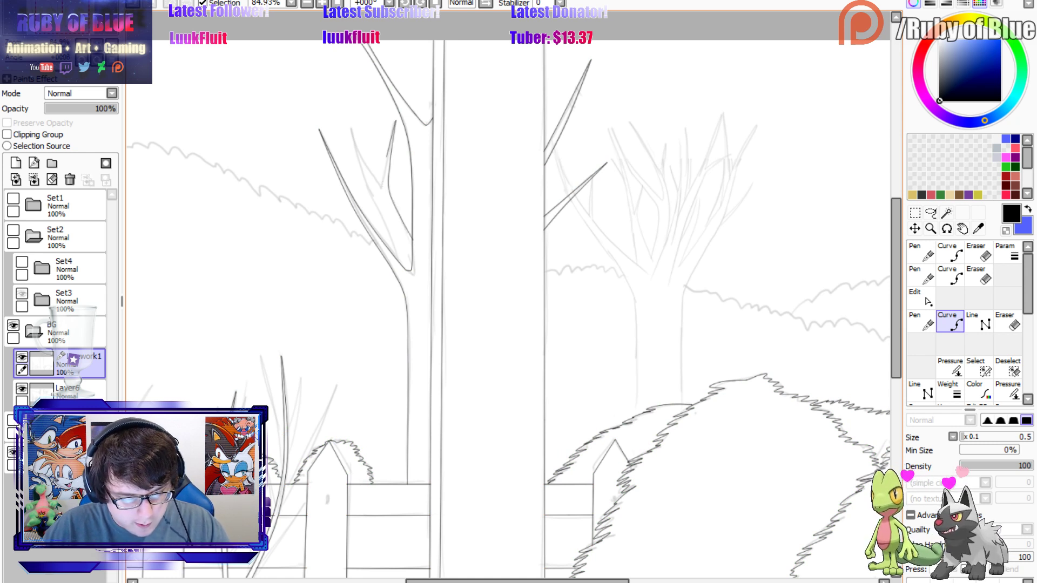
{"action": "left_click", "coordinate": [358, 152]}
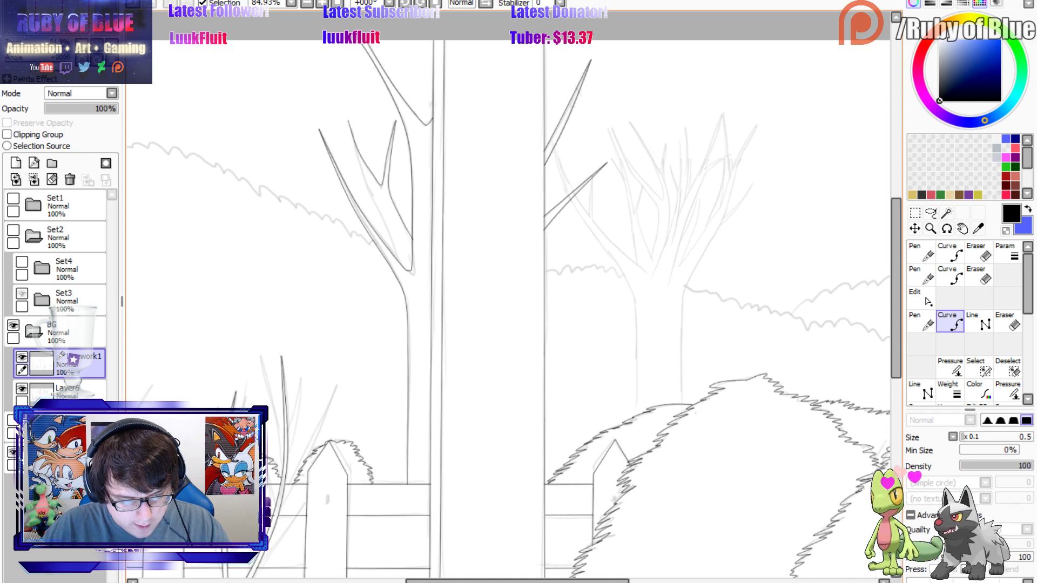
{"action": "left_click", "coordinate": [346, 115]}
{"action": "left_click", "coordinate": [358, 159]}
{"action": "left_click", "coordinate": [378, 208]}
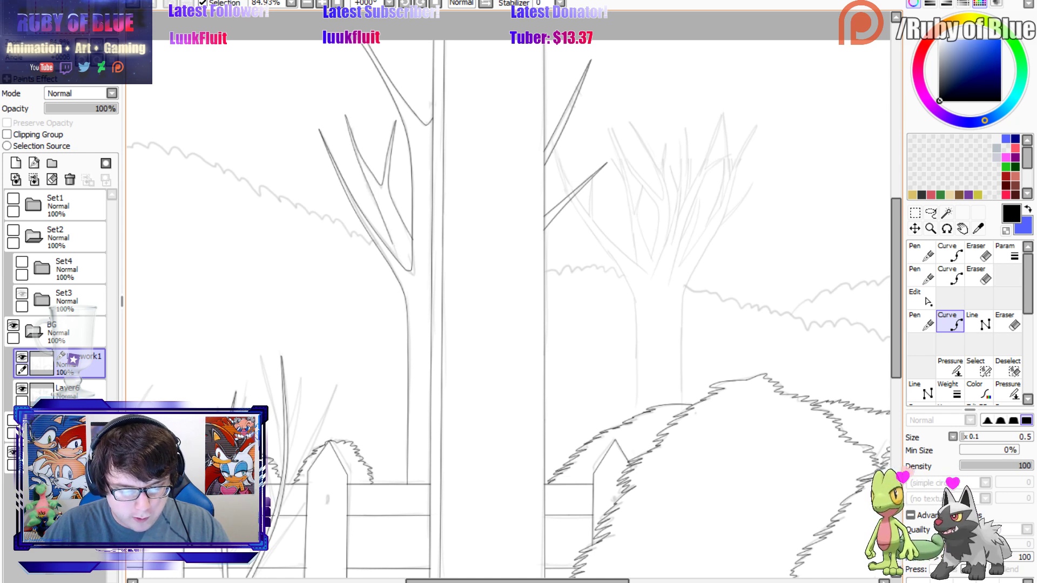
Ink the right tree's left trunk edge and the outer edge of its left branch up to the crossing branches.
{"action": "left_click", "coordinate": [53, 20]}
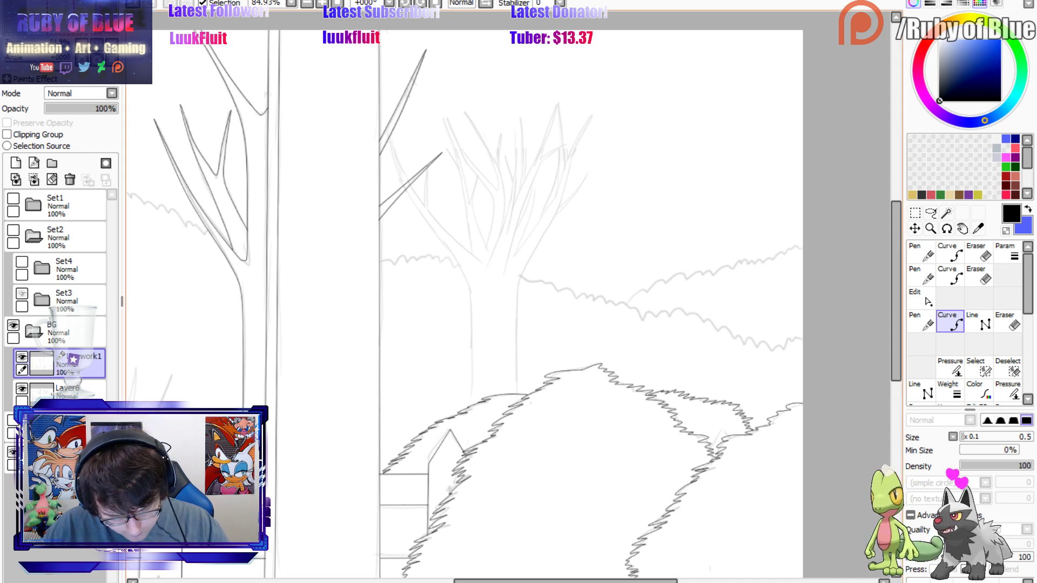
{"action": "left_click", "coordinate": [469, 408]}
{"action": "left_click", "coordinate": [471, 319]}
{"action": "left_click", "coordinate": [467, 281]}
{"action": "left_click", "coordinate": [448, 248]}
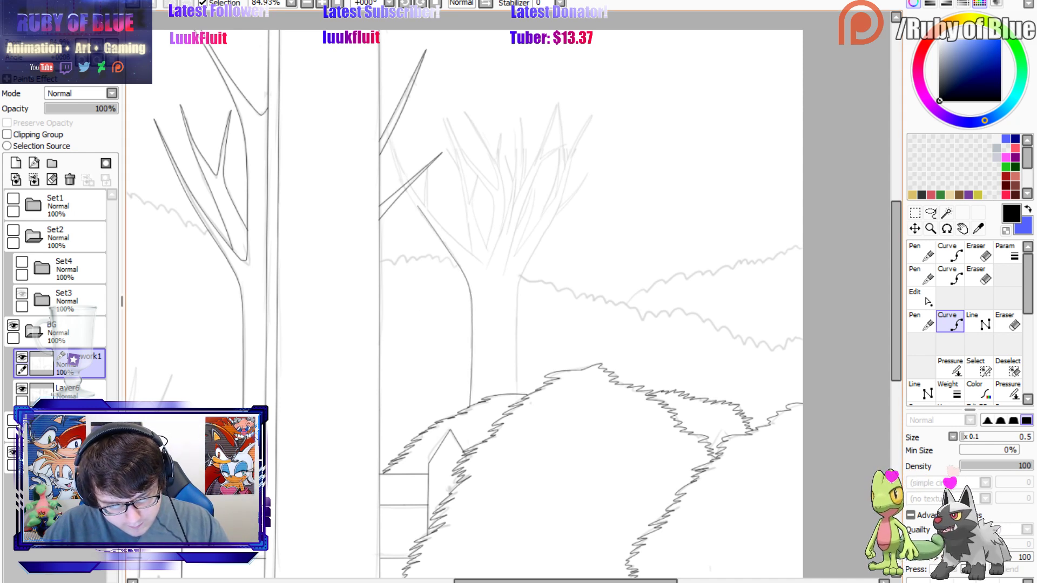
{"action": "left_click", "coordinate": [412, 203]}
{"action": "left_click", "coordinate": [404, 189]}
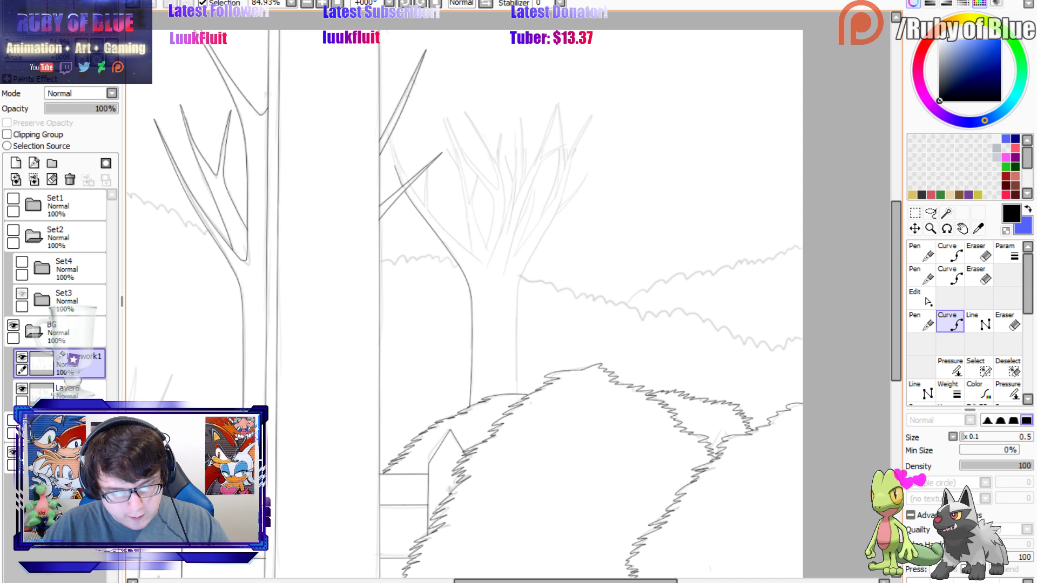
{"action": "left_click", "coordinate": [389, 138]}
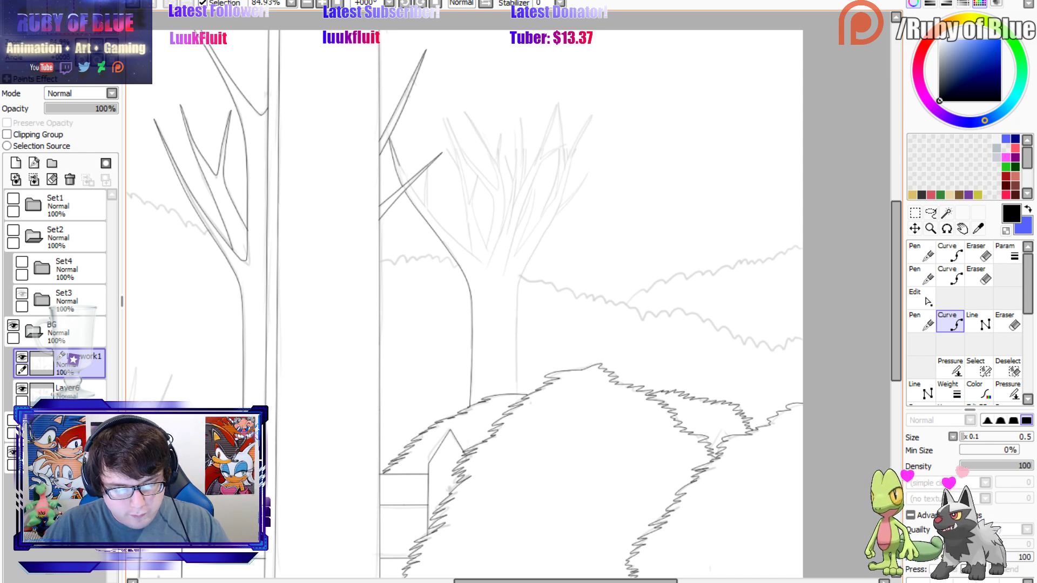
Ink the inner edge of the right tree's left branch with its small upright twig, down toward the main fork.
{"action": "left_click", "coordinate": [401, 168]}
{"action": "left_click", "coordinate": [408, 185]}
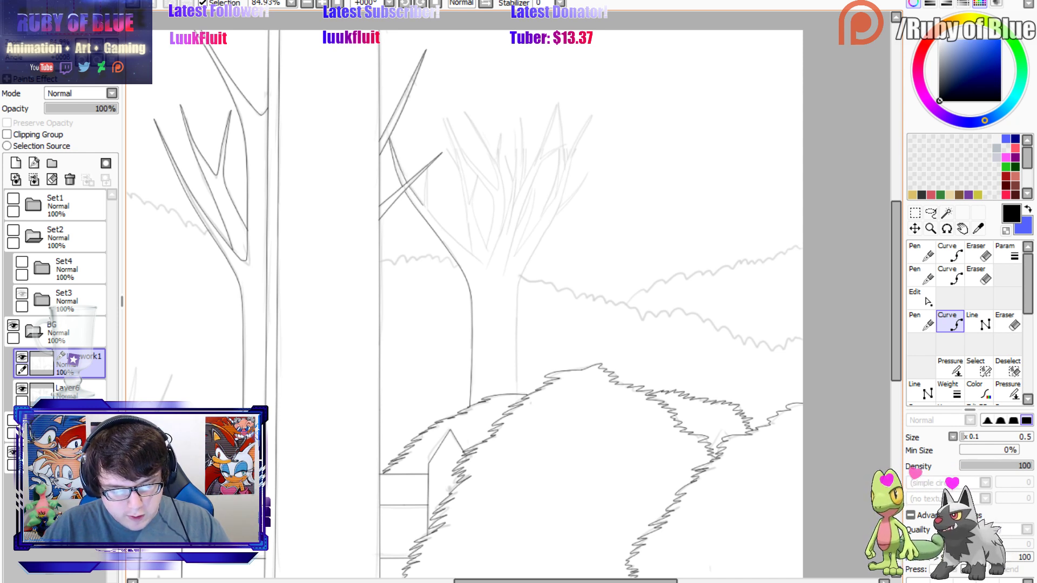
{"action": "left_click", "coordinate": [425, 207]}
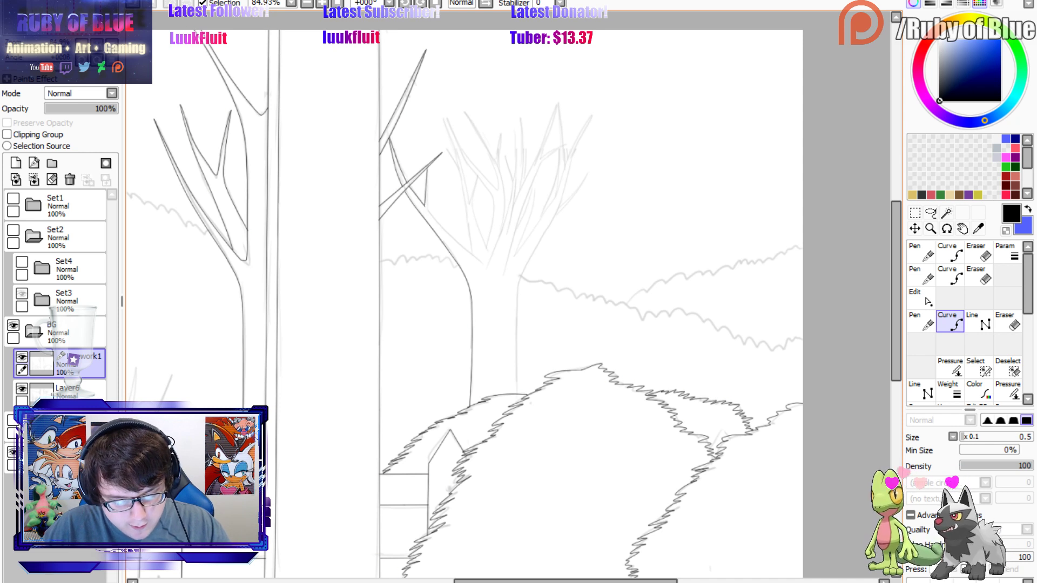
{"action": "left_click", "coordinate": [427, 168]}
{"action": "left_click", "coordinate": [429, 215]}
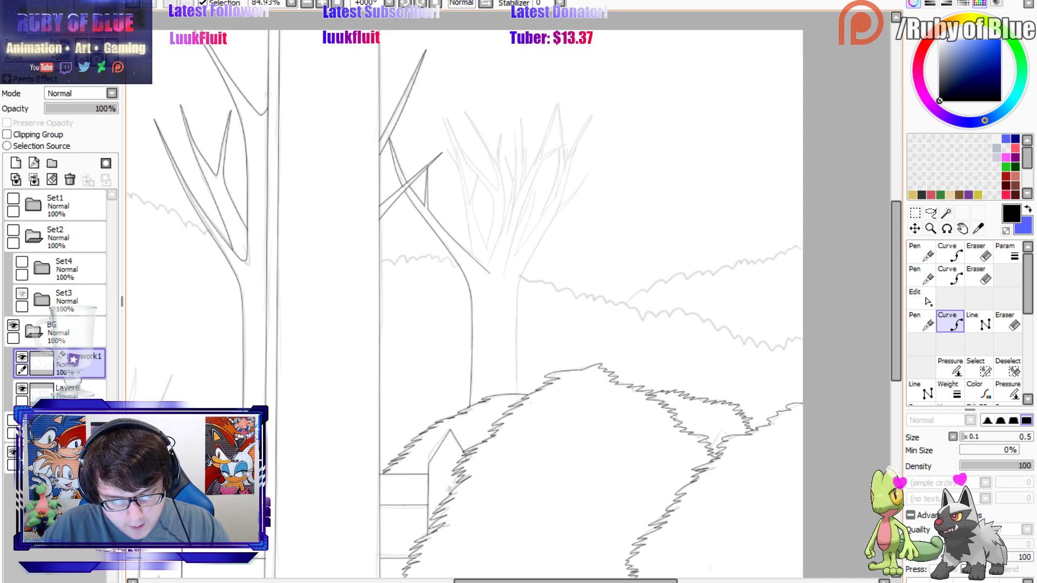
Ink both sides of the right tree's tall middle branch from the main fork to its tip and back.
{"action": "left_click", "coordinate": [486, 265]}
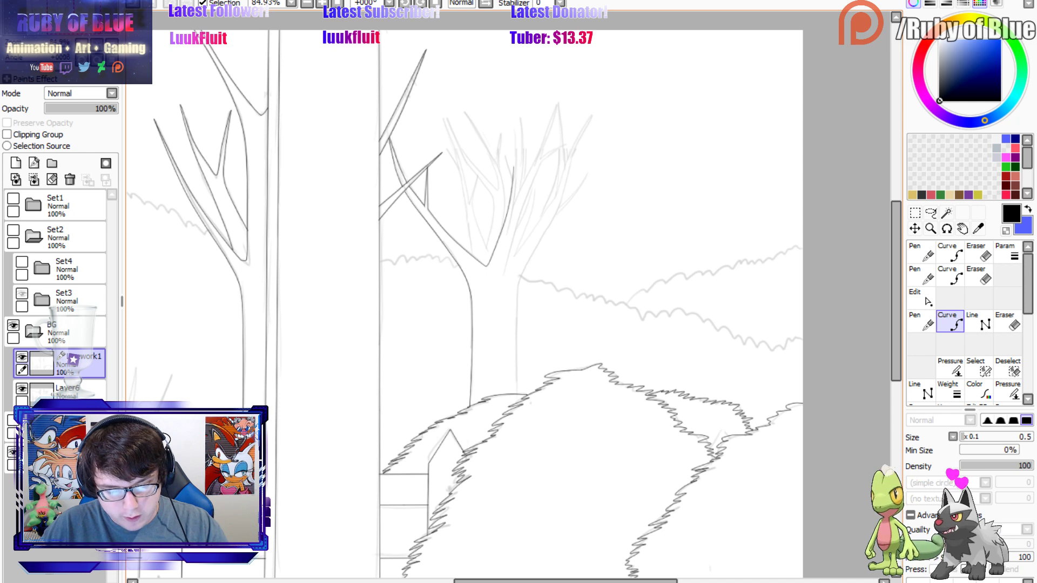
{"action": "left_click", "coordinate": [517, 117]}
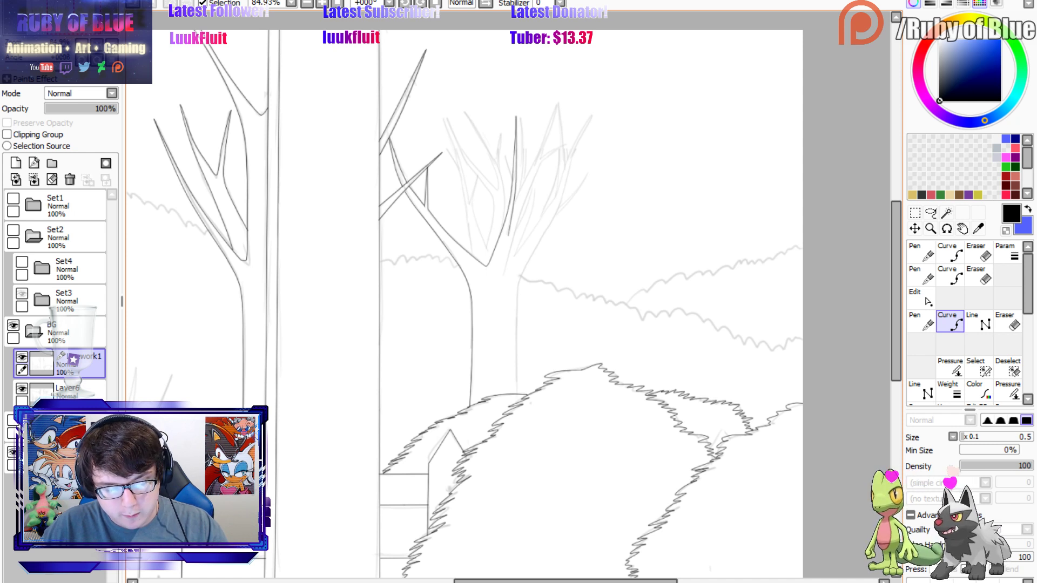
{"action": "double_click", "coordinate": [507, 234]}
Ink the right tree's forked right-hand branches and the right edge of its trunk with the Curve tool.
{"action": "left_click", "coordinate": [503, 276]}
{"action": "left_click", "coordinate": [525, 200]}
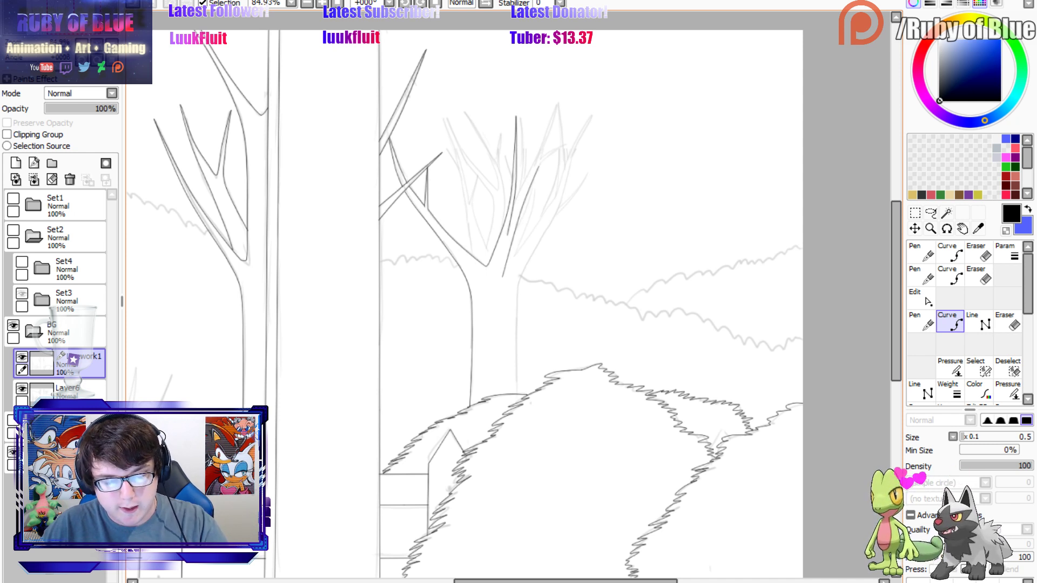
{"action": "left_click", "coordinate": [542, 163]}
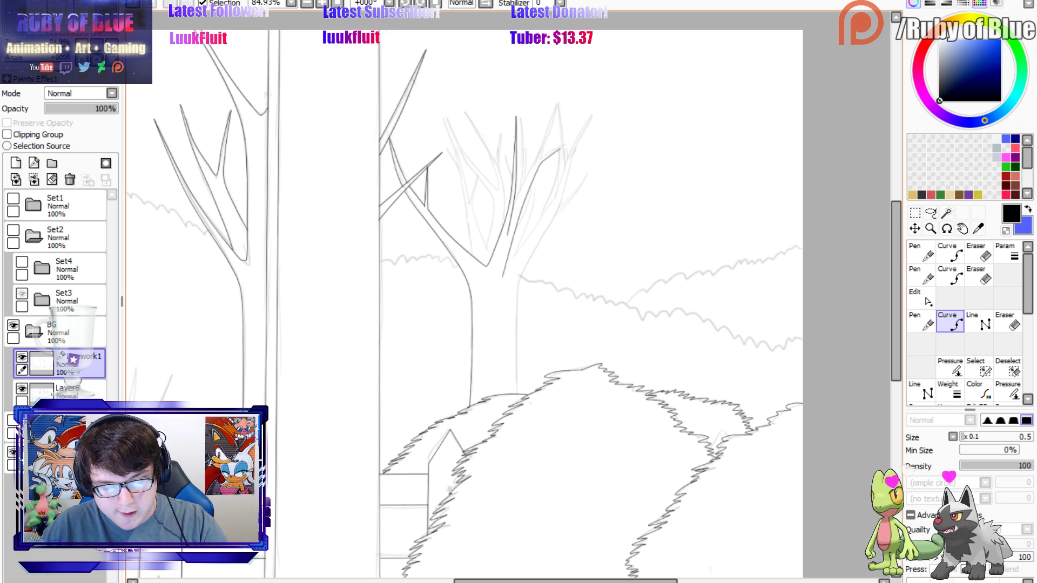
{"action": "left_click", "coordinate": [577, 138]}
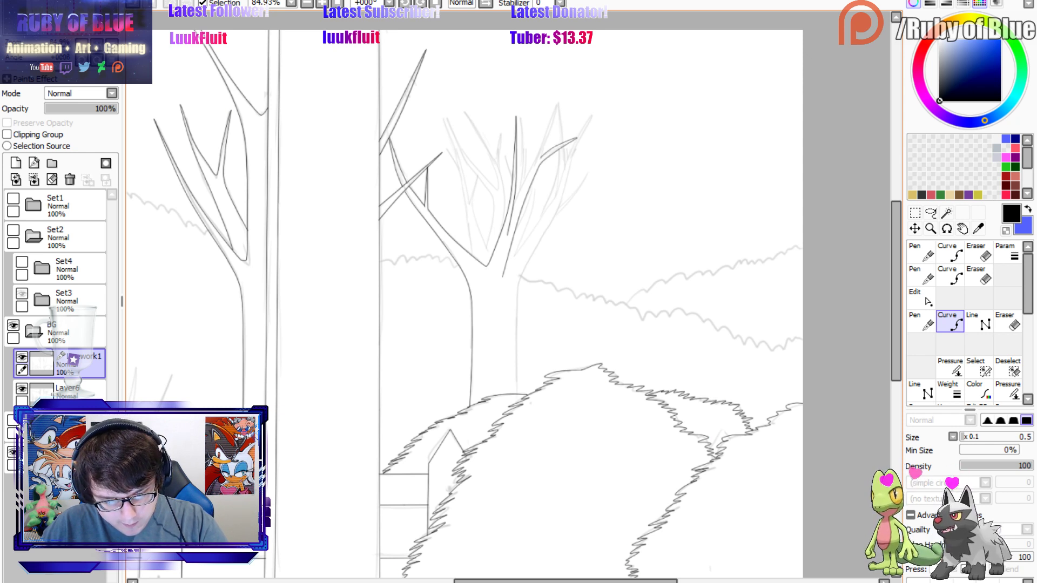
{"action": "left_click", "coordinate": [541, 158]}
{"action": "left_click", "coordinate": [560, 88]}
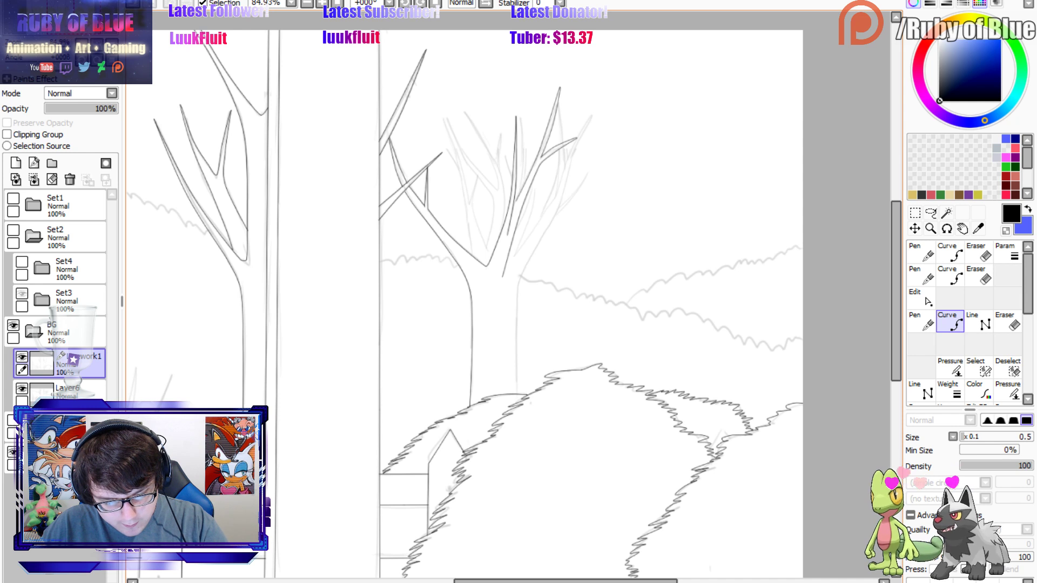
{"action": "double_click", "coordinate": [514, 204]}
{"action": "left_click_drag", "start_coordinate": [557, 152], "coordinate": [563, 162]}
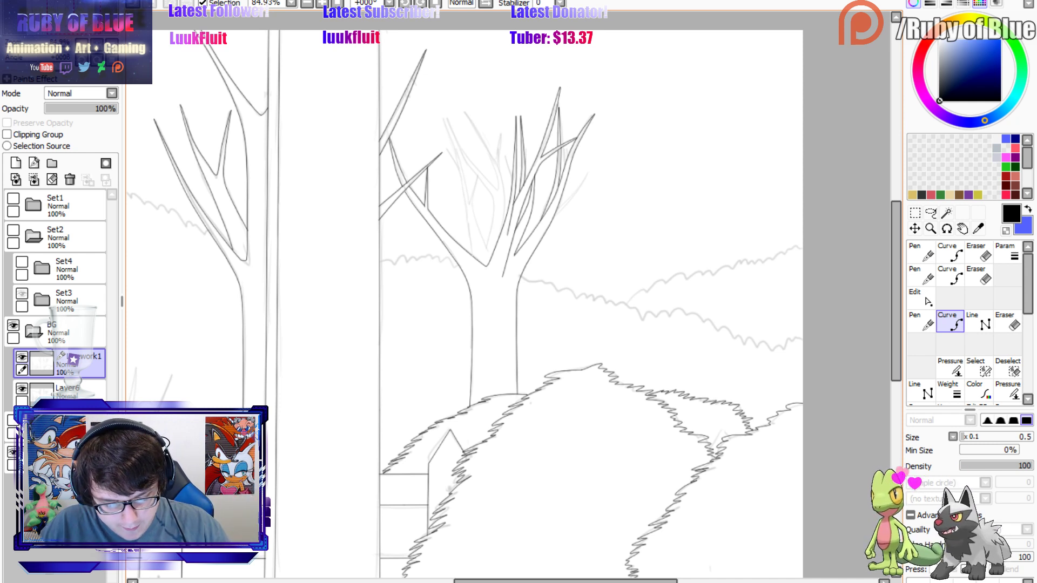
Ink the right tree's inner left branch with the Curve tool, from its tip through the small V fork down to the main fork.
{"action": "mouse_move", "coordinate": [472, 257]}
{"action": "left_mouse_down"}
{"action": "mouse_move", "coordinate": [436, 104]}
{"action": "mouse_move", "coordinate": [469, 192]}
{"action": "left_mouse_up"}
{"action": "key", "text": "ctrl+z"}
{"action": "left_click_drag", "start_coordinate": [452, 138], "coordinate": [470, 195]}
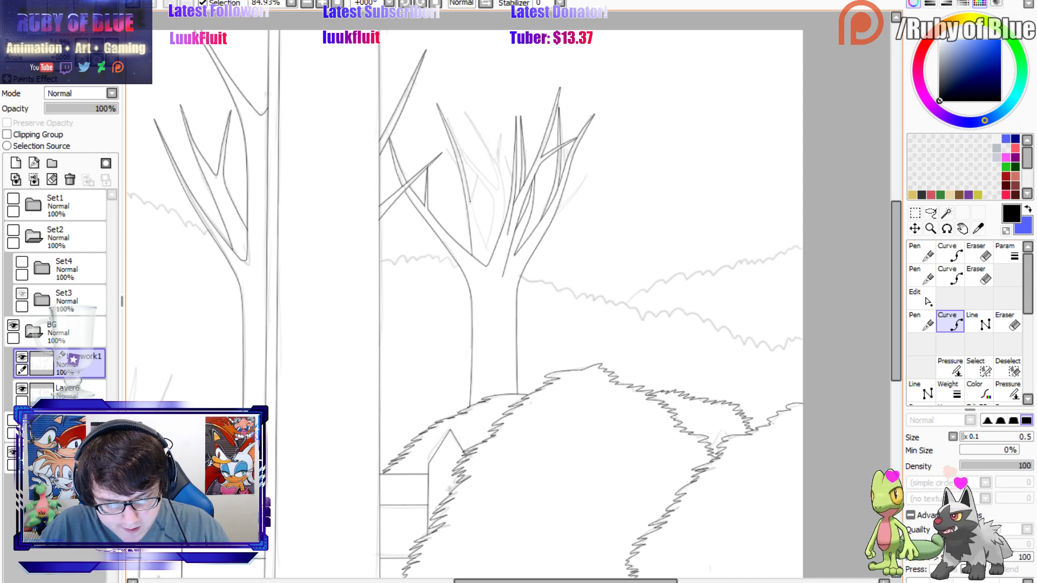
{"action": "left_click", "coordinate": [470, 202]}
{"action": "left_click", "coordinate": [488, 147]}
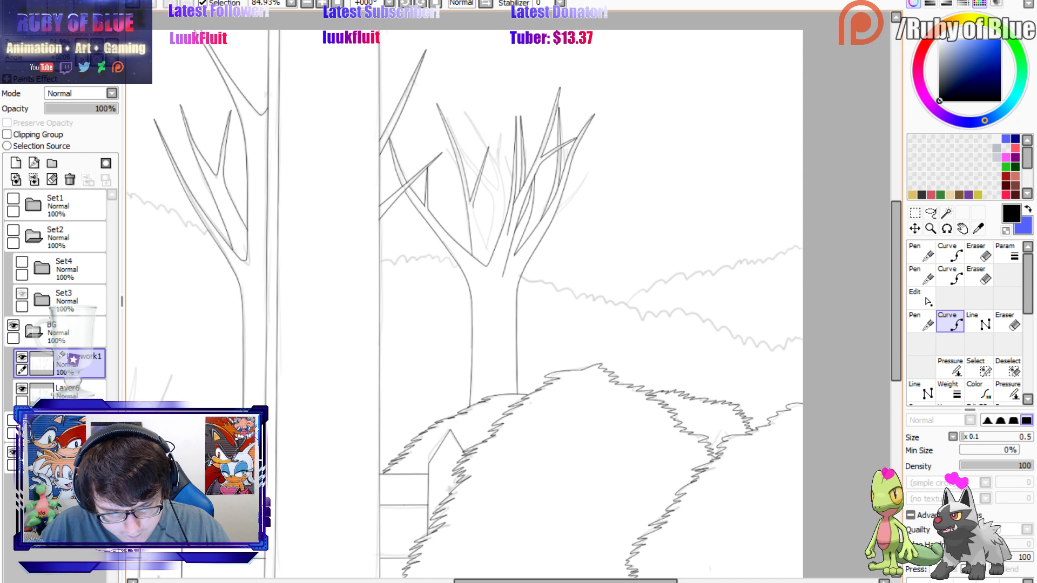
{"action": "left_click", "coordinate": [473, 207]}
{"action": "left_click", "coordinate": [485, 247]}
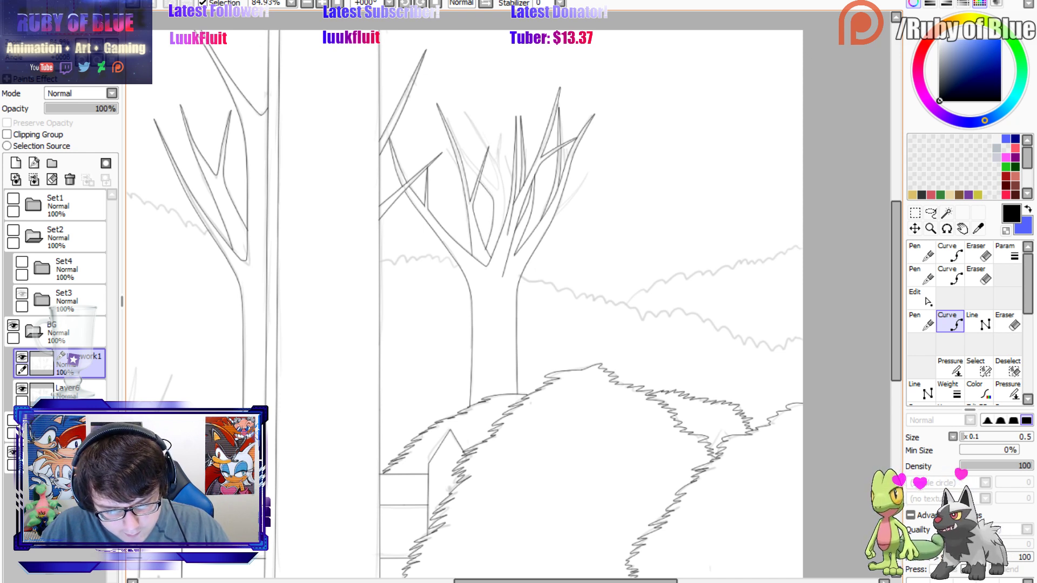
Ink the remaining thin twigs and crossing branches between the right tree's inner left branch and its middle branch.
{"action": "left_click", "coordinate": [480, 182]}
{"action": "left_click", "coordinate": [457, 132]}
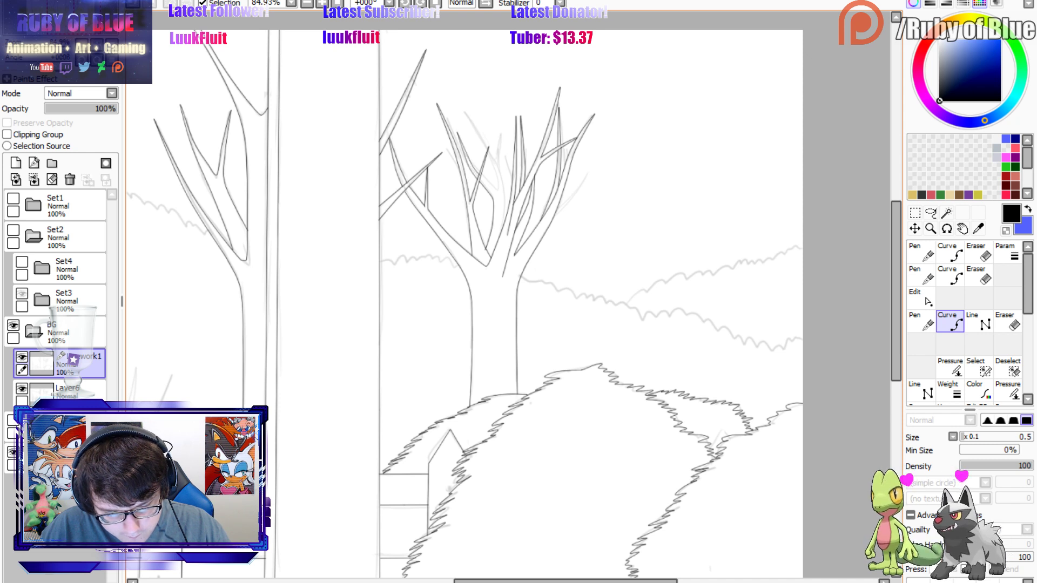
{"action": "left_click", "coordinate": [489, 188]}
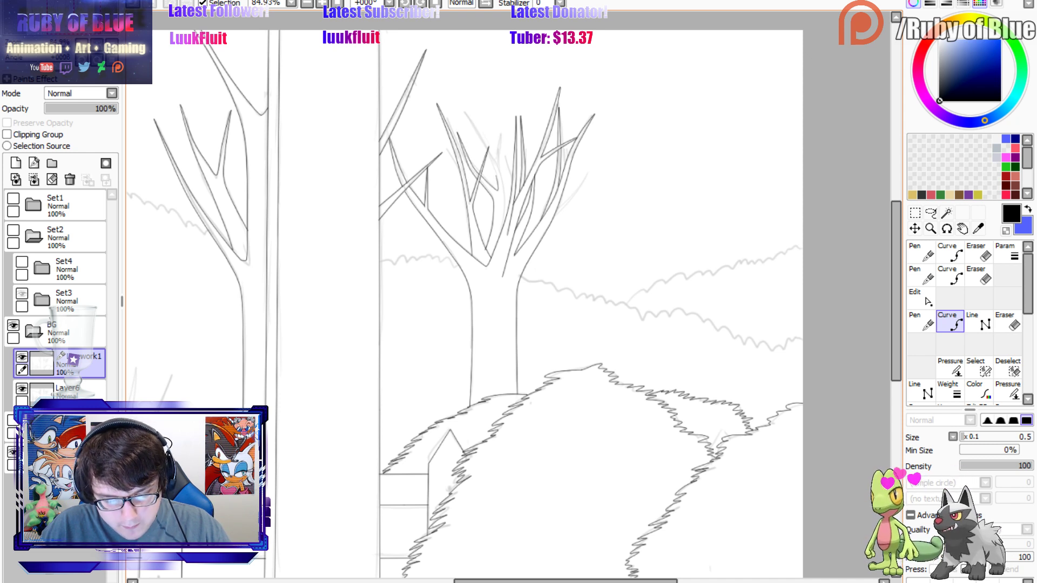
{"action": "left_click", "coordinate": [464, 111]}
{"action": "left_click", "coordinate": [486, 143]}
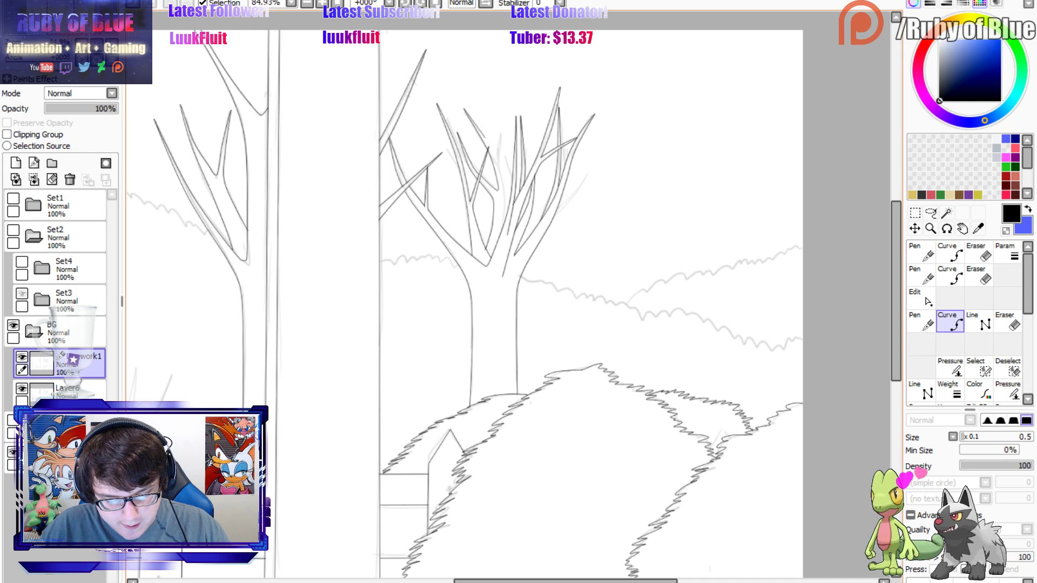
{"action": "left_click", "coordinate": [496, 161]}
{"action": "left_click", "coordinate": [504, 192]}
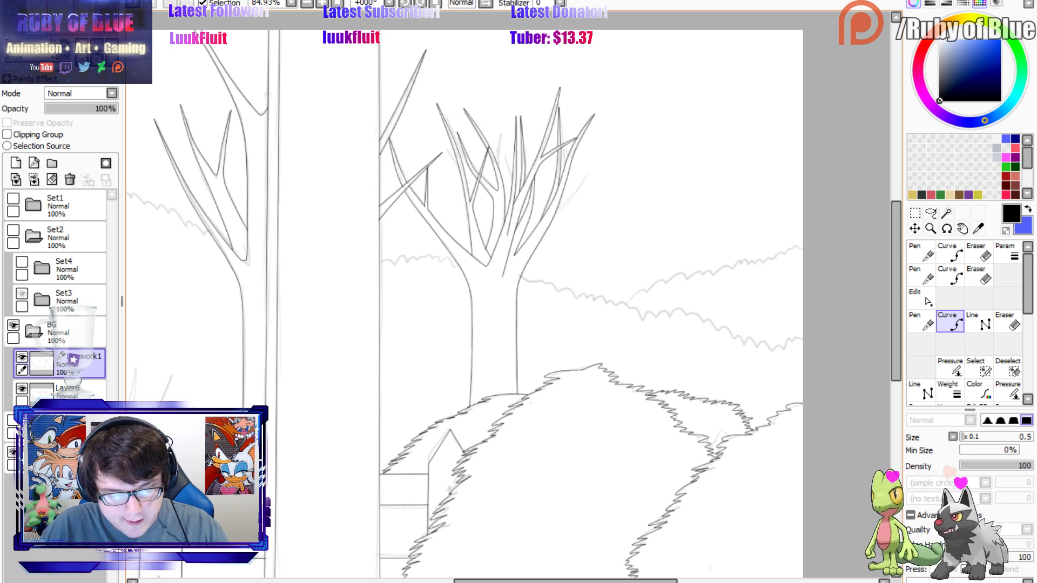
Ink the jagged treeline along the hill in the left window with the Pen tool, from the window frame to the left tree.
{"action": "left_click_drag", "start_coordinate": [502, 276], "coordinate": [647, 226]}
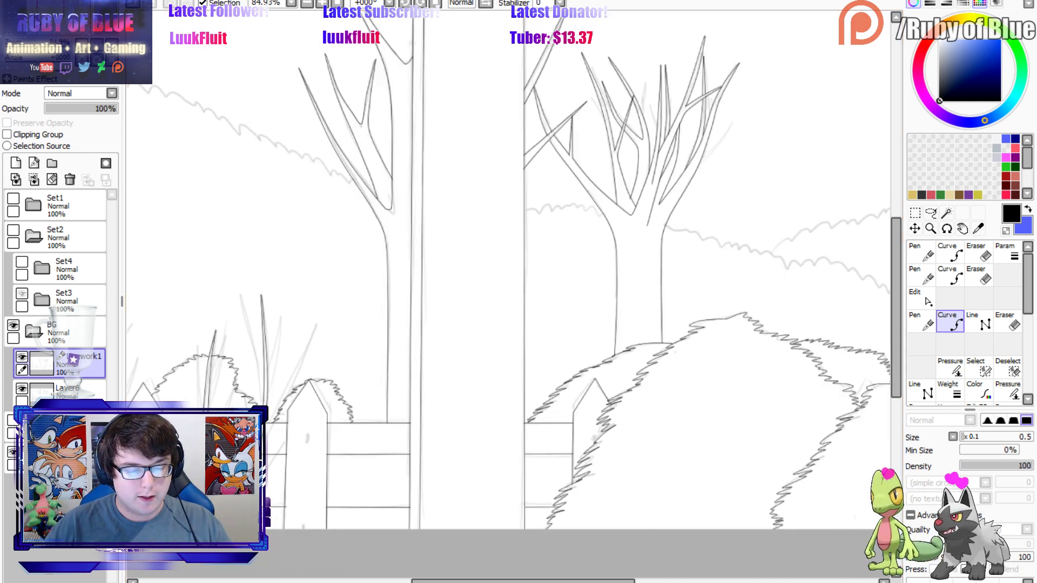
{"action": "left_click_drag", "start_coordinate": [40, 42], "coordinate": [45, 43]}
{"action": "left_click", "coordinate": [54, 15]}
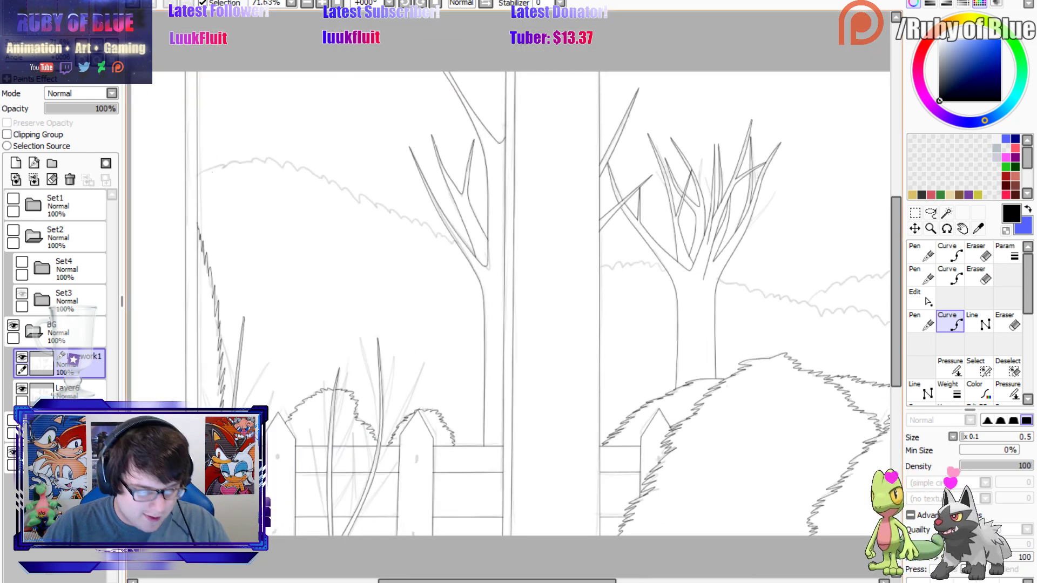
{"action": "key", "text": "n"}
{"action": "mouse_move", "coordinate": [197, 175]}
{"action": "left_mouse_down"}
{"action": "mouse_move", "coordinate": [278, 156]}
{"action": "mouse_move", "coordinate": [448, 243]}
{"action": "left_mouse_up"}
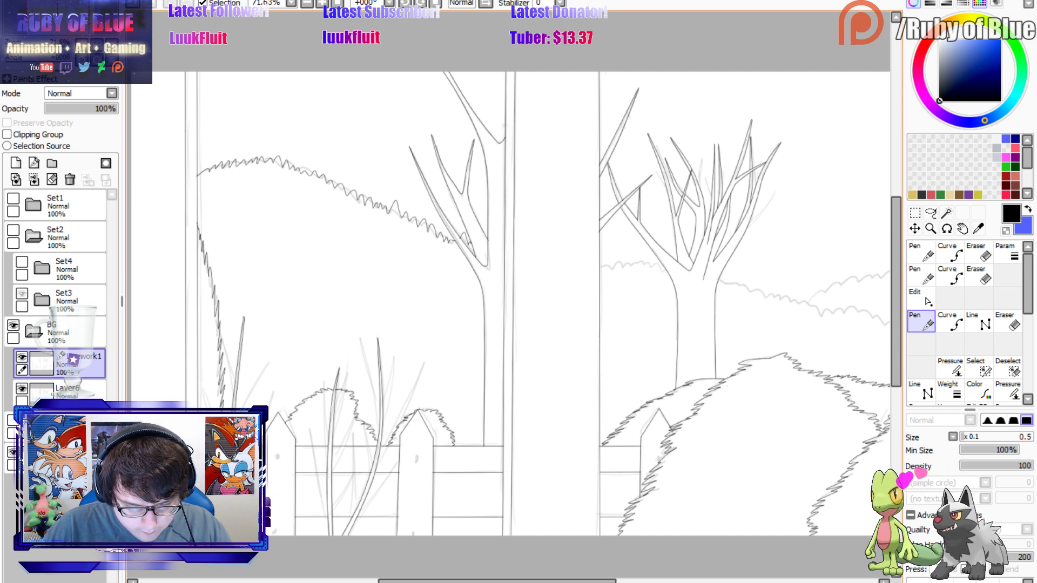
Ink the jagged treelines of the hills on both sides of the right tree, including the farther hill rising to the canvas edge.
{"action": "left_click_drag", "start_coordinate": [614, 264], "coordinate": [662, 273]}
{"action": "left_click_drag", "start_coordinate": [497, 581], "coordinate": [568, 580]}
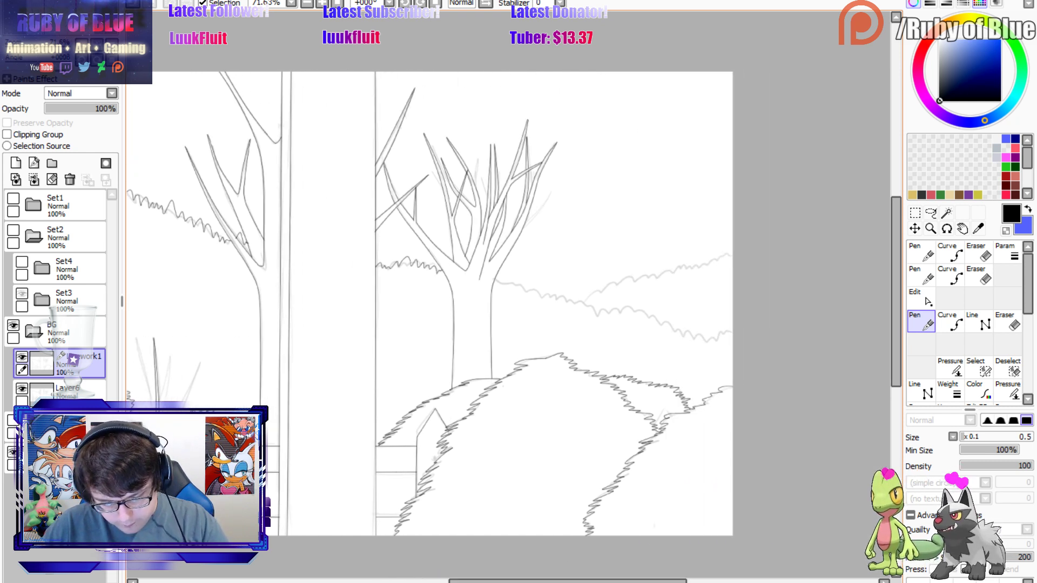
{"action": "mouse_move", "coordinate": [517, 282]}
{"action": "left_mouse_down"}
{"action": "mouse_move", "coordinate": [535, 297]}
{"action": "mouse_move", "coordinate": [581, 302]}
{"action": "left_mouse_up"}
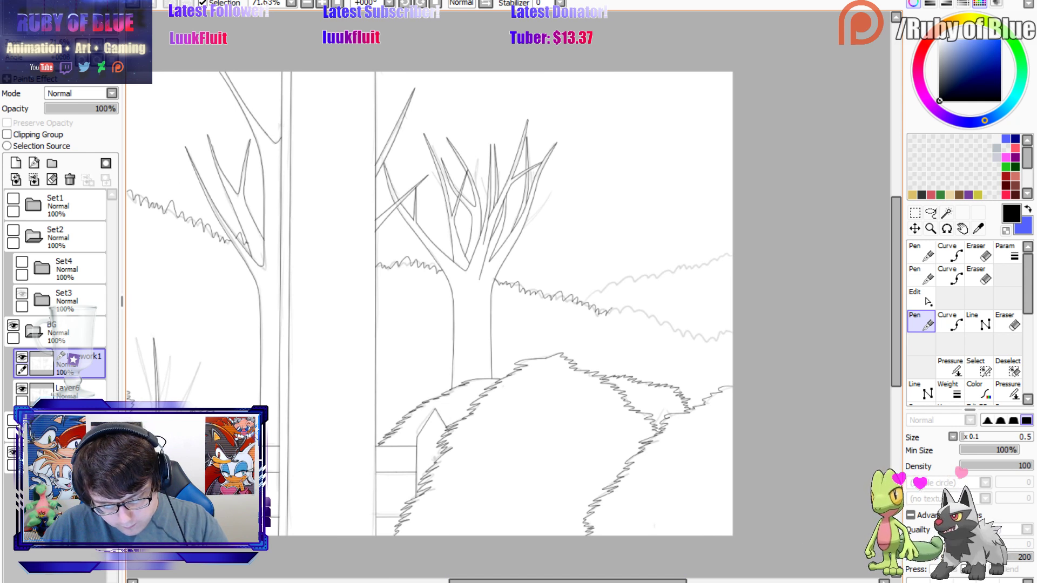
{"action": "mouse_move", "coordinate": [659, 319]}
{"action": "left_mouse_down"}
{"action": "mouse_move", "coordinate": [712, 342]}
{"action": "mouse_move", "coordinate": [733, 325]}
{"action": "left_mouse_up"}
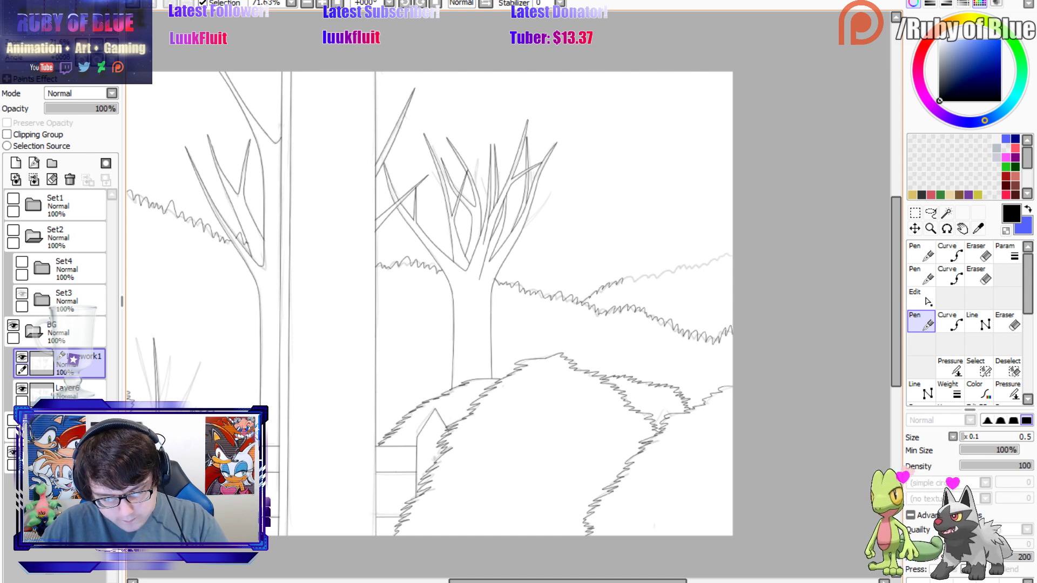
{"action": "left_click_drag", "start_coordinate": [621, 282], "coordinate": [696, 263]}
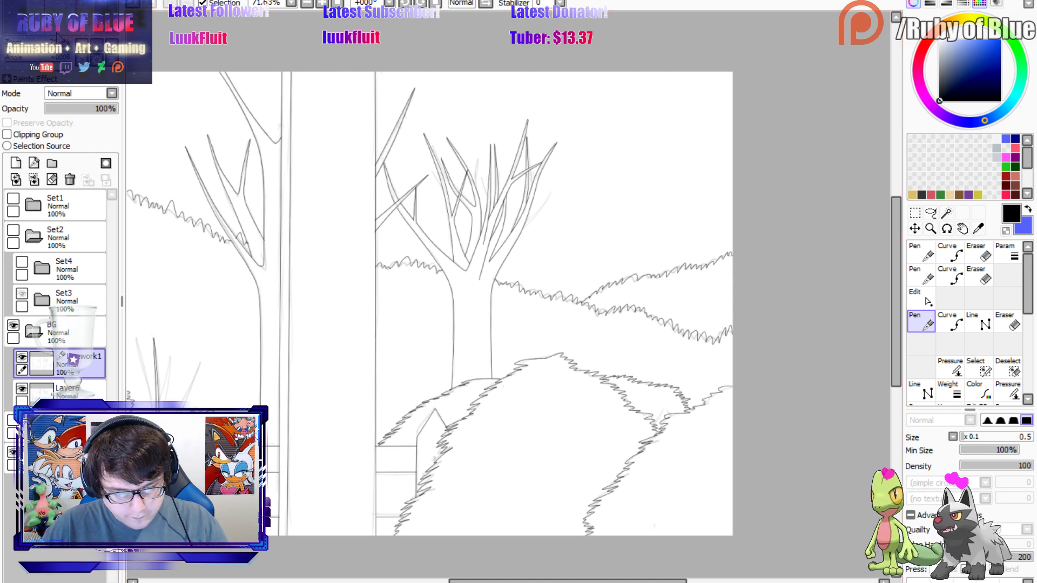
Ink the jagged grass line behind the fence pickets in both windows.
{"action": "scroll", "coordinate": [508, 303], "scroll_direction": "left", "scroll_amount": 5}
{"action": "scroll", "coordinate": [508, 302], "scroll_direction": "down", "scroll_amount": 2}
{"action": "scroll", "coordinate": [508, 303], "scroll_direction": "left", "scroll_amount": 3}
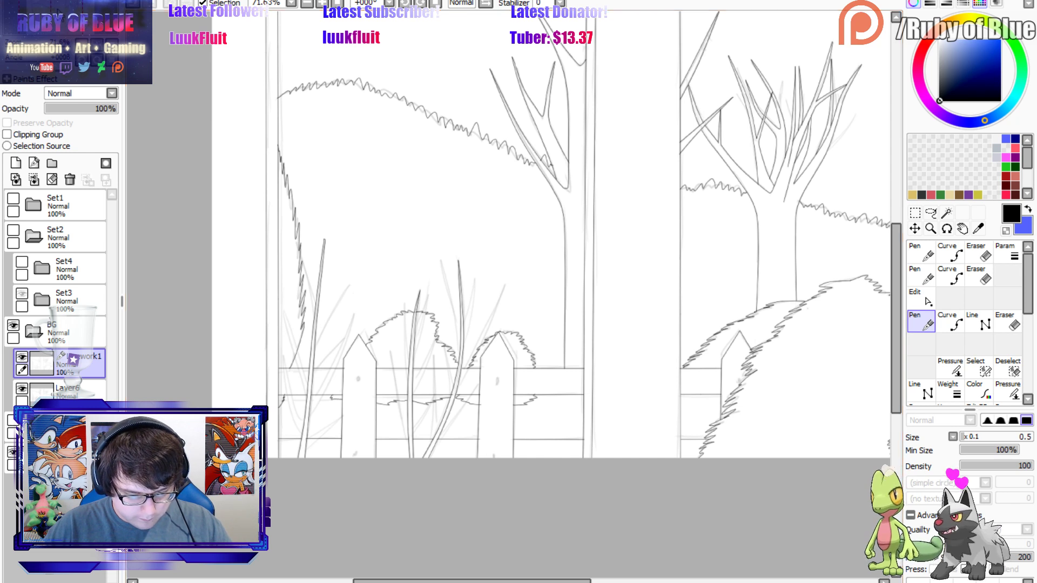
{"action": "left_click_drag", "start_coordinate": [48, 6], "coordinate": [52, 7]}
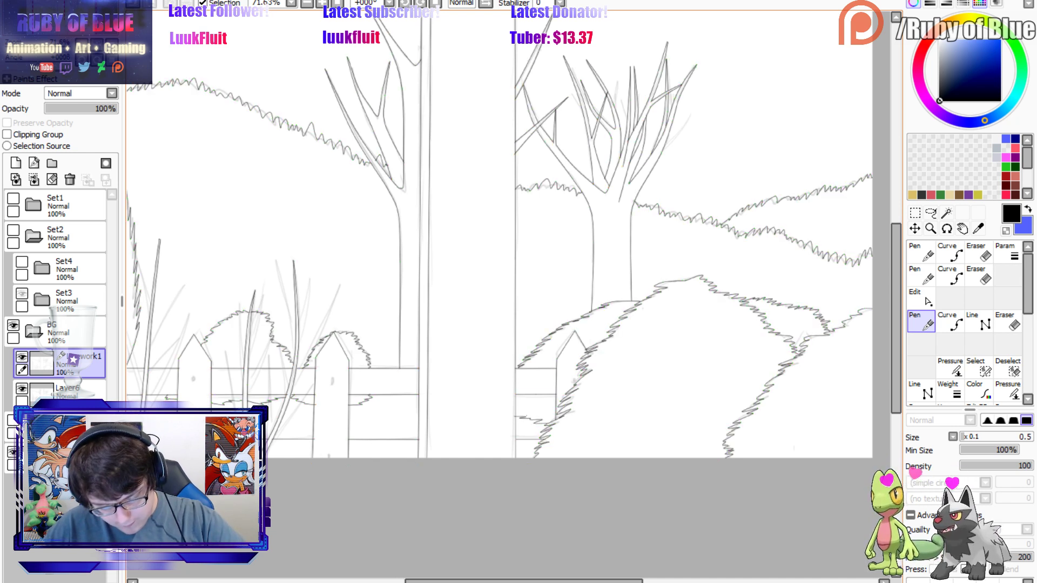
{"action": "left_click_drag", "start_coordinate": [54, 21], "coordinate": [77, 26]}
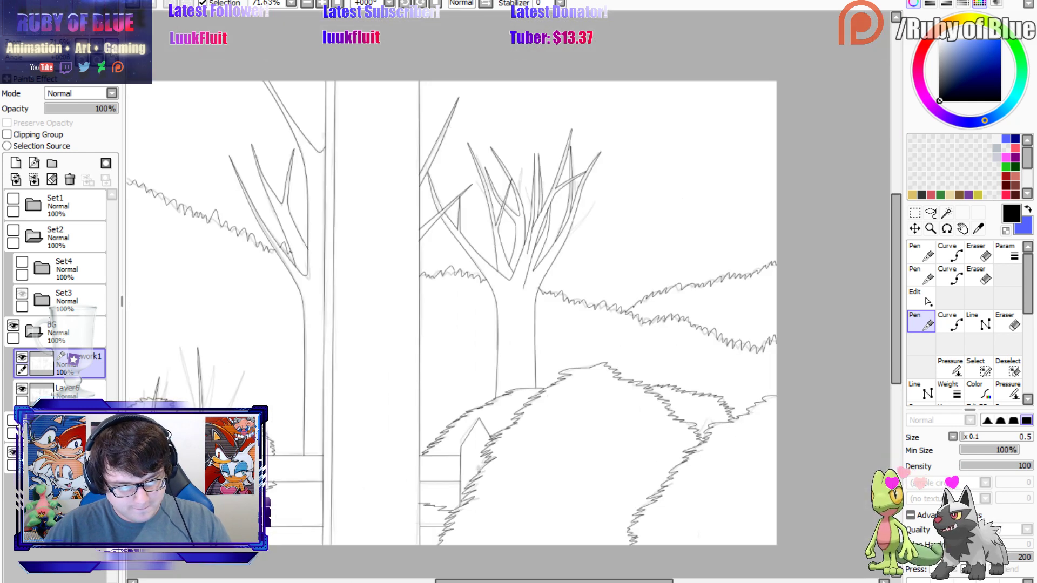
Hide the Layer6 sketch to leave only the background line art, and collapse the BG folder.
{"action": "key", "text": "Home"}
{"action": "left_click", "coordinate": [147, 173]}
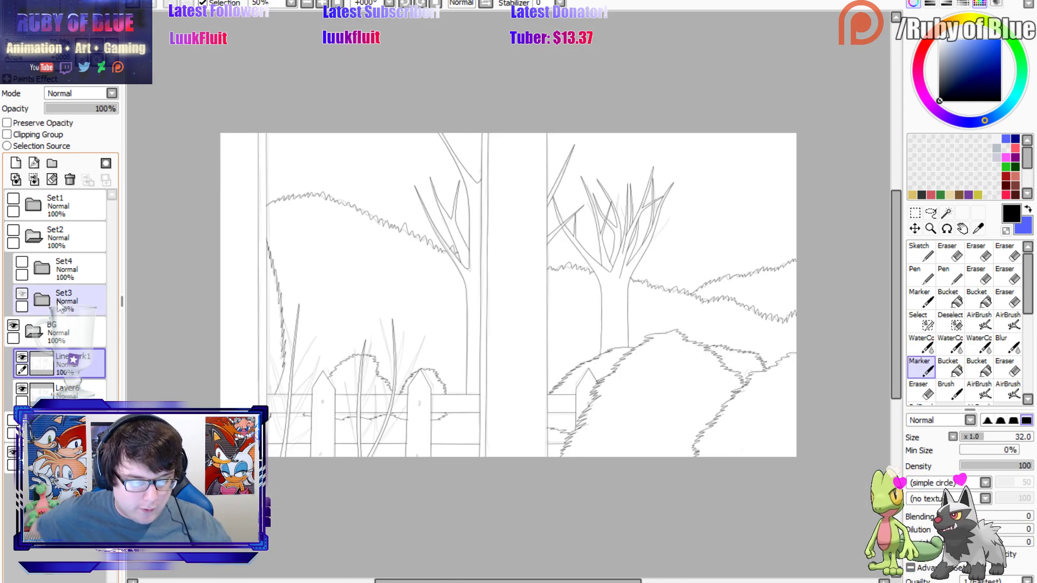
{"action": "left_click", "coordinate": [21, 357]}
{"action": "left_click", "coordinate": [21, 357]}
{"action": "left_click", "coordinate": [22, 388]}
{"action": "left_click", "coordinate": [42, 337]}
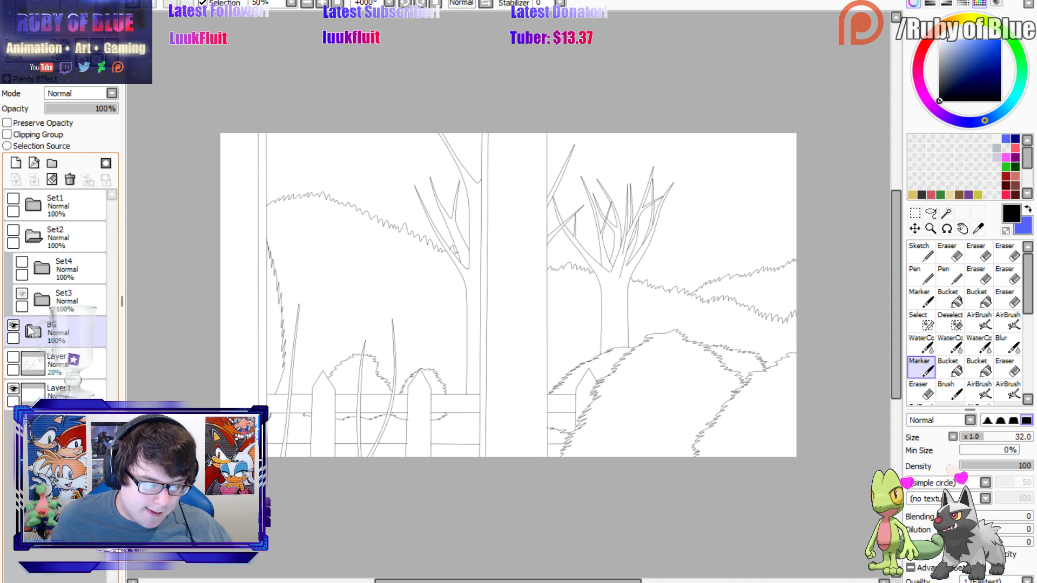
Collapse the Set2 folder and show the Set1 and Set2 character sketches over the background.
{"action": "left_click", "coordinate": [32, 238]}
{"action": "left_click", "coordinate": [13, 232]}
{"action": "left_click", "coordinate": [13, 232]}
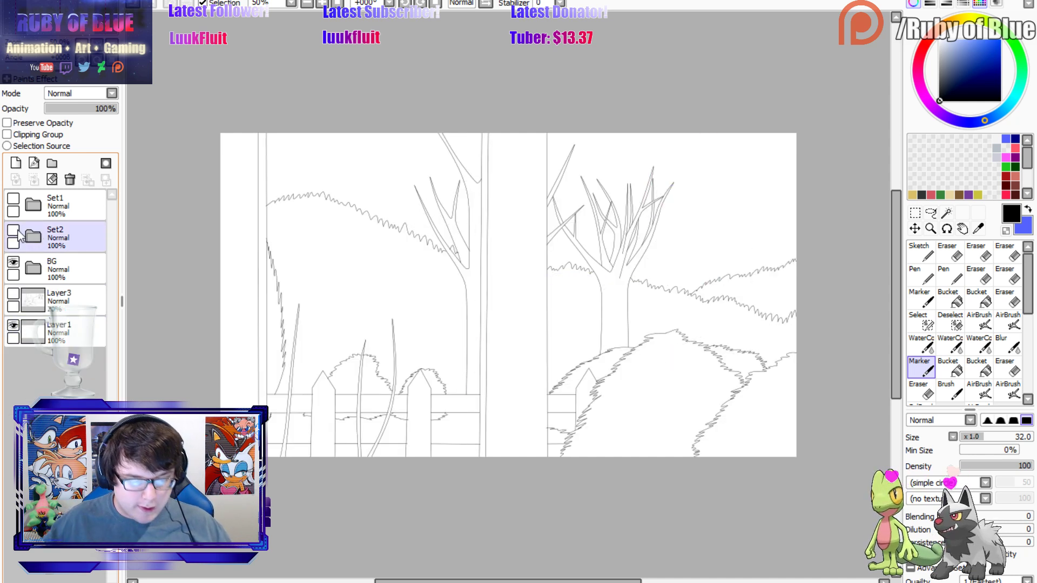
{"action": "left_click", "coordinate": [13, 231]}
{"action": "left_click", "coordinate": [13, 231]}
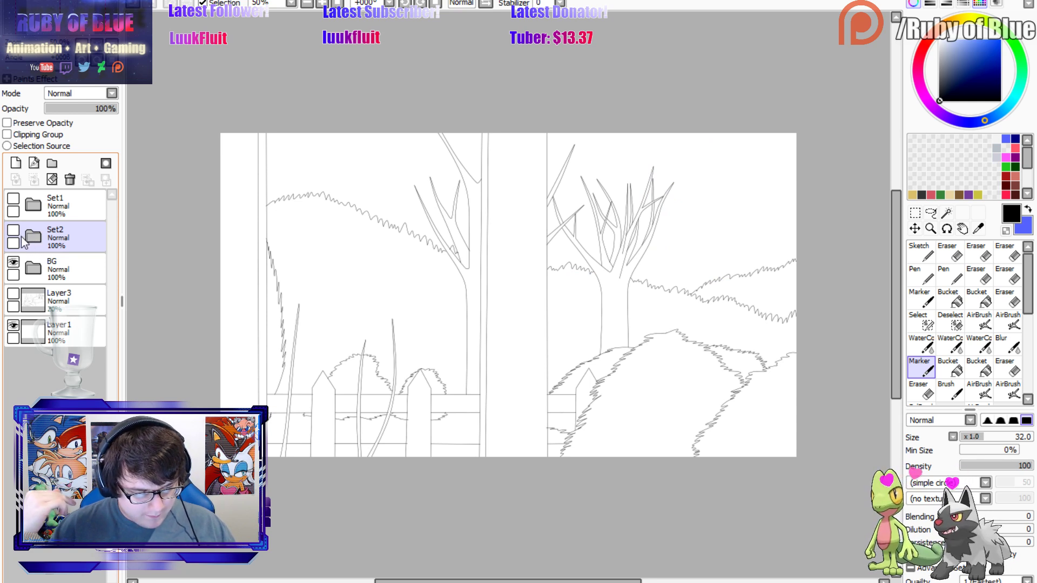
{"action": "left_click", "coordinate": [13, 231]}
{"action": "left_click", "coordinate": [13, 198]}
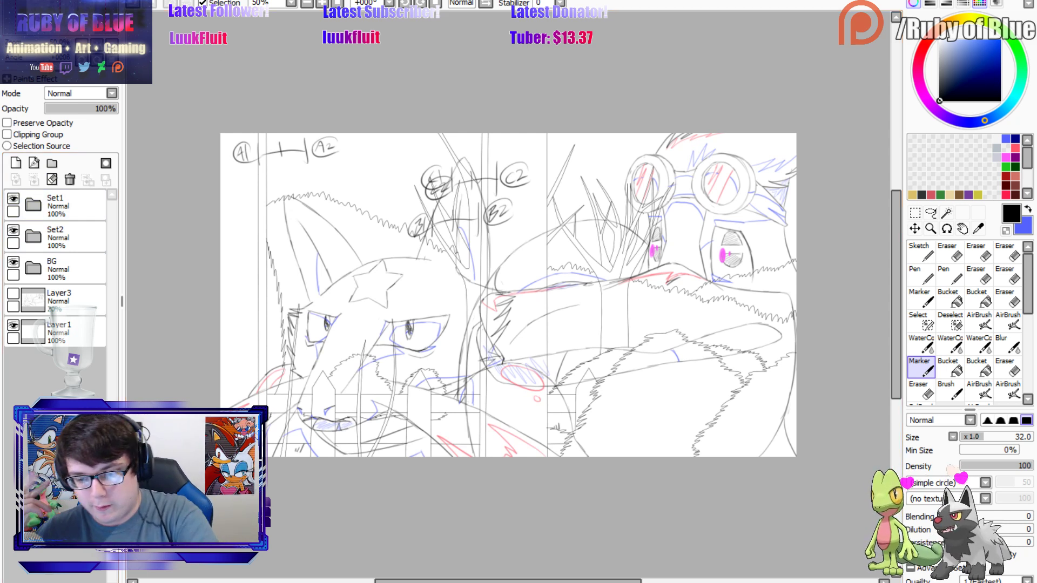
Switch to the room background document, hide its FG folder, and expand the BG folder.
{"action": "key", "text": "ctrl+Tab"}
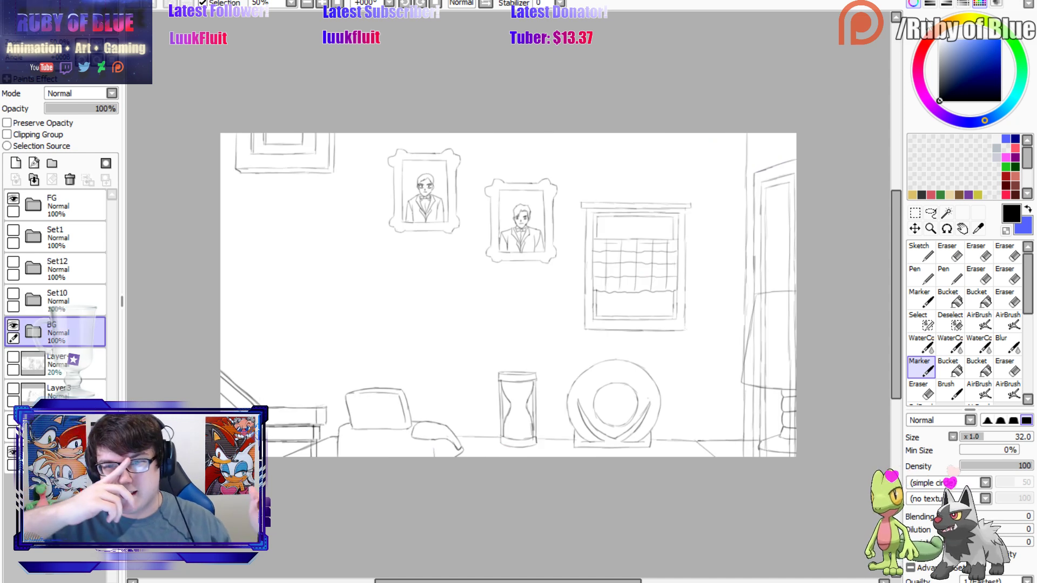
{"action": "left_click", "coordinate": [16, 199]}
{"action": "left_click", "coordinate": [16, 199]}
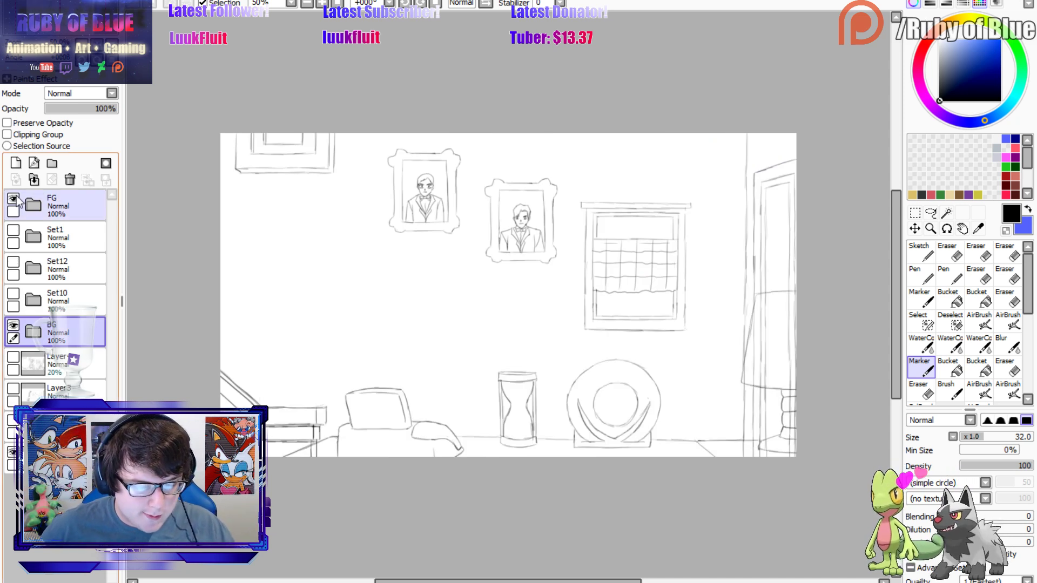
{"action": "left_click", "coordinate": [20, 199]}
{"action": "left_click", "coordinate": [15, 328]}
{"action": "left_click", "coordinate": [14, 327]}
{"action": "left_click", "coordinate": [33, 333]}
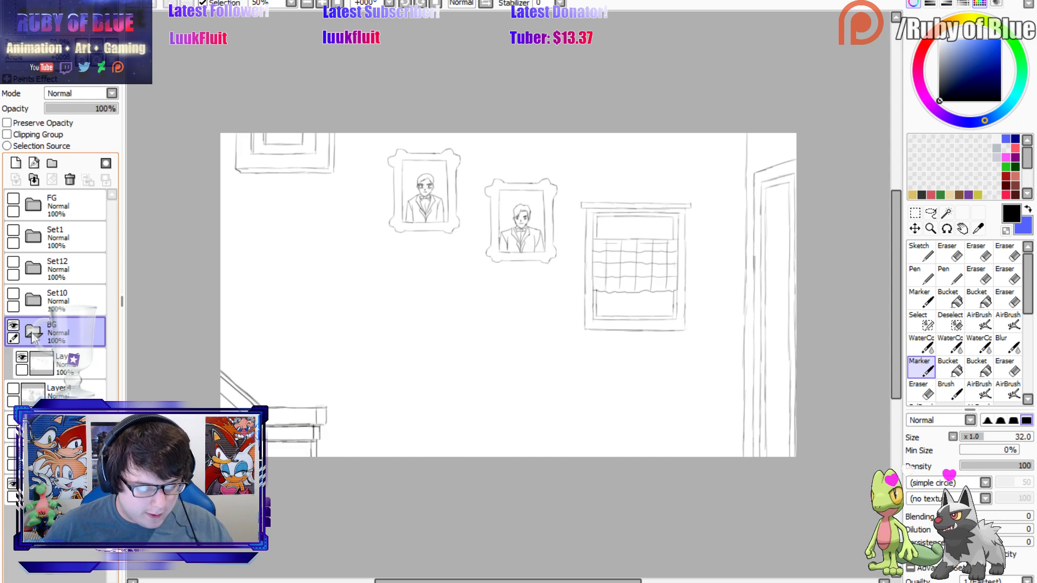
Lower the BG sketch layer's opacity to 21% and add a new linework layer above it.
{"action": "left_click", "coordinate": [46, 365]}
{"action": "left_click", "coordinate": [62, 108]}
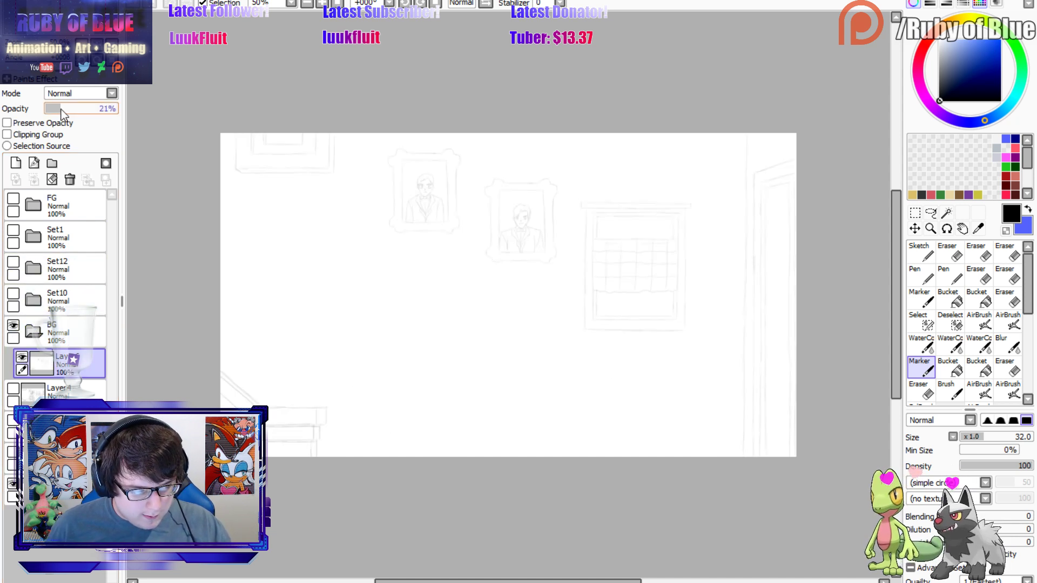
{"action": "left_click", "coordinate": [34, 162]}
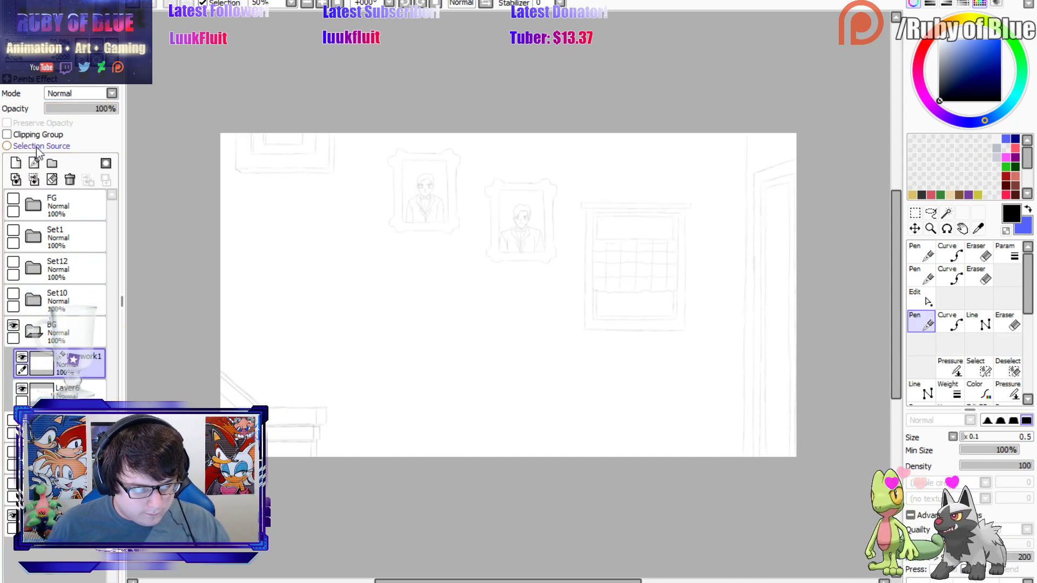
Ink the full-height vertical wall corner beside the doorway with the Line tool and adjust its upper end.
{"action": "scroll", "coordinate": [508, 295], "scroll_direction": "up", "scroll_amount": 1}
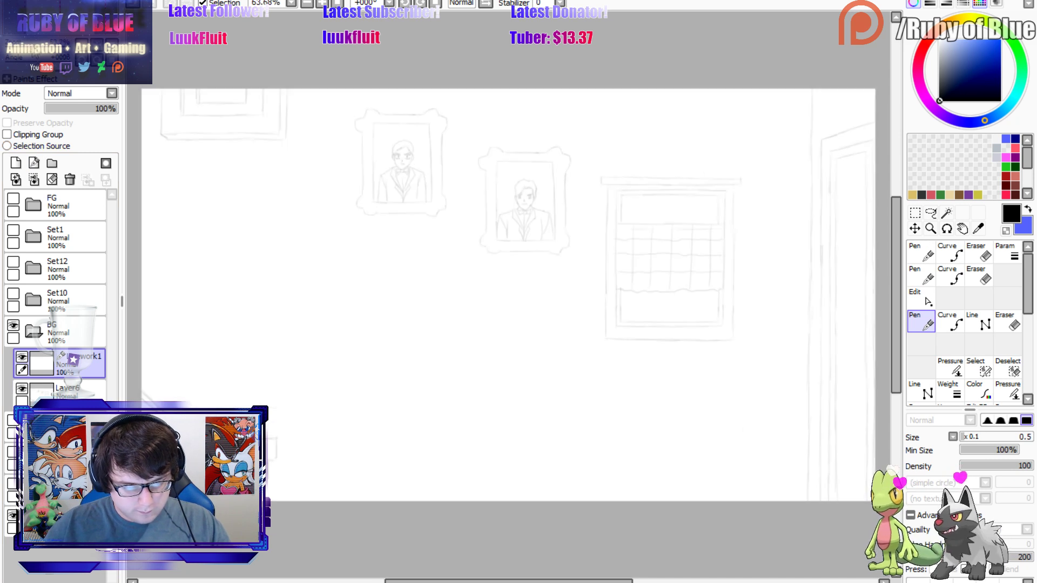
{"action": "left_click", "coordinate": [978, 321]}
{"action": "left_click", "coordinate": [807, 500]}
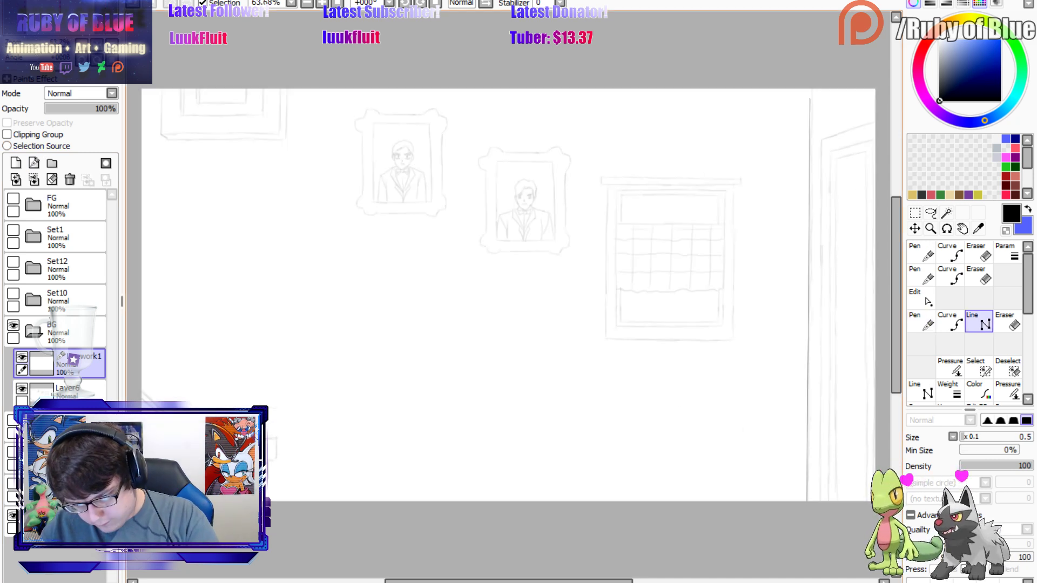
{"action": "double_click", "coordinate": [811, 90]}
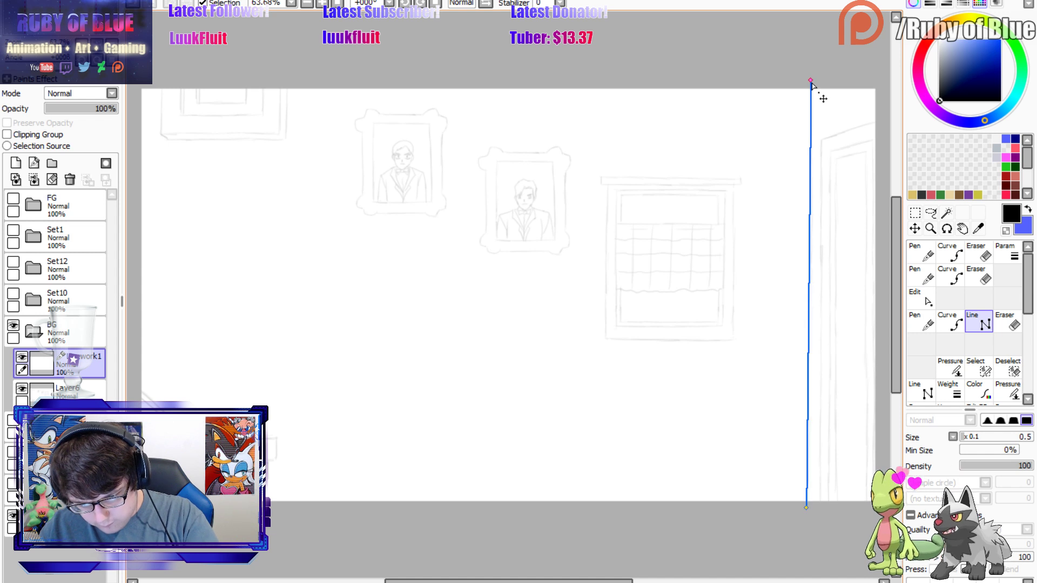
{"action": "left_click_drag", "start_coordinate": [810, 86], "coordinate": [812, 86]}
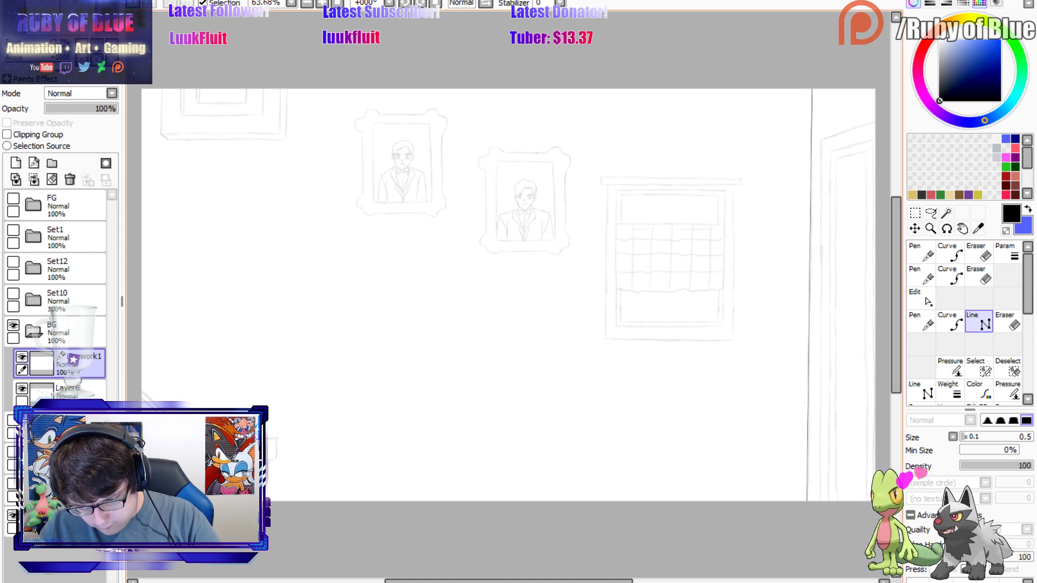
{"action": "left_click_drag", "start_coordinate": [811, 89], "coordinate": [809, 89]}
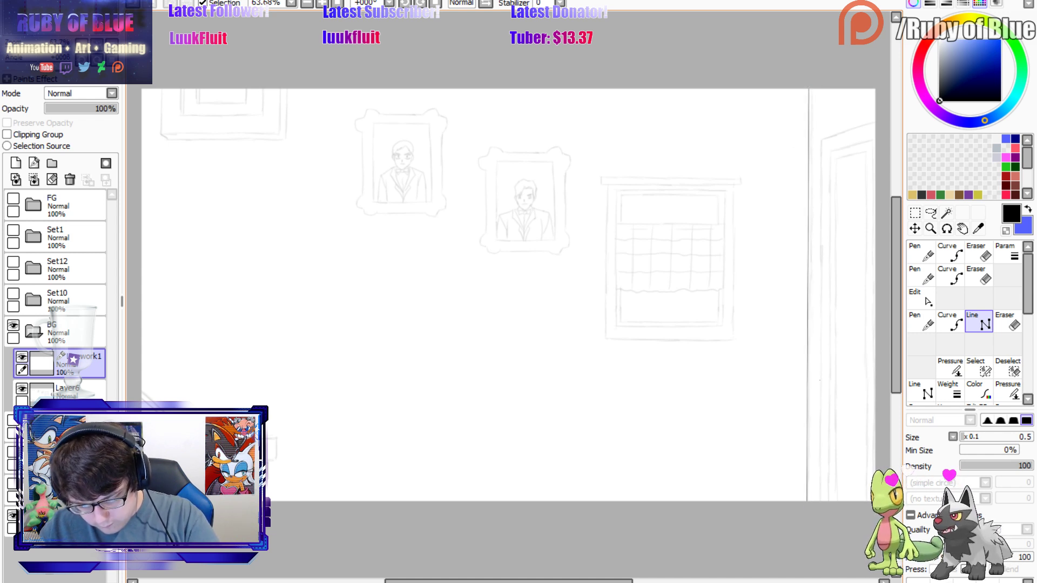
Ink the doorway's outer frame edge with a vertical line from the canvas bottom and a slanted top line to the canvas edge.
{"action": "left_click", "coordinate": [821, 501]}
{"action": "left_click", "coordinate": [821, 140]}
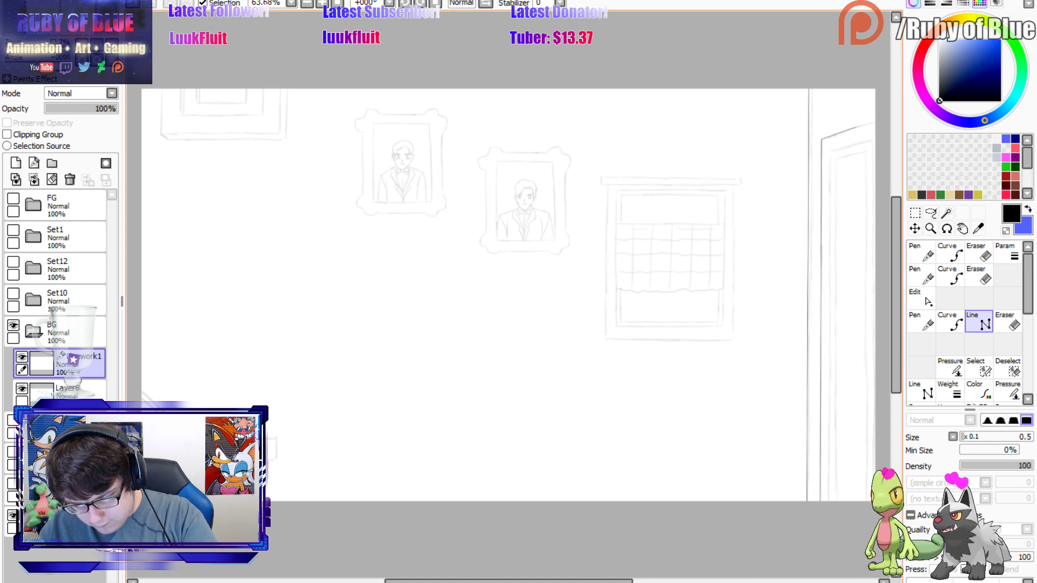
{"action": "double_click", "coordinate": [874, 123]}
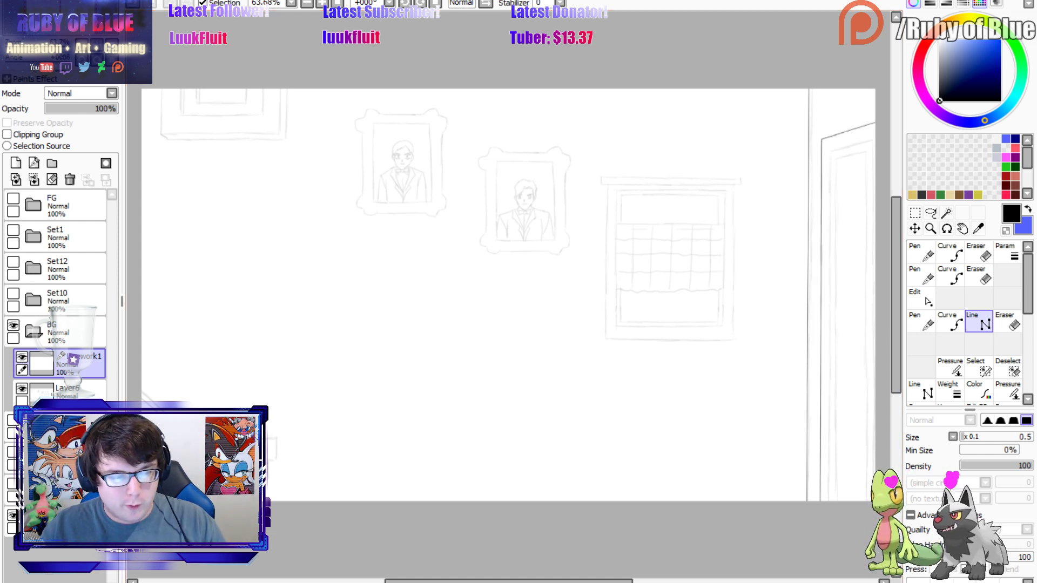
Ink the doorway's inner frame edges with parallel vertical and slanted top lines, and check the linework against the sketch.
{"action": "left_click", "coordinate": [873, 140]}
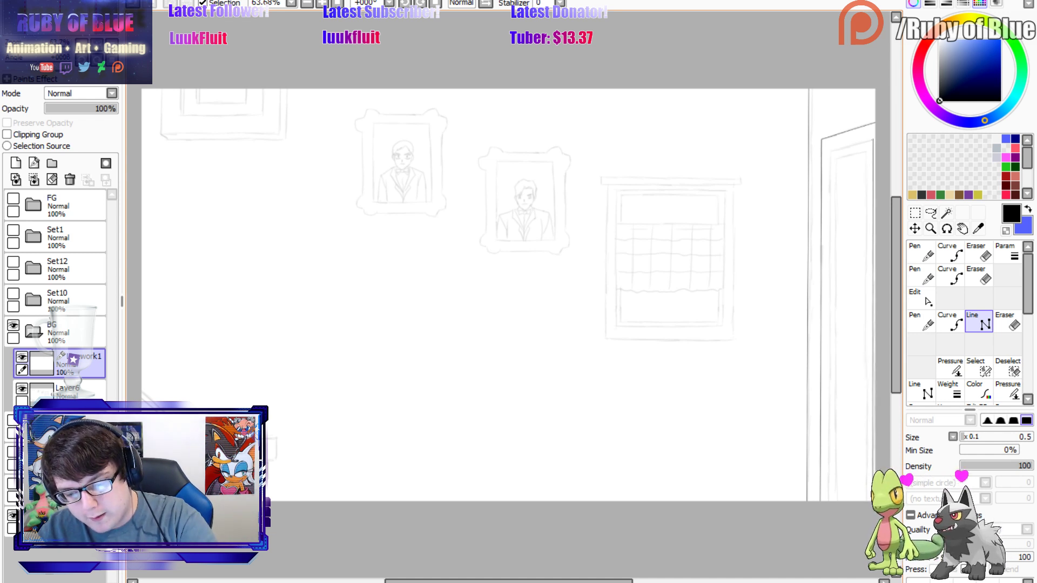
{"action": "left_click", "coordinate": [872, 139]}
{"action": "left_click", "coordinate": [831, 152]}
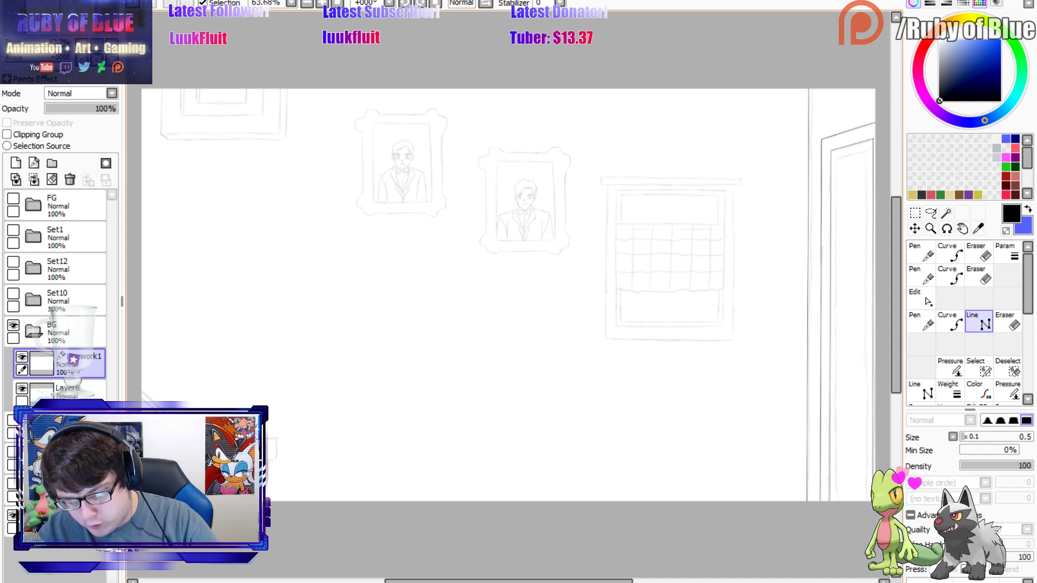
{"action": "double_click", "coordinate": [829, 511]}
{"action": "left_click", "coordinate": [837, 508]}
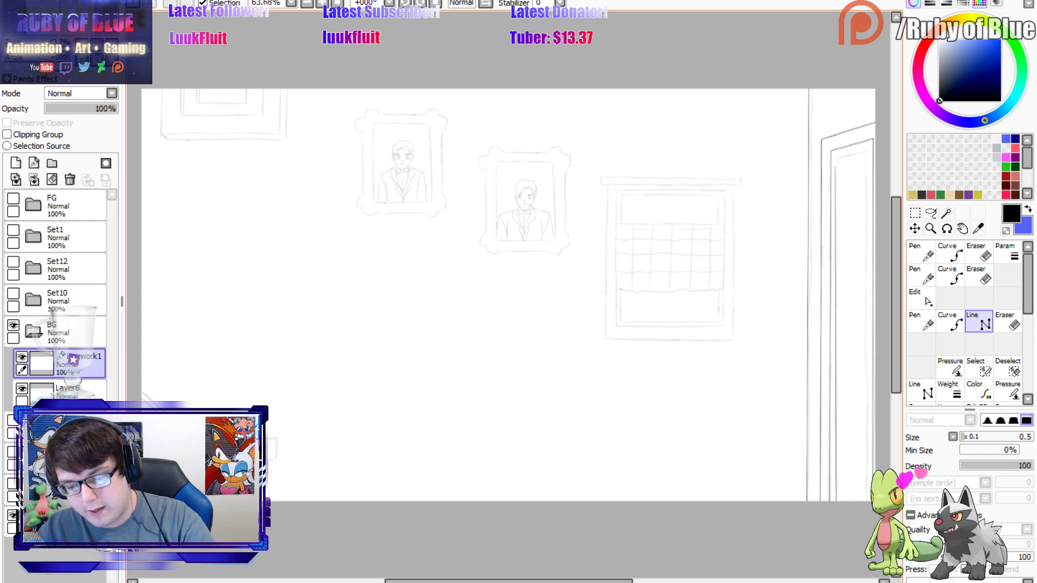
{"action": "left_click", "coordinate": [837, 159]}
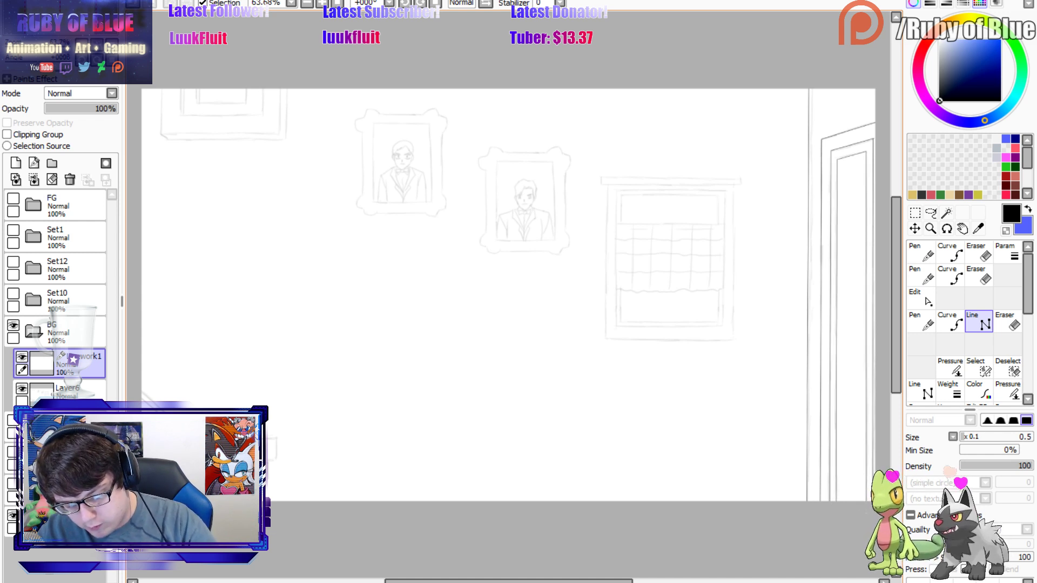
{"action": "key", "text": "Return"}
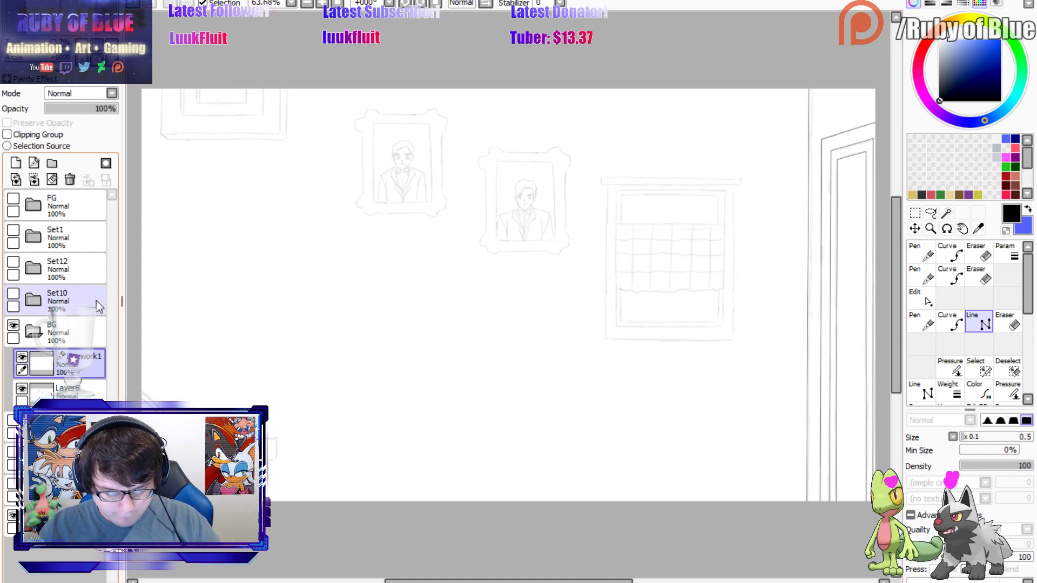
{"action": "left_click", "coordinate": [23, 357]}
{"action": "left_click", "coordinate": [23, 357]}
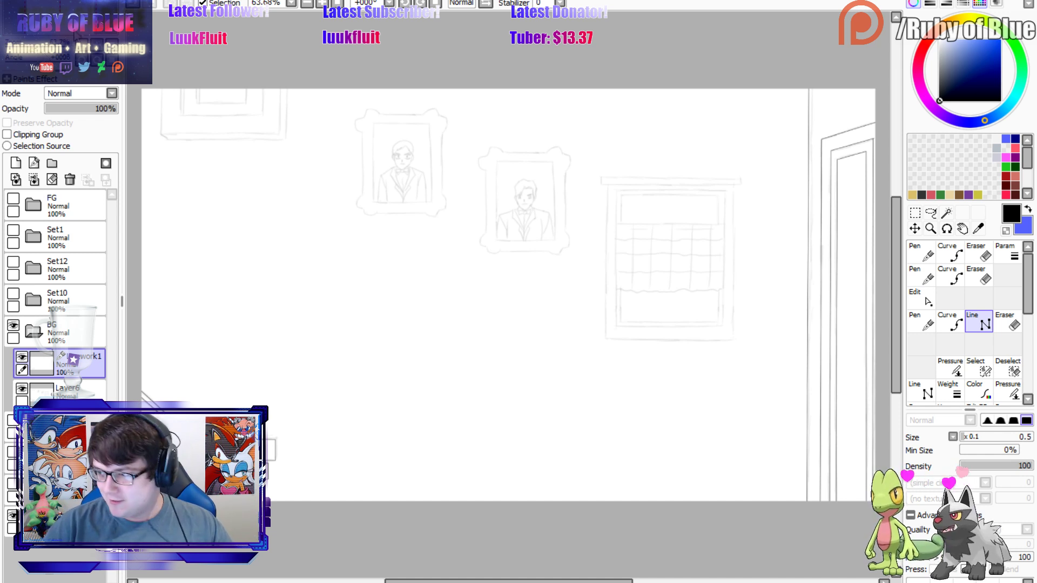
Ink the outer outline of the cropped picture frame at the wall's upper left, including its bevelled lower corner.
{"action": "key", "text": "Left"}
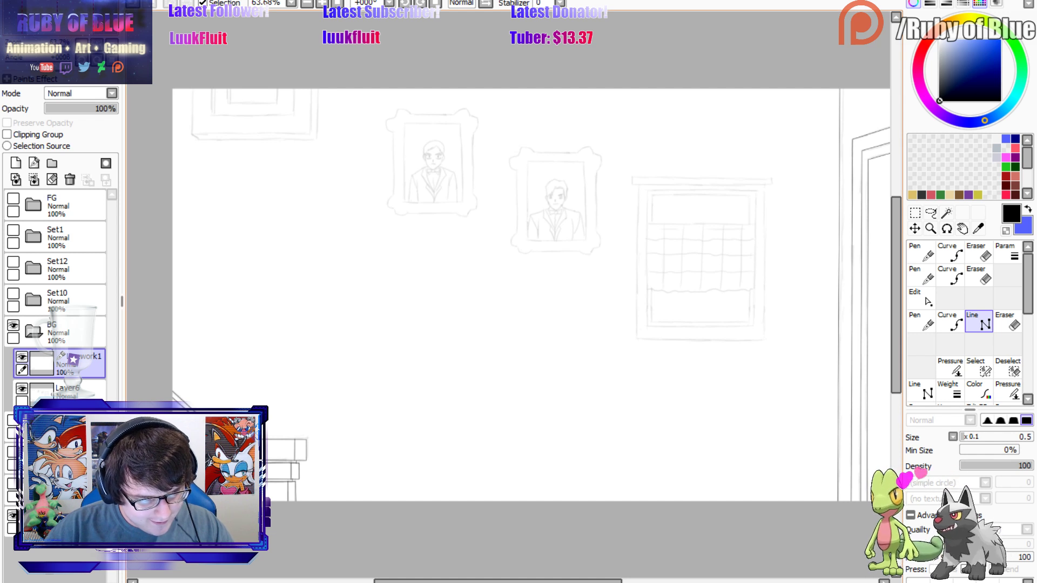
{"action": "left_click", "coordinate": [192, 134]}
{"action": "left_click", "coordinate": [200, 140]}
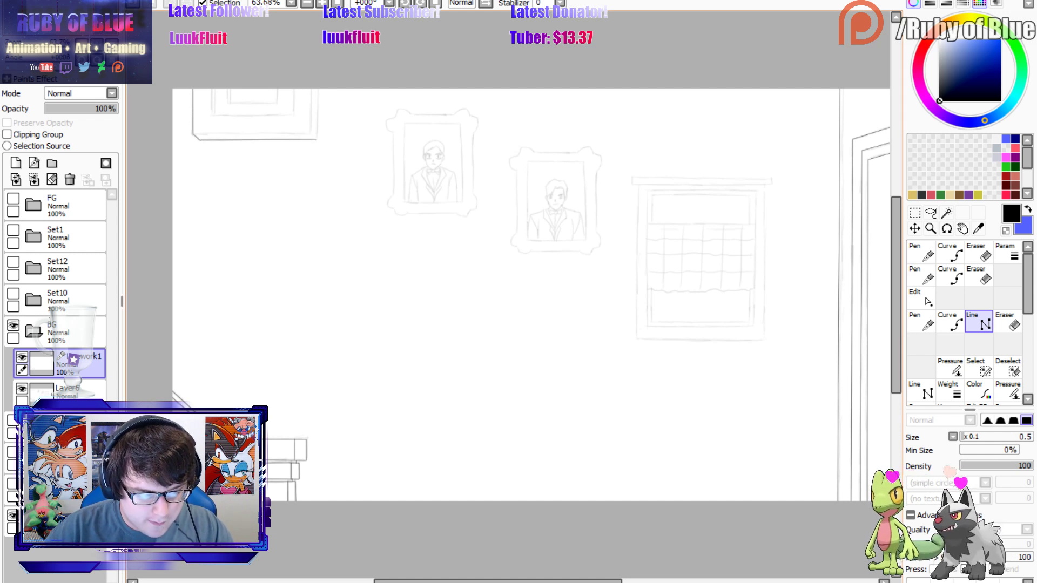
{"action": "left_click", "coordinate": [316, 140]}
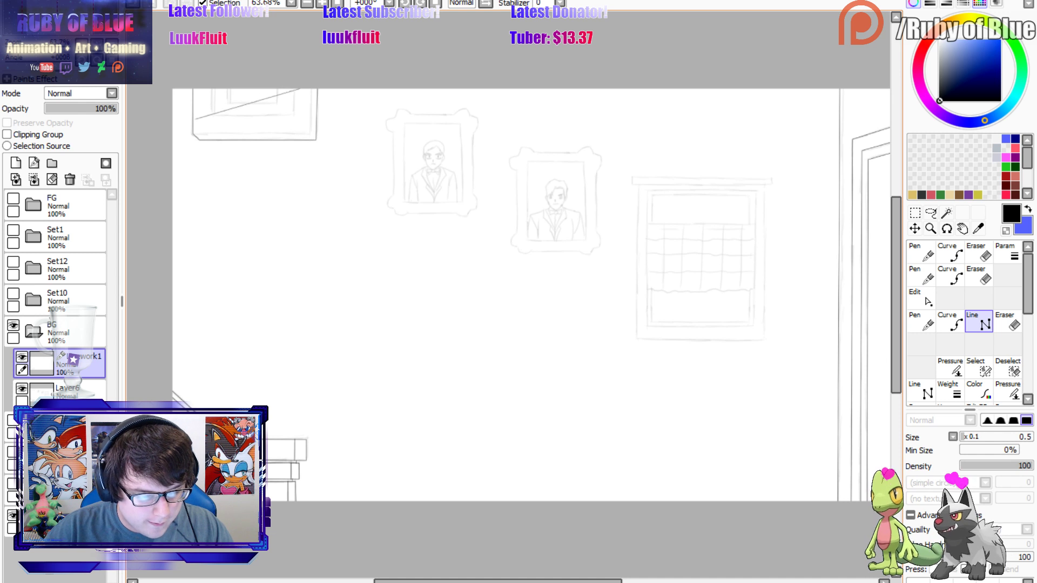
{"action": "key", "text": "Return"}
Ink the cropped picture frame's front edge and the nested rectangles inside it with straight lines.
{"action": "left_click", "coordinate": [193, 134]}
{"action": "left_click", "coordinate": [310, 133]}
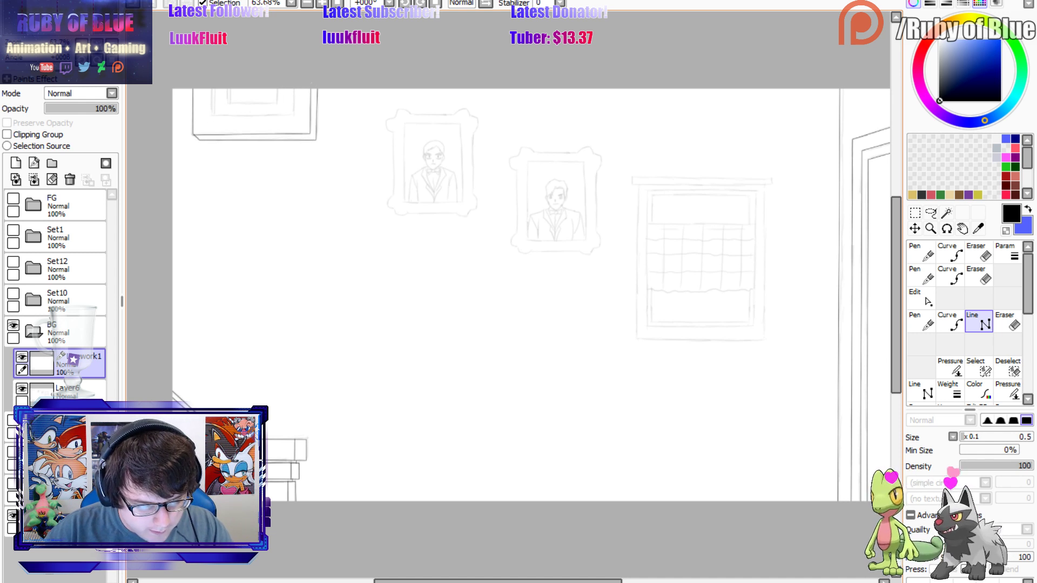
{"action": "left_click", "coordinate": [193, 135], "text": "ctrl"}
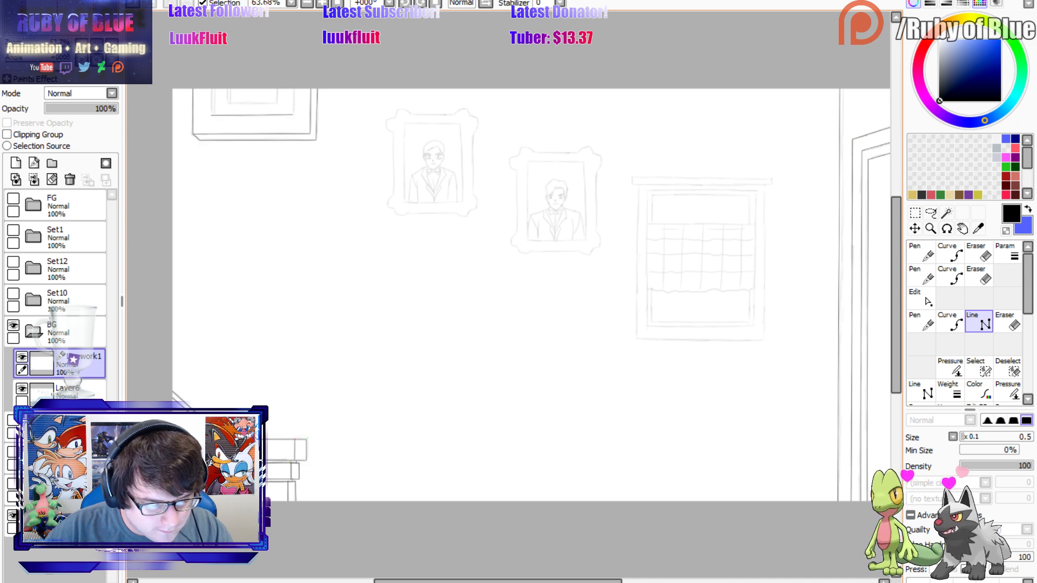
{"action": "left_click", "coordinate": [294, 115]}
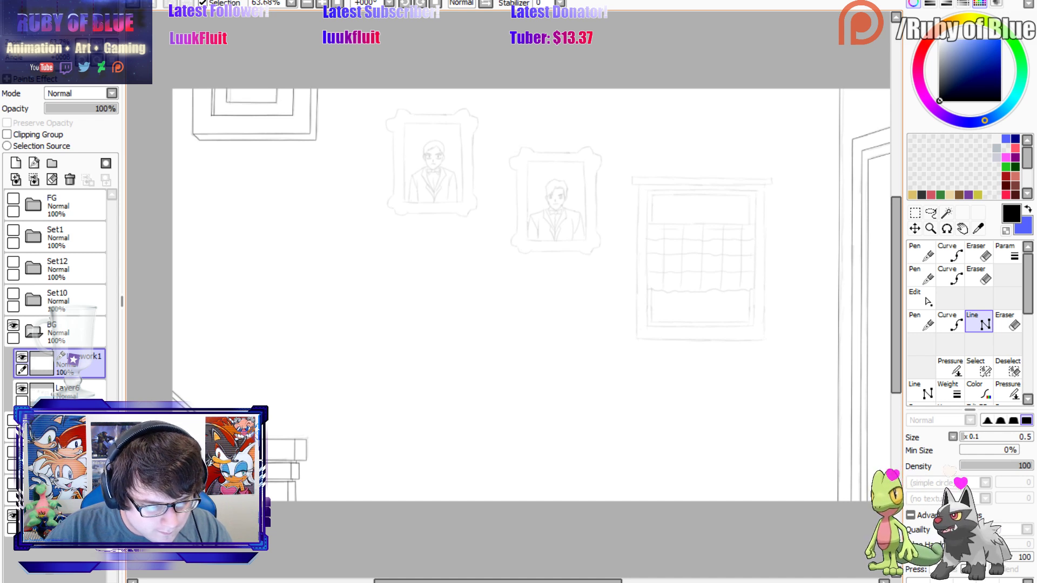
Ink the sides, bottom edge and rounded lower corners of the bow-tie portrait's ornate frame with the Curve tool.
{"action": "key", "text": "n"}
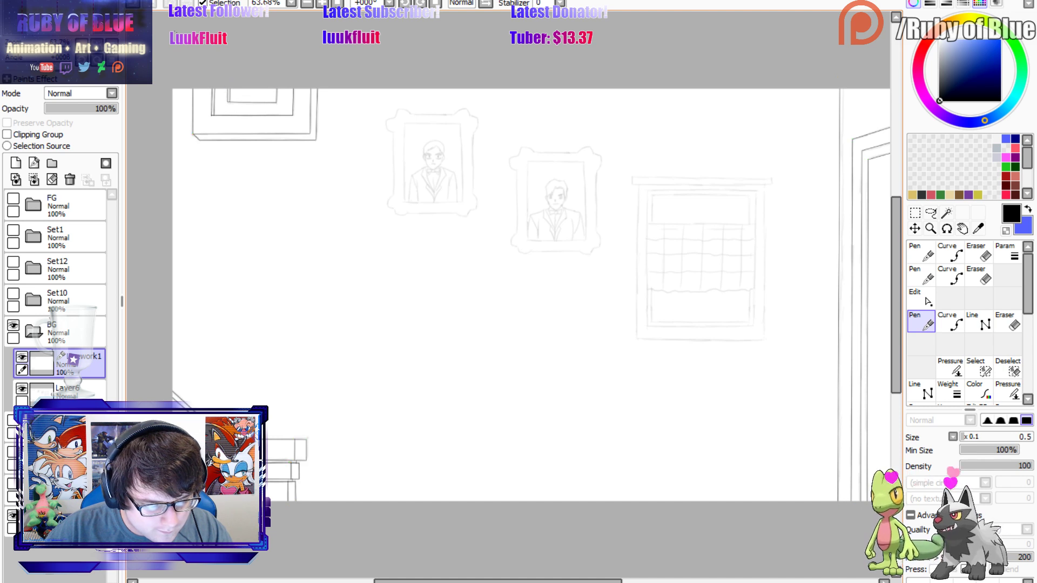
{"action": "key", "text": "l"}
{"action": "key", "text": "ctrl+plus"}
{"action": "key", "text": "ctrl+plus"}
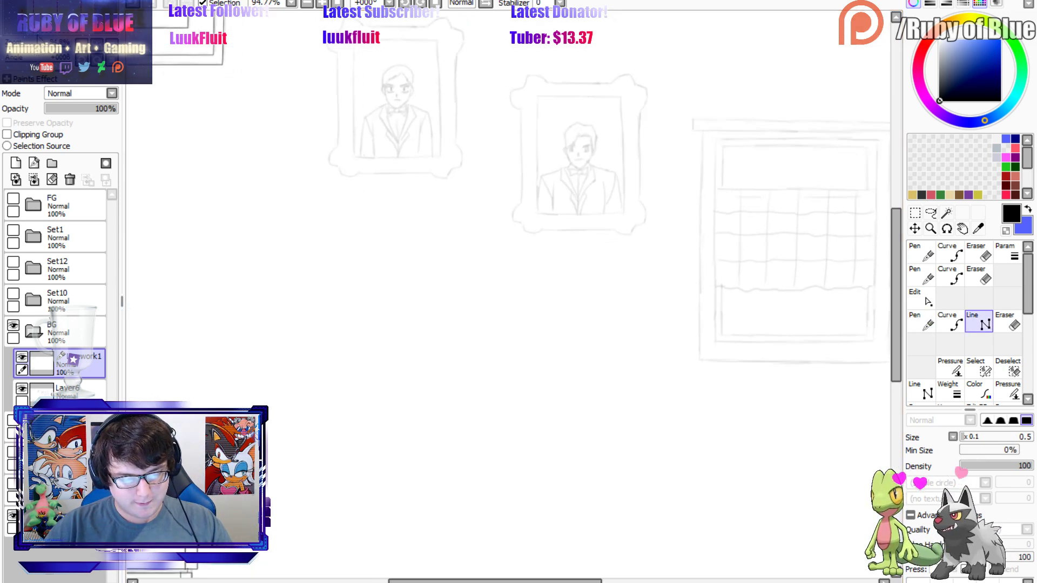
{"action": "key", "text": "ctrl+plus"}
{"action": "key", "text": "c"}
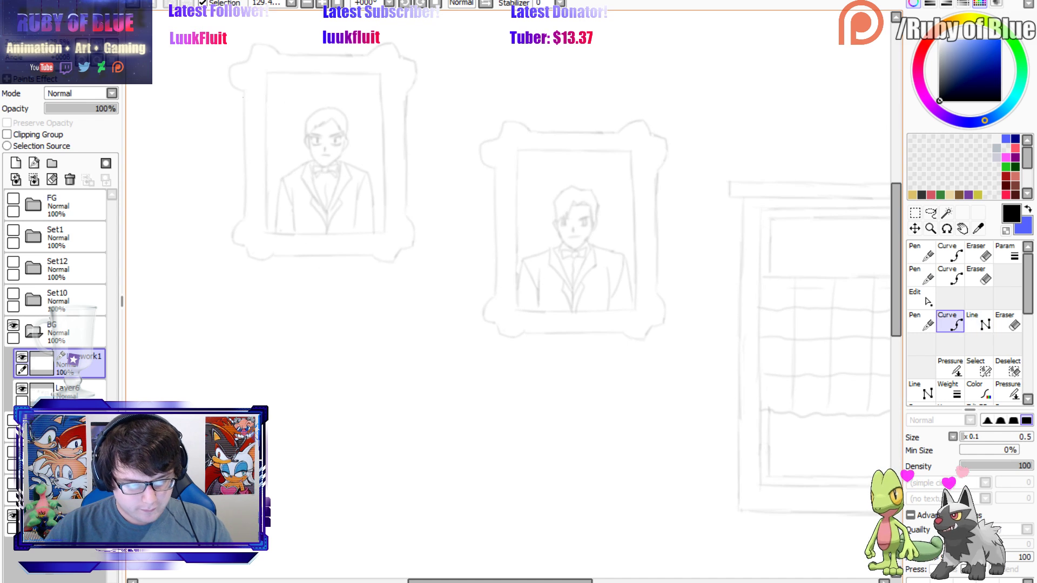
{"action": "left_click", "coordinate": [244, 90]}
{"action": "left_click", "coordinate": [242, 222]}
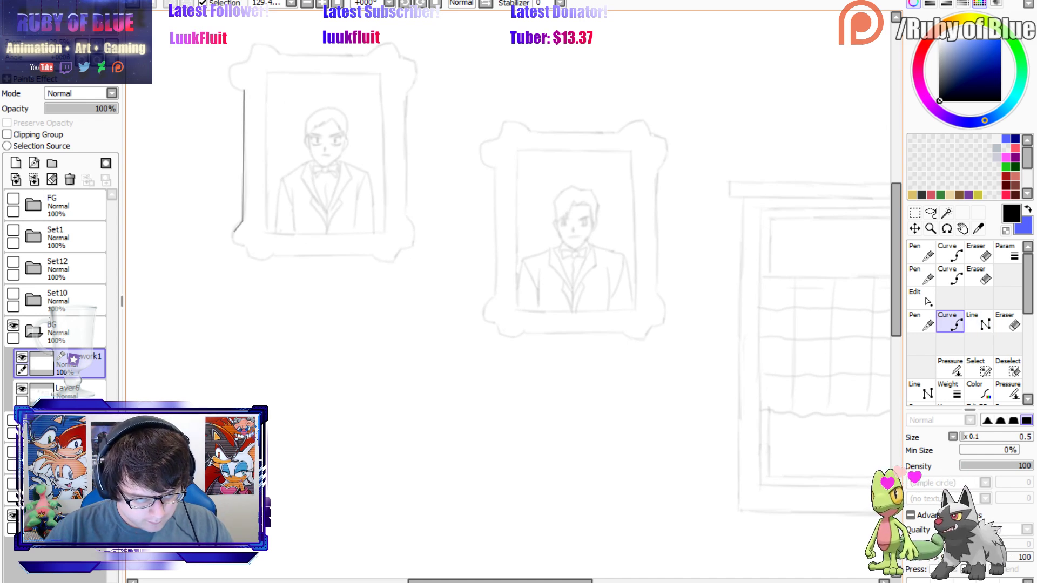
{"action": "left_click", "coordinate": [233, 240]}
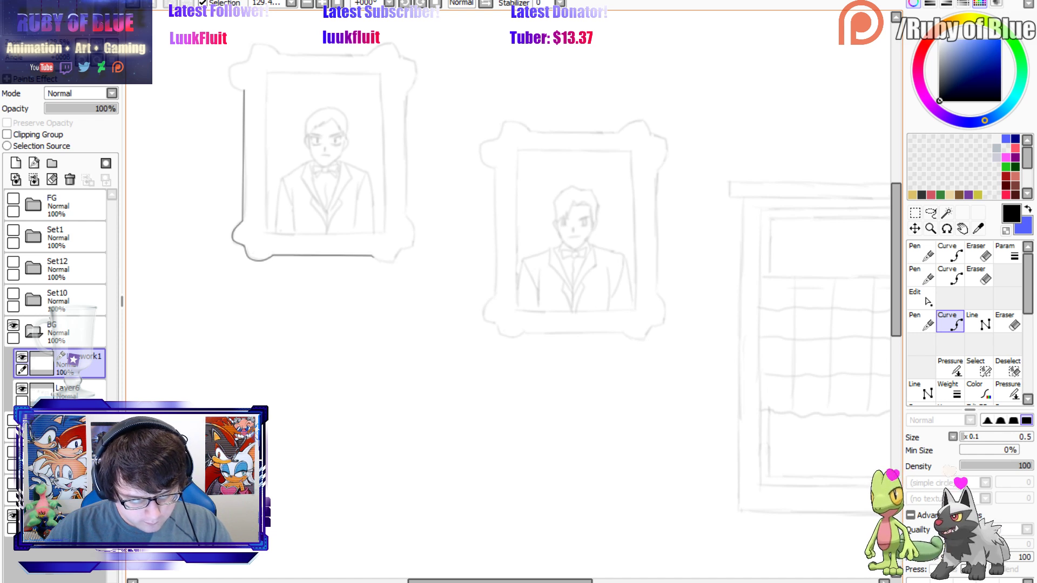
{"action": "left_click", "coordinate": [389, 263]}
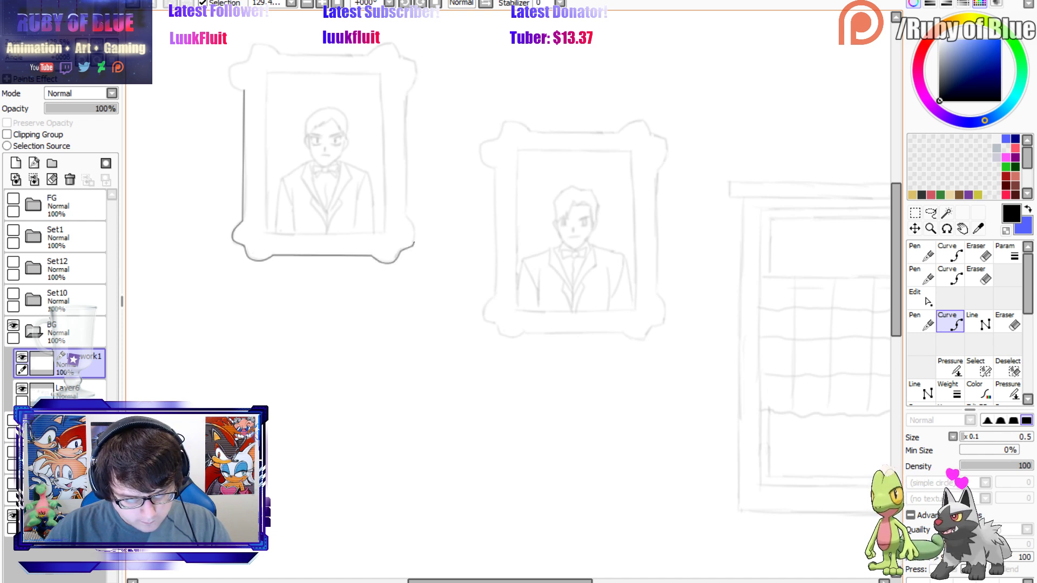
{"action": "left_click", "coordinate": [414, 232]}
{"action": "double_click", "coordinate": [405, 87]}
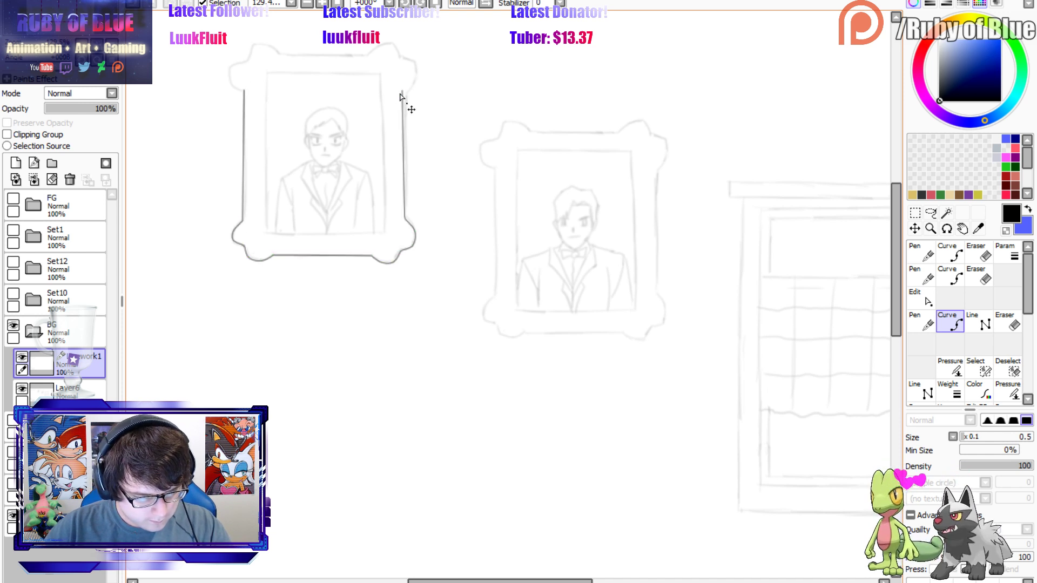
{"action": "left_click_drag", "start_coordinate": [405, 91], "coordinate": [403, 90]}
Ink the rounded upper corners and top edge of the same portrait frame, closing its outline.
{"action": "left_click", "coordinate": [244, 90]}
{"action": "left_click", "coordinate": [233, 86]}
{"action": "left_click", "coordinate": [232, 69]}
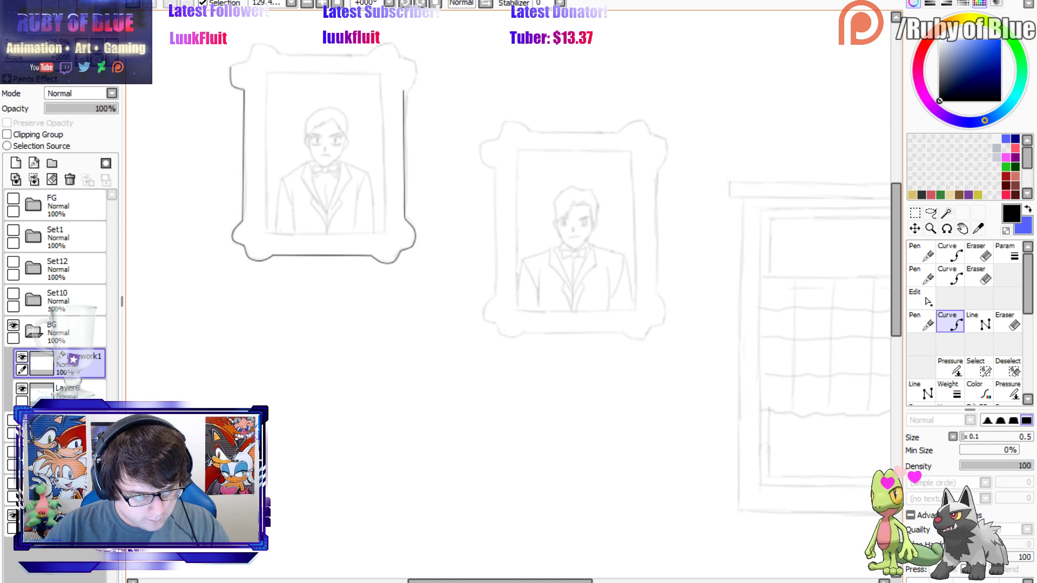
{"action": "left_click", "coordinate": [249, 62]}
{"action": "left_click", "coordinate": [253, 47]}
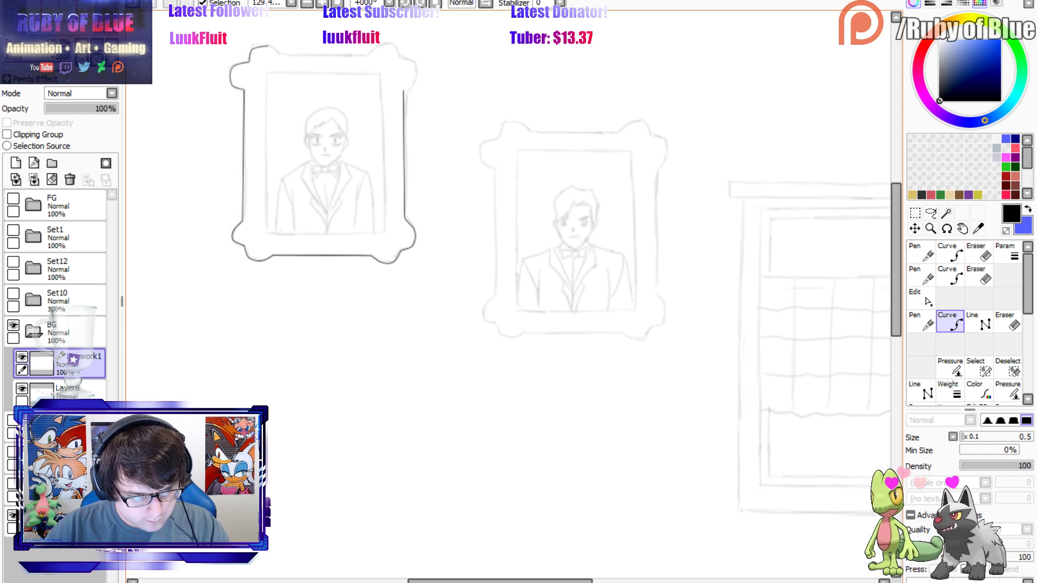
{"action": "left_click", "coordinate": [278, 54]}
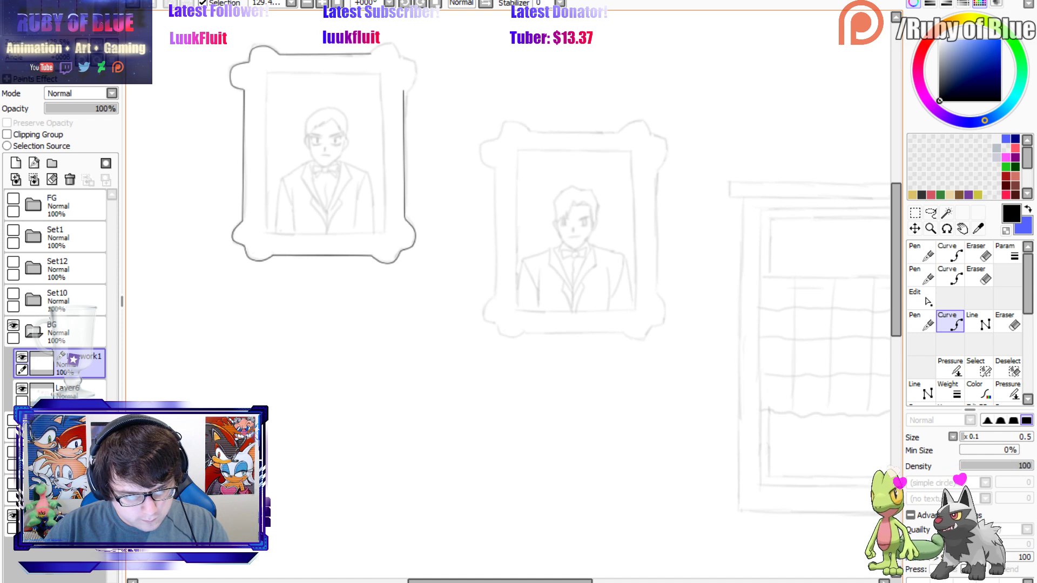
{"action": "left_click", "coordinate": [378, 54]}
{"action": "left_click", "coordinate": [396, 44]}
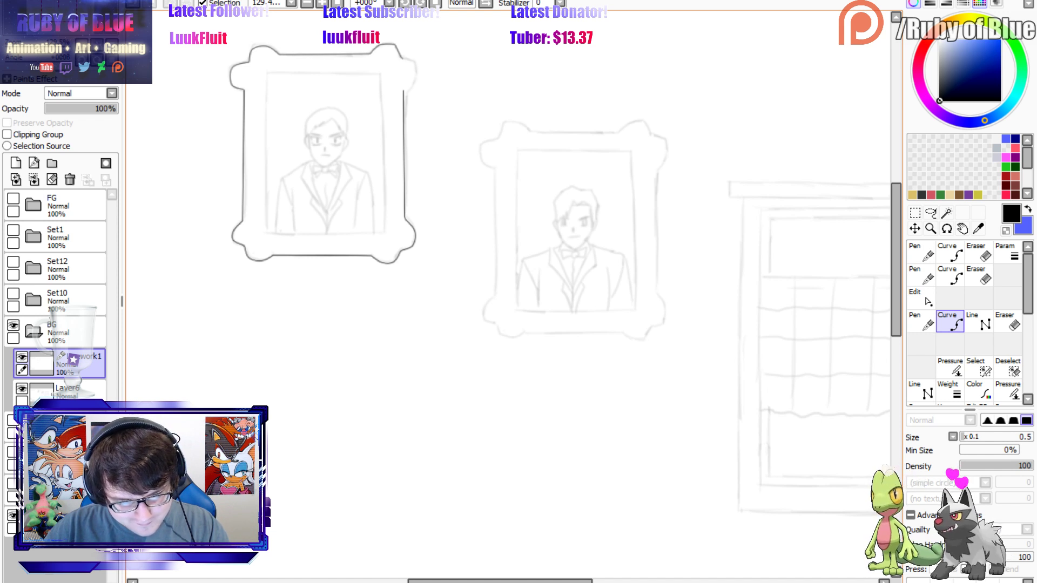
{"action": "left_click", "coordinate": [415, 66]}
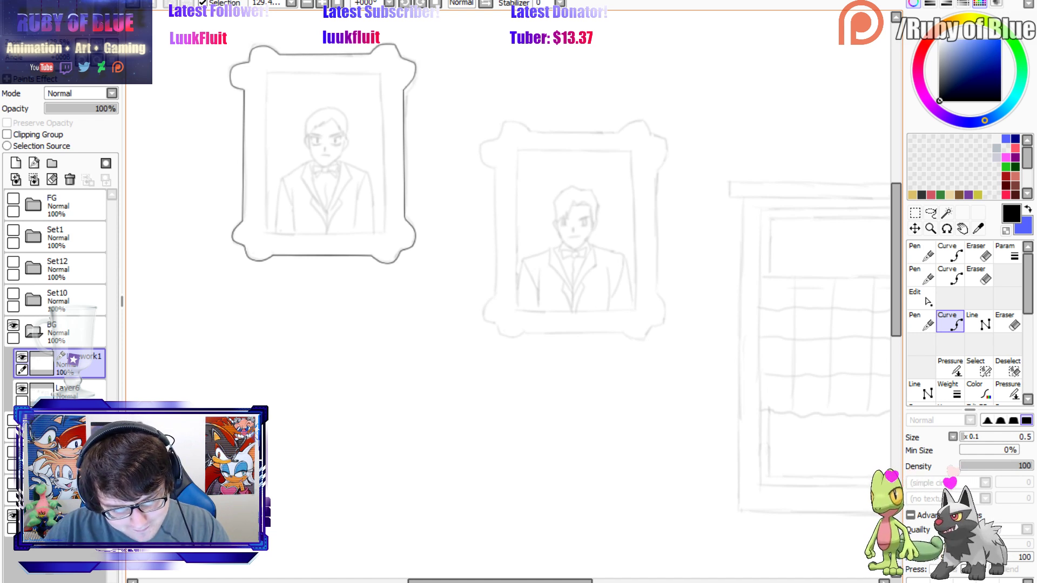
{"action": "double_click", "coordinate": [404, 91]}
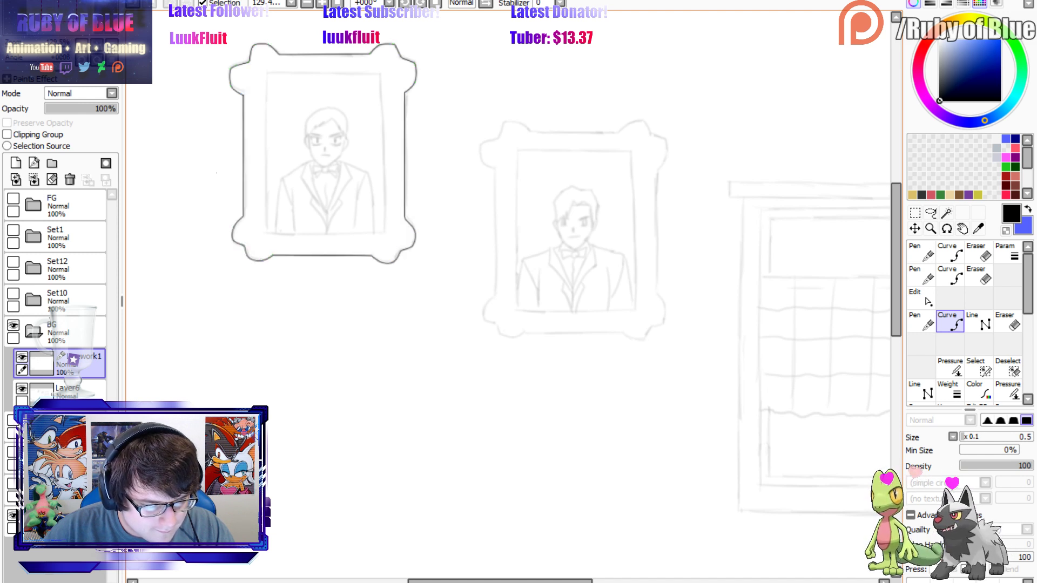
Select the control points of the portrait frame's lower-right corner and shift them slightly outward.
{"action": "left_click_drag", "start_coordinate": [452, 297], "coordinate": [364, 214]}
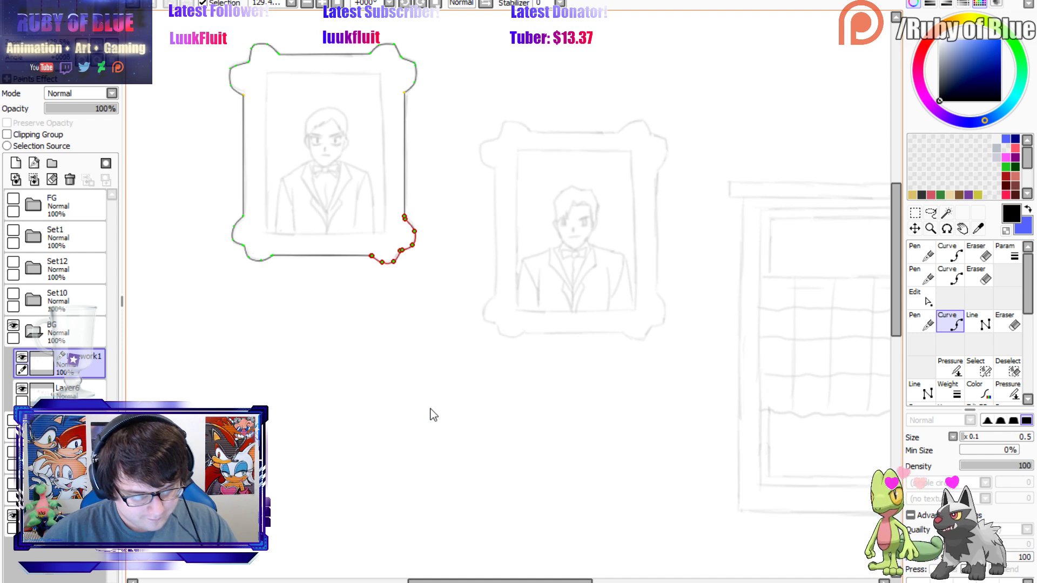
{"action": "left_click_drag", "start_coordinate": [371, 256], "coordinate": [374, 257]}
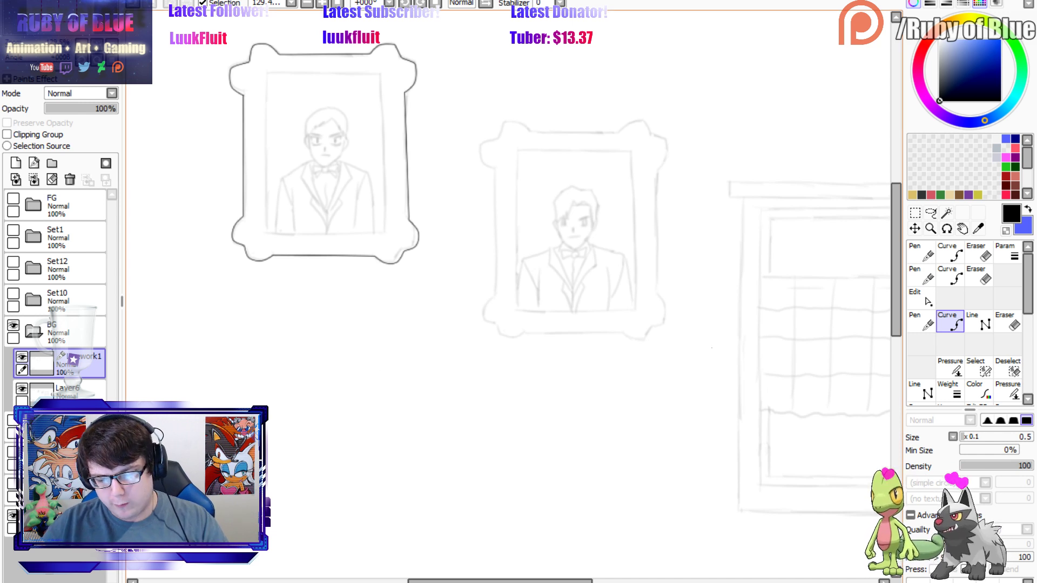
Set the linework Edit tool to Translate CP, and toggle the linework layer's visibility to check the inked frame.
{"action": "key", "text": "ctrl+shift"}
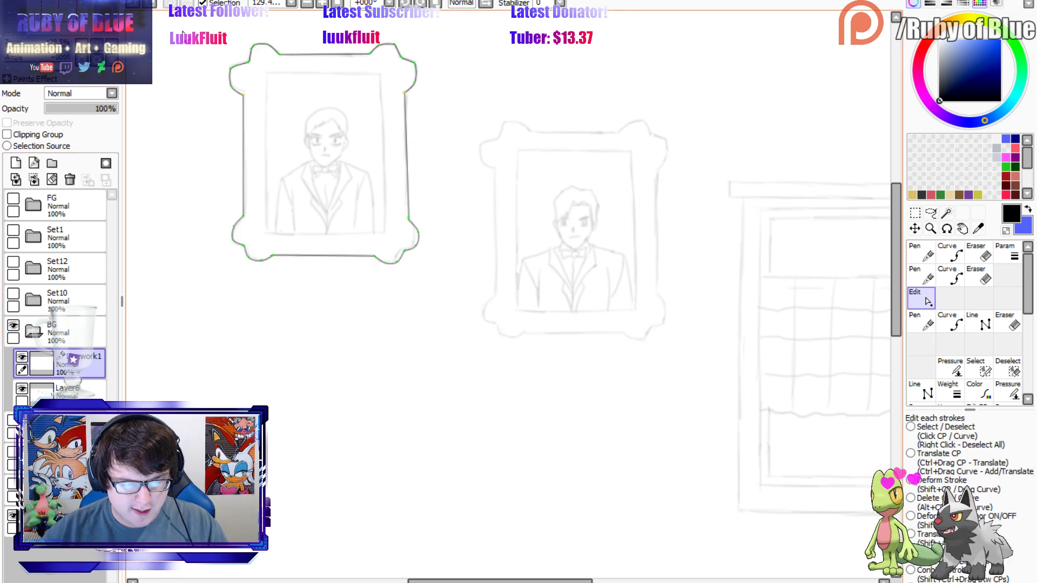
{"action": "left_click", "coordinate": [911, 454]}
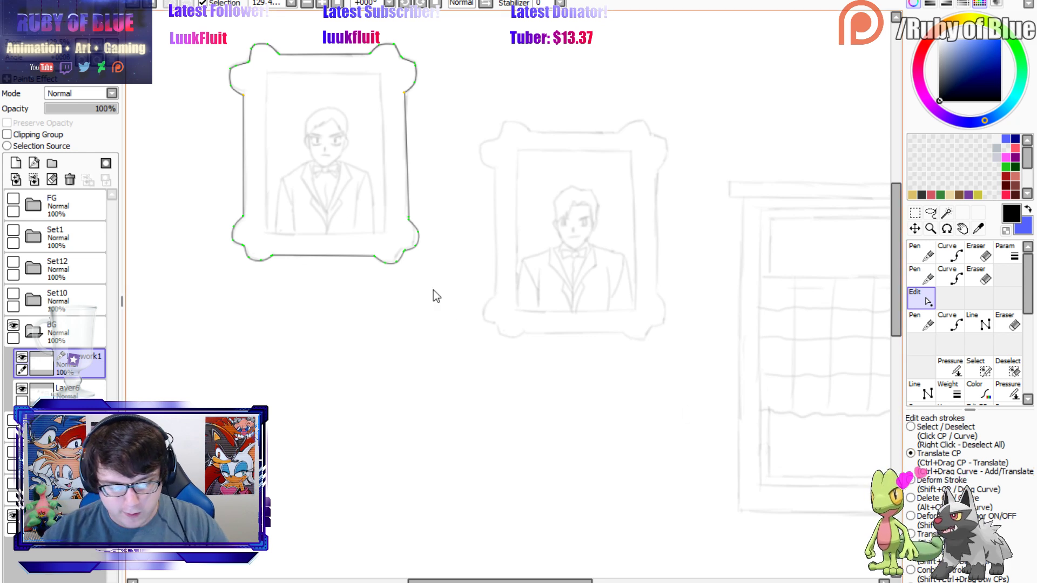
{"action": "key", "text": "n"}
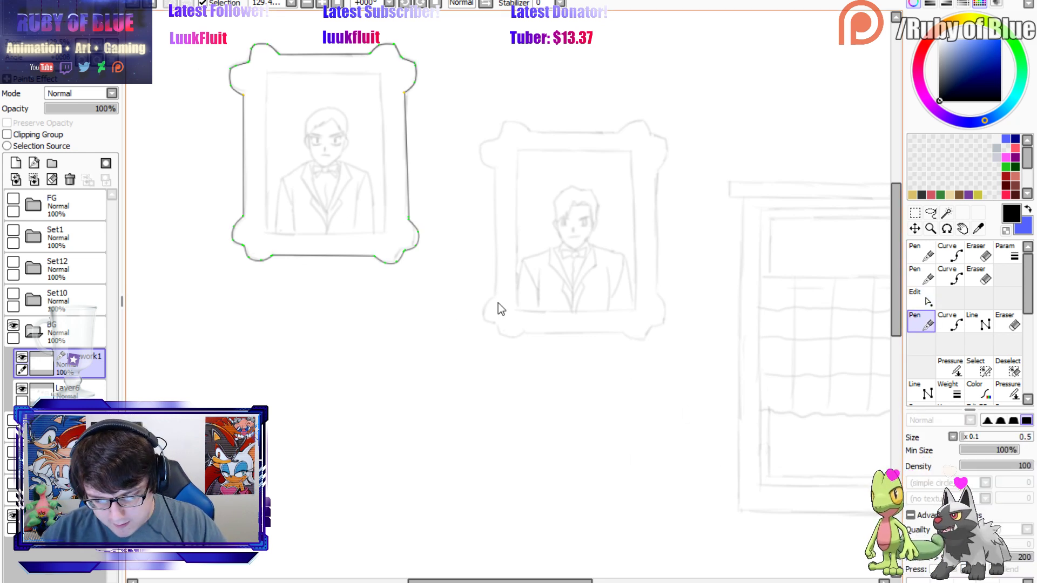
{"action": "key", "text": "c"}
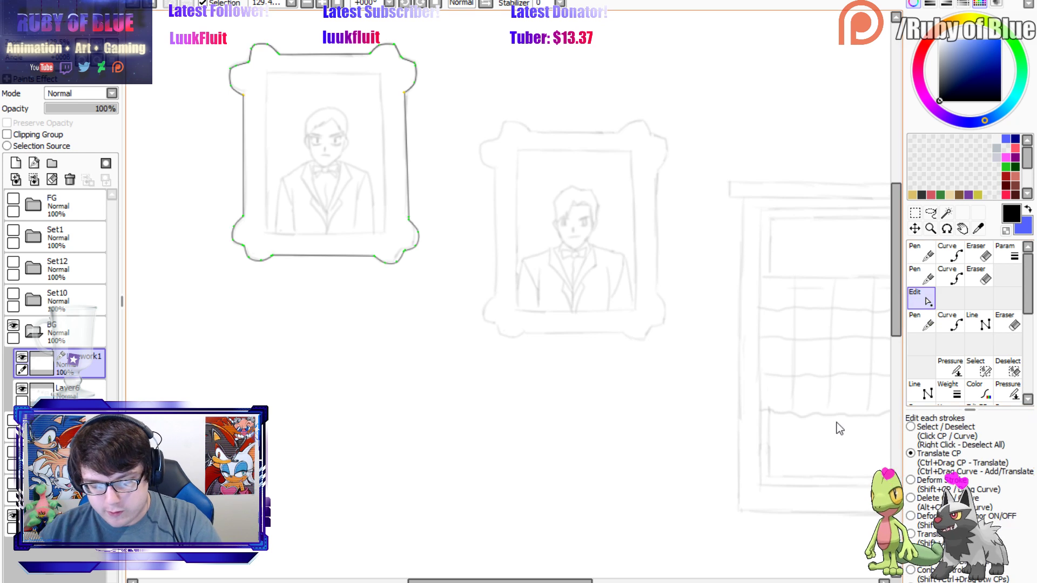
{"action": "key", "text": "n"}
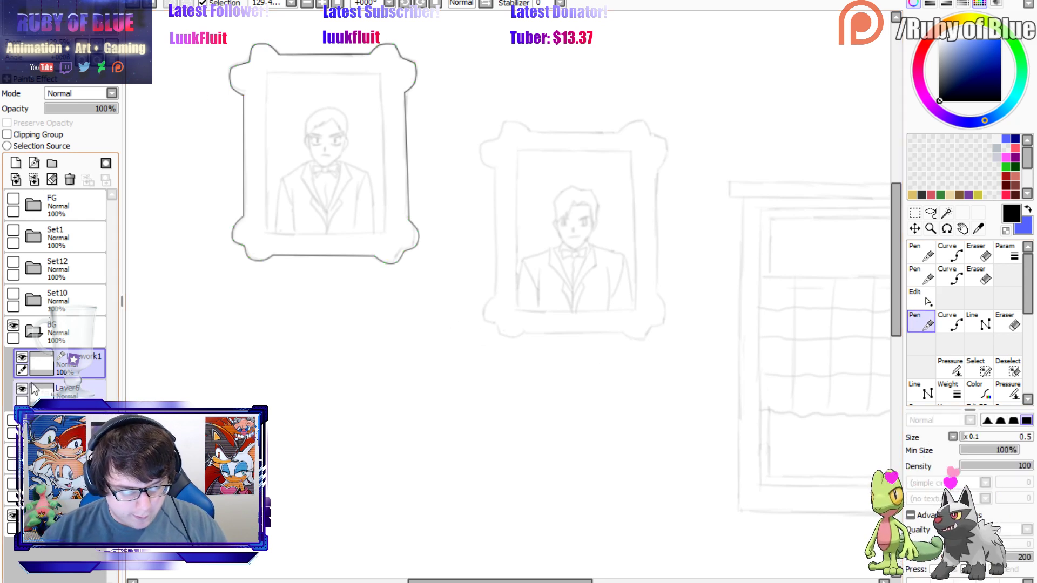
{"action": "left_click", "coordinate": [21, 357]}
{"action": "left_click", "coordinate": [22, 357]}
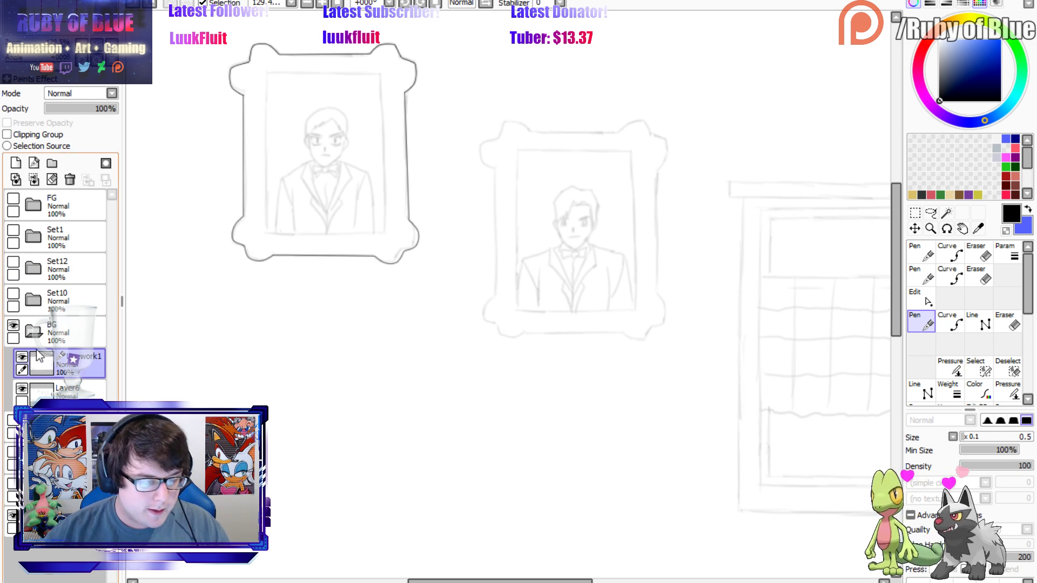
Toggle the visibility of the sketch layer and the linework layer to compare the inked frame with its sketch.
{"action": "left_click", "coordinate": [21, 389]}
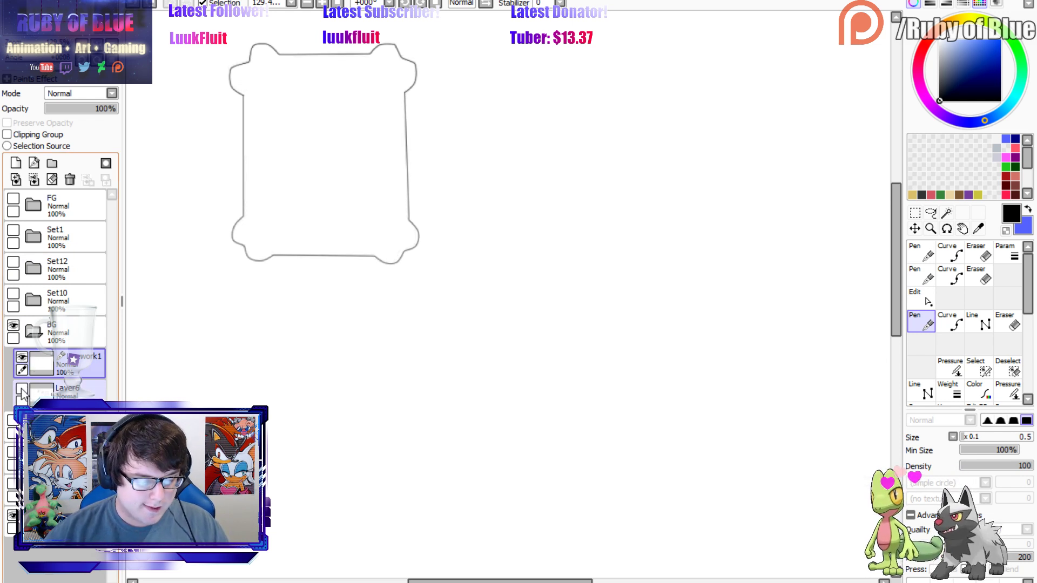
{"action": "left_click", "coordinate": [21, 389]}
{"action": "left_click", "coordinate": [22, 357]}
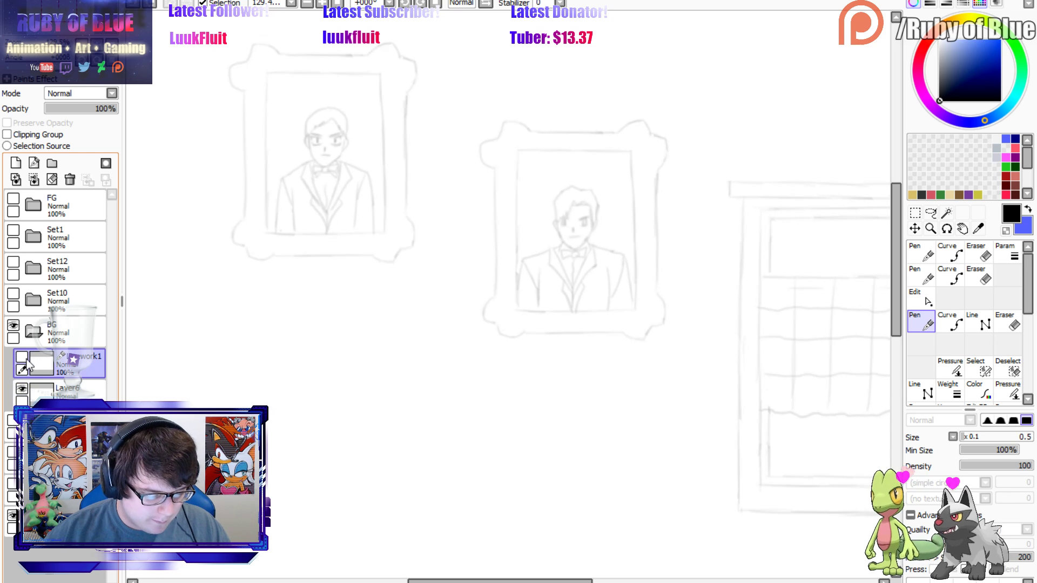
{"action": "left_click", "coordinate": [22, 357]}
{"action": "left_click", "coordinate": [25, 361]}
{"action": "left_click", "coordinate": [26, 361]}
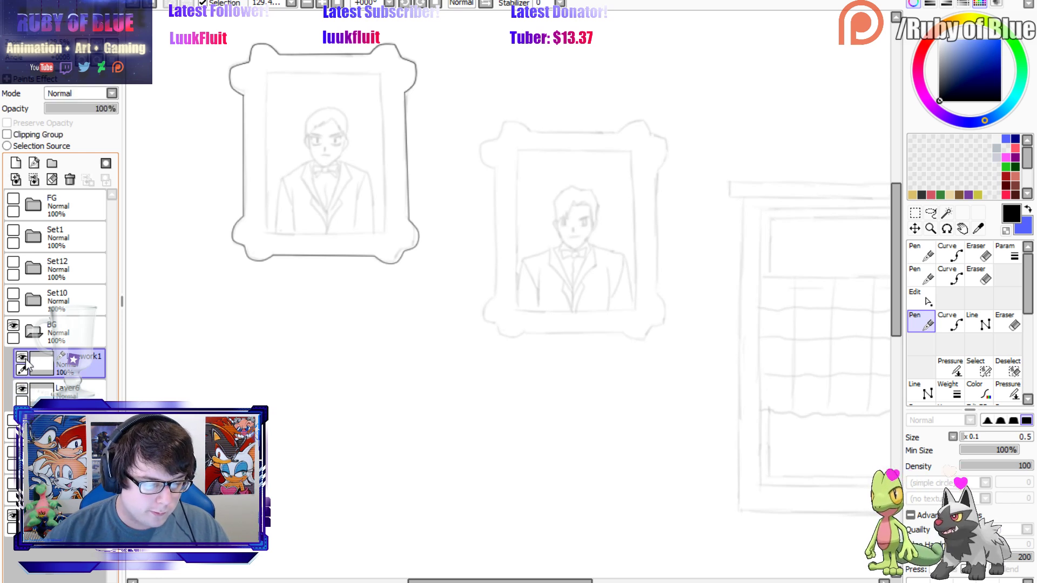
{"action": "left_click", "coordinate": [22, 389]}
{"action": "left_click", "coordinate": [21, 389]}
{"action": "left_click", "coordinate": [24, 359]}
{"action": "left_click", "coordinate": [24, 359]}
Duplicate the inked ornate frame outline and place the copy over the sketched frame of the second portrait.
{"action": "key", "text": "ctrl"}
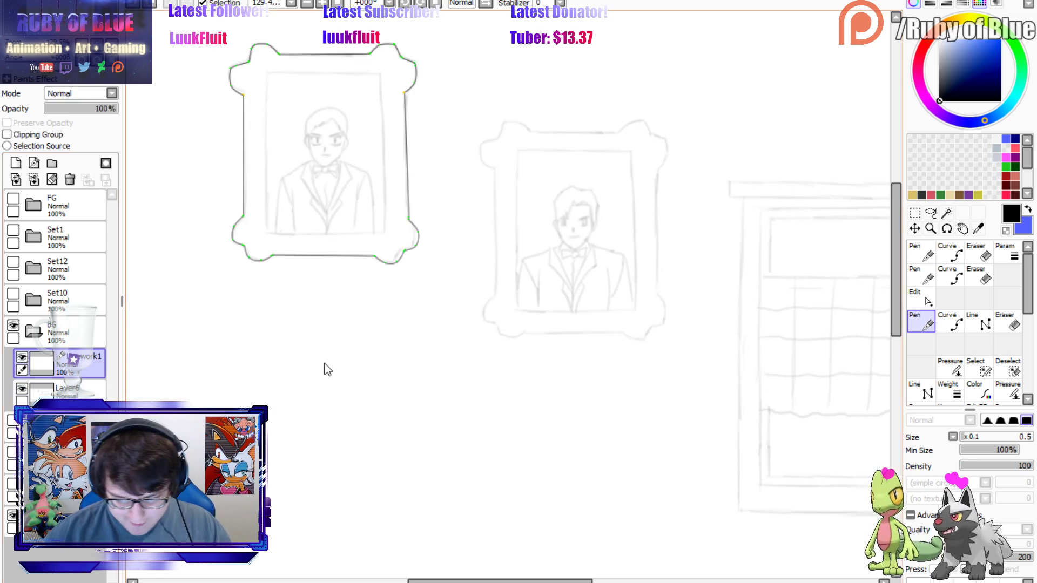
{"action": "left_click_drag", "start_coordinate": [498, 347], "coordinate": [205, 41]}
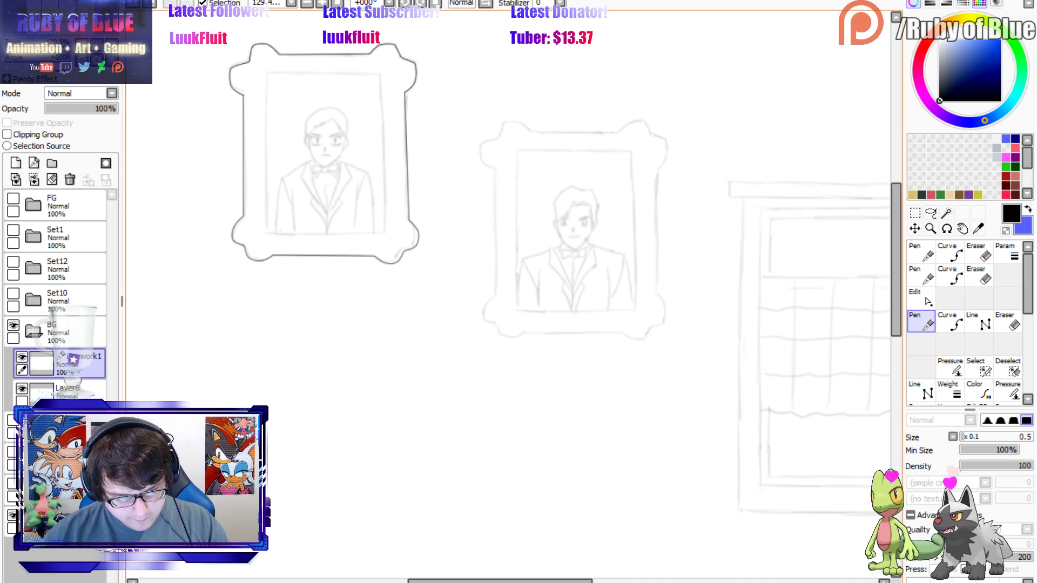
{"action": "left_click", "coordinate": [921, 298]}
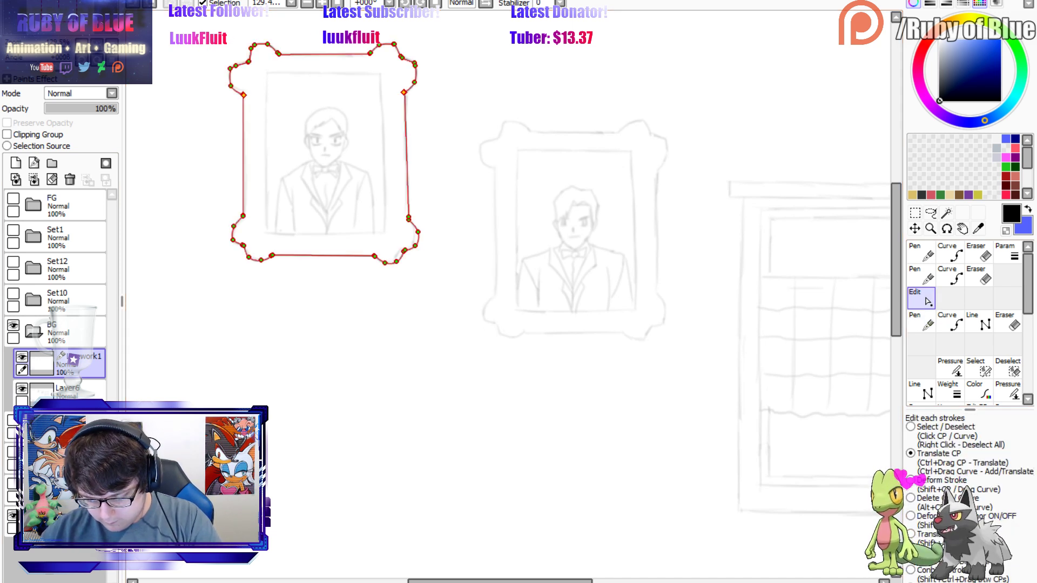
{"action": "left_click_drag", "start_coordinate": [319, 250], "coordinate": [572, 334]}
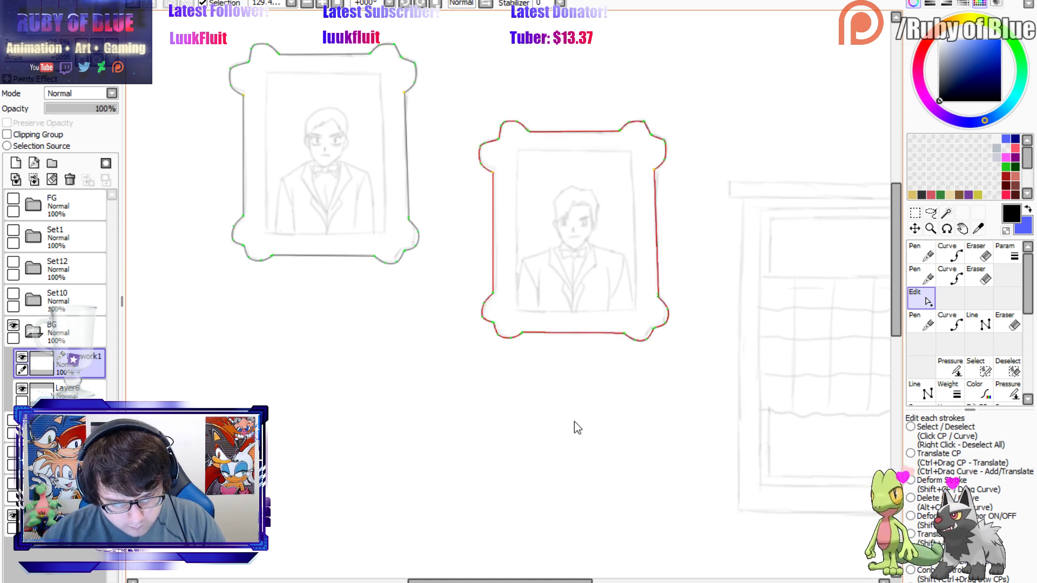
{"action": "key", "text": "c"}
{"action": "key", "text": "l"}
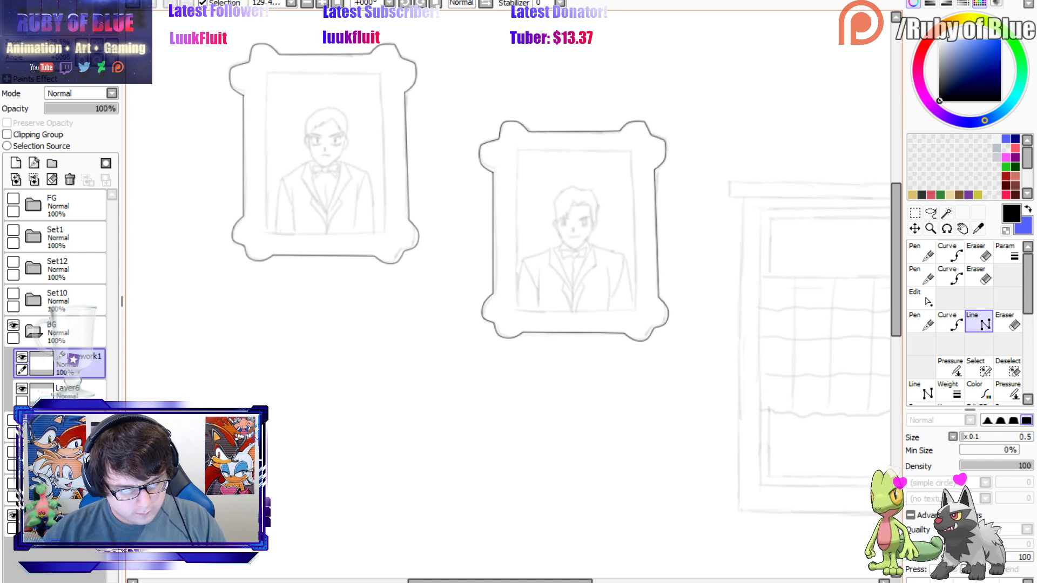
Select the upper-corner control points of both portrait frames and nudge them slightly sideways to fit the sketch.
{"action": "scroll", "coordinate": [508, 294], "scroll_direction": "down", "scroll_amount": 7}
{"action": "scroll", "coordinate": [508, 295], "scroll_direction": "up", "scroll_amount": 5}
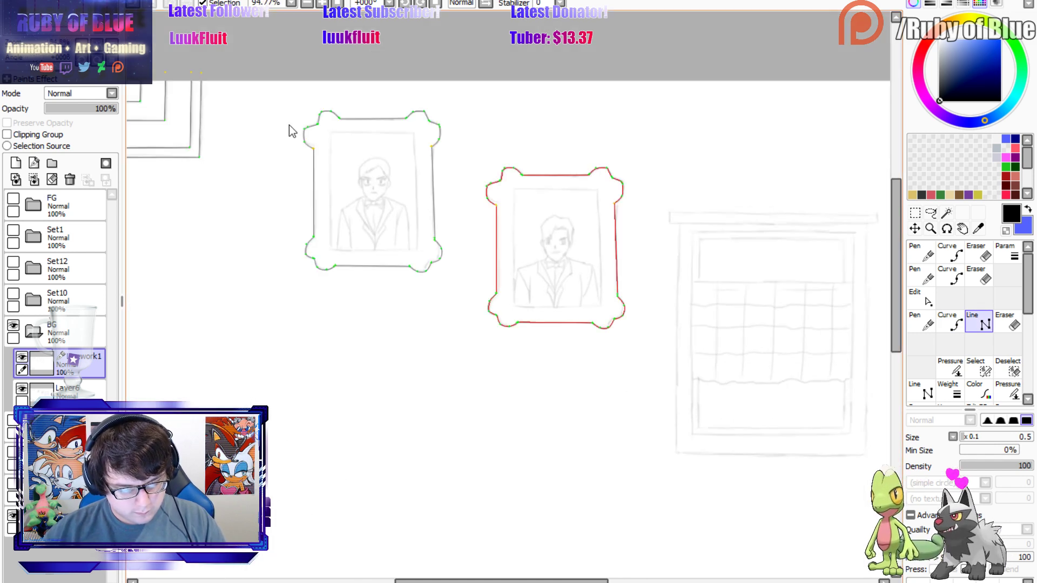
{"action": "left_click_drag", "start_coordinate": [271, 81], "coordinate": [639, 199]}
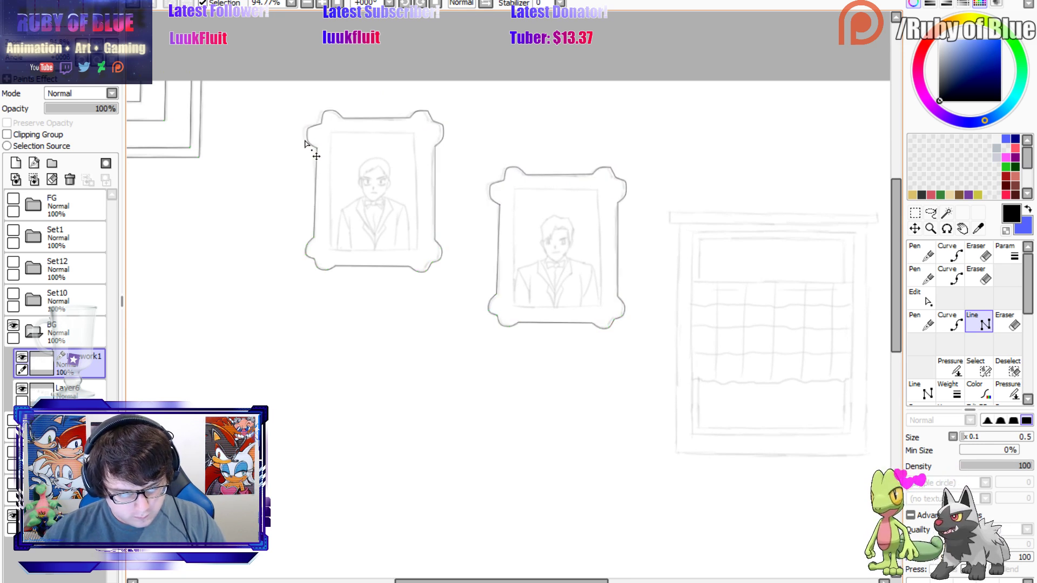
{"action": "left_click_drag", "start_coordinate": [306, 142], "coordinate": [303, 141]}
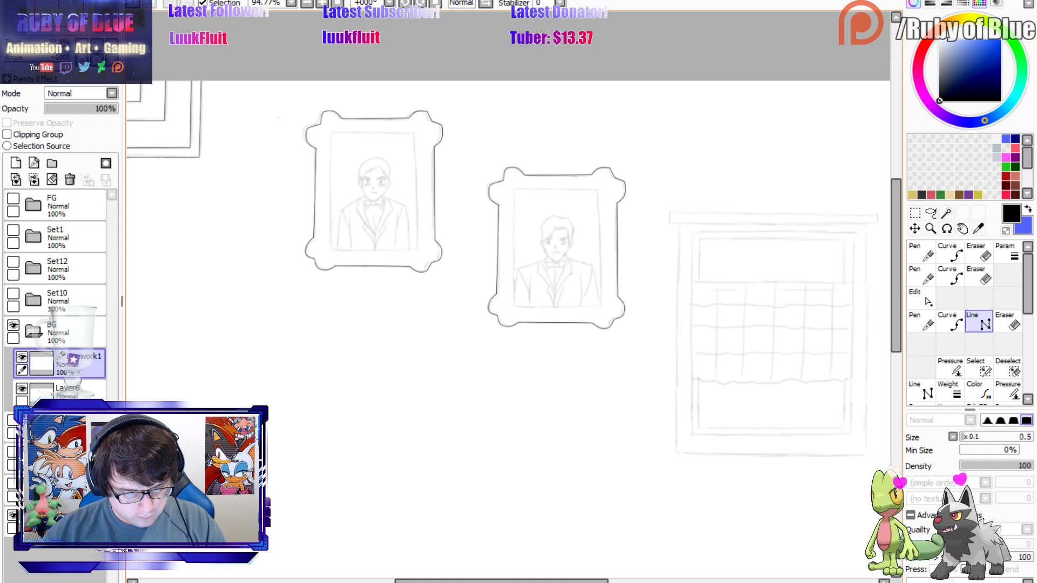
{"action": "left_click_drag", "start_coordinate": [470, 125], "coordinate": [522, 195]}
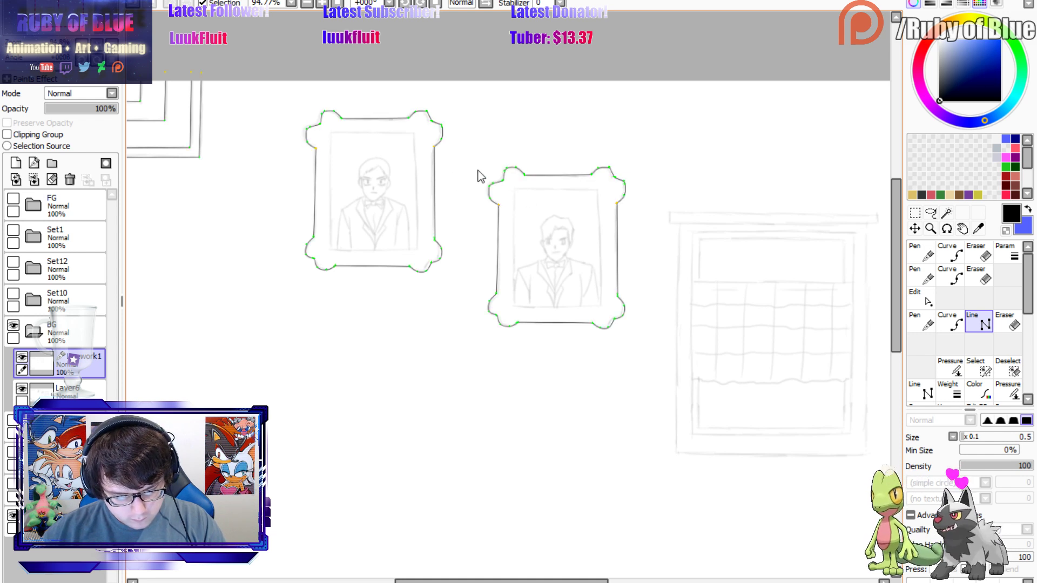
{"action": "left_click_drag", "start_coordinate": [478, 162], "coordinate": [485, 198]}
{"action": "left_click_drag", "start_coordinate": [281, 107], "coordinate": [357, 162]}
{"action": "left_click_drag", "start_coordinate": [303, 140], "coordinate": [301, 142]}
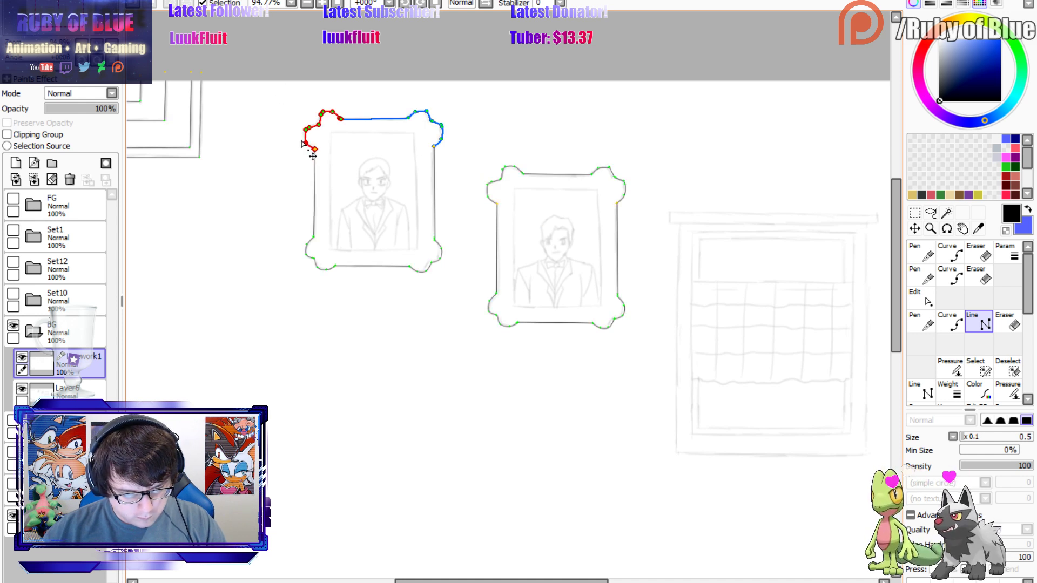
Ink the inner rectangle of the first portrait's frame with the Line tool and align its lower-left corner point.
{"action": "left_click_drag", "start_coordinate": [302, 143], "coordinate": [330, 241]}
{"action": "key", "text": "ctrl+z"}
{"action": "left_click", "coordinate": [331, 249]}
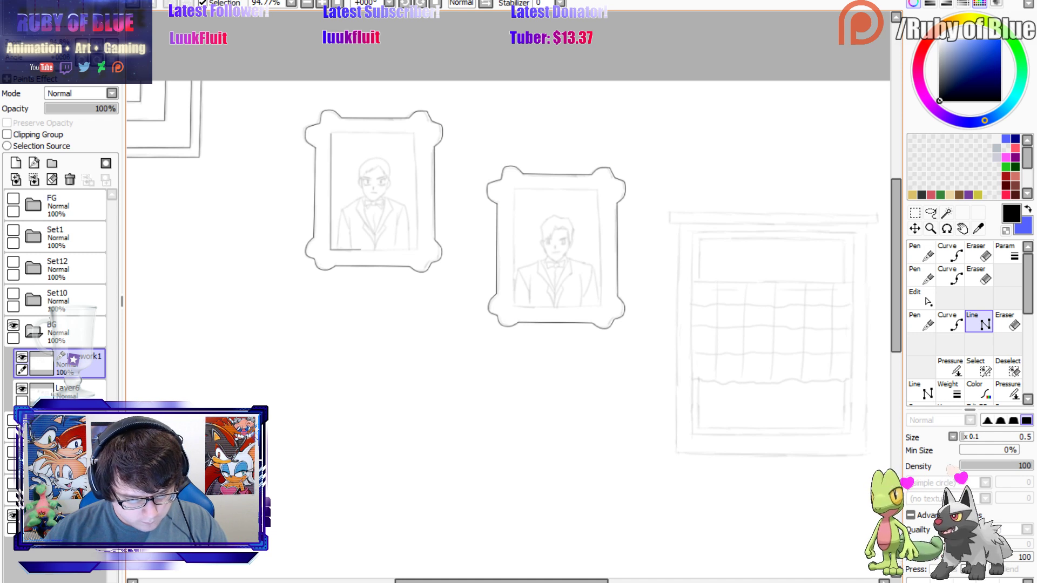
{"action": "left_click", "coordinate": [416, 249]}
{"action": "left_click", "coordinate": [416, 133]}
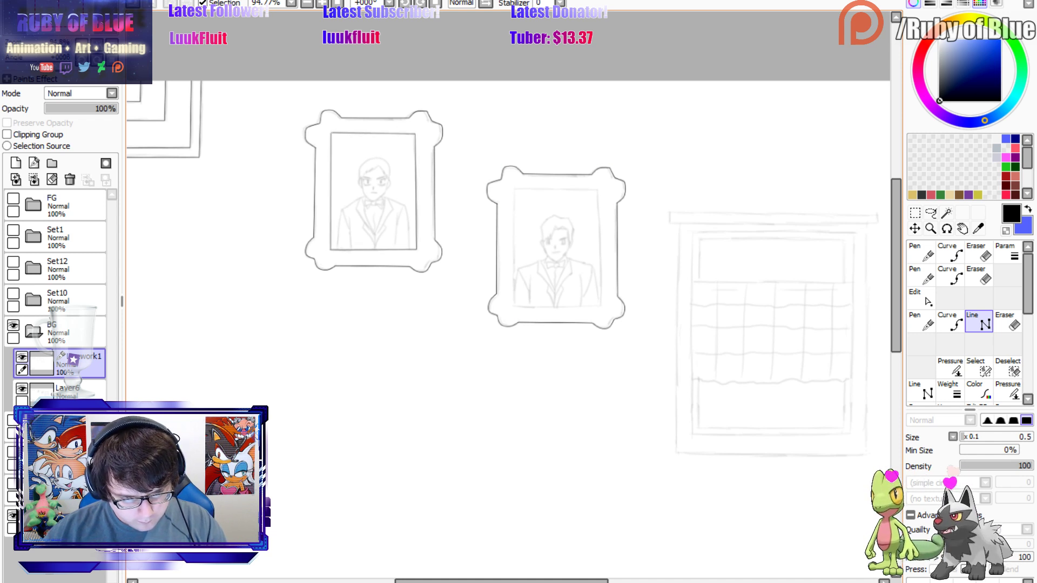
{"action": "double_click", "coordinate": [330, 133]}
{"action": "key", "text": "n"}
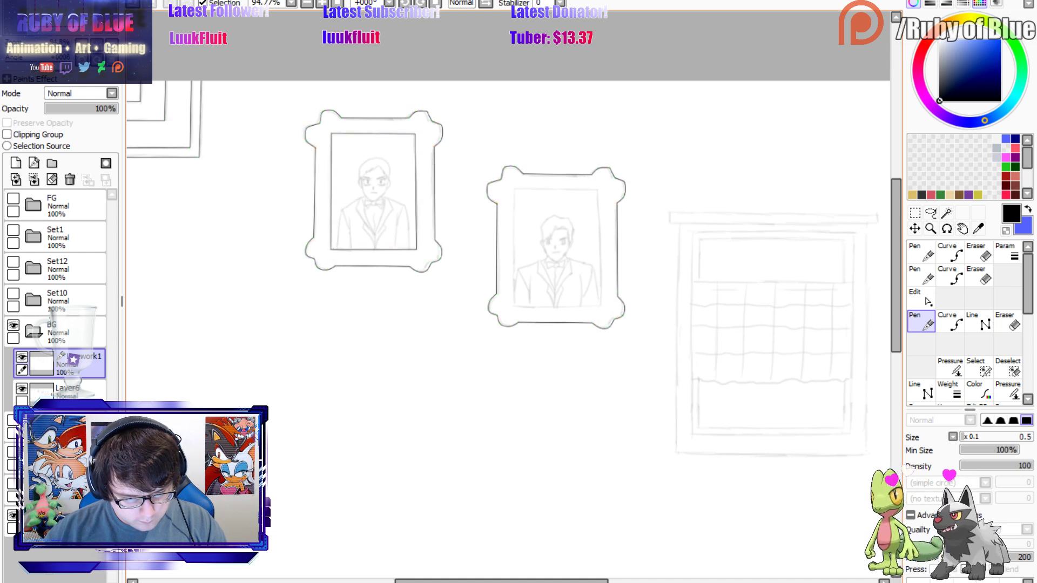
{"action": "left_click_drag", "start_coordinate": [330, 249], "coordinate": [331, 249], "text": "ctrl"}
Ink the inner rectangle of the second portrait's frame with straight lines through its four corners.
{"action": "key", "text": "l"}
{"action": "left_click", "coordinate": [598, 190]}
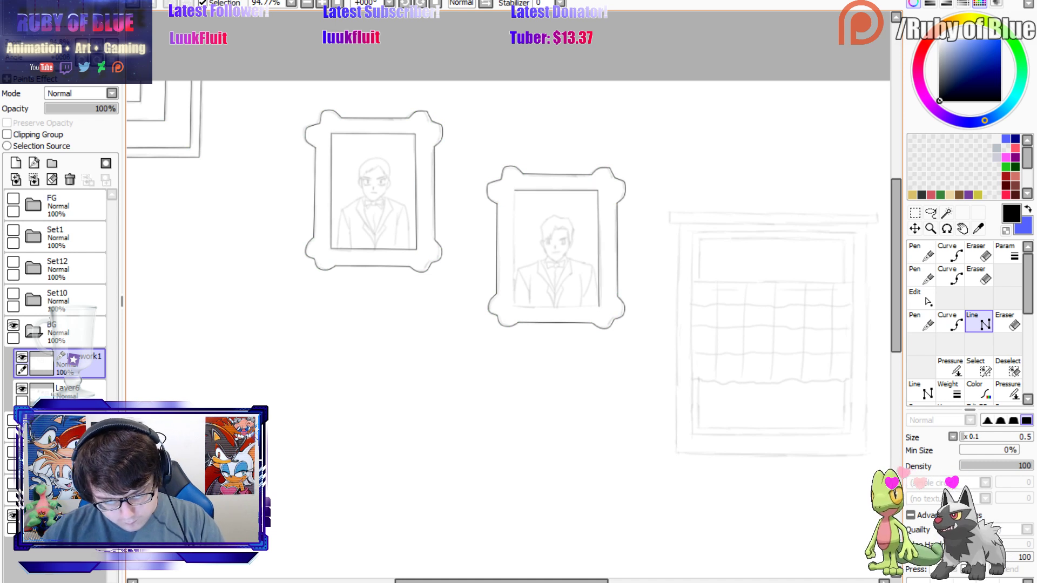
{"action": "left_click", "coordinate": [599, 305]}
{"action": "left_click", "coordinate": [513, 306]}
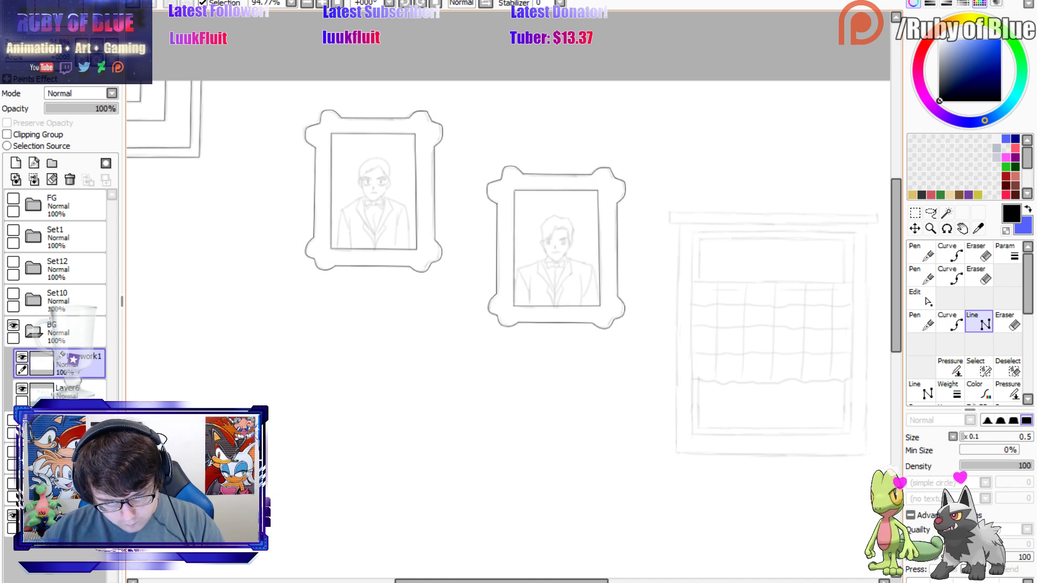
{"action": "left_click", "coordinate": [514, 190]}
{"action": "key", "text": "Return"}
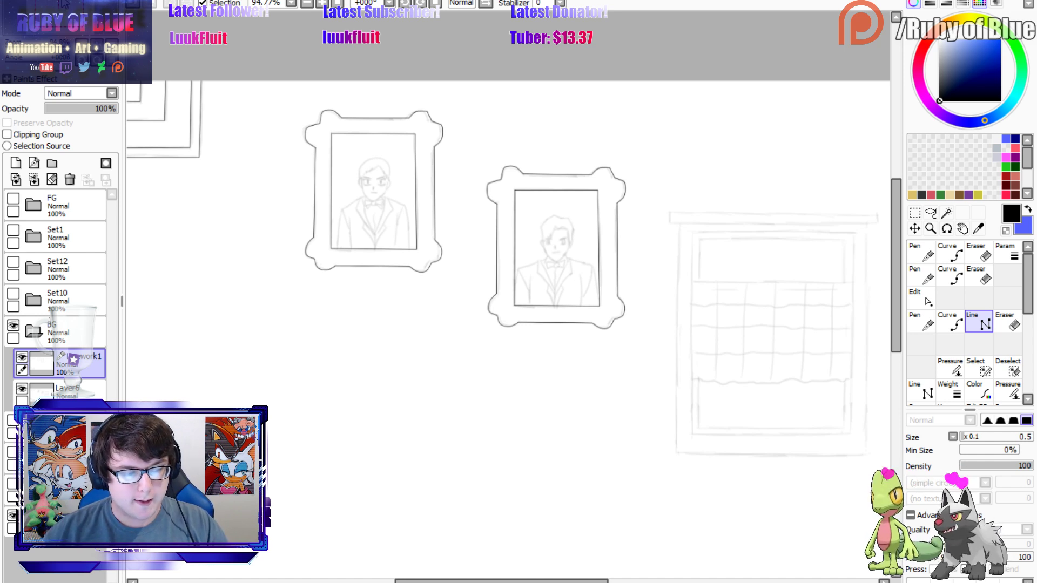
Inspect both inked portrait frames at different magnifications and toggle the linework layer to compare them with the sketch.
{"action": "scroll", "coordinate": [509, 295], "scroll_direction": "down", "scroll_amount": 3}
{"action": "scroll", "coordinate": [508, 296], "scroll_direction": "up", "scroll_amount": 6}
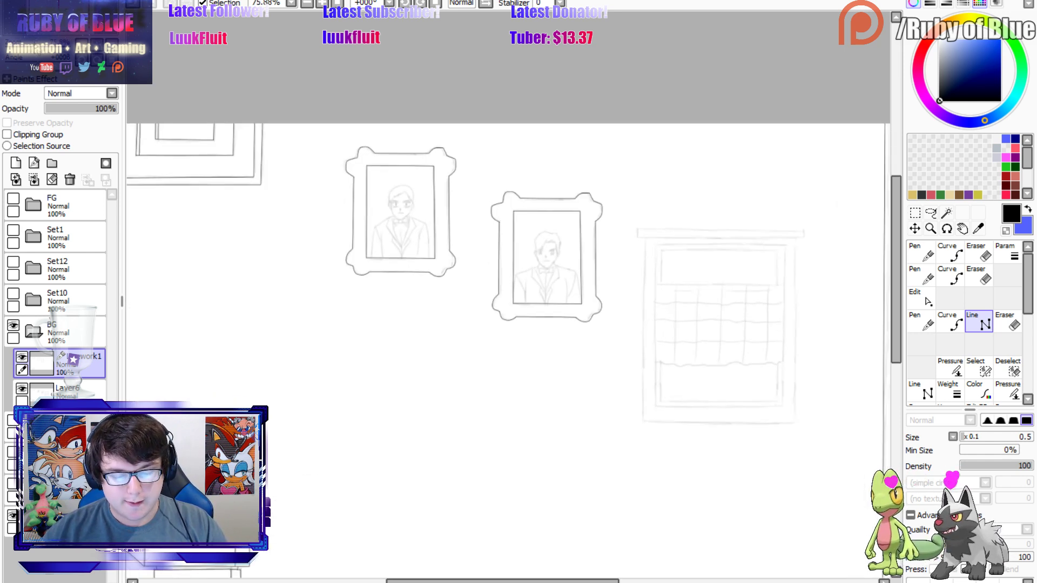
{"action": "scroll", "coordinate": [506, 294], "scroll_direction": "up", "scroll_amount": 1}
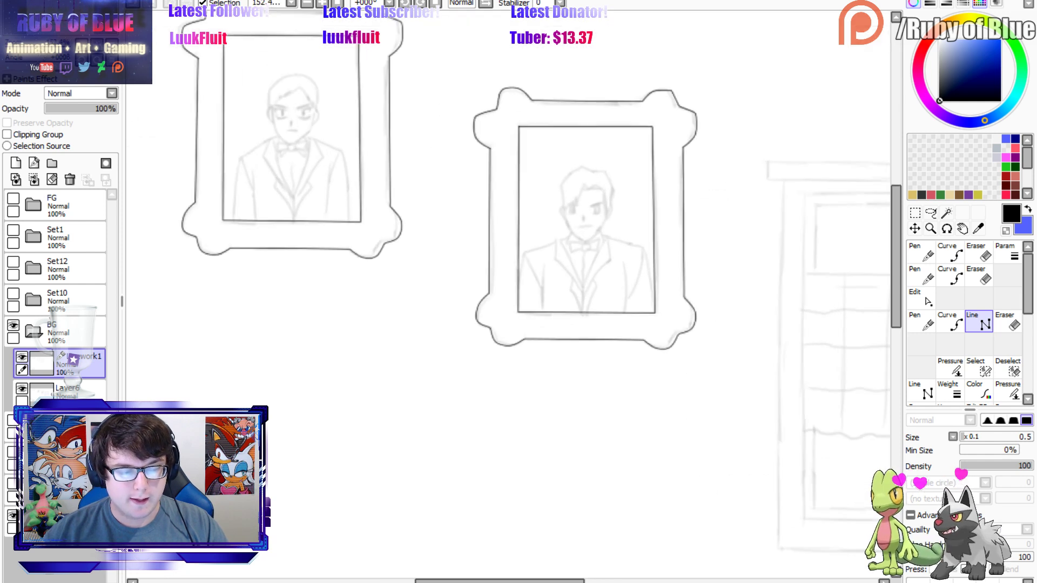
{"action": "scroll", "coordinate": [508, 296], "scroll_direction": "down", "scroll_amount": 1}
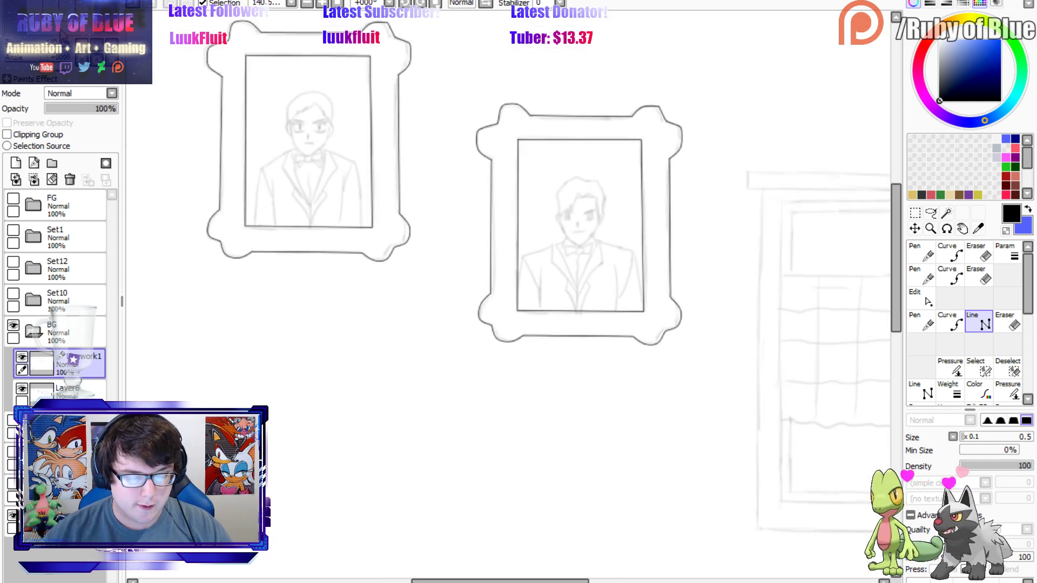
{"action": "left_click", "coordinate": [22, 358]}
{"action": "left_click", "coordinate": [21, 358]}
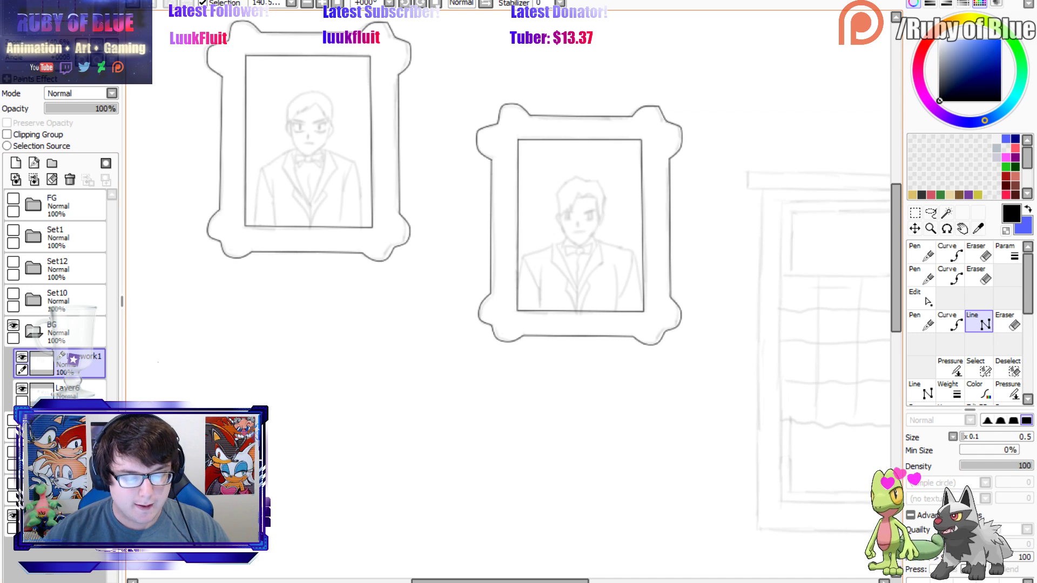
{"action": "left_click", "coordinate": [21, 358]}
{"action": "left_click", "coordinate": [22, 357]}
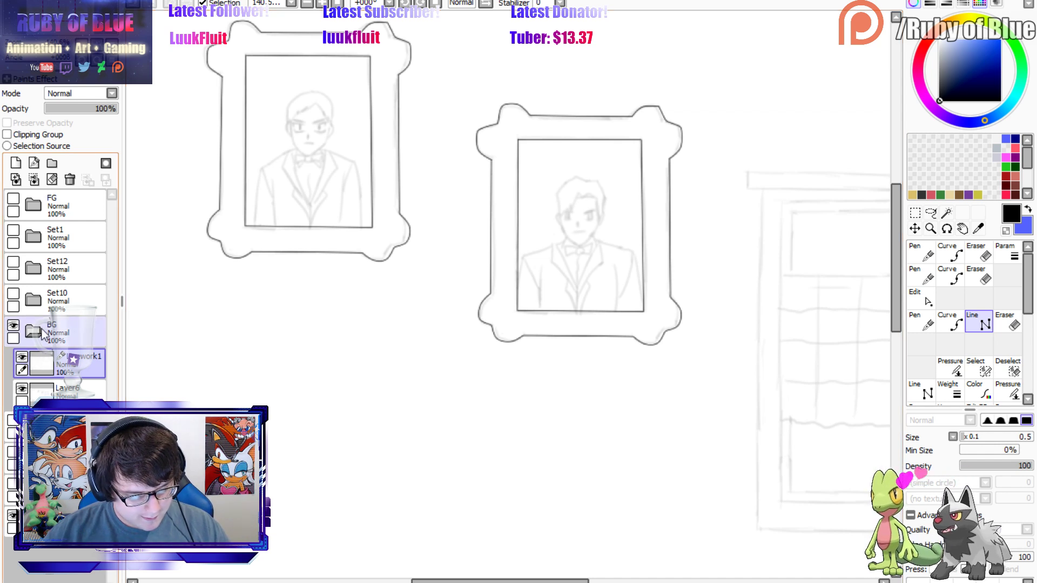
Add a new linework layer in the BG folder and ink the jawline of the first portrait with the Pen.
{"action": "left_click", "coordinate": [34, 163]}
{"action": "scroll", "coordinate": [331, 140], "scroll_direction": "up", "scroll_amount": 5}
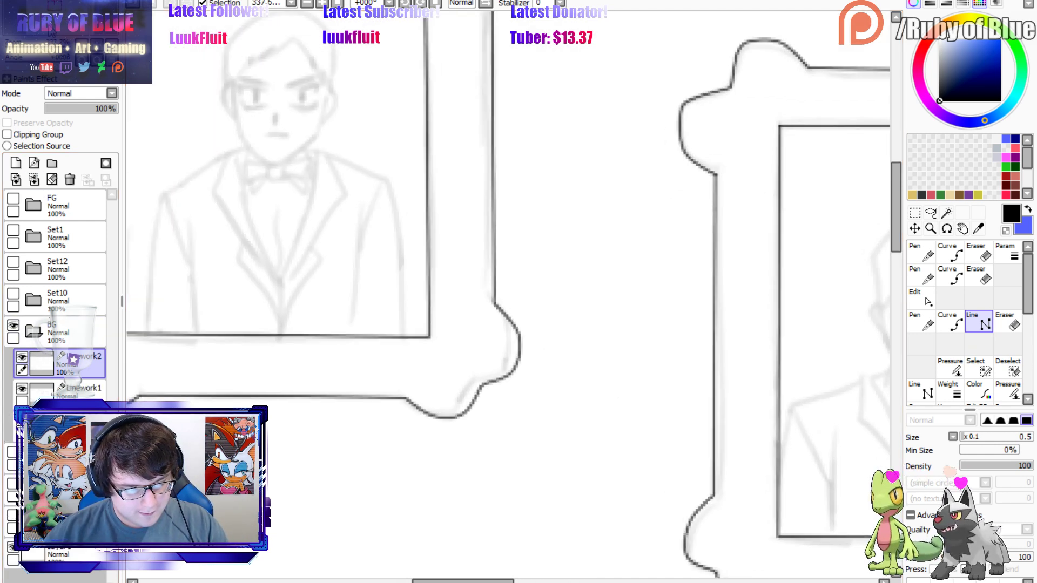
{"action": "left_click_drag", "start_coordinate": [50, 30], "coordinate": [47, 28]}
{"action": "key", "text": "n"}
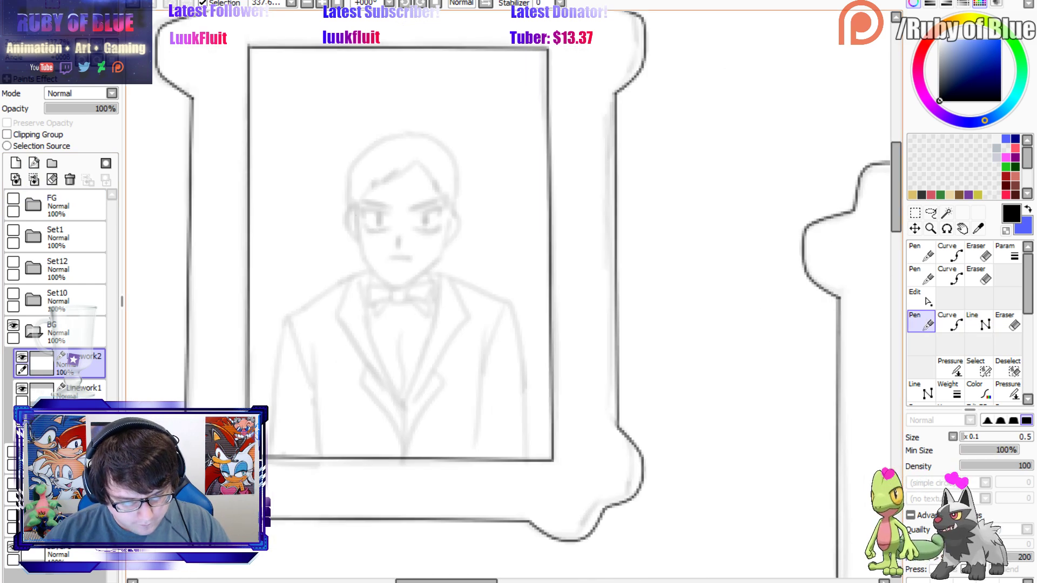
{"action": "left_click_drag", "start_coordinate": [354, 207], "coordinate": [359, 250]}
{"action": "mouse_move", "coordinate": [389, 286]}
{"action": "left_mouse_down"}
{"action": "mouse_move", "coordinate": [439, 261]}
{"action": "mouse_move", "coordinate": [448, 211]}
{"action": "left_mouse_up"}
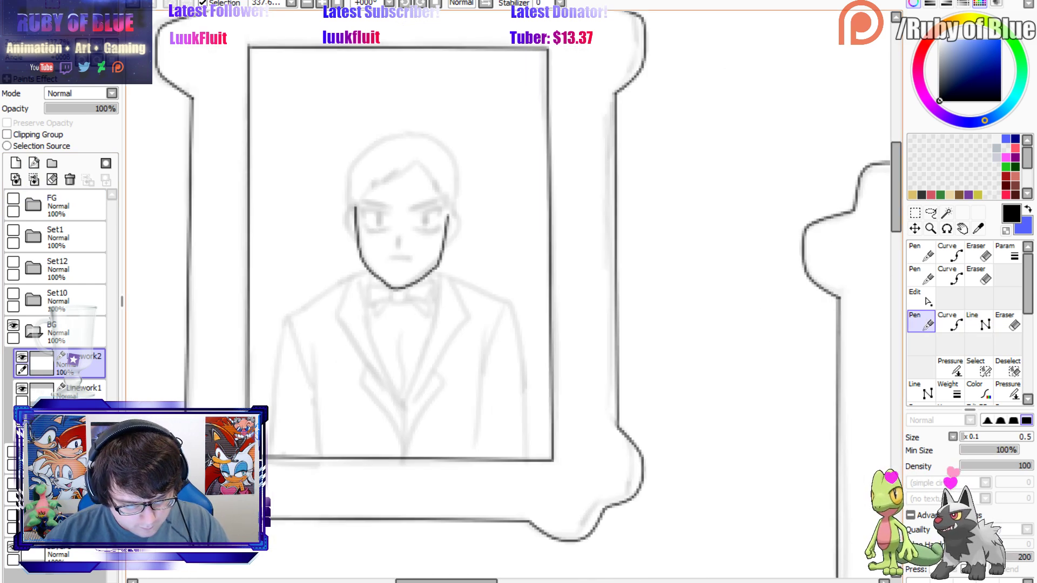
Ink the first portrait's small nose and short straight mouth, redrawing the mouth stroke.
{"action": "key", "text": "ctrl"}
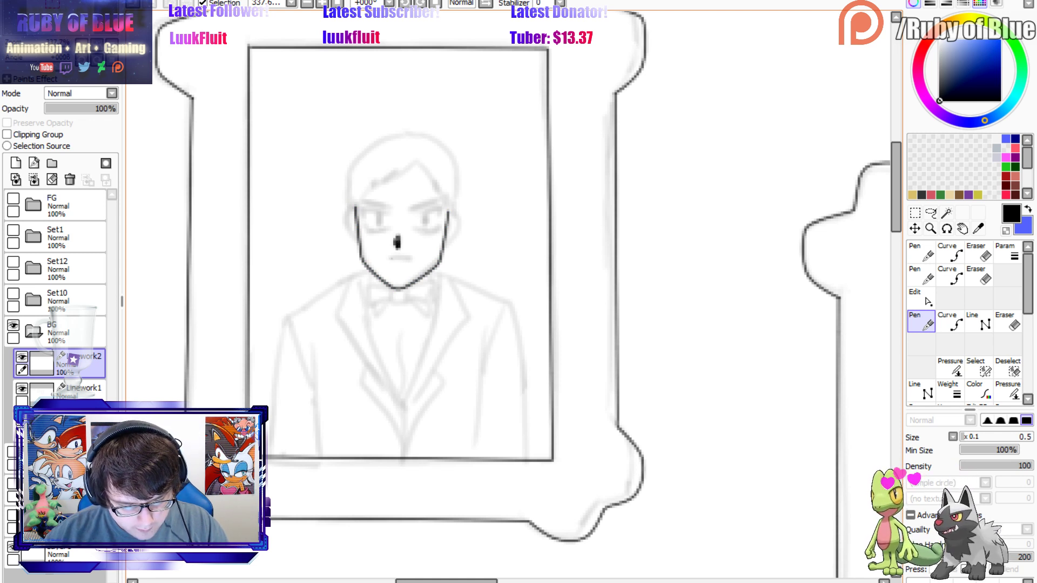
{"action": "key", "text": "ctrl+z"}
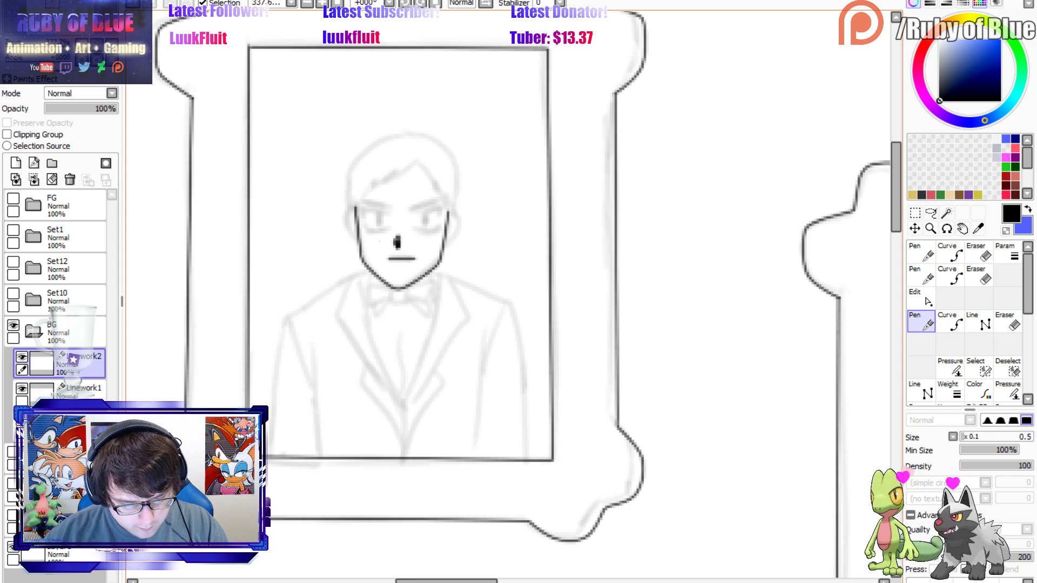
{"action": "key", "text": "ctrl+z"}
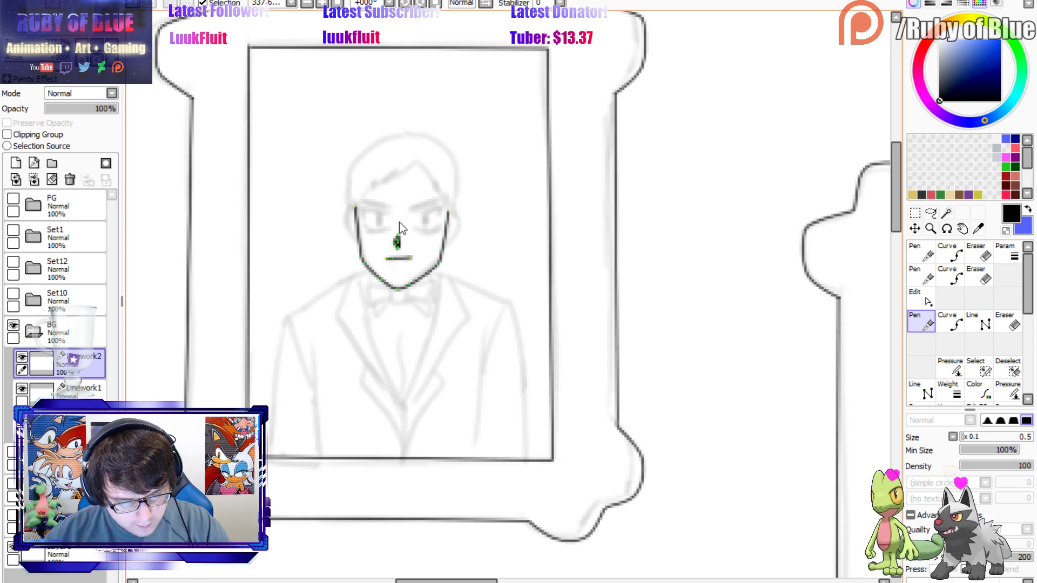
{"action": "left_click_drag", "start_coordinate": [387, 258], "coordinate": [412, 258]}
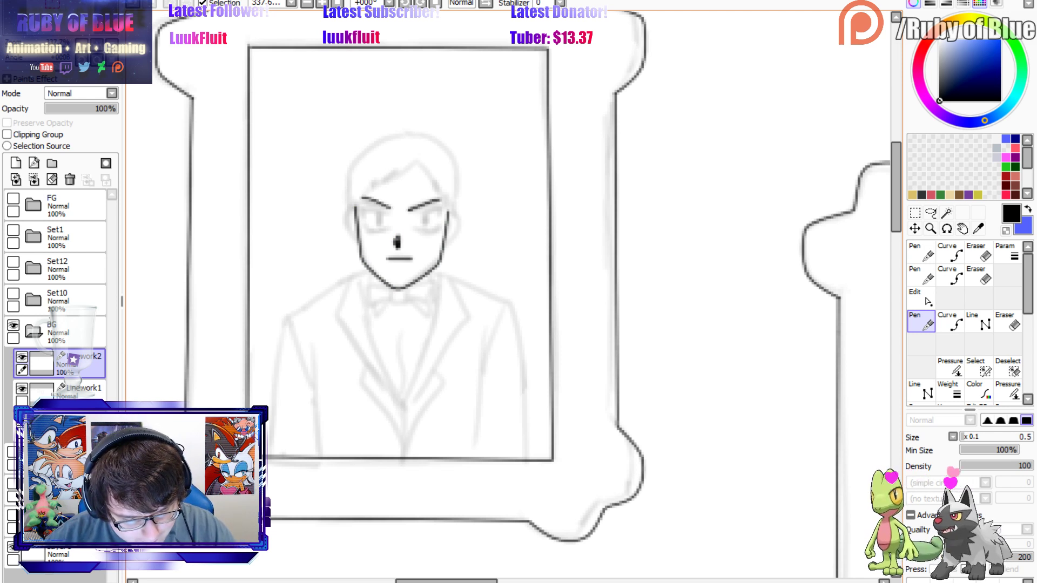
Ink the first portrait's slanted eyebrows and its eyes with upper lids, pupils and lower lids.
{"action": "key", "text": "ctrl+z"}
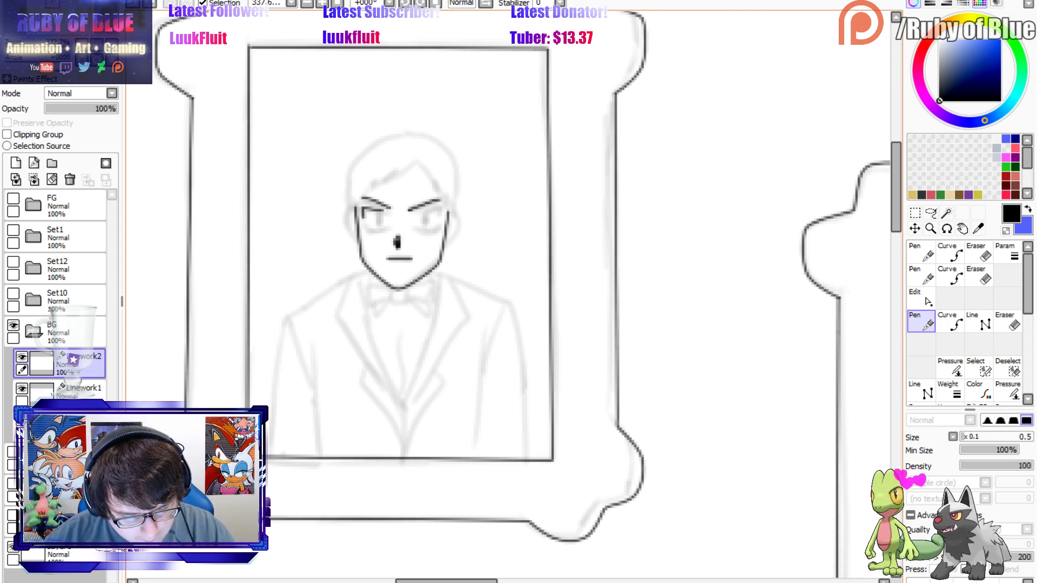
{"action": "left_click_drag", "start_coordinate": [438, 208], "coordinate": [411, 212]}
{"action": "key", "text": "ctrl+z"}
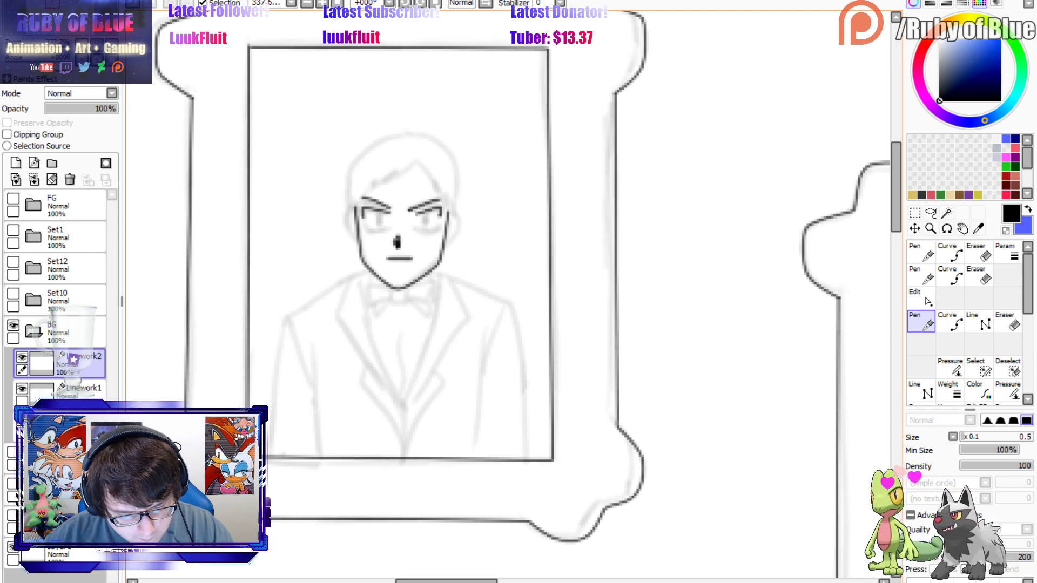
{"action": "key", "text": "ctrl"}
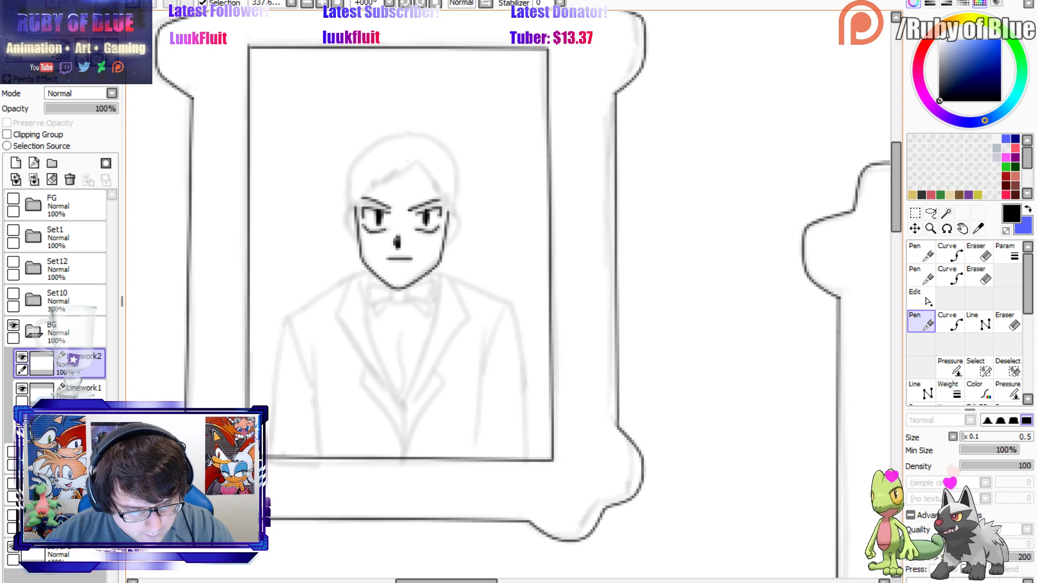
Ink the first portrait's jagged fringe, hair outline and both ears with the Pen, redrawing the lower stroke of one ear.
{"action": "left_click_drag", "start_coordinate": [419, 159], "coordinate": [373, 190]}
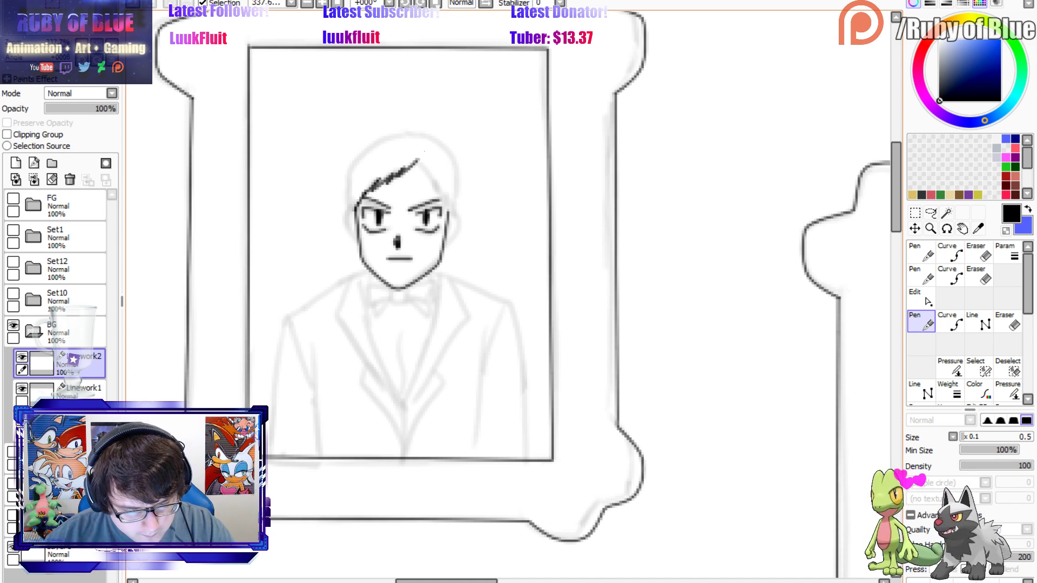
{"action": "left_click_drag", "start_coordinate": [420, 158], "coordinate": [443, 198]}
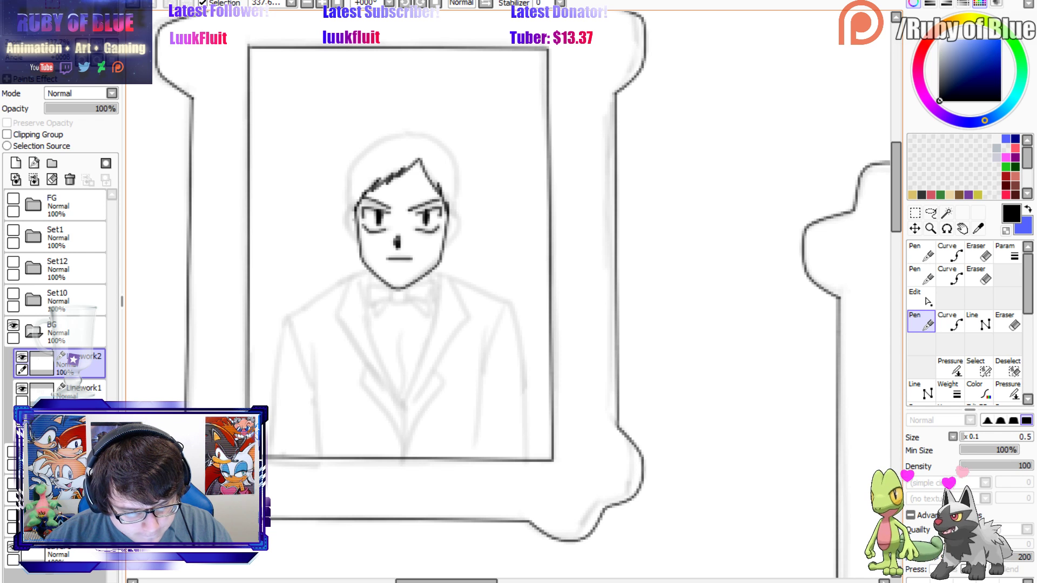
{"action": "mouse_move", "coordinate": [347, 171]}
{"action": "left_mouse_down"}
{"action": "mouse_move", "coordinate": [362, 151]}
{"action": "mouse_move", "coordinate": [421, 135]}
{"action": "mouse_move", "coordinate": [456, 164]}
{"action": "mouse_move", "coordinate": [450, 217]}
{"action": "left_mouse_up"}
{"action": "key", "text": "ctrl"}
{"action": "left_click_drag", "start_coordinate": [376, 147], "coordinate": [358, 154]}
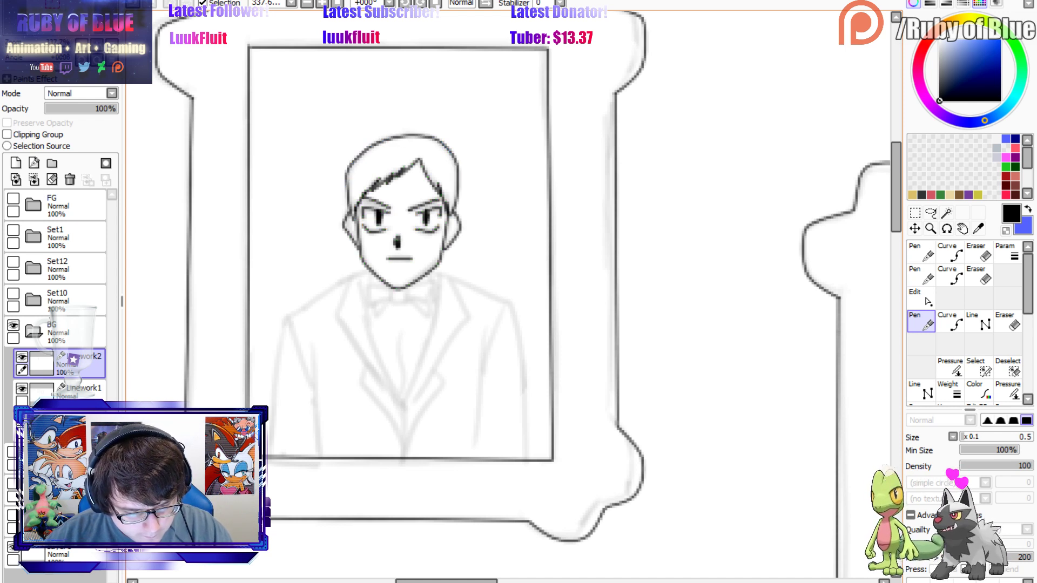
{"action": "key", "text": "ctrl+z"}
{"action": "left_click_drag", "start_coordinate": [344, 233], "coordinate": [358, 249]}
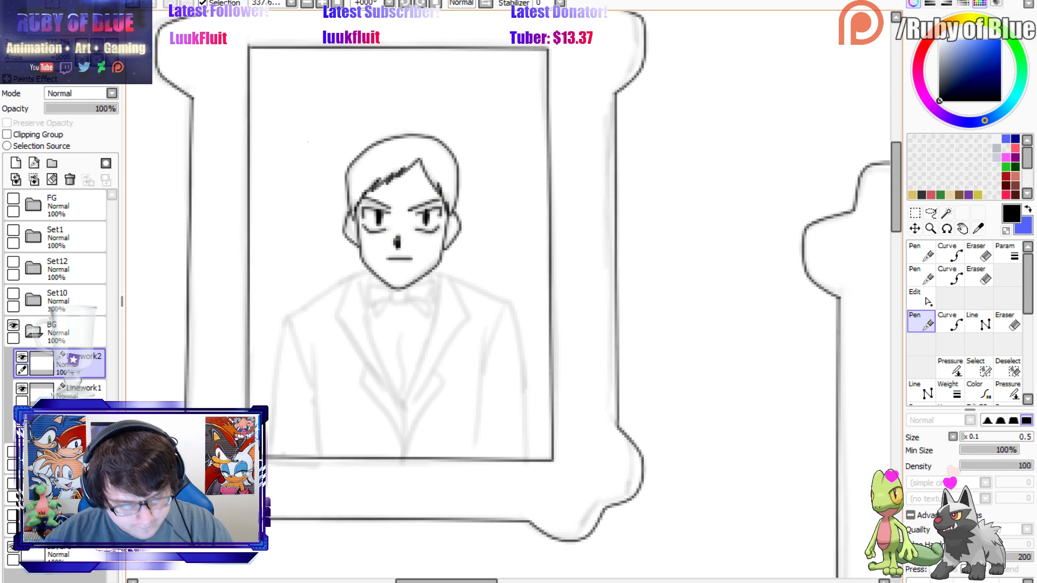
Ink the first portrait's shoulders, outer sleeves and inner arm lines down to the picture's lower edge with the Curve tool.
{"action": "key", "text": "c"}
{"action": "mouse_move", "coordinate": [432, 270]}
{"action": "left_mouse_down"}
{"action": "mouse_move", "coordinate": [511, 307]}
{"action": "mouse_move", "coordinate": [527, 461]}
{"action": "left_mouse_up"}
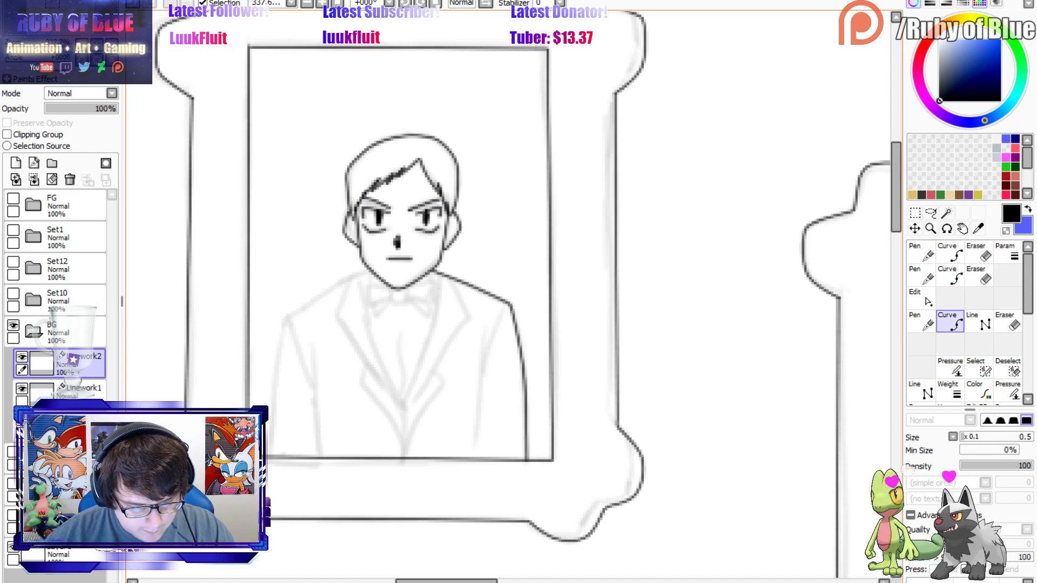
{"action": "mouse_move", "coordinate": [369, 272]}
{"action": "left_mouse_down"}
{"action": "mouse_move", "coordinate": [285, 321]}
{"action": "mouse_move", "coordinate": [268, 455]}
{"action": "left_mouse_up"}
{"action": "left_click_drag", "start_coordinate": [483, 328], "coordinate": [474, 462]}
{"action": "left_click_drag", "start_coordinate": [483, 367], "coordinate": [475, 449]}
{"action": "left_click", "coordinate": [316, 345]}
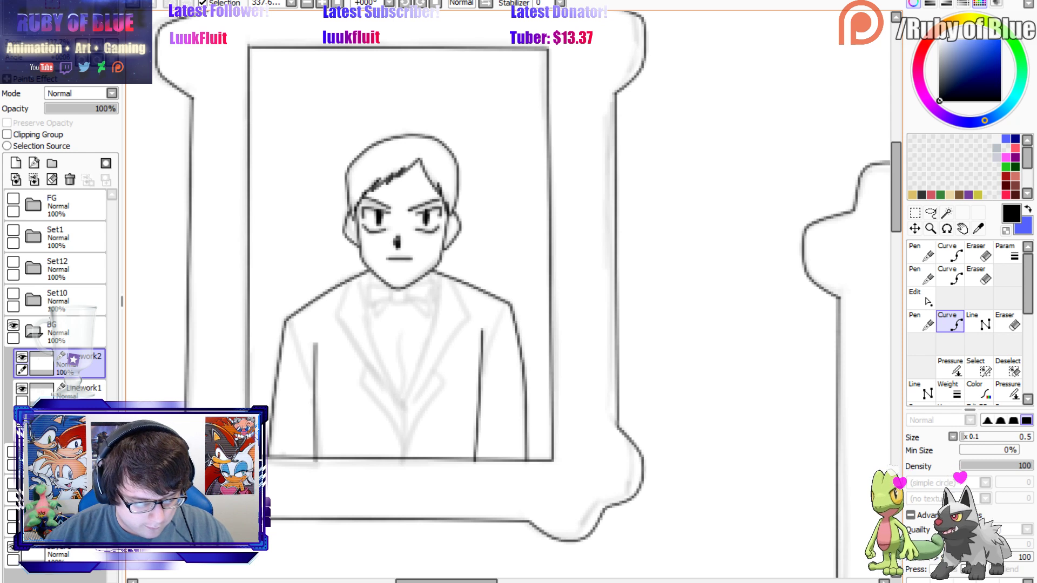
{"action": "double_click", "coordinate": [317, 461]}
Ink the slanted armhole seams from both shoulder corners to the inner arm lines with the Pen.
{"action": "key", "text": "n"}
{"action": "left_click_drag", "start_coordinate": [287, 319], "coordinate": [315, 386]}
{"action": "left_click_drag", "start_coordinate": [287, 319], "coordinate": [313, 379]}
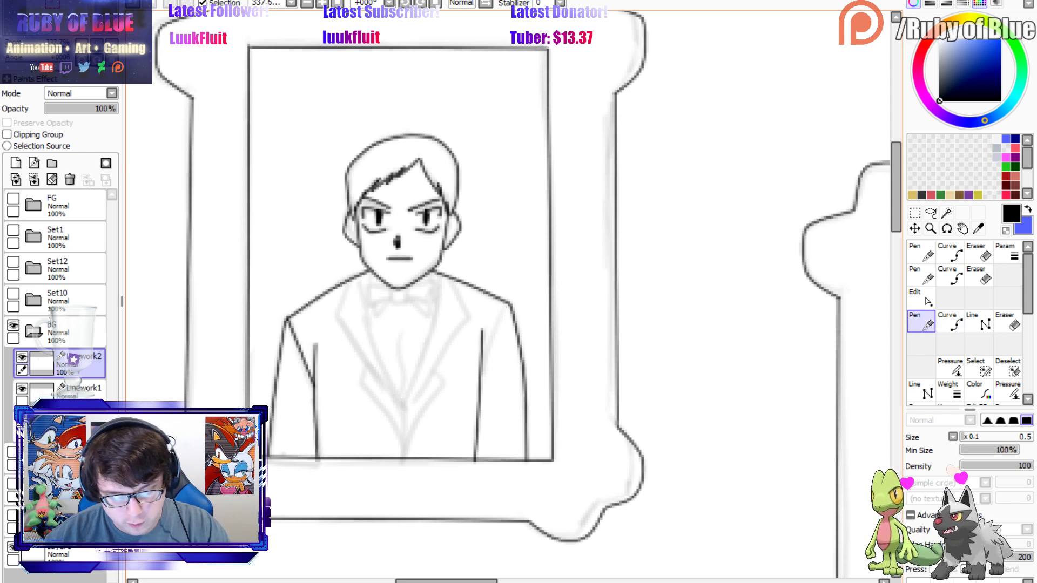
{"action": "left_click_drag", "start_coordinate": [509, 303], "coordinate": [485, 347]}
{"action": "left_click_drag", "start_coordinate": [503, 320], "coordinate": [481, 361]}
Ink the jacket's V-shaped shirt opening and the vertical front closure below it with the Curve tool.
{"action": "key", "text": "c"}
{"action": "left_click", "coordinate": [440, 275]}
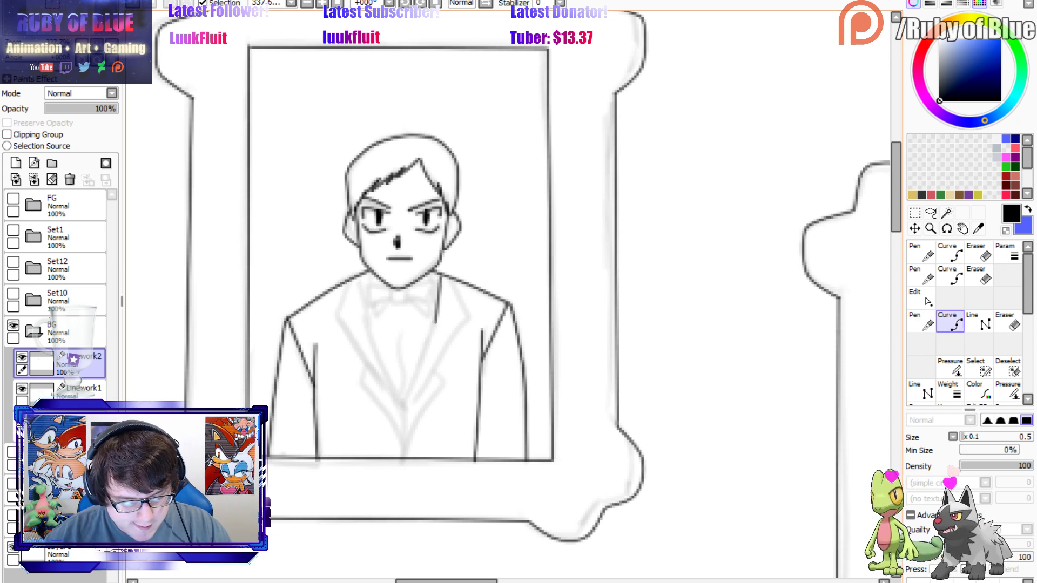
{"action": "left_click", "coordinate": [435, 324]}
{"action": "double_click", "coordinate": [404, 406]}
{"action": "left_click", "coordinate": [404, 406]}
{"action": "double_click", "coordinate": [402, 459]}
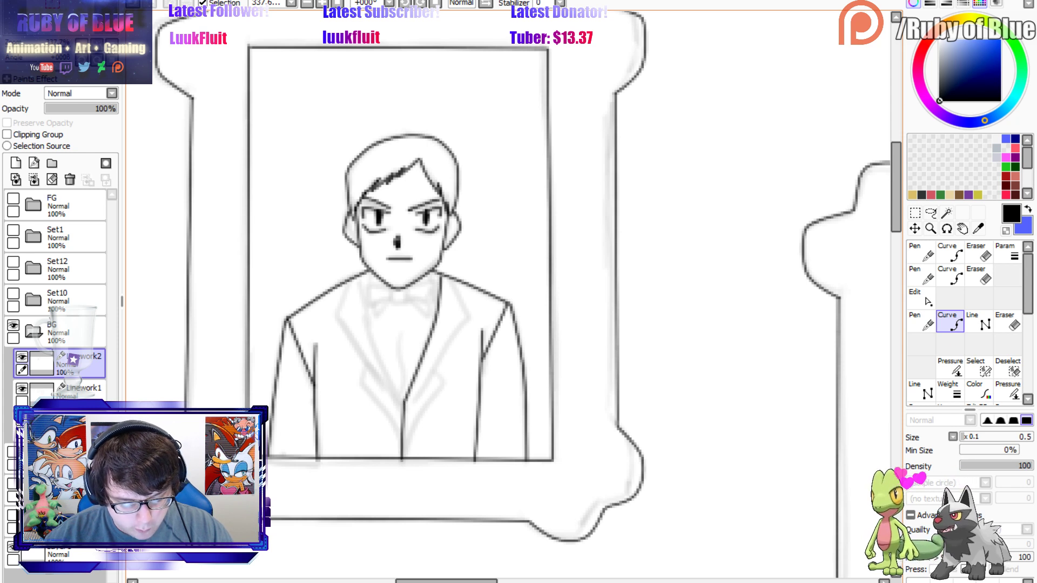
{"action": "left_click", "coordinate": [404, 401]}
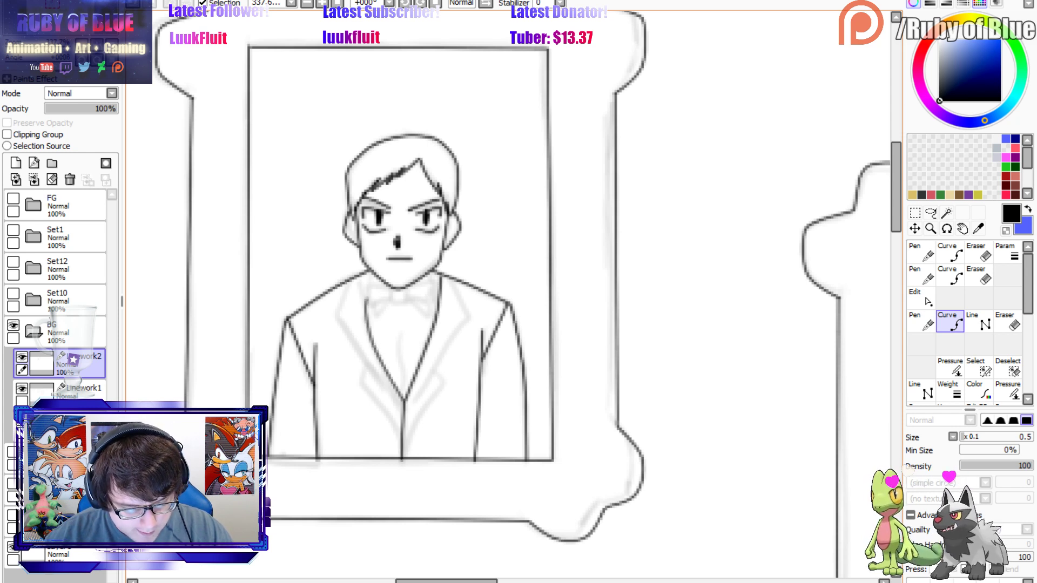
Ink the first portrait's bow tie with the Pen and the jacket's two long lapels with the Curve tool.
{"action": "key", "text": "n"}
{"action": "mouse_move", "coordinate": [400, 291]}
{"action": "left_mouse_down"}
{"action": "mouse_move", "coordinate": [398, 302]}
{"action": "mouse_move", "coordinate": [431, 306]}
{"action": "mouse_move", "coordinate": [368, 307]}
{"action": "mouse_move", "coordinate": [427, 316]}
{"action": "mouse_move", "coordinate": [414, 302]}
{"action": "mouse_move", "coordinate": [372, 320]}
{"action": "left_mouse_up"}
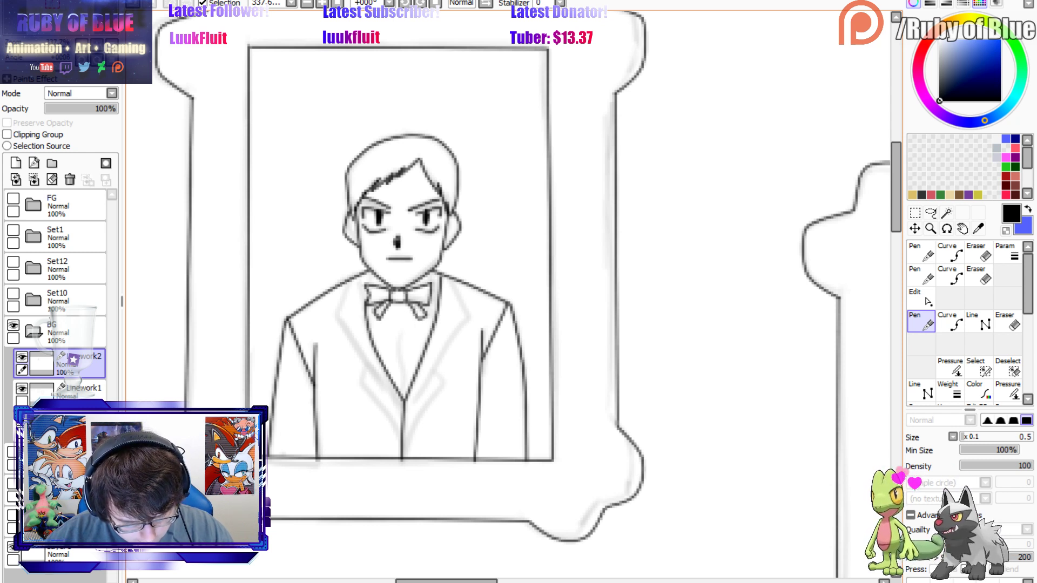
{"action": "key", "text": "c"}
{"action": "left_click", "coordinate": [402, 405]}
{"action": "left_click", "coordinate": [335, 319]}
{"action": "double_click", "coordinate": [349, 280]}
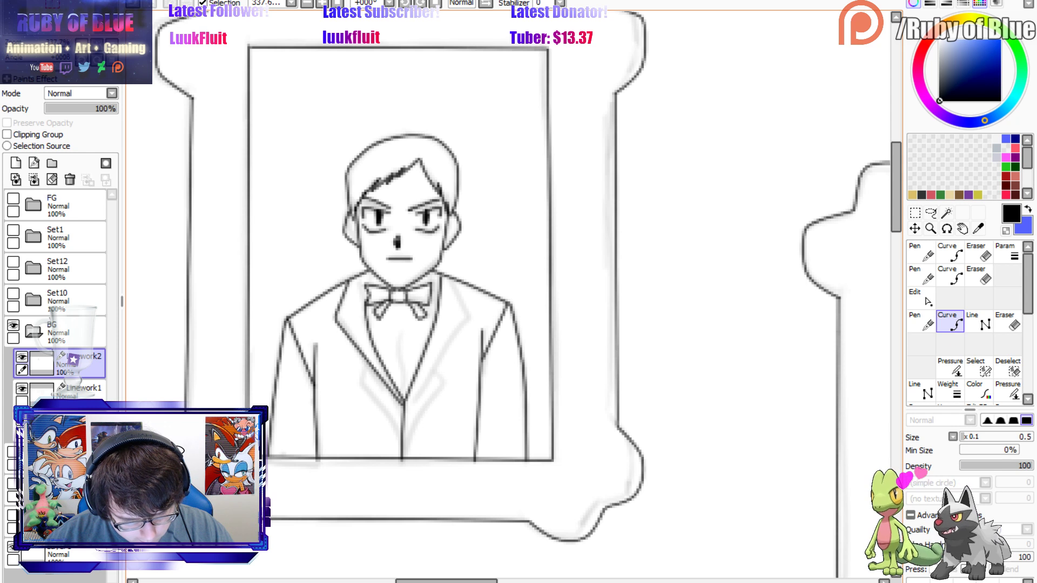
{"action": "key", "text": "n"}
{"action": "key", "text": "c"}
{"action": "left_click", "coordinate": [404, 406]}
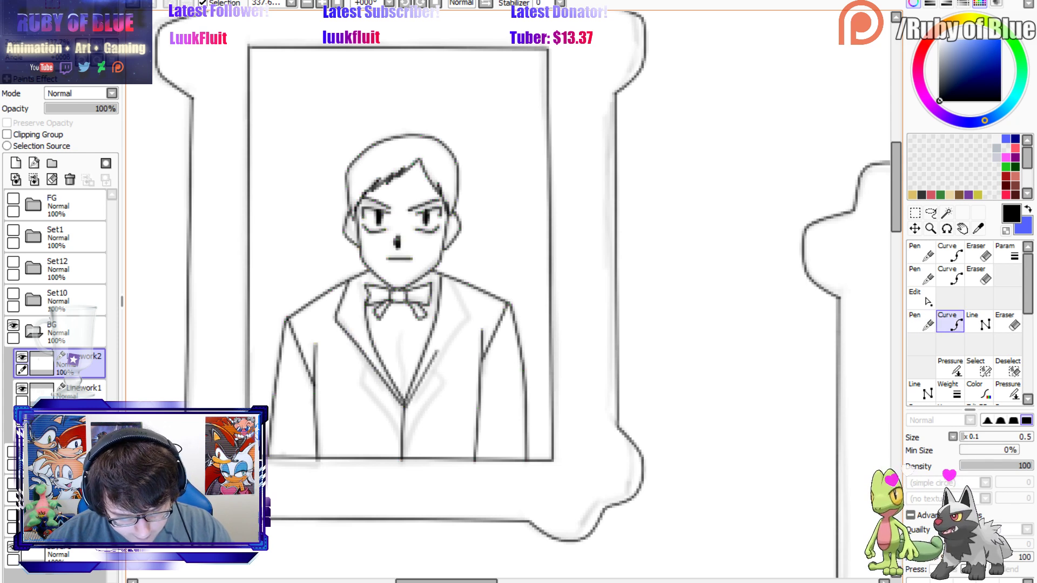
{"action": "left_click", "coordinate": [469, 318]}
{"action": "double_click", "coordinate": [448, 278]}
Ink the small notched lower lapels on both sides of the closure, redoing one side, and the shirt's centre crease.
{"action": "key", "text": "n"}
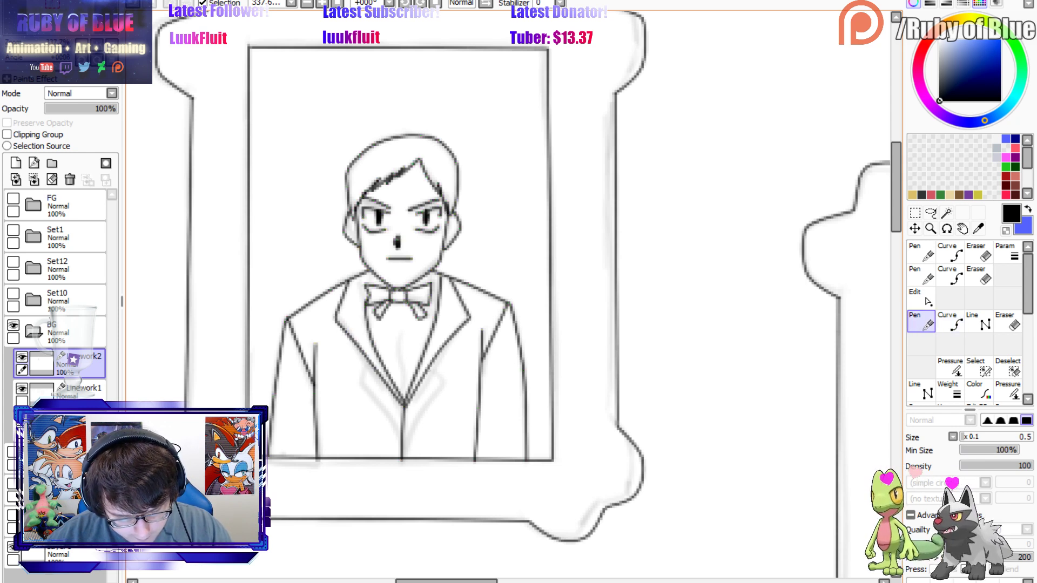
{"action": "mouse_move", "coordinate": [431, 368]}
{"action": "left_mouse_down"}
{"action": "mouse_move", "coordinate": [443, 381]}
{"action": "mouse_move", "coordinate": [403, 448]}
{"action": "left_mouse_up"}
{"action": "left_click_drag", "start_coordinate": [362, 364], "coordinate": [402, 433]}
{"action": "key", "text": "ctrl+z"}
{"action": "key", "text": "ctrl+z"}
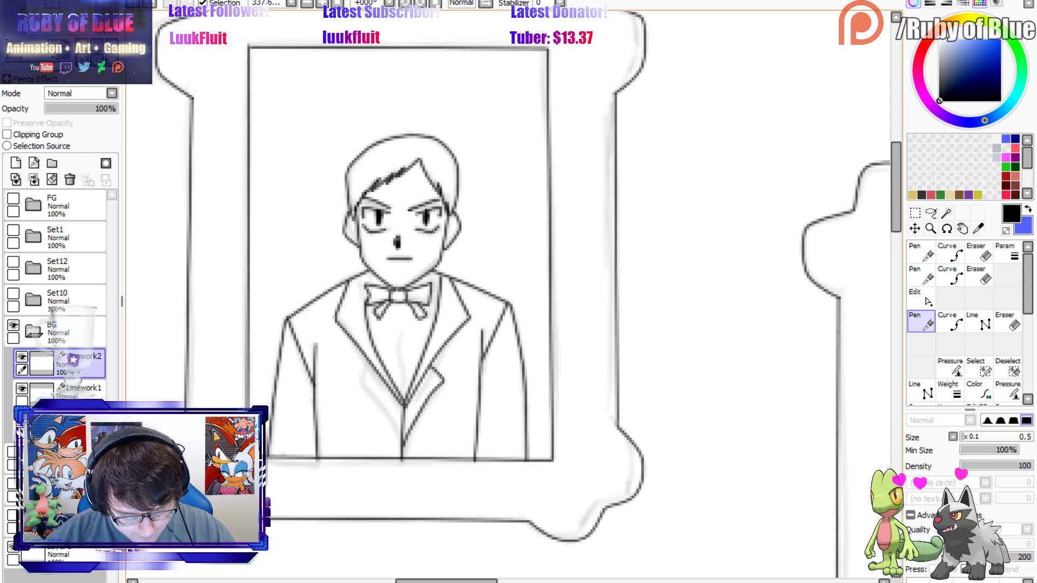
{"action": "left_click_drag", "start_coordinate": [363, 367], "coordinate": [403, 439]}
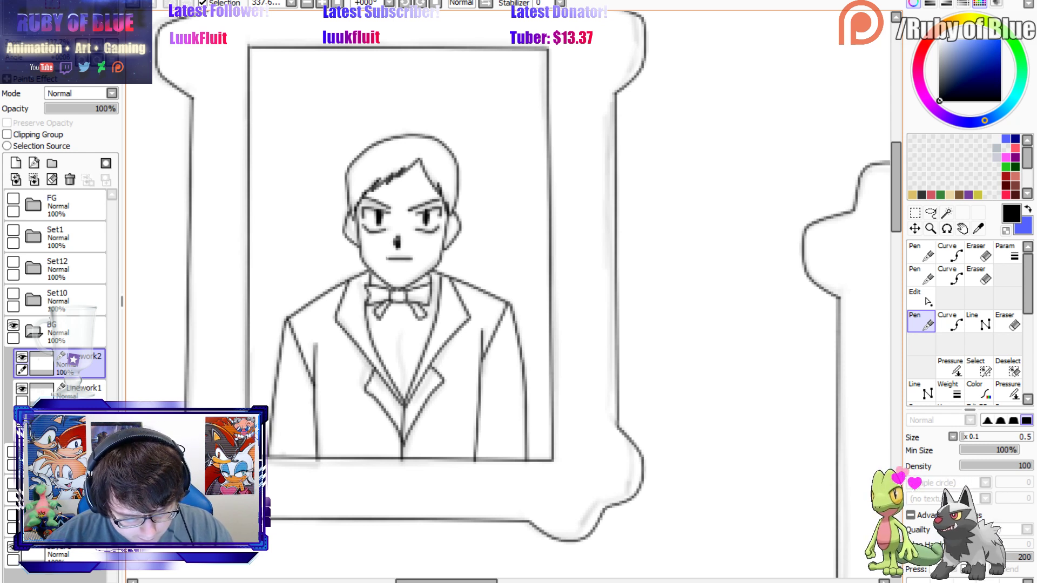
{"action": "left_click_drag", "start_coordinate": [402, 401], "coordinate": [401, 323]}
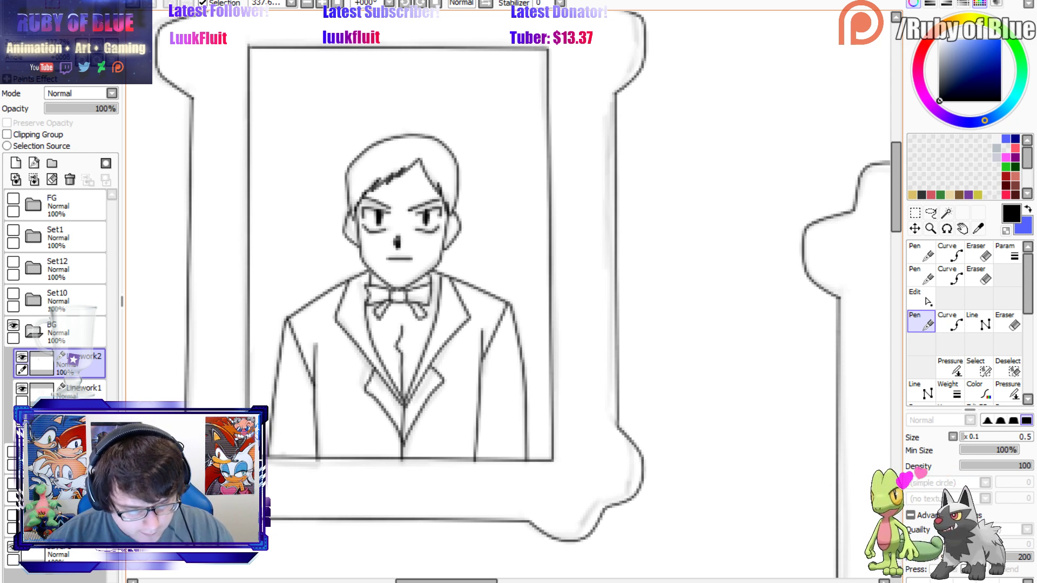
Toggle the Linework2 layer to check the inked figure, and redraw the inner arm line beside the jacket's lapel.
{"action": "left_click", "coordinate": [21, 357]}
{"action": "left_click", "coordinate": [22, 357]}
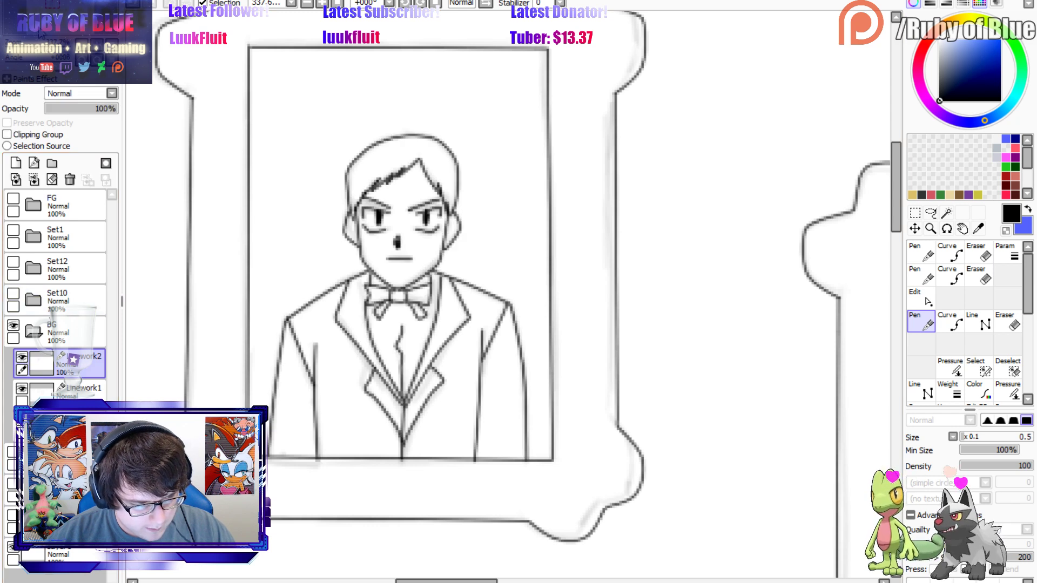
{"action": "left_click_drag", "start_coordinate": [38, 47], "coordinate": [47, 48]}
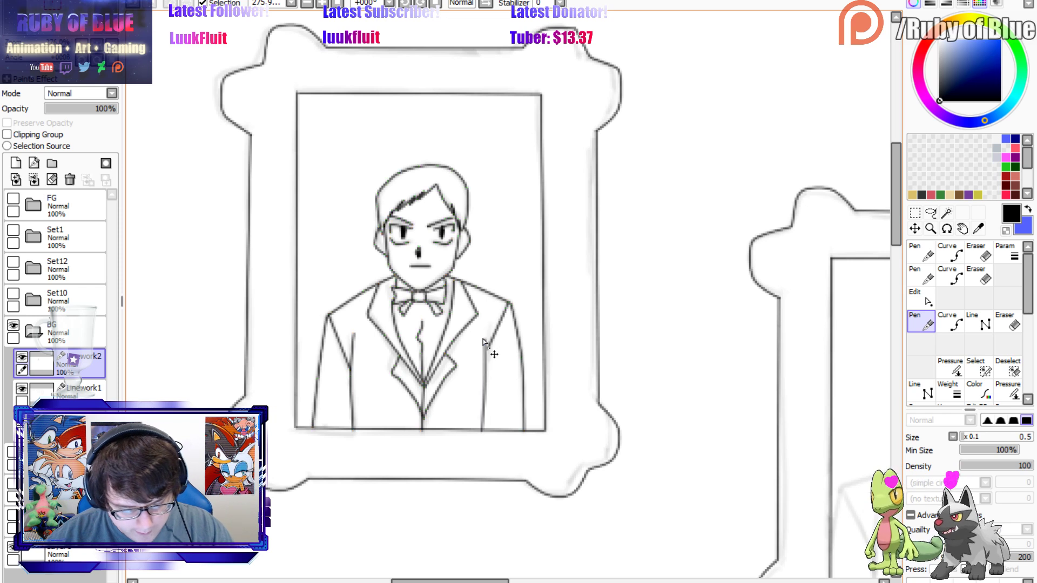
{"action": "key", "text": "ctrl+z"}
{"action": "left_click_drag", "start_coordinate": [486, 338], "coordinate": [482, 431]}
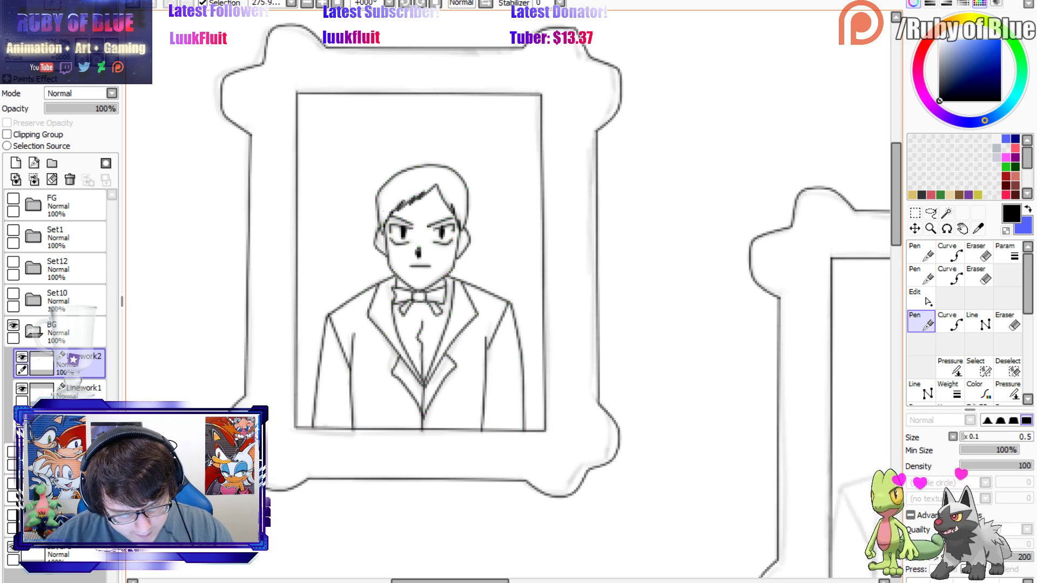
Toggle the Linework2 layer's visibility to check it over the second portrait, and make Linework2 the active layer.
{"action": "left_click", "coordinate": [24, 354]}
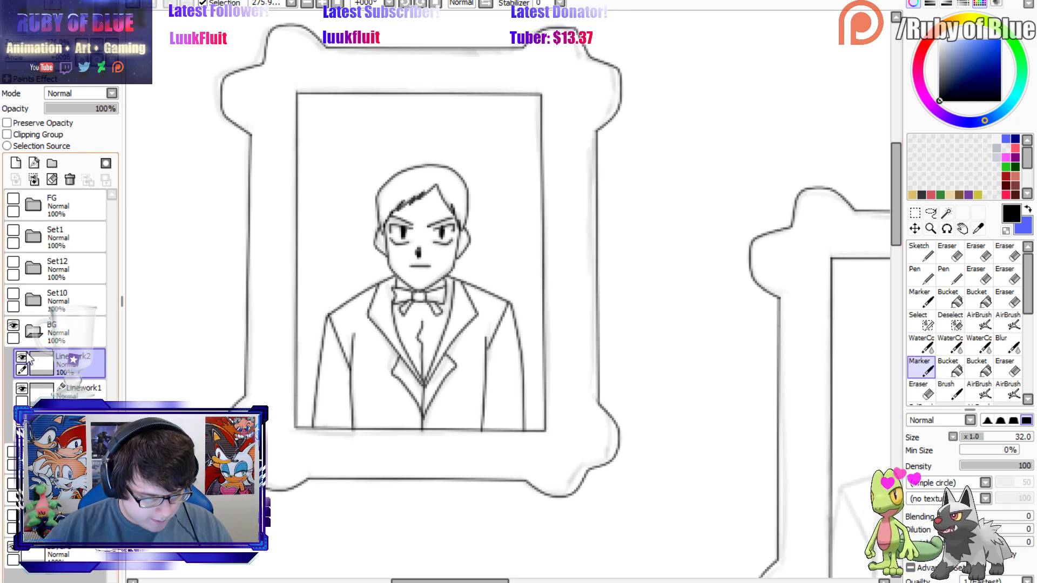
{"action": "left_click", "coordinate": [39, 393]}
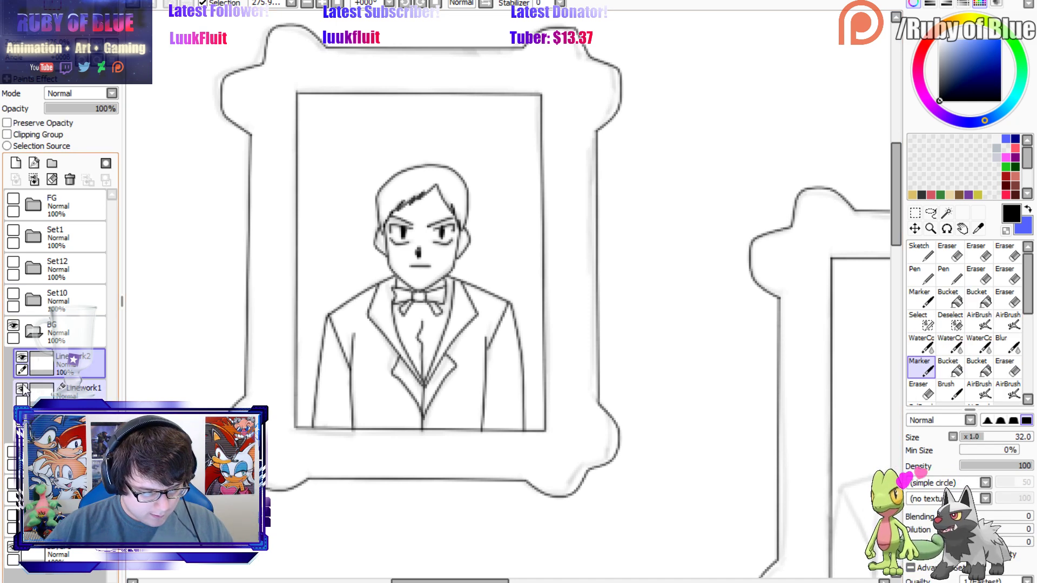
{"action": "left_click", "coordinate": [54, 13]}
{"action": "scroll", "coordinate": [54, 13], "scroll_direction": "down", "scroll_amount": 1}
{"action": "scroll", "coordinate": [53, 26], "scroll_direction": "up", "scroll_amount": 1}
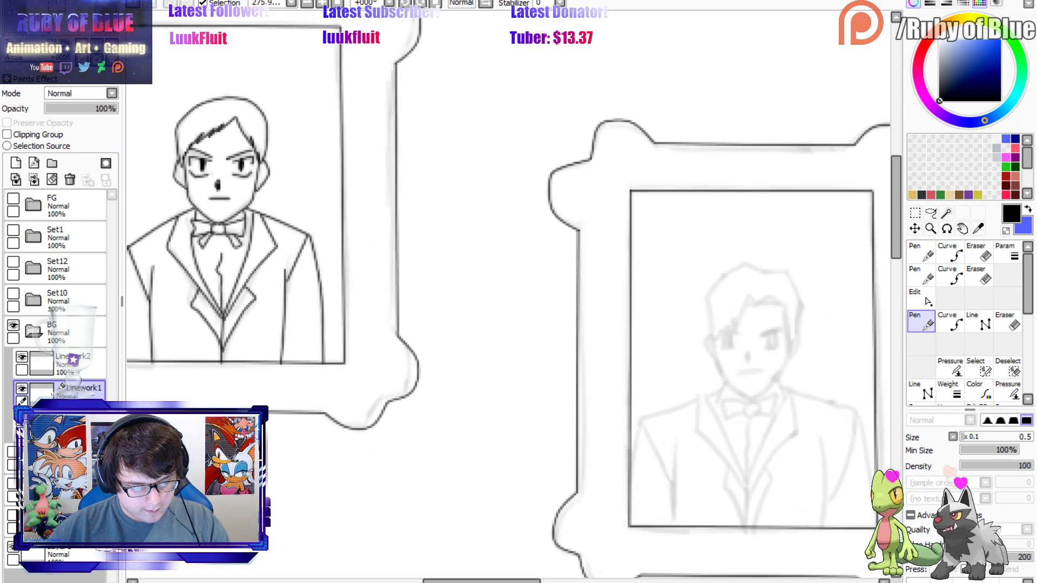
{"action": "left_click", "coordinate": [53, 26]}
{"action": "left_click", "coordinate": [53, 26]}
{"action": "left_click_drag", "start_coordinate": [46, 43], "coordinate": [48, 43]}
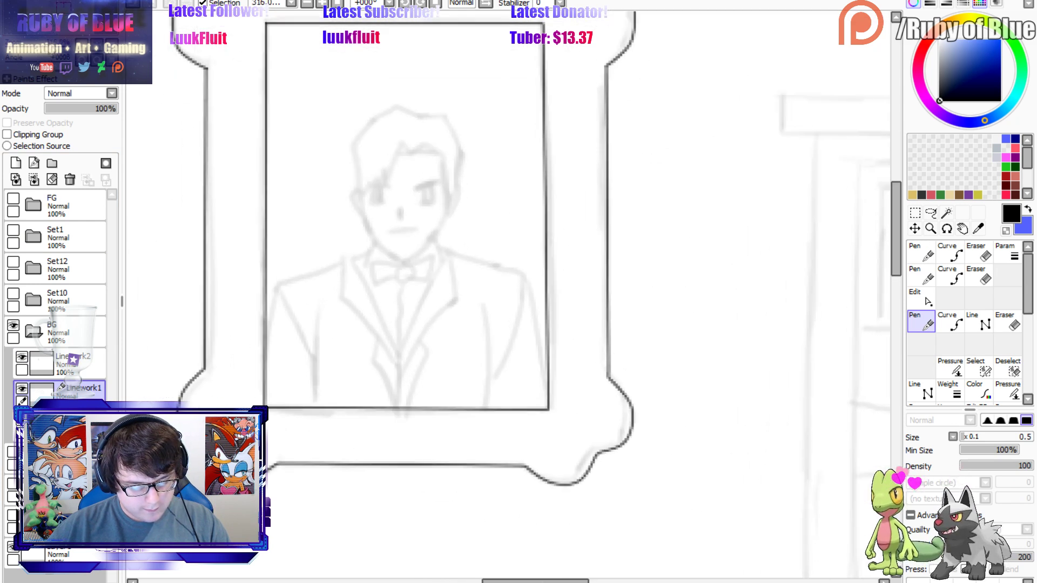
{"action": "left_click", "coordinate": [21, 357]}
{"action": "left_click", "coordinate": [22, 357]}
{"action": "left_click", "coordinate": [39, 368]}
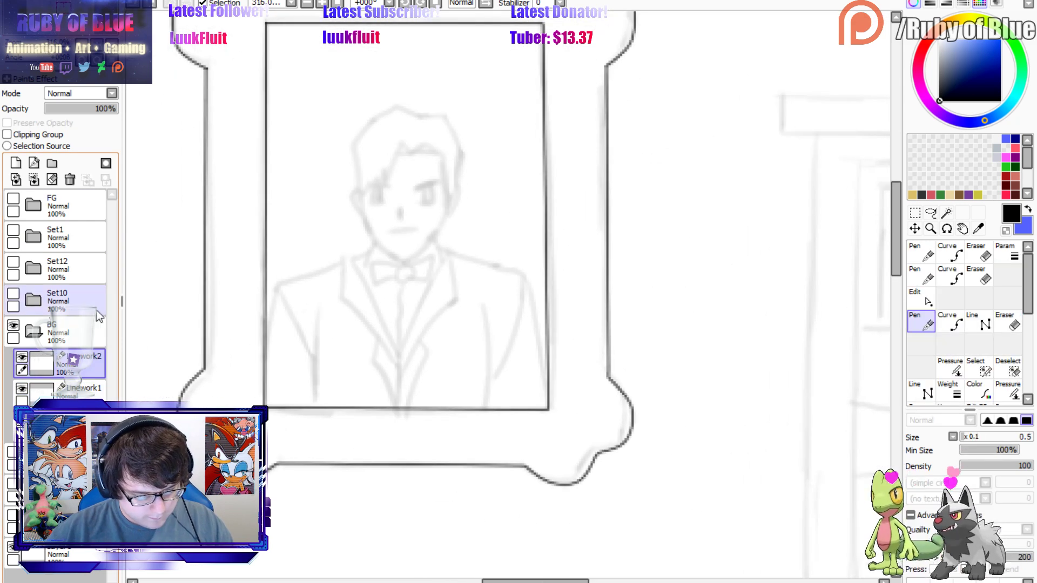
Ink the second portrait's jawline from ear to ear around the chin with the Curve tool.
{"action": "key", "text": "c"}
{"action": "left_click", "coordinate": [361, 191]}
{"action": "left_click", "coordinate": [368, 231]}
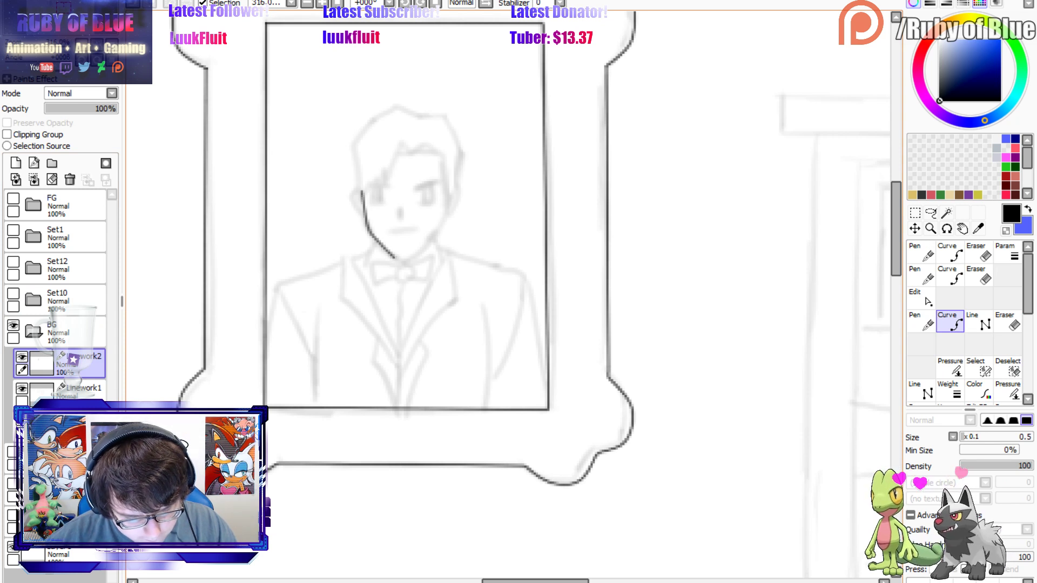
{"action": "left_click", "coordinate": [404, 264]}
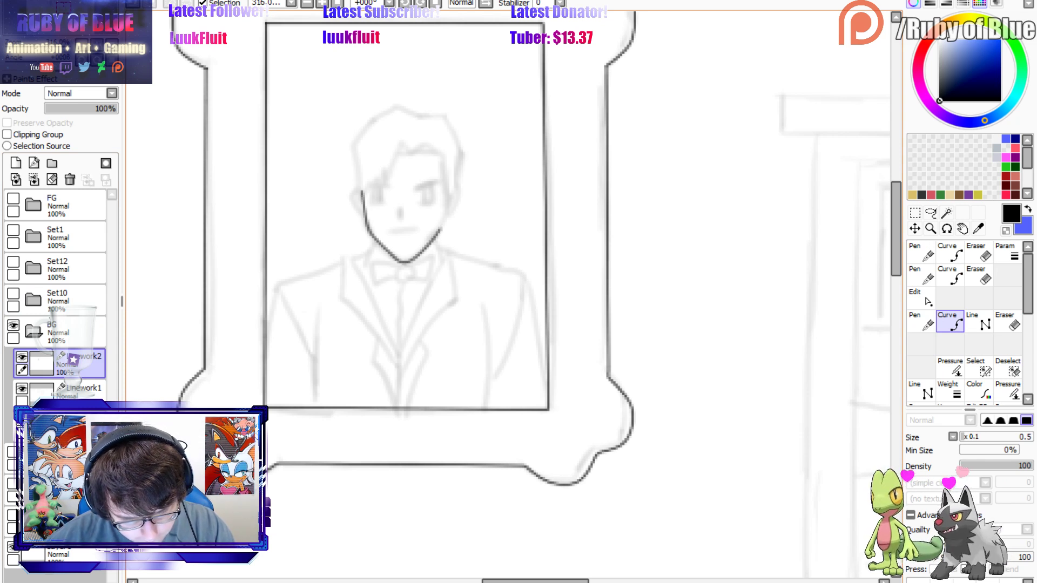
{"action": "left_click", "coordinate": [441, 229]}
{"action": "double_click", "coordinate": [446, 199]}
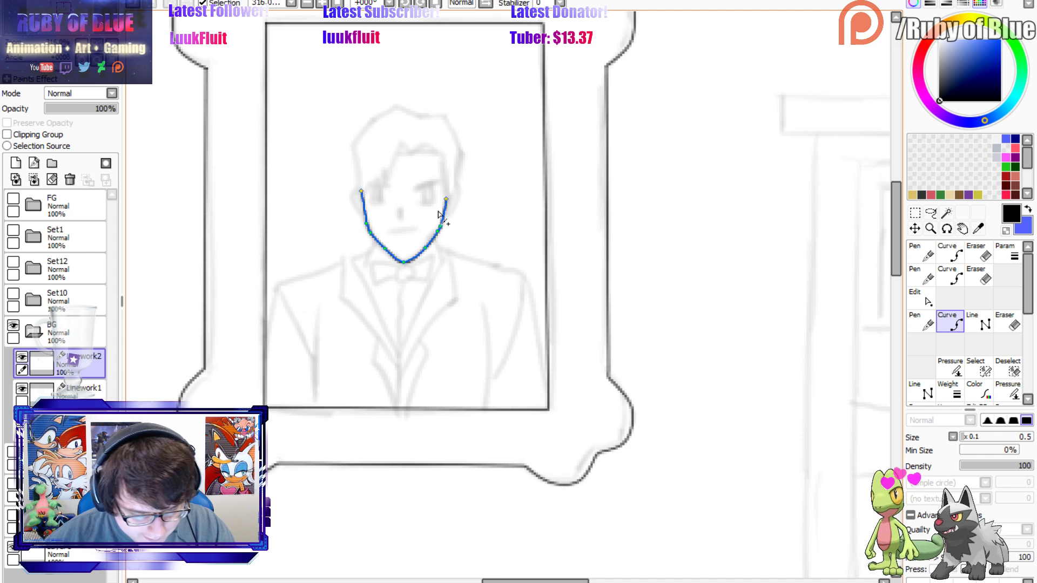
Ink the second portrait's visible eyebrow, jagged fringe, wavy hair outline and both ears with the Pen.
{"action": "key", "text": "n"}
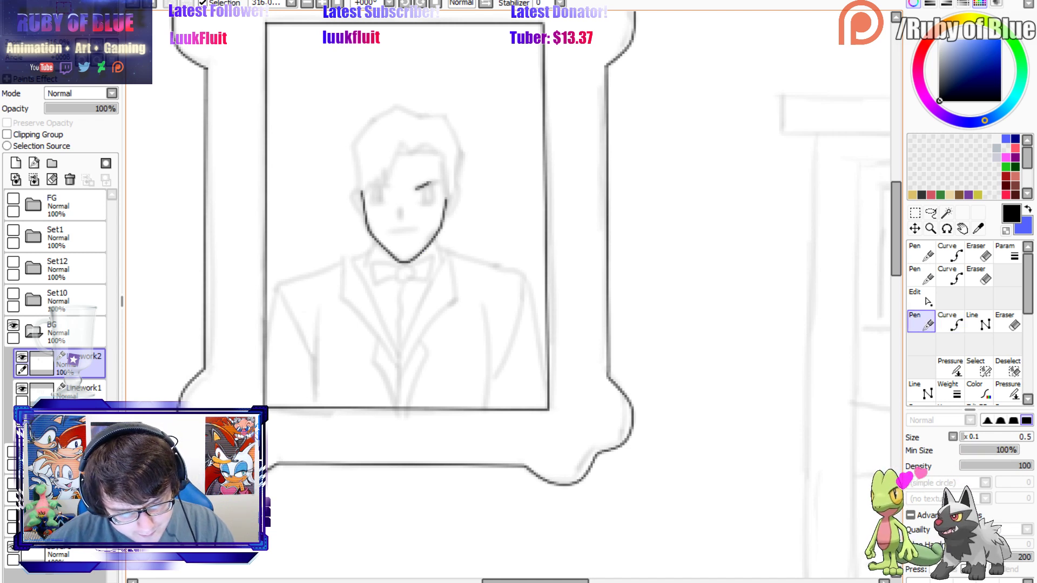
{"action": "mouse_move", "coordinate": [430, 183]}
{"action": "left_mouse_down"}
{"action": "mouse_move", "coordinate": [442, 179]}
{"action": "mouse_move", "coordinate": [395, 153]}
{"action": "mouse_move", "coordinate": [384, 181]}
{"action": "mouse_move", "coordinate": [359, 196]}
{"action": "left_mouse_up"}
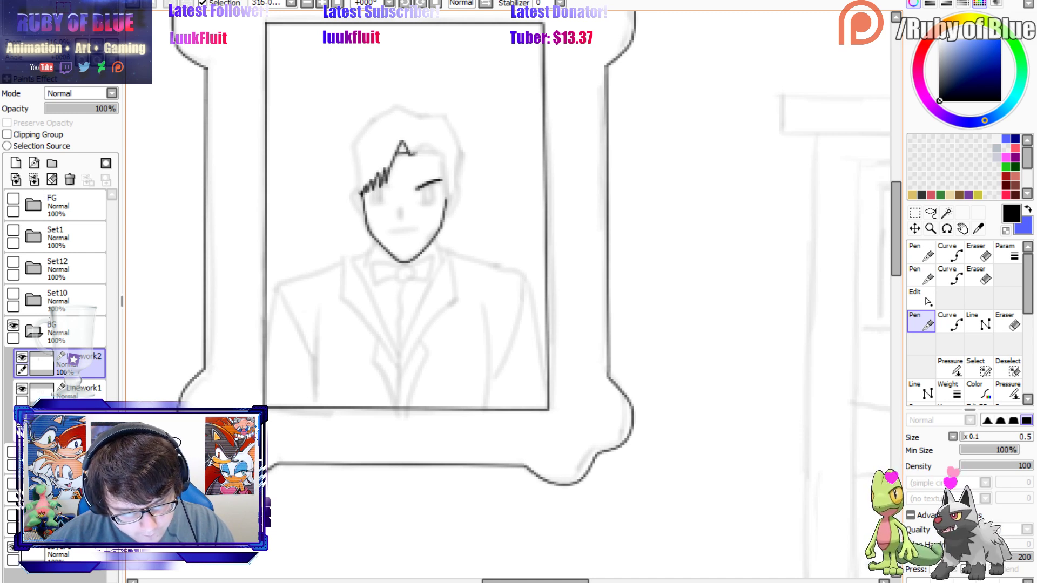
{"action": "mouse_move", "coordinate": [409, 154]}
{"action": "left_mouse_down"}
{"action": "mouse_move", "coordinate": [435, 153]}
{"action": "mouse_move", "coordinate": [446, 200]}
{"action": "left_mouse_up"}
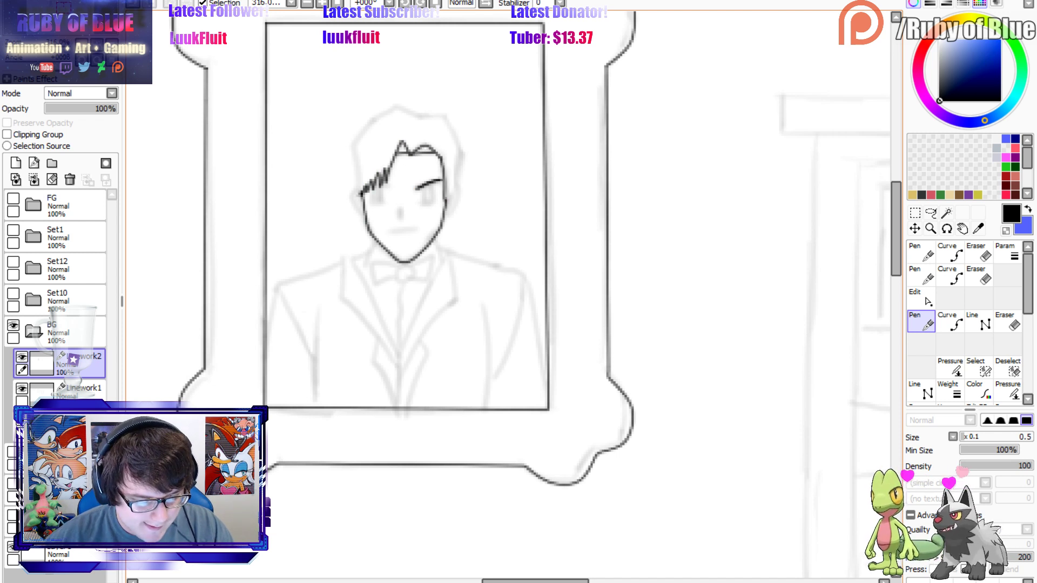
{"action": "mouse_move", "coordinate": [359, 197]}
{"action": "left_mouse_down"}
{"action": "mouse_move", "coordinate": [353, 148]}
{"action": "mouse_move", "coordinate": [380, 118]}
{"action": "mouse_move", "coordinate": [401, 108]}
{"action": "mouse_move", "coordinate": [438, 116]}
{"action": "mouse_move", "coordinate": [459, 146]}
{"action": "mouse_move", "coordinate": [459, 211]}
{"action": "mouse_move", "coordinate": [444, 222]}
{"action": "left_mouse_up"}
{"action": "left_click_drag", "start_coordinate": [351, 201], "coordinate": [365, 220]}
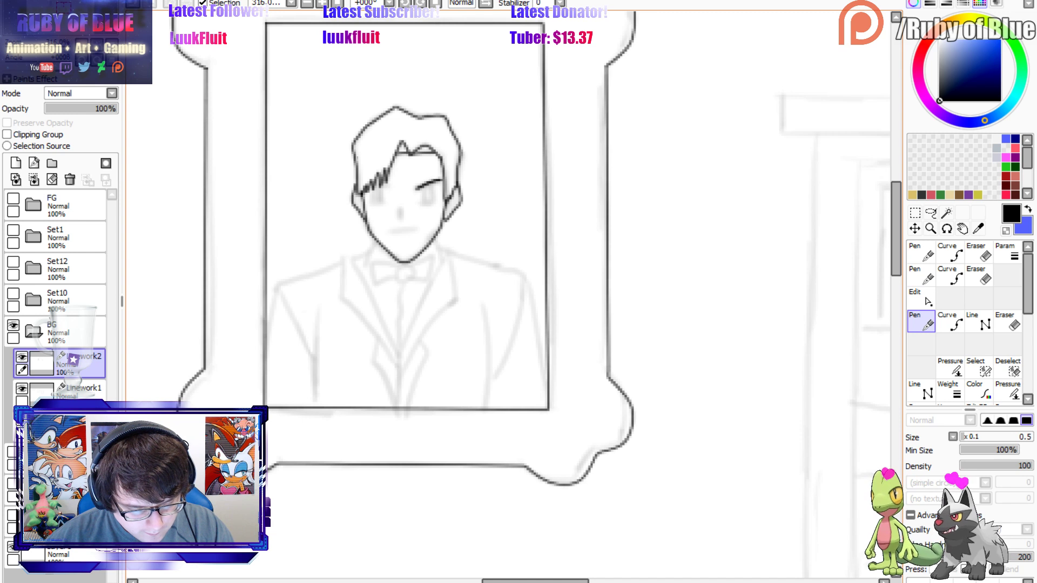
Ink the second portrait's bow tie and the neck and collar lines on both sides of it.
{"action": "mouse_move", "coordinate": [397, 270]}
{"action": "left_mouse_down"}
{"action": "mouse_move", "coordinate": [407, 267]}
{"action": "mouse_move", "coordinate": [369, 265]}
{"action": "mouse_move", "coordinate": [394, 281]}
{"action": "mouse_move", "coordinate": [415, 265]}
{"action": "mouse_move", "coordinate": [426, 282]}
{"action": "mouse_move", "coordinate": [408, 279]}
{"action": "left_mouse_up"}
{"action": "left_click_drag", "start_coordinate": [378, 242], "coordinate": [370, 267]}
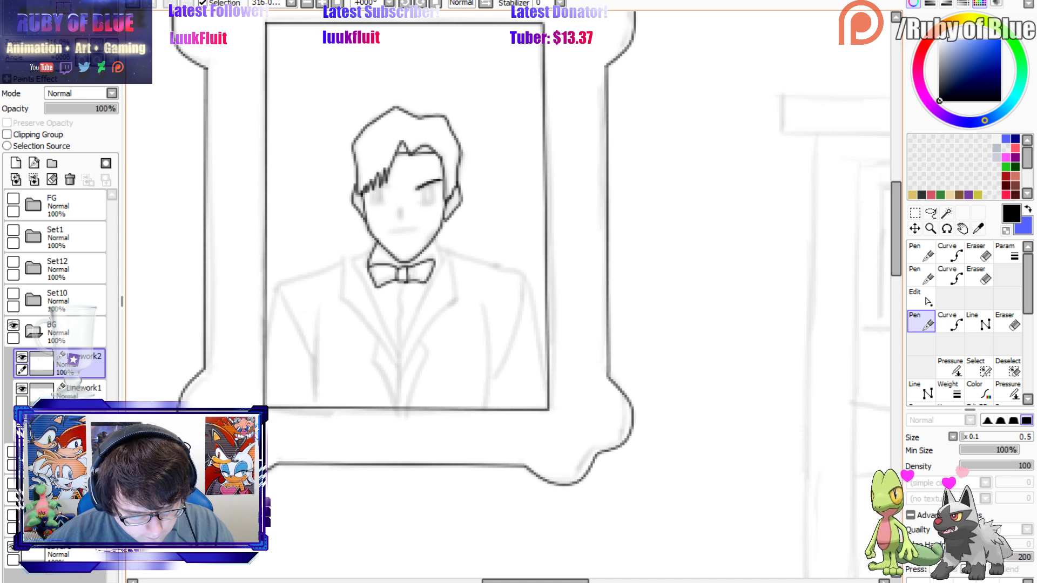
{"action": "left_click_drag", "start_coordinate": [434, 239], "coordinate": [439, 268]}
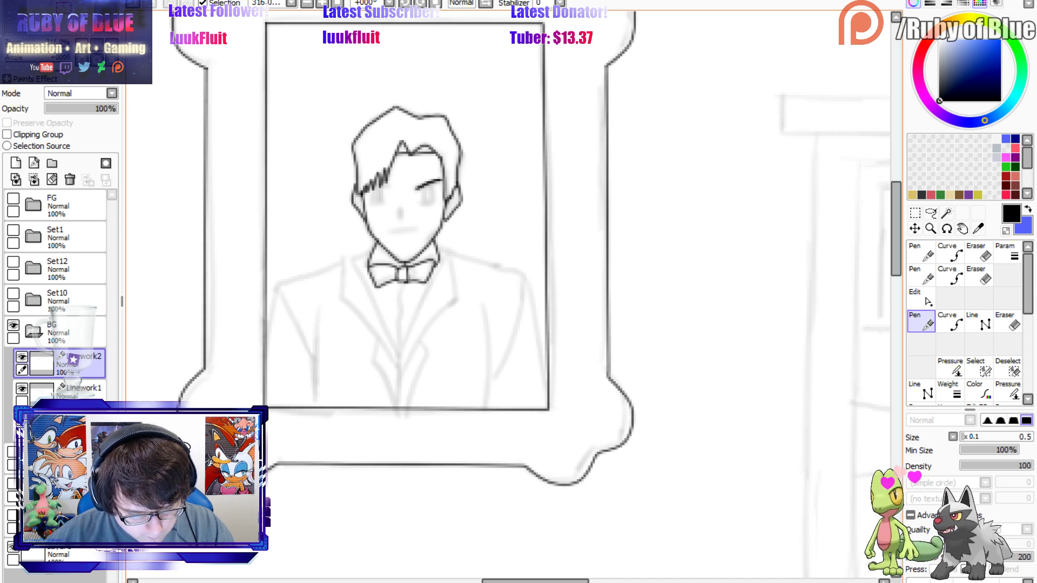
{"action": "left_click", "coordinate": [439, 251], "text": "shift"}
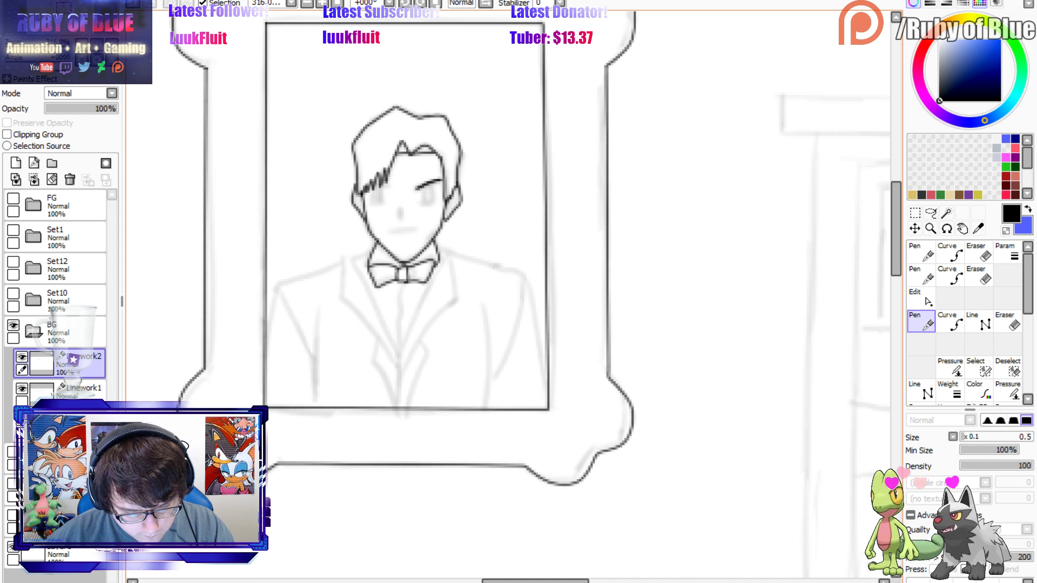
Ink the second portrait's shoulder and outer arm lines on both sides of the body with the Curve tool.
{"action": "left_click", "coordinate": [439, 250], "text": "shift"}
{"action": "left_click", "coordinate": [500, 269]}
{"action": "left_click", "coordinate": [522, 275]}
{"action": "left_click", "coordinate": [530, 286]}
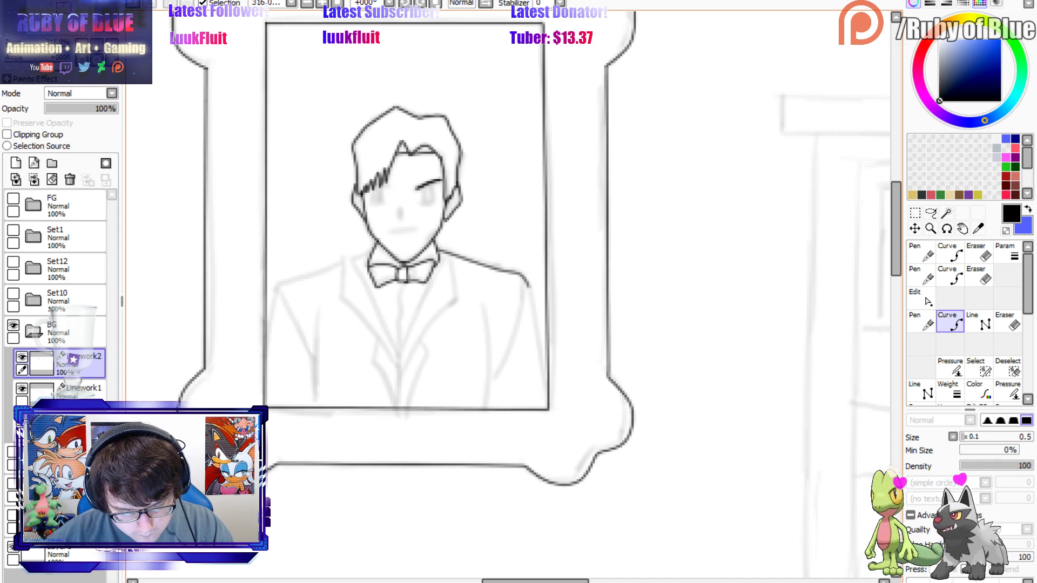
{"action": "double_click", "coordinate": [548, 395]}
{"action": "mouse_move", "coordinate": [372, 249]}
{"action": "left_mouse_down"}
{"action": "mouse_move", "coordinate": [284, 284]}
{"action": "mouse_move", "coordinate": [264, 346]}
{"action": "left_mouse_up"}
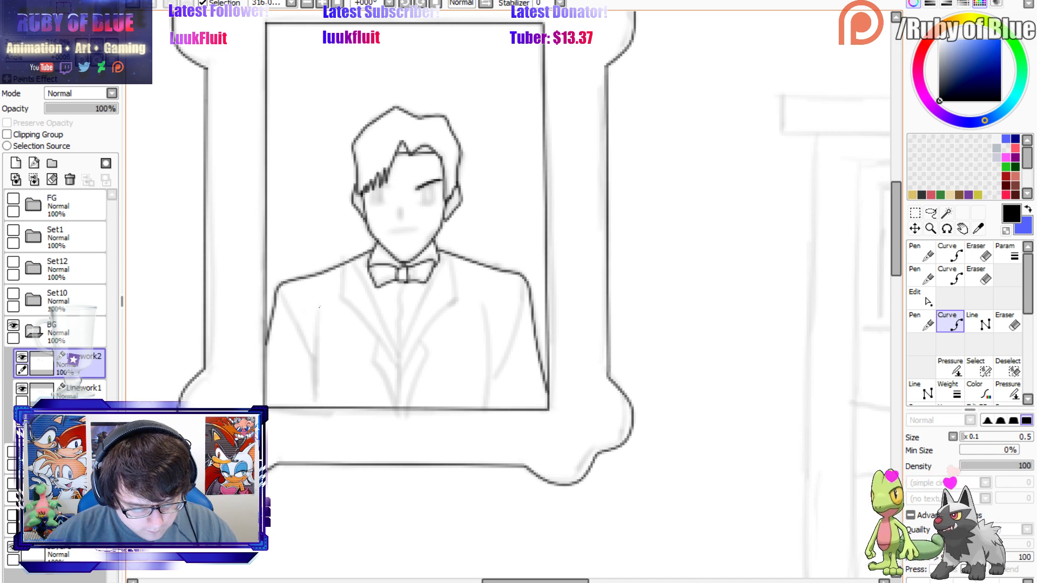
Ink the inner sleeve lines and the slanted armhole seams on both sides of the second portrait's jacket with the Pen.
{"action": "key", "text": "n"}
{"action": "left_click_drag", "start_coordinate": [321, 309], "coordinate": [315, 408]}
{"action": "left_click_drag", "start_coordinate": [484, 309], "coordinate": [487, 410]}
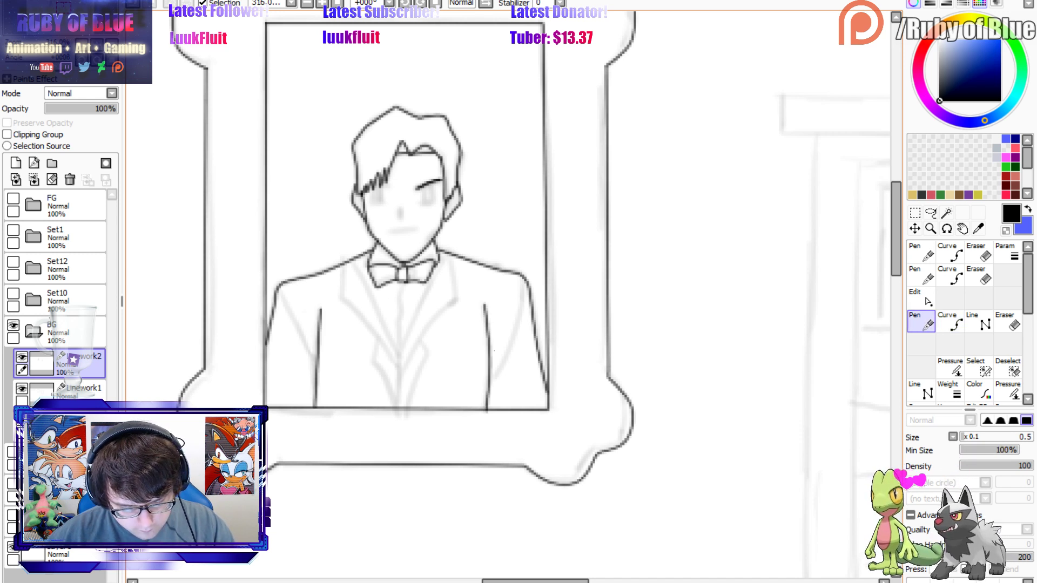
{"action": "left_click_drag", "start_coordinate": [524, 286], "coordinate": [490, 385]}
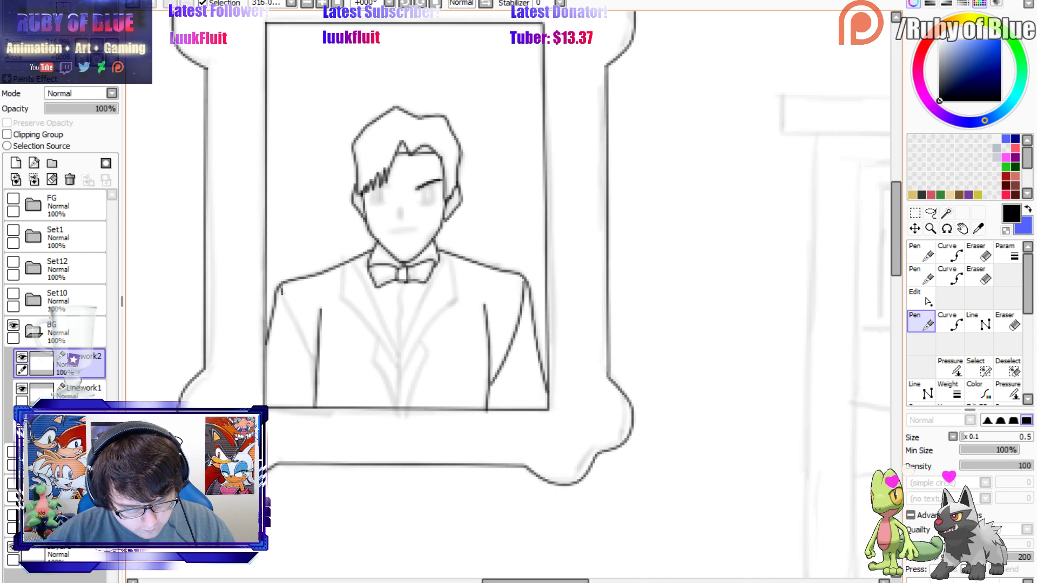
{"action": "left_click_drag", "start_coordinate": [280, 290], "coordinate": [316, 371]}
Ink the V-shaped opening, centre line and both lapels of the second portrait's jacket with the Curve tool.
{"action": "key", "text": "c"}
{"action": "mouse_move", "coordinate": [355, 259]}
{"action": "left_mouse_down"}
{"action": "mouse_move", "coordinate": [400, 356]}
{"action": "mouse_move", "coordinate": [400, 409]}
{"action": "left_mouse_up"}
{"action": "mouse_move", "coordinate": [400, 357]}
{"action": "left_mouse_down"}
{"action": "mouse_move", "coordinate": [438, 262]}
{"action": "mouse_move", "coordinate": [458, 300]}
{"action": "left_mouse_up"}
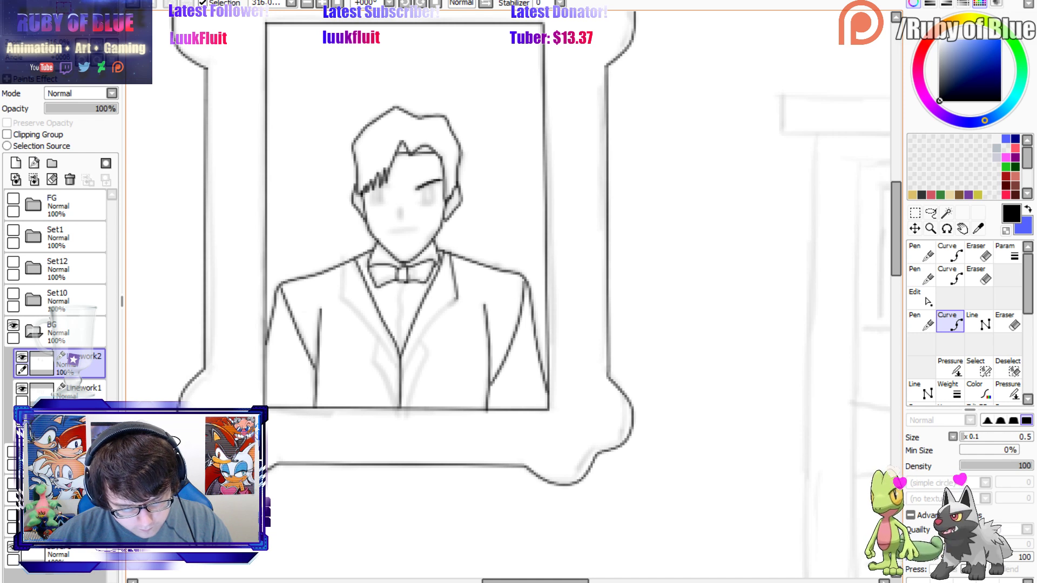
{"action": "left_click", "coordinate": [425, 332]}
{"action": "left_click", "coordinate": [401, 380]}
{"action": "key", "text": "p"}
{"action": "key", "text": "c"}
{"action": "left_click", "coordinate": [400, 380]}
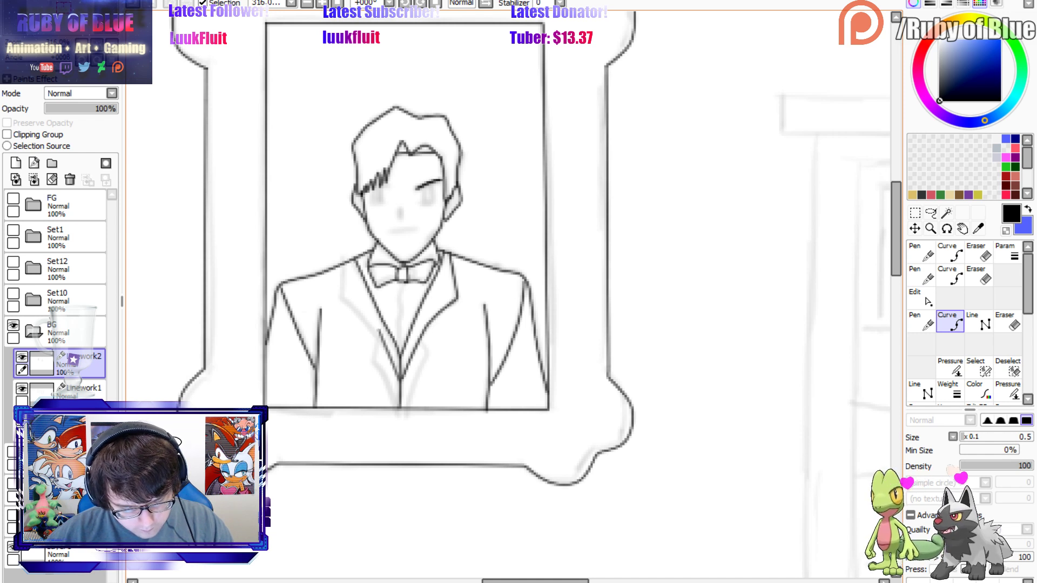
{"action": "left_click", "coordinate": [339, 297]}
{"action": "left_click", "coordinate": [340, 264]}
{"action": "key", "text": "p"}
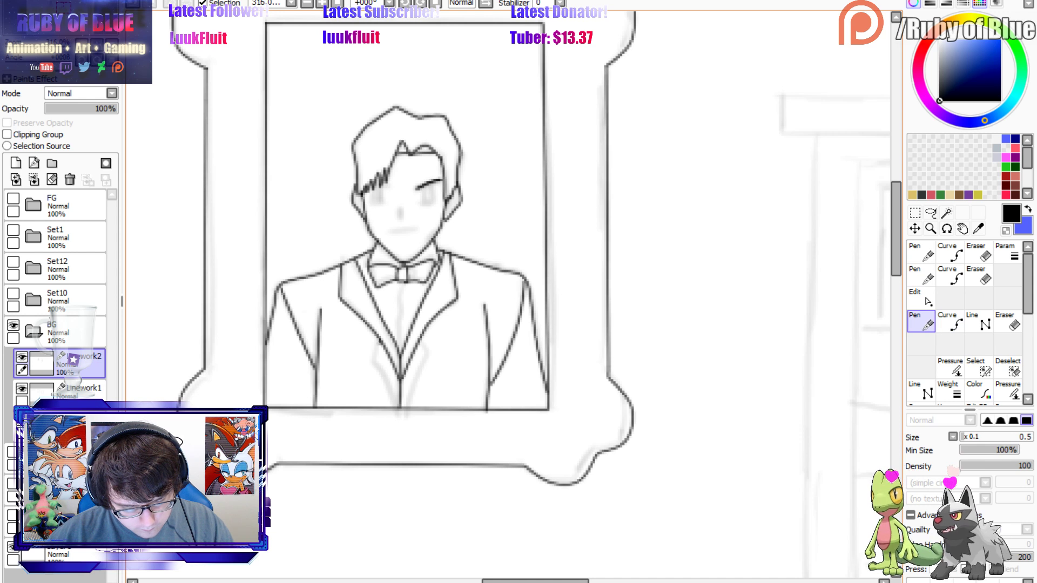
Ink the pointed lower flaps on both sides of the jacket's centre line and the shirt-front line below the bow tie.
{"action": "left_click_drag", "start_coordinate": [378, 344], "coordinate": [398, 409]}
{"action": "left_click_drag", "start_coordinate": [430, 344], "coordinate": [406, 409]}
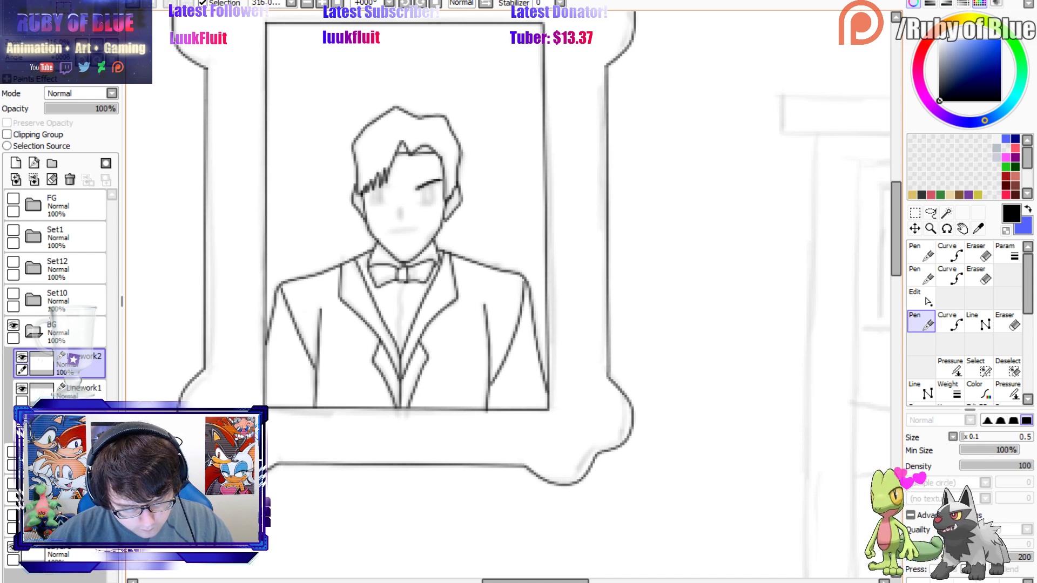
{"action": "left_click_drag", "start_coordinate": [401, 354], "coordinate": [402, 282]}
{"action": "key", "text": "c"}
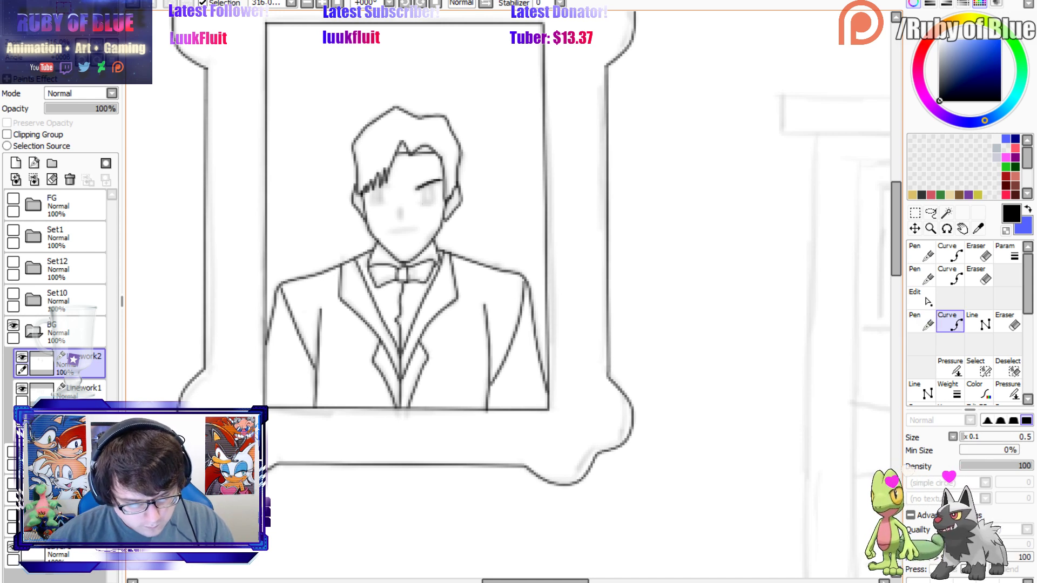
Ink the second portrait's eyes, nose and mouth with the Pen.
{"action": "key", "text": "n"}
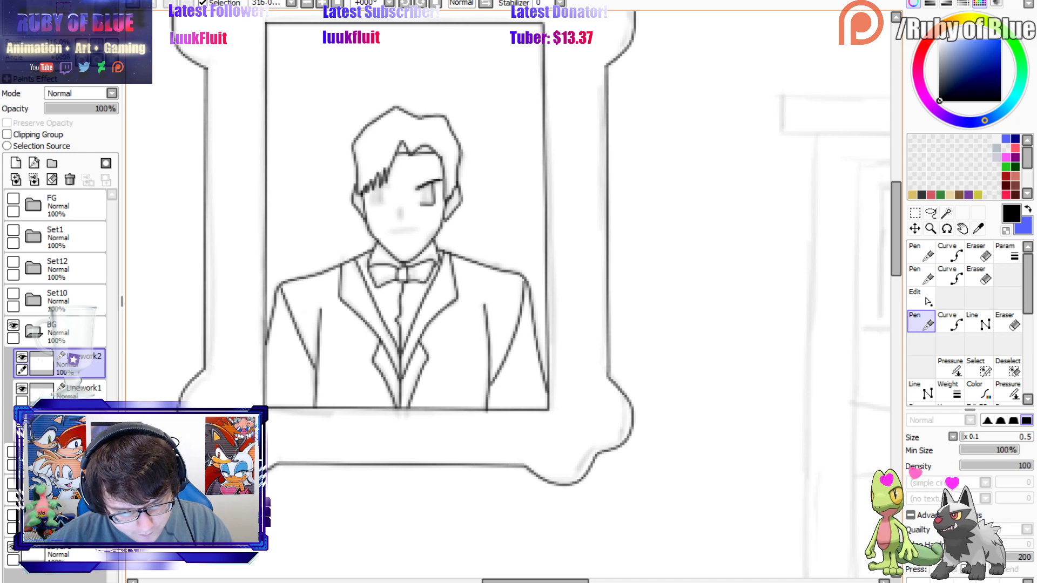
{"action": "mouse_move", "coordinate": [424, 187]}
{"action": "left_mouse_down"}
{"action": "mouse_move", "coordinate": [425, 206]}
{"action": "mouse_move", "coordinate": [373, 206]}
{"action": "mouse_move", "coordinate": [382, 206]}
{"action": "left_mouse_up"}
{"action": "key", "text": "c"}
{"action": "key", "text": "n"}
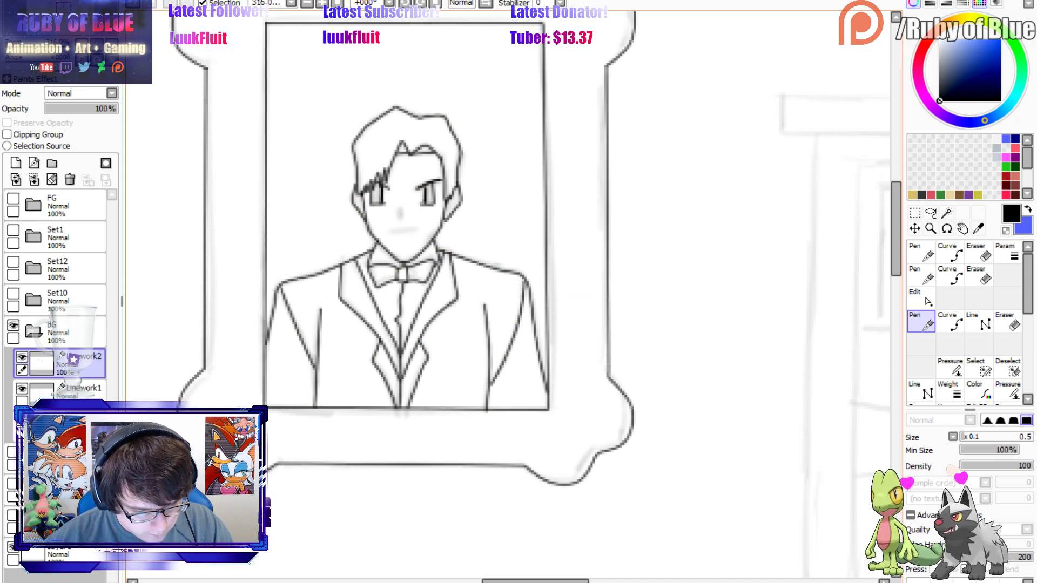
{"action": "left_click_drag", "start_coordinate": [390, 233], "coordinate": [408, 230]}
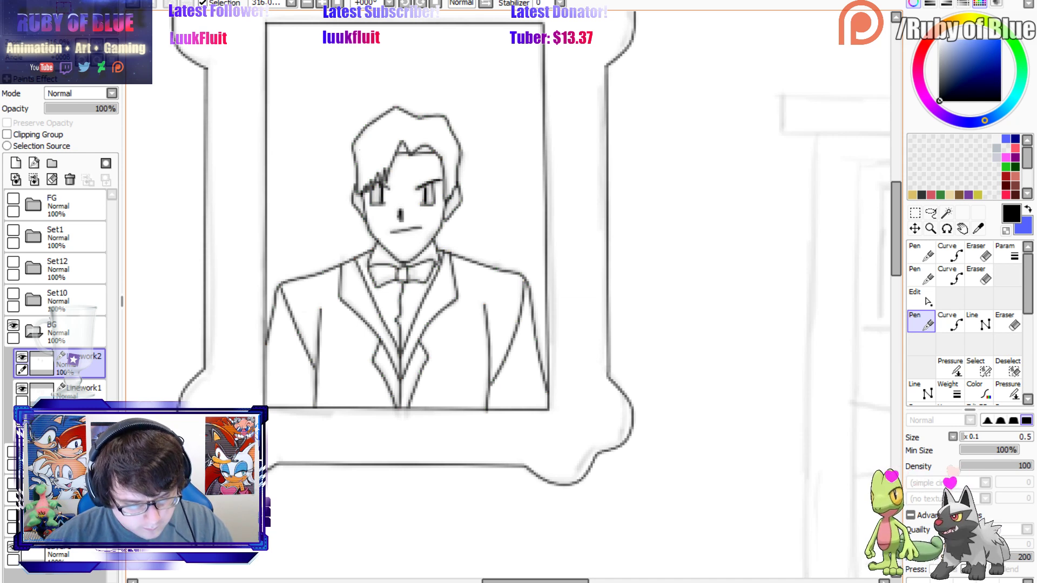
{"action": "key", "text": "ctrl"}
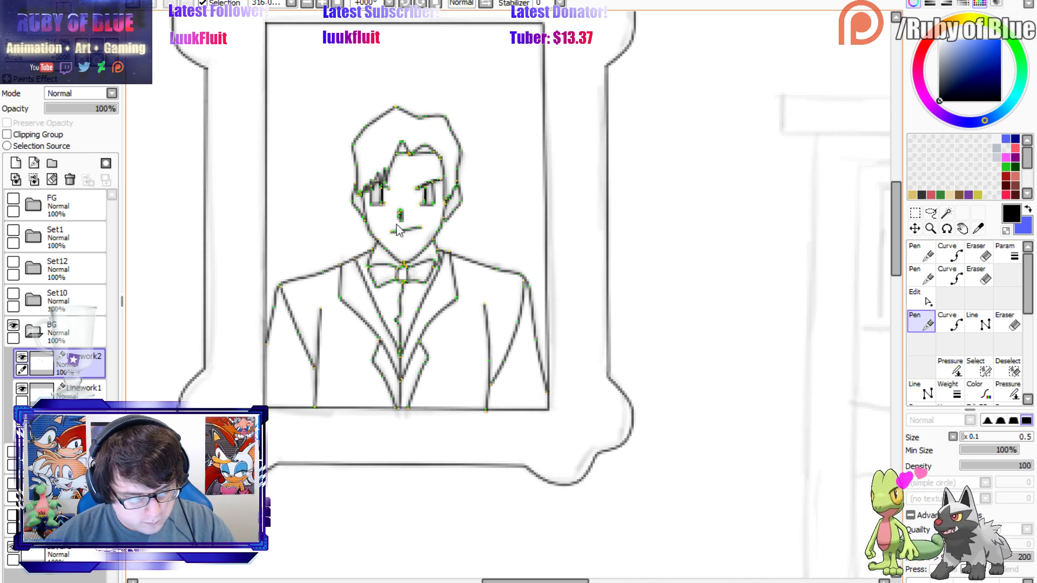
{"action": "scroll", "coordinate": [508, 294], "scroll_direction": "down", "scroll_amount": 10}
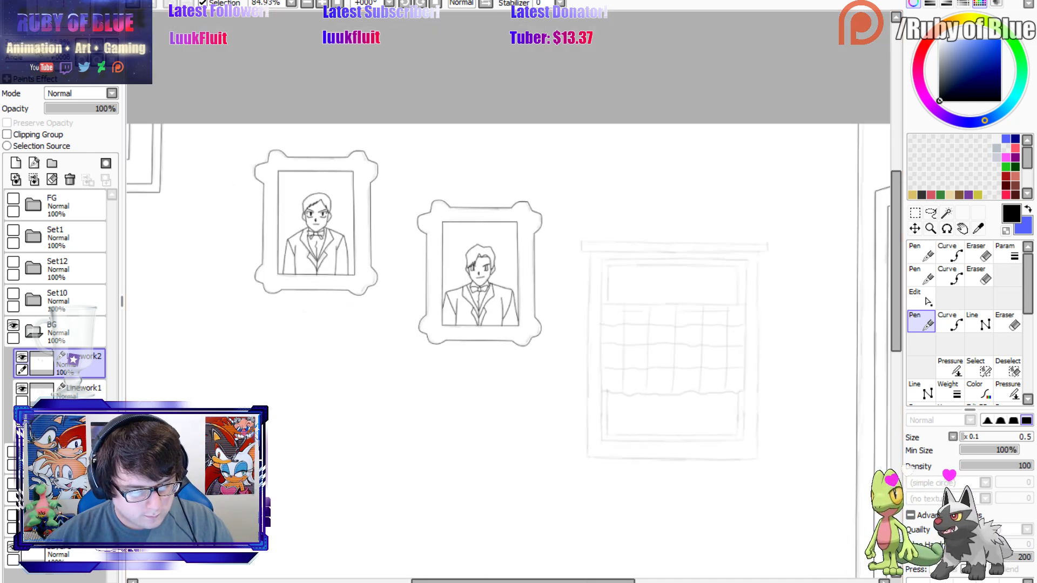
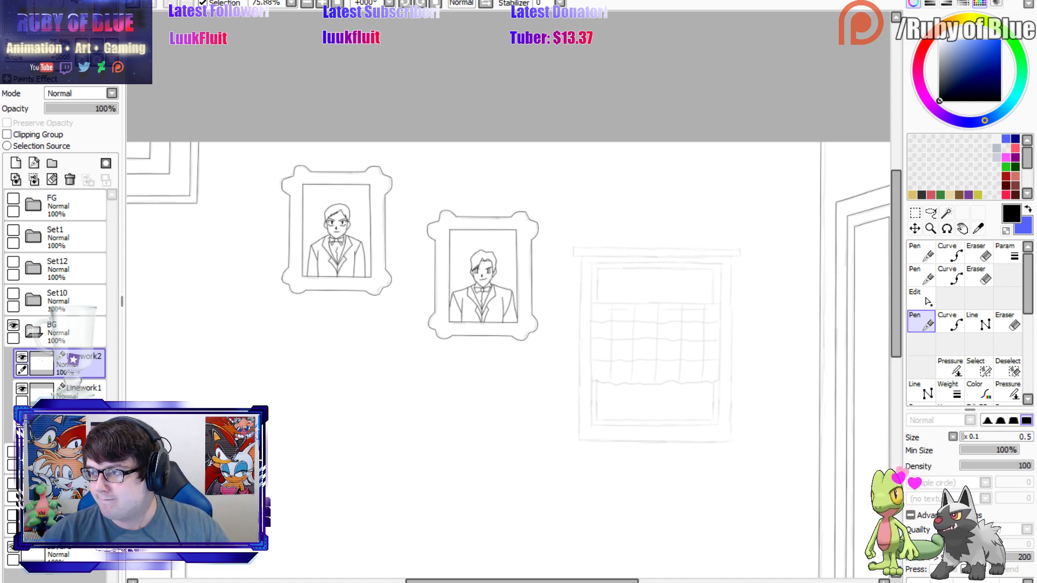
Merge the Linework2 layer down into Linework1, and undo the merge.
{"action": "left_click", "coordinate": [22, 357]}
{"action": "left_click", "coordinate": [22, 357]}
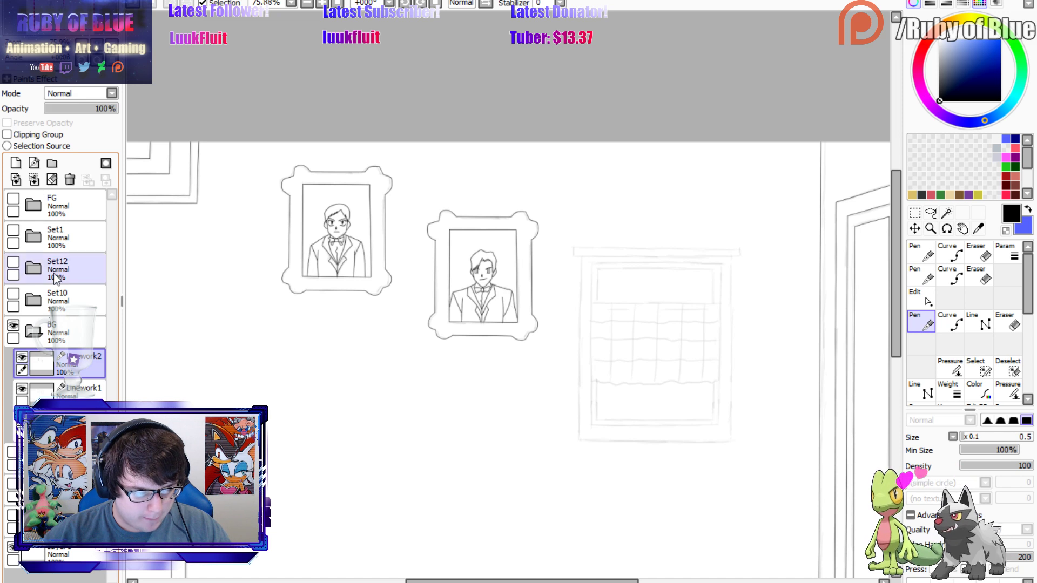
{"action": "left_click", "coordinate": [33, 178]}
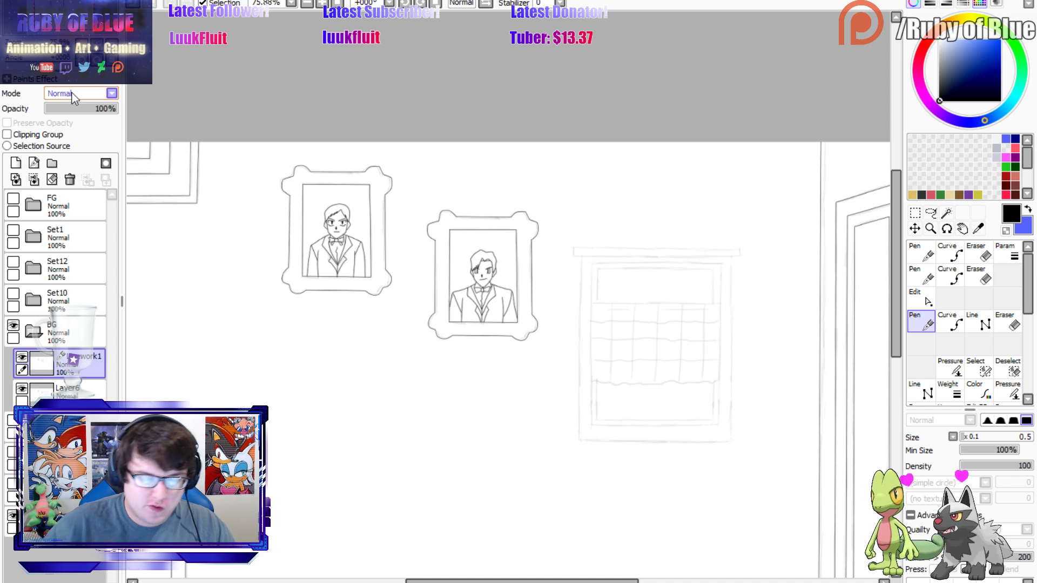
{"action": "key", "text": "ctrl+z"}
Toggle the Linework2 layer's visibility to compare the inked portraits with the sketch underneath.
{"action": "left_click", "coordinate": [25, 357]}
{"action": "left_click", "coordinate": [25, 357]}
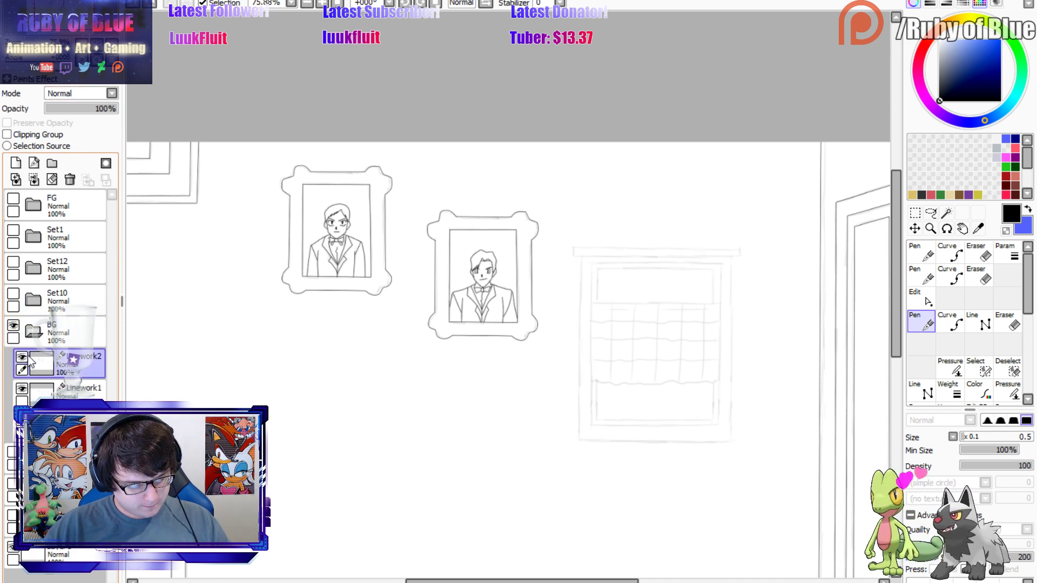
{"action": "left_click", "coordinate": [21, 357]}
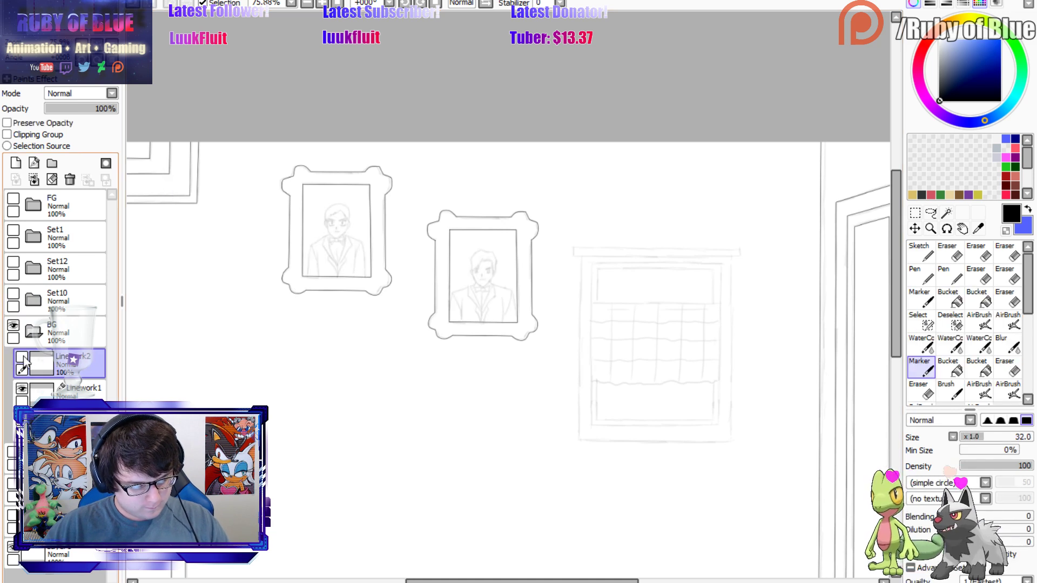
{"action": "left_click", "coordinate": [21, 357]}
Make Linework1 the active layer and ink the long narrow board above the window with the Line tool.
{"action": "left_click", "coordinate": [81, 390]}
{"action": "mouse_move", "coordinate": [594, 378]}
{"action": "left_mouse_down"}
{"action": "mouse_move", "coordinate": [629, 197]}
{"action": "mouse_move", "coordinate": [668, 288]}
{"action": "mouse_move", "coordinate": [433, 295]}
{"action": "left_mouse_up"}
{"action": "scroll", "coordinate": [505, 295], "scroll_direction": "up", "scroll_amount": 4}
{"action": "scroll", "coordinate": [505, 295], "scroll_direction": "down", "scroll_amount": 2}
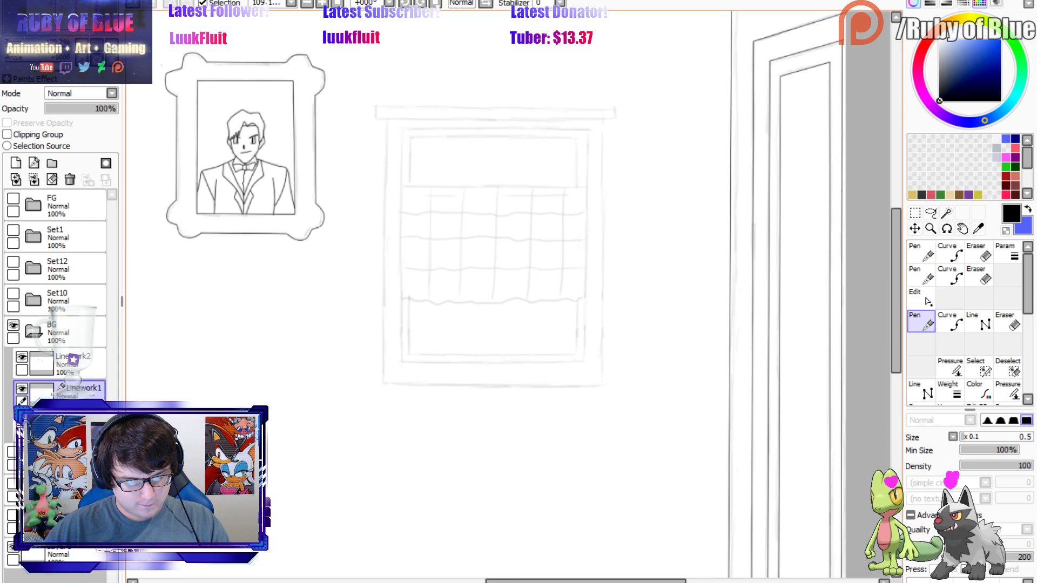
{"action": "key", "text": "u"}
{"action": "left_click", "coordinate": [376, 119]}
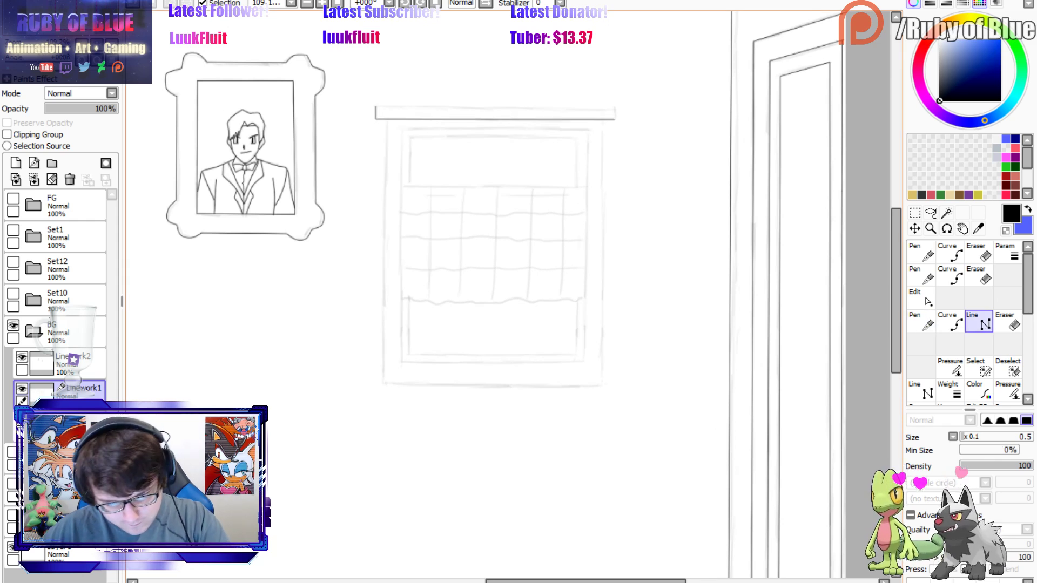
{"action": "left_click", "coordinate": [616, 119]}
{"action": "left_click", "coordinate": [616, 110]}
{"action": "double_click", "coordinate": [376, 106]}
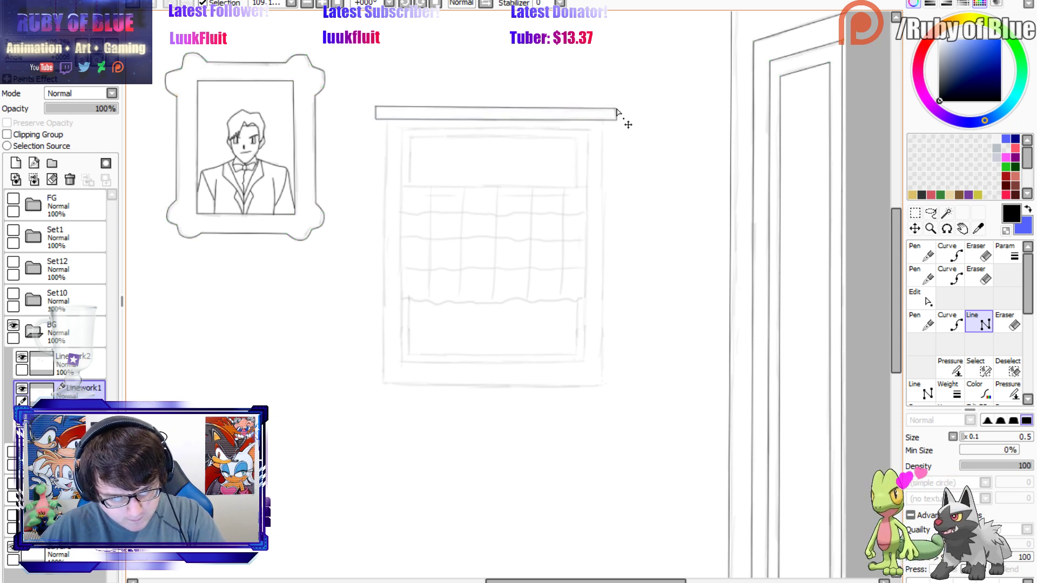
Ink the window's outer frame down both sides and along the base with straight lines.
{"action": "left_click", "coordinate": [387, 120]}
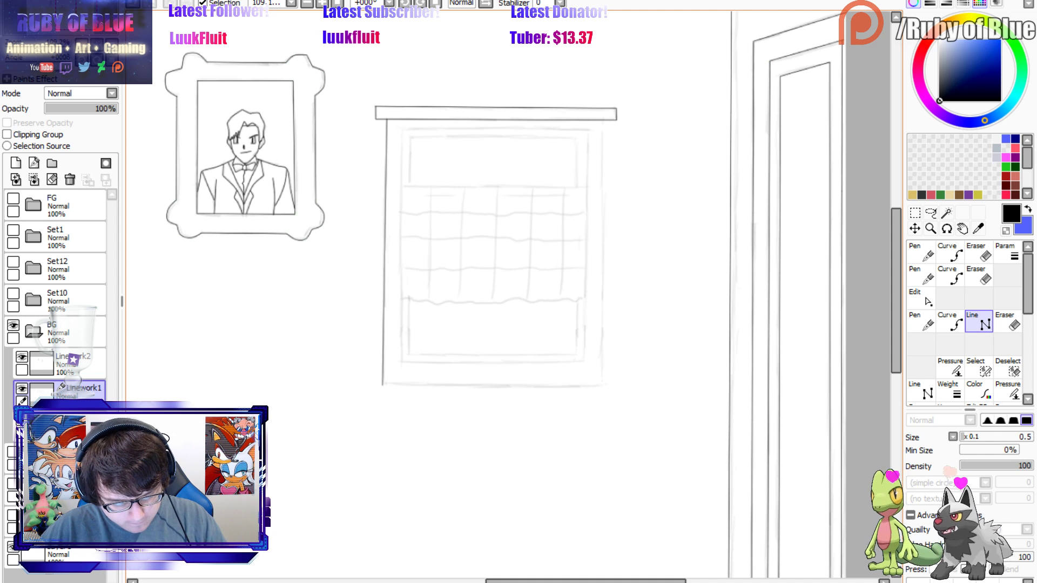
{"action": "left_click", "coordinate": [382, 385]}
{"action": "left_click", "coordinate": [601, 386]}
{"action": "double_click", "coordinate": [603, 120]}
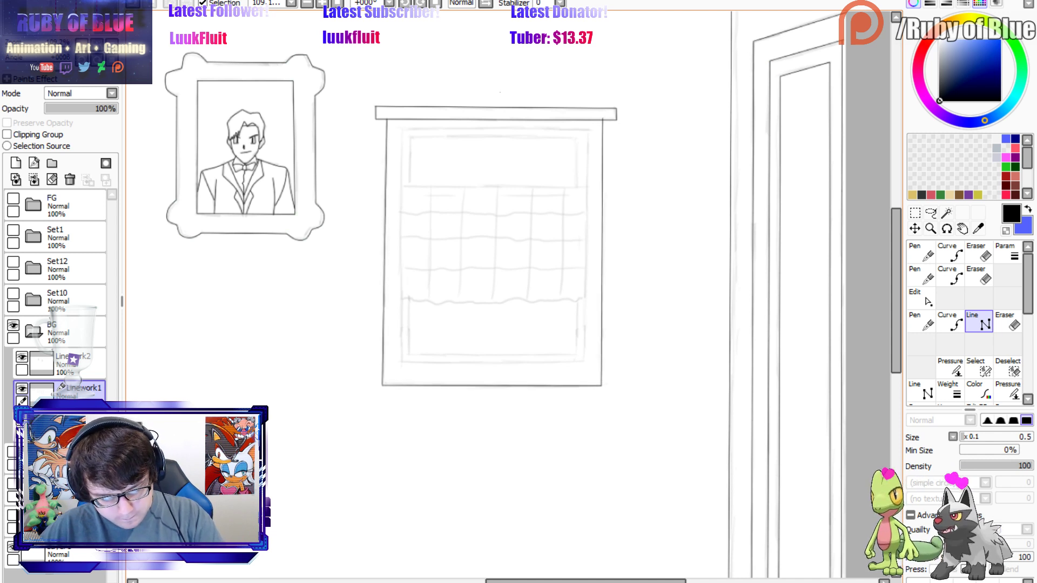
Ink the rectangular inner edge of the window frame with straight lines and fine-tune its upper-left corner.
{"action": "left_click", "coordinate": [403, 129]}
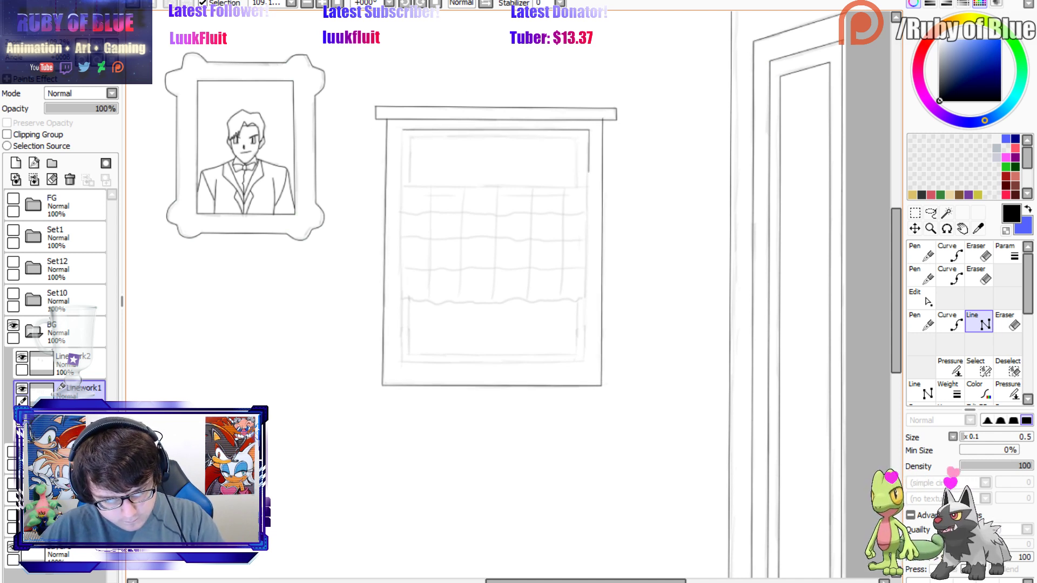
{"action": "left_click", "coordinate": [585, 362]}
{"action": "left_click", "coordinate": [401, 363]}
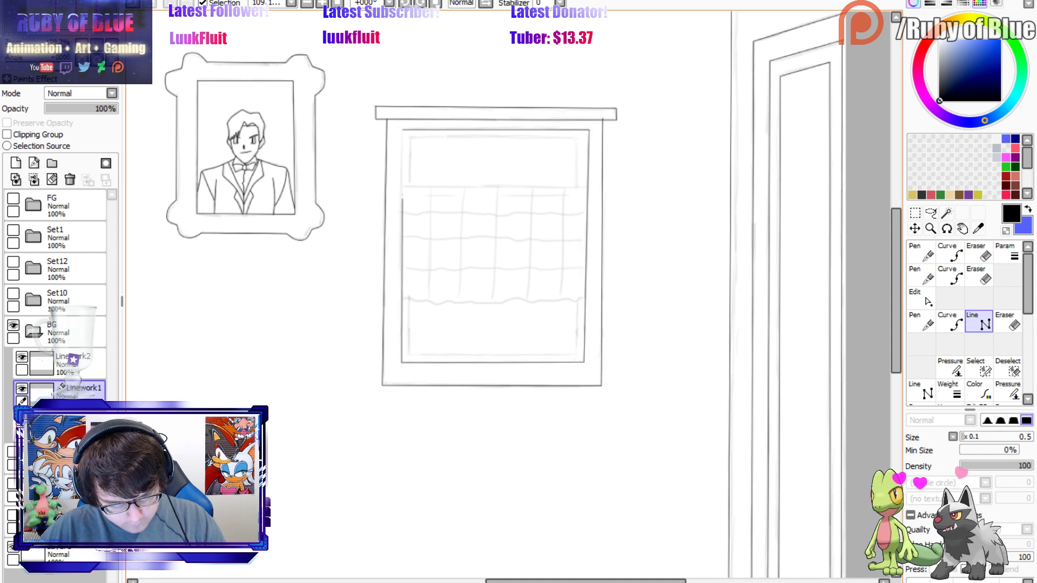
{"action": "double_click", "coordinate": [402, 130]}
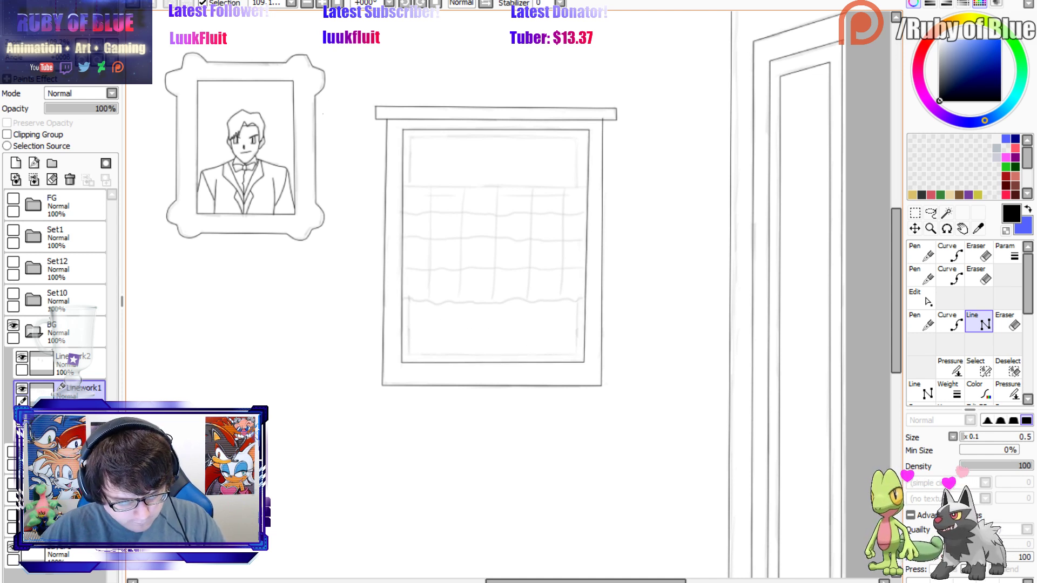
{"action": "key", "text": "ctrl"}
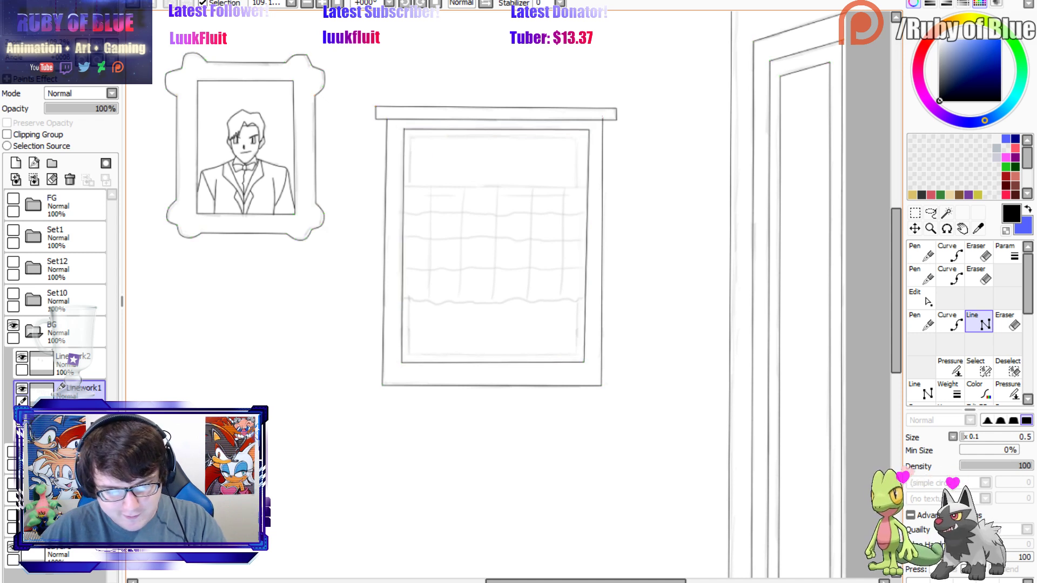
{"action": "key", "text": "e"}
{"action": "key", "text": "n"}
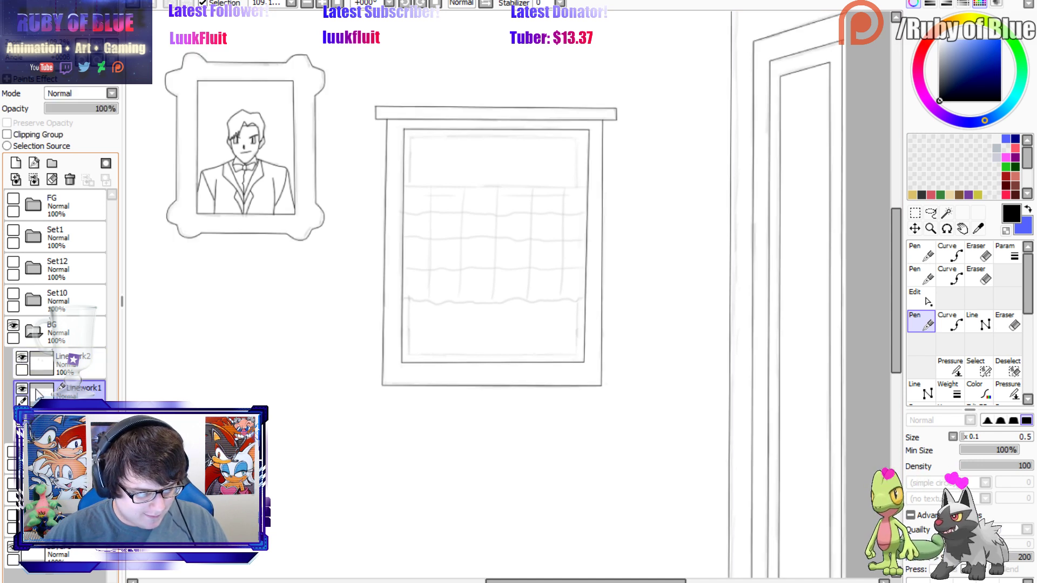
Add a new linework layer, ink the window's innermost pane rectangle with the Line tool, and adjust its upper-left corner.
{"action": "left_click", "coordinate": [33, 163]}
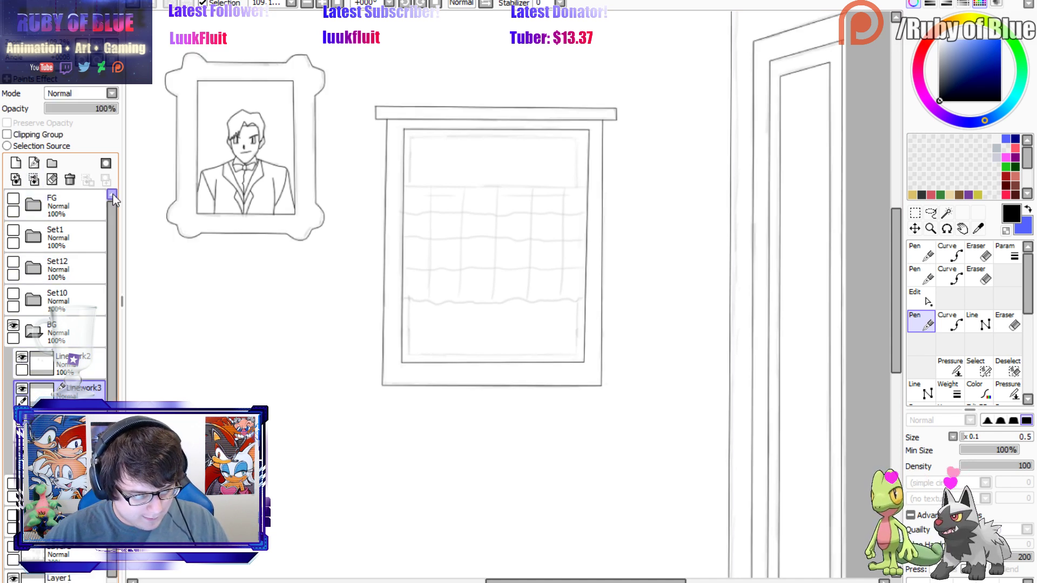
{"action": "key", "text": "l"}
{"action": "left_click", "coordinate": [410, 138]}
{"action": "left_click", "coordinate": [580, 138]}
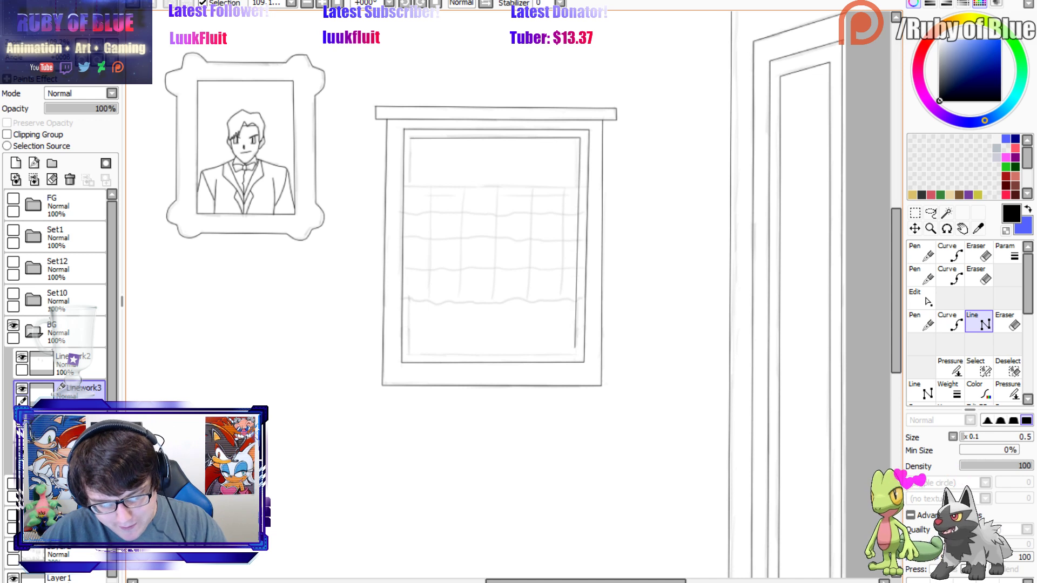
{"action": "left_click", "coordinate": [576, 355]}
{"action": "left_click", "coordinate": [409, 355]}
{"action": "left_click", "coordinate": [410, 138]}
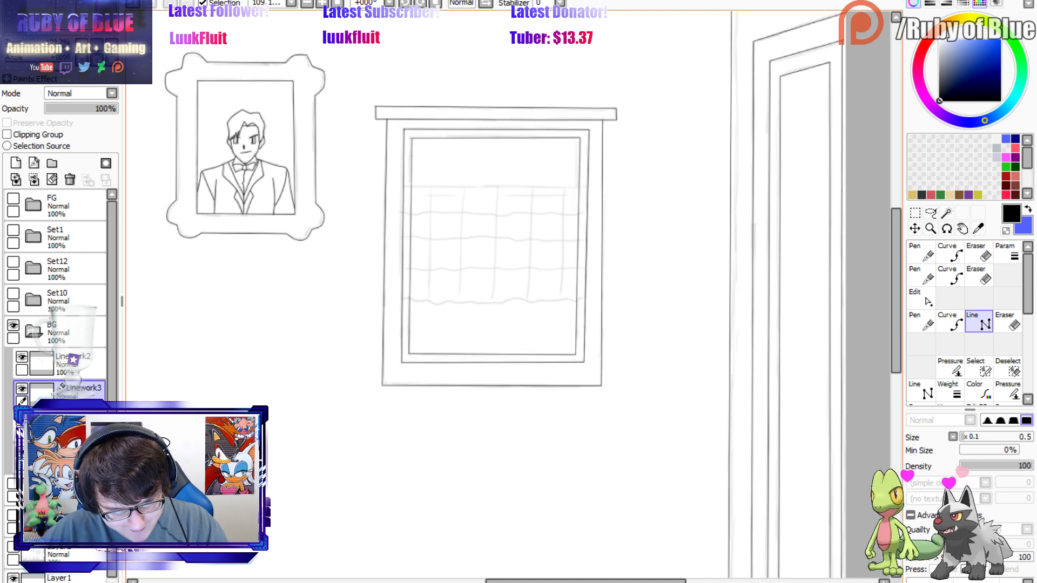
{"action": "key", "text": "n"}
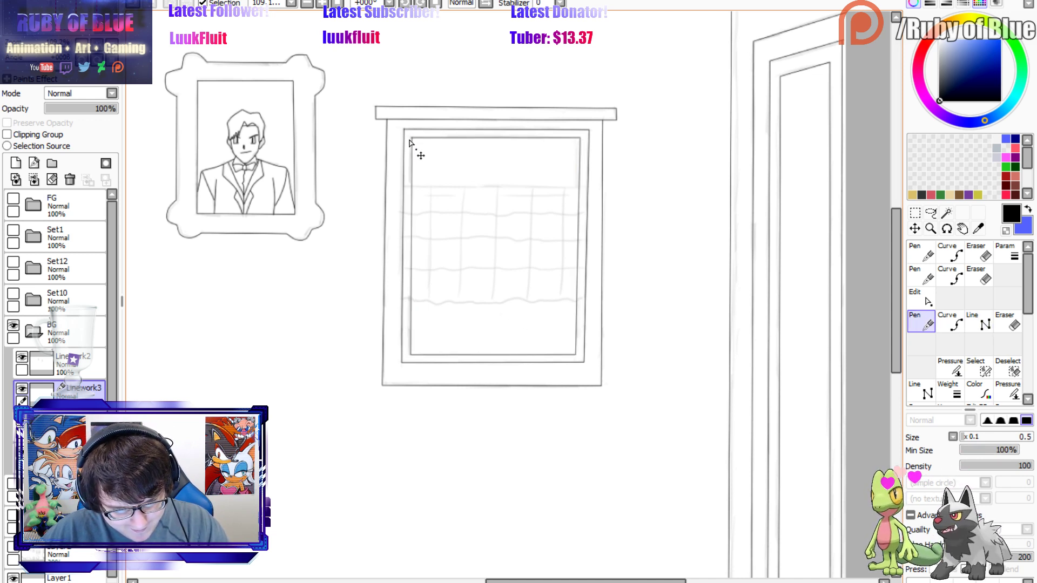
{"action": "left_click_drag", "start_coordinate": [410, 140], "coordinate": [408, 142]}
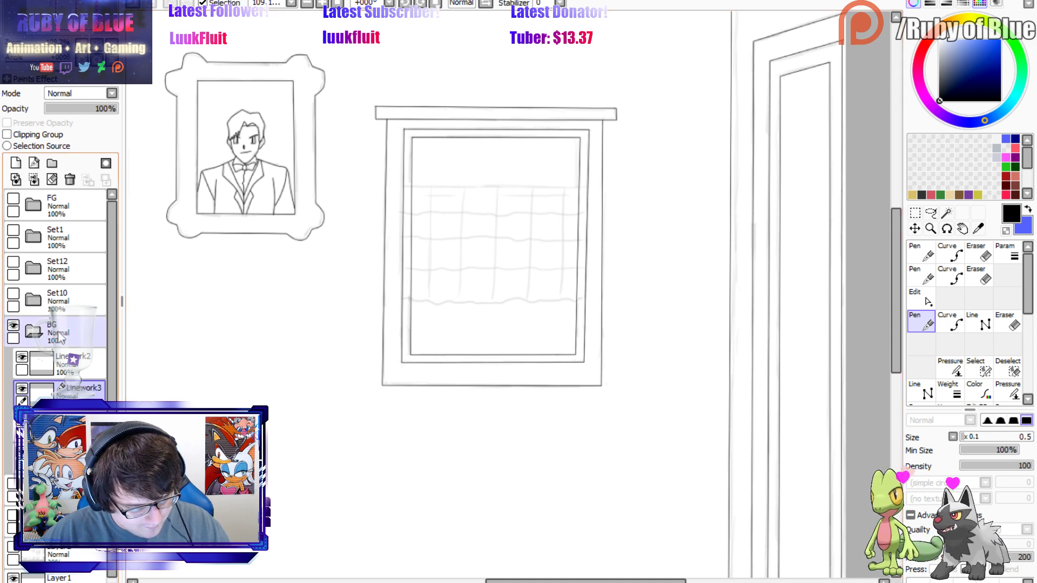
Make Linework1 the active layer and ink the curtain's straight top edge and wavy bottom hem across the window.
{"action": "left_click", "coordinate": [91, 421]}
{"action": "left_click", "coordinate": [978, 321]}
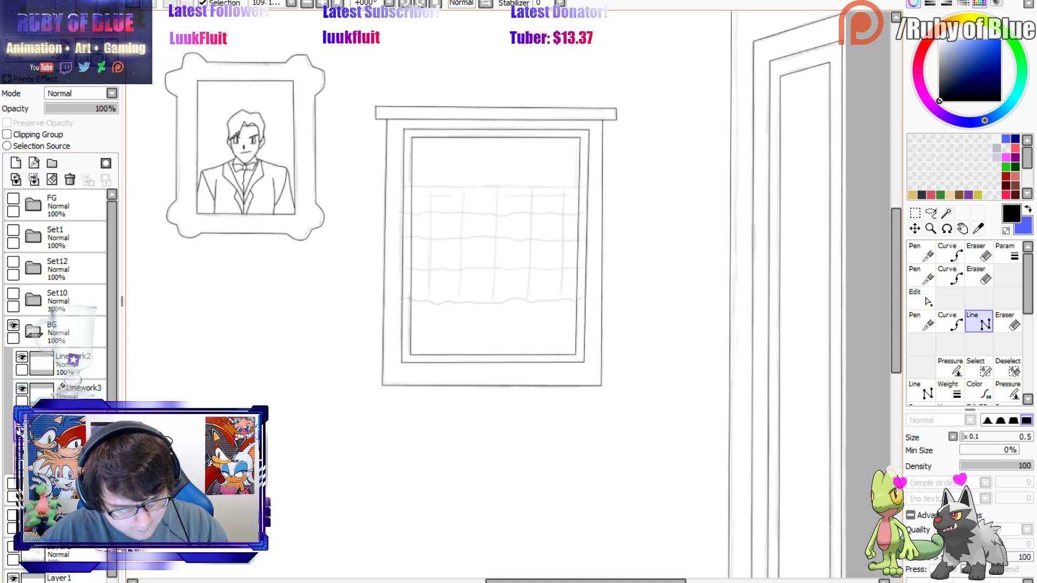
{"action": "left_click", "coordinate": [950, 321]}
{"action": "left_click", "coordinate": [404, 186]}
{"action": "double_click", "coordinate": [587, 186]}
{"action": "key", "text": "n"}
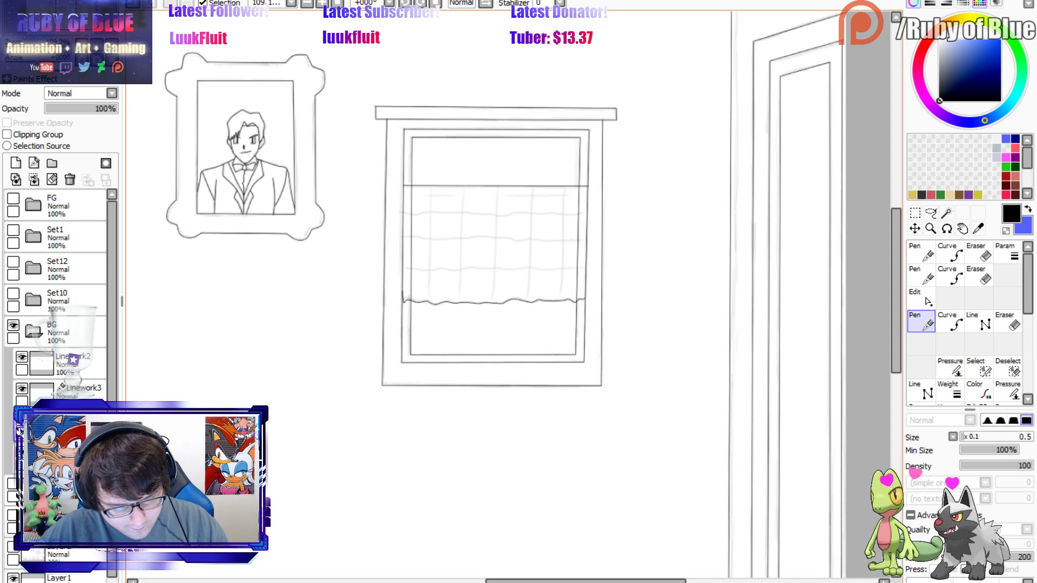
{"action": "key", "text": "l"}
{"action": "key", "text": "n"}
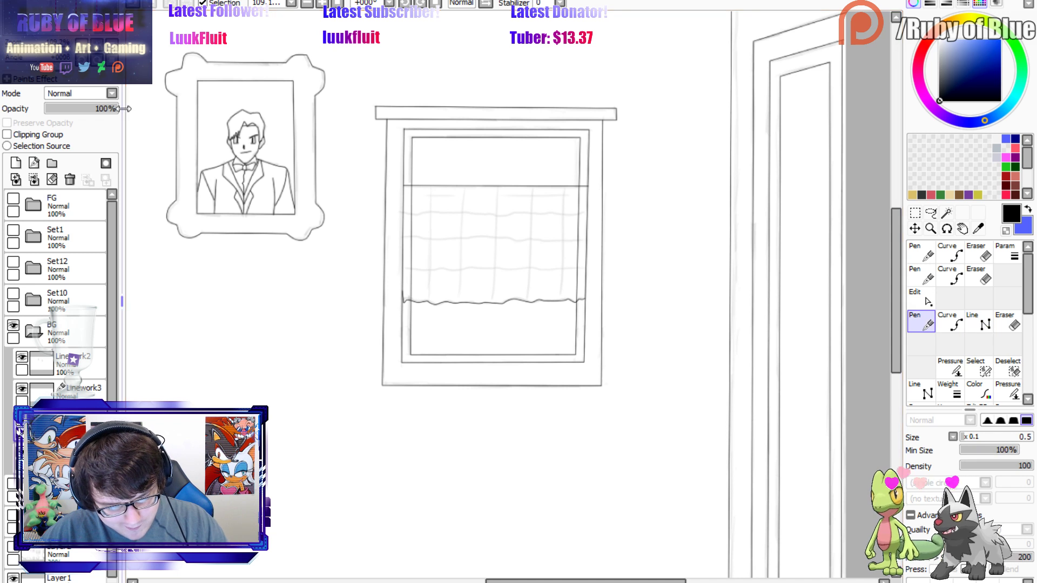
On Linework3, erase the innermost pane's side lines where the curtain covers them.
{"action": "left_click", "coordinate": [32, 396]}
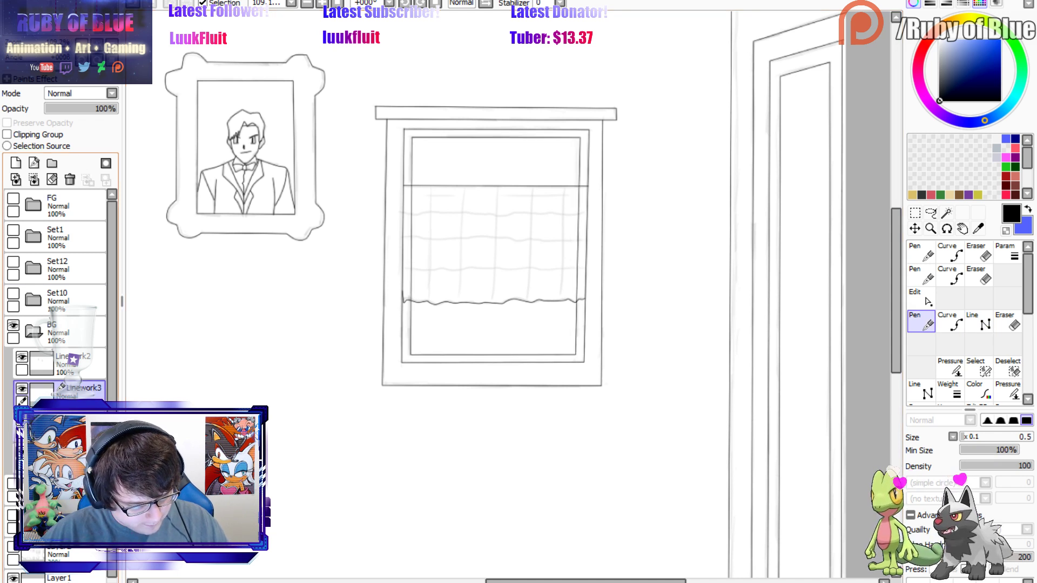
{"action": "key", "text": "e"}
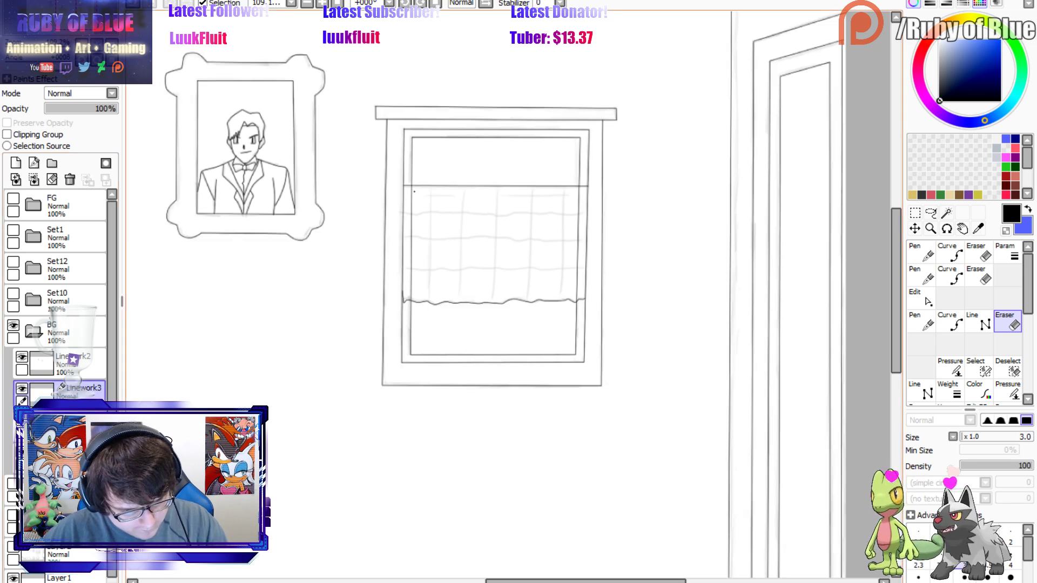
{"action": "left_click_drag", "start_coordinate": [412, 260], "coordinate": [412, 262]}
{"action": "key", "text": "n"}
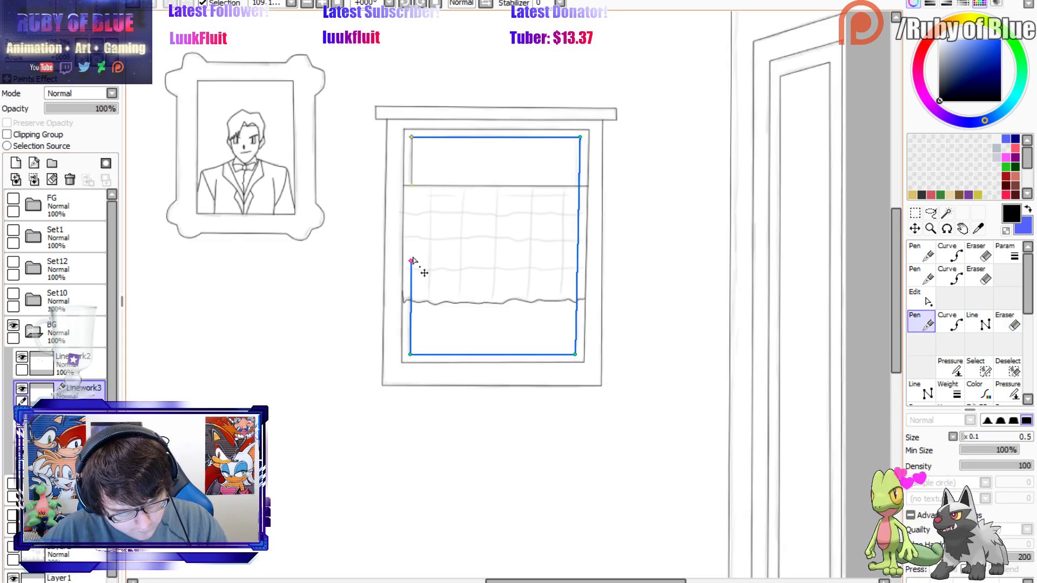
{"action": "key", "text": "e"}
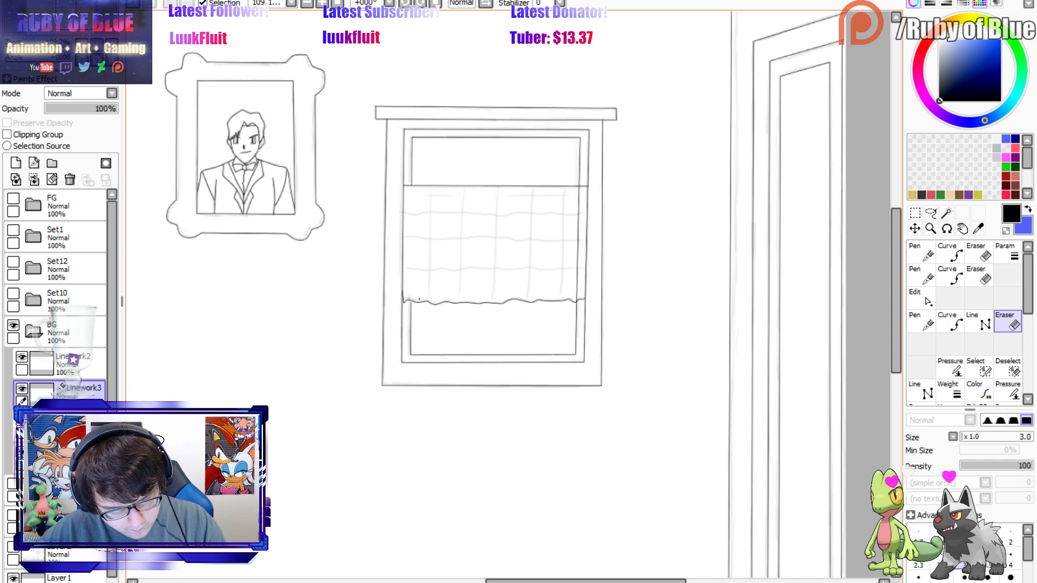
{"action": "key", "text": "n"}
{"action": "key", "text": "e"}
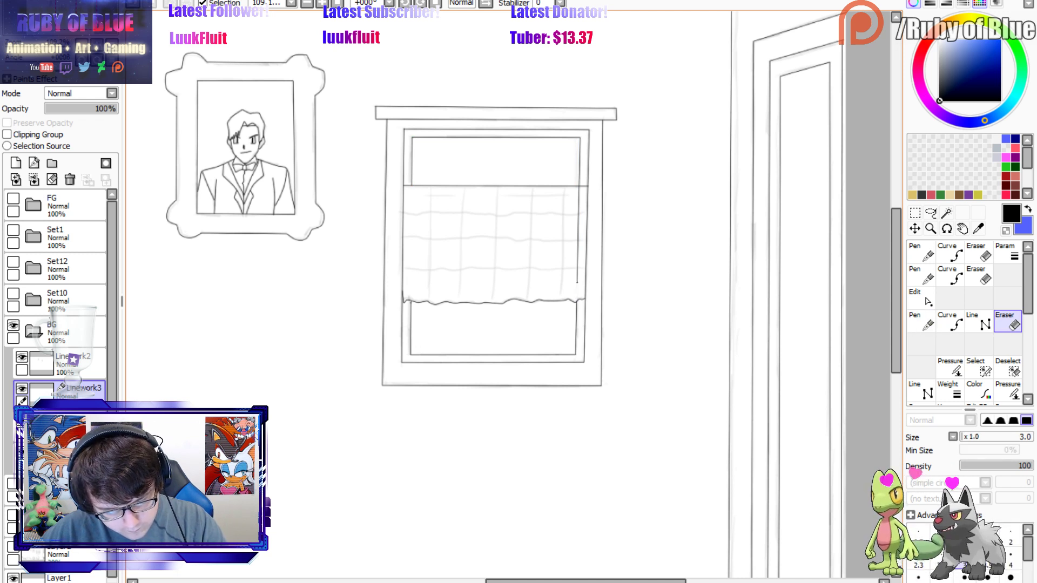
Merge the Linework3 layer down into Linework1.
{"action": "left_click", "coordinate": [84, 358]}
{"action": "left_click", "coordinate": [84, 385]}
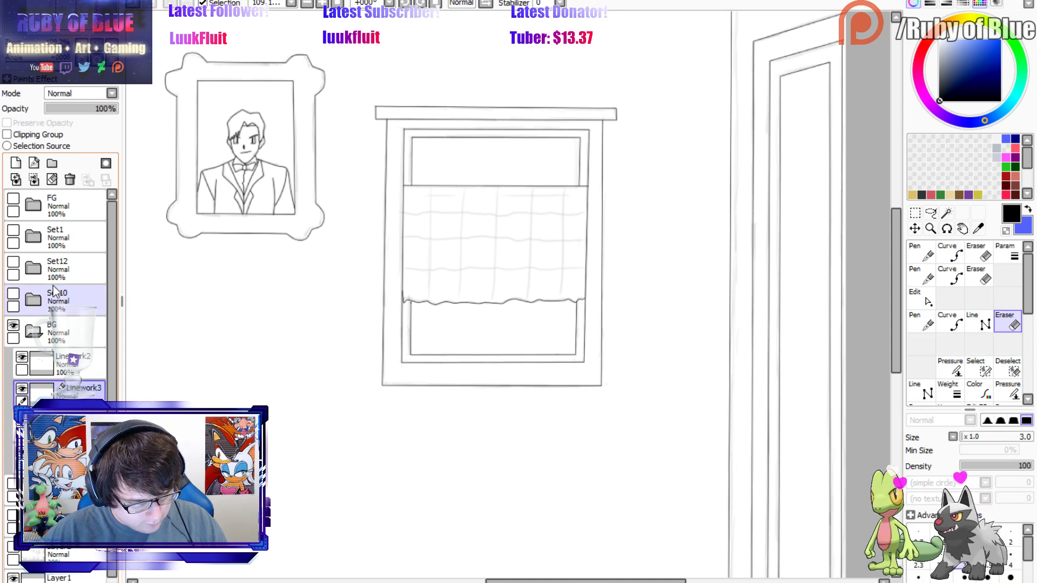
{"action": "left_click", "coordinate": [33, 179]}
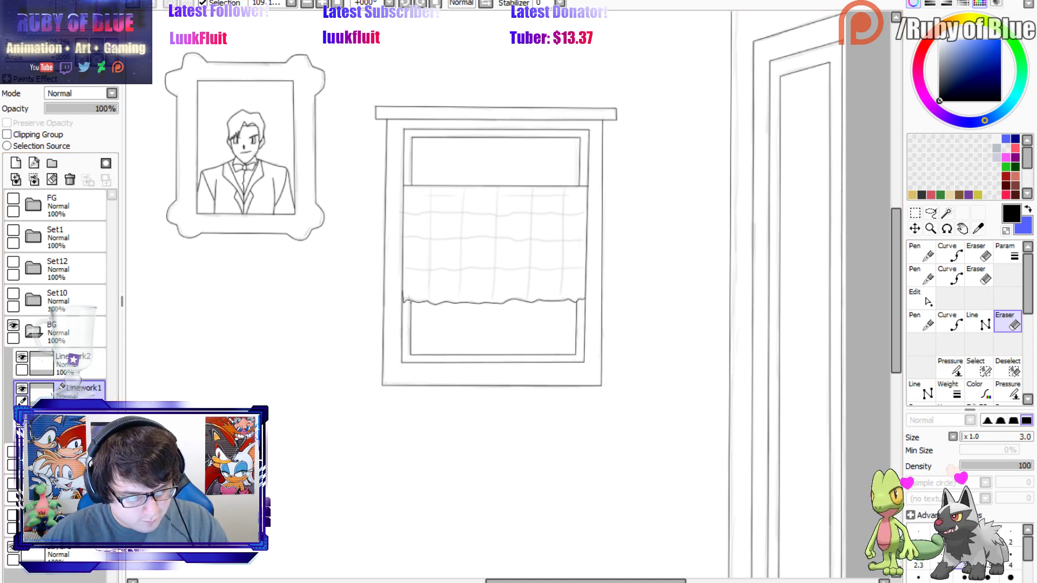
{"action": "key", "text": "Home"}
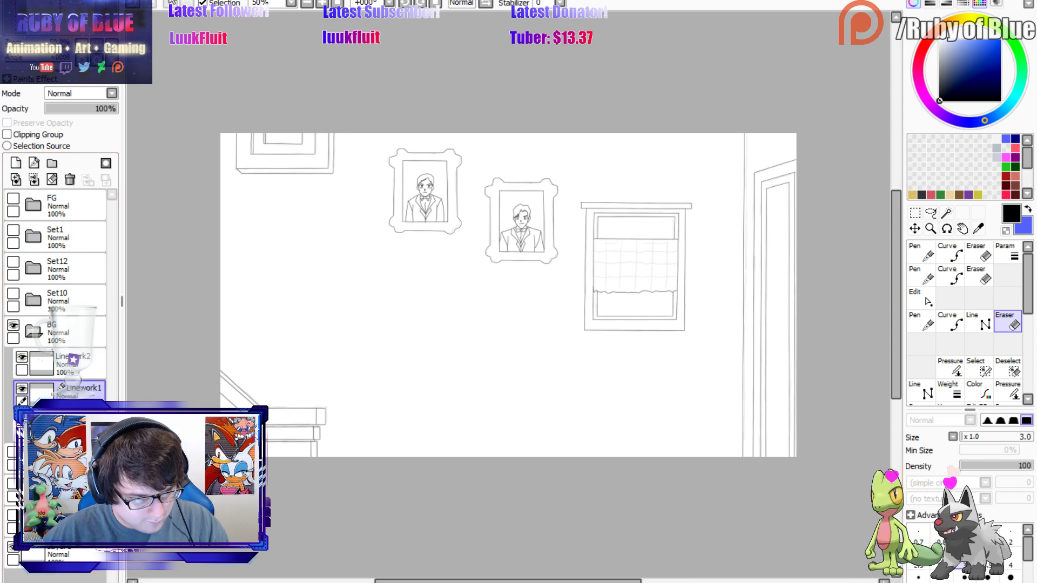
Toggle the visibility of Linework2 and Linework1 to check which background lines each layer holds.
{"action": "left_click", "coordinate": [81, 364]}
{"action": "left_click", "coordinate": [22, 357]}
{"action": "left_click", "coordinate": [22, 357]}
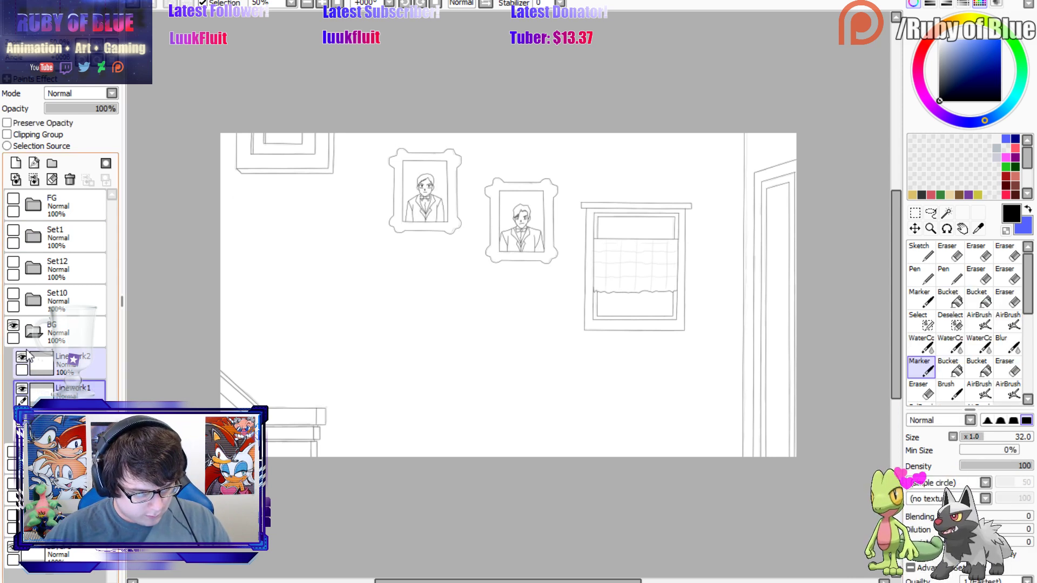
{"action": "left_click", "coordinate": [35, 331]}
{"action": "left_click", "coordinate": [34, 331]}
{"action": "left_click", "coordinate": [33, 391]}
{"action": "left_click", "coordinate": [21, 389]}
{"action": "left_click", "coordinate": [22, 389]}
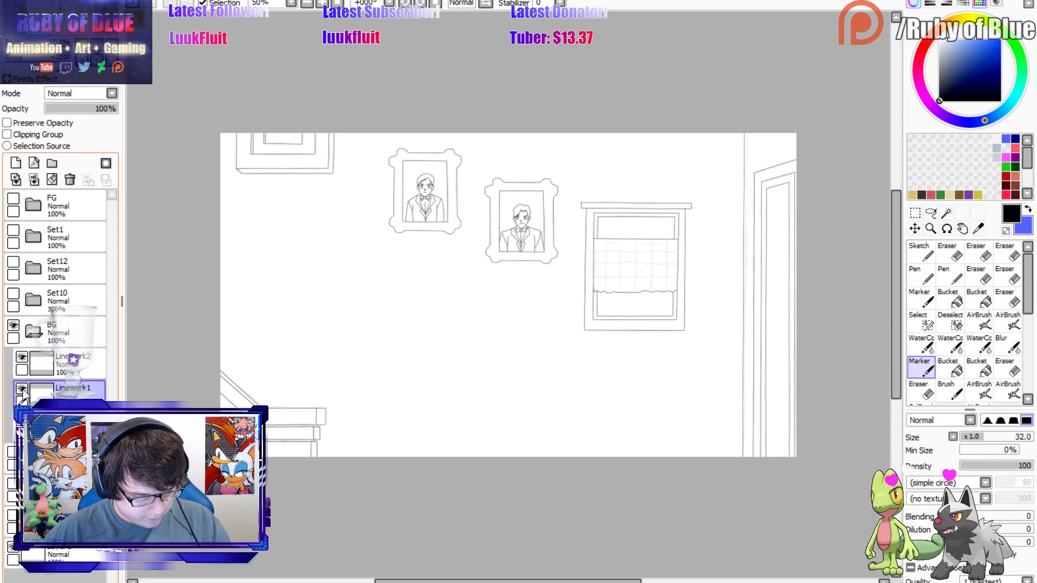
{"action": "left_click", "coordinate": [22, 389]}
{"action": "left_click", "coordinate": [21, 389]}
{"action": "left_click", "coordinate": [21, 389]}
{"action": "left_click", "coordinate": [22, 389]}
Collapse and hide the BG folder, and display only the Set2 breaking-door drawing inside the Set1 folder.
{"action": "left_click", "coordinate": [28, 331]}
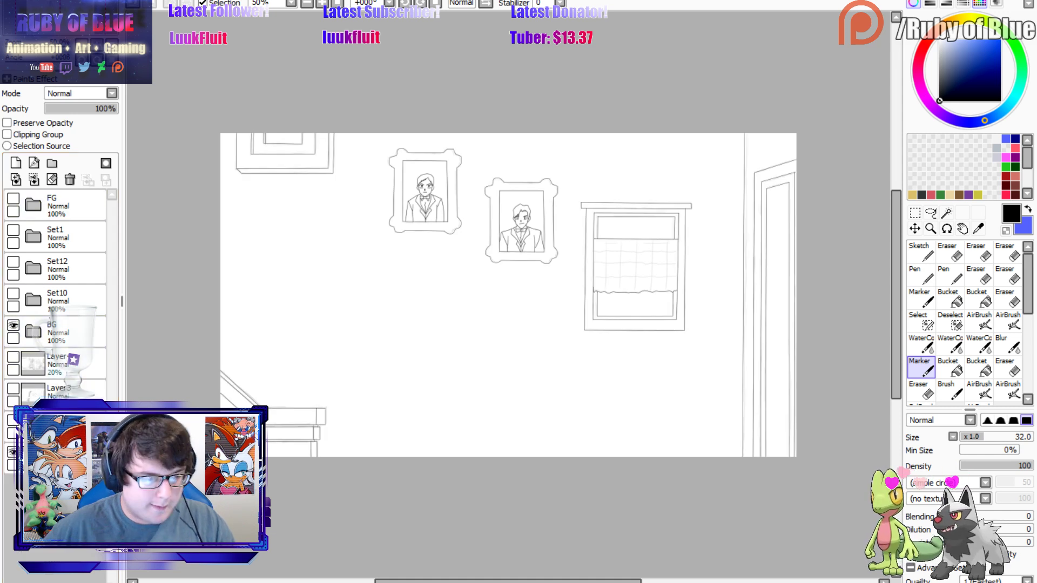
{"action": "left_click", "coordinate": [14, 325]}
{"action": "left_click", "coordinate": [13, 325]}
{"action": "left_click", "coordinate": [13, 325]}
{"action": "left_click", "coordinate": [20, 300]}
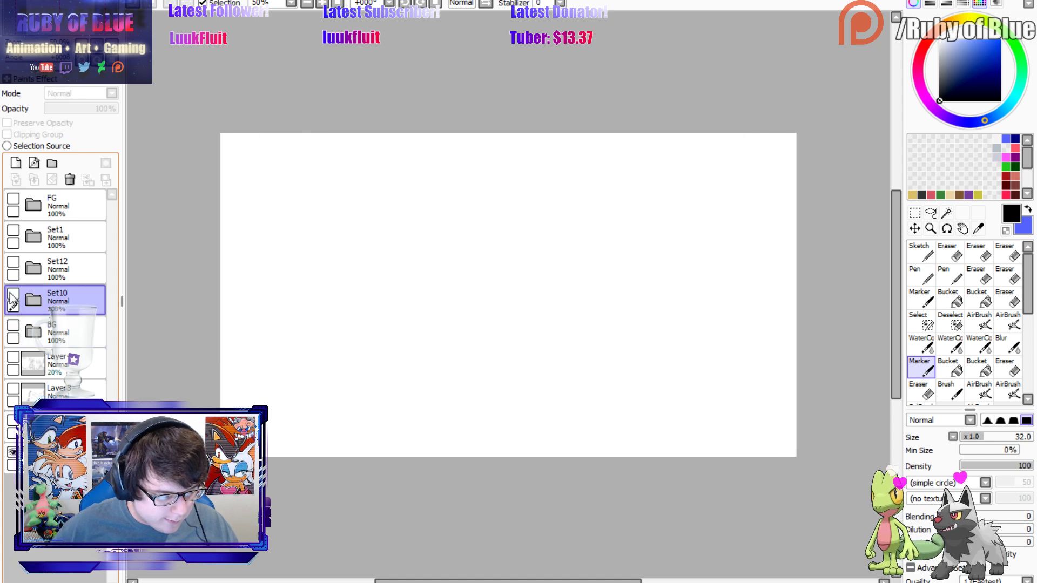
{"action": "left_click", "coordinate": [14, 293]}
{"action": "left_click", "coordinate": [13, 294]}
{"action": "left_click", "coordinate": [14, 231]}
{"action": "left_click", "coordinate": [29, 236]}
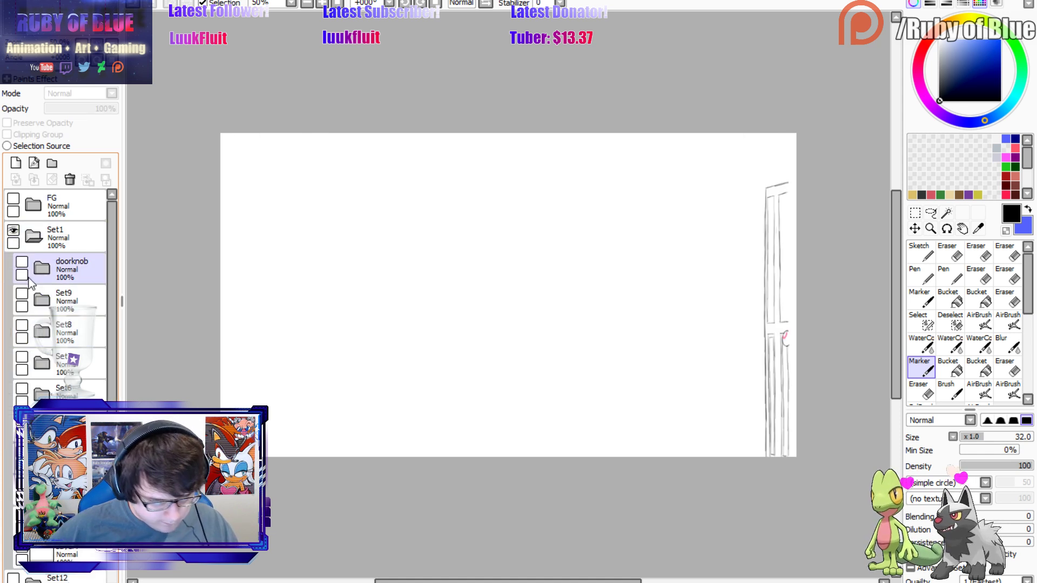
{"action": "left_click", "coordinate": [21, 516]}
{"action": "left_click", "coordinate": [21, 548]}
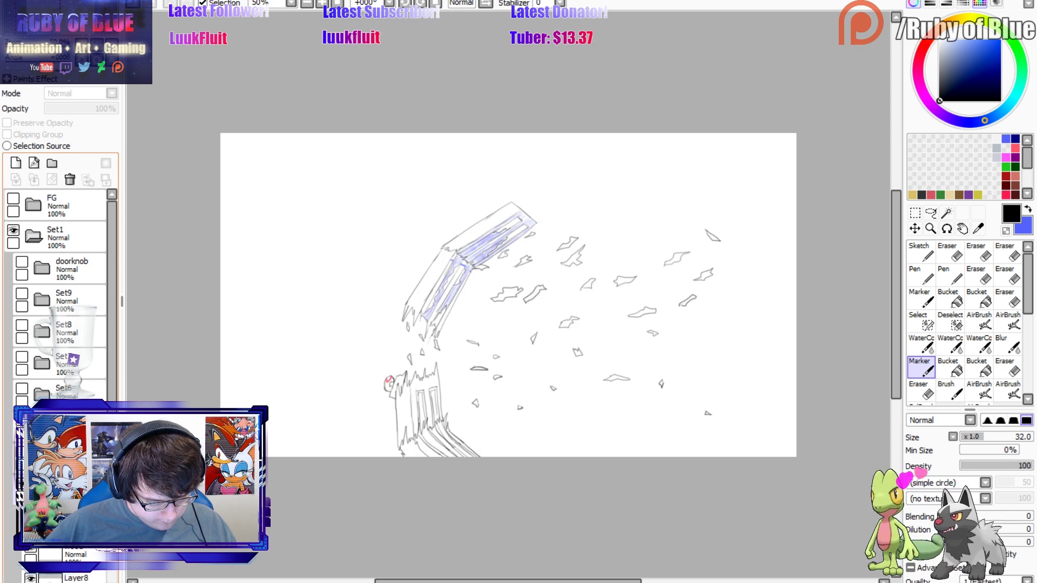
Add a new layer in Set2 and sketch a jagged blast outline bursting sideways from the breaking door with the Sketch brush.
{"action": "left_click", "coordinate": [16, 164]}
{"action": "left_click", "coordinate": [20, 165]}
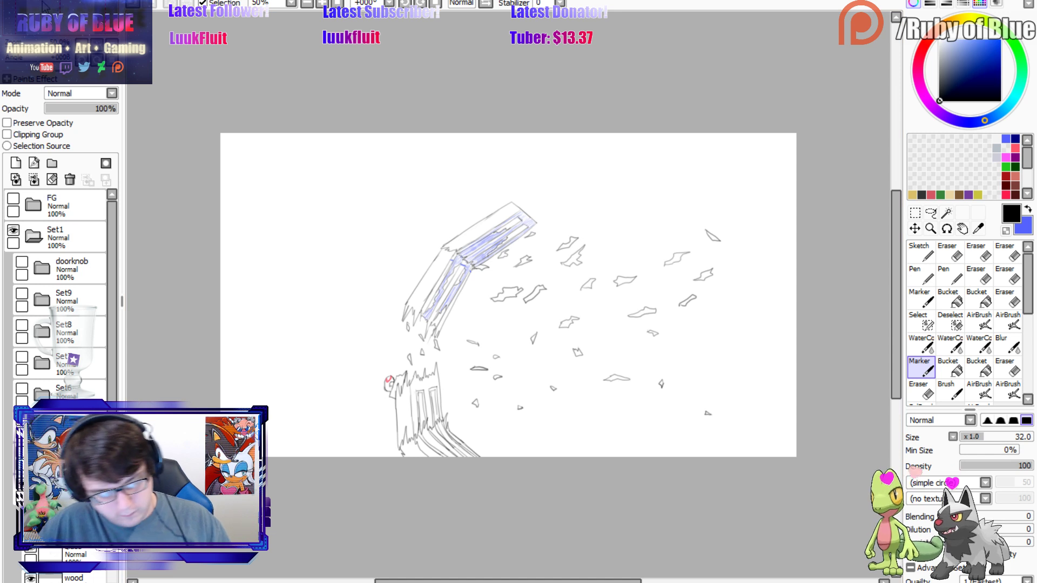
{"action": "left_click_drag", "start_coordinate": [508, 295], "coordinate": [435, 259]}
{"action": "key", "text": "n"}
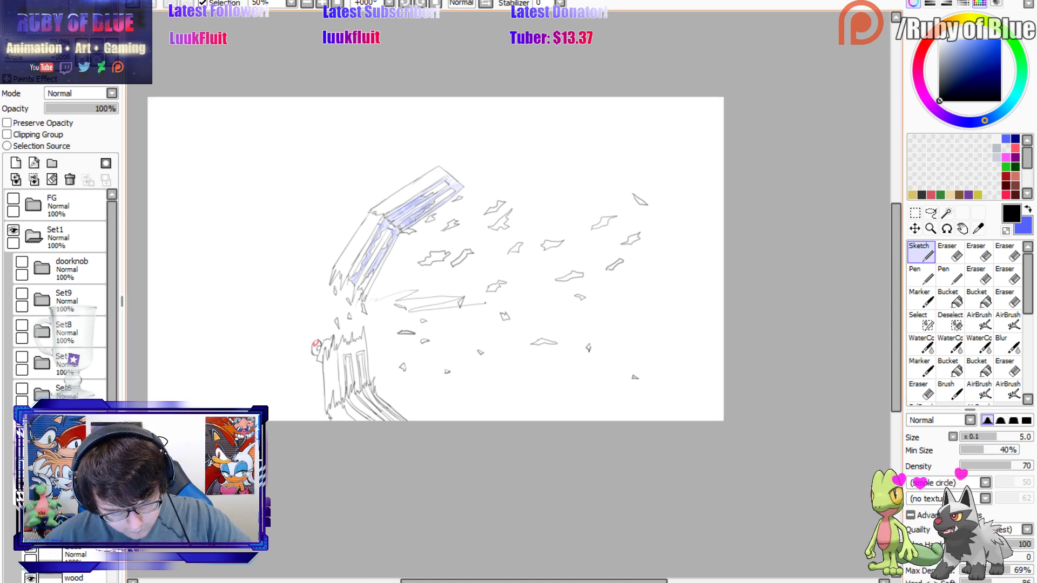
{"action": "mouse_move", "coordinate": [619, 293]}
{"action": "left_mouse_down"}
{"action": "mouse_move", "coordinate": [512, 321]}
{"action": "mouse_move", "coordinate": [626, 342]}
{"action": "mouse_move", "coordinate": [448, 352]}
{"action": "left_mouse_up"}
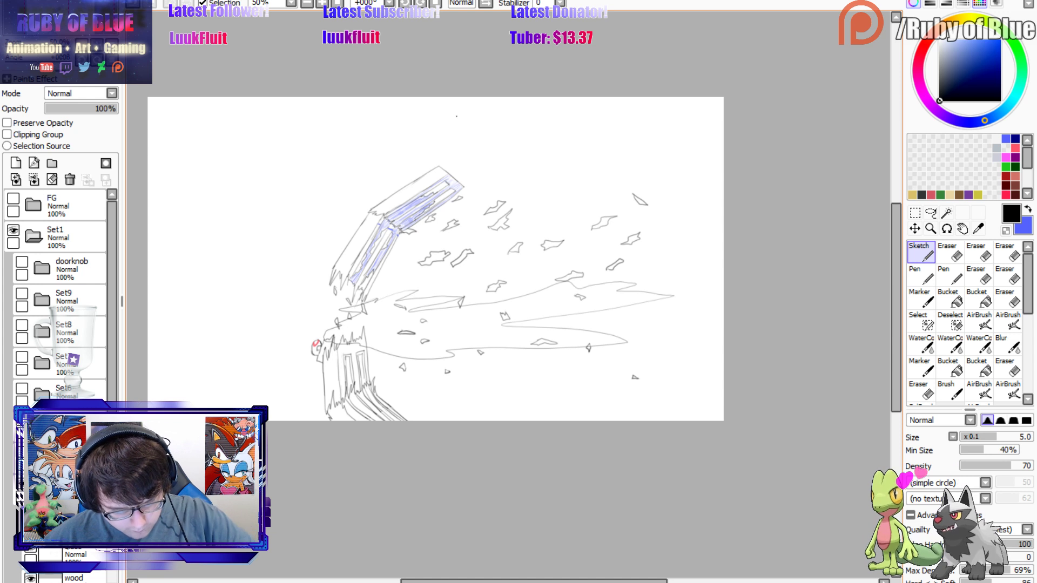
Collapse the Set2 folder and lower its opacity to 26%.
{"action": "left_click", "coordinate": [43, 523]}
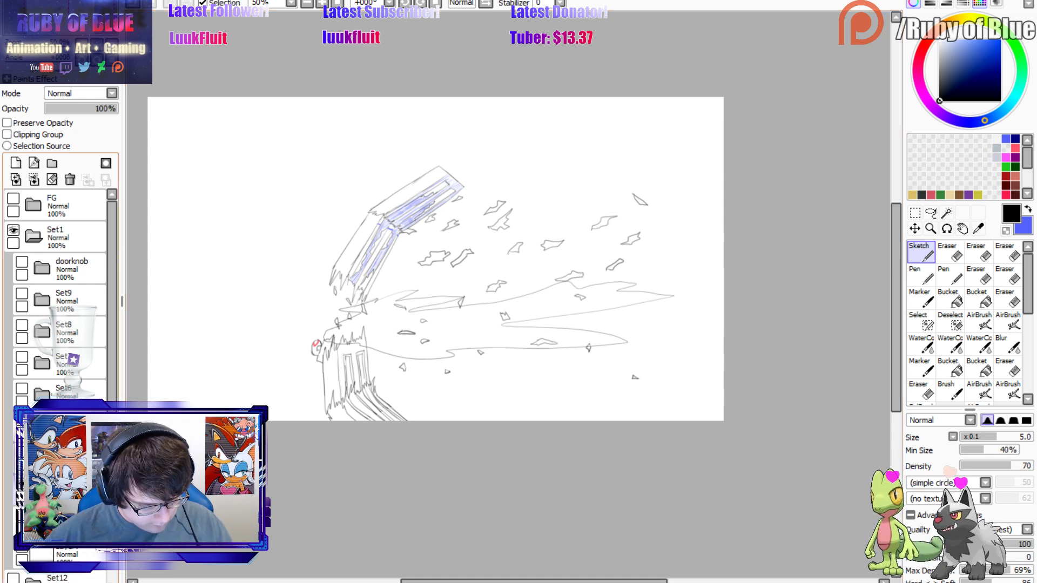
{"action": "left_click", "coordinate": [54, 459]}
{"action": "left_click", "coordinate": [64, 110]}
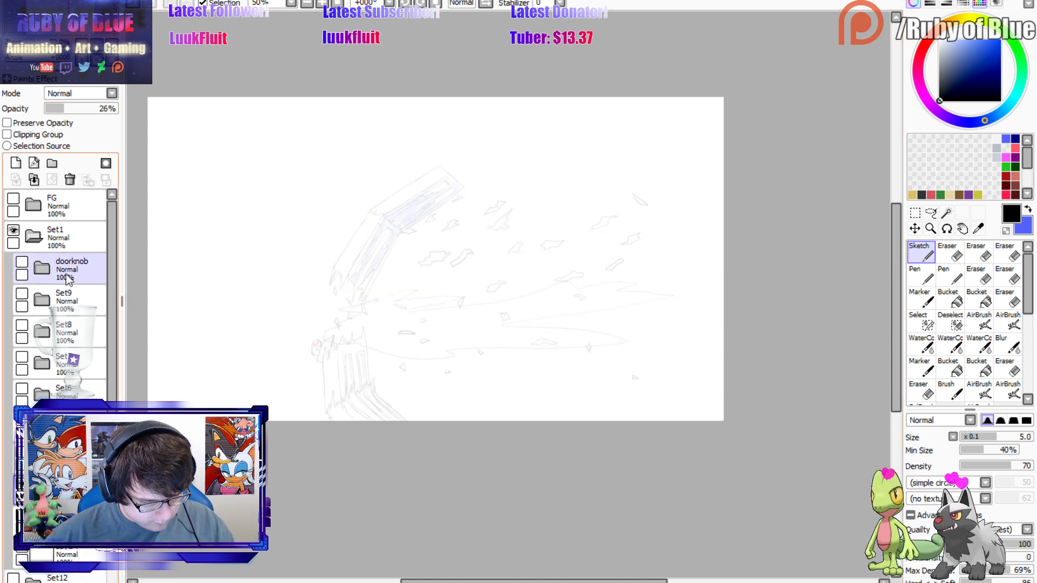
Show the Set4 folder and sketch a longer, rounded blast cloud reaching from the canvas's left edge over the faded drawing.
{"action": "left_click", "coordinate": [21, 485]}
{"action": "left_click", "coordinate": [42, 459]}
{"action": "left_click", "coordinate": [54, 459]}
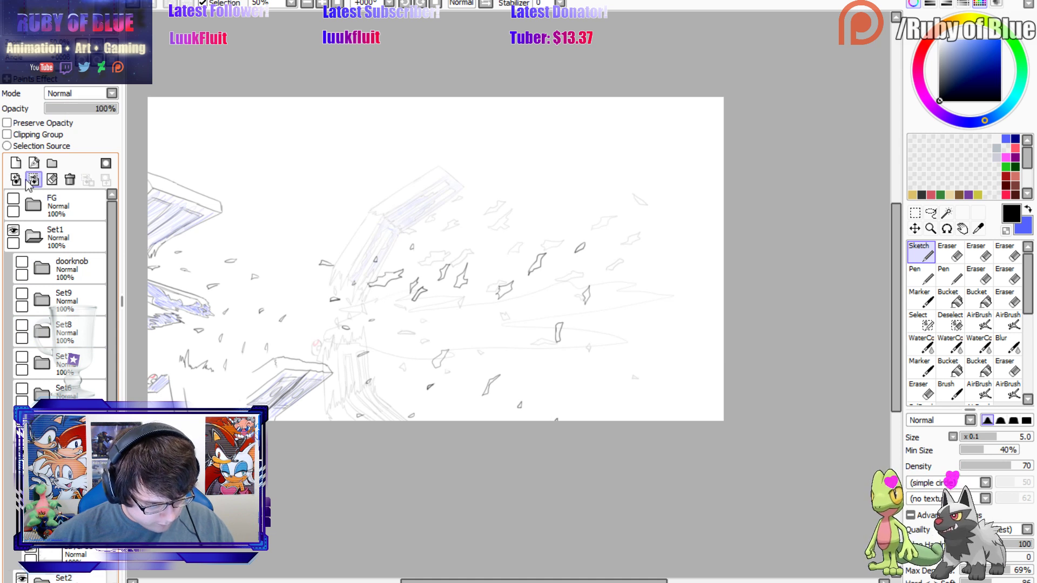
{"action": "left_click", "coordinate": [34, 179]}
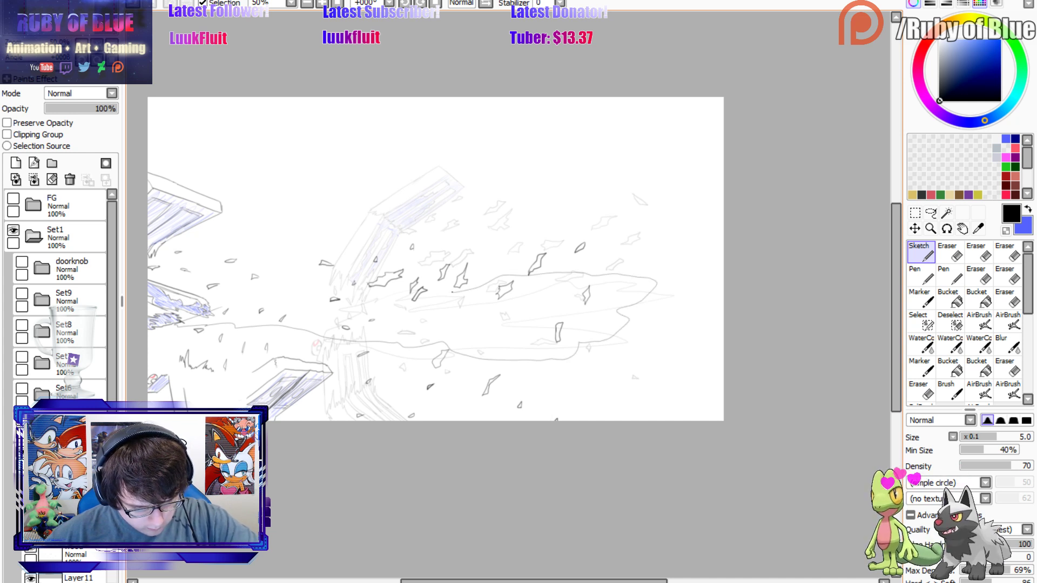
{"action": "left_click_drag", "start_coordinate": [390, 278], "coordinate": [167, 299]}
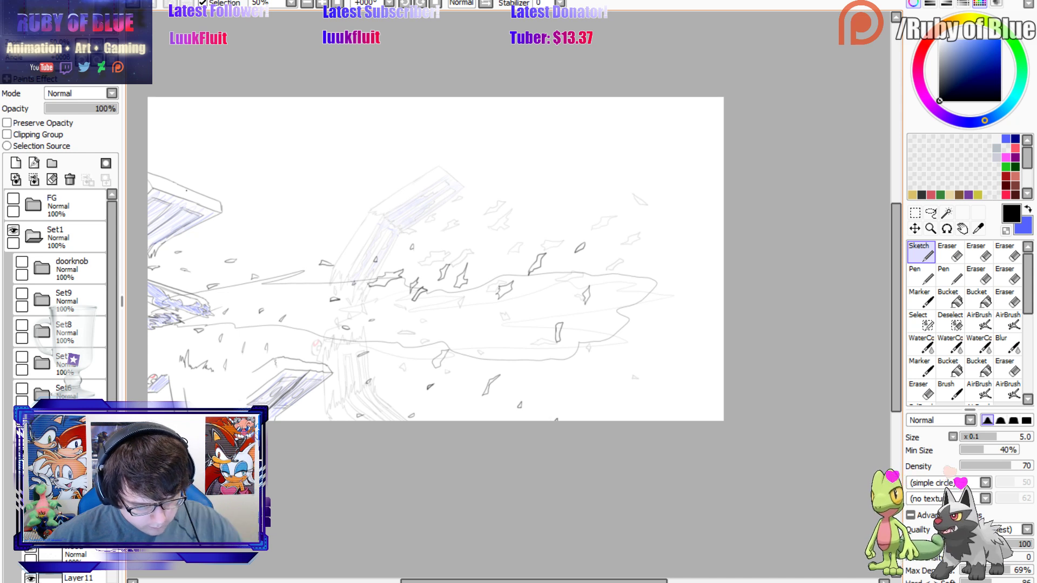
Collapse the Set4 folder and lower its opacity to 22%.
{"action": "left_click", "coordinate": [42, 459]}
{"action": "left_click", "coordinate": [21, 452]}
{"action": "left_click", "coordinate": [22, 453]}
{"action": "left_click", "coordinate": [64, 489]}
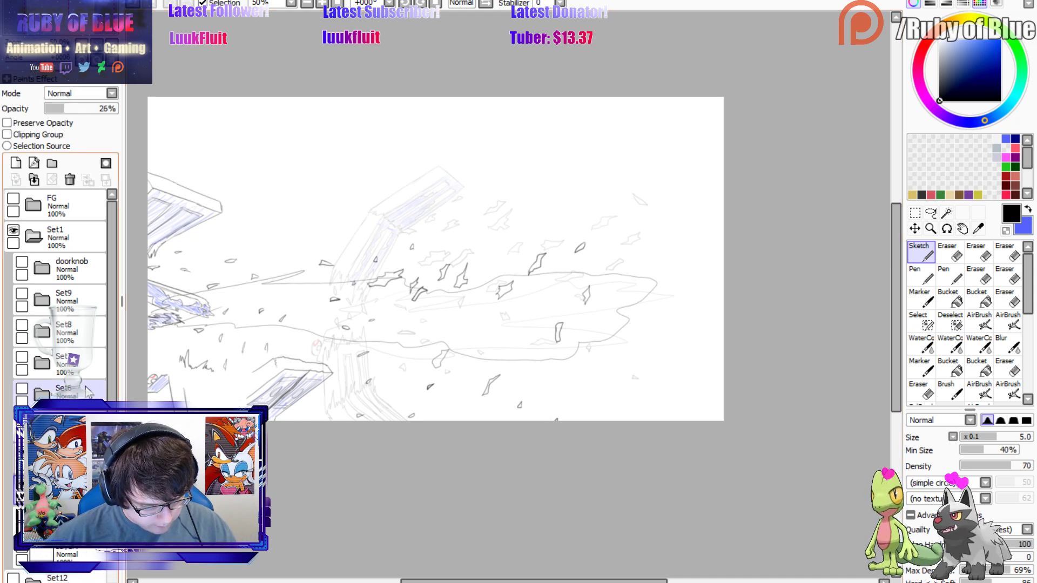
{"action": "mouse_move", "coordinate": [95, 117]}
{"action": "left_mouse_down"}
{"action": "mouse_move", "coordinate": [114, 110]}
{"action": "mouse_move", "coordinate": [87, 113]}
{"action": "mouse_move", "coordinate": [80, 145]}
{"action": "mouse_move", "coordinate": [65, 113]}
{"action": "left_mouse_up"}
Show the Set5 folder, add a new layer in it, and sketch a larger billowing cloud around the faded Set4 cloud.
{"action": "left_click", "coordinate": [42, 458]}
{"action": "left_click", "coordinate": [42, 458]}
{"action": "left_click", "coordinate": [22, 420]}
{"action": "left_click", "coordinate": [42, 427]}
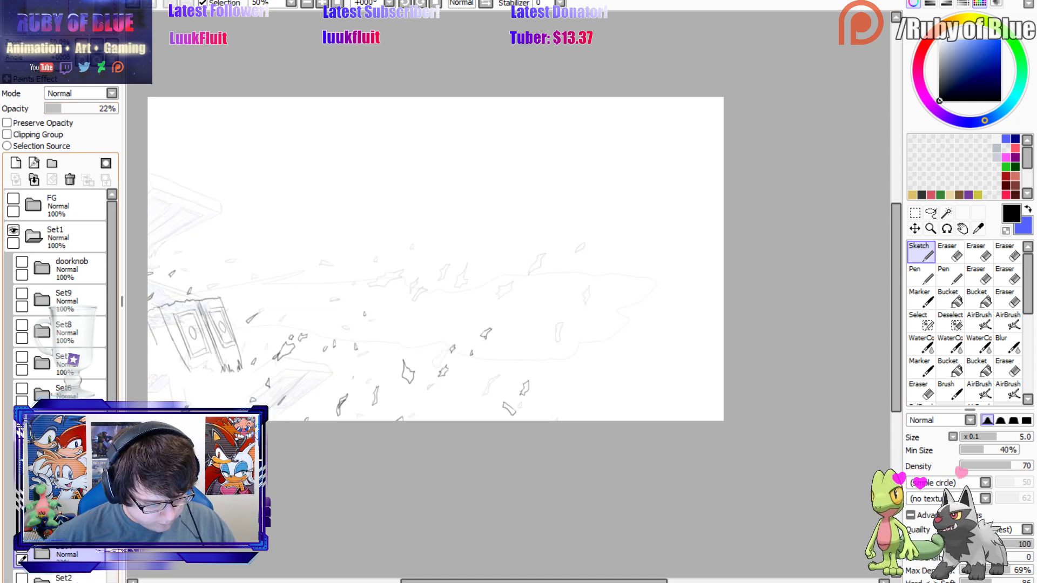
{"action": "left_click", "coordinate": [65, 458]}
{"action": "left_click", "coordinate": [16, 163]}
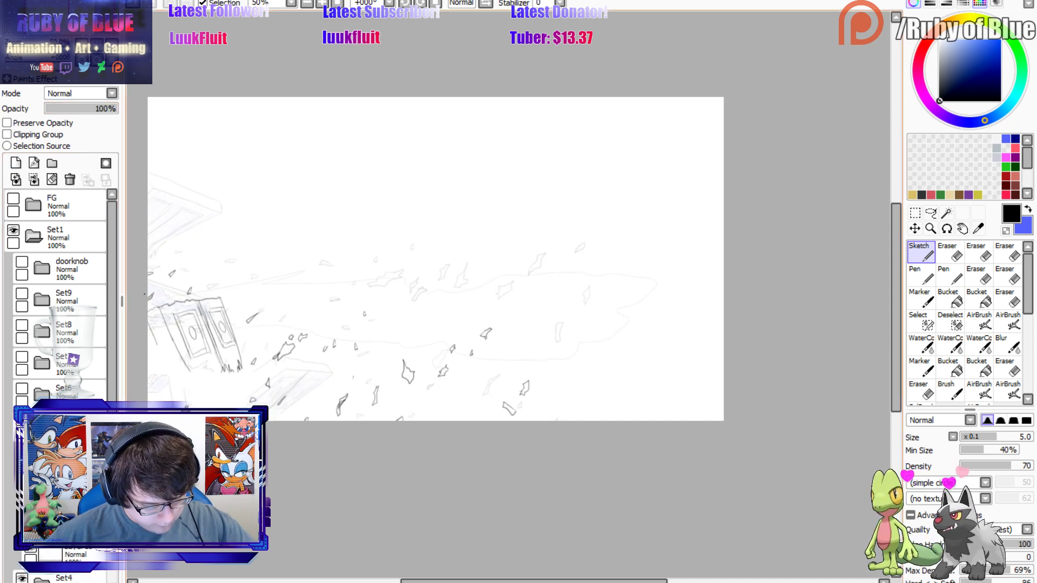
{"action": "mouse_move", "coordinate": [193, 279]}
{"action": "left_mouse_down"}
{"action": "mouse_move", "coordinate": [288, 257]}
{"action": "mouse_move", "coordinate": [298, 269]}
{"action": "mouse_move", "coordinate": [369, 261]}
{"action": "left_mouse_up"}
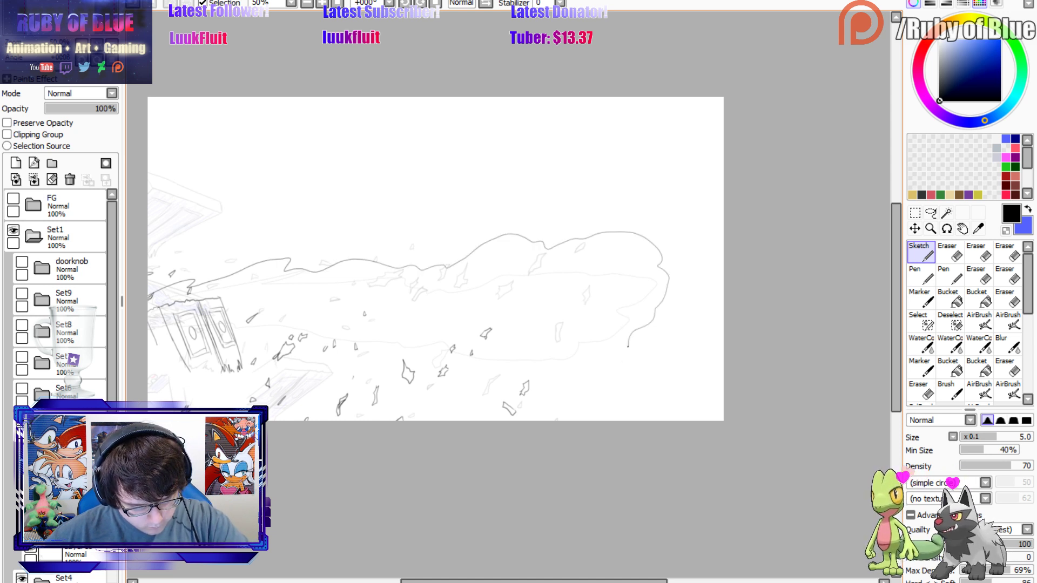
{"action": "mouse_move", "coordinate": [457, 385]}
{"action": "left_mouse_down"}
{"action": "mouse_move", "coordinate": [288, 355]}
{"action": "mouse_move", "coordinate": [188, 356]}
{"action": "left_mouse_up"}
Collapse the Set5 folder, restore Set4's opacity to 100%, and hide Set4.
{"action": "left_click", "coordinate": [41, 427]}
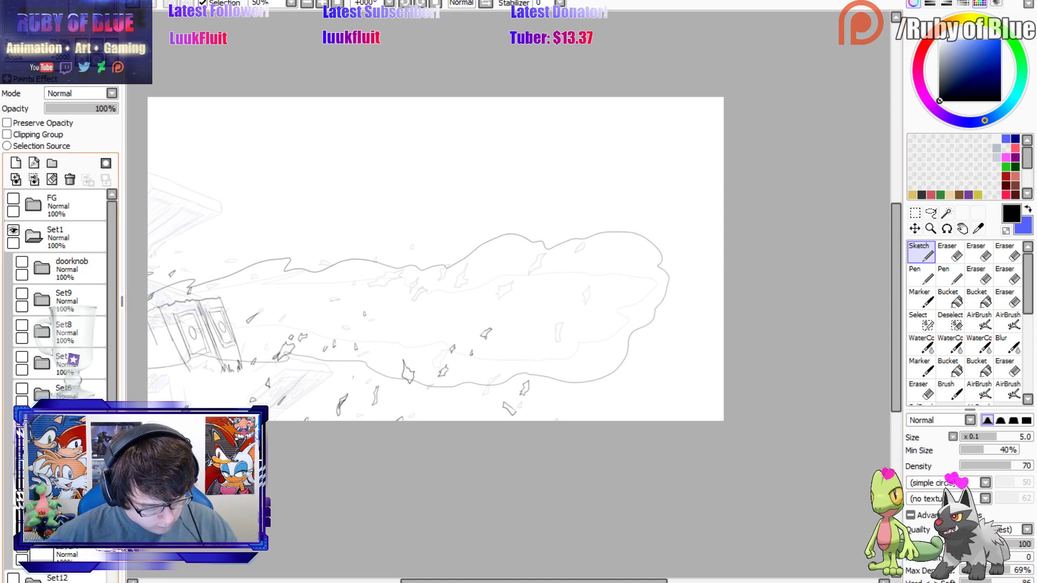
{"action": "left_click", "coordinate": [65, 458]}
{"action": "left_click_drag", "start_coordinate": [105, 109], "coordinate": [120, 119]}
{"action": "left_click", "coordinate": [21, 452]}
{"action": "left_click", "coordinate": [22, 452]}
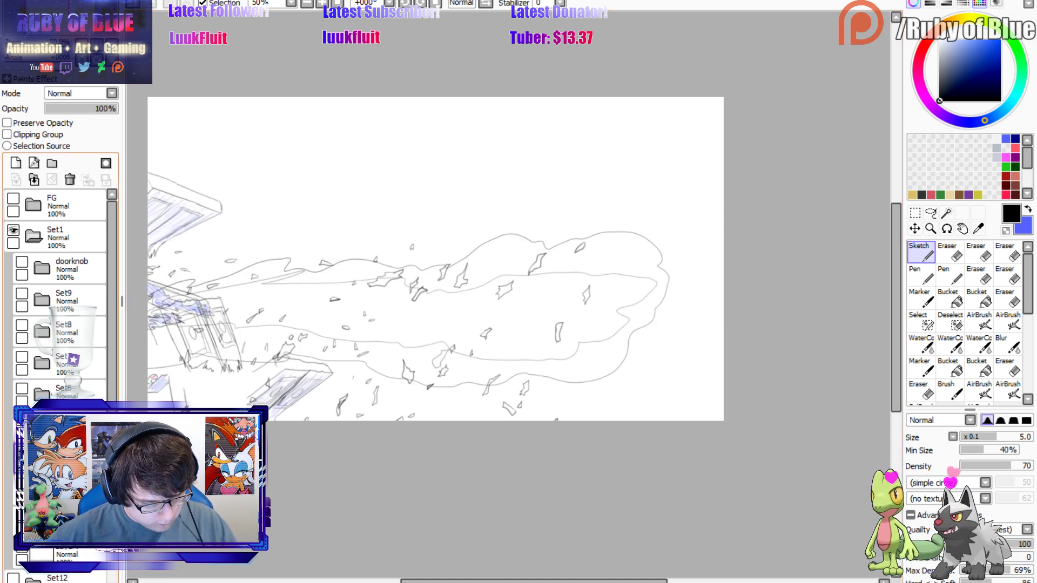
{"action": "left_click", "coordinate": [22, 483]}
Sketch jagged spikes above the broken door at the start of the Set5 cloud.
{"action": "left_click", "coordinate": [42, 427]}
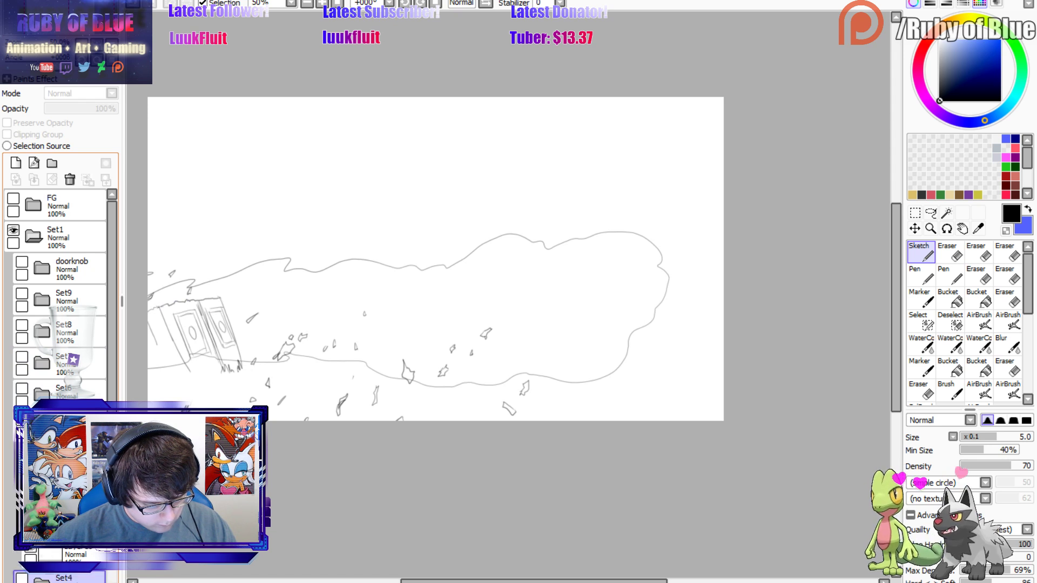
{"action": "left_click", "coordinate": [64, 458]}
{"action": "left_click_drag", "start_coordinate": [173, 259], "coordinate": [154, 292]}
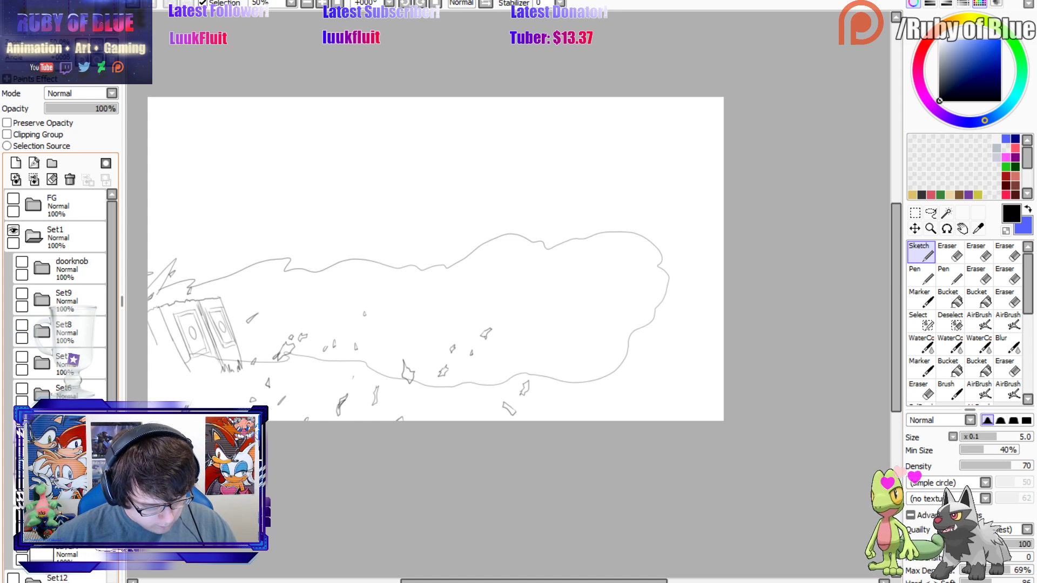
Show the BG folder's room linework together with the Set5 blast sketch.
{"action": "left_click", "coordinate": [13, 578]}
{"action": "left_click", "coordinate": [13, 578]}
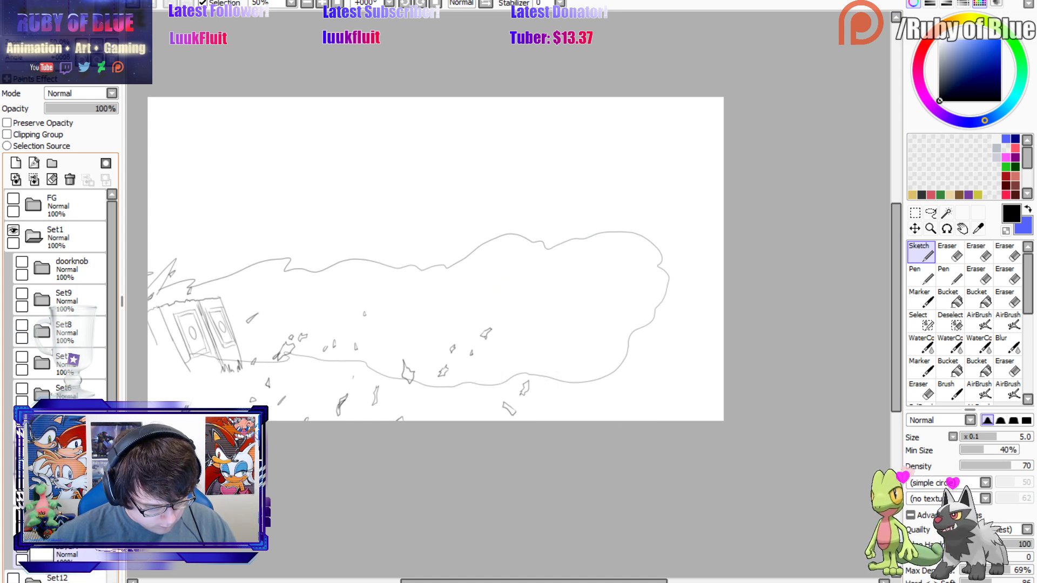
{"action": "scroll", "coordinate": [14, 486], "scroll_direction": "down", "scroll_amount": 3}
{"action": "left_click", "coordinate": [12, 448]}
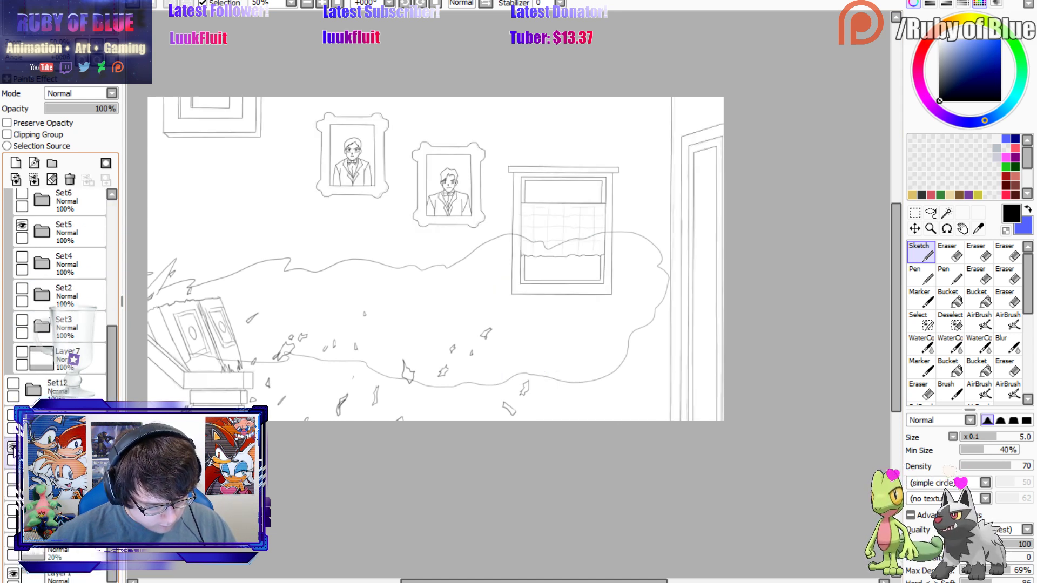
Compare the Set5 blast with the Set4 frame and the one before it by switching the folders' visibility back and forth.
{"action": "left_click_drag", "start_coordinate": [112, 354], "coordinate": [112, 278]}
{"action": "left_click", "coordinate": [22, 344]}
{"action": "left_click", "coordinate": [21, 344]}
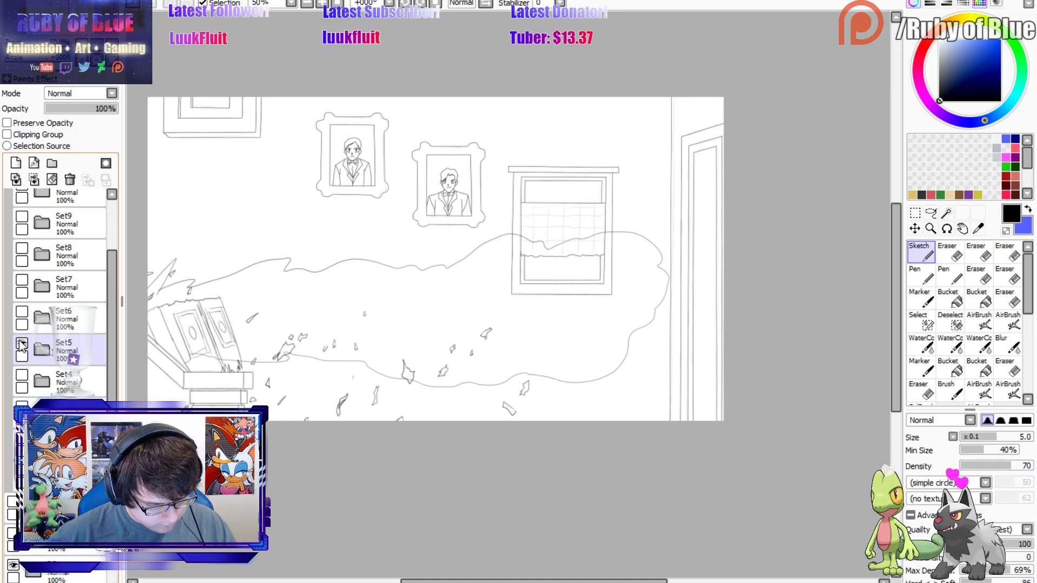
{"action": "left_click", "coordinate": [21, 344]}
{"action": "left_click", "coordinate": [21, 376]}
{"action": "left_click", "coordinate": [22, 344]}
{"action": "left_click", "coordinate": [22, 376]}
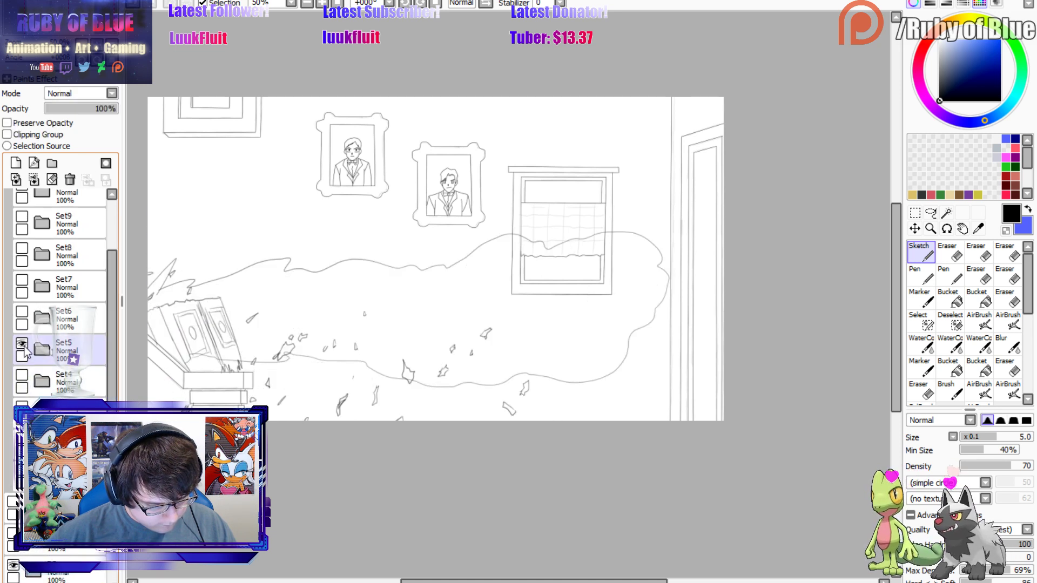
{"action": "left_click", "coordinate": [21, 344]}
{"action": "left_click", "coordinate": [22, 406]}
{"action": "left_click", "coordinate": [22, 377]}
{"action": "left_click", "coordinate": [21, 406]}
{"action": "left_click", "coordinate": [22, 344]}
{"action": "left_click", "coordinate": [22, 377]}
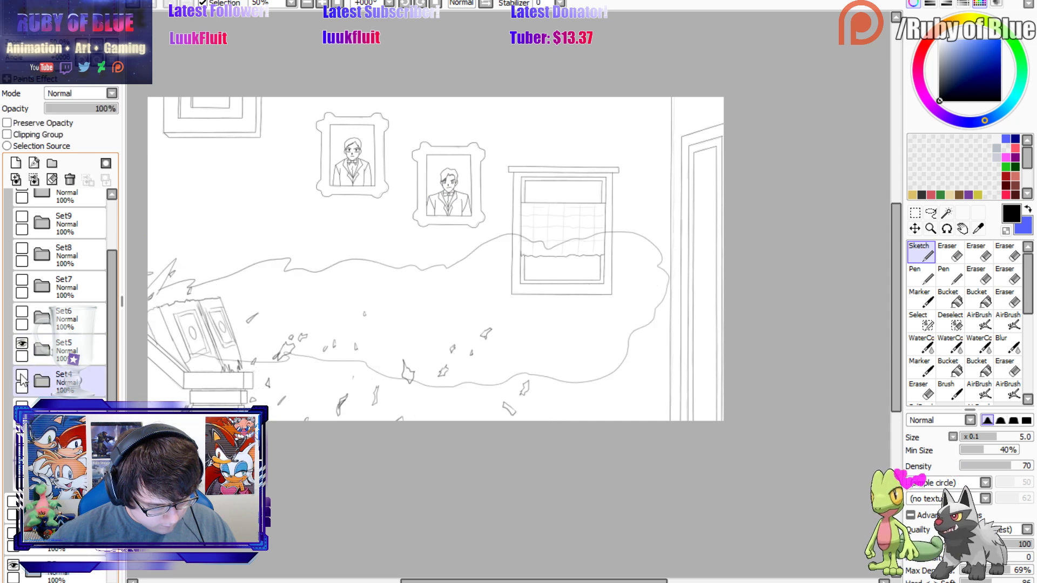
Touch up the start of the Set5 cloud's lower edge beside the broken door on Layer44, and collapse the folder.
{"action": "left_click", "coordinate": [38, 346]}
{"action": "left_click", "coordinate": [46, 381]}
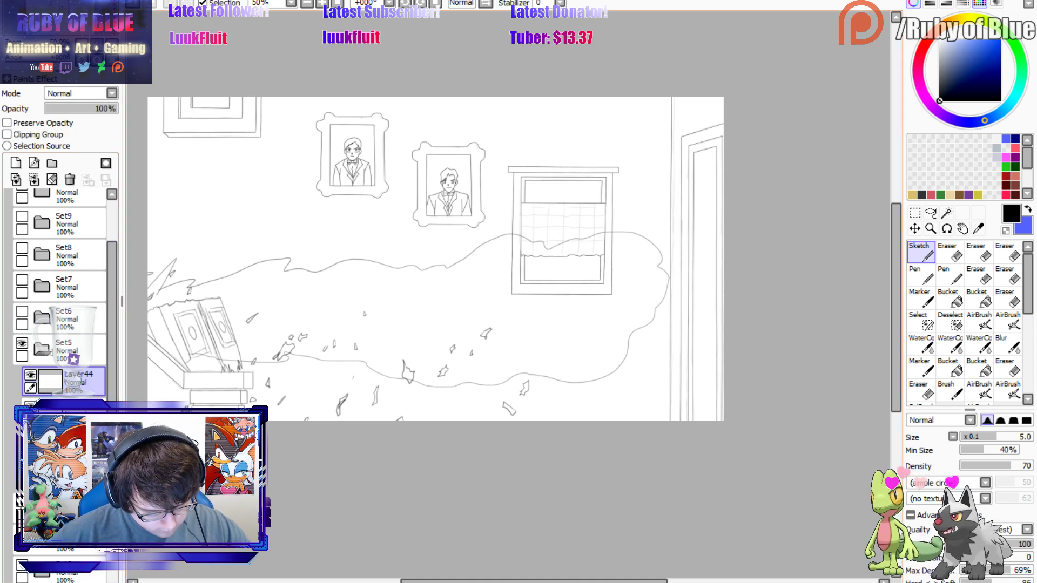
{"action": "key", "text": "e"}
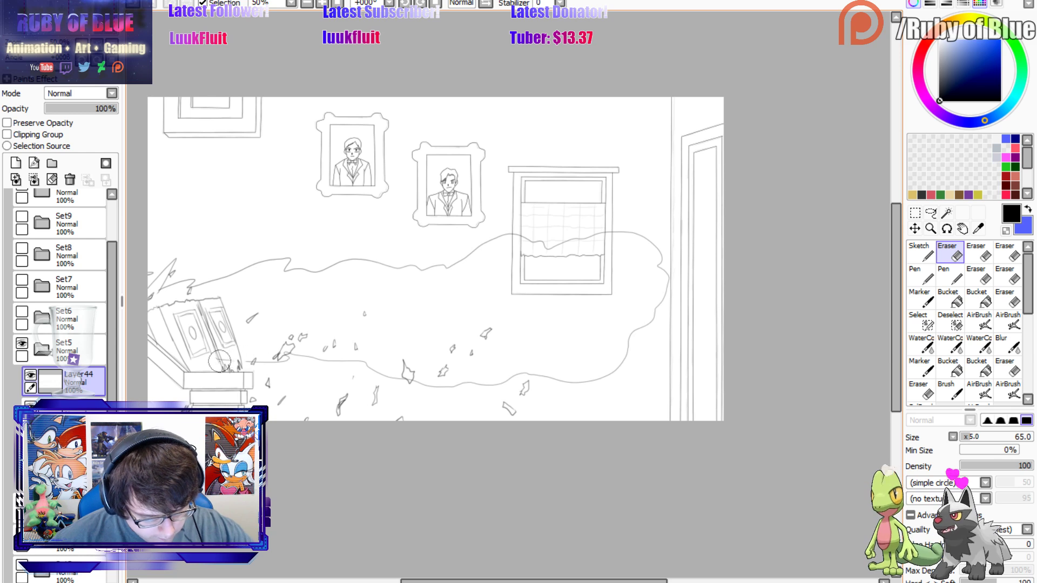
{"action": "key", "text": "n"}
{"action": "key", "text": "e"}
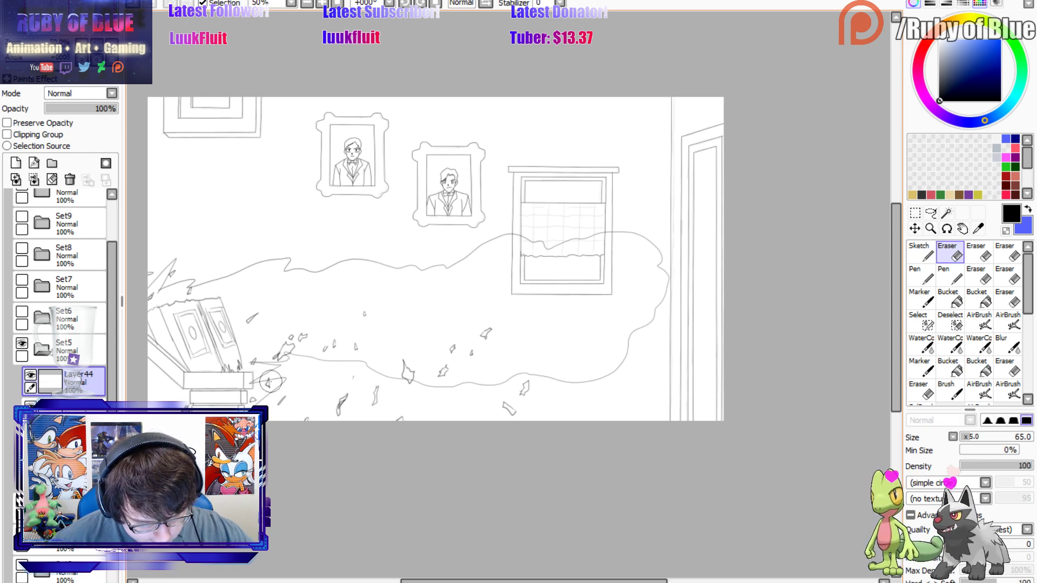
{"action": "key", "text": "n"}
{"action": "mouse_move", "coordinate": [271, 390]}
{"action": "left_mouse_down"}
{"action": "mouse_move", "coordinate": [236, 415]}
{"action": "mouse_move", "coordinate": [264, 377]}
{"action": "left_mouse_up"}
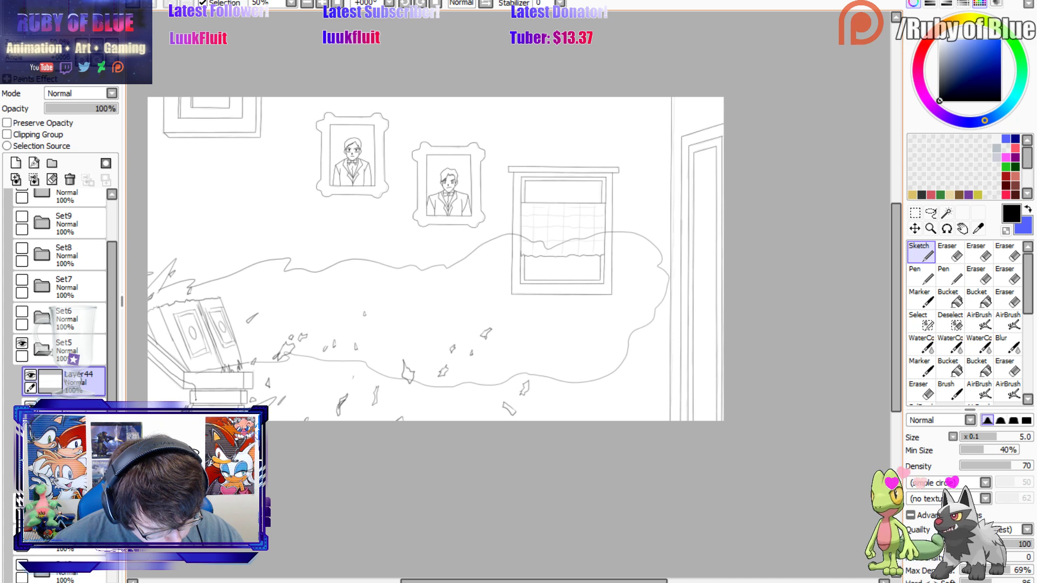
{"action": "left_click", "coordinate": [59, 351]}
{"action": "left_click", "coordinate": [43, 350]}
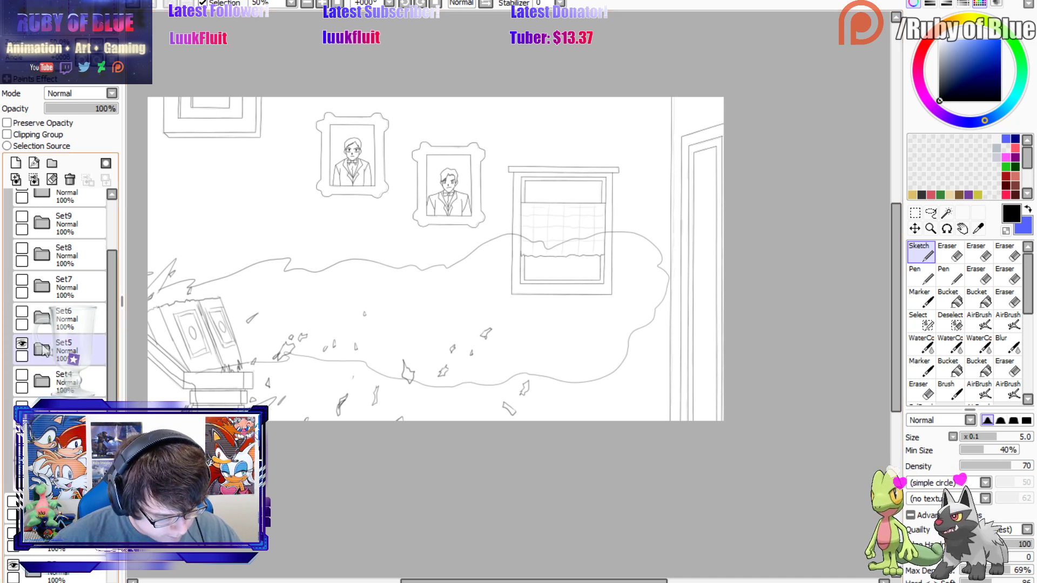
Show Set6, fade Set5 to 25%, and sketch a larger billowing cloud around the faded one on a new layer in Set6.
{"action": "left_click", "coordinate": [21, 312]}
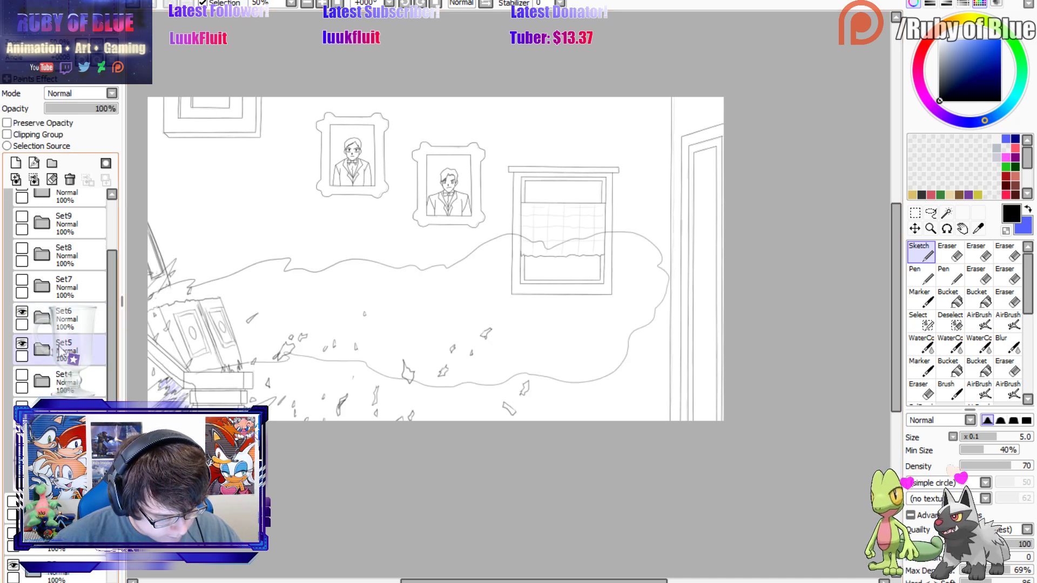
{"action": "left_click", "coordinate": [64, 111]}
{"action": "left_click", "coordinate": [42, 317]}
{"action": "left_click", "coordinate": [71, 349]}
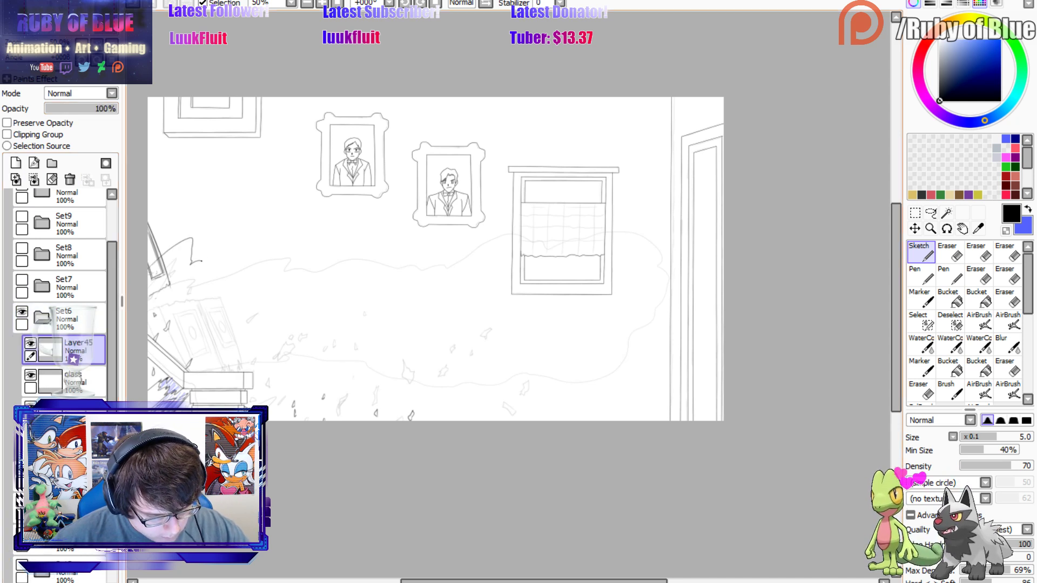
{"action": "mouse_move", "coordinate": [449, 238]}
{"action": "left_mouse_down"}
{"action": "mouse_move", "coordinate": [495, 222]}
{"action": "mouse_move", "coordinate": [537, 230]}
{"action": "left_mouse_up"}
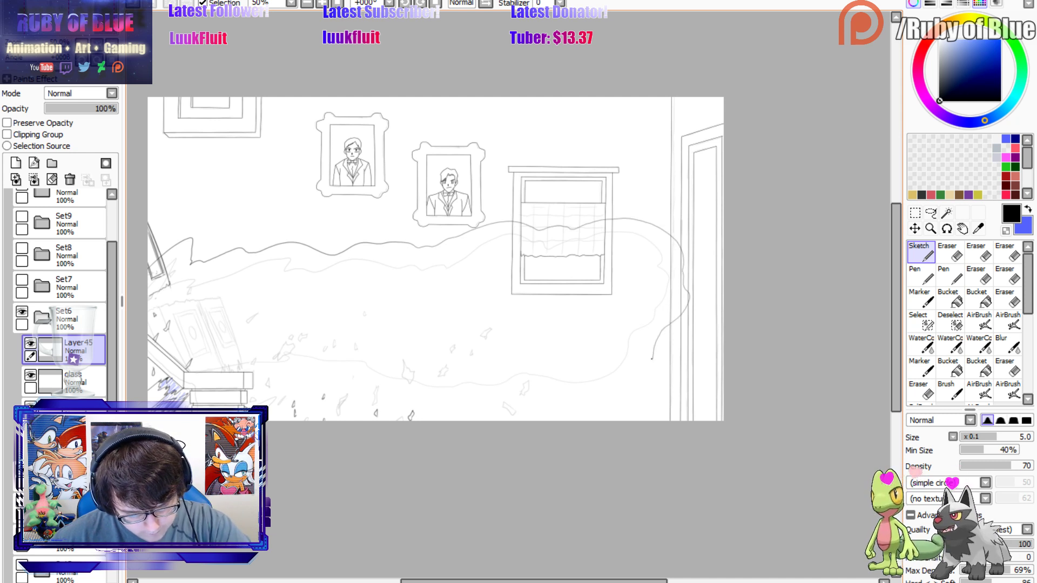
{"action": "mouse_move", "coordinate": [652, 359]}
{"action": "left_mouse_down"}
{"action": "mouse_move", "coordinate": [601, 409]}
{"action": "mouse_move", "coordinate": [531, 405]}
{"action": "left_mouse_up"}
{"action": "left_click_drag", "start_coordinate": [468, 409], "coordinate": [310, 393]}
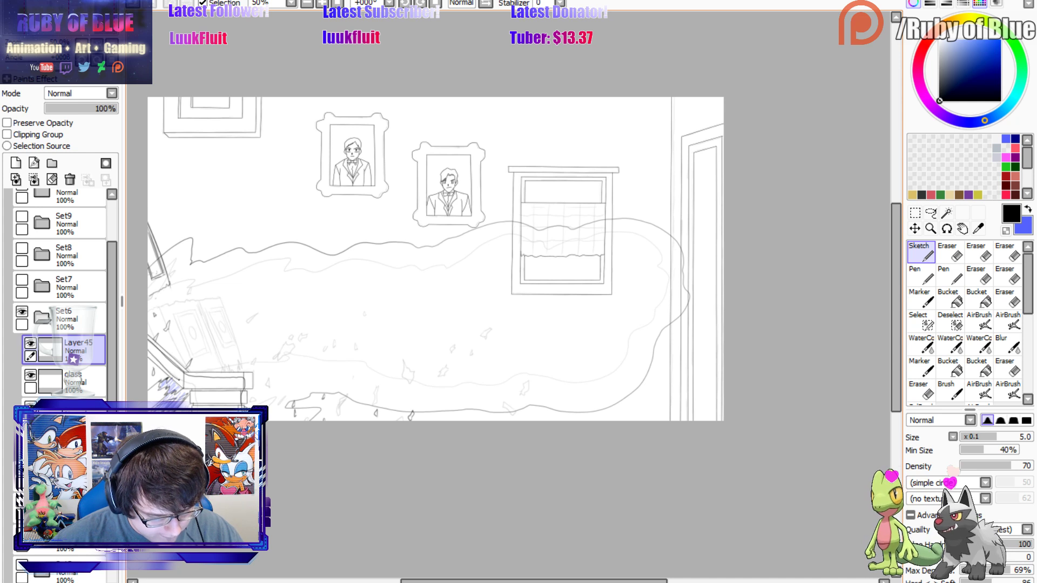
Collapse Set6, compare its cloud with Set5's by toggling visibility, and restore Set5's opacity to 100%.
{"action": "left_click", "coordinate": [43, 318]}
{"action": "left_click", "coordinate": [22, 312]}
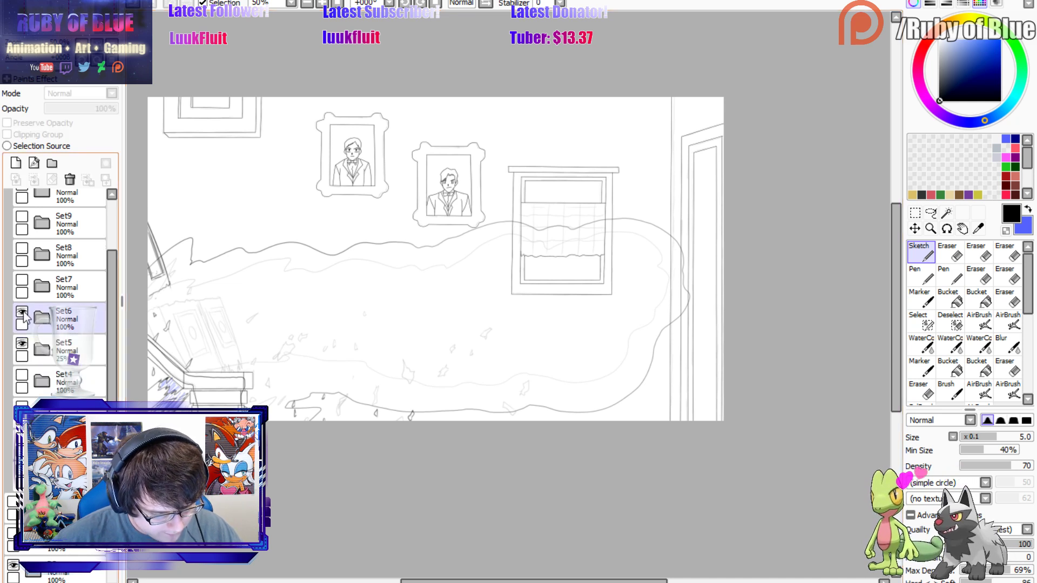
{"action": "left_click", "coordinate": [21, 312]}
{"action": "left_click", "coordinate": [22, 313]}
{"action": "left_click", "coordinate": [22, 312]}
{"action": "left_click", "coordinate": [75, 350]}
{"action": "left_click_drag", "start_coordinate": [80, 109], "coordinate": [117, 108]}
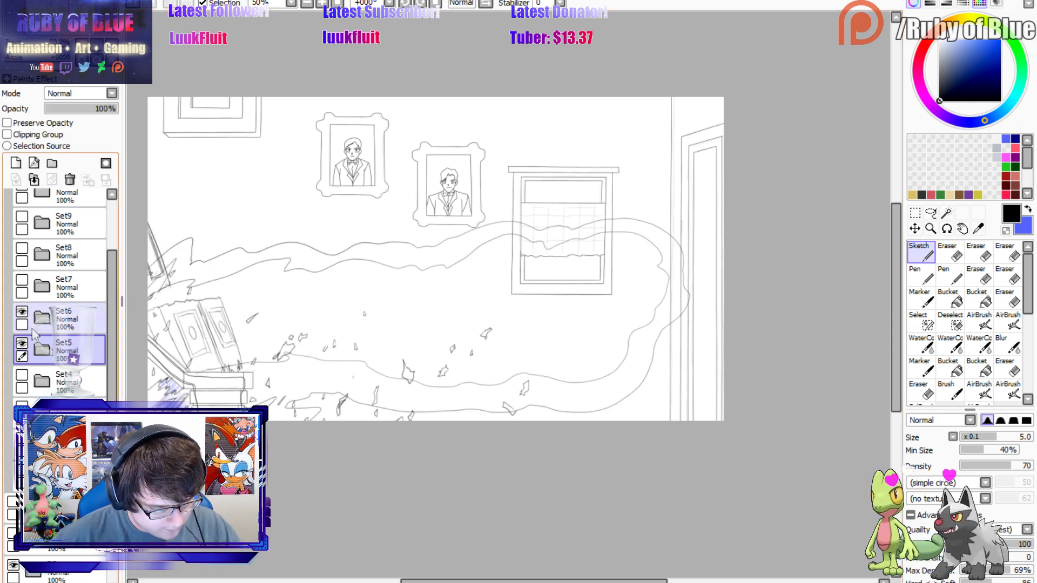
Hide Set5, show Set7, and fade the Set6 cloud on Layer45 to 26% opacity.
{"action": "left_click", "coordinate": [21, 344]}
{"action": "left_click", "coordinate": [22, 280]}
{"action": "left_click", "coordinate": [42, 317]}
{"action": "left_click", "coordinate": [76, 349]}
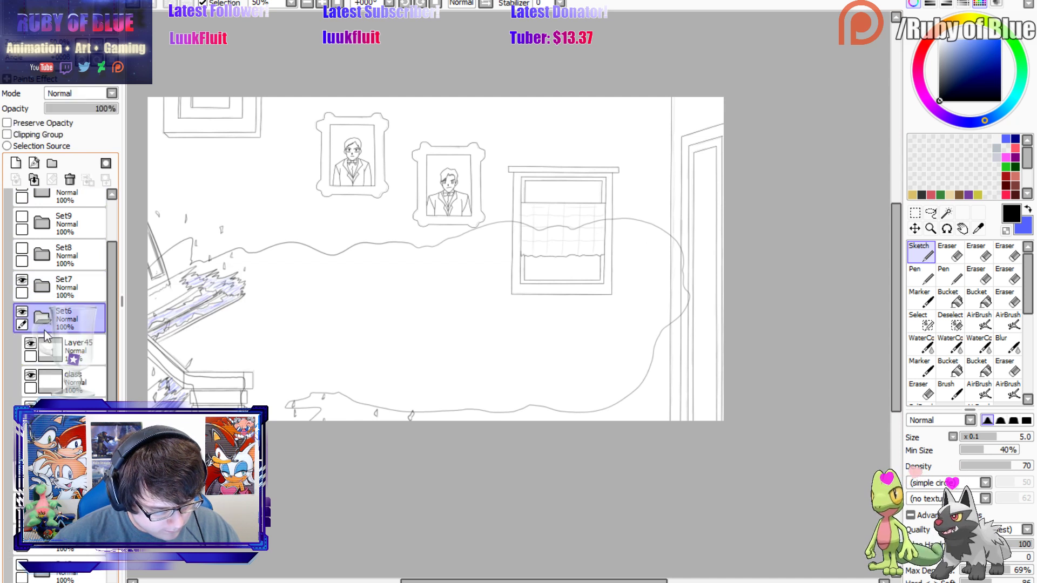
{"action": "left_click", "coordinate": [60, 109]}
{"action": "left_click", "coordinate": [42, 318]}
Add a new layer above Layer20 in Set7 and sketch a small billowing cloud around the splintered door debris.
{"action": "left_click", "coordinate": [42, 286]}
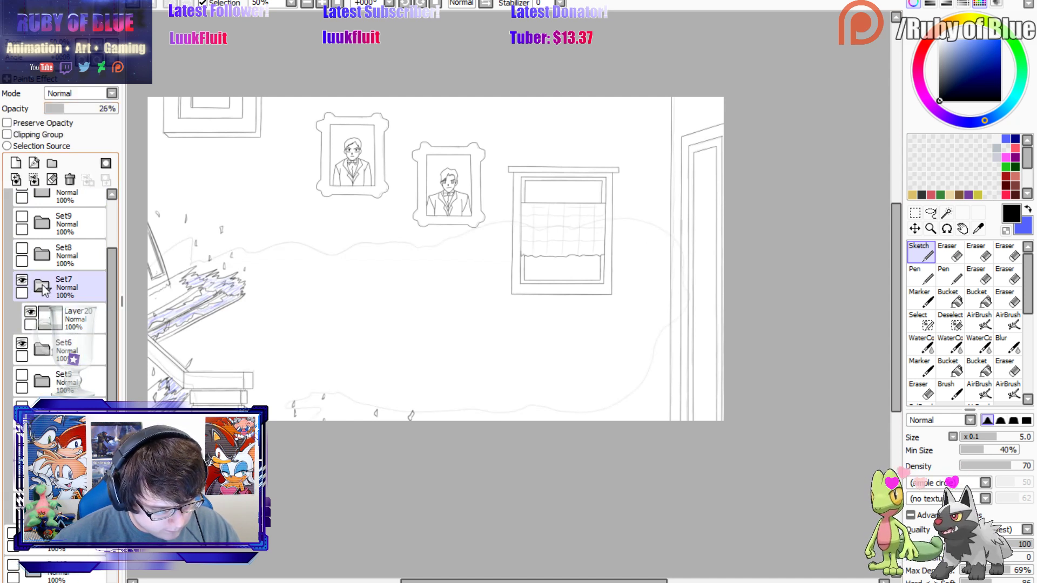
{"action": "left_click", "coordinate": [48, 319]}
{"action": "left_click", "coordinate": [15, 162]}
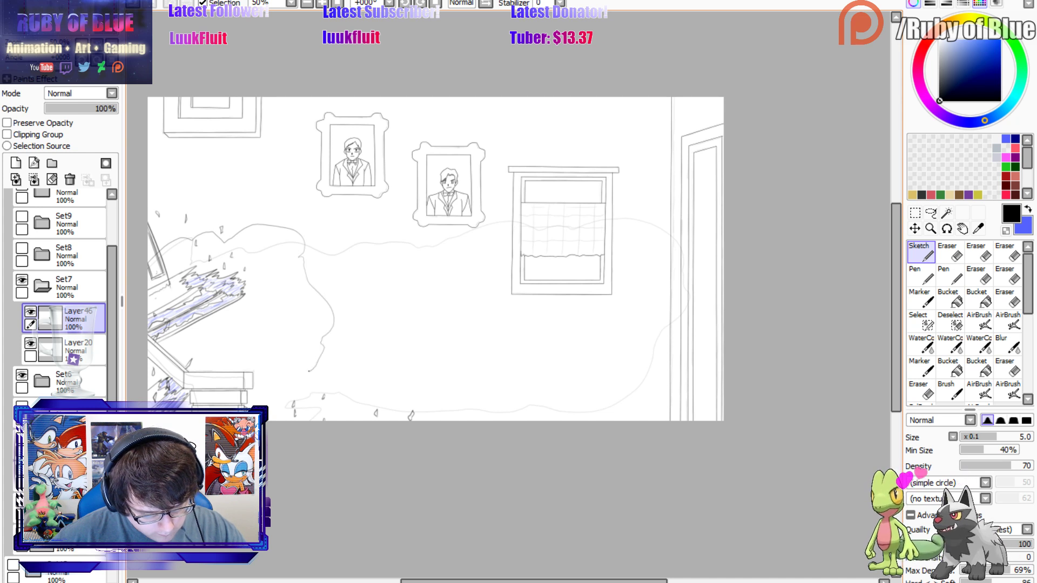
{"action": "left_click", "coordinate": [42, 286]}
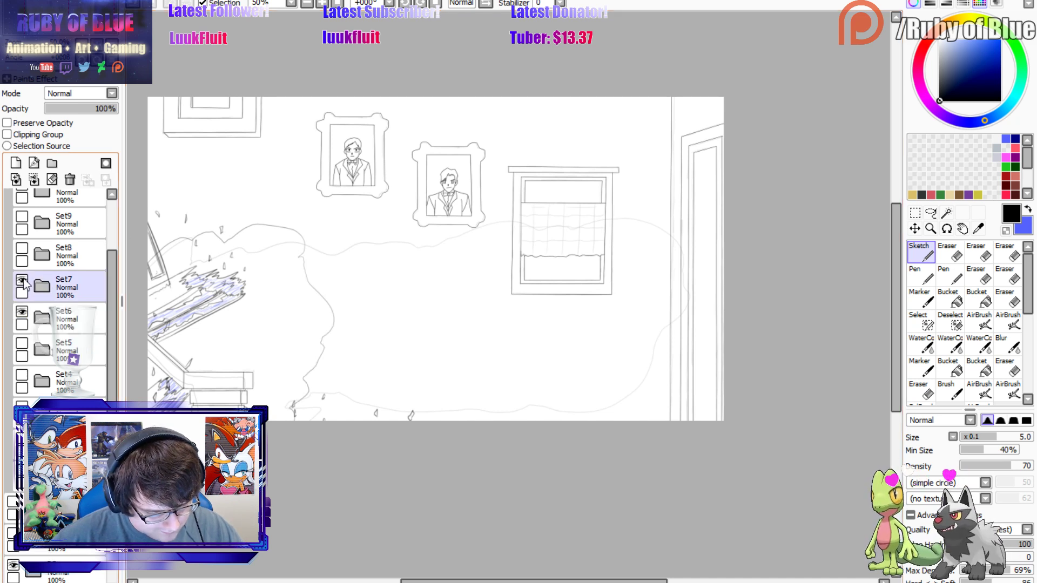
Step back through the Set6, Set5 and Set4 frames to compare their clouds, leaving only Set5 of these visible.
{"action": "left_click", "coordinate": [37, 312]}
{"action": "left_click", "coordinate": [21, 280]}
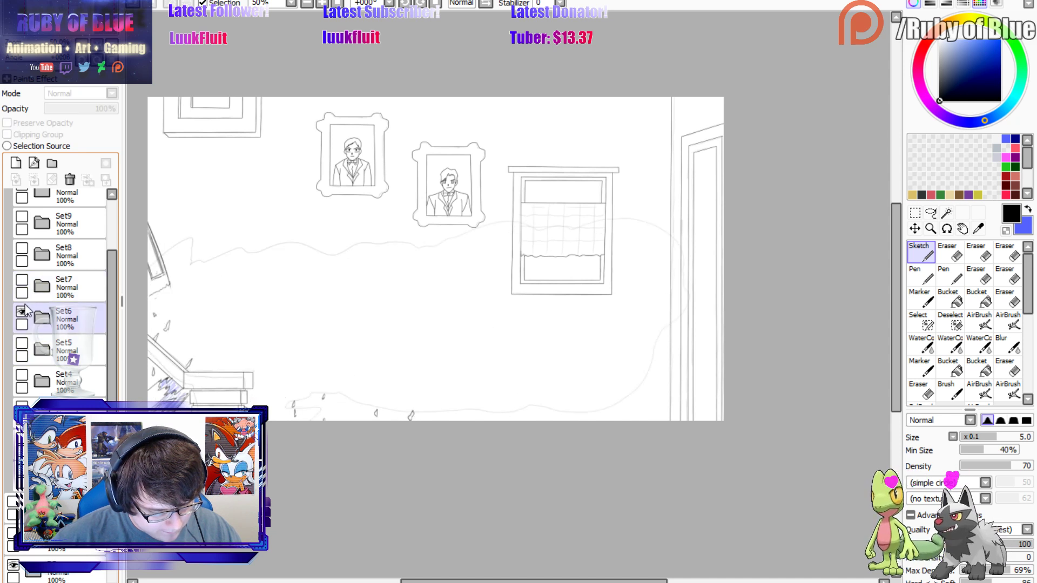
{"action": "left_click", "coordinate": [22, 312]}
{"action": "left_click", "coordinate": [22, 375]}
{"action": "left_click", "coordinate": [22, 343]}
{"action": "left_click", "coordinate": [21, 375]}
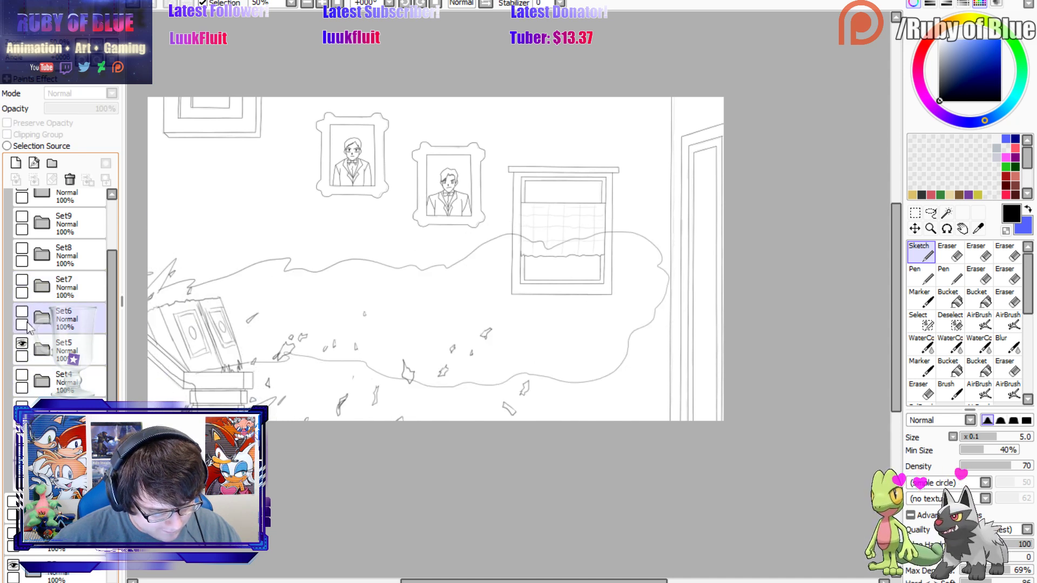
Erase the far end of the Set5 cloud on Layer44 and redraw it shorter, ending around the window.
{"action": "left_click", "coordinate": [40, 349]}
{"action": "left_click", "coordinate": [30, 375]}
{"action": "left_click", "coordinate": [31, 376]}
{"action": "key", "text": "e"}
{"action": "mouse_move", "coordinate": [481, 244]}
{"action": "left_mouse_down"}
{"action": "mouse_move", "coordinate": [659, 235]}
{"action": "mouse_move", "coordinate": [627, 350]}
{"action": "mouse_move", "coordinate": [584, 381]}
{"action": "left_mouse_up"}
{"action": "key", "text": "n"}
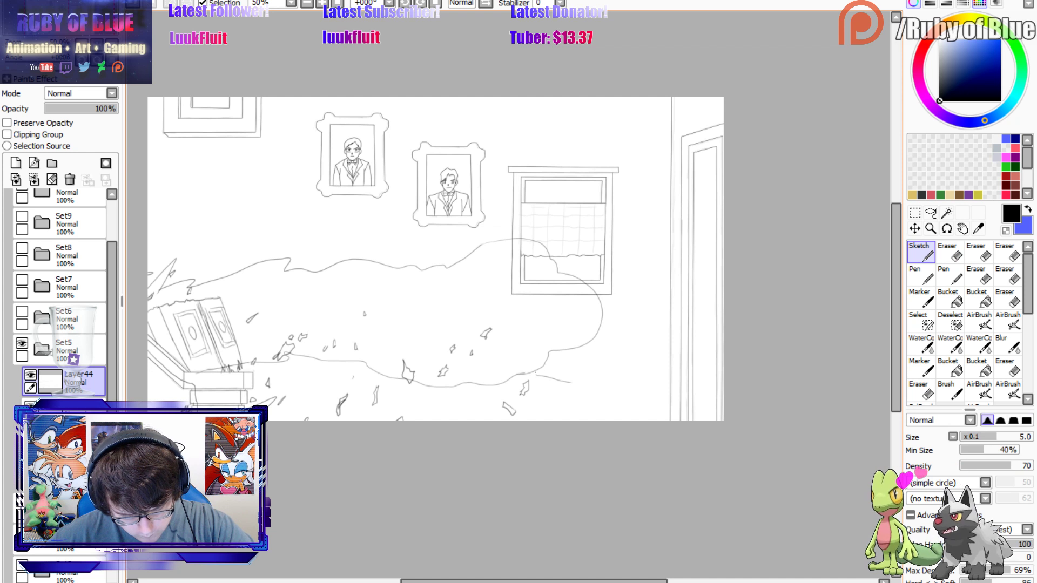
Erase the Set5 cloud's end back further, redraw it narrower with a lower underside, and collapse the folder.
{"action": "key", "text": "e"}
{"action": "mouse_move", "coordinate": [567, 380]}
{"action": "left_mouse_down"}
{"action": "mouse_move", "coordinate": [513, 372]}
{"action": "mouse_move", "coordinate": [596, 339]}
{"action": "mouse_move", "coordinate": [557, 355]}
{"action": "mouse_move", "coordinate": [596, 289]}
{"action": "mouse_move", "coordinate": [526, 243]}
{"action": "mouse_move", "coordinate": [421, 268]}
{"action": "left_mouse_up"}
{"action": "key", "text": "n"}
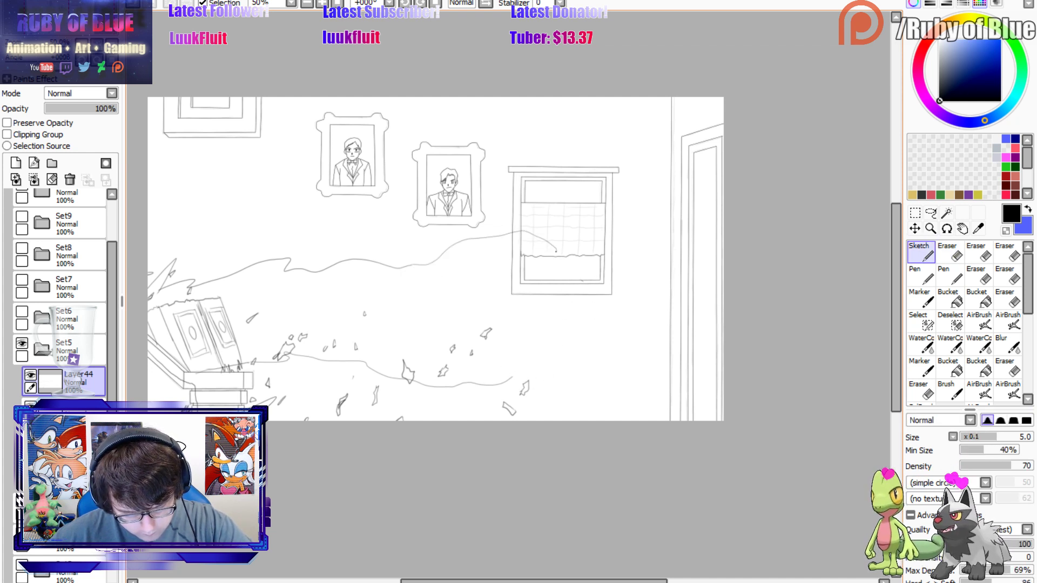
{"action": "key", "text": "e"}
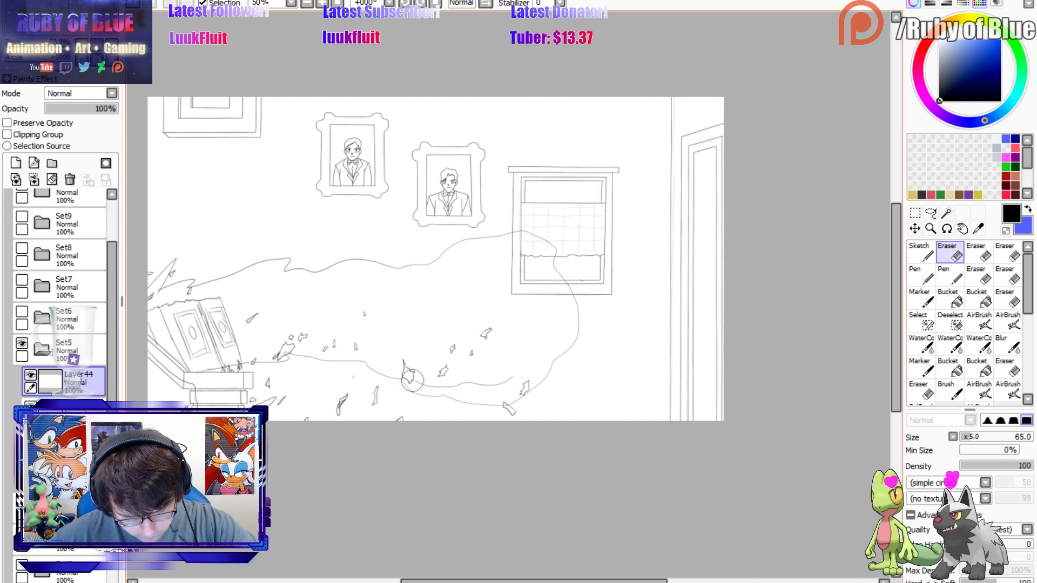
{"action": "left_click_drag", "start_coordinate": [408, 373], "coordinate": [505, 373]}
{"action": "key", "text": "n"}
{"action": "left_click", "coordinate": [43, 349]}
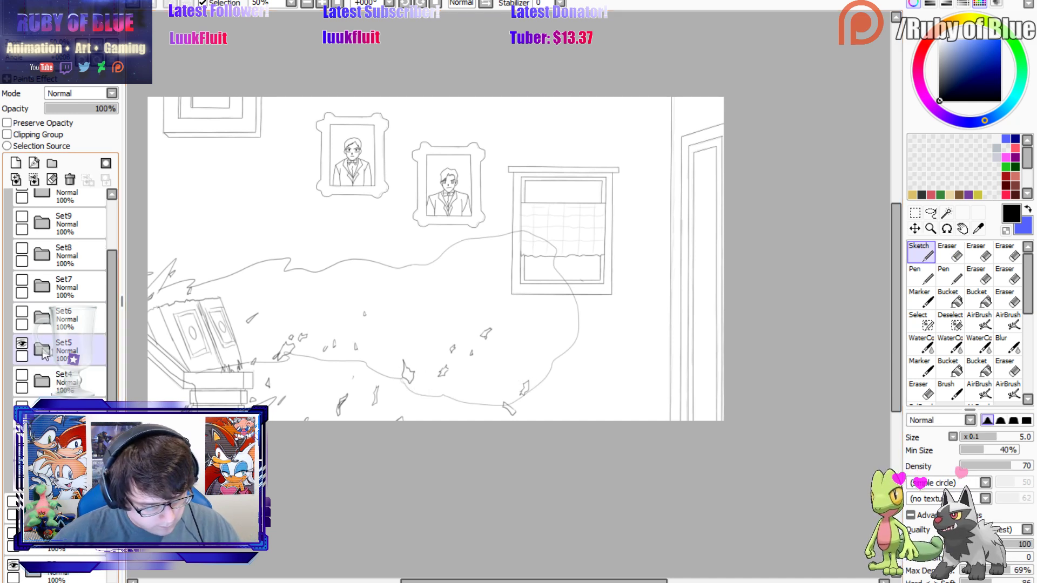
Compare the reshaped Set5 cloud with Set4's, and switch the visible frame to Set6.
{"action": "left_click", "coordinate": [22, 375]}
{"action": "left_click", "coordinate": [22, 344]}
{"action": "left_click", "coordinate": [21, 343]}
{"action": "left_click", "coordinate": [21, 375]}
{"action": "left_click", "coordinate": [22, 313]}
{"action": "left_click", "coordinate": [22, 344]}
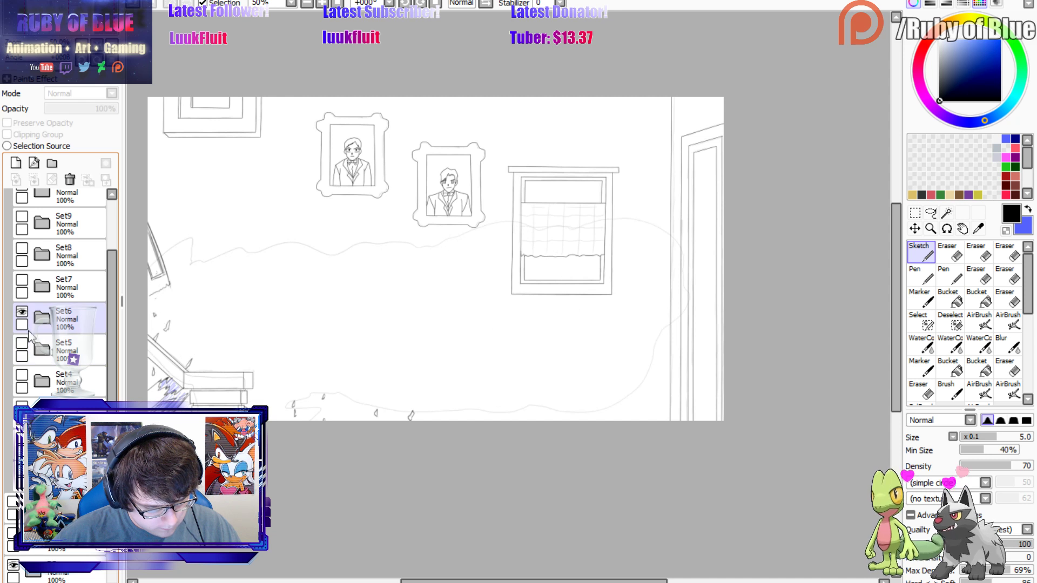
Redraw the Set6 cloud on Layer45 shorter so it ends at the window, and restore the layer's opacity to 100%.
{"action": "left_click", "coordinate": [42, 317]}
{"action": "left_click", "coordinate": [70, 350]}
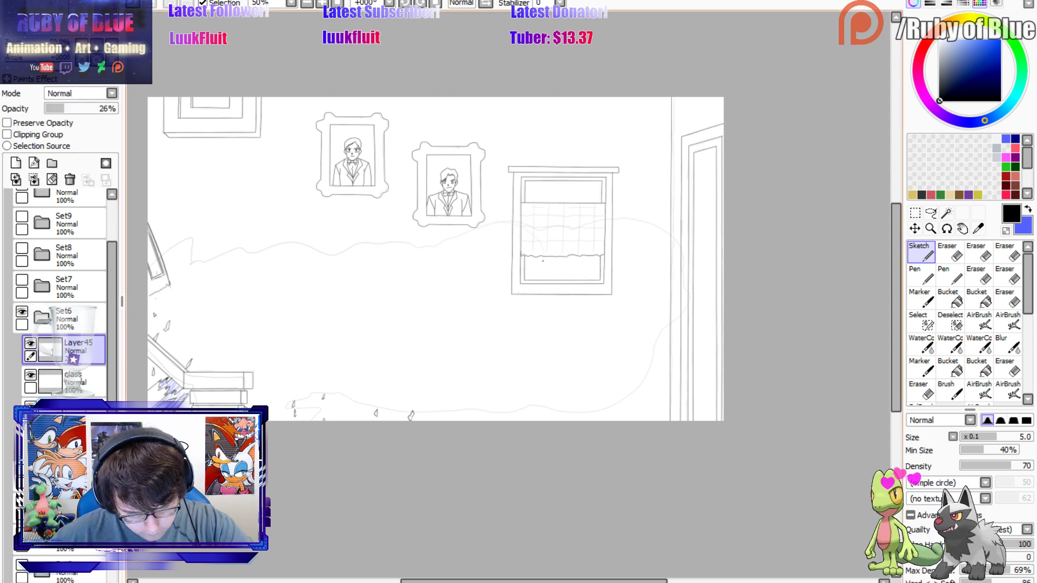
{"action": "key", "text": "e"}
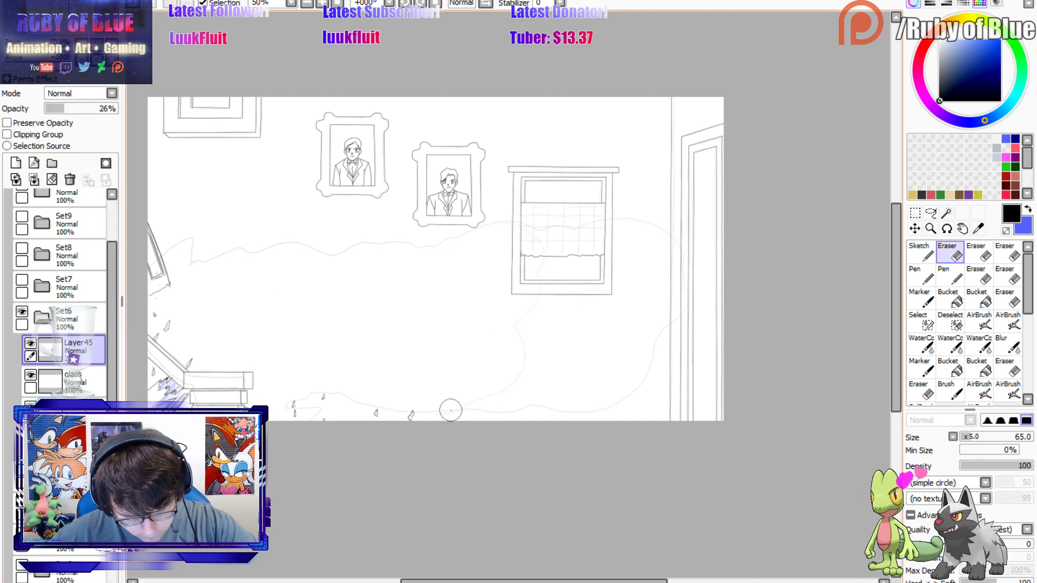
{"action": "key", "text": "n"}
{"action": "key", "text": "e"}
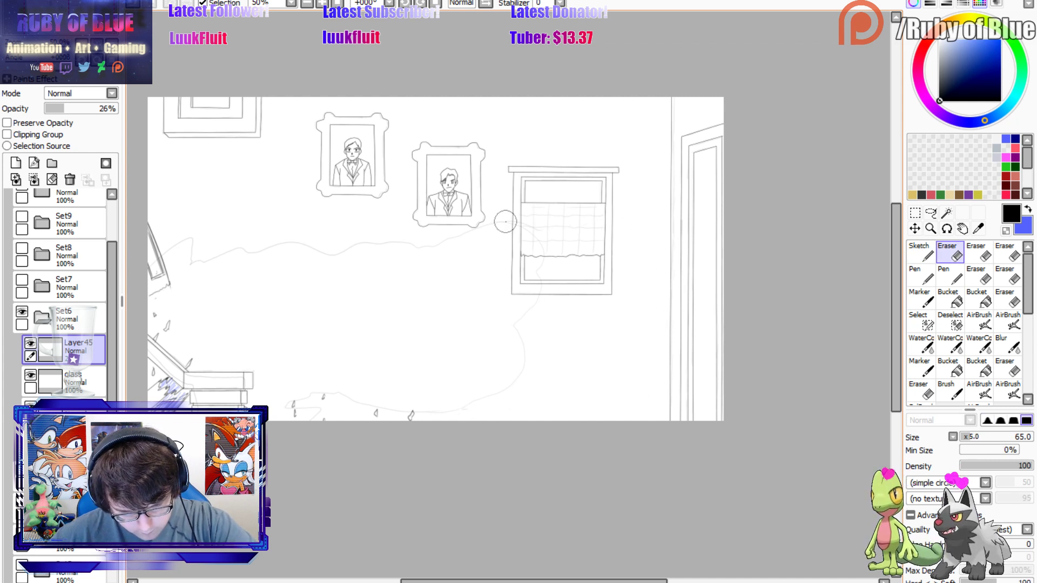
{"action": "key", "text": "n"}
{"action": "left_click", "coordinate": [48, 316]}
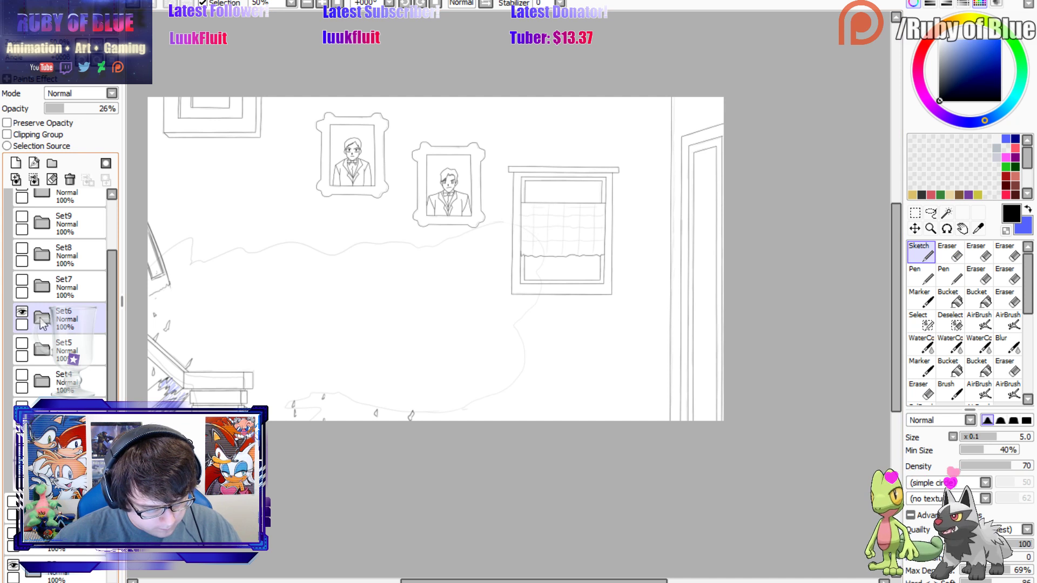
{"action": "left_click_drag", "start_coordinate": [81, 108], "coordinate": [131, 128]}
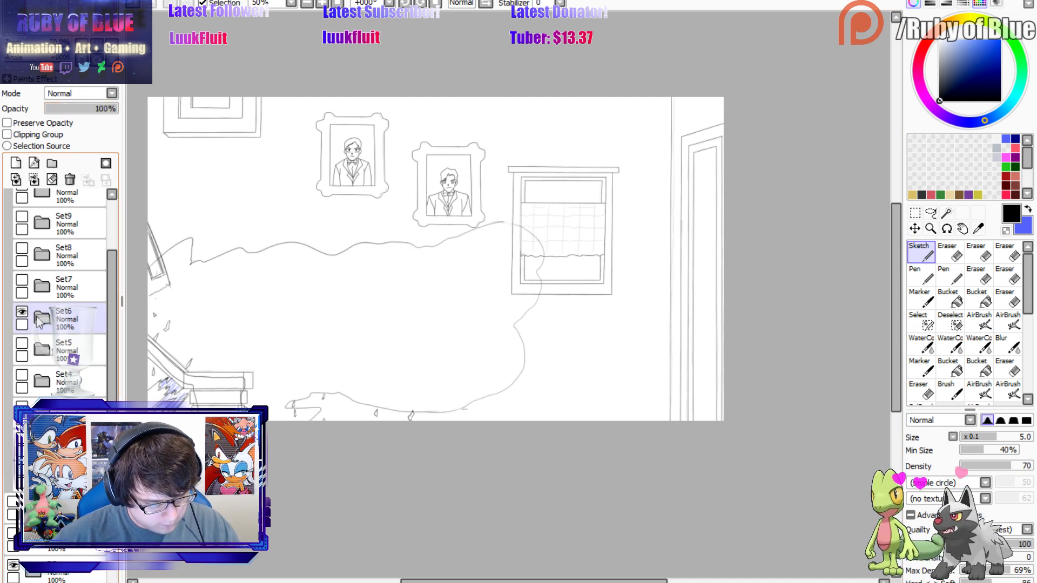
Show Set7 together with Set6, open the Set7 folder, and fade the Set6 folder to 25% opacity.
{"action": "left_click", "coordinate": [22, 280]}
{"action": "left_click", "coordinate": [22, 312]}
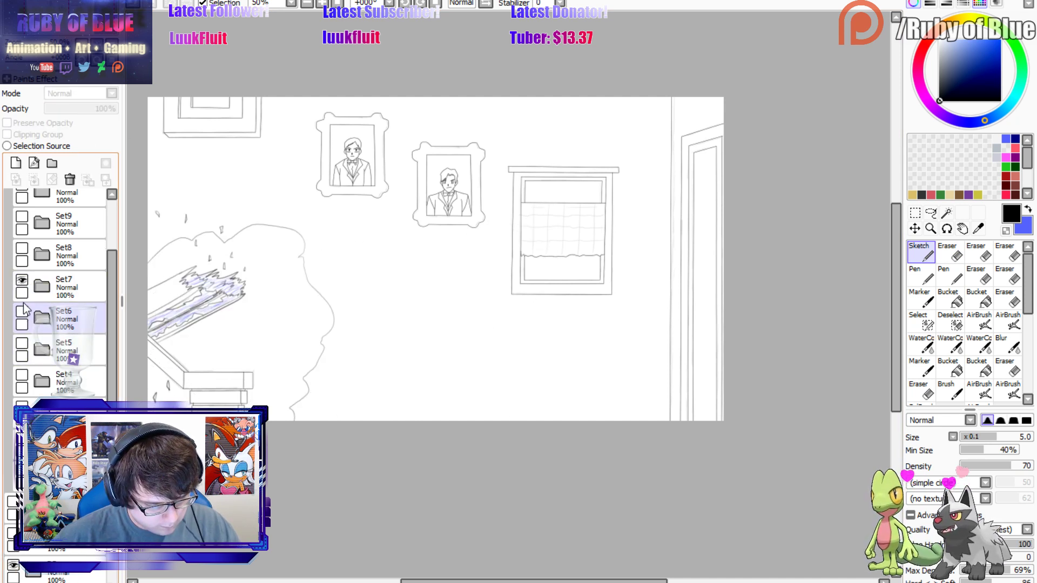
{"action": "left_click", "coordinate": [42, 286]}
{"action": "left_click", "coordinate": [22, 375]}
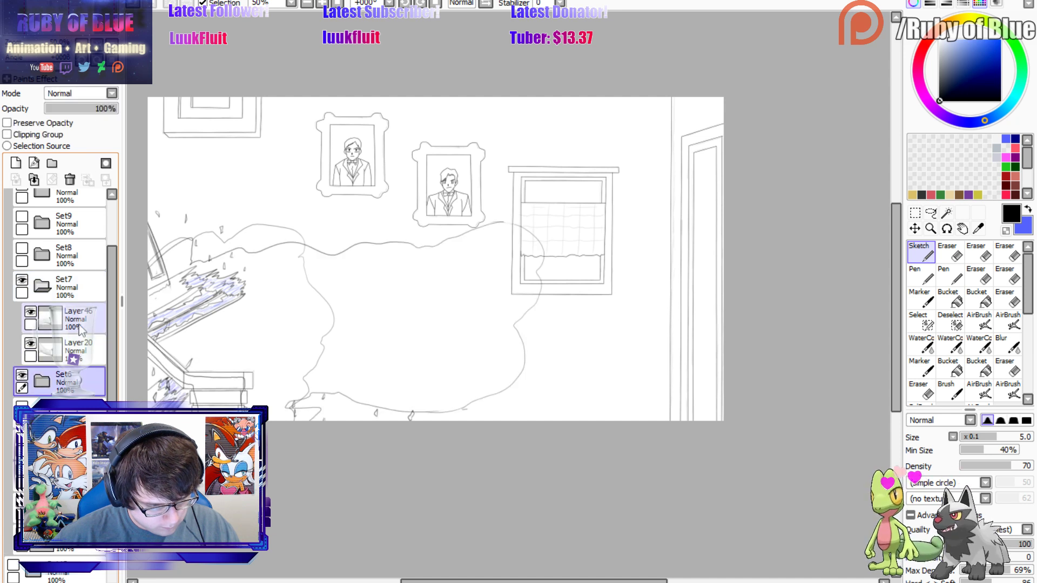
{"action": "left_click", "coordinate": [63, 110]}
Erase the right side of the Set7 cloud on Layer46, redraw it extending almost to the second portrait, and collapse the folder.
{"action": "left_click", "coordinate": [76, 319]}
{"action": "key", "text": "e"}
{"action": "mouse_move", "coordinate": [289, 246]}
{"action": "left_mouse_down"}
{"action": "mouse_move", "coordinate": [310, 371]}
{"action": "mouse_move", "coordinate": [333, 292]}
{"action": "mouse_move", "coordinate": [328, 327]}
{"action": "left_mouse_up"}
{"action": "key", "text": "n"}
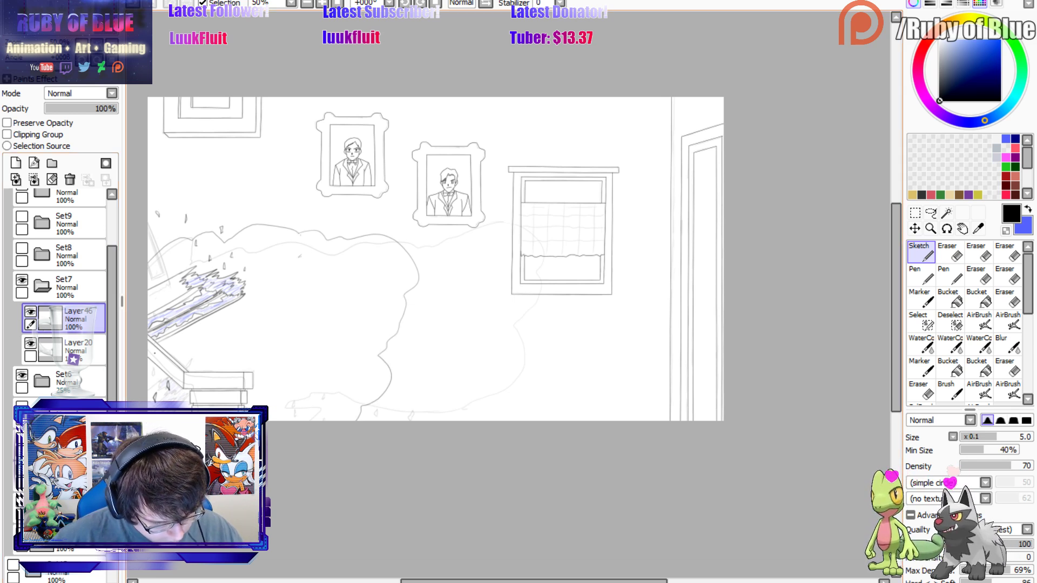
{"action": "left_click", "coordinate": [42, 285]}
Hide Set7 and inspect the Set6 cloud on Layer45 by itself, collapsing the Set6 folder at the end.
{"action": "left_click", "coordinate": [21, 280]}
{"action": "left_click", "coordinate": [61, 318]}
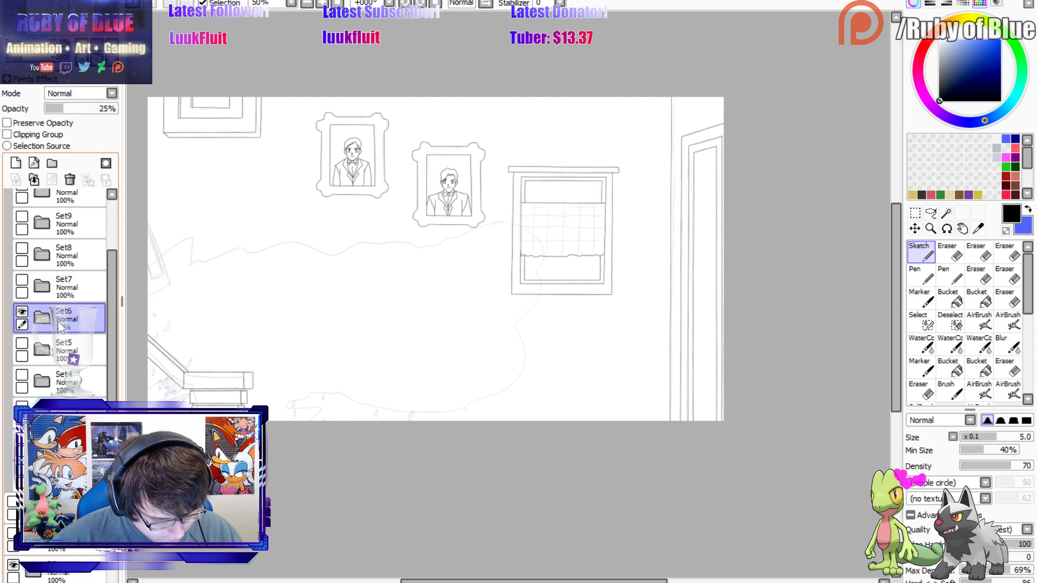
{"action": "left_click", "coordinate": [42, 318]}
{"action": "left_click", "coordinate": [76, 350]}
{"action": "key", "text": "e"}
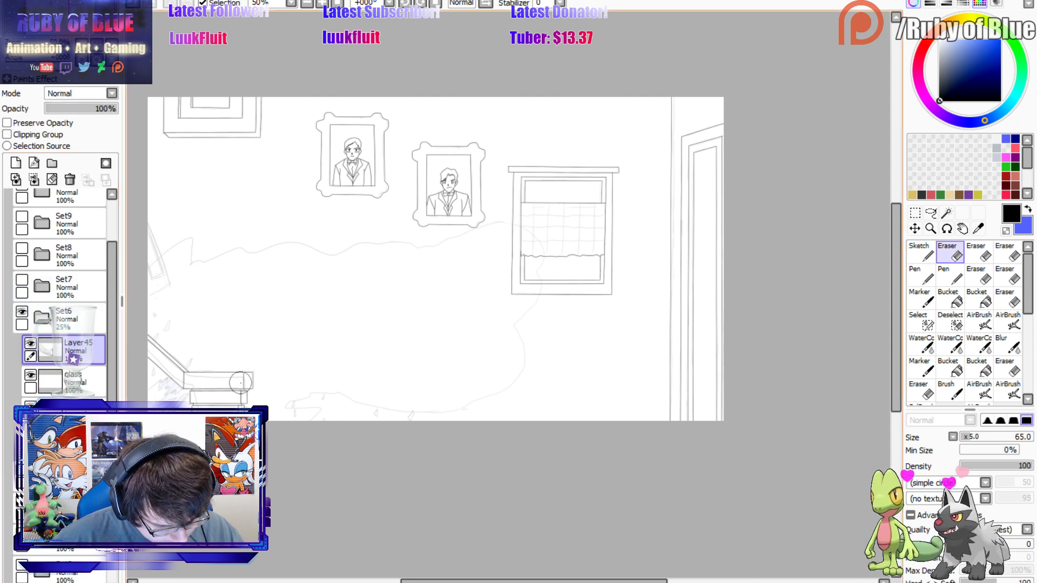
{"action": "key", "text": "n"}
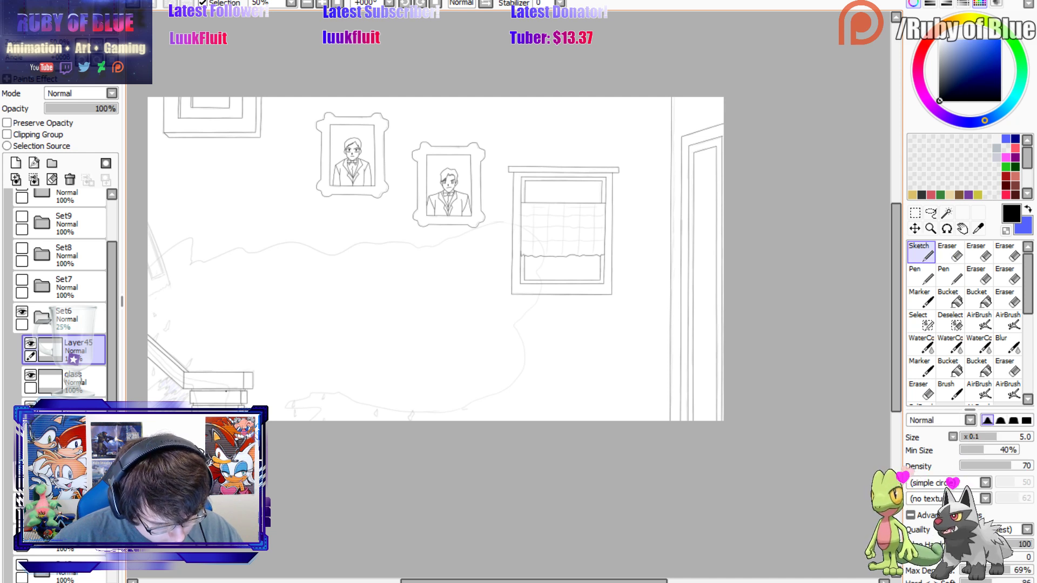
{"action": "left_click", "coordinate": [41, 317]}
Compare the Set6 cloud with Set5's by alternating the visibility of the two frames, ending on Set6.
{"action": "left_click", "coordinate": [23, 312]}
{"action": "left_click", "coordinate": [24, 343]}
{"action": "left_click", "coordinate": [23, 312]}
{"action": "left_click", "coordinate": [24, 343]}
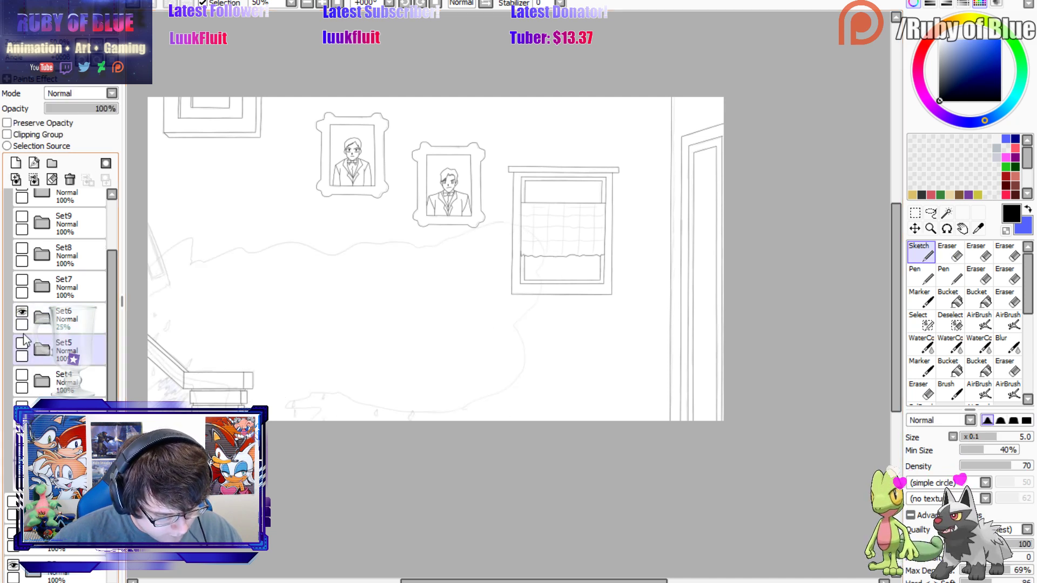
{"action": "left_click", "coordinate": [24, 312]}
{"action": "left_click", "coordinate": [24, 375]}
{"action": "left_click", "coordinate": [24, 344]}
{"action": "left_click", "coordinate": [23, 374]}
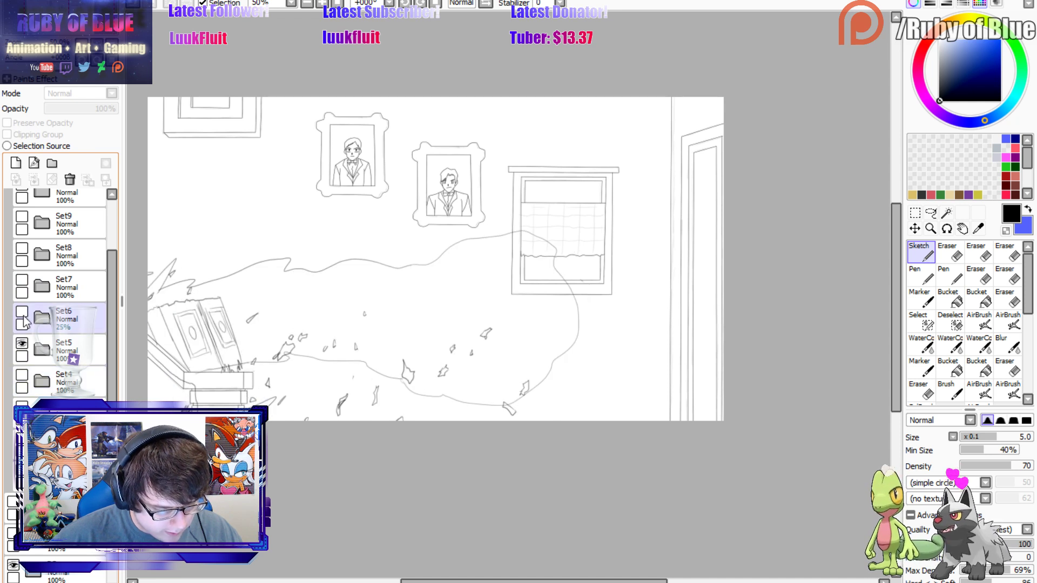
{"action": "left_click", "coordinate": [24, 343]}
{"action": "left_click", "coordinate": [23, 312]}
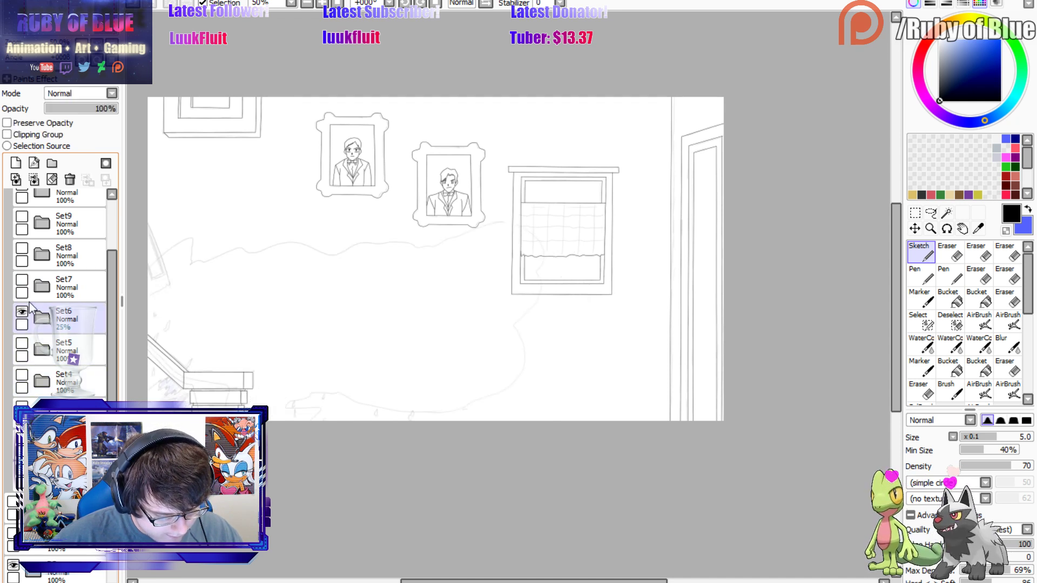
Show Set7, restore the Set6 folder's opacity to 100%, and hide Set6.
{"action": "left_click", "coordinate": [22, 281]}
{"action": "left_click", "coordinate": [58, 312]}
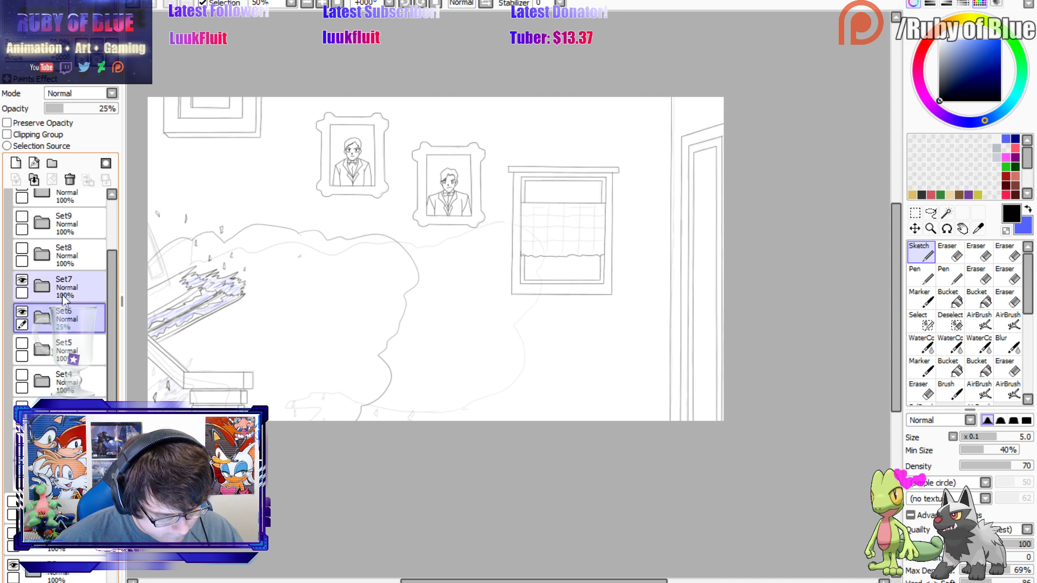
{"action": "left_click_drag", "start_coordinate": [86, 110], "coordinate": [118, 111]}
{"action": "left_click", "coordinate": [22, 311]}
Check Set7's cloud by toggling Layer46, and switch the visible frame to Set8.
{"action": "left_click", "coordinate": [42, 286]}
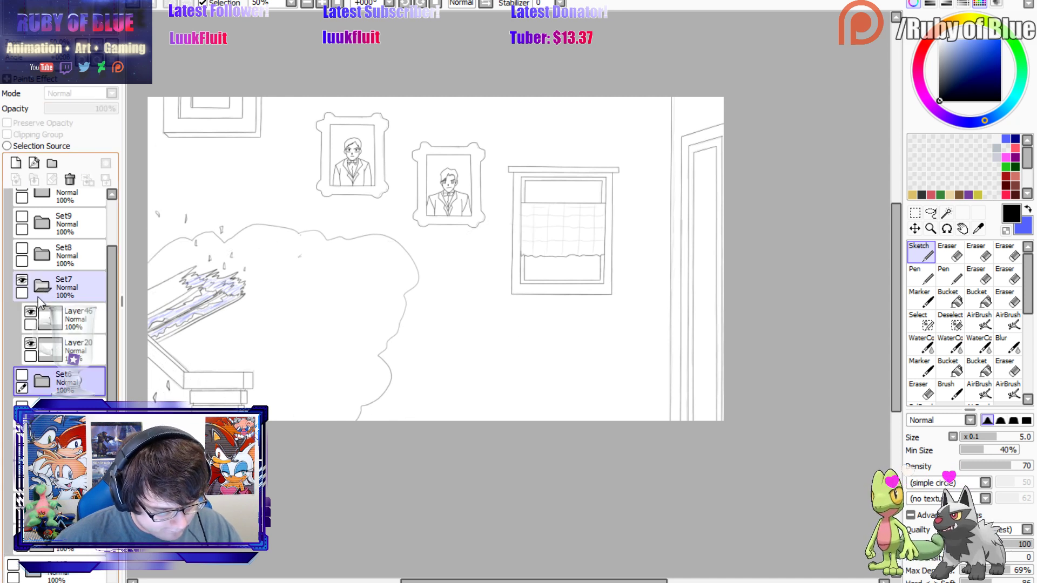
{"action": "left_click", "coordinate": [30, 312]}
{"action": "left_click", "coordinate": [30, 312]}
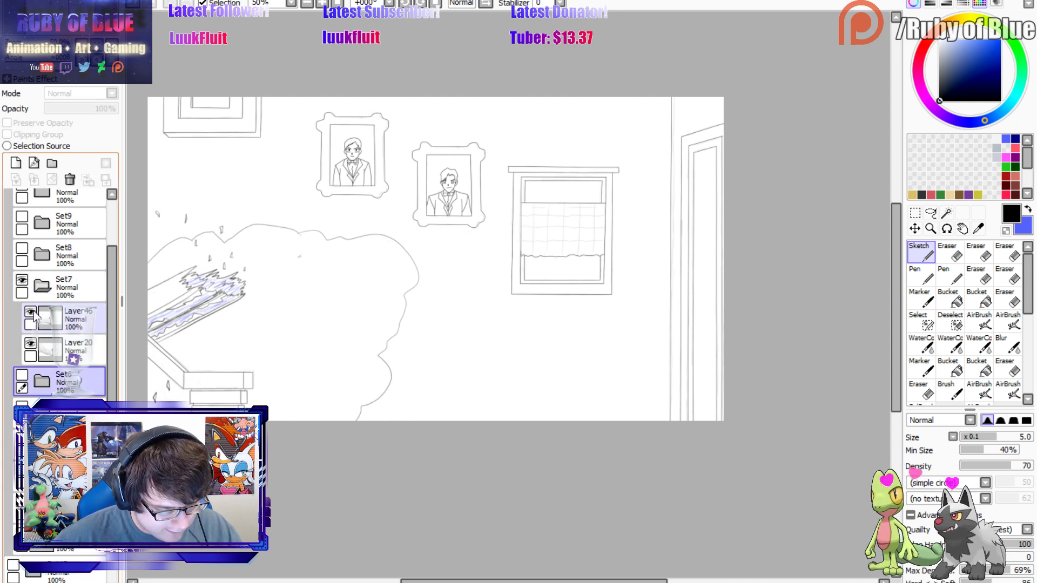
{"action": "left_click", "coordinate": [42, 287]}
{"action": "left_click", "coordinate": [22, 280]}
{"action": "left_click", "coordinate": [22, 280]}
{"action": "left_click", "coordinate": [22, 248]}
{"action": "left_click", "coordinate": [23, 281]}
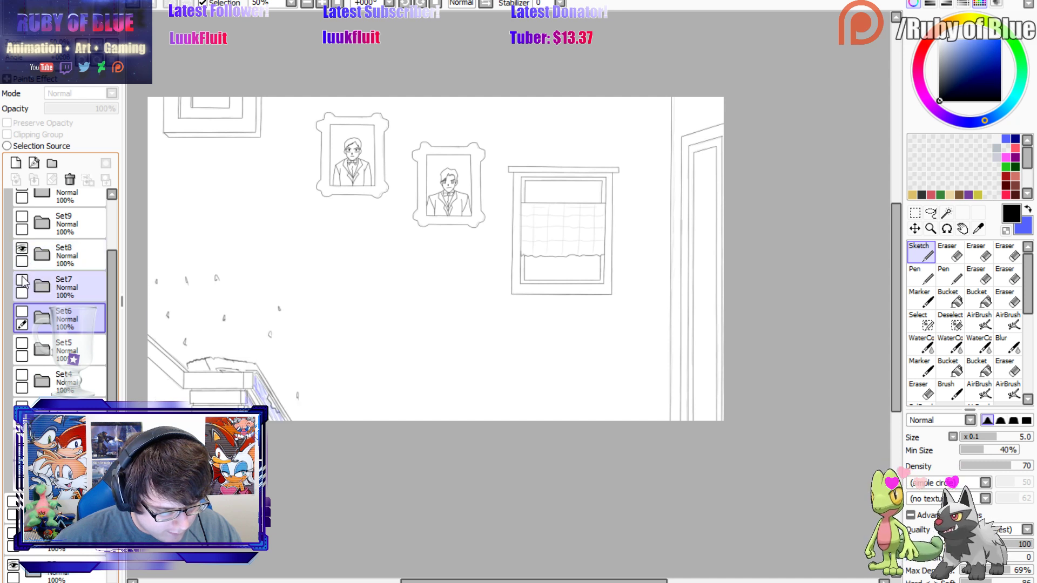
Show Set7 behind Set8 at 18% opacity, and sketch a smaller rounded cloud on a new layer in the Set8 folder.
{"action": "left_click", "coordinate": [22, 280]}
{"action": "left_click", "coordinate": [64, 286]}
{"action": "left_click", "coordinate": [58, 110]}
{"action": "left_click", "coordinate": [41, 254]}
{"action": "left_click", "coordinate": [47, 282]}
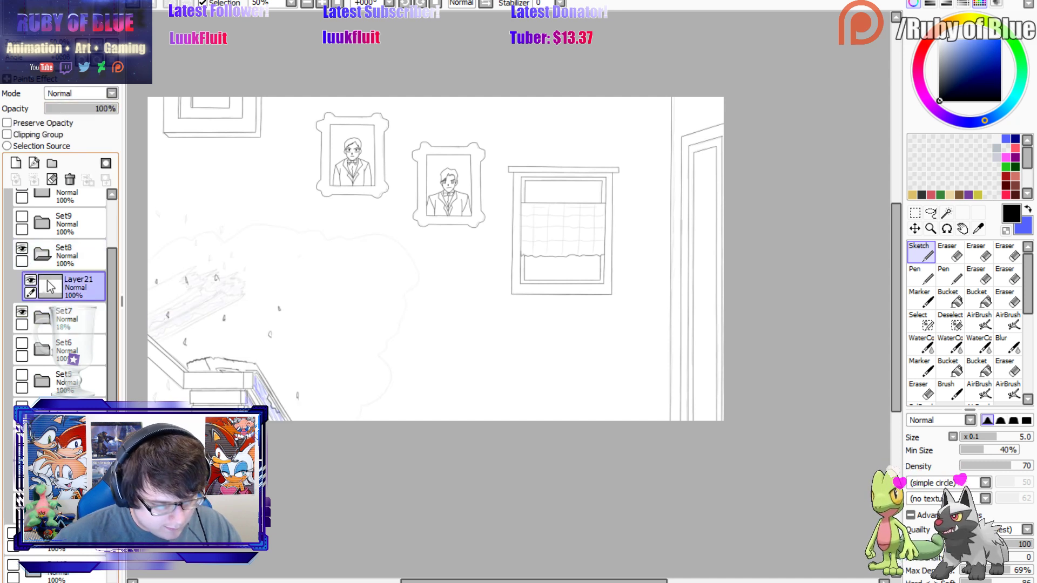
{"action": "left_click", "coordinate": [16, 163]}
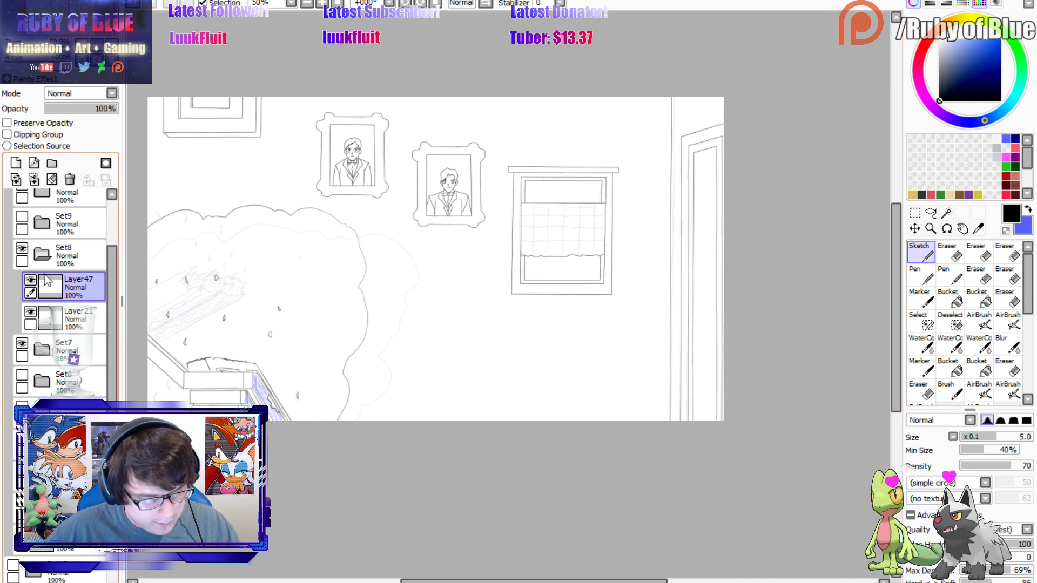
{"action": "left_click", "coordinate": [41, 254]}
Restore the Set7 folder's opacity to 100%.
{"action": "left_click", "coordinate": [43, 282]}
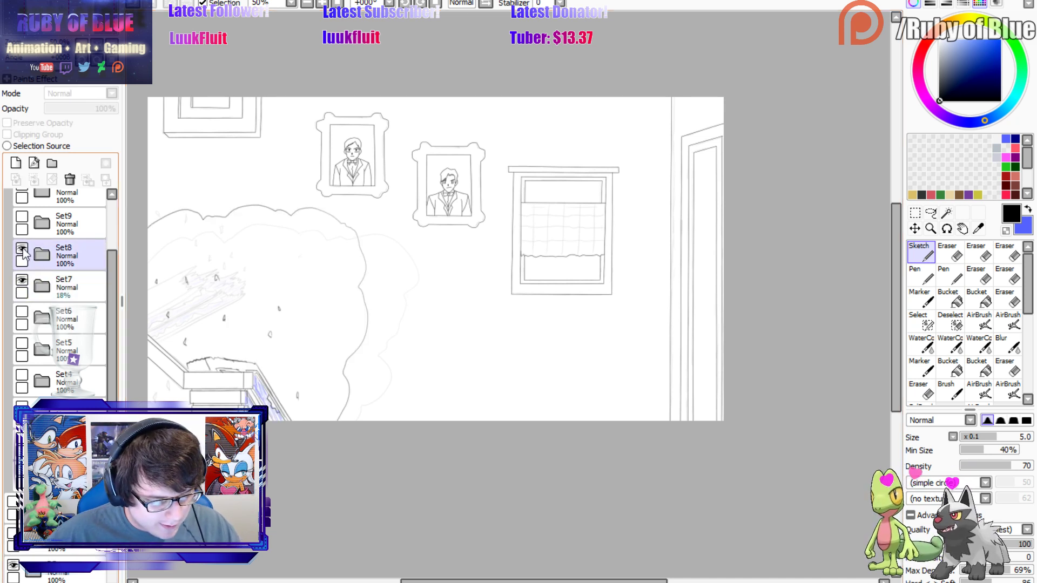
{"action": "left_click", "coordinate": [42, 286]}
{"action": "left_click_drag", "start_coordinate": [97, 108], "coordinate": [118, 108]}
Flip through the Set6, Set7, Set8, Set9 and doorknob frames to check how the blast clouds progress.
{"action": "left_click", "coordinate": [22, 249]}
{"action": "left_click", "coordinate": [22, 280]}
{"action": "left_click", "coordinate": [23, 312]}
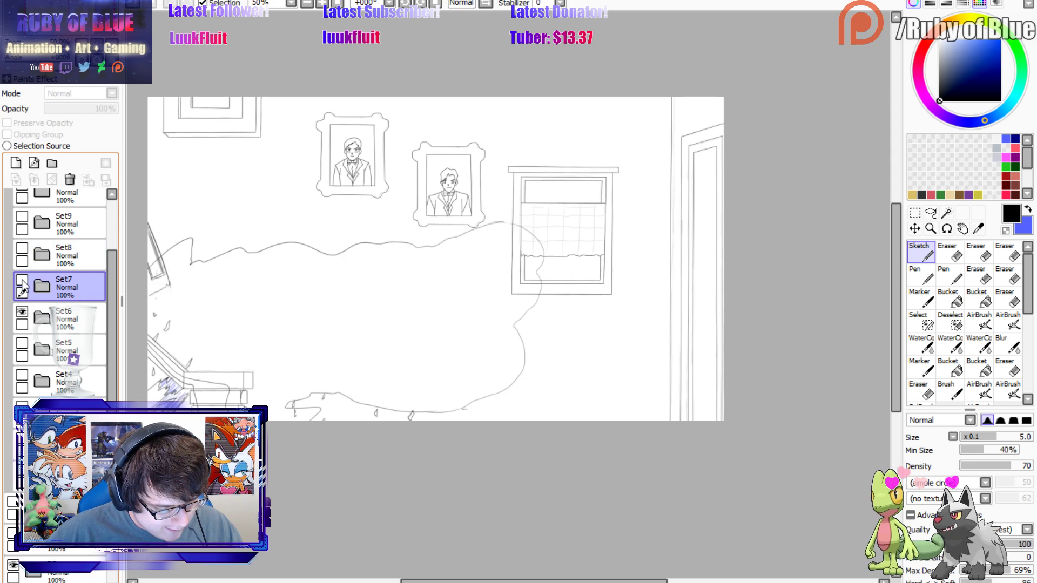
{"action": "left_click", "coordinate": [23, 280]}
{"action": "left_click", "coordinate": [22, 311]}
{"action": "left_click", "coordinate": [23, 248]}
{"action": "left_click", "coordinate": [22, 280]}
{"action": "left_click", "coordinate": [22, 217]}
{"action": "left_click", "coordinate": [23, 249]}
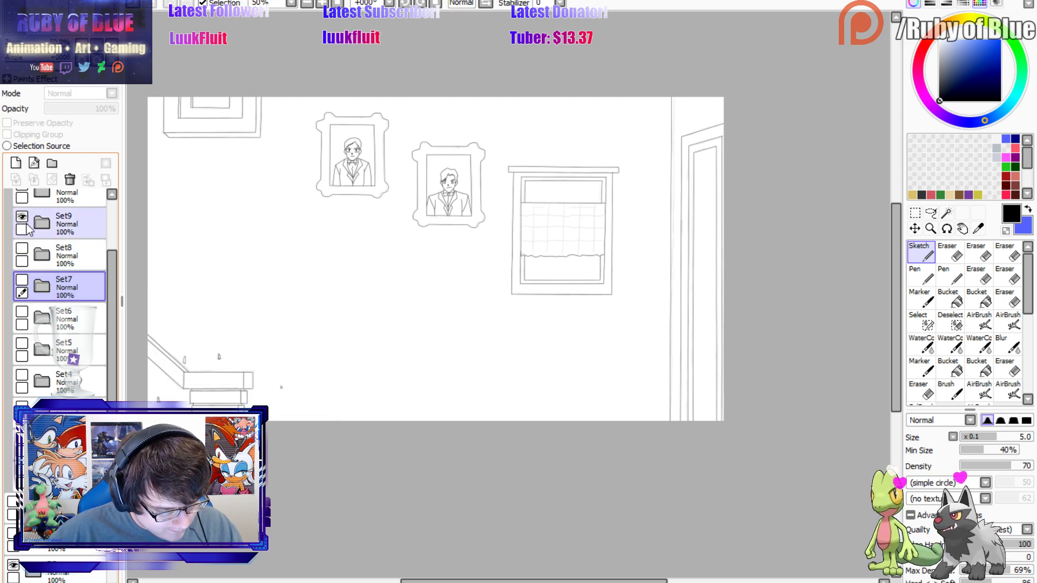
{"action": "left_click", "coordinate": [23, 217]}
{"action": "scroll", "coordinate": [27, 216], "scroll_direction": "up", "scroll_amount": 3}
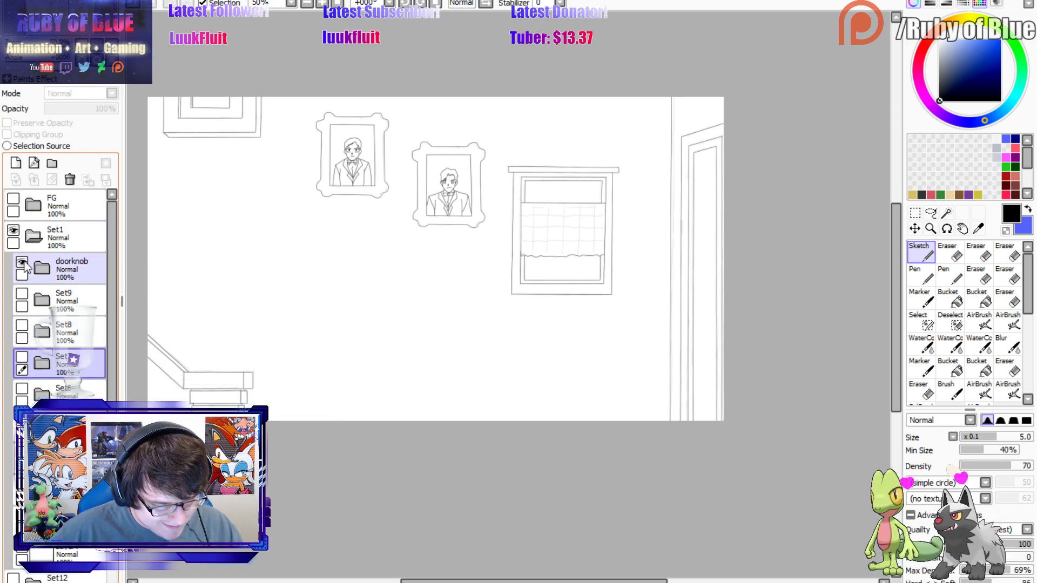
Compare the new Set8 cloud with the Set6, Set7 and Set9 frames.
{"action": "left_click", "coordinate": [22, 388]}
{"action": "left_click", "coordinate": [22, 357]}
{"action": "left_click", "coordinate": [22, 388]}
{"action": "left_click", "coordinate": [23, 325]}
{"action": "left_click", "coordinate": [22, 357]}
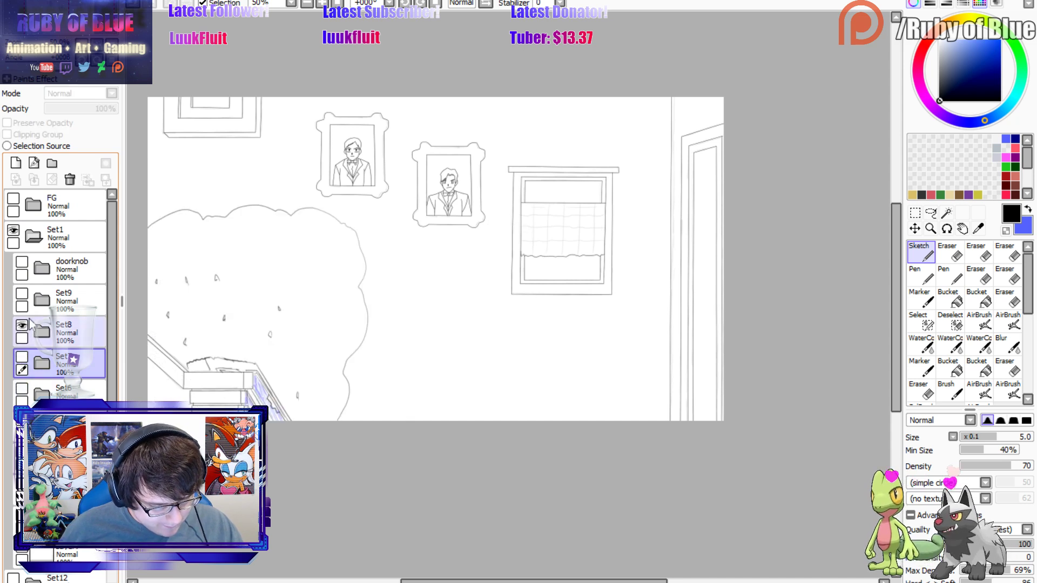
{"action": "left_click", "coordinate": [22, 294]}
{"action": "left_click", "coordinate": [22, 294]}
{"action": "left_click", "coordinate": [22, 325]}
Step through the explosion frames one at a time from Set2 to Set8 to review the cloud's motion.
{"action": "left_click", "coordinate": [22, 483]}
{"action": "left_click", "coordinate": [22, 452]}
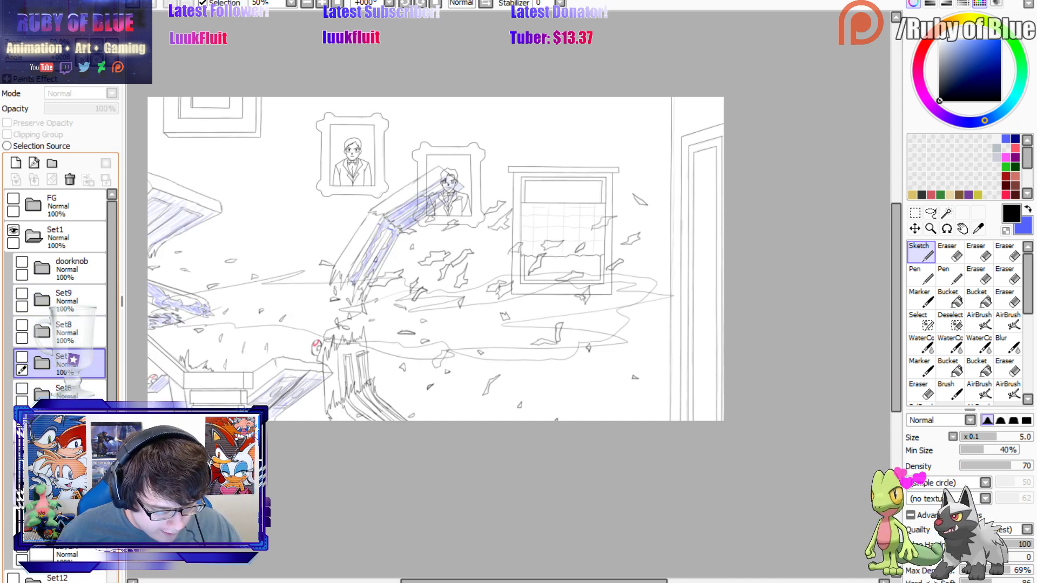
{"action": "left_click", "coordinate": [23, 483]}
{"action": "left_click", "coordinate": [22, 420]}
{"action": "left_click", "coordinate": [22, 452]}
{"action": "left_click", "coordinate": [22, 388]}
{"action": "left_click", "coordinate": [22, 420]}
{"action": "left_click", "coordinate": [22, 357]}
{"action": "left_click", "coordinate": [22, 388]}
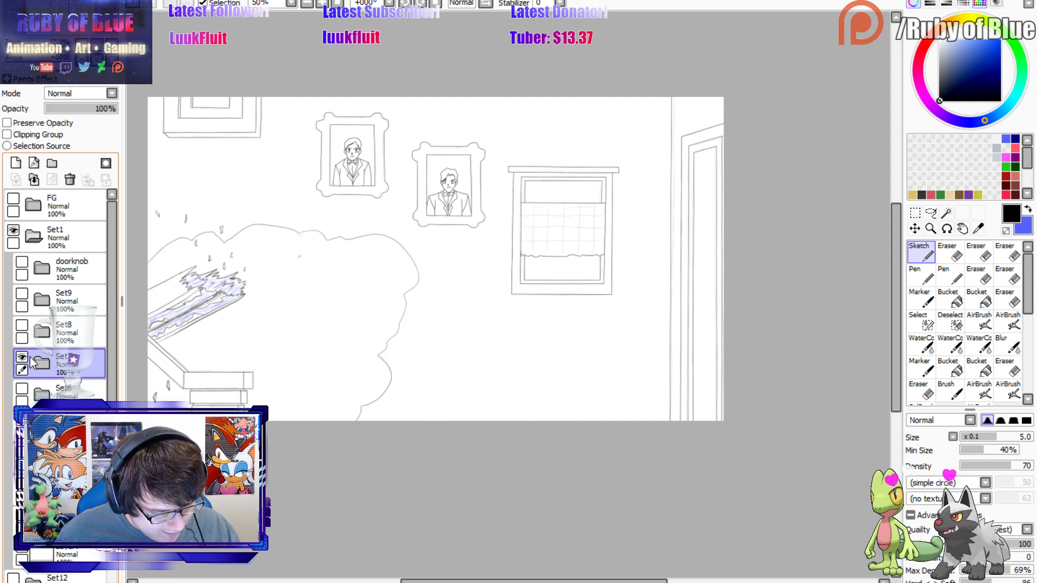
{"action": "left_click", "coordinate": [22, 325]}
{"action": "left_click", "coordinate": [22, 357]}
Transform the Set8 cloud on Layer47 so its top edge sits lower, and collapse the Set8 folder.
{"action": "left_click", "coordinate": [39, 332]}
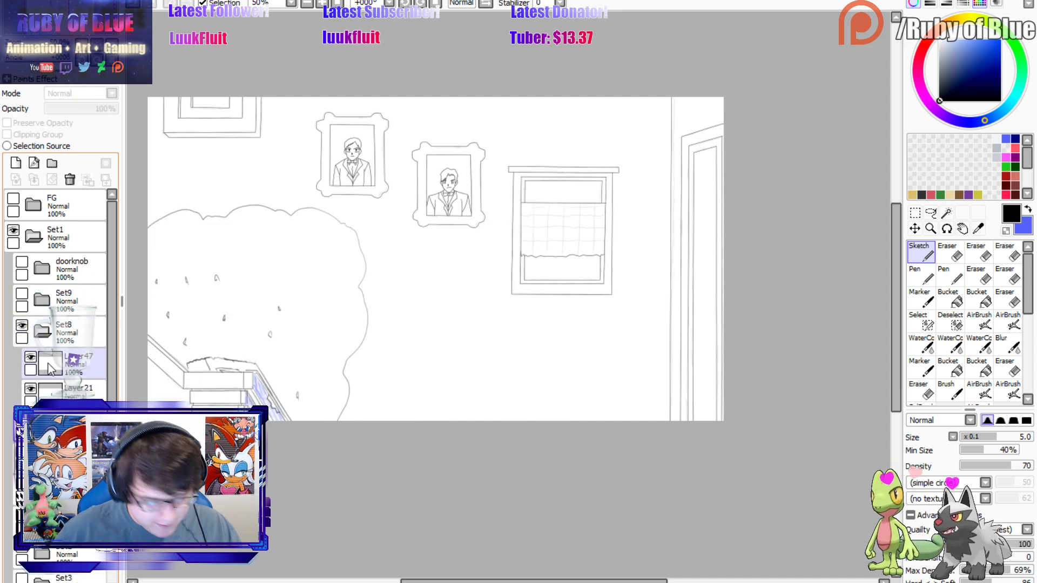
{"action": "left_click", "coordinate": [75, 359]}
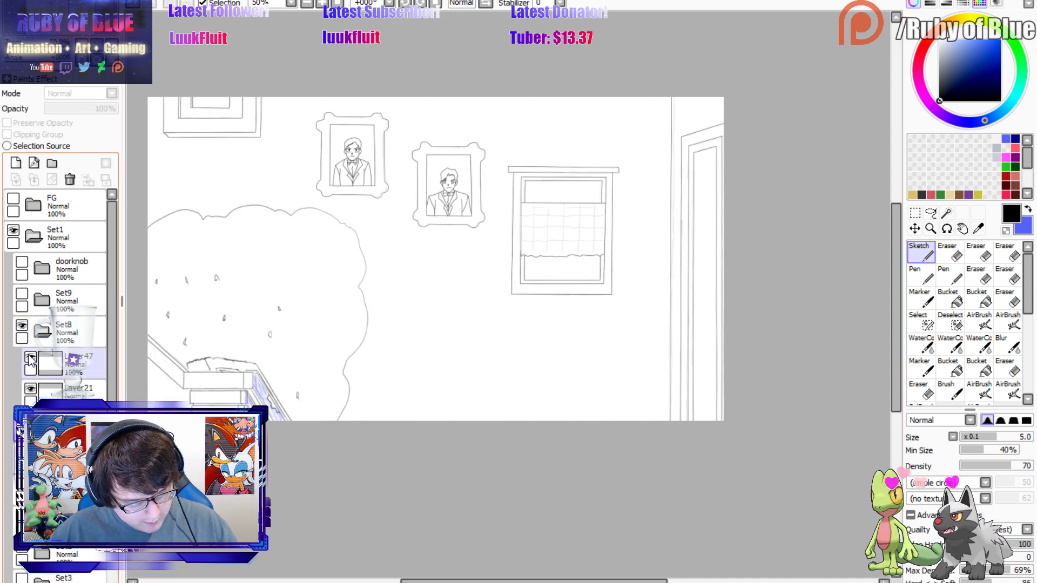
{"action": "key", "text": "ctrl+t"}
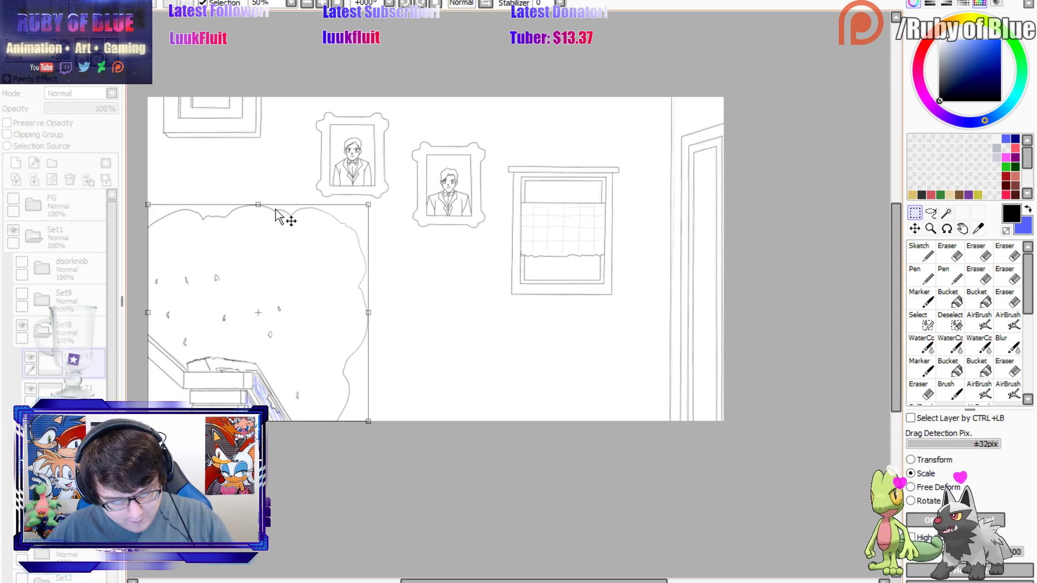
{"action": "left_click_drag", "start_coordinate": [253, 221], "coordinate": [252, 234]}
{"action": "left_click", "coordinate": [928, 520]}
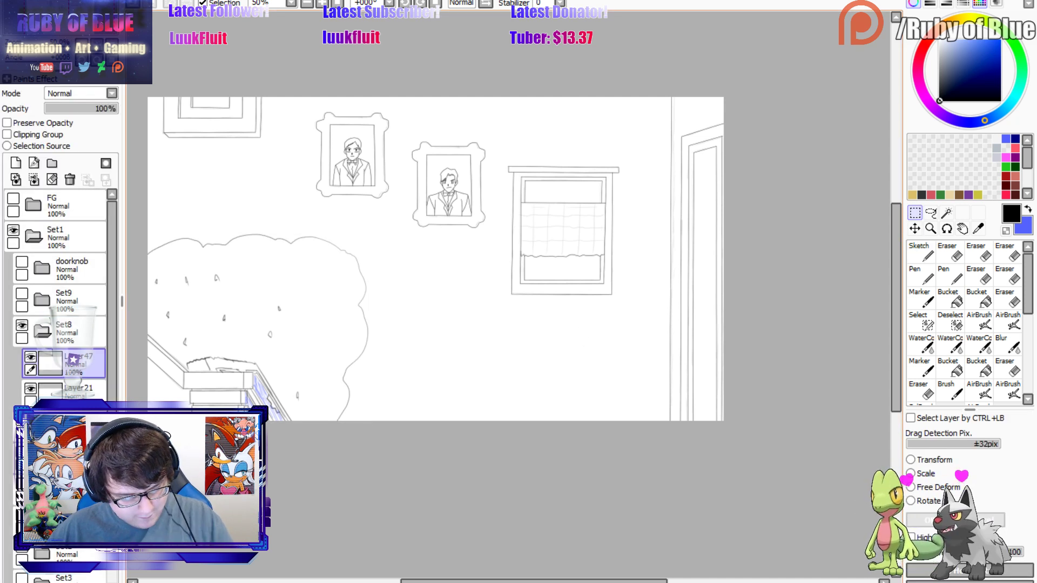
{"action": "left_click", "coordinate": [42, 331]}
Compare the lowered Set8 cloud with the Set7 and Set6 frames by switching their visibility.
{"action": "left_click", "coordinate": [21, 357]}
{"action": "left_click", "coordinate": [22, 325]}
{"action": "left_click", "coordinate": [21, 325]}
{"action": "left_click", "coordinate": [22, 356]}
{"action": "left_click", "coordinate": [30, 324]}
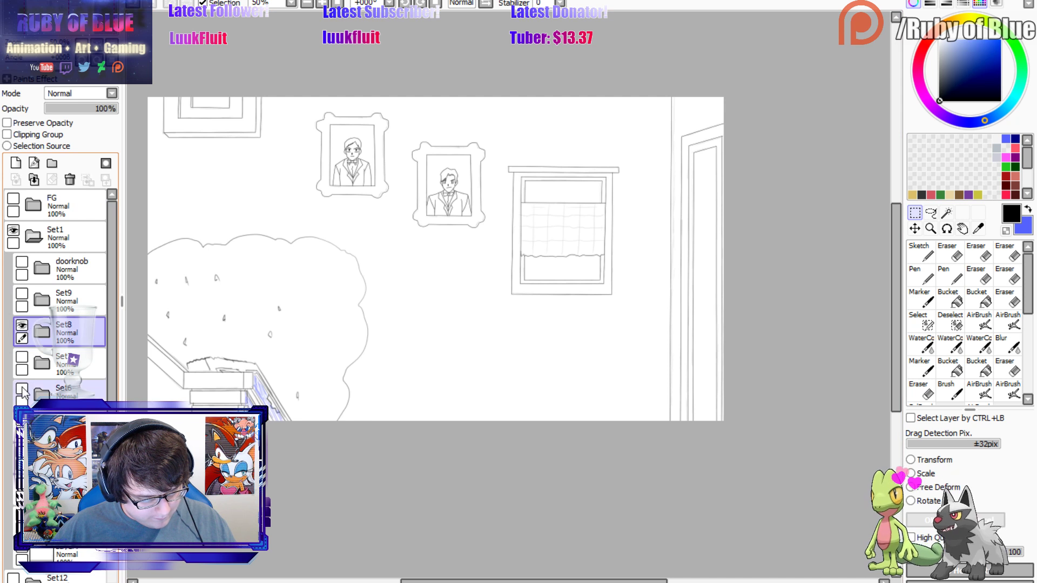
{"action": "left_click", "coordinate": [22, 388]}
{"action": "left_click", "coordinate": [21, 325]}
{"action": "left_click", "coordinate": [22, 357]}
{"action": "left_click", "coordinate": [21, 388]}
{"action": "left_click", "coordinate": [22, 326]}
{"action": "left_click", "coordinate": [21, 357]}
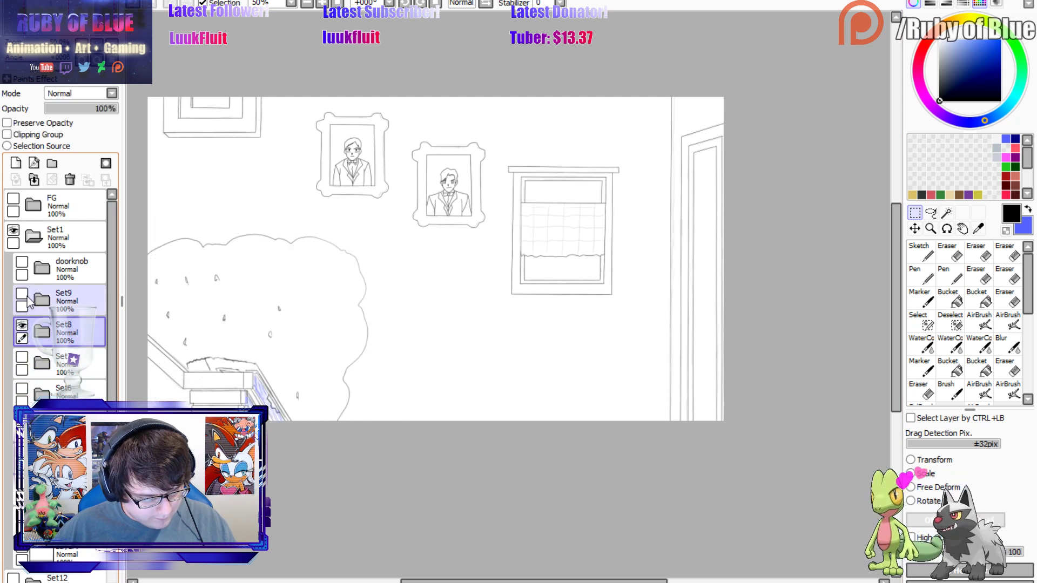
Review the Set9 and doorknob frames that follow Set8, leaving them hidden.
{"action": "left_click", "coordinate": [22, 293]}
{"action": "left_click", "coordinate": [21, 325]}
{"action": "left_click", "coordinate": [22, 262]}
{"action": "left_click", "coordinate": [22, 293]}
{"action": "left_click", "coordinate": [22, 262]}
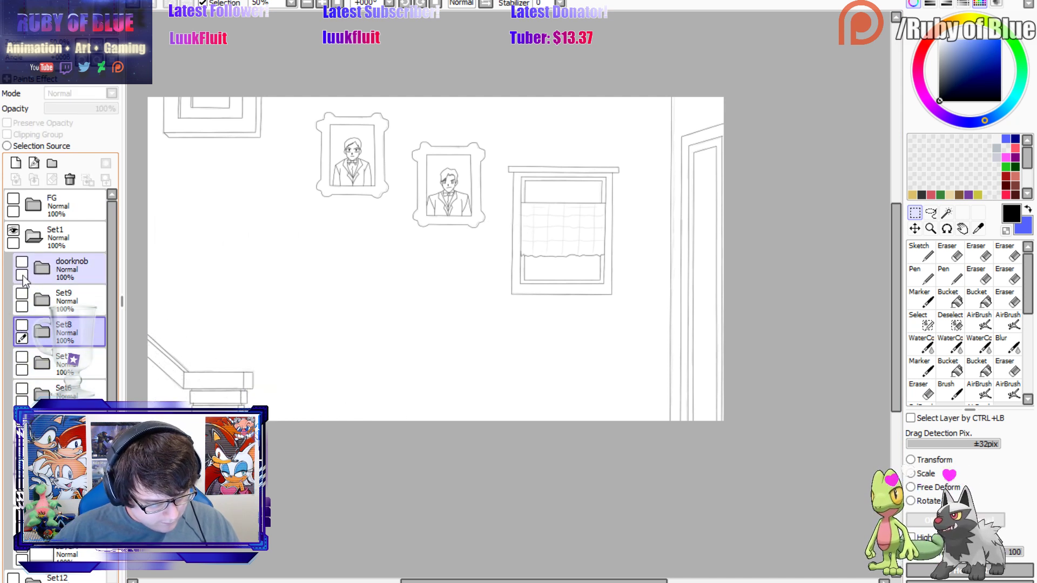
{"action": "left_click", "coordinate": [22, 325]}
{"action": "left_click", "coordinate": [21, 326]}
Inspect the doorknob folder's contents by toggling its layer, and hide the folder again.
{"action": "left_click", "coordinate": [70, 267]}
{"action": "left_click", "coordinate": [21, 262]}
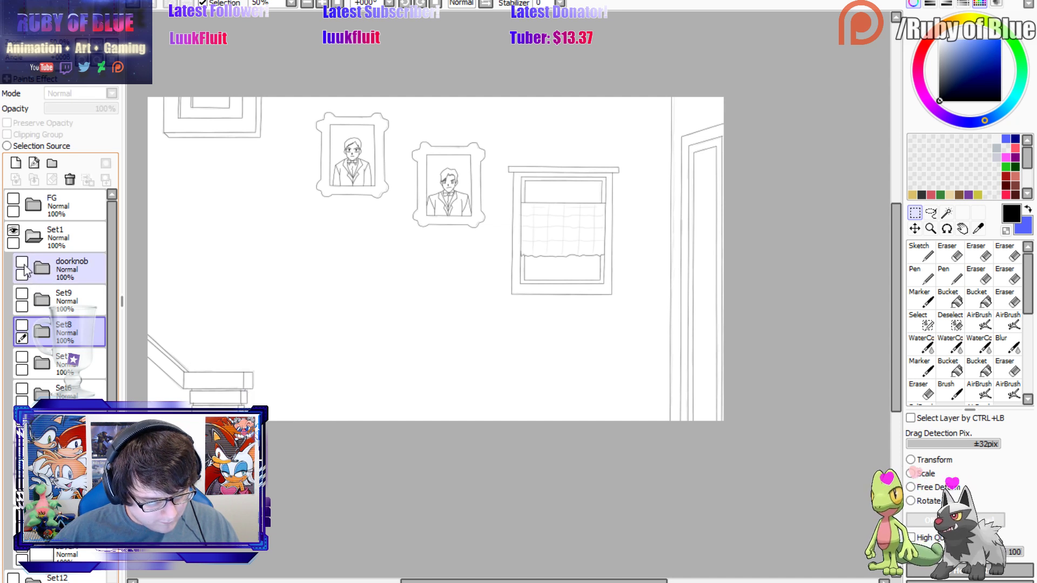
{"action": "left_click", "coordinate": [35, 267]}
{"action": "left_click", "coordinate": [30, 294]}
{"action": "left_click", "coordinate": [30, 294]}
{"action": "left_click", "coordinate": [39, 268]}
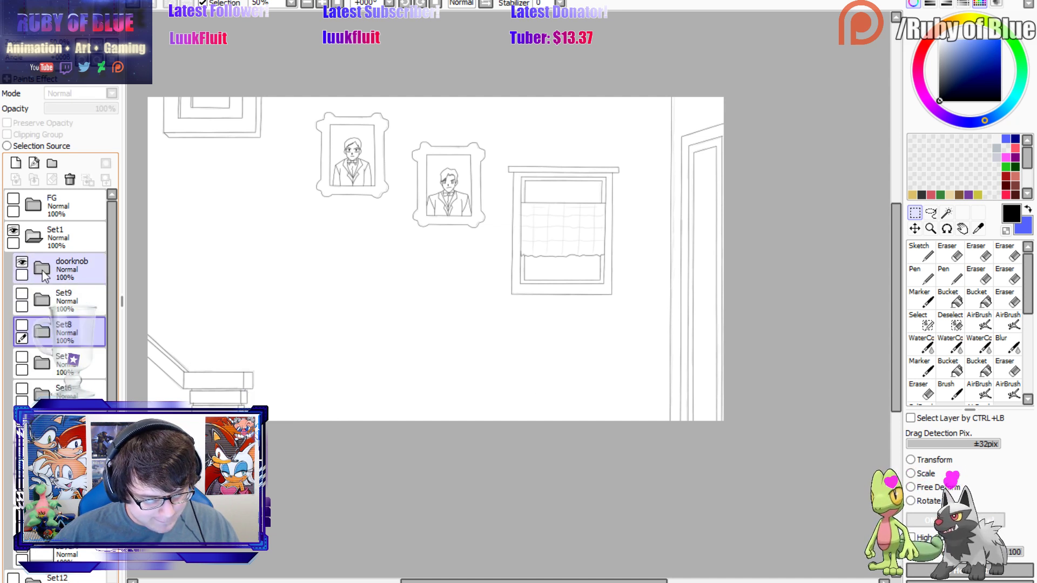
{"action": "left_click", "coordinate": [21, 263]}
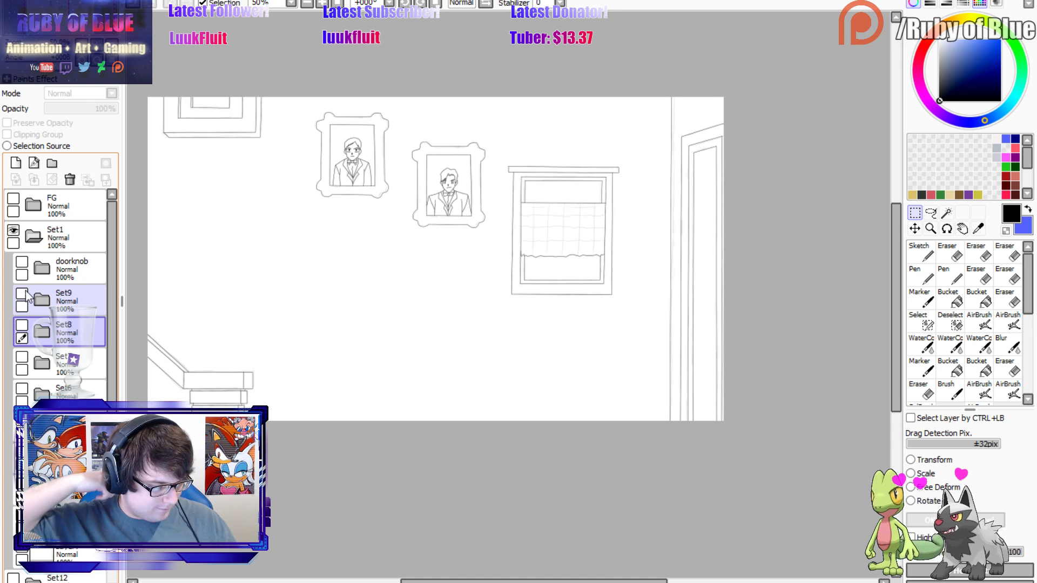
Show the door drawing's layer below Set3 in the Set1 folder, and collapse Set1.
{"action": "left_click", "coordinate": [22, 272]}
{"action": "mouse_move", "coordinate": [113, 259]}
{"action": "left_mouse_down"}
{"action": "mouse_move", "coordinate": [114, 322]}
{"action": "mouse_move", "coordinate": [50, 390]}
{"action": "mouse_move", "coordinate": [34, 436]}
{"action": "left_mouse_up"}
{"action": "left_click", "coordinate": [22, 371]}
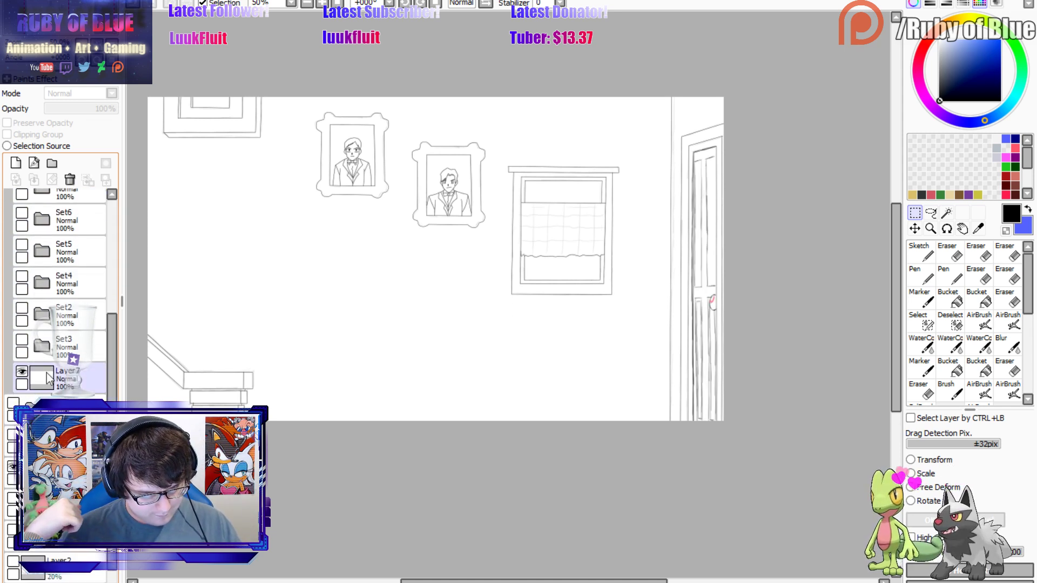
{"action": "left_click_drag", "start_coordinate": [111, 338], "coordinate": [70, 218]}
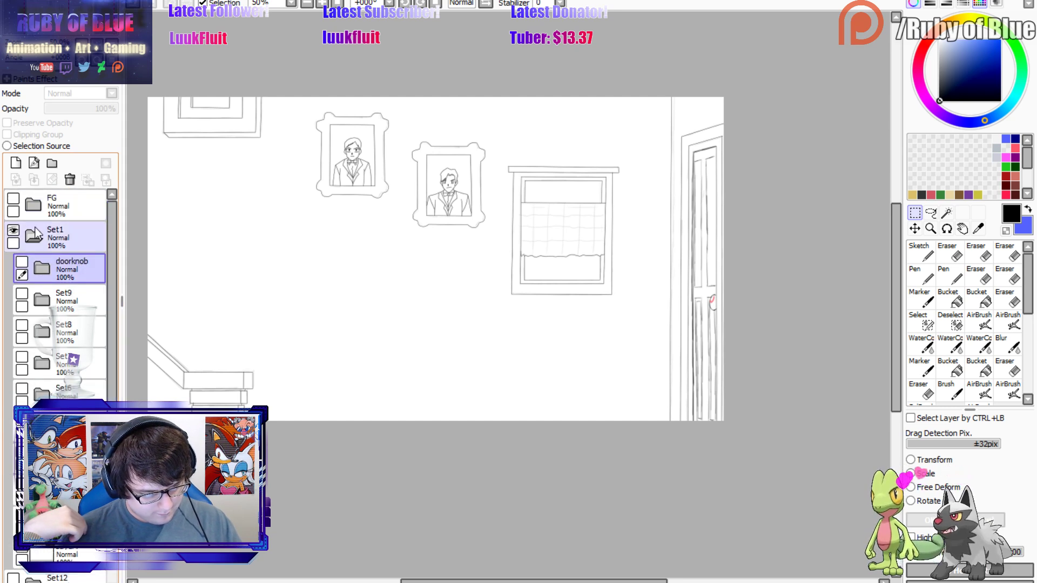
{"action": "left_click", "coordinate": [34, 236]}
{"action": "left_click", "coordinate": [15, 231]}
{"action": "left_click", "coordinate": [14, 231]}
{"action": "left_click", "coordinate": [14, 231]}
{"action": "left_click", "coordinate": [15, 231]}
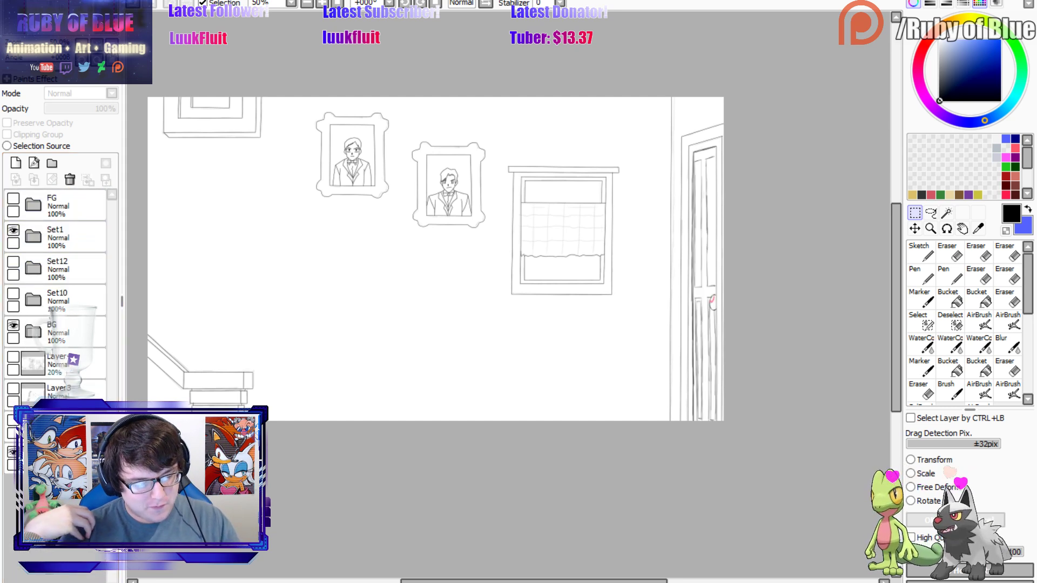
{"action": "key", "text": "Home"}
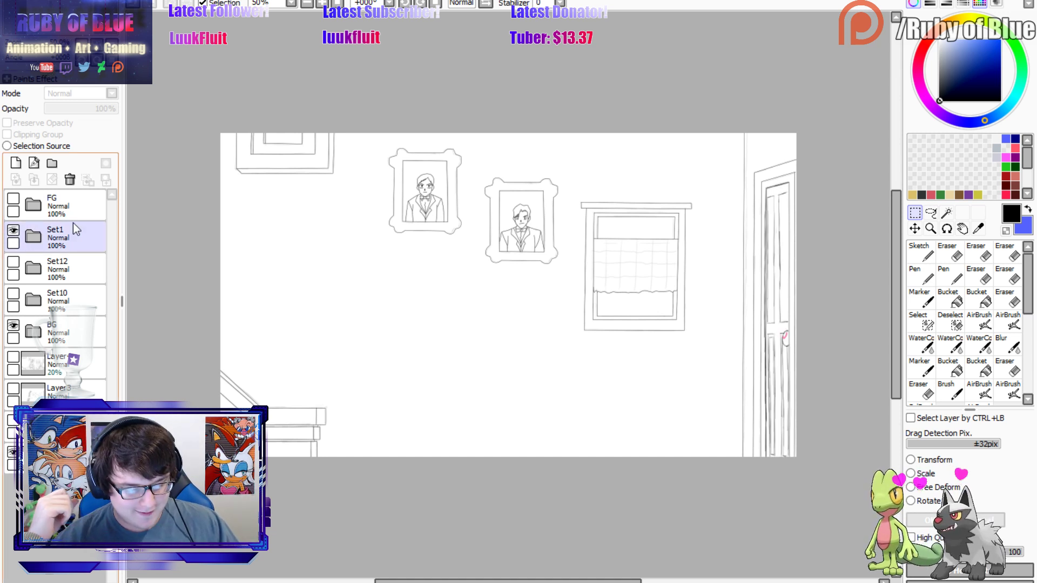
Hide the Set1 and BG folders, and check what the FG folder contains.
{"action": "left_click", "coordinate": [13, 230]}
{"action": "left_click", "coordinate": [13, 326]}
{"action": "left_click", "coordinate": [13, 325]}
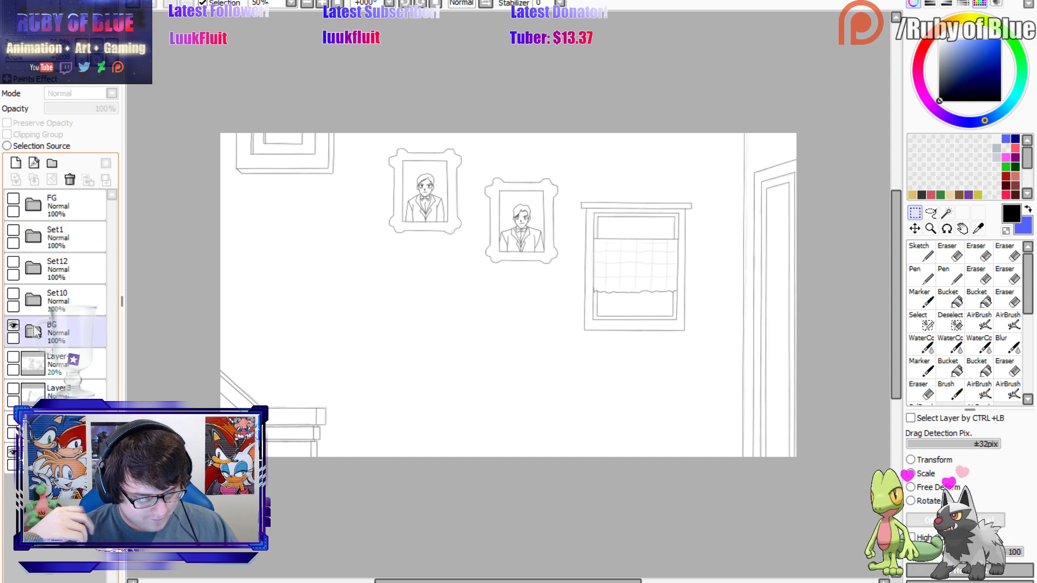
{"action": "left_click", "coordinate": [13, 325]}
{"action": "left_click", "coordinate": [13, 199]}
{"action": "left_click", "coordinate": [13, 199]}
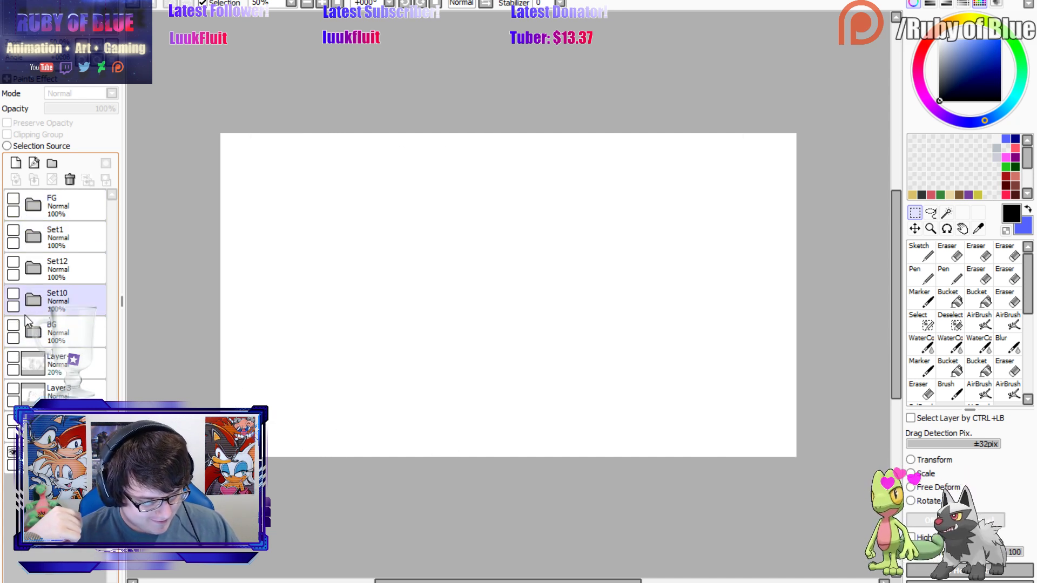
Inspect the BG folder's linework and lower layers by toggling their visibility, and collapse and hide the folder again.
{"action": "left_click", "coordinate": [13, 325]}
{"action": "left_click", "coordinate": [29, 331]}
{"action": "left_click", "coordinate": [22, 357]}
{"action": "left_click", "coordinate": [21, 357]}
{"action": "left_click", "coordinate": [22, 388]}
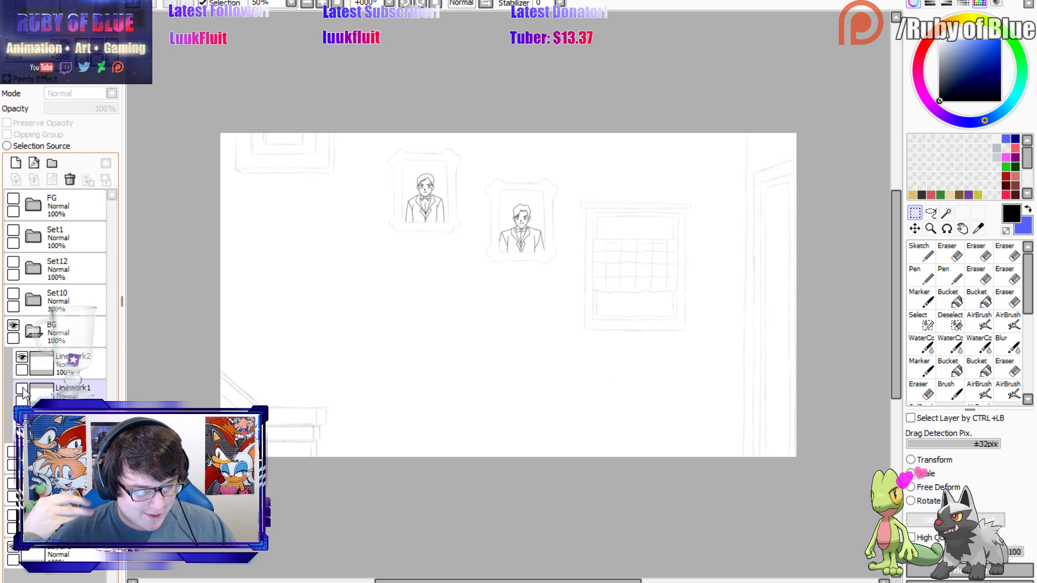
{"action": "left_click", "coordinate": [22, 389]}
{"action": "left_click", "coordinate": [22, 421]}
{"action": "left_click", "coordinate": [21, 421]}
{"action": "left_click", "coordinate": [22, 421]}
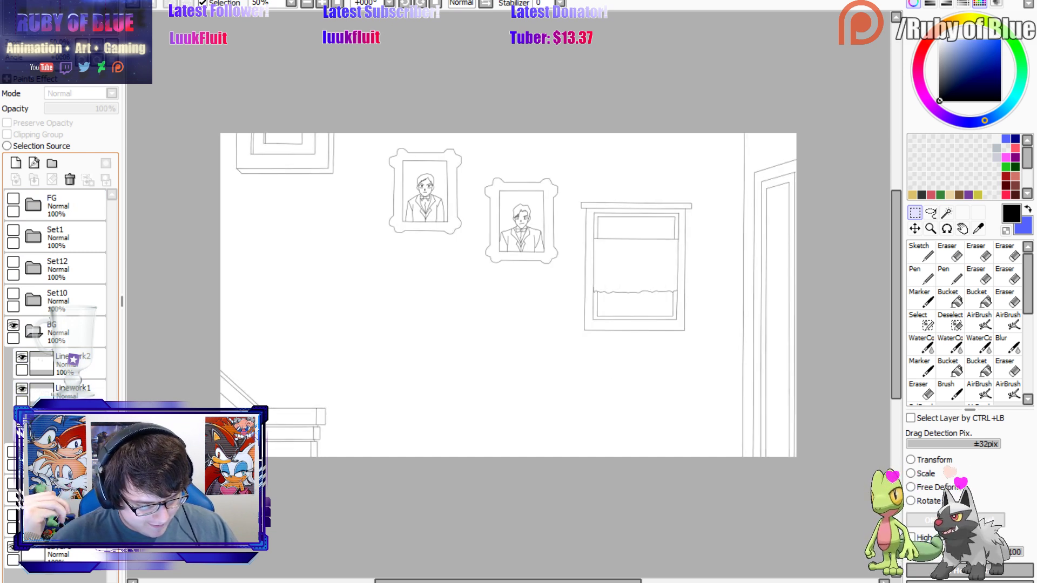
{"action": "left_click", "coordinate": [21, 421]}
{"action": "left_click", "coordinate": [21, 420]}
{"action": "left_click", "coordinate": [33, 330]}
{"action": "left_click", "coordinate": [13, 326]}
Show and expand the FG folder, and lower the foreground sketch layer's opacity to 24%.
{"action": "left_click", "coordinate": [13, 199]}
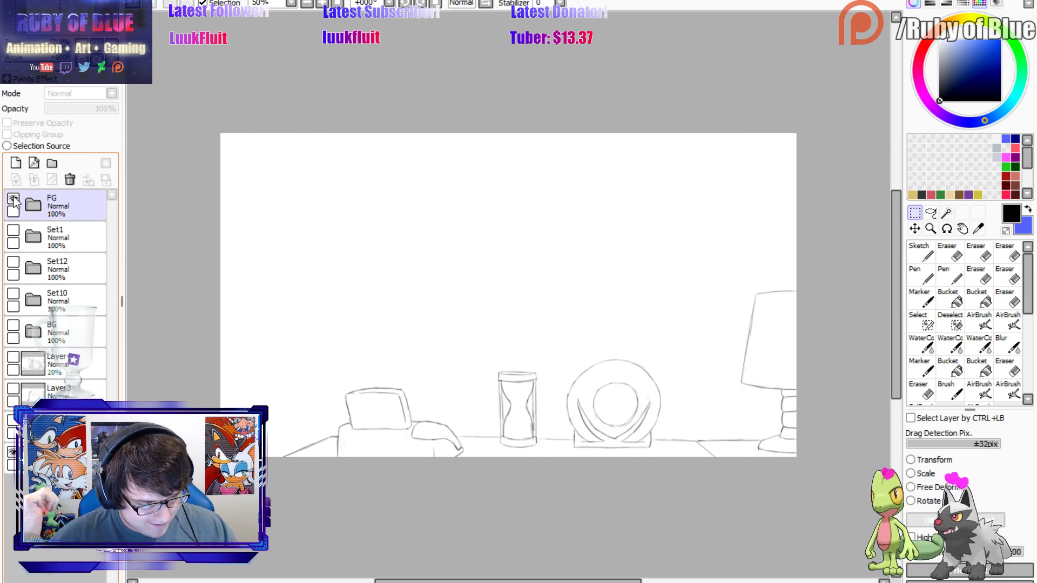
{"action": "left_click", "coordinate": [34, 205]}
{"action": "left_click", "coordinate": [63, 237]}
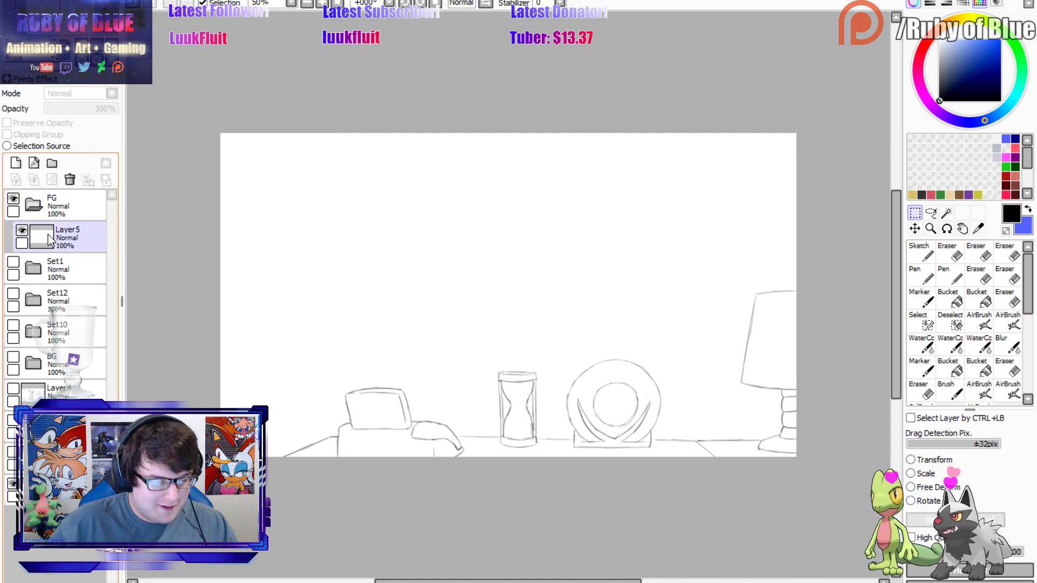
{"action": "left_click", "coordinate": [60, 108]}
{"action": "left_click_drag", "start_coordinate": [60, 110], "coordinate": [63, 112]}
Add a linework layer above the foreground sketch in the FG folder, and select the Line tool.
{"action": "left_click", "coordinate": [33, 163]}
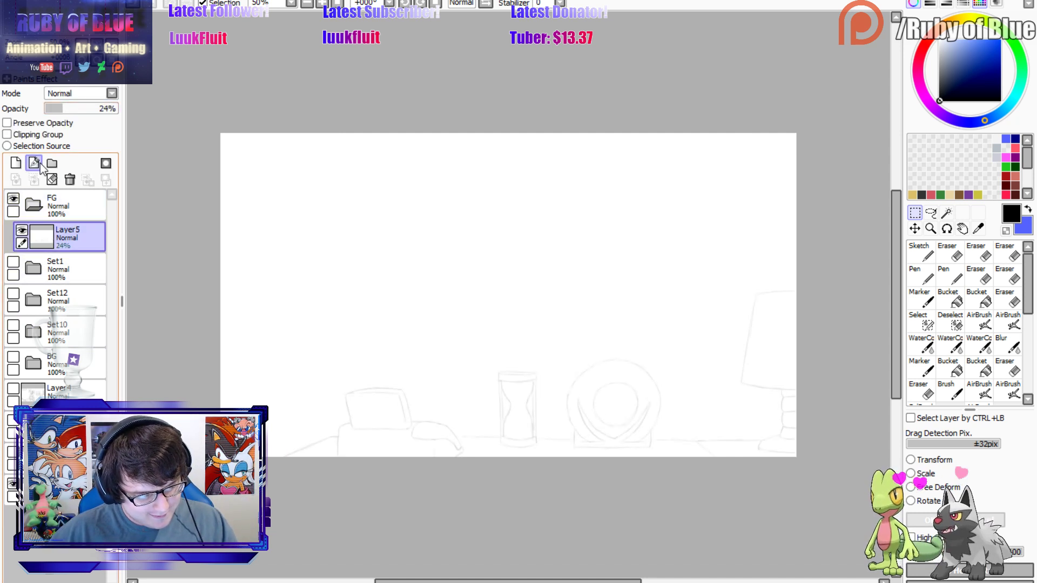
{"action": "left_click_drag", "start_coordinate": [34, 43], "coordinate": [39, 43]}
{"action": "key", "text": "n"}
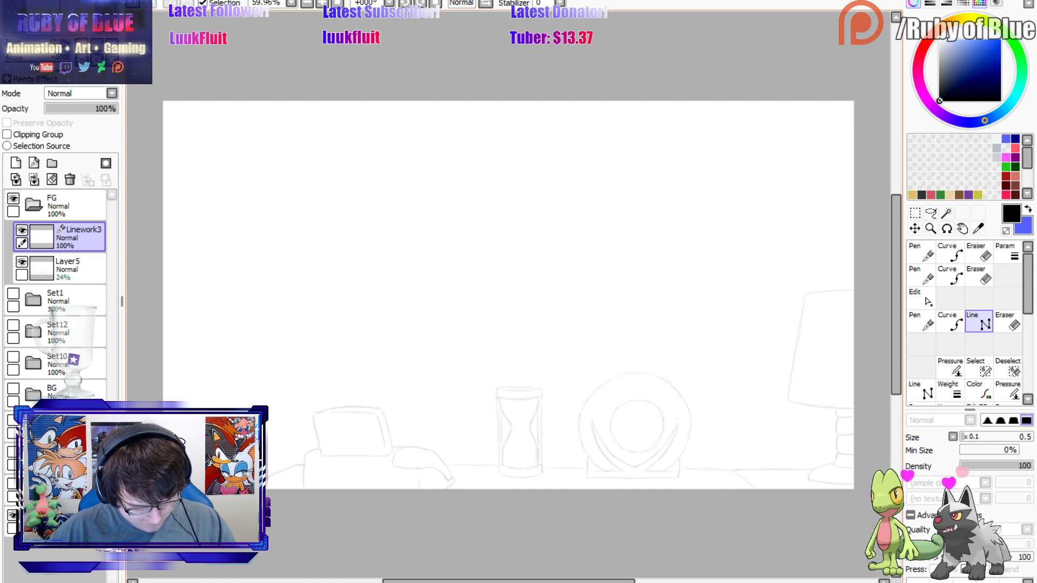
Draw the table's back edge on Linework3 with the Line tool, then reposition its corner and far end points.
{"action": "left_click", "coordinate": [298, 465]}
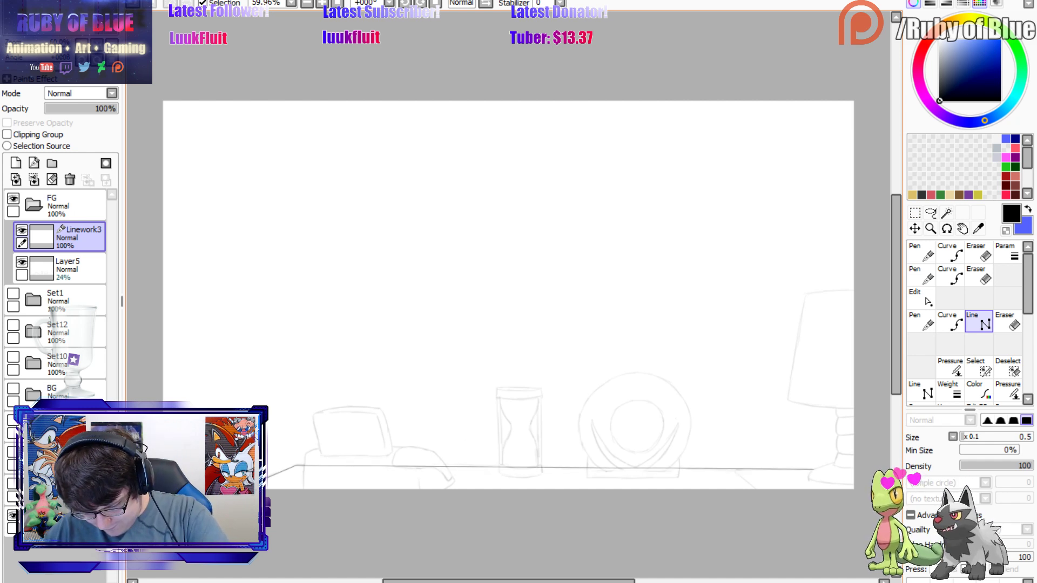
{"action": "double_click", "coordinate": [813, 470]}
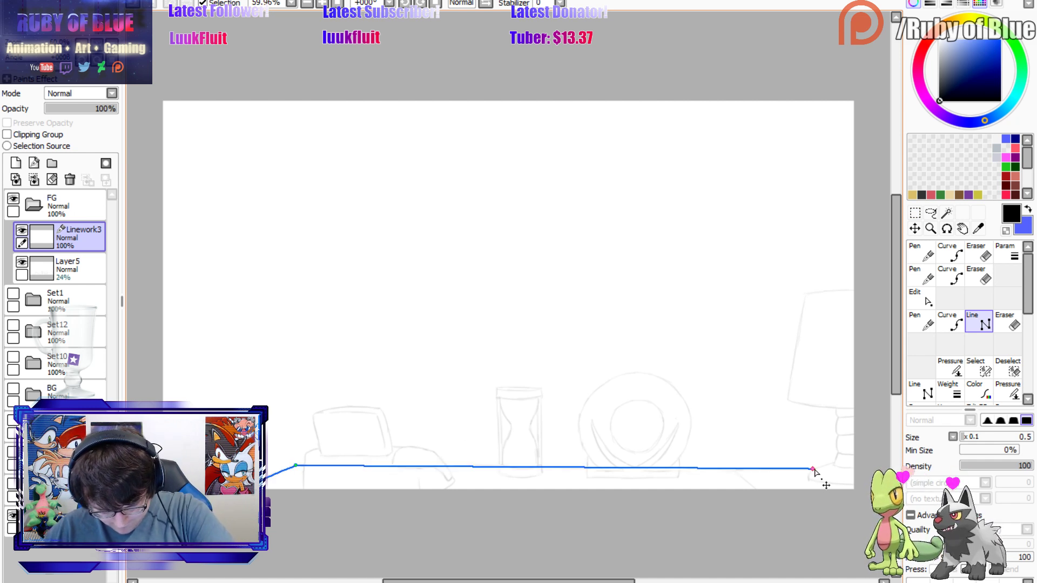
{"action": "key", "text": "ctrl"}
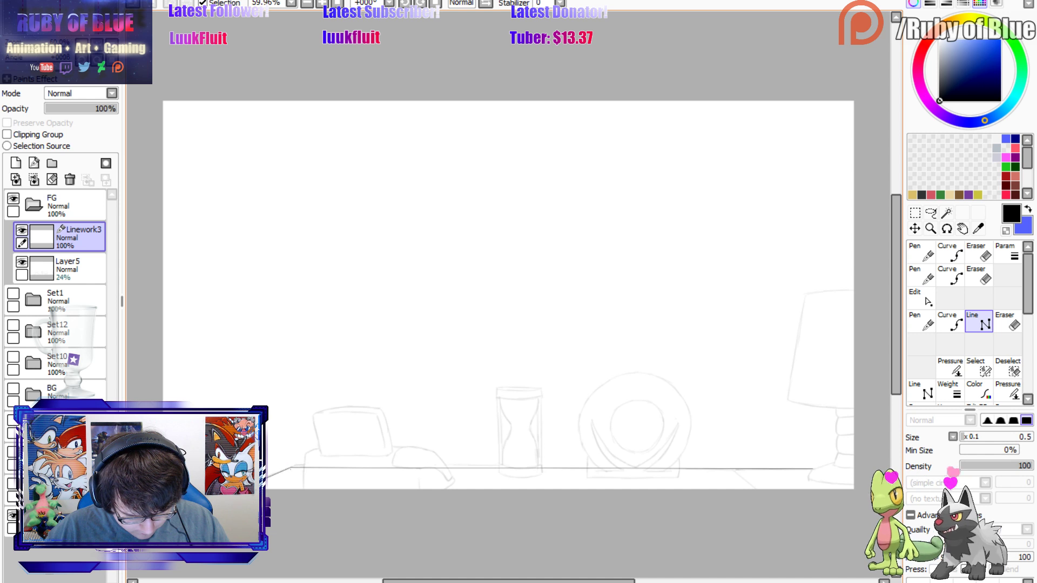
{"action": "left_click_drag", "start_coordinate": [292, 468], "coordinate": [295, 465]}
{"action": "left_click_drag", "start_coordinate": [813, 469], "coordinate": [836, 463]}
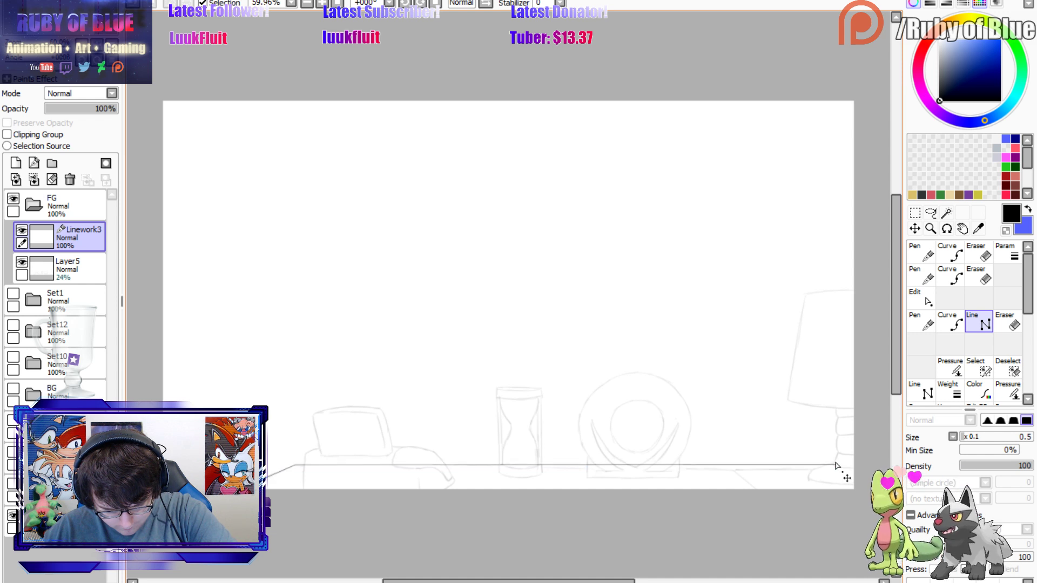
{"action": "key", "text": "e"}
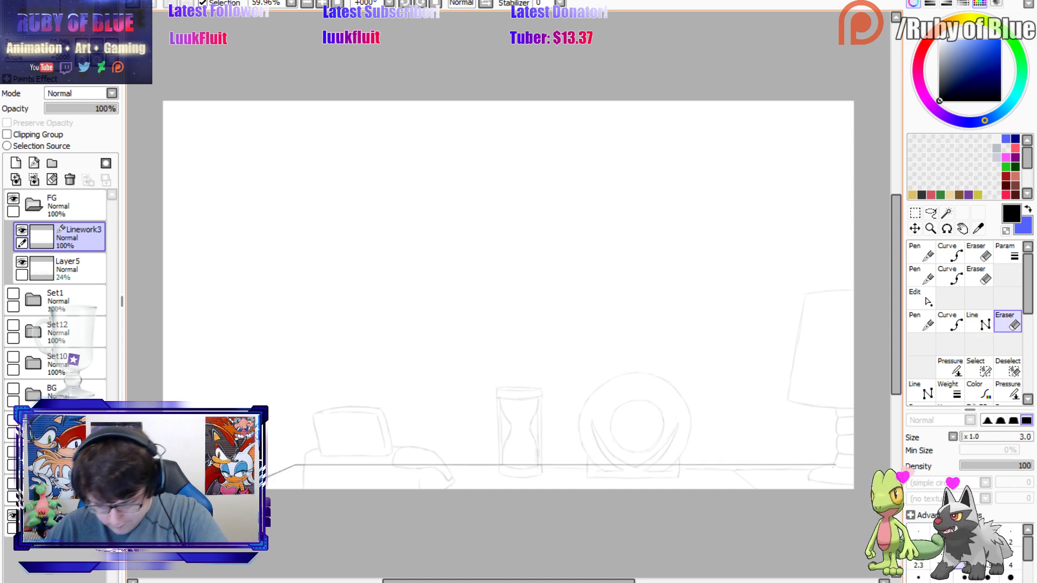
Add a linework layer above Linework3 and trace the boxy framed object and the curved piece beside it with the Curve tool.
{"action": "scroll", "coordinate": [513, 297], "scroll_direction": "up", "scroll_amount": 3}
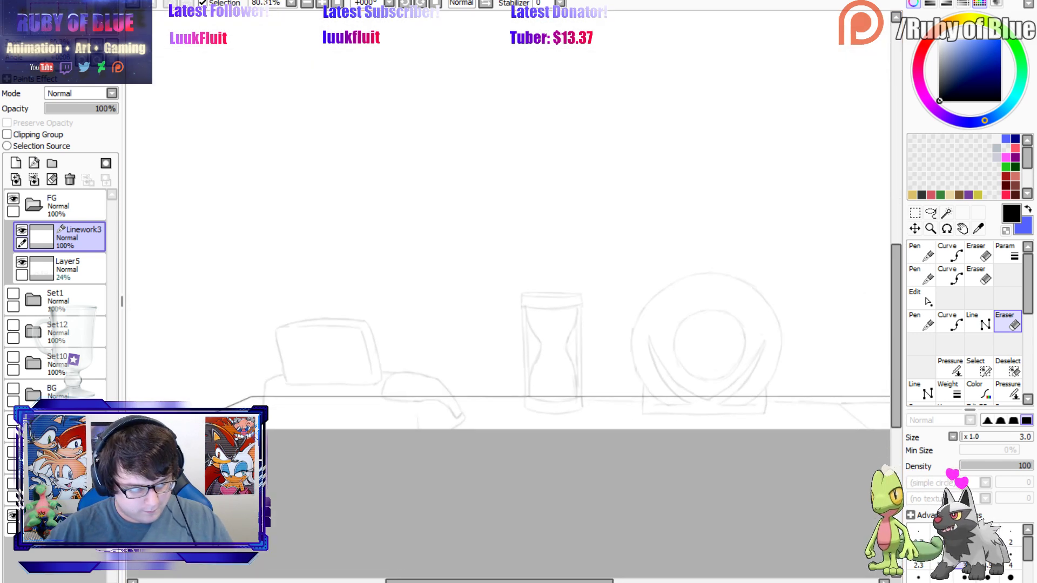
{"action": "left_click", "coordinate": [34, 162]}
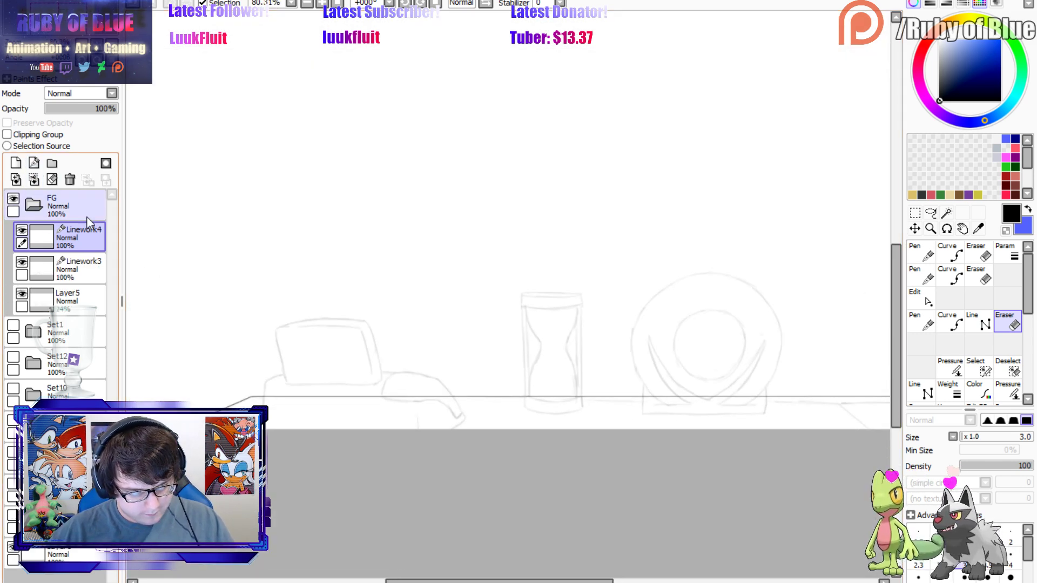
{"action": "key", "text": "c"}
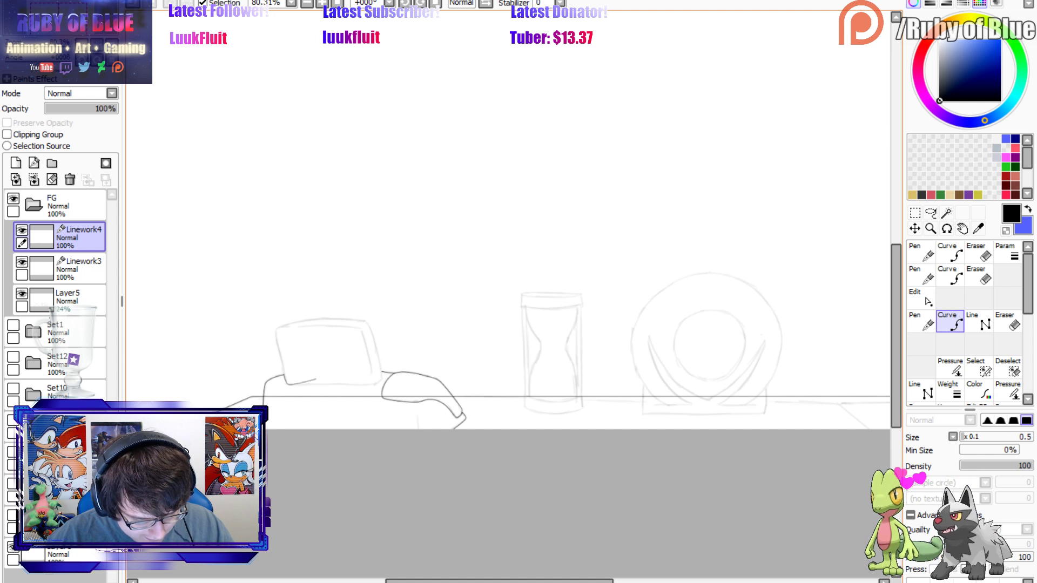
{"action": "left_click", "coordinate": [376, 383]}
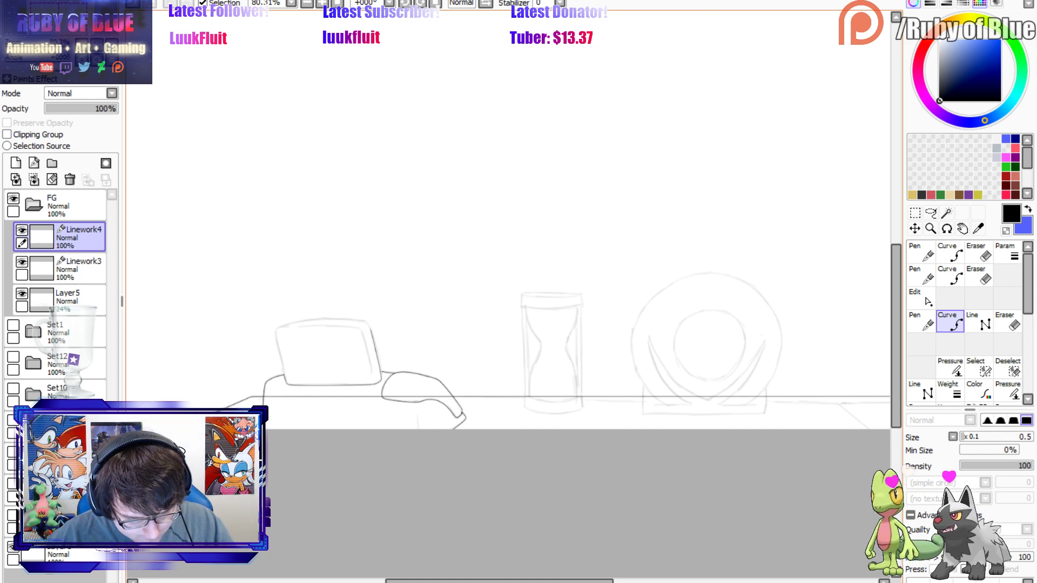
{"action": "left_click", "coordinate": [316, 321]}
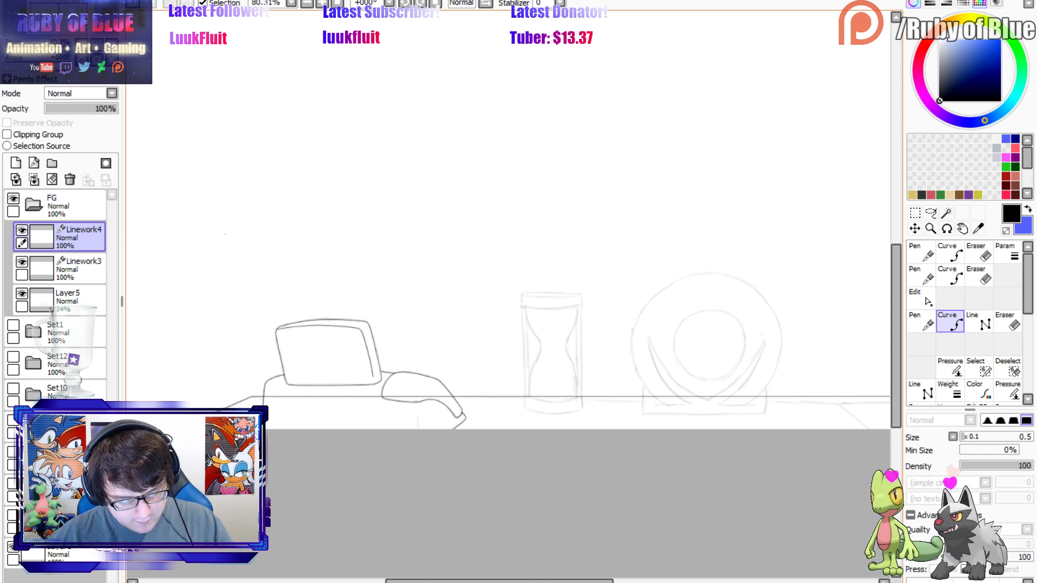
Trace the hourglass's top cap and bottom base on Linework4 with the Curve tool.
{"action": "scroll", "coordinate": [507, 243], "scroll_direction": "right", "scroll_amount": 2}
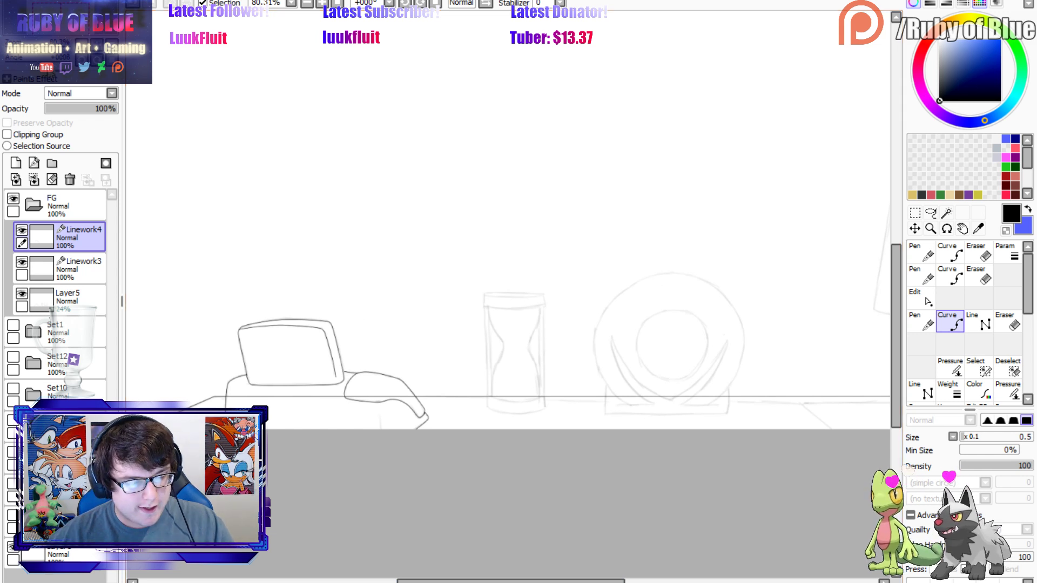
{"action": "scroll", "coordinate": [284, 302], "scroll_direction": "right", "scroll_amount": 3}
{"action": "scroll", "coordinate": [508, 243], "scroll_direction": "right", "scroll_amount": 2}
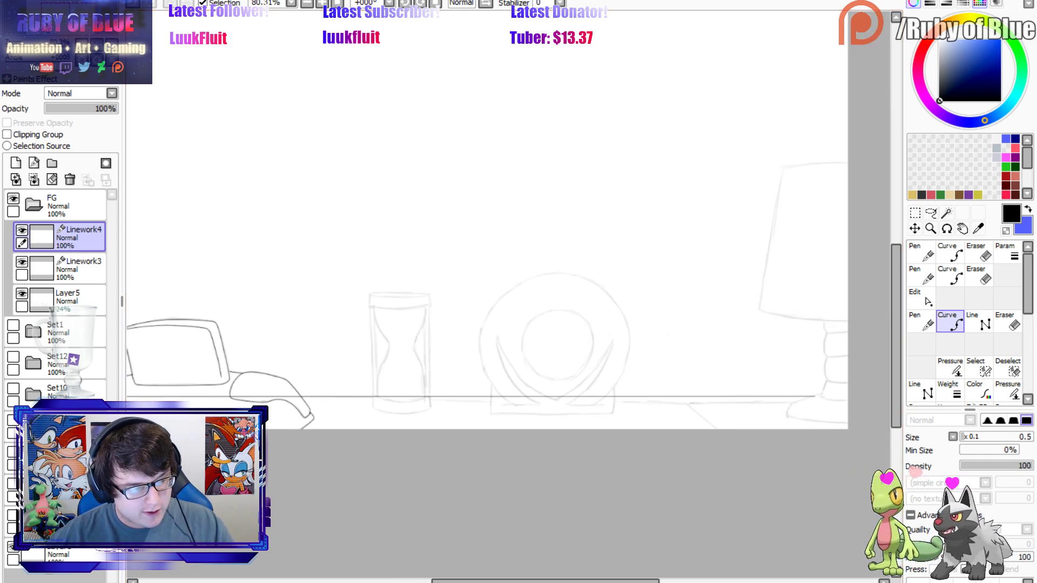
{"action": "left_click", "coordinate": [34, 238]}
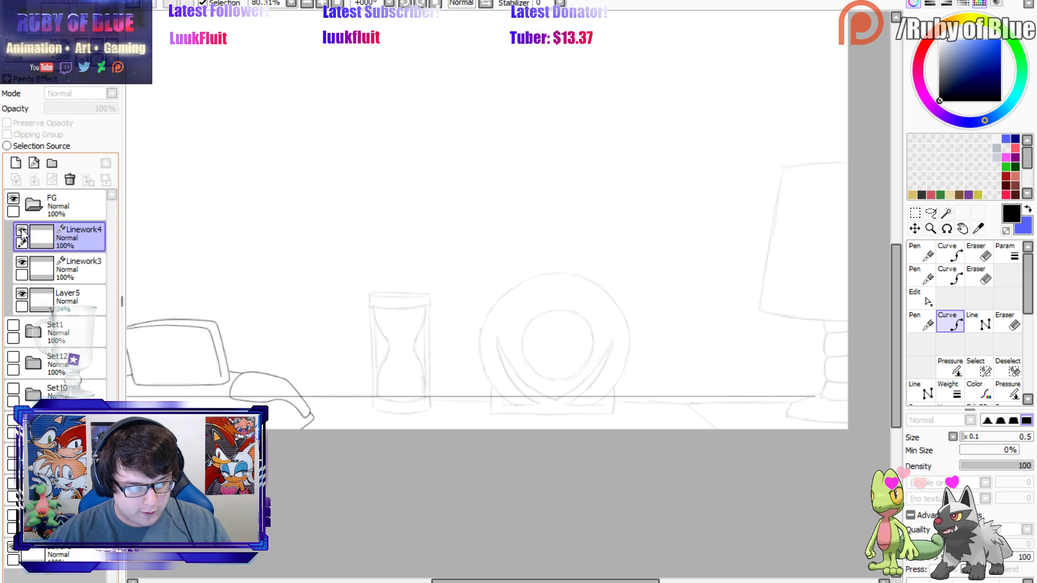
{"action": "left_click", "coordinate": [32, 233]}
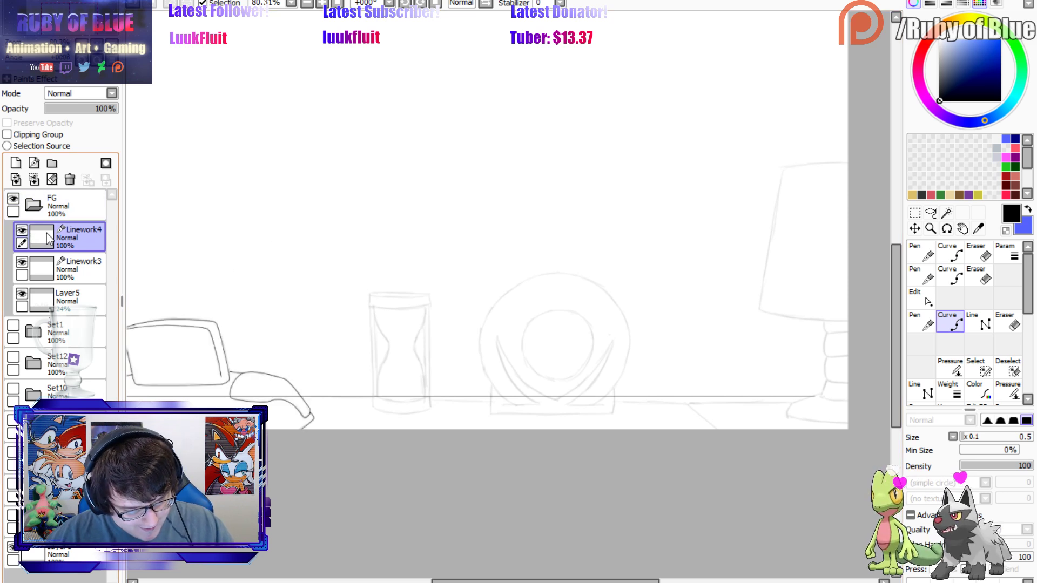
{"action": "left_click", "coordinate": [23, 231]}
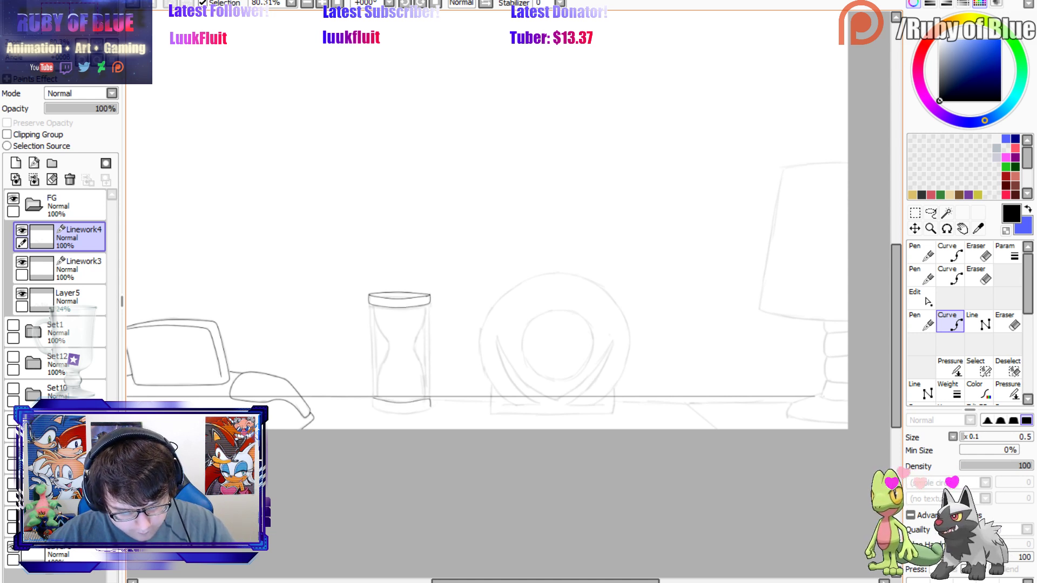
{"action": "left_click", "coordinate": [430, 401]}
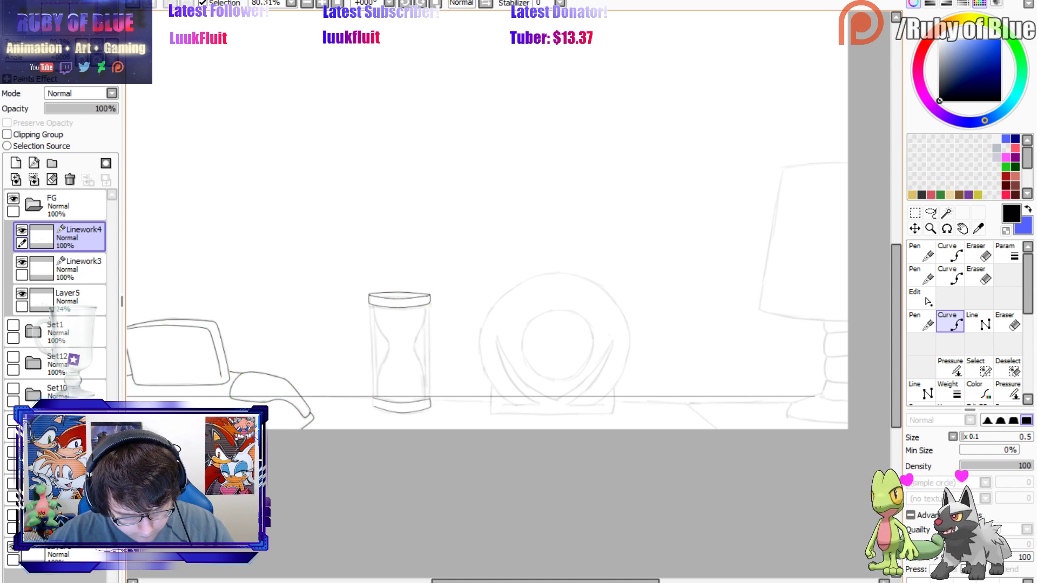
Draw the hourglass's straight side posts with the Line tool and trace its curved glass bulbs with the Curve tool.
{"action": "key", "text": "n"}
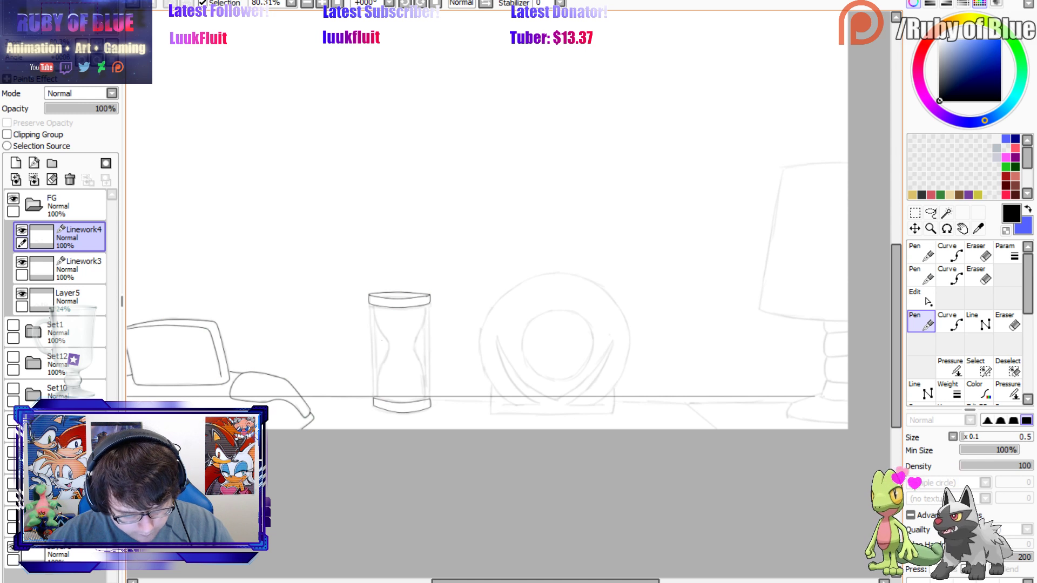
{"action": "key", "text": "n"}
{"action": "key", "text": "n"}
{"action": "left_click", "coordinate": [429, 306]}
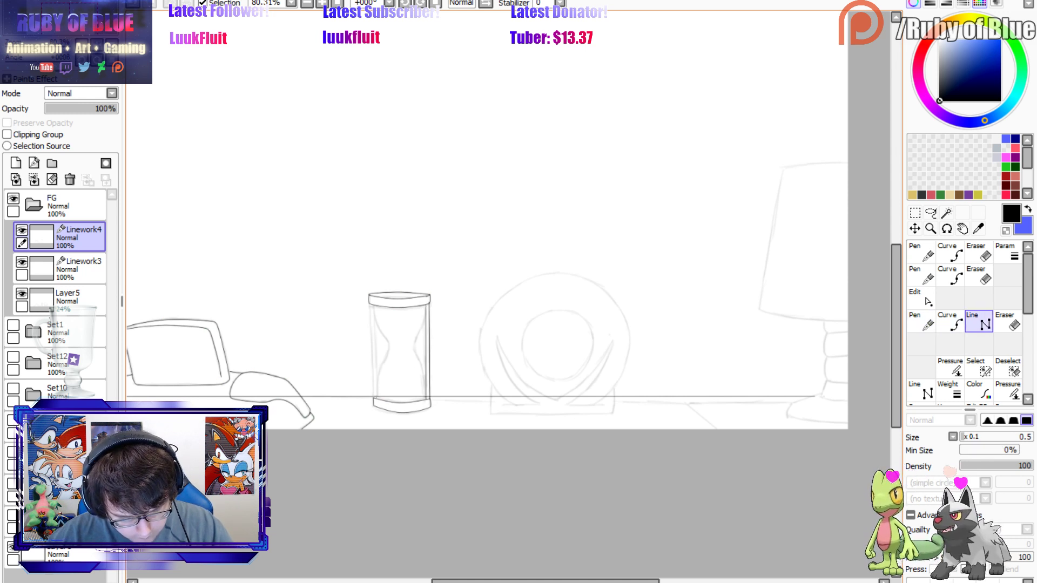
{"action": "left_click", "coordinate": [376, 398]}
{"action": "left_click", "coordinate": [370, 306]}
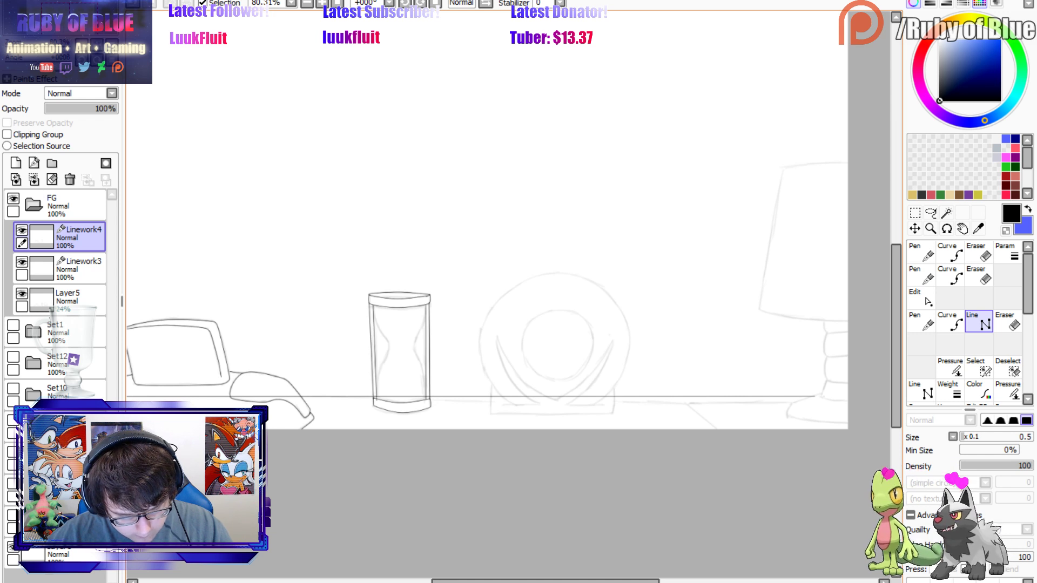
{"action": "key", "text": "n"}
{"action": "key", "text": "c"}
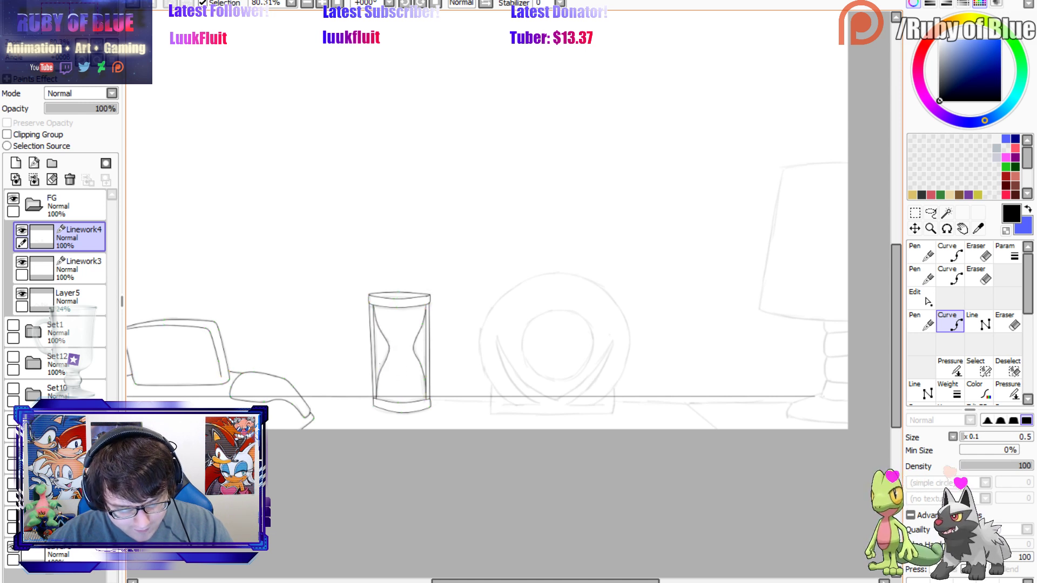
Trace the lampshade's outline and the diagonal table line beside the lamp with the Curve tool.
{"action": "mouse_move", "coordinate": [46, 31]}
{"action": "left_mouse_down"}
{"action": "mouse_move", "coordinate": [57, 33]}
{"action": "mouse_move", "coordinate": [49, 27]}
{"action": "left_mouse_up"}
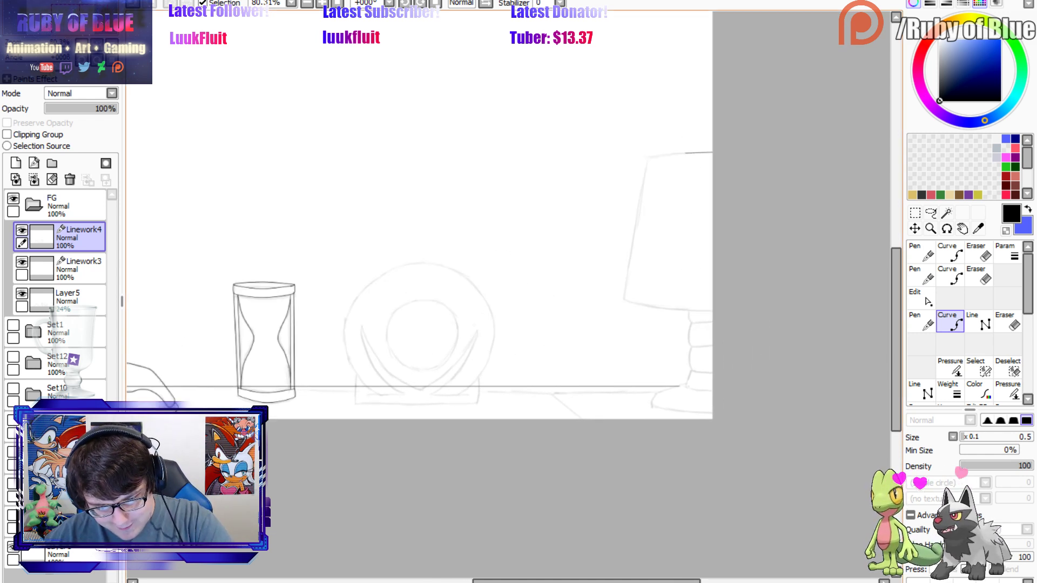
{"action": "left_click_drag", "start_coordinate": [647, 160], "coordinate": [623, 298]}
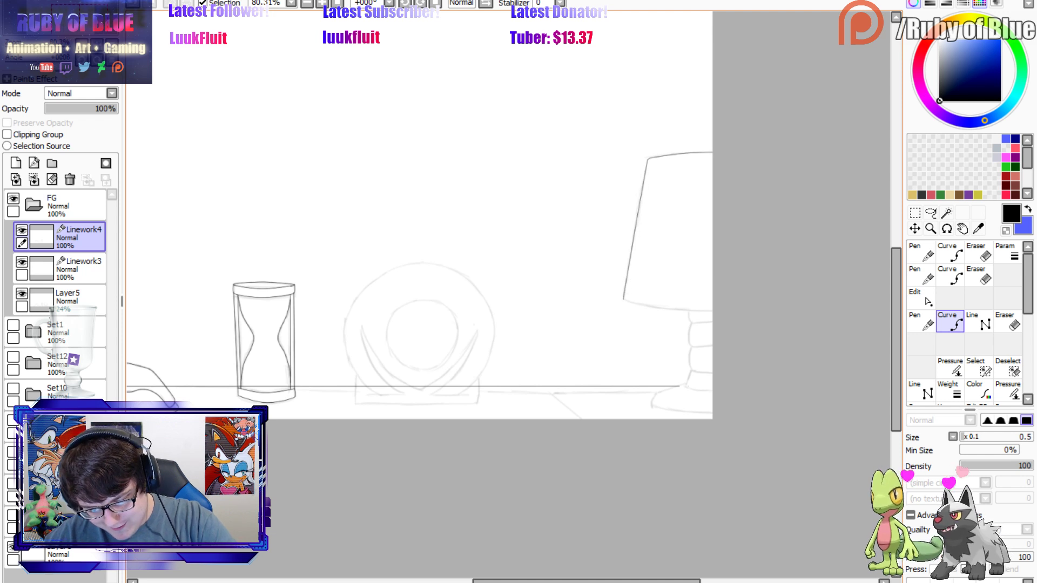
{"action": "double_click", "coordinate": [624, 299]}
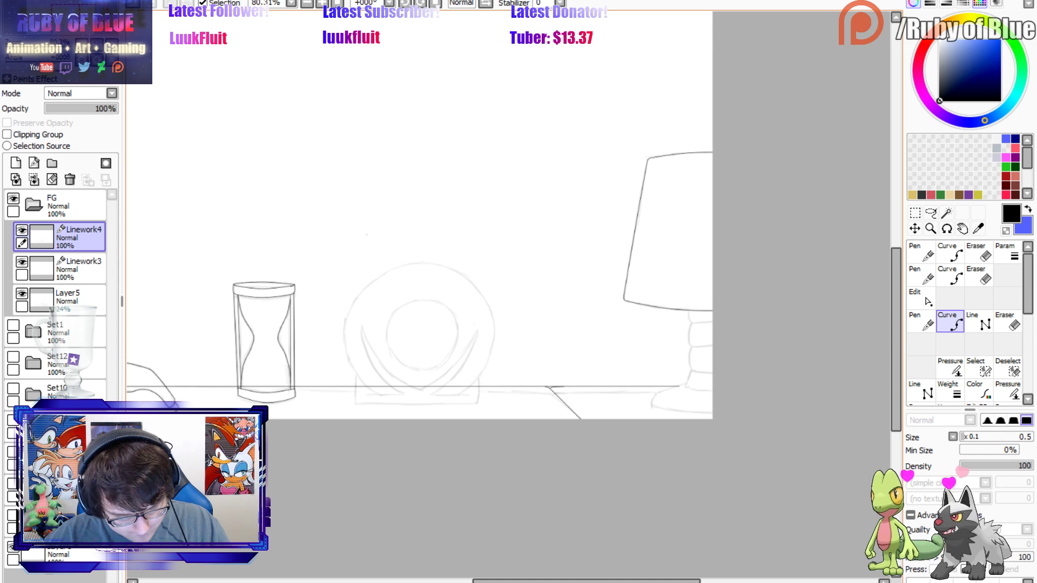
Trace the V-shaped curves inside the round ornament and the two short horizontal lines at their lower ends.
{"action": "scroll", "coordinate": [508, 295], "scroll_direction": "up", "scroll_amount": 4}
{"action": "left_click_drag", "start_coordinate": [300, 331], "coordinate": [315, 291]}
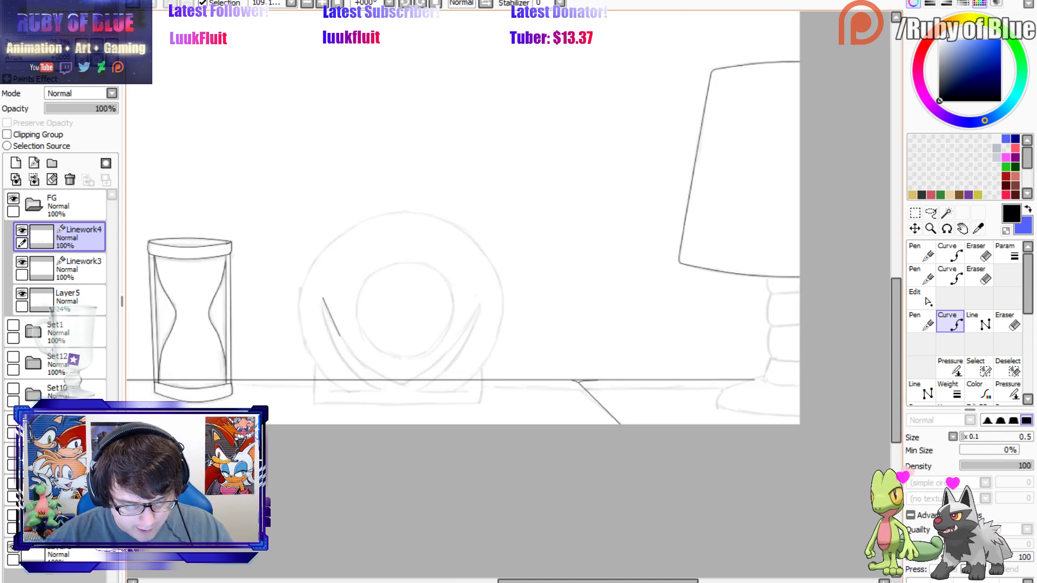
{"action": "left_click", "coordinate": [339, 336]}
{"action": "left_click", "coordinate": [363, 364]}
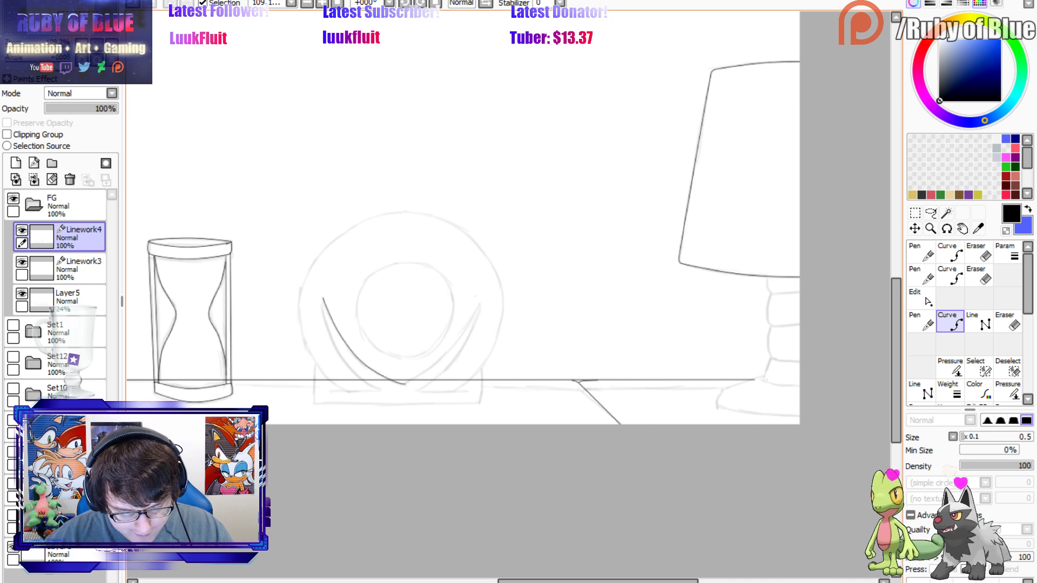
{"action": "left_click", "coordinate": [402, 384]}
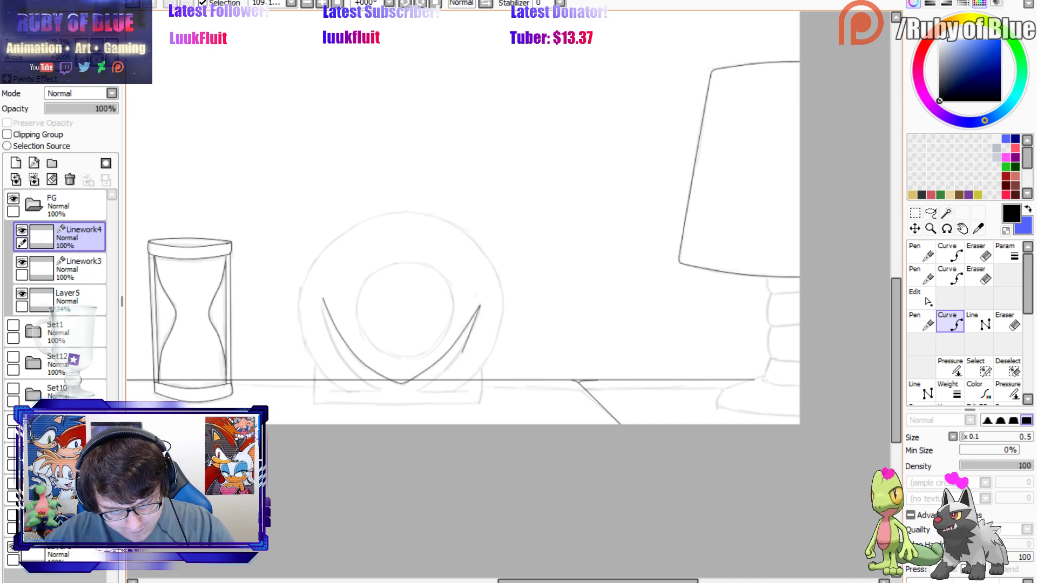
{"action": "left_click", "coordinate": [457, 356]}
{"action": "double_click", "coordinate": [419, 391]}
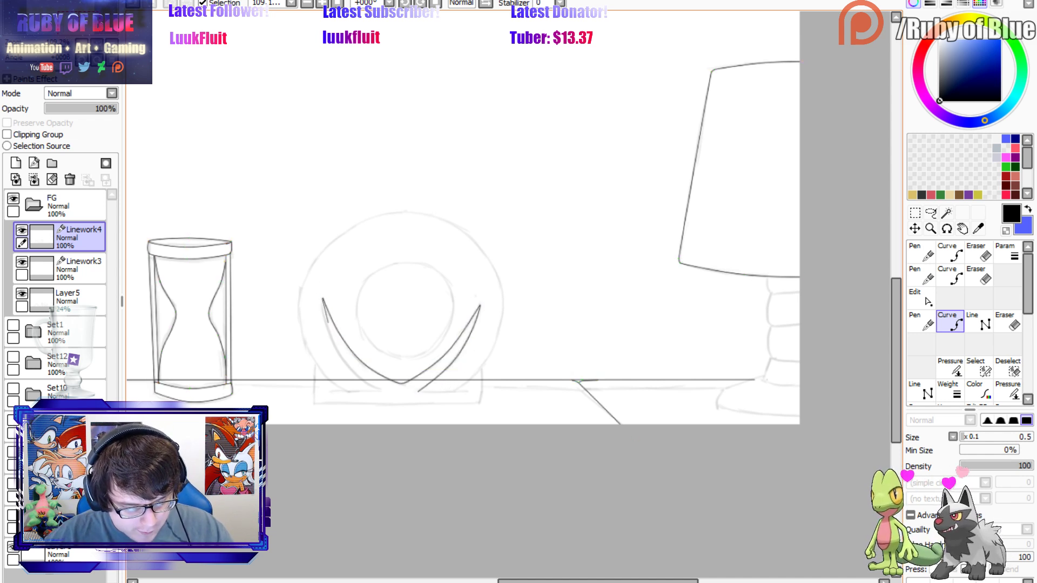
{"action": "left_click", "coordinate": [344, 358]}
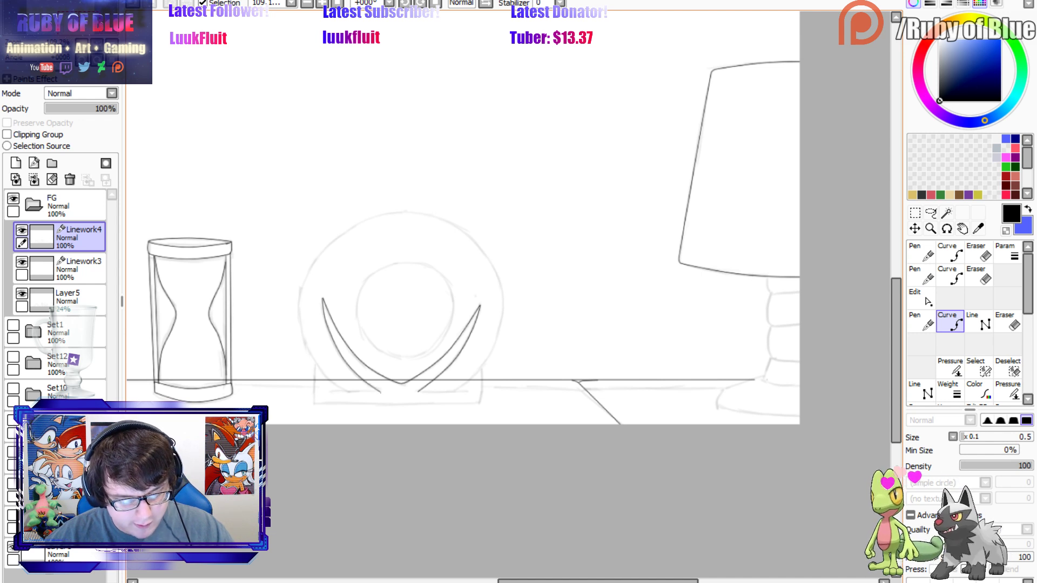
{"action": "left_click", "coordinate": [380, 392]}
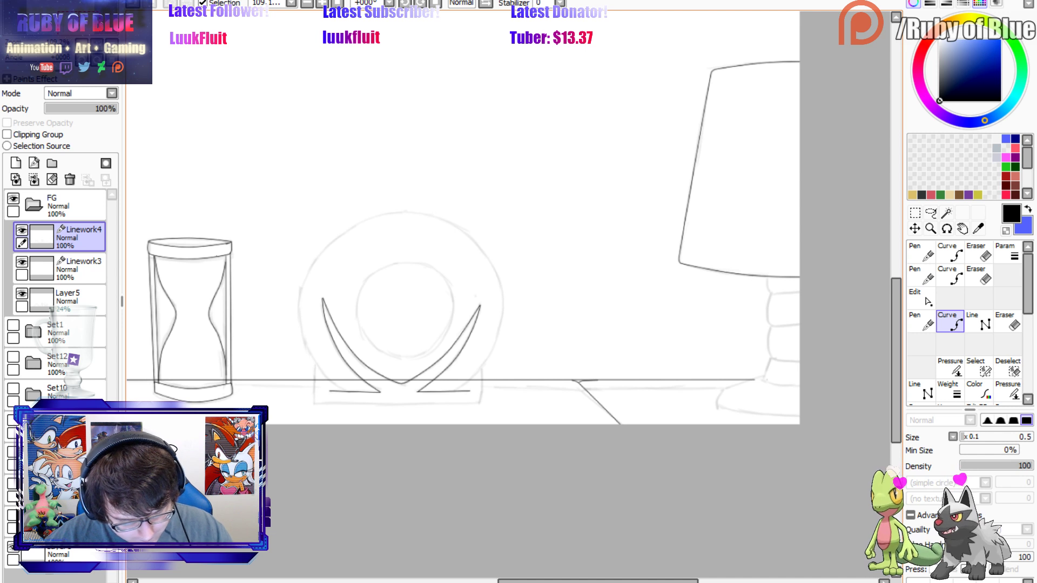
Trace the round ornament's outer circle with the Curve tool and nudge its curve points to smooth the outline.
{"action": "left_click", "coordinate": [320, 369]}
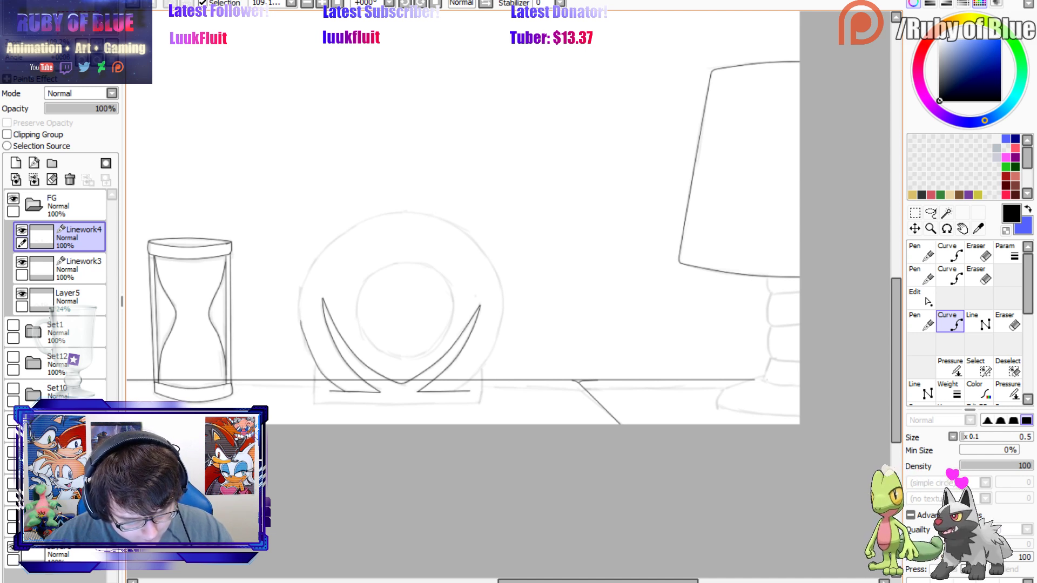
{"action": "left_click", "coordinate": [300, 320]}
{"action": "left_click", "coordinate": [308, 270]}
{"action": "left_click", "coordinate": [355, 223]}
{"action": "left_click", "coordinate": [430, 215]}
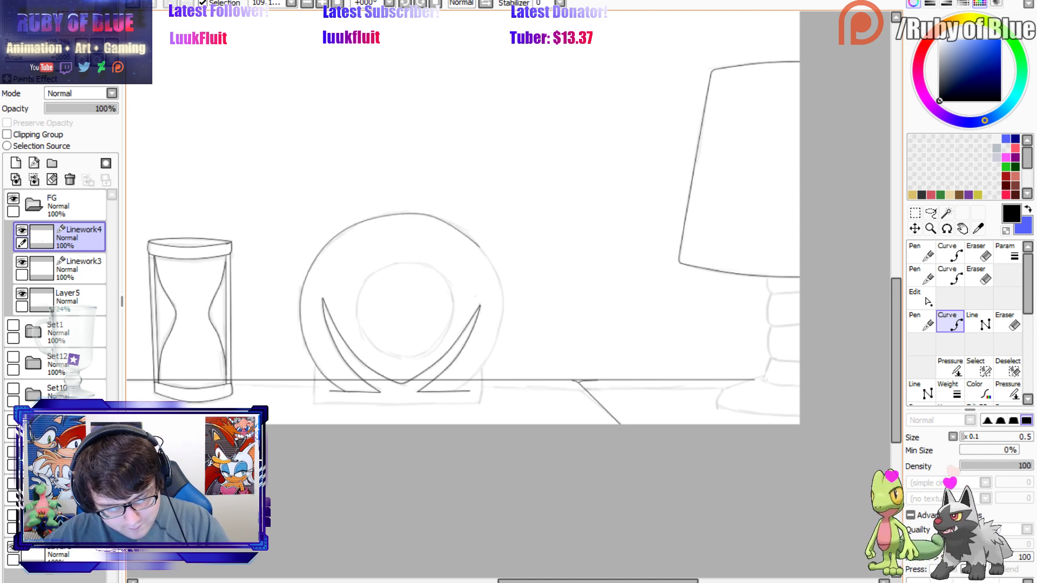
{"action": "left_click", "coordinate": [480, 247]}
{"action": "left_click", "coordinate": [502, 296]}
{"action": "left_click", "coordinate": [489, 355]}
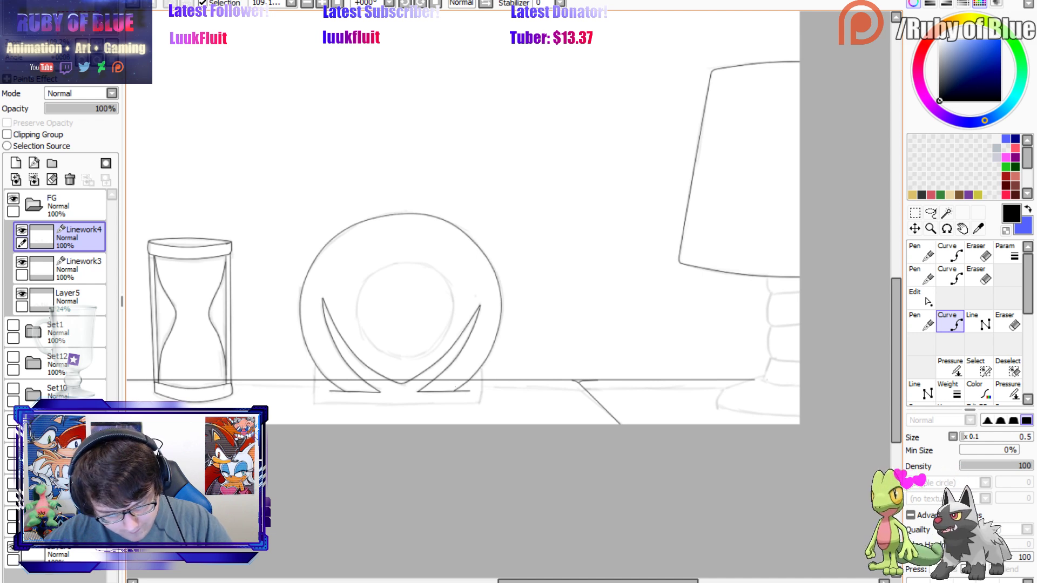
{"action": "key", "text": "n"}
{"action": "left_click_drag", "start_coordinate": [486, 350], "coordinate": [491, 346]}
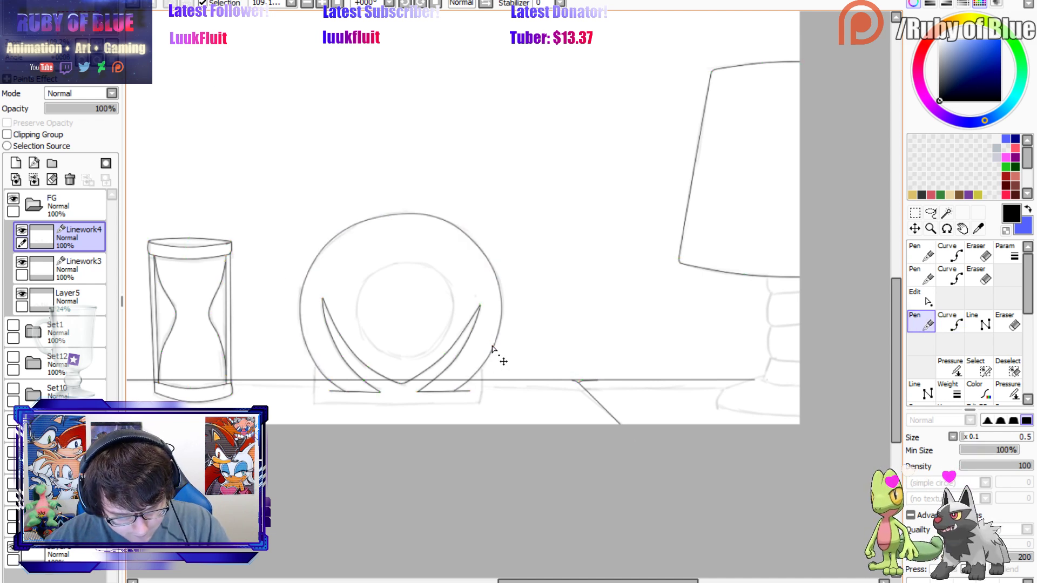
{"action": "left_click_drag", "start_coordinate": [473, 245], "coordinate": [472, 238]}
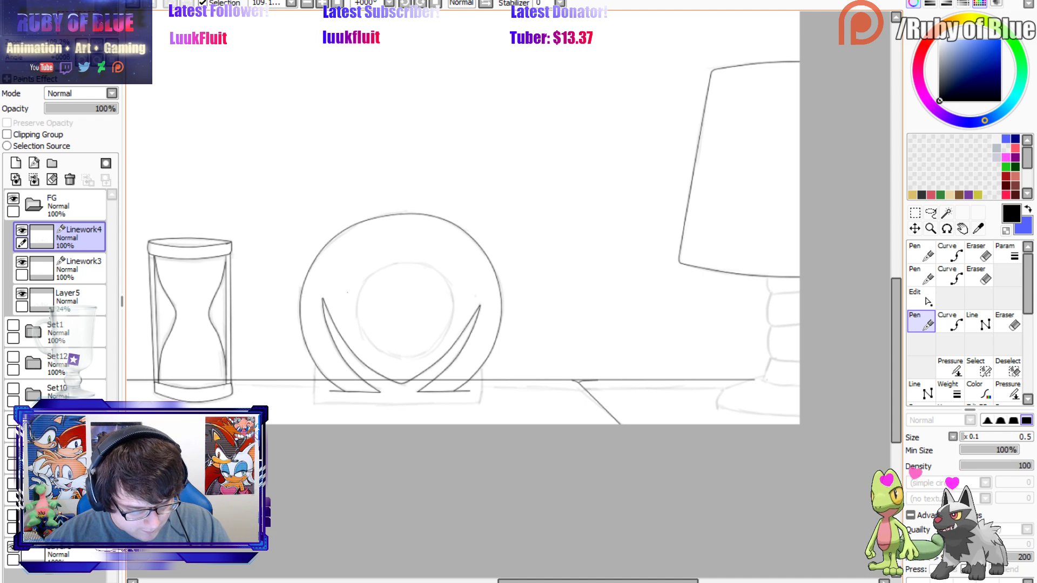
Trace the round ornament's inner circle with the Curve tool.
{"action": "key", "text": "b"}
{"action": "left_click", "coordinate": [360, 288]}
{"action": "left_click", "coordinate": [357, 326]}
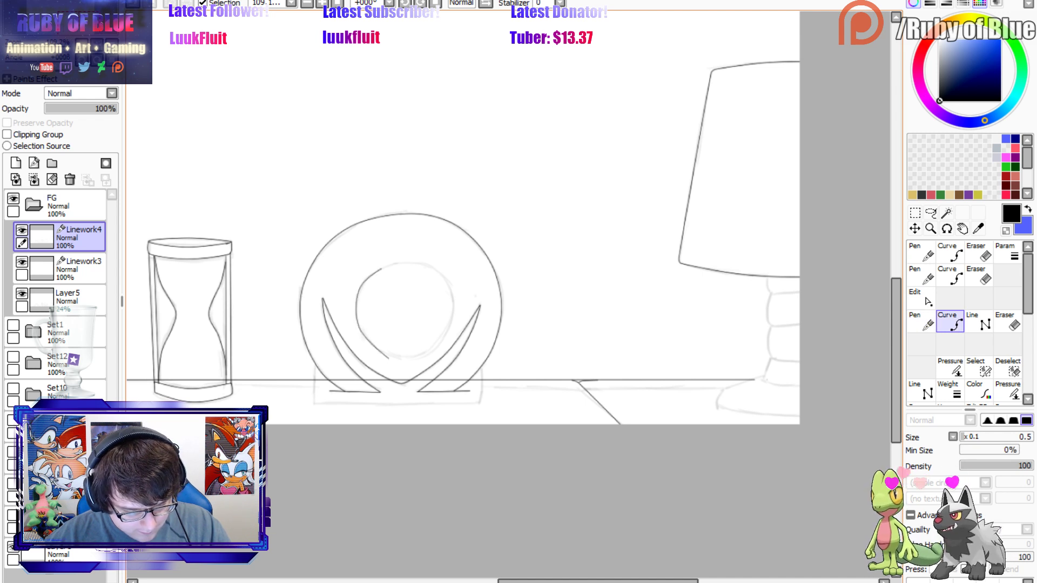
{"action": "left_click", "coordinate": [387, 356]}
{"action": "left_click", "coordinate": [427, 353]}
{"action": "left_click", "coordinate": [452, 313]}
{"action": "left_click", "coordinate": [421, 264]}
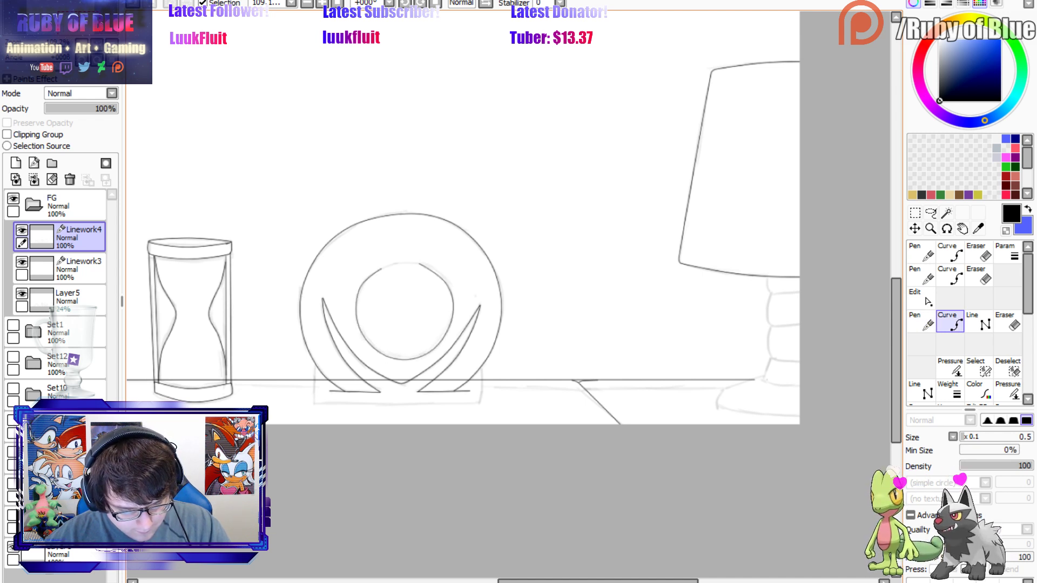
{"action": "key", "text": "n"}
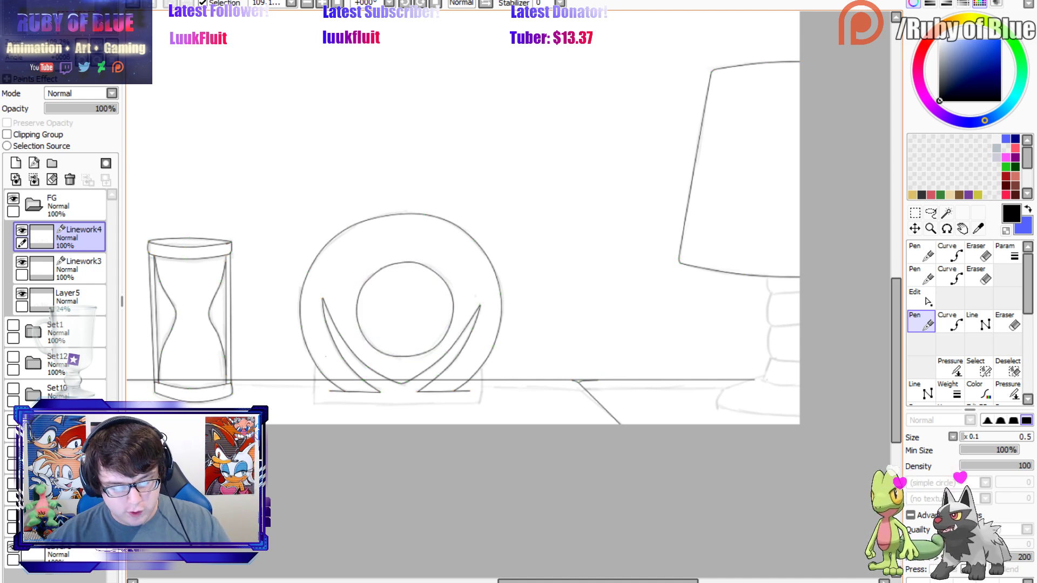
Draw the sides and bottom edge of the round ornament's rectangular base with the Line tool and adjust its upper corner points.
{"action": "key", "text": "c"}
{"action": "key", "text": "l"}
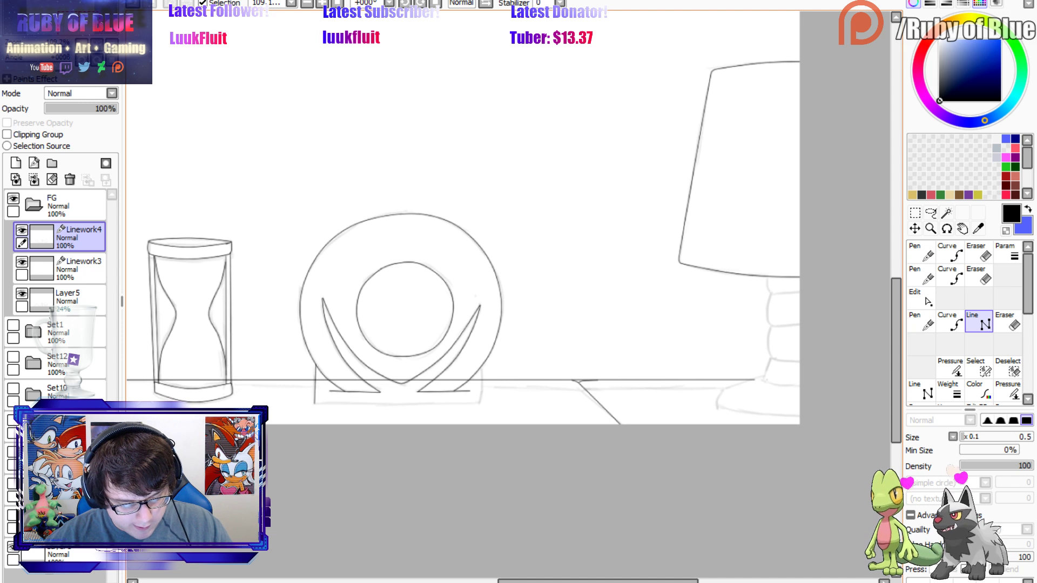
{"action": "left_click", "coordinate": [315, 404]}
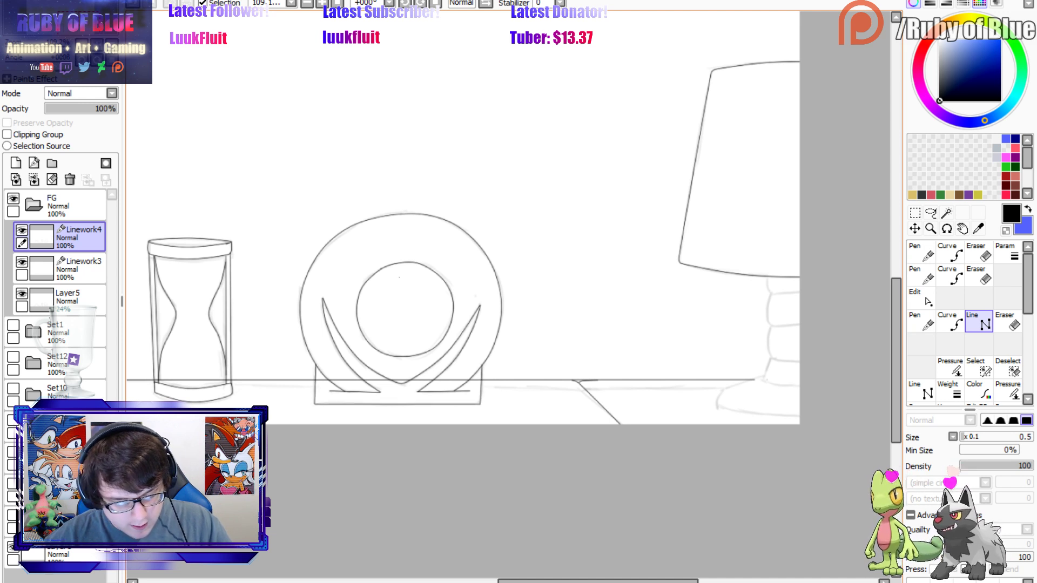
{"action": "left_click", "coordinate": [482, 367]}
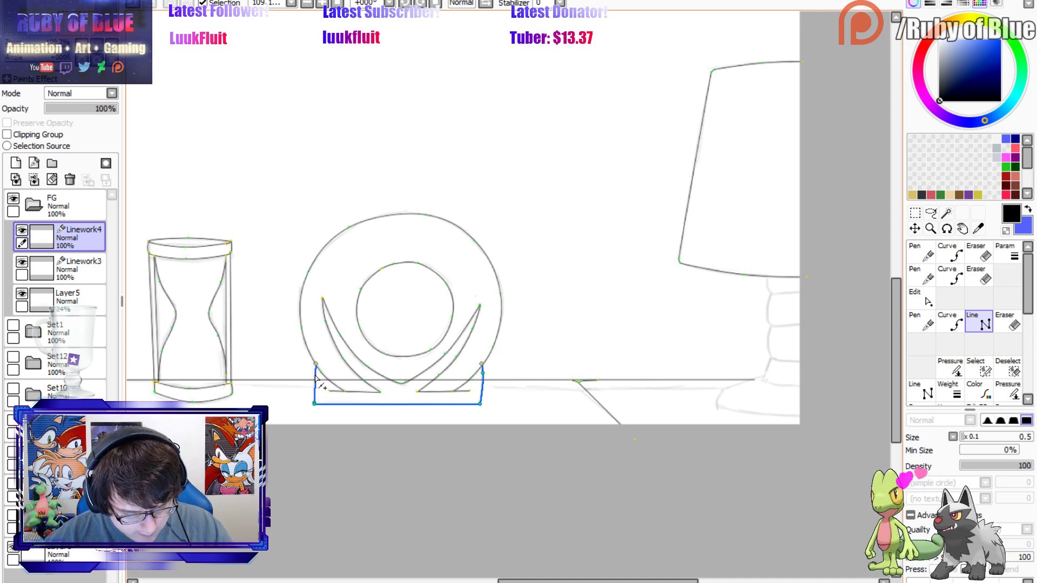
{"action": "left_click", "coordinate": [315, 367]}
Trace the lamp stem's bulging side contour and the horizontal bands across it with the Curve tool.
{"action": "key", "text": "c"}
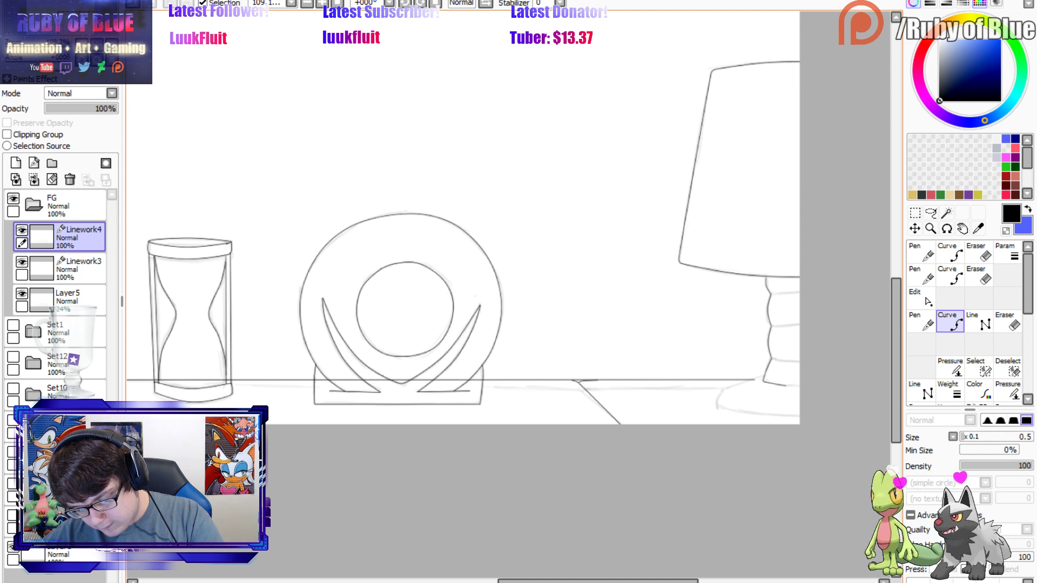
{"action": "left_click", "coordinate": [767, 279]}
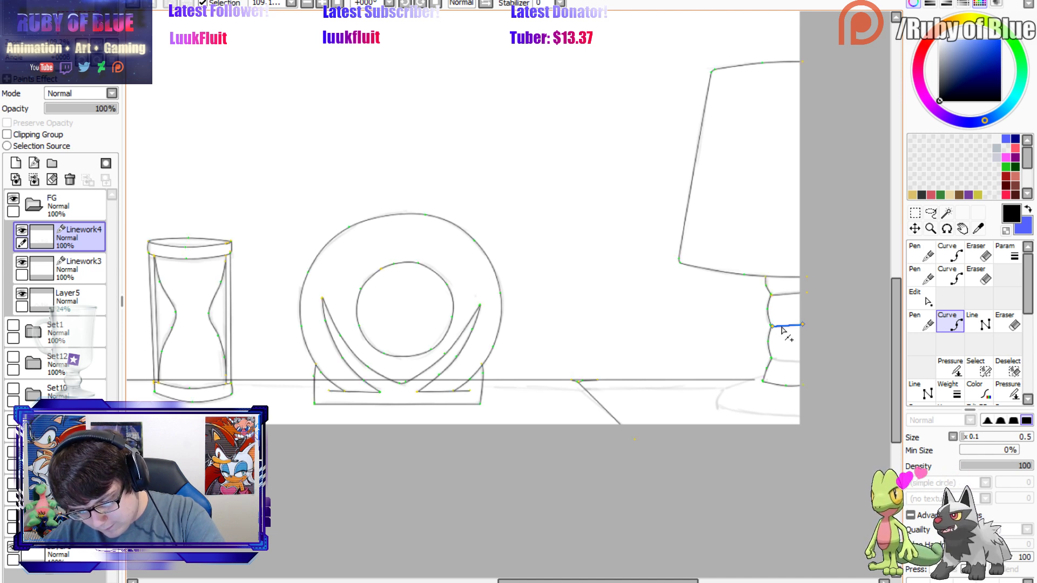
{"action": "left_click", "coordinate": [771, 359]}
{"action": "double_click", "coordinate": [800, 361]}
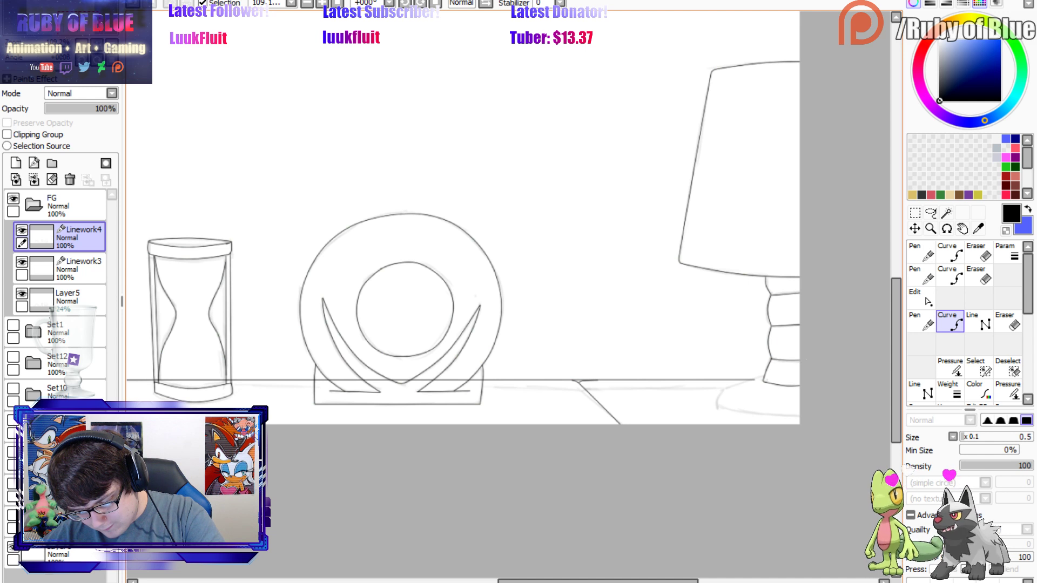
{"action": "left_click_drag", "start_coordinate": [792, 325], "coordinate": [792, 327]}
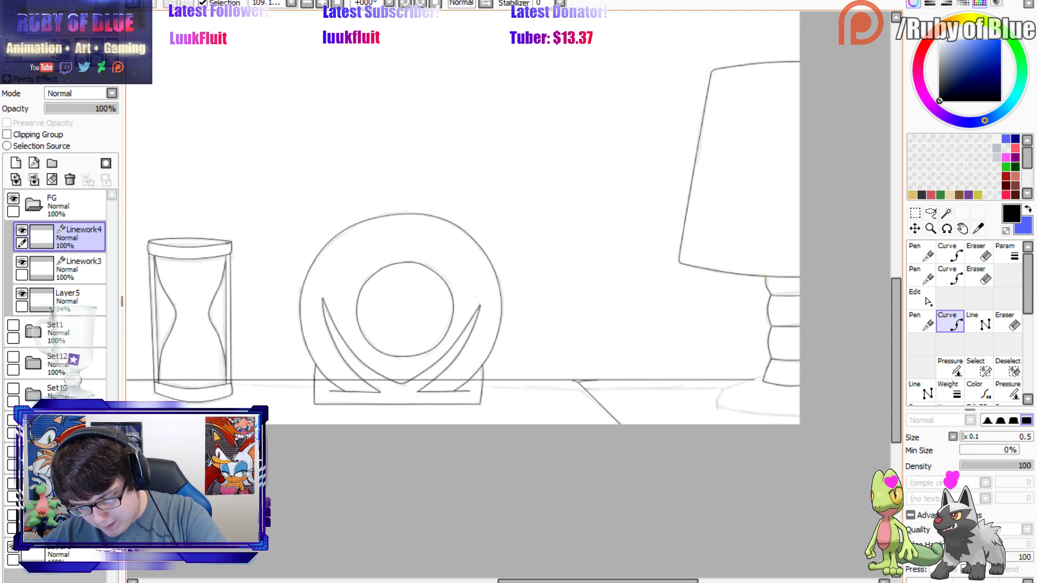
Trace the lamp's flared foot, from the stem's lower end around to its bottom edge.
{"action": "left_click", "coordinate": [763, 376]}
{"action": "left_click", "coordinate": [725, 393]}
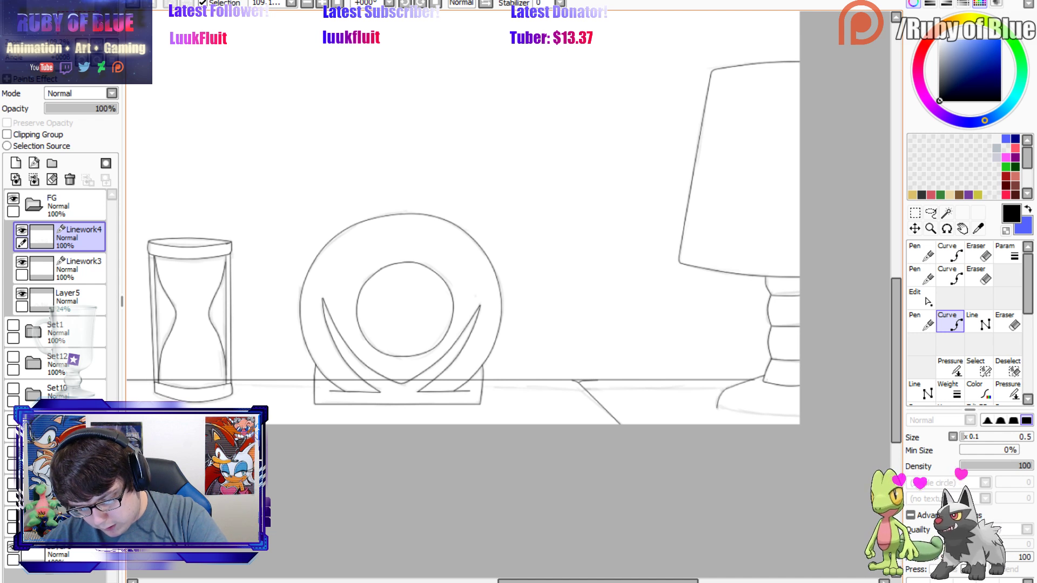
{"action": "left_click", "coordinate": [718, 407]}
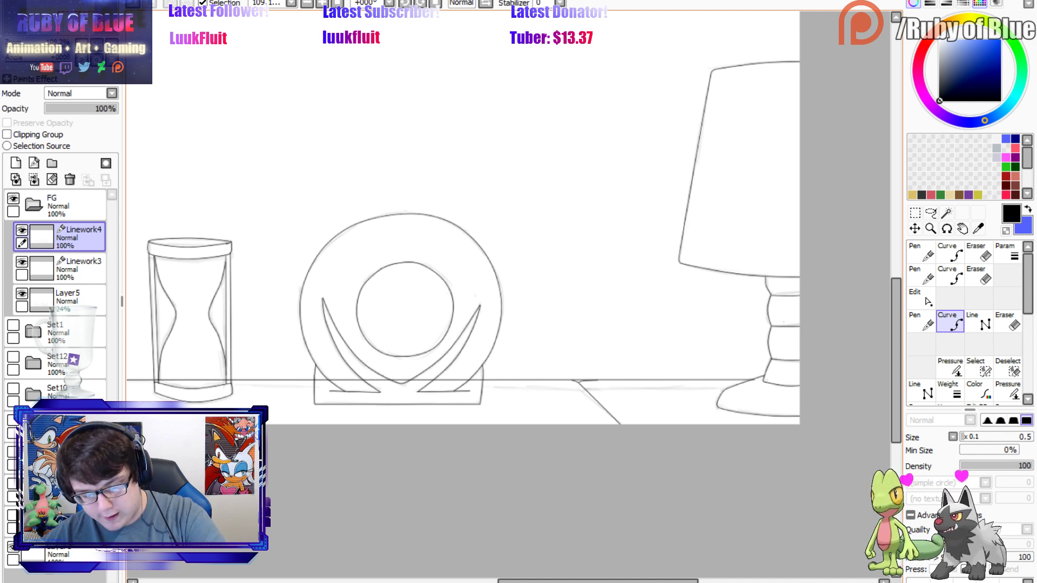
On the Linework3 layer, erase the table line running through the boxy object with the Eraser at size 25.
{"action": "key", "text": "e"}
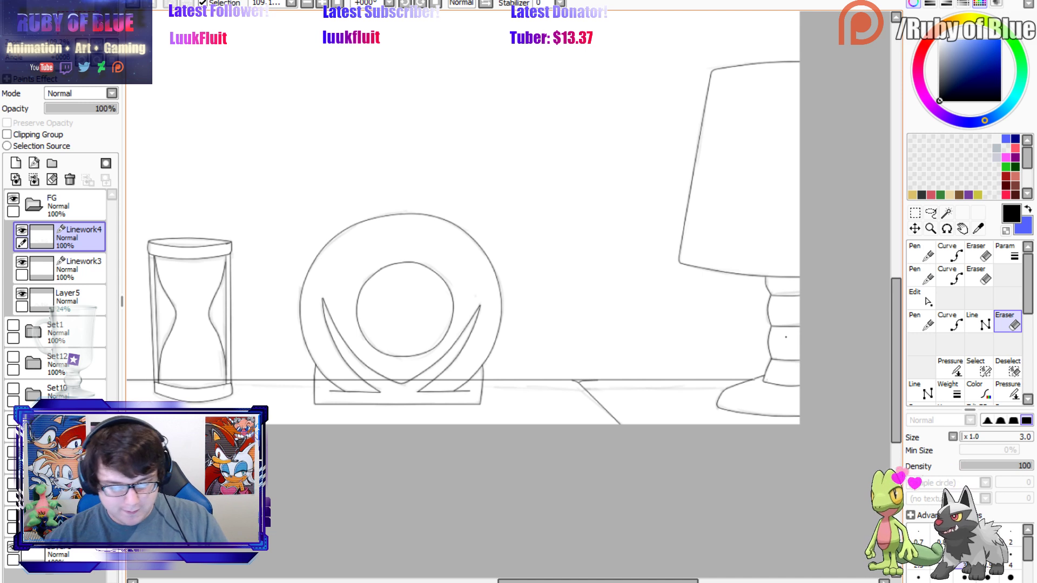
{"action": "left_click_drag", "start_coordinate": [534, 337], "coordinate": [785, 311]}
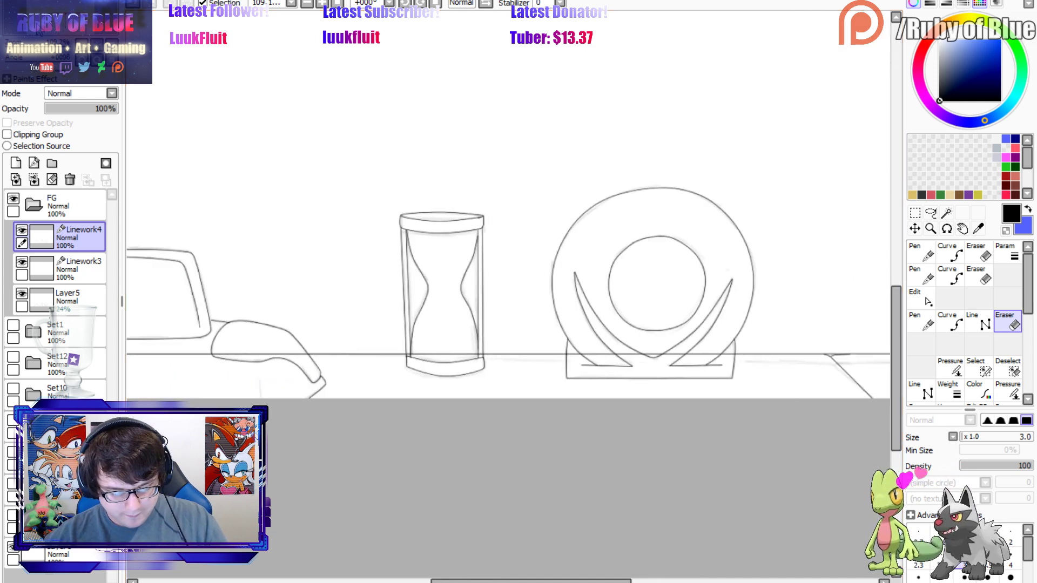
{"action": "left_click", "coordinate": [57, 281]}
{"action": "left_click_drag", "start_coordinate": [486, 581], "coordinate": [420, 580]}
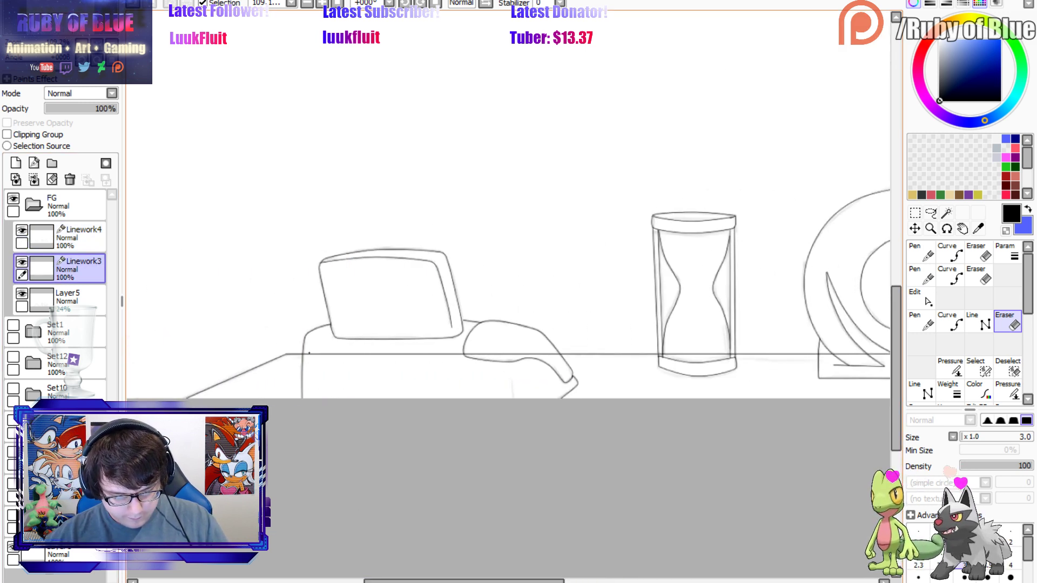
{"action": "left_click", "coordinate": [979, 437]}
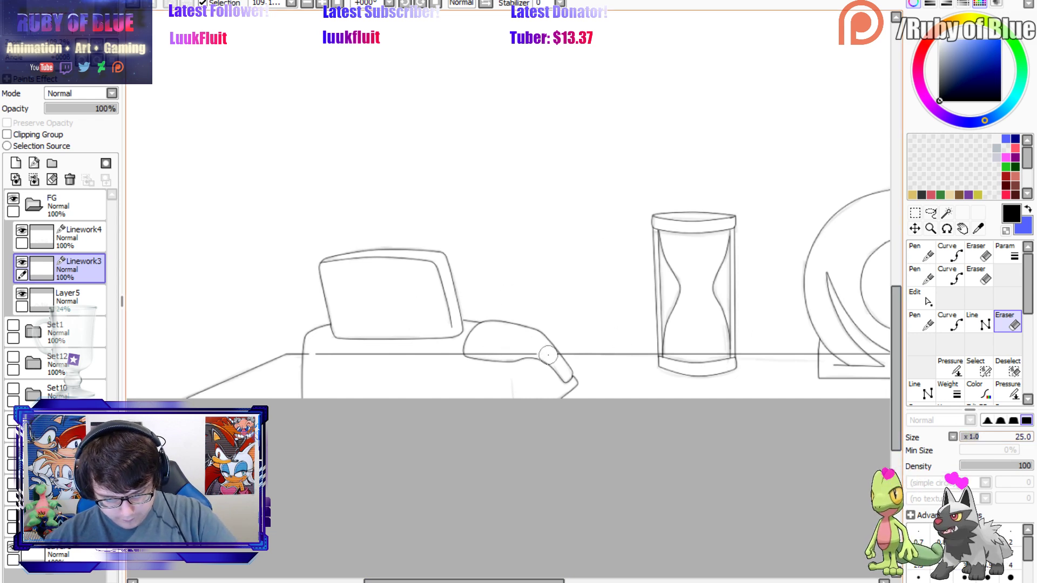
{"action": "mouse_move", "coordinate": [534, 354]}
{"action": "left_mouse_down"}
{"action": "mouse_move", "coordinate": [409, 344]}
{"action": "mouse_move", "coordinate": [326, 342]}
{"action": "mouse_move", "coordinate": [313, 353]}
{"action": "mouse_move", "coordinate": [413, 355]}
{"action": "left_mouse_up"}
Erase the parts of the table line that run through the hourglass and the round ornament's base.
{"action": "left_click_drag", "start_coordinate": [421, 580], "coordinate": [504, 581]}
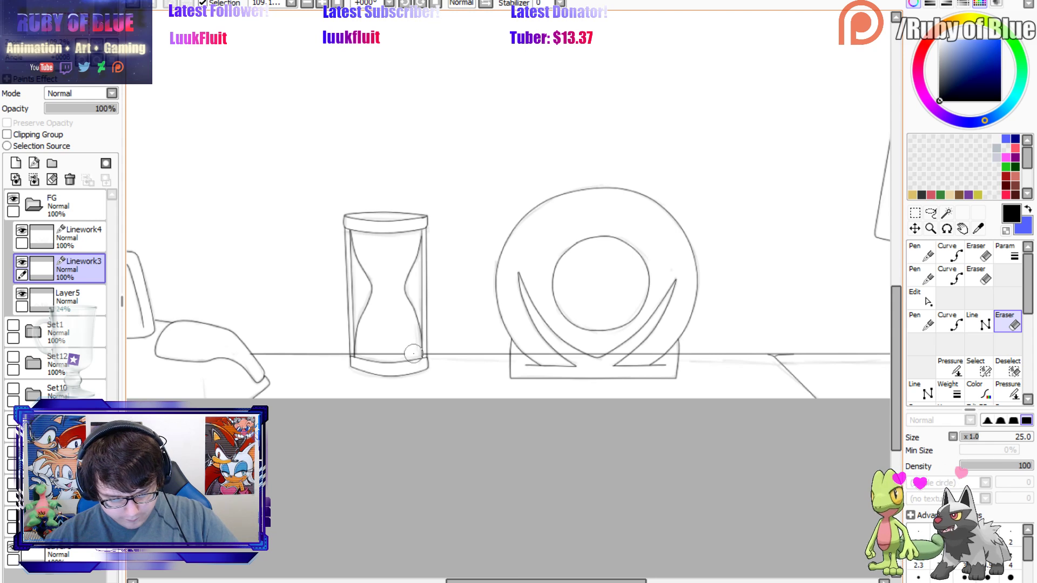
{"action": "mouse_move", "coordinate": [411, 355]}
{"action": "left_mouse_down"}
{"action": "mouse_move", "coordinate": [364, 355]}
{"action": "mouse_move", "coordinate": [378, 355]}
{"action": "left_mouse_up"}
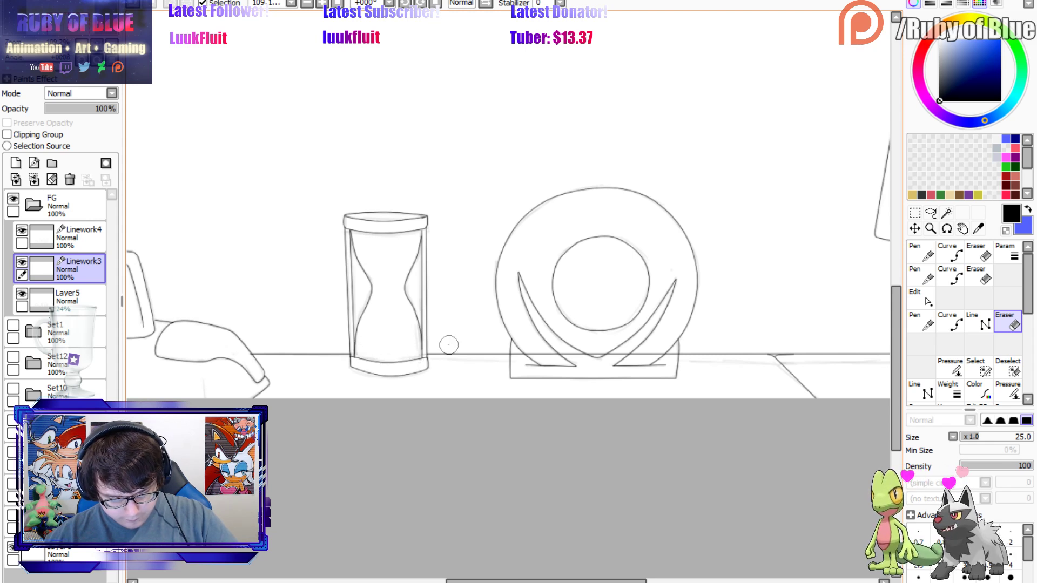
{"action": "left_click_drag", "start_coordinate": [512, 355], "coordinate": [680, 354]}
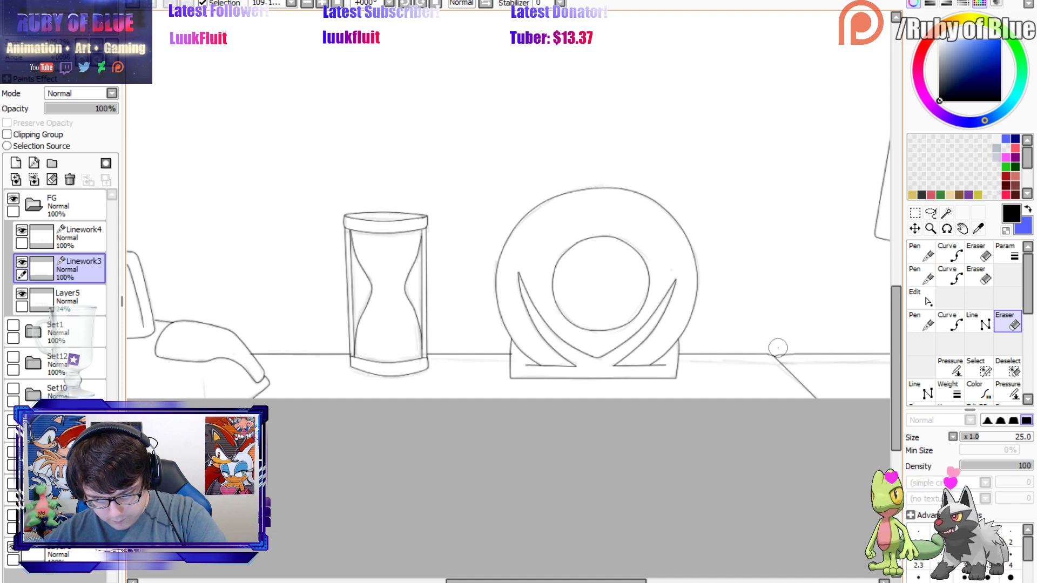
Clean up the table line where it passes behind the lamp's foot with the Eraser.
{"action": "key", "text": "n"}
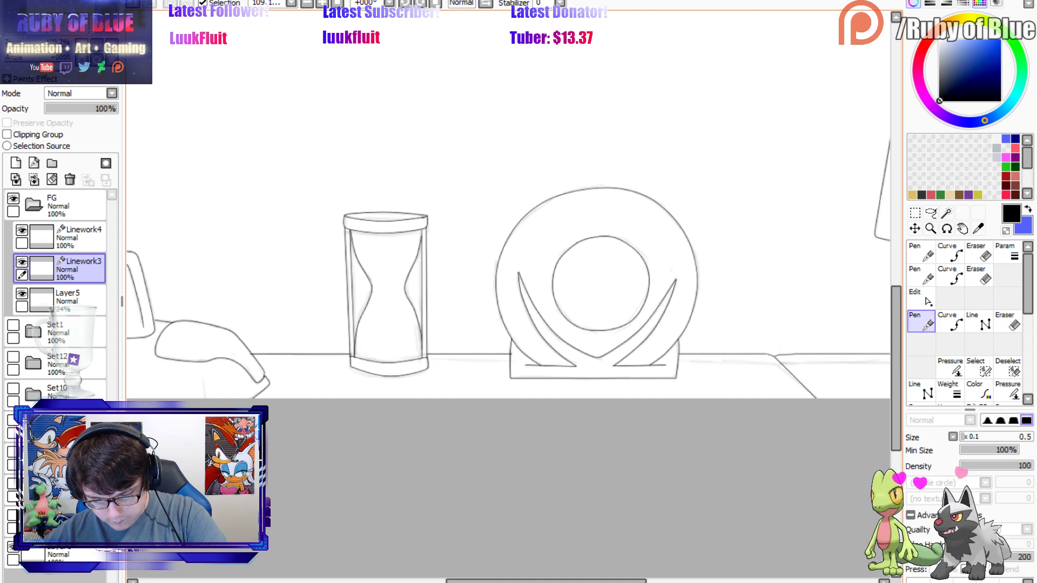
{"action": "scroll", "coordinate": [647, 357], "scroll_direction": "right", "scroll_amount": 5}
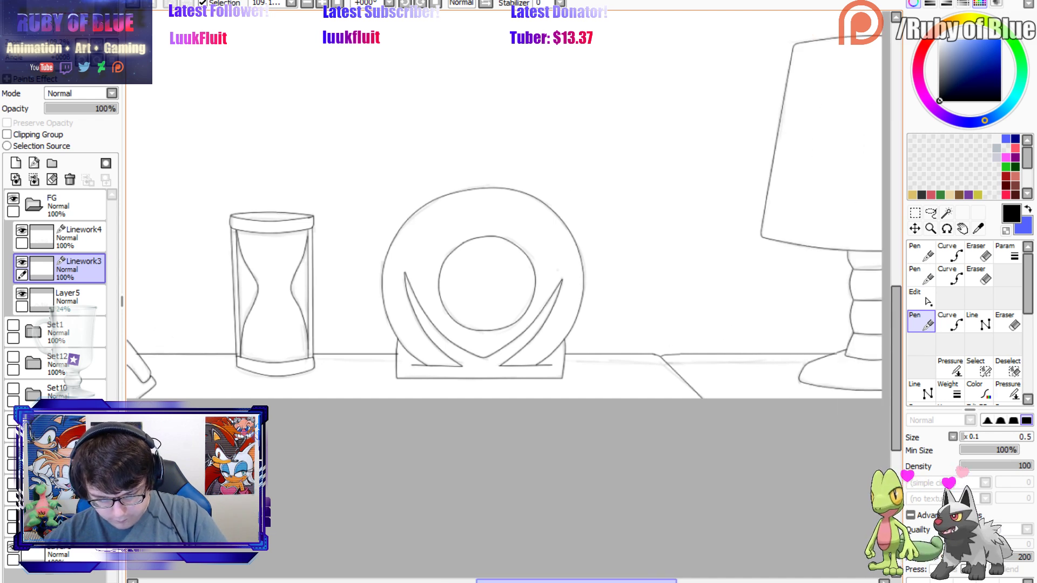
{"action": "key", "text": "e"}
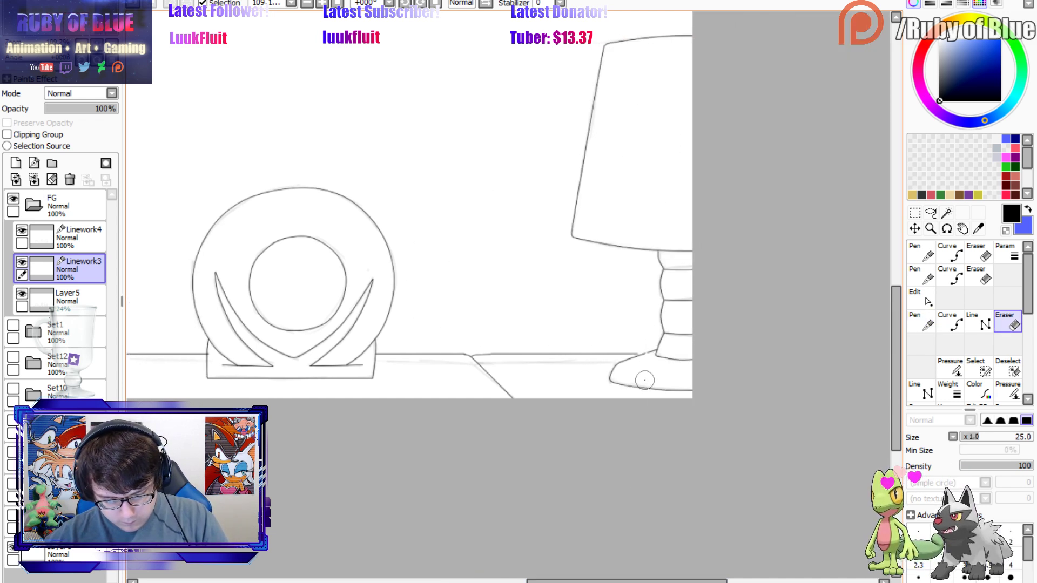
{"action": "key", "text": "n"}
{"action": "key", "text": "e"}
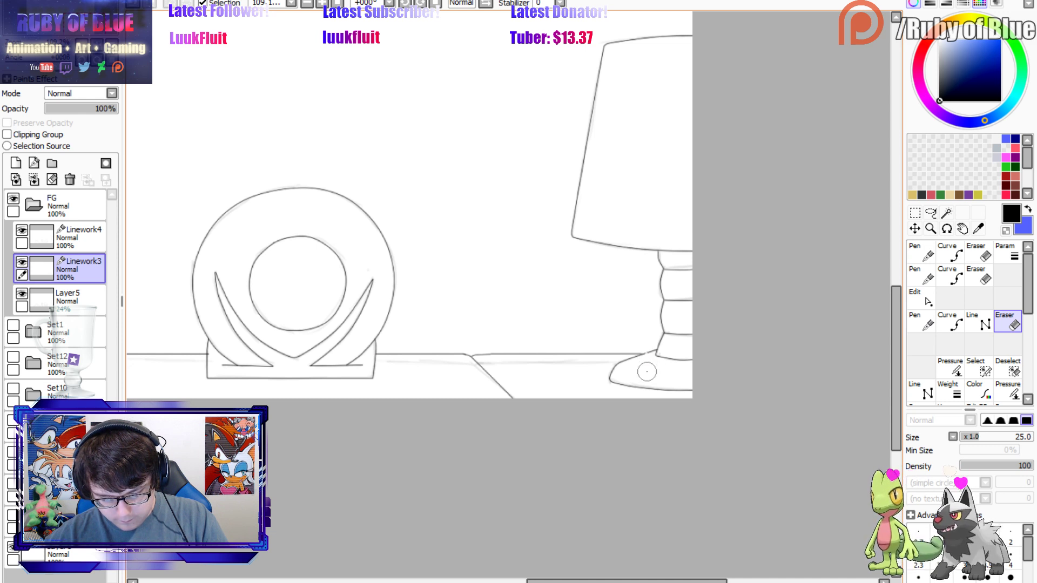
{"action": "key", "text": "n"}
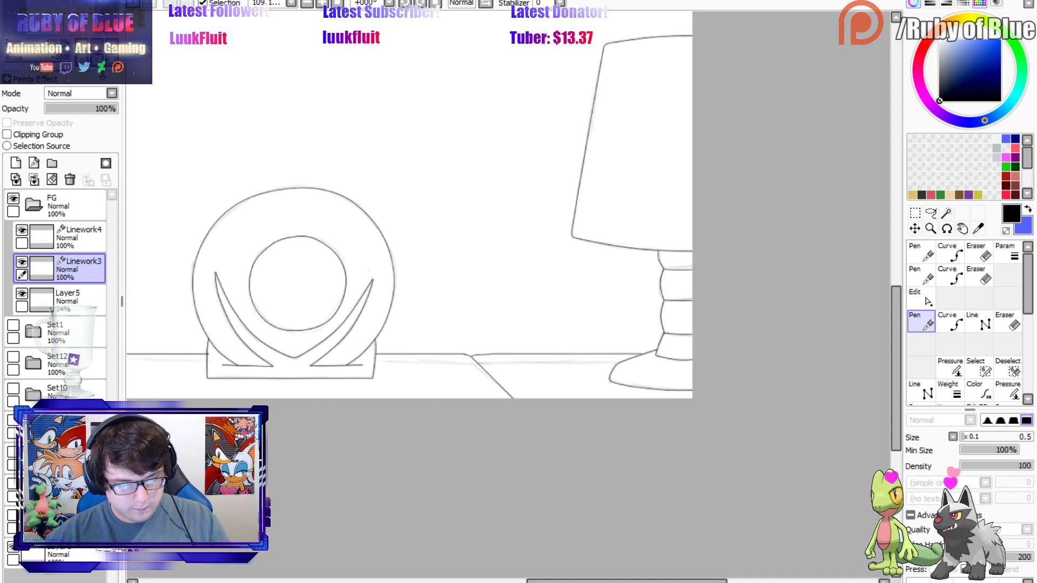
Merge the Linework4 layer into Linework3, hide the Layer5 sketch and collapse the FG folder.
{"action": "key", "text": "ctrl+minus"}
{"action": "left_click", "coordinate": [44, 236]}
{"action": "key", "text": "ctrl+e"}
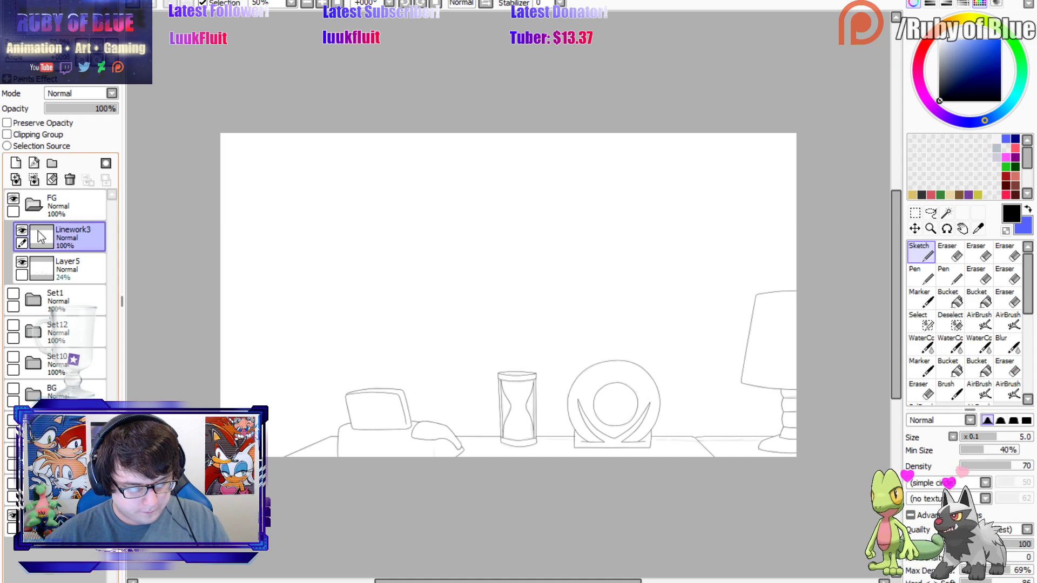
{"action": "left_click", "coordinate": [22, 263]}
{"action": "left_click", "coordinate": [33, 204]}
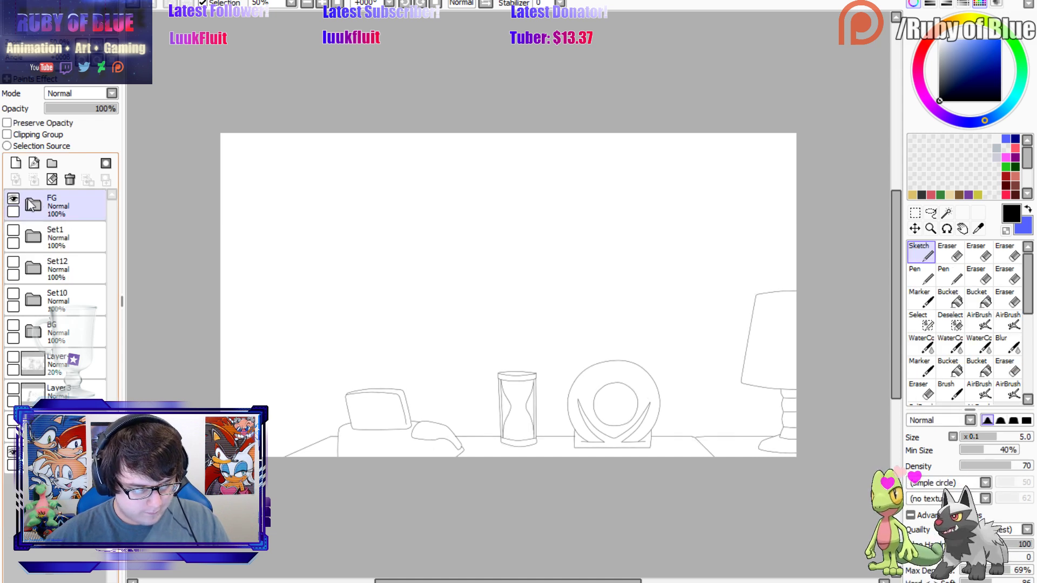
Hide the FG folder and briefly check the contents of the folders below it.
{"action": "left_click", "coordinate": [13, 202]}
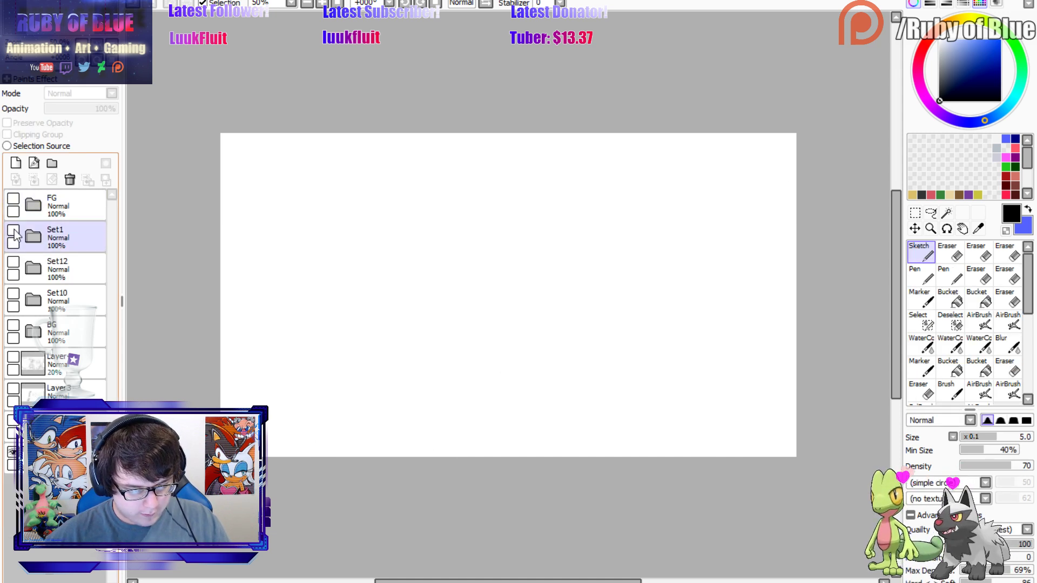
{"action": "left_click", "coordinate": [14, 237]}
{"action": "left_click", "coordinate": [14, 295]}
{"action": "left_click", "coordinate": [13, 294]}
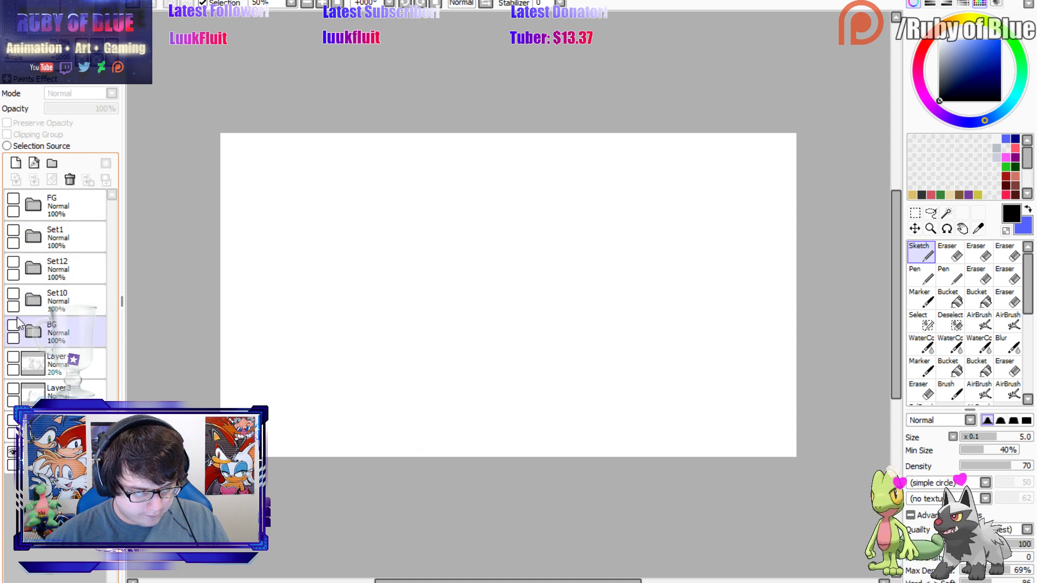
Show the Set1 folder, preview its inner set folders one at a time up to Set9, and hide Set1 again.
{"action": "left_click", "coordinate": [14, 231]}
{"action": "left_click", "coordinate": [32, 236]}
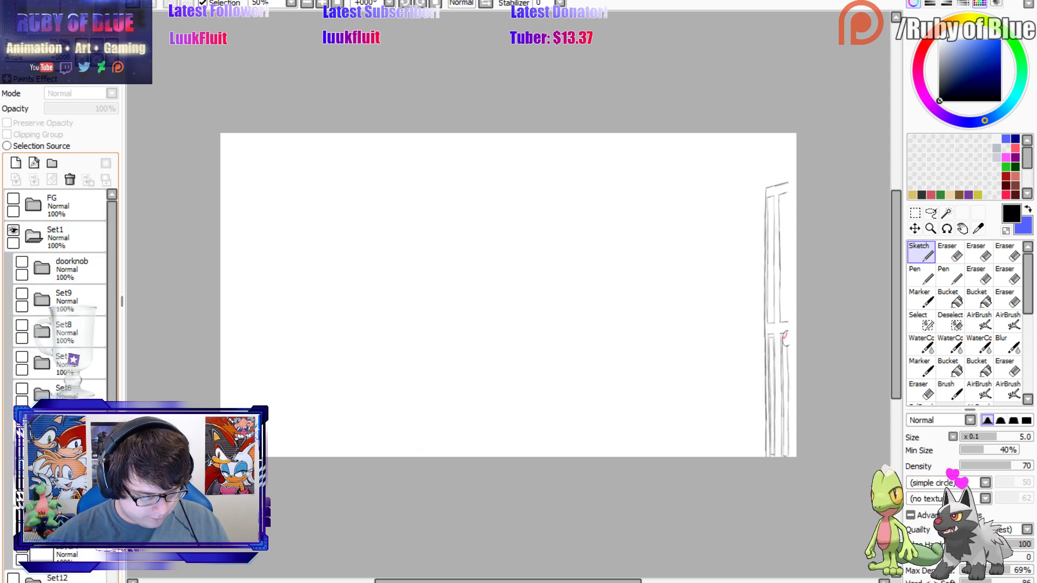
{"action": "left_click", "coordinate": [21, 452]}
{"action": "left_click", "coordinate": [22, 420]}
{"action": "left_click", "coordinate": [22, 451]}
{"action": "left_click", "coordinate": [21, 388]}
{"action": "left_click", "coordinate": [22, 420]}
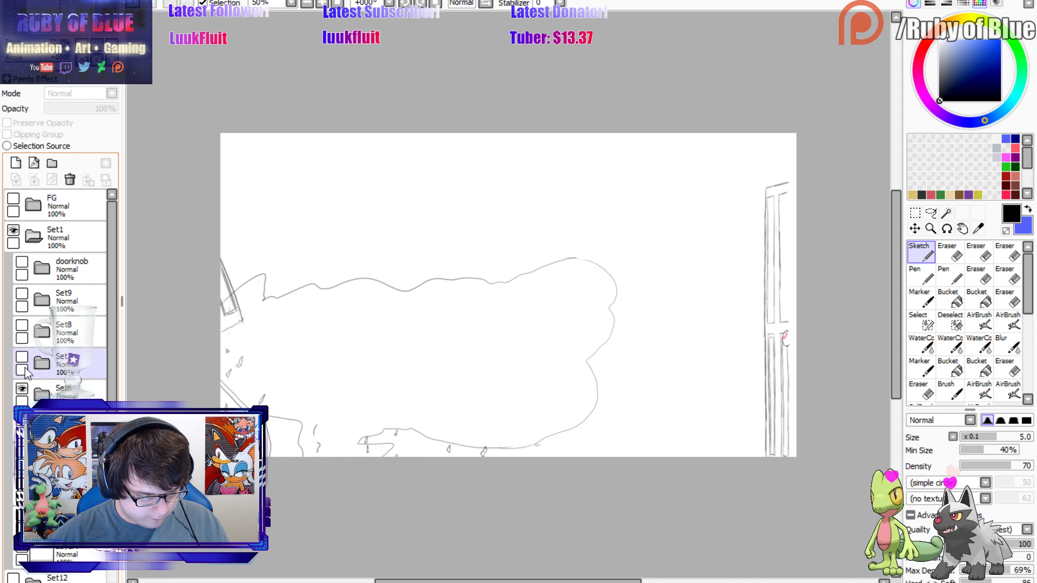
{"action": "left_click", "coordinate": [21, 357]}
{"action": "left_click", "coordinate": [22, 389]}
{"action": "left_click", "coordinate": [22, 325]}
{"action": "left_click", "coordinate": [22, 357]}
{"action": "left_click", "coordinate": [21, 294]}
{"action": "left_click", "coordinate": [22, 325]}
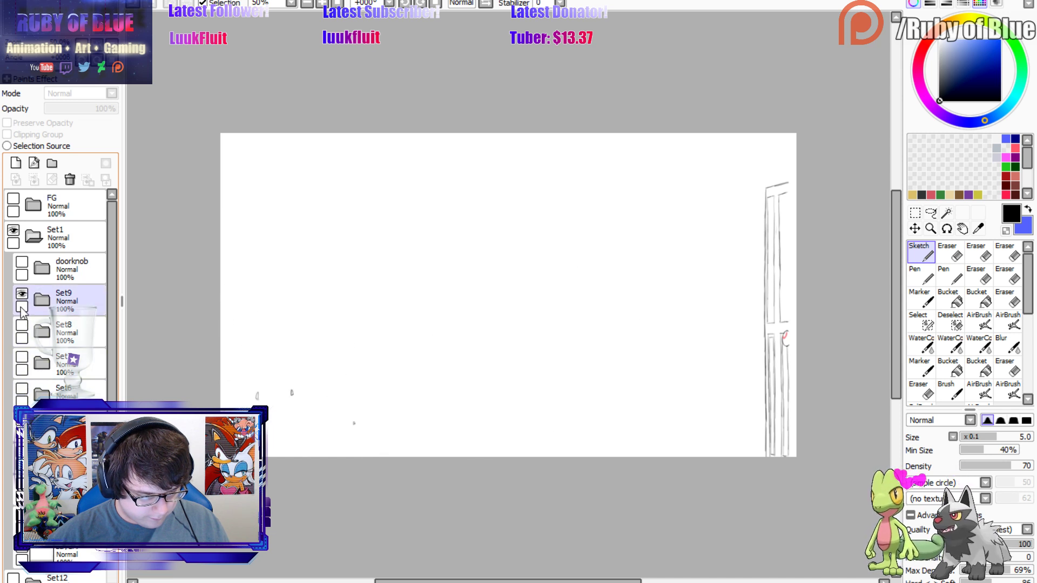
{"action": "left_click", "coordinate": [21, 294]}
{"action": "left_click", "coordinate": [32, 236]}
{"action": "left_click", "coordinate": [13, 230]}
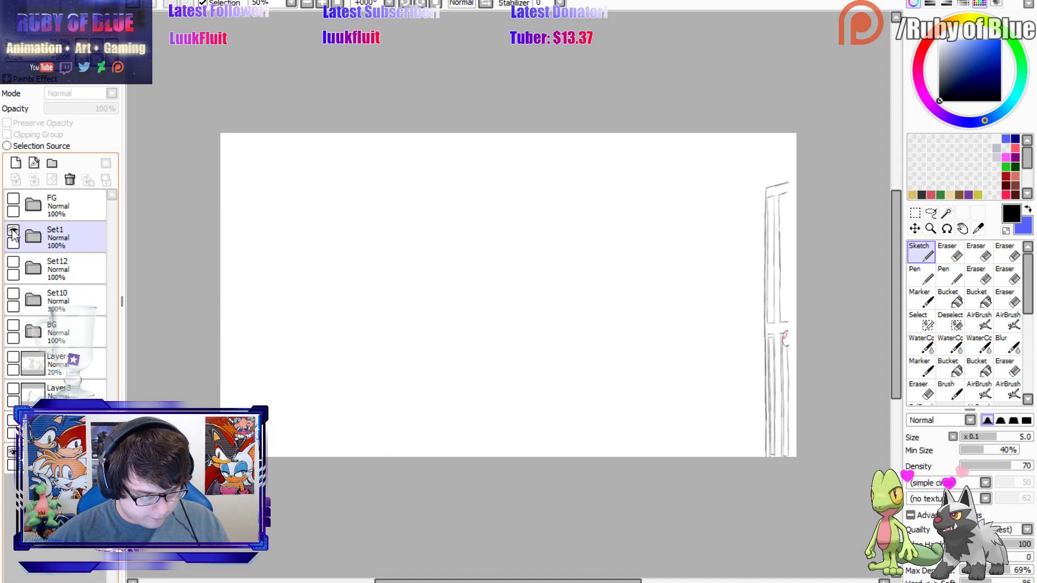
Make the BG folder's background line art visible.
{"action": "left_click", "coordinate": [13, 326]}
{"action": "left_click", "coordinate": [14, 326]}
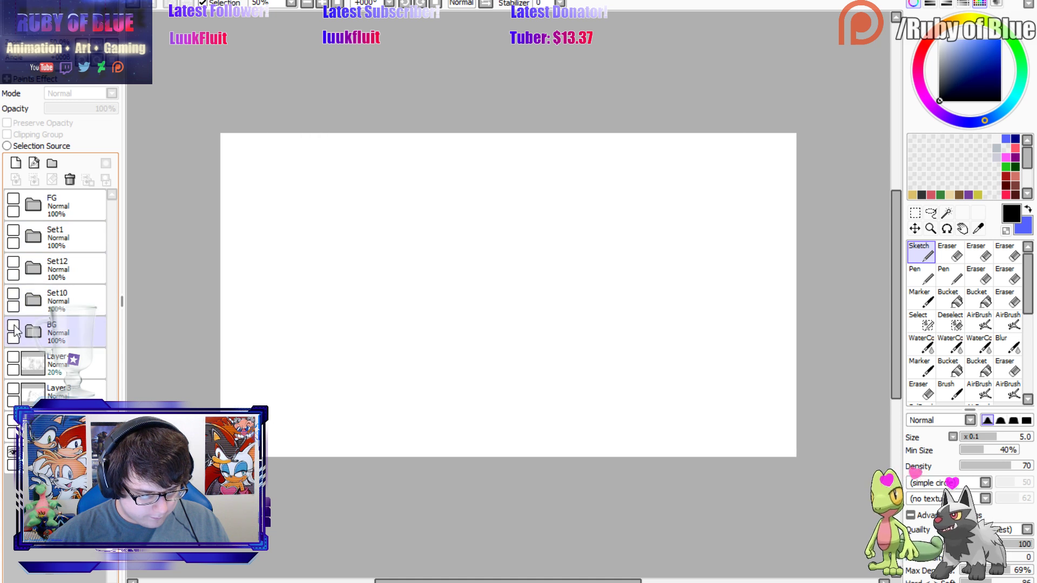
{"action": "left_click", "coordinate": [15, 327]}
{"action": "left_click", "coordinate": [15, 328]}
{"action": "left_click", "coordinate": [14, 326]}
Preview the Set10, Set12 and Set1 folders one at a time over the background, and show the FG folder.
{"action": "left_click", "coordinate": [14, 294]}
{"action": "left_click", "coordinate": [14, 294]}
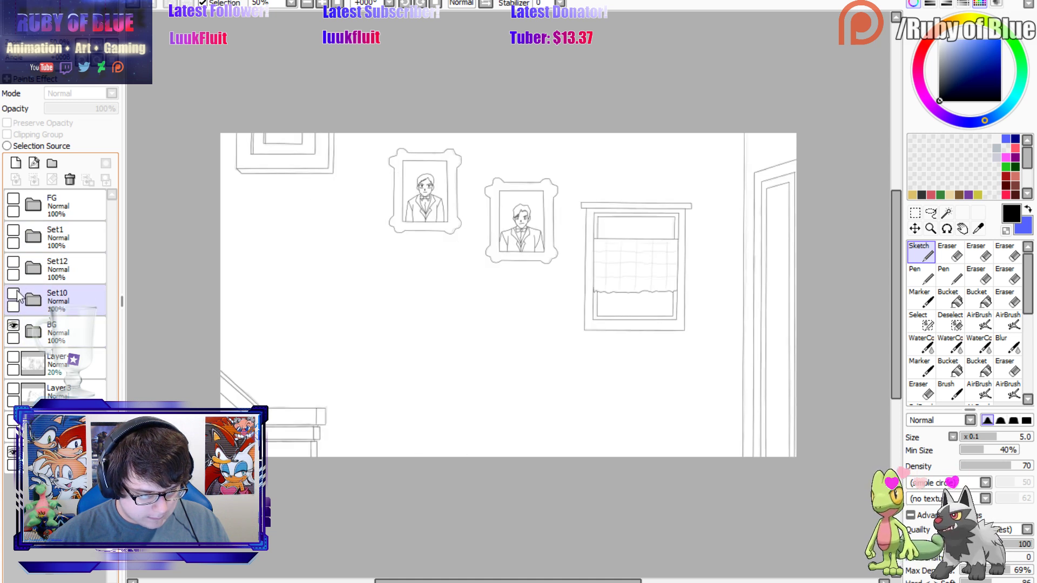
{"action": "left_click", "coordinate": [14, 263]}
{"action": "left_click", "coordinate": [14, 263]}
{"action": "left_click", "coordinate": [13, 231]}
{"action": "left_click", "coordinate": [14, 231]}
{"action": "left_click", "coordinate": [14, 199]}
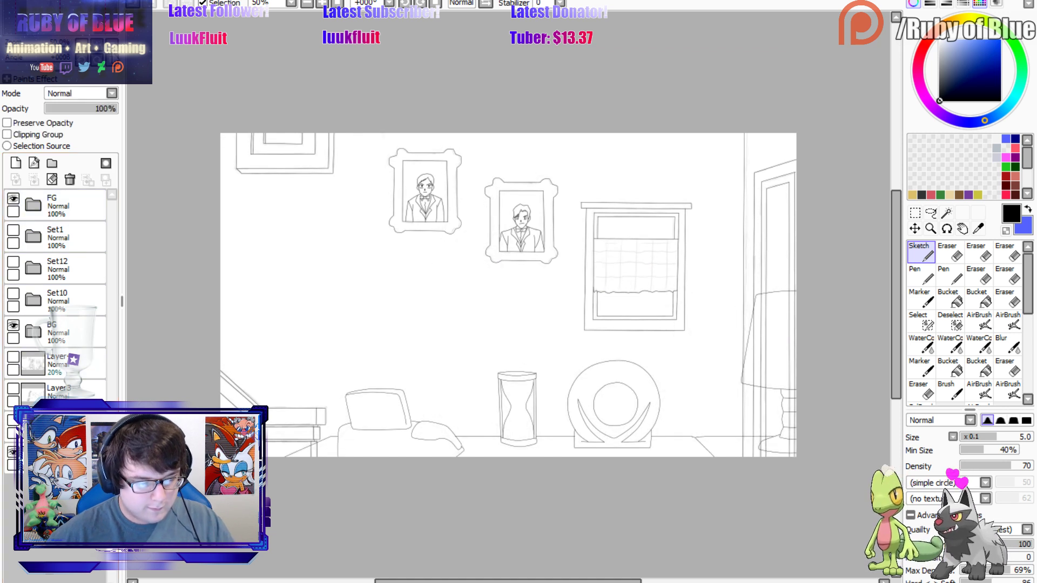
Leave the interior room drawing and bring up the outdoor landscape drawing with the Set1 to Set3 folders.
{"action": "left_click", "coordinate": [64, 205]}
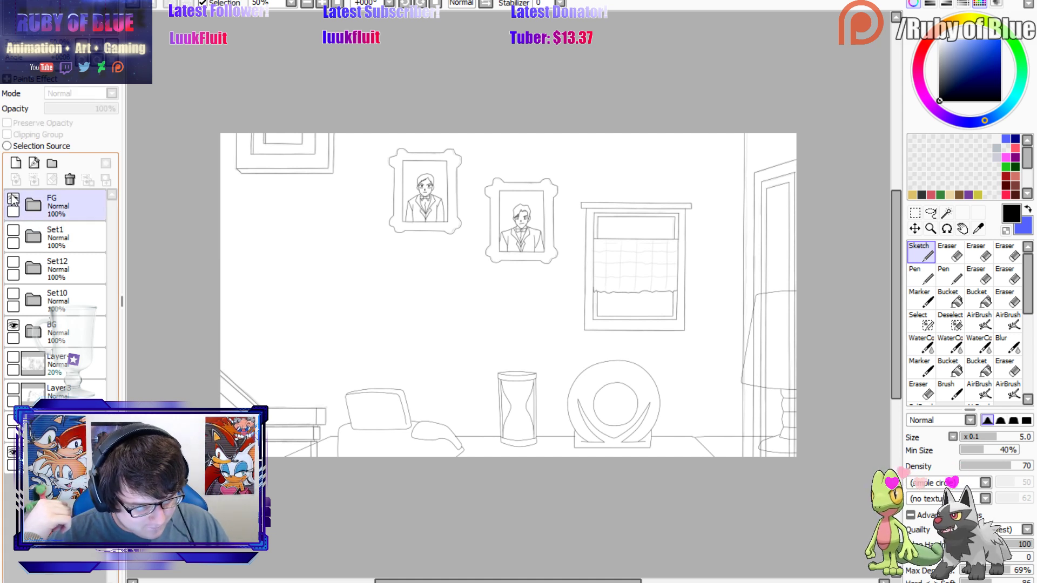
{"action": "left_click", "coordinate": [54, 458]}
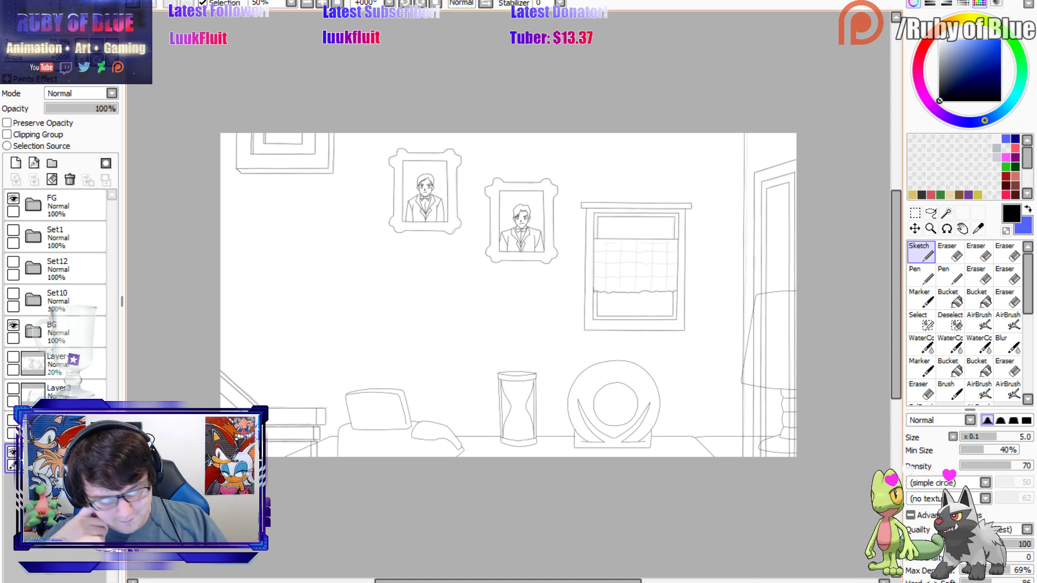
{"action": "left_click", "coordinate": [1024, 1]}
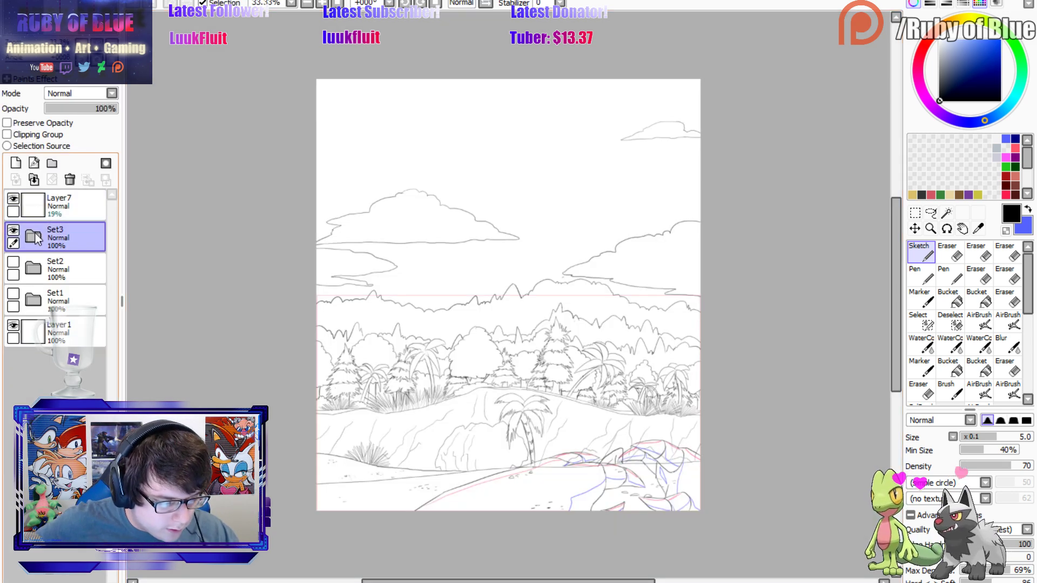
Hide the Set3 folder, keep the Layer7 frame guide visible, and briefly preview the Set1 folder.
{"action": "left_click", "coordinate": [33, 236]}
{"action": "left_click", "coordinate": [33, 236]}
{"action": "left_click", "coordinate": [13, 230]}
{"action": "left_click", "coordinate": [13, 198]}
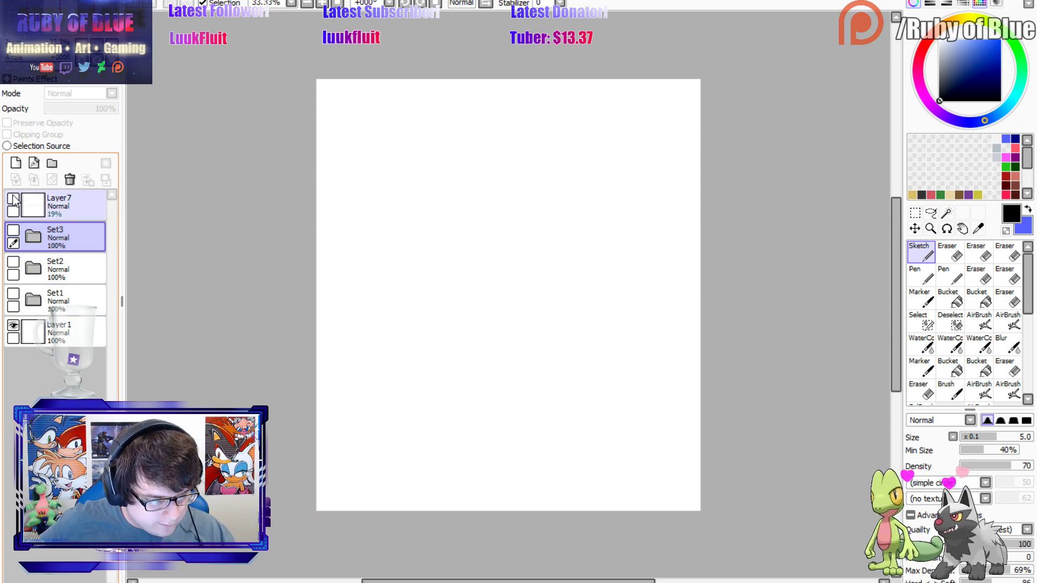
{"action": "left_click", "coordinate": [14, 294]}
{"action": "left_click", "coordinate": [15, 294]}
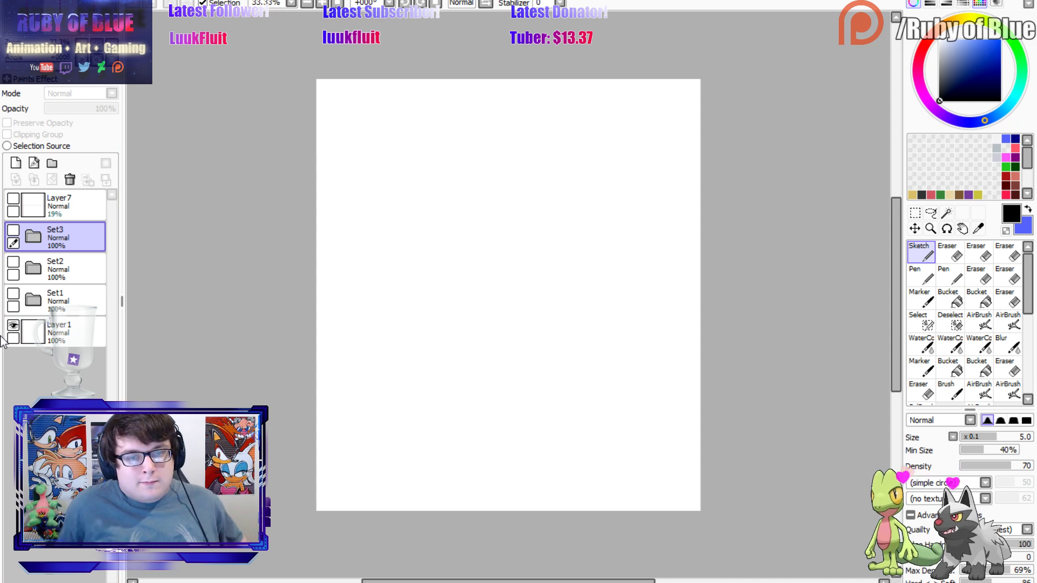
{"action": "left_click", "coordinate": [14, 199]}
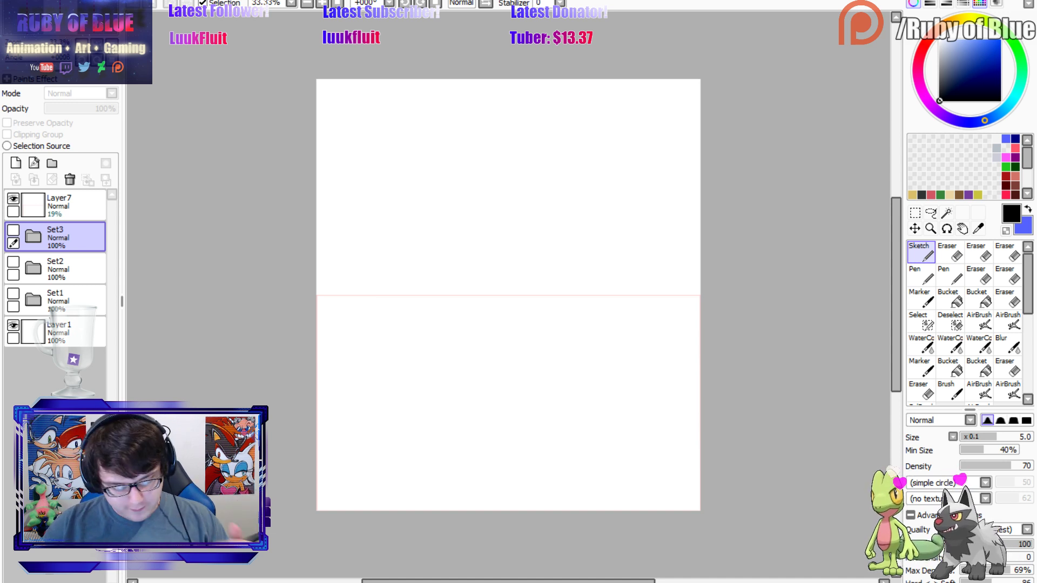
{"action": "left_click", "coordinate": [14, 295]}
{"action": "left_click", "coordinate": [14, 295]}
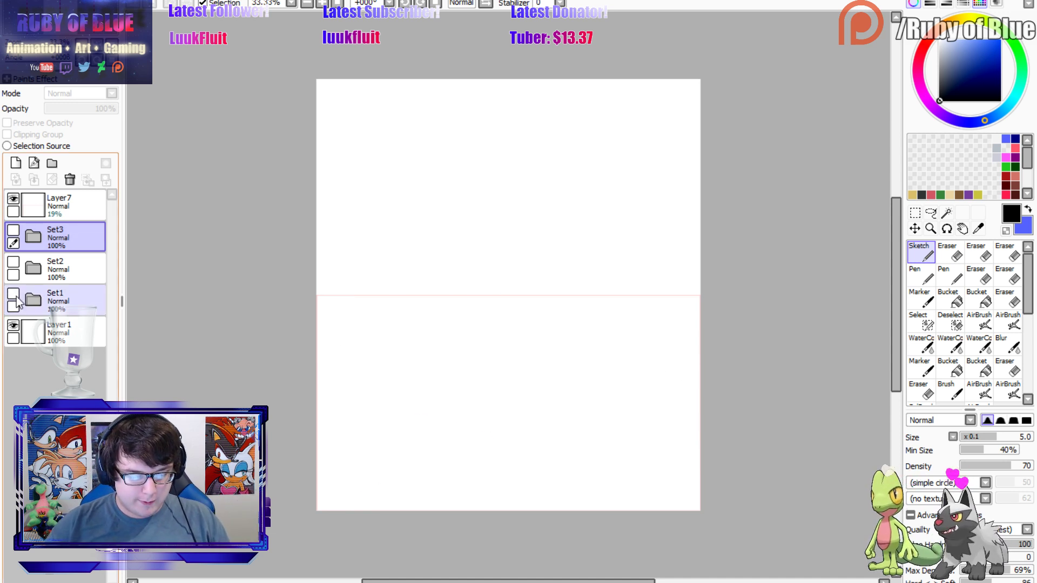
Show and expand the Set1 folder with Layer2 hidden, and lower the beach sketch layer's opacity to 26%.
{"action": "left_click", "coordinate": [15, 295]}
{"action": "left_click", "coordinate": [33, 300]}
{"action": "left_click", "coordinate": [21, 326]}
{"action": "left_click", "coordinate": [22, 358]}
{"action": "left_click", "coordinate": [22, 358]}
{"action": "left_click", "coordinate": [44, 362]}
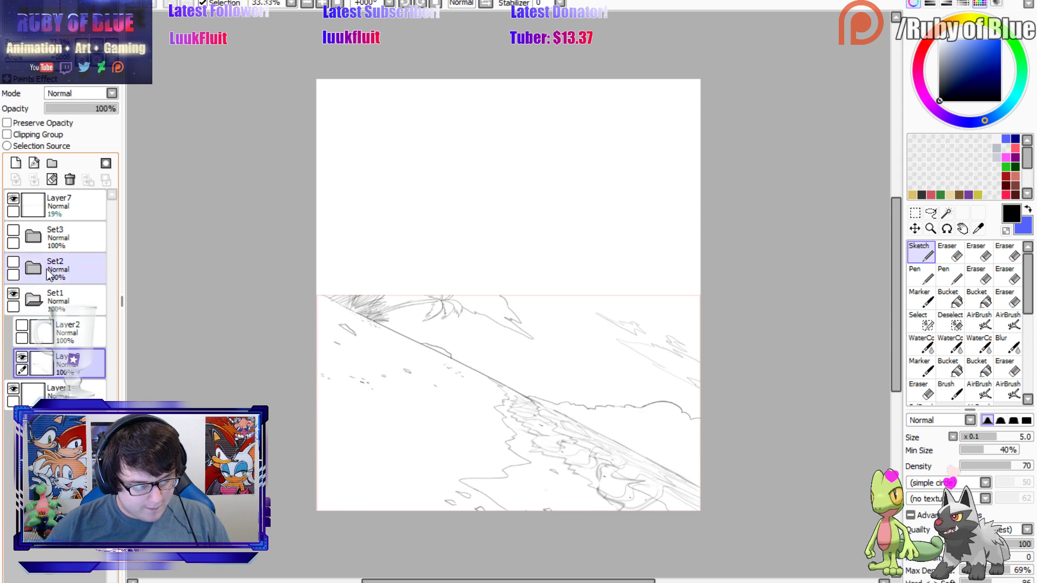
{"action": "left_click_drag", "start_coordinate": [66, 110], "coordinate": [63, 111]}
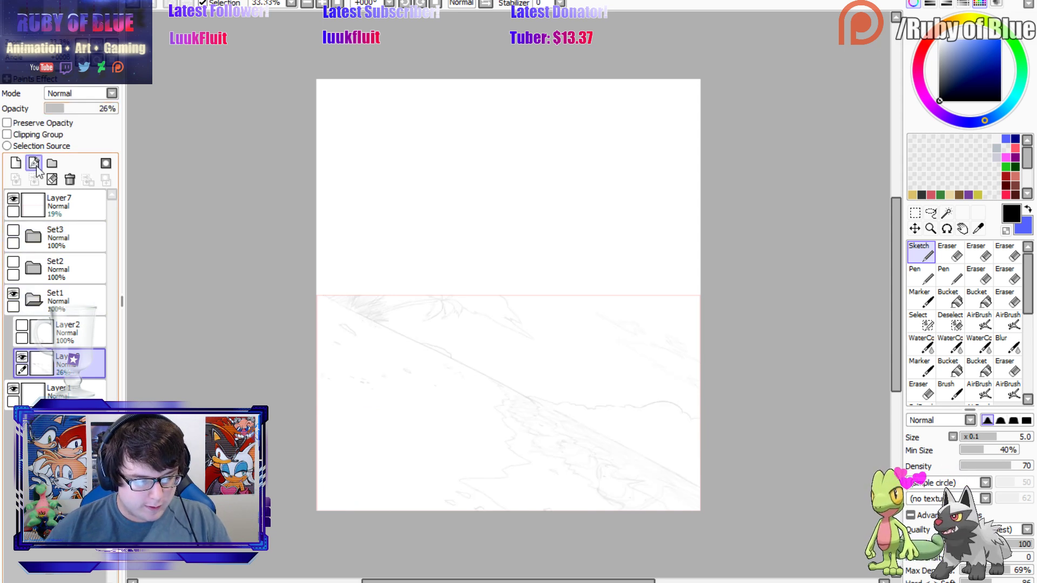
Add a linework layer above the faded sketch and trace the long diagonal ground line across the whole frame.
{"action": "left_click", "coordinate": [34, 163]}
{"action": "scroll", "coordinate": [541, 297], "scroll_direction": "up", "scroll_amount": 3}
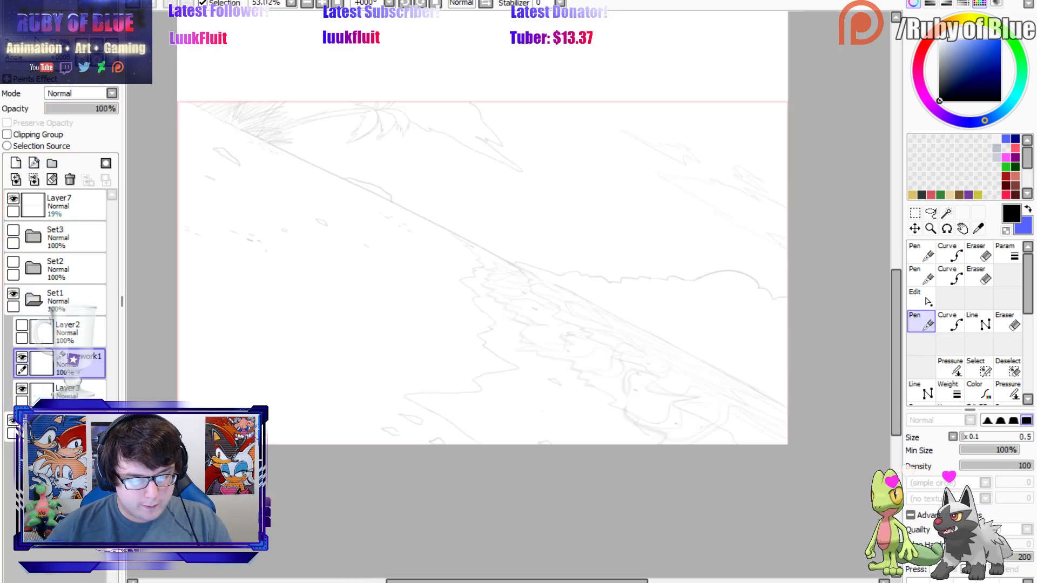
{"action": "left_click_drag", "start_coordinate": [35, 38], "coordinate": [38, 32]}
{"action": "left_click", "coordinate": [978, 322]}
{"action": "left_click", "coordinate": [177, 107]}
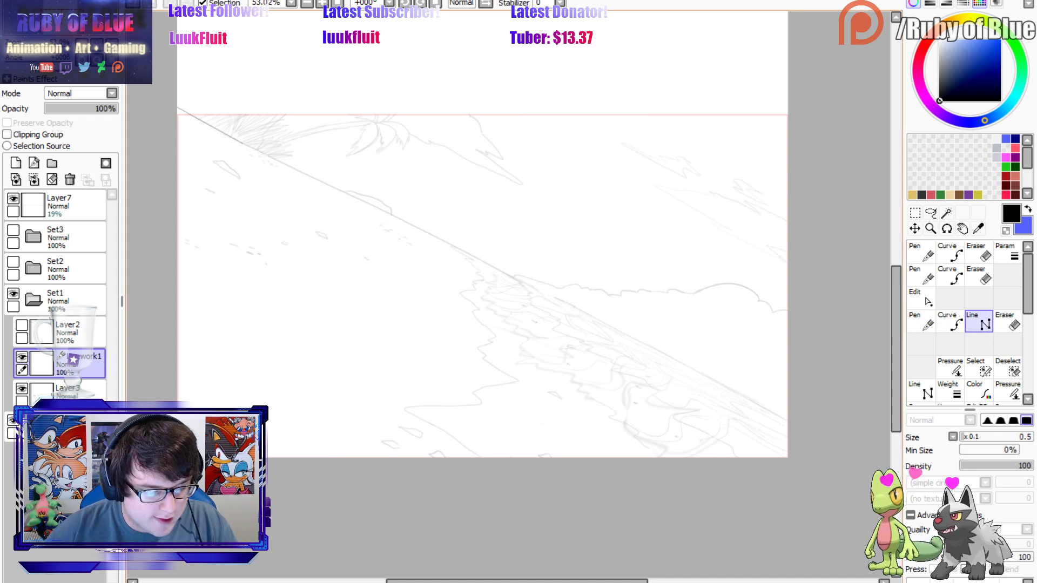
{"action": "left_click", "coordinate": [243, 144]}
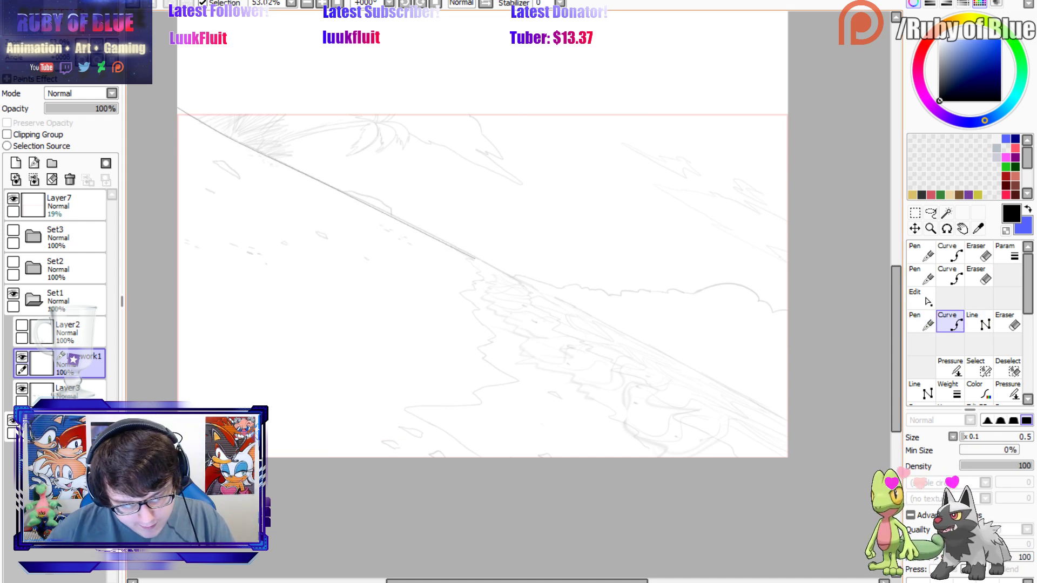
{"action": "left_click", "coordinate": [475, 259]}
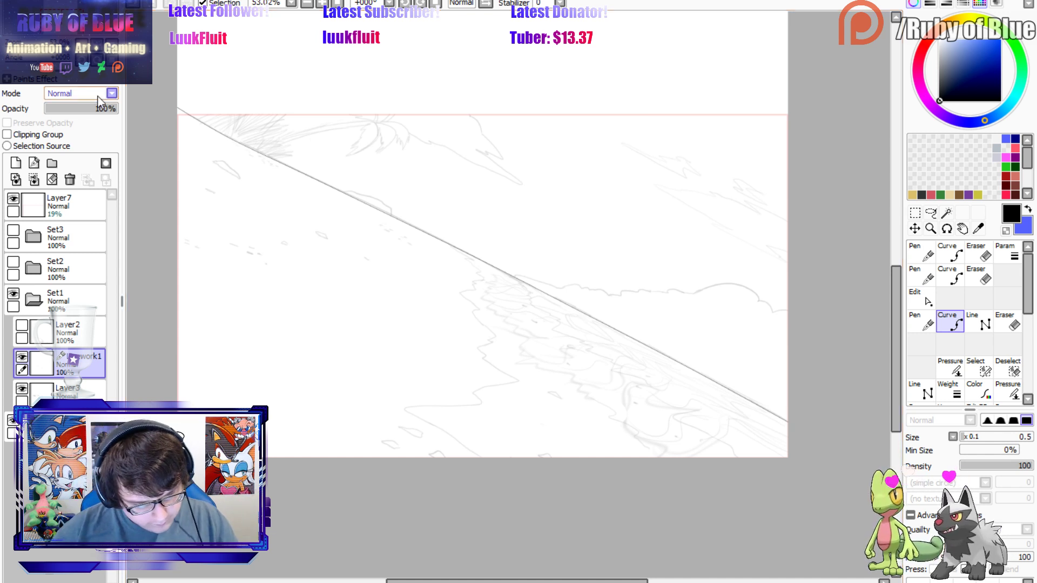
Trace the low rock bump sitting on the diagonal ground line.
{"action": "key", "text": "n"}
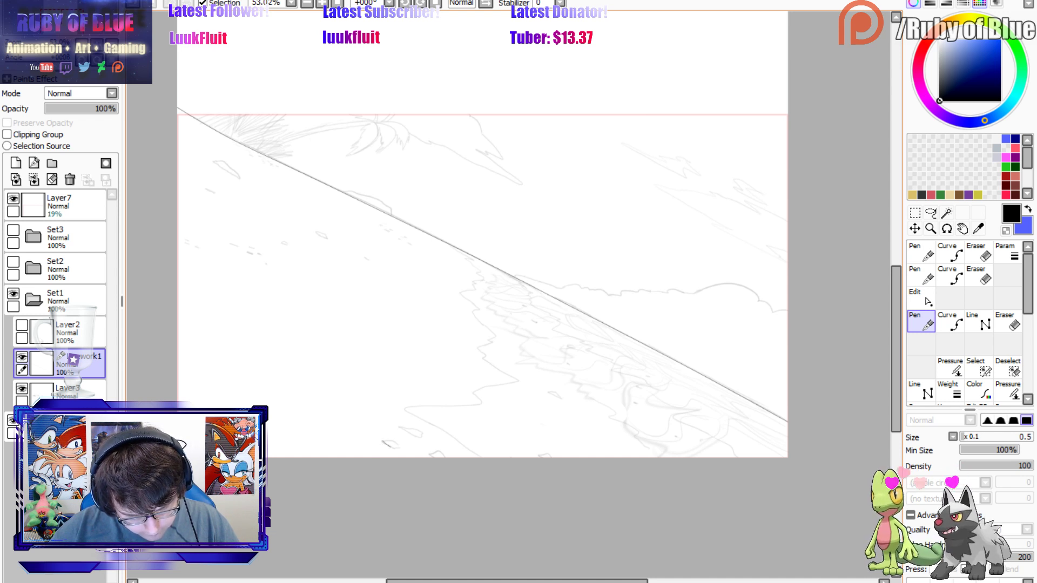
{"action": "key", "text": "ctrl+z"}
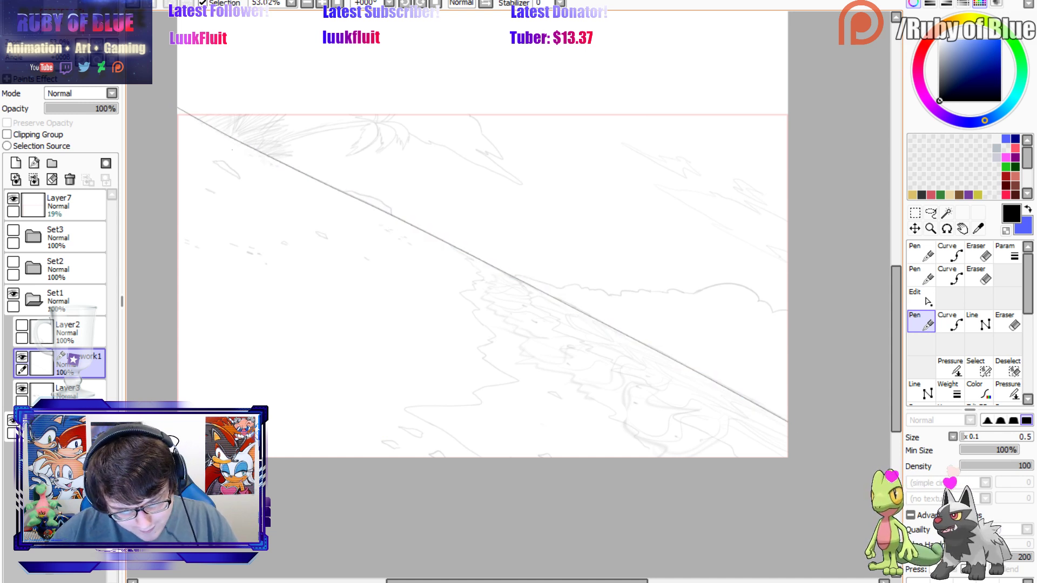
{"action": "left_click", "coordinate": [950, 323]}
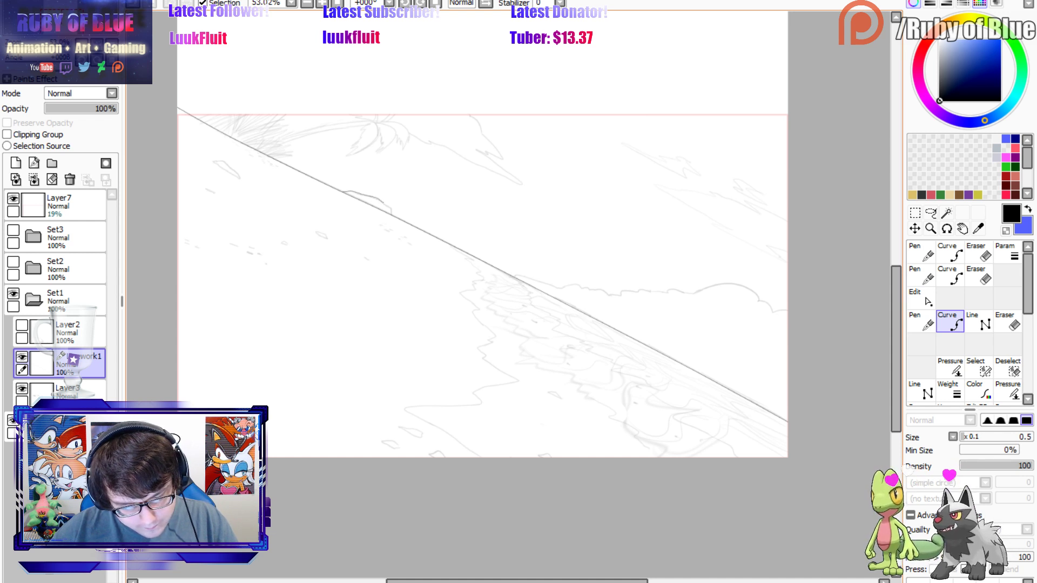
{"action": "key", "text": "n"}
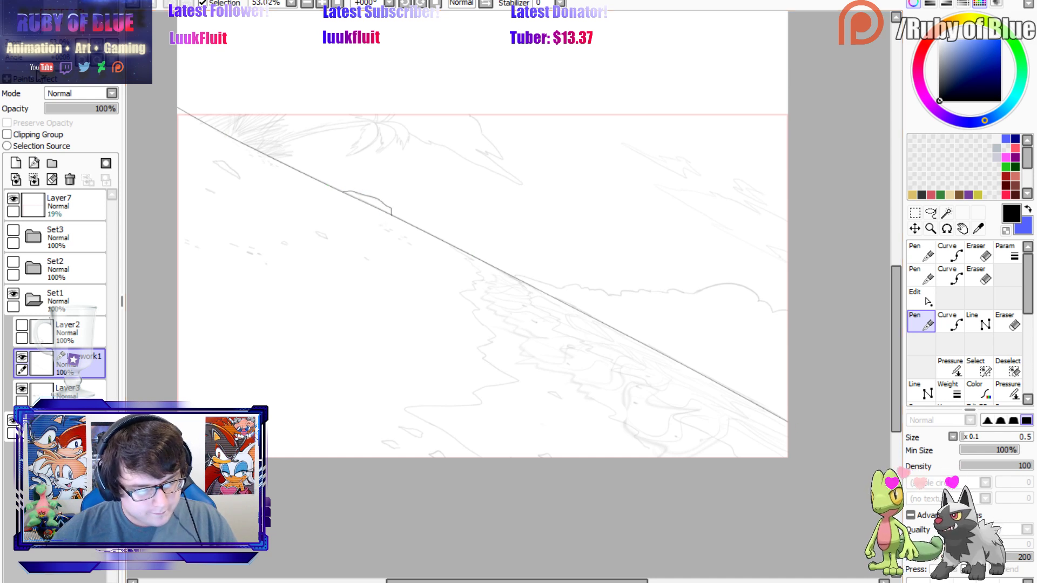
Trace a tall, curved, pointed blade rising from the grass clump past the frame's upper edge.
{"action": "left_click_drag", "start_coordinate": [46, 22], "coordinate": [40, 21]}
{"action": "left_click_drag", "start_coordinate": [43, 58], "coordinate": [40, 20]}
{"action": "key", "text": "c"}
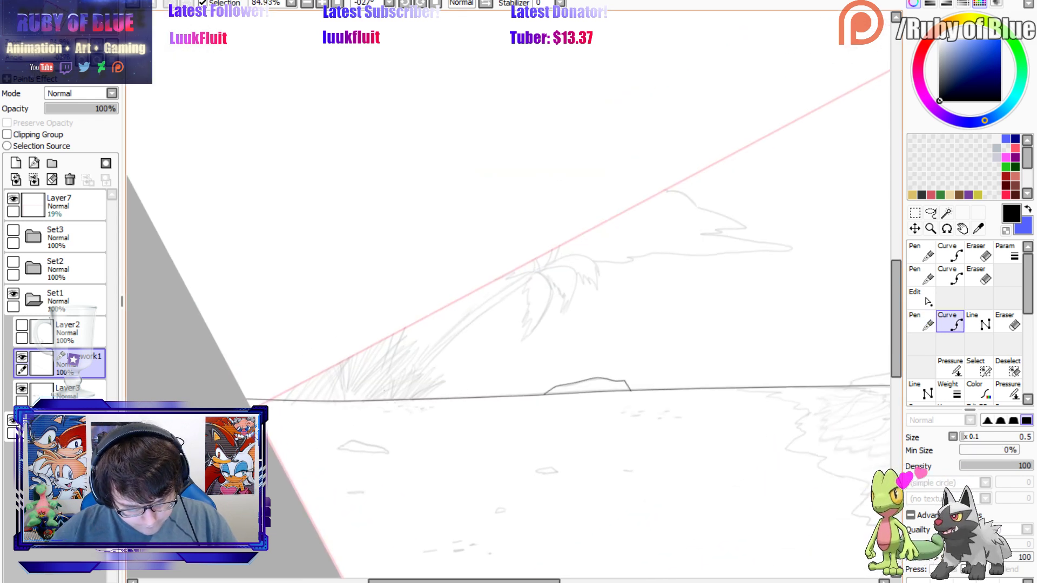
{"action": "left_click", "coordinate": [383, 401]}
{"action": "left_click", "coordinate": [411, 308]}
{"action": "left_click", "coordinate": [430, 265]}
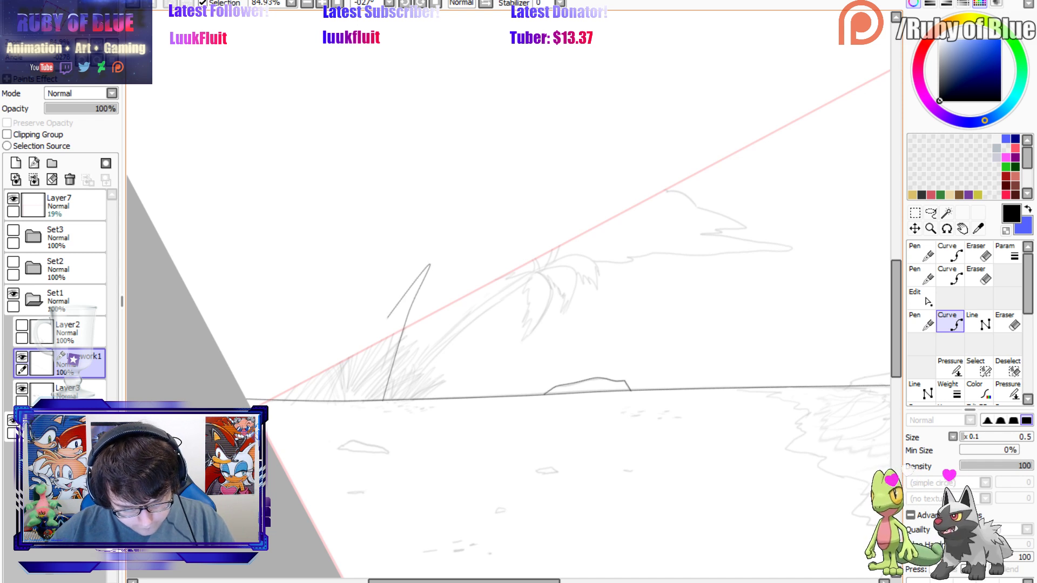
{"action": "left_click", "coordinate": [403, 300]}
{"action": "double_click", "coordinate": [377, 400]}
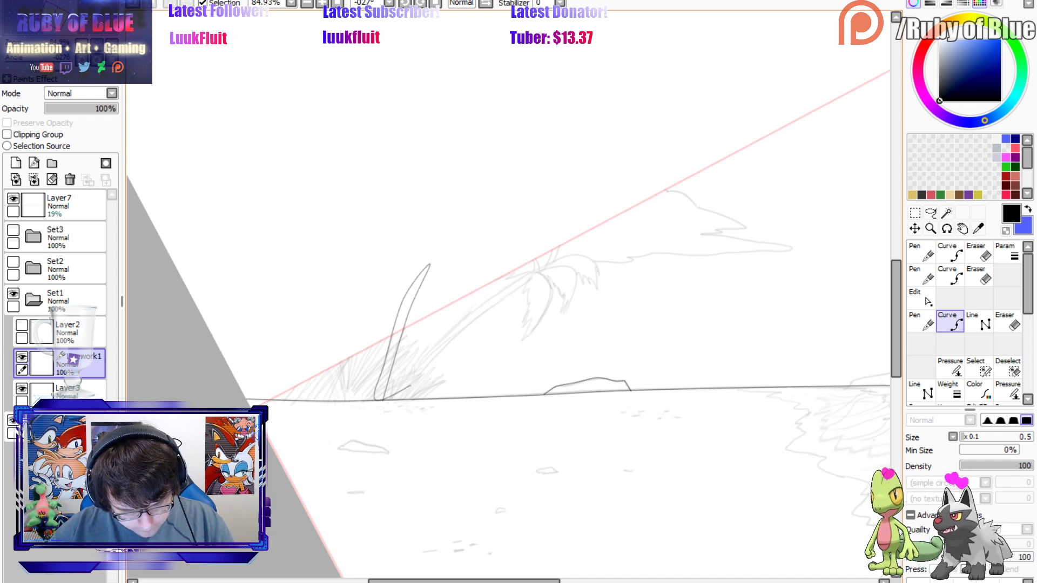
Trace both sides of the leaning palm trunk from the ground line up to its crown.
{"action": "left_click", "coordinate": [399, 399]}
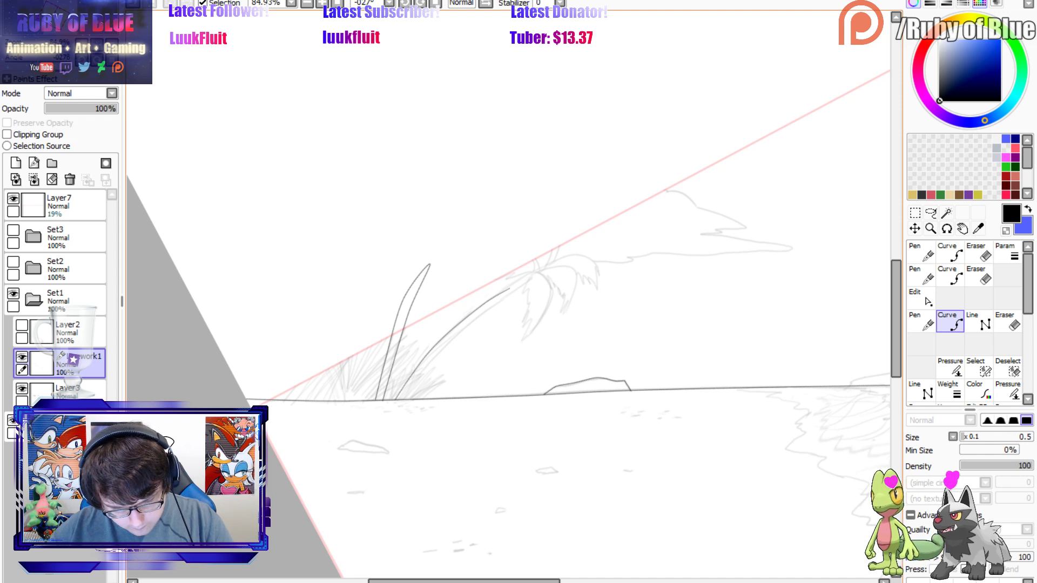
{"action": "left_click", "coordinate": [527, 283]}
{"action": "left_click", "coordinate": [466, 328]}
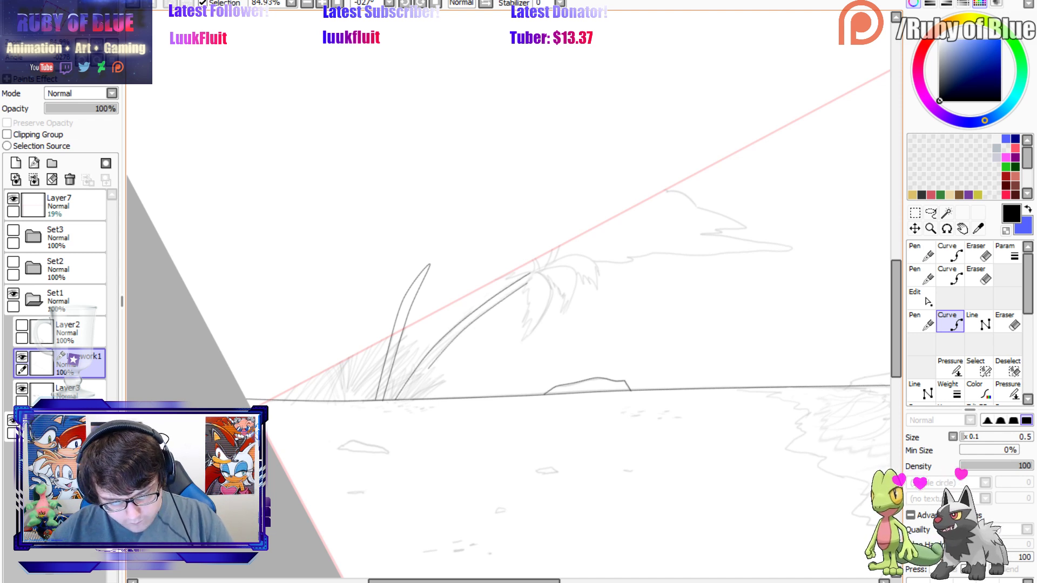
{"action": "left_click", "coordinate": [424, 369]}
{"action": "double_click", "coordinate": [401, 401]}
Draw the palm's lowest hanging frond with a jagged inner edge and a smooth curved outer edge.
{"action": "key", "text": "n"}
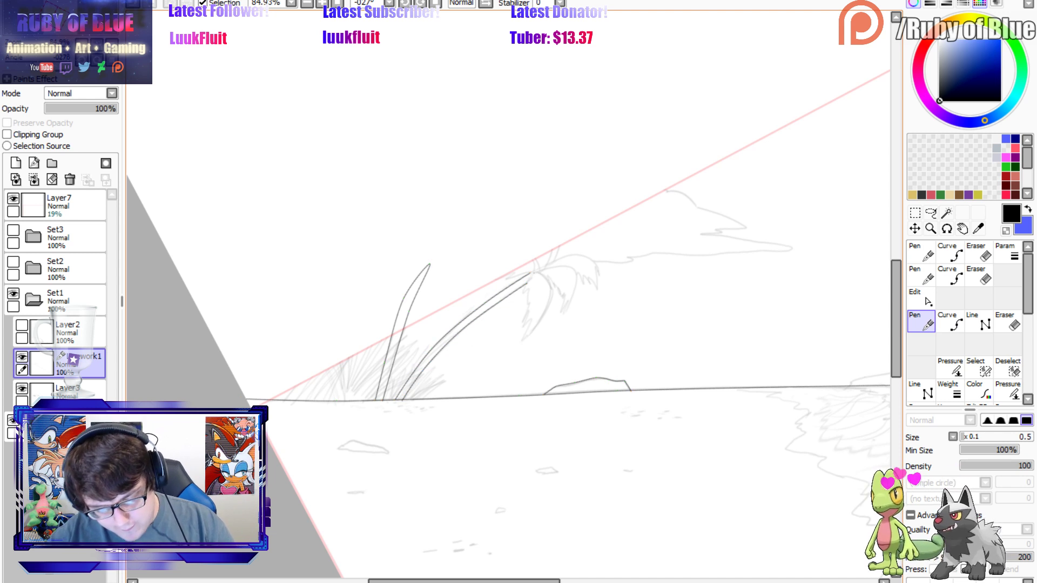
{"action": "left_click_drag", "start_coordinate": [532, 275], "coordinate": [522, 340]}
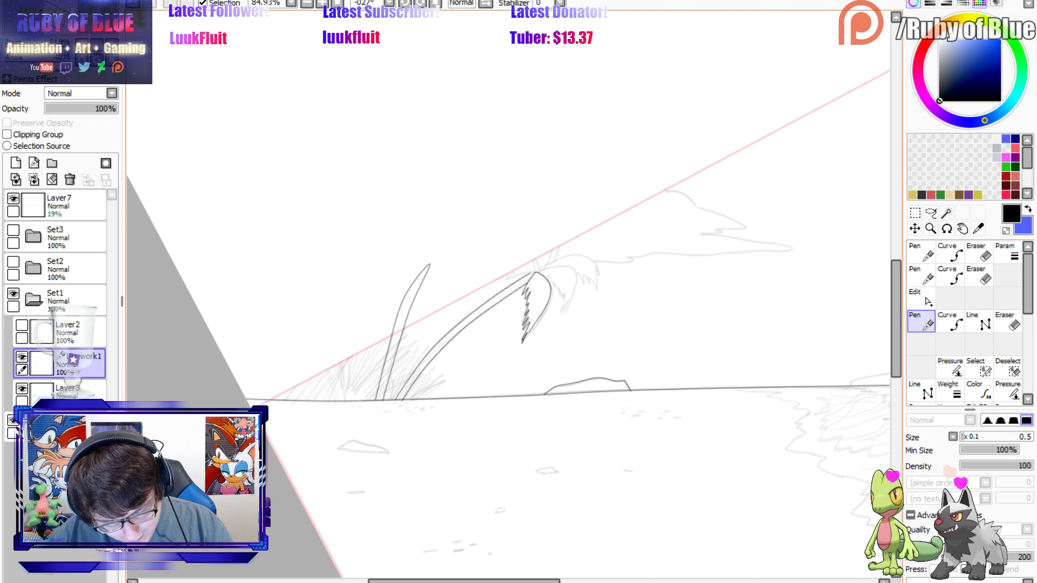
{"action": "key", "text": "c"}
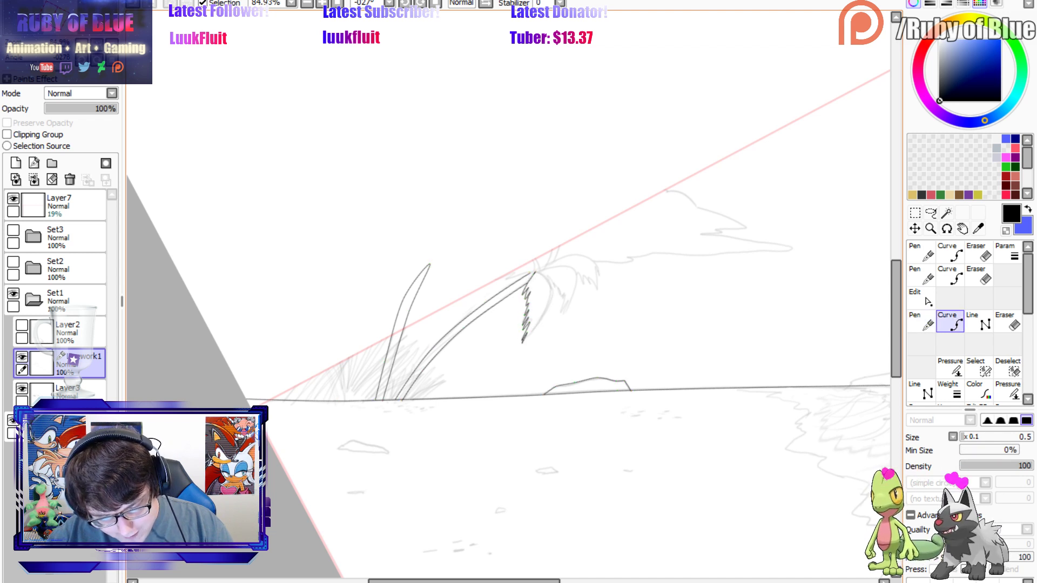
{"action": "key", "text": "n"}
{"action": "key", "text": "c"}
{"action": "left_click", "coordinate": [535, 272]}
{"action": "left_click", "coordinate": [552, 292]}
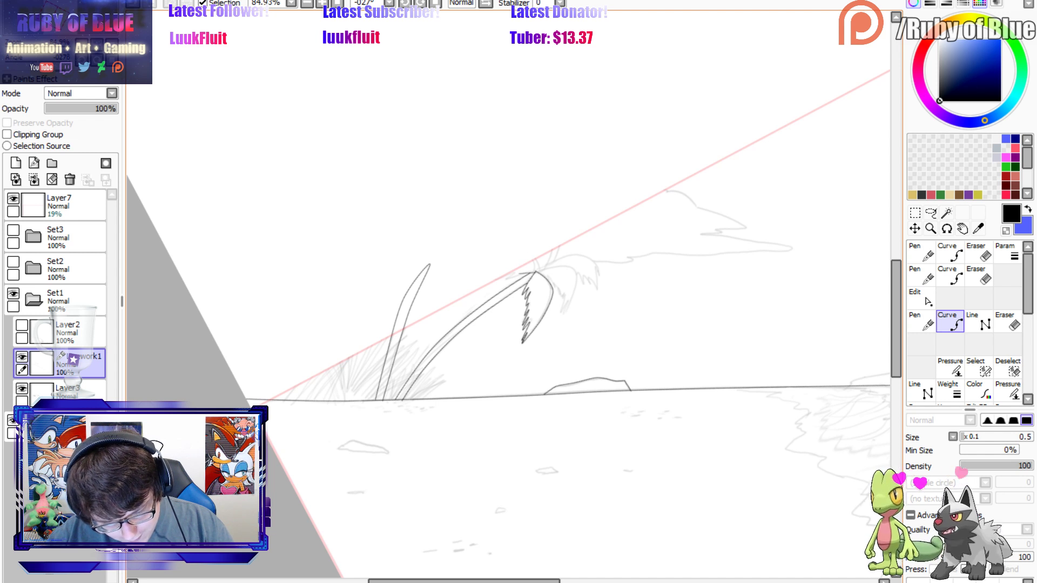
Draw the palm's short left-pointing frond with a jagged underside and close it at the crown.
{"action": "left_click", "coordinate": [507, 279]}
{"action": "key", "text": "n"}
{"action": "mouse_move", "coordinate": [517, 272]}
{"action": "left_mouse_down"}
{"action": "mouse_move", "coordinate": [493, 271]}
{"action": "mouse_move", "coordinate": [528, 253]}
{"action": "left_mouse_up"}
{"action": "key", "text": "c"}
{"action": "left_click", "coordinate": [528, 253]}
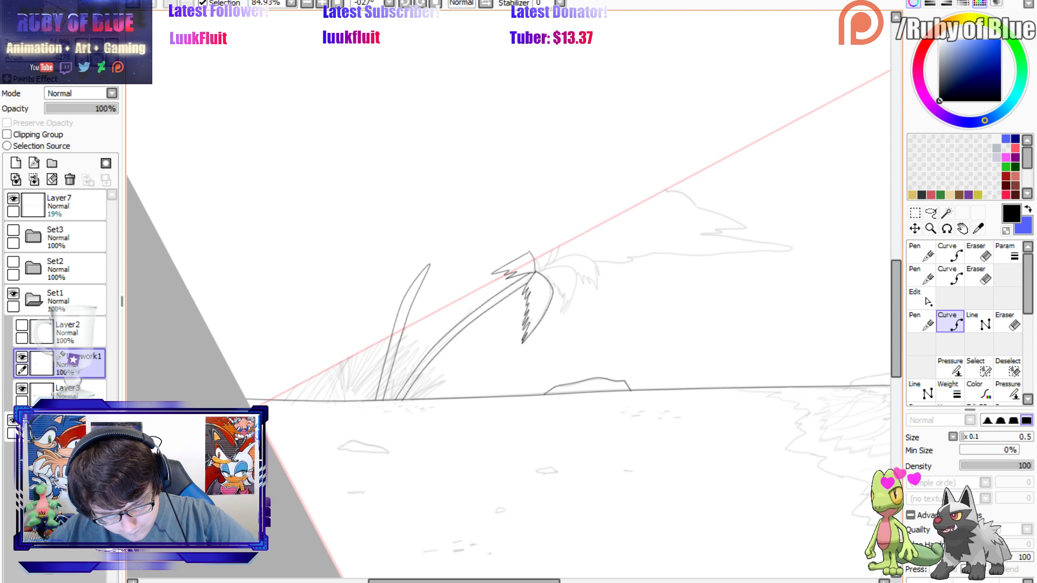
{"action": "left_click", "coordinate": [535, 270]}
Draw the middle right frond as a curve arching down from the crown, with a jagged underside.
{"action": "left_click", "coordinate": [561, 267]}
{"action": "left_click", "coordinate": [574, 272]}
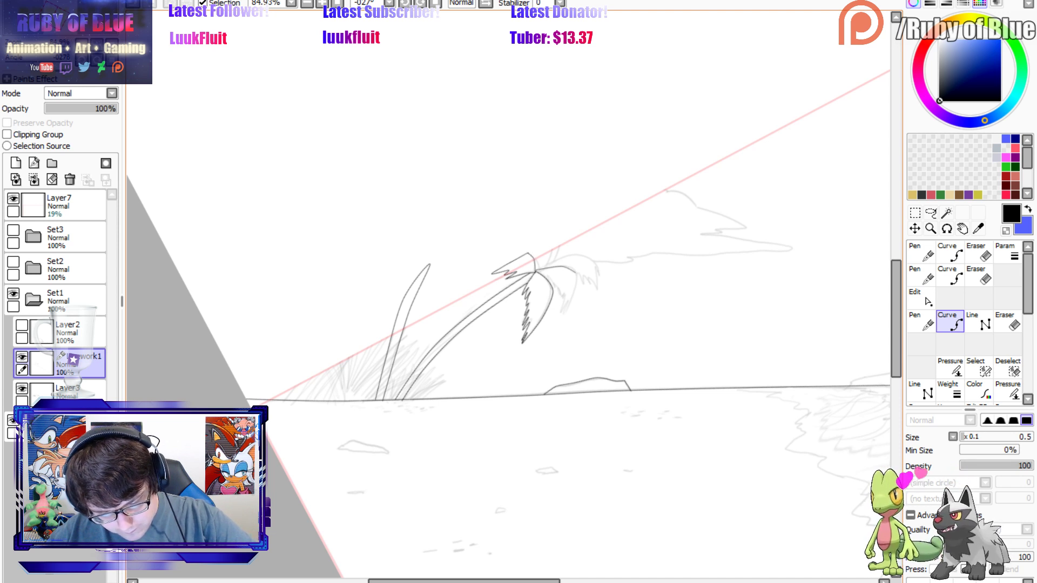
{"action": "left_click", "coordinate": [577, 281]}
{"action": "double_click", "coordinate": [565, 314]}
{"action": "key", "text": "n"}
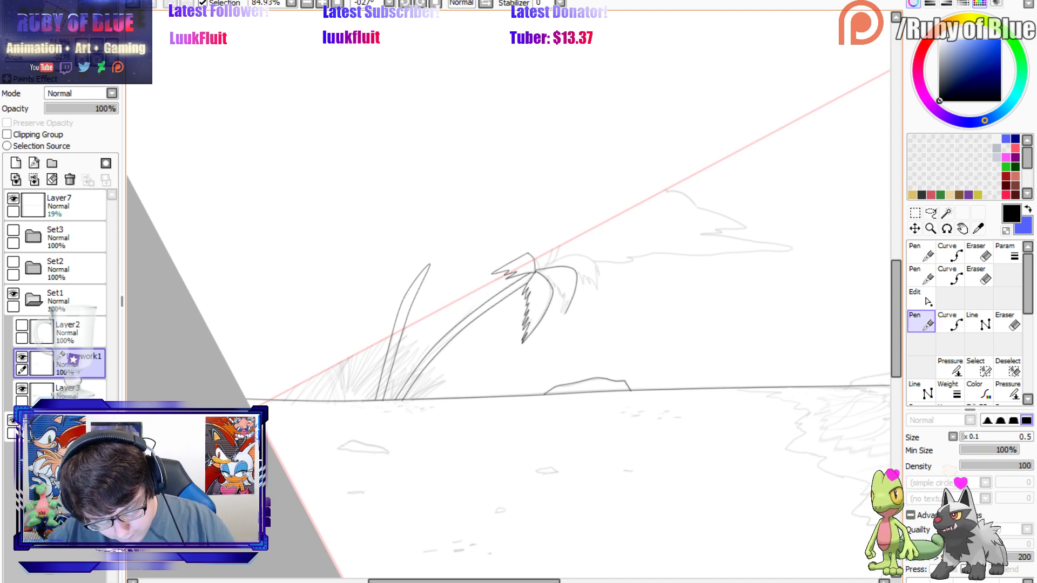
{"action": "left_click_drag", "start_coordinate": [545, 279], "coordinate": [568, 315]}
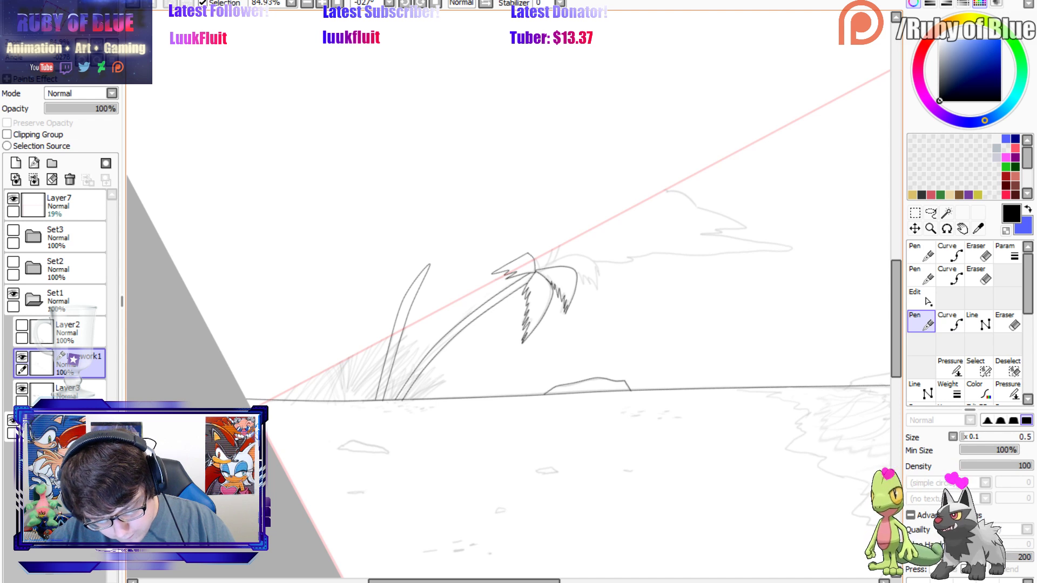
Draw the outermost right frond arching from the crown, and add its jagged inner edge.
{"action": "key", "text": "c"}
{"action": "left_click", "coordinate": [536, 270]}
{"action": "key", "text": "n"}
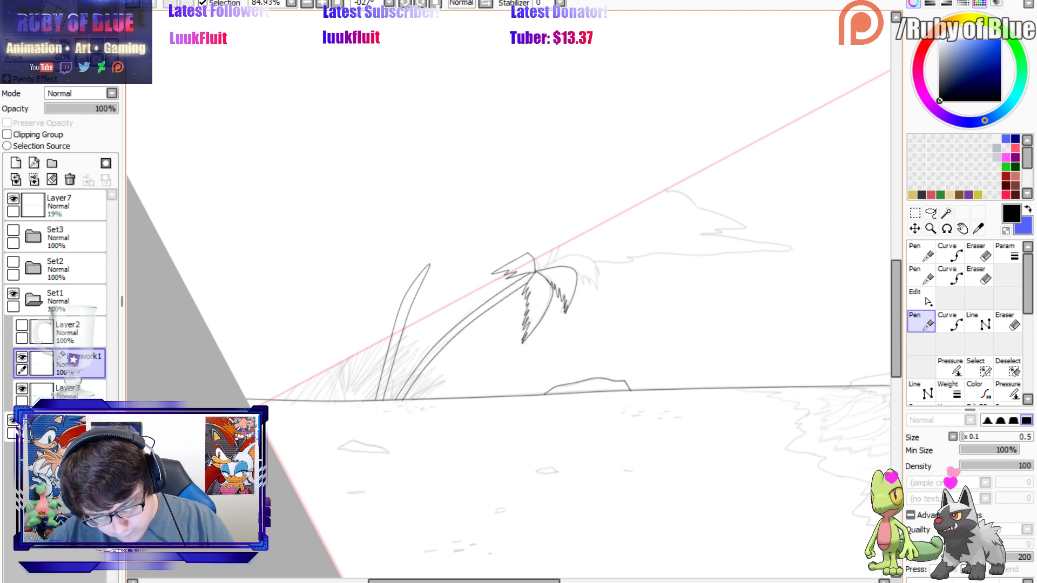
{"action": "key", "text": "c"}
{"action": "left_click", "coordinate": [536, 270]}
{"action": "left_click", "coordinate": [564, 257]}
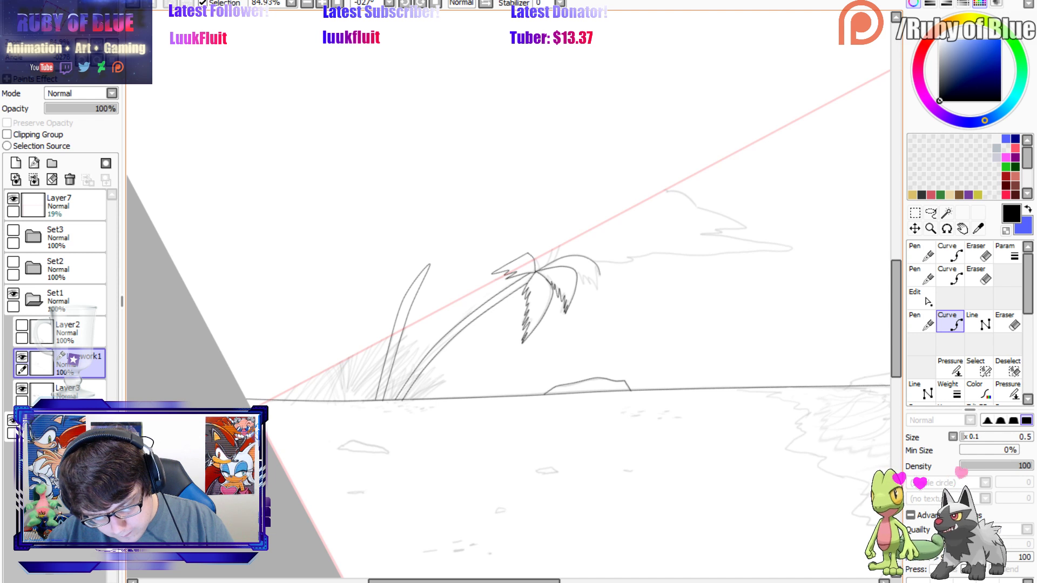
{"action": "double_click", "coordinate": [597, 289]}
{"action": "key", "text": "n"}
{"action": "left_click_drag", "start_coordinate": [578, 275], "coordinate": [597, 290]}
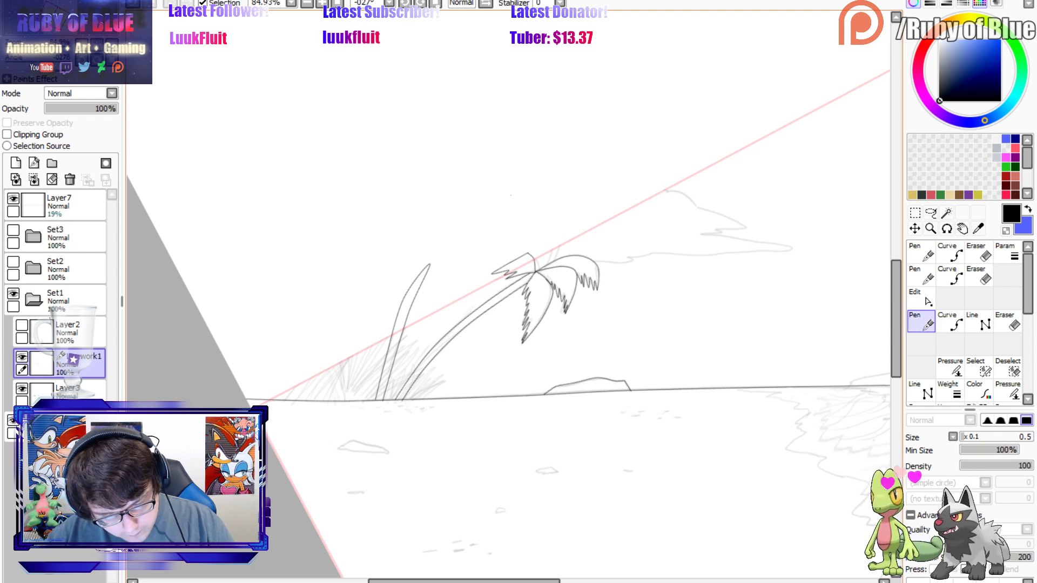
Draw the small upright fronds at the top of the palm's crown, above the frame edge.
{"action": "key", "text": "n"}
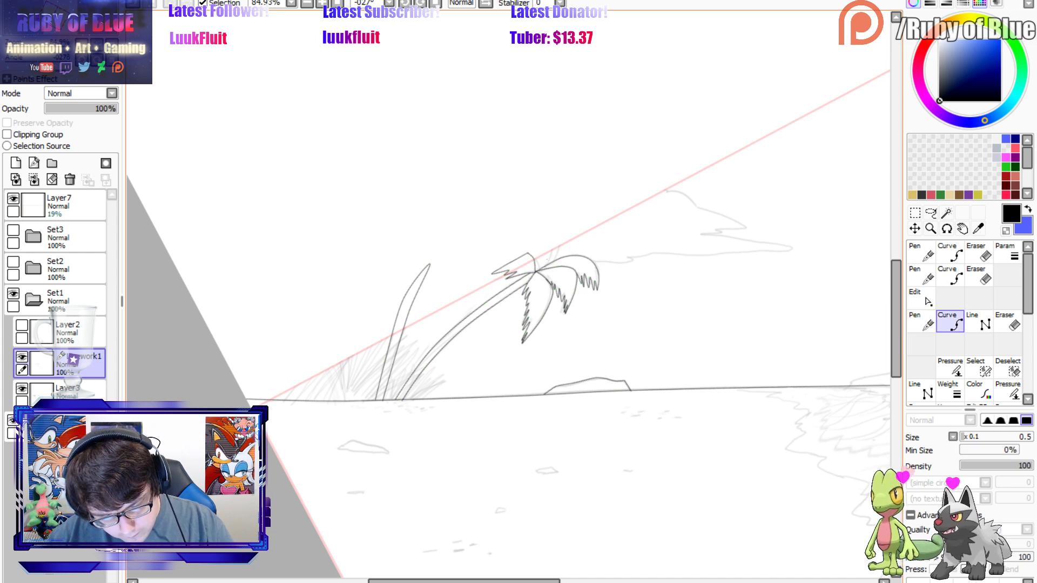
{"action": "key", "text": "n"}
{"action": "mouse_move", "coordinate": [545, 263]}
{"action": "left_mouse_down"}
{"action": "mouse_move", "coordinate": [542, 237]}
{"action": "mouse_move", "coordinate": [528, 251]}
{"action": "mouse_move", "coordinate": [559, 248]}
{"action": "mouse_move", "coordinate": [549, 239]}
{"action": "left_mouse_up"}
{"action": "key", "text": "ctrl+z"}
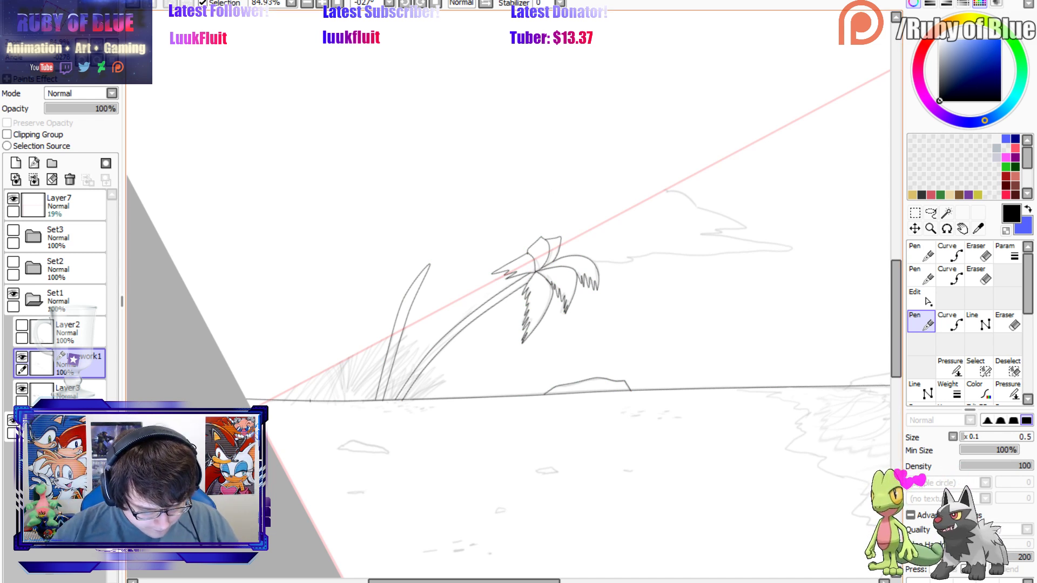
Draw the small rounded rock outline on the ground line, beside the grass at the scene's left edge.
{"action": "mouse_move", "coordinate": [310, 400]}
{"action": "left_mouse_down"}
{"action": "mouse_move", "coordinate": [298, 372]}
{"action": "mouse_move", "coordinate": [265, 397]}
{"action": "left_mouse_up"}
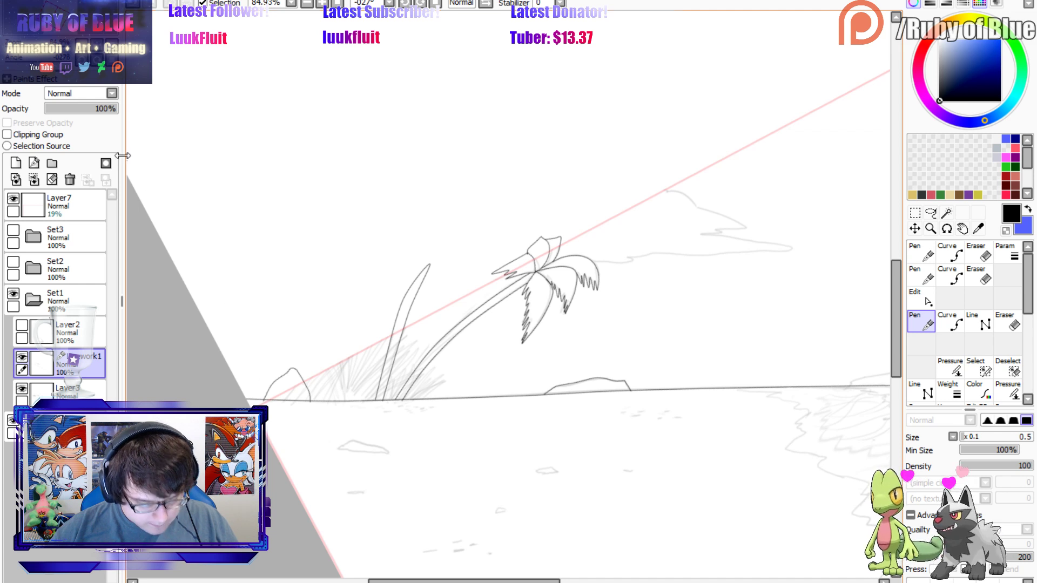
{"action": "left_click", "coordinate": [41, 25]}
{"action": "scroll", "coordinate": [40, 25], "scroll_direction": "down", "scroll_amount": 2}
{"action": "scroll", "coordinate": [40, 25], "scroll_direction": "up", "scroll_amount": 1}
{"action": "mouse_move", "coordinate": [41, 25]}
{"action": "left_mouse_down"}
{"action": "mouse_move", "coordinate": [41, 35]}
{"action": "mouse_move", "coordinate": [62, 24]}
{"action": "mouse_move", "coordinate": [38, 33]}
{"action": "mouse_move", "coordinate": [59, 41]}
{"action": "mouse_move", "coordinate": [50, 41]}
{"action": "mouse_move", "coordinate": [62, 25]}
{"action": "mouse_move", "coordinate": [55, 32]}
{"action": "left_mouse_up"}
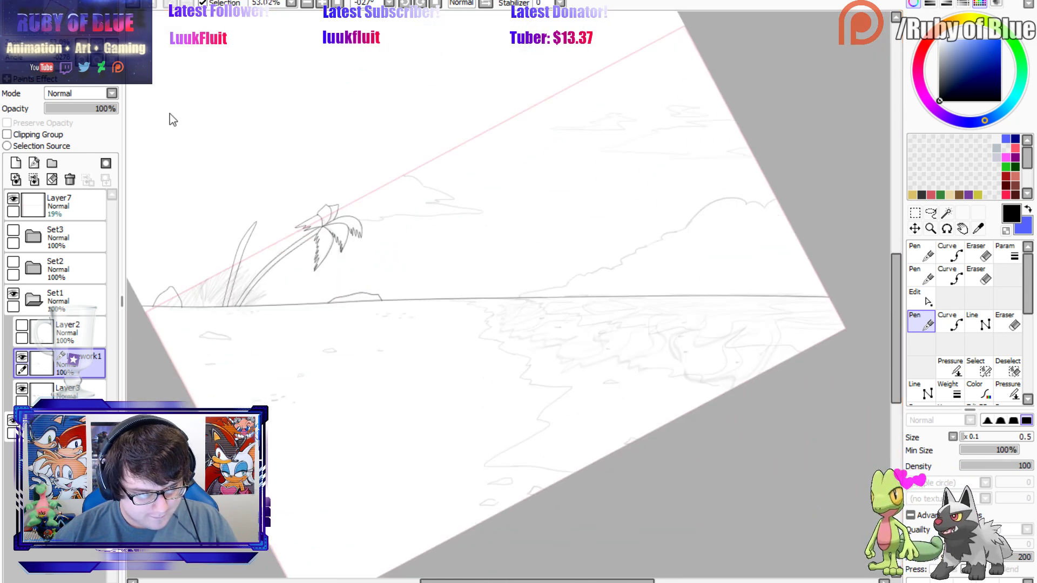
{"action": "left_click", "coordinate": [103, 241]}
{"action": "left_click", "coordinate": [32, 330]}
{"action": "left_click", "coordinate": [26, 311]}
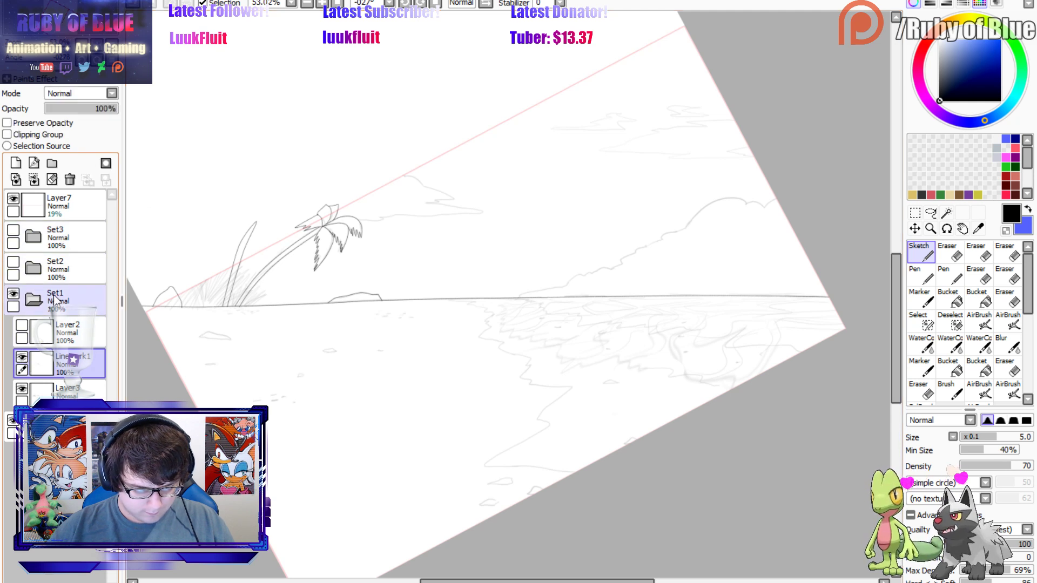
{"action": "left_click", "coordinate": [46, 23]}
{"action": "left_click", "coordinate": [35, 43]}
{"action": "scroll", "coordinate": [461, 203], "scroll_direction": "up", "scroll_amount": 5}
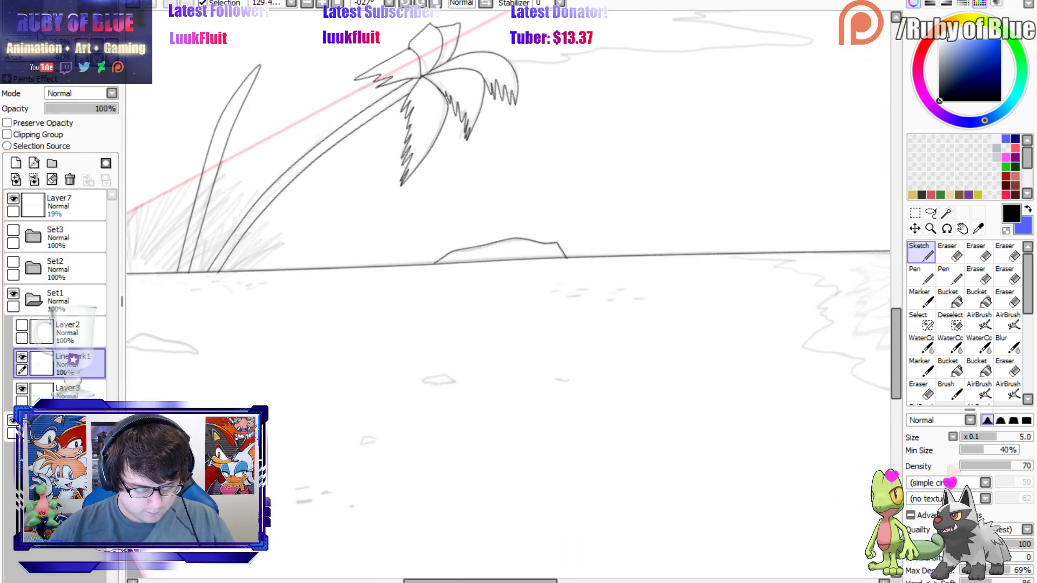
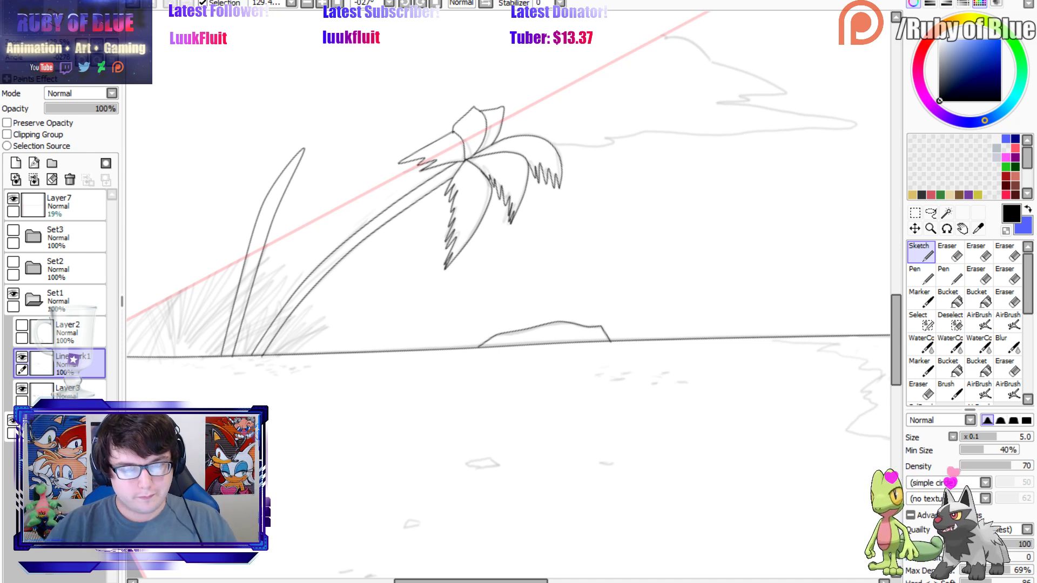
Collapse and hide the Set1 folder, and show and expand the Set2 folder.
{"action": "left_click_drag", "start_coordinate": [37, 52], "coordinate": [48, 31]}
{"action": "left_click", "coordinate": [35, 300]}
{"action": "left_click", "coordinate": [14, 293]}
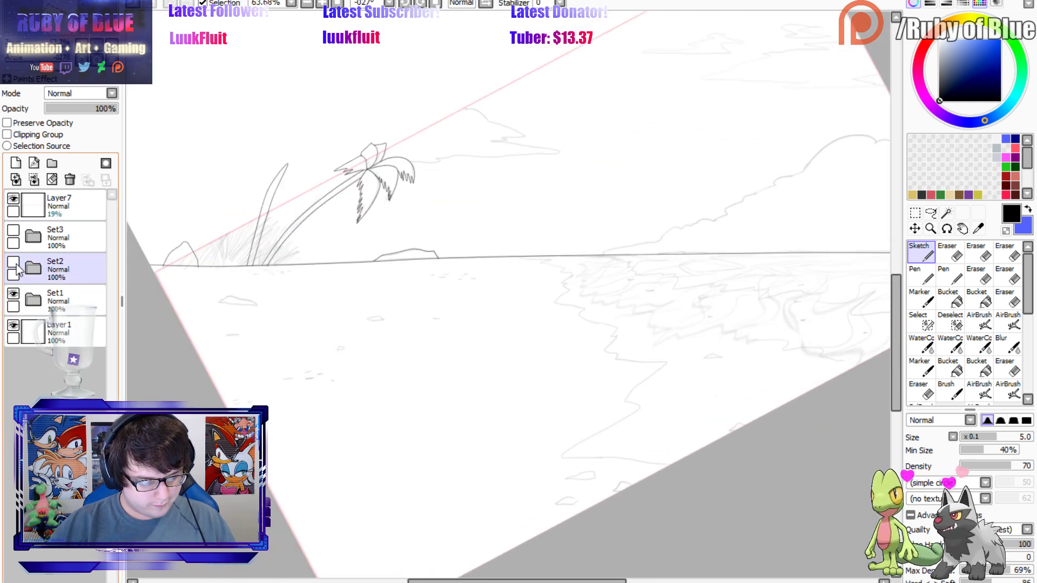
{"action": "left_click", "coordinate": [15, 263]}
{"action": "left_click", "coordinate": [26, 269]}
Hide Layer4 in Set2, lower Layer5's opacity to 26%, and add a new linework layer above it.
{"action": "left_click", "coordinate": [65, 299]}
{"action": "left_click", "coordinate": [21, 294]}
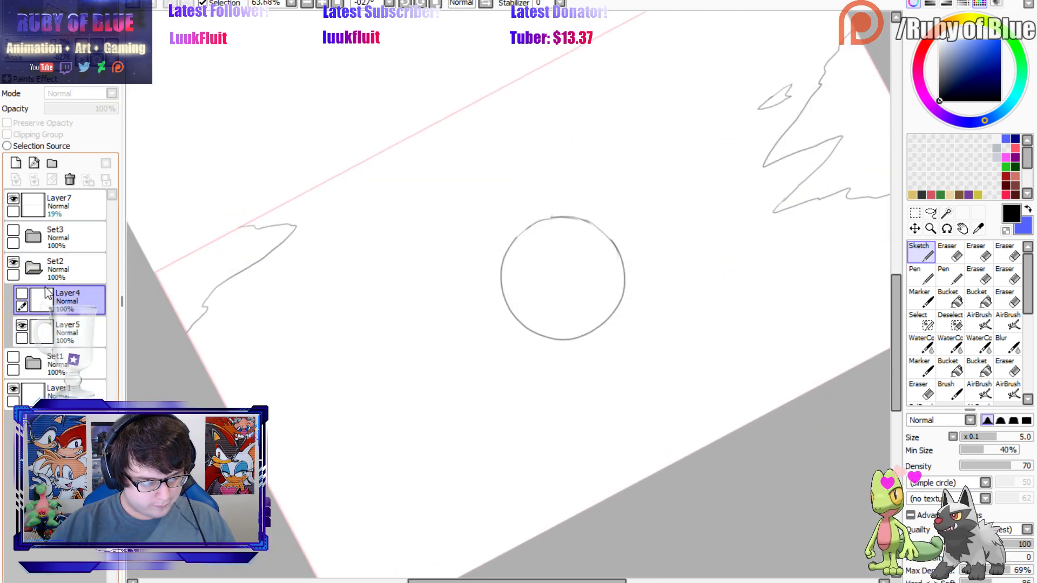
{"action": "left_click", "coordinate": [65, 330]}
{"action": "left_click", "coordinate": [62, 108]}
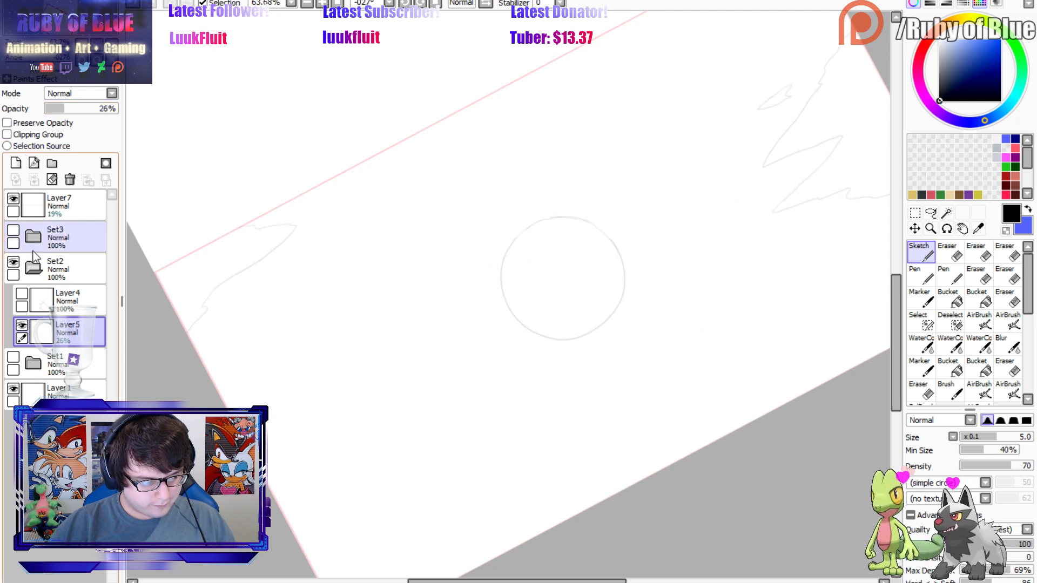
{"action": "left_click", "coordinate": [33, 163]}
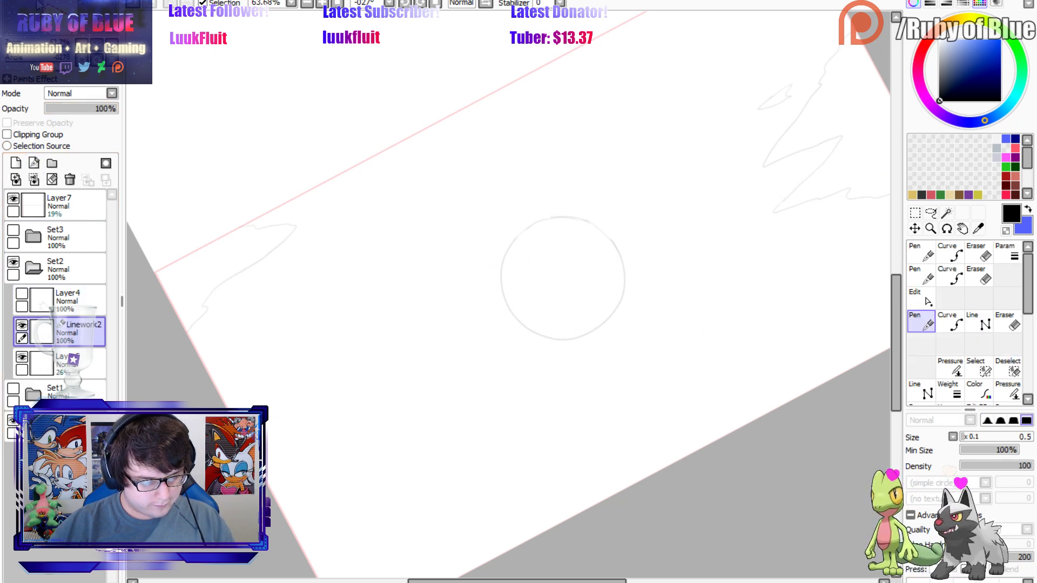
Trace the faded central circle with the Curve tool as one closed outline.
{"action": "left_click_drag", "start_coordinate": [562, 278], "coordinate": [419, 372]}
{"action": "left_click", "coordinate": [35, 40]}
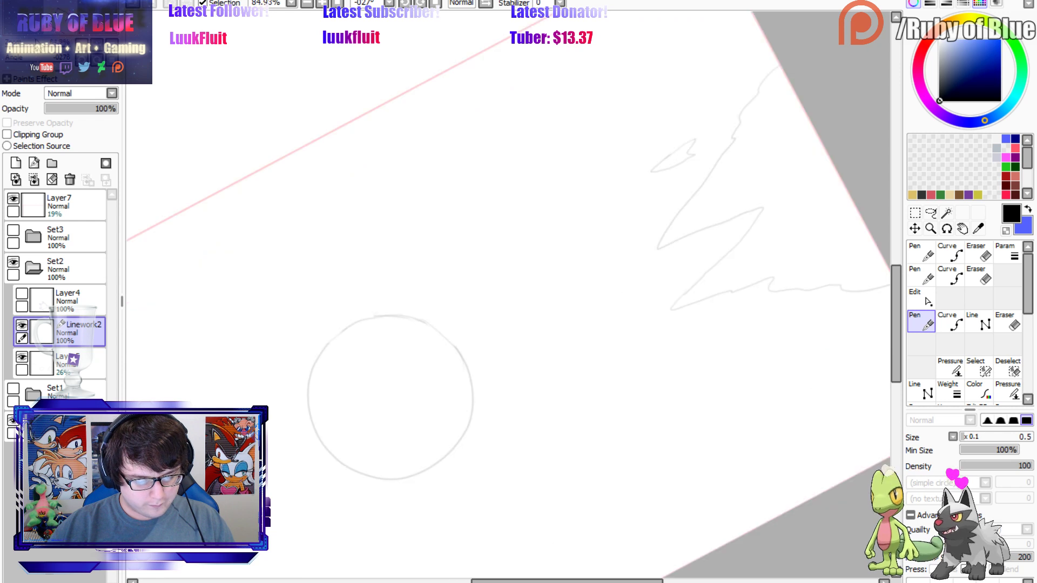
{"action": "left_click_drag", "start_coordinate": [38, 19], "coordinate": [42, 22]}
{"action": "key", "text": "c"}
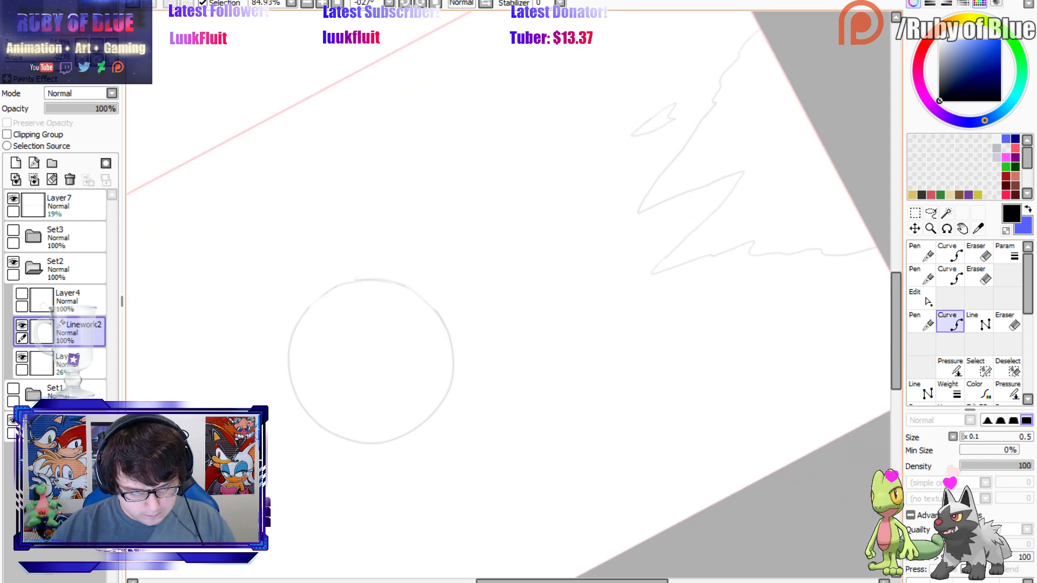
{"action": "left_click", "coordinate": [335, 288]}
{"action": "left_click", "coordinate": [296, 331]}
{"action": "left_click", "coordinate": [295, 393]}
{"action": "left_click", "coordinate": [336, 436]}
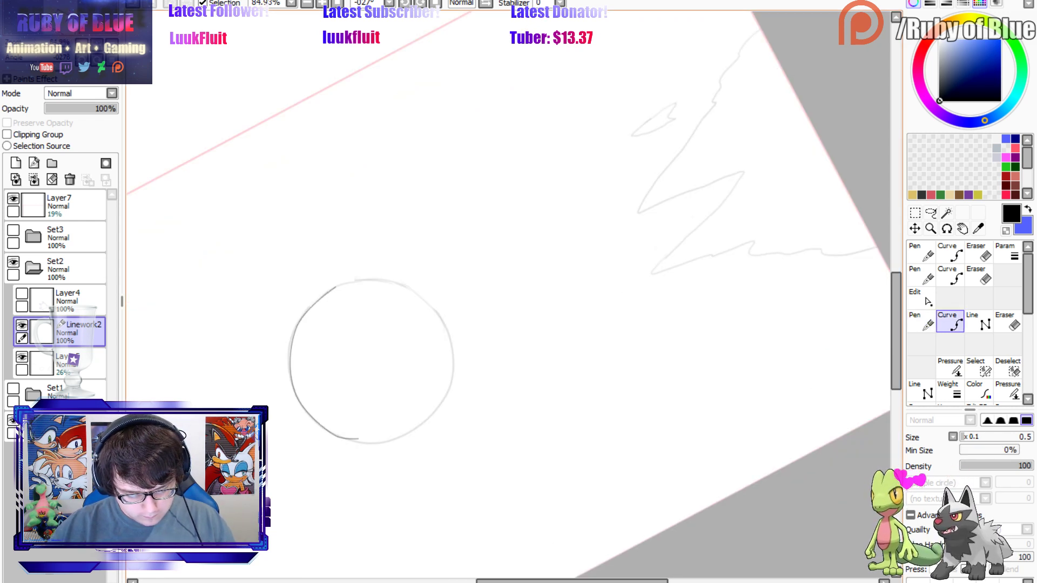
{"action": "left_click", "coordinate": [403, 436]}
{"action": "left_click", "coordinate": [448, 391]}
{"action": "left_click", "coordinate": [443, 322]}
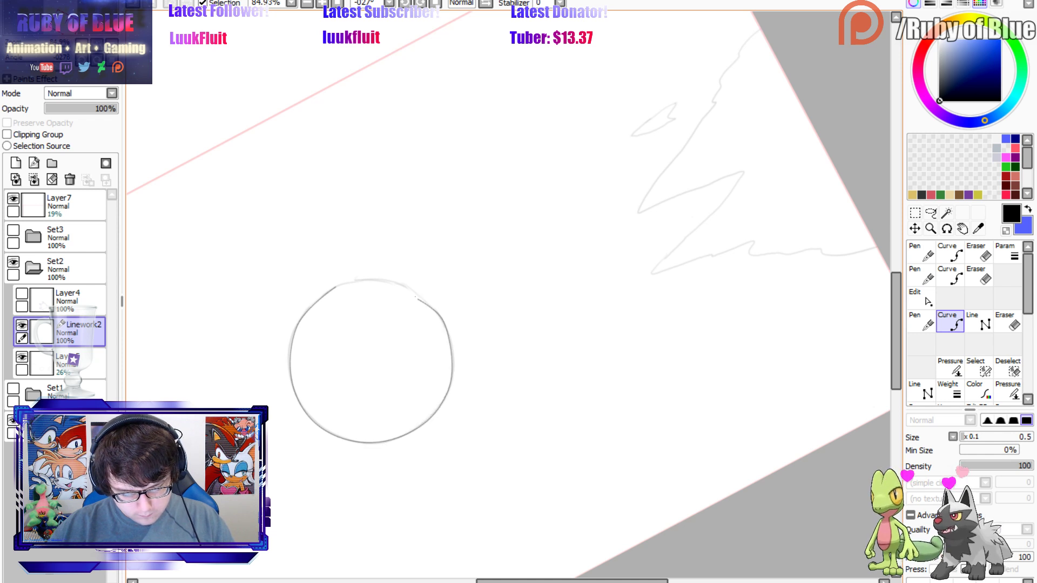
{"action": "left_click", "coordinate": [398, 284]}
{"action": "left_click", "coordinate": [336, 286]}
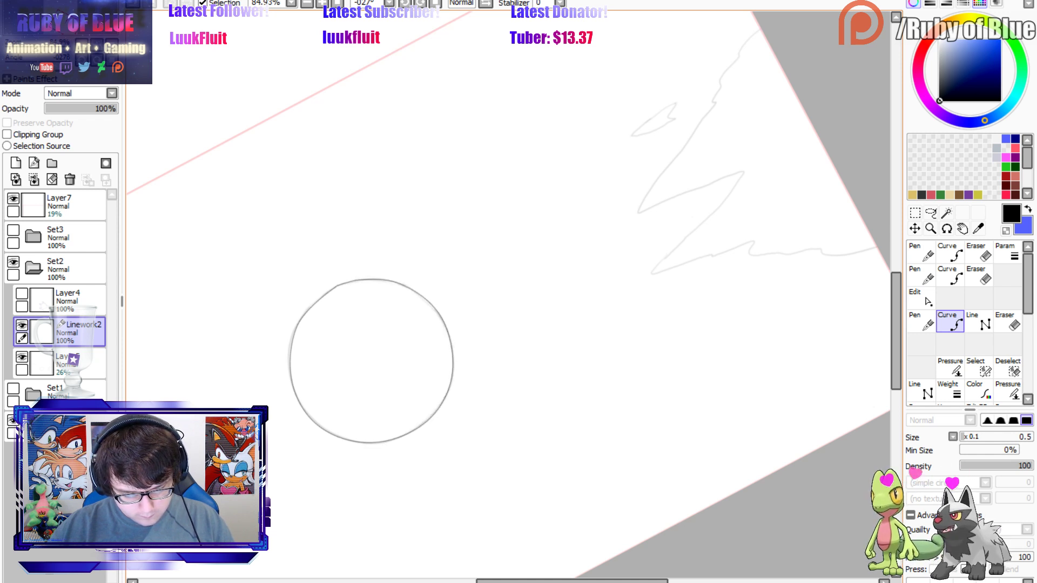
Adjust the control points on the circle's left side so the outline follows the sketch.
{"action": "key", "text": "n"}
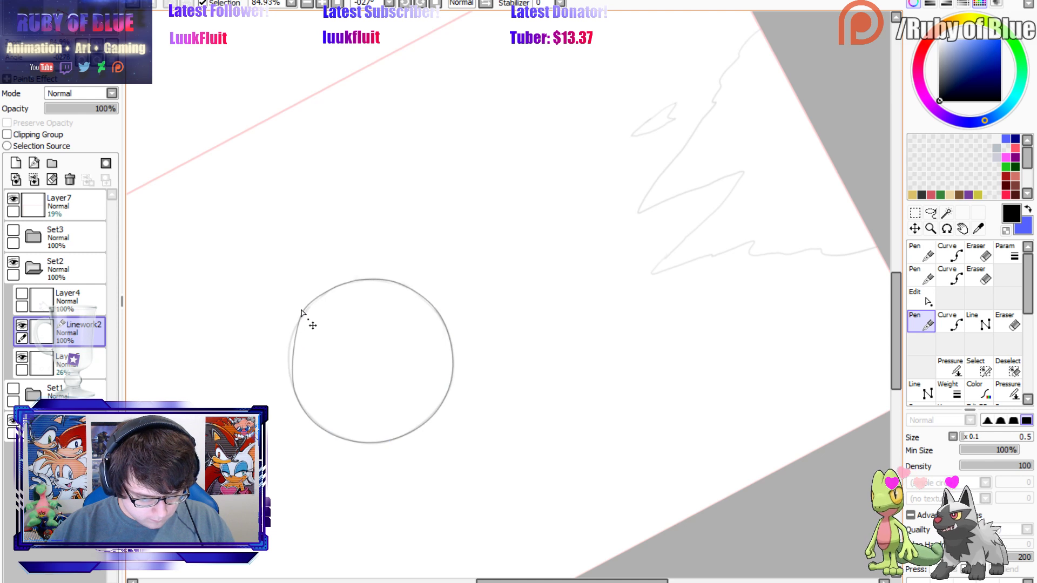
{"action": "left_click_drag", "start_coordinate": [292, 348], "coordinate": [298, 405]}
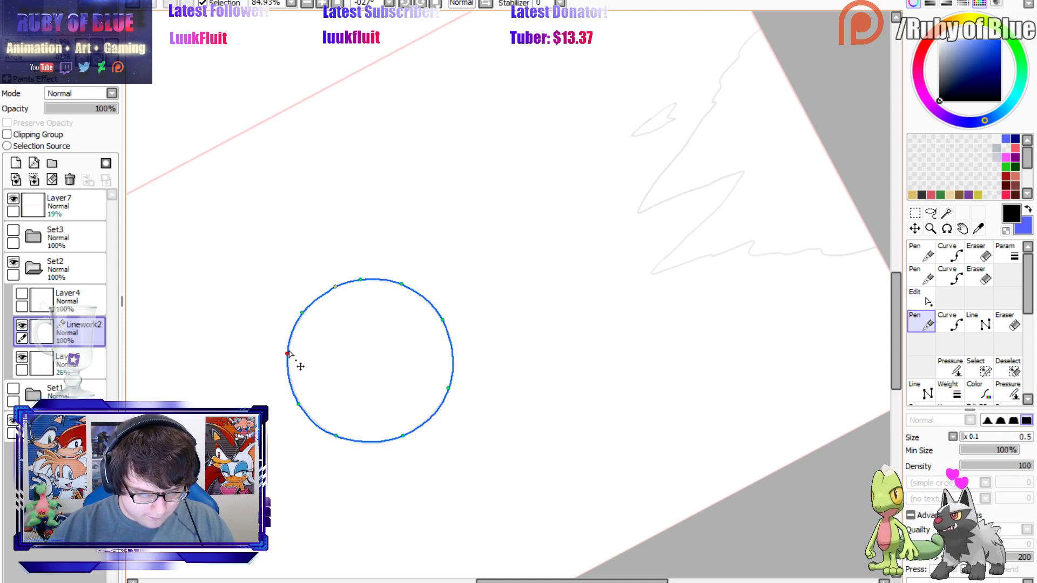
{"action": "left_click_drag", "start_coordinate": [301, 318], "coordinate": [297, 319]}
{"action": "left_click_drag", "start_coordinate": [290, 360], "coordinate": [288, 358]}
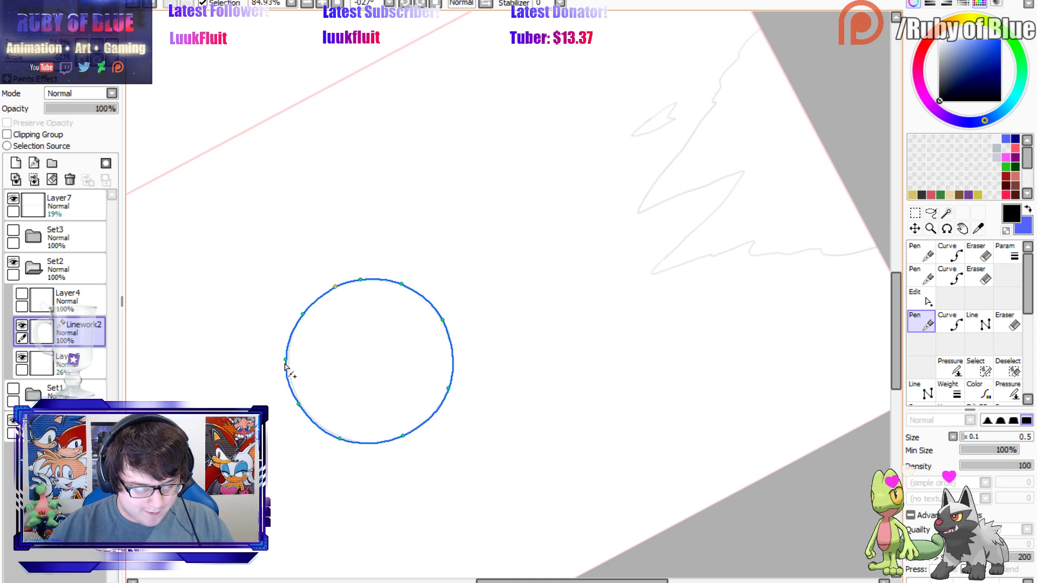
{"action": "left_click_drag", "start_coordinate": [286, 362], "coordinate": [290, 363]}
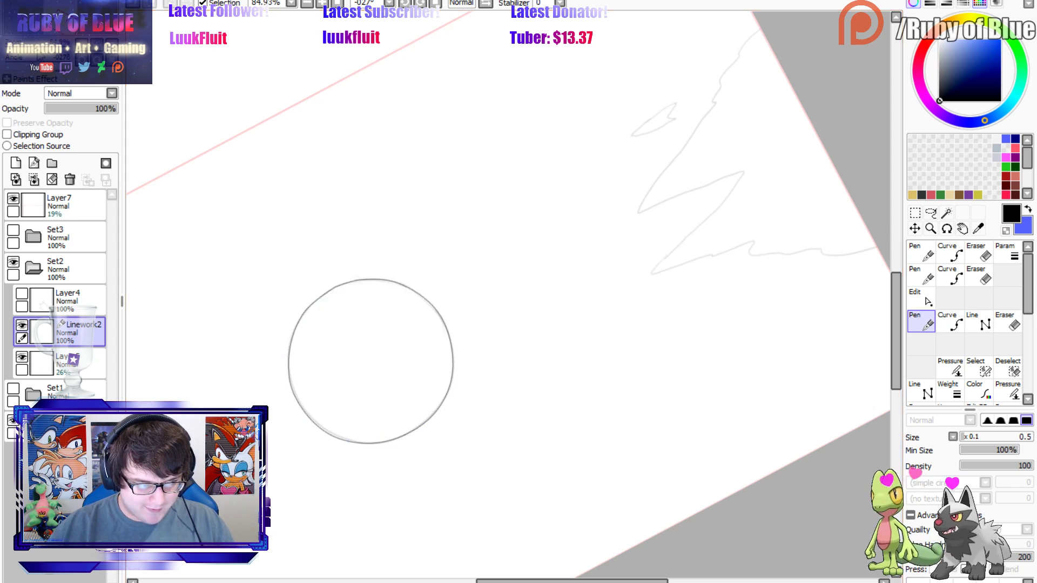
Straighten the canvas rotation, then collapse and hide the Set2 folder and show and expand Set3.
{"action": "left_click", "coordinate": [115, 58]}
{"action": "left_click", "coordinate": [51, 25]}
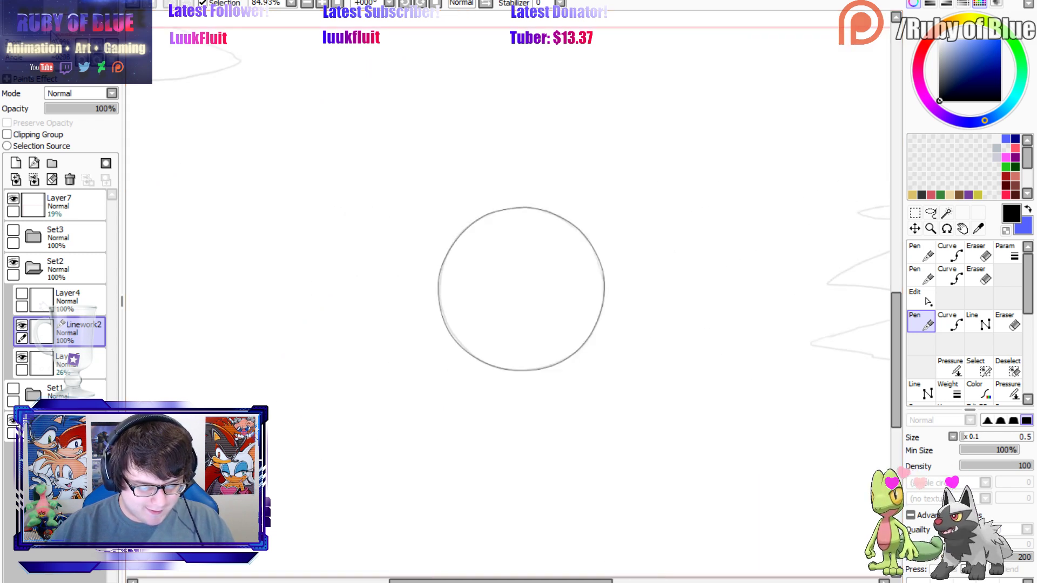
{"action": "left_click_drag", "start_coordinate": [45, 44], "coordinate": [34, 53]}
{"action": "left_click", "coordinate": [57, 25]}
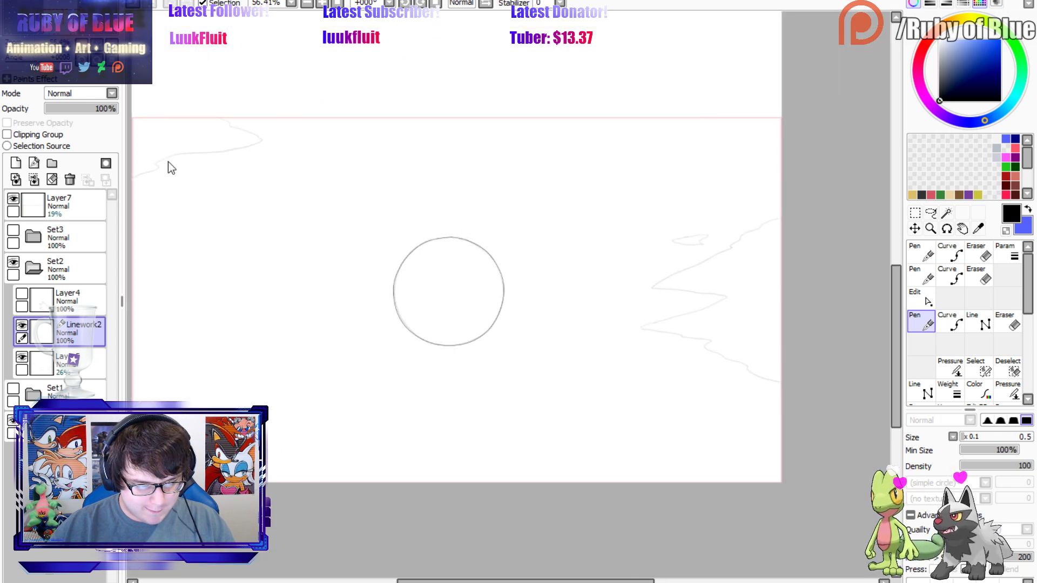
{"action": "left_click", "coordinate": [64, 270]}
{"action": "left_click", "coordinate": [37, 272]}
{"action": "left_click", "coordinate": [13, 262]}
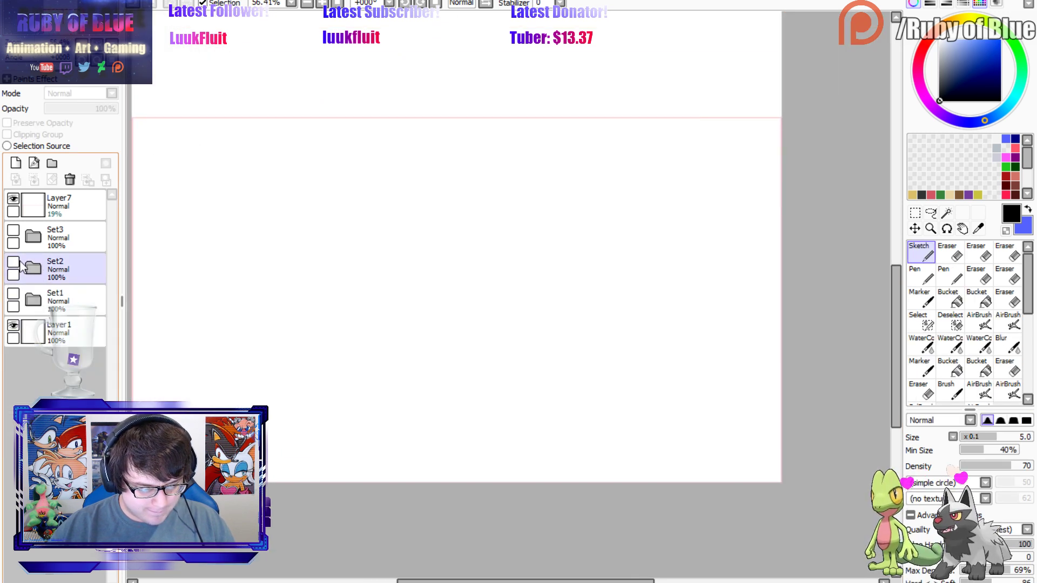
{"action": "left_click", "coordinate": [13, 243]}
{"action": "left_click", "coordinate": [13, 231]}
{"action": "left_click", "coordinate": [33, 237]}
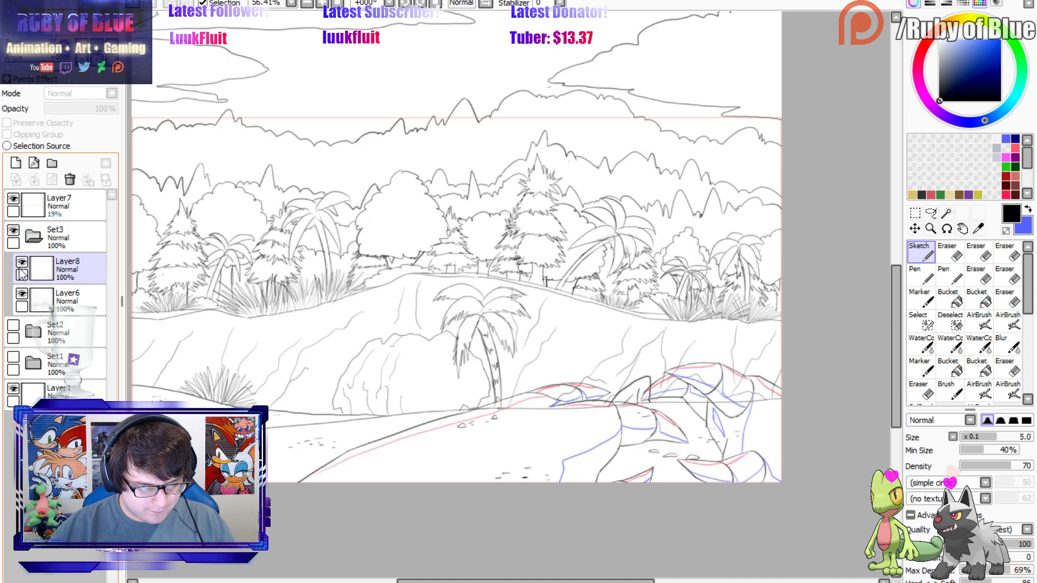
Hide Layer8 in Set3, lower Layer6's opacity to 26%, and add a new linework layer above it.
{"action": "left_click", "coordinate": [22, 262]}
{"action": "left_click", "coordinate": [40, 301]}
{"action": "left_click", "coordinate": [62, 108]}
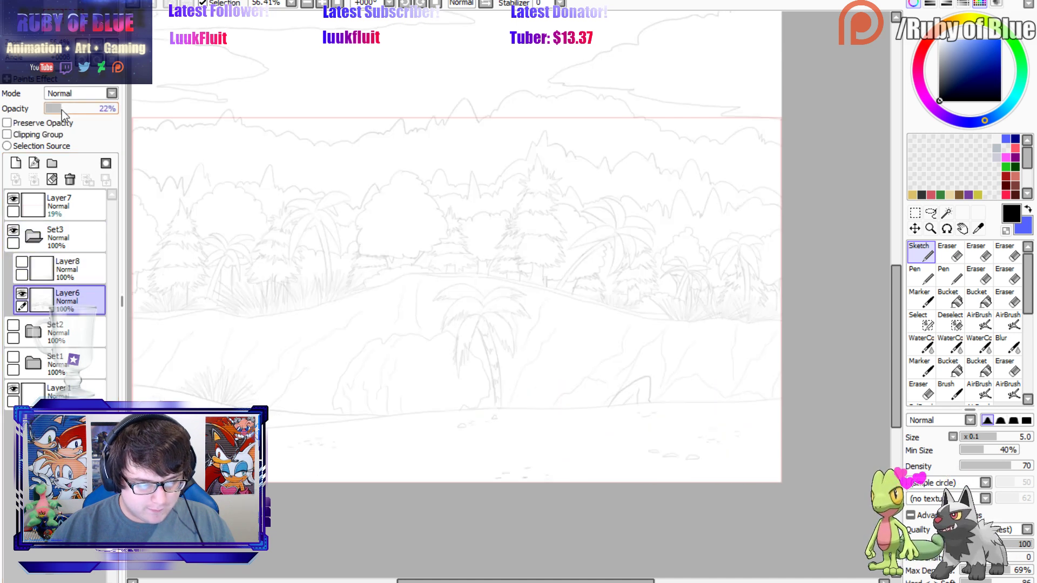
{"action": "left_click", "coordinate": [50, 164]}
Trace the foreground ground line with the Curve tool across the full width of the frame.
{"action": "left_click", "coordinate": [39, 33]}
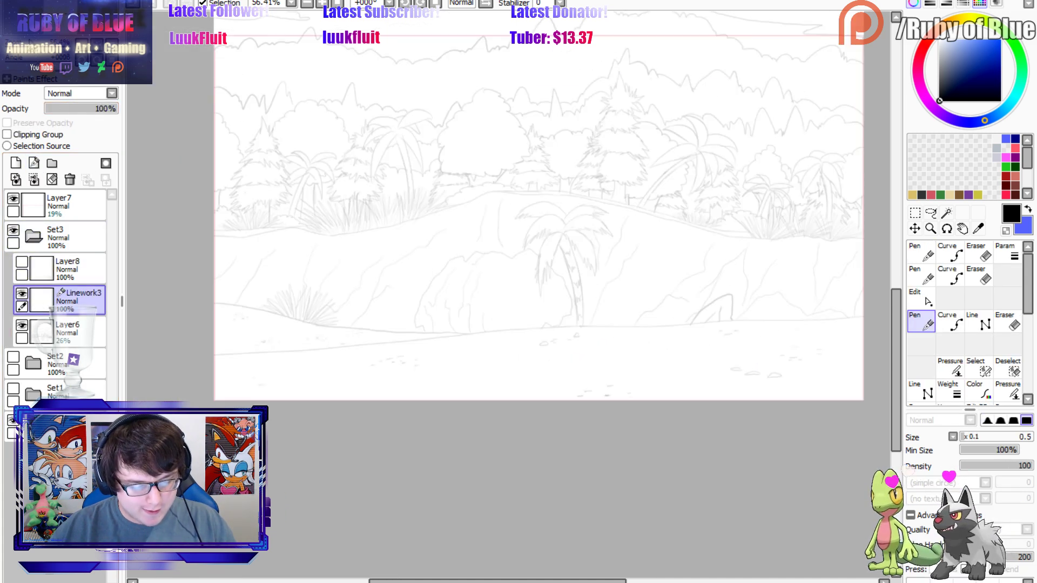
{"action": "left_click_drag", "start_coordinate": [30, 43], "coordinate": [35, 30]}
{"action": "left_click", "coordinate": [949, 321]}
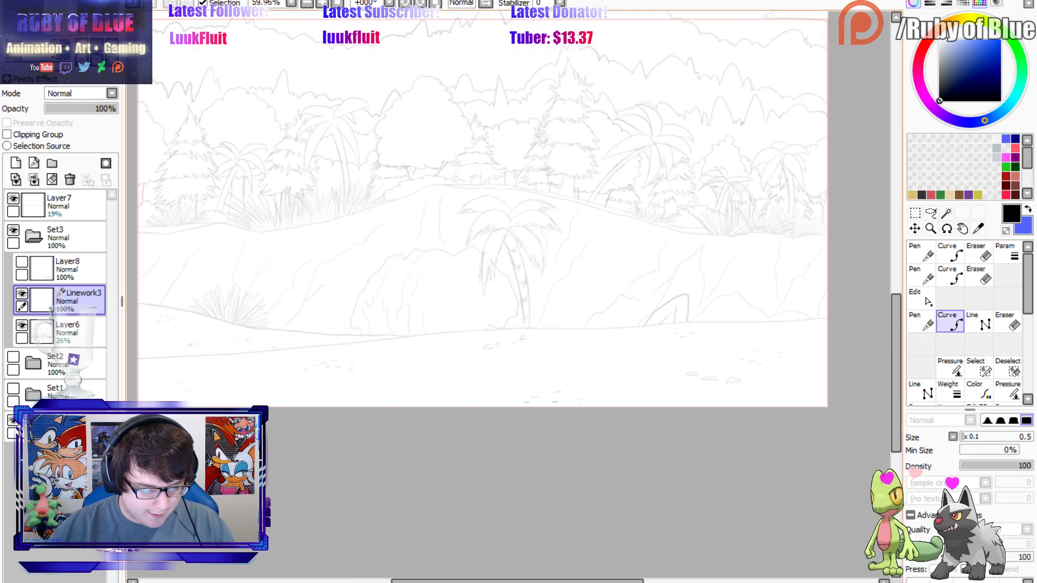
{"action": "left_click", "coordinate": [137, 360]}
{"action": "left_click", "coordinate": [243, 353]}
{"action": "left_click", "coordinate": [468, 330]}
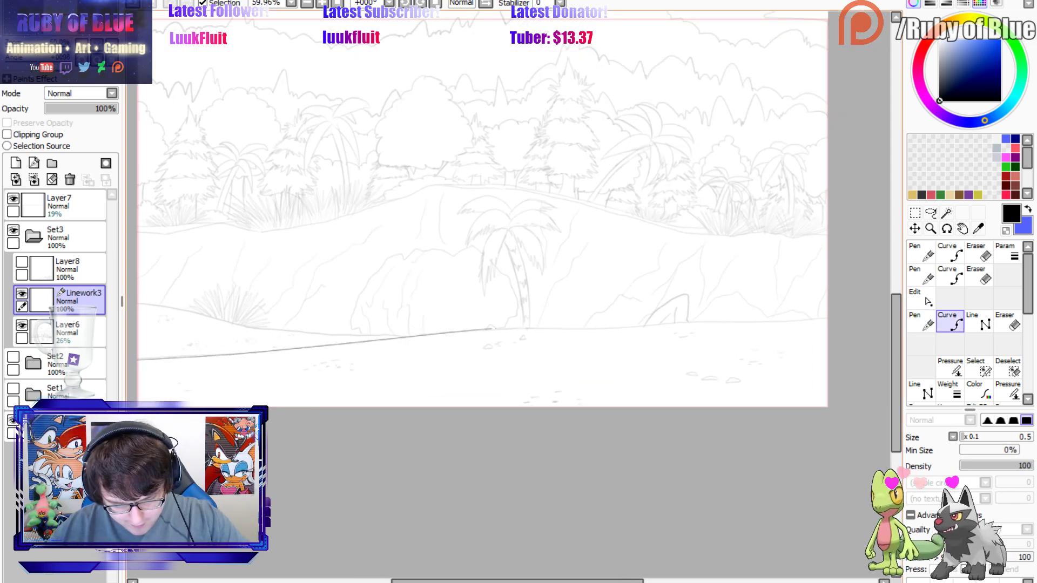
{"action": "left_click", "coordinate": [606, 329]}
{"action": "left_click", "coordinate": [701, 321]}
{"action": "left_click", "coordinate": [789, 321]}
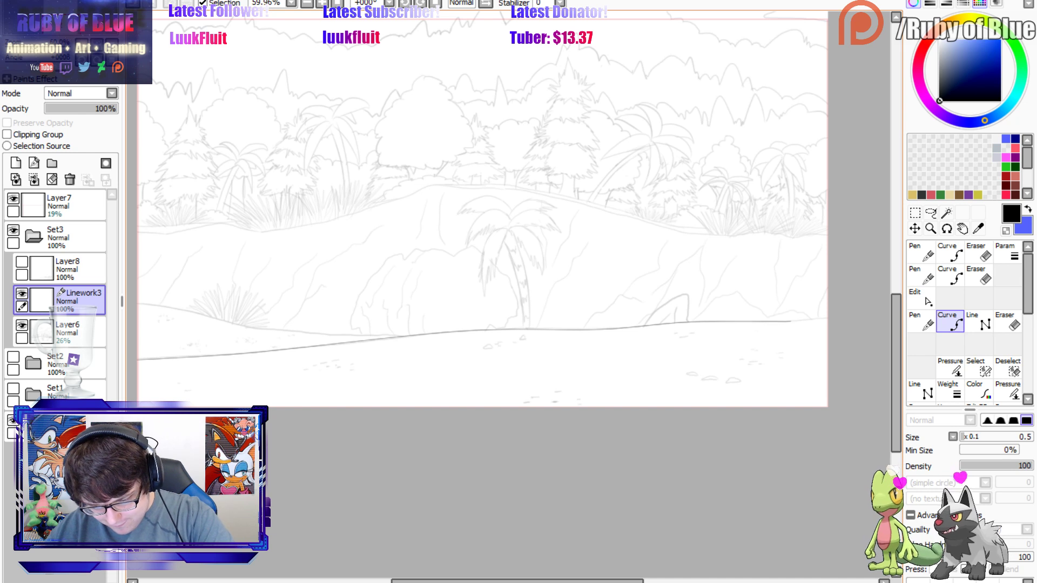
{"action": "key", "text": "ctrl"}
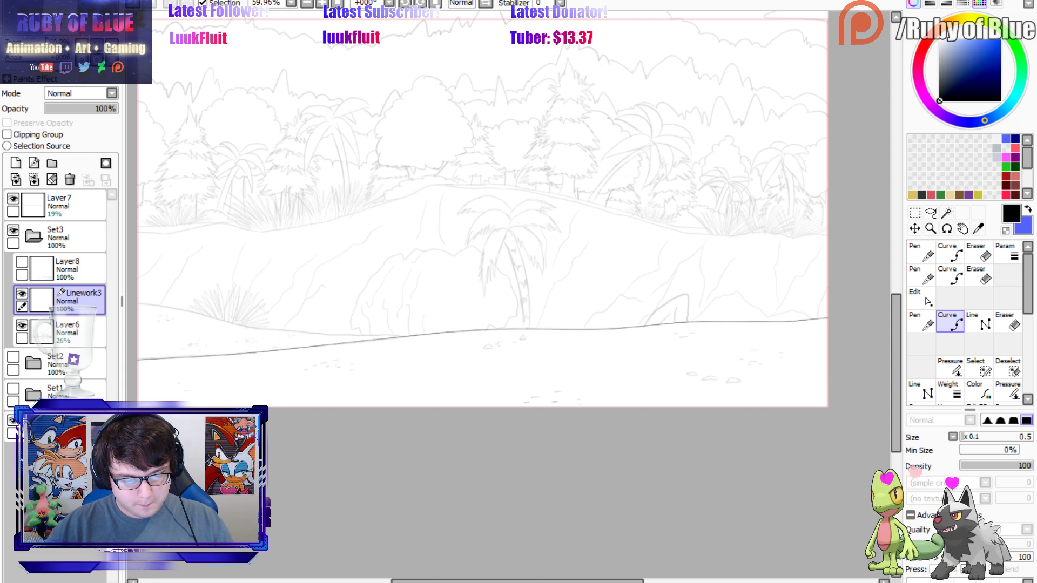
Trace the pointed rock standing on the ground line right of the palm with the Curve tool.
{"action": "left_click", "coordinate": [47, 14]}
{"action": "left_click", "coordinate": [51, 34]}
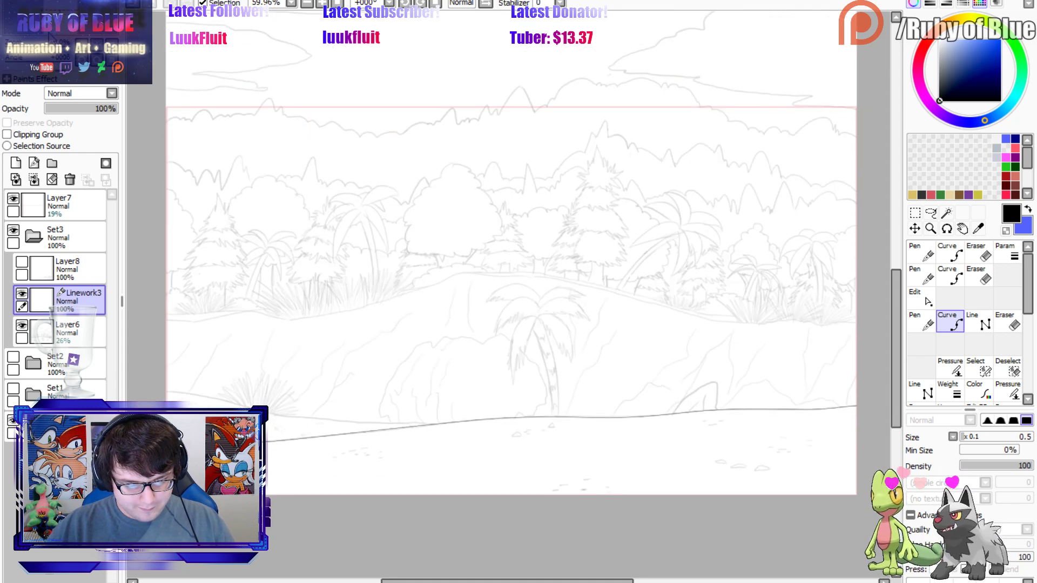
{"action": "left_click_drag", "start_coordinate": [50, 33], "coordinate": [73, 32]}
{"action": "left_click", "coordinate": [921, 321]}
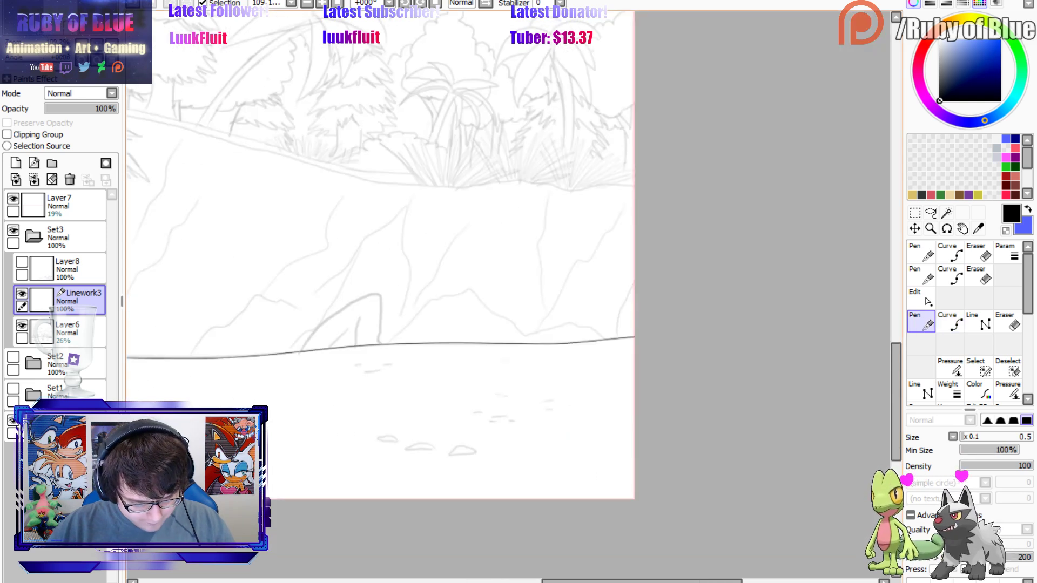
{"action": "left_click", "coordinate": [950, 322]}
{"action": "left_click", "coordinate": [301, 351]}
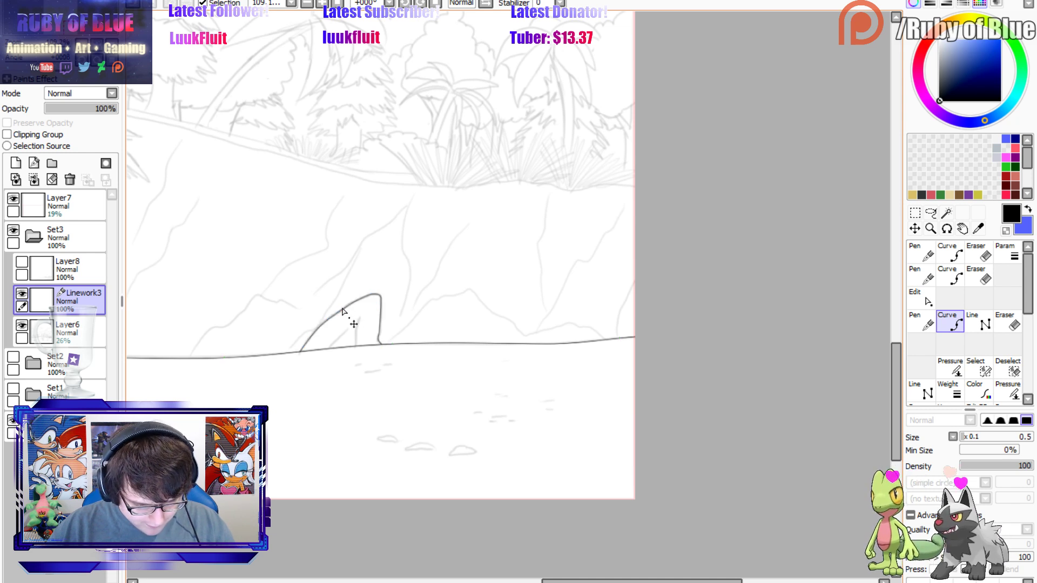
Trace the sloping bank below the grass tuft as a curve from the left frame edge down to the ground line.
{"action": "left_click_drag", "start_coordinate": [641, 581], "coordinate": [398, 581]}
{"action": "left_click", "coordinate": [294, 310]}
{"action": "left_click", "coordinate": [358, 318]}
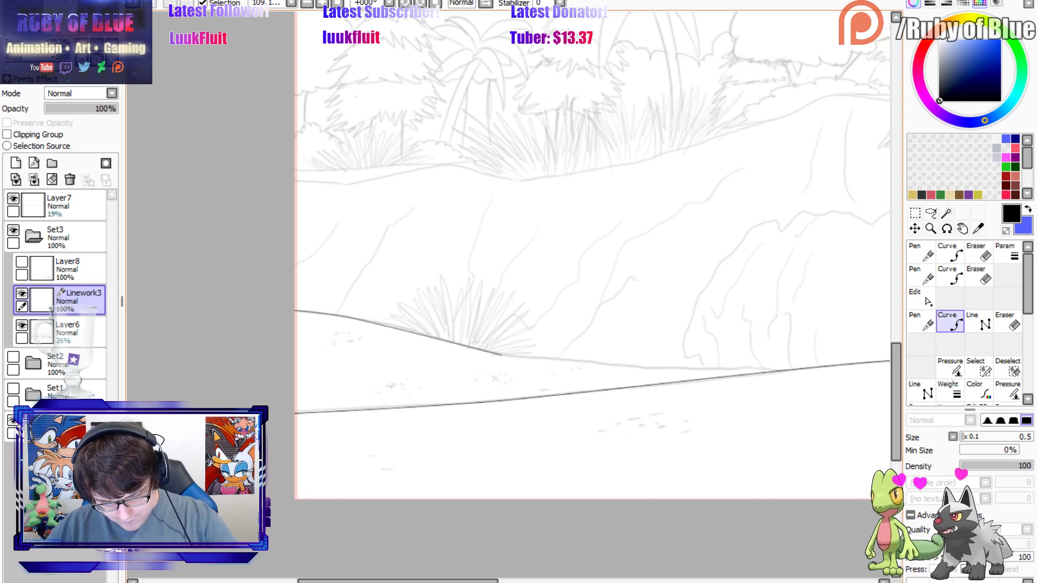
{"action": "left_click", "coordinate": [540, 360]}
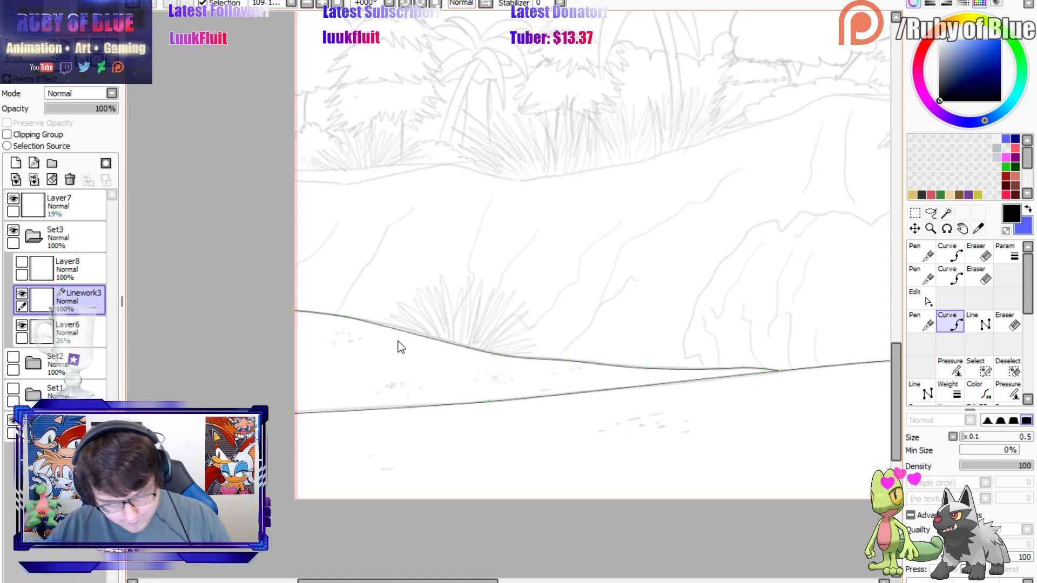
Ink the foreground palm's two lower drooping fronds with curved spines and jagged pen-drawn leaf edges, and set the Eraser size to 10.
{"action": "mouse_move", "coordinate": [810, 324]}
{"action": "left_mouse_down"}
{"action": "mouse_move", "coordinate": [423, 385]}
{"action": "mouse_move", "coordinate": [349, 370]}
{"action": "mouse_move", "coordinate": [423, 385]}
{"action": "mouse_move", "coordinate": [189, 408]}
{"action": "left_mouse_up"}
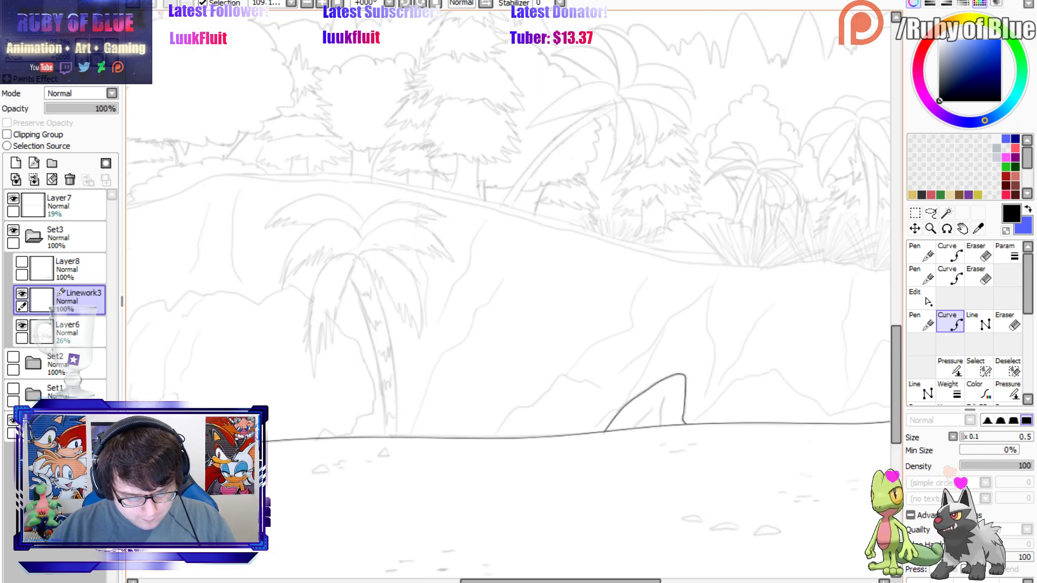
{"action": "left_click", "coordinate": [337, 256]}
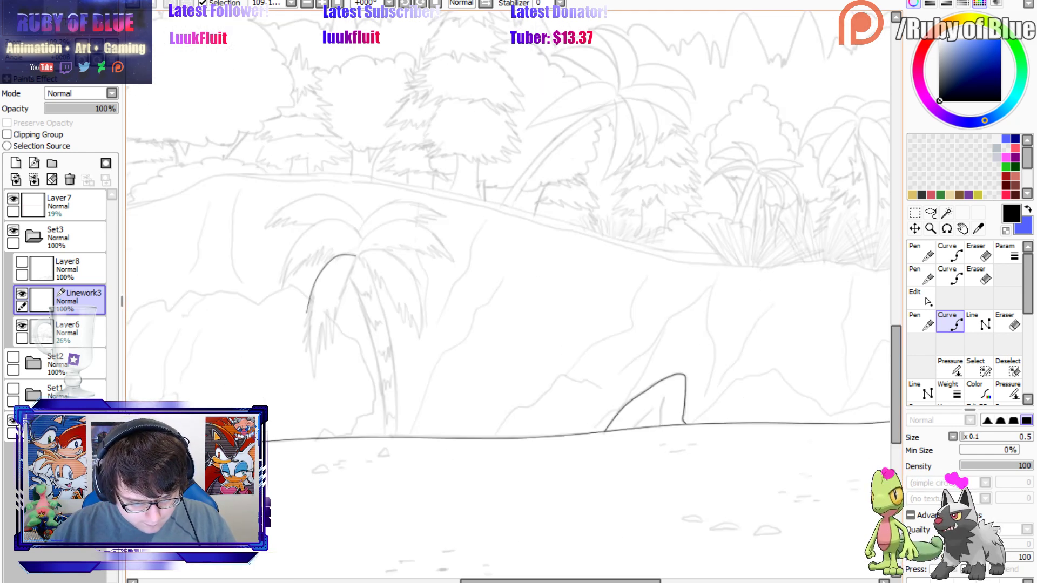
{"action": "key", "text": "e"}
{"action": "left_click_drag", "start_coordinate": [307, 307], "coordinate": [300, 338]}
{"action": "key", "text": "n"}
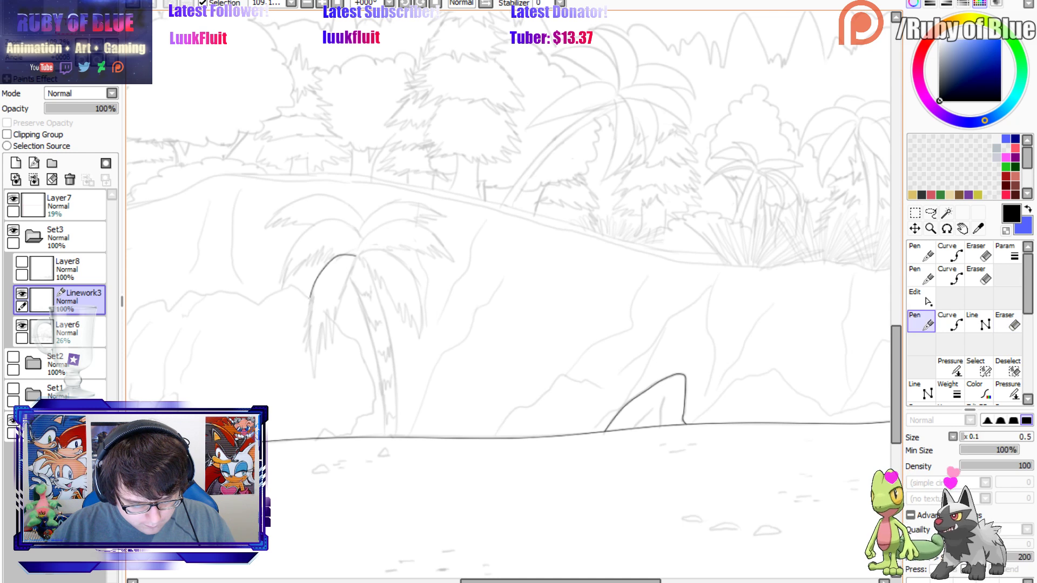
{"action": "mouse_move", "coordinate": [314, 293]}
{"action": "left_mouse_down"}
{"action": "mouse_move", "coordinate": [304, 332]}
{"action": "mouse_move", "coordinate": [316, 381]}
{"action": "mouse_move", "coordinate": [344, 286]}
{"action": "mouse_move", "coordinate": [373, 275]}
{"action": "mouse_move", "coordinate": [417, 336]}
{"action": "mouse_move", "coordinate": [410, 329]}
{"action": "left_mouse_up"}
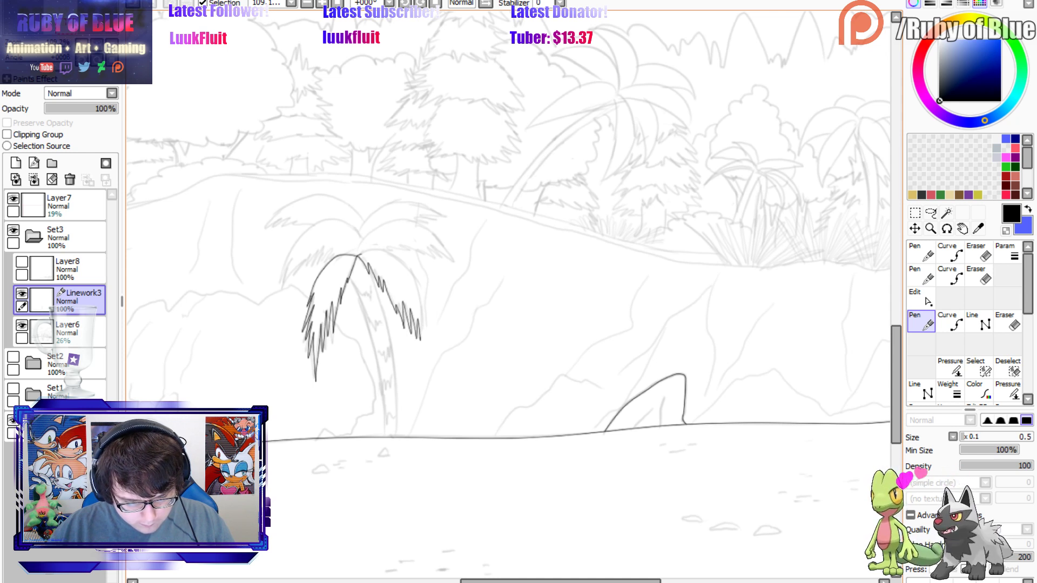
{"action": "mouse_move", "coordinate": [359, 251]}
{"action": "left_mouse_down"}
{"action": "mouse_move", "coordinate": [421, 289]}
{"action": "mouse_move", "coordinate": [426, 329]}
{"action": "left_mouse_up"}
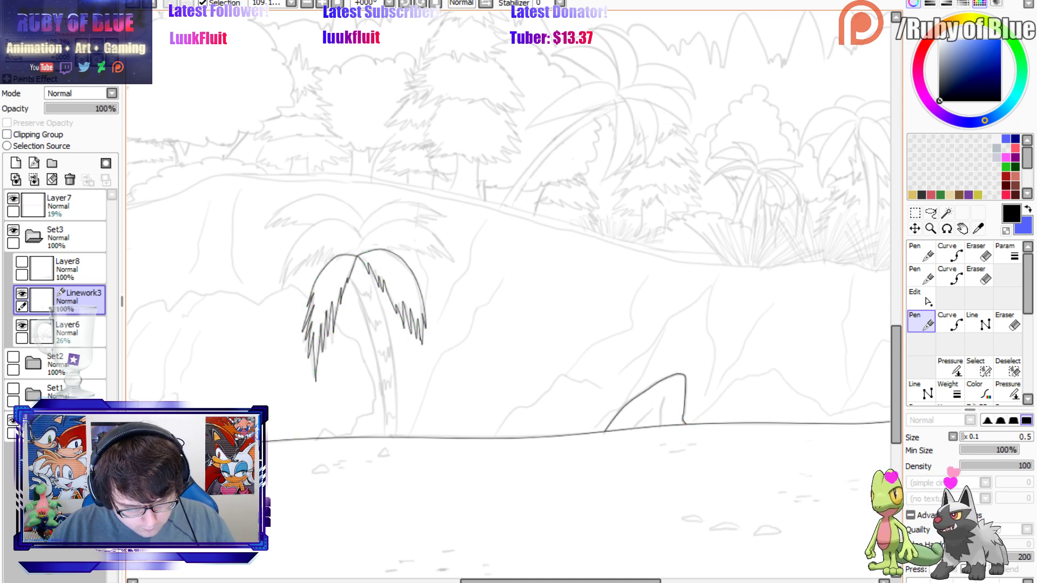
{"action": "key", "text": "e"}
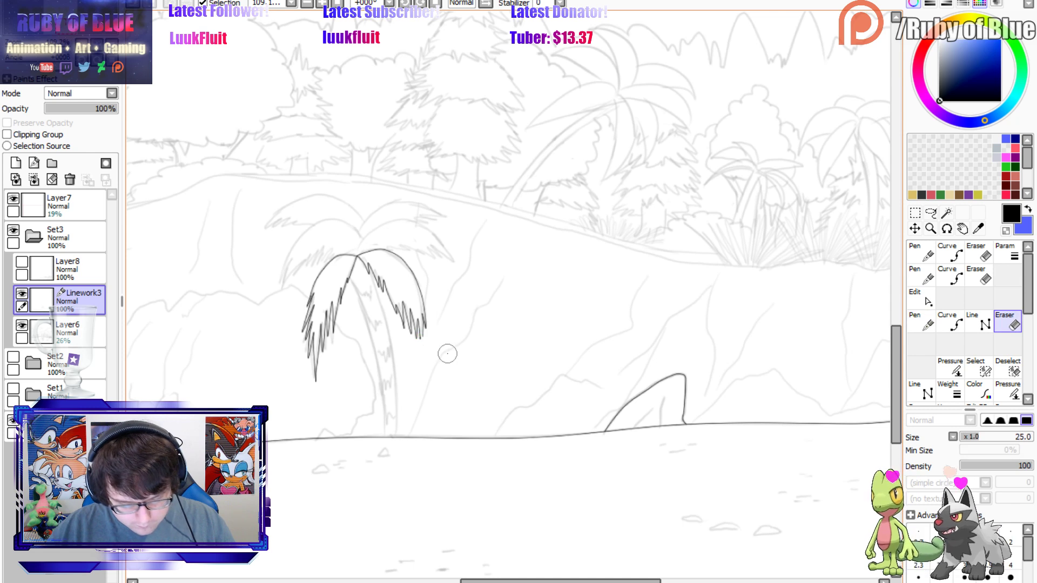
{"action": "left_click", "coordinate": [974, 439]}
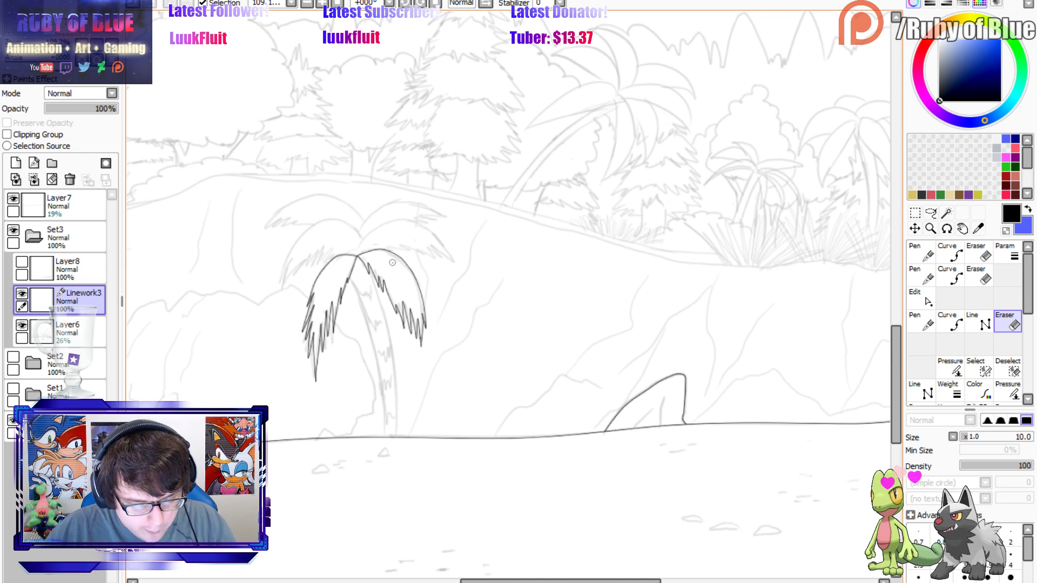
Ink the palm's middle right frond with a curved spine and a jagged pen-drawn underside.
{"action": "key", "text": "c"}
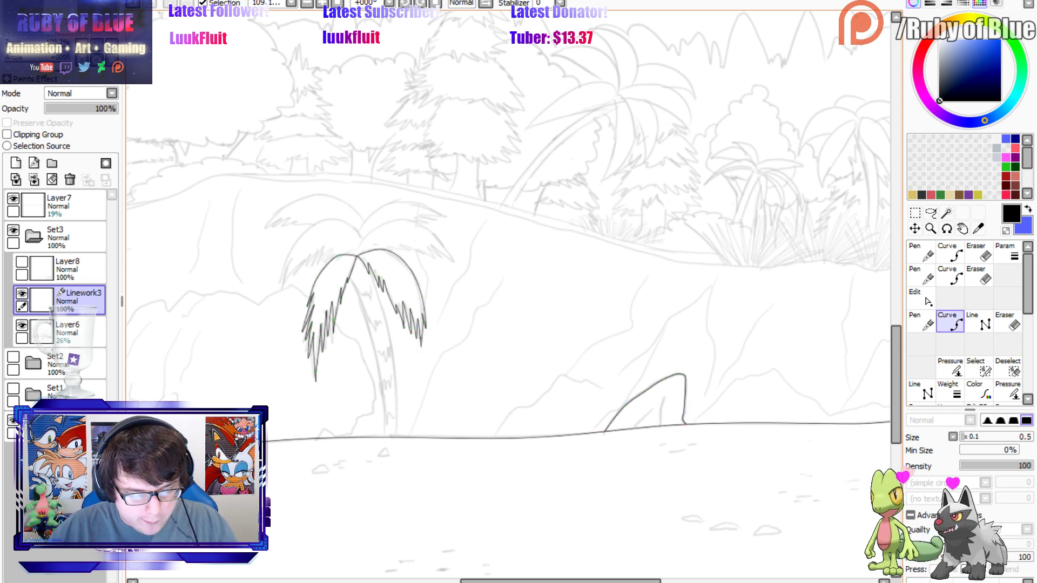
{"action": "left_click", "coordinate": [356, 255]}
{"action": "left_click", "coordinate": [400, 220]}
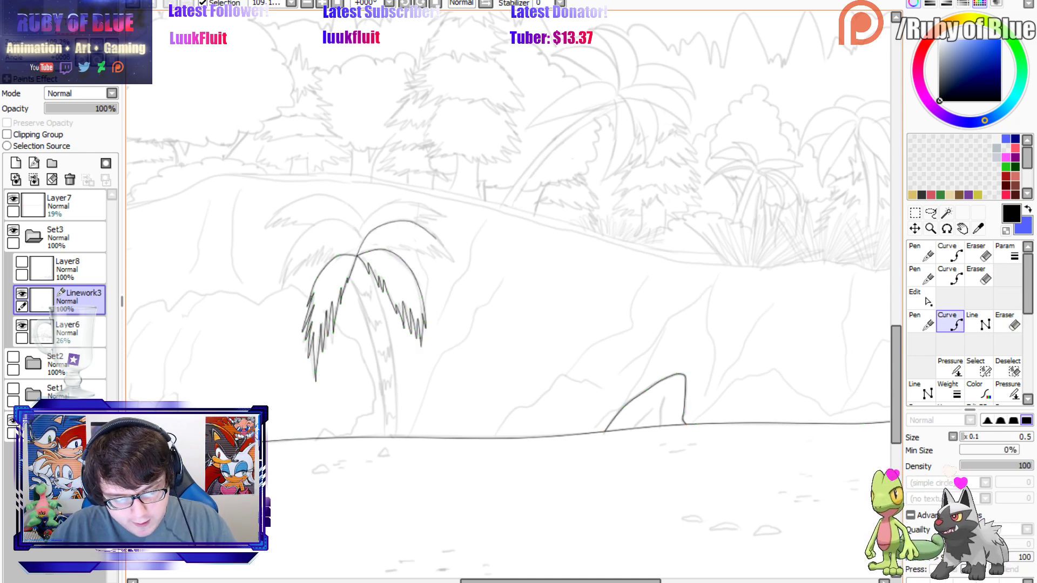
{"action": "key", "text": "n"}
{"action": "left_click_drag", "start_coordinate": [384, 246], "coordinate": [453, 265]}
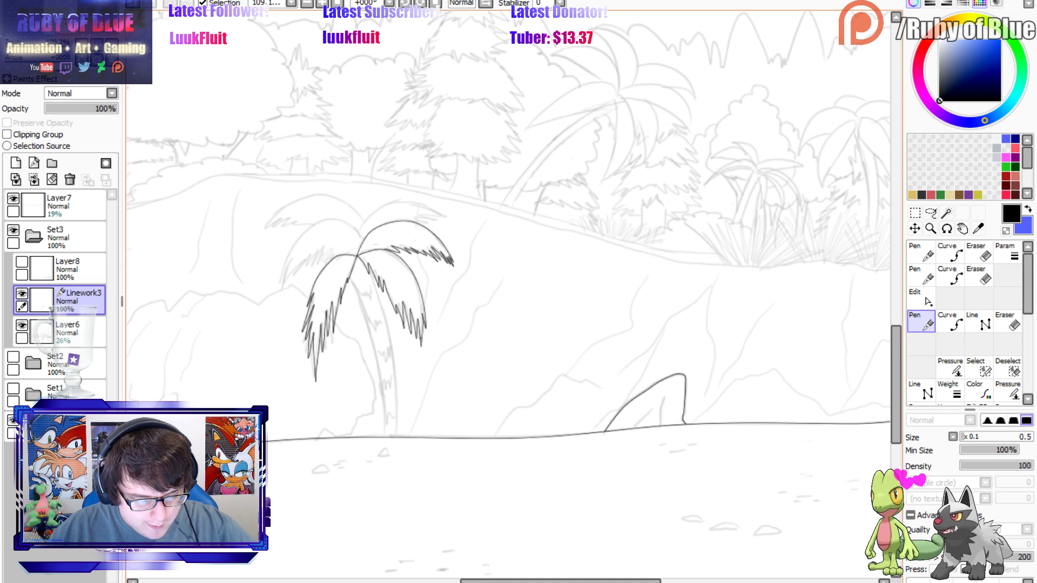
Ink the palm's middle left frond with a curved spine and jagged pen strokes along its underside.
{"action": "key", "text": "c"}
{"action": "left_click", "coordinate": [363, 239]}
{"action": "left_click", "coordinate": [340, 220]}
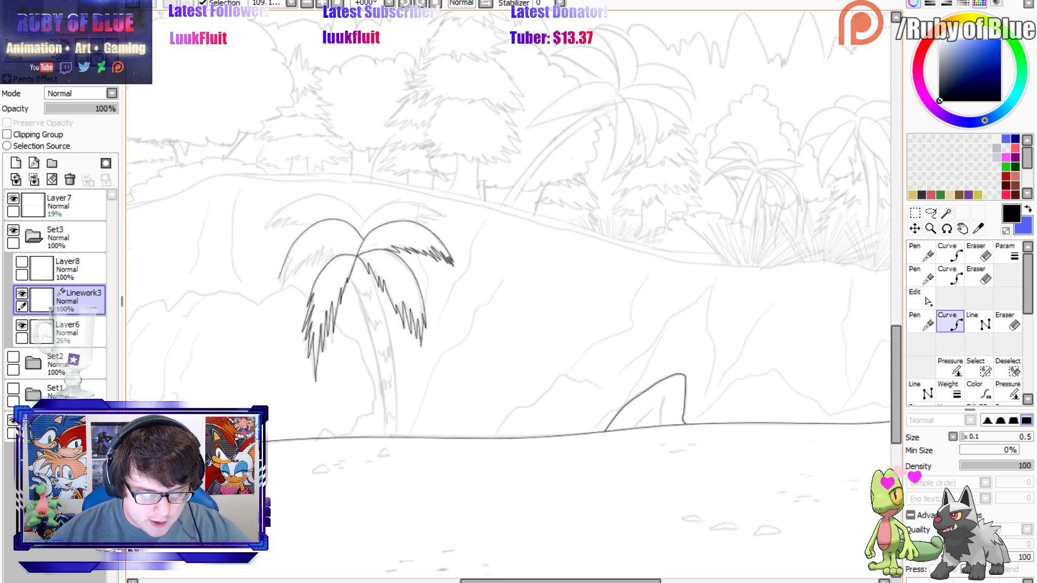
{"action": "key", "text": "n"}
{"action": "left_click_drag", "start_coordinate": [279, 284], "coordinate": [319, 244]}
{"action": "key", "text": "ctrl+z"}
{"action": "mouse_move", "coordinate": [280, 283]}
{"action": "left_mouse_down"}
{"action": "mouse_move", "coordinate": [290, 261]}
{"action": "mouse_move", "coordinate": [282, 269]}
{"action": "left_mouse_up"}
{"action": "key", "text": "ctrl+z"}
{"action": "key", "text": "e"}
{"action": "key", "text": "n"}
{"action": "mouse_move", "coordinate": [284, 256]}
{"action": "left_mouse_down"}
{"action": "mouse_move", "coordinate": [279, 286]}
{"action": "mouse_move", "coordinate": [313, 254]}
{"action": "mouse_move", "coordinate": [333, 256]}
{"action": "left_mouse_up"}
Ink the palm's upper right frond with a curved spine and a jagged pen-drawn tip.
{"action": "key", "text": "c"}
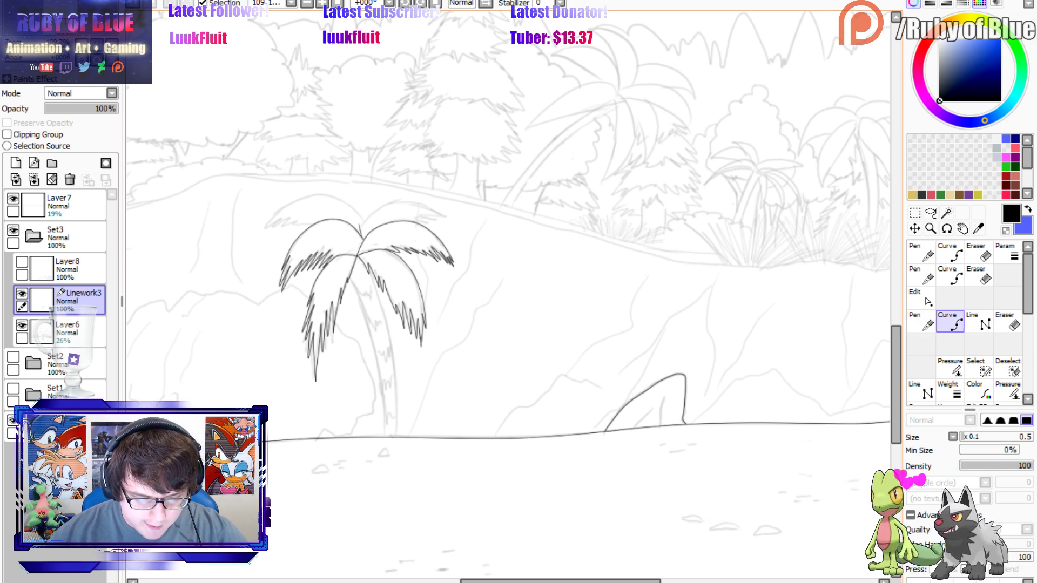
{"action": "key", "text": "n"}
{"action": "key", "text": "ctrl+z"}
{"action": "key", "text": "c"}
{"action": "left_click", "coordinate": [359, 232]}
{"action": "left_click", "coordinate": [374, 209]}
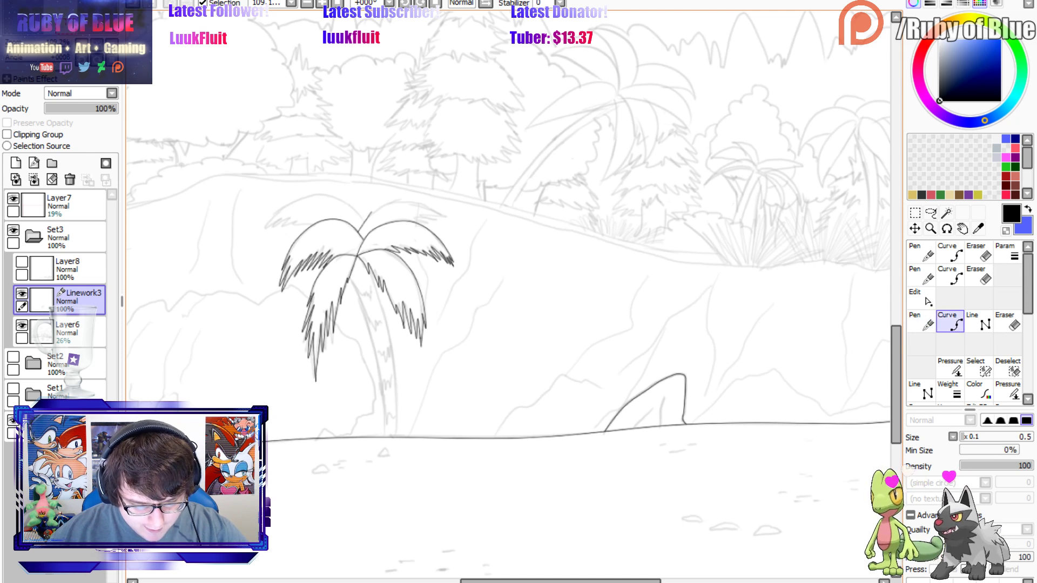
{"action": "left_click", "coordinate": [400, 200]}
{"action": "left_click", "coordinate": [428, 205]}
{"action": "double_click", "coordinate": [445, 217]}
{"action": "key", "text": "n"}
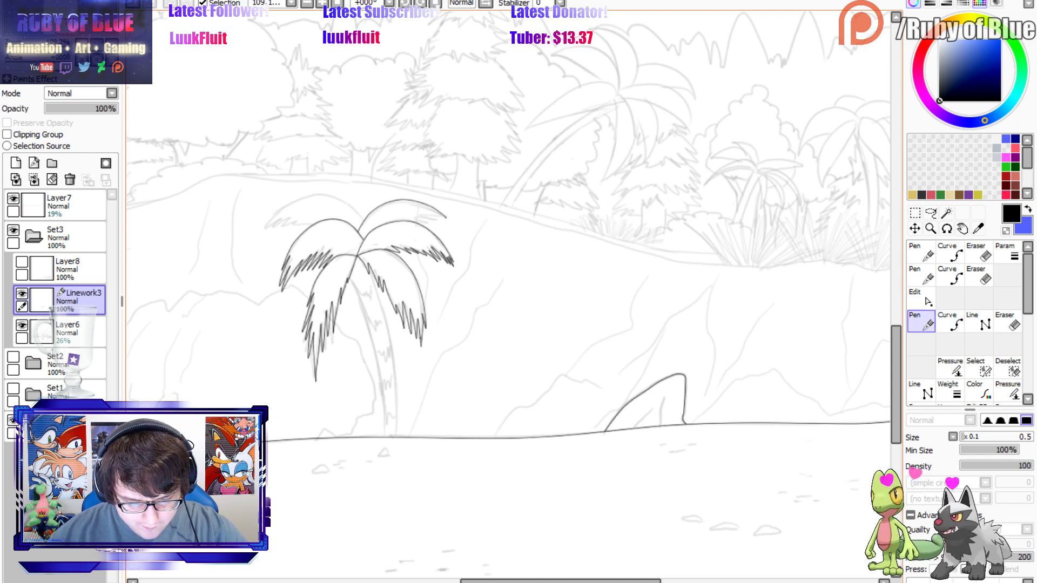
{"action": "left_click_drag", "start_coordinate": [445, 217], "coordinate": [417, 222]}
{"action": "key", "text": "c"}
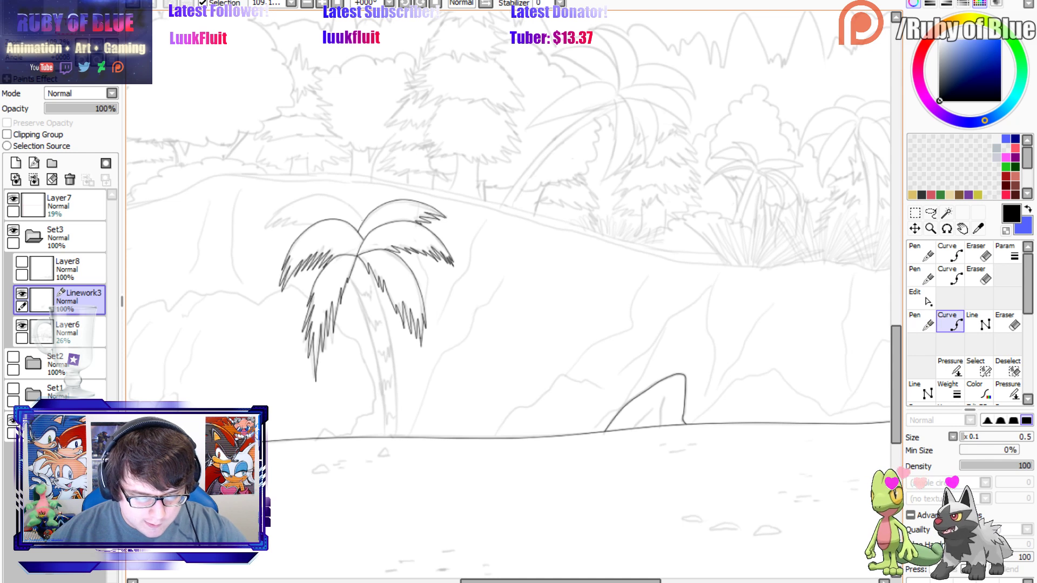
Ink the palm's upper left frond with a curved spine and jagged underside, and adjust where its spine meets the crown.
{"action": "left_click", "coordinate": [363, 221]}
{"action": "left_click", "coordinate": [340, 200]}
{"action": "left_click", "coordinate": [310, 196]}
{"action": "left_click", "coordinate": [280, 212]}
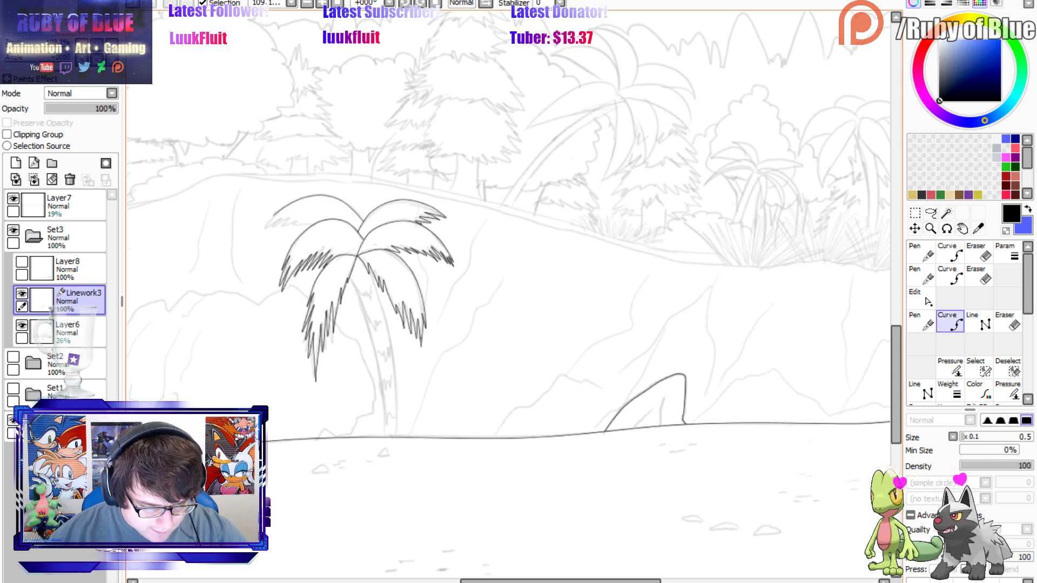
{"action": "double_click", "coordinate": [261, 233]}
{"action": "key", "text": "n"}
{"action": "mouse_move", "coordinate": [261, 234]}
{"action": "left_mouse_down"}
{"action": "mouse_move", "coordinate": [279, 219]}
{"action": "mouse_move", "coordinate": [313, 224]}
{"action": "left_mouse_up"}
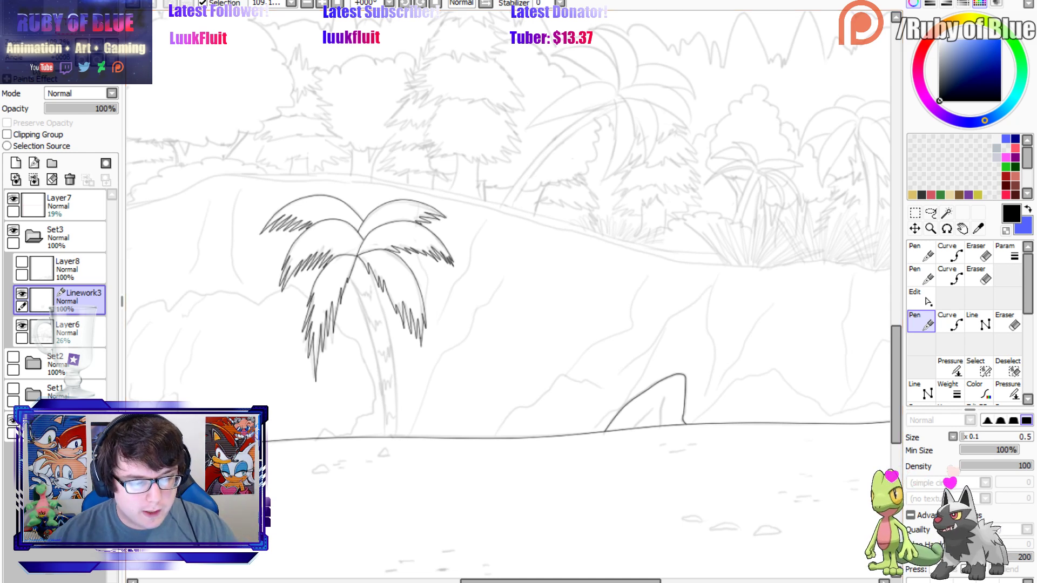
{"action": "left_click", "coordinate": [52, 30]}
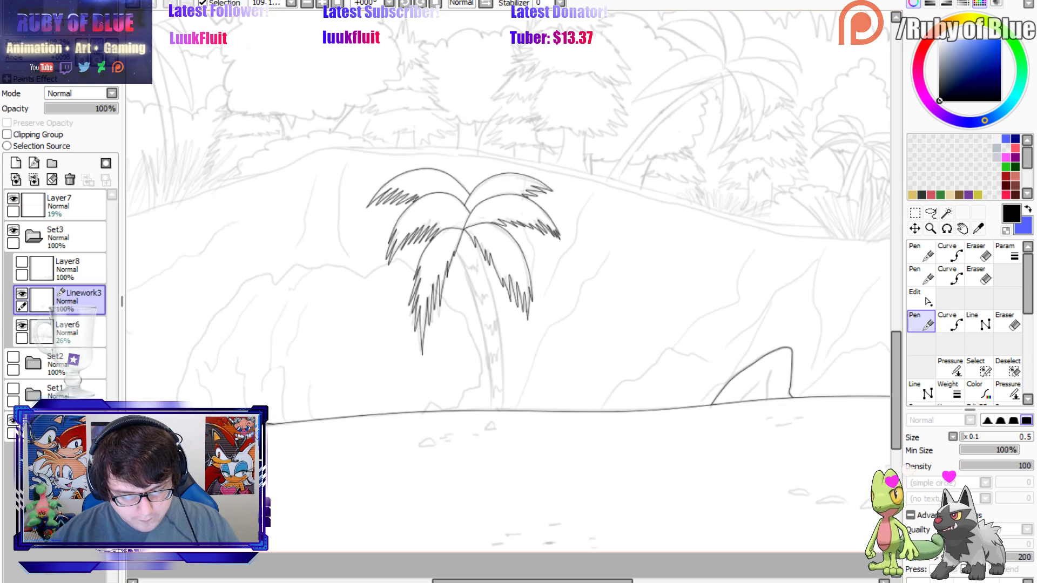
{"action": "mouse_move", "coordinate": [43, 47]}
{"action": "left_mouse_down"}
{"action": "mouse_move", "coordinate": [28, 47]}
{"action": "mouse_move", "coordinate": [43, 47]}
{"action": "left_mouse_up"}
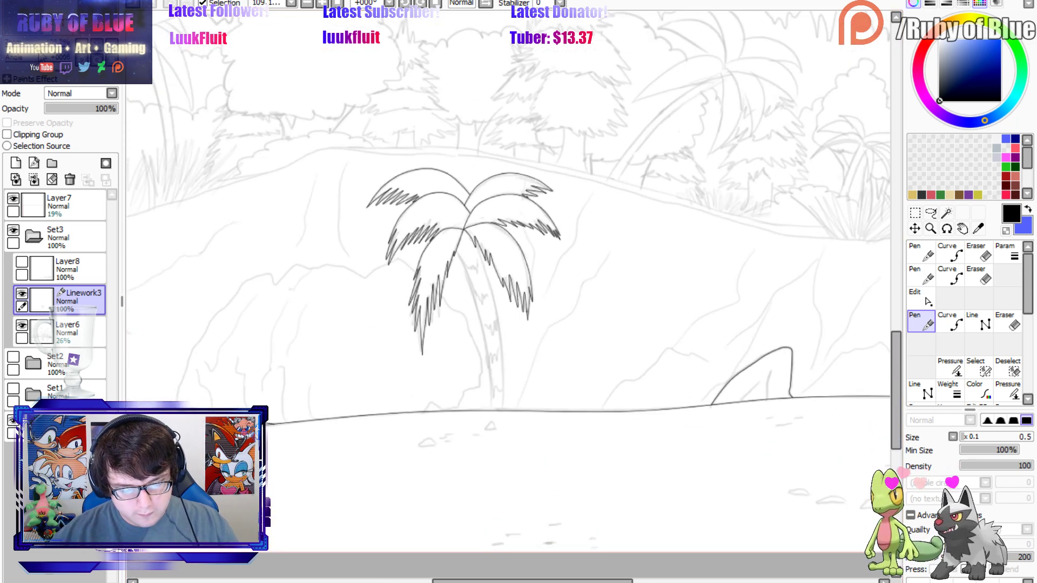
{"action": "key", "text": "ctrl"}
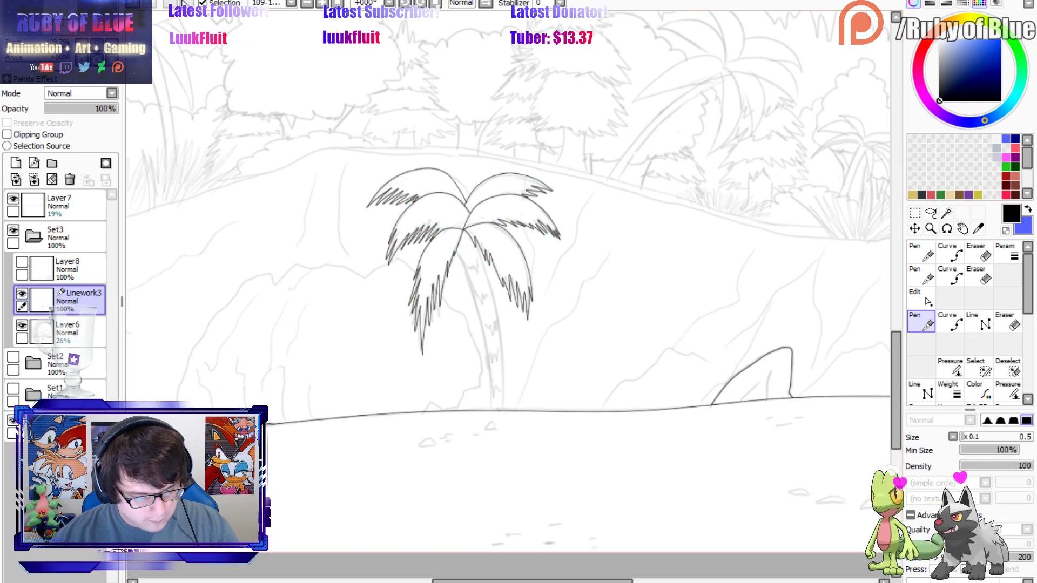
Trace the outline of the large boulder behind the palm with the Pen tool, down to the ground line on both sides.
{"action": "left_click", "coordinate": [43, 15]}
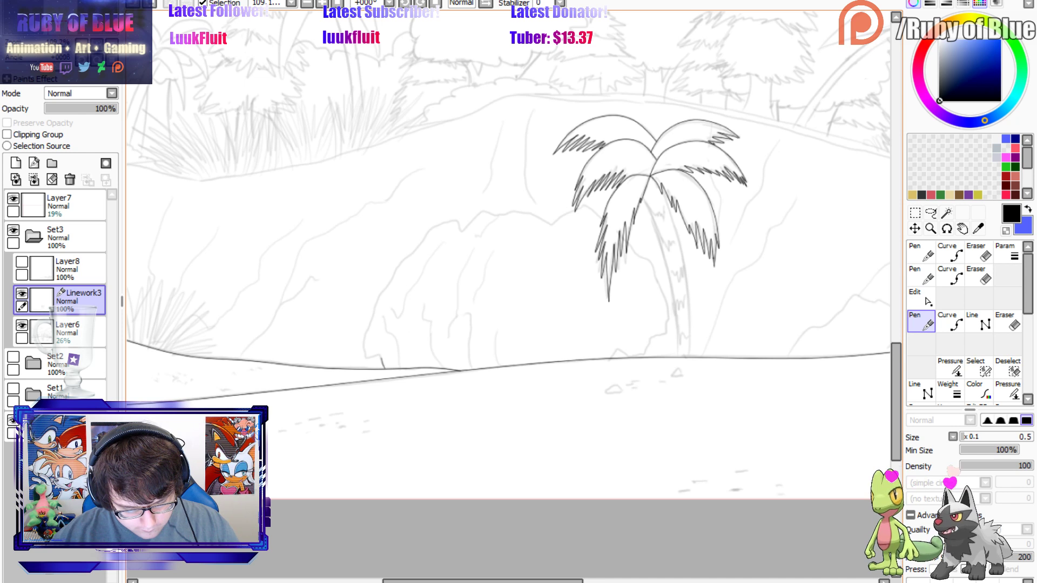
{"action": "left_click_drag", "start_coordinate": [368, 353], "coordinate": [378, 301]}
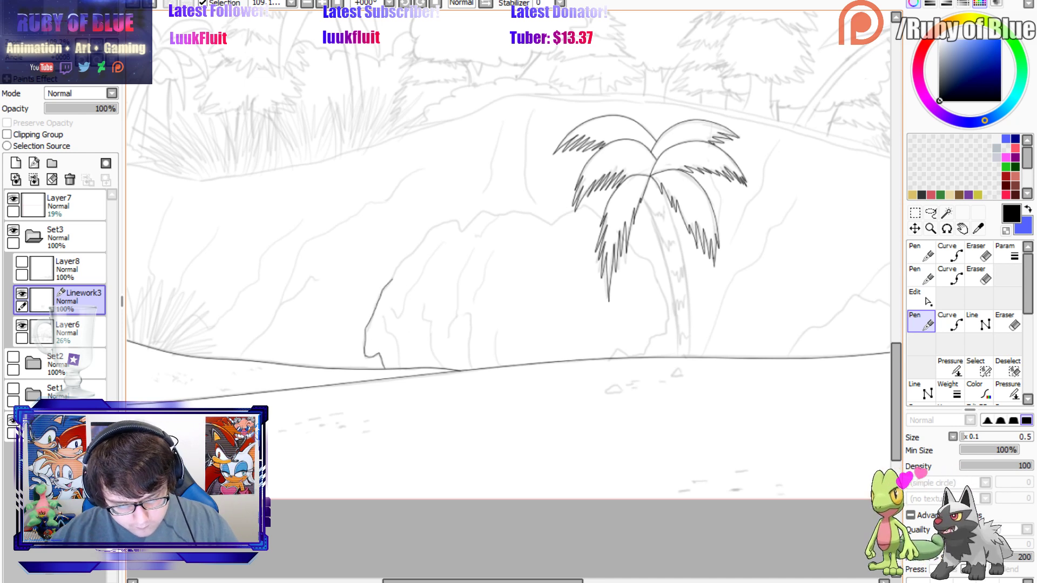
{"action": "left_click_drag", "start_coordinate": [407, 254], "coordinate": [431, 229]}
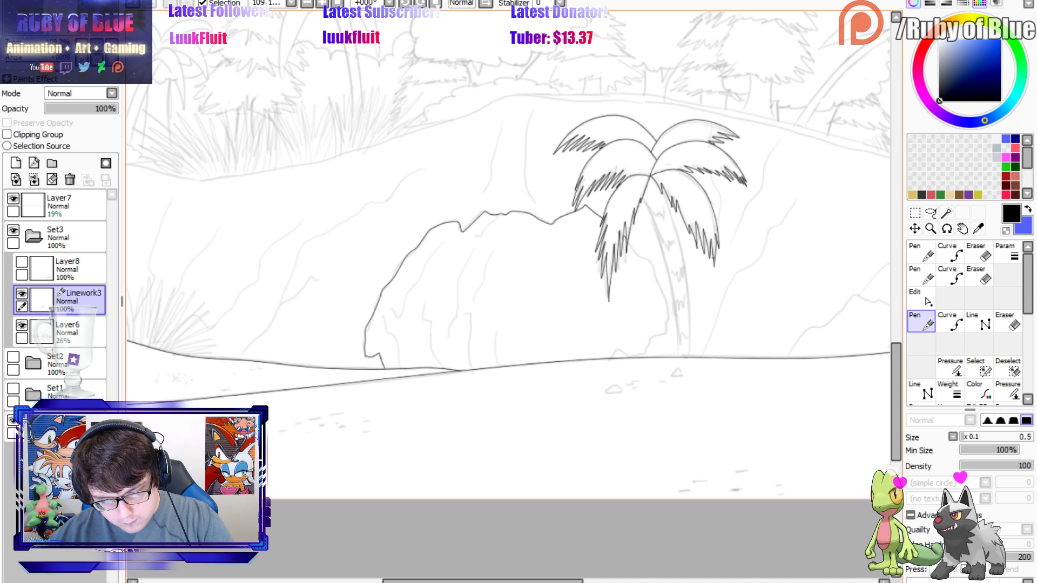
{"action": "left_click_drag", "start_coordinate": [651, 261], "coordinate": [669, 311]}
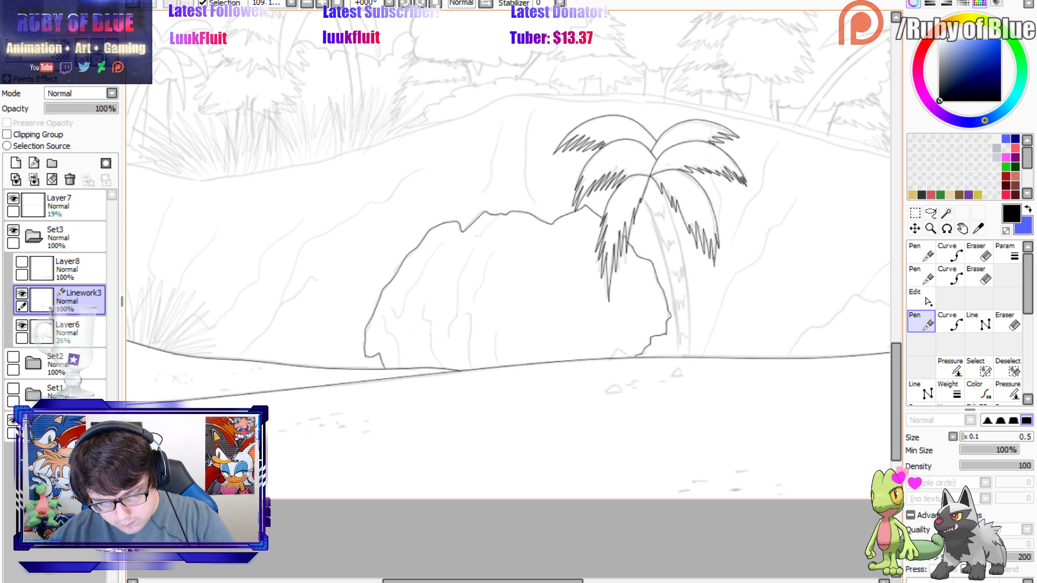
Trace both edges of the palm trunk with the Curve tool between the ground line and the crown.
{"action": "key", "text": "c"}
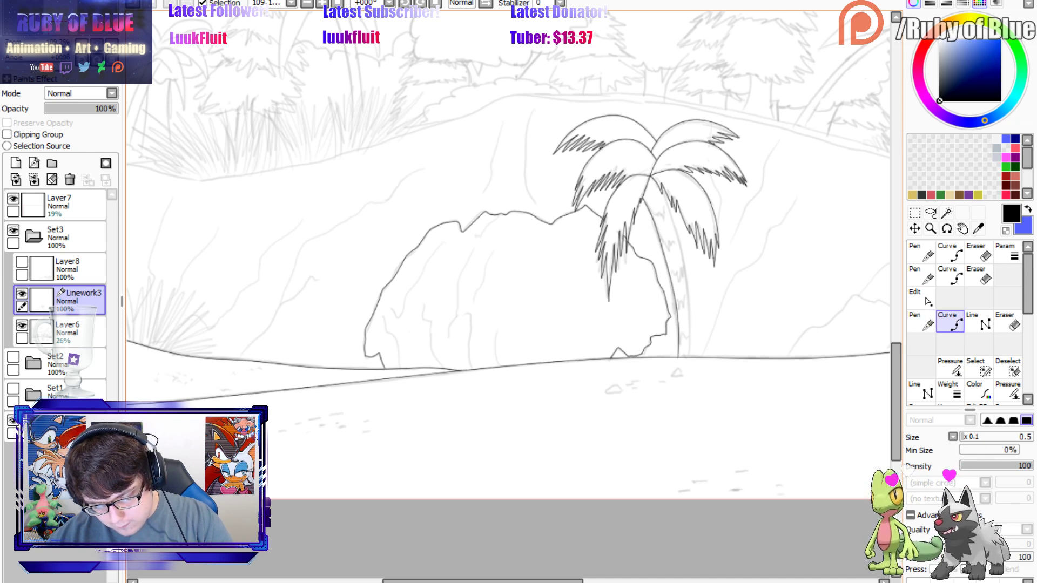
{"action": "left_click", "coordinate": [688, 358]}
{"action": "left_click", "coordinate": [689, 303]}
{"action": "left_click", "coordinate": [680, 242]}
{"action": "left_click", "coordinate": [664, 192]}
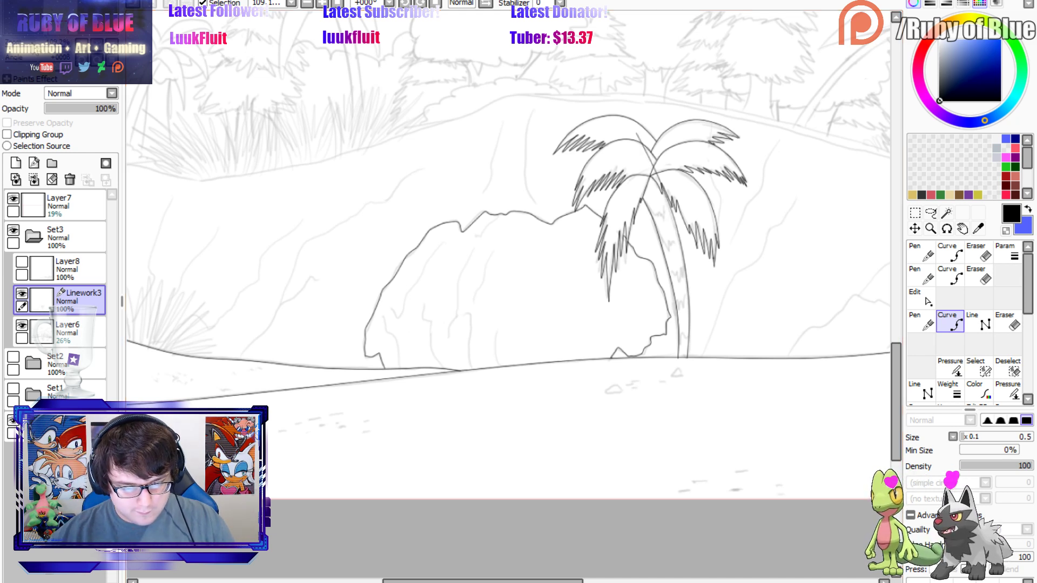
Trace the cliff's upper edge with the Curve tool from the left frame edge past the grass tufts to the hill's rise.
{"action": "scroll", "coordinate": [509, 309], "scroll_direction": "down", "scroll_amount": 2}
{"action": "scroll", "coordinate": [535, 243], "scroll_direction": "up", "scroll_amount": 1}
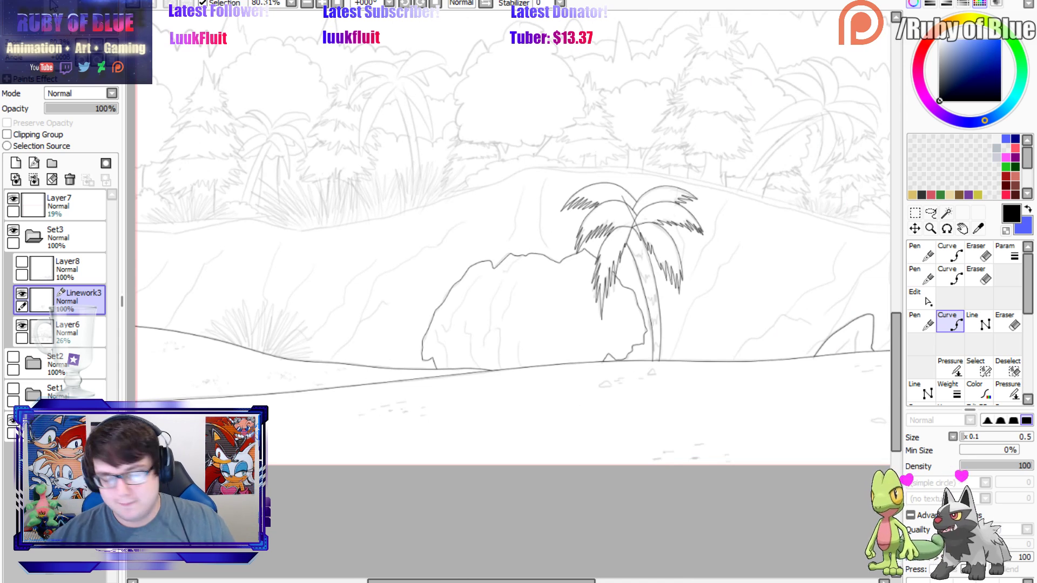
{"action": "key", "text": "Escape"}
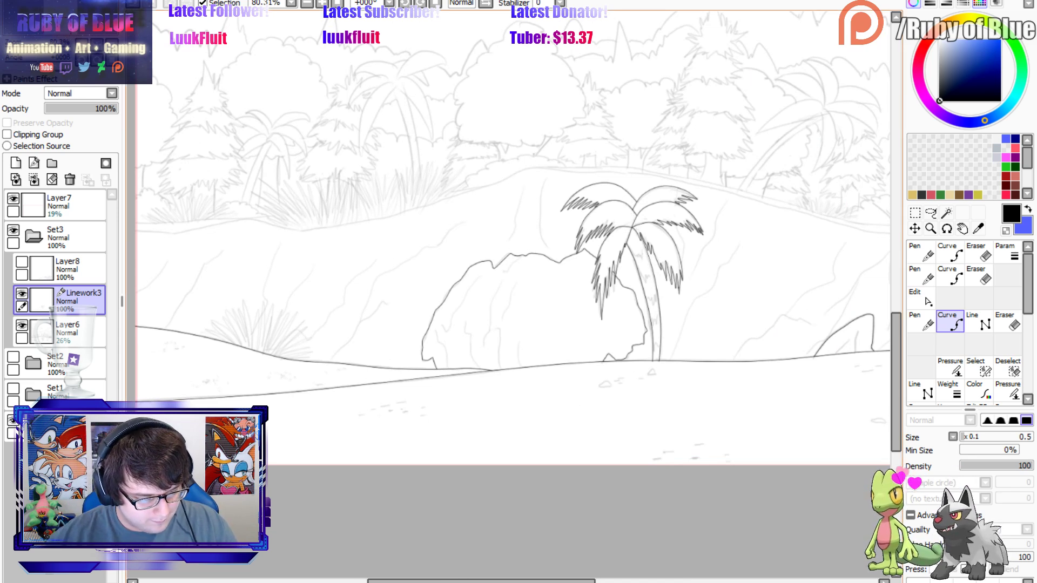
{"action": "left_click", "coordinate": [136, 232]}
{"action": "left_click", "coordinate": [176, 233]}
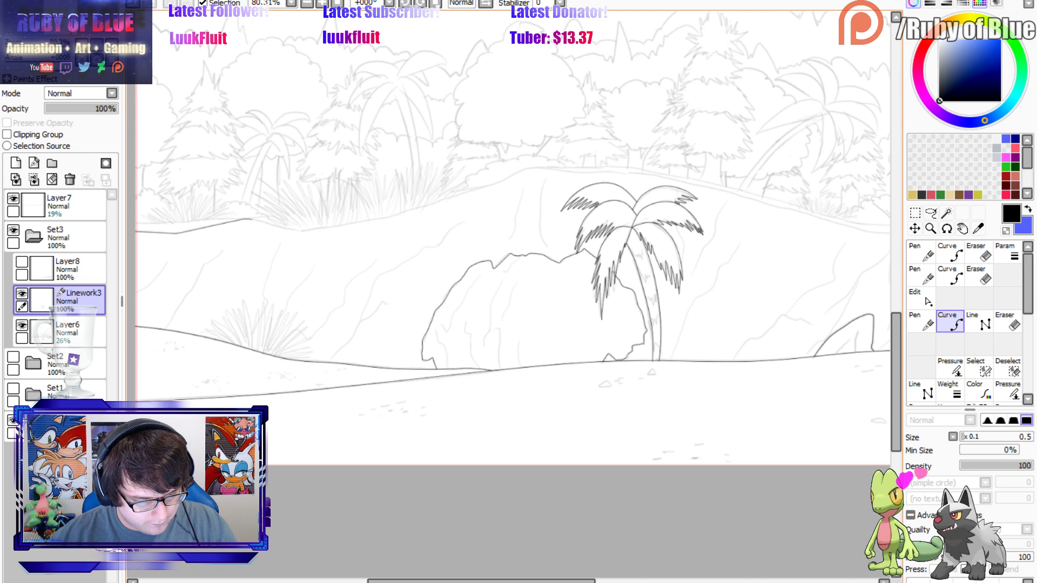
{"action": "left_click", "coordinate": [246, 220]}
{"action": "left_click", "coordinate": [319, 230]}
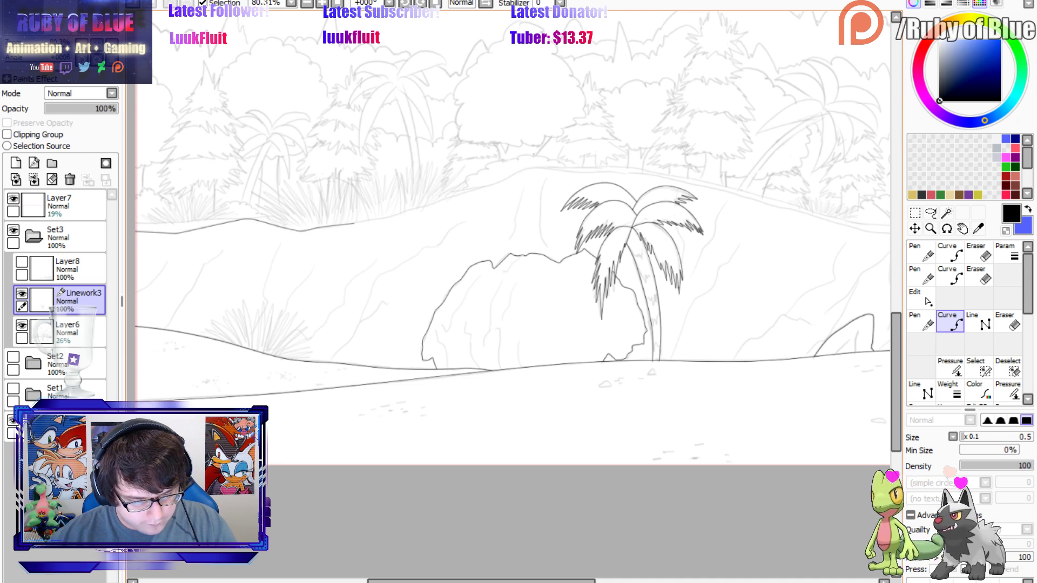
{"action": "left_click", "coordinate": [424, 207]}
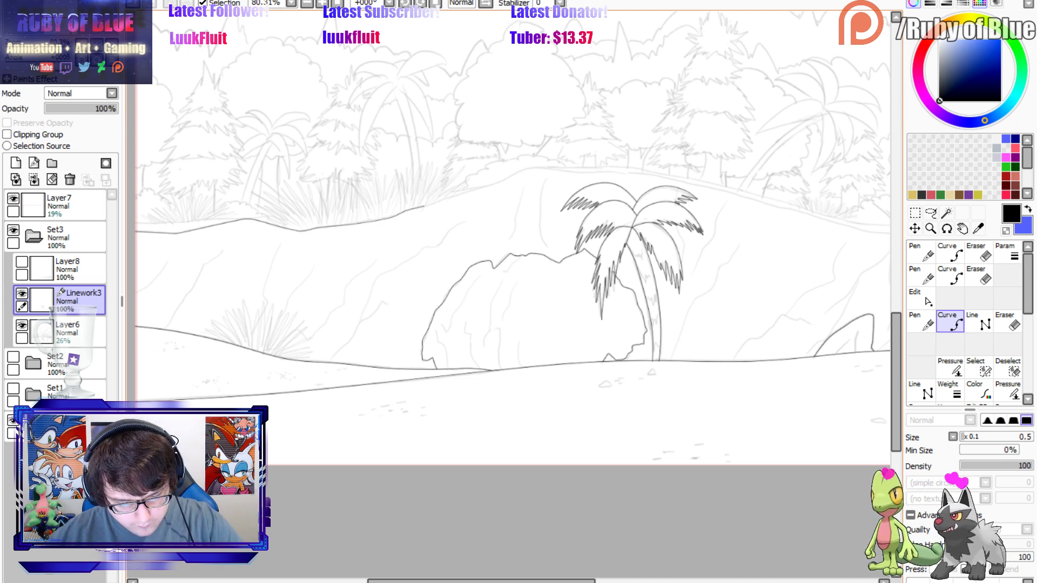
Trace the cliff's upper edge with the Pen tool from the hill's rise over the crest and down to the right frame edge.
{"action": "key", "text": "n"}
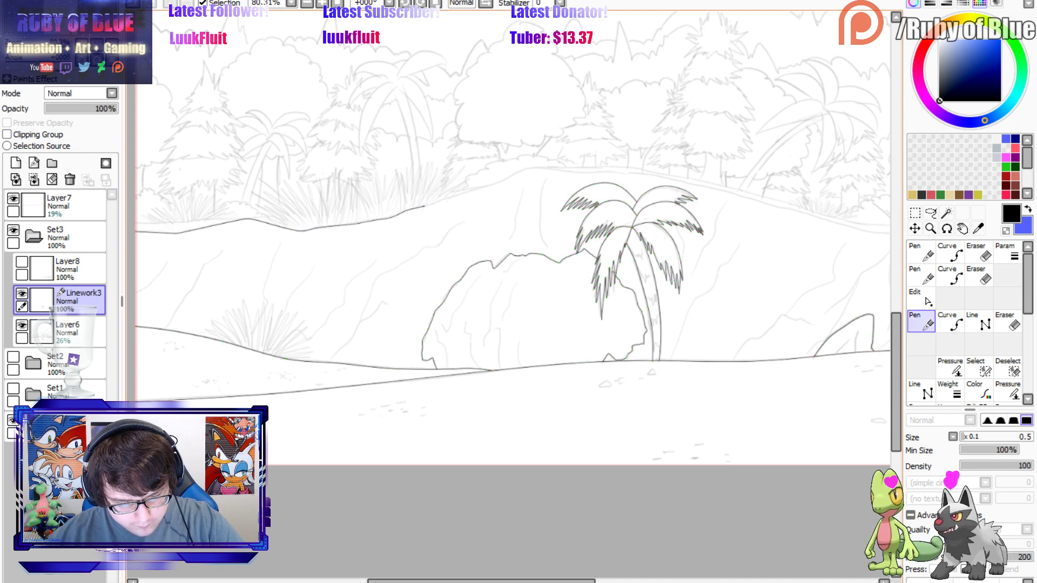
{"action": "mouse_move", "coordinate": [451, 197]}
{"action": "left_mouse_down"}
{"action": "mouse_move", "coordinate": [522, 171]}
{"action": "mouse_move", "coordinate": [579, 171]}
{"action": "mouse_move", "coordinate": [696, 185]}
{"action": "mouse_move", "coordinate": [801, 214]}
{"action": "left_mouse_up"}
{"action": "key", "text": "ctrl"}
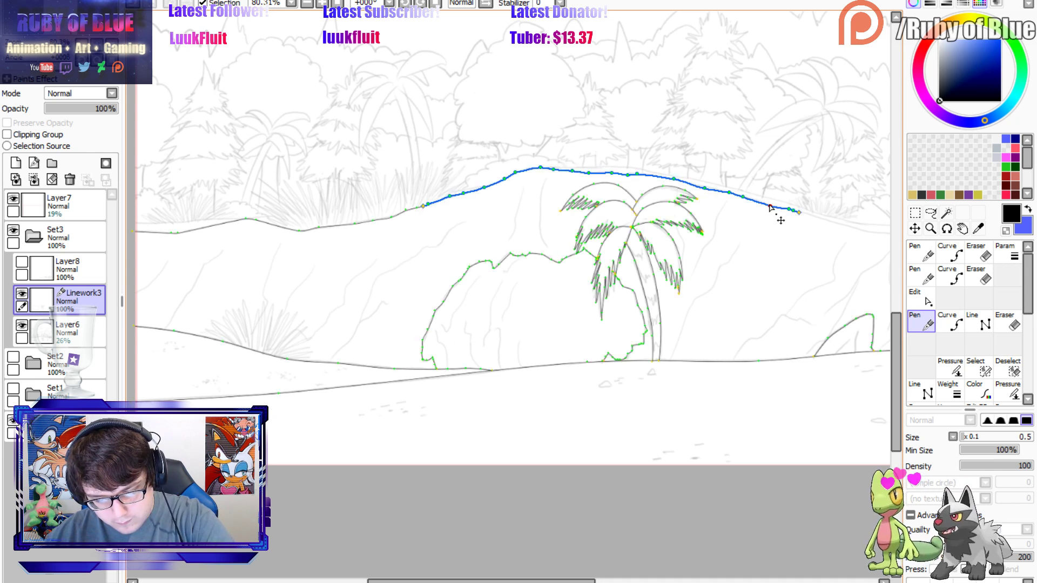
{"action": "left_click_drag", "start_coordinate": [481, 581], "coordinate": [603, 581]}
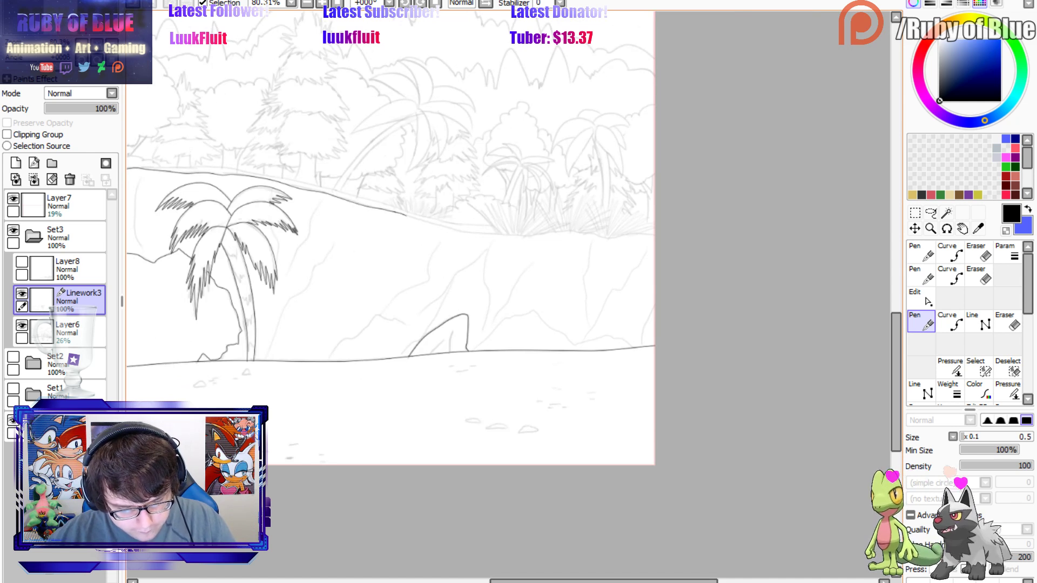
{"action": "left_click_drag", "start_coordinate": [443, 227], "coordinate": [529, 236]}
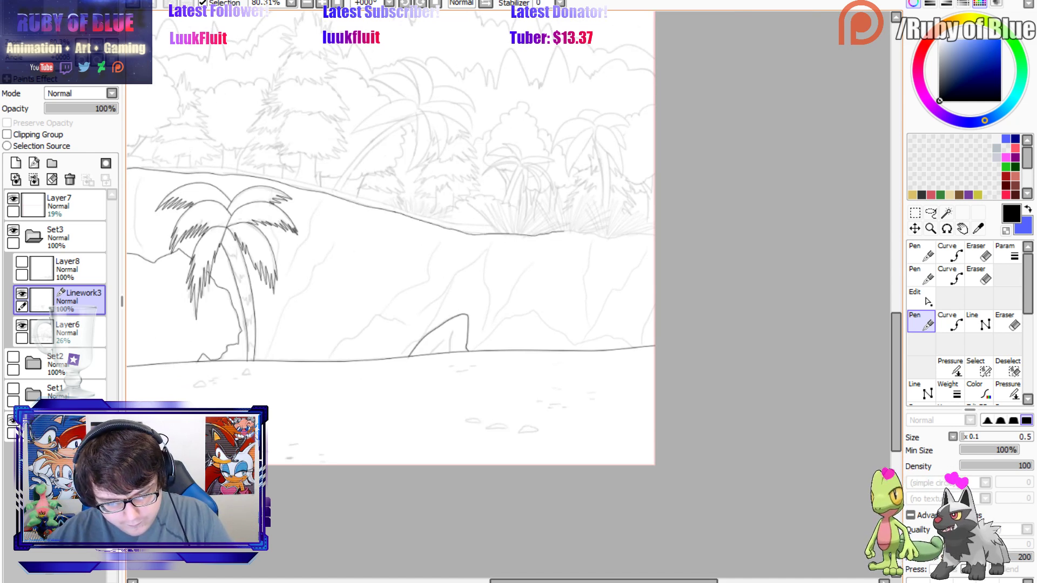
{"action": "left_click_drag", "start_coordinate": [615, 237], "coordinate": [655, 235]}
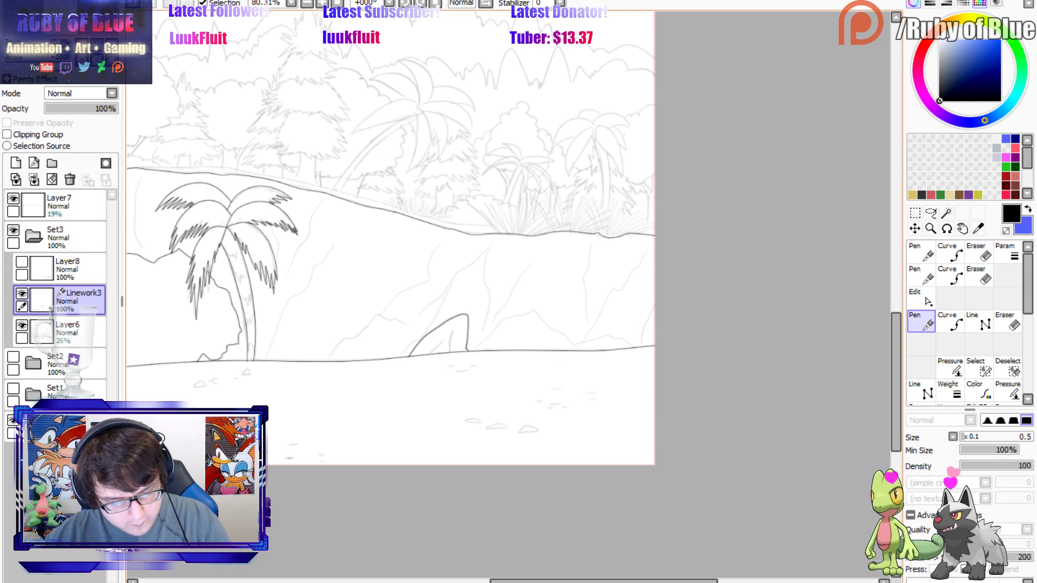
Trace the second ground line behind the cliff edge with the Curve tool on both sides of the hill, out to the frame edges.
{"action": "left_click_drag", "start_coordinate": [519, 581], "coordinate": [466, 581]}
{"action": "key", "text": "c"}
{"action": "left_click", "coordinate": [308, 168]}
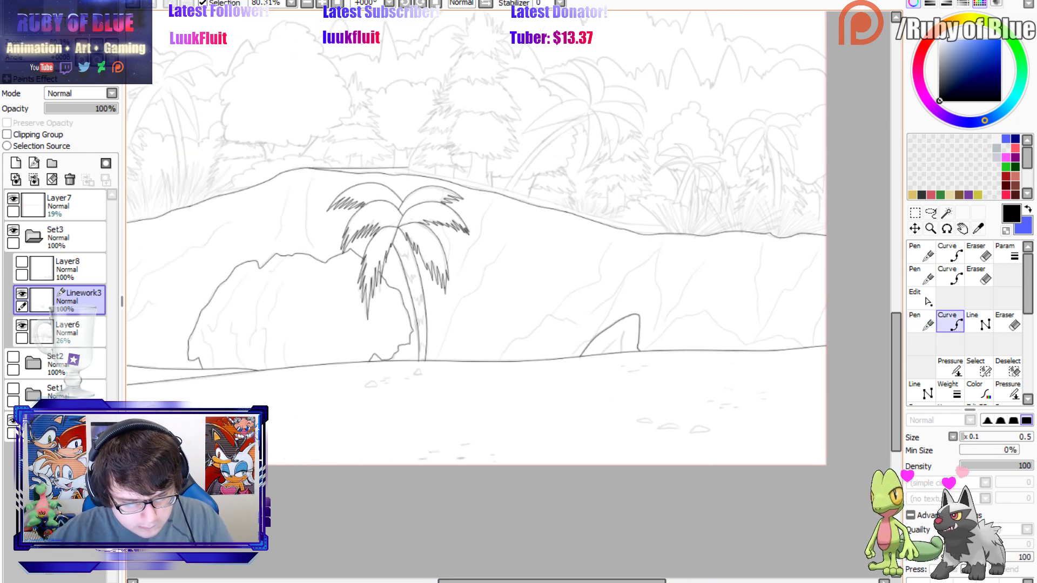
{"action": "left_click", "coordinate": [396, 169]}
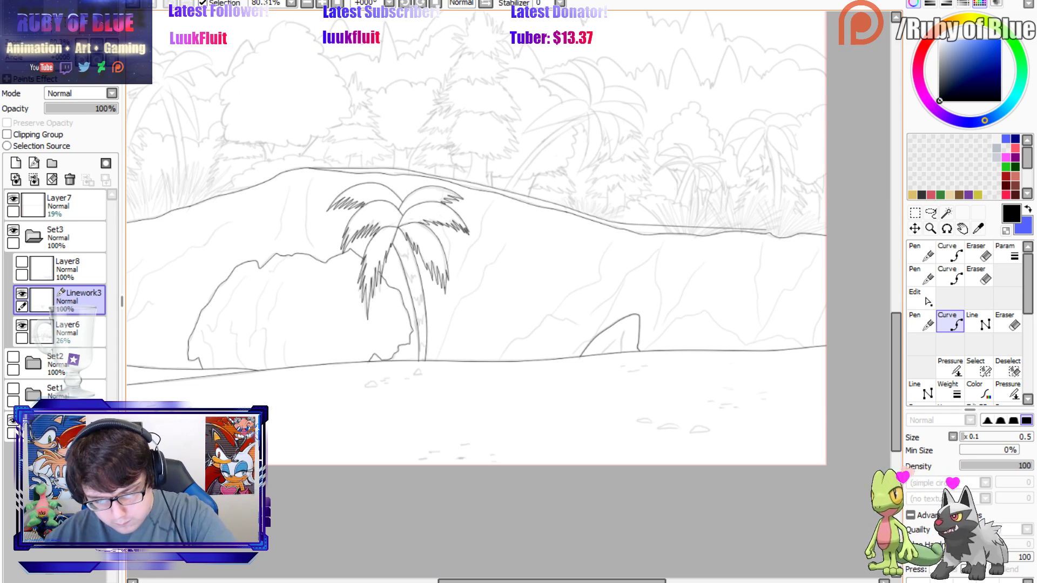
{"action": "double_click", "coordinate": [825, 231]}
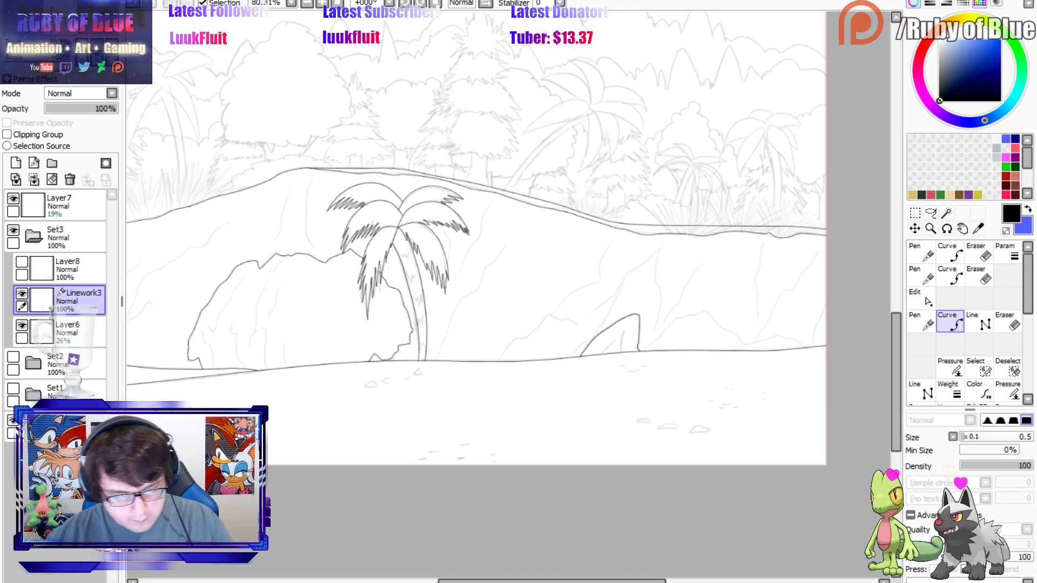
{"action": "left_click_drag", "start_coordinate": [378, 243], "coordinate": [770, 262]}
{"action": "left_click", "coordinate": [295, 245]}
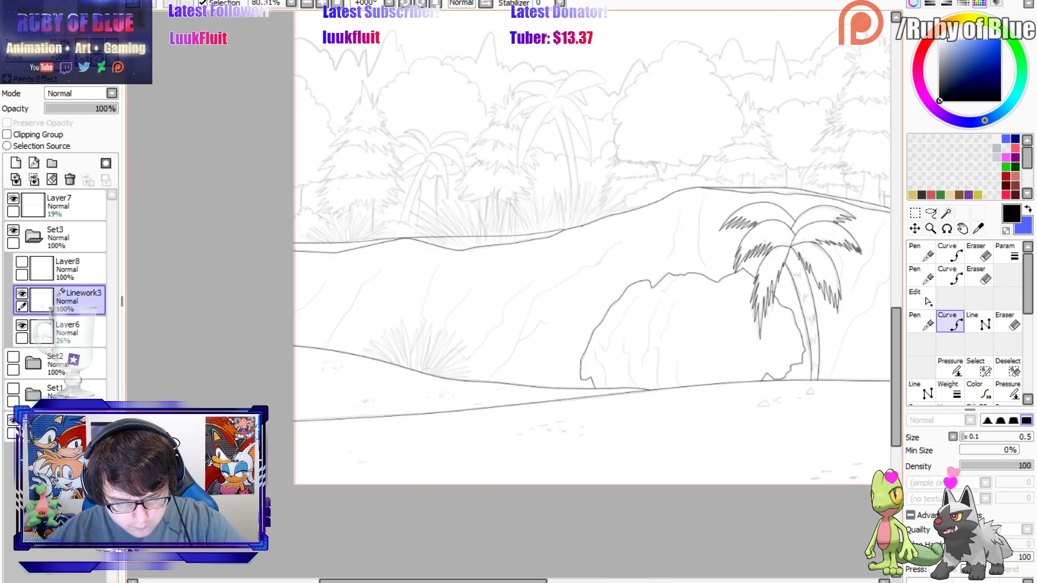
{"action": "mouse_move", "coordinate": [564, 230]}
{"action": "left_mouse_down"}
{"action": "mouse_move", "coordinate": [487, 271]}
{"action": "mouse_move", "coordinate": [372, 290]}
{"action": "mouse_move", "coordinate": [145, 271]}
{"action": "mouse_move", "coordinate": [350, 307]}
{"action": "left_mouse_up"}
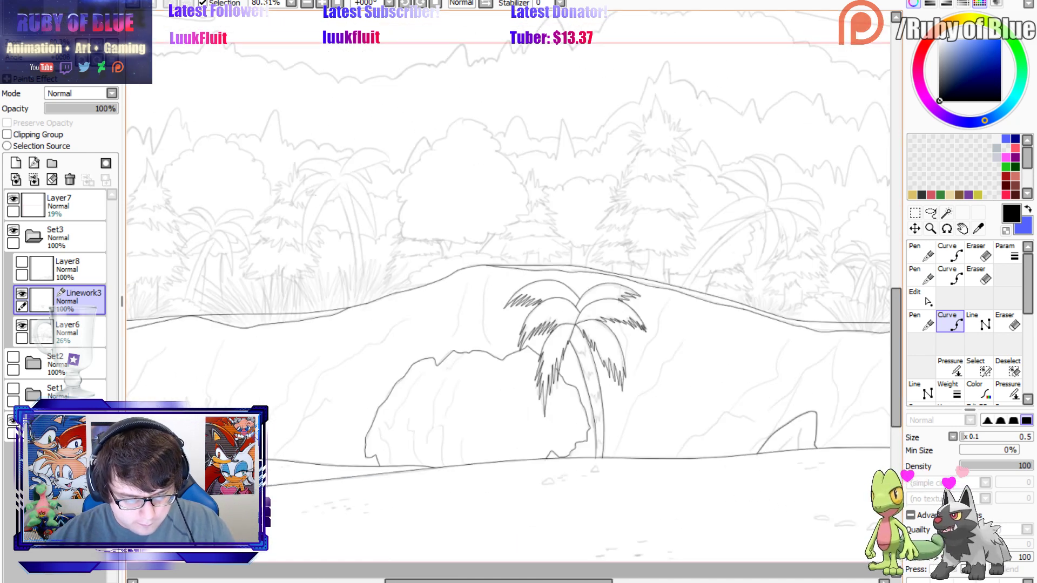
Outline the jagged bushes behind the cliff edge with the Pen tool: two at the far left, one on the crest and one at the right.
{"action": "key", "text": "n"}
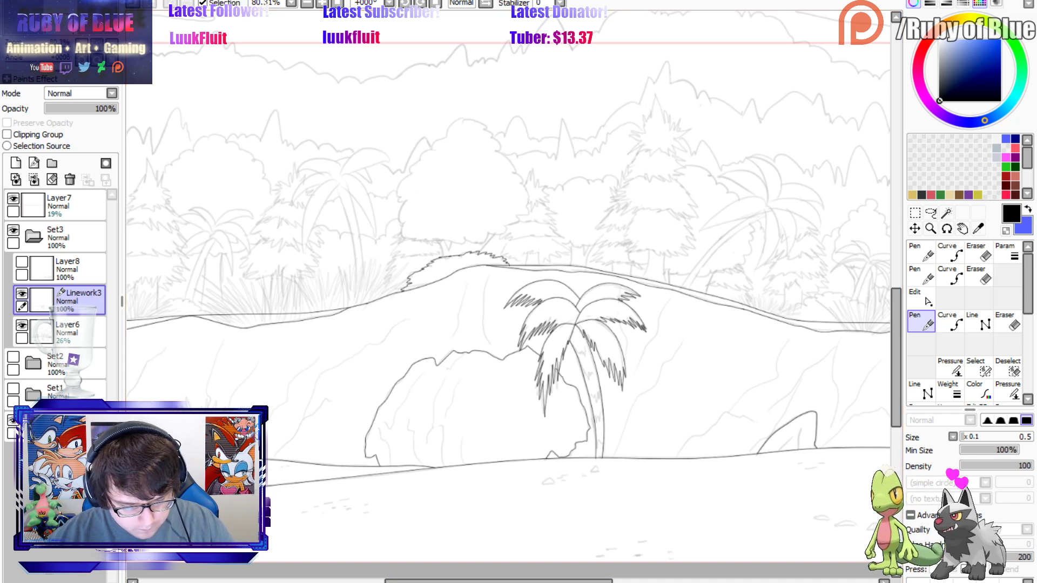
{"action": "left_click_drag", "start_coordinate": [498, 581], "coordinate": [432, 581]}
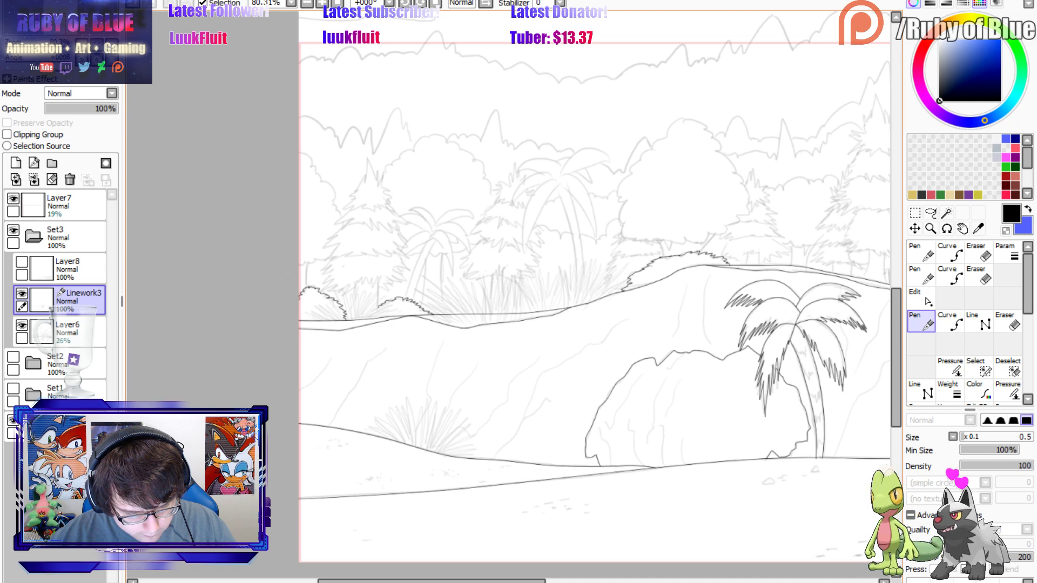
{"action": "left_click_drag", "start_coordinate": [357, 580], "coordinate": [539, 580]}
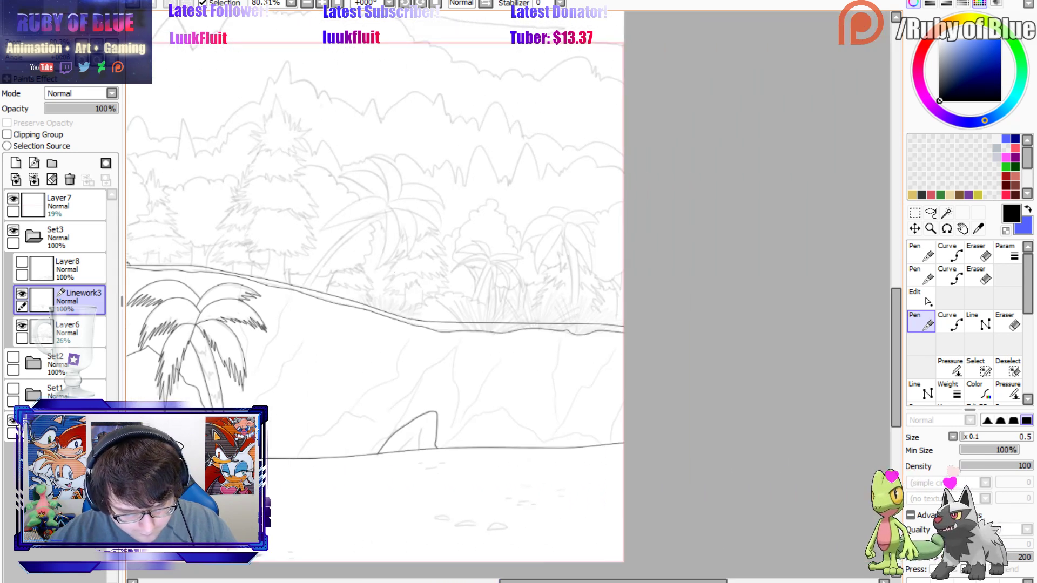
{"action": "left_click_drag", "start_coordinate": [435, 296], "coordinate": [400, 315]}
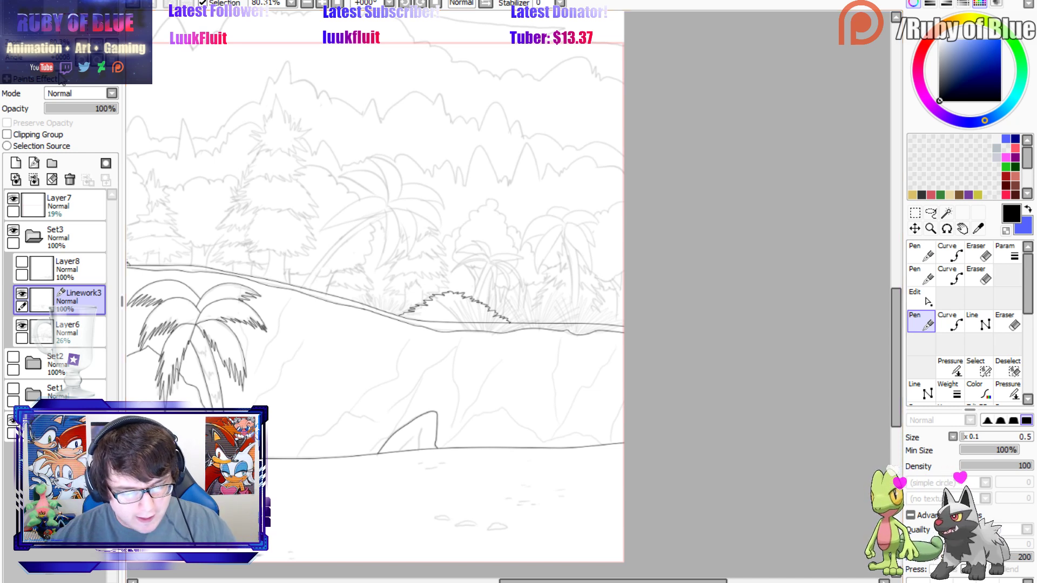
Ink the leaning background palm's lower left frond with a curved spine and jagged underside, plus the jagged edge of its central drooping frond.
{"action": "mouse_move", "coordinate": [511, 581]}
{"action": "left_mouse_down"}
{"action": "mouse_move", "coordinate": [455, 581]}
{"action": "mouse_move", "coordinate": [537, 581]}
{"action": "mouse_move", "coordinate": [394, 581]}
{"action": "mouse_move", "coordinate": [536, 567]}
{"action": "left_mouse_up"}
{"action": "key", "text": "Page_Up"}
{"action": "key", "text": "c"}
{"action": "left_click", "coordinate": [507, 192]}
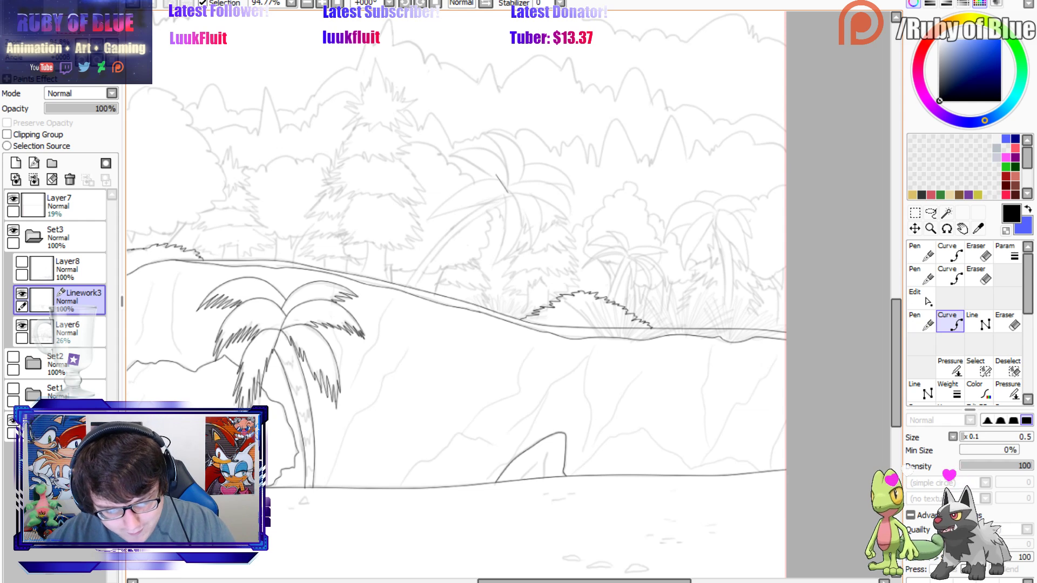
{"action": "left_click", "coordinate": [496, 180]}
{"action": "left_click", "coordinate": [446, 201]}
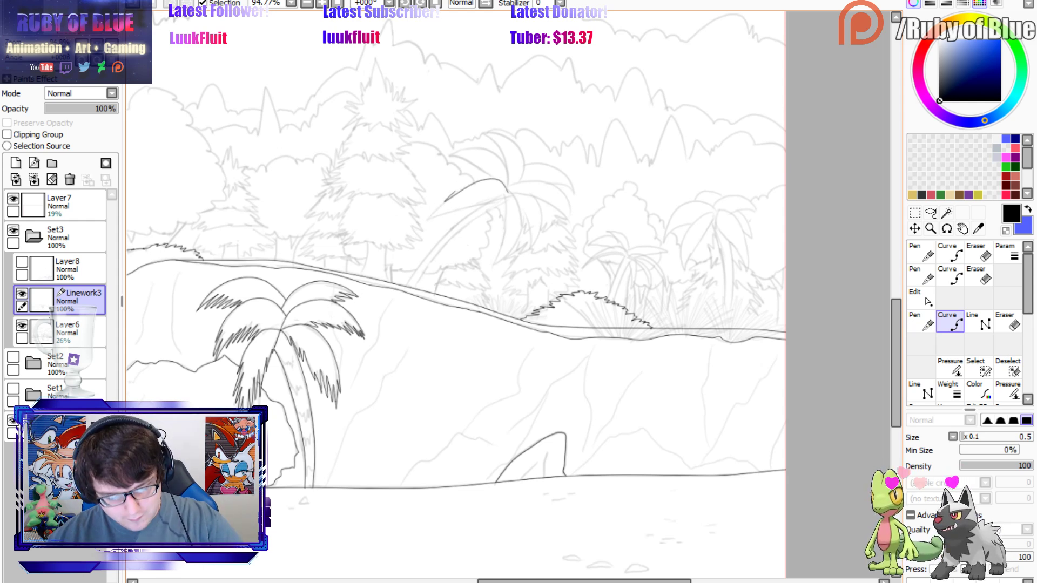
{"action": "key", "text": "p"}
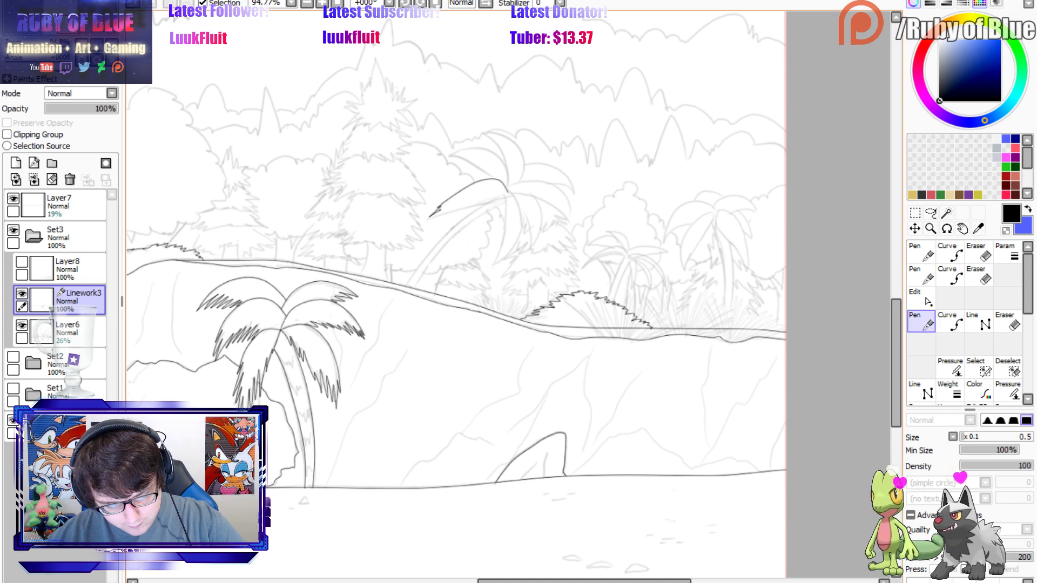
{"action": "mouse_move", "coordinate": [428, 218]}
{"action": "left_mouse_down"}
{"action": "mouse_move", "coordinate": [500, 196]}
{"action": "mouse_move", "coordinate": [490, 269]}
{"action": "left_mouse_up"}
{"action": "mouse_move", "coordinate": [507, 206]}
{"action": "left_mouse_down"}
{"action": "mouse_move", "coordinate": [491, 268]}
{"action": "mouse_move", "coordinate": [523, 246]}
{"action": "left_mouse_up"}
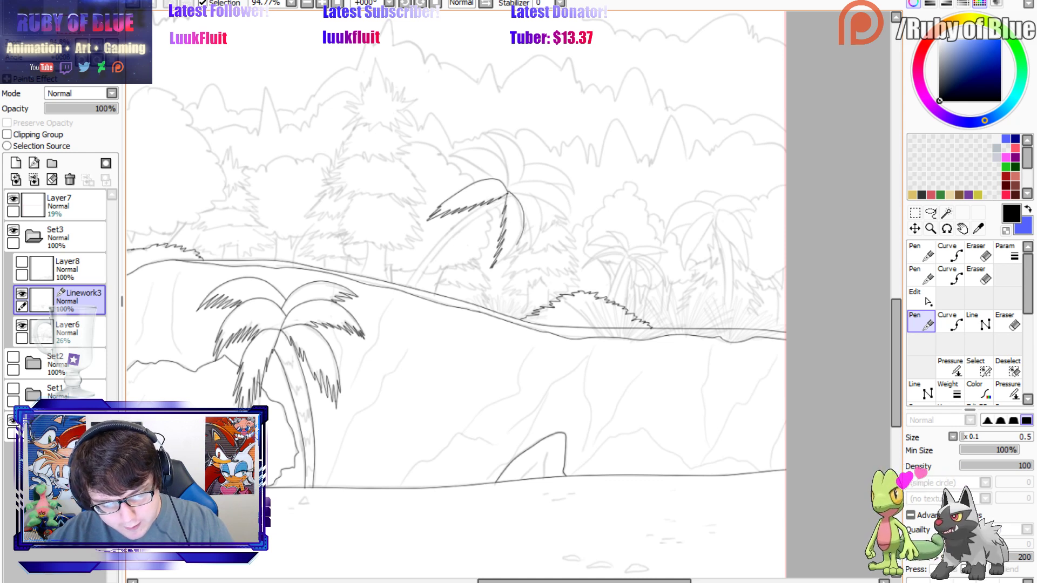
Undo the last stroke and trace the spines of the leaning palm's central drooping frond and lower right frond with the Curve tool.
{"action": "key", "text": "ctrl+z"}
{"action": "key", "text": "c"}
{"action": "left_click", "coordinate": [507, 193]}
{"action": "left_click", "coordinate": [519, 204]}
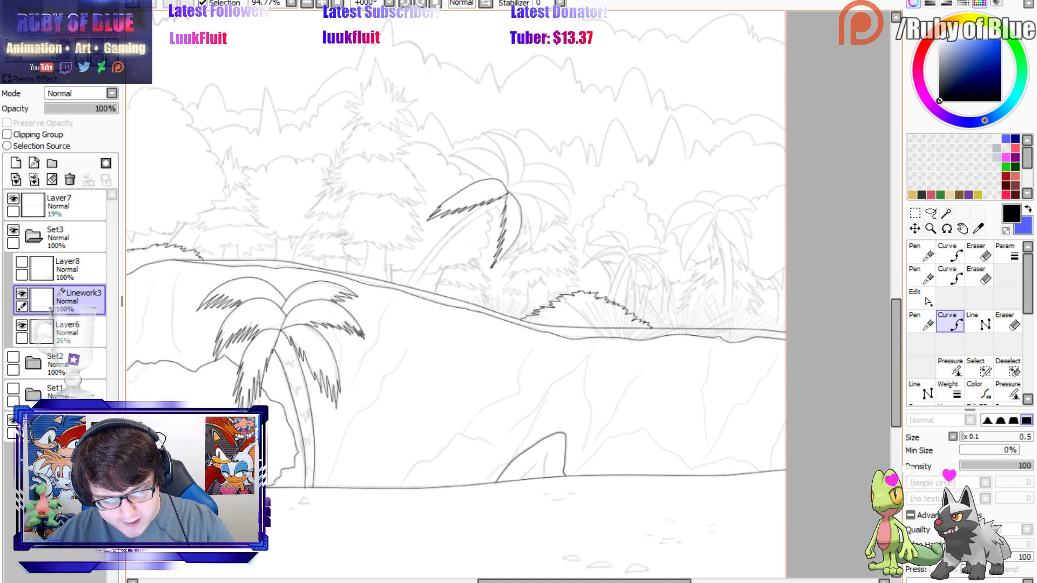
{"action": "left_click", "coordinate": [507, 190]}
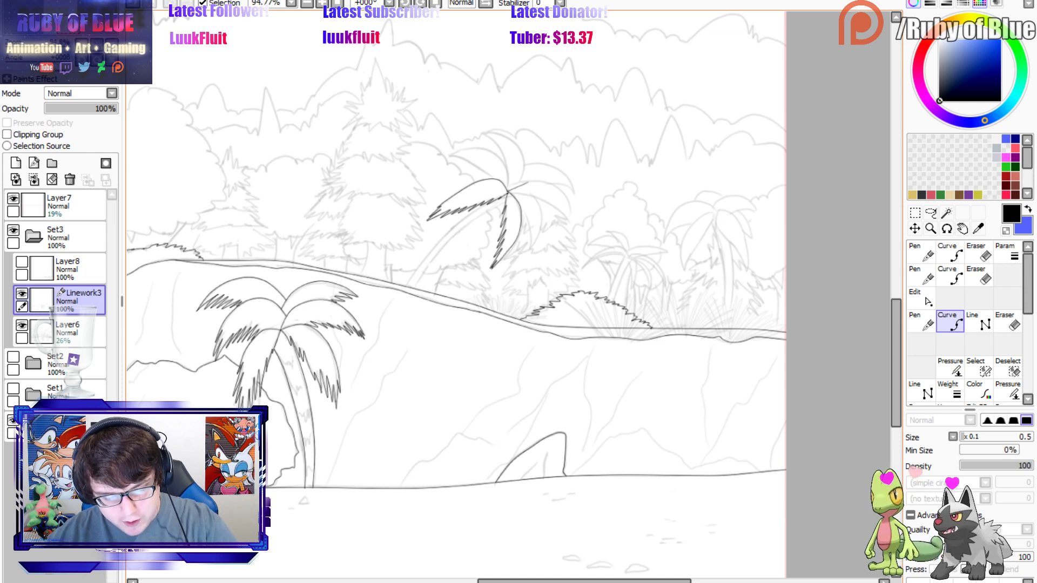
{"action": "left_click", "coordinate": [556, 187]}
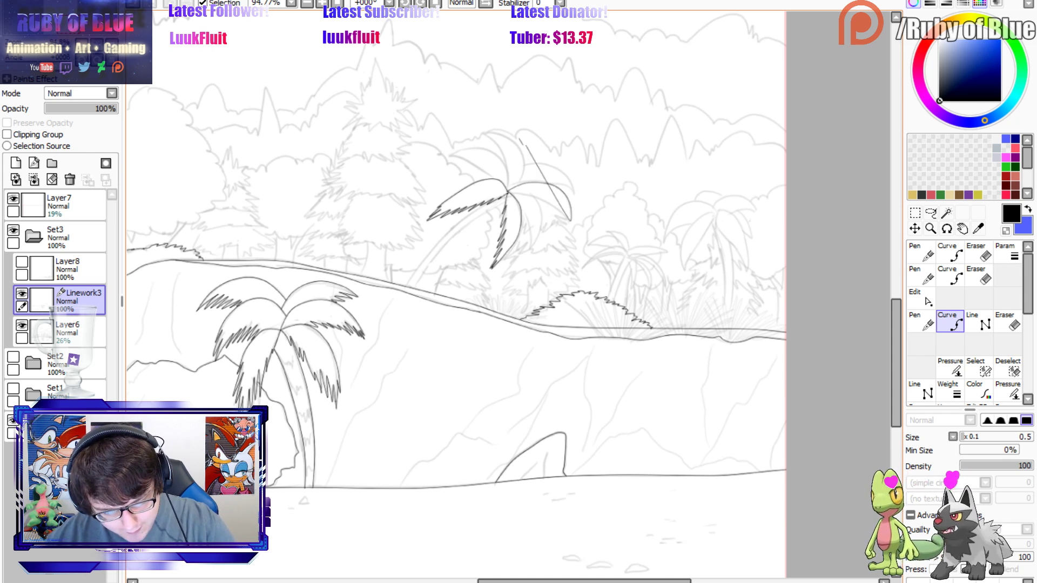
{"action": "key", "text": "n"}
{"action": "left_click_drag", "start_coordinate": [534, 200], "coordinate": [545, 210]}
{"action": "key", "text": "ctrl+z"}
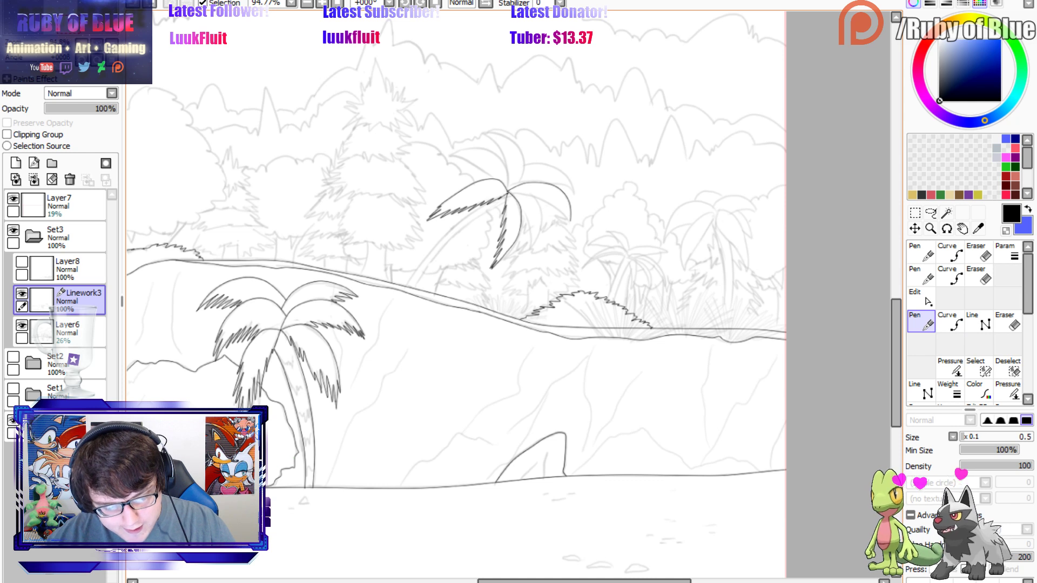
Add a curved inner frond at the leaning palm's lower right and ink the jagged undersides of both right-hand fronds.
{"action": "key", "text": "c"}
{"action": "left_click", "coordinate": [509, 193]}
{"action": "left_click", "coordinate": [532, 196]}
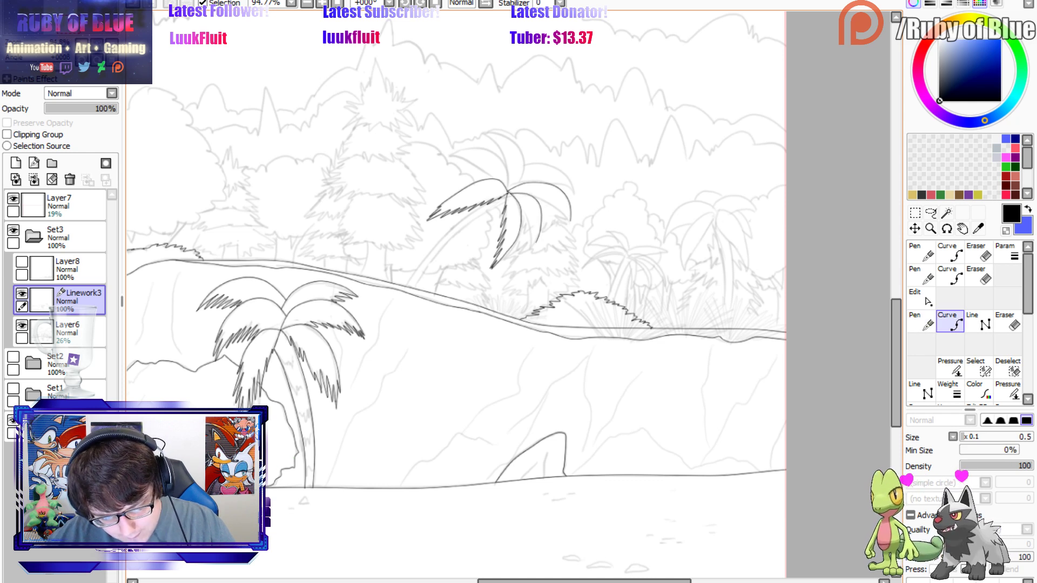
{"action": "key", "text": "n"}
{"action": "mouse_move", "coordinate": [525, 224]}
{"action": "left_mouse_down"}
{"action": "mouse_move", "coordinate": [531, 257]}
{"action": "mouse_move", "coordinate": [536, 240]}
{"action": "left_mouse_up"}
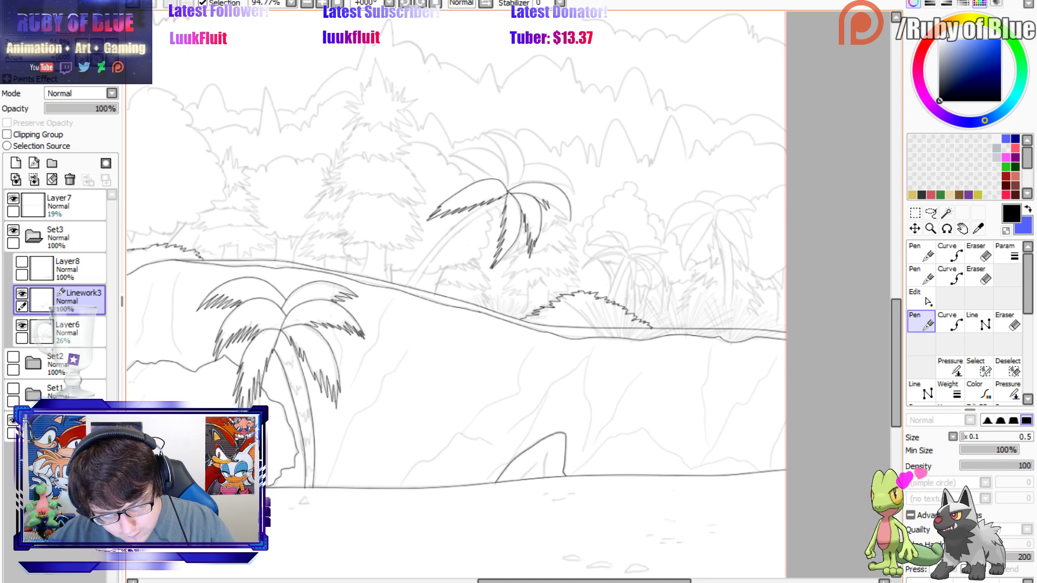
{"action": "left_click_drag", "start_coordinate": [541, 199], "coordinate": [570, 222]}
Ink the leaning palm's upper fronds on both sides of the crown with curved spines and jagged edges.
{"action": "left_click", "coordinate": [949, 322]}
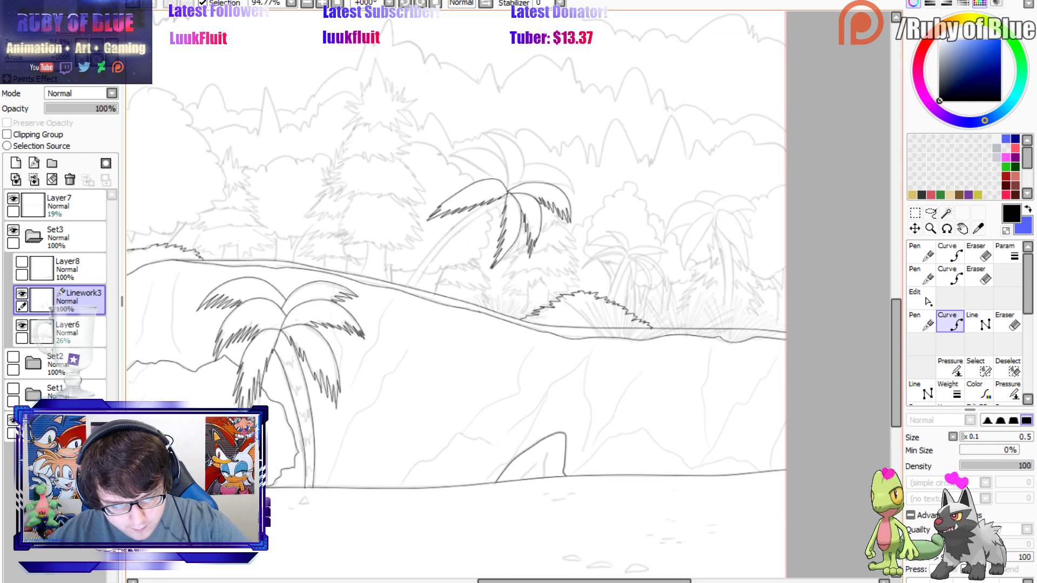
{"action": "left_click", "coordinate": [507, 190]}
{"action": "left_click", "coordinate": [497, 142]}
{"action": "left_click", "coordinate": [921, 322]}
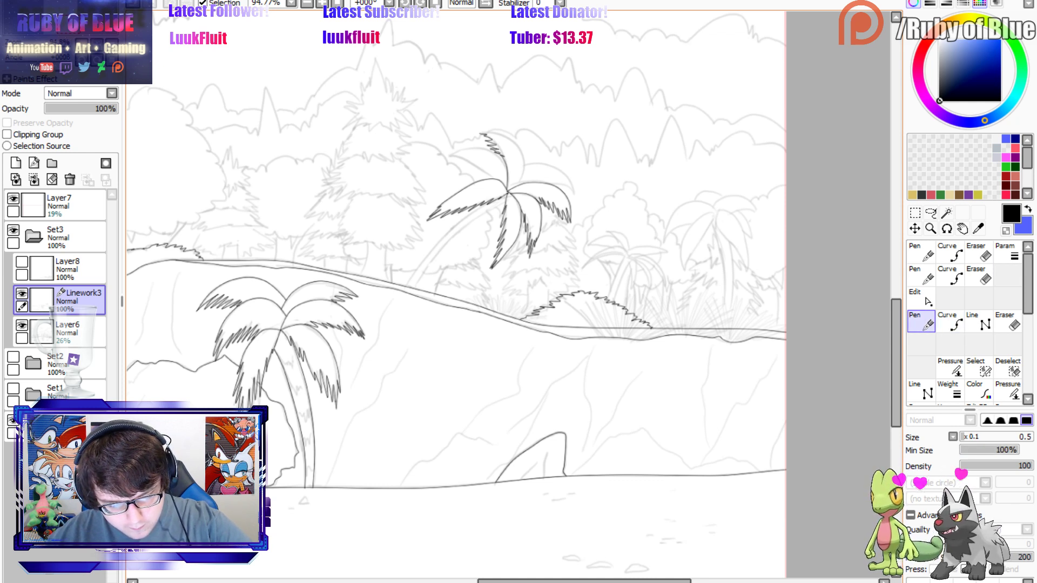
{"action": "left_click", "coordinate": [950, 322]}
{"action": "left_click", "coordinate": [518, 146]}
{"action": "left_click", "coordinate": [511, 184]}
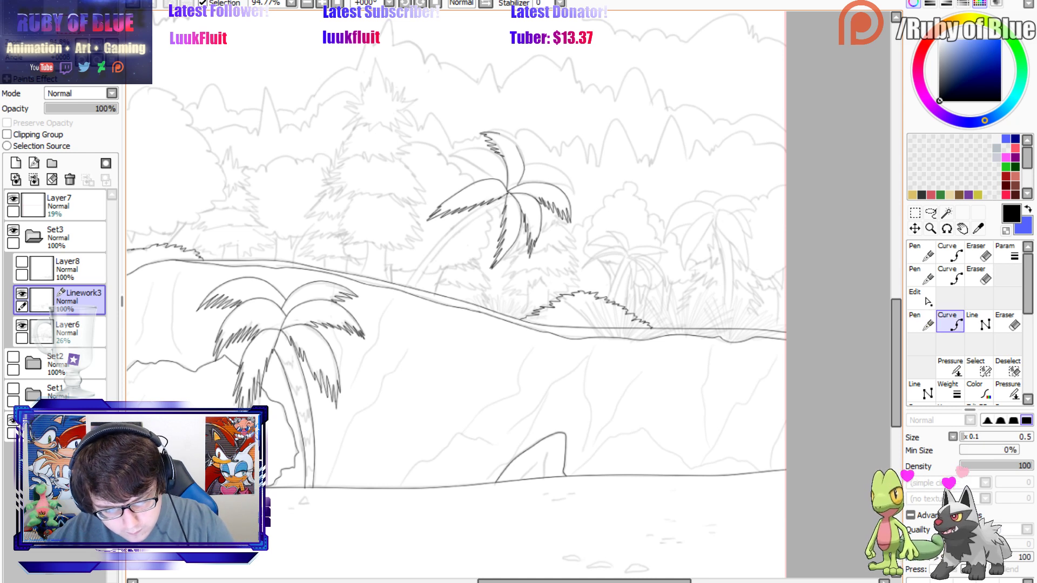
{"action": "left_click", "coordinate": [921, 323]}
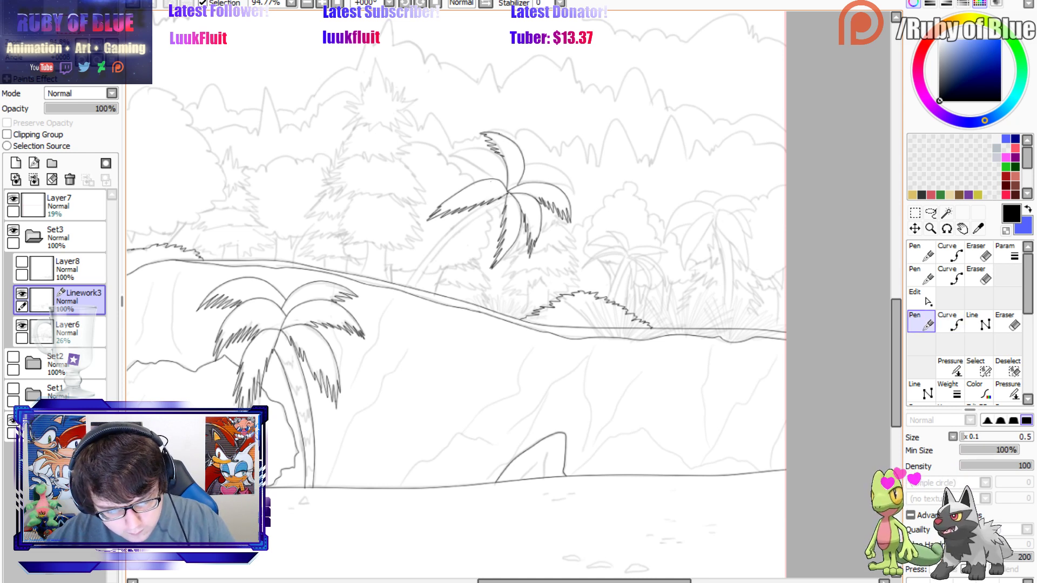
{"action": "mouse_move", "coordinate": [494, 179]}
{"action": "left_mouse_down"}
{"action": "mouse_move", "coordinate": [444, 157]}
{"action": "mouse_move", "coordinate": [488, 144]}
{"action": "mouse_move", "coordinate": [572, 181]}
{"action": "mouse_move", "coordinate": [573, 195]}
{"action": "left_mouse_up"}
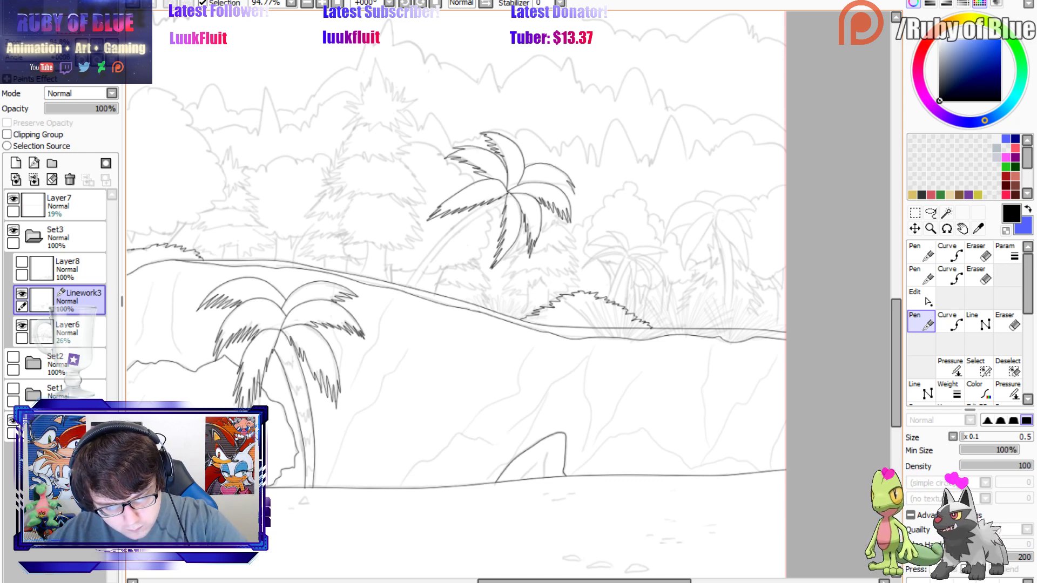
Trace both edges of the leaning palm's trunk with the Curve tool between the crown and the cliff line.
{"action": "key", "text": "e"}
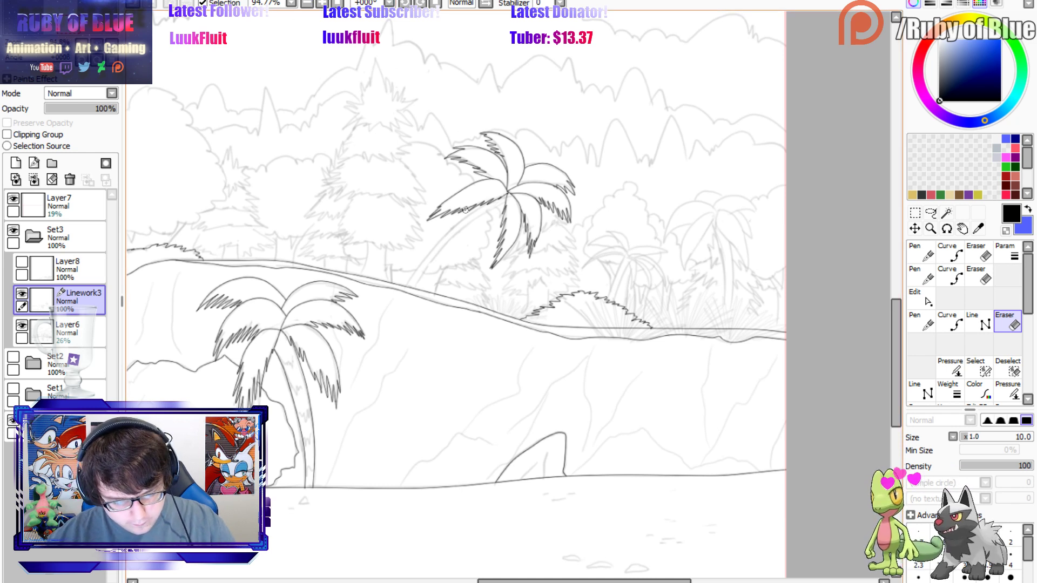
{"action": "key", "text": "c"}
{"action": "left_click", "coordinate": [505, 202]}
{"action": "left_click", "coordinate": [461, 230]}
{"action": "left_click", "coordinate": [432, 260]}
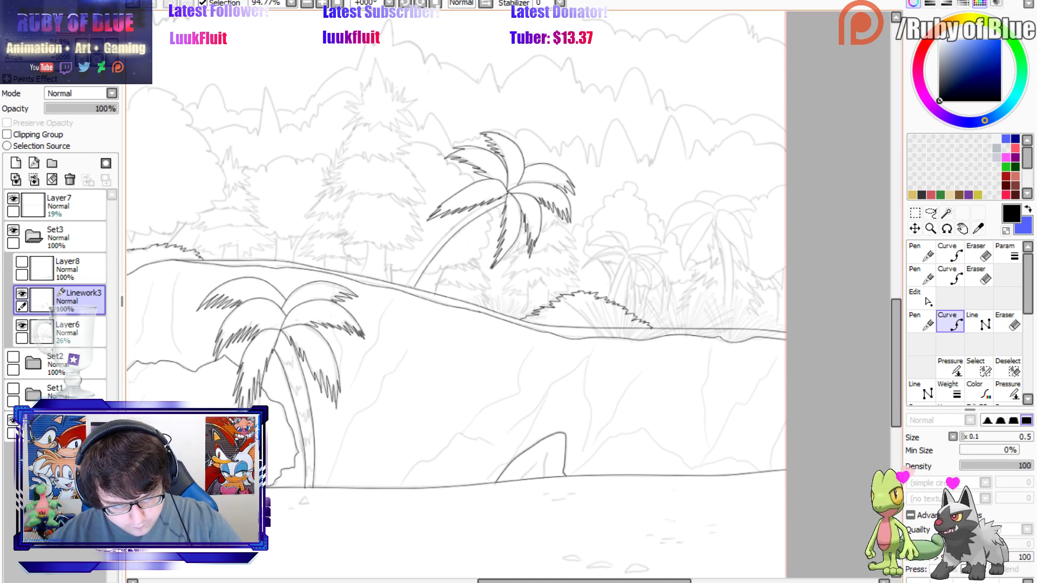
{"action": "left_click_drag", "start_coordinate": [462, 230], "coordinate": [465, 227]}
{"action": "left_click", "coordinate": [488, 202]}
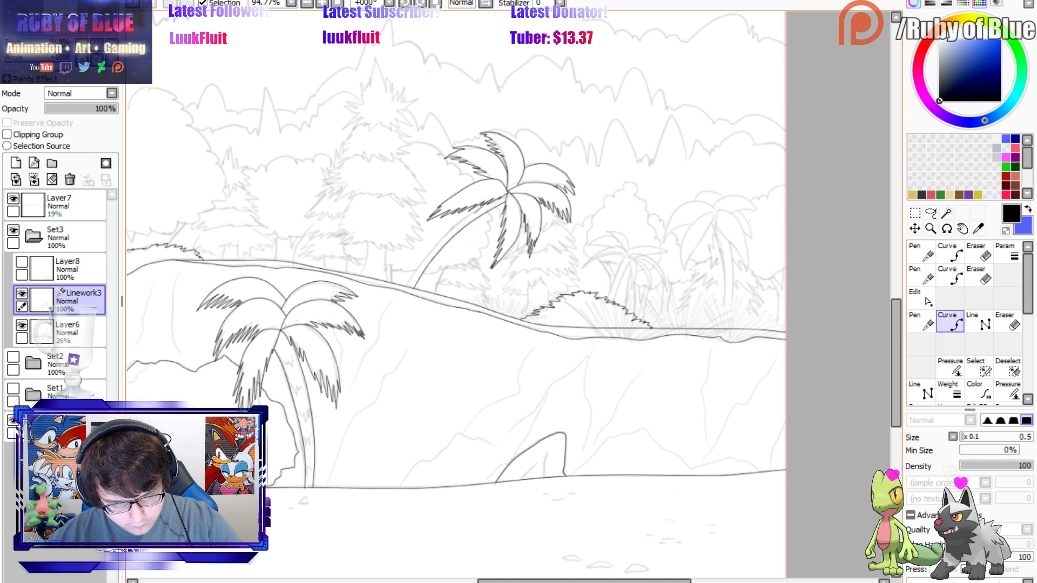
{"action": "left_click", "coordinate": [444, 237]}
{"action": "left_click", "coordinate": [424, 260]}
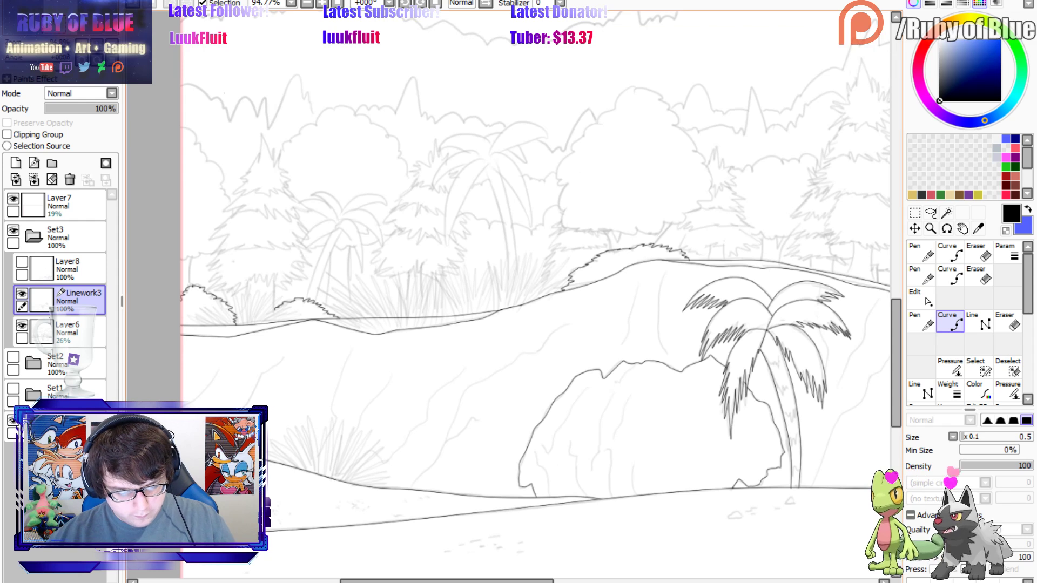
{"action": "mouse_move", "coordinate": [467, 166]}
{"action": "left_mouse_down"}
{"action": "mouse_move", "coordinate": [448, 192]}
{"action": "mouse_move", "coordinate": [446, 247]}
{"action": "left_mouse_up"}
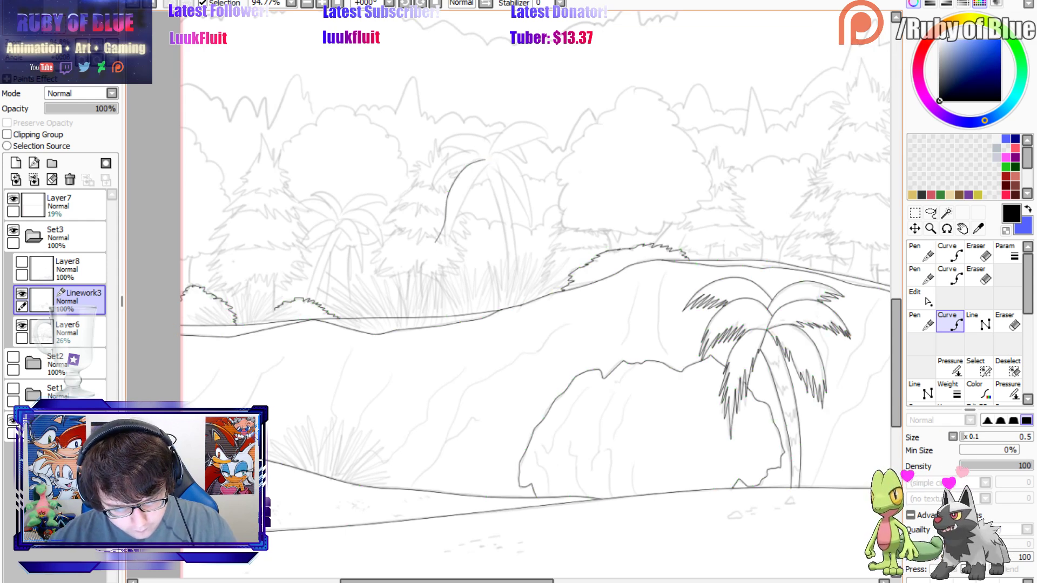
{"action": "key", "text": "n"}
{"action": "key", "text": "ctrl+z"}
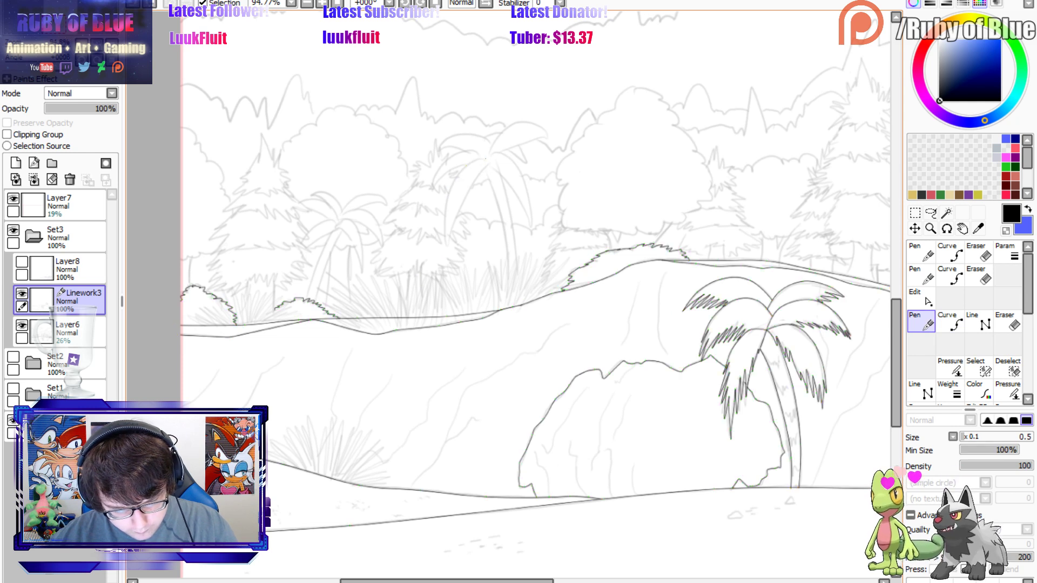
Ink the jagged edges of the two drooping fronds on the tall background palm above the cliff line.
{"action": "mouse_move", "coordinate": [440, 219]}
{"action": "left_mouse_down"}
{"action": "mouse_move", "coordinate": [445, 253]}
{"action": "mouse_move", "coordinate": [462, 204]}
{"action": "left_mouse_up"}
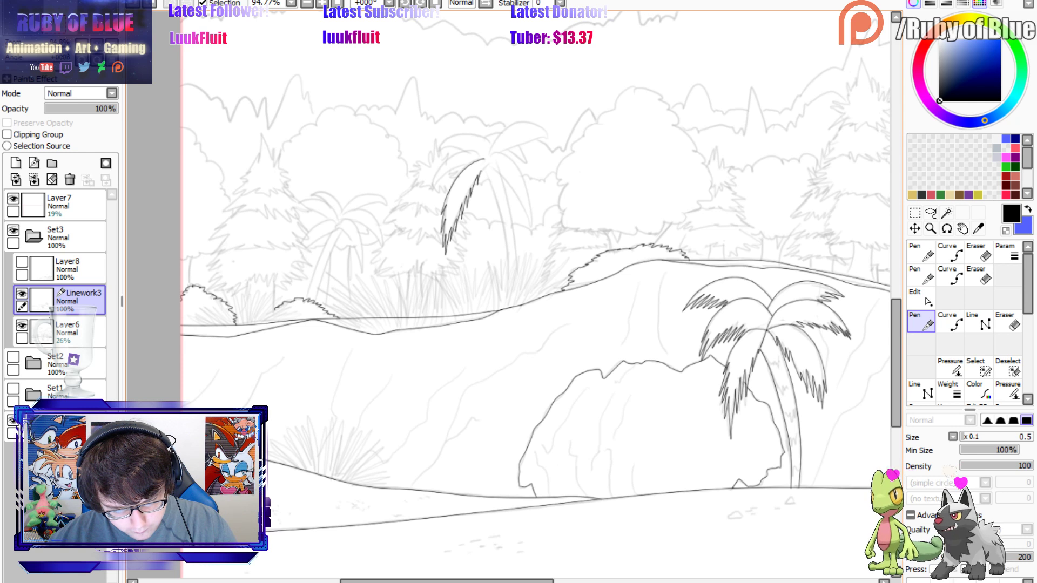
{"action": "left_click_drag", "start_coordinate": [486, 165], "coordinate": [447, 240]}
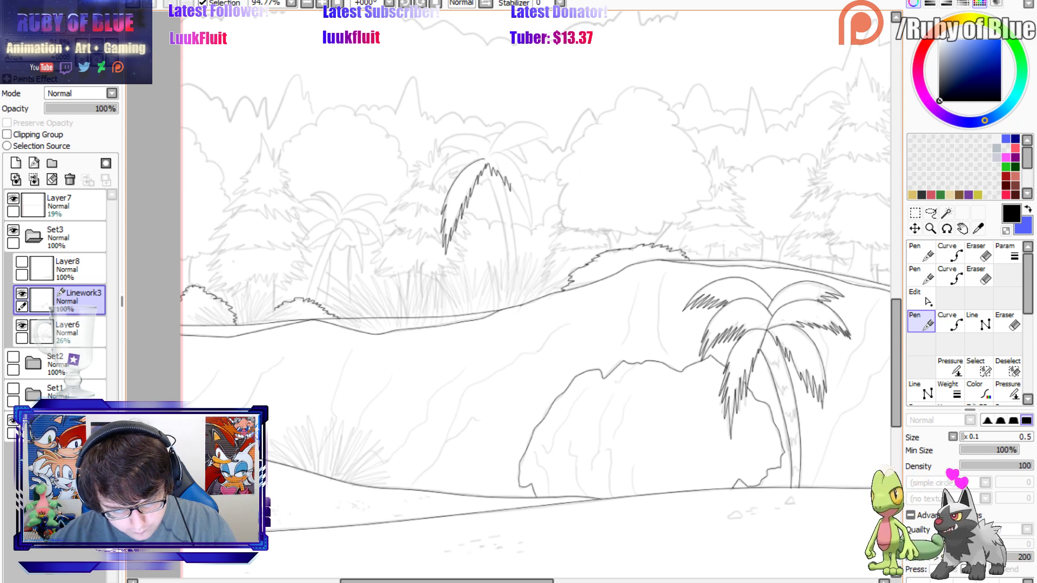
{"action": "left_click_drag", "start_coordinate": [511, 187], "coordinate": [531, 237]}
{"action": "left_click_drag", "start_coordinate": [497, 171], "coordinate": [519, 205]}
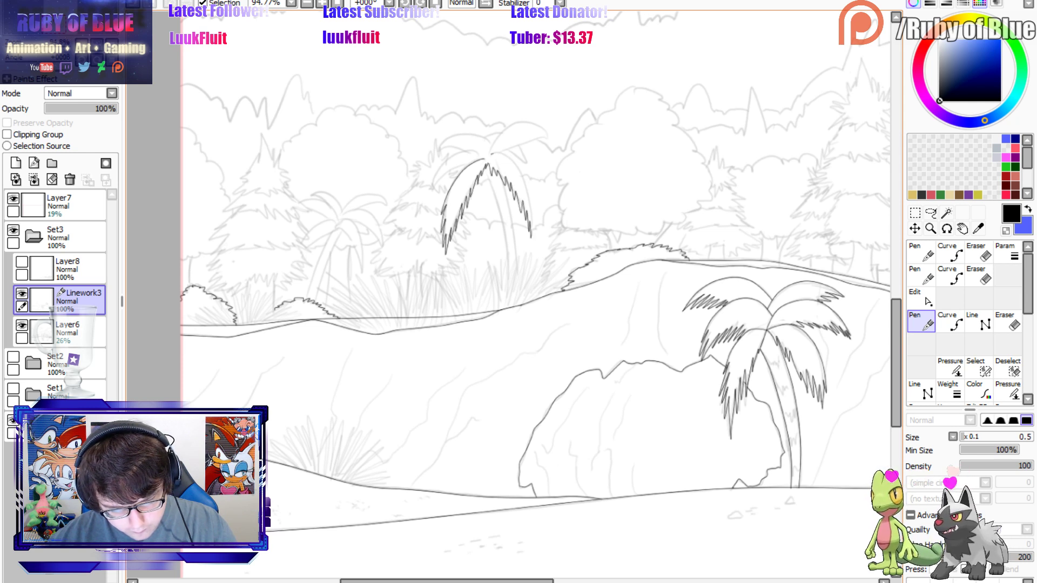
Draw the curved spine of the background palm's right drooping frond, adjust its points and tidy where it meets the crown.
{"action": "mouse_move", "coordinate": [492, 154]}
{"action": "left_mouse_down"}
{"action": "mouse_move", "coordinate": [532, 197]}
{"action": "mouse_move", "coordinate": [534, 216]}
{"action": "left_mouse_up"}
{"action": "key", "text": "ctrl+z"}
{"action": "mouse_move", "coordinate": [490, 155]}
{"action": "left_mouse_down"}
{"action": "mouse_move", "coordinate": [524, 167]}
{"action": "mouse_move", "coordinate": [531, 238]}
{"action": "left_mouse_up"}
{"action": "key", "text": "ctrl"}
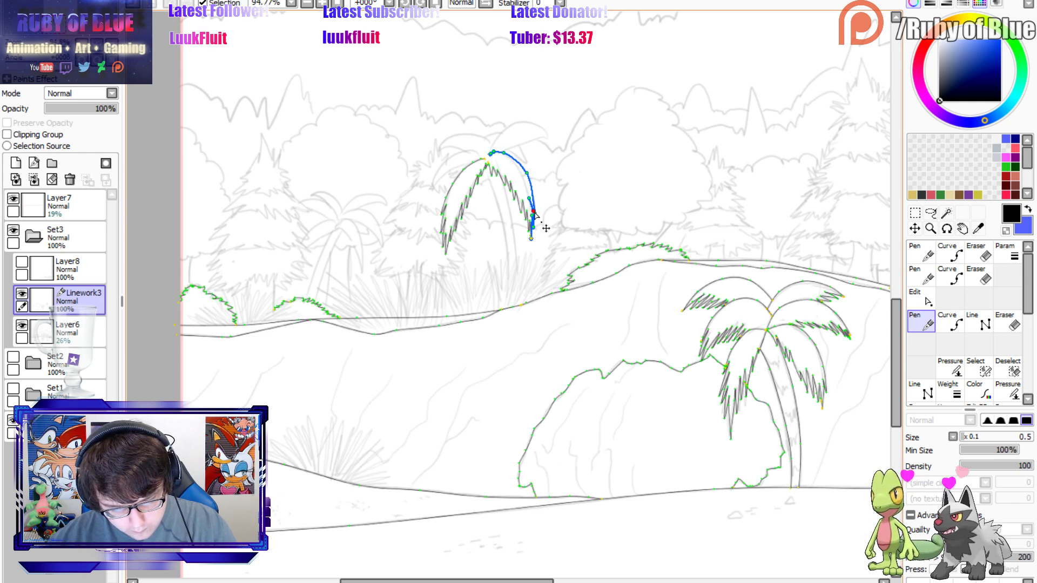
{"action": "key", "text": "ctrl"}
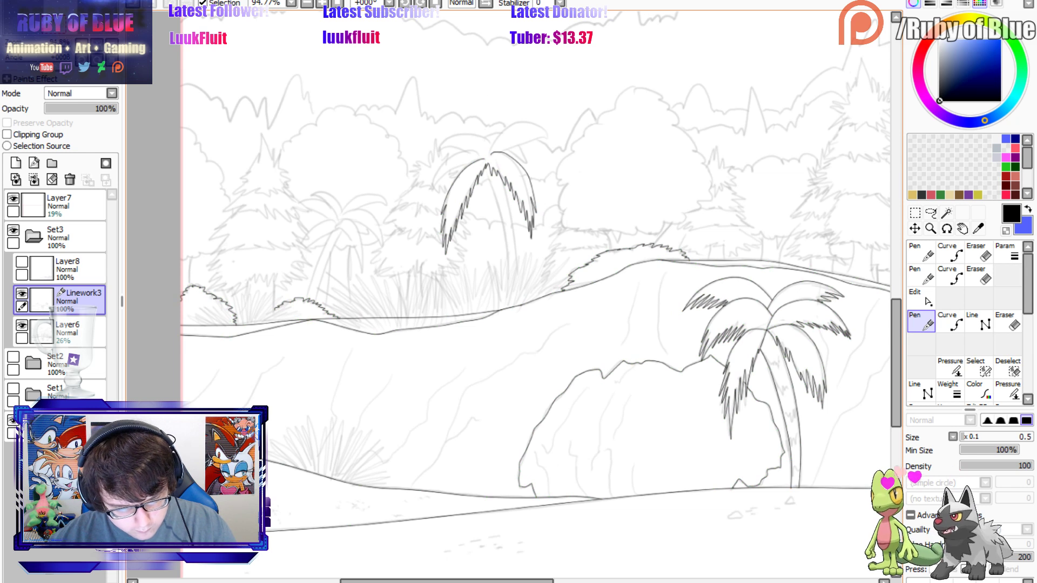
{"action": "key", "text": "ctrl"}
{"action": "key", "text": "ctrl"}
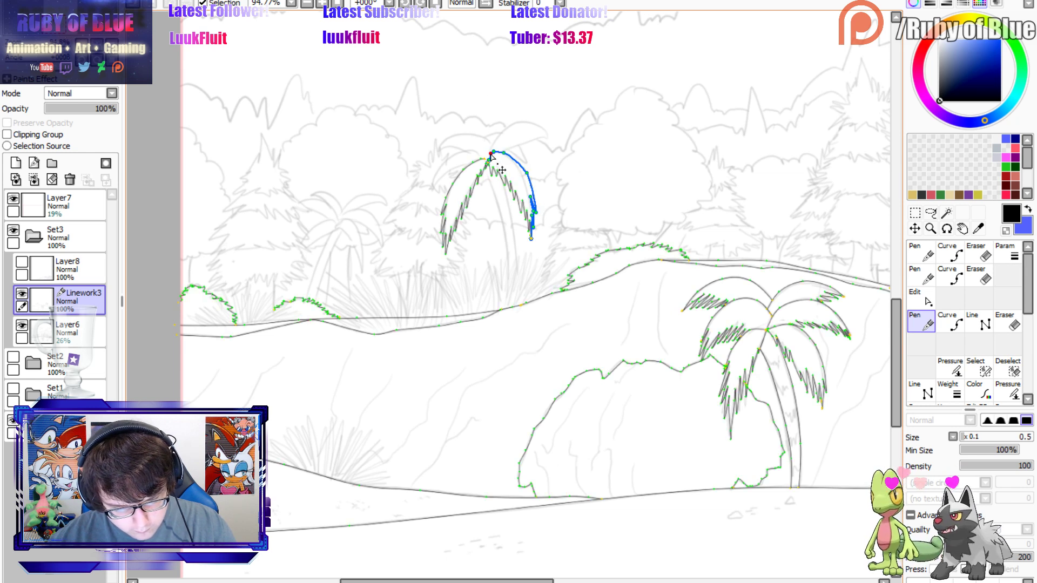
{"action": "key", "text": "ctrl"}
{"action": "key", "text": "e"}
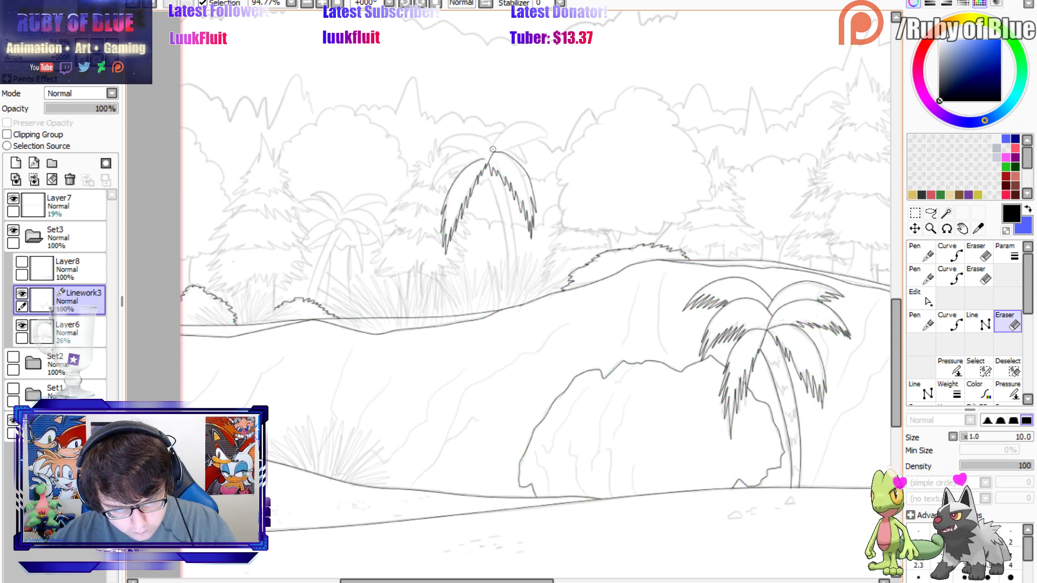
{"action": "key", "text": "ctrl"}
{"action": "left_click_drag", "start_coordinate": [493, 152], "coordinate": [490, 161]}
Ink the background palm's upper fronds on both sides of the crown with curved spines and jagged edges.
{"action": "key", "text": "b"}
{"action": "key", "text": "n"}
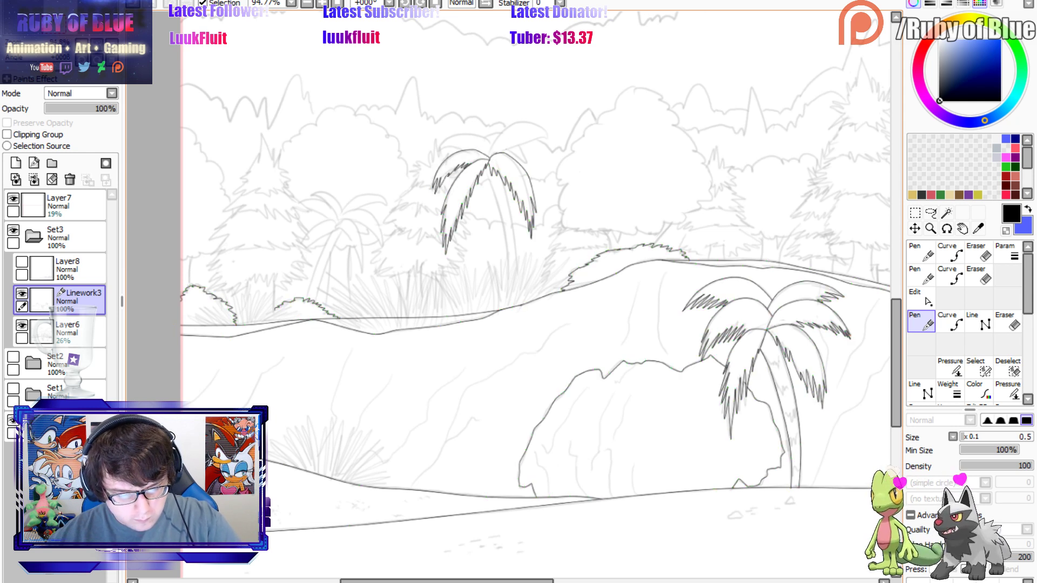
{"action": "left_click_drag", "start_coordinate": [490, 156], "coordinate": [532, 125]}
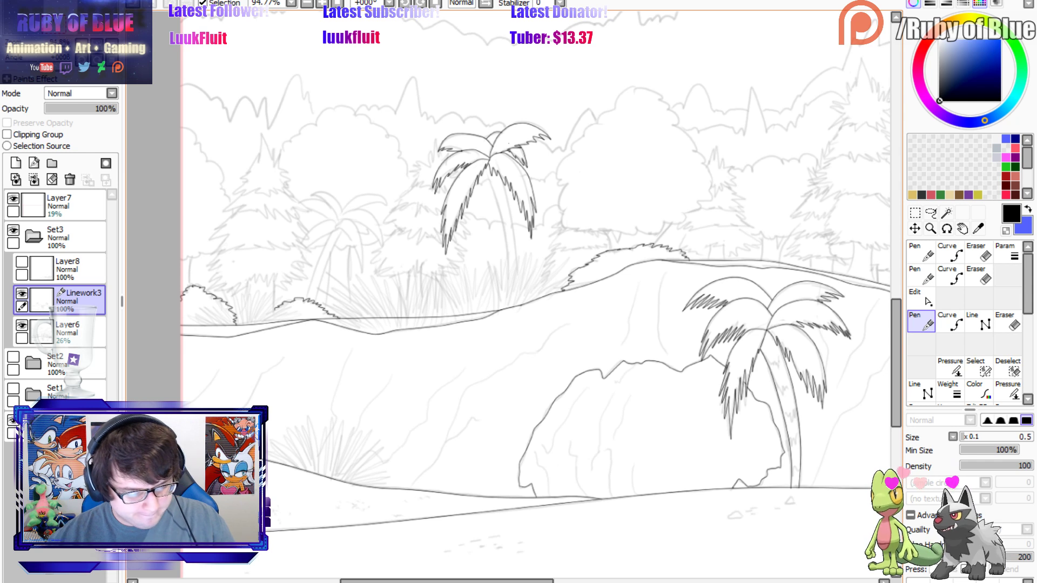
Trace both edges of the background palm's trunk with the Curve tool from the crown down to the cliff line.
{"action": "left_click", "coordinate": [949, 321]}
{"action": "left_click", "coordinate": [487, 166]}
{"action": "left_click", "coordinate": [501, 219]}
{"action": "left_click", "coordinate": [508, 262]}
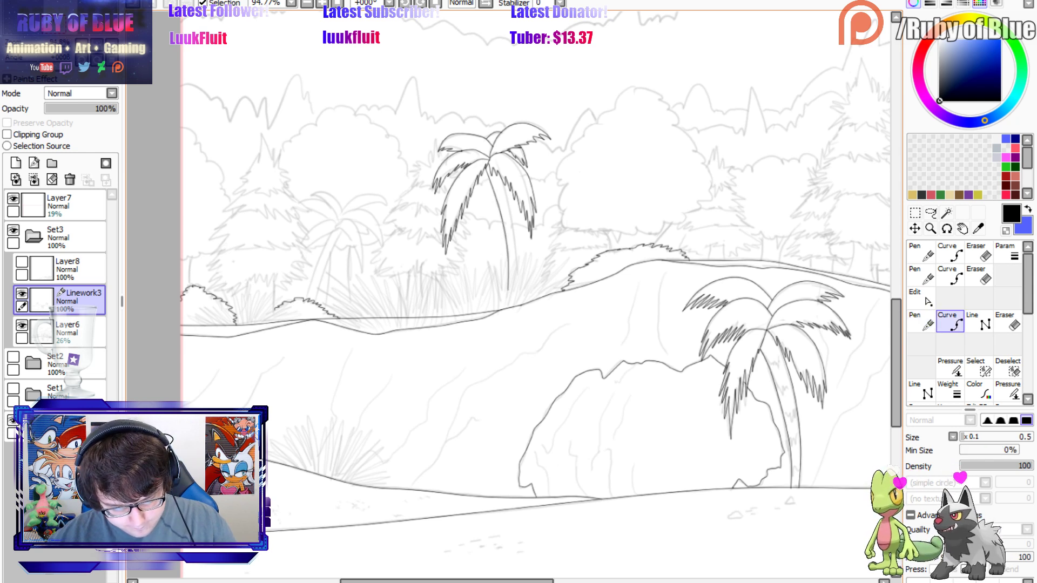
{"action": "double_click", "coordinate": [509, 309]}
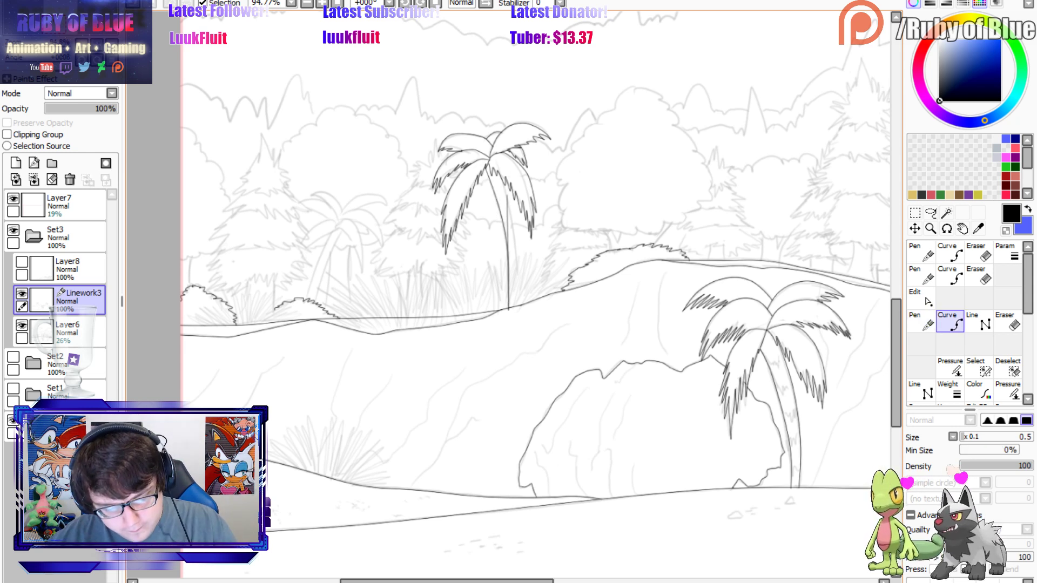
{"action": "key", "text": "n"}
{"action": "left_click", "coordinate": [503, 187]}
{"action": "left_click", "coordinate": [512, 231]}
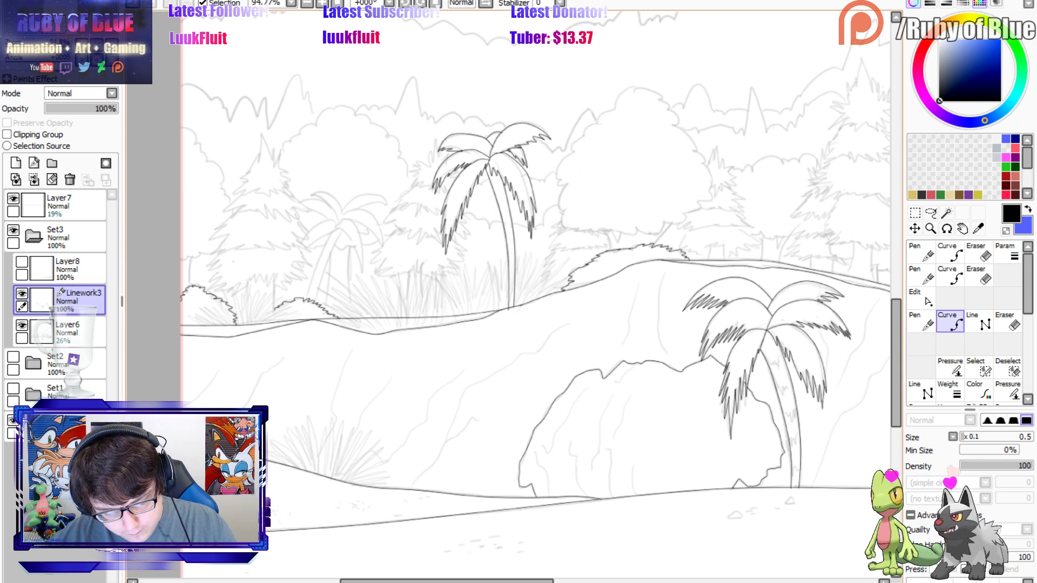
{"action": "key", "text": "n"}
{"action": "key", "text": "n"}
{"action": "key", "text": "n"}
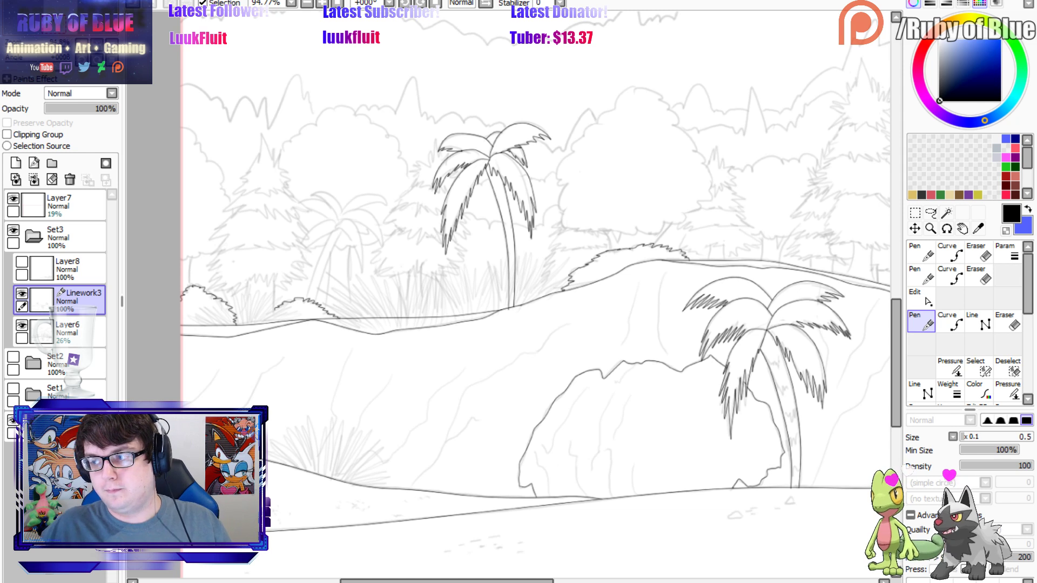
Ink the two drooping fronds of the palm near the canvas's right edge with curved spines and jagged undersides.
{"action": "left_click_drag", "start_coordinate": [859, 324], "coordinate": [138, 298]}
{"action": "scroll", "coordinate": [506, 294], "scroll_direction": "up", "scroll_amount": 3}
{"action": "scroll", "coordinate": [506, 295], "scroll_direction": "down", "scroll_amount": 2}
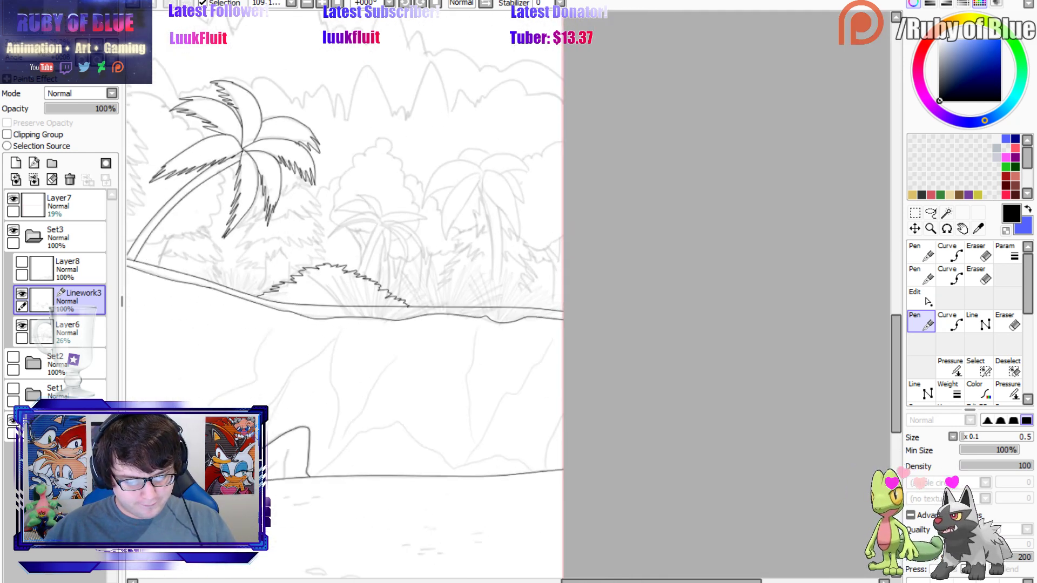
{"action": "scroll", "coordinate": [506, 294], "scroll_direction": "up", "scroll_amount": 1}
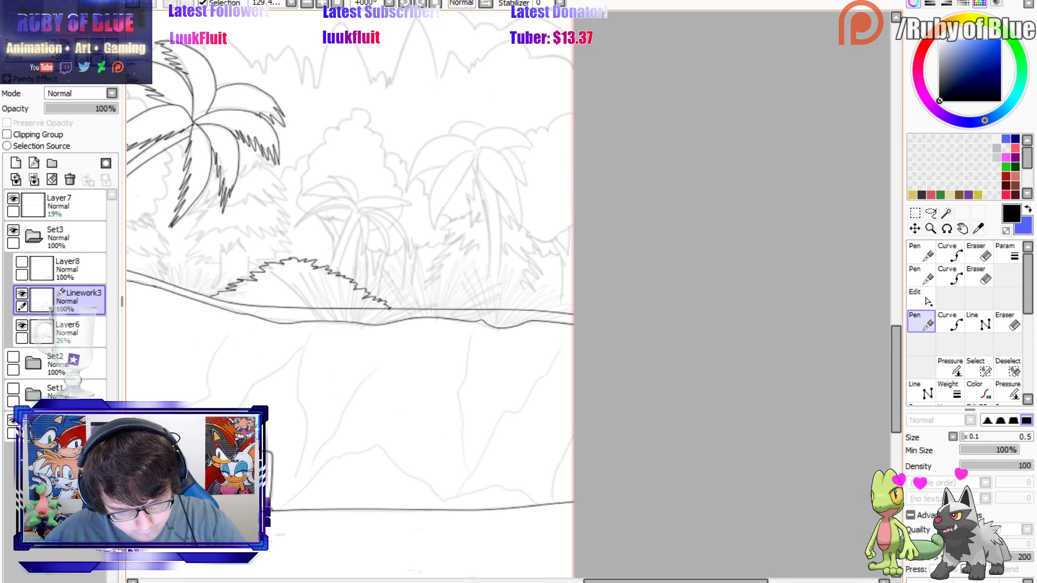
{"action": "mouse_move", "coordinate": [477, 149]}
{"action": "left_mouse_down"}
{"action": "mouse_move", "coordinate": [450, 162]}
{"action": "mouse_move", "coordinate": [435, 199]}
{"action": "left_mouse_up"}
{"action": "key", "text": "ctrl+z"}
{"action": "mouse_move", "coordinate": [476, 147]}
{"action": "left_mouse_down"}
{"action": "mouse_move", "coordinate": [431, 190]}
{"action": "mouse_move", "coordinate": [435, 238]}
{"action": "mouse_move", "coordinate": [475, 157]}
{"action": "mouse_move", "coordinate": [523, 242]}
{"action": "left_mouse_up"}
{"action": "left_click_drag", "start_coordinate": [510, 162], "coordinate": [523, 242]}
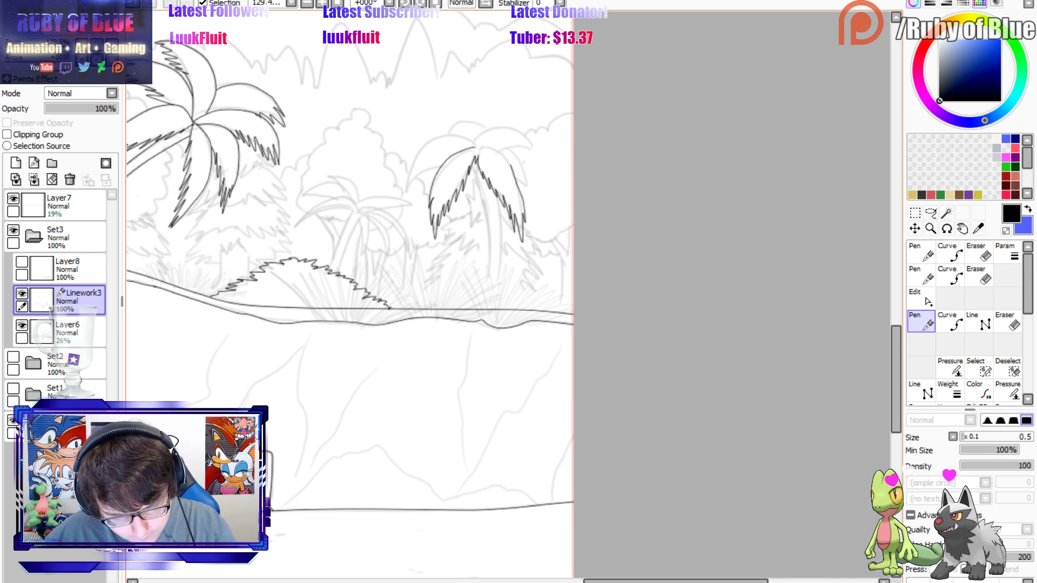
{"action": "left_click_drag", "start_coordinate": [495, 150], "coordinate": [511, 167]}
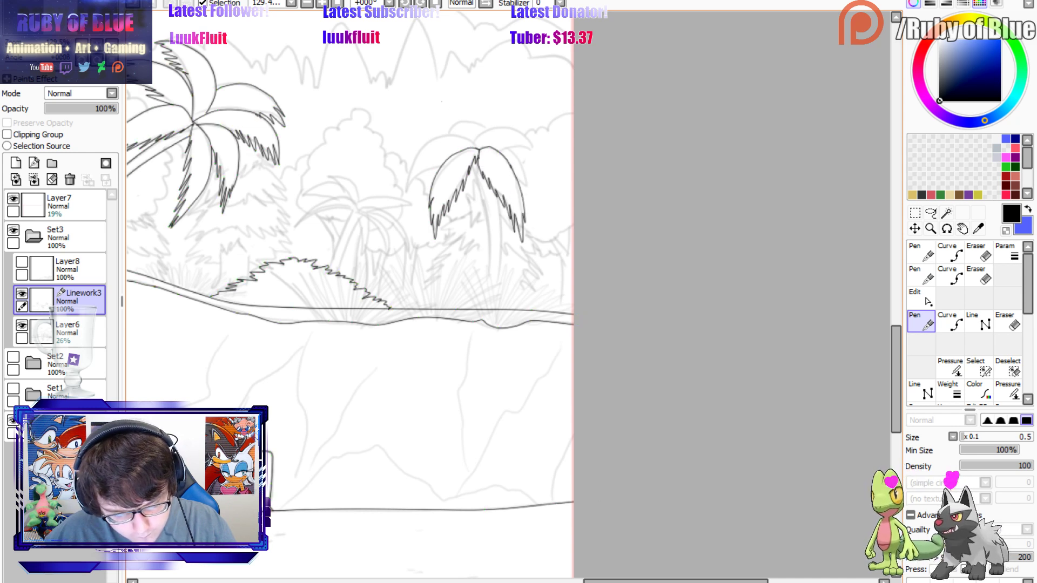
Ink the right-edge palm's upper left frond with a jagged underside and a curved spine running to the crown.
{"action": "left_click_drag", "start_coordinate": [443, 162], "coordinate": [404, 195]}
{"action": "key", "text": "e"}
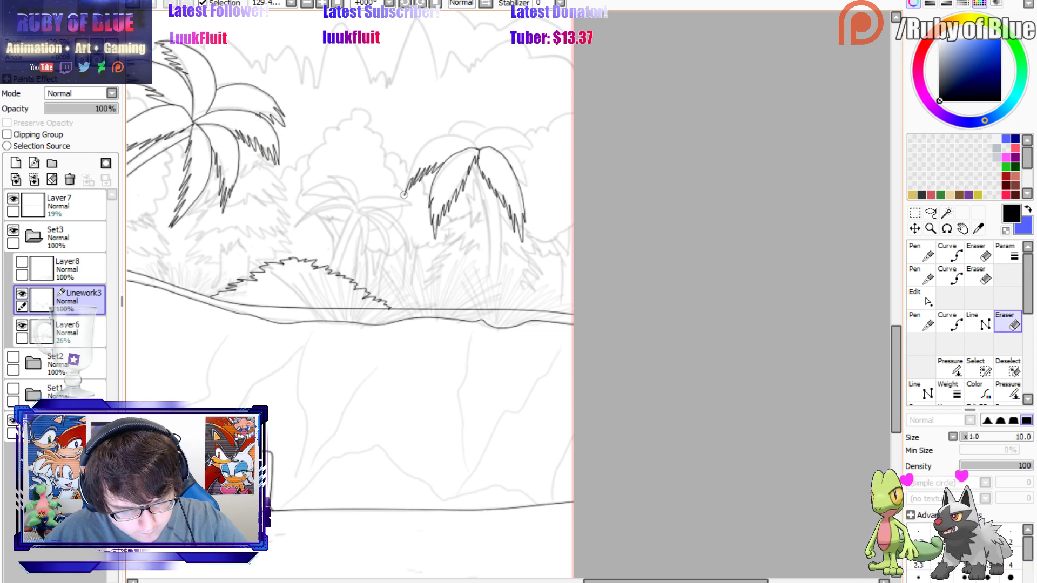
{"action": "key", "text": "c"}
{"action": "left_click", "coordinate": [405, 190]}
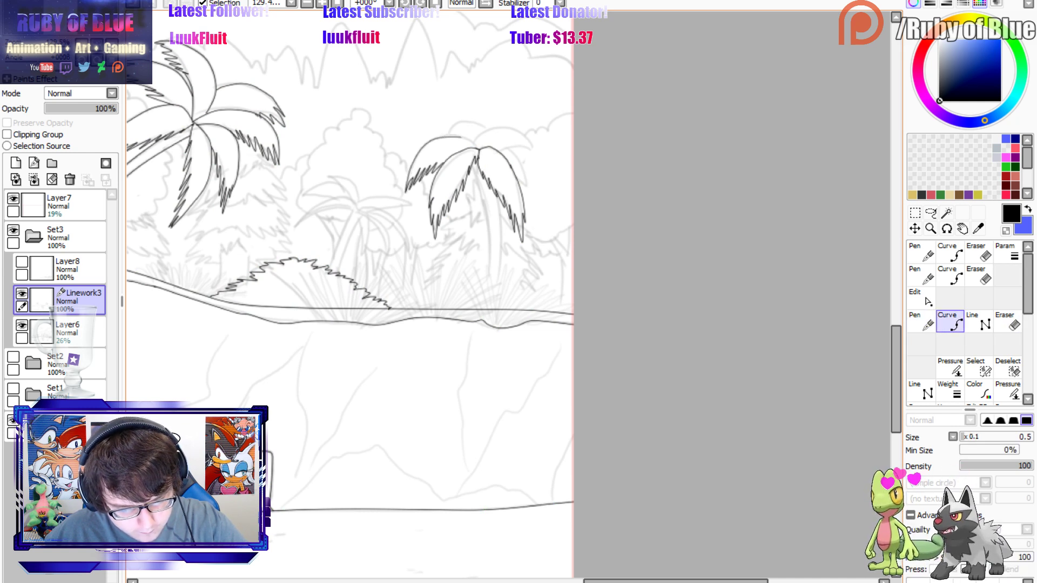
{"action": "double_click", "coordinate": [479, 148]}
Ink the right-edge palm's upper right frond and add the curved outline of the frond behind its crown.
{"action": "key", "text": "p"}
{"action": "mouse_move", "coordinate": [477, 146]}
{"action": "left_mouse_down"}
{"action": "mouse_move", "coordinate": [502, 128]}
{"action": "mouse_move", "coordinate": [536, 147]}
{"action": "left_mouse_up"}
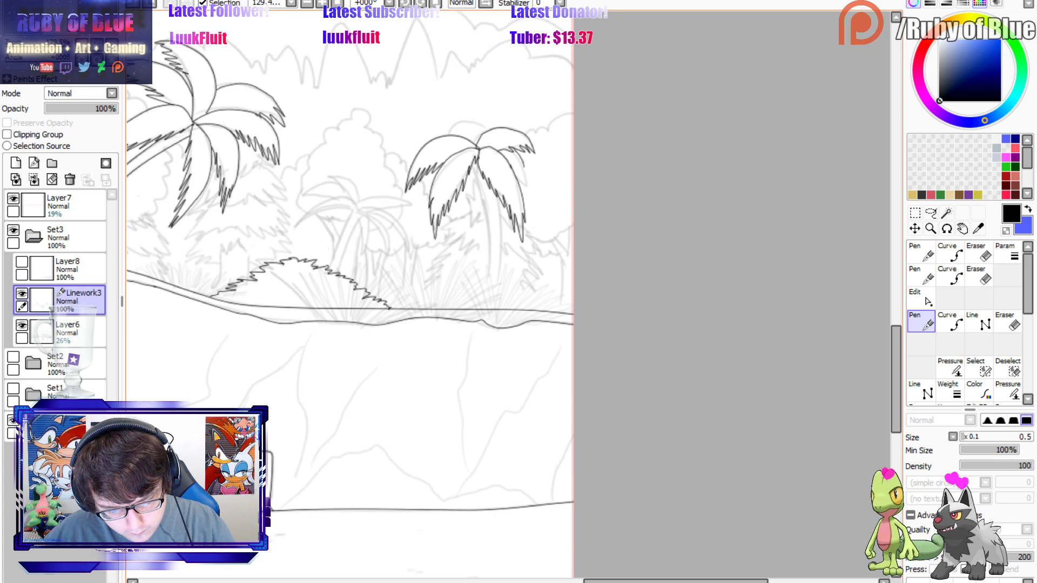
{"action": "left_click_drag", "start_coordinate": [524, 167], "coordinate": [527, 193]}
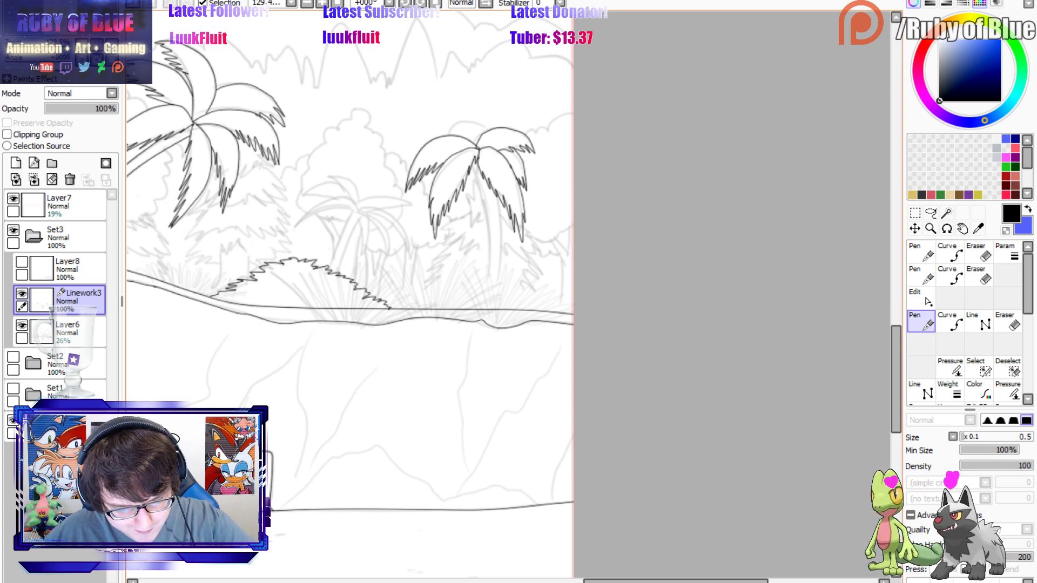
{"action": "key", "text": "c"}
{"action": "left_click", "coordinate": [486, 131]}
{"action": "left_click", "coordinate": [471, 123]}
{"action": "double_click", "coordinate": [448, 136]}
{"action": "key", "text": "ctrl"}
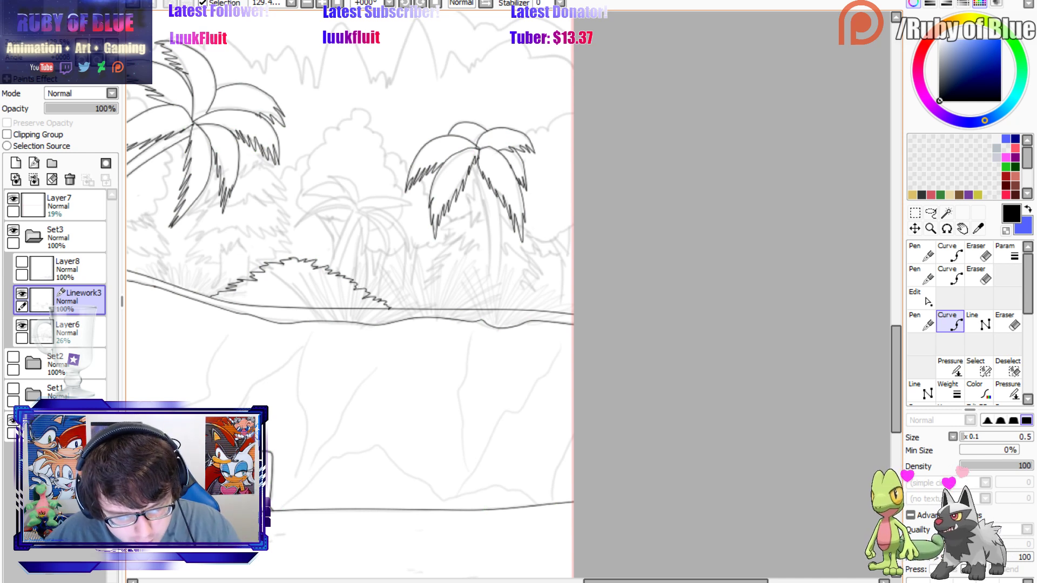
Trace both edges of the right-edge palm's trunk with the Curve tool down to the cliff line.
{"action": "left_click", "coordinate": [475, 164]}
{"action": "left_click", "coordinate": [488, 211]}
{"action": "double_click", "coordinate": [486, 309]}
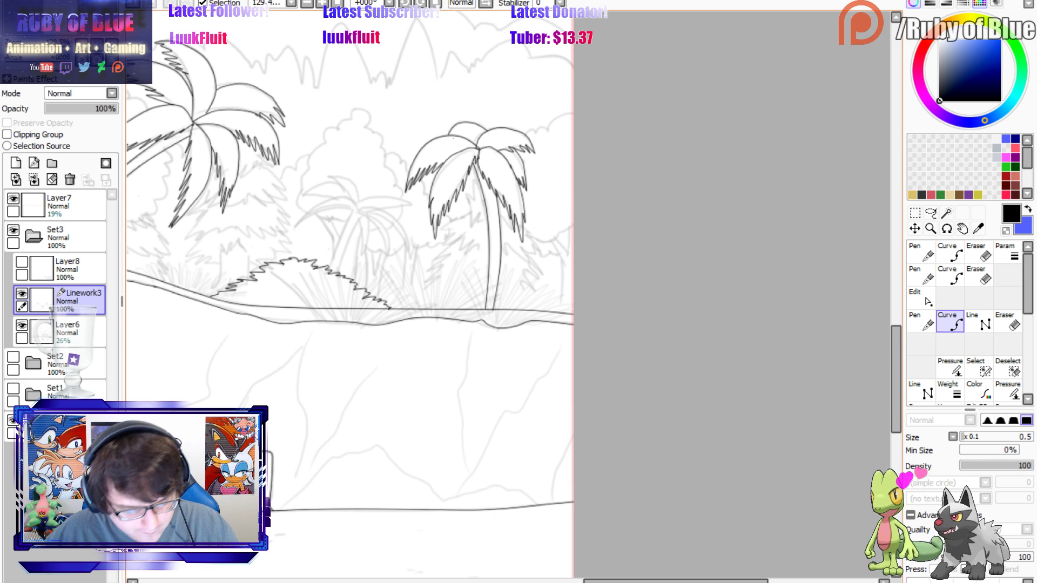
{"action": "key", "text": "n"}
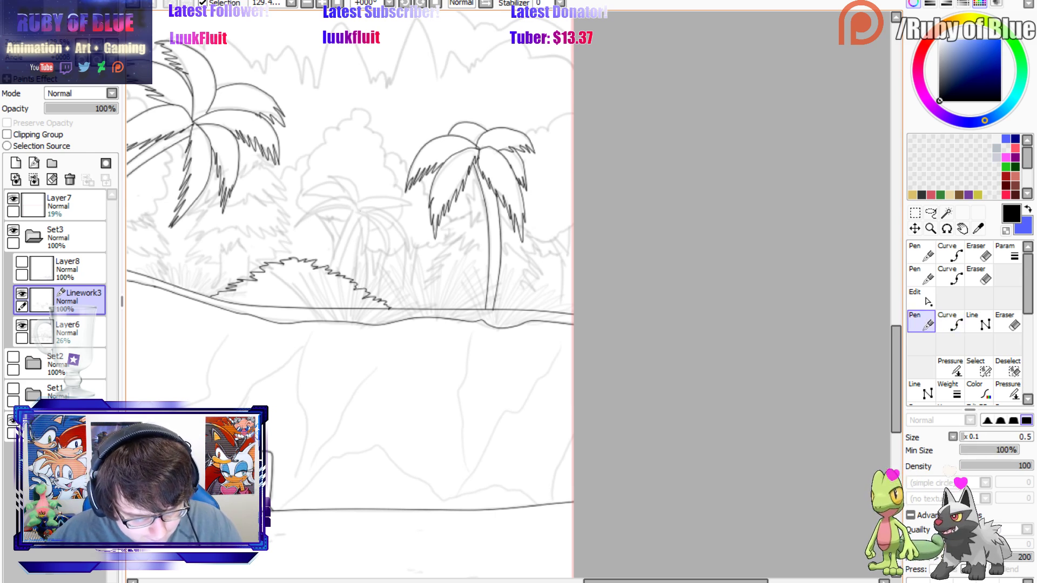
Ink the two right drooping fronds of the small palm behind the bush with jagged edges and curved spines.
{"action": "left_click_drag", "start_coordinate": [400, 238], "coordinate": [407, 257]}
{"action": "left_click_drag", "start_coordinate": [360, 210], "coordinate": [407, 247]}
{"action": "key", "text": "ctrl+z"}
{"action": "key", "text": "b"}
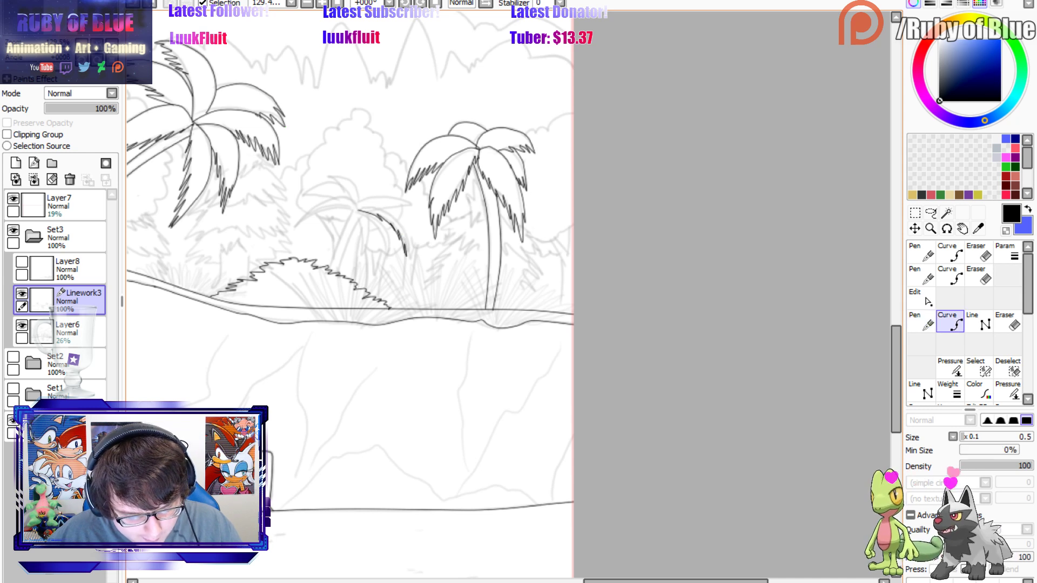
{"action": "left_click", "coordinate": [358, 210]}
{"action": "left_click", "coordinate": [377, 211]}
{"action": "left_click", "coordinate": [401, 225]}
{"action": "left_click", "coordinate": [408, 241]}
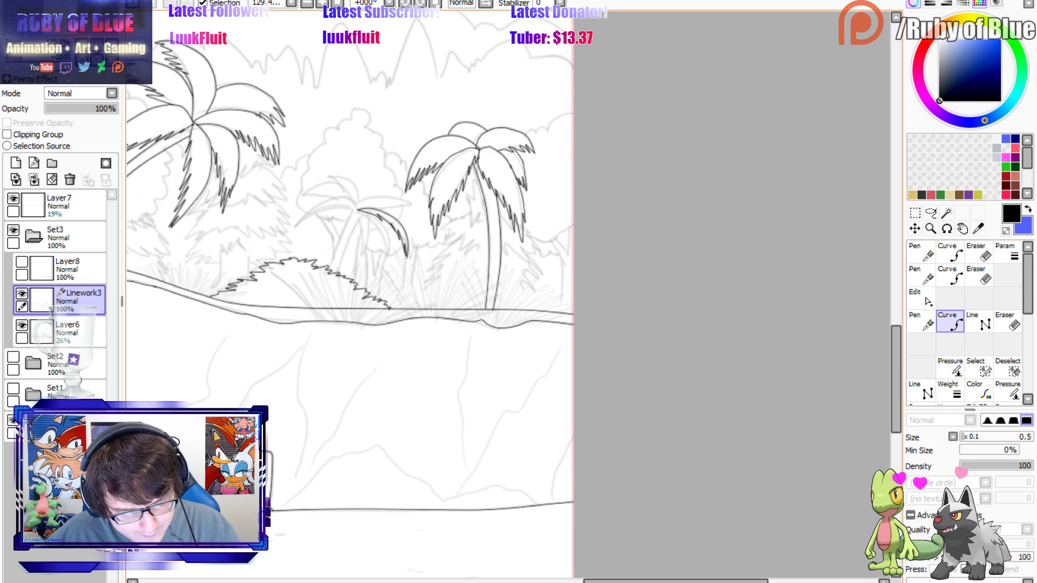
{"action": "key", "text": "n"}
{"action": "left_click_drag", "start_coordinate": [356, 210], "coordinate": [387, 266]}
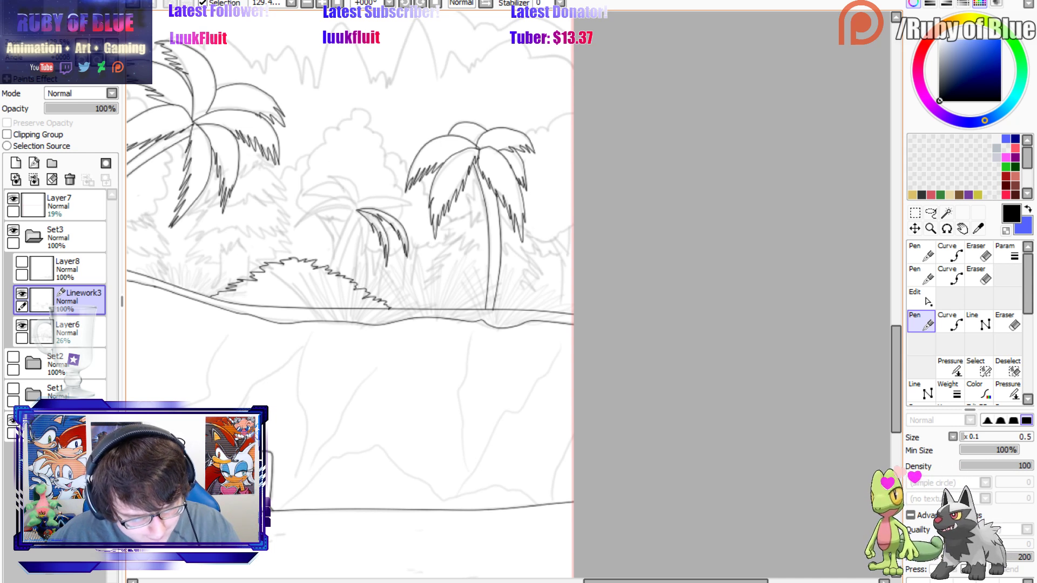
Trace the spine of the small palm's lower left frond with the Curve tool and ink its jagged underside.
{"action": "key", "text": "b"}
{"action": "left_click", "coordinate": [352, 200]}
{"action": "left_click", "coordinate": [327, 201]}
{"action": "left_click", "coordinate": [310, 211]}
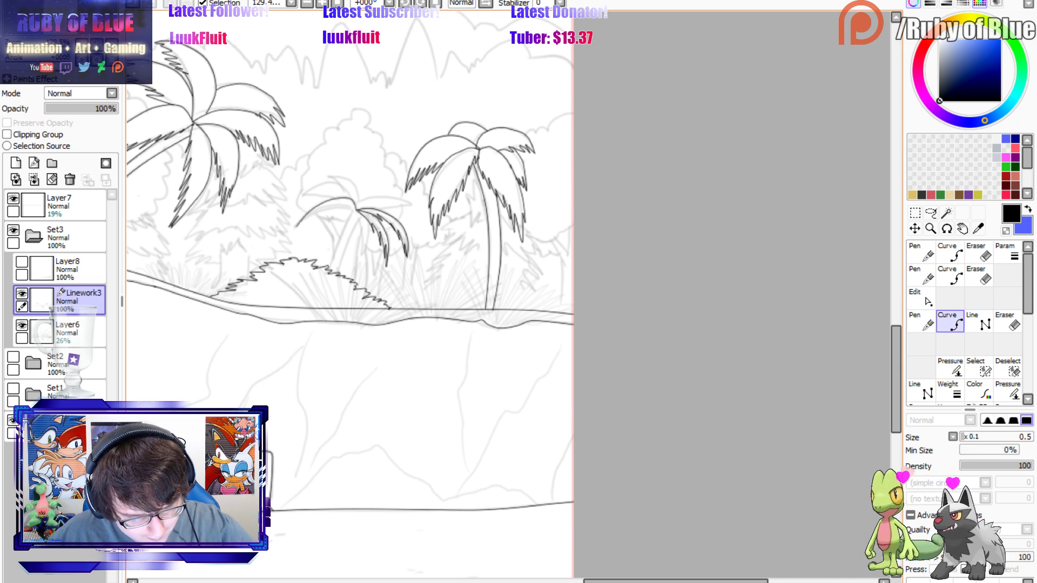
{"action": "key", "text": "n"}
{"action": "left_click_drag", "start_coordinate": [292, 229], "coordinate": [331, 207]}
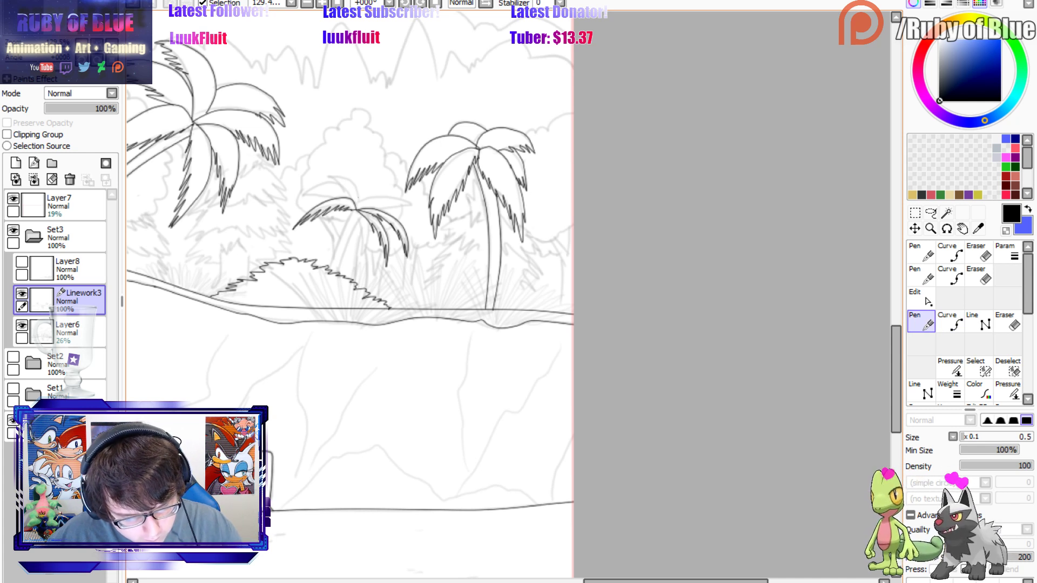
Ink the small palm's upper right and upper left fronds, redoing strokes where they meet the crown.
{"action": "mouse_move", "coordinate": [383, 199]}
{"action": "left_mouse_down"}
{"action": "mouse_move", "coordinate": [416, 207]}
{"action": "mouse_move", "coordinate": [384, 210]}
{"action": "left_mouse_up"}
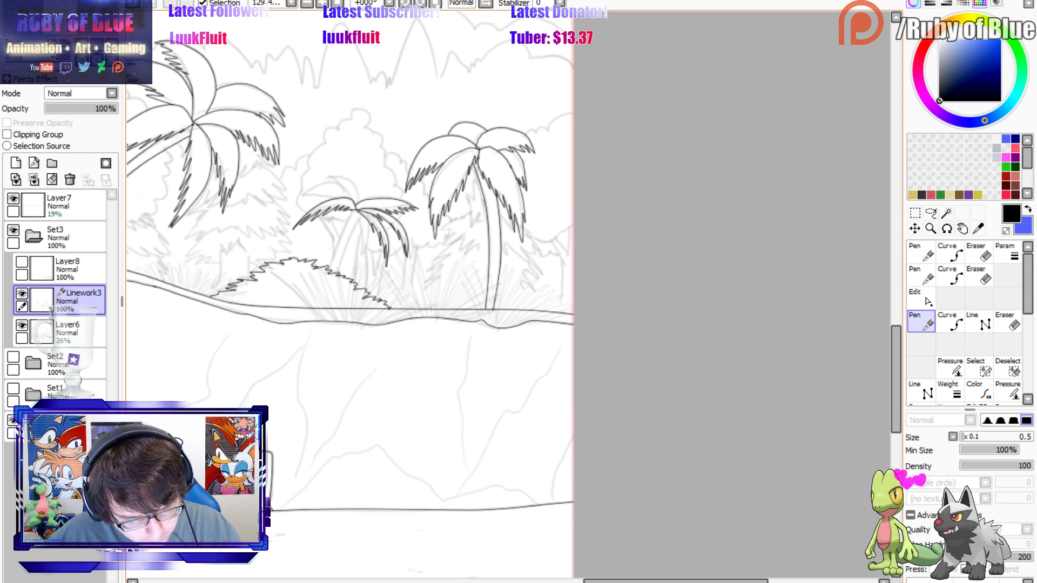
{"action": "key", "text": "ctrl+z"}
{"action": "left_click_drag", "start_coordinate": [316, 201], "coordinate": [334, 198]}
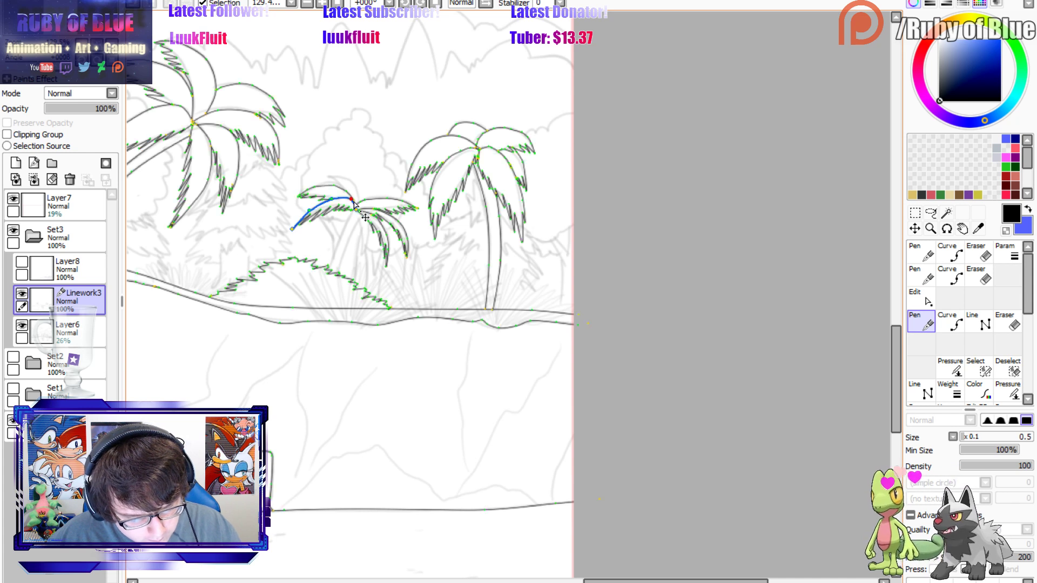
{"action": "key", "text": "ctrl+z"}
{"action": "mouse_move", "coordinate": [320, 199]}
{"action": "left_mouse_down"}
{"action": "mouse_move", "coordinate": [353, 204]}
{"action": "mouse_move", "coordinate": [340, 184]}
{"action": "mouse_move", "coordinate": [358, 202]}
{"action": "mouse_move", "coordinate": [336, 183]}
{"action": "mouse_move", "coordinate": [358, 203]}
{"action": "left_mouse_up"}
{"action": "key", "text": "ctrl+z"}
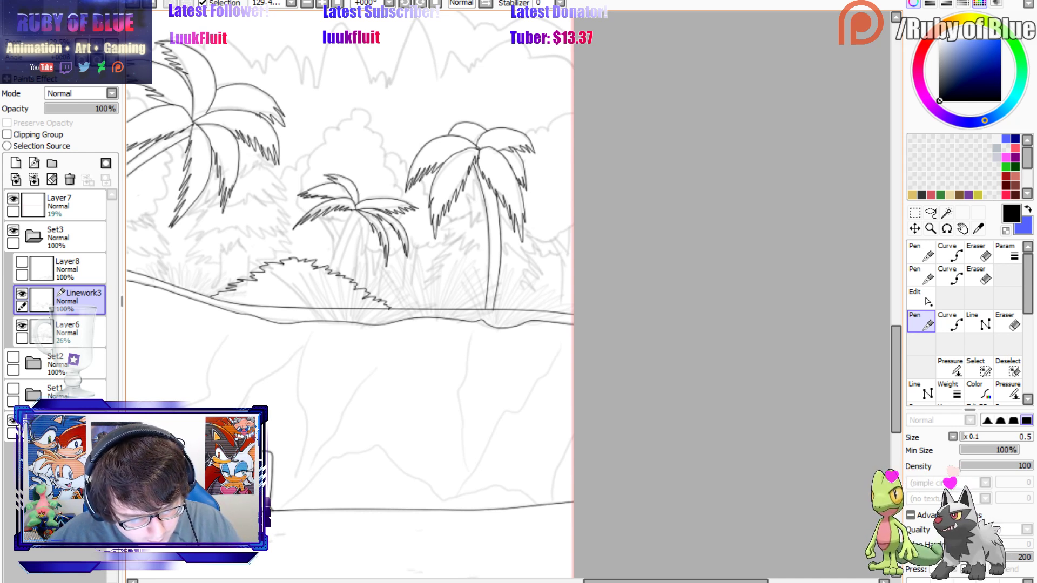
Trace both edges of the small palm's trunk down to the bush and ink a short jagged frond hanging beside it.
{"action": "key", "text": "c"}
{"action": "left_click", "coordinate": [353, 210]}
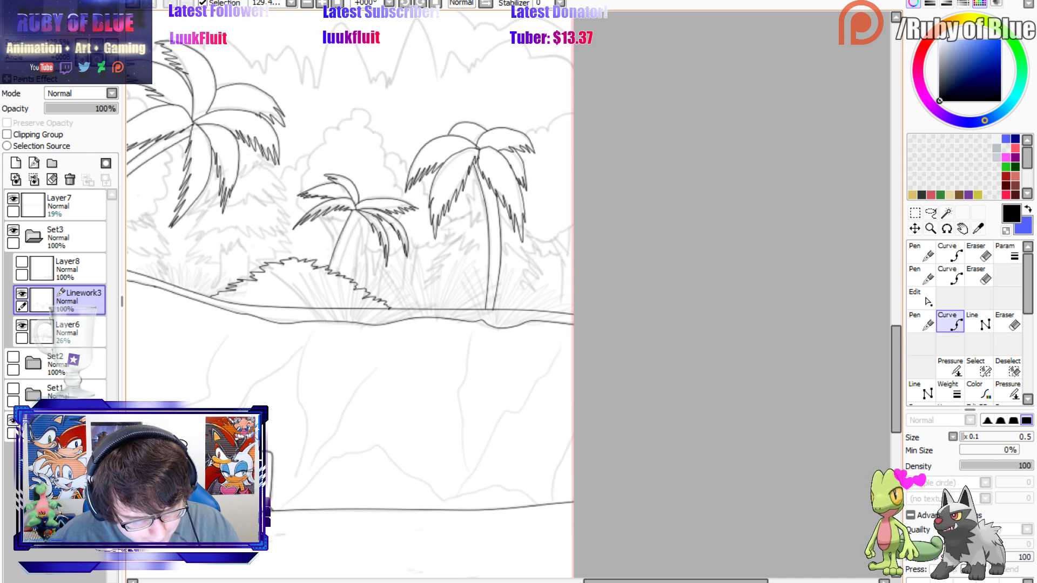
{"action": "left_click", "coordinate": [336, 272]}
{"action": "left_click", "coordinate": [348, 238]}
{"action": "double_click", "coordinate": [361, 215]}
{"action": "key", "text": "n"}
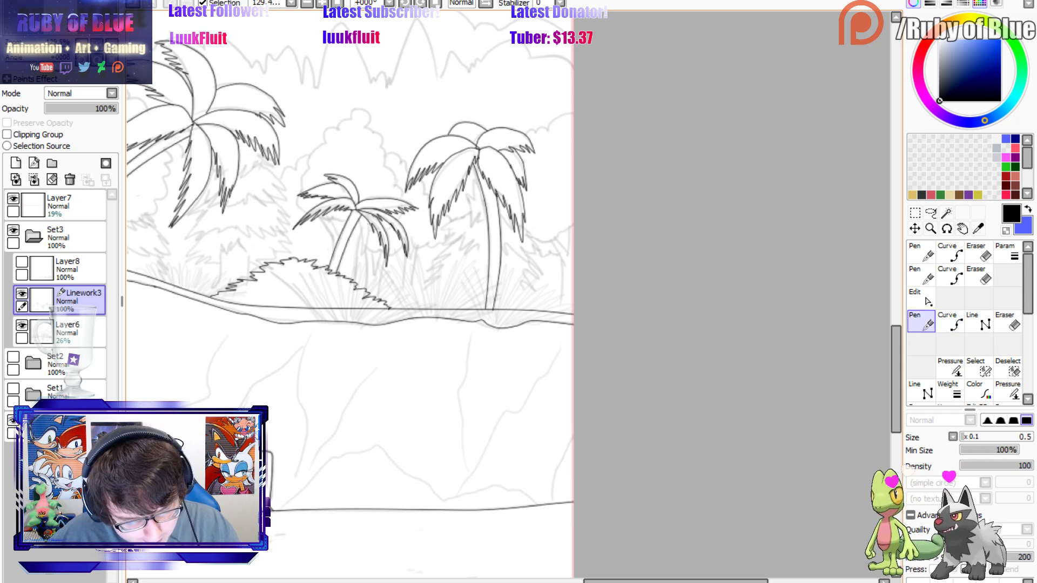
{"action": "left_click_drag", "start_coordinate": [370, 223], "coordinate": [361, 260]}
{"action": "key", "text": "ctrl+z"}
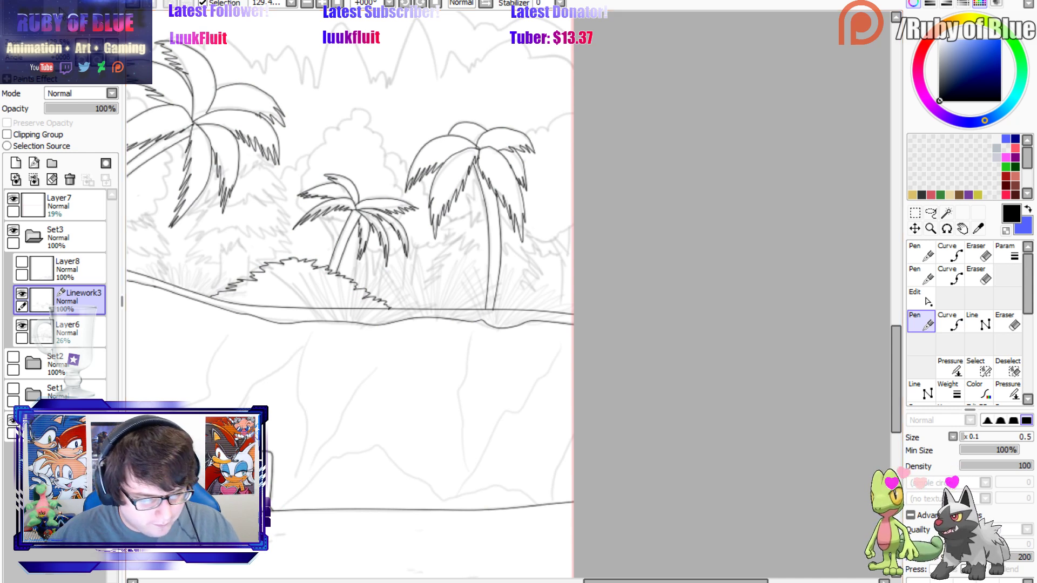
Ink the jagged outline of the top two foliage tiers of the pine tree at the landscape's left end.
{"action": "scroll", "coordinate": [351, 297], "scroll_direction": "down", "scroll_amount": 5}
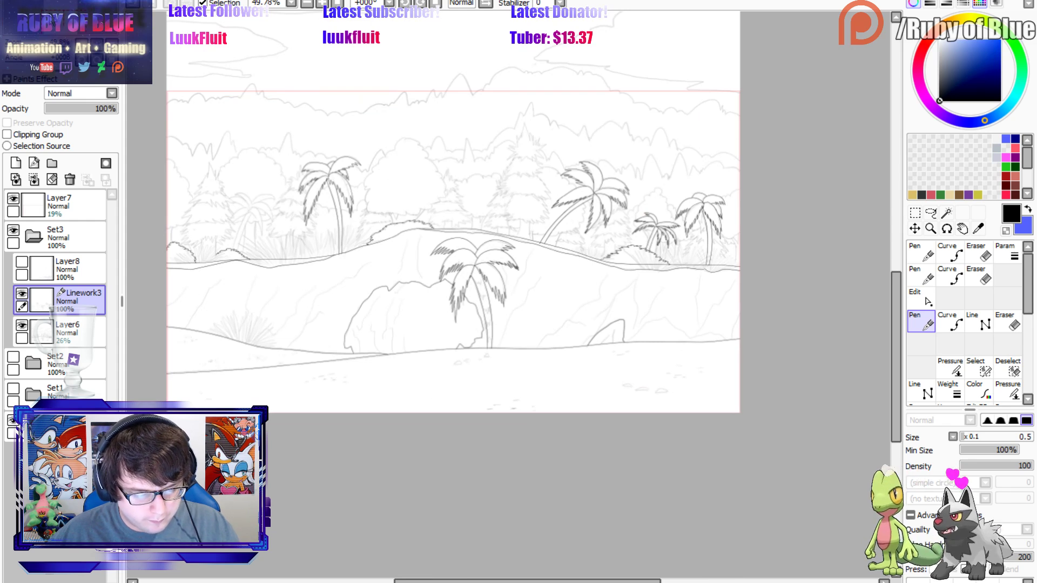
{"action": "left_click", "coordinate": [41, 32]}
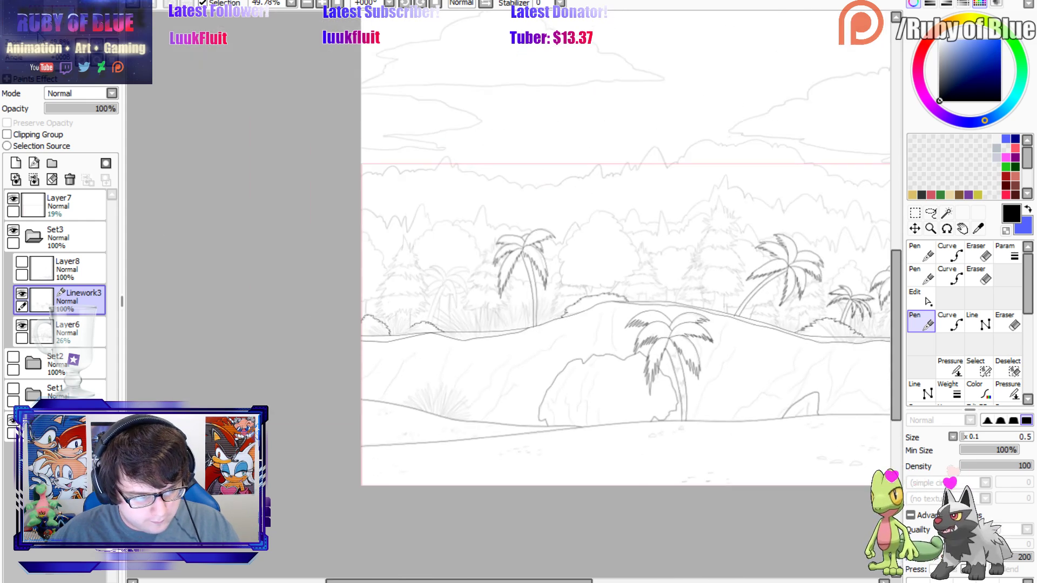
{"action": "left_click_drag", "start_coordinate": [37, 42], "coordinate": [50, 42]}
{"action": "left_click", "coordinate": [41, 33]}
{"action": "left_click", "coordinate": [52, 33]}
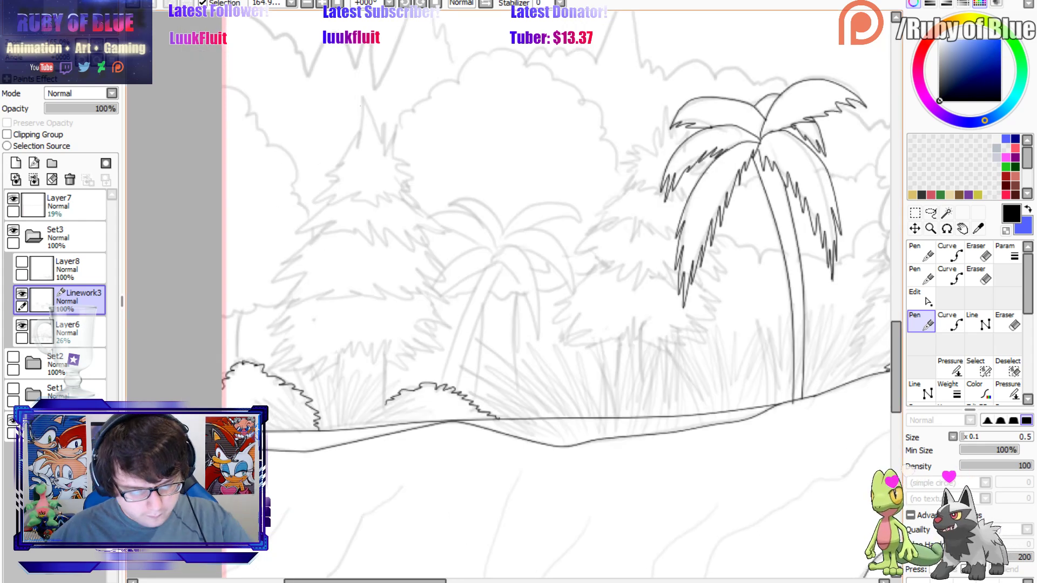
{"action": "key", "text": "ctrl"}
{"action": "left_click_drag", "start_coordinate": [363, 97], "coordinate": [348, 132]}
{"action": "key", "text": "ctrl+z"}
{"action": "mouse_move", "coordinate": [363, 97]}
{"action": "left_mouse_down"}
{"action": "mouse_move", "coordinate": [353, 145]}
{"action": "mouse_move", "coordinate": [324, 157]}
{"action": "mouse_move", "coordinate": [333, 175]}
{"action": "mouse_move", "coordinate": [317, 204]}
{"action": "mouse_move", "coordinate": [358, 190]}
{"action": "mouse_move", "coordinate": [419, 195]}
{"action": "mouse_move", "coordinate": [377, 130]}
{"action": "mouse_move", "coordinate": [387, 119]}
{"action": "mouse_move", "coordinate": [411, 135]}
{"action": "mouse_move", "coordinate": [422, 188]}
{"action": "left_mouse_up"}
{"action": "mouse_move", "coordinate": [329, 203]}
{"action": "left_mouse_down"}
{"action": "mouse_move", "coordinate": [294, 238]}
{"action": "mouse_move", "coordinate": [335, 242]}
{"action": "mouse_move", "coordinate": [355, 263]}
{"action": "mouse_move", "coordinate": [437, 216]}
{"action": "mouse_move", "coordinate": [418, 201]}
{"action": "left_mouse_up"}
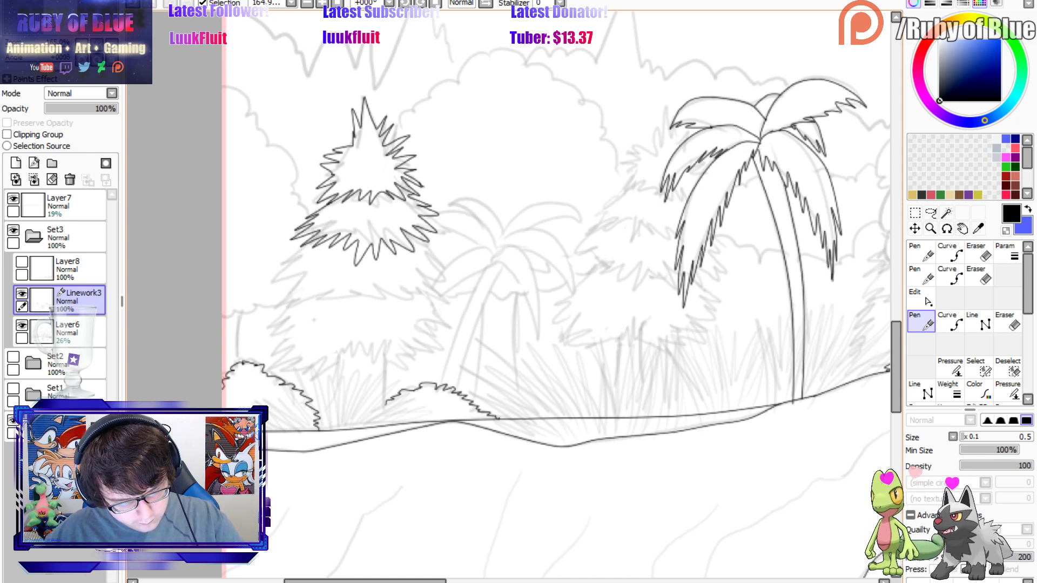
Ink the left-end pine's two lower jagged tiers and trace both edges of its trunk down to the ground.
{"action": "mouse_move", "coordinate": [305, 246]}
{"action": "left_mouse_down"}
{"action": "mouse_move", "coordinate": [270, 286]}
{"action": "mouse_move", "coordinate": [292, 307]}
{"action": "mouse_move", "coordinate": [329, 294]}
{"action": "mouse_move", "coordinate": [382, 306]}
{"action": "mouse_move", "coordinate": [438, 292]}
{"action": "mouse_move", "coordinate": [440, 236]}
{"action": "left_mouse_up"}
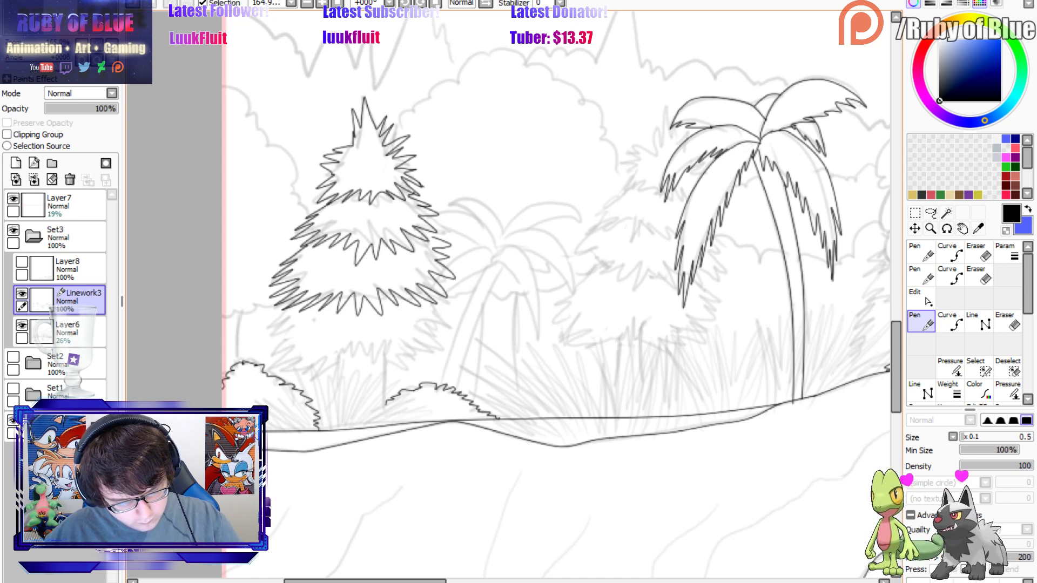
{"action": "mouse_move", "coordinate": [441, 295]}
{"action": "left_mouse_down"}
{"action": "mouse_move", "coordinate": [448, 330]}
{"action": "mouse_move", "coordinate": [419, 335]}
{"action": "mouse_move", "coordinate": [411, 350]}
{"action": "mouse_move", "coordinate": [430, 359]}
{"action": "left_mouse_up"}
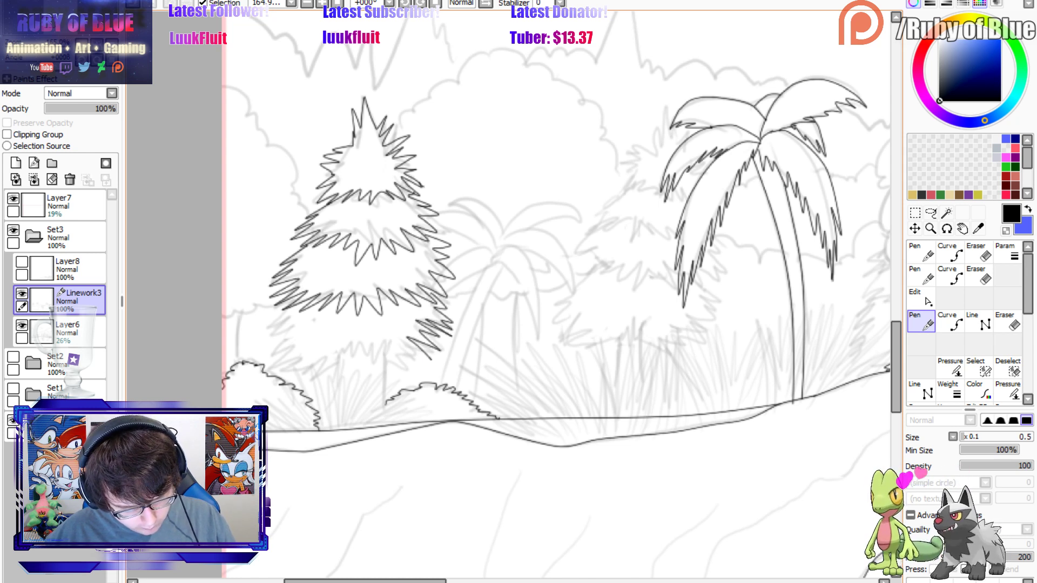
{"action": "mouse_move", "coordinate": [292, 299]}
{"action": "left_mouse_down"}
{"action": "mouse_move", "coordinate": [263, 347]}
{"action": "mouse_move", "coordinate": [280, 364]}
{"action": "mouse_move", "coordinate": [320, 357]}
{"action": "mouse_move", "coordinate": [330, 367]}
{"action": "mouse_move", "coordinate": [415, 376]}
{"action": "mouse_move", "coordinate": [425, 350]}
{"action": "mouse_move", "coordinate": [397, 373]}
{"action": "left_mouse_up"}
{"action": "mouse_move", "coordinate": [331, 356]}
{"action": "left_mouse_down"}
{"action": "mouse_move", "coordinate": [350, 342]}
{"action": "mouse_move", "coordinate": [354, 366]}
{"action": "mouse_move", "coordinate": [366, 361]}
{"action": "mouse_move", "coordinate": [370, 344]}
{"action": "mouse_move", "coordinate": [381, 366]}
{"action": "mouse_move", "coordinate": [403, 347]}
{"action": "mouse_move", "coordinate": [385, 425]}
{"action": "left_mouse_up"}
{"action": "left_click", "coordinate": [979, 322]}
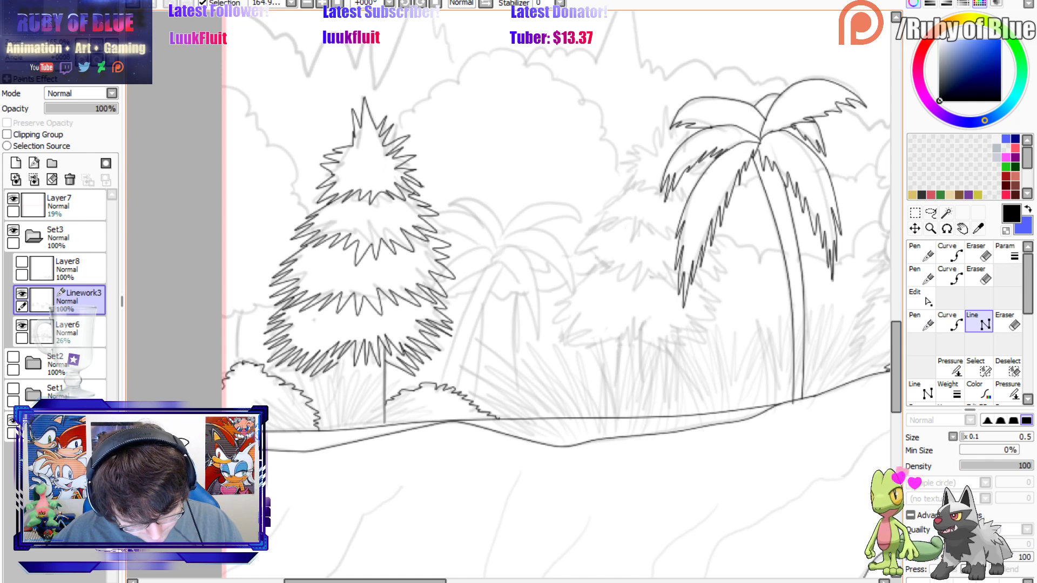
{"action": "left_click", "coordinate": [950, 323]}
{"action": "left_click", "coordinate": [341, 430]}
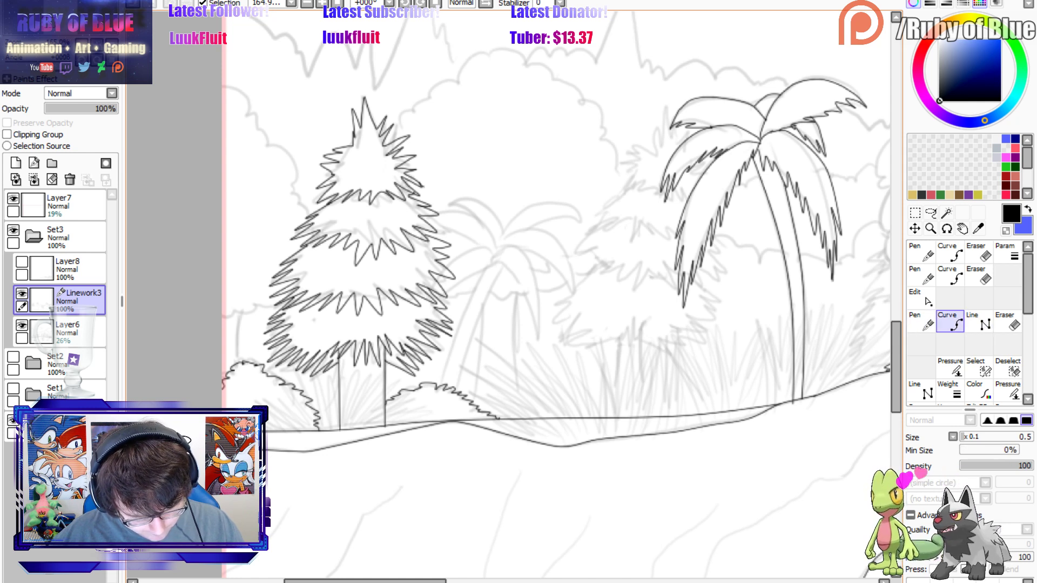
Ink the bumpy foliage edges behind the left-end pine and trace the short trunk line under the lower foliage.
{"action": "left_click", "coordinate": [286, 232]}
{"action": "key", "text": "n"}
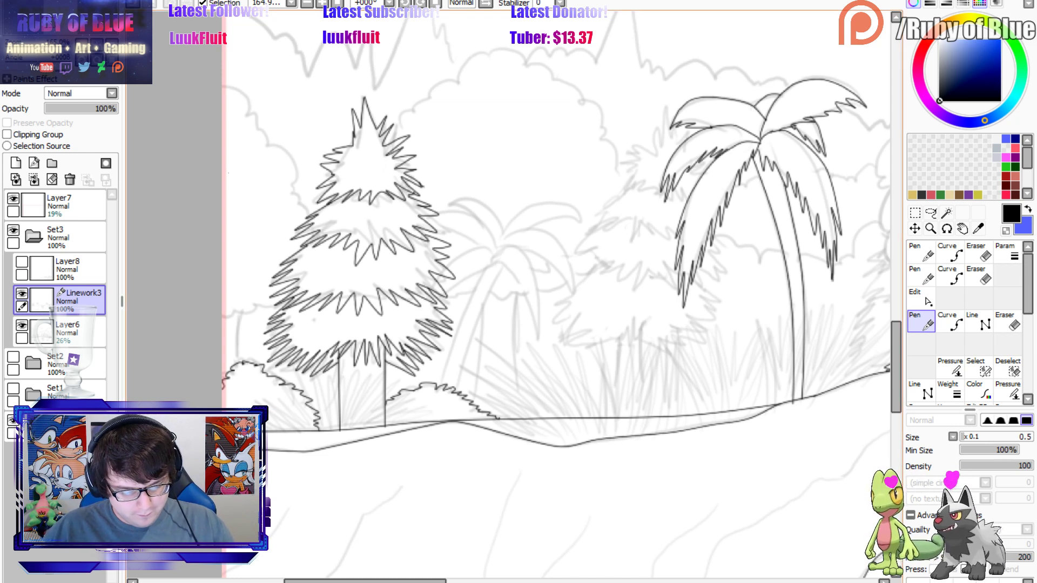
{"action": "mouse_move", "coordinate": [244, 96]}
{"action": "left_mouse_down"}
{"action": "mouse_move", "coordinate": [267, 143]}
{"action": "mouse_move", "coordinate": [295, 156]}
{"action": "mouse_move", "coordinate": [312, 215]}
{"action": "left_mouse_up"}
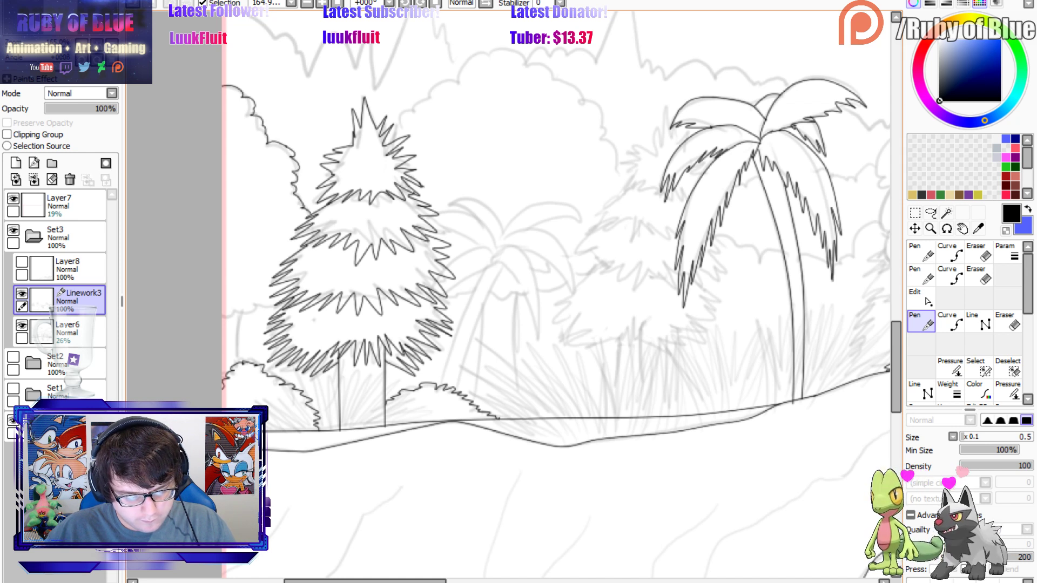
{"action": "left_click_drag", "start_coordinate": [233, 313], "coordinate": [273, 307]}
{"action": "key", "text": "c"}
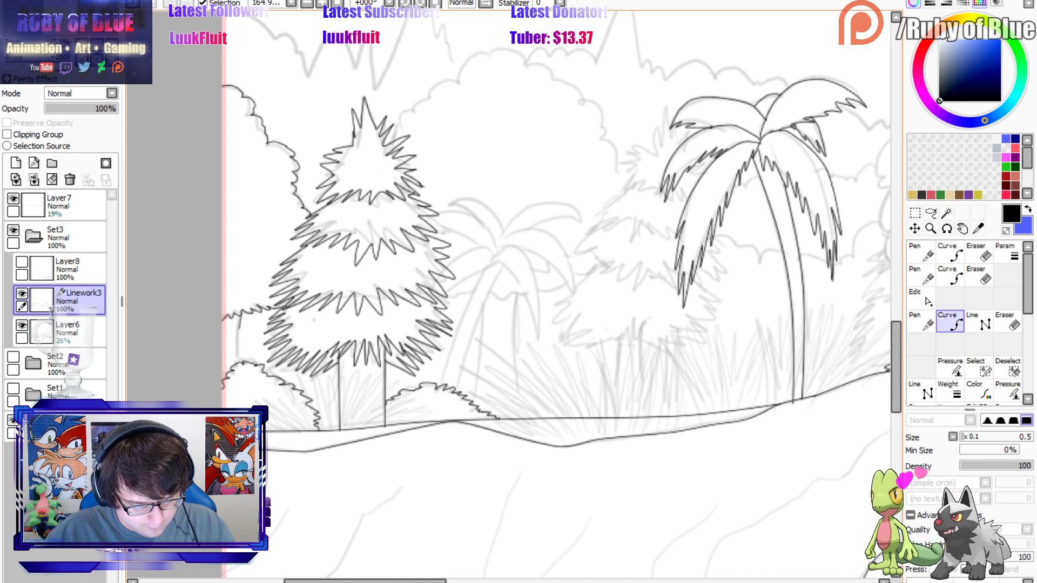
{"action": "left_click", "coordinate": [241, 319]}
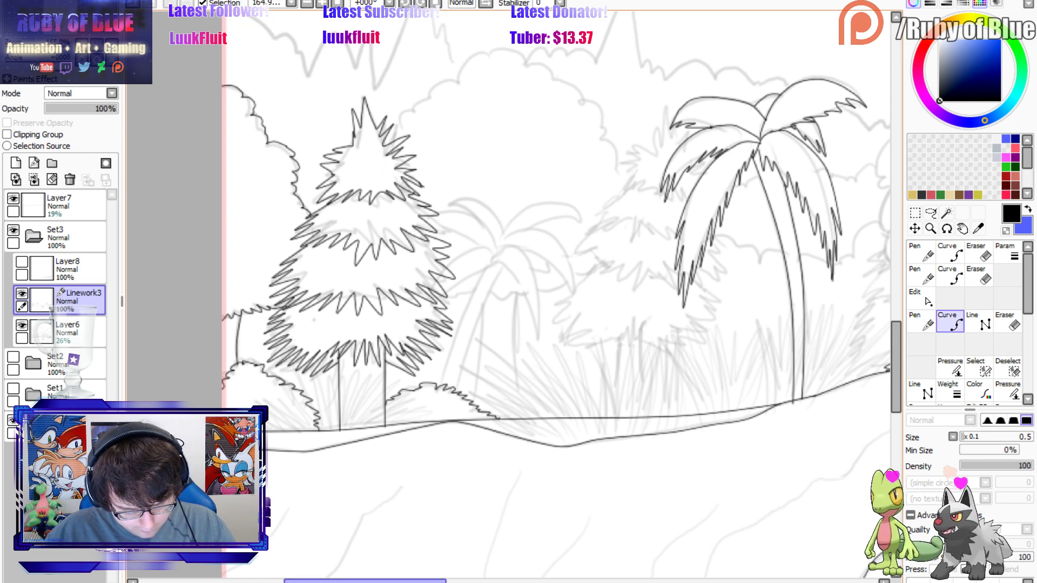
Ink the lower right drooping frond of the small palm beside the left-end pine, with a curved spine and jagged underside.
{"action": "left_click_drag", "start_coordinate": [365, 581], "coordinate": [391, 580]}
{"action": "key", "text": "n"}
{"action": "mouse_move", "coordinate": [375, 261]}
{"action": "left_mouse_down"}
{"action": "mouse_move", "coordinate": [393, 276]}
{"action": "mouse_move", "coordinate": [421, 348]}
{"action": "left_mouse_up"}
{"action": "key", "text": "c"}
{"action": "left_click", "coordinate": [375, 262]}
{"action": "left_click", "coordinate": [393, 248]}
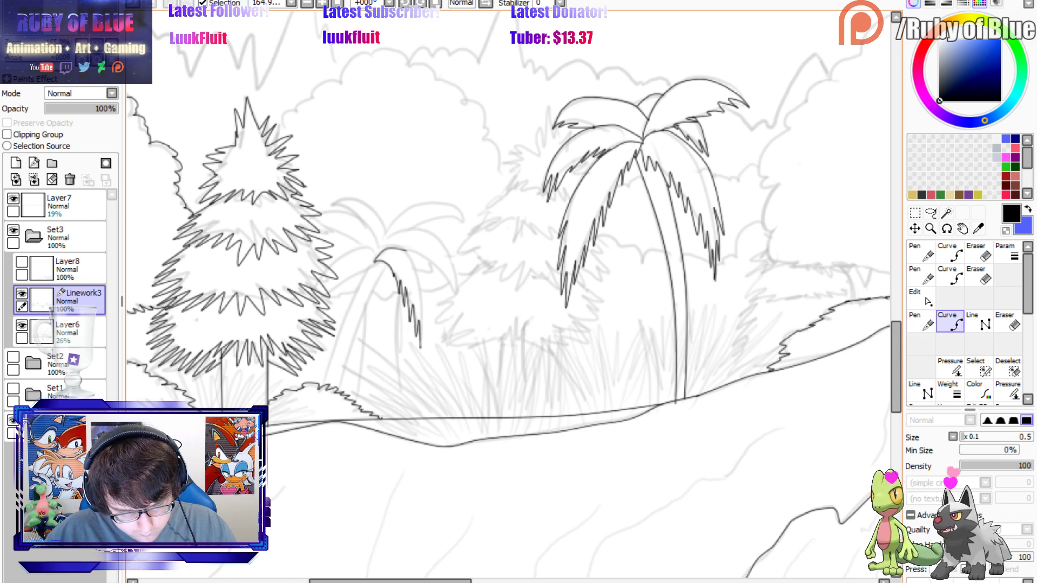
{"action": "left_click", "coordinate": [408, 253]}
{"action": "left_click", "coordinate": [425, 292]}
{"action": "key", "text": "n"}
{"action": "left_click_drag", "start_coordinate": [422, 300], "coordinate": [424, 345]}
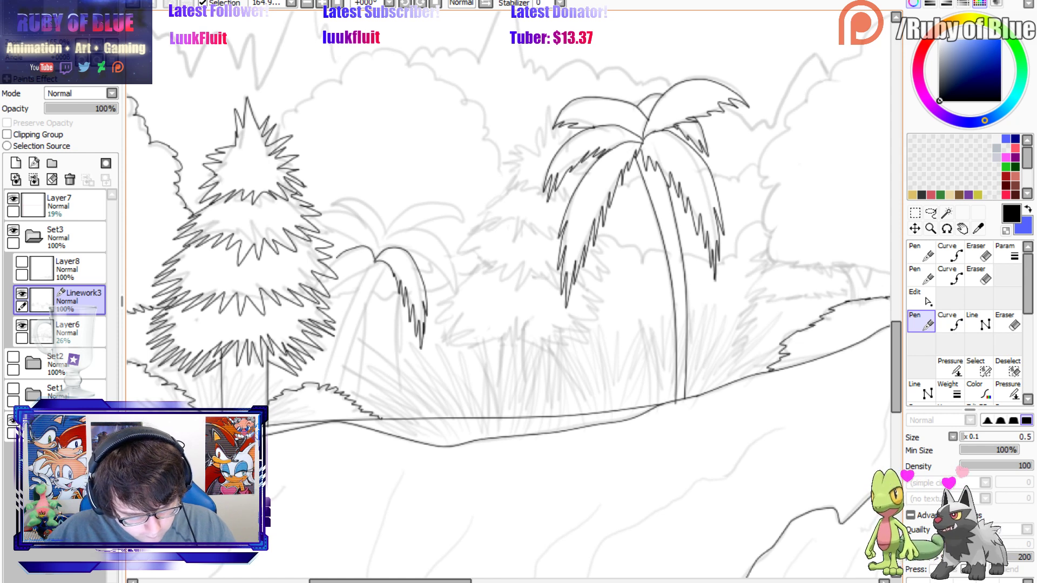
Ink the two left fronds of the small palm beside the pine, with curved spines and jagged undersides meeting the pine.
{"action": "key", "text": "c"}
{"action": "left_click", "coordinate": [352, 250]}
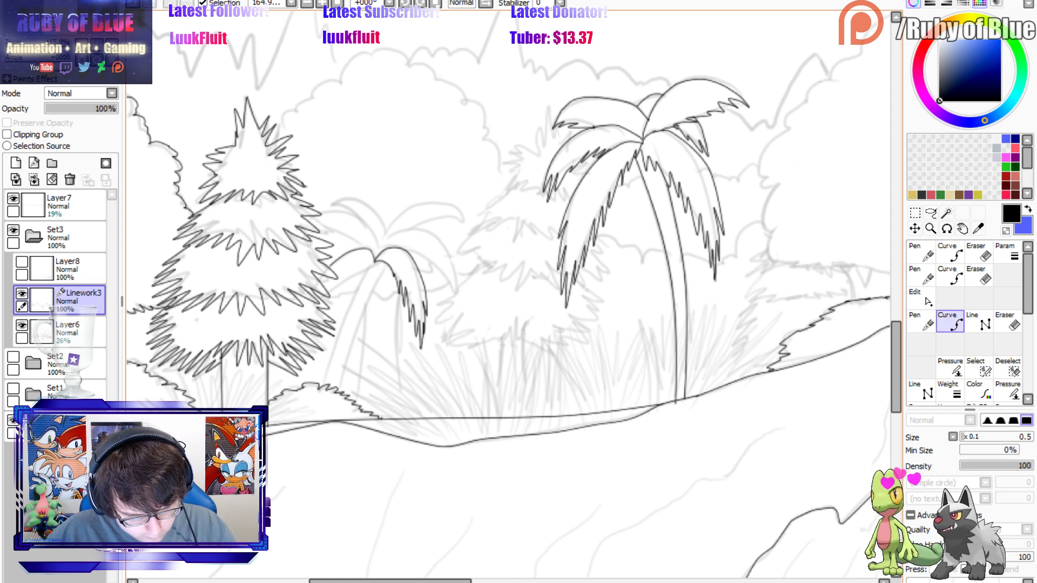
{"action": "key", "text": "n"}
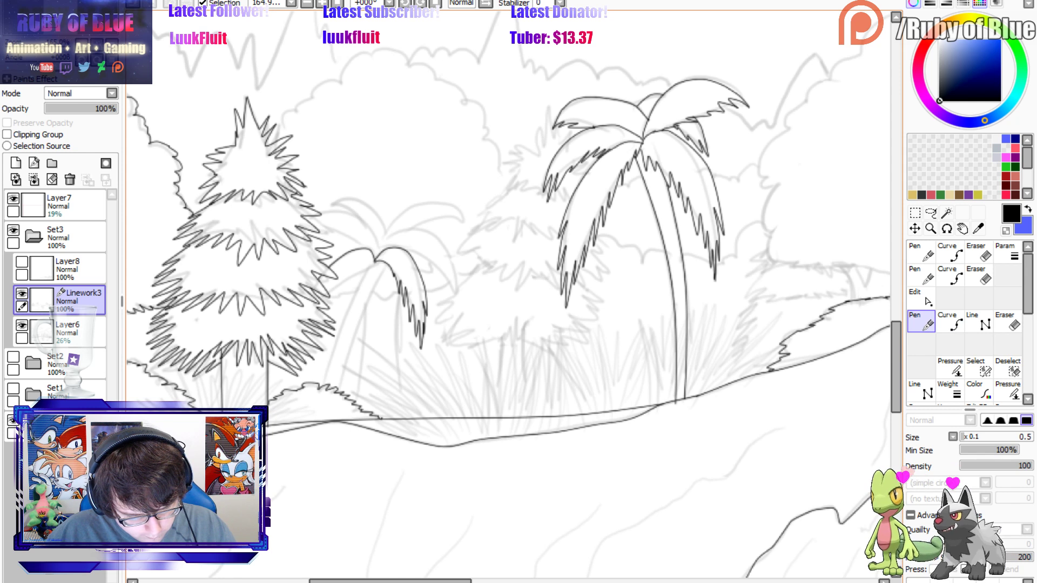
{"action": "left_click_drag", "start_coordinate": [326, 294], "coordinate": [377, 262]}
{"action": "key", "text": "b"}
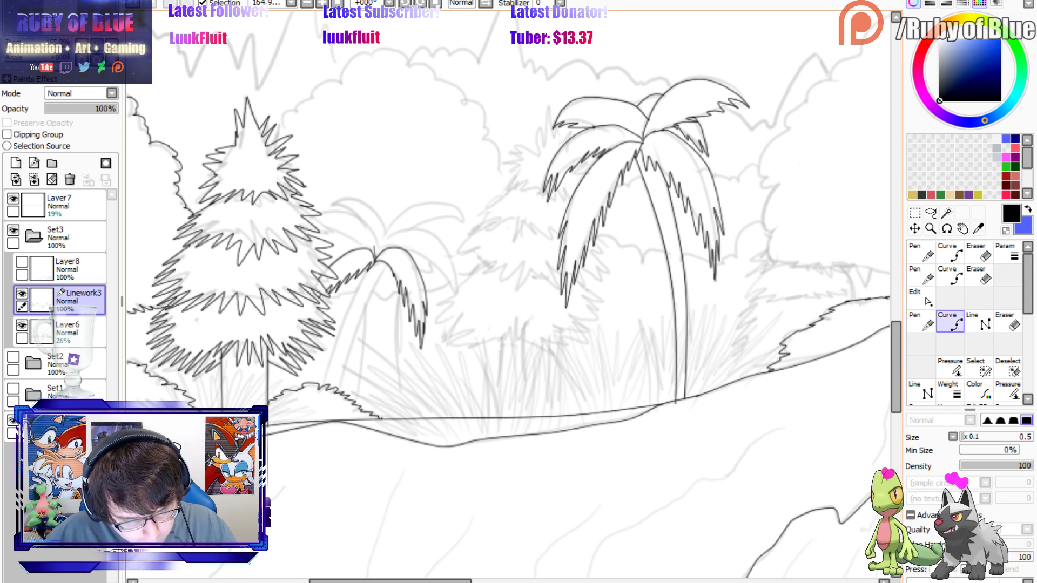
{"action": "left_click", "coordinate": [369, 231]}
{"action": "left_click", "coordinate": [345, 213]}
{"action": "key", "text": "n"}
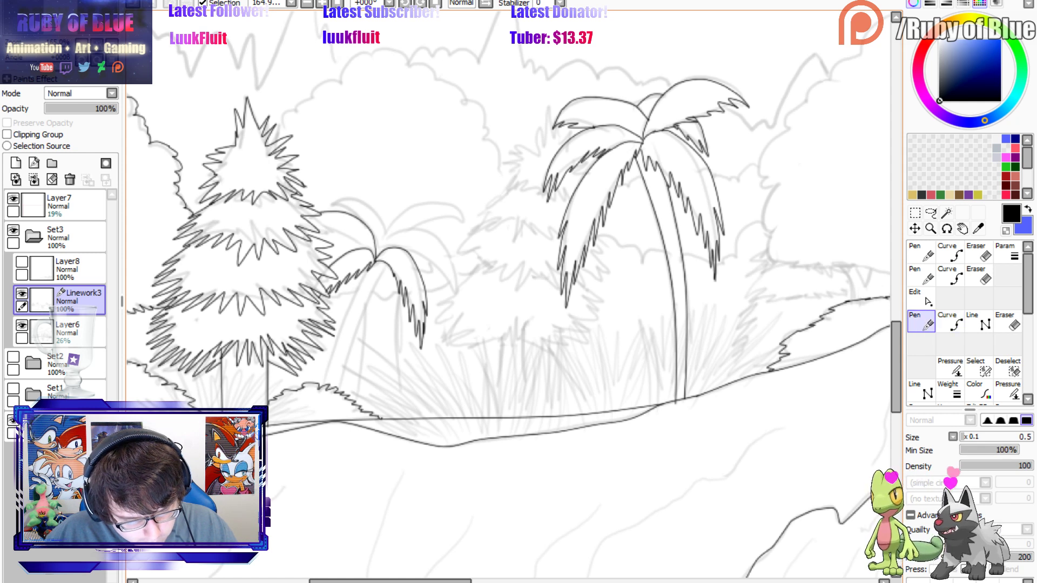
{"action": "left_click_drag", "start_coordinate": [363, 250], "coordinate": [307, 219]}
{"action": "key", "text": "ctrl+z"}
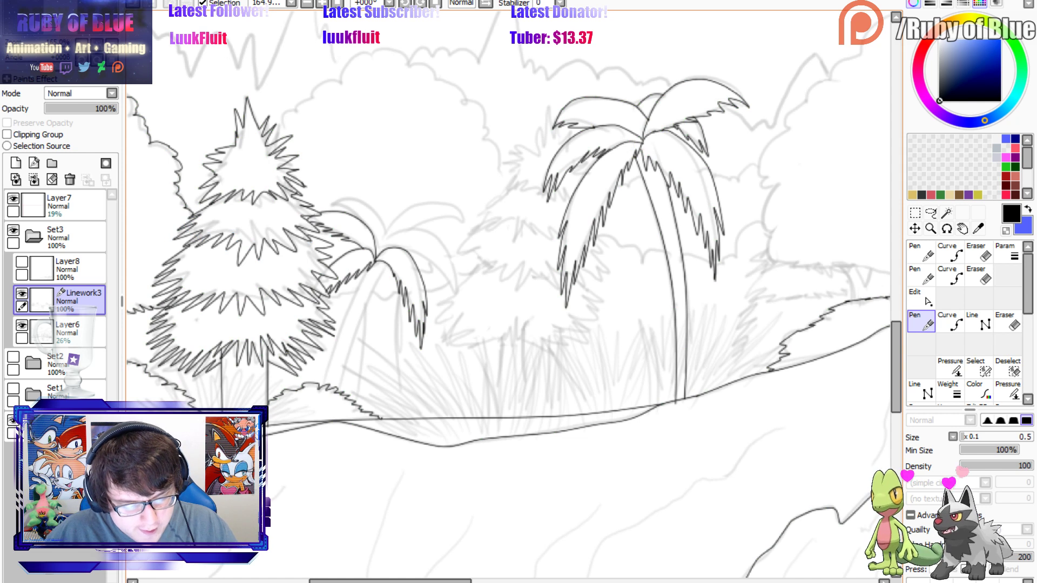
Trace the small palm's middle right frond with the Curve tool and ink its jagged underside, replacing the first freehand spine.
{"action": "left_click_drag", "start_coordinate": [376, 252], "coordinate": [433, 239]}
{"action": "key", "text": "ctrl+z"}
{"action": "key", "text": "b"}
{"action": "left_click", "coordinate": [377, 253]}
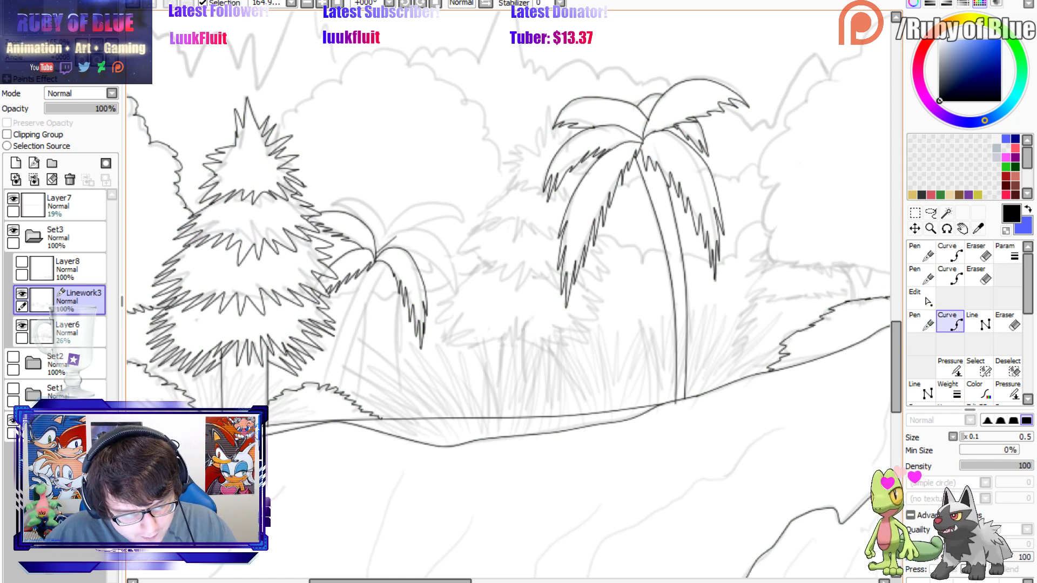
{"action": "left_click", "coordinate": [394, 236]}
{"action": "left_click", "coordinate": [420, 231]}
{"action": "left_click", "coordinate": [446, 248]}
{"action": "double_click", "coordinate": [456, 295]}
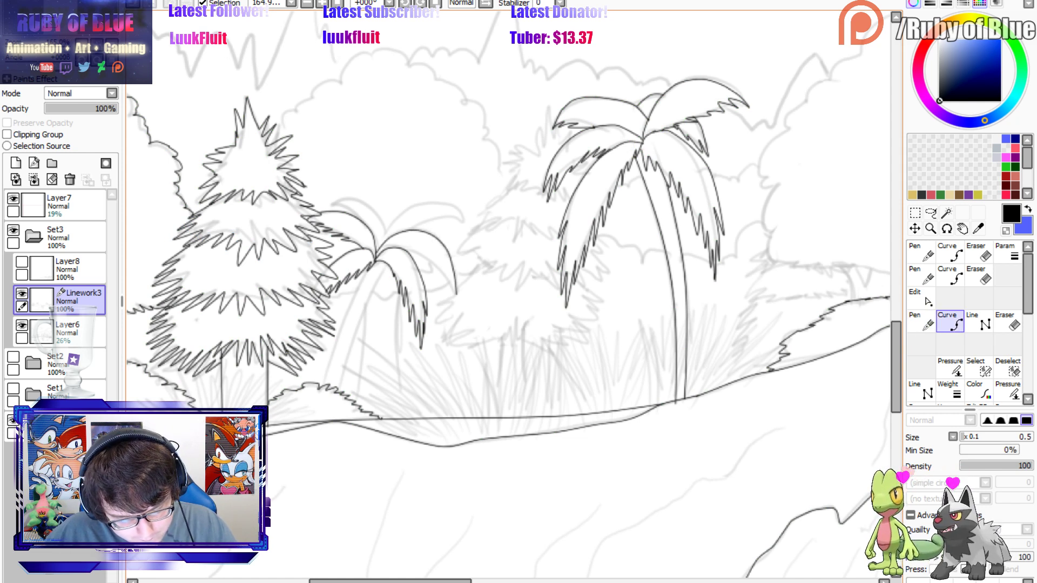
{"action": "key", "text": "n"}
{"action": "left_click_drag", "start_coordinate": [406, 251], "coordinate": [458, 297]}
Ink the small palm's upper left and upper right fronds with jagged undersides.
{"action": "mouse_move", "coordinate": [353, 213]}
{"action": "left_mouse_down"}
{"action": "mouse_move", "coordinate": [331, 200]}
{"action": "mouse_move", "coordinate": [347, 196]}
{"action": "mouse_move", "coordinate": [385, 237]}
{"action": "mouse_move", "coordinate": [417, 207]}
{"action": "mouse_move", "coordinate": [467, 217]}
{"action": "left_mouse_up"}
{"action": "key", "text": "ctrl+z"}
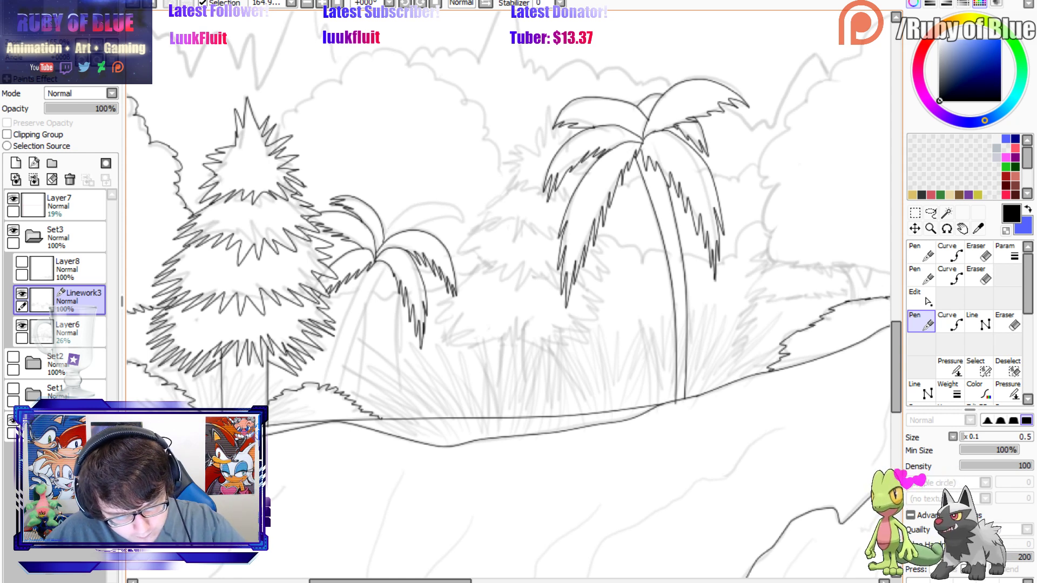
{"action": "mouse_move", "coordinate": [384, 243]}
{"action": "left_mouse_down"}
{"action": "mouse_move", "coordinate": [427, 205]}
{"action": "mouse_move", "coordinate": [465, 223]}
{"action": "mouse_move", "coordinate": [420, 226]}
{"action": "left_mouse_up"}
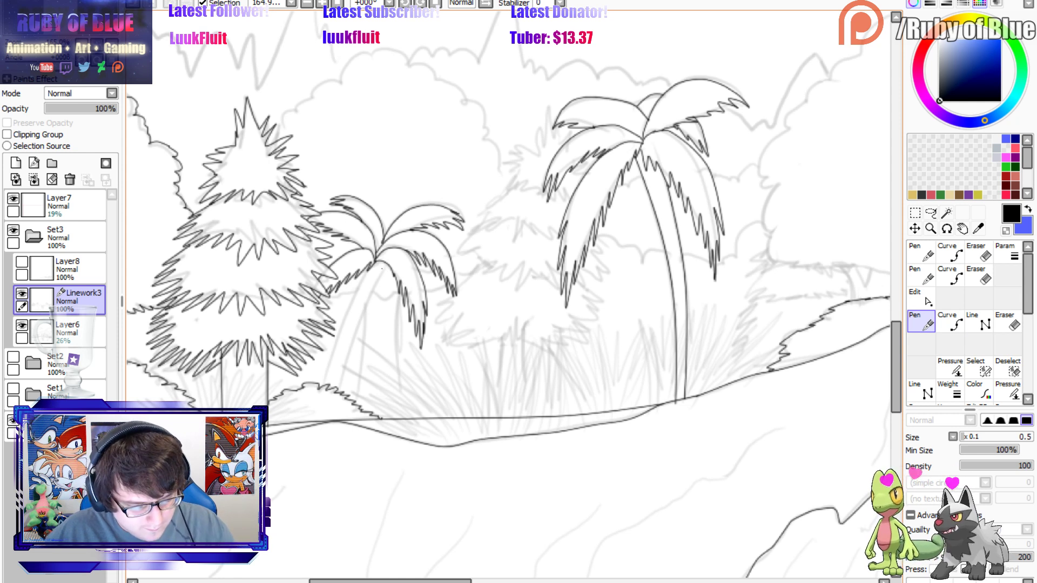
Trace both edges of the small palm's leaning trunk from the crown down to the bush using the Curve tool.
{"action": "key", "text": "c"}
{"action": "left_click", "coordinate": [384, 263]}
{"action": "left_click", "coordinate": [353, 336]}
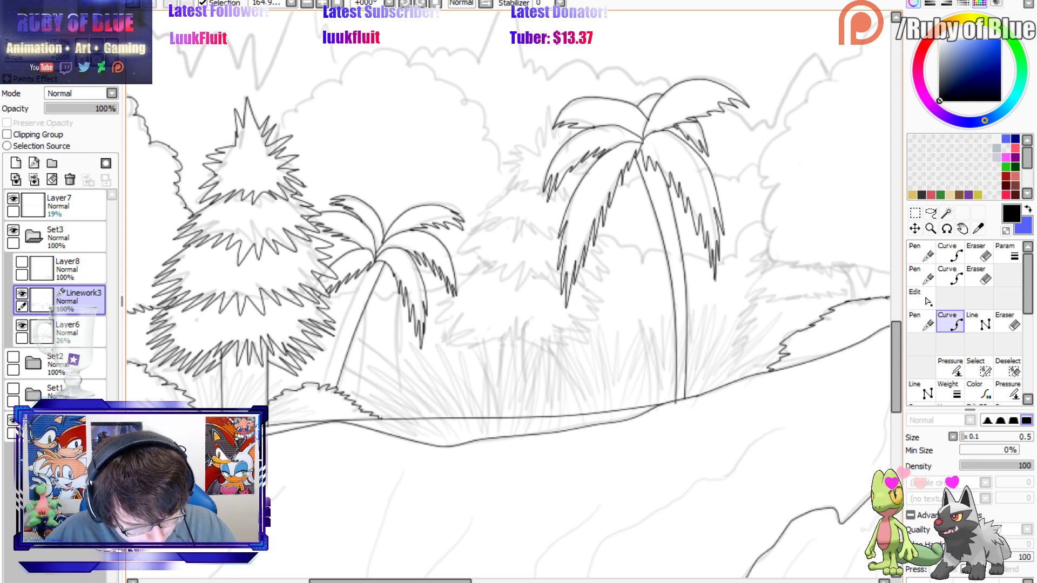
{"action": "left_click", "coordinate": [370, 264]}
{"action": "left_click", "coordinate": [324, 384]}
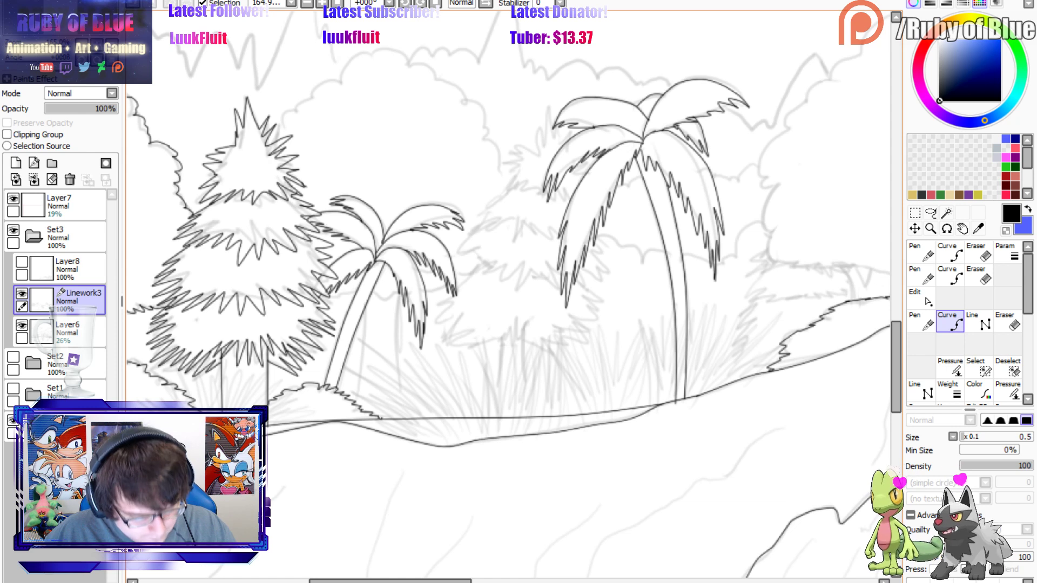
Ink the spiky top tier of the tall pine tree behind the leaning palm on the hill's right slope.
{"action": "mouse_move", "coordinate": [37, 43]}
{"action": "left_mouse_down"}
{"action": "mouse_move", "coordinate": [76, 27]}
{"action": "mouse_move", "coordinate": [45, 21]}
{"action": "mouse_move", "coordinate": [42, 43]}
{"action": "mouse_move", "coordinate": [43, 17]}
{"action": "mouse_move", "coordinate": [42, 42]}
{"action": "mouse_move", "coordinate": [54, 19]}
{"action": "left_mouse_up"}
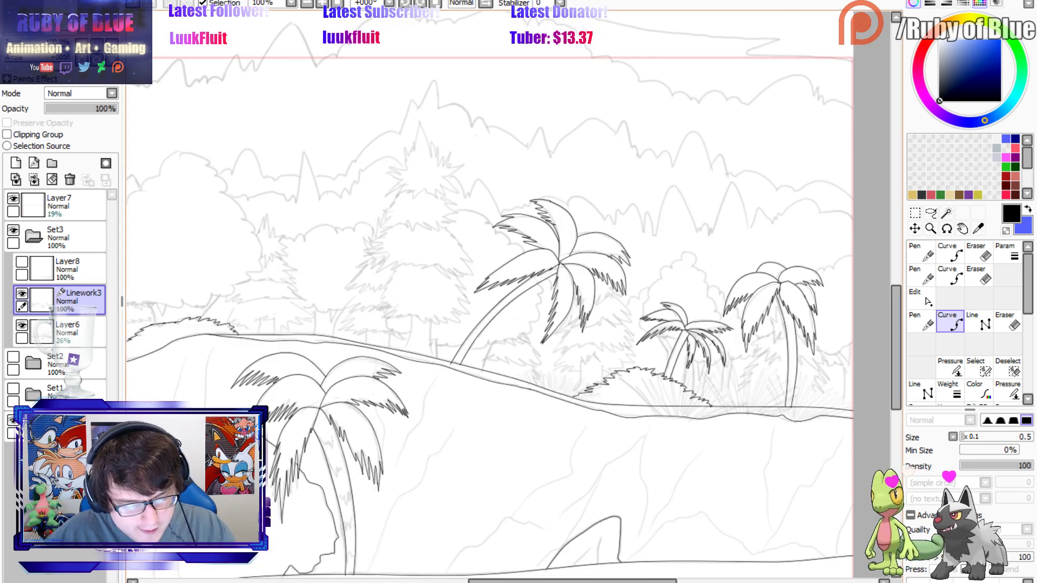
{"action": "key", "text": "n"}
{"action": "mouse_move", "coordinate": [384, 195]}
{"action": "left_mouse_down"}
{"action": "mouse_move", "coordinate": [405, 184]}
{"action": "mouse_move", "coordinate": [424, 201]}
{"action": "mouse_move", "coordinate": [435, 189]}
{"action": "mouse_move", "coordinate": [453, 203]}
{"action": "mouse_move", "coordinate": [447, 153]}
{"action": "mouse_move", "coordinate": [436, 160]}
{"action": "mouse_move", "coordinate": [424, 113]}
{"action": "left_mouse_up"}
{"action": "key", "text": "e"}
{"action": "key", "text": "n"}
{"action": "key", "text": "e"}
{"action": "key", "text": "n"}
{"action": "left_click_drag", "start_coordinate": [425, 113], "coordinate": [417, 149]}
{"action": "left_click_drag", "start_coordinate": [390, 183], "coordinate": [421, 134]}
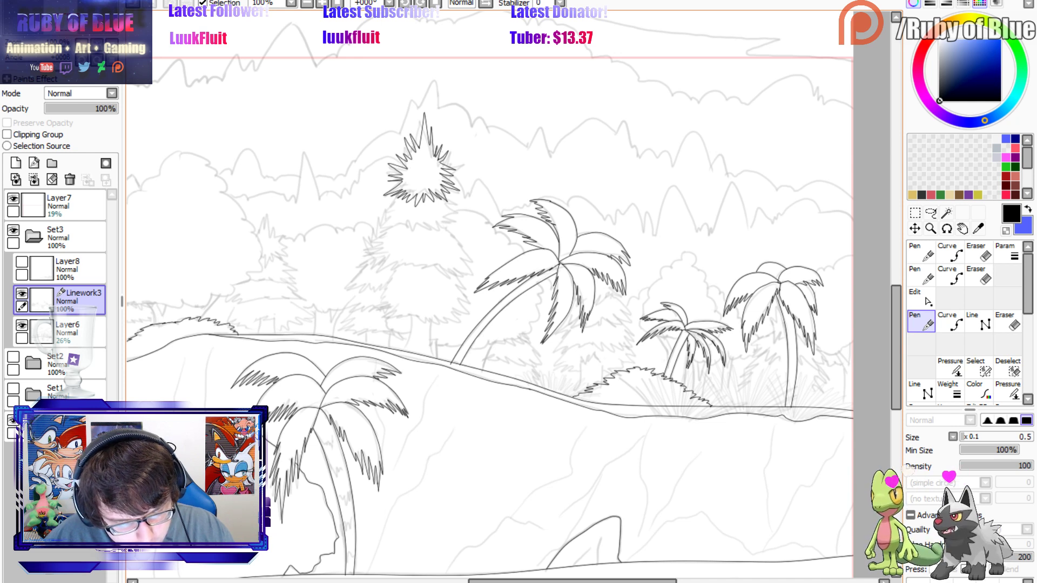
Ink the tall pine's three lower jagged tiers and both edges of its trunk down to the hill.
{"action": "mouse_move", "coordinate": [399, 193]}
{"action": "left_mouse_down"}
{"action": "mouse_move", "coordinate": [381, 210]}
{"action": "mouse_move", "coordinate": [384, 233]}
{"action": "mouse_move", "coordinate": [460, 223]}
{"action": "mouse_move", "coordinate": [448, 201]}
{"action": "left_mouse_up"}
{"action": "mouse_move", "coordinate": [384, 233]}
{"action": "left_mouse_down"}
{"action": "mouse_move", "coordinate": [366, 259]}
{"action": "mouse_move", "coordinate": [414, 279]}
{"action": "mouse_move", "coordinate": [471, 268]}
{"action": "mouse_move", "coordinate": [460, 238]}
{"action": "left_mouse_up"}
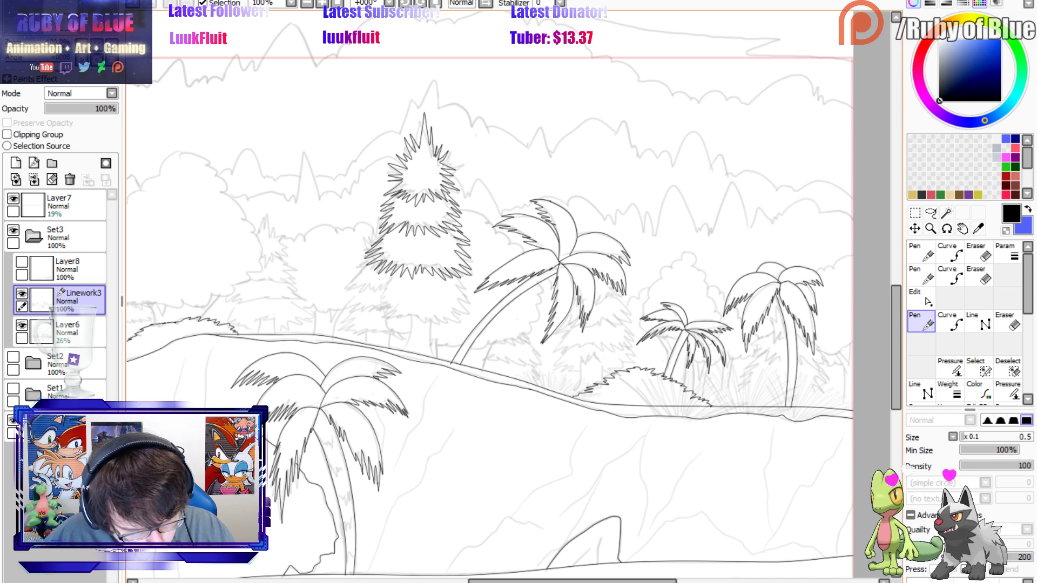
{"action": "mouse_move", "coordinate": [378, 273]}
{"action": "left_mouse_down"}
{"action": "mouse_move", "coordinate": [354, 312]}
{"action": "mouse_move", "coordinate": [362, 324]}
{"action": "mouse_move", "coordinate": [461, 306]}
{"action": "mouse_move", "coordinate": [471, 276]}
{"action": "left_mouse_up"}
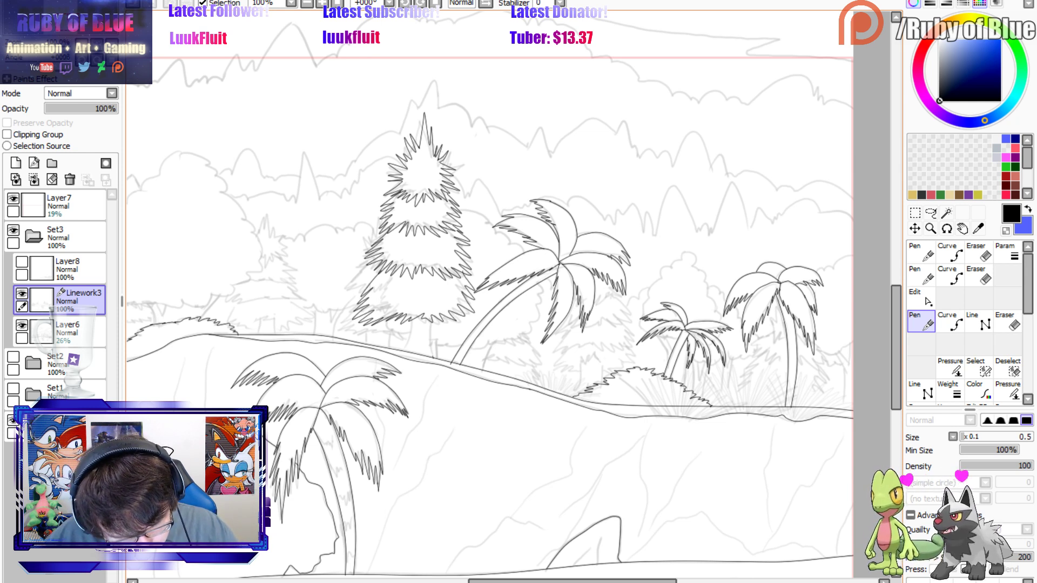
{"action": "mouse_move", "coordinate": [430, 325]}
{"action": "left_mouse_down"}
{"action": "mouse_move", "coordinate": [432, 356]}
{"action": "mouse_move", "coordinate": [400, 351]}
{"action": "left_mouse_up"}
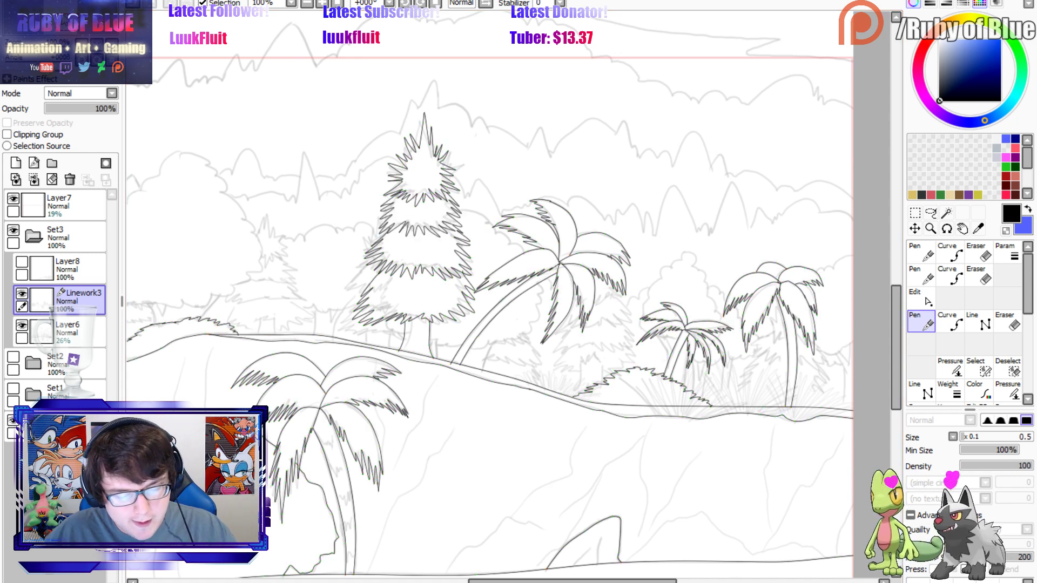
Ink the jagged outline of the large leafy tree's crown behind the bush on the hilltop.
{"action": "scroll", "coordinate": [514, 294], "scroll_direction": "left", "scroll_amount": 8}
{"action": "scroll", "coordinate": [514, 294], "scroll_direction": "up", "scroll_amount": 3}
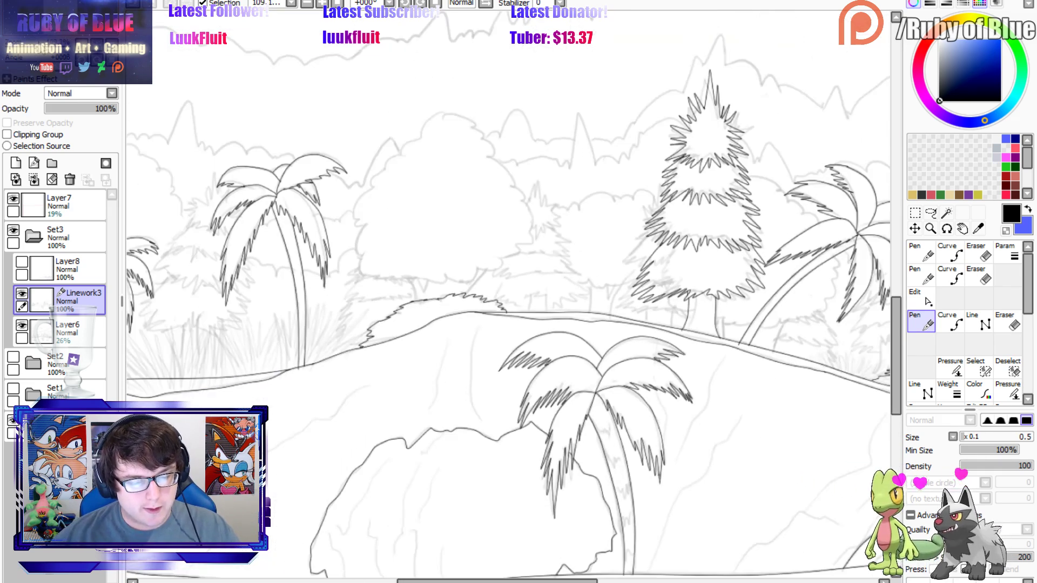
{"action": "mouse_move", "coordinate": [443, 114]}
{"action": "left_mouse_down"}
{"action": "mouse_move", "coordinate": [356, 198]}
{"action": "mouse_move", "coordinate": [353, 216]}
{"action": "mouse_move", "coordinate": [364, 276]}
{"action": "mouse_move", "coordinate": [437, 280]}
{"action": "left_mouse_up"}
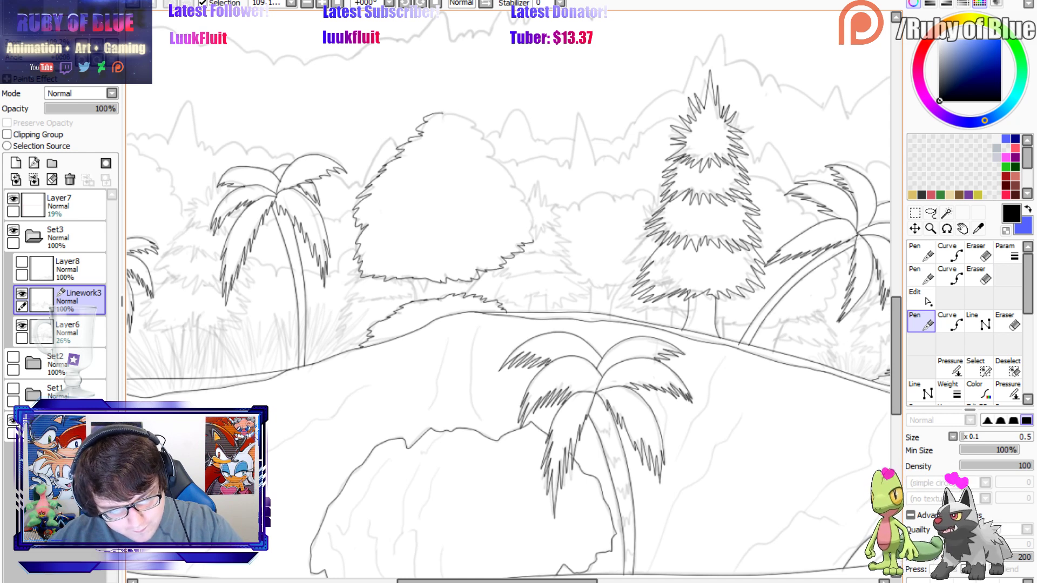
{"action": "key", "text": "ctrl+z"}
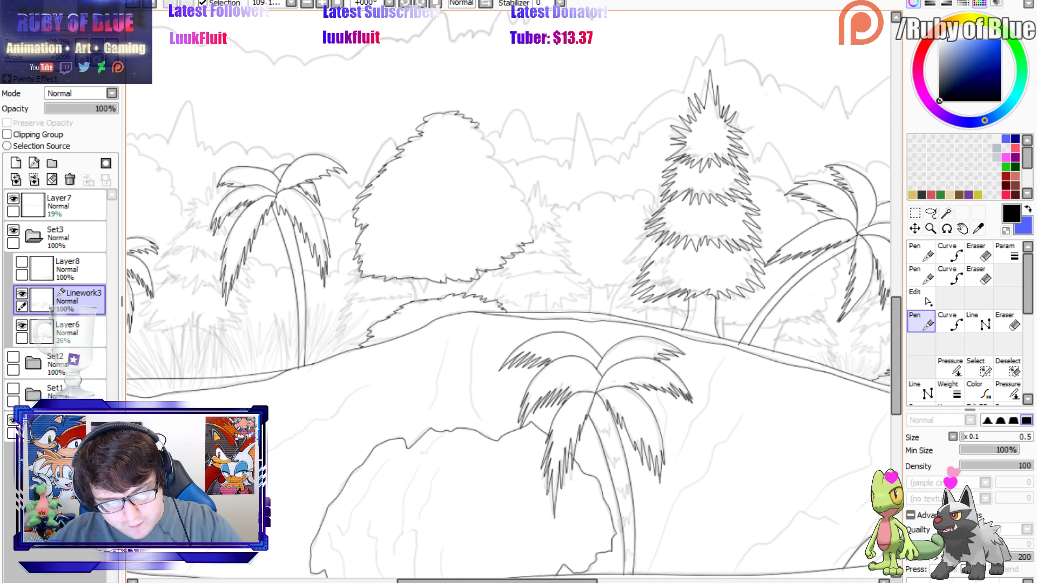
{"action": "left_click_drag", "start_coordinate": [483, 141], "coordinate": [500, 158]}
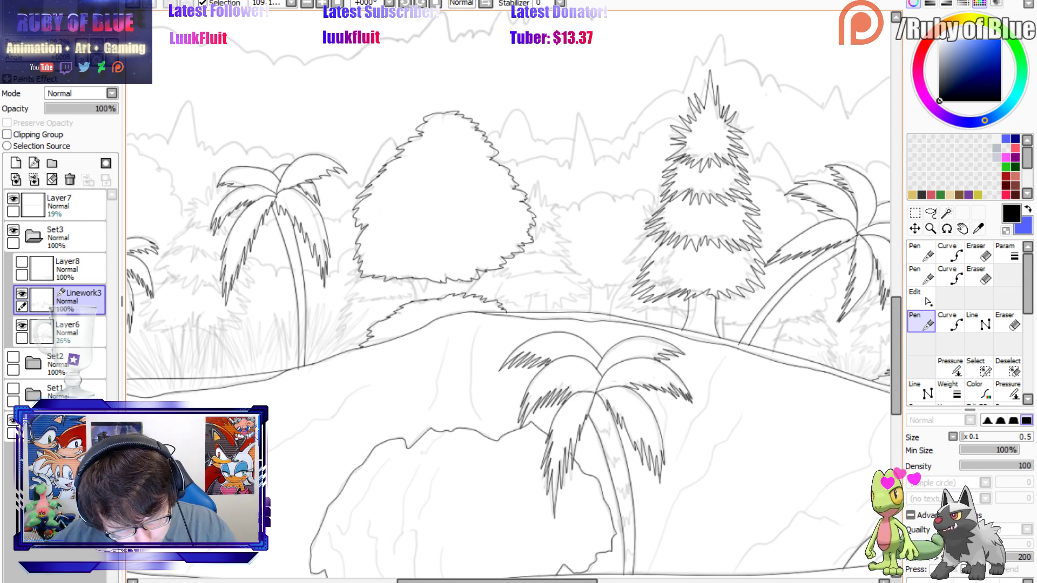
Trace the large leafy tree's forked trunk from the crown down to the hilltop bush using the Curve tool.
{"action": "key", "text": "c"}
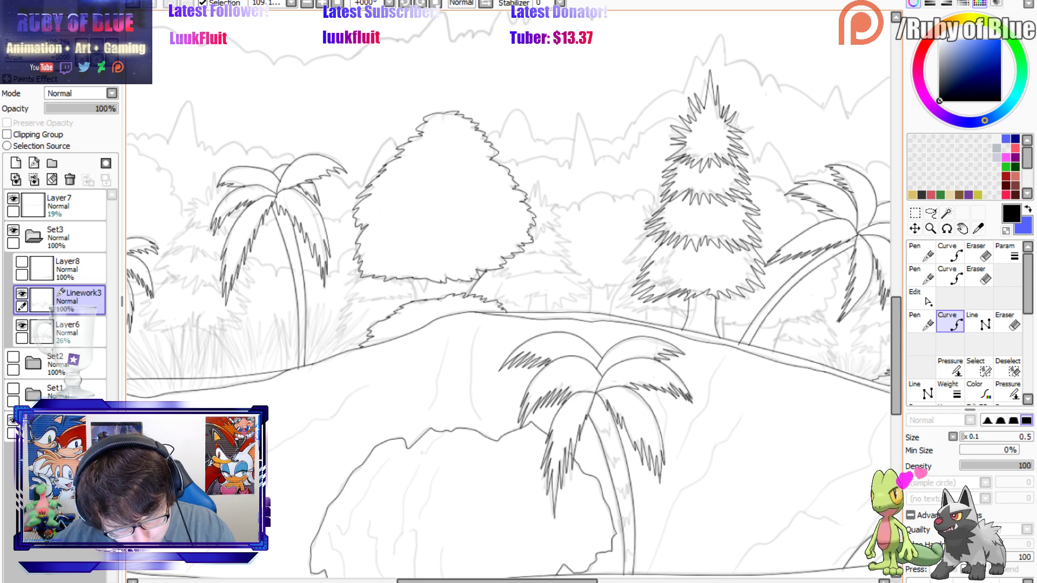
{"action": "left_click", "coordinate": [419, 280]}
{"action": "left_click", "coordinate": [425, 290]}
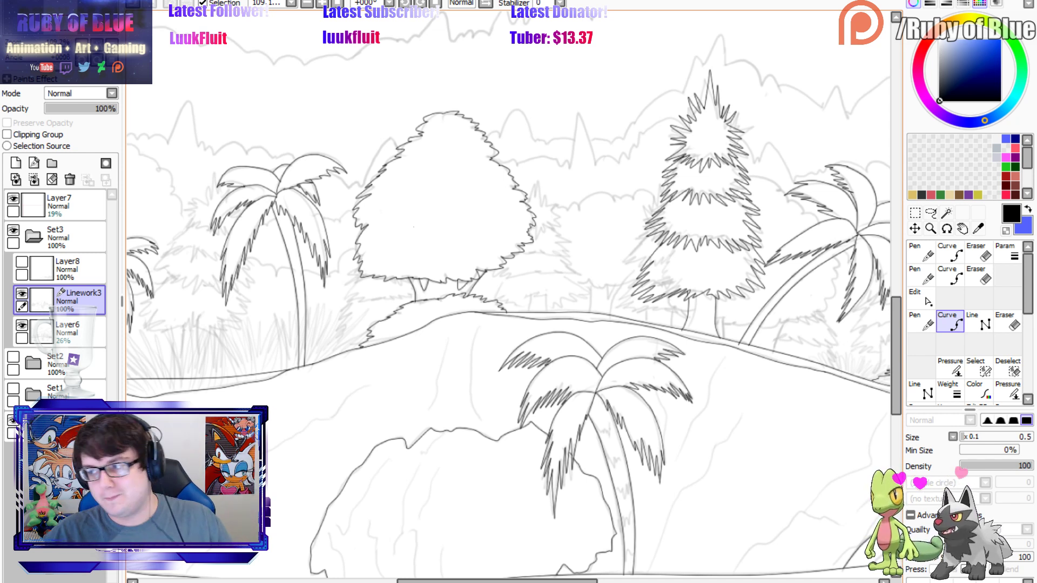
Ink the spiky upper tiers of the pine partly hidden behind the palm on the hill's left slope.
{"action": "mouse_move", "coordinate": [65, 15]}
{"action": "left_mouse_down"}
{"action": "mouse_move", "coordinate": [51, 14]}
{"action": "mouse_move", "coordinate": [74, 19]}
{"action": "mouse_move", "coordinate": [61, 24]}
{"action": "left_mouse_up"}
{"action": "key", "text": "n"}
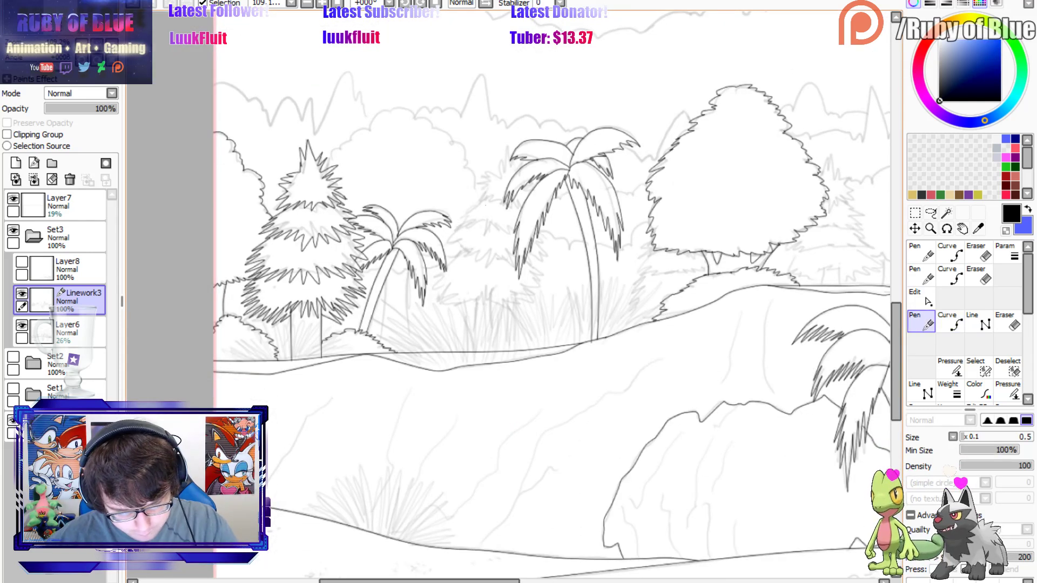
{"action": "mouse_move", "coordinate": [491, 191]}
{"action": "left_mouse_down"}
{"action": "mouse_move", "coordinate": [478, 203]}
{"action": "mouse_move", "coordinate": [502, 211]}
{"action": "left_mouse_up"}
{"action": "mouse_move", "coordinate": [495, 201]}
{"action": "left_mouse_down"}
{"action": "mouse_move", "coordinate": [504, 216]}
{"action": "mouse_move", "coordinate": [523, 211]}
{"action": "left_mouse_up"}
{"action": "key", "text": "e"}
{"action": "key", "text": "c"}
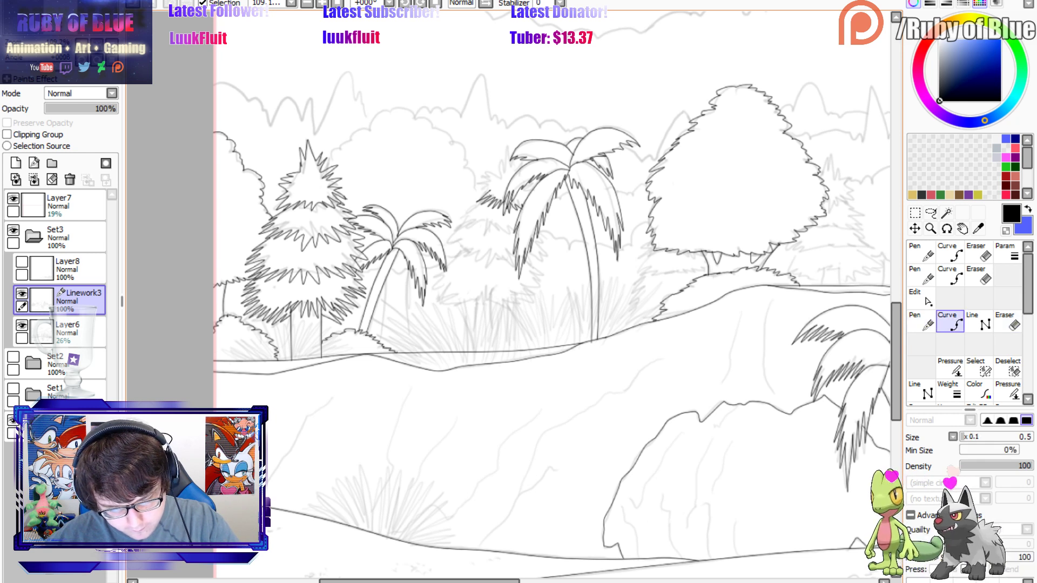
{"action": "key", "text": "n"}
{"action": "key", "text": "ctrl+z"}
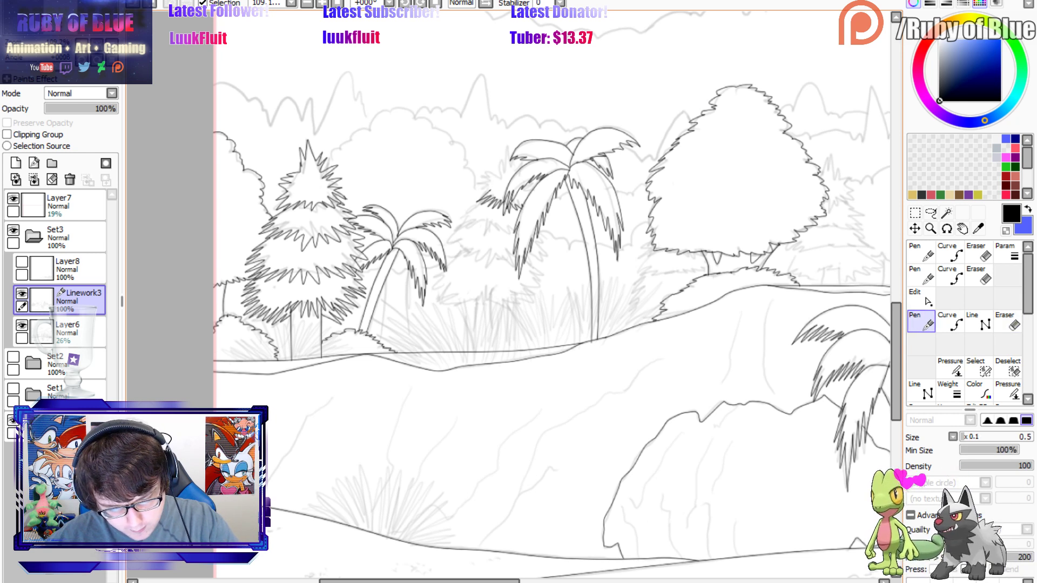
{"action": "left_click_drag", "start_coordinate": [479, 185], "coordinate": [509, 141]}
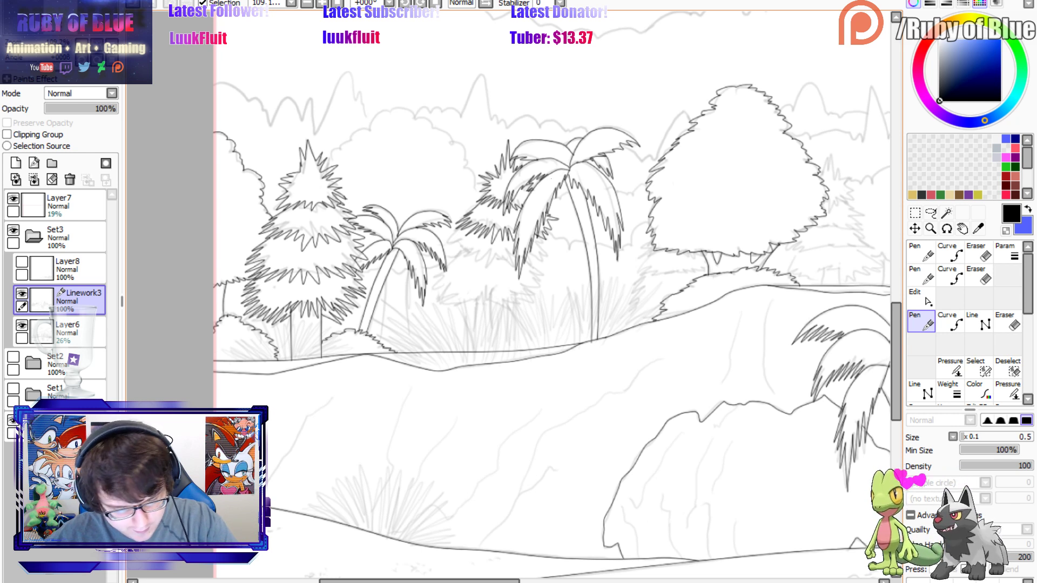
Ink the half-hidden pine's lower jagged tiers and both edges of its trunk down to the ground line.
{"action": "mouse_move", "coordinate": [460, 237]}
{"action": "left_mouse_down"}
{"action": "mouse_move", "coordinate": [450, 257]}
{"action": "mouse_move", "coordinate": [500, 275]}
{"action": "mouse_move", "coordinate": [513, 256]}
{"action": "mouse_move", "coordinate": [547, 249]}
{"action": "left_mouse_up"}
{"action": "key", "text": "ctrl+z"}
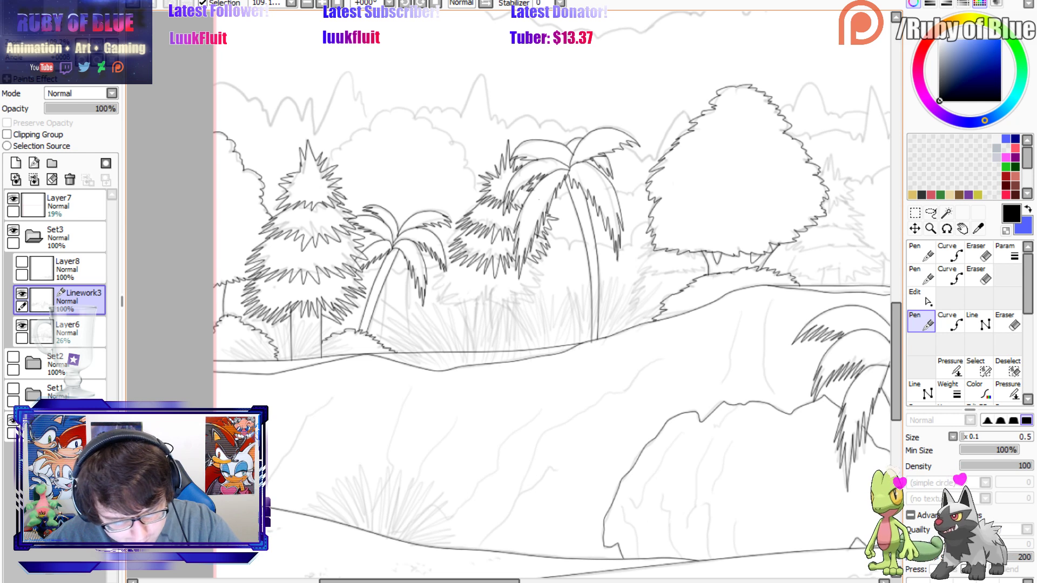
{"action": "mouse_move", "coordinate": [455, 260]}
{"action": "left_mouse_down"}
{"action": "mouse_move", "coordinate": [435, 309]}
{"action": "mouse_move", "coordinate": [543, 288]}
{"action": "mouse_move", "coordinate": [547, 255]}
{"action": "left_mouse_up"}
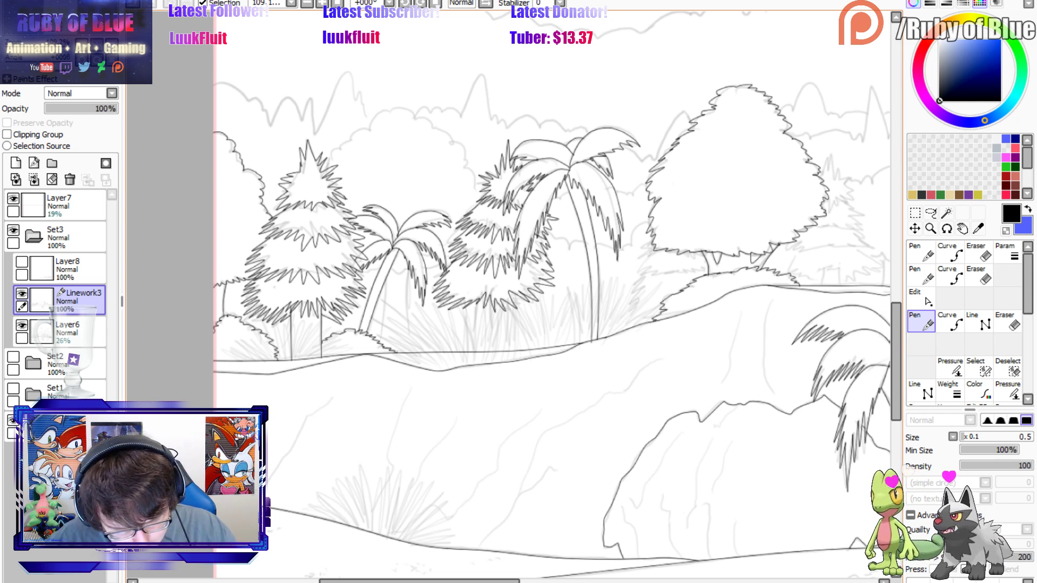
{"action": "mouse_move", "coordinate": [510, 304]}
{"action": "left_mouse_down"}
{"action": "mouse_move", "coordinate": [510, 348]}
{"action": "mouse_move", "coordinate": [488, 330]}
{"action": "mouse_move", "coordinate": [488, 305]}
{"action": "left_mouse_up"}
{"action": "key", "text": "ctrl+z"}
{"action": "left_click_drag", "start_coordinate": [477, 351], "coordinate": [484, 306]}
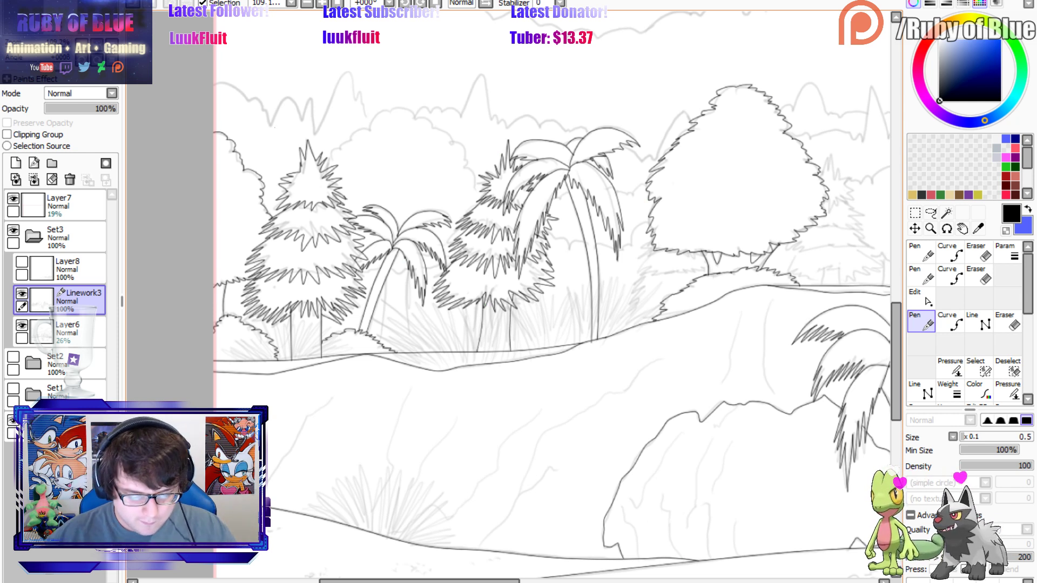
{"action": "key", "text": "ctrl"}
{"action": "left_click_drag", "start_coordinate": [572, 316], "coordinate": [520, 278]}
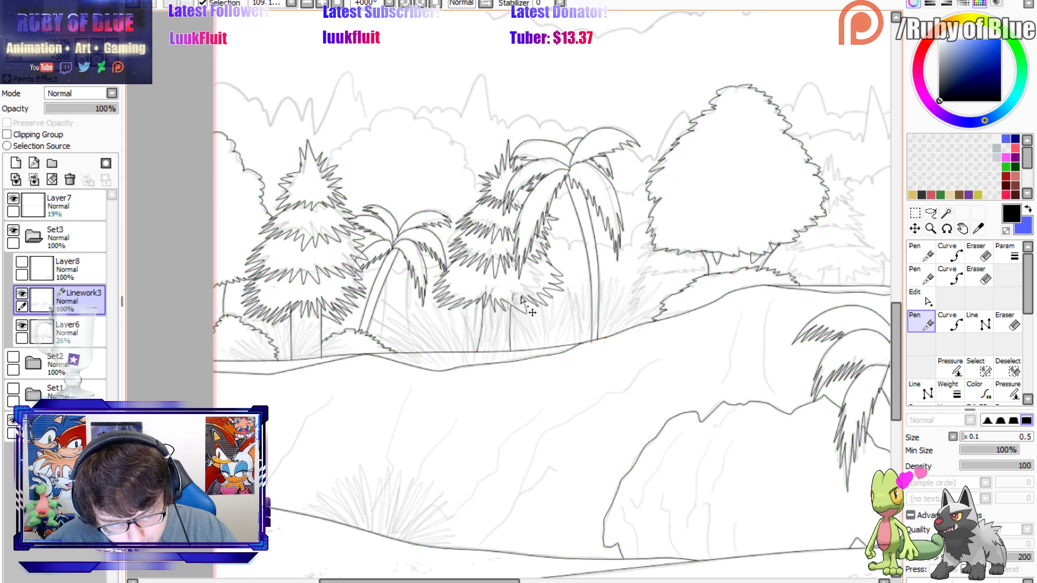
Ink the jagged crown outline of the round tree between the two pines on the left side of the landscape.
{"action": "key", "text": "e"}
{"action": "key", "text": "n"}
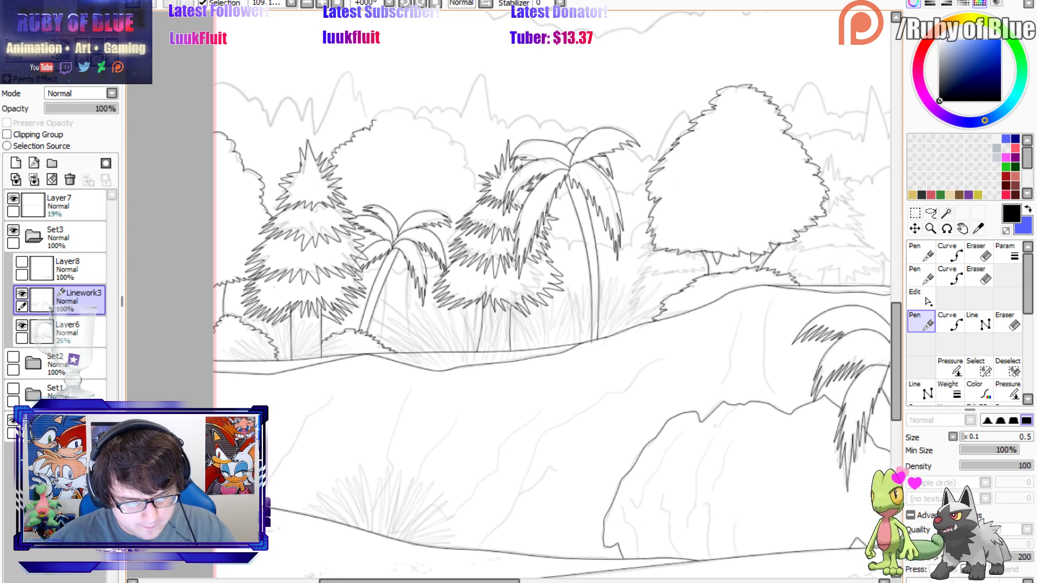
{"action": "left_click_drag", "start_coordinate": [376, 114], "coordinate": [414, 106]}
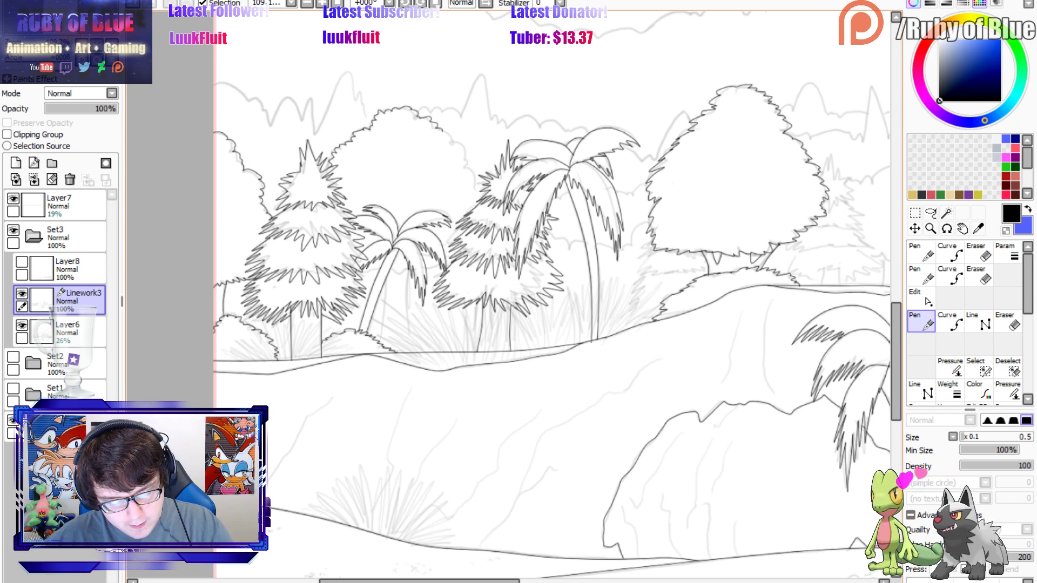
{"action": "left_click_drag", "start_coordinate": [460, 143], "coordinate": [475, 204]}
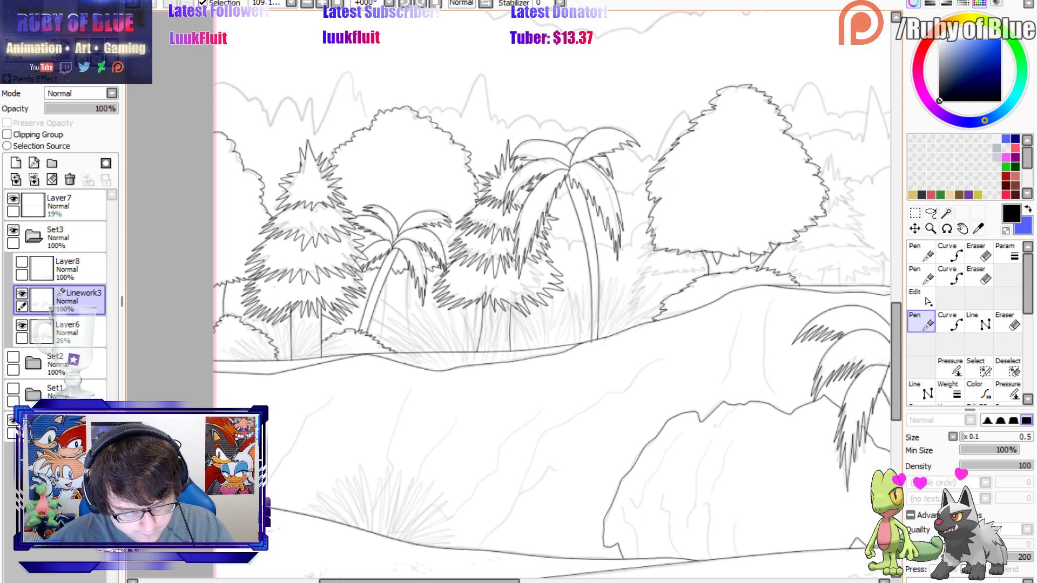
Trace both edges of the round tree's trunk behind the small palm down to the ground using the Curve tool.
{"action": "left_click", "coordinate": [949, 323]}
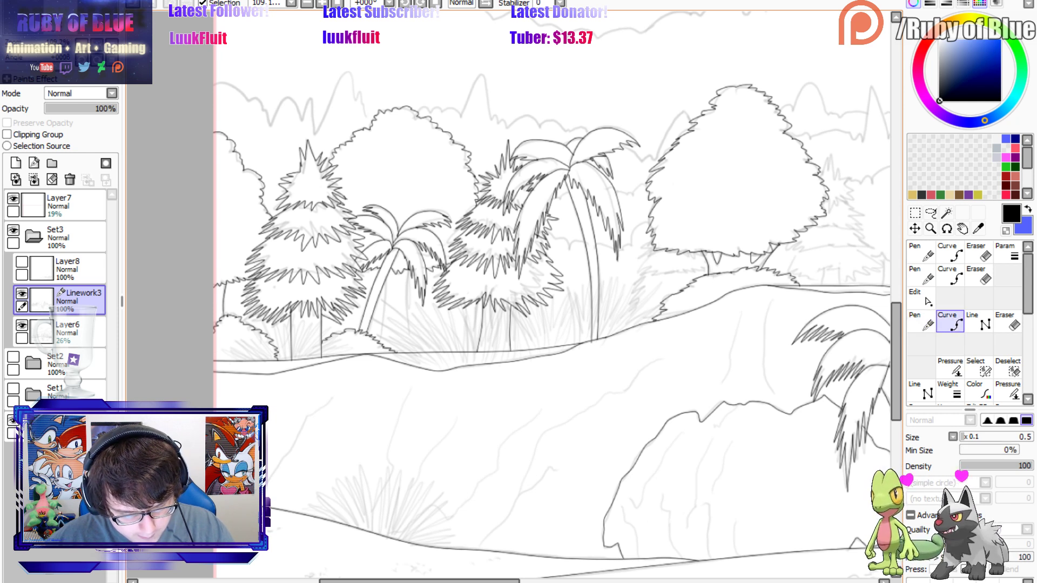
{"action": "left_click", "coordinate": [407, 269]}
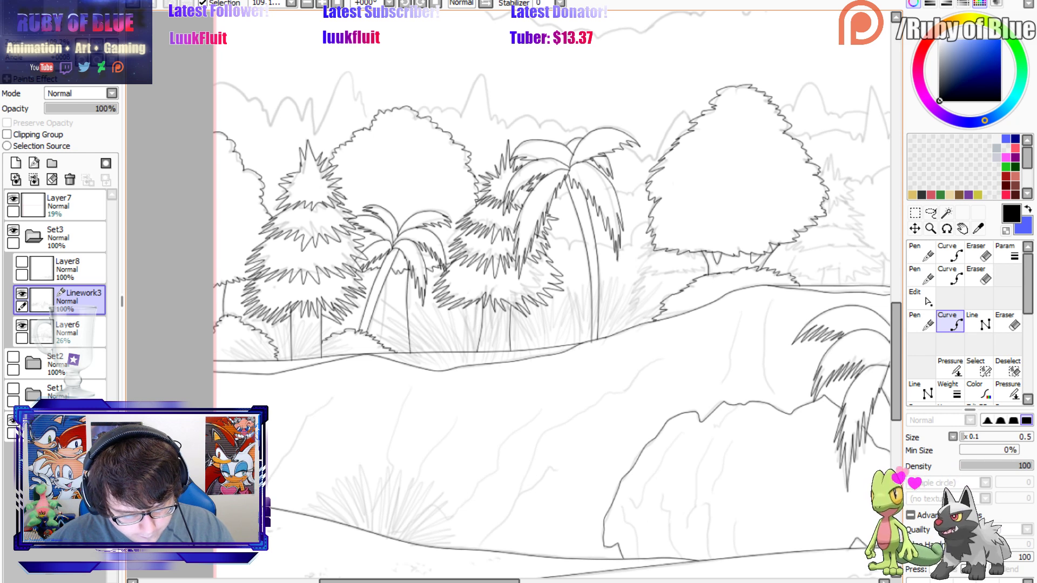
{"action": "left_click", "coordinate": [381, 343]}
{"action": "double_click", "coordinate": [387, 281]}
{"action": "left_click", "coordinate": [921, 322]}
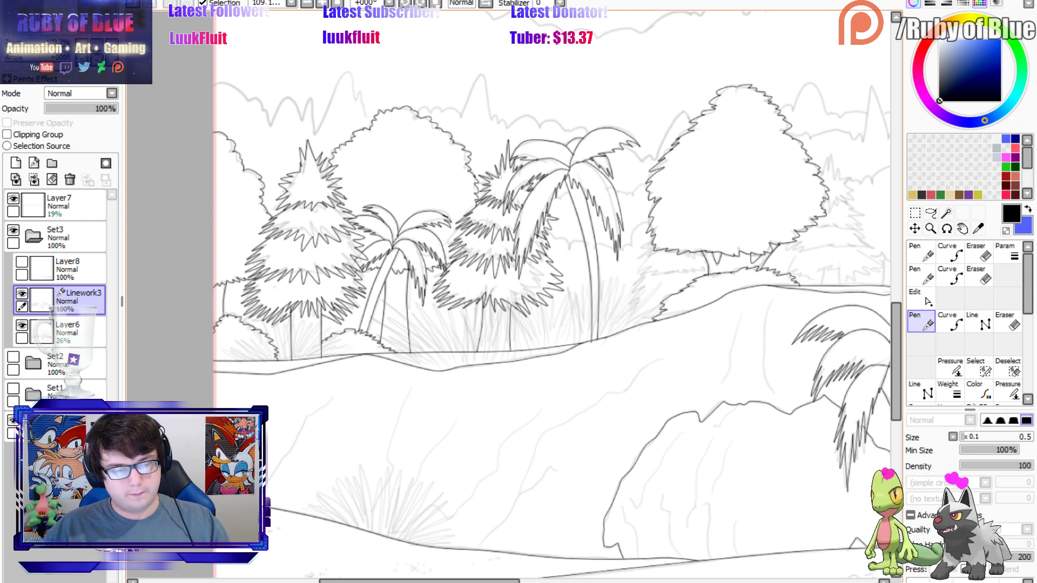
Ink the spiky tiers and short trunk of the small pine behind the large leafy tree on the hilltop.
{"action": "mouse_move", "coordinate": [41, 43]}
{"action": "left_mouse_down"}
{"action": "mouse_move", "coordinate": [60, 43]}
{"action": "mouse_move", "coordinate": [48, 30]}
{"action": "mouse_move", "coordinate": [61, 31]}
{"action": "mouse_move", "coordinate": [46, 37]}
{"action": "left_mouse_up"}
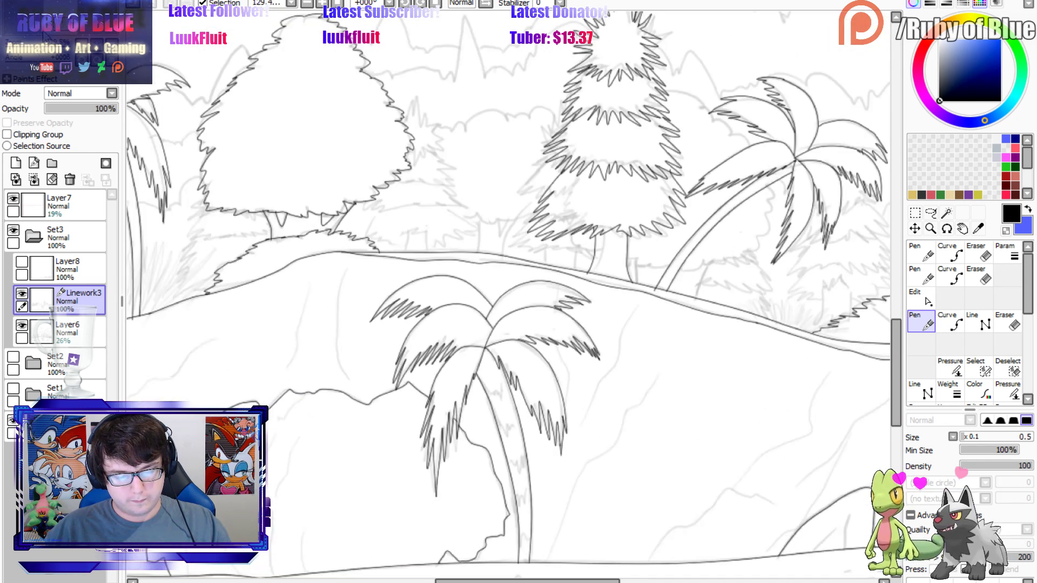
{"action": "mouse_move", "coordinate": [405, 158]}
{"action": "left_mouse_down"}
{"action": "mouse_move", "coordinate": [440, 141]}
{"action": "mouse_move", "coordinate": [416, 92]}
{"action": "mouse_move", "coordinate": [408, 119]}
{"action": "mouse_move", "coordinate": [430, 104]}
{"action": "left_mouse_up"}
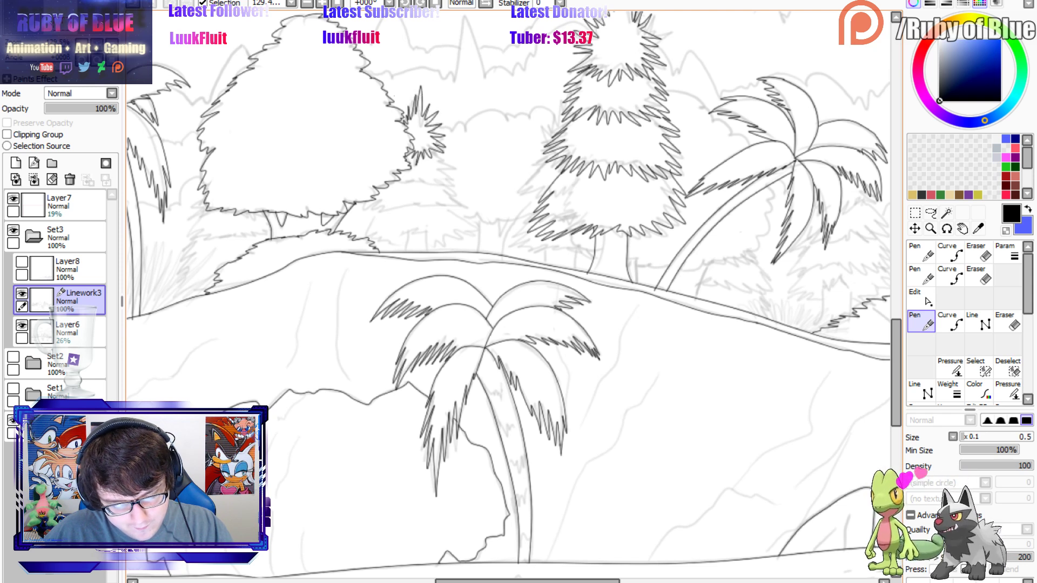
{"action": "mouse_move", "coordinate": [435, 152]}
{"action": "left_mouse_down"}
{"action": "mouse_move", "coordinate": [456, 174]}
{"action": "mouse_move", "coordinate": [437, 186]}
{"action": "mouse_move", "coordinate": [389, 187]}
{"action": "mouse_move", "coordinate": [455, 176]}
{"action": "left_mouse_up"}
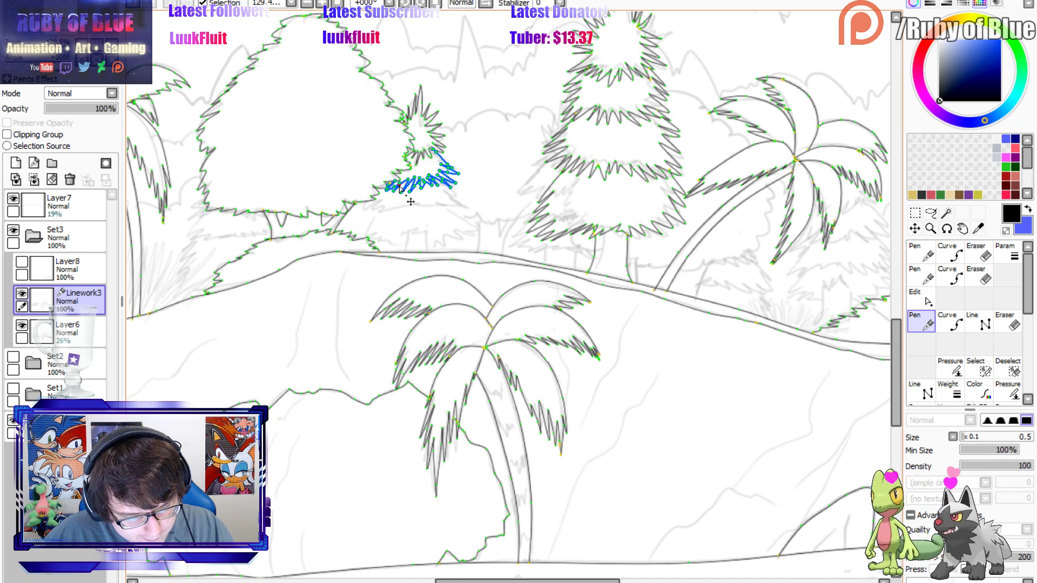
{"action": "mouse_move", "coordinate": [362, 201]}
{"action": "left_mouse_down"}
{"action": "mouse_move", "coordinate": [386, 213]}
{"action": "mouse_move", "coordinate": [452, 211]}
{"action": "mouse_move", "coordinate": [467, 204]}
{"action": "mouse_move", "coordinate": [451, 180]}
{"action": "left_mouse_up"}
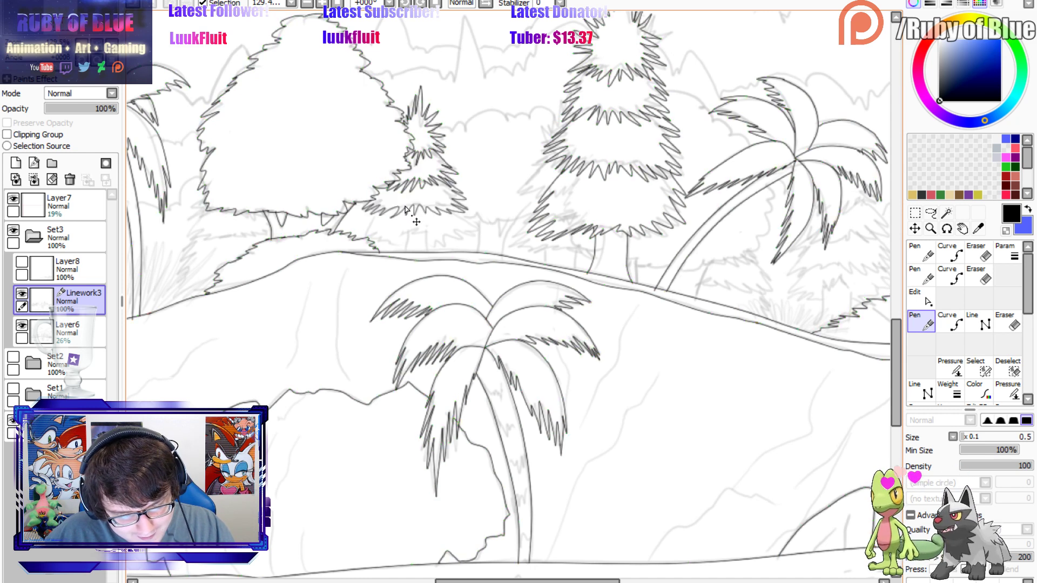
{"action": "mouse_move", "coordinate": [373, 210]}
{"action": "left_mouse_down"}
{"action": "mouse_move", "coordinate": [370, 231]}
{"action": "mouse_move", "coordinate": [404, 249]}
{"action": "mouse_move", "coordinate": [410, 233]}
{"action": "mouse_move", "coordinate": [431, 229]}
{"action": "mouse_move", "coordinate": [407, 253]}
{"action": "mouse_move", "coordinate": [476, 229]}
{"action": "mouse_move", "coordinate": [459, 212]}
{"action": "left_mouse_up"}
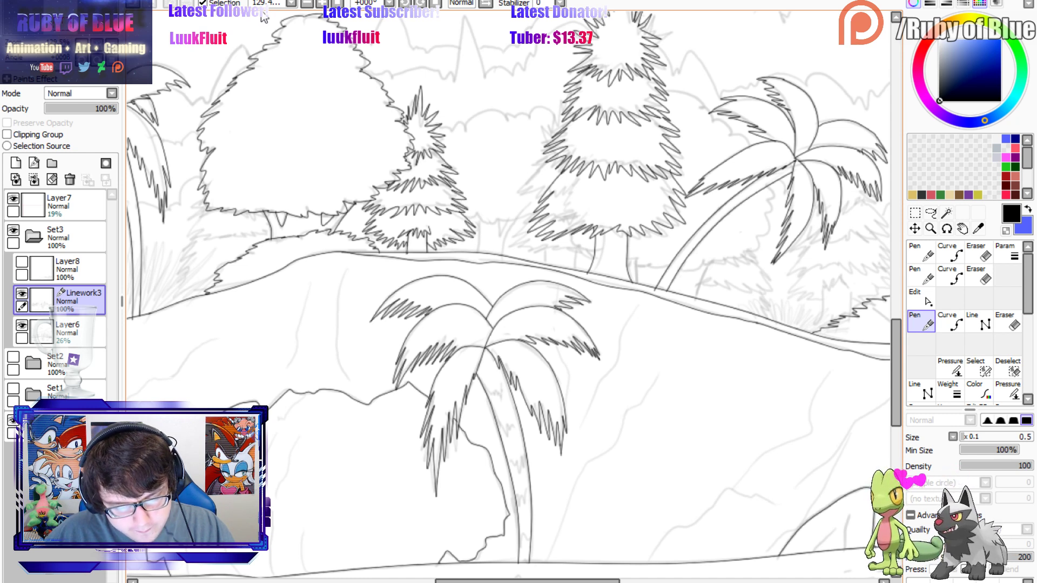
Ink the visible crown outline and trunk of the leafy tree behind the tall pine and leaning palm.
{"action": "left_click_drag", "start_coordinate": [549, 580], "coordinate": [638, 575]}
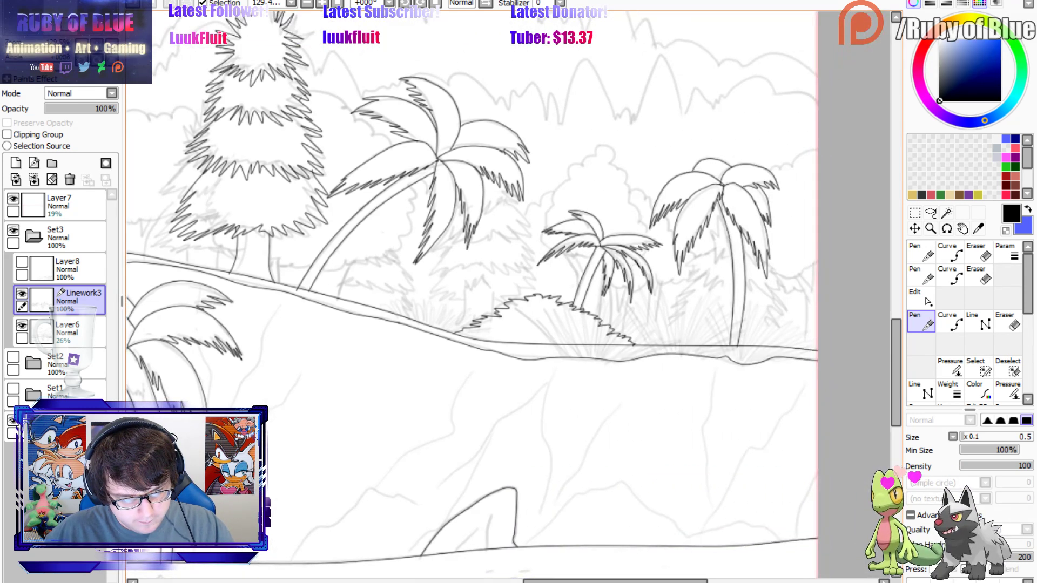
{"action": "left_click_drag", "start_coordinate": [323, 89], "coordinate": [393, 146]}
{"action": "mouse_move", "coordinate": [419, 185]}
{"action": "left_mouse_down"}
{"action": "mouse_move", "coordinate": [398, 240]}
{"action": "mouse_move", "coordinate": [364, 262]}
{"action": "mouse_move", "coordinate": [320, 273]}
{"action": "mouse_move", "coordinate": [287, 267]}
{"action": "mouse_move", "coordinate": [310, 269]}
{"action": "mouse_move", "coordinate": [328, 295]}
{"action": "mouse_move", "coordinate": [337, 278]}
{"action": "mouse_move", "coordinate": [326, 296]}
{"action": "mouse_move", "coordinate": [336, 300]}
{"action": "mouse_move", "coordinate": [329, 278]}
{"action": "mouse_move", "coordinate": [299, 292]}
{"action": "left_mouse_up"}
{"action": "key", "text": "ctrl+z"}
{"action": "key", "text": "ctrl+z"}
{"action": "key", "text": "ctrl+z"}
{"action": "key", "text": "e"}
{"action": "key", "text": "n"}
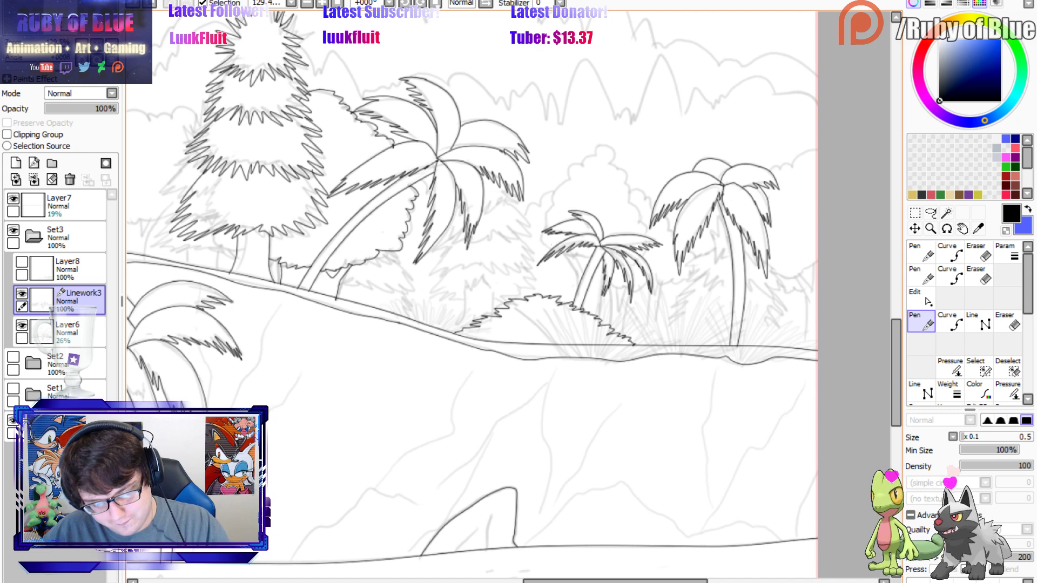
Ink the bumpy crown and short trunk of the leafy tree behind the small palm above the bush.
{"action": "mouse_move", "coordinate": [541, 240]}
{"action": "left_mouse_down"}
{"action": "mouse_move", "coordinate": [571, 170]}
{"action": "mouse_move", "coordinate": [609, 150]}
{"action": "mouse_move", "coordinate": [648, 235]}
{"action": "left_mouse_up"}
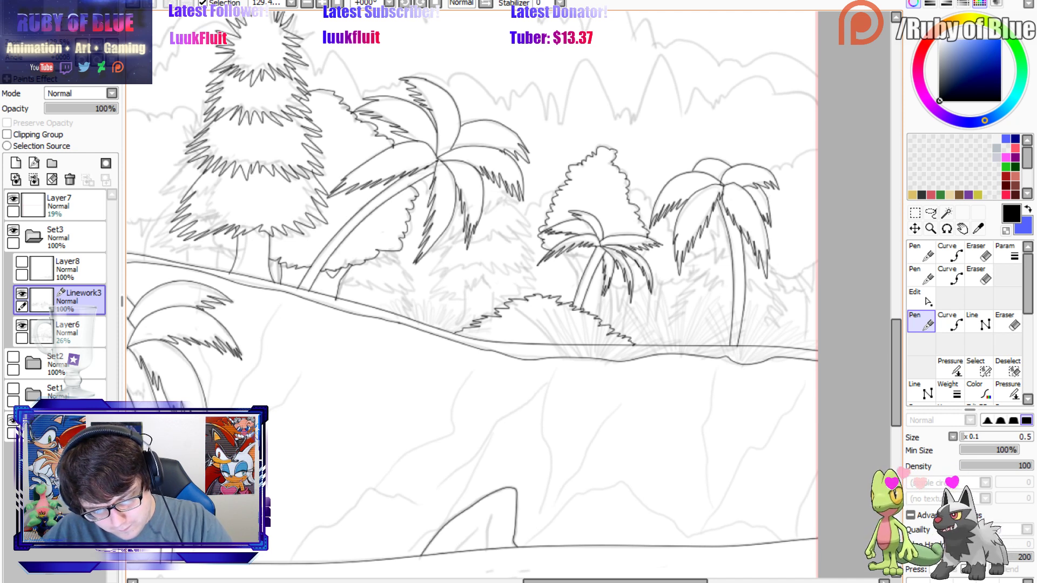
{"action": "key", "text": "ctrl+z"}
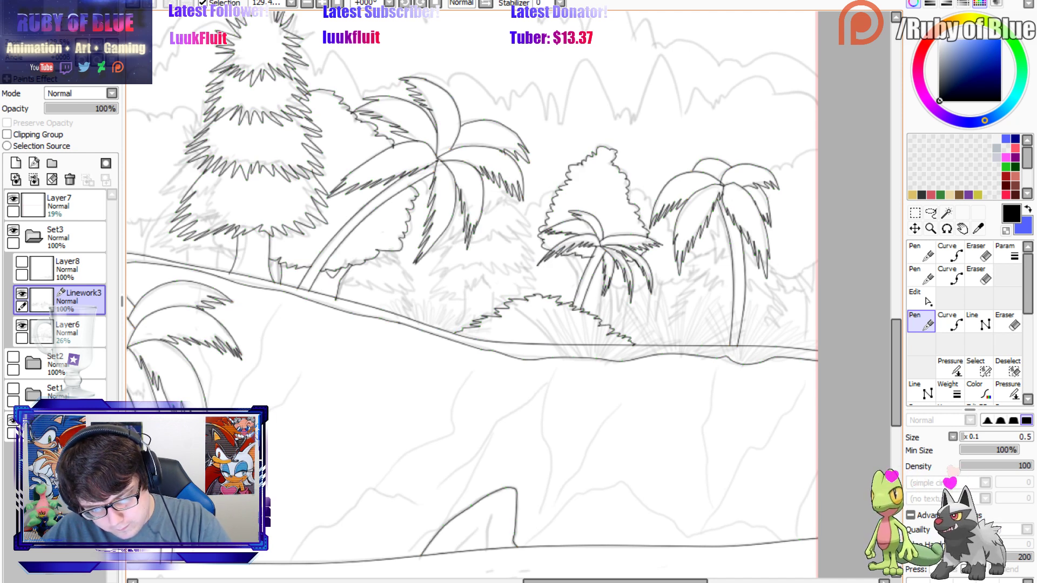
{"action": "mouse_move", "coordinate": [564, 254]}
{"action": "left_mouse_down"}
{"action": "mouse_move", "coordinate": [580, 277]}
{"action": "mouse_move", "coordinate": [581, 267]}
{"action": "mouse_move", "coordinate": [599, 318]}
{"action": "mouse_move", "coordinate": [601, 278]}
{"action": "left_mouse_up"}
{"action": "key", "text": "ctrl+z"}
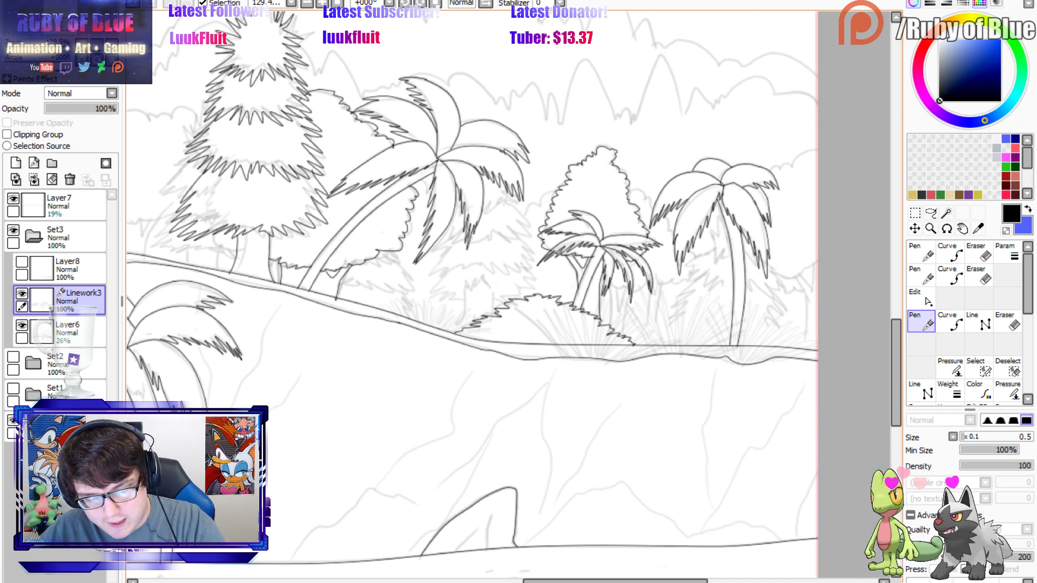
Ink the leafy tree's crown at the drawing's right edge and trace its trunk down to the ground with the Curve tool.
{"action": "left_click_drag", "start_coordinate": [816, 149], "coordinate": [783, 166]}
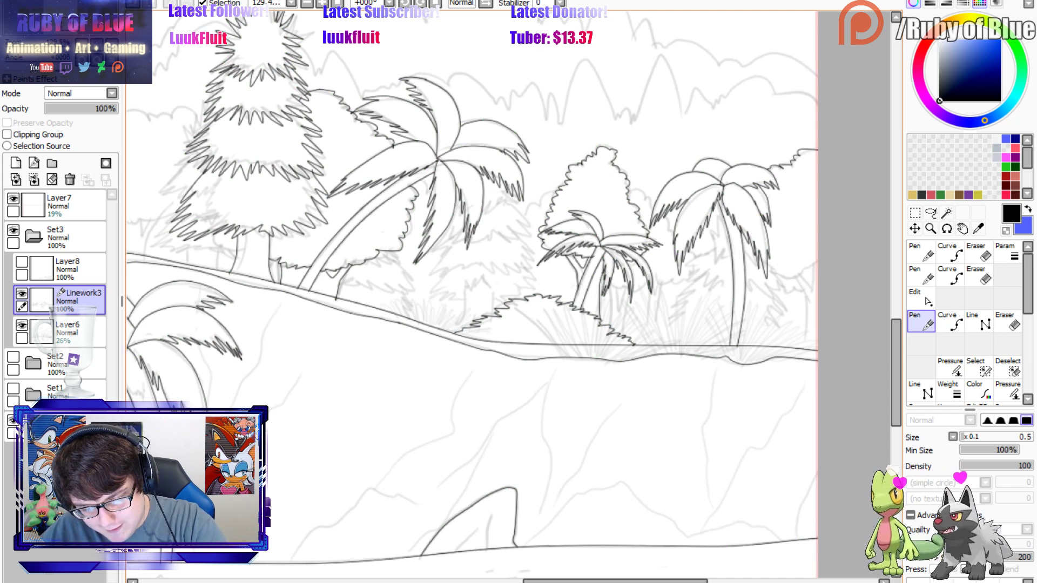
{"action": "mouse_move", "coordinate": [768, 267]}
{"action": "left_mouse_down"}
{"action": "mouse_move", "coordinate": [792, 281]}
{"action": "mouse_move", "coordinate": [809, 265]}
{"action": "left_mouse_up"}
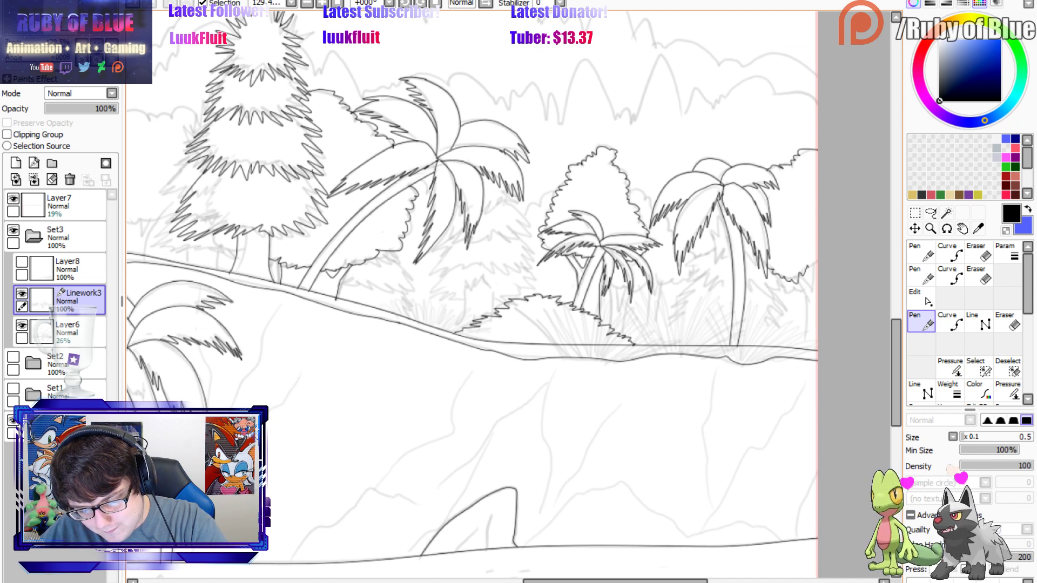
{"action": "left_click", "coordinate": [949, 321]}
{"action": "left_click", "coordinate": [799, 283]}
{"action": "left_click", "coordinate": [806, 300]}
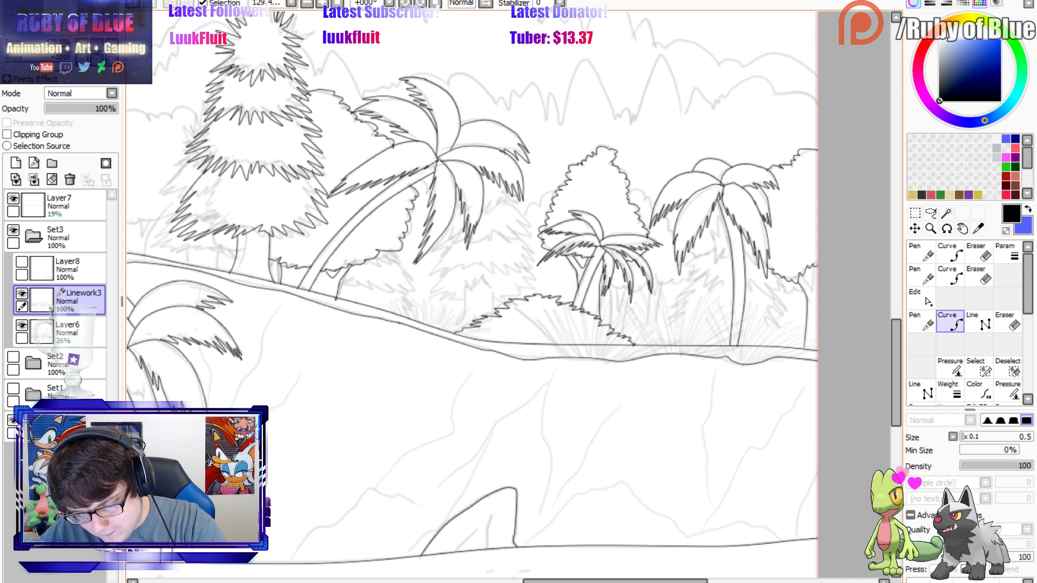
Ink the spiky tiers of the pine behind the upright palm near the drawing's right edge with the Pen tool.
{"action": "key", "text": "n"}
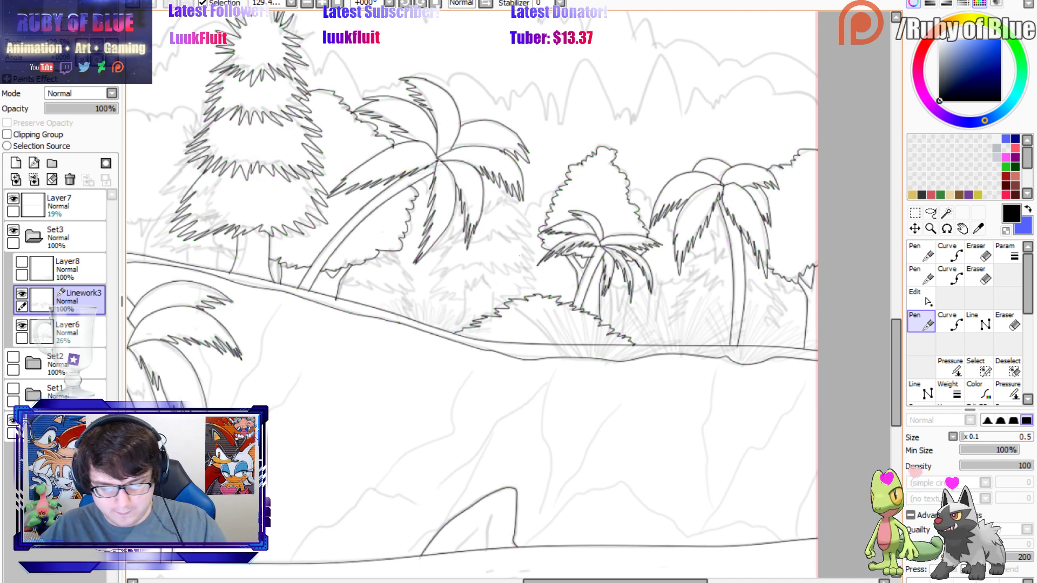
{"action": "mouse_move", "coordinate": [723, 256]}
{"action": "left_mouse_down"}
{"action": "mouse_move", "coordinate": [709, 237]}
{"action": "mouse_move", "coordinate": [717, 216]}
{"action": "mouse_move", "coordinate": [728, 251]}
{"action": "left_mouse_up"}
{"action": "key", "text": "ctrl"}
{"action": "key", "text": "ctrl"}
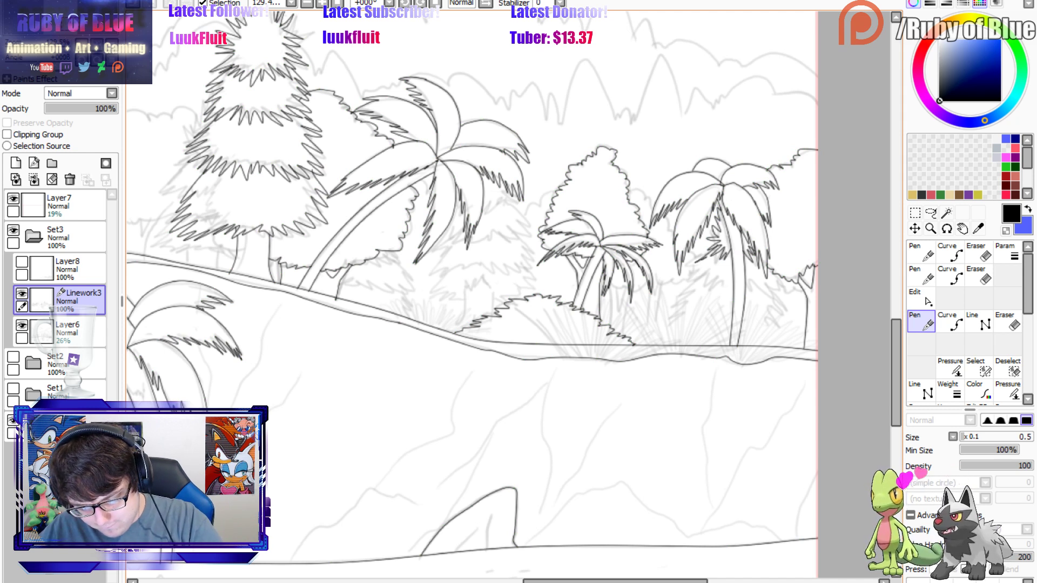
{"action": "key", "text": "ctrl"}
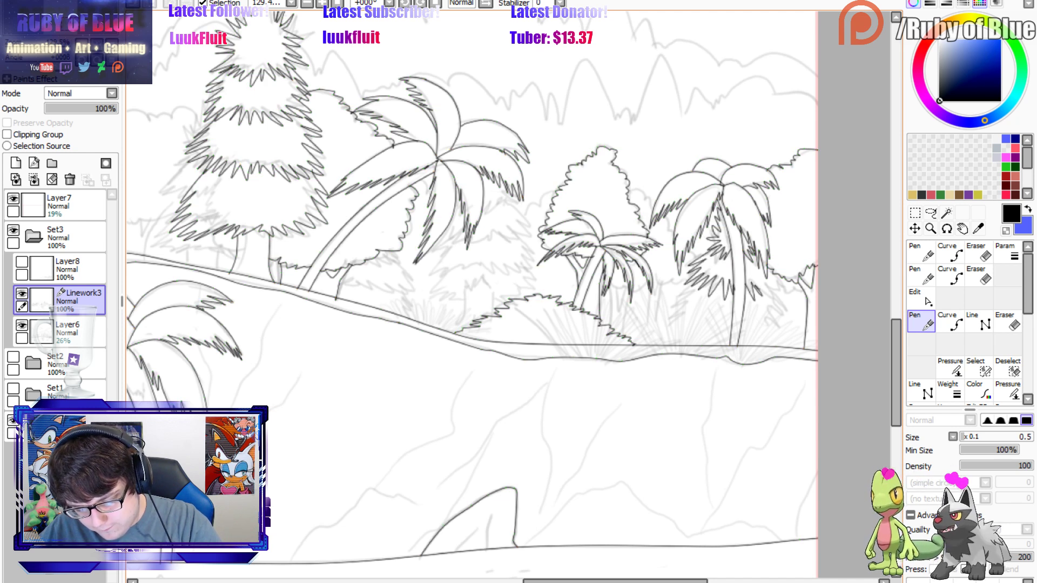
{"action": "key", "text": "ctrl"}
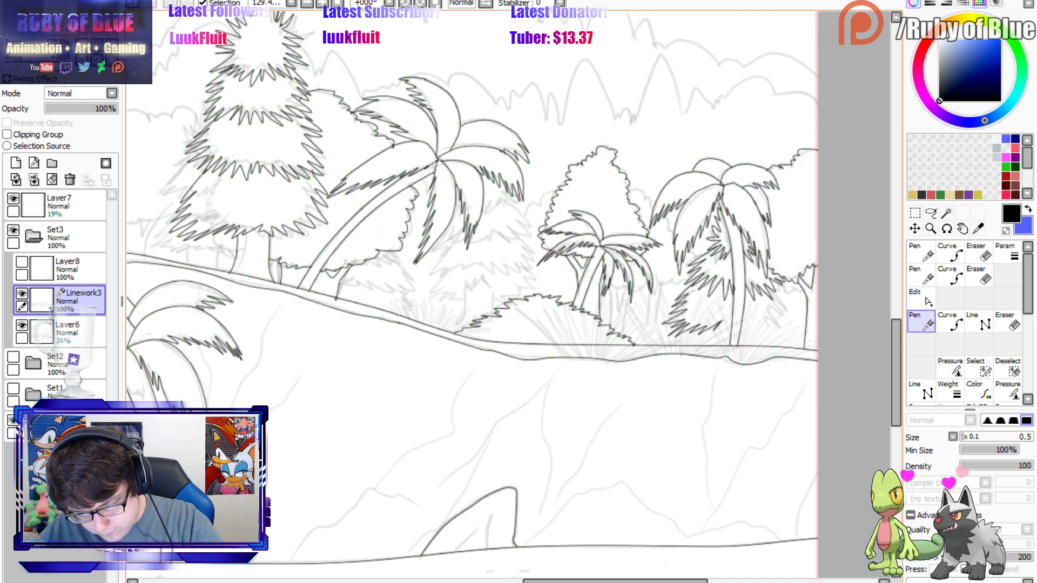
{"action": "mouse_move", "coordinate": [748, 327]}
{"action": "left_mouse_down"}
{"action": "mouse_move", "coordinate": [778, 314]}
{"action": "mouse_move", "coordinate": [781, 284]}
{"action": "left_mouse_up"}
{"action": "key", "text": "ctrl"}
{"action": "key", "text": "ctrl"}
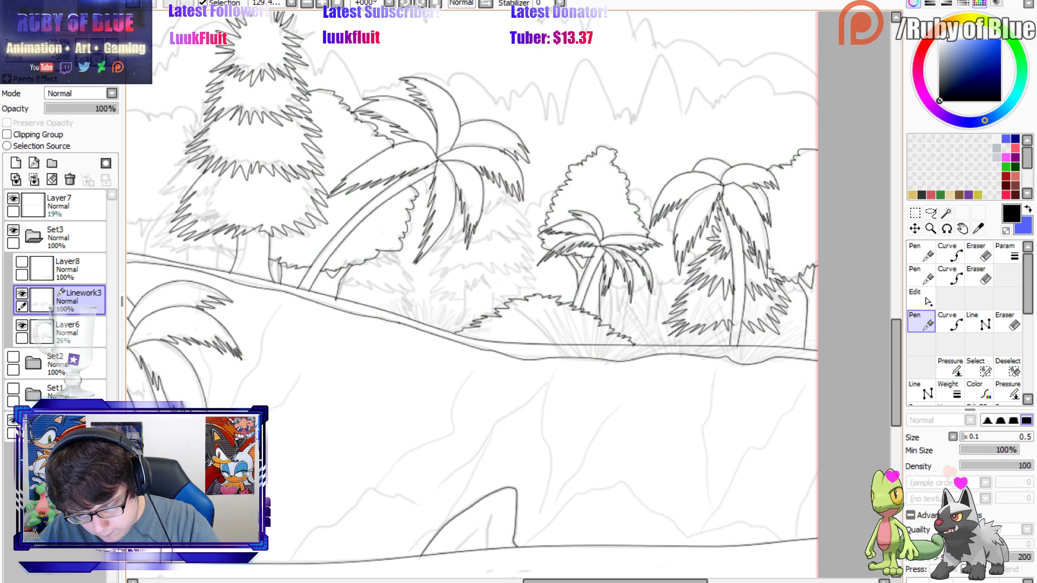
{"action": "key", "text": "ctrl"}
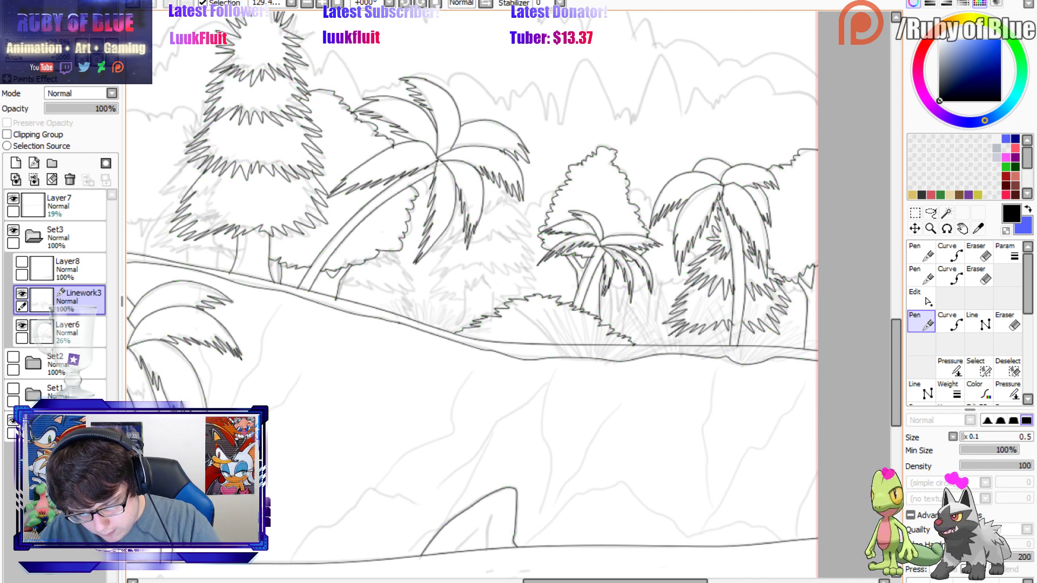
Ink the short trunk of the pine behind the upright palm down to the ground line and adjust its lines.
{"action": "mouse_move", "coordinate": [713, 327]}
{"action": "left_mouse_down"}
{"action": "mouse_move", "coordinate": [712, 346]}
{"action": "mouse_move", "coordinate": [744, 345]}
{"action": "left_mouse_up"}
{"action": "key", "text": "ctrl+z"}
{"action": "key", "text": "ctrl+z"}
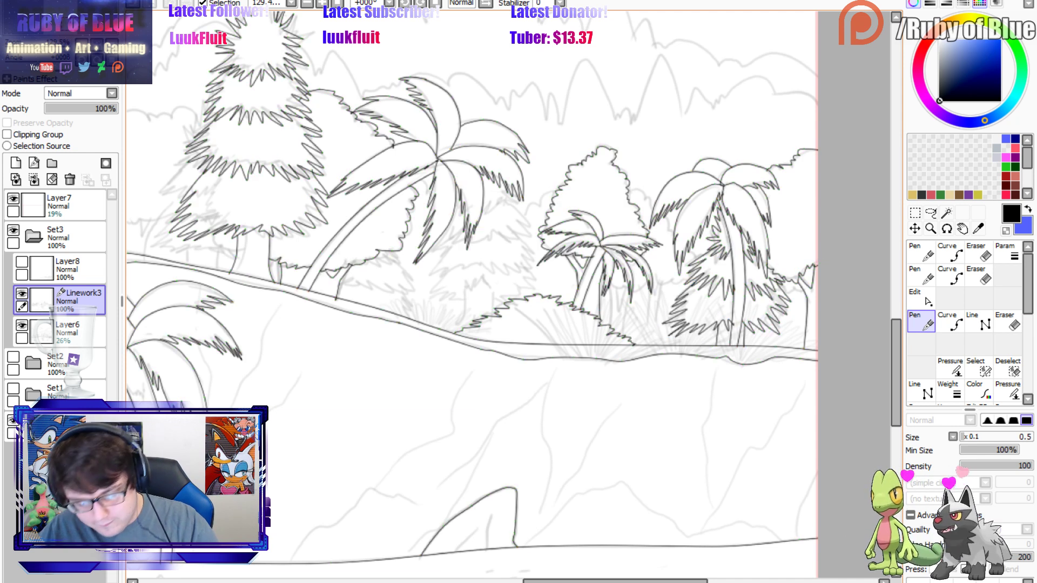
{"action": "key", "text": "ctrl"}
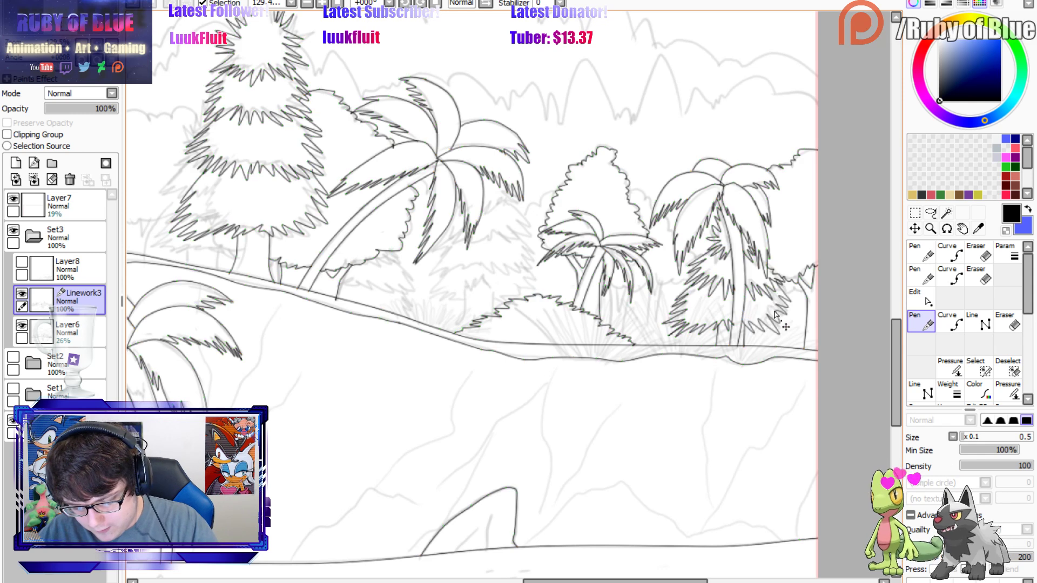
{"action": "key", "text": "ctrl"}
{"action": "key", "text": "ctrl"}
{"action": "key", "text": "ctrl"}
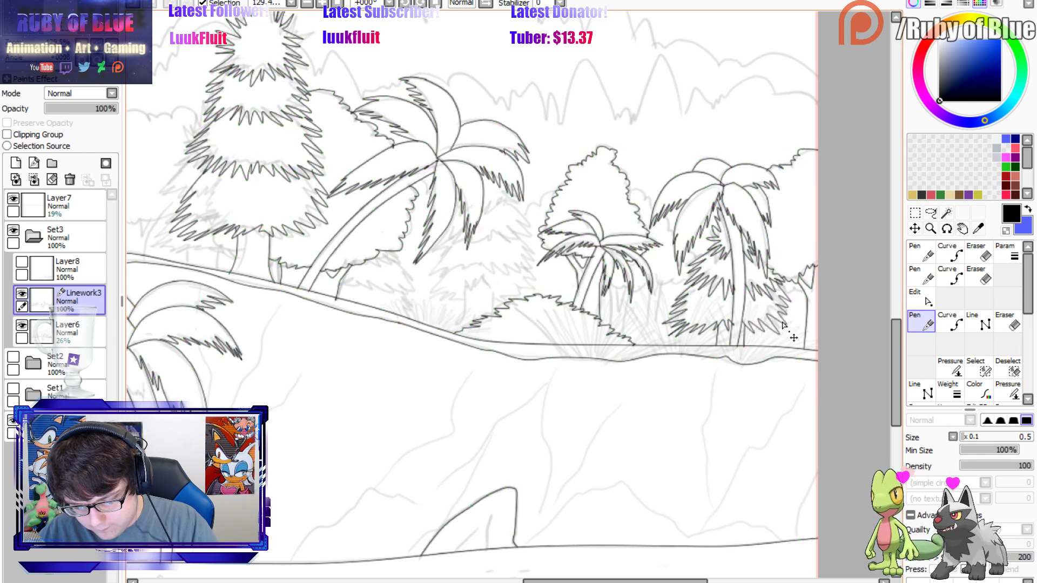
Ink the pine behind the leaning palm's hanging fronds with its trunk, plus the small low pine beside the palm's trunk.
{"action": "key", "text": "ctrl"}
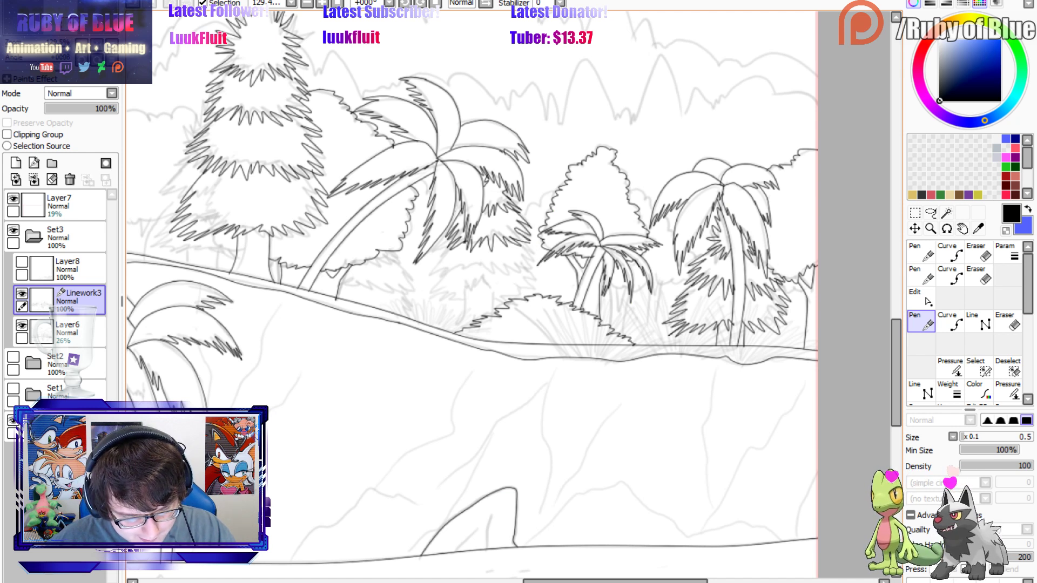
{"action": "mouse_move", "coordinate": [446, 262]}
{"action": "left_mouse_down"}
{"action": "mouse_move", "coordinate": [530, 272]}
{"action": "mouse_move", "coordinate": [525, 246]}
{"action": "left_mouse_up"}
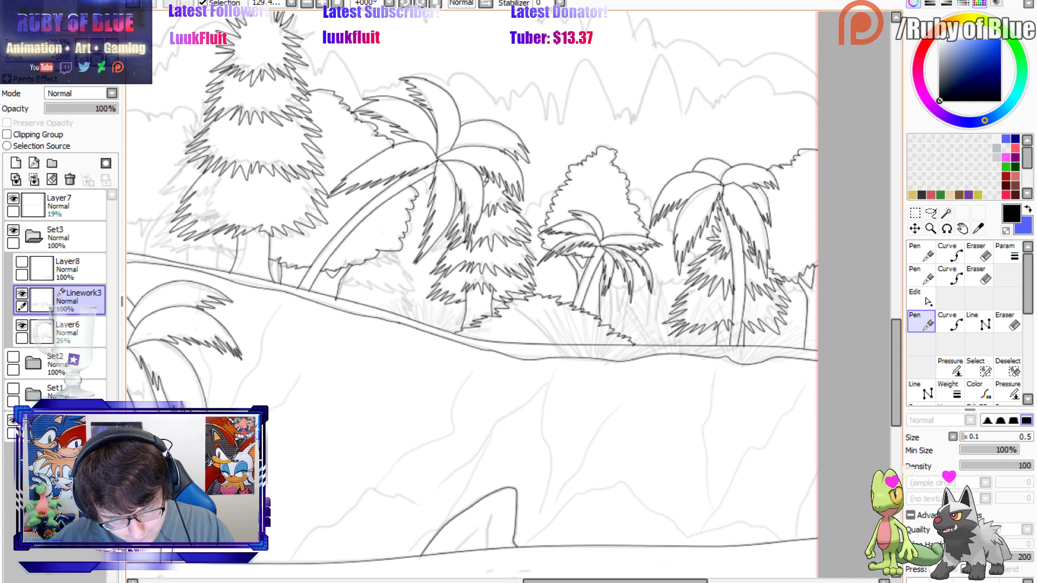
{"action": "key", "text": "ctrl"}
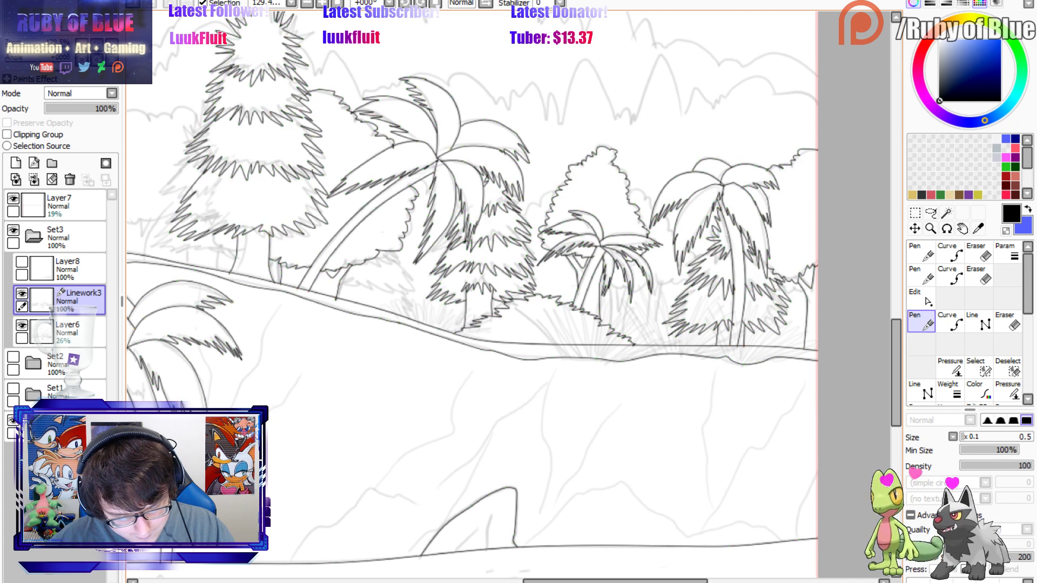
{"action": "key", "text": "ctrl"}
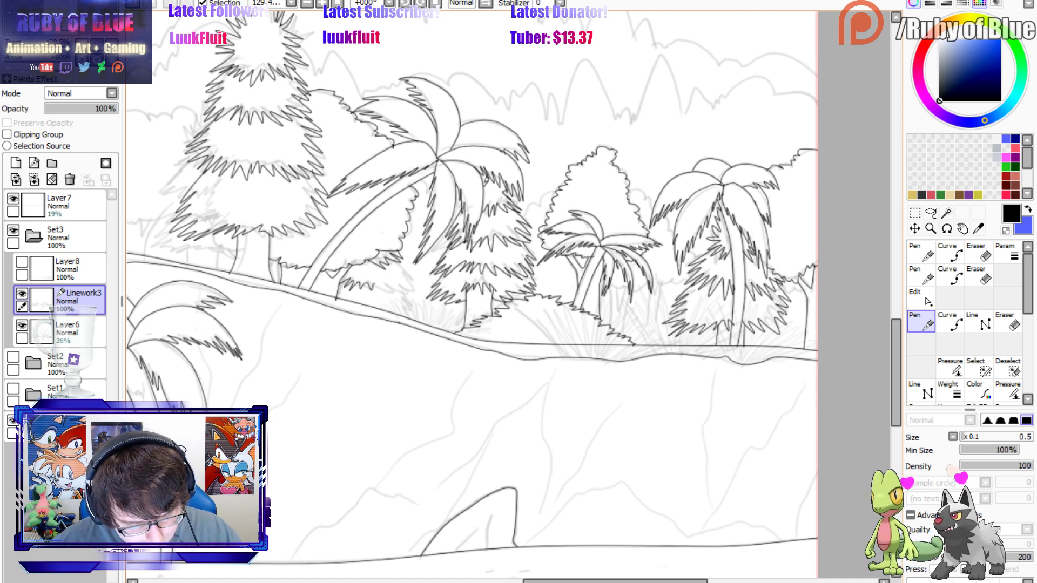
{"action": "left_click_drag", "start_coordinate": [412, 290], "coordinate": [409, 316]}
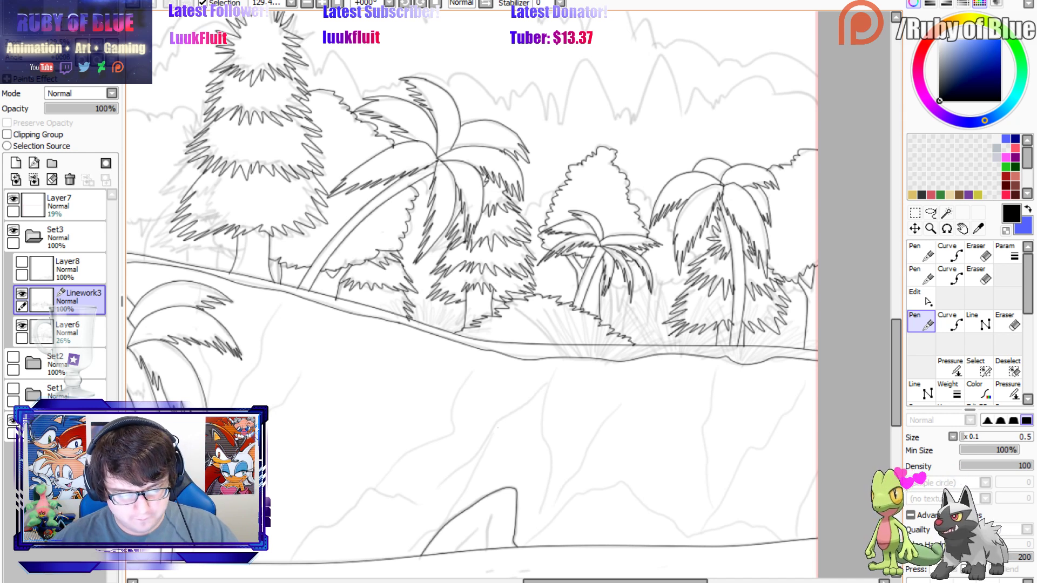
Ink the background leafy crown edges on both sides of the bumpy tree and the thin trunks behind the small palm.
{"action": "left_click_drag", "start_coordinate": [611, 283], "coordinate": [688, 281]}
{"action": "left_click_drag", "start_coordinate": [636, 189], "coordinate": [652, 203]}
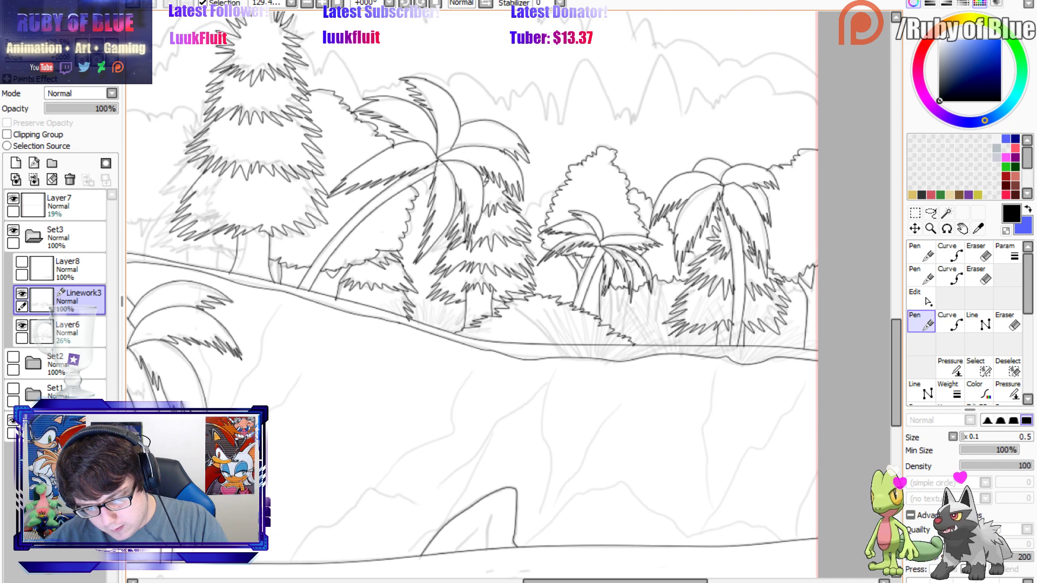
{"action": "mouse_move", "coordinate": [664, 280]}
{"action": "left_mouse_down"}
{"action": "mouse_move", "coordinate": [653, 344]}
{"action": "mouse_move", "coordinate": [643, 287]}
{"action": "mouse_move", "coordinate": [652, 304]}
{"action": "mouse_move", "coordinate": [623, 335]}
{"action": "mouse_move", "coordinate": [609, 287]}
{"action": "mouse_move", "coordinate": [620, 309]}
{"action": "mouse_move", "coordinate": [624, 293]}
{"action": "left_mouse_up"}
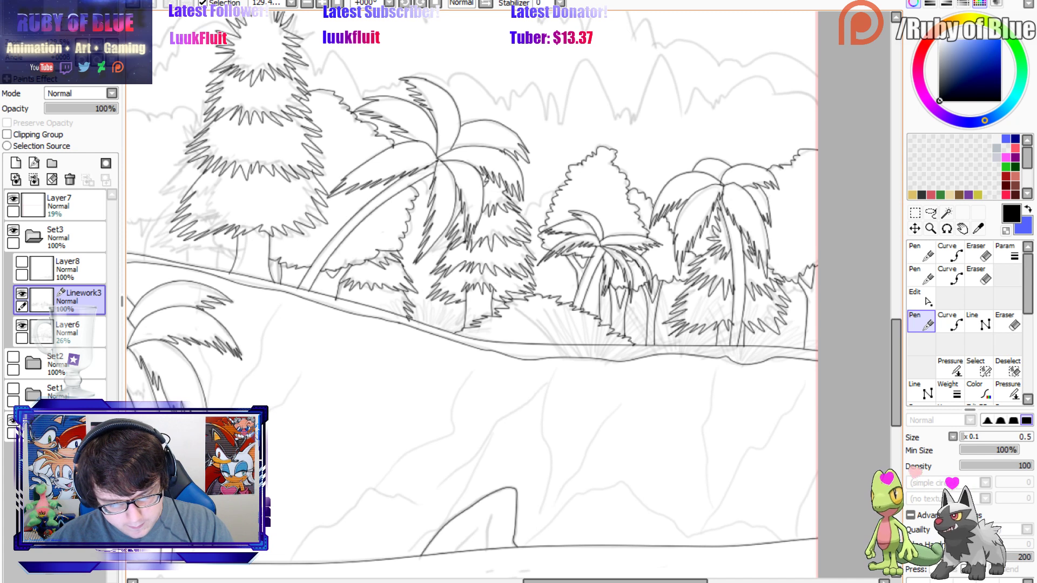
{"action": "left_click_drag", "start_coordinate": [523, 217], "coordinate": [553, 189]}
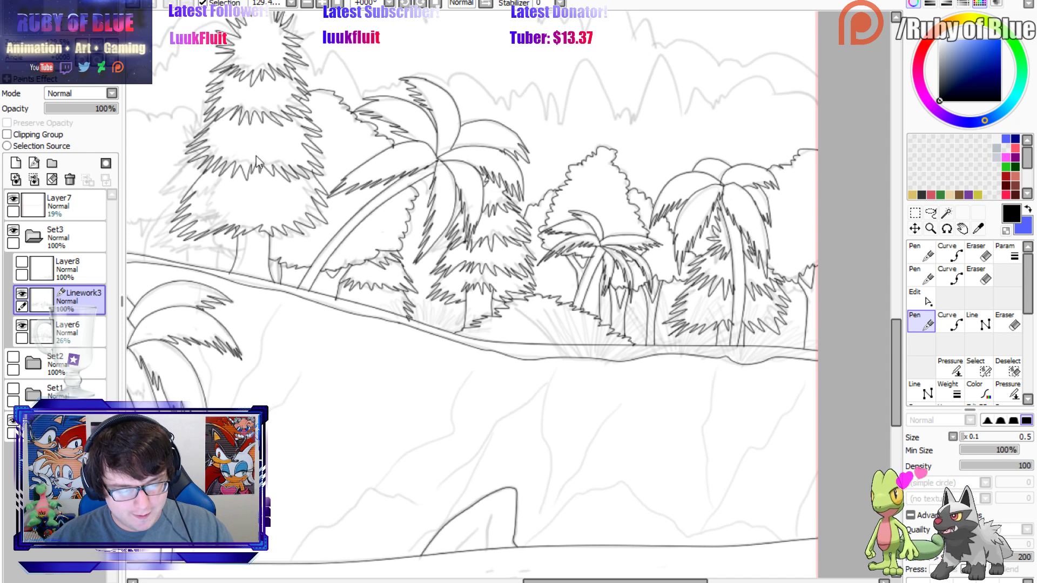
Set the Eraser size to 5 and clean up stray linework around the small low pine beside the leaning palm.
{"action": "key", "text": "e"}
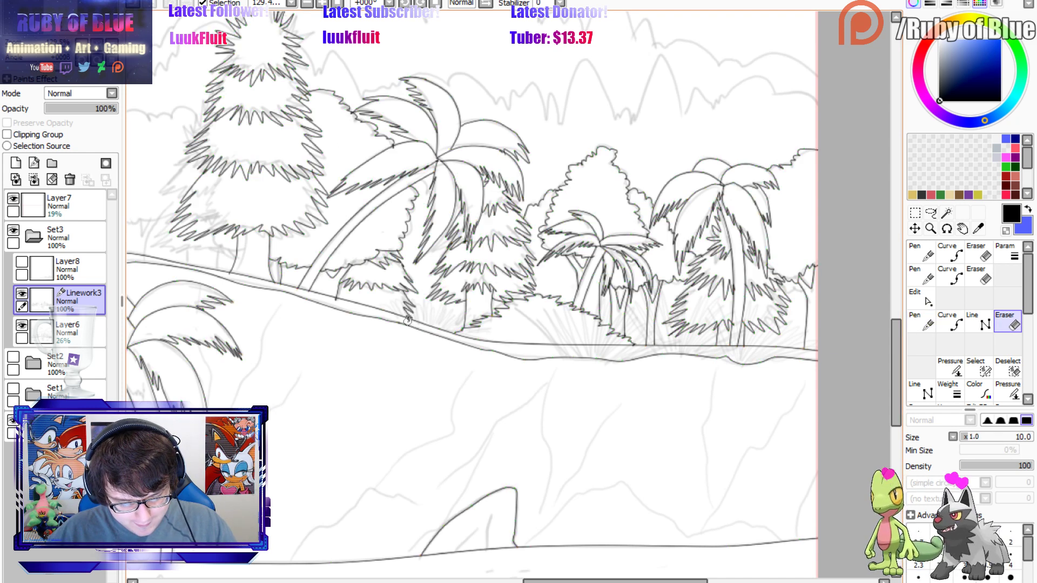
{"action": "left_click", "coordinate": [967, 440]}
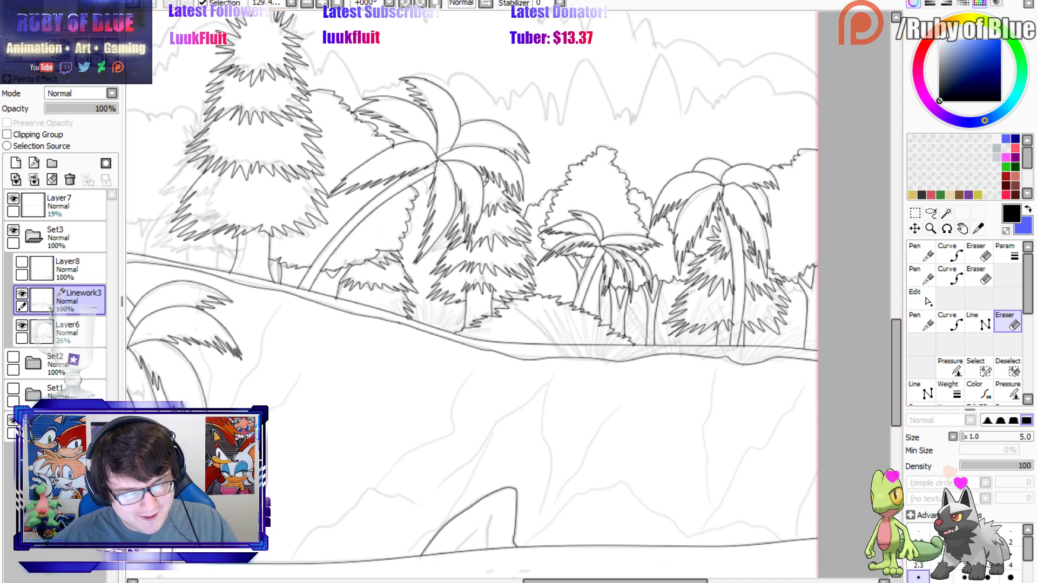
{"action": "left_click_drag", "start_coordinate": [44, 22], "coordinate": [66, 22]}
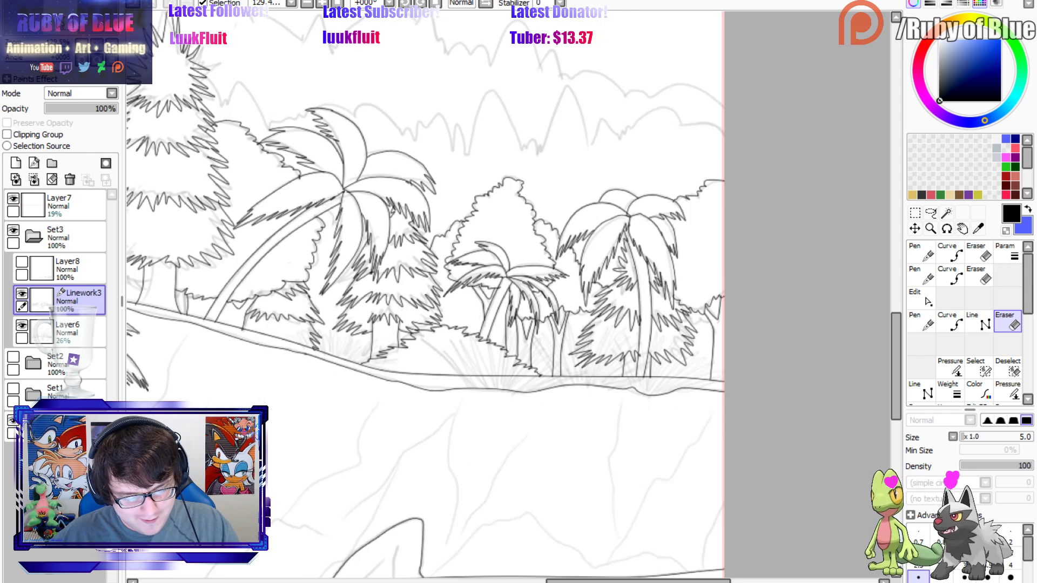
{"action": "left_click", "coordinate": [54, 24]}
{"action": "key", "text": "n"}
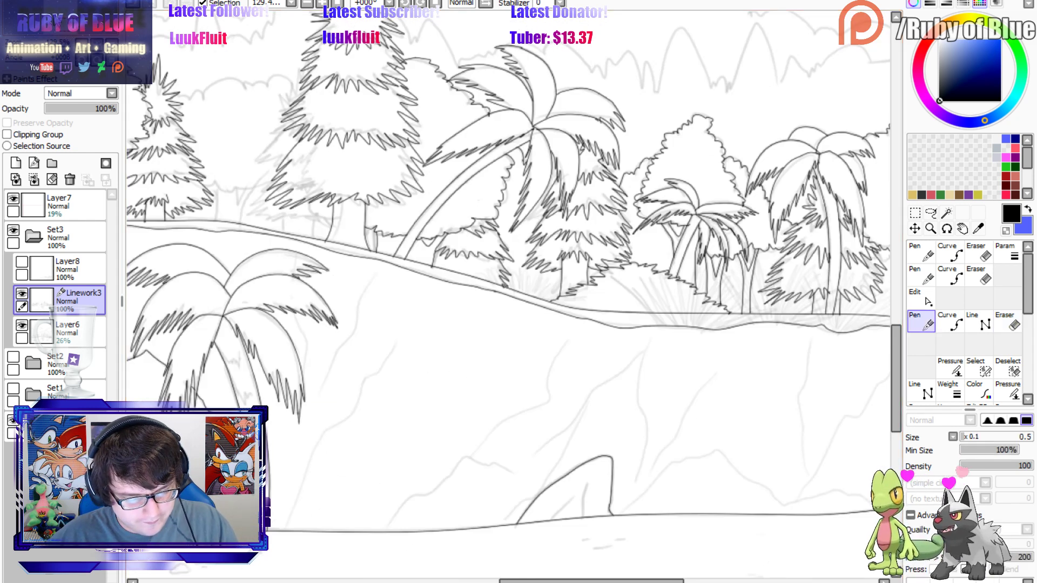
{"action": "key", "text": "ctrl"}
{"action": "mouse_move", "coordinate": [80, 42]}
{"action": "left_mouse_down"}
{"action": "mouse_move", "coordinate": [34, 23]}
{"action": "mouse_move", "coordinate": [13, 43]}
{"action": "mouse_move", "coordinate": [42, 45]}
{"action": "left_mouse_up"}
{"action": "key", "text": "e"}
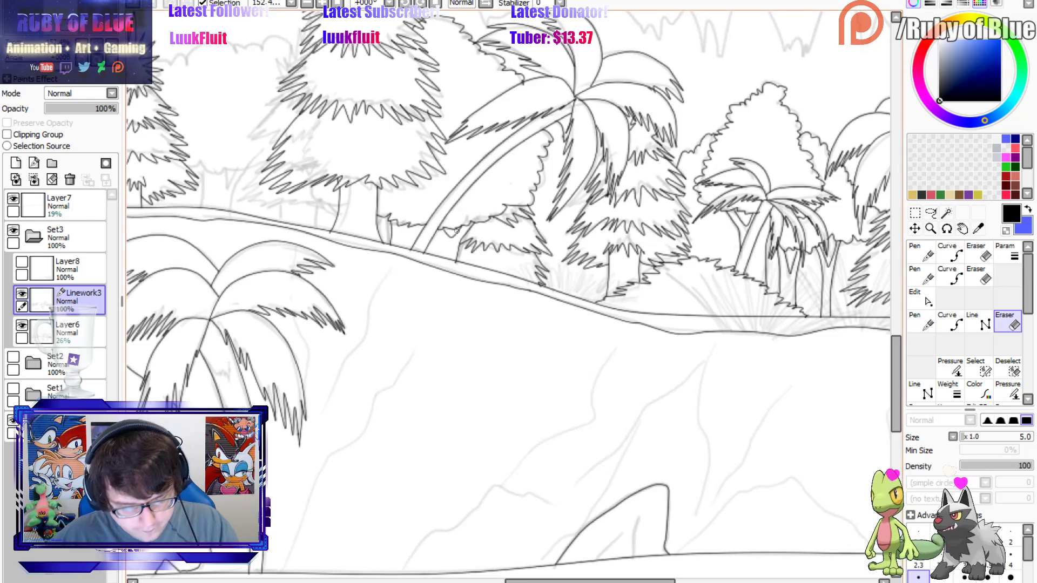
{"action": "left_click_drag", "start_coordinate": [457, 231], "coordinate": [451, 233]}
{"action": "key", "text": "ctrl"}
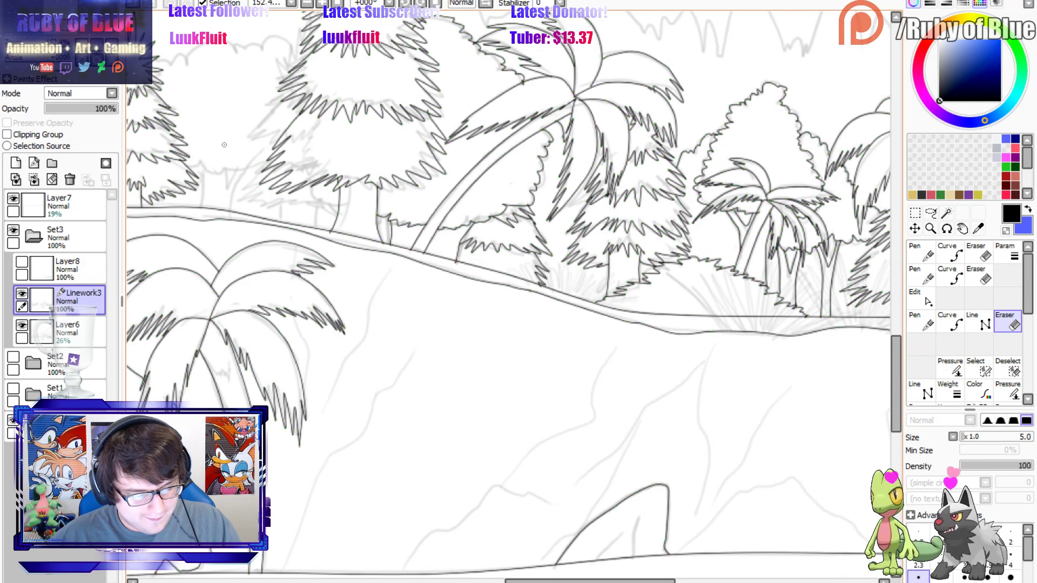
Ink the visible spiky side and short trunk of the pine partly hidden behind the tall central pine.
{"action": "key", "text": "n"}
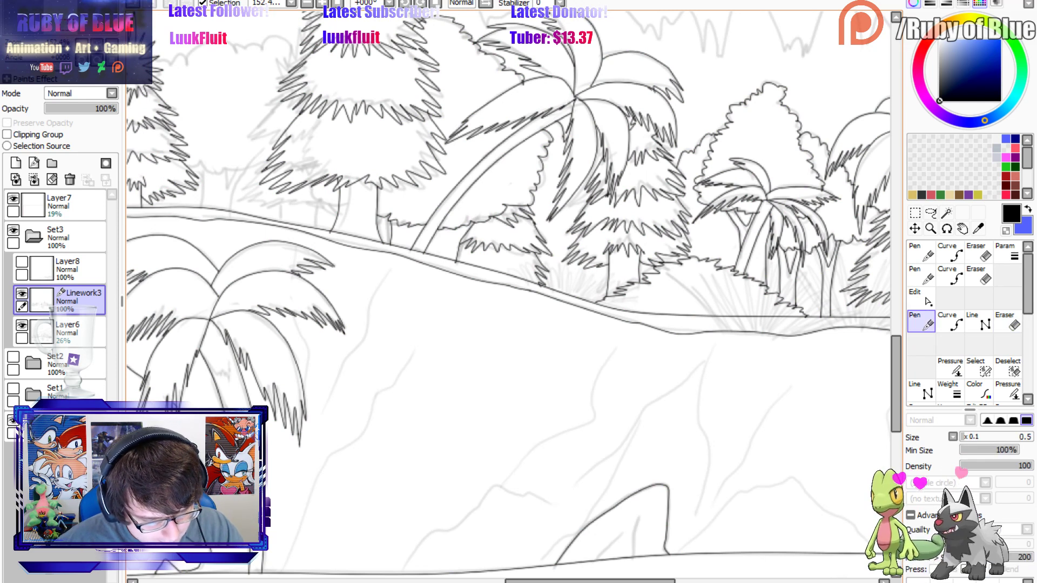
{"action": "left_click_drag", "start_coordinate": [263, 170], "coordinate": [247, 186]}
{"action": "key", "text": "ctrl+z"}
{"action": "mouse_move", "coordinate": [274, 144]}
{"action": "left_mouse_down"}
{"action": "mouse_move", "coordinate": [248, 172]}
{"action": "mouse_move", "coordinate": [251, 190]}
{"action": "mouse_move", "coordinate": [291, 211]}
{"action": "mouse_move", "coordinate": [339, 204]}
{"action": "left_mouse_up"}
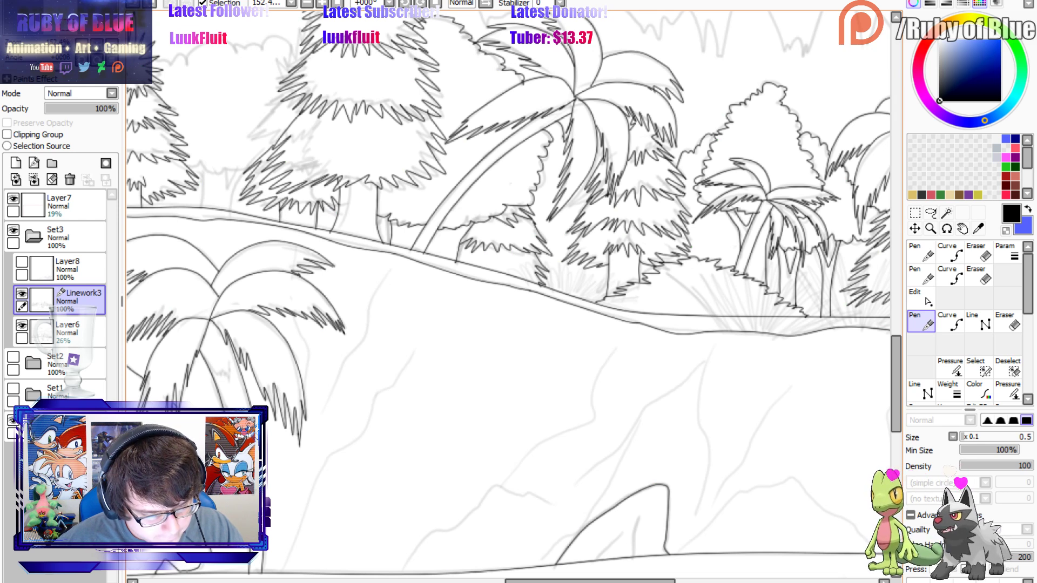
{"action": "mouse_move", "coordinate": [273, 149]}
{"action": "left_mouse_down"}
{"action": "mouse_move", "coordinate": [250, 141]}
{"action": "mouse_move", "coordinate": [282, 91]}
{"action": "mouse_move", "coordinate": [274, 74]}
{"action": "mouse_move", "coordinate": [304, 19]}
{"action": "left_mouse_up"}
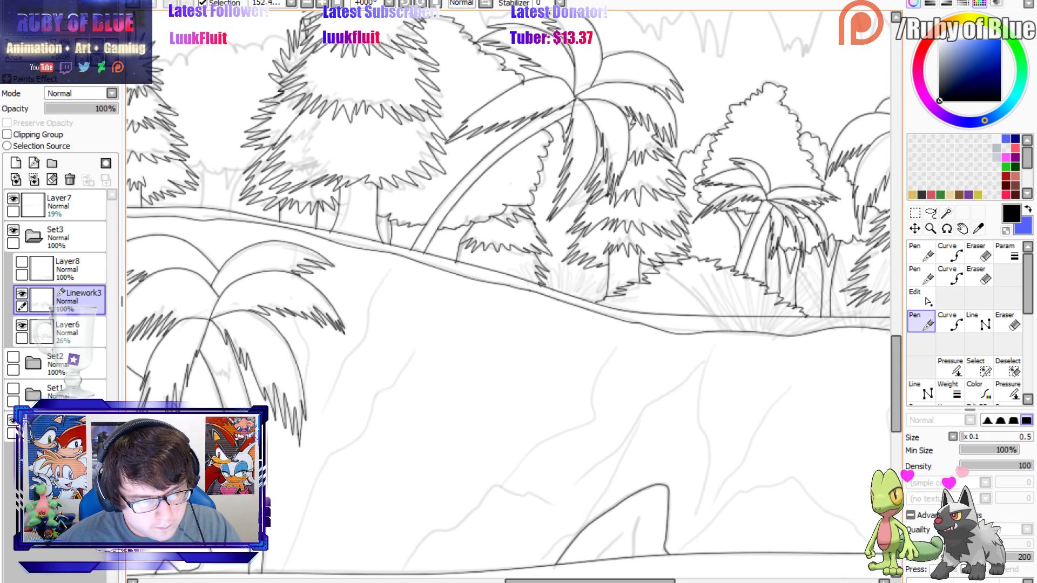
Ink the bumpy leafy crown and trunk of the tree between the small hilltop pine and the tall pine.
{"action": "scroll", "coordinate": [508, 293], "scroll_direction": "down", "scroll_amount": 3}
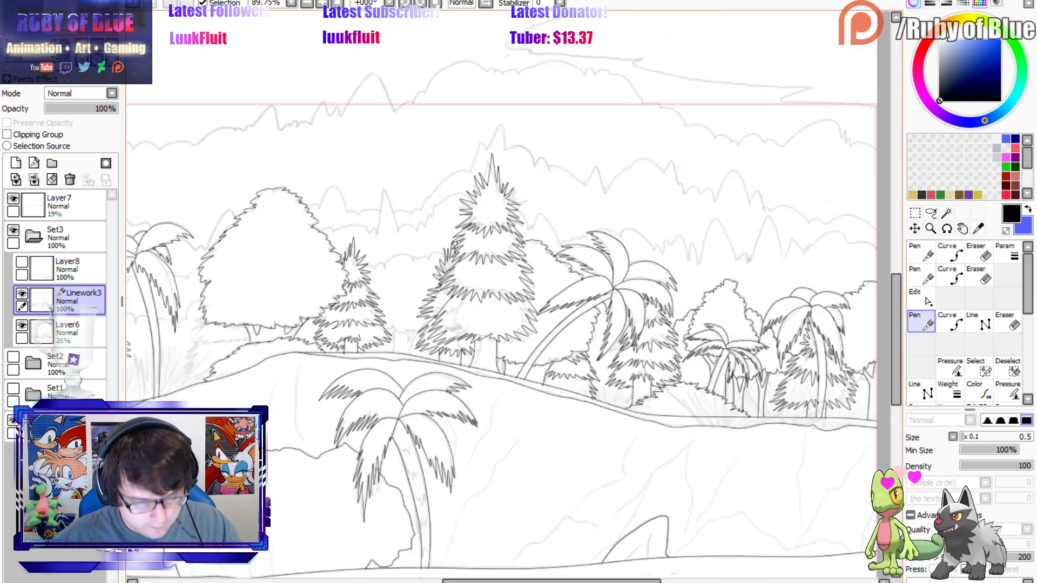
{"action": "left_click_drag", "start_coordinate": [393, 260], "coordinate": [417, 260]}
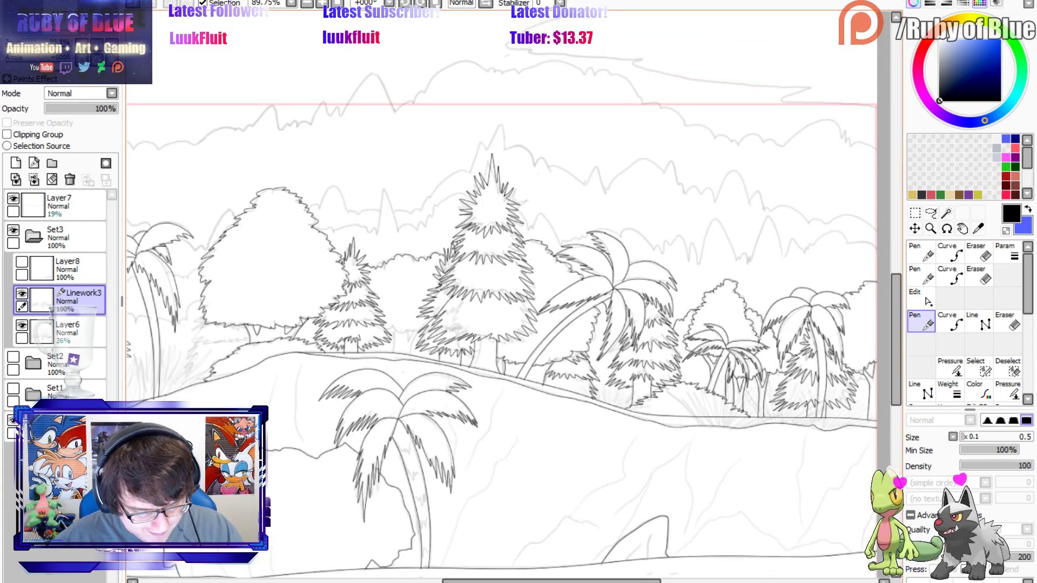
{"action": "left_click_drag", "start_coordinate": [403, 373], "coordinate": [447, 372]}
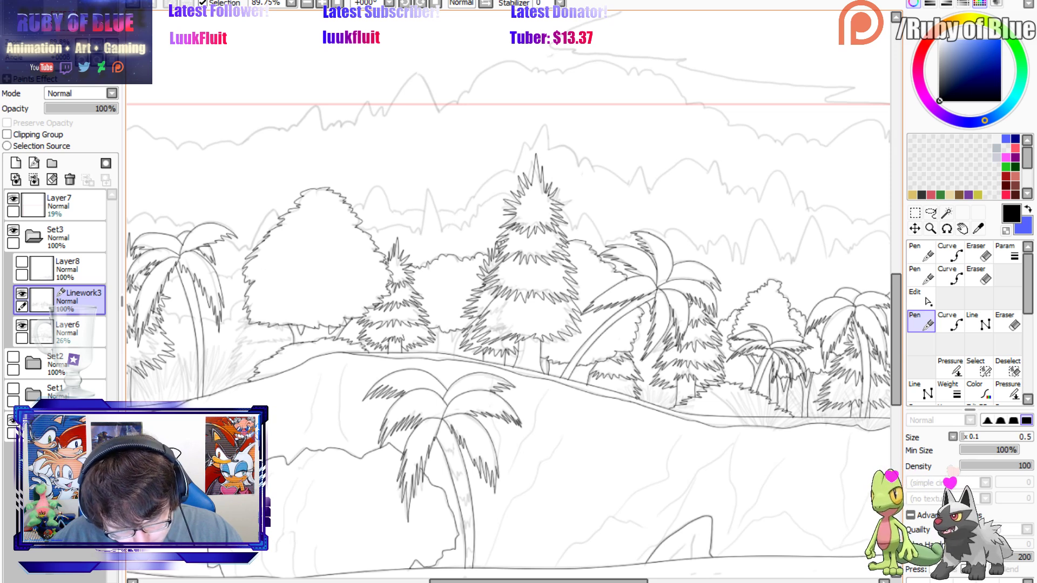
{"action": "scroll", "coordinate": [501, 344], "scroll_direction": "up", "scroll_amount": 4}
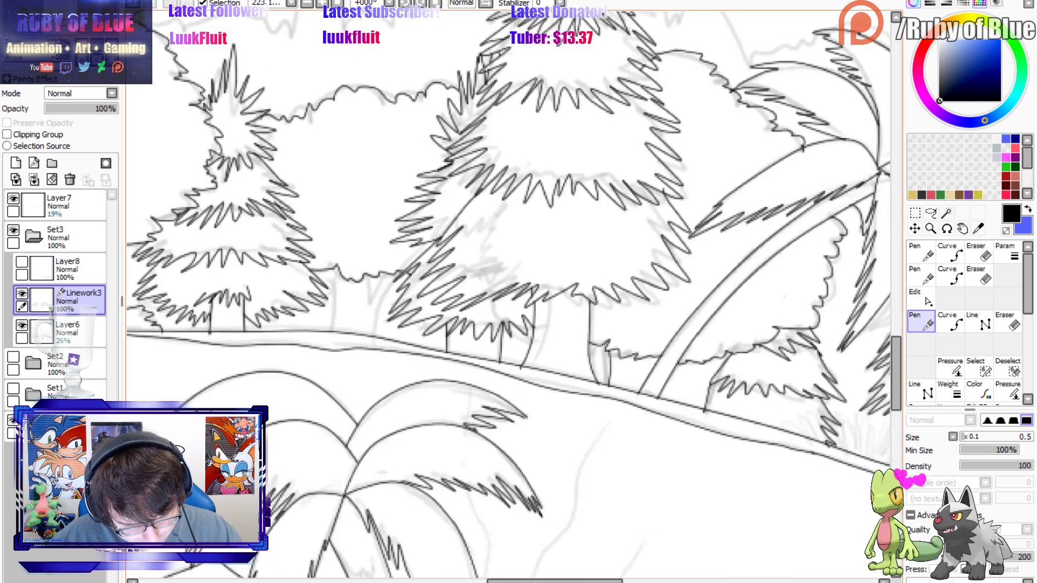
{"action": "left_click", "coordinate": [334, 330], "text": "shift"}
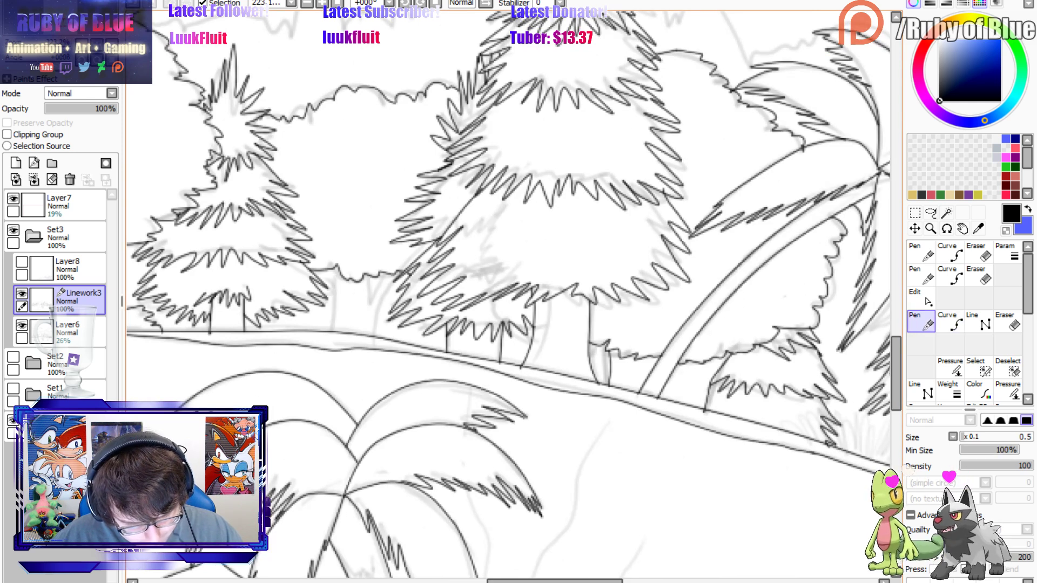
{"action": "mouse_move", "coordinate": [334, 332]}
{"action": "left_mouse_down"}
{"action": "mouse_move", "coordinate": [332, 270]}
{"action": "mouse_move", "coordinate": [372, 302]}
{"action": "mouse_move", "coordinate": [386, 293]}
{"action": "mouse_move", "coordinate": [377, 336]}
{"action": "left_mouse_up"}
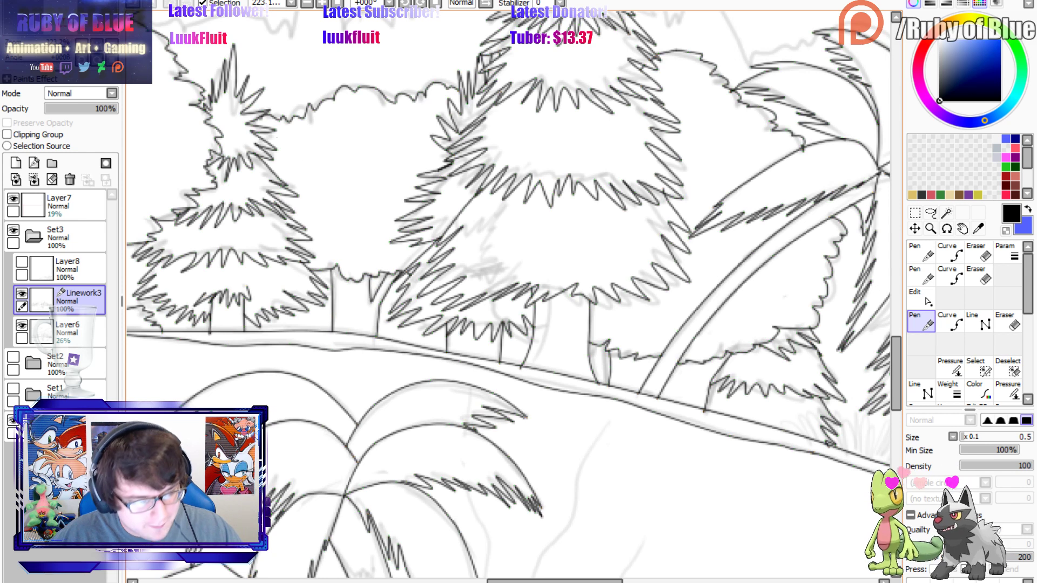
Ink the low spiky foliage showing beneath the large leafy tree's crown, on the side facing the palm.
{"action": "scroll", "coordinate": [508, 294], "scroll_direction": "down", "scroll_amount": 4}
{"action": "scroll", "coordinate": [509, 294], "scroll_direction": "up", "scroll_amount": 2}
{"action": "left_click_drag", "start_coordinate": [394, 294], "coordinate": [622, 297]}
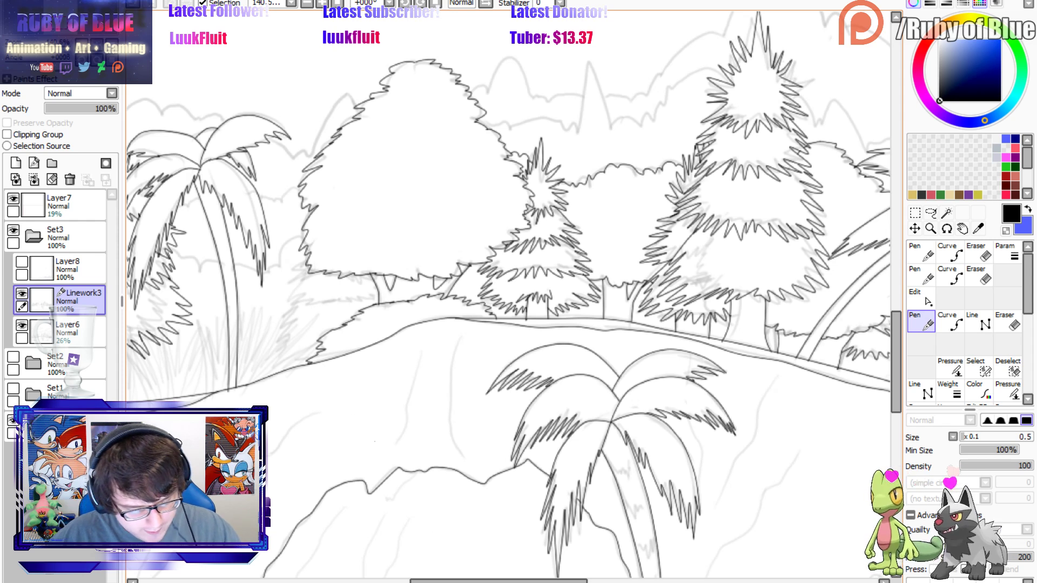
{"action": "scroll", "coordinate": [509, 298], "scroll_direction": "left", "scroll_amount": 4}
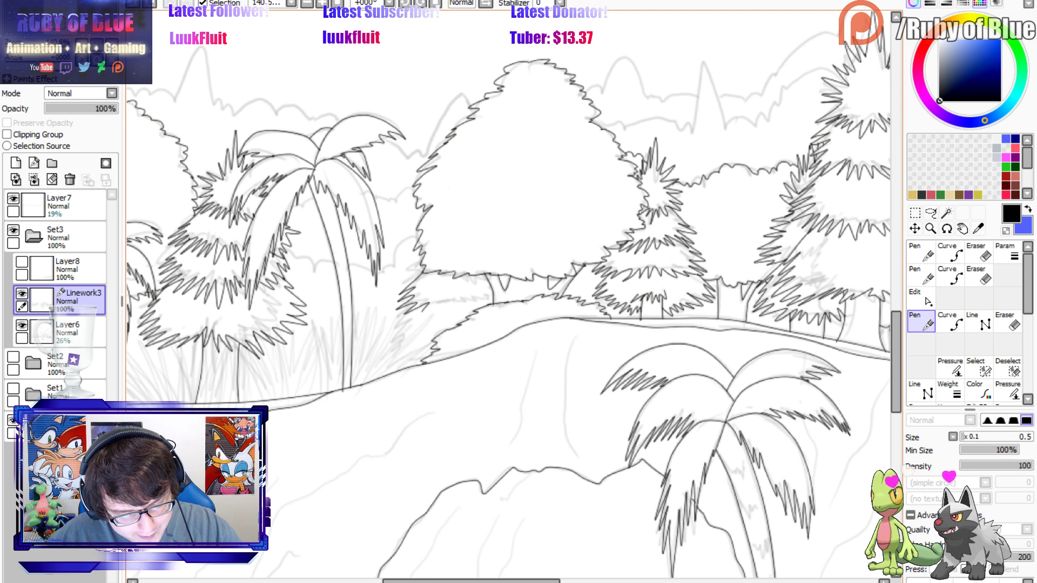
{"action": "left_click_drag", "start_coordinate": [424, 307], "coordinate": [493, 296]}
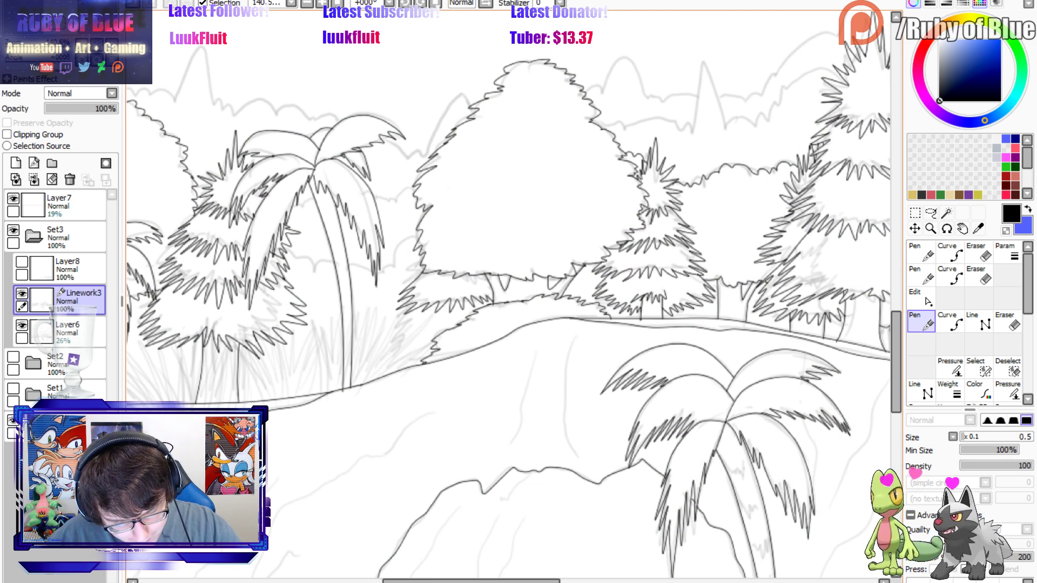
{"action": "mouse_move", "coordinate": [424, 273]}
{"action": "left_mouse_down"}
{"action": "mouse_move", "coordinate": [402, 260]}
{"action": "mouse_move", "coordinate": [418, 248]}
{"action": "mouse_move", "coordinate": [438, 285]}
{"action": "mouse_move", "coordinate": [480, 279]}
{"action": "mouse_move", "coordinate": [478, 288]}
{"action": "left_mouse_up"}
{"action": "key", "text": "ctrl+z"}
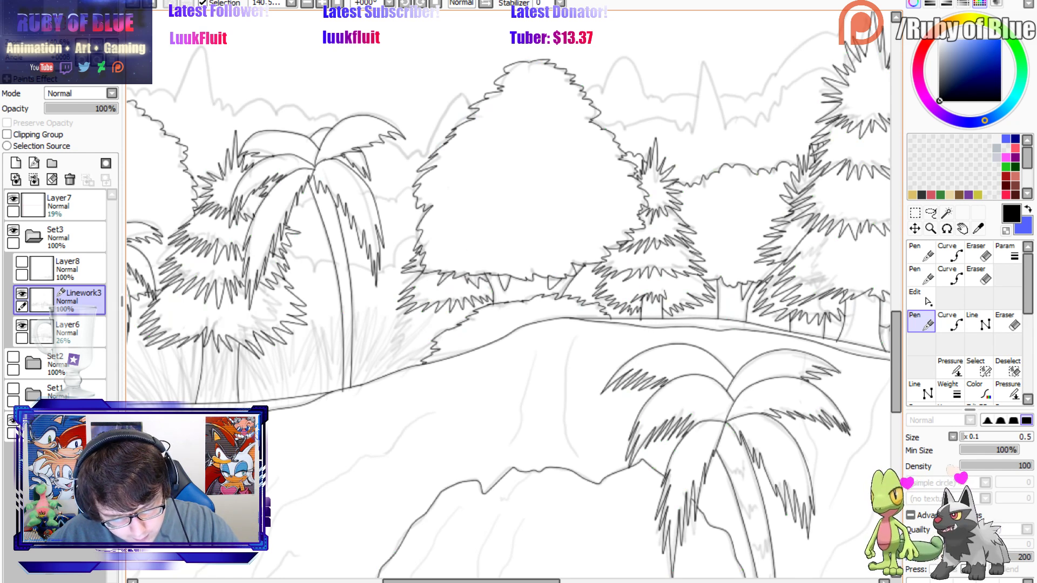
{"action": "key", "text": "ctrl+z"}
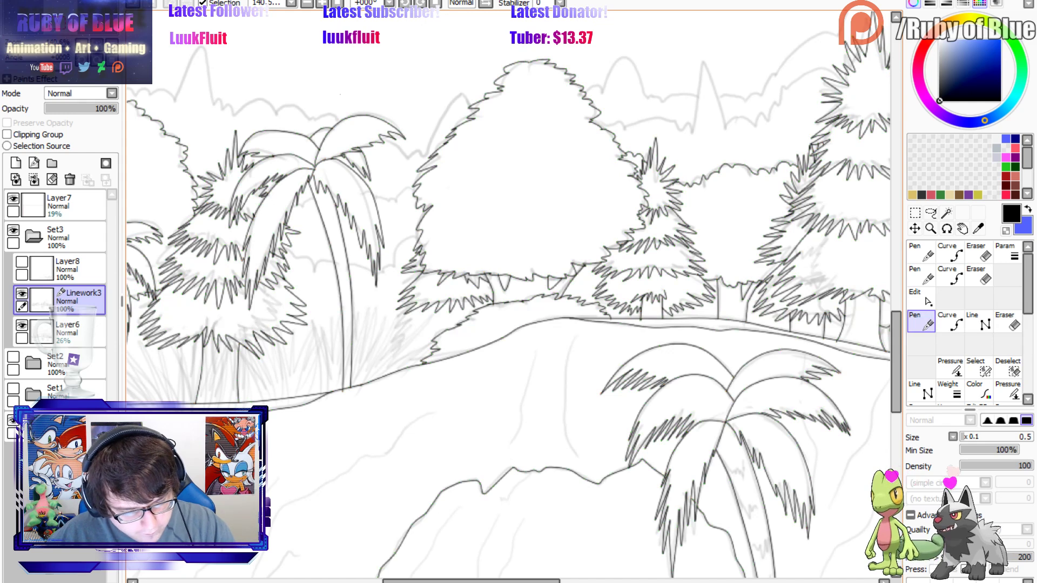
Ink the spiky edge of the low foliage under the large leafy tree, running down to the hill's ground line.
{"action": "left_click_drag", "start_coordinate": [402, 305], "coordinate": [393, 374]}
{"action": "left_click_drag", "start_coordinate": [402, 329], "coordinate": [397, 365]}
{"action": "scroll", "coordinate": [509, 297], "scroll_direction": "left", "scroll_amount": 5}
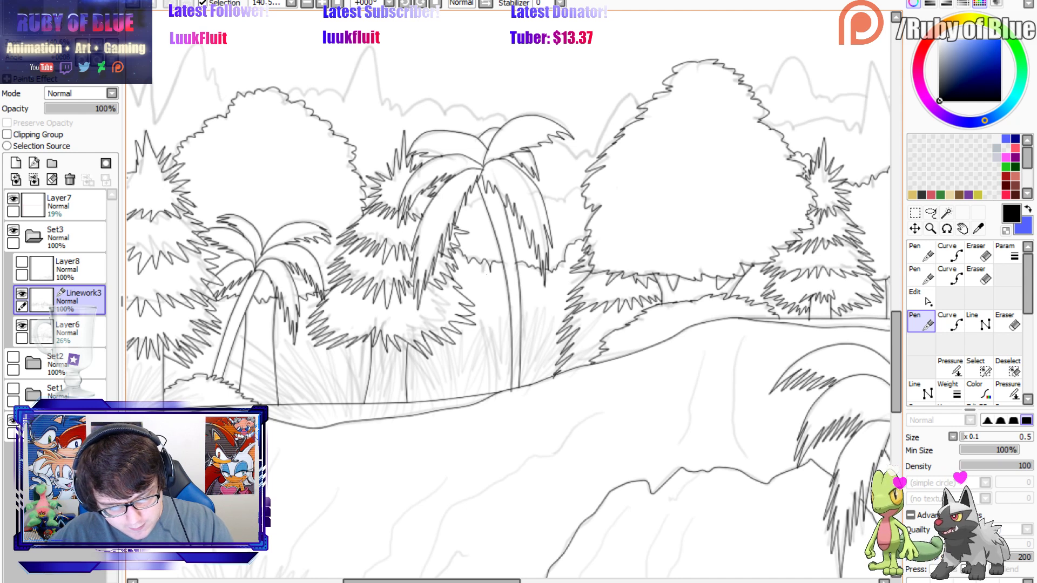
Ink the nearest distant treeline with its pointed peaks, from the canvas's left edge to the tall pine, skipping behind the foreground trees.
{"action": "left_click_drag", "start_coordinate": [432, 581], "coordinate": [344, 581]}
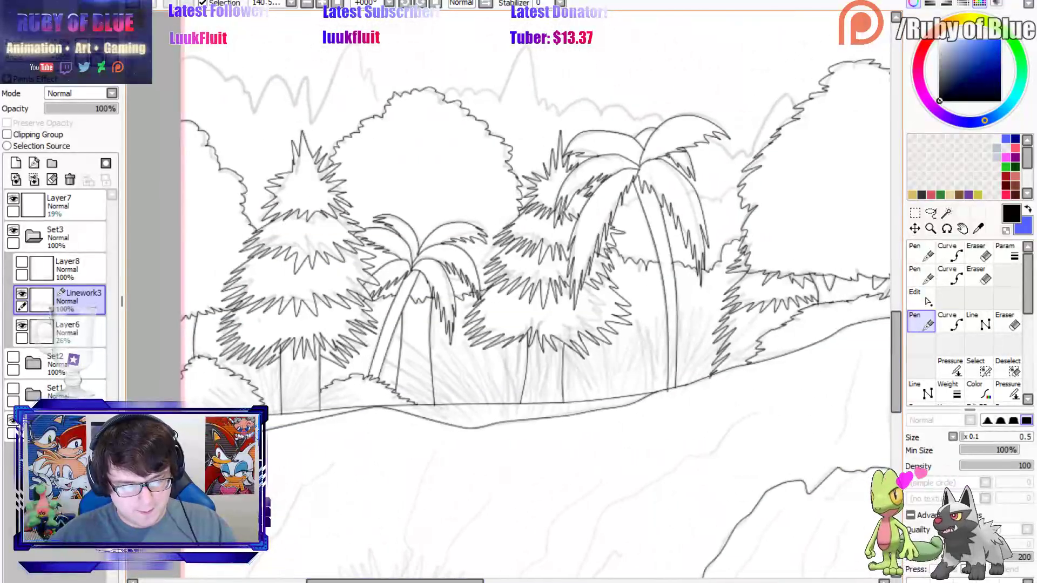
{"action": "left_click_drag", "start_coordinate": [34, 42], "coordinate": [42, 31]}
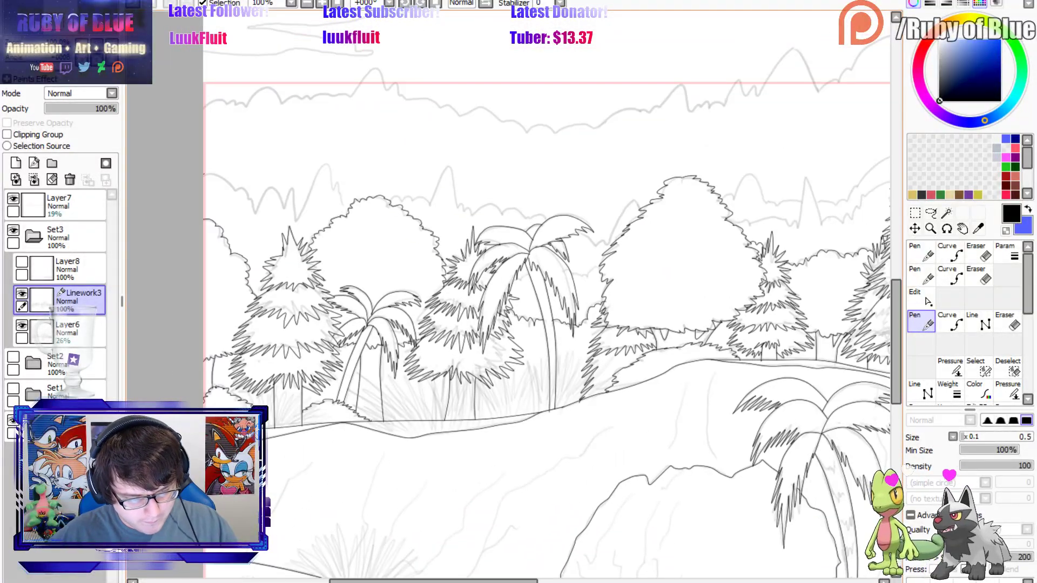
{"action": "mouse_move", "coordinate": [204, 172]}
{"action": "left_mouse_down"}
{"action": "mouse_move", "coordinate": [253, 209]}
{"action": "mouse_move", "coordinate": [276, 201]}
{"action": "mouse_move", "coordinate": [306, 212]}
{"action": "mouse_move", "coordinate": [326, 172]}
{"action": "mouse_move", "coordinate": [347, 206]}
{"action": "mouse_move", "coordinate": [417, 199]}
{"action": "mouse_move", "coordinate": [442, 174]}
{"action": "mouse_move", "coordinate": [459, 201]}
{"action": "mouse_move", "coordinate": [549, 217]}
{"action": "left_mouse_up"}
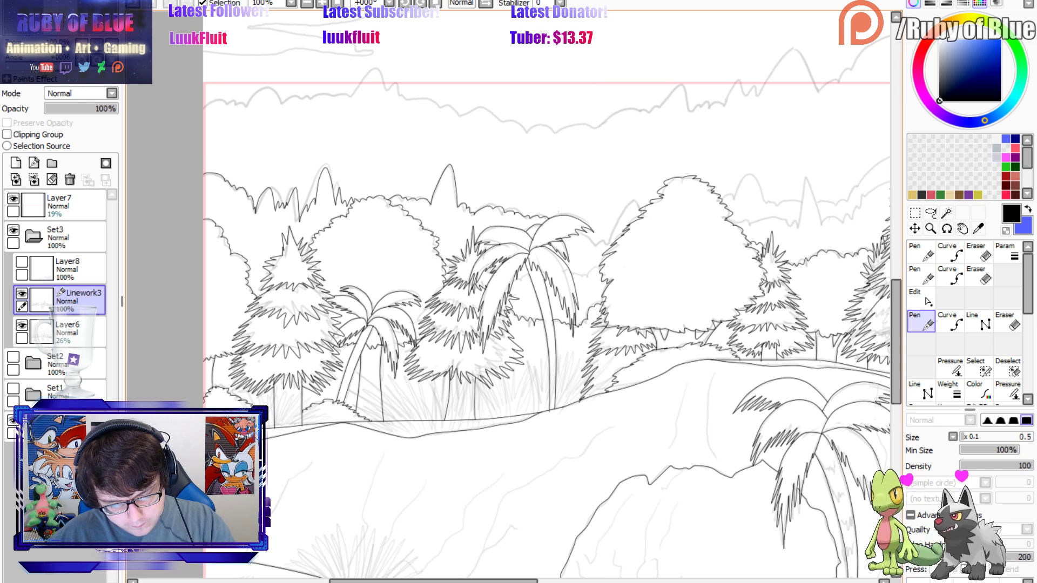
{"action": "left_click_drag", "start_coordinate": [607, 245], "coordinate": [637, 202]}
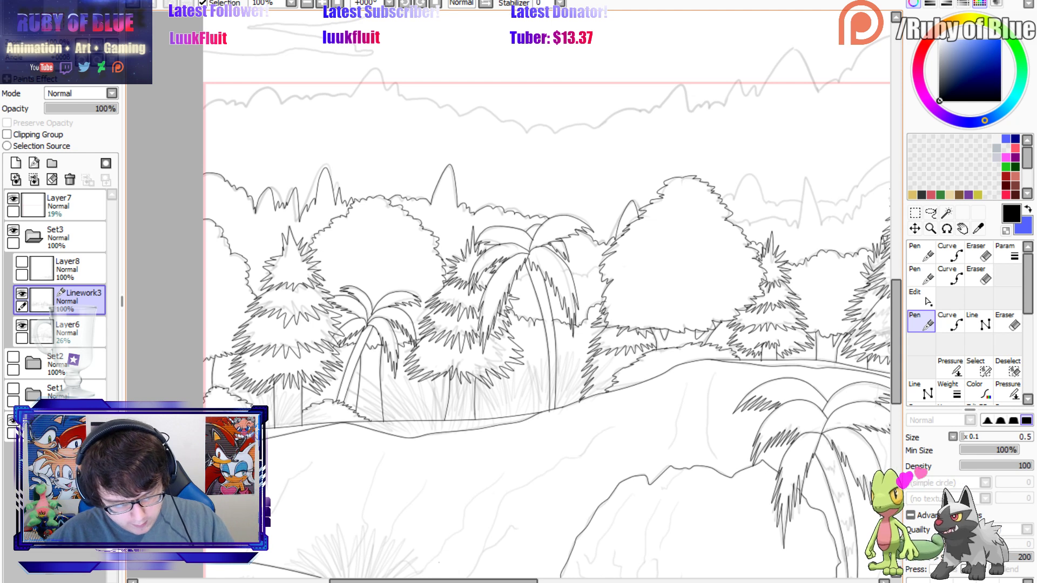
{"action": "scroll", "coordinate": [508, 300], "scroll_direction": "right", "scroll_amount": 5}
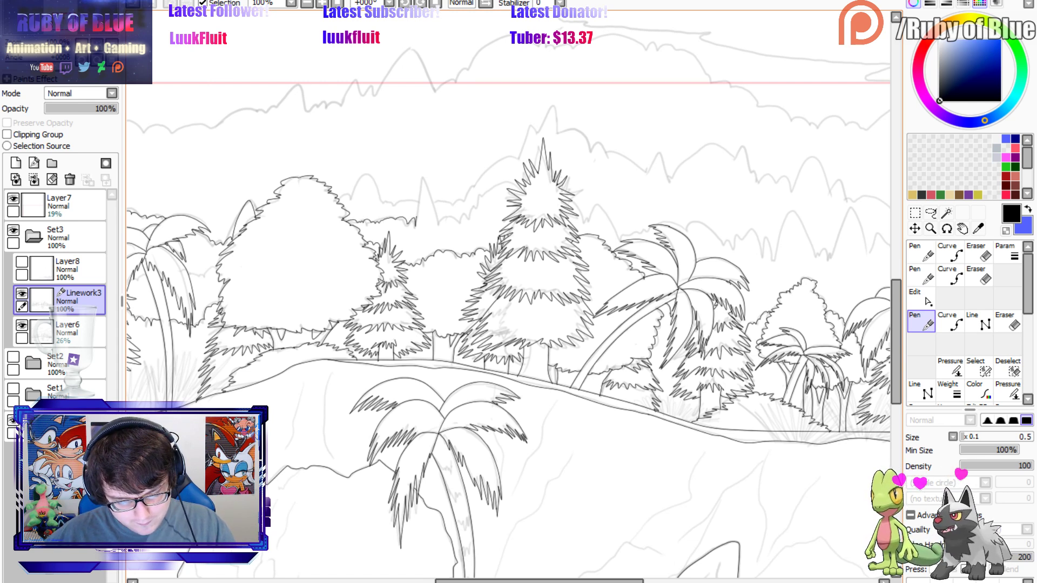
{"action": "mouse_move", "coordinate": [417, 217]}
{"action": "left_mouse_down"}
{"action": "mouse_move", "coordinate": [425, 183]}
{"action": "mouse_move", "coordinate": [437, 229]}
{"action": "mouse_move", "coordinate": [514, 183]}
{"action": "left_mouse_up"}
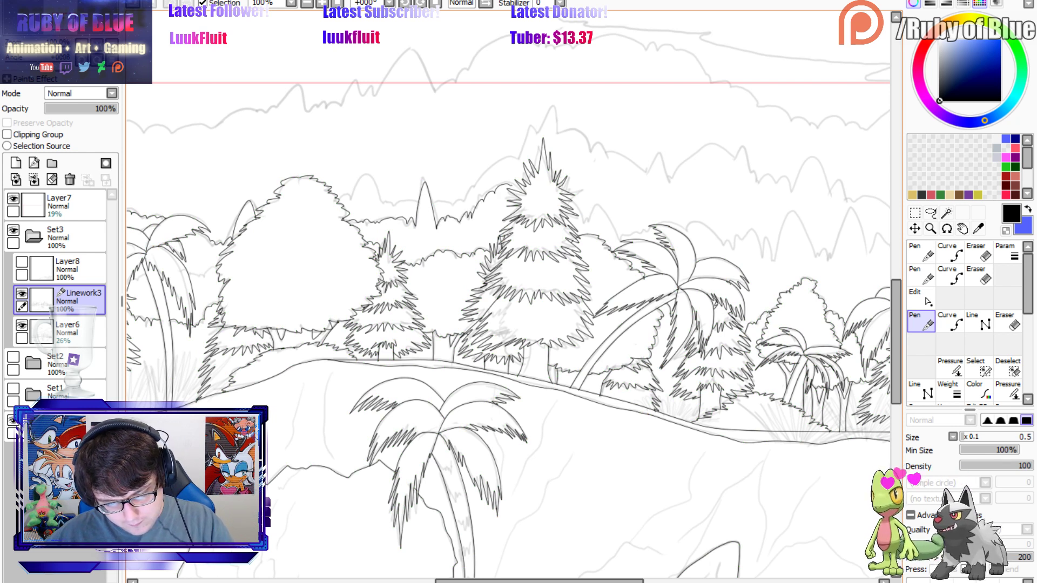
Continue the nearest distant treeline from the tall pine over the palms and its twin peaks to the canvas's right edge.
{"action": "mouse_move", "coordinate": [571, 201]}
{"action": "left_mouse_down"}
{"action": "mouse_move", "coordinate": [610, 221]}
{"action": "mouse_move", "coordinate": [620, 236]}
{"action": "mouse_move", "coordinate": [702, 225]}
{"action": "mouse_move", "coordinate": [724, 246]}
{"action": "mouse_move", "coordinate": [759, 234]}
{"action": "mouse_move", "coordinate": [776, 259]}
{"action": "mouse_move", "coordinate": [802, 217]}
{"action": "mouse_move", "coordinate": [812, 255]}
{"action": "mouse_move", "coordinate": [830, 259]}
{"action": "mouse_move", "coordinate": [850, 210]}
{"action": "mouse_move", "coordinate": [866, 258]}
{"action": "mouse_move", "coordinate": [885, 240]}
{"action": "left_mouse_up"}
{"action": "scroll", "coordinate": [508, 298], "scroll_direction": "right", "scroll_amount": 5}
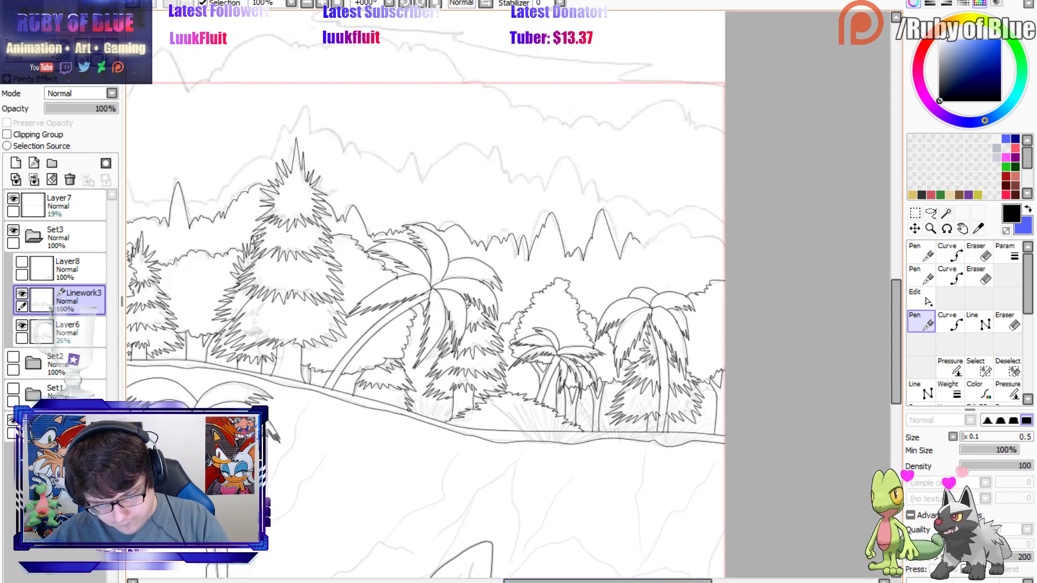
{"action": "mouse_move", "coordinate": [645, 244]}
{"action": "left_mouse_down"}
{"action": "mouse_move", "coordinate": [685, 226]}
{"action": "mouse_move", "coordinate": [725, 237]}
{"action": "left_mouse_up"}
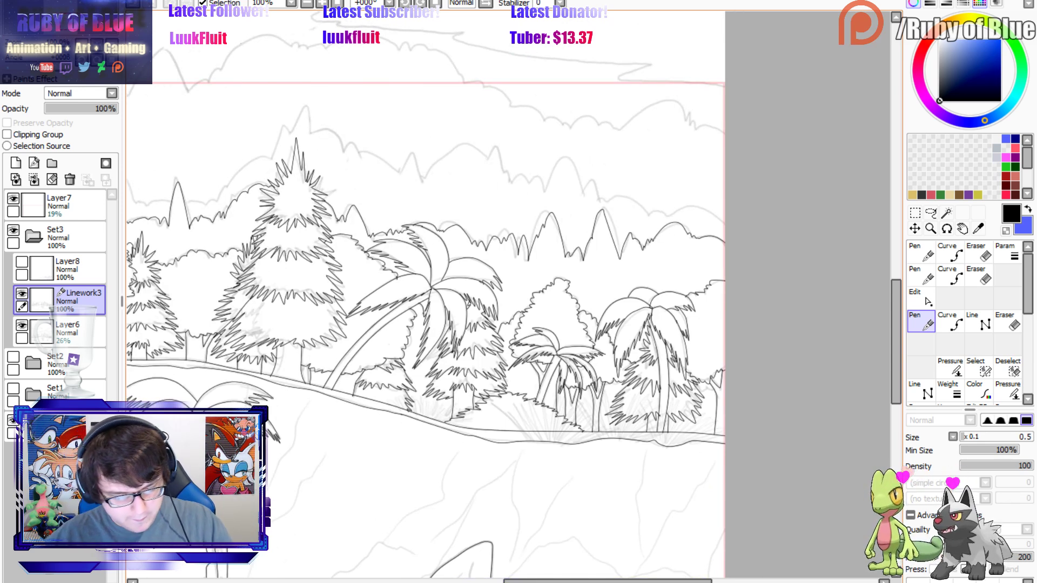
Nudge the points on the descending side of the second tall peak in the nearest treeline to follow the sketch.
{"action": "key", "text": "ctrl"}
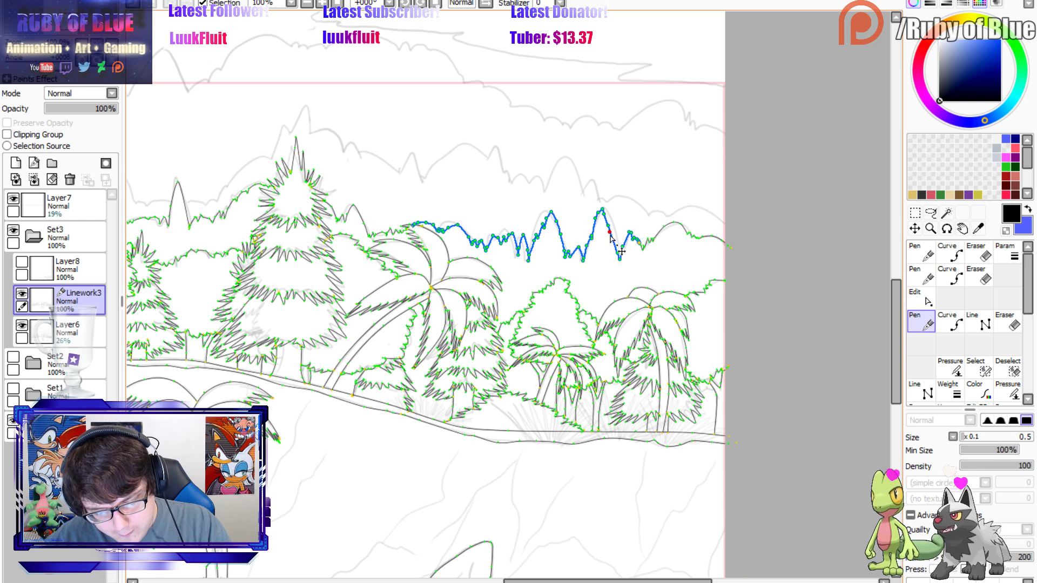
{"action": "left_click_drag", "start_coordinate": [610, 233], "coordinate": [614, 232]}
{"action": "left_click_drag", "start_coordinate": [608, 226], "coordinate": [612, 224]}
{"action": "left_click_drag", "start_coordinate": [604, 214], "coordinate": [607, 212]}
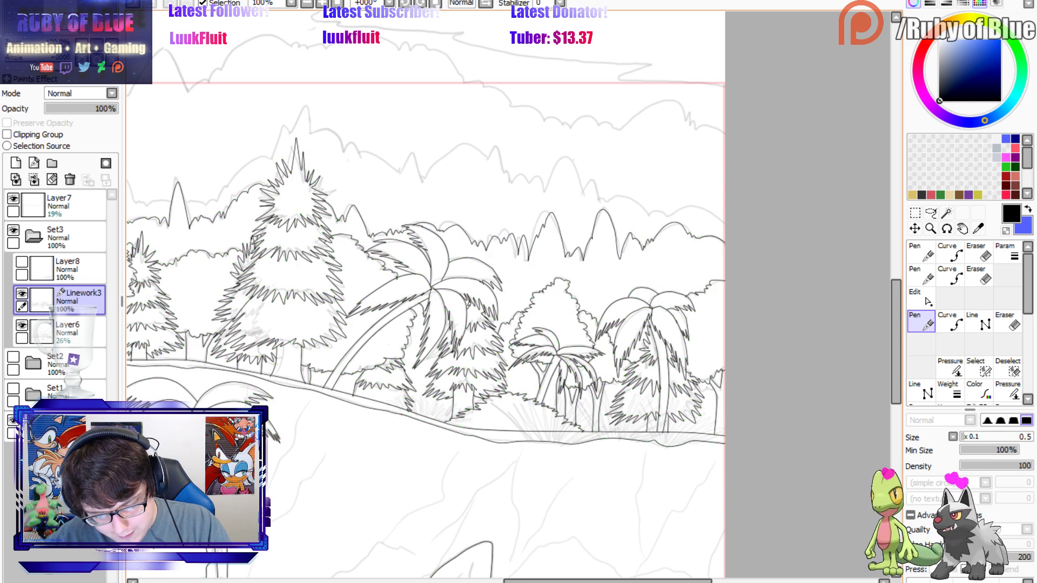
{"action": "key", "text": "ctrl"}
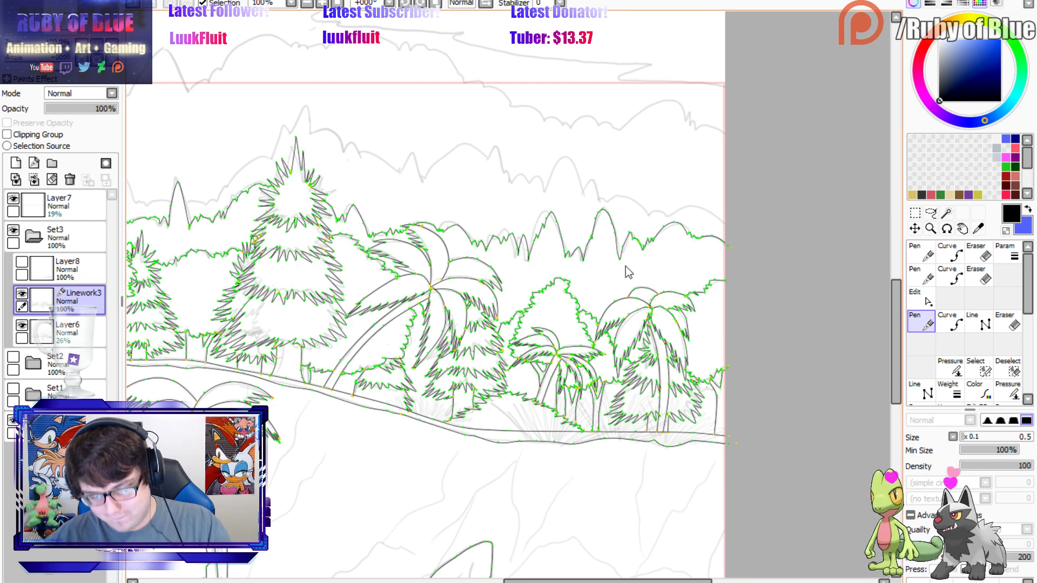
Ink the second distant treeline, rising from the large leafy tree over the tall pine's tip and continuing to the canvas's right edge.
{"action": "mouse_move", "coordinate": [60, 30]}
{"action": "left_mouse_down"}
{"action": "mouse_move", "coordinate": [46, 21]}
{"action": "mouse_move", "coordinate": [56, 27]}
{"action": "left_mouse_up"}
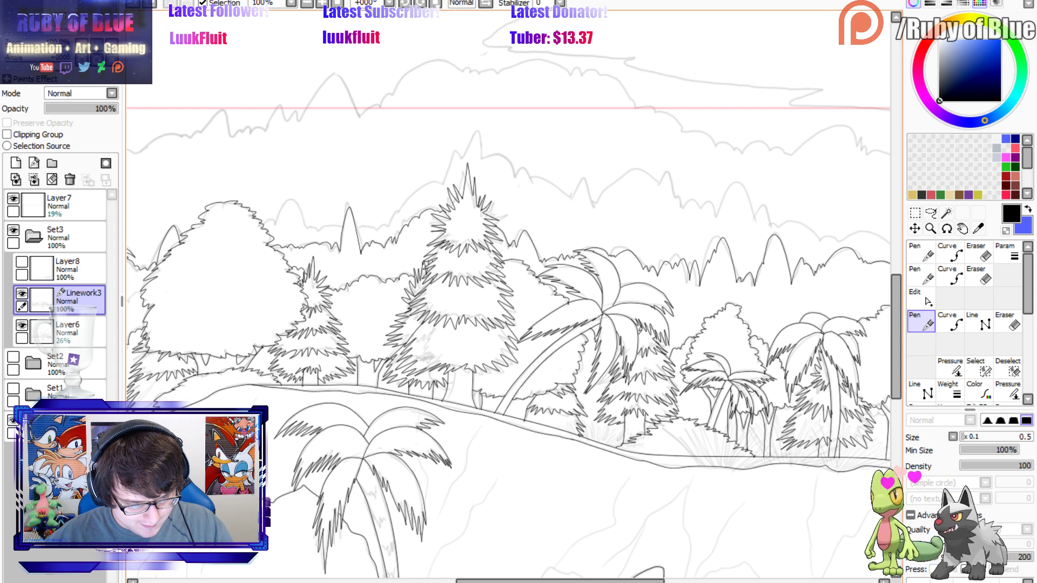
{"action": "mouse_move", "coordinate": [277, 223]}
{"action": "left_mouse_down"}
{"action": "mouse_move", "coordinate": [291, 206]}
{"action": "mouse_move", "coordinate": [305, 229]}
{"action": "mouse_move", "coordinate": [377, 229]}
{"action": "mouse_move", "coordinate": [442, 181]}
{"action": "mouse_move", "coordinate": [453, 148]}
{"action": "mouse_move", "coordinate": [459, 162]}
{"action": "mouse_move", "coordinate": [484, 157]}
{"action": "left_mouse_up"}
{"action": "key", "text": "ctrl+z"}
{"action": "key", "text": "ctrl"}
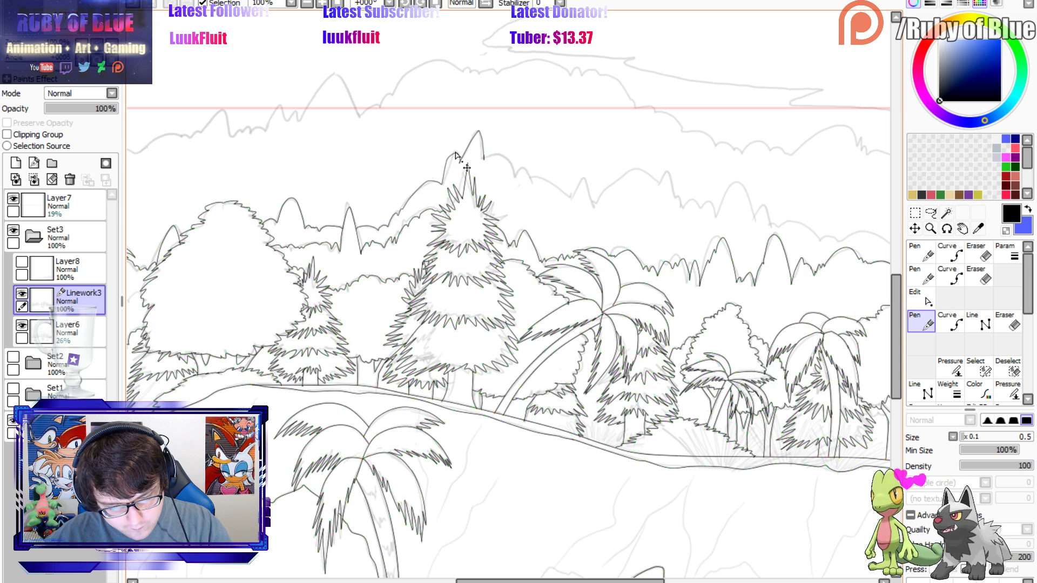
{"action": "mouse_move", "coordinate": [485, 155]}
{"action": "left_mouse_down"}
{"action": "mouse_move", "coordinate": [573, 200]}
{"action": "mouse_move", "coordinate": [591, 186]}
{"action": "mouse_move", "coordinate": [595, 205]}
{"action": "mouse_move", "coordinate": [634, 175]}
{"action": "mouse_move", "coordinate": [658, 188]}
{"action": "mouse_move", "coordinate": [667, 180]}
{"action": "mouse_move", "coordinate": [674, 196]}
{"action": "mouse_move", "coordinate": [719, 216]}
{"action": "mouse_move", "coordinate": [724, 202]}
{"action": "mouse_move", "coordinate": [749, 200]}
{"action": "mouse_move", "coordinate": [751, 218]}
{"action": "mouse_move", "coordinate": [762, 211]}
{"action": "mouse_move", "coordinate": [771, 225]}
{"action": "mouse_move", "coordinate": [839, 241]}
{"action": "left_mouse_up"}
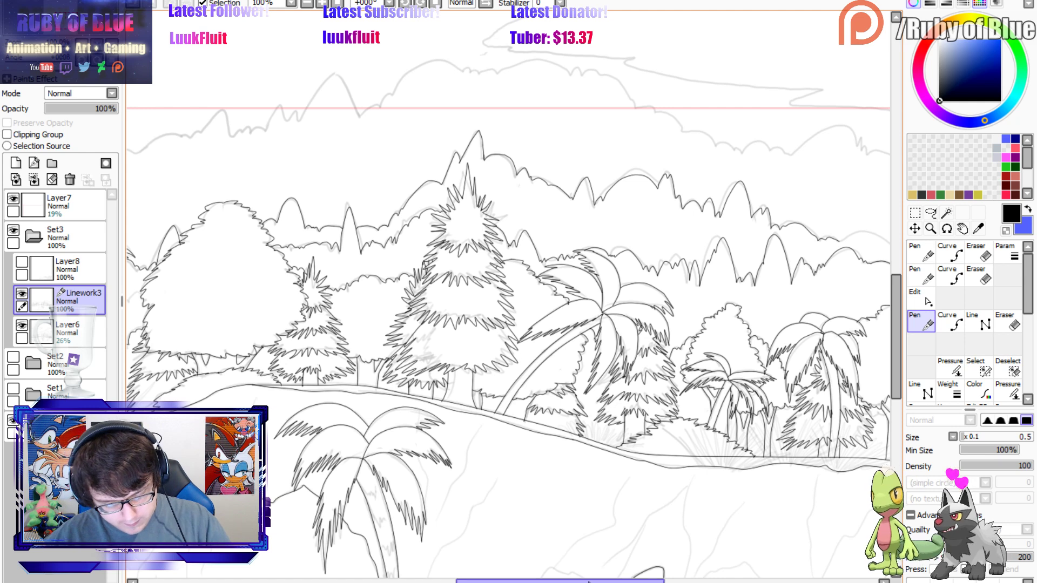
{"action": "left_click_drag", "start_coordinate": [560, 581], "coordinate": [629, 581]}
{"action": "mouse_move", "coordinate": [594, 241]}
{"action": "left_mouse_down"}
{"action": "mouse_move", "coordinate": [618, 233]}
{"action": "mouse_move", "coordinate": [644, 250]}
{"action": "left_mouse_up"}
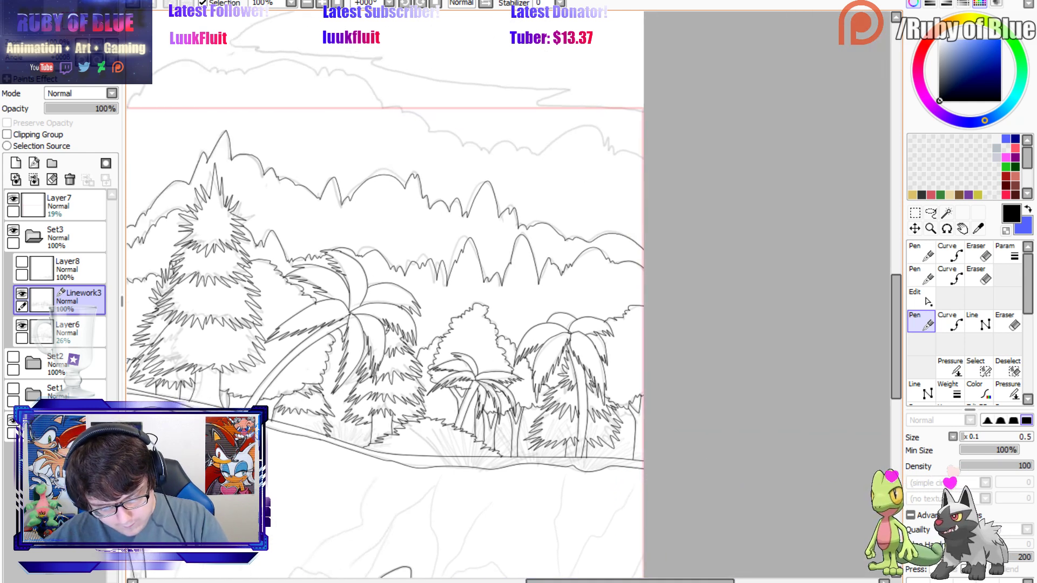
Ink the farthest ridge of treetops beneath the clouds, with its peaks and broad rounded hill, across the canvas width.
{"action": "left_click_drag", "start_coordinate": [72, 5], "coordinate": [34, 2]}
{"action": "left_click_drag", "start_coordinate": [61, 42], "coordinate": [52, 43]}
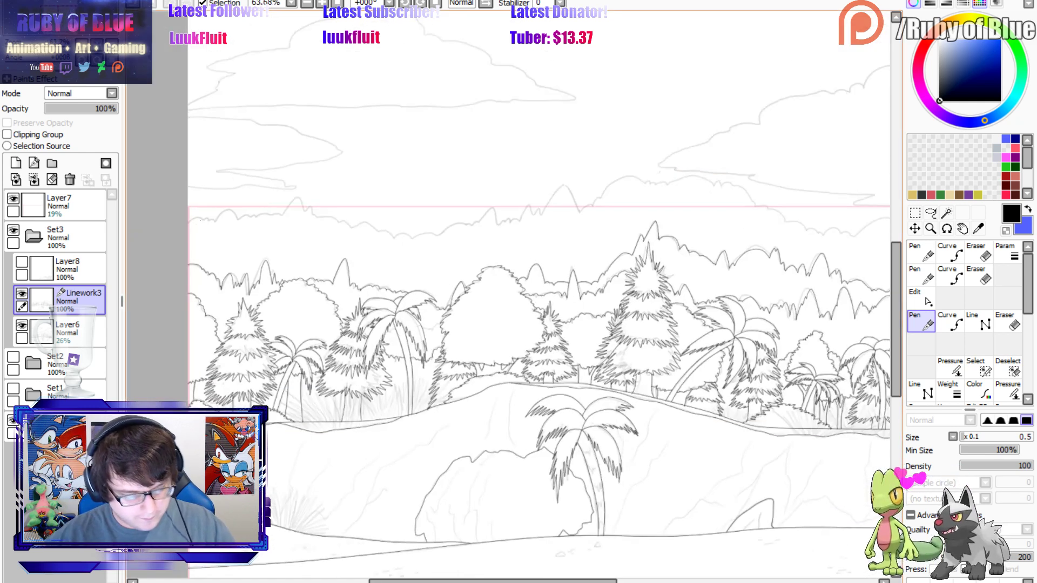
{"action": "mouse_move", "coordinate": [211, 219]}
{"action": "left_mouse_down"}
{"action": "mouse_move", "coordinate": [291, 201]}
{"action": "mouse_move", "coordinate": [409, 237]}
{"action": "mouse_move", "coordinate": [490, 209]}
{"action": "mouse_move", "coordinate": [495, 224]}
{"action": "mouse_move", "coordinate": [529, 205]}
{"action": "mouse_move", "coordinate": [531, 213]}
{"action": "mouse_move", "coordinate": [564, 189]}
{"action": "mouse_move", "coordinate": [581, 210]}
{"action": "mouse_move", "coordinate": [620, 180]}
{"action": "mouse_move", "coordinate": [694, 178]}
{"action": "mouse_move", "coordinate": [740, 187]}
{"action": "mouse_move", "coordinate": [805, 230]}
{"action": "left_mouse_up"}
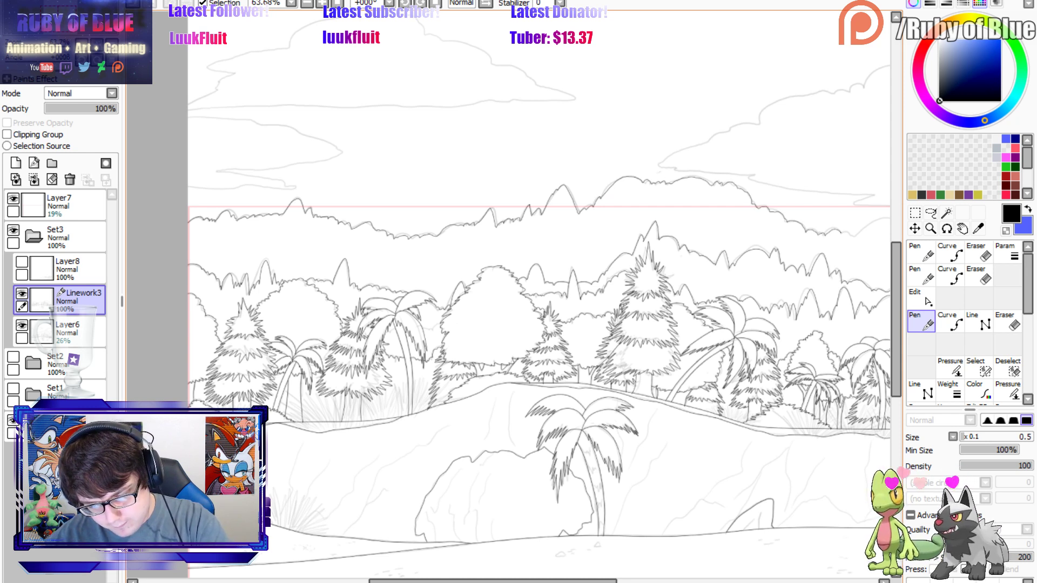
{"action": "key", "text": "ctrl"}
{"action": "key", "text": "ctrl"}
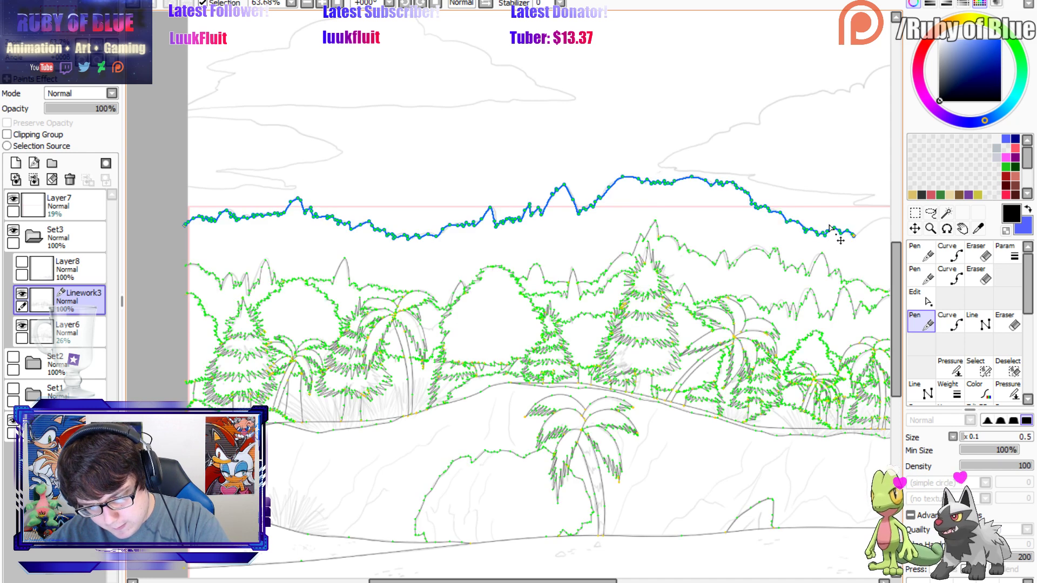
{"action": "left_click_drag", "start_coordinate": [492, 582], "coordinate": [608, 581]}
{"action": "mouse_move", "coordinate": [504, 236]}
{"action": "left_mouse_down"}
{"action": "mouse_move", "coordinate": [540, 221]}
{"action": "mouse_move", "coordinate": [513, 227]}
{"action": "mouse_move", "coordinate": [570, 237]}
{"action": "left_mouse_up"}
{"action": "key", "text": "ctrl+z"}
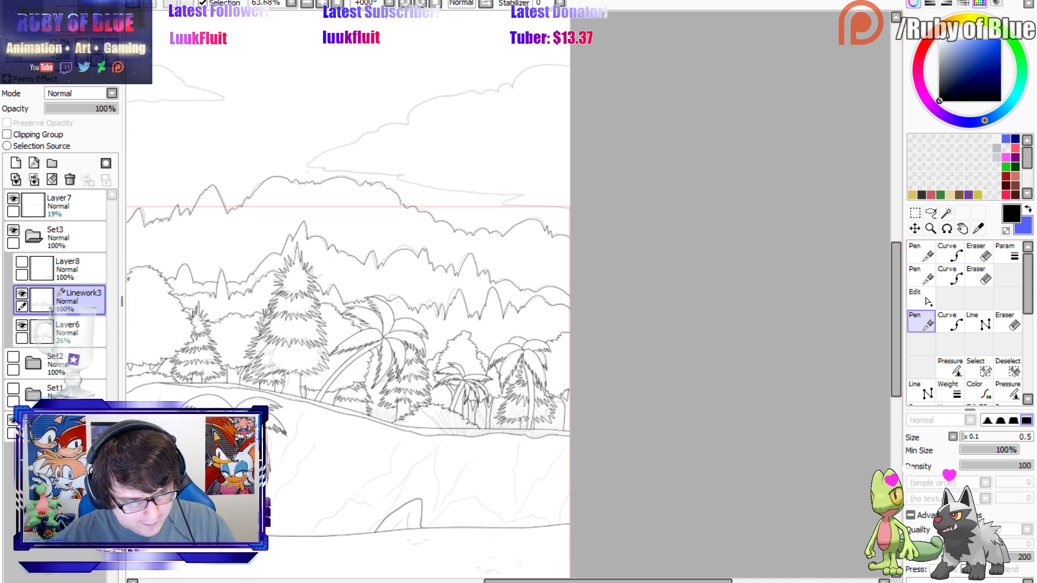
Convert the finished Linework3 linework layer into a normal raster layer.
{"action": "left_click", "coordinate": [112, 47]}
{"action": "left_click_drag", "start_coordinate": [56, 13], "coordinate": [55, 28]}
{"action": "left_click_drag", "start_coordinate": [24, 52], "coordinate": [40, 43]}
{"action": "left_click_drag", "start_coordinate": [50, 25], "coordinate": [46, 19]}
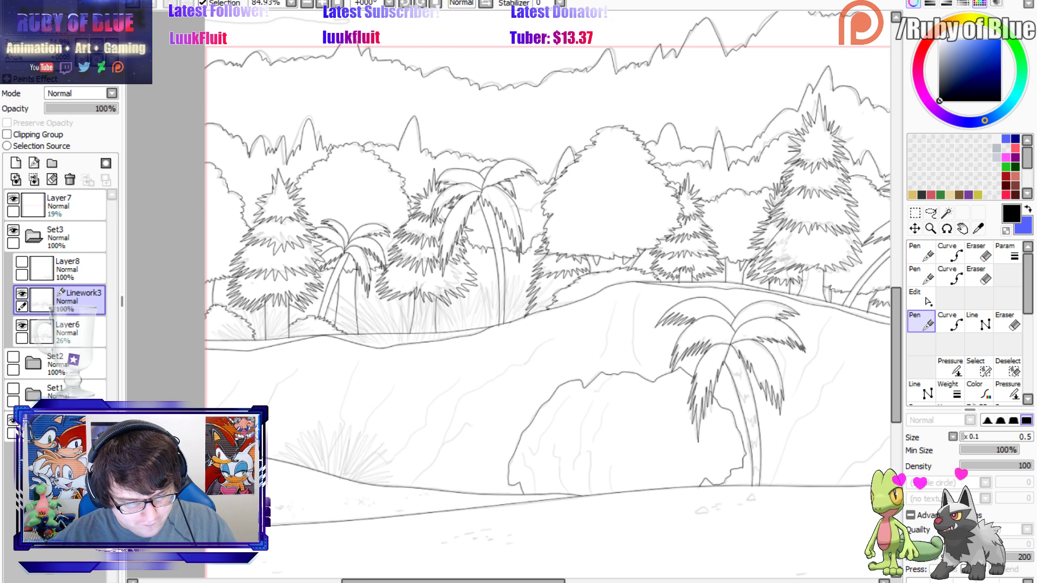
{"action": "mouse_move", "coordinate": [47, 21]}
{"action": "left_mouse_down"}
{"action": "mouse_move", "coordinate": [70, 19]}
{"action": "mouse_move", "coordinate": [57, 16]}
{"action": "left_mouse_up"}
{"action": "left_click", "coordinate": [106, 46]}
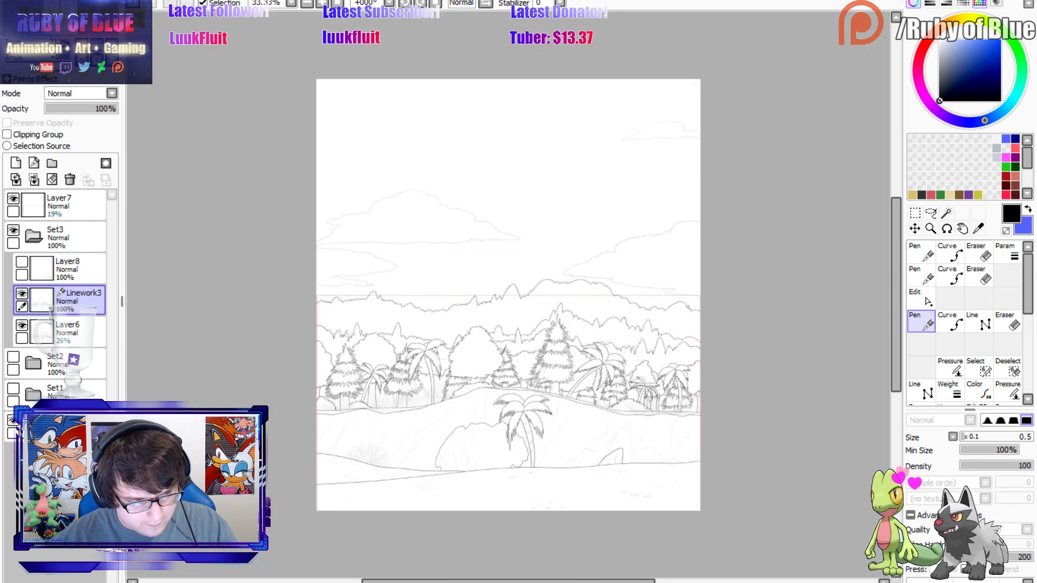
{"action": "left_click", "coordinate": [174, 170]}
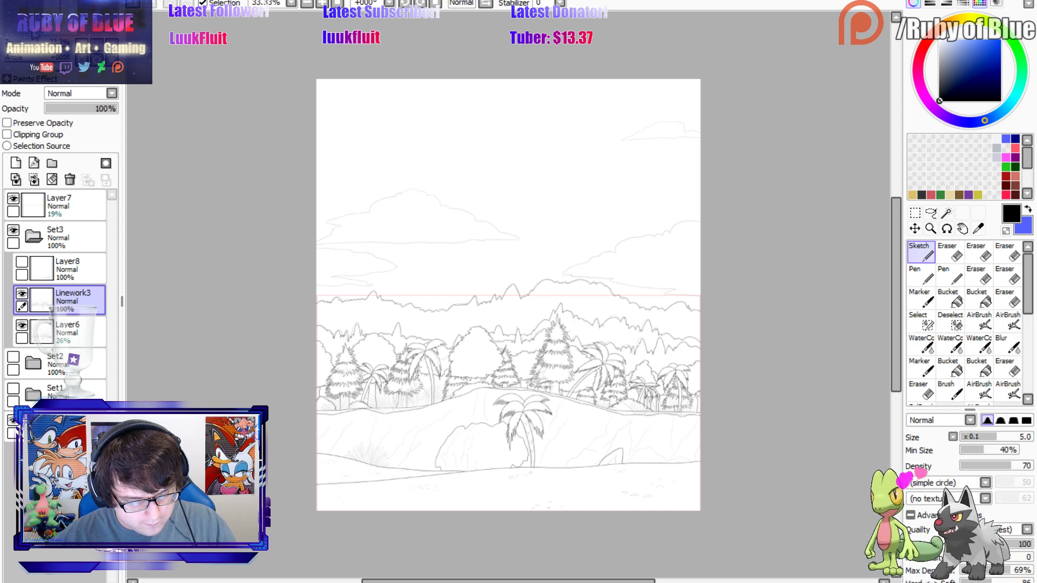
Hide Linework3 briefly to check the remaining sketch, show it again, and create a new linework layer above it.
{"action": "scroll", "coordinate": [508, 295], "scroll_direction": "up", "scroll_amount": 4}
{"action": "scroll", "coordinate": [508, 295], "scroll_direction": "down", "scroll_amount": 3}
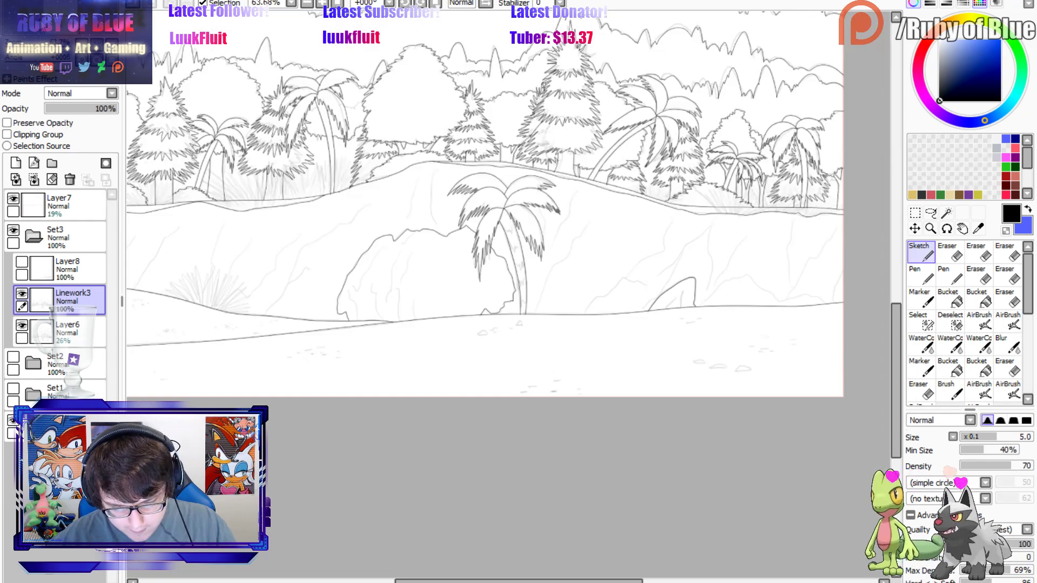
{"action": "scroll", "coordinate": [485, 206], "scroll_direction": "right", "scroll_amount": 3}
{"action": "left_click", "coordinate": [22, 294]}
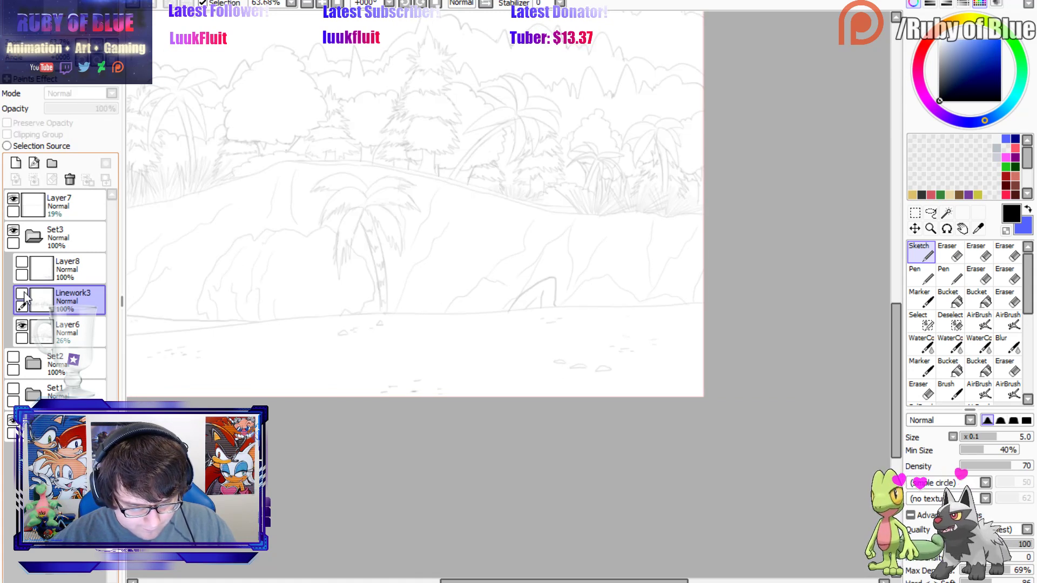
{"action": "left_click", "coordinate": [22, 294]}
{"action": "left_click", "coordinate": [33, 163]}
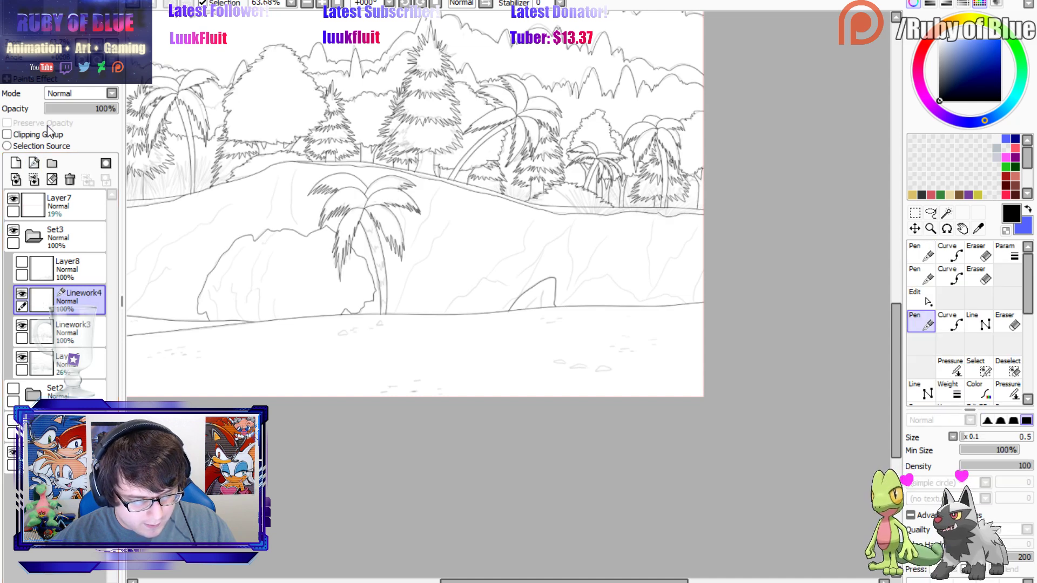
Ink the pointed rock beside the small fin-shaped rock with the Curve tool, from the ground line up over its peak.
{"action": "left_click", "coordinate": [59, 31]}
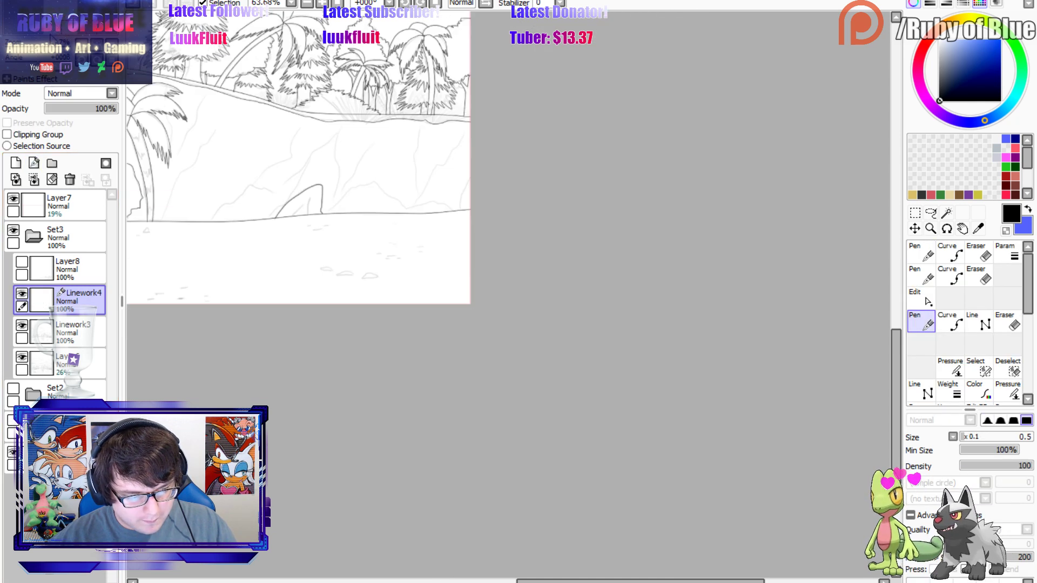
{"action": "scroll", "coordinate": [59, 31], "scroll_direction": "up", "scroll_amount": 4}
{"action": "scroll", "coordinate": [50, 33], "scroll_direction": "down", "scroll_amount": 4}
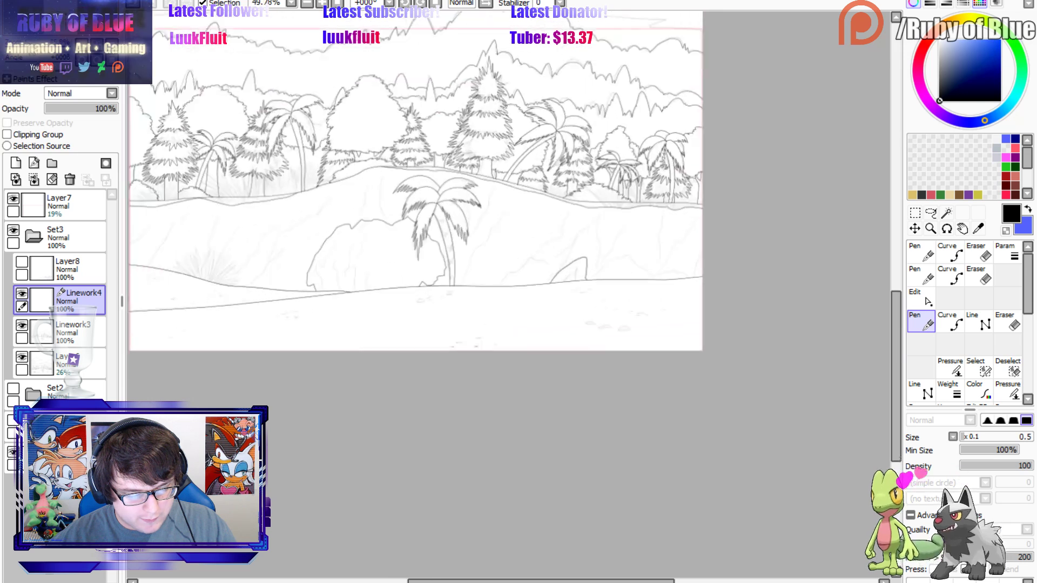
{"action": "scroll", "coordinate": [50, 34], "scroll_direction": "up", "scroll_amount": 4}
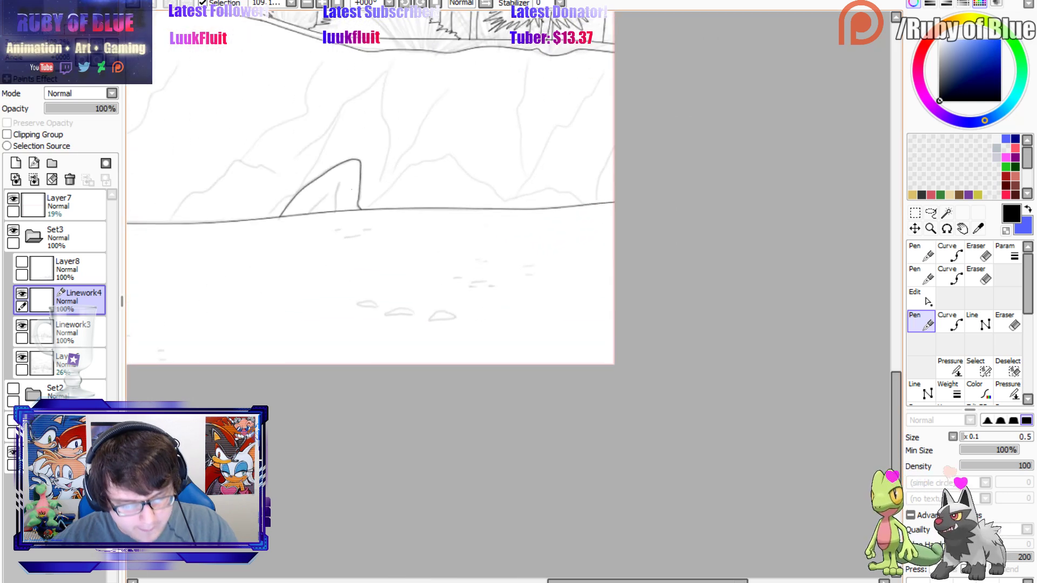
{"action": "key", "text": "c"}
{"action": "left_click", "coordinate": [365, 210]}
{"action": "left_click", "coordinate": [398, 182]}
{"action": "left_click", "coordinate": [408, 167]}
{"action": "left_click", "coordinate": [418, 164]}
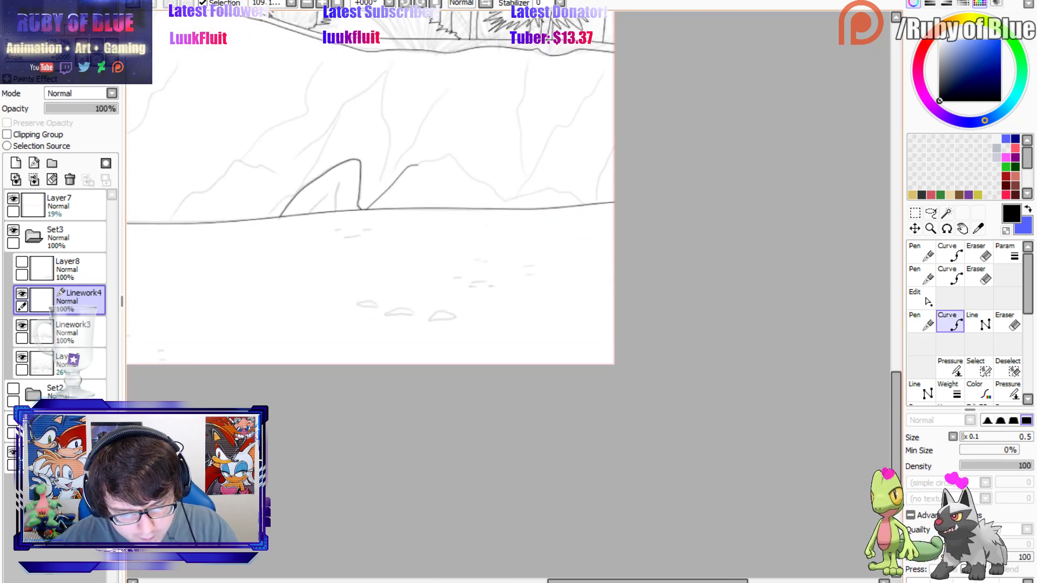
{"action": "left_click", "coordinate": [424, 160]}
{"action": "left_click", "coordinate": [447, 155]}
{"action": "left_click", "coordinate": [464, 170]}
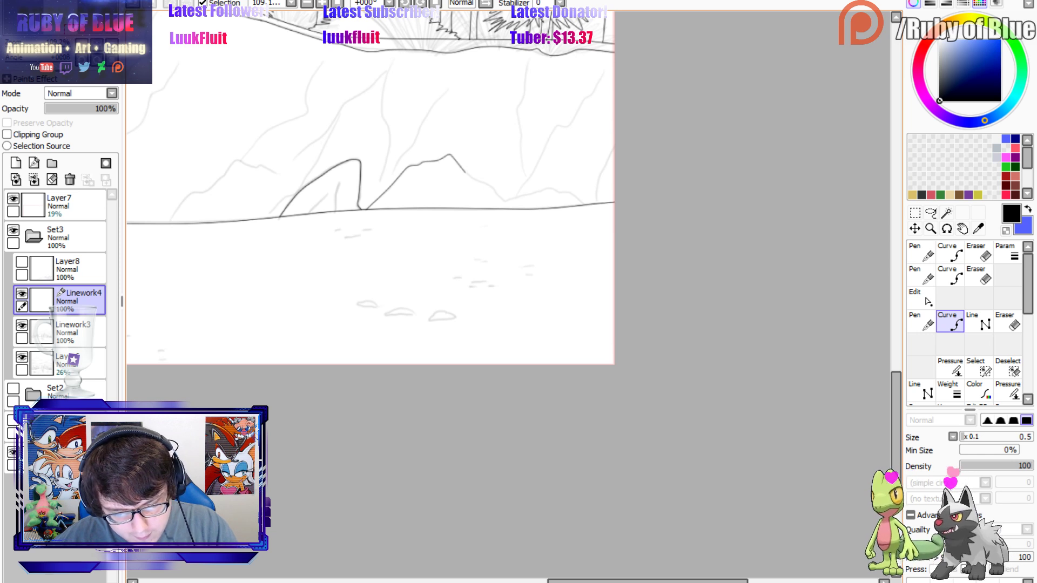
Ink the pointed rock's descending slope and the low mound beyond it down to the ground line.
{"action": "left_click", "coordinate": [474, 179]}
{"action": "left_click", "coordinate": [490, 186]}
{"action": "left_click", "coordinate": [504, 199]}
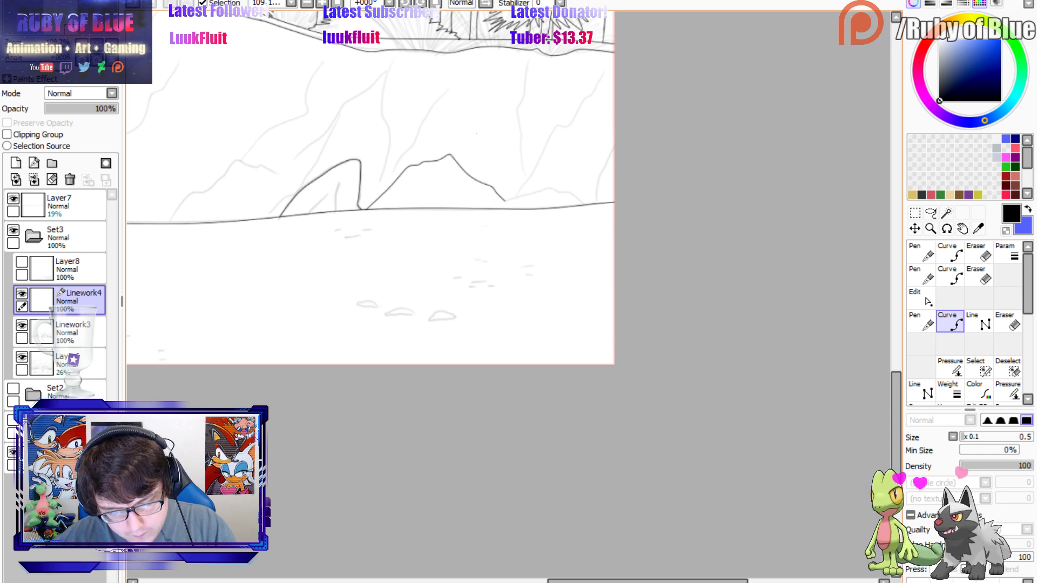
{"action": "key", "text": "n"}
{"action": "mouse_move", "coordinate": [505, 200]}
{"action": "left_mouse_down"}
{"action": "mouse_move", "coordinate": [547, 188]}
{"action": "mouse_move", "coordinate": [586, 205]}
{"action": "left_mouse_up"}
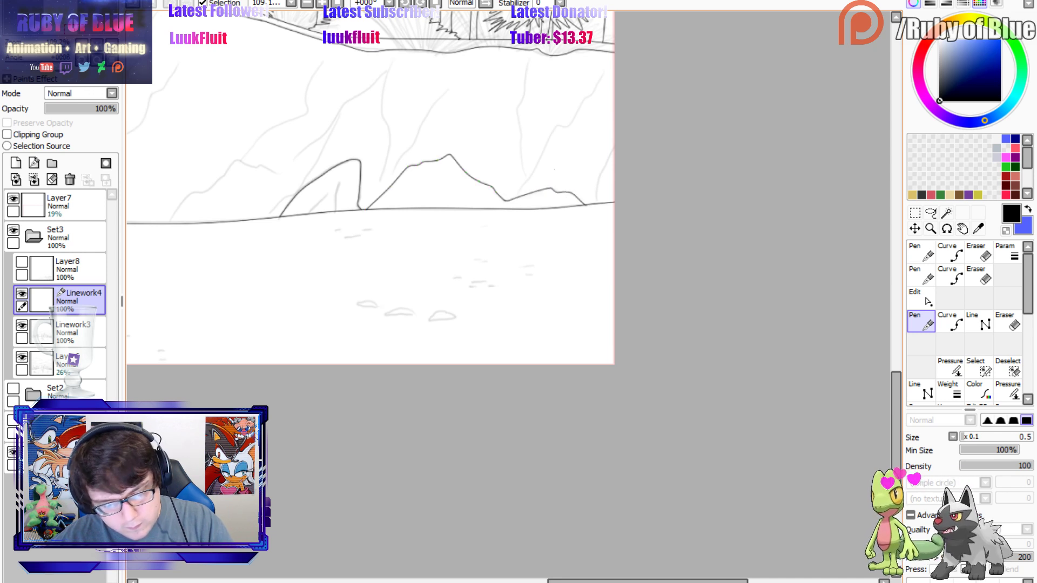
Review the whole Set3 landscape for remaining sketch areas, toggle Linework3's visibility to compare, and select that layer.
{"action": "scroll", "coordinate": [565, 205], "scroll_direction": "down", "scroll_amount": 1}
{"action": "scroll", "coordinate": [361, 185], "scroll_direction": "down", "scroll_amount": 4}
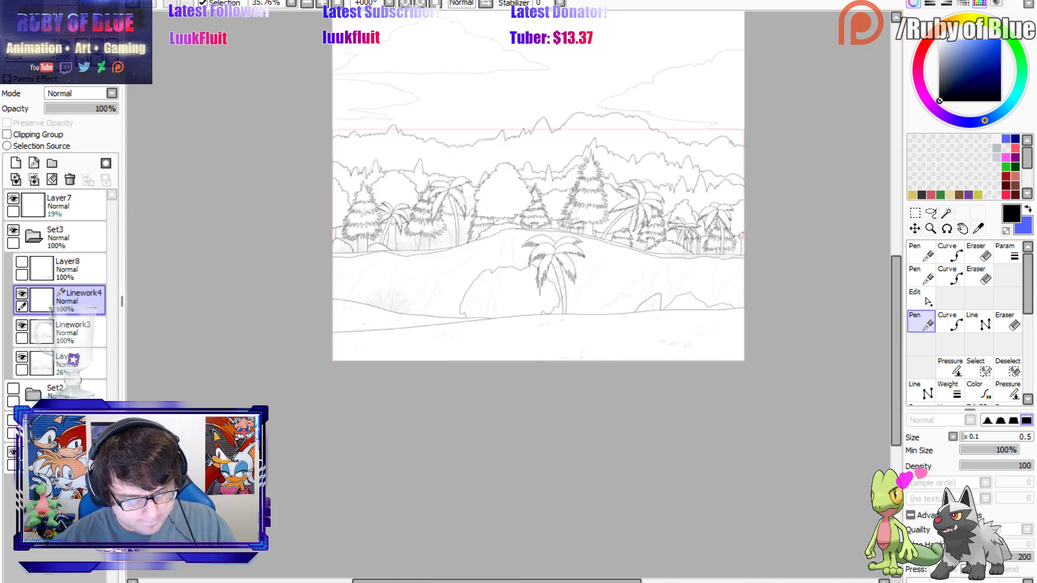
{"action": "scroll", "coordinate": [521, 168], "scroll_direction": "up", "scroll_amount": 1}
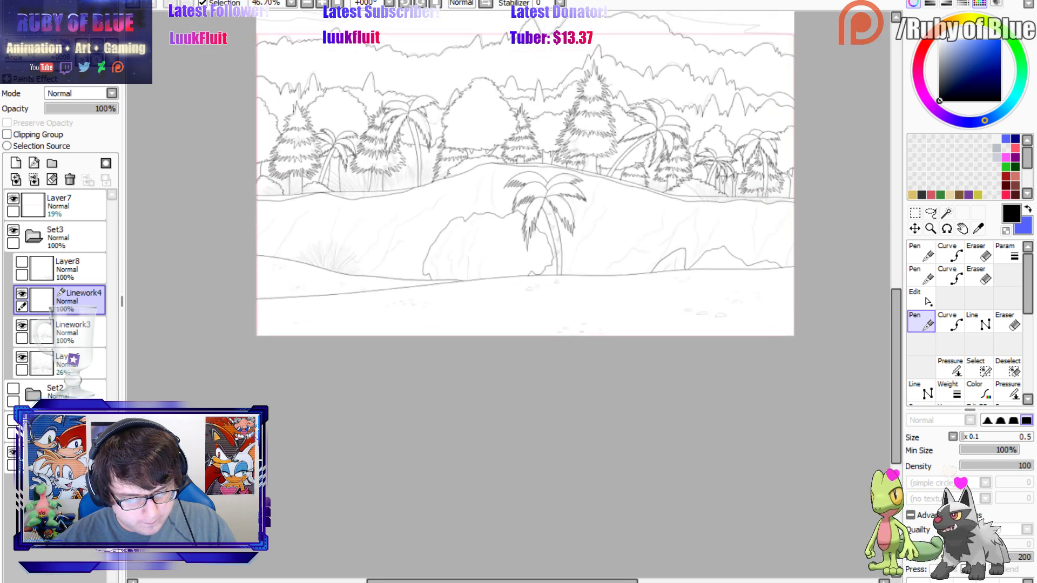
{"action": "left_click_drag", "start_coordinate": [745, 344], "coordinate": [745, 401]}
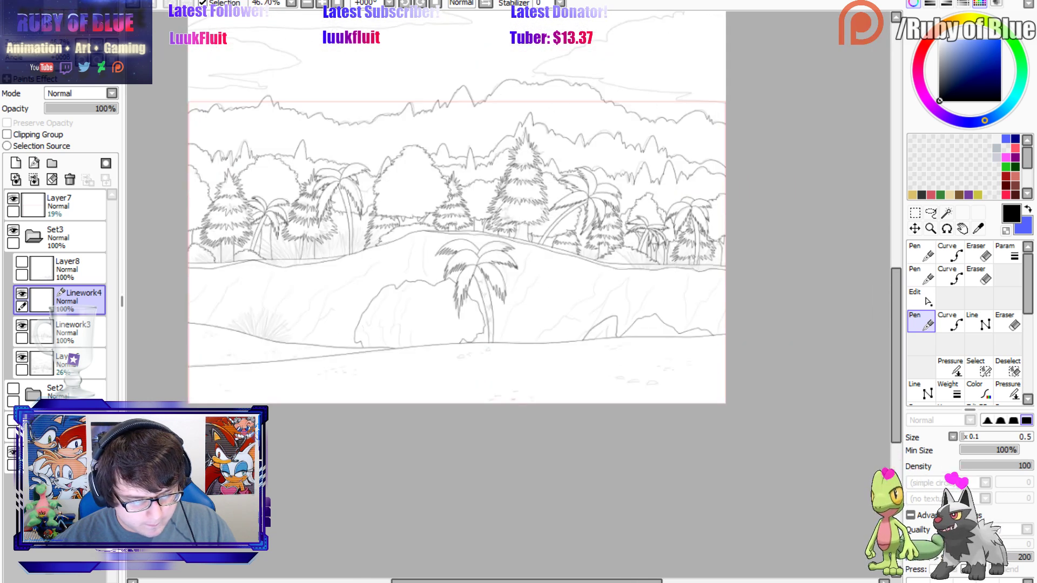
{"action": "left_click_drag", "start_coordinate": [779, 297], "coordinate": [812, 344]}
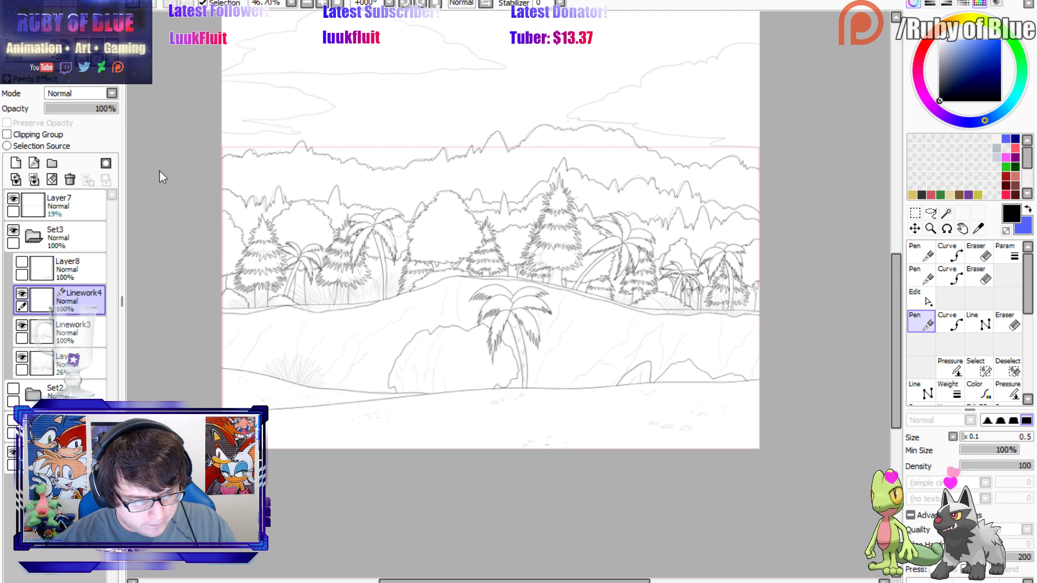
{"action": "left_click", "coordinate": [33, 318]}
{"action": "left_click", "coordinate": [22, 325]}
{"action": "left_click", "coordinate": [21, 325]}
{"action": "left_click", "coordinate": [67, 325]}
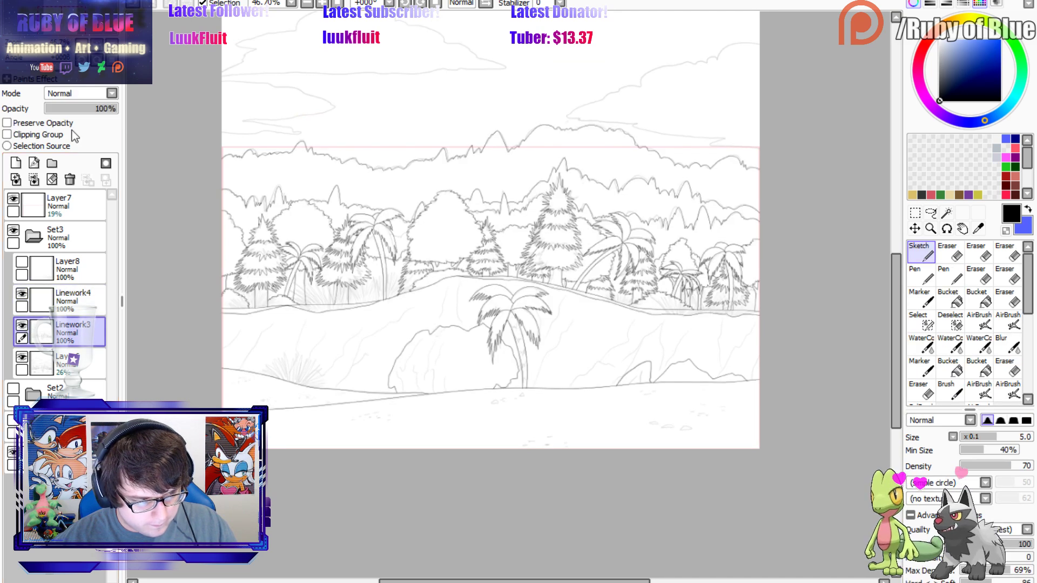
{"action": "mouse_move", "coordinate": [30, 45]}
{"action": "left_mouse_down"}
{"action": "mouse_move", "coordinate": [33, 54]}
{"action": "mouse_move", "coordinate": [40, 15]}
{"action": "mouse_move", "coordinate": [42, 37]}
{"action": "left_mouse_up"}
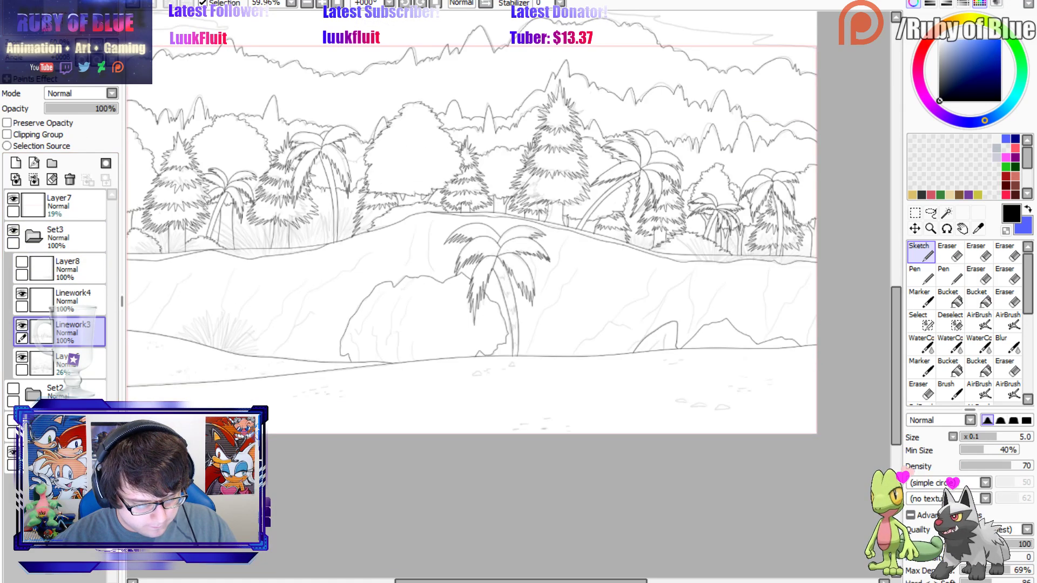
Make Layer8 with the foreground rock sketch visible again and collapse the Set3 folder.
{"action": "left_click", "coordinate": [21, 263]}
{"action": "left_click", "coordinate": [22, 263]}
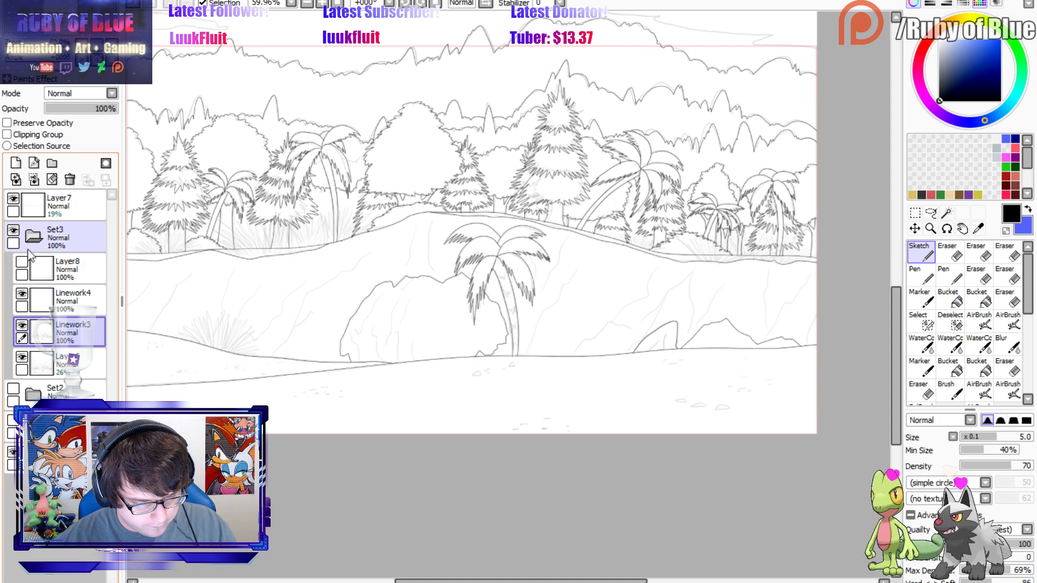
{"action": "left_click", "coordinate": [21, 264]}
{"action": "left_click", "coordinate": [33, 237]}
Fit the whole canvas in view and close the landscape drawing.
{"action": "key", "text": "Home"}
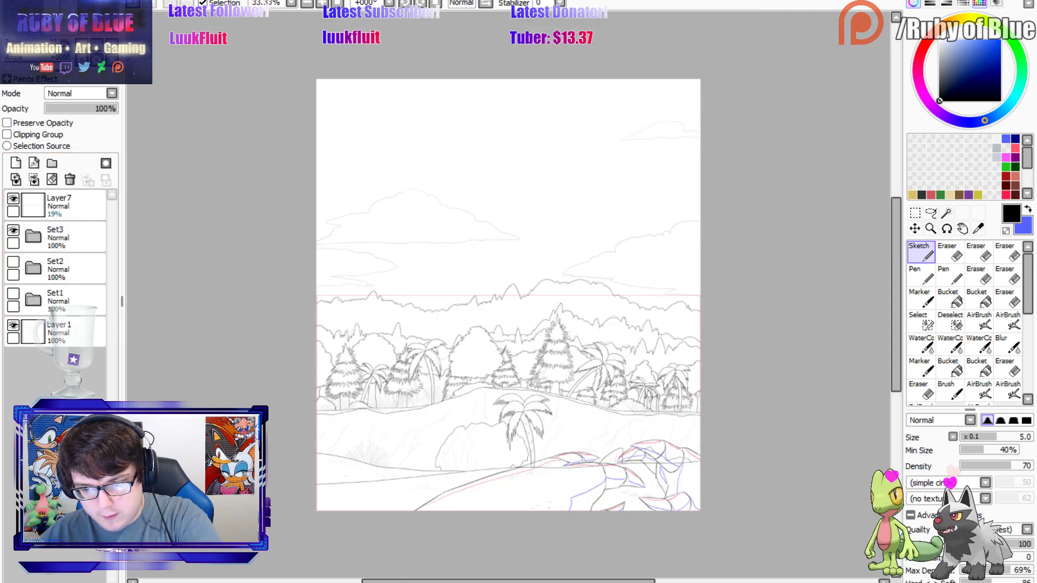
{"action": "left_click", "coordinate": [1017, 1]}
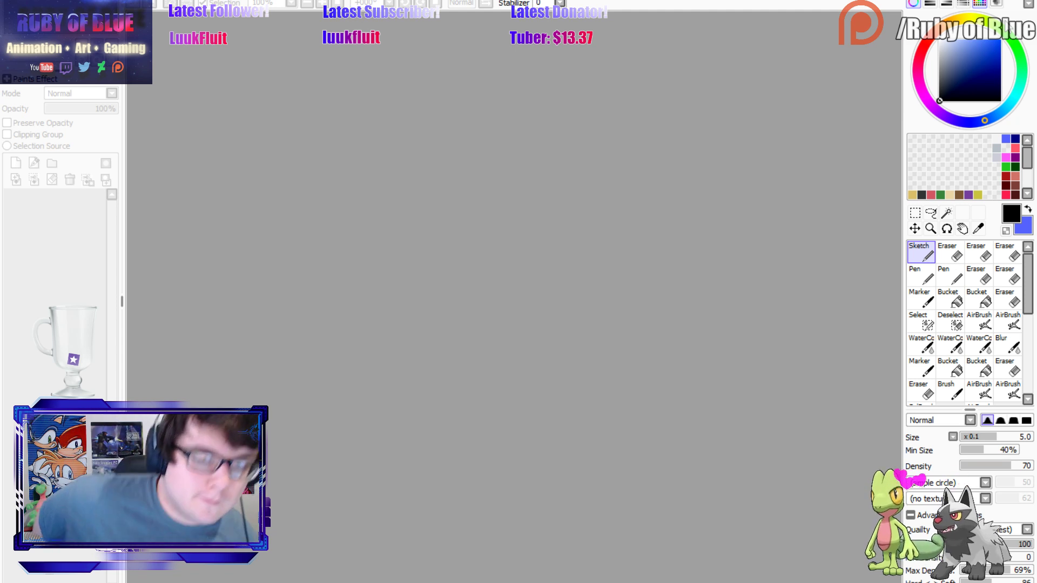